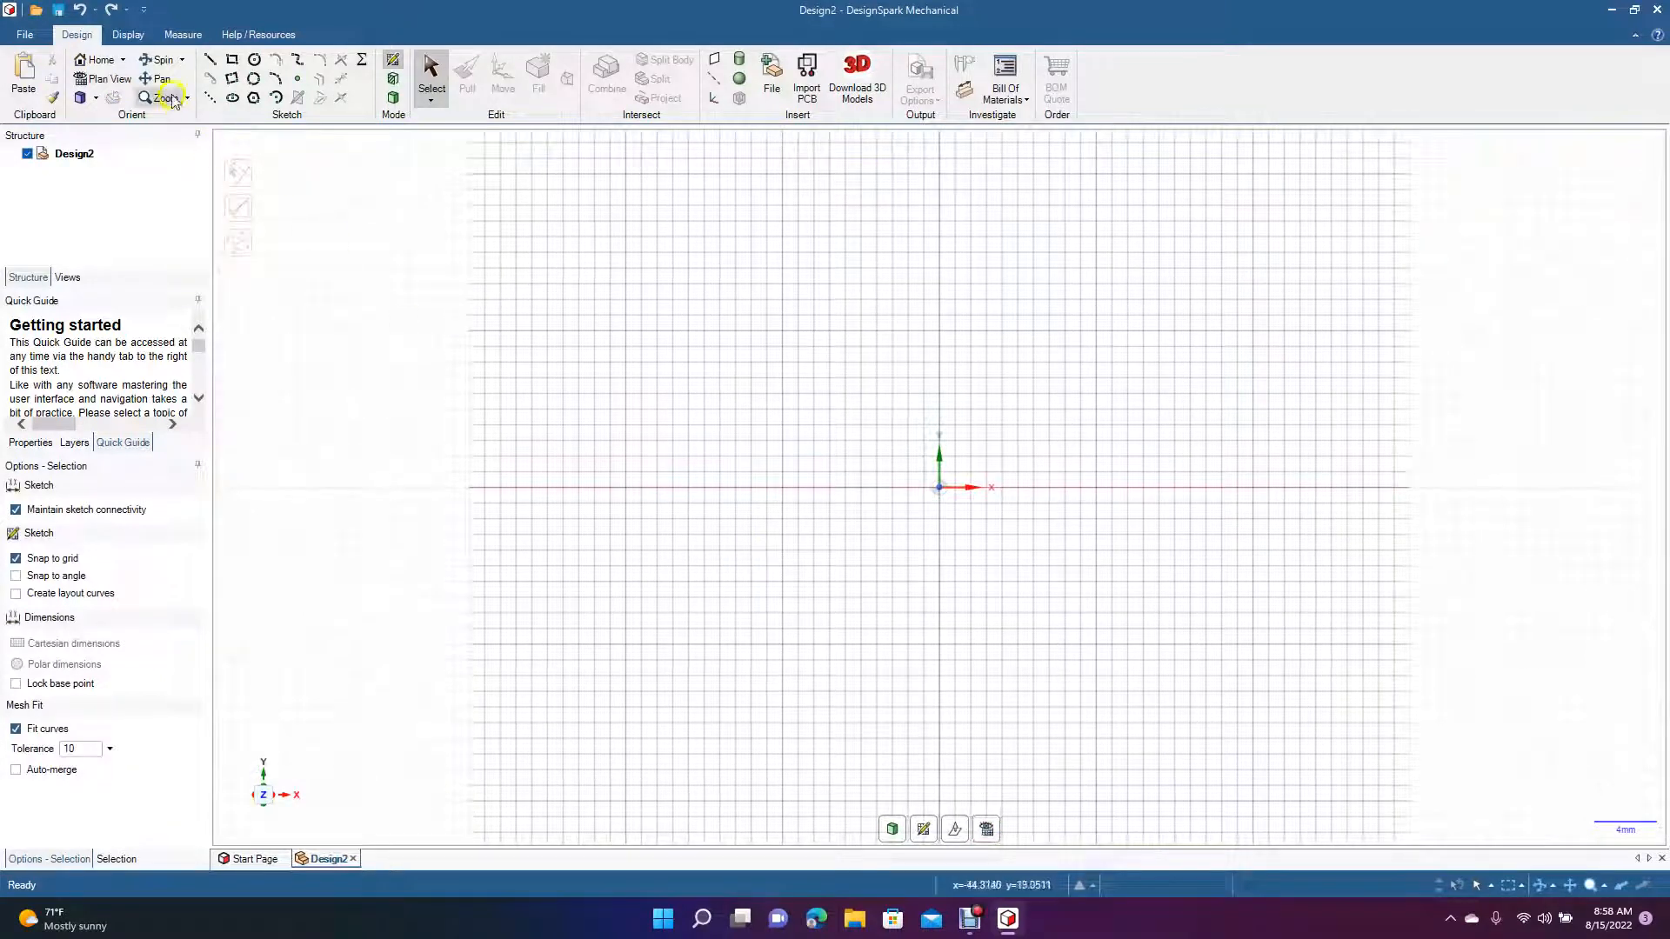
Sketch a horizontal line about 8 mm long from (0, 11), then a sloped line about 2.24 mm long up to (10, 12)
{"action": "left_click", "coordinate": [212, 63]}
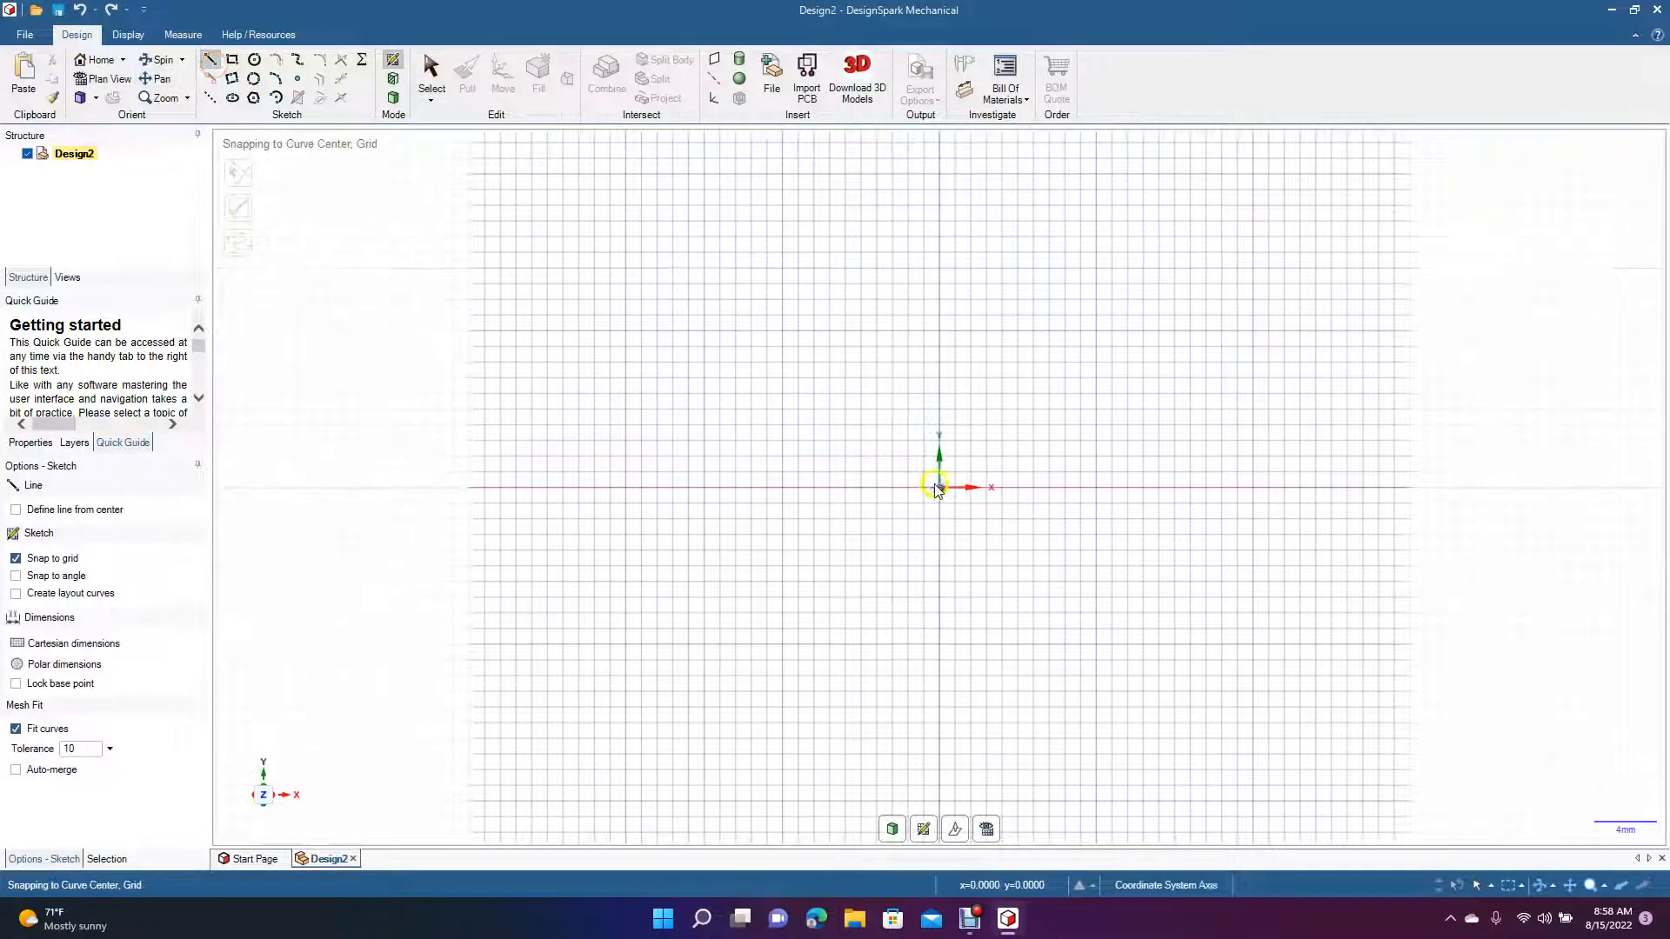
{"action": "left_click", "coordinate": [940, 315]}
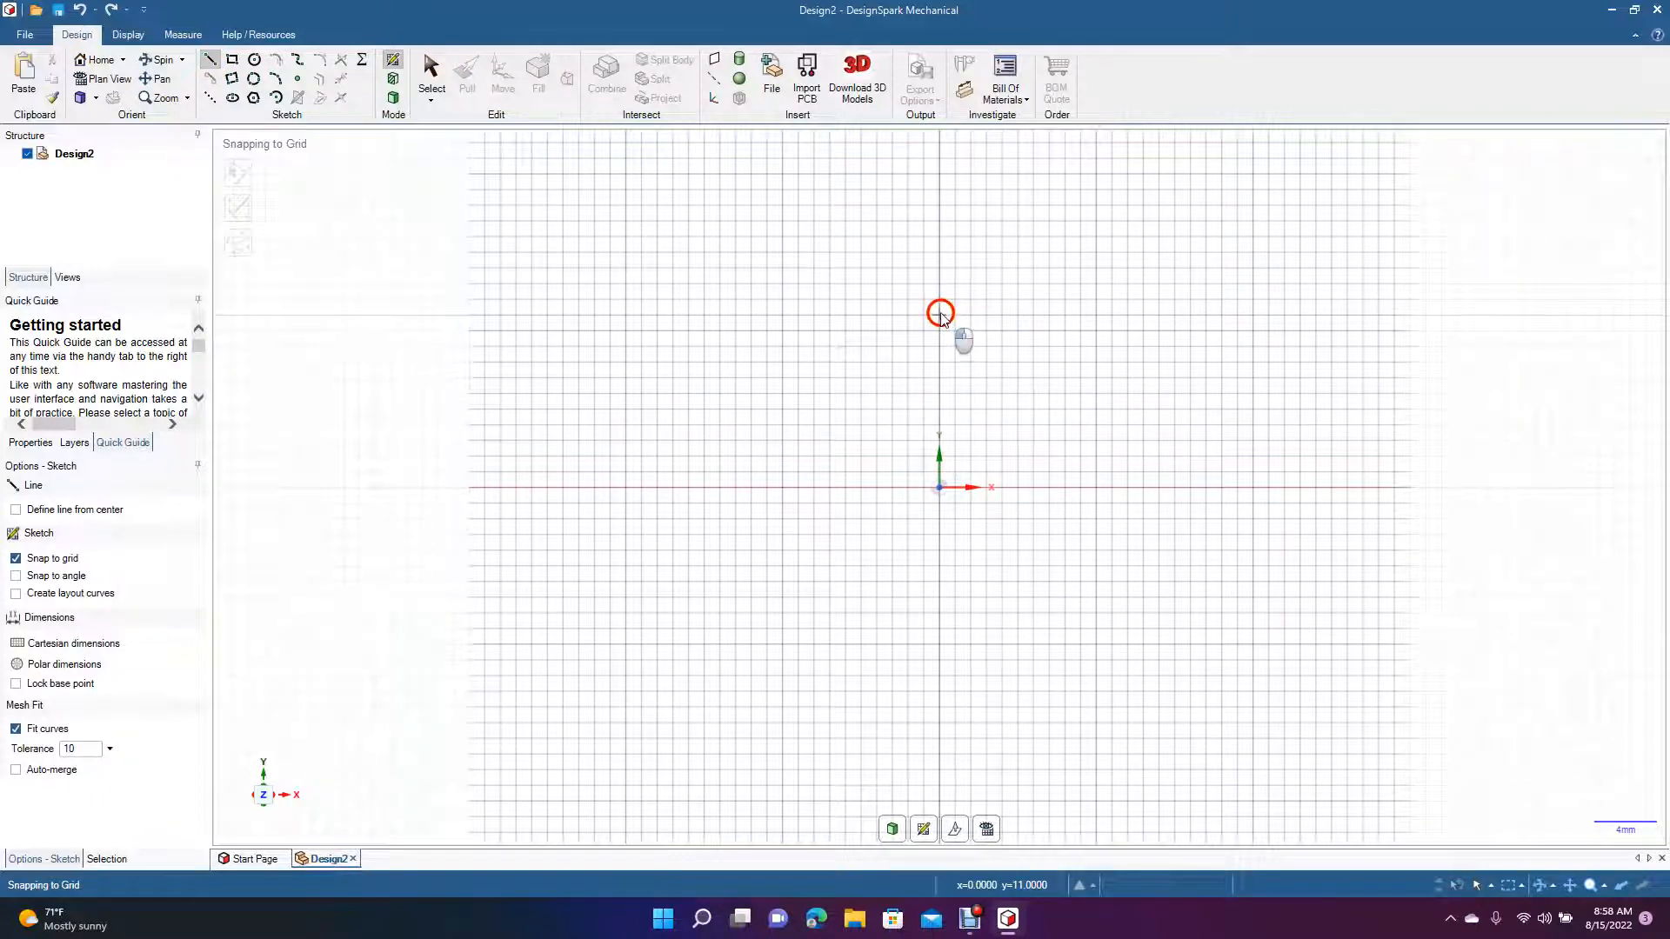
{"action": "left_click", "coordinate": [1071, 315]}
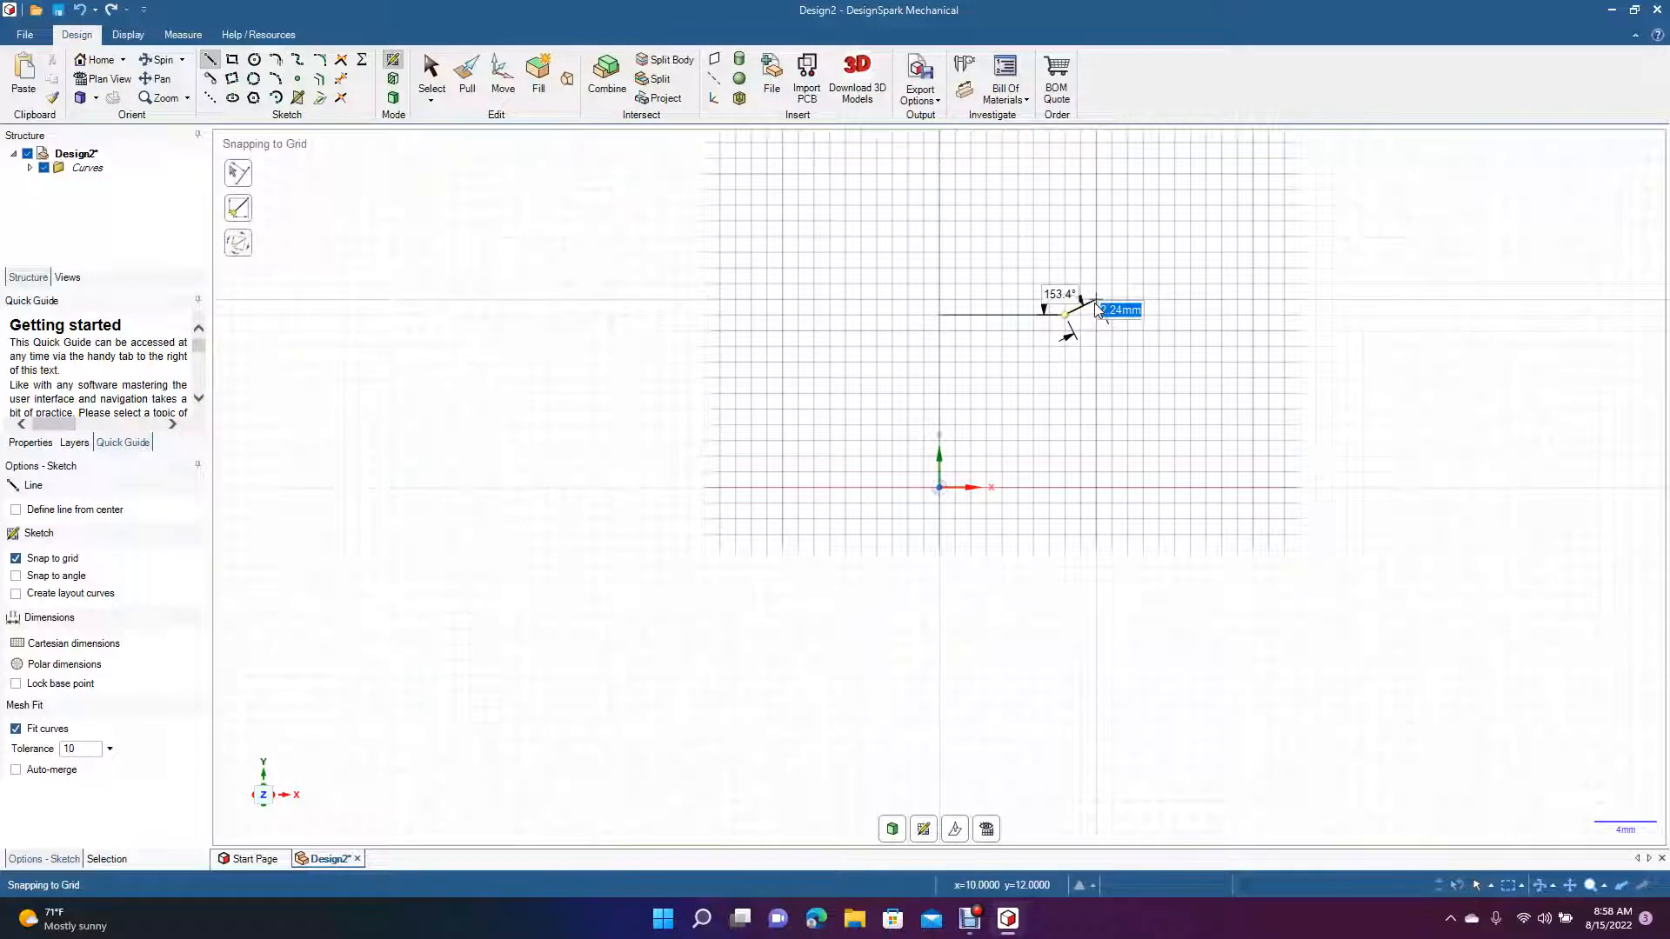
{"action": "left_click", "coordinate": [1099, 308]}
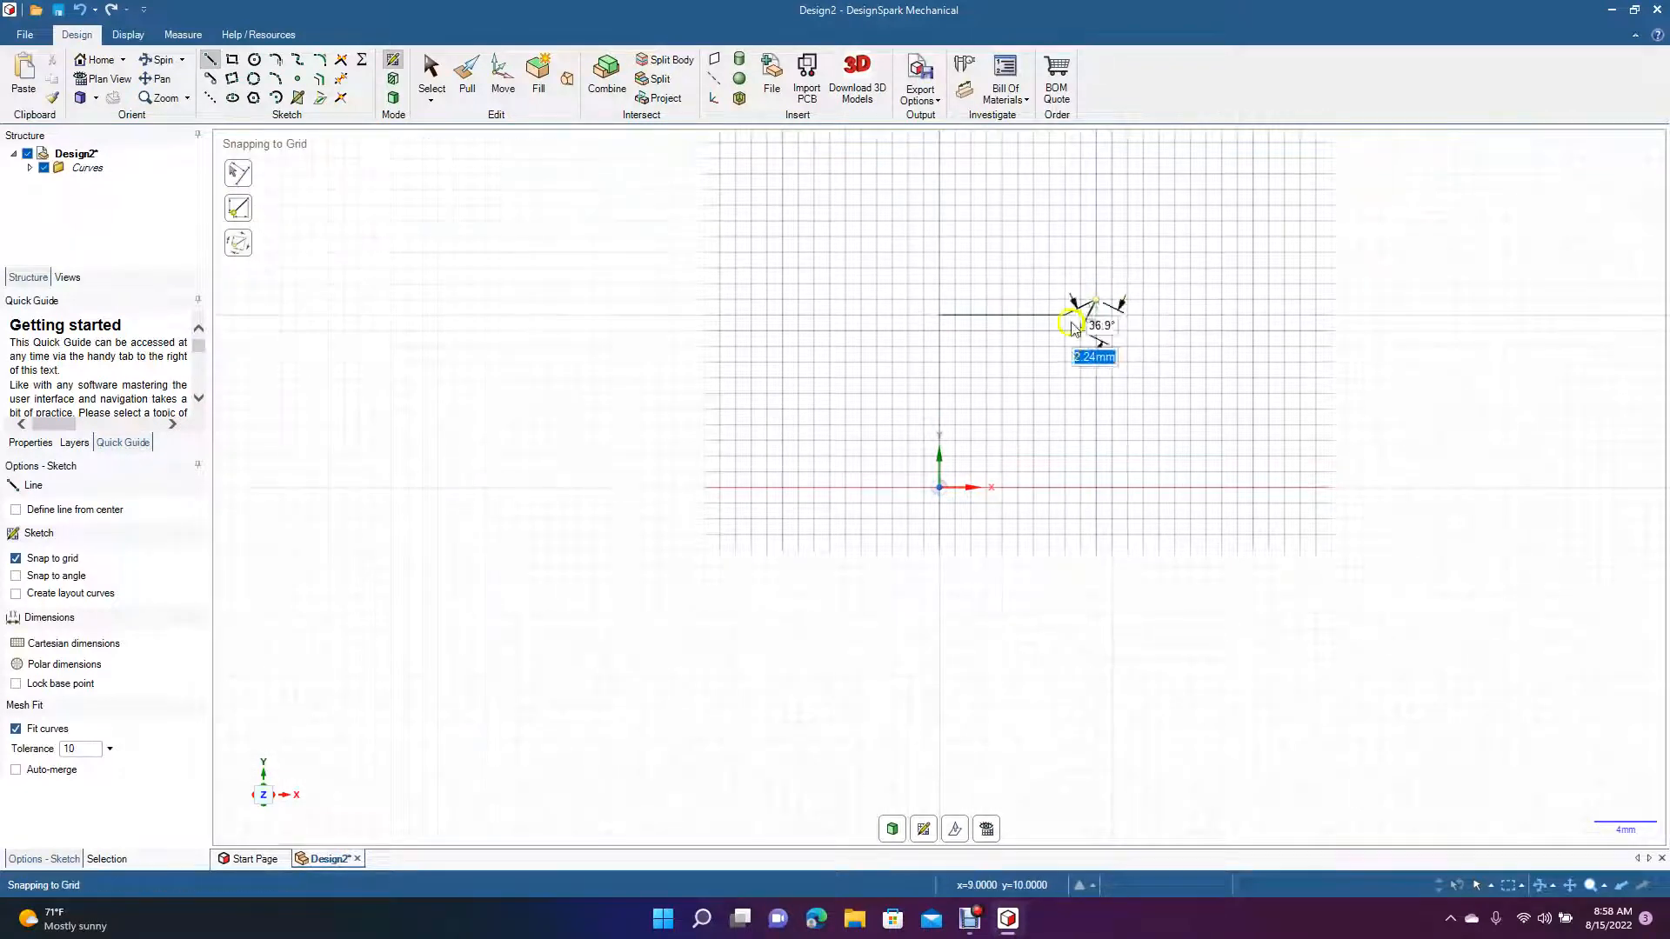
{"action": "left_click", "coordinate": [435, 83]}
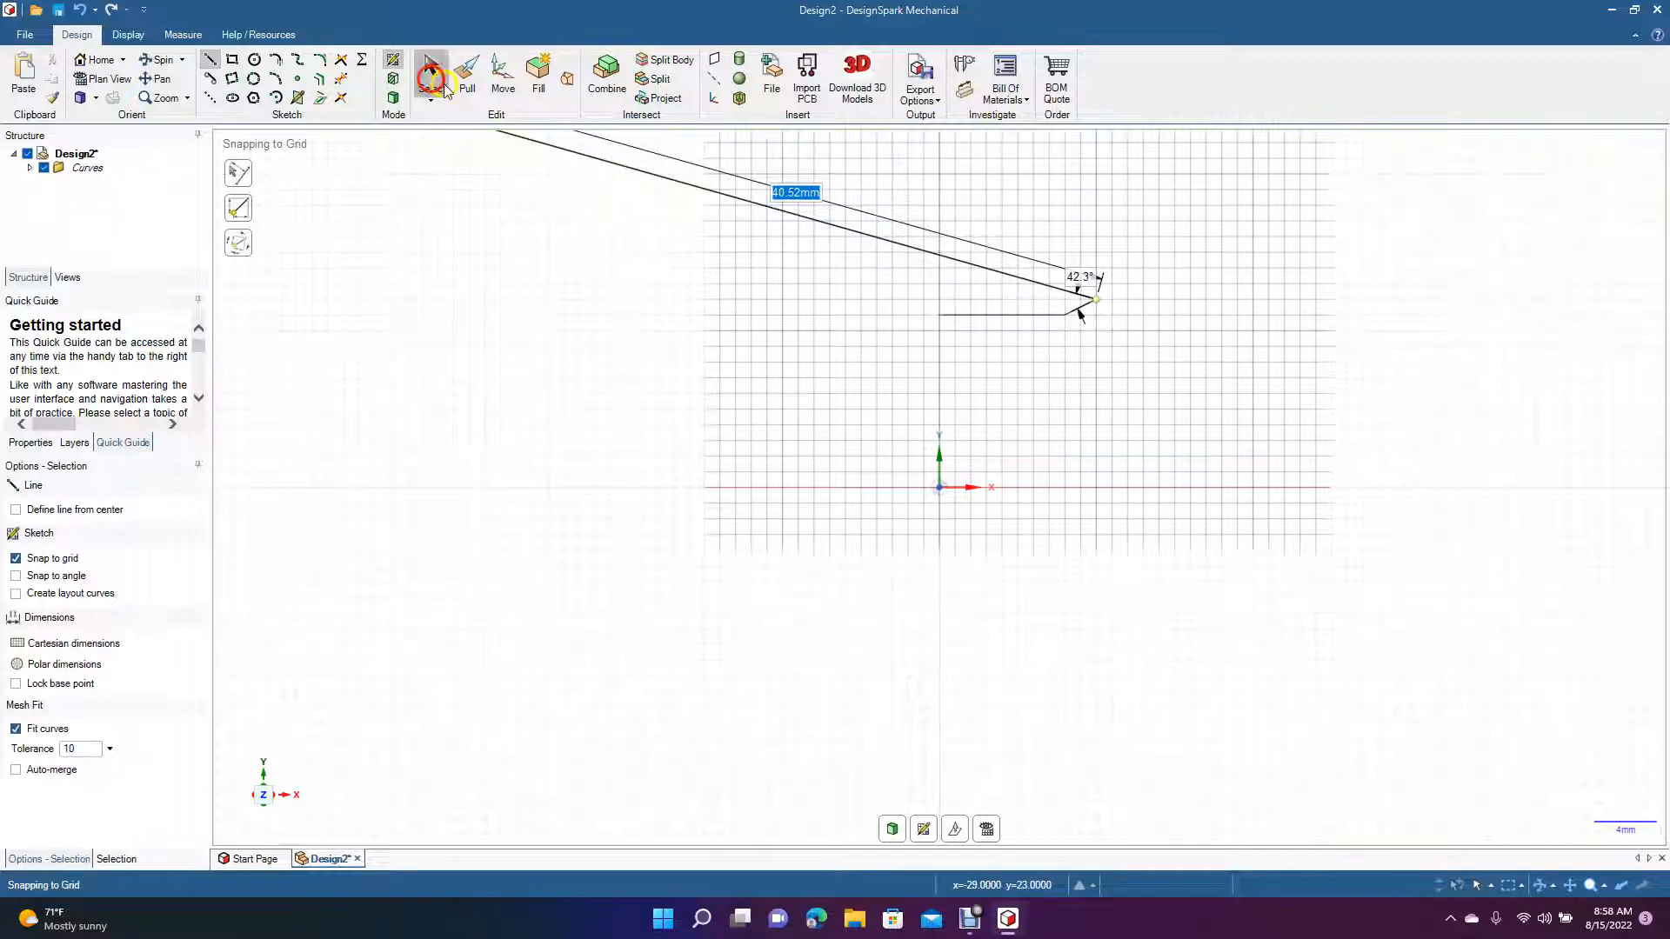
Turn off grid snapping and sketch an arc of about 4.26 mm radius curving down from the sloped line's upper end
{"action": "left_click", "coordinate": [274, 79]}
{"action": "left_click", "coordinate": [1097, 300]}
{"action": "left_click", "coordinate": [1124, 306]}
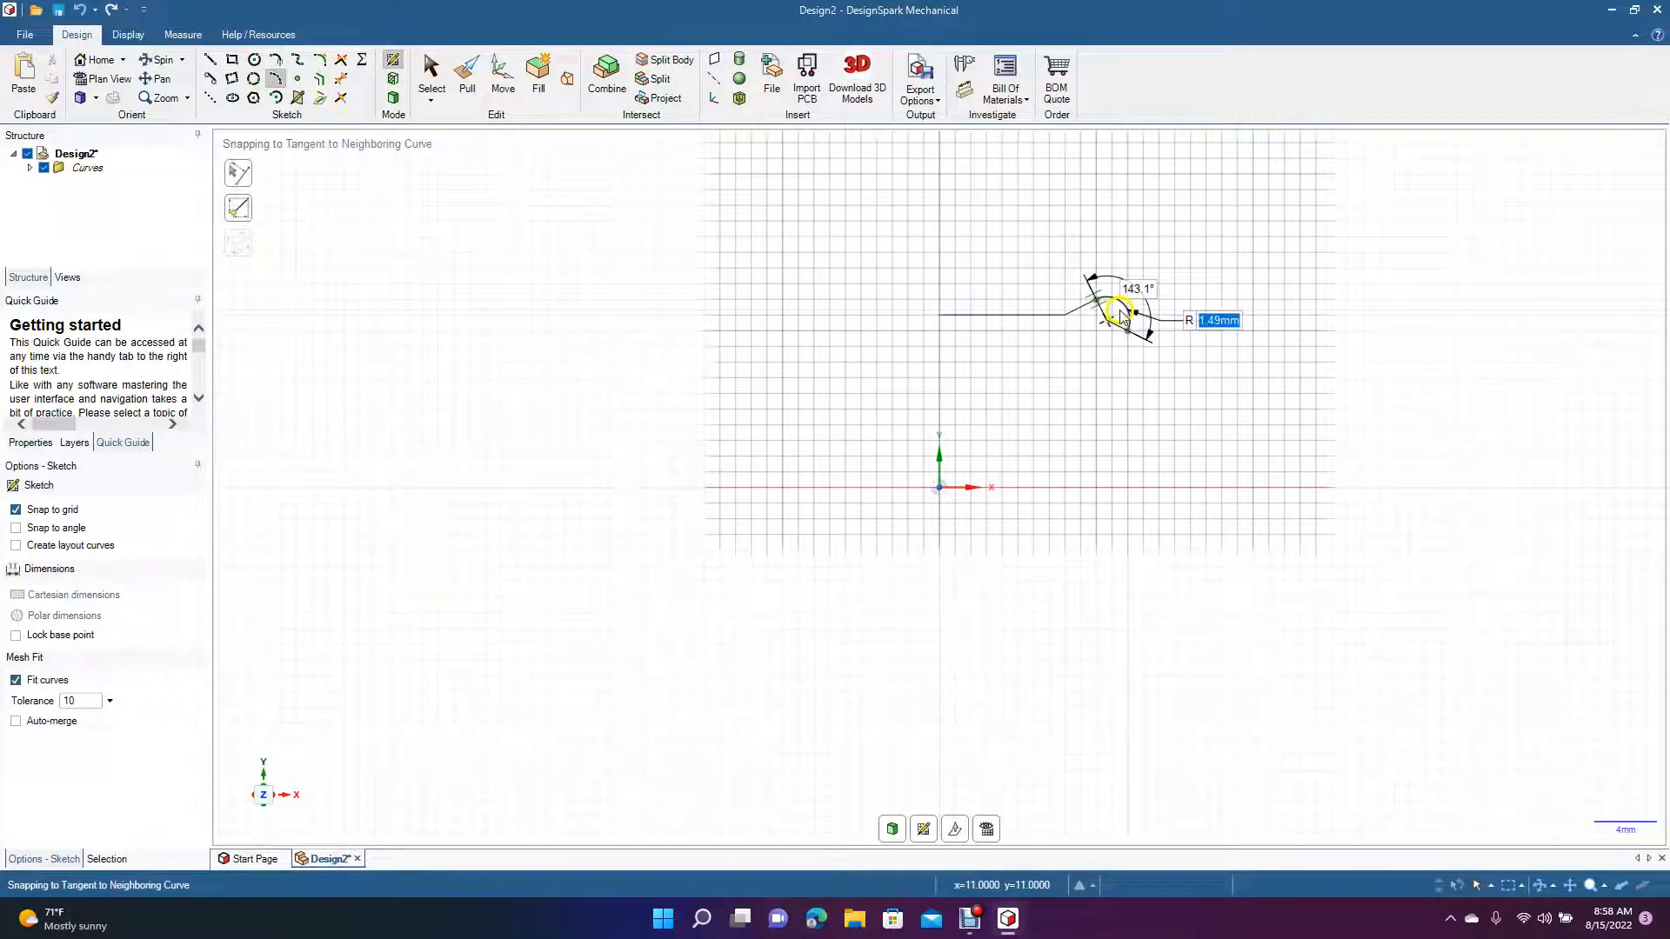
{"action": "left_click", "coordinate": [48, 517]}
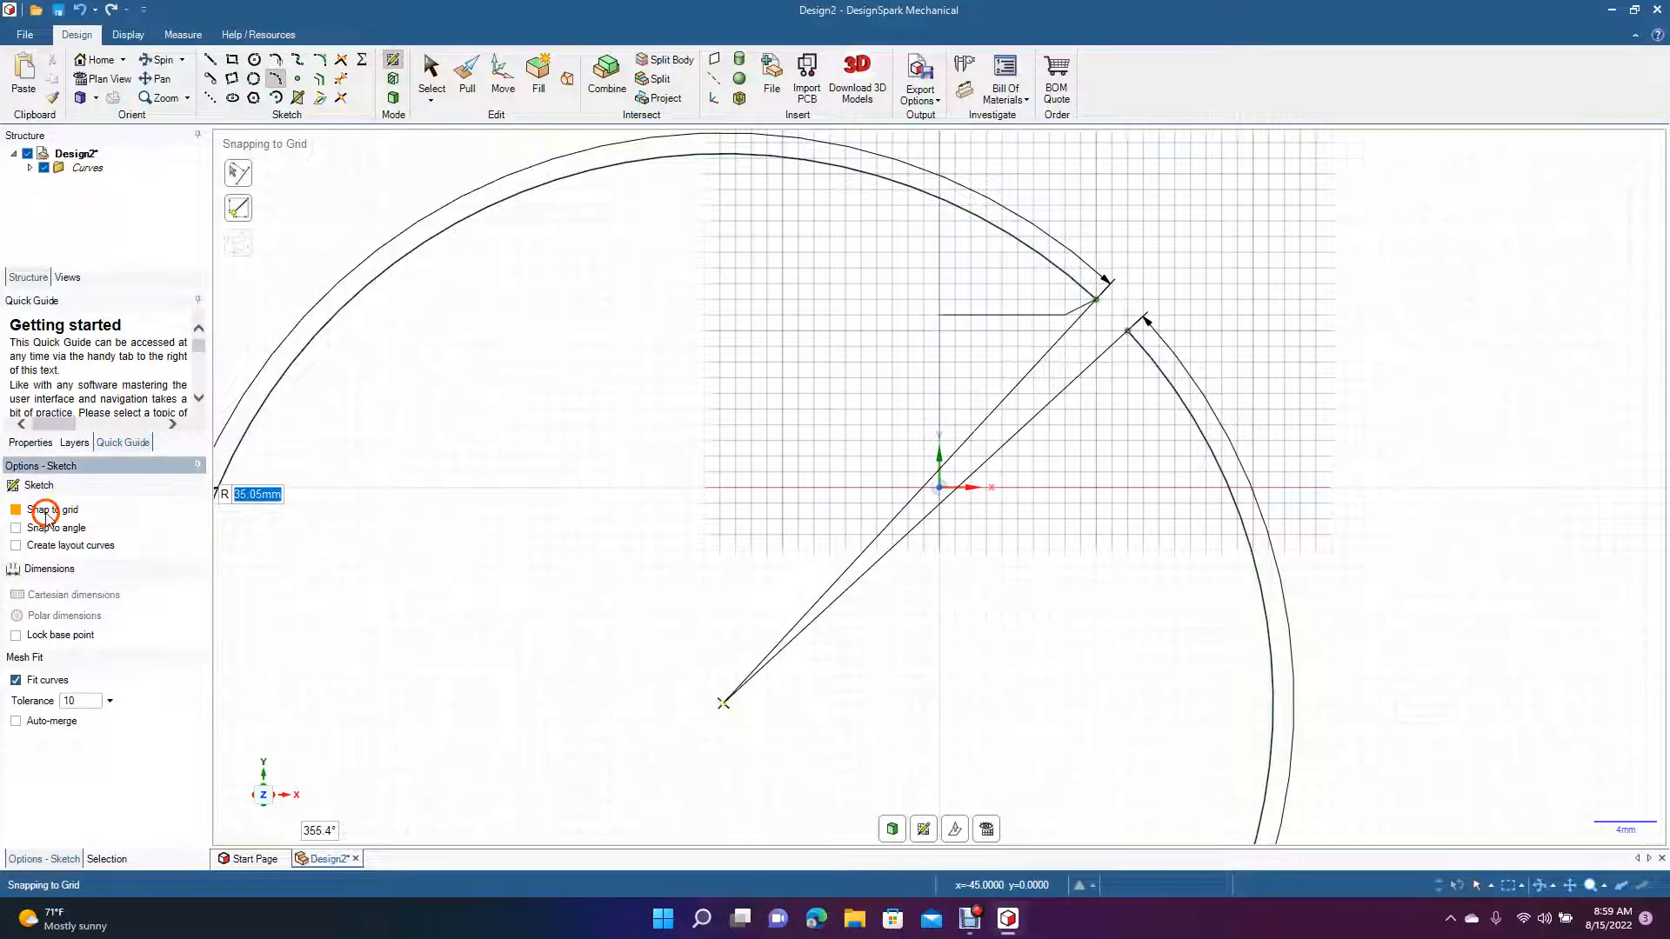
{"action": "left_click", "coordinate": [1126, 327]}
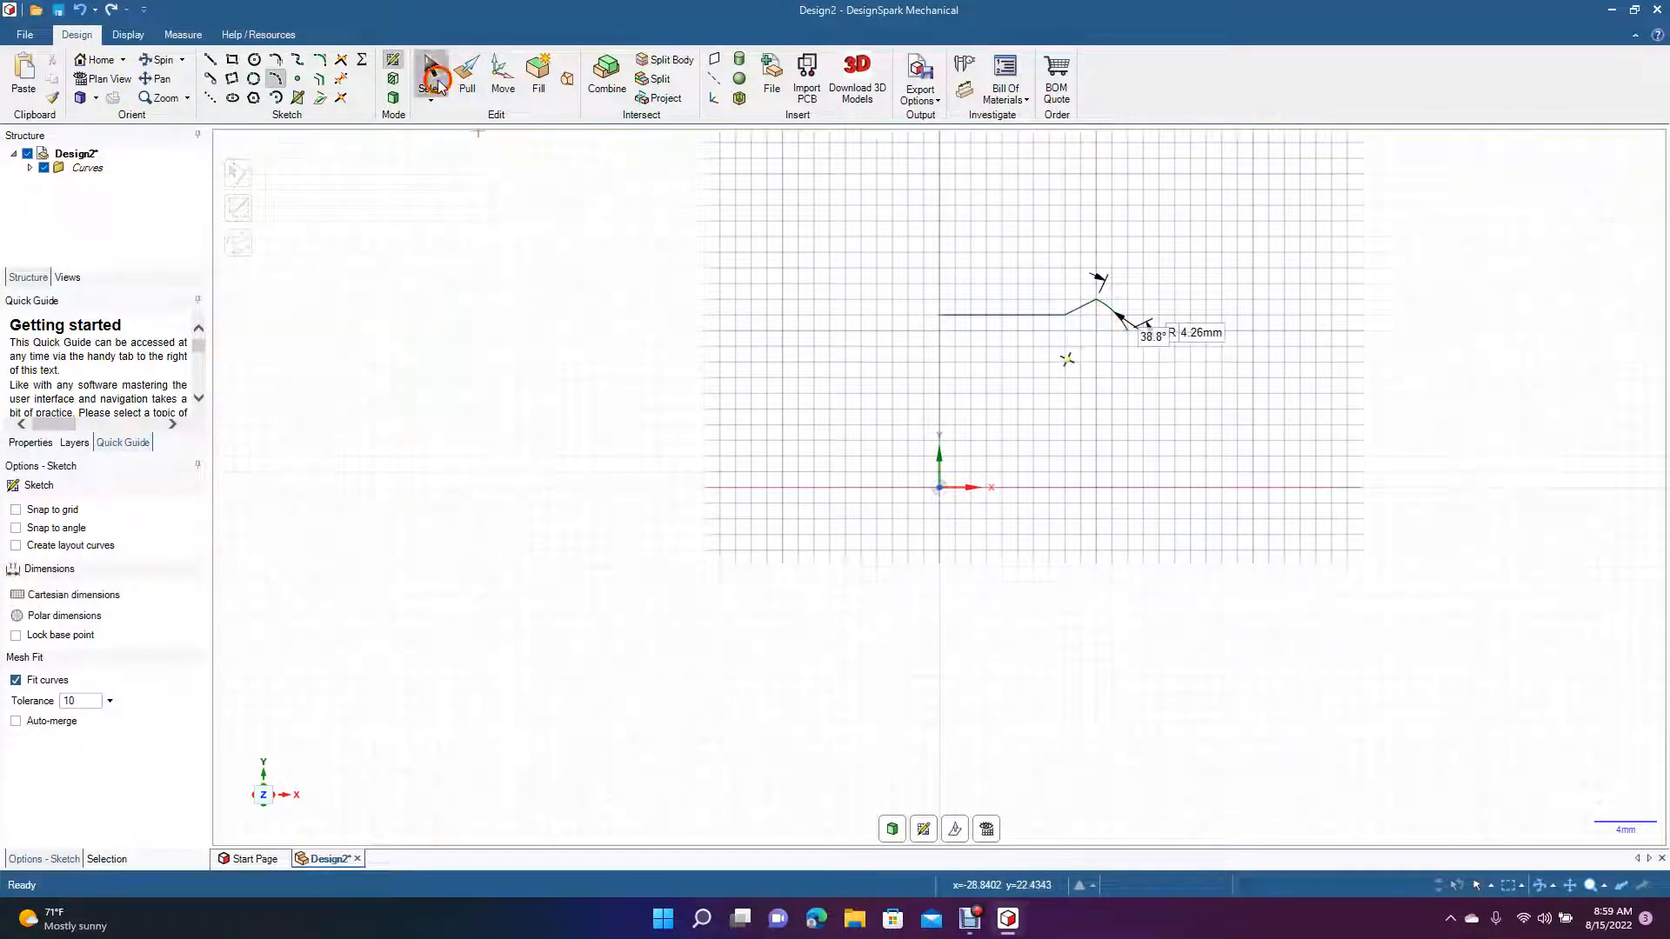
{"action": "left_click", "coordinate": [431, 74]}
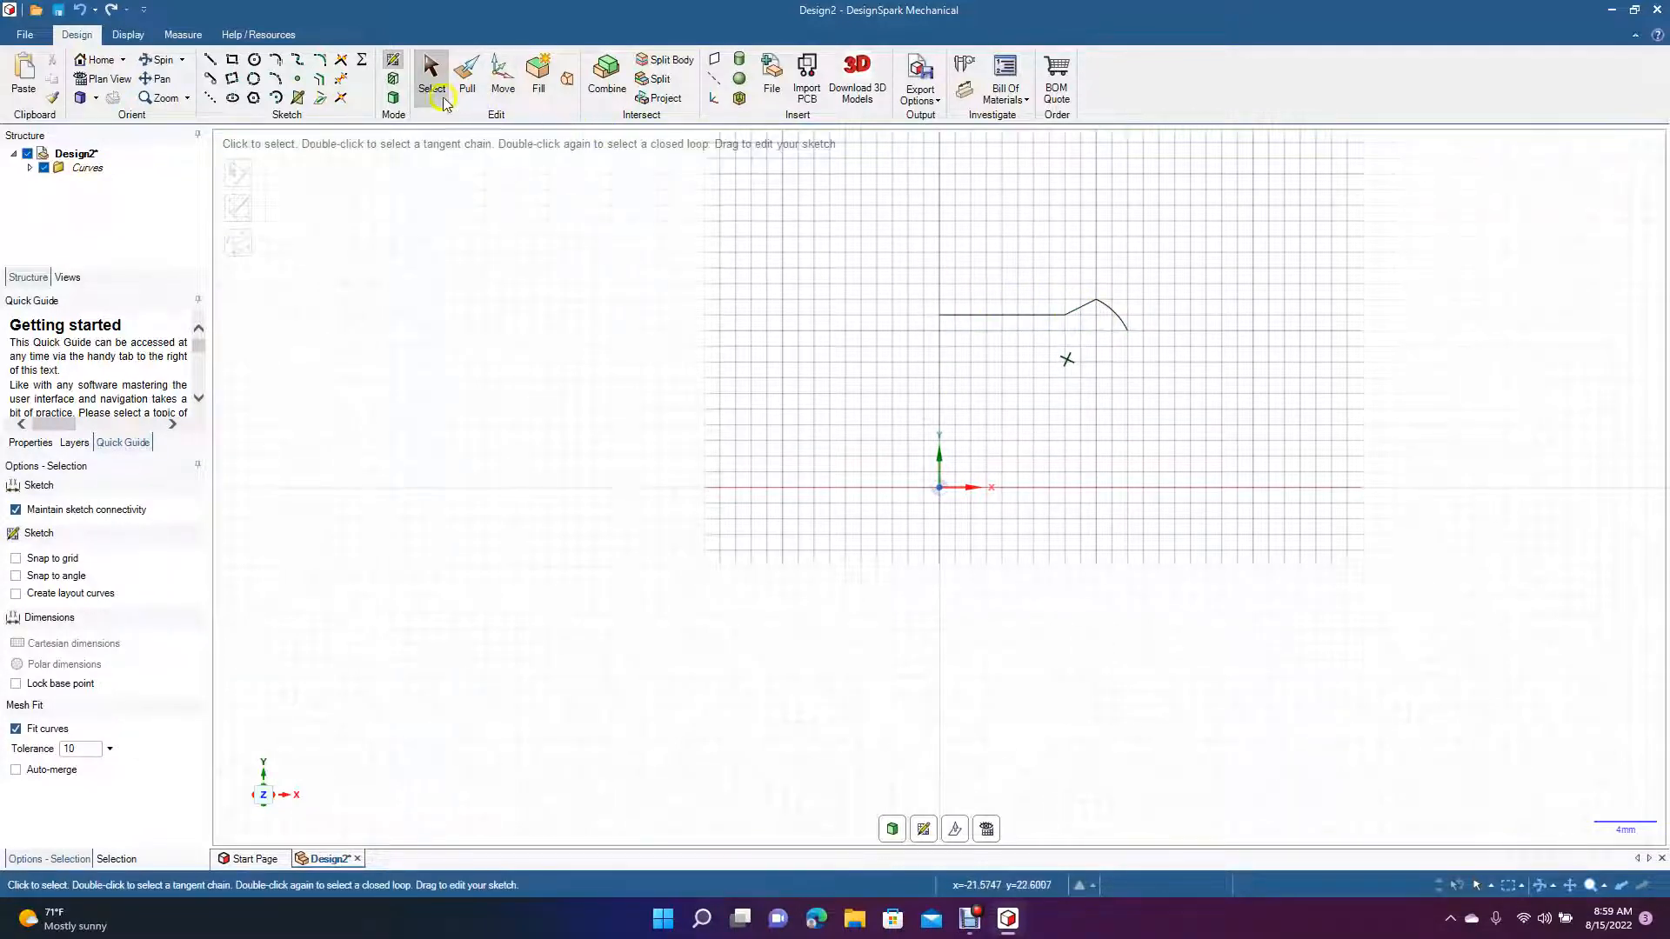
Continue the profile from the arc's end with a steep line to just above the X axis and a horizontal inward line about 1.33 mm long
{"action": "left_click", "coordinate": [209, 59]}
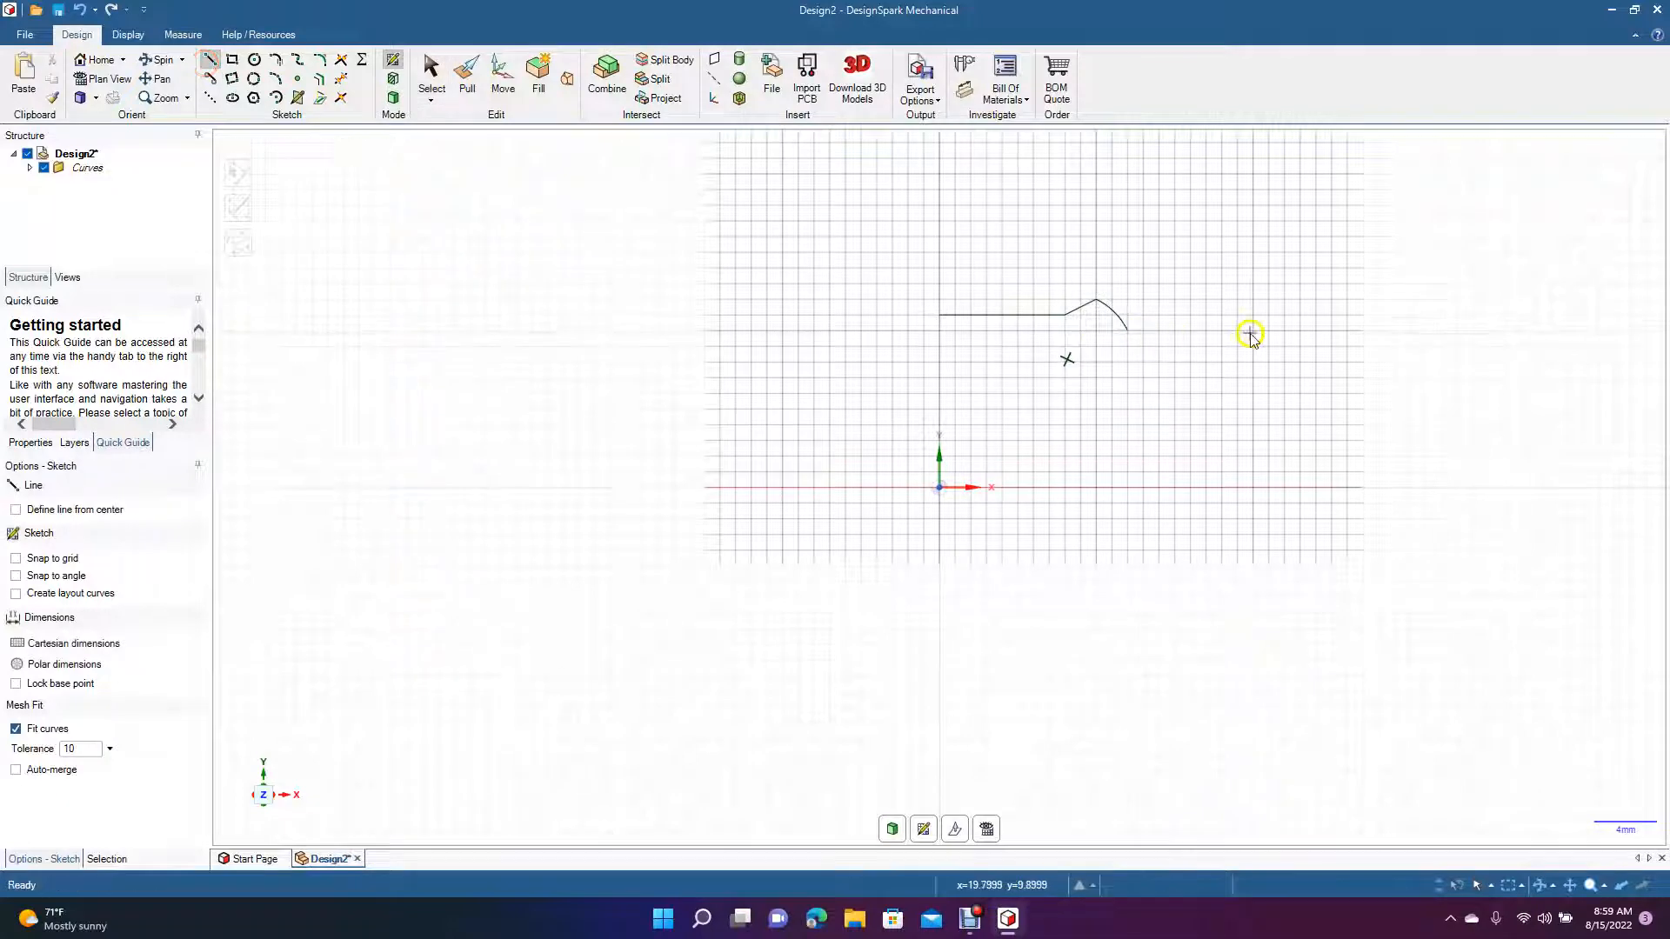
{"action": "left_click", "coordinate": [1130, 332]}
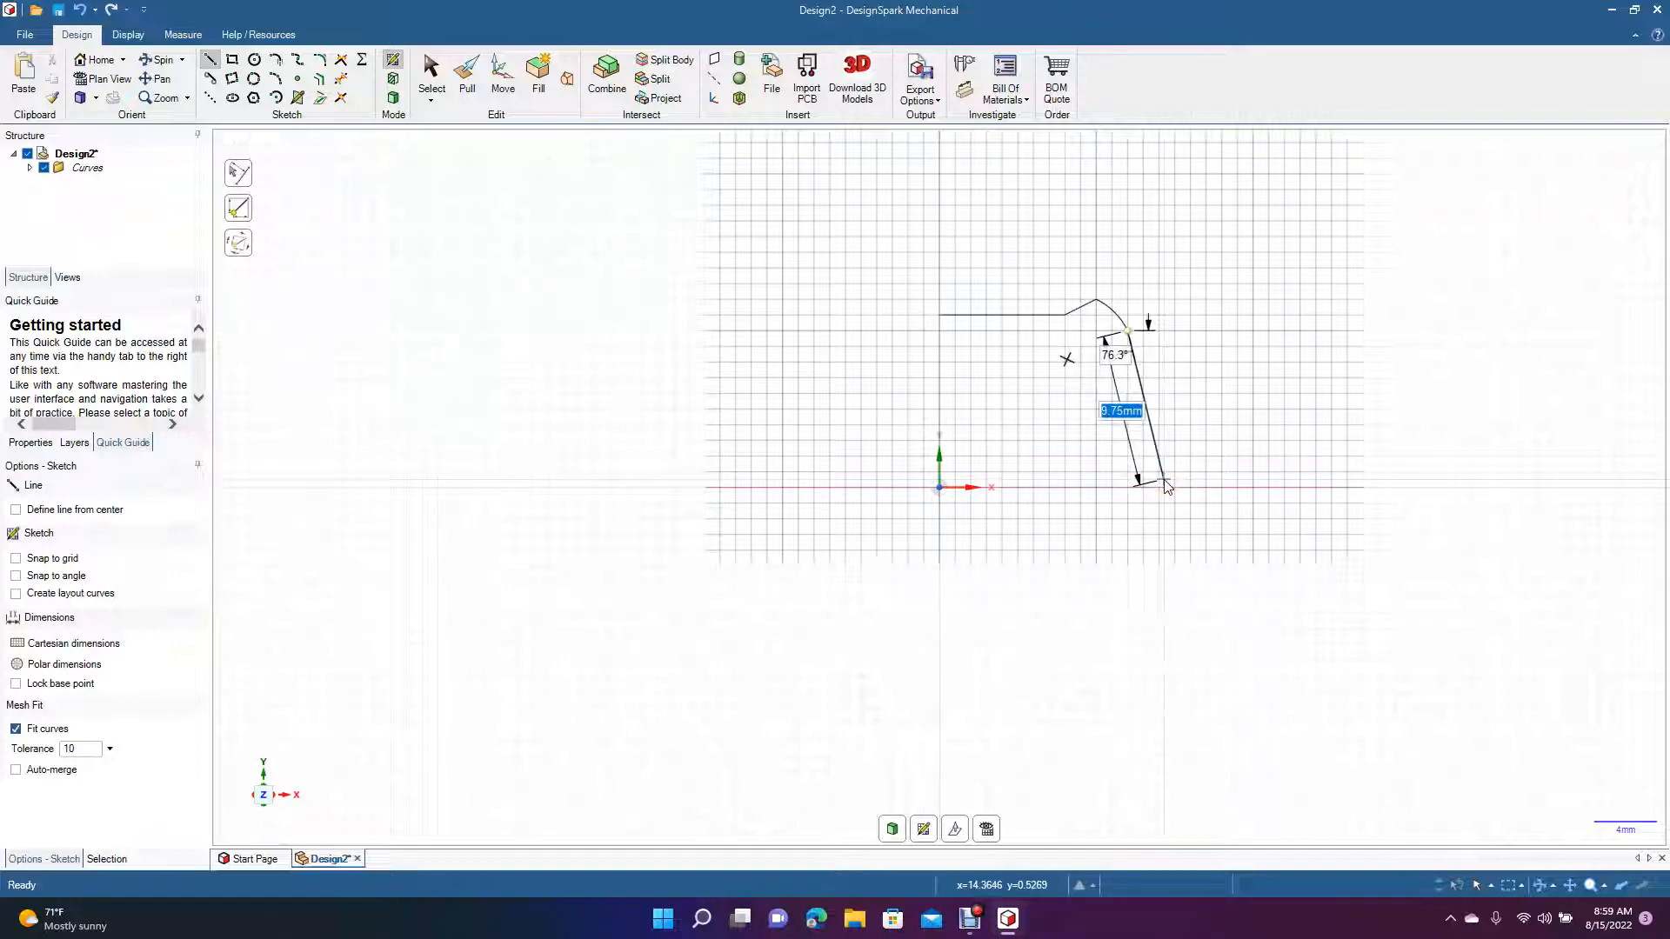
{"action": "left_click", "coordinate": [1164, 481]}
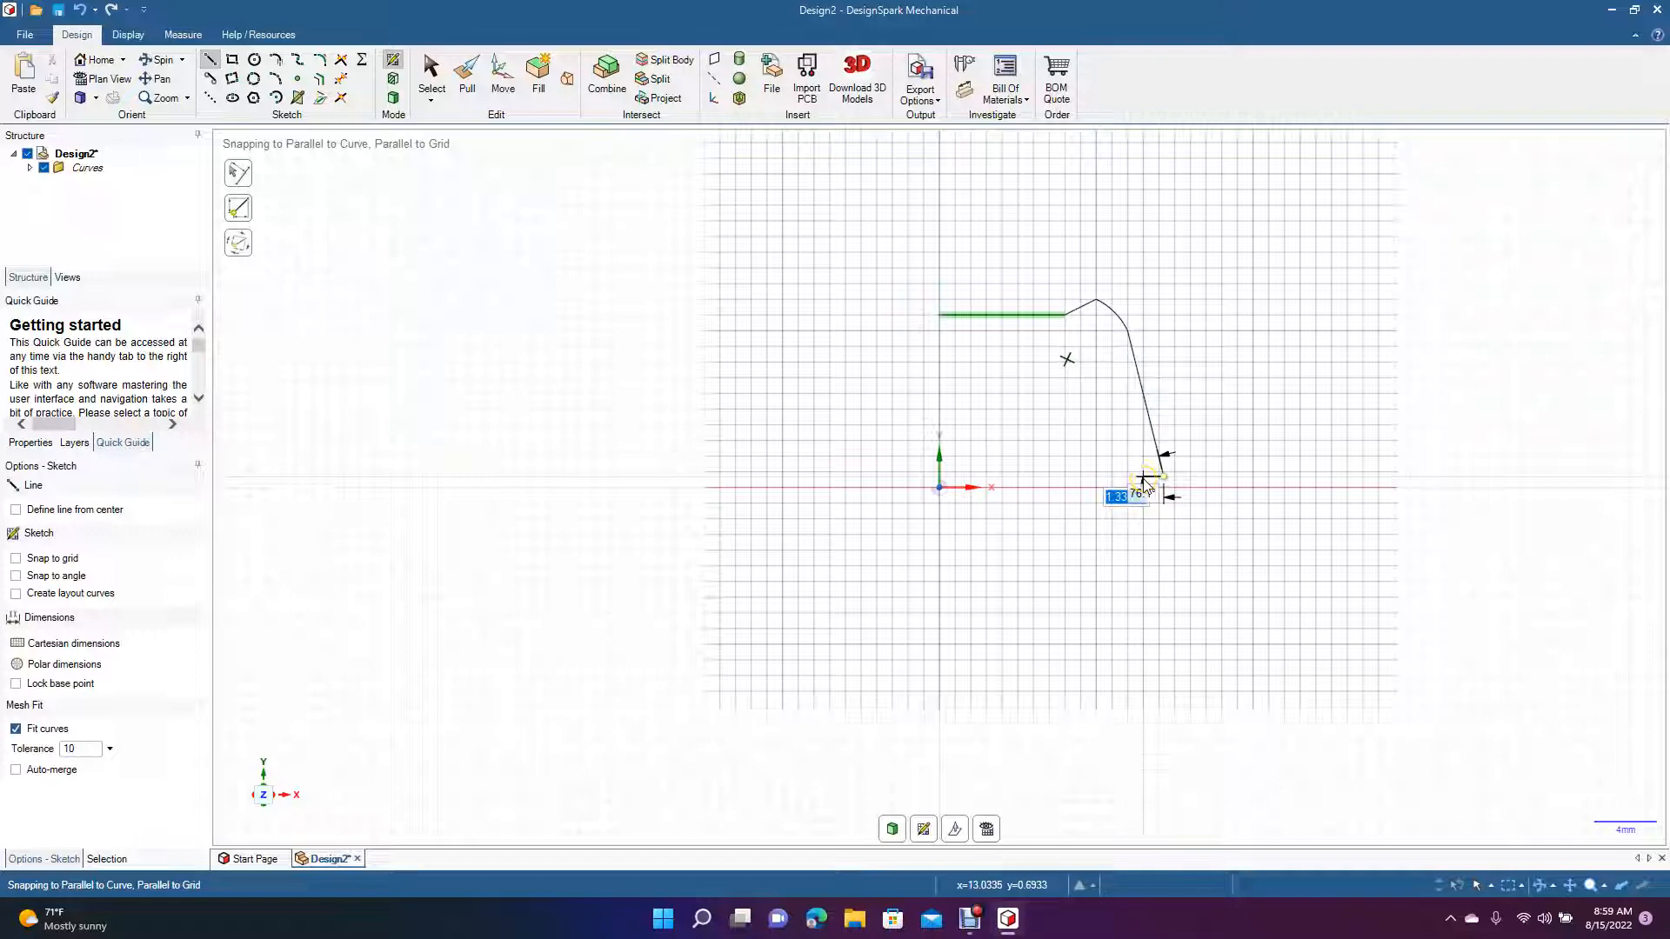
{"action": "left_click", "coordinate": [1145, 482]}
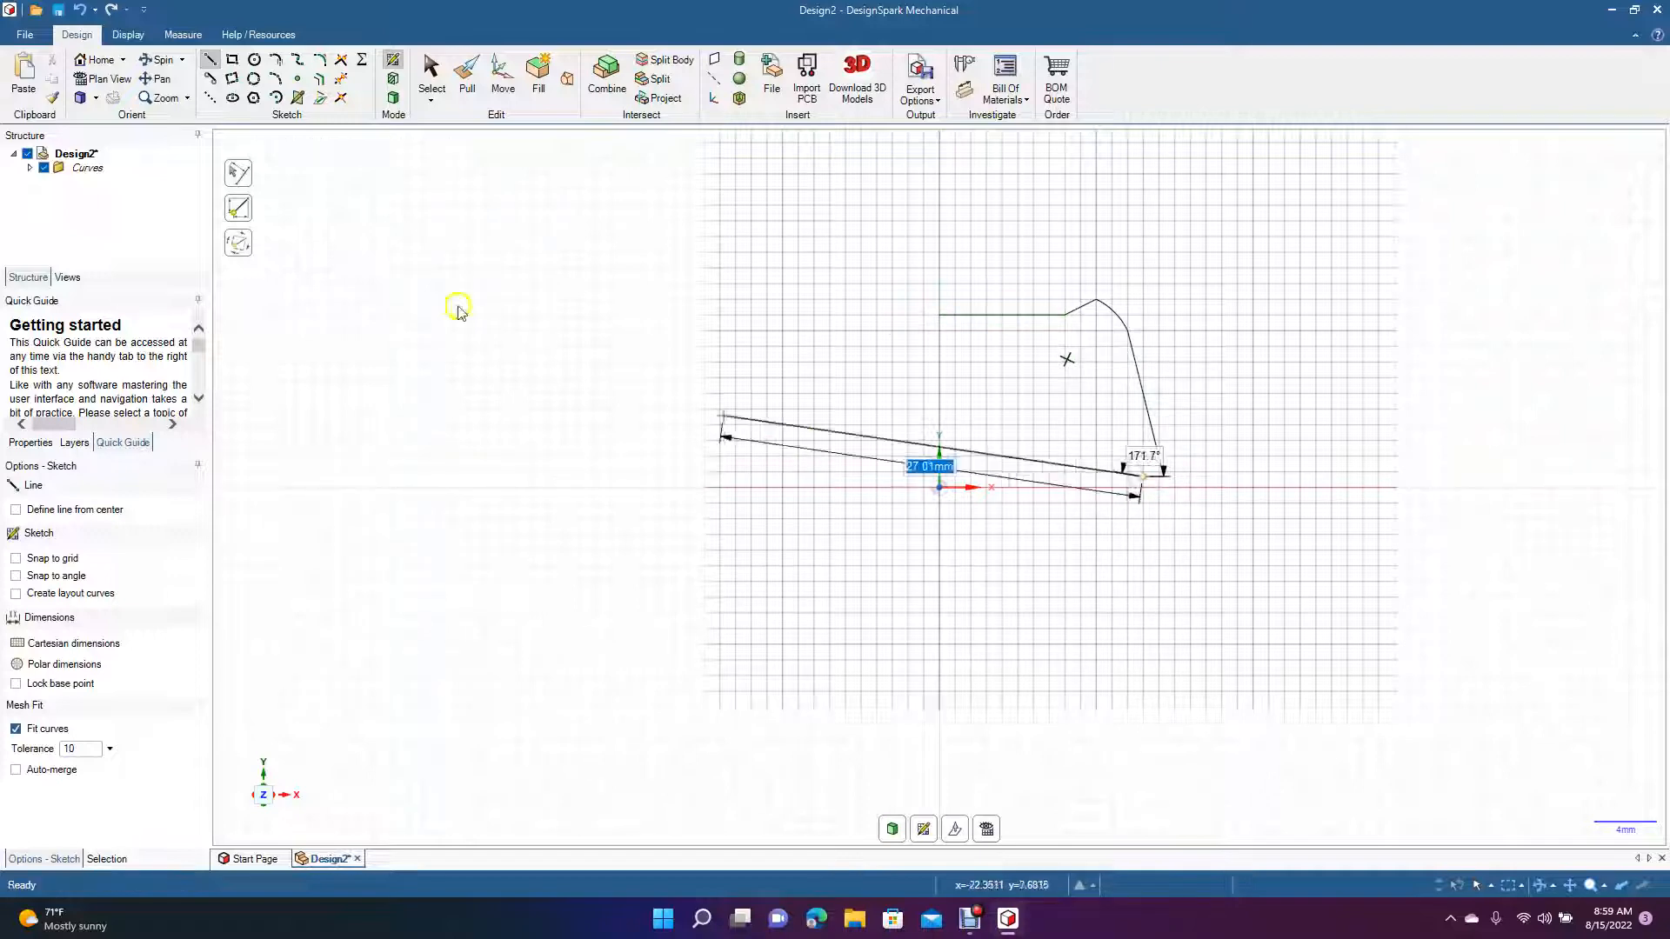
{"action": "left_click", "coordinate": [431, 76]}
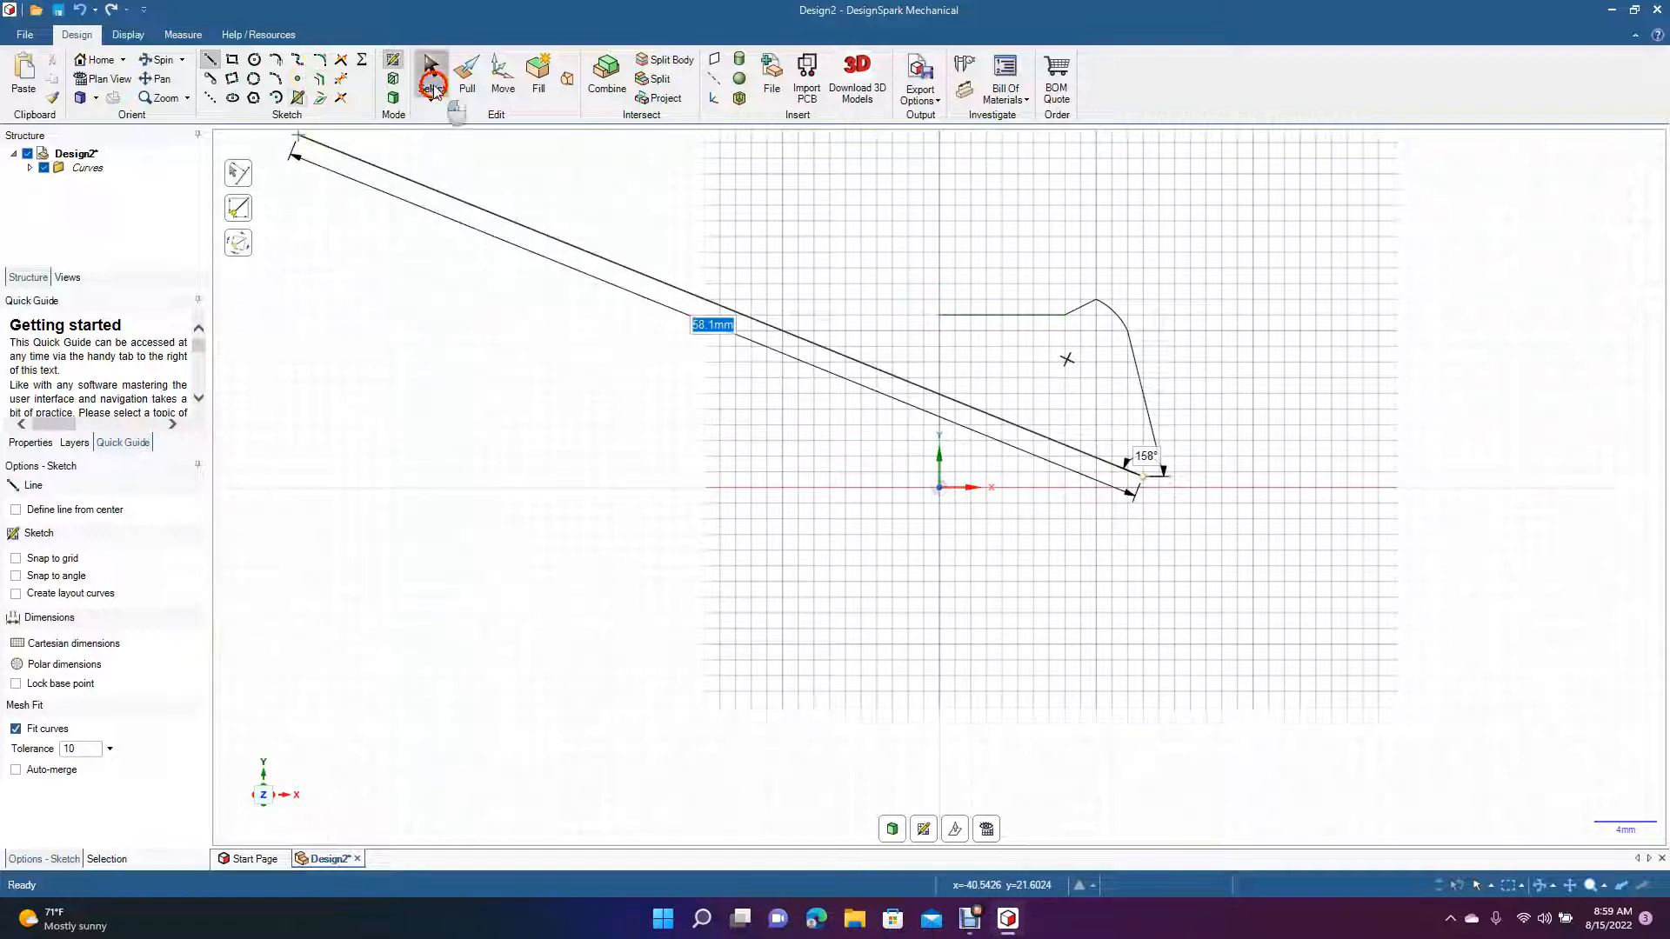
Sketch a concave arc of about 1.07 mm radius from the short horizontal line's inner end to just below the X axis
{"action": "left_click", "coordinate": [277, 81]}
{"action": "left_click", "coordinate": [1145, 479]}
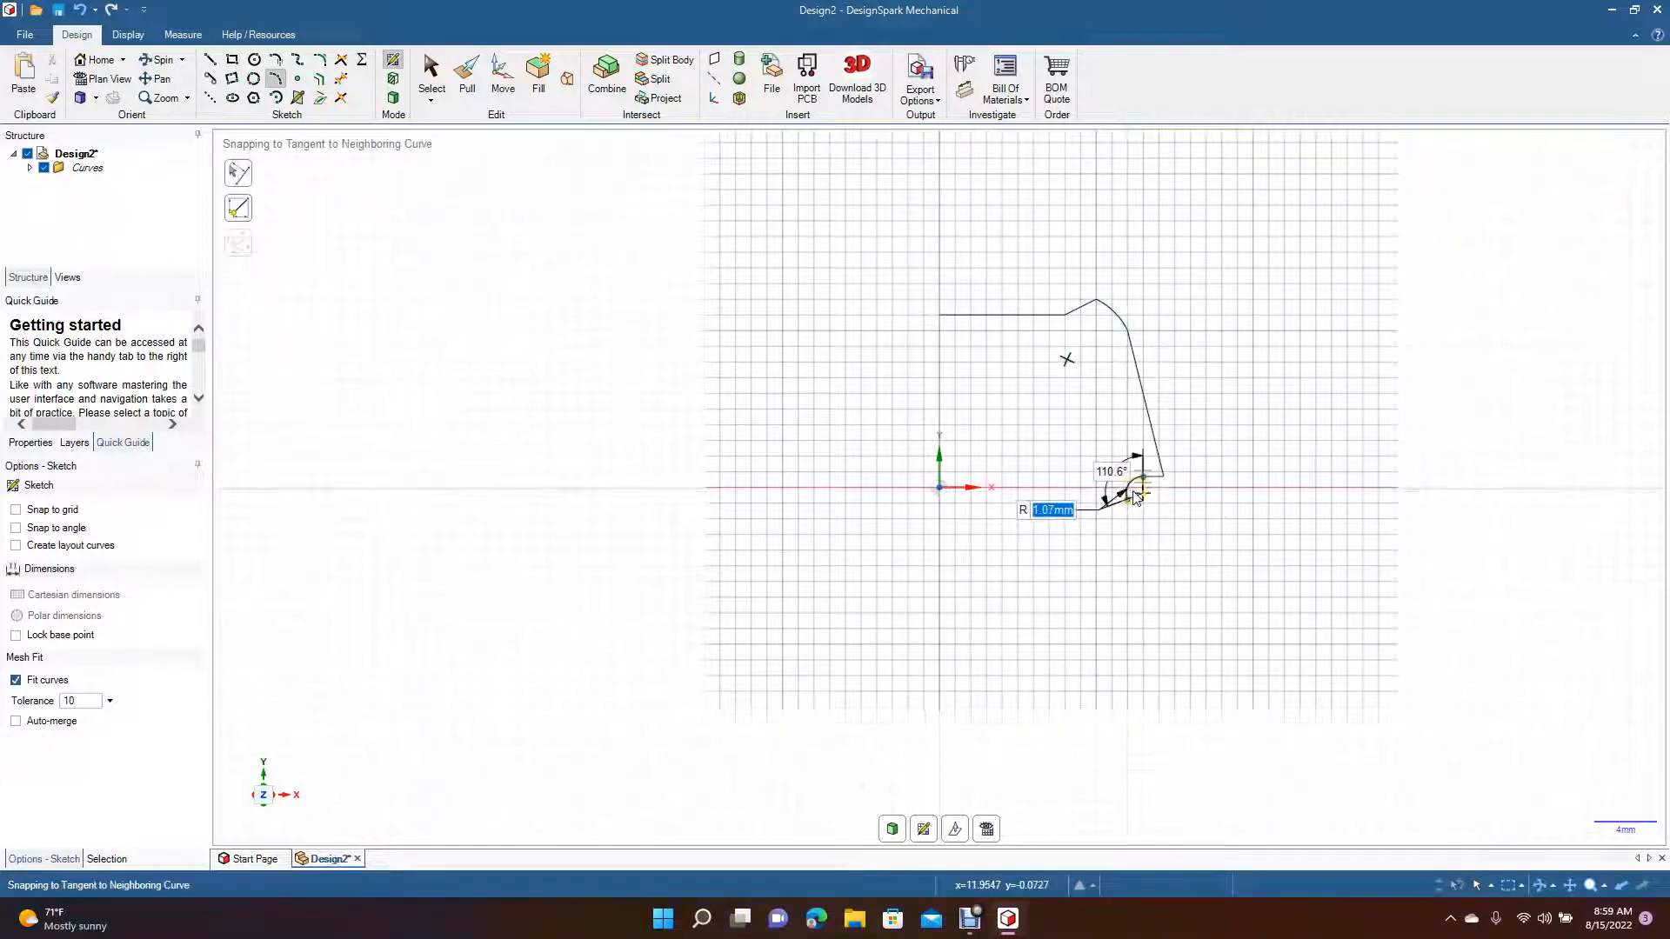
{"action": "left_click", "coordinate": [1135, 498]}
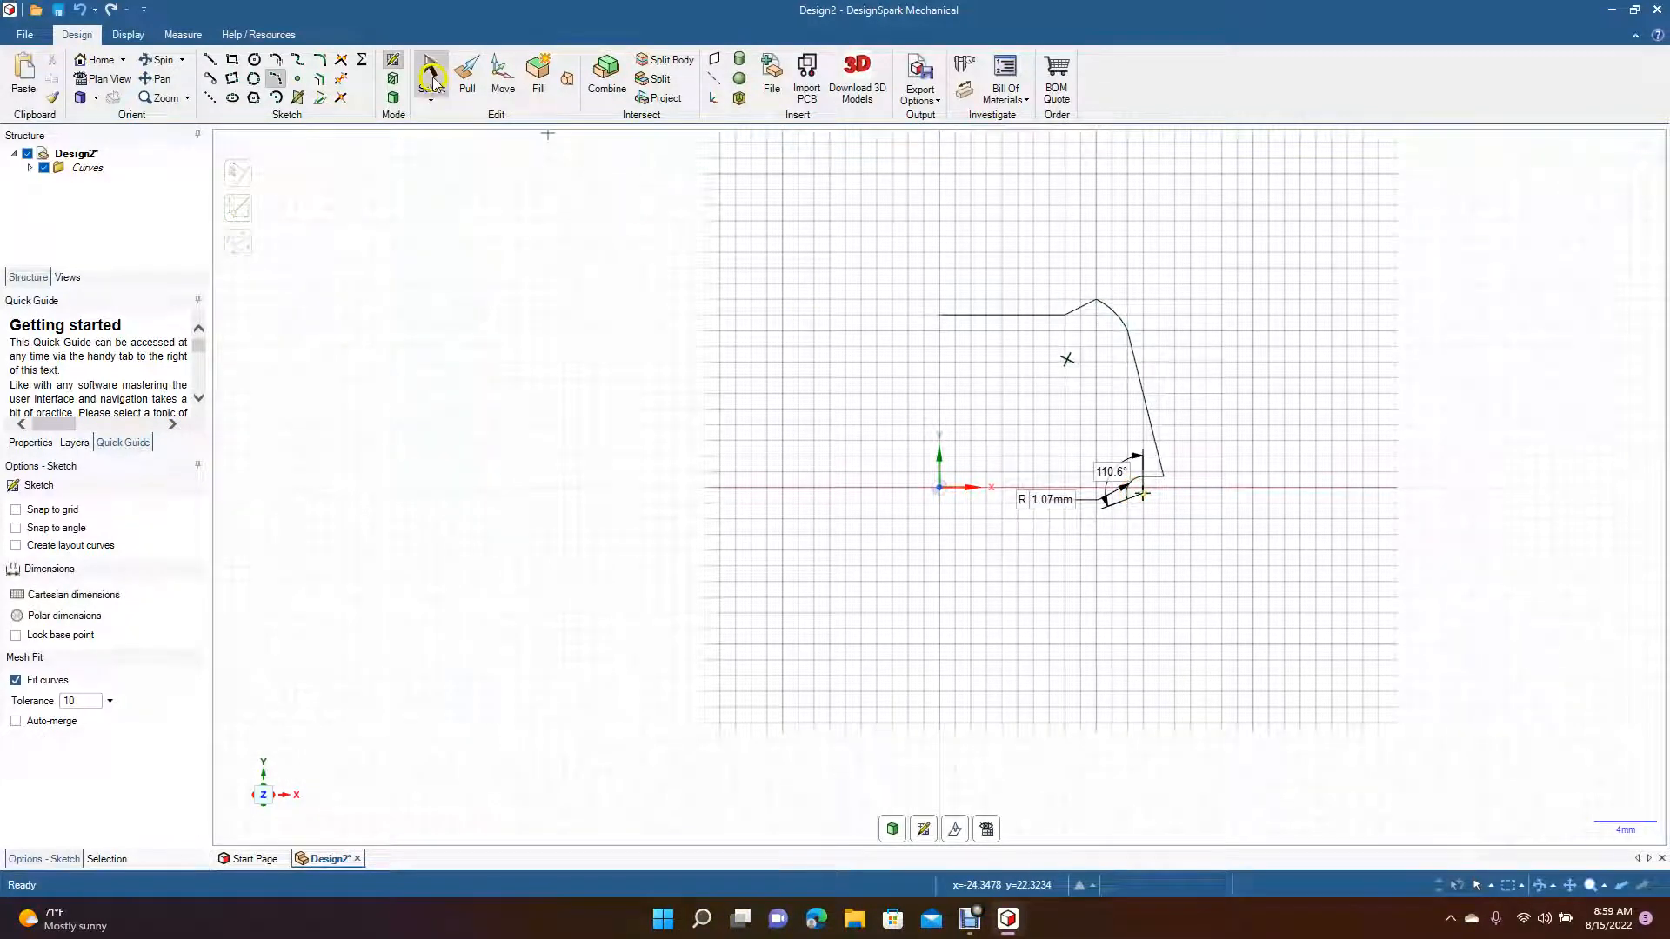
{"action": "left_click", "coordinate": [432, 78]}
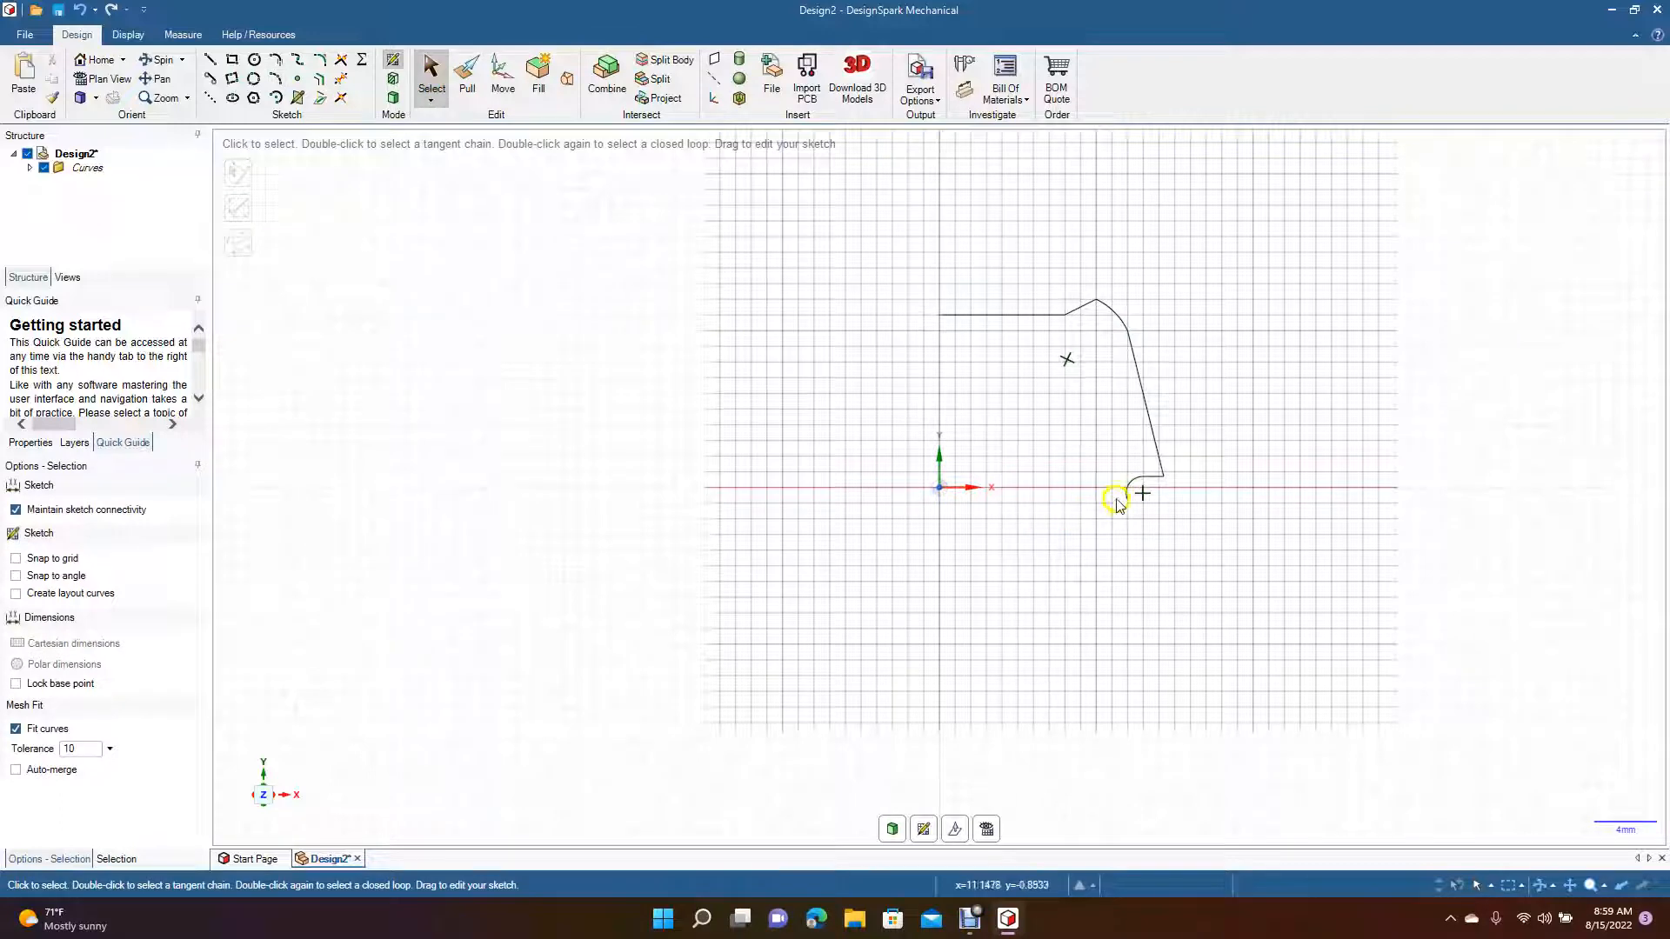
Sketch a horizontal base line from the small arc's lower end across and past the Y axis
{"action": "left_click", "coordinate": [210, 60]}
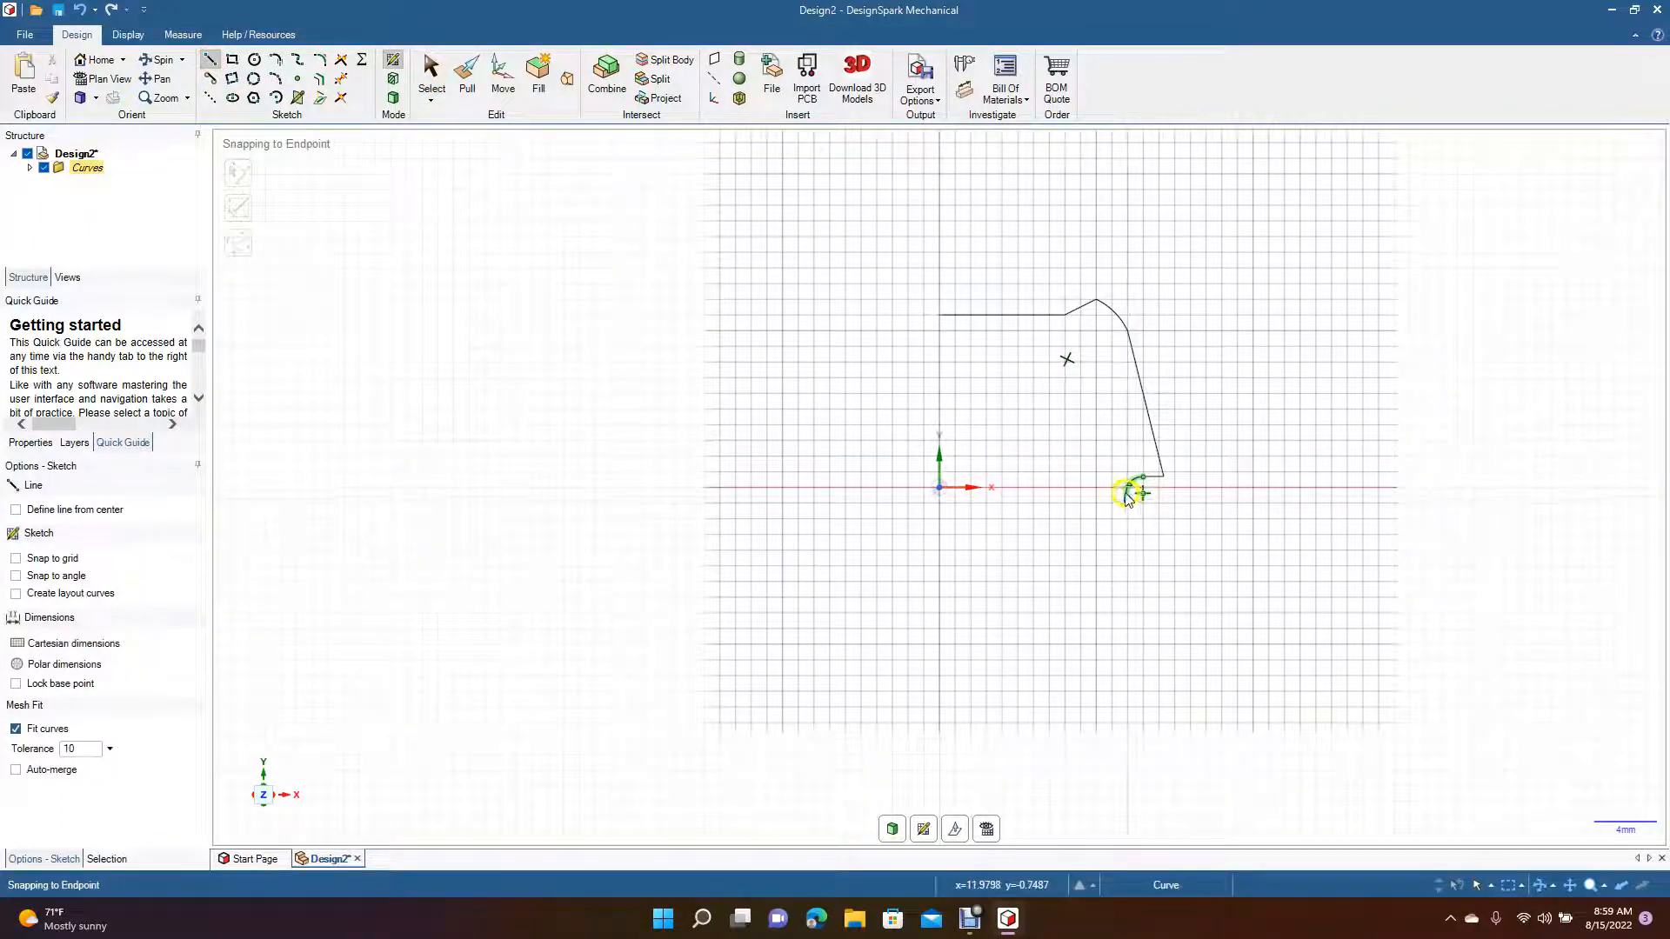
{"action": "left_click", "coordinate": [1128, 501]}
{"action": "left_click", "coordinate": [864, 501]}
{"action": "left_click", "coordinate": [430, 71]}
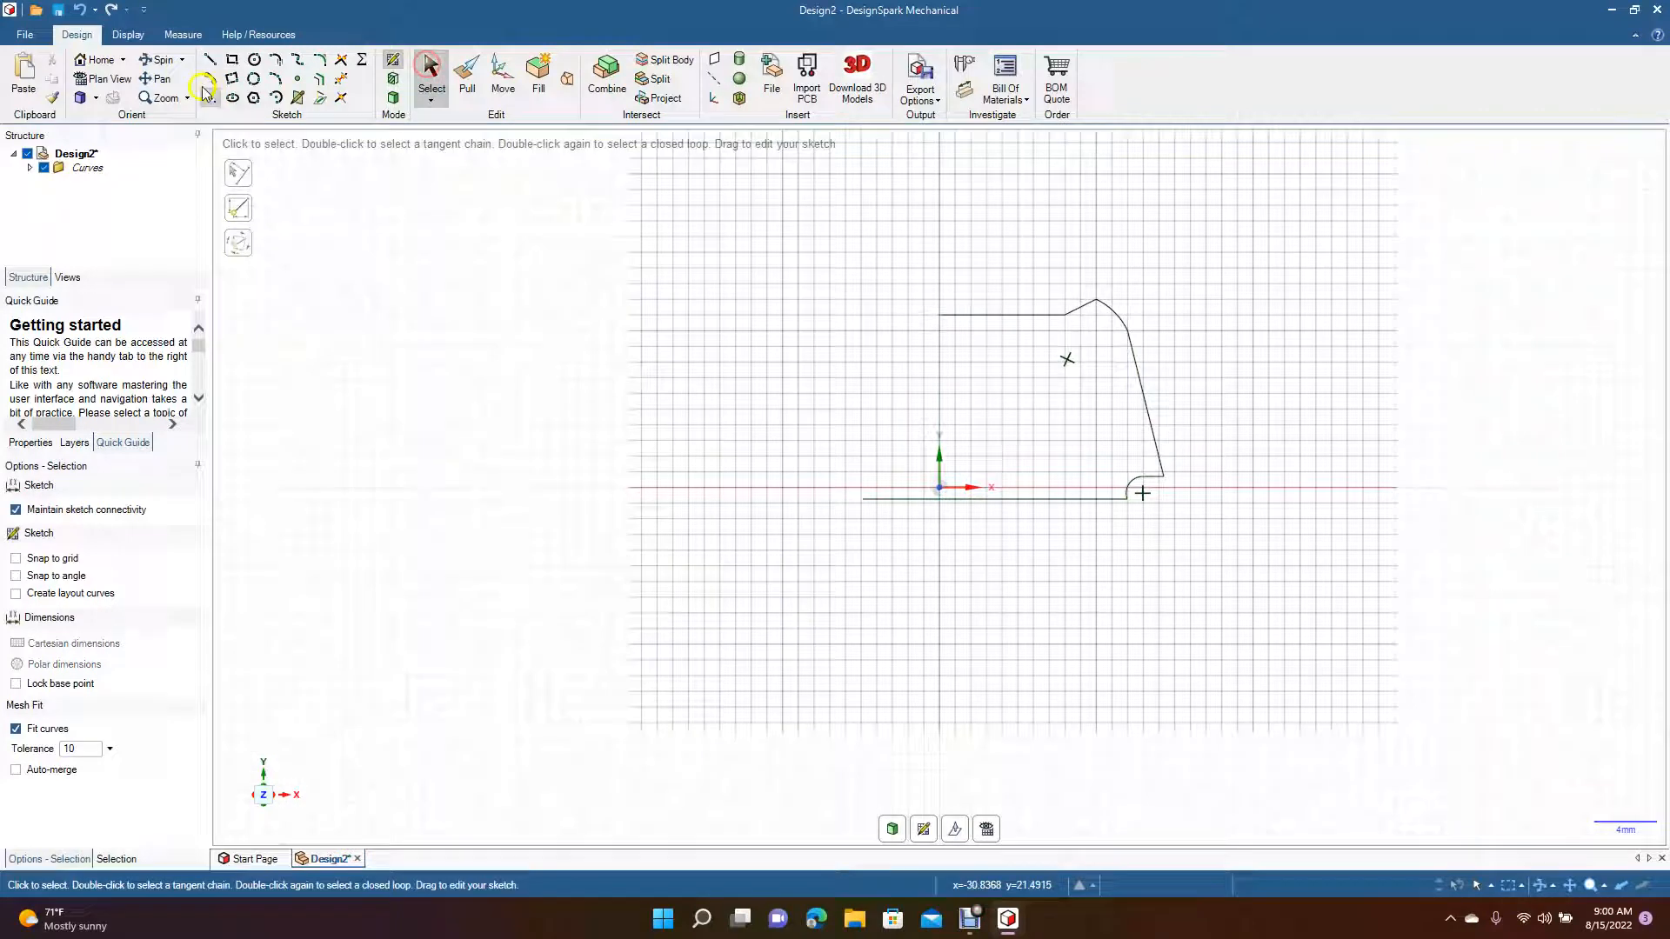
Sketch a vertical line along the Y axis from the start of the upper horizontal line down past the base line
{"action": "left_click", "coordinate": [209, 58]}
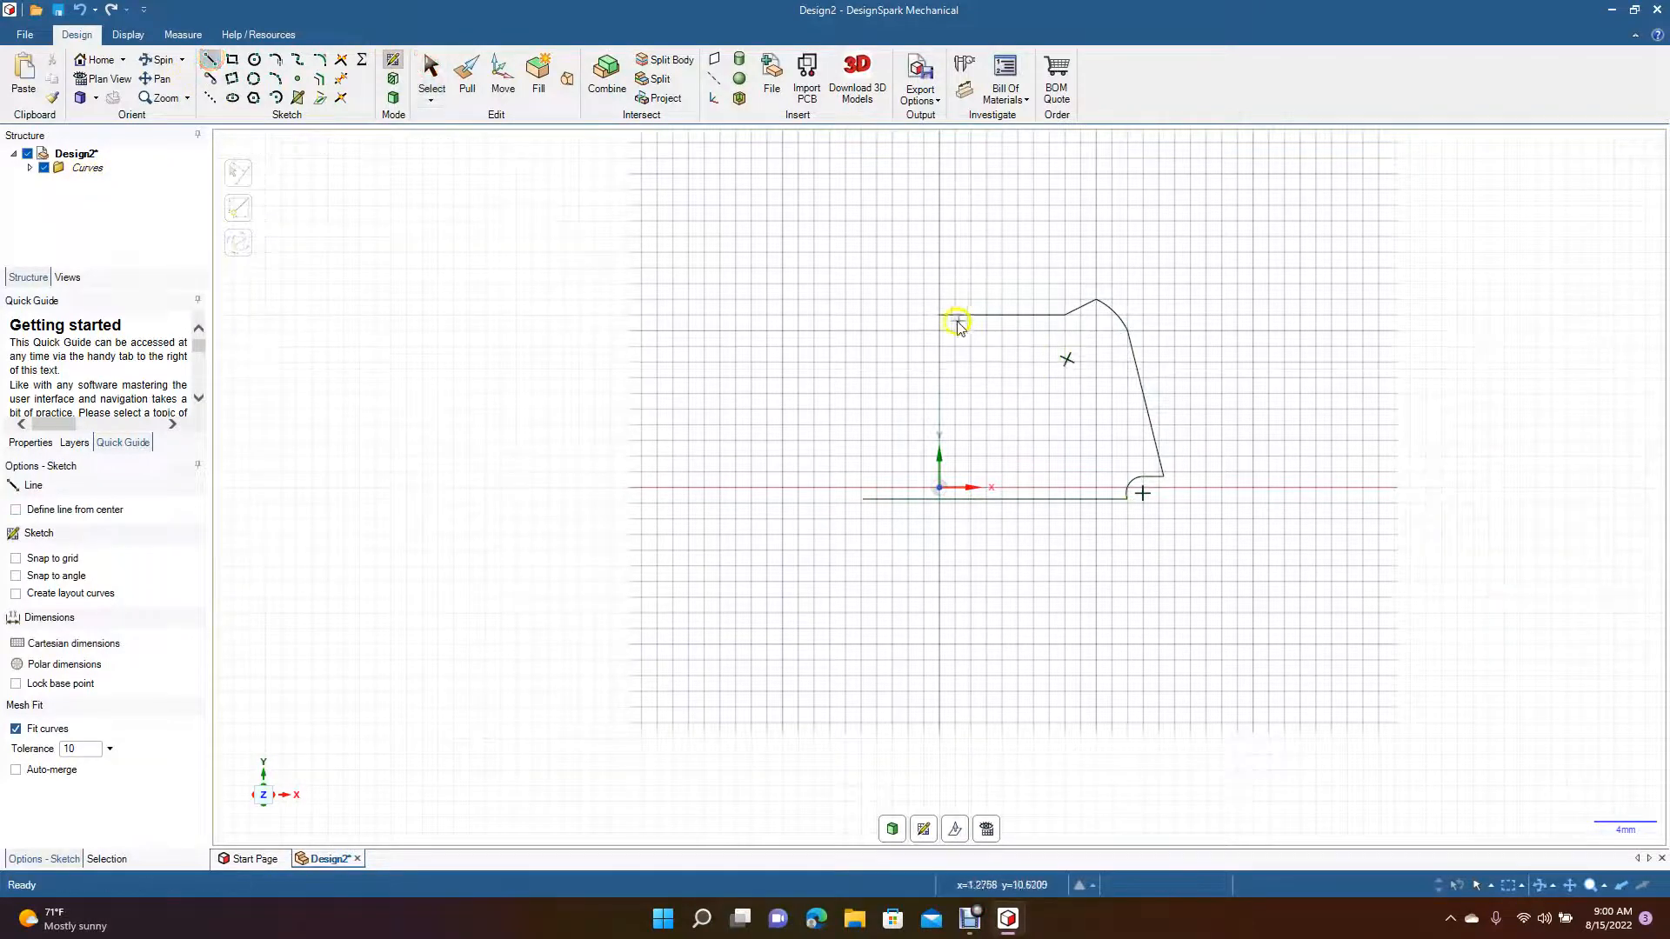
{"action": "left_click", "coordinate": [940, 315]}
{"action": "left_click", "coordinate": [941, 586]}
{"action": "left_click", "coordinate": [431, 80]}
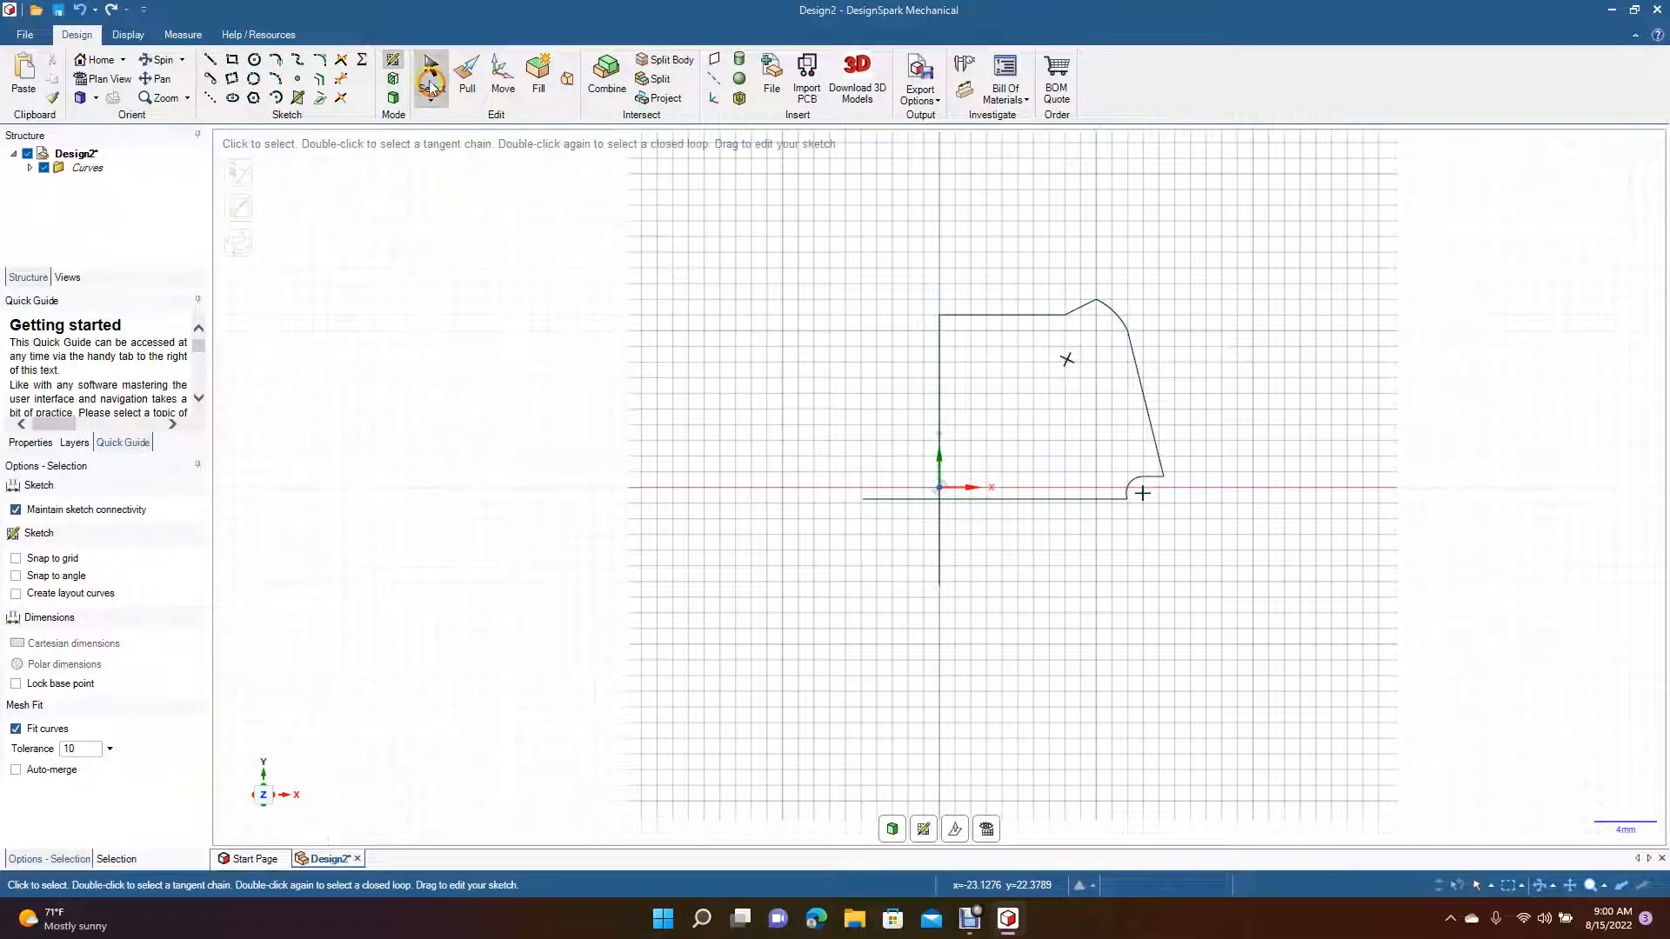
Trim the ends of the base line and the vertical line that extend beyond their intersection
{"action": "left_click", "coordinate": [340, 81]}
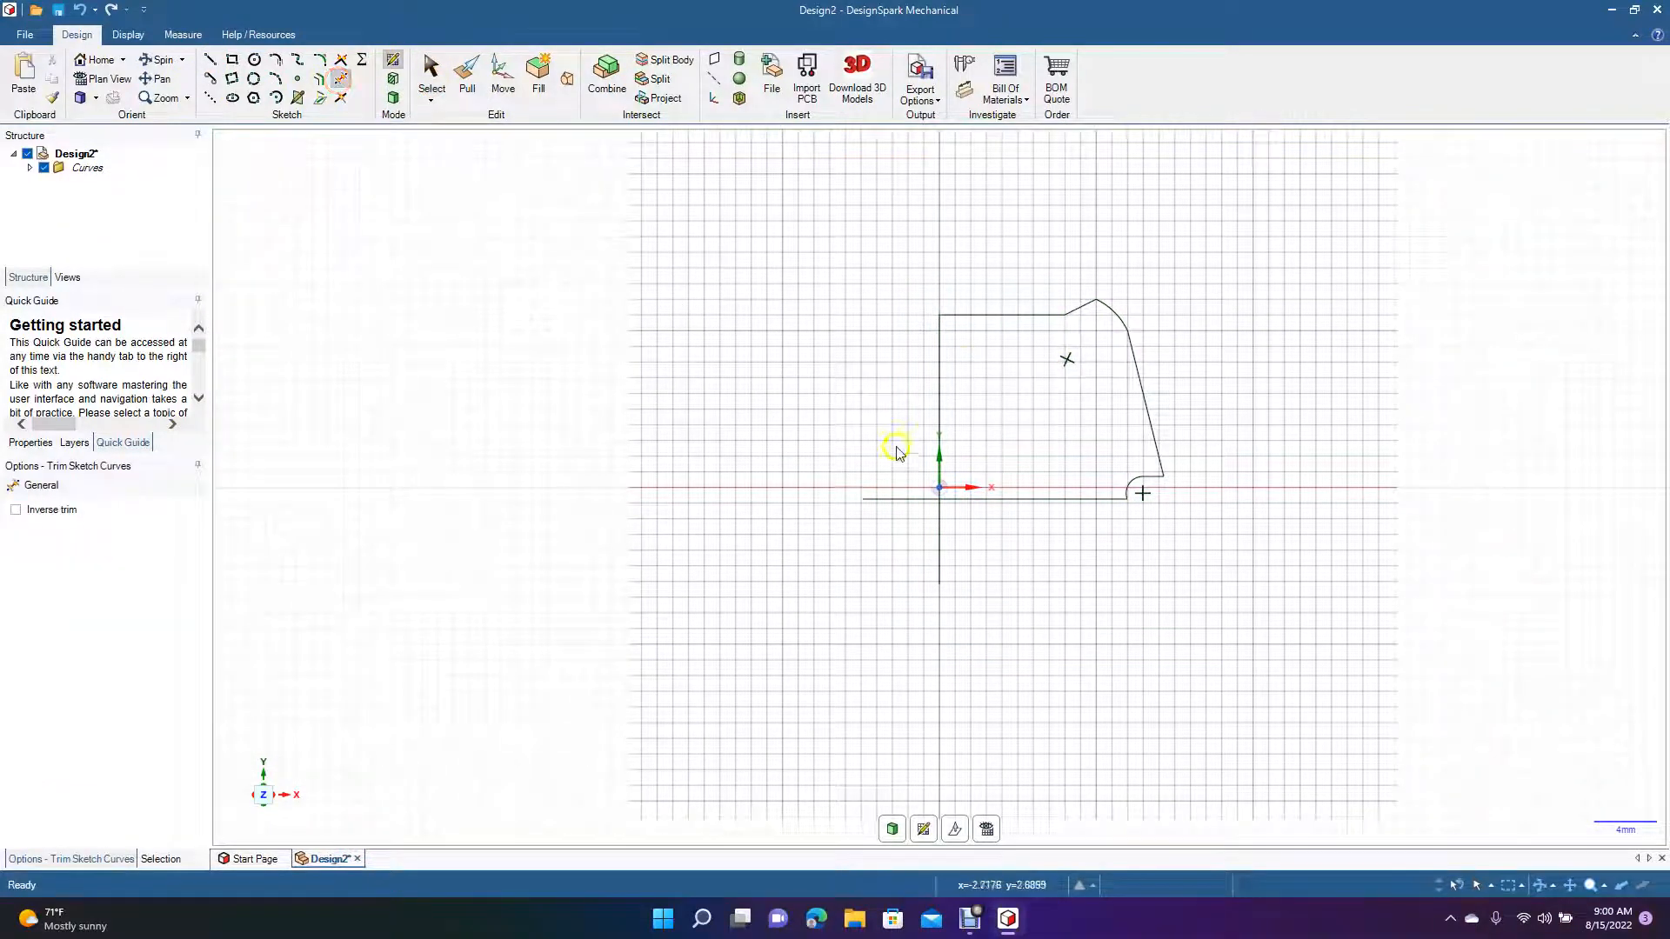
{"action": "left_click", "coordinate": [899, 499]}
{"action": "left_click", "coordinate": [944, 547]}
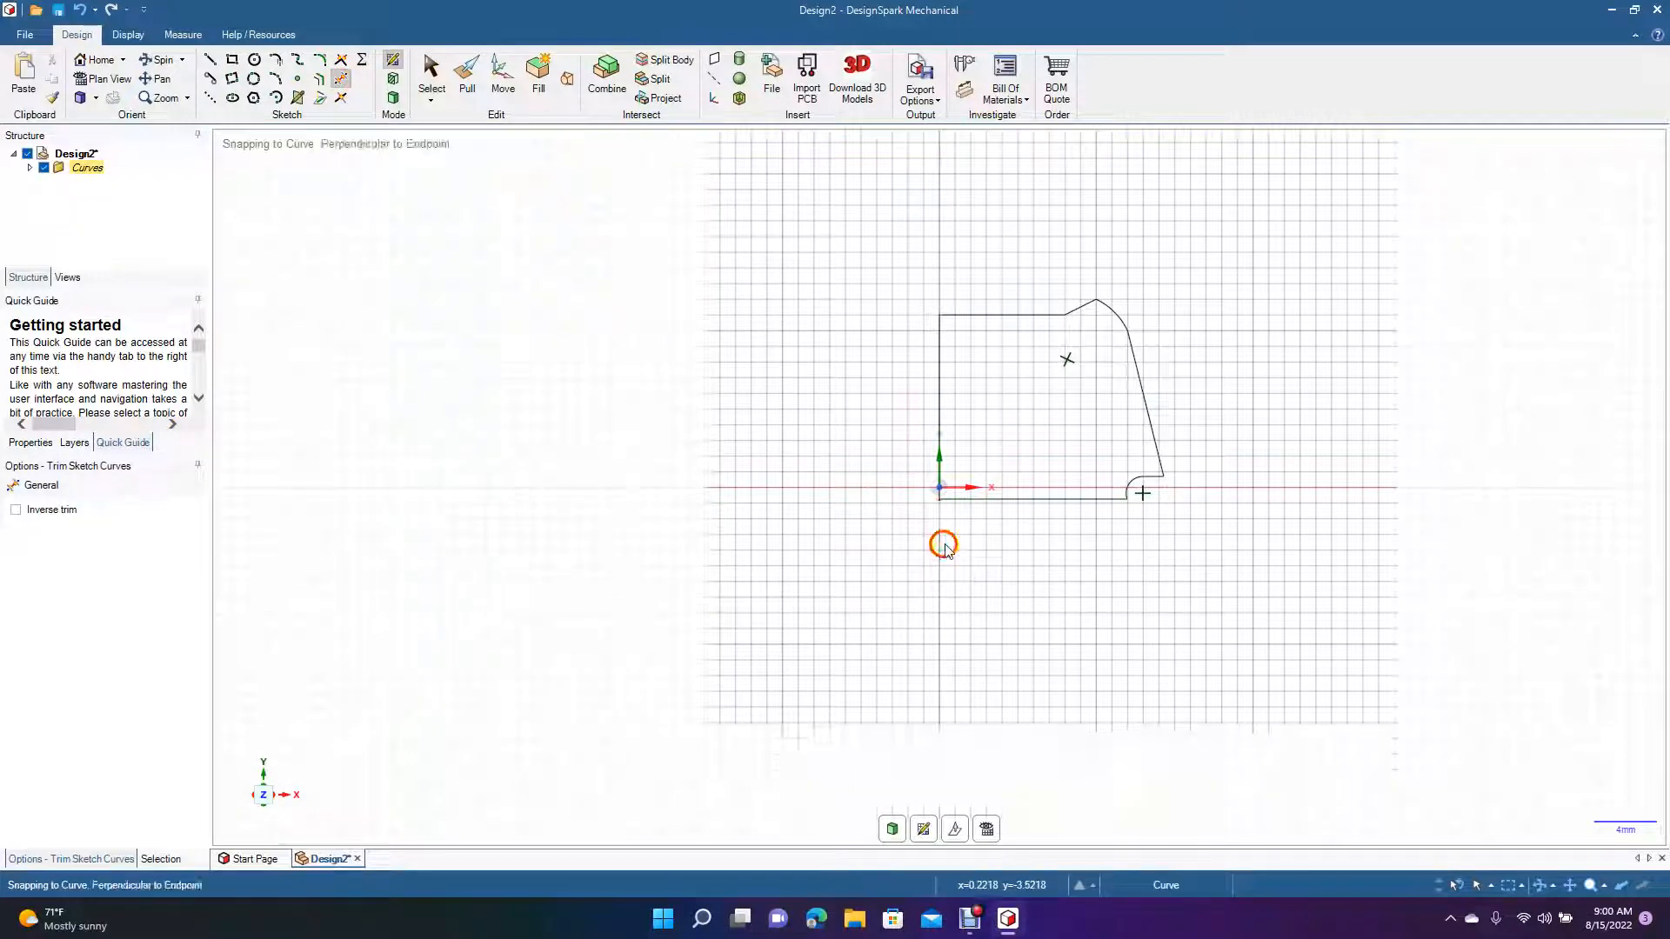
Round the corner between the upper horizontal line and the sloped line to a diameter of about 9.47 mm
{"action": "left_click", "coordinate": [321, 62]}
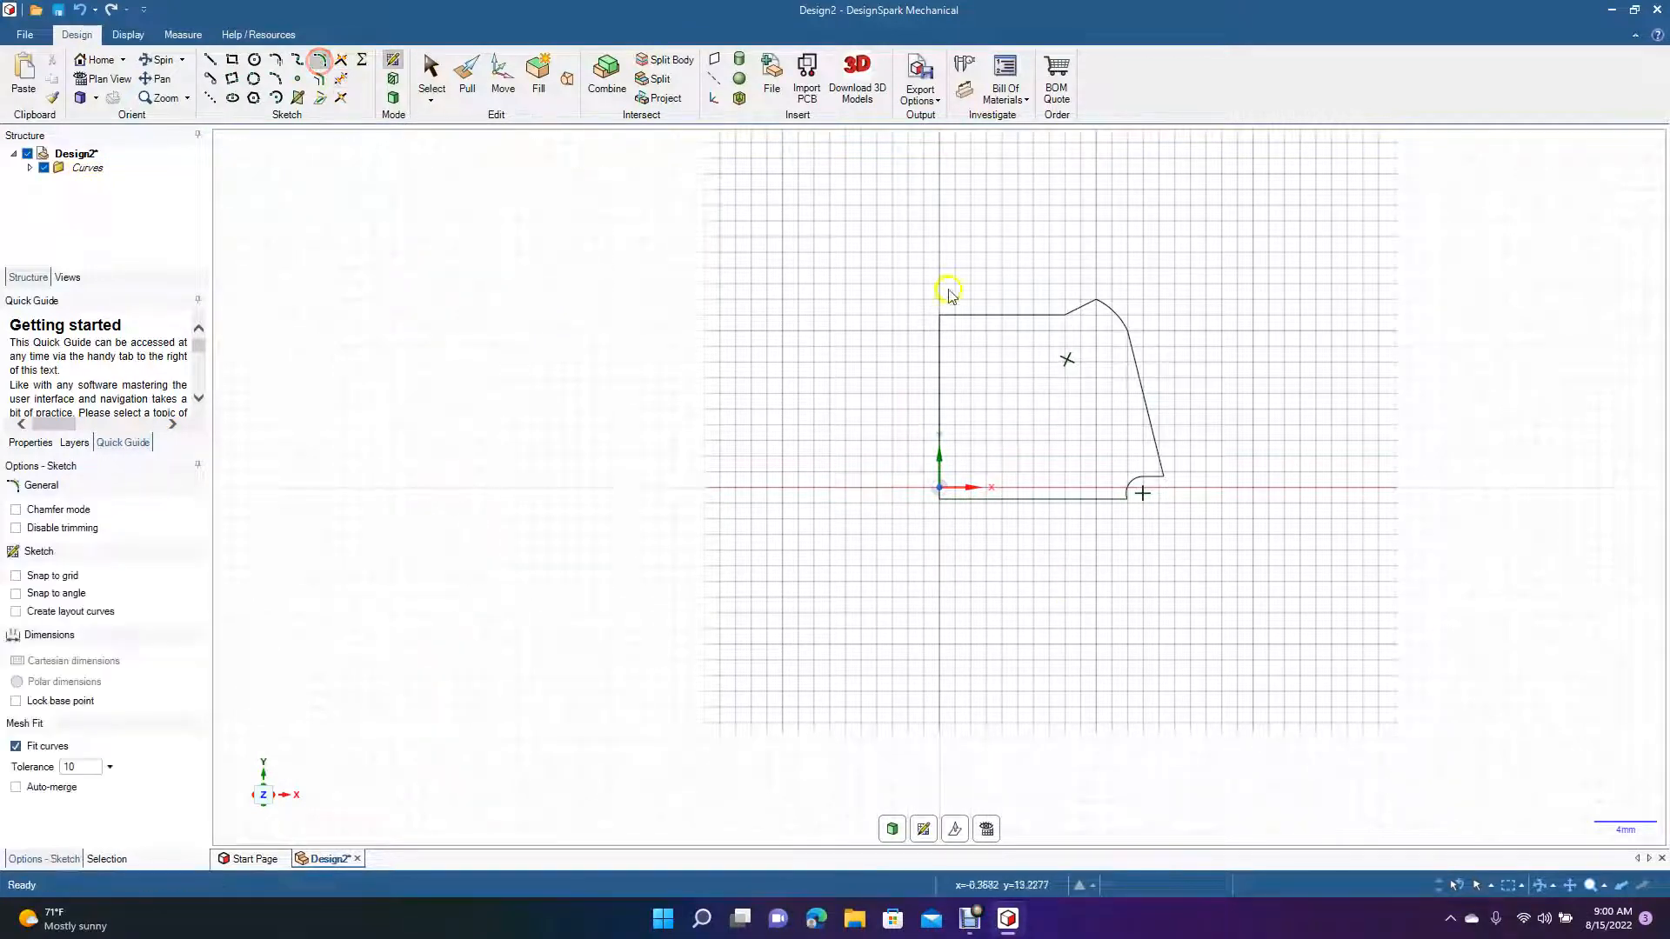
{"action": "left_click", "coordinate": [1040, 319]}
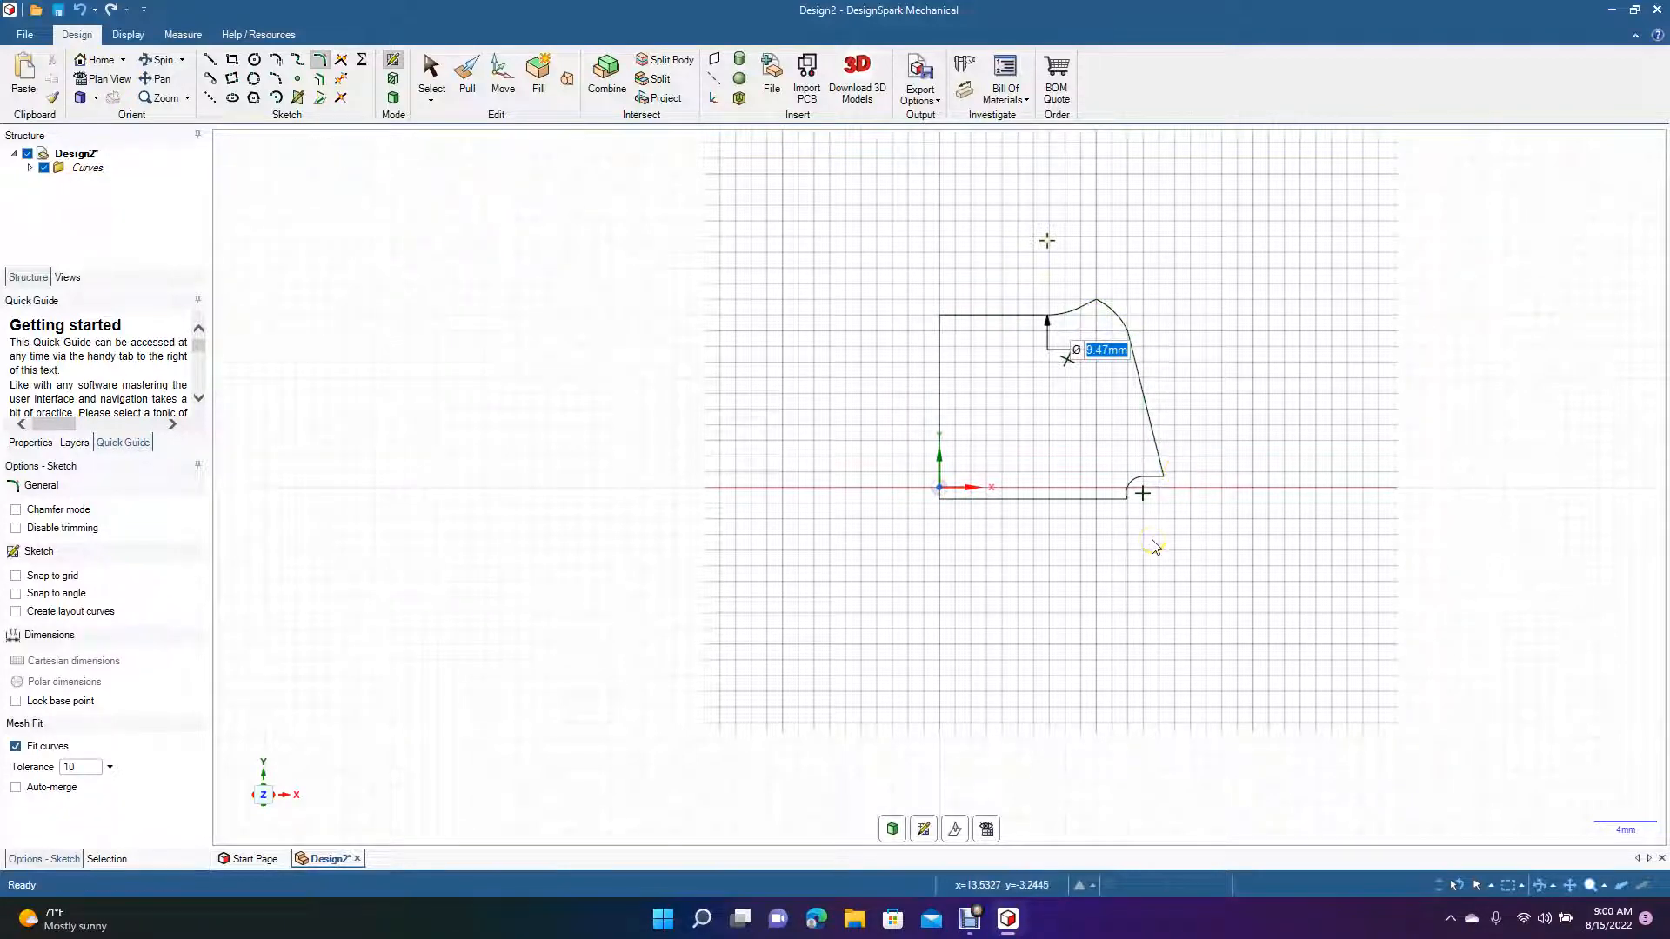
Sketch a vertical line from the small arc at the X axis through the base line's end, stopping below the base line
{"action": "scroll", "coordinate": [1155, 546], "scroll_direction": "up", "scroll_amount": 2}
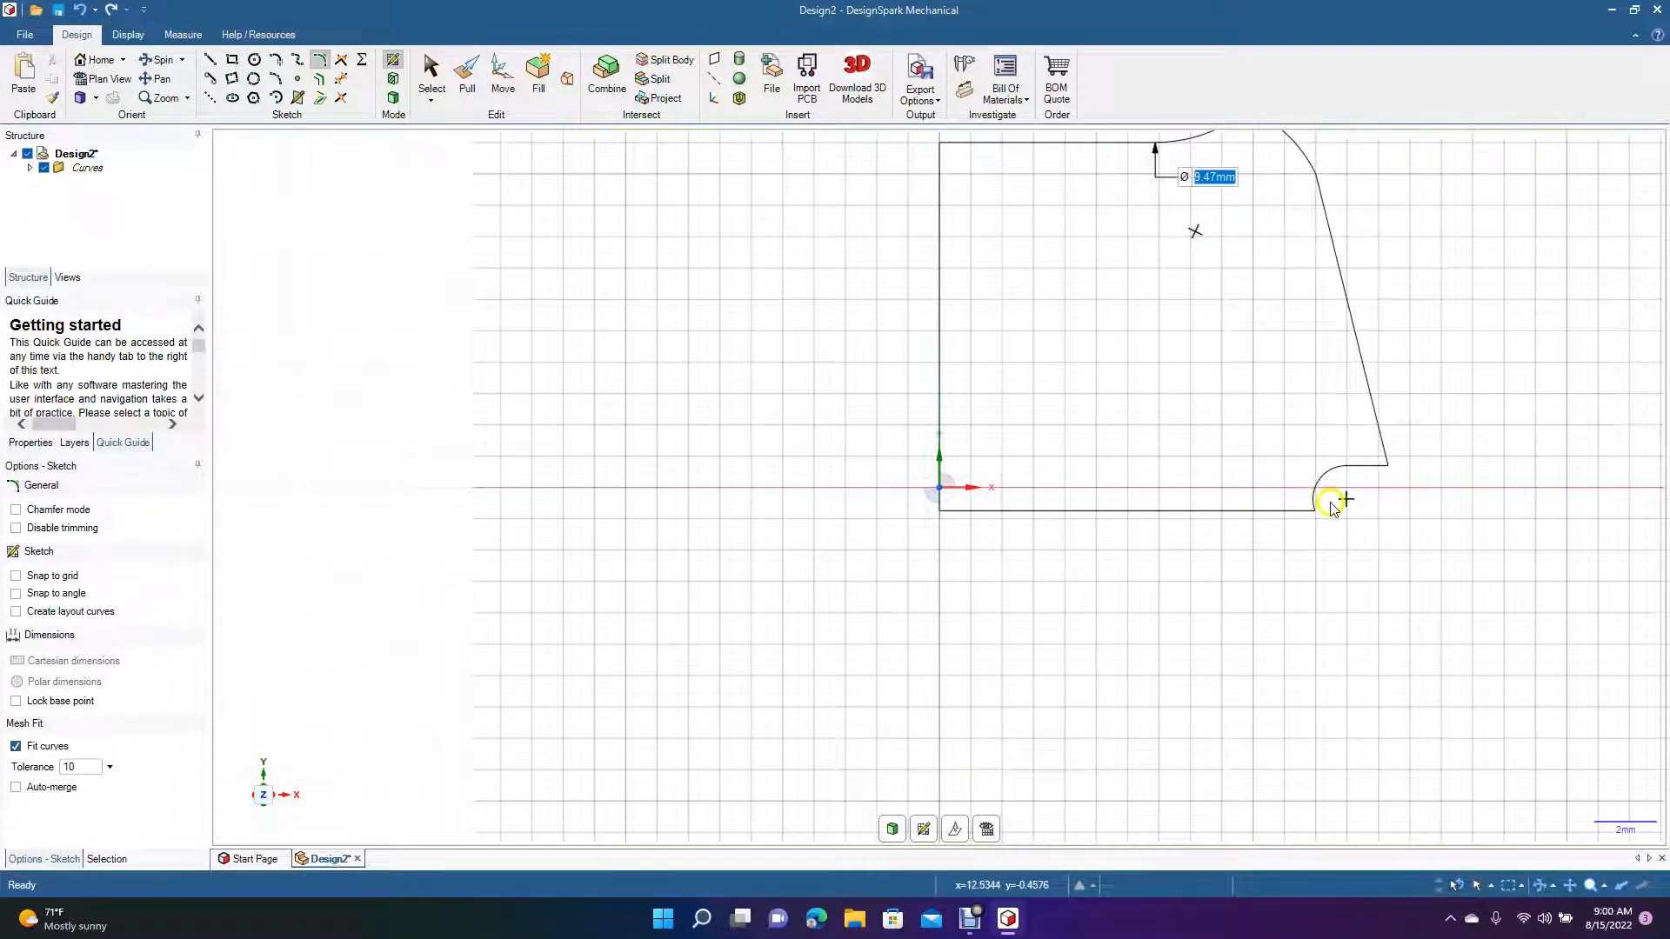
{"action": "left_click", "coordinate": [210, 63]}
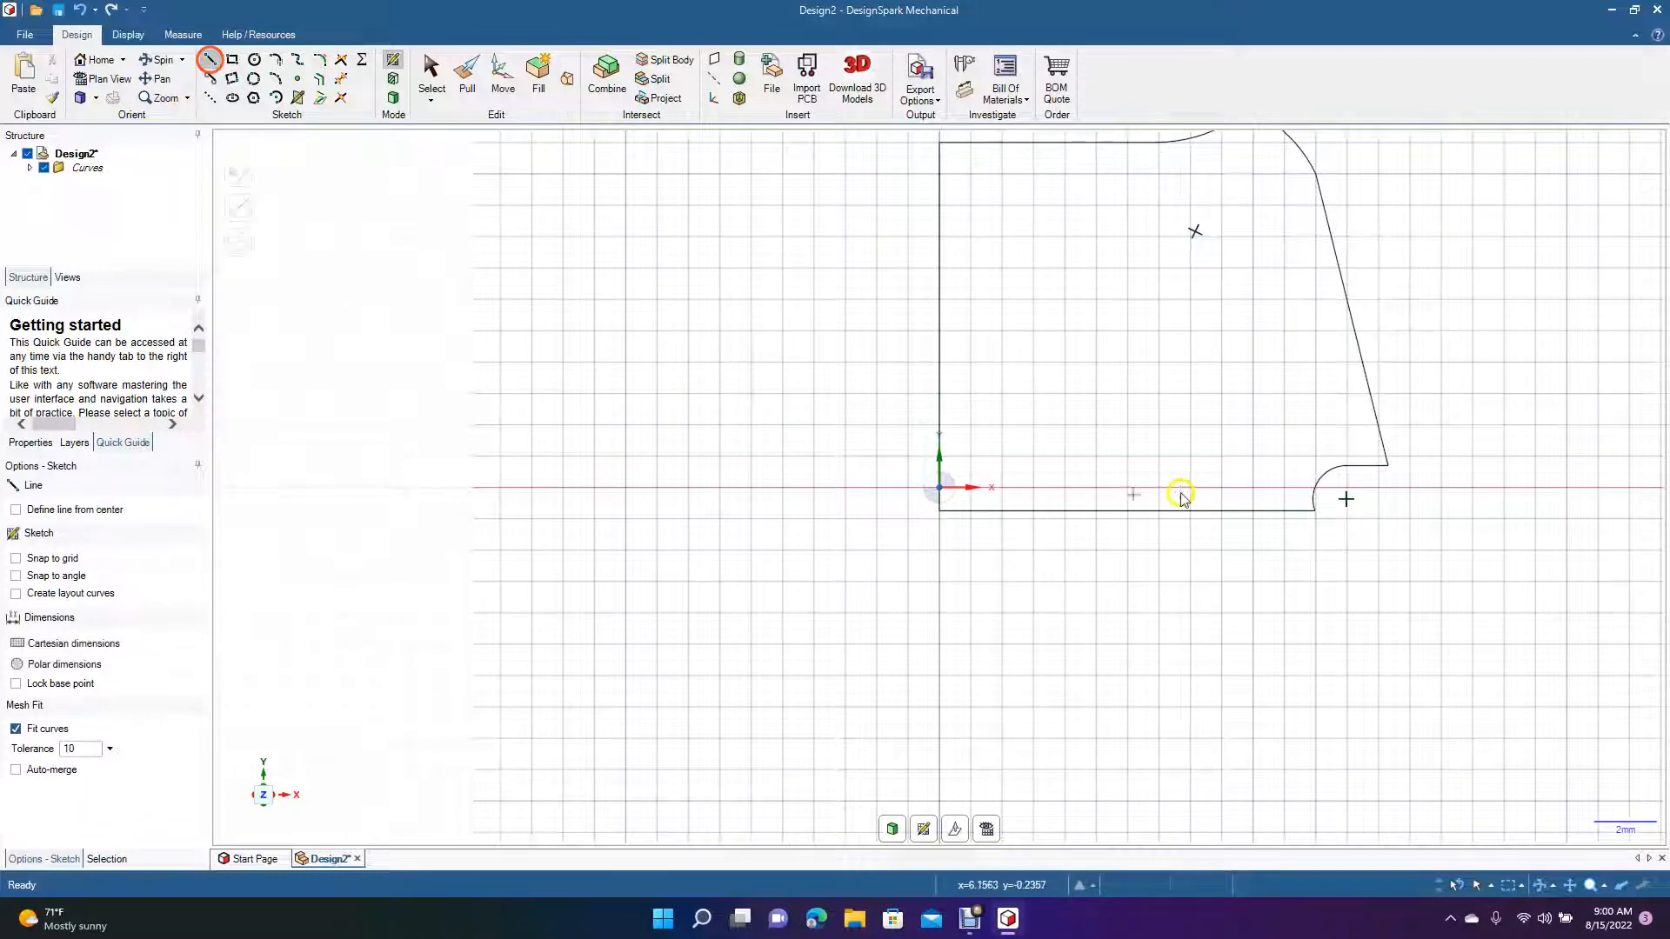
{"action": "left_click", "coordinate": [1315, 506]}
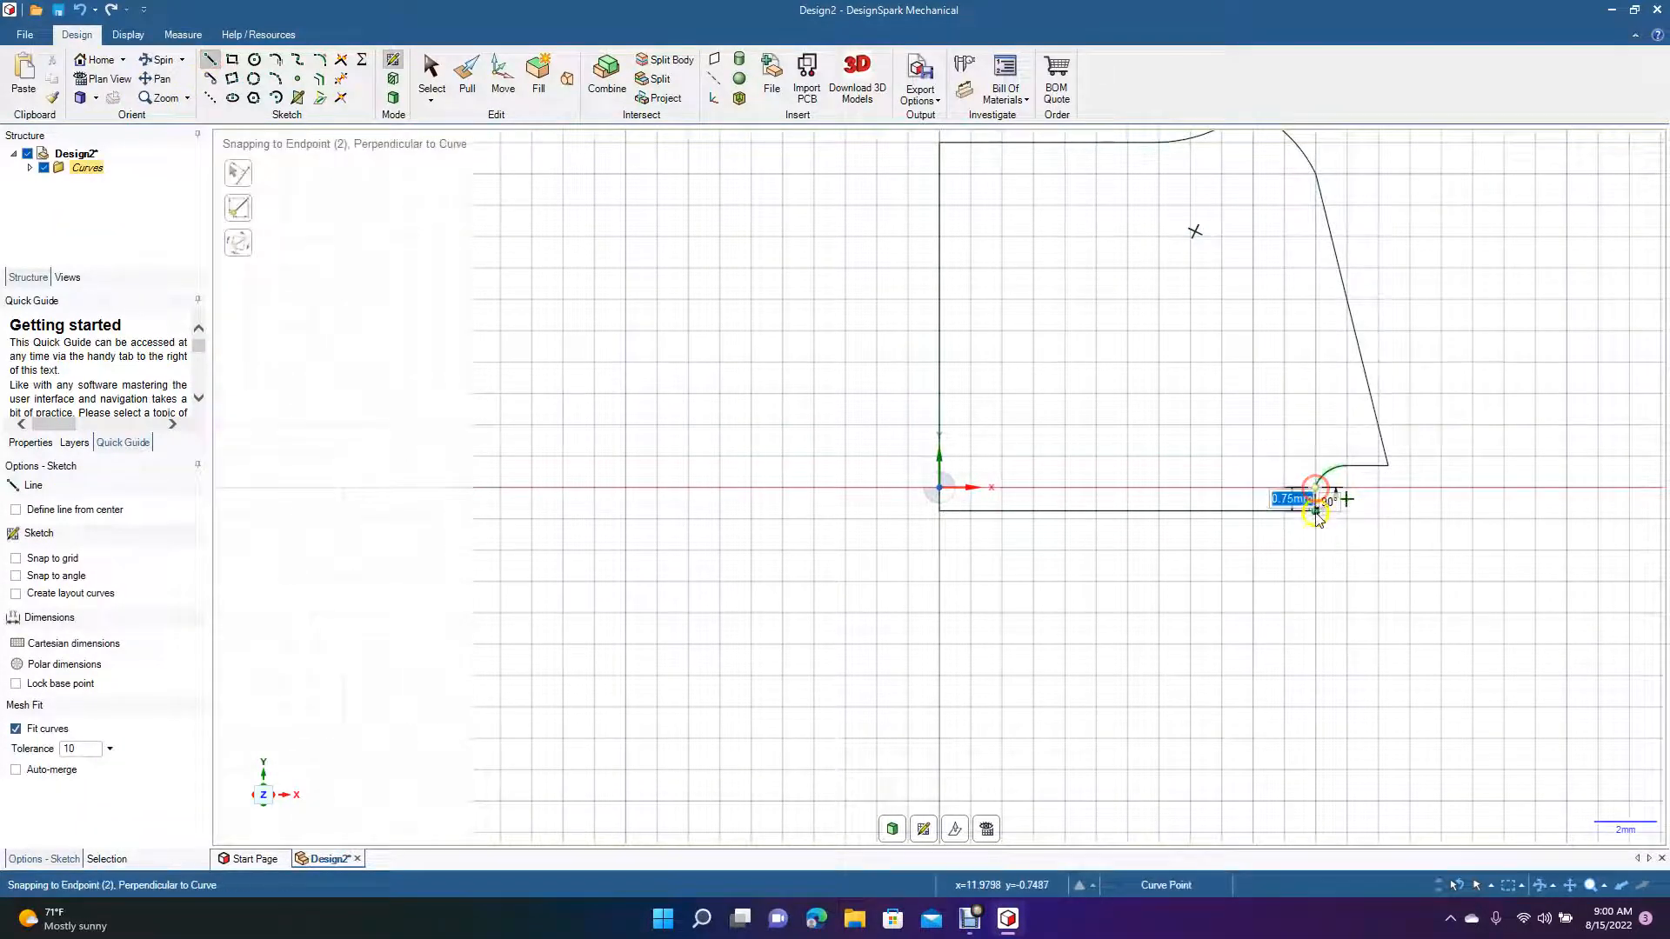
{"action": "left_click", "coordinate": [1316, 554]}
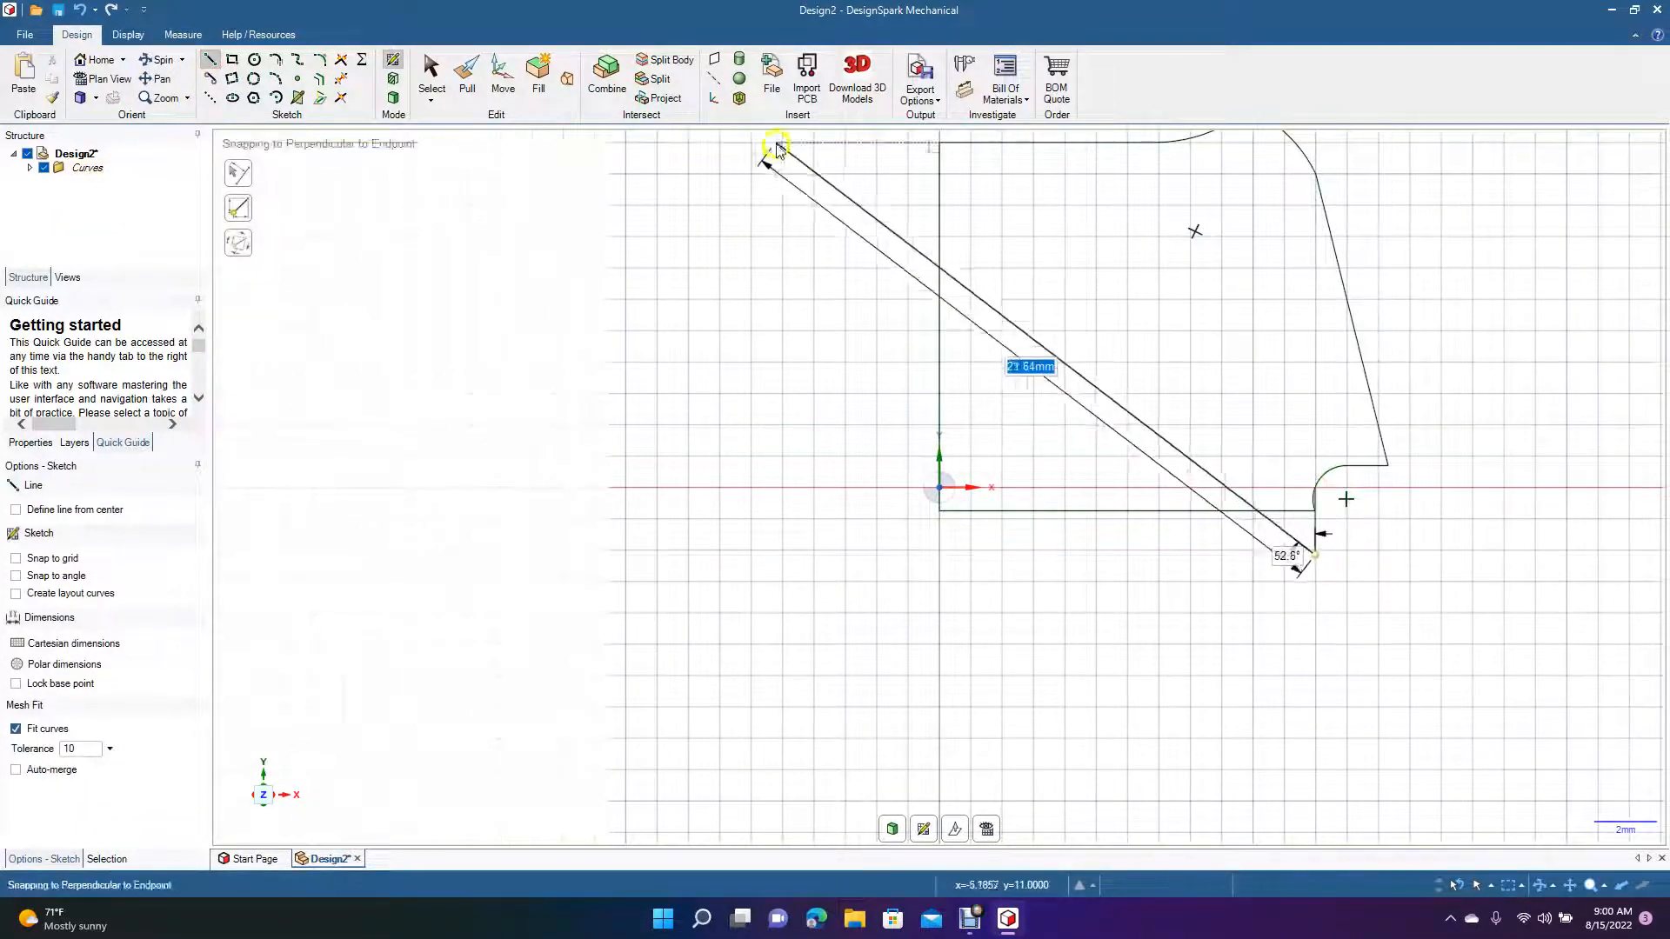
{"action": "left_click", "coordinate": [432, 74]}
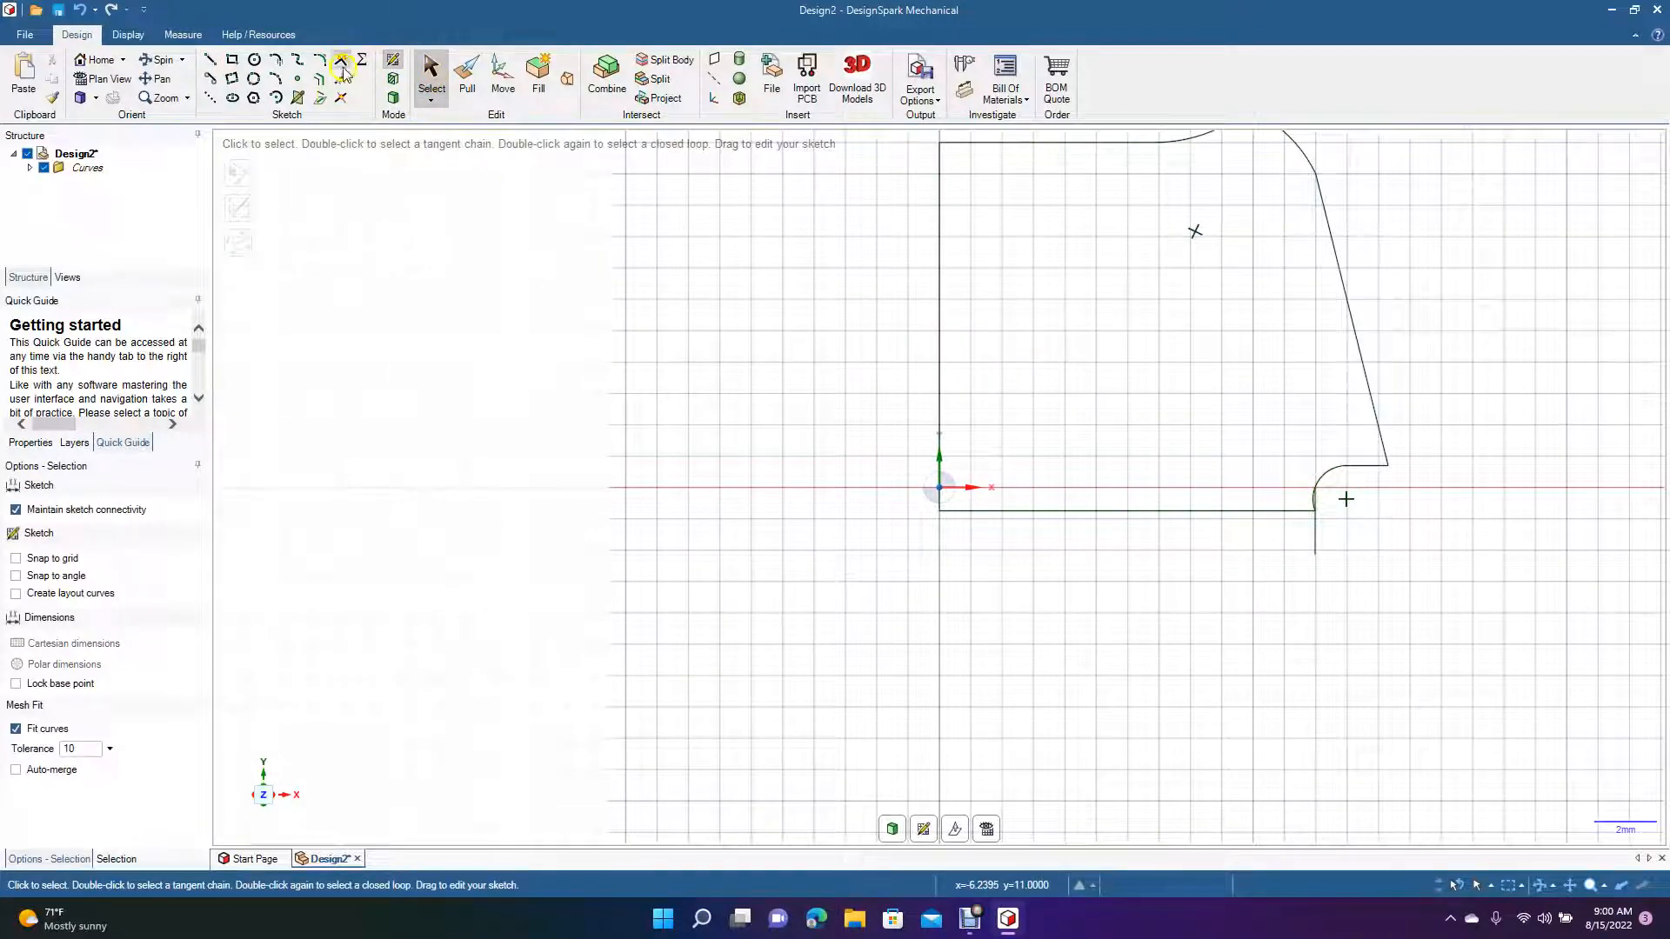
{"action": "left_click", "coordinate": [320, 60]}
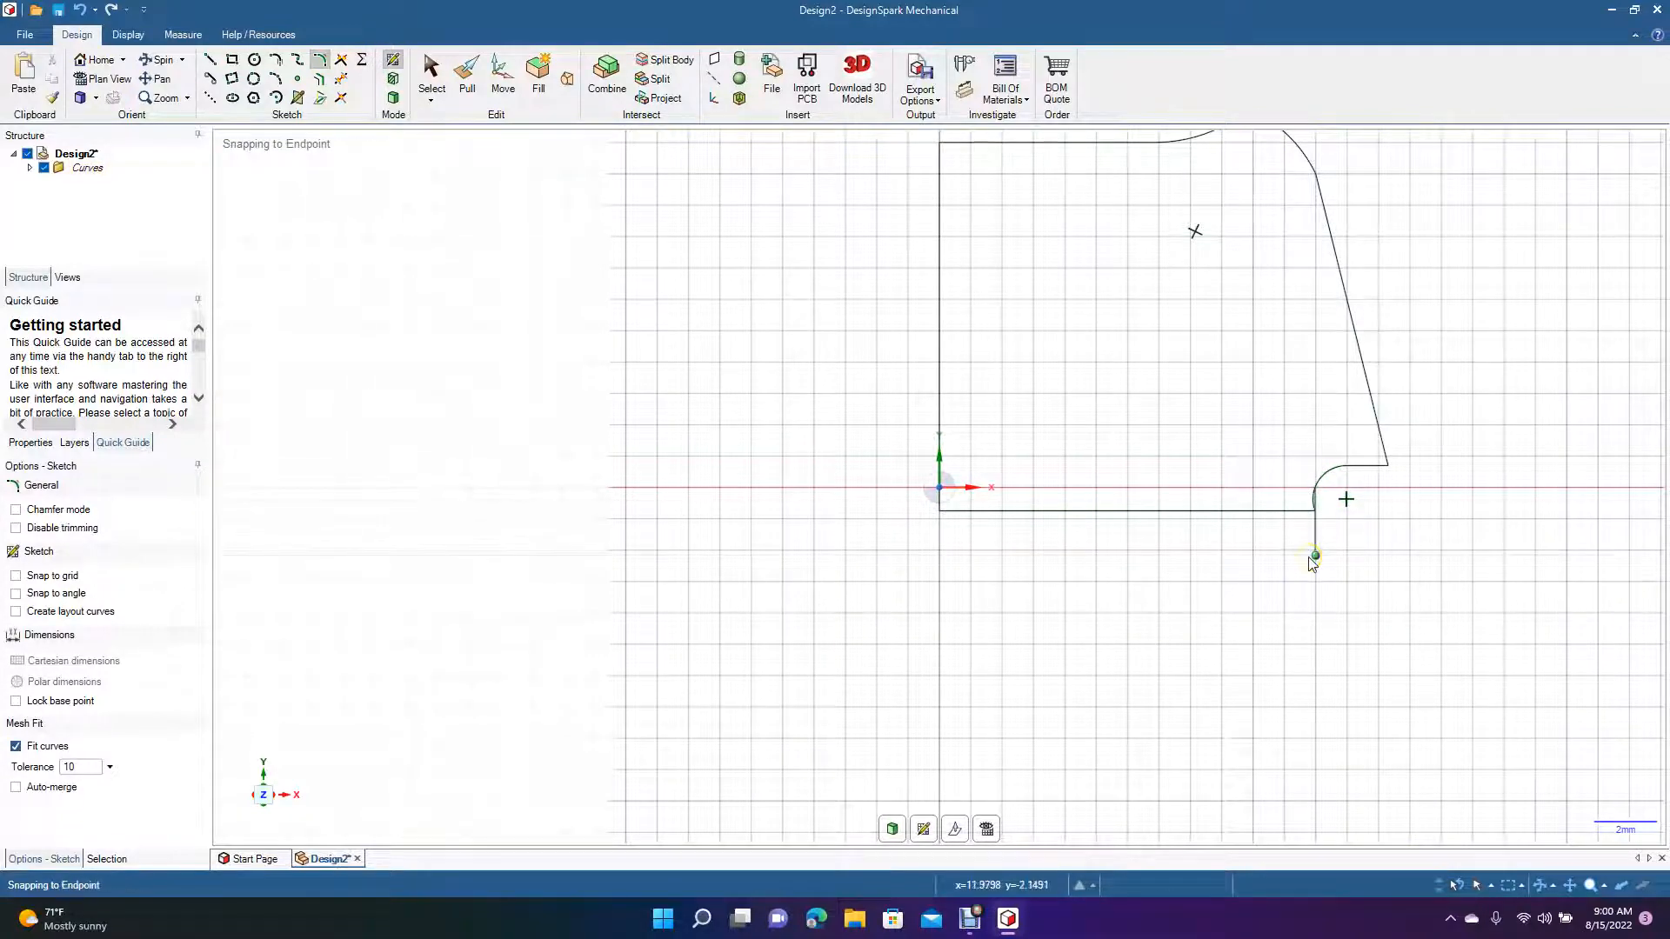
{"action": "scroll", "coordinate": [1310, 559], "scroll_direction": "up", "scroll_amount": 3}
{"action": "left_click", "coordinate": [162, 80]}
{"action": "mouse_move", "coordinate": [766, 455]}
{"action": "left_mouse_down"}
{"action": "mouse_move", "coordinate": [652, 494]}
{"action": "mouse_move", "coordinate": [201, 481]}
{"action": "left_mouse_up"}
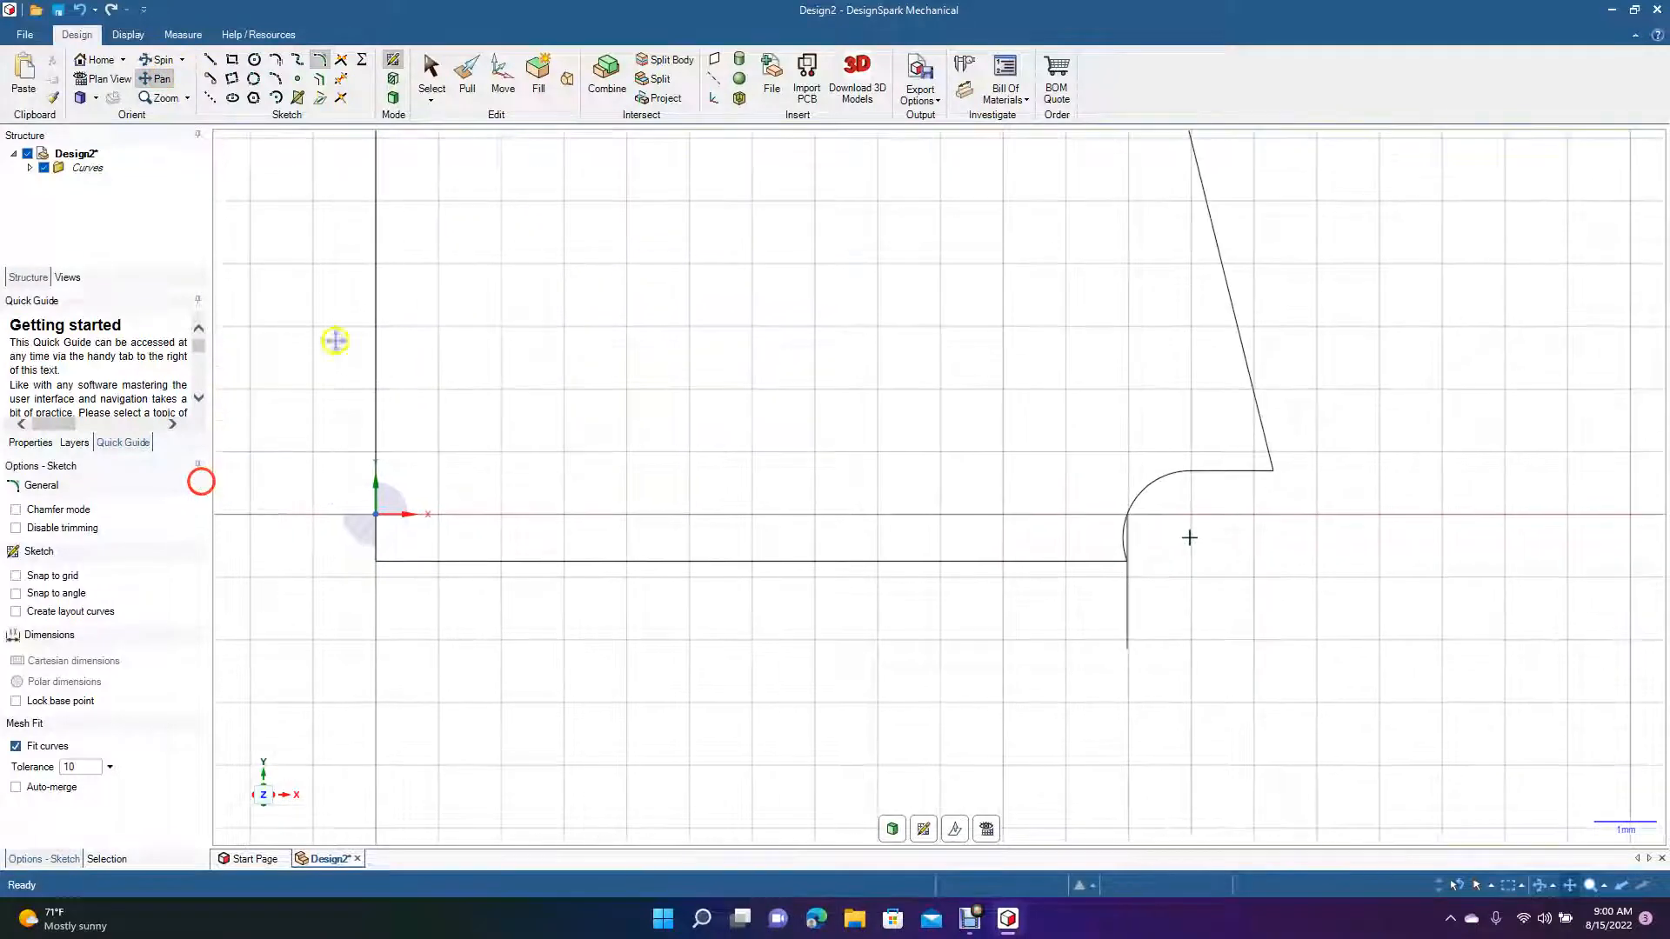
{"action": "left_click", "coordinate": [321, 60]}
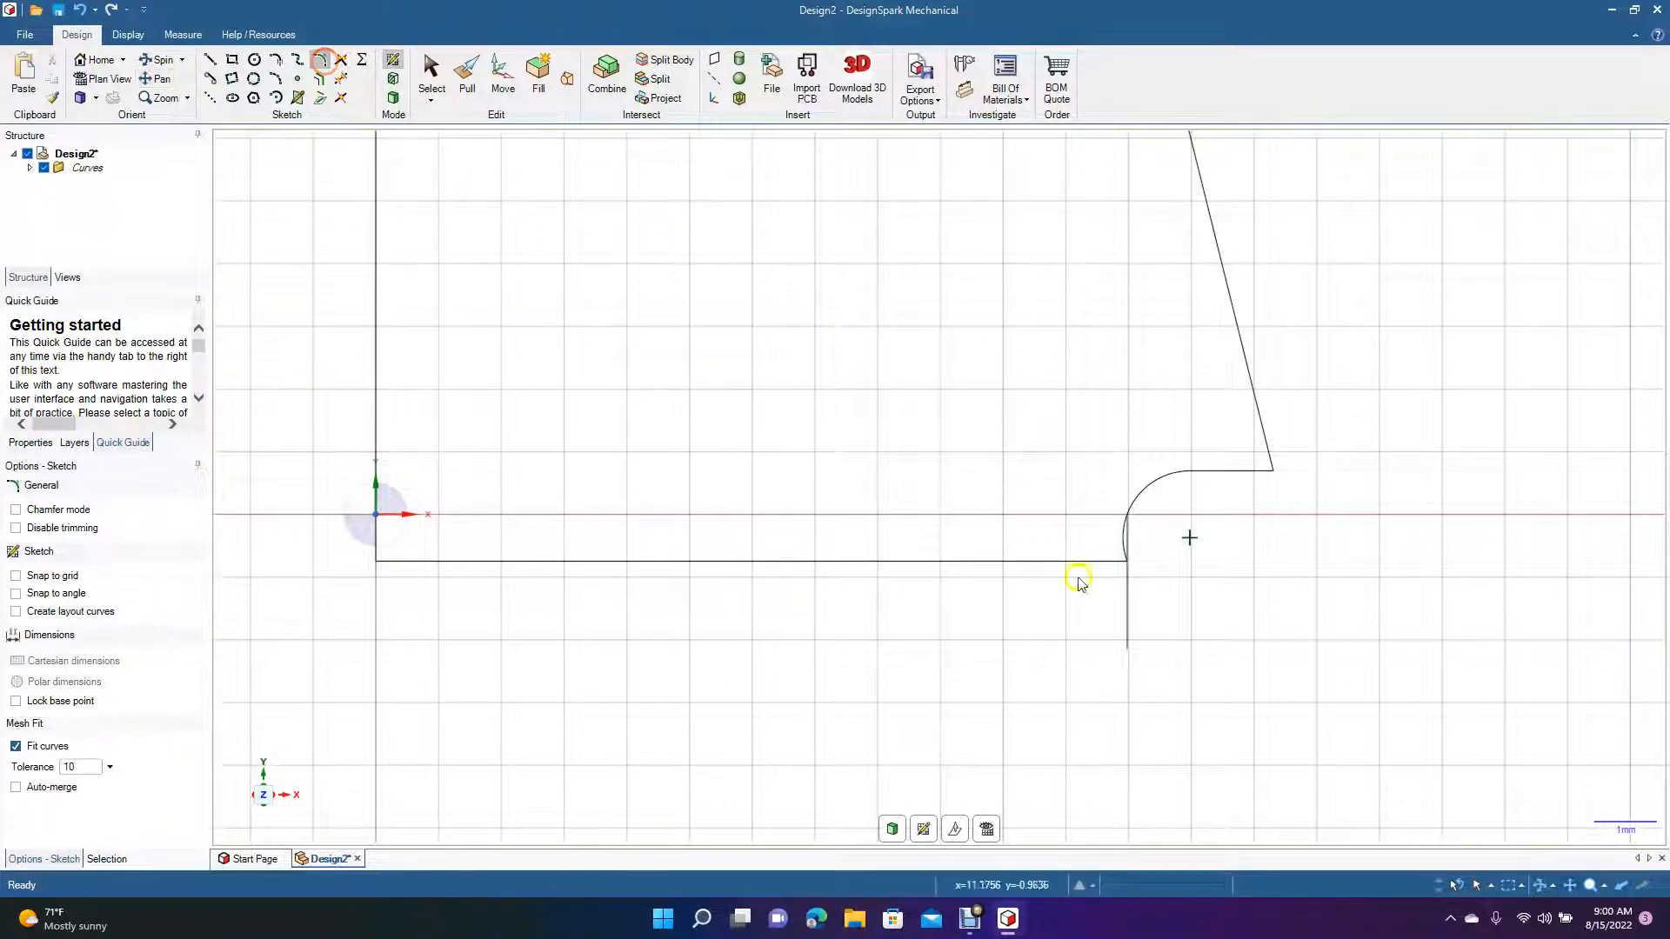
{"action": "left_click", "coordinate": [1119, 541]}
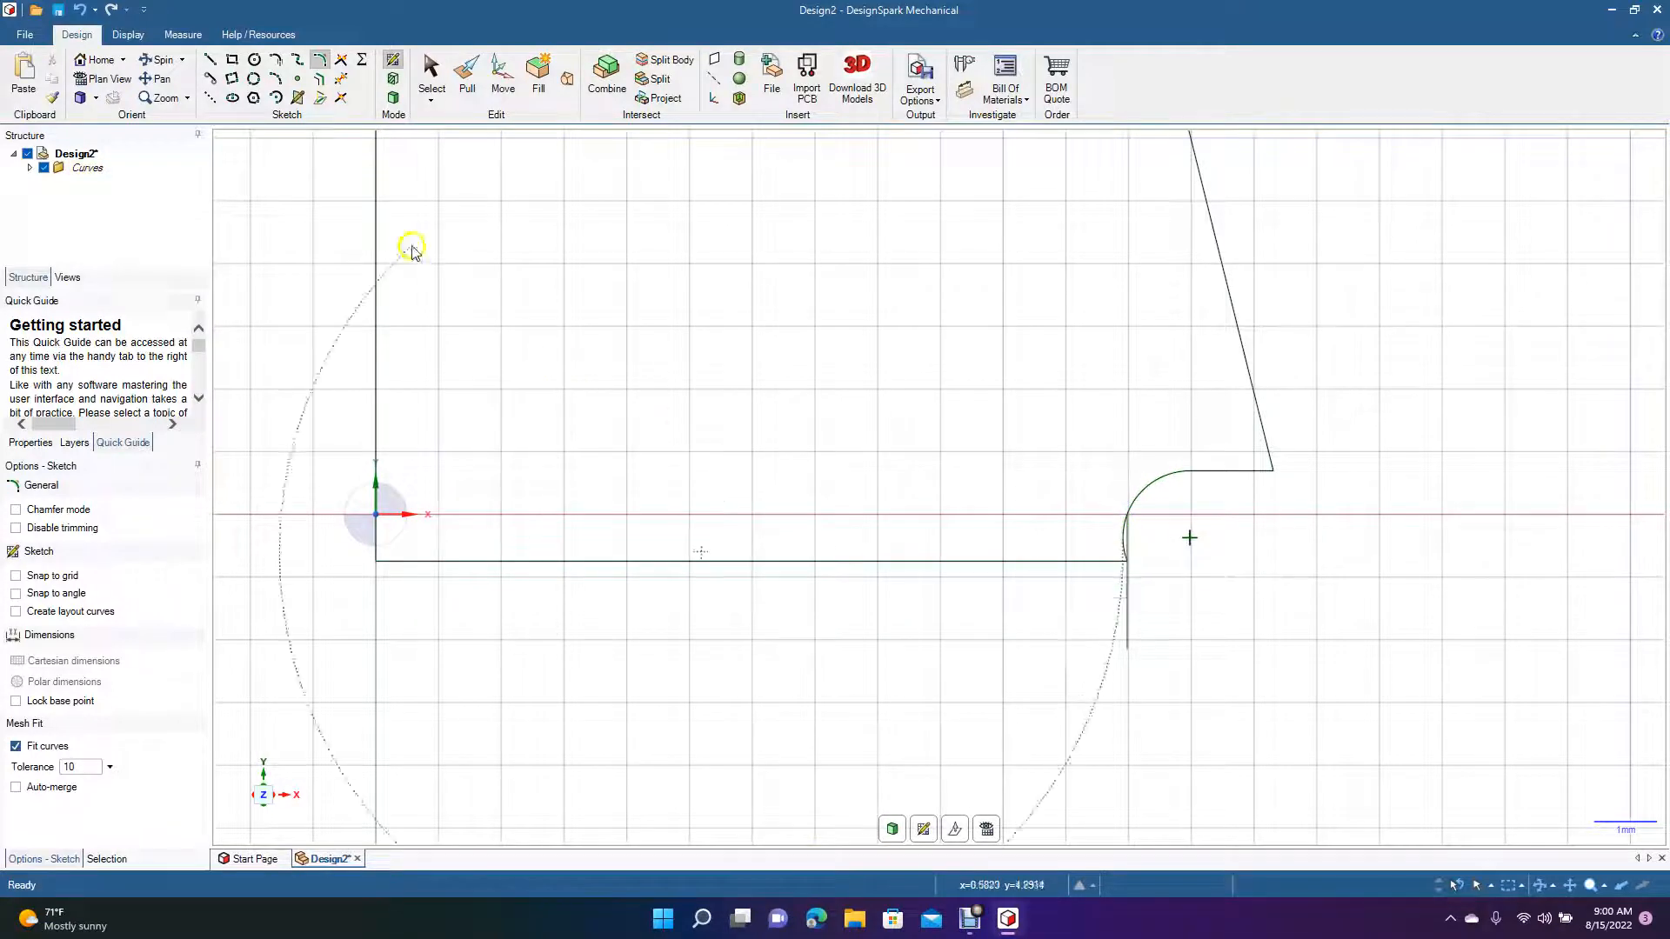
Trim away the part of the vertical line below the base line and the small arc above it
{"action": "left_click", "coordinate": [332, 82]}
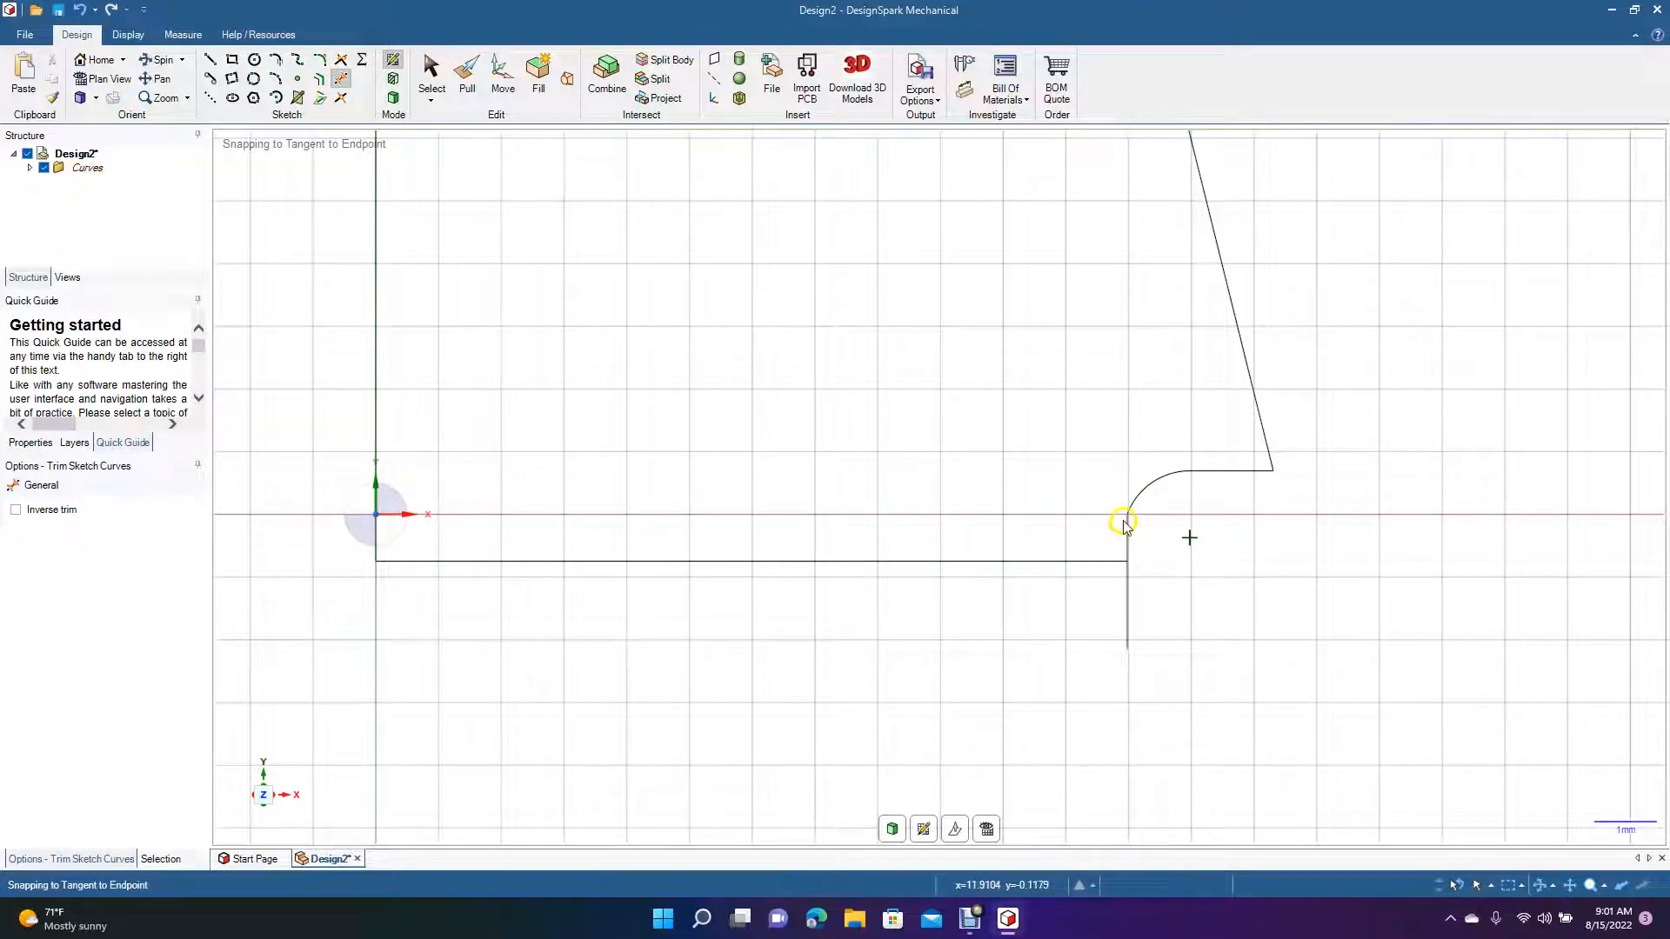
{"action": "left_click", "coordinate": [1125, 602]}
{"action": "left_click", "coordinate": [1149, 486]}
Sketch an arc of about 1.07 mm radius from the short horizontal line's end to the top of the short vertical line, tangent to the horizontal line
{"action": "left_click", "coordinate": [275, 78]}
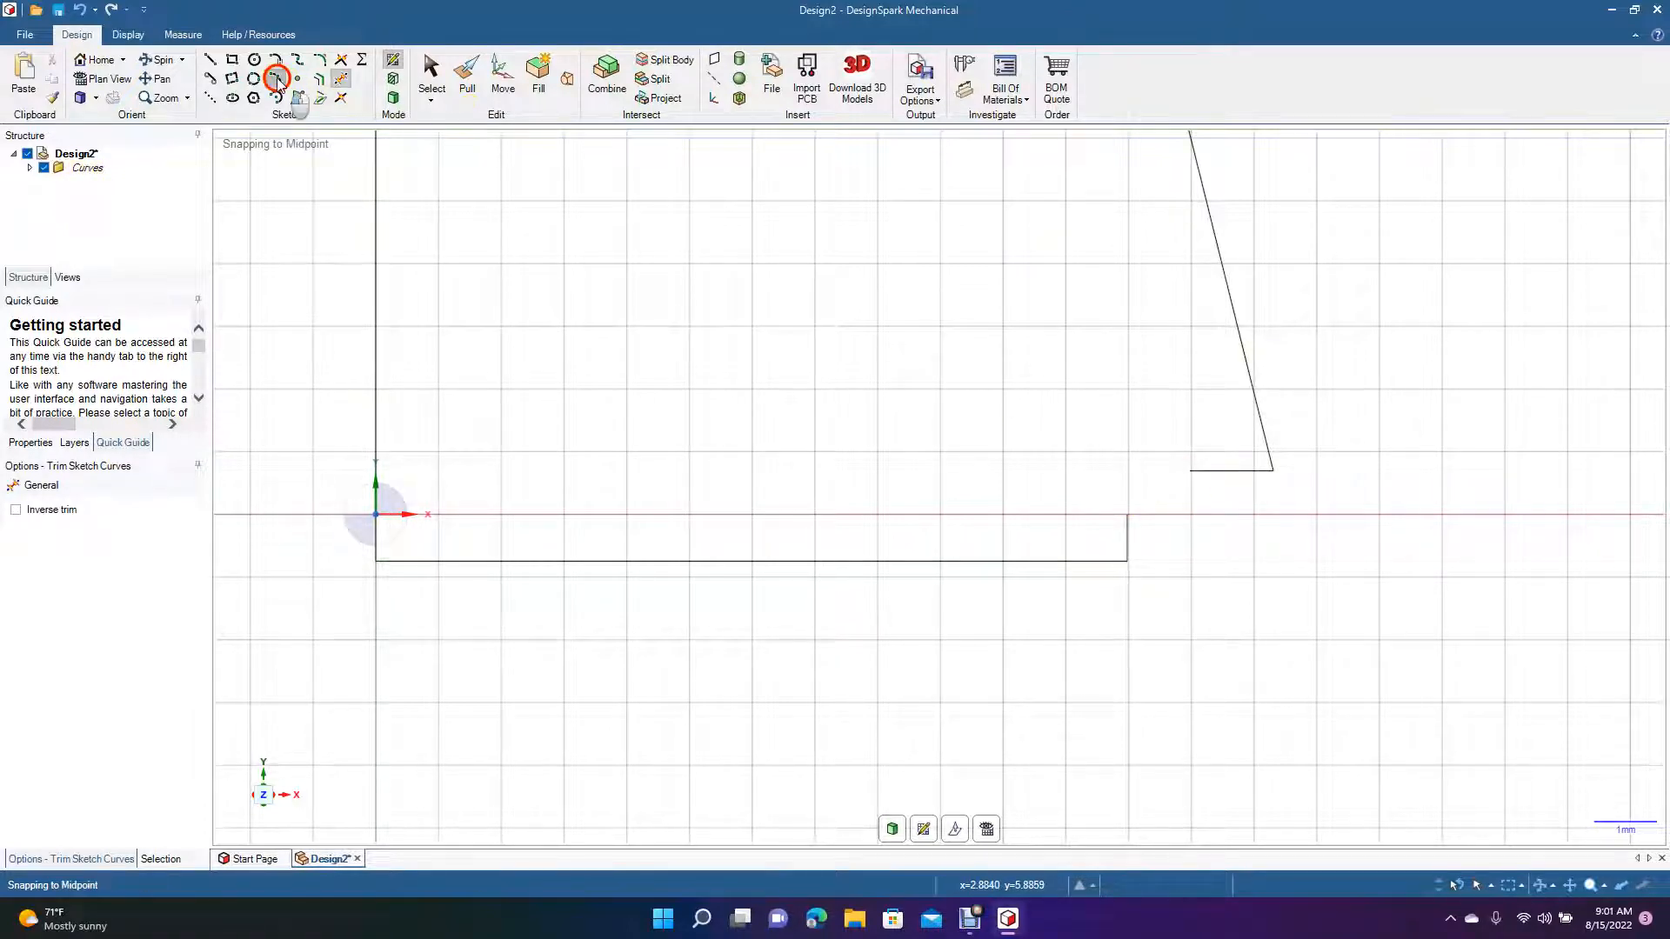
{"action": "left_click", "coordinate": [1190, 471]}
{"action": "left_click", "coordinate": [1128, 517]}
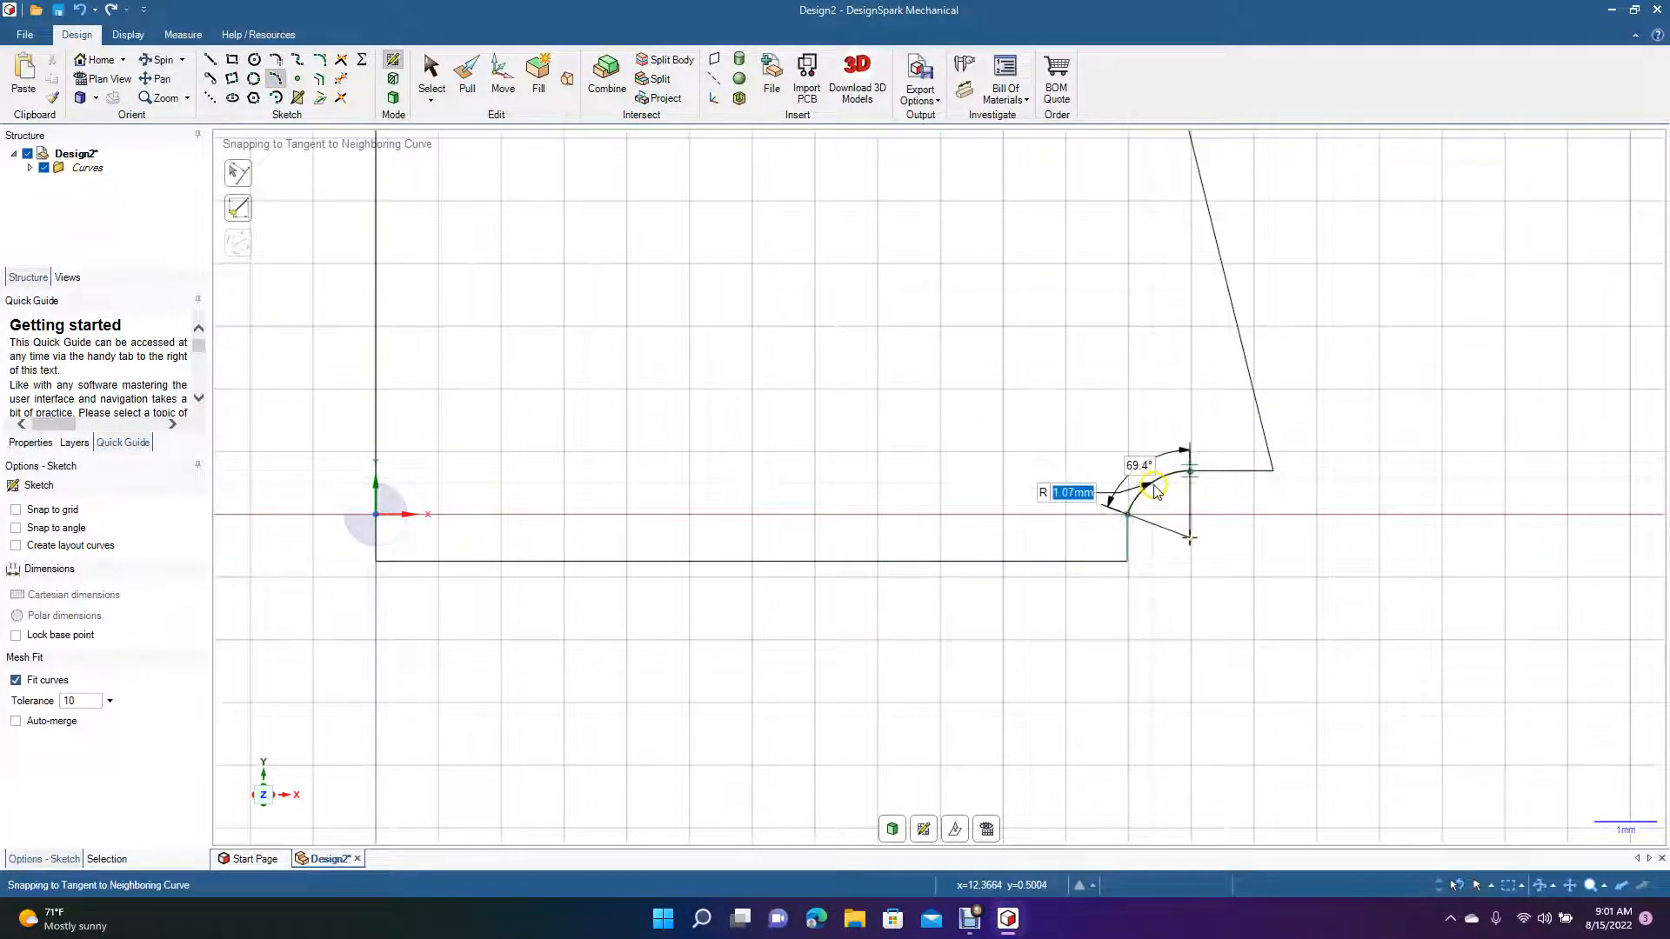
{"action": "left_click", "coordinate": [1154, 490]}
{"action": "left_click", "coordinate": [431, 70]}
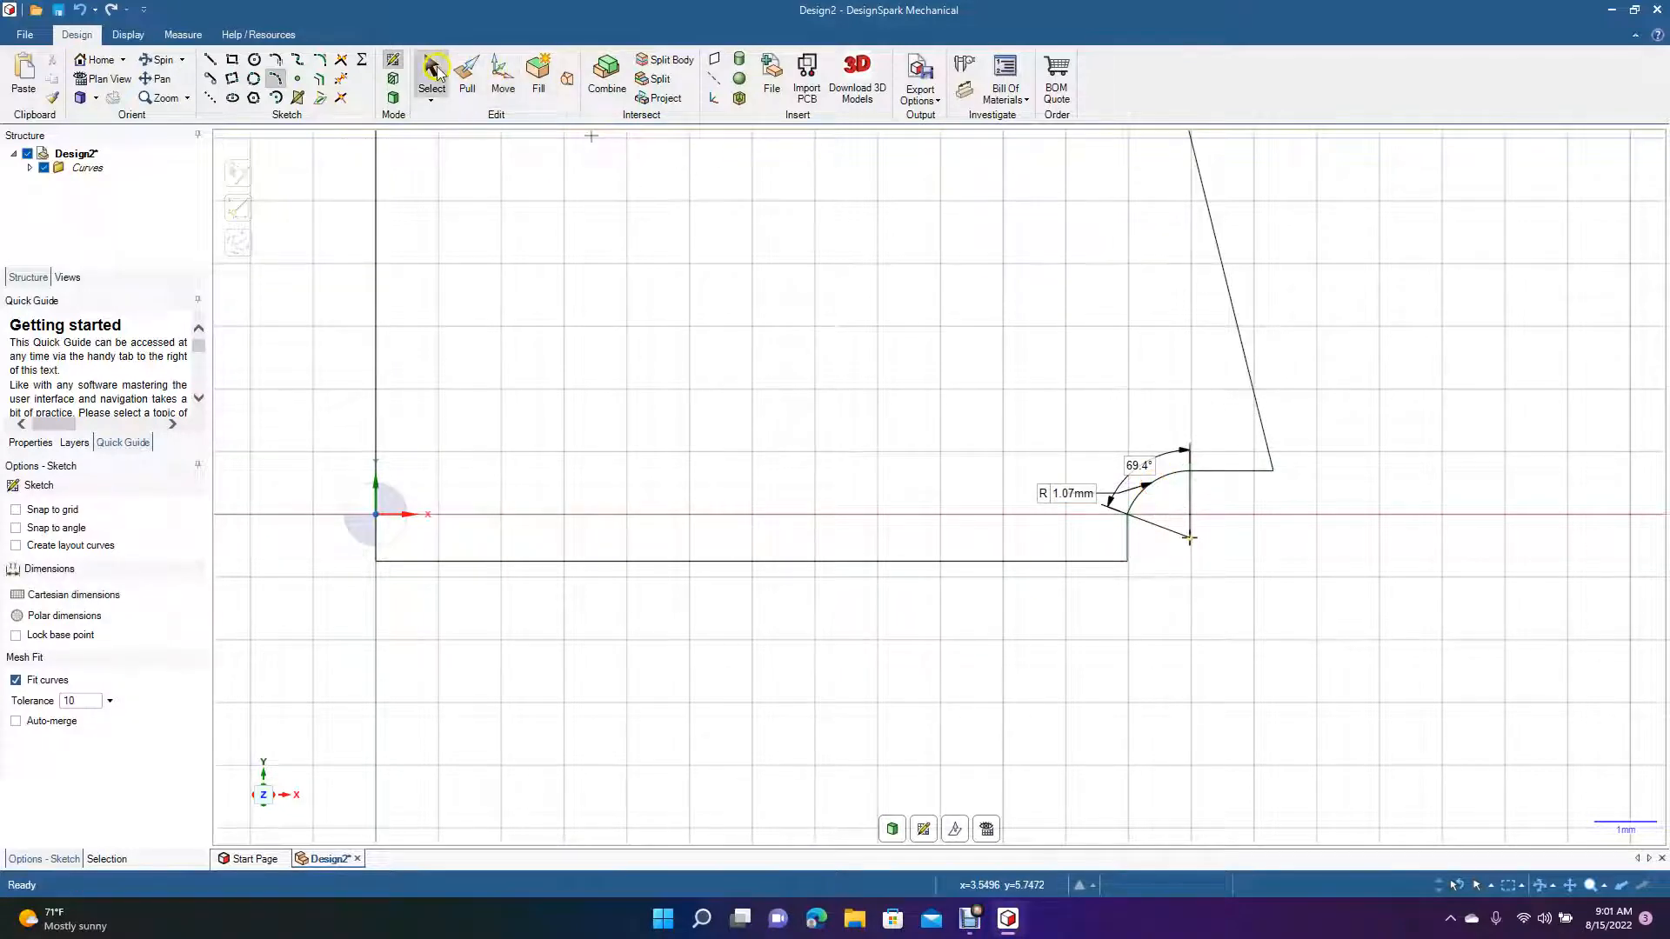
Try to round the corner between the small arc and the short vertical line, and undo the rounding
{"action": "left_click", "coordinate": [320, 59]}
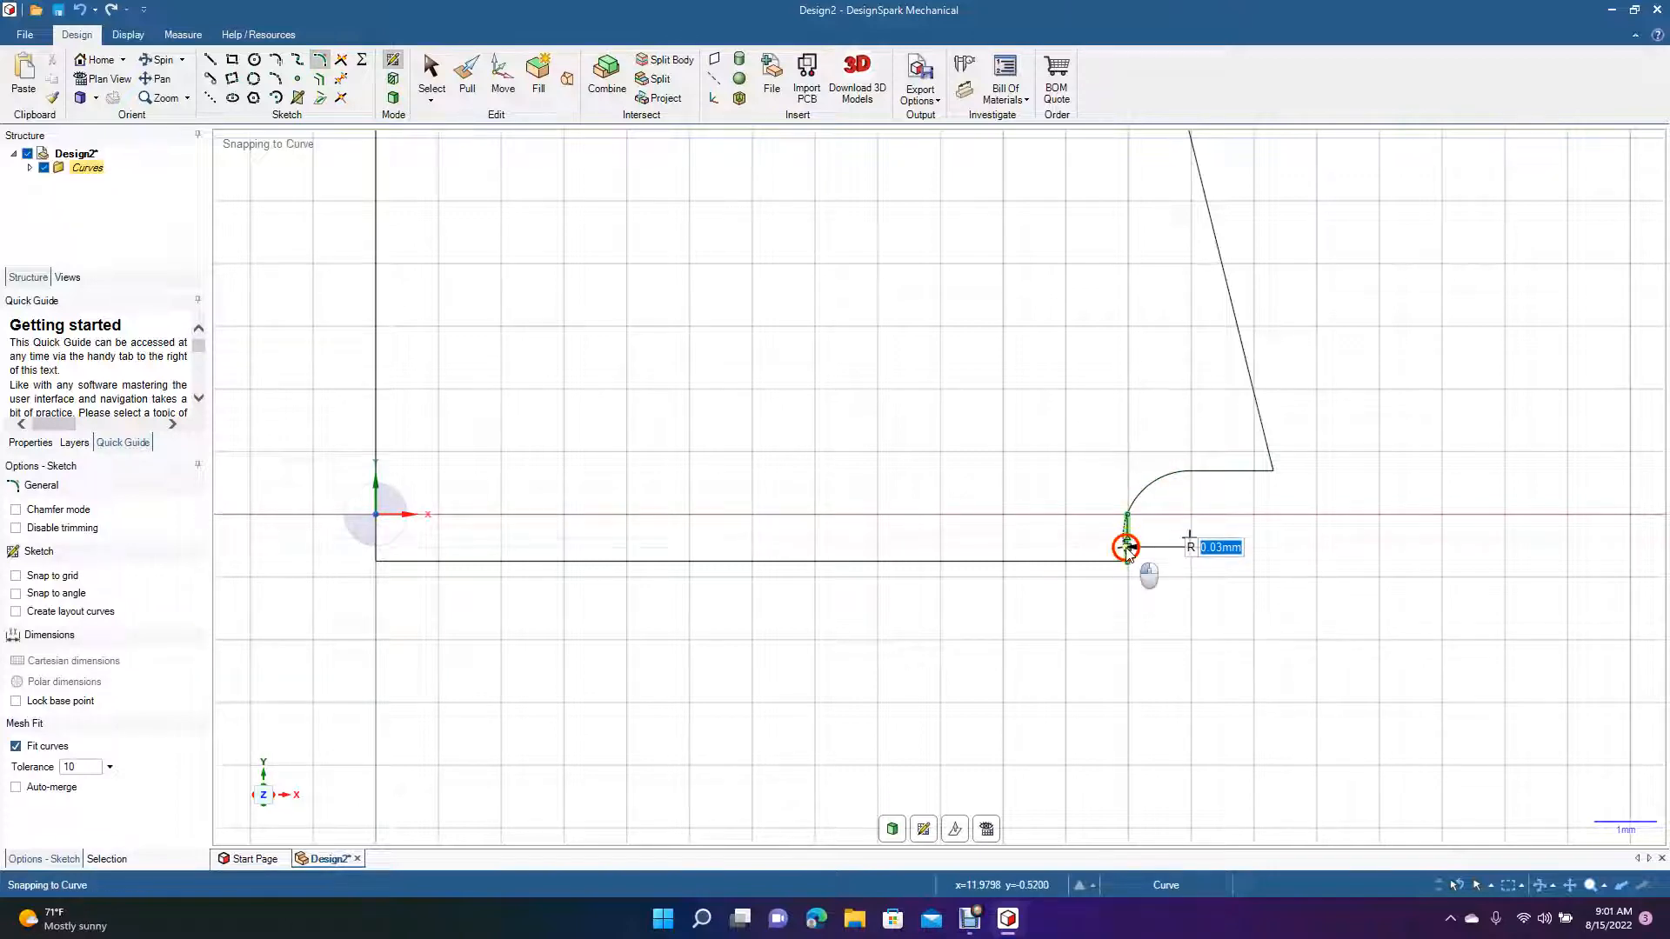
{"action": "left_click", "coordinate": [1148, 566]}
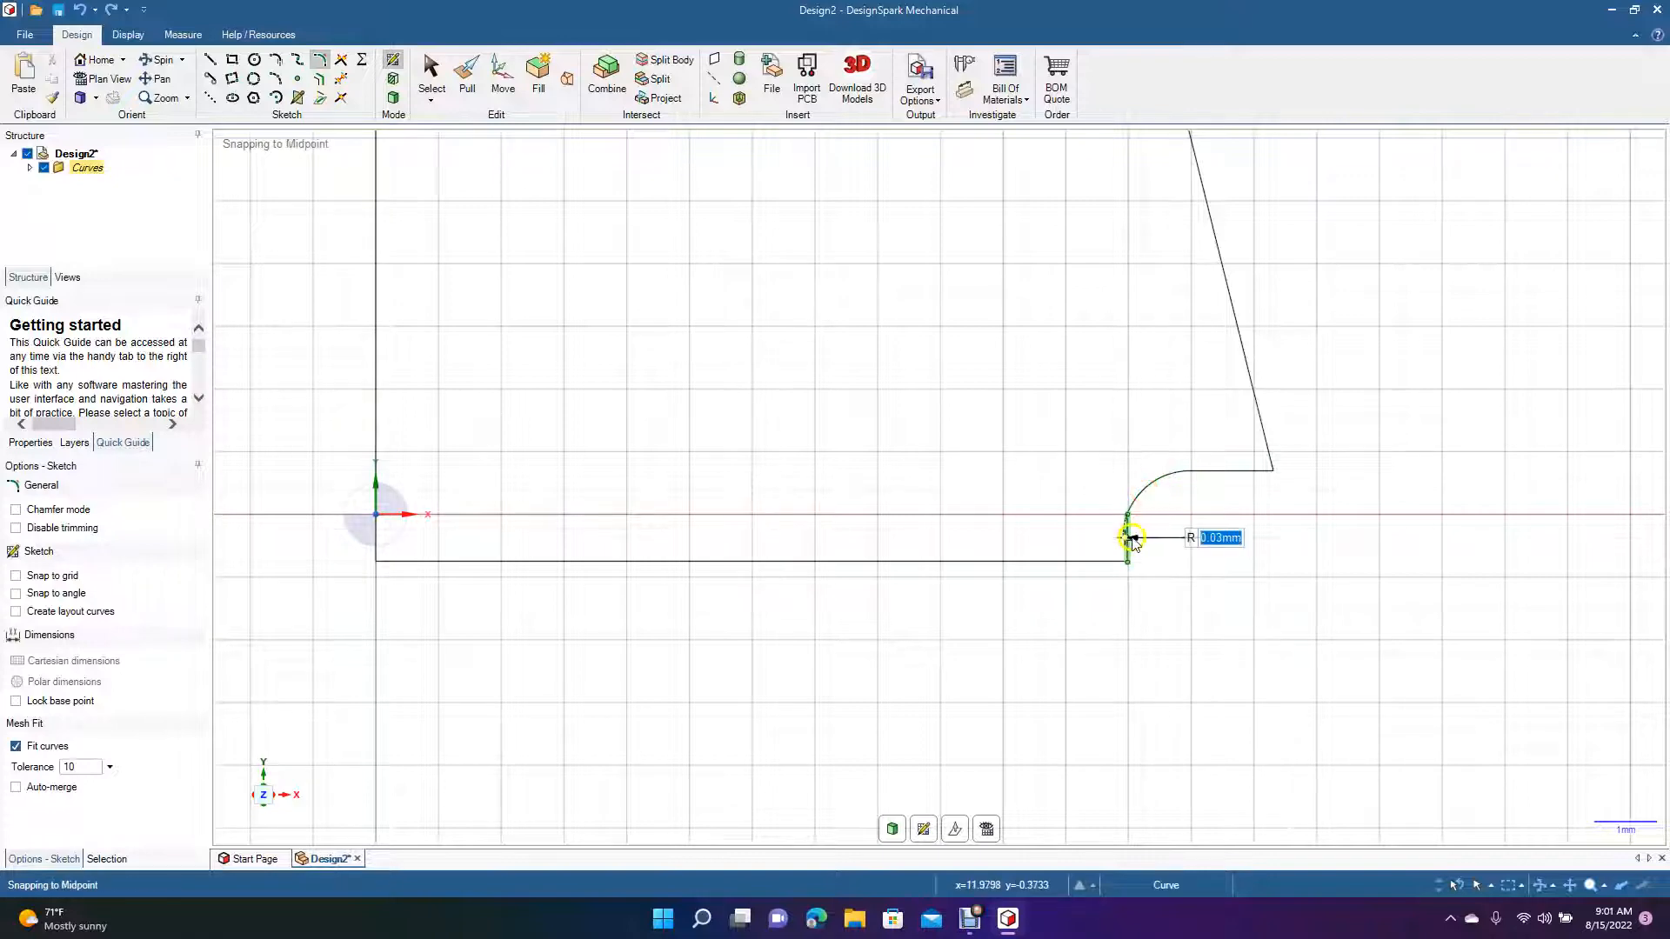
{"action": "left_click", "coordinate": [1129, 541]}
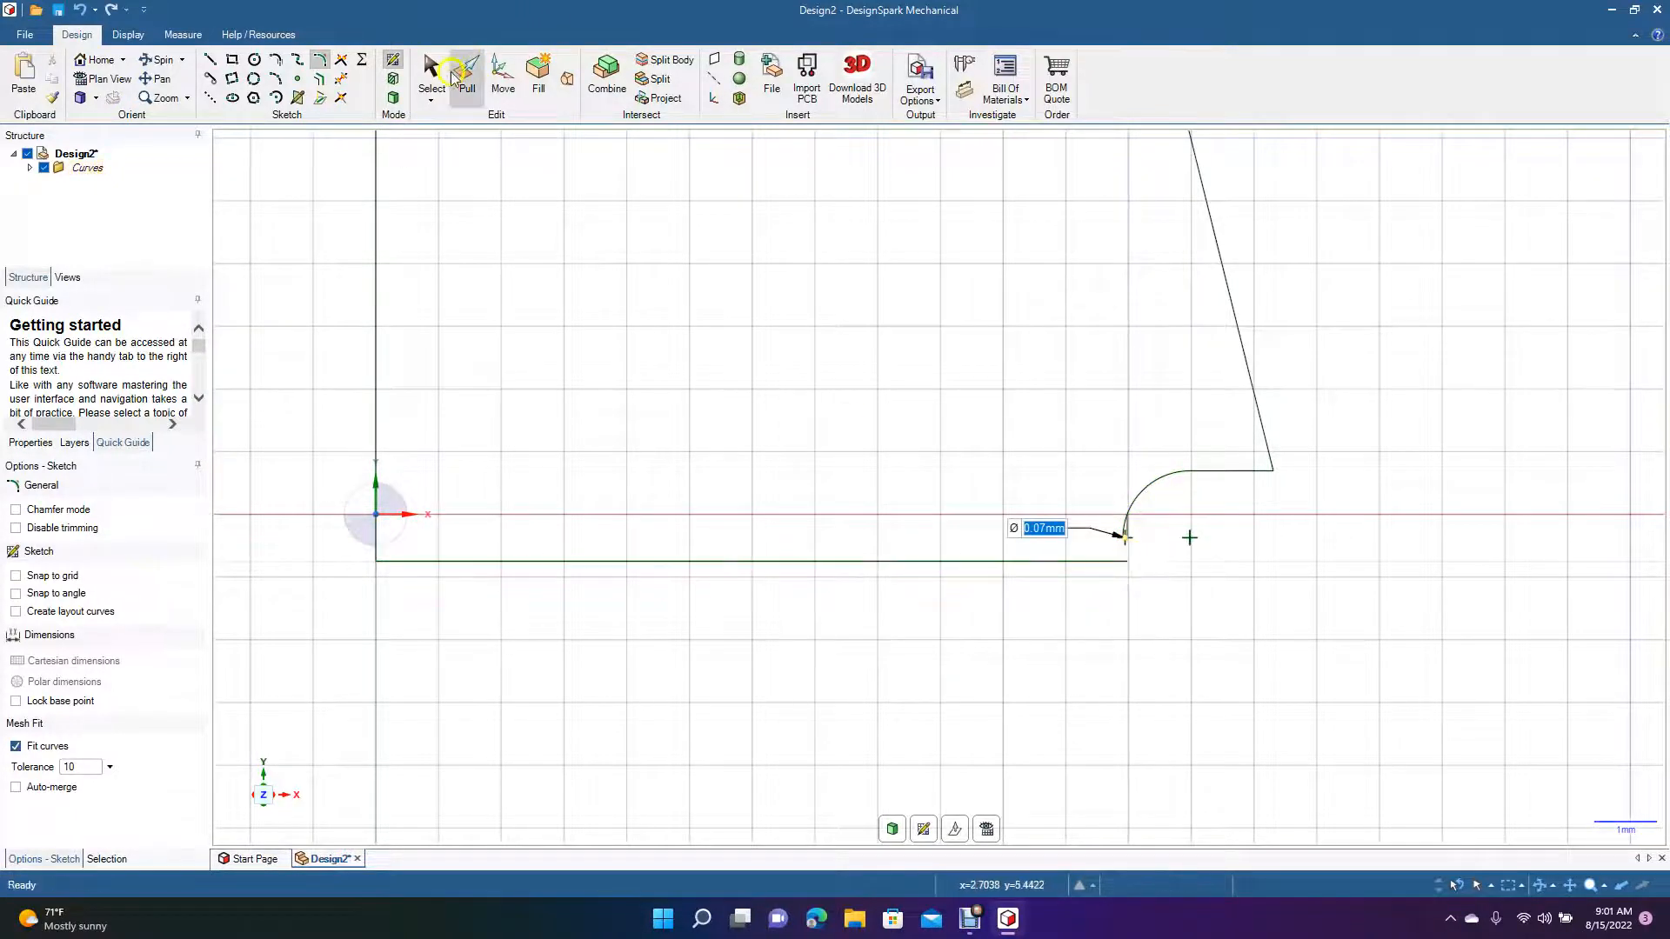
{"action": "left_click", "coordinate": [441, 78]}
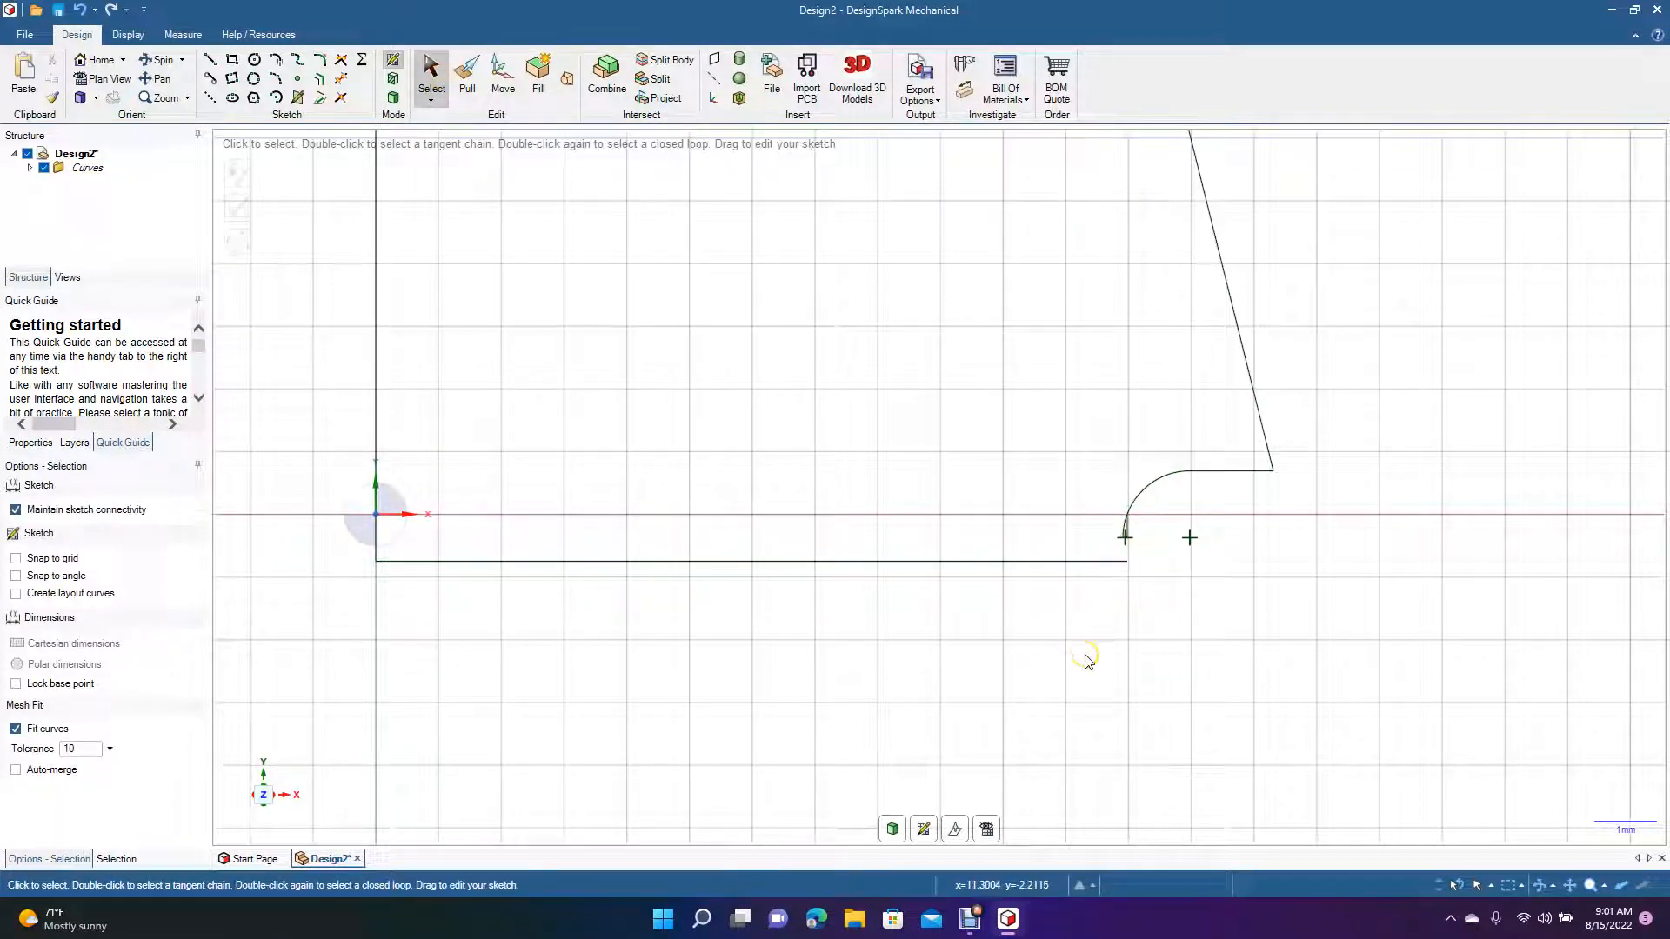
{"action": "key", "text": "ctrl+z"}
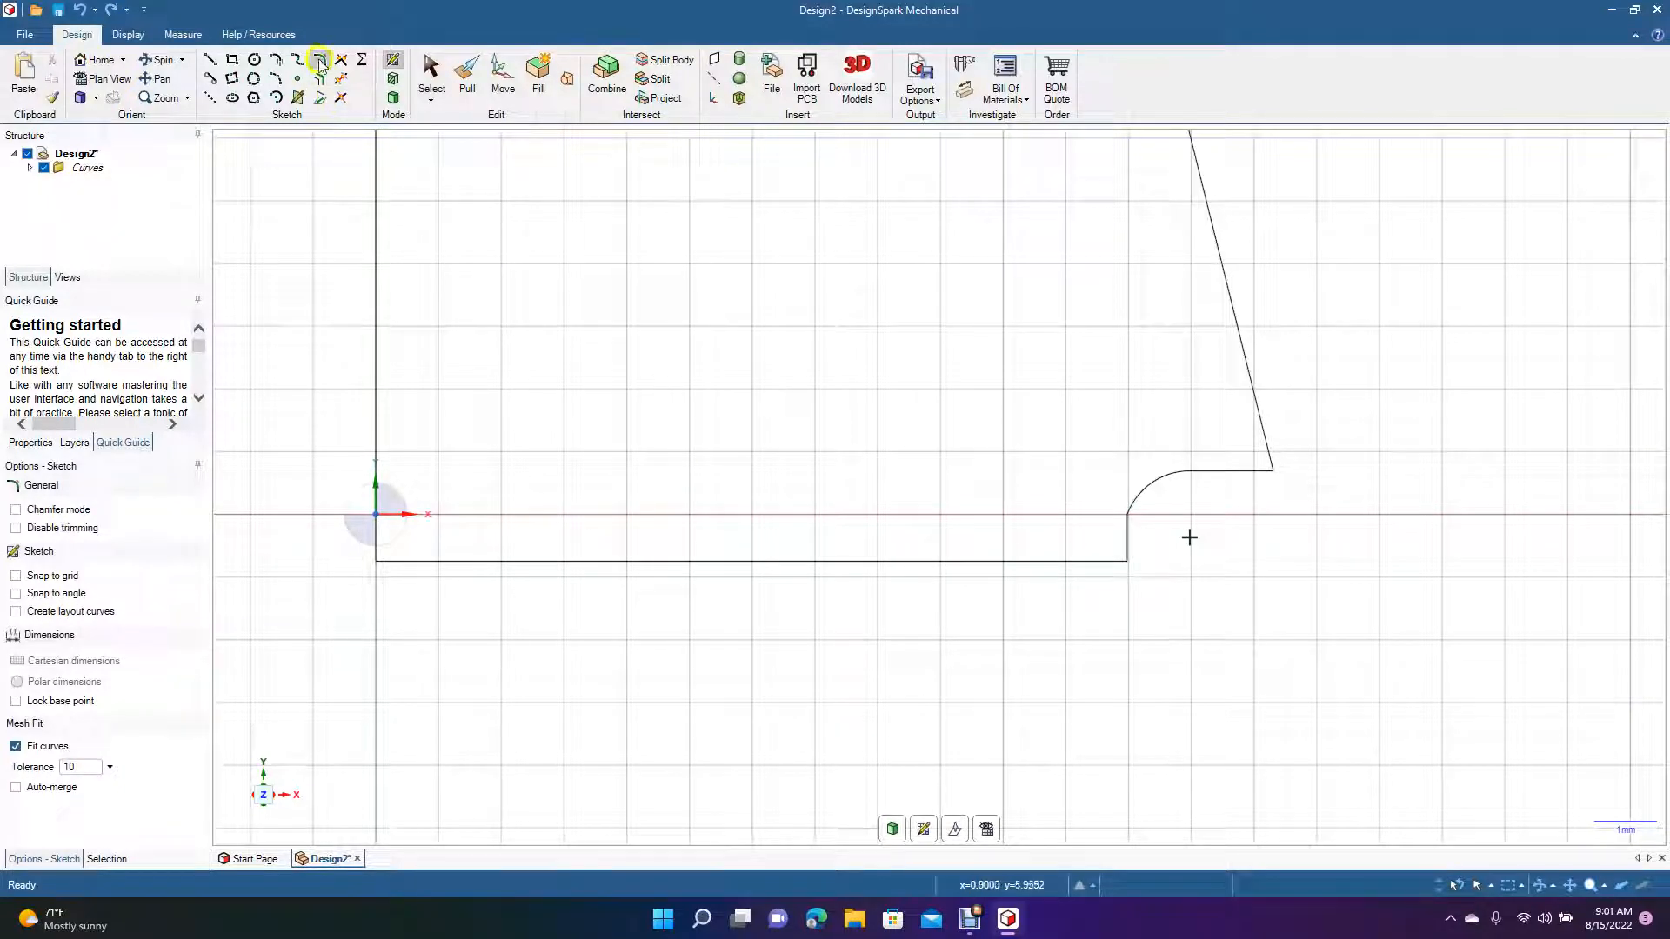
Round the corner between the small arc and the short vertical line to a diameter of about 1.82 mm
{"action": "scroll", "coordinate": [775, 481], "scroll_direction": "up", "scroll_amount": 4}
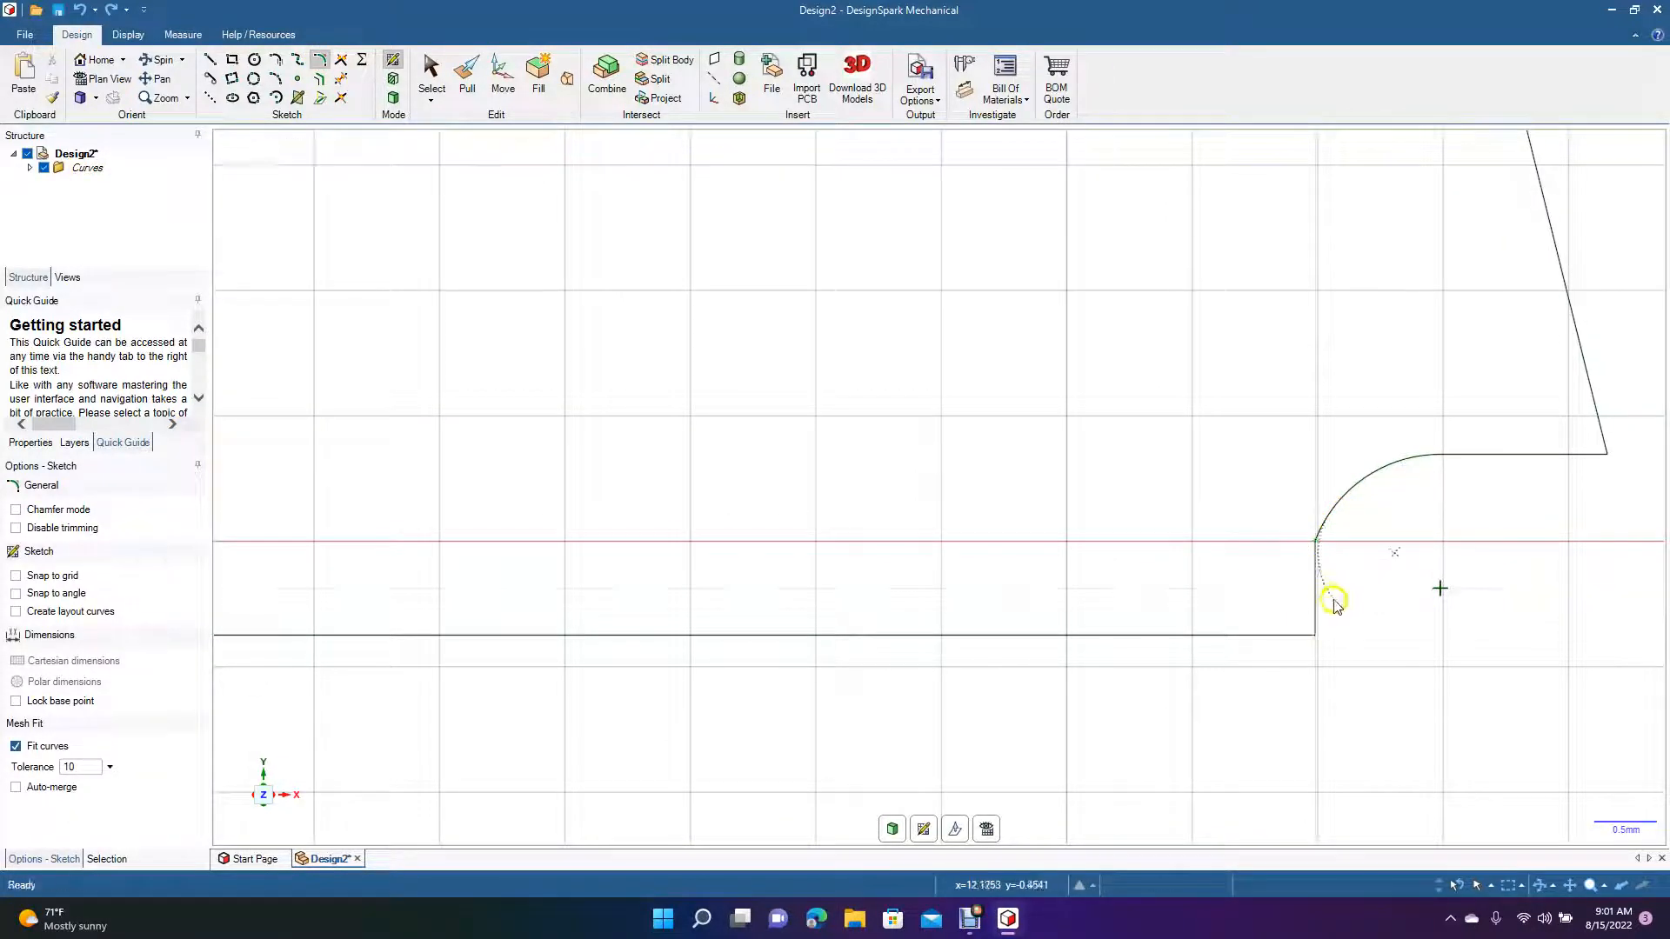
{"action": "left_click", "coordinate": [1315, 598]}
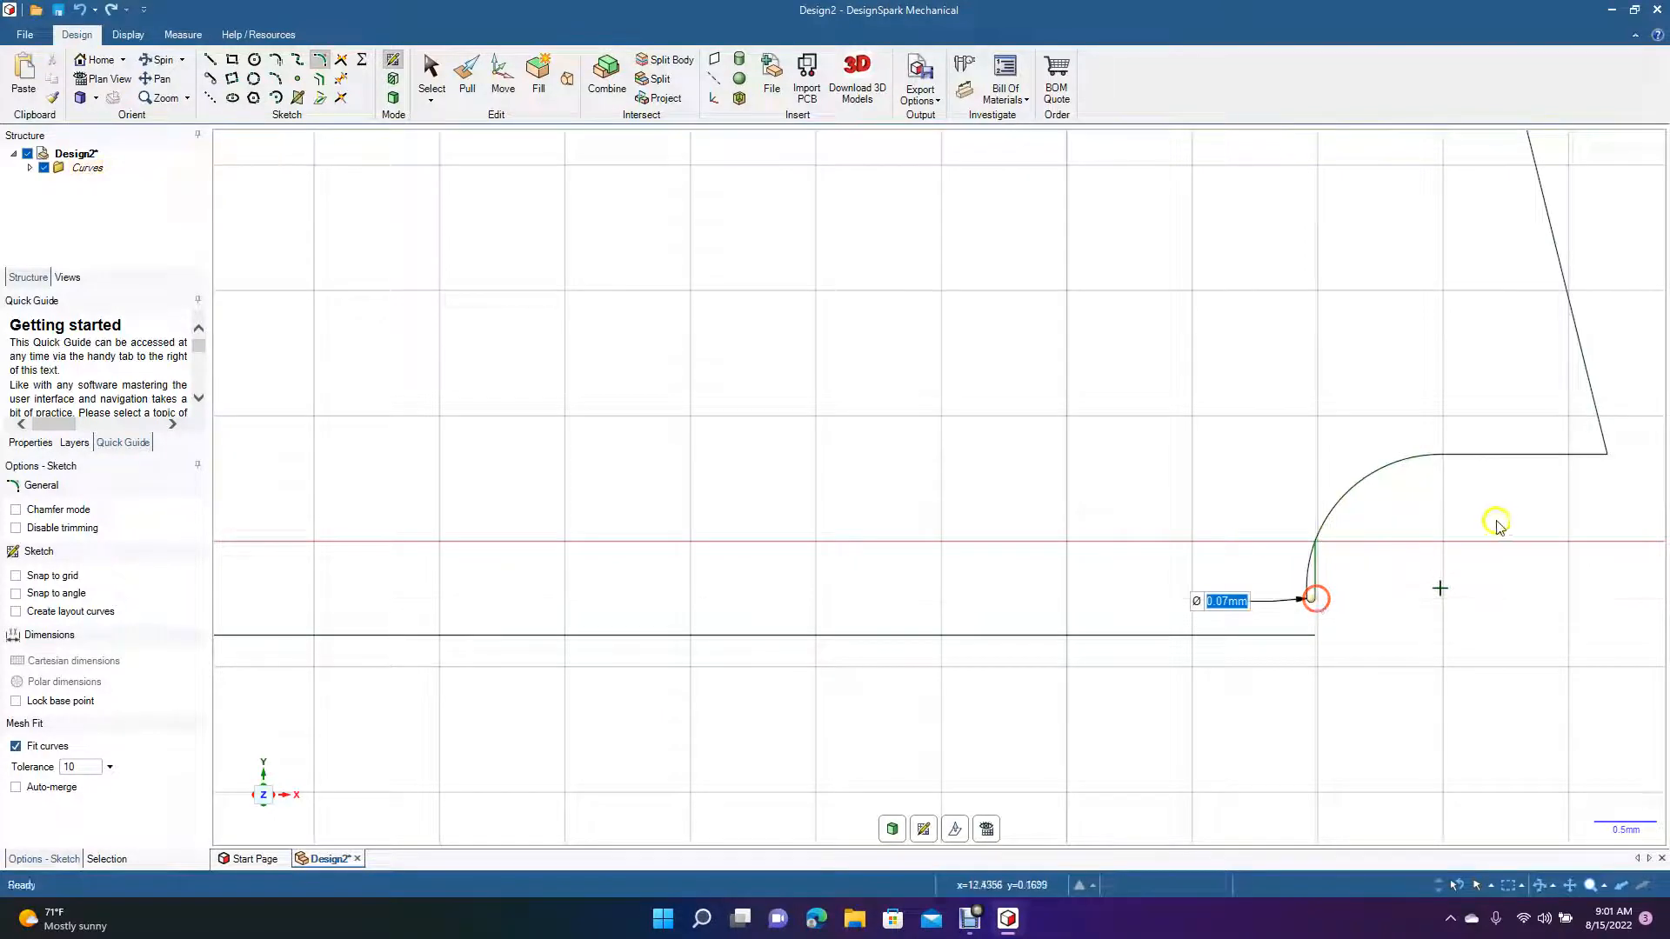
{"action": "key", "text": "Escape"}
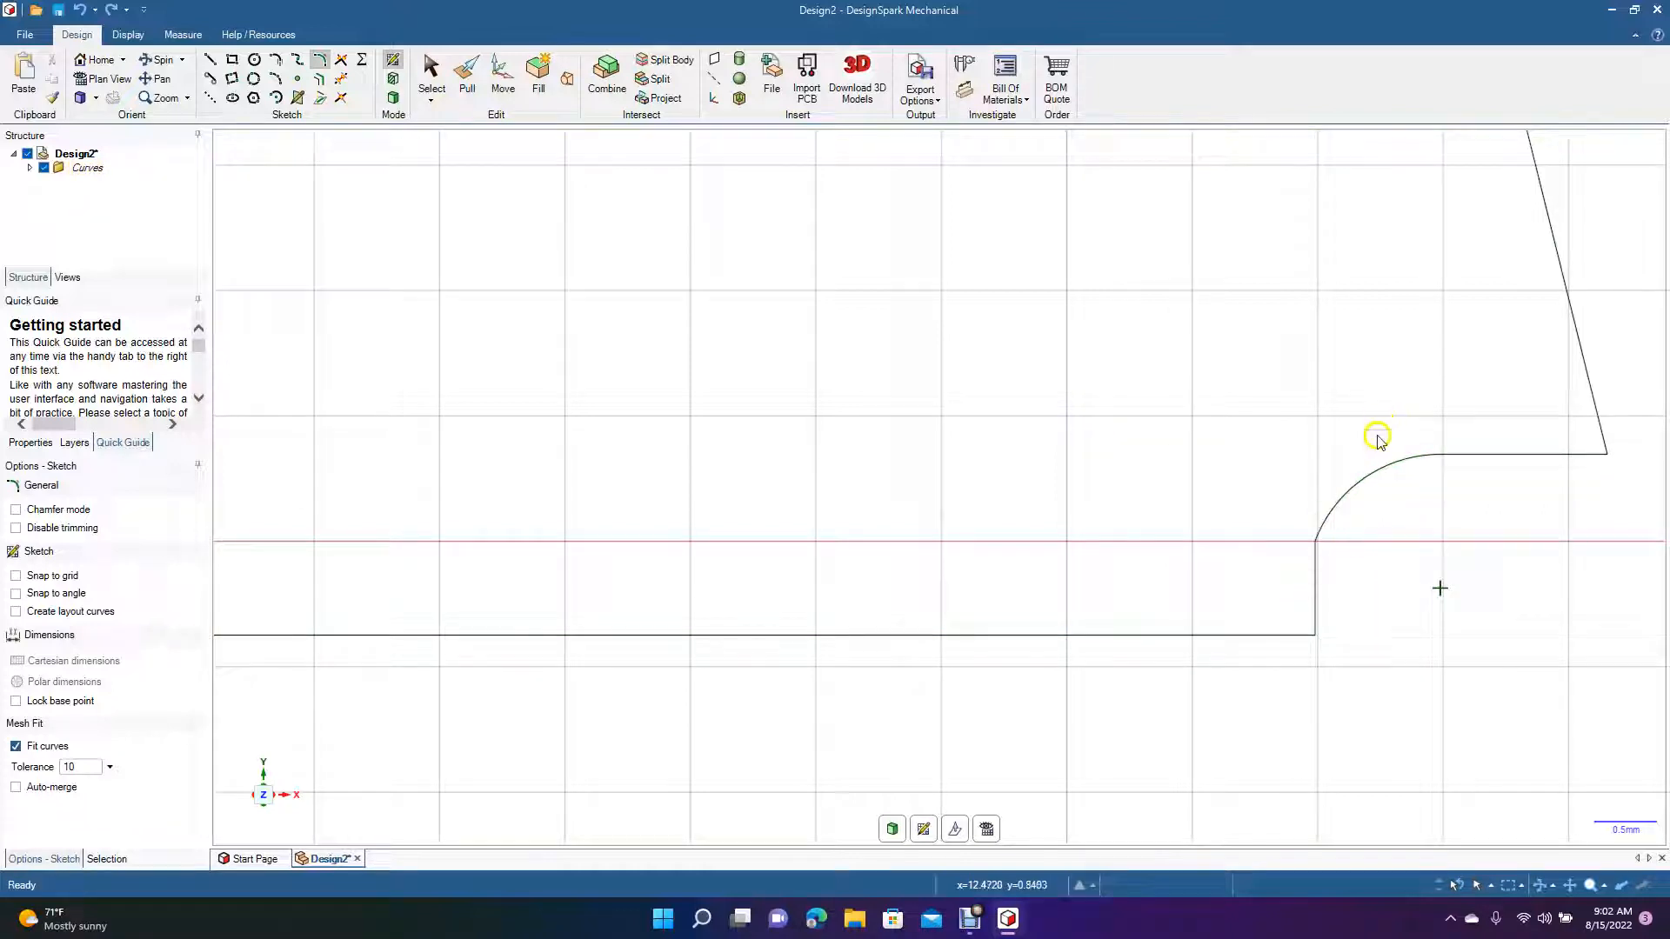
{"action": "left_click", "coordinate": [1359, 477]}
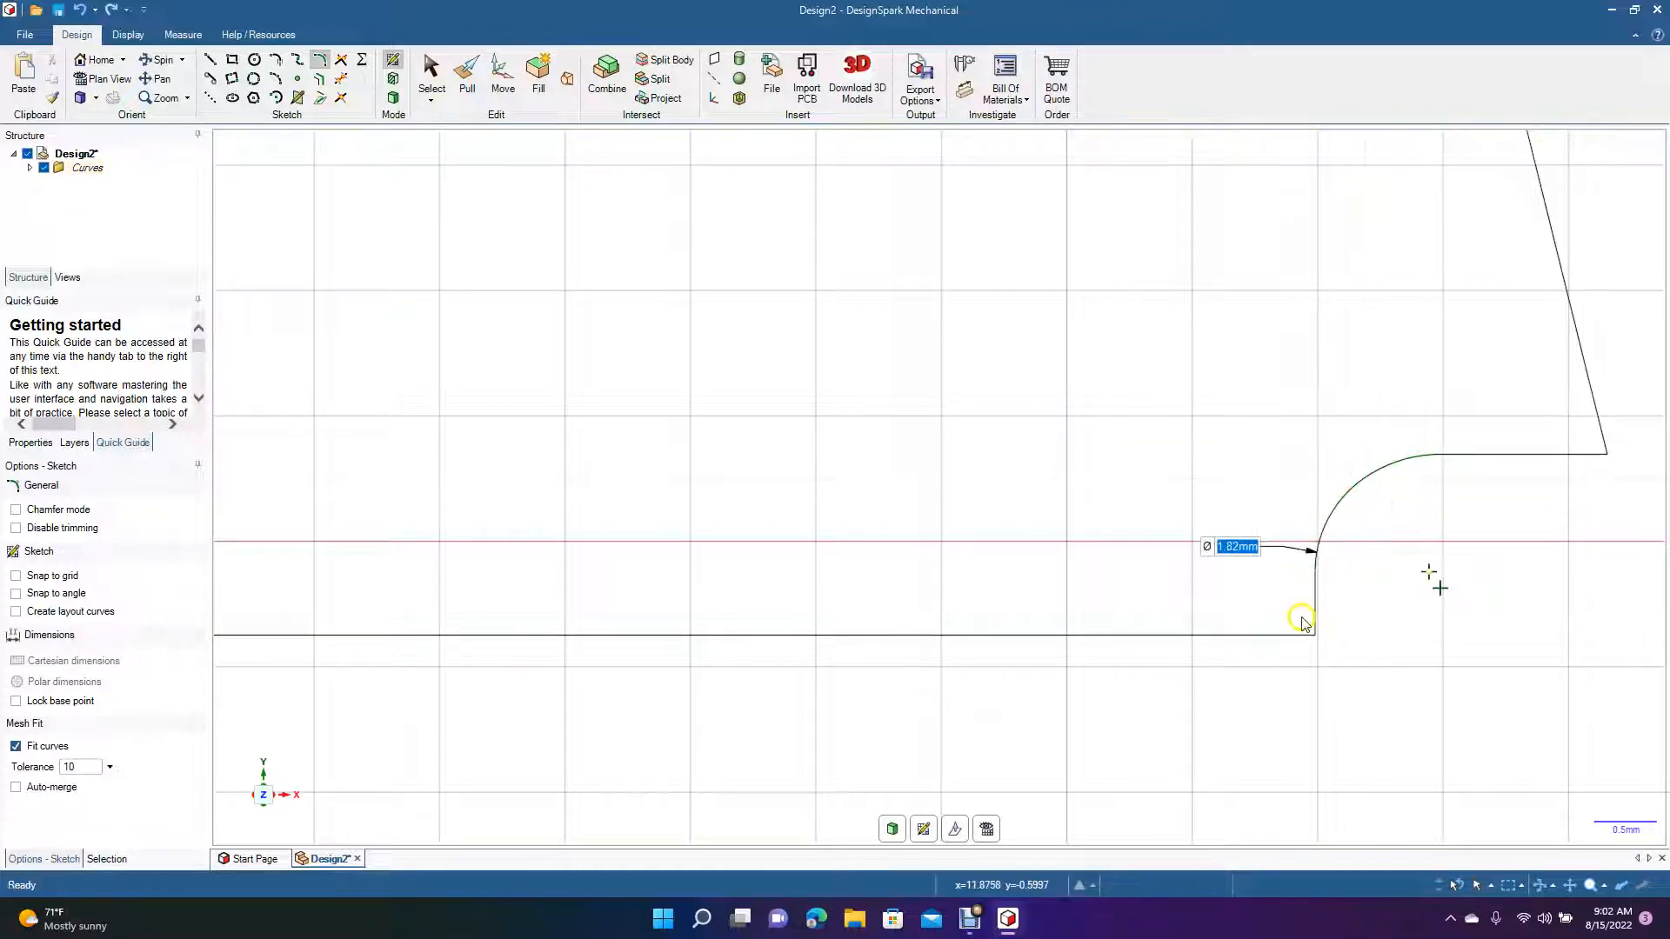
{"action": "left_click", "coordinate": [435, 66]}
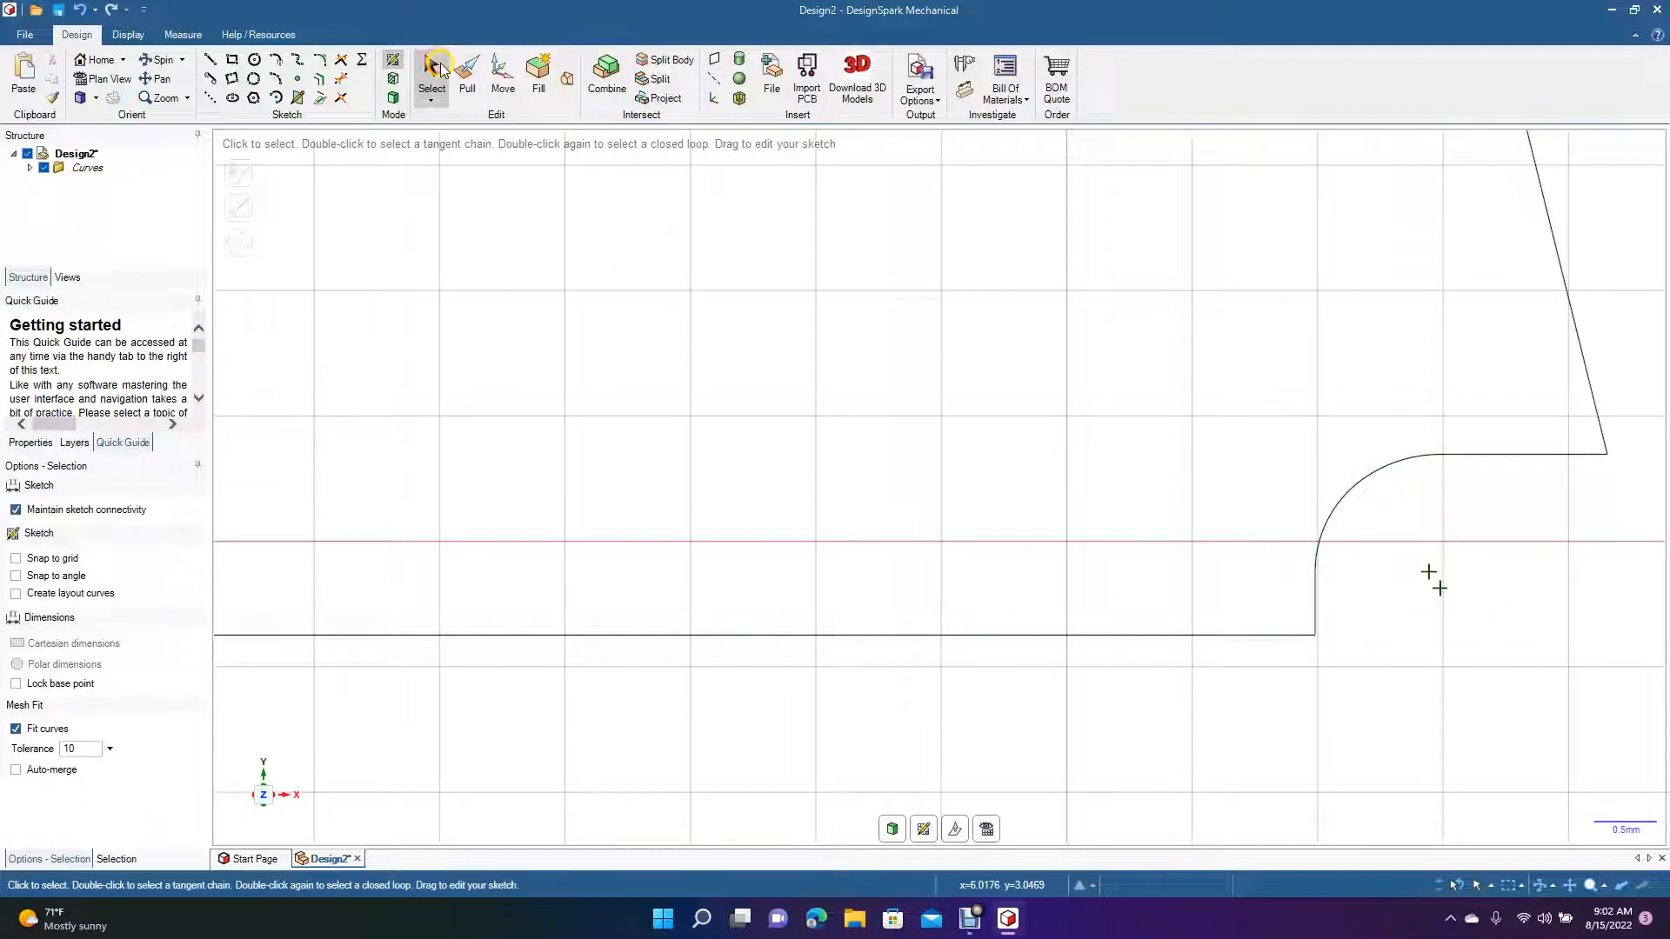
Delete the rounding arc, the remaining piece of the small arc and the short vertical line at the base line's end
{"action": "left_click", "coordinate": [1348, 501]}
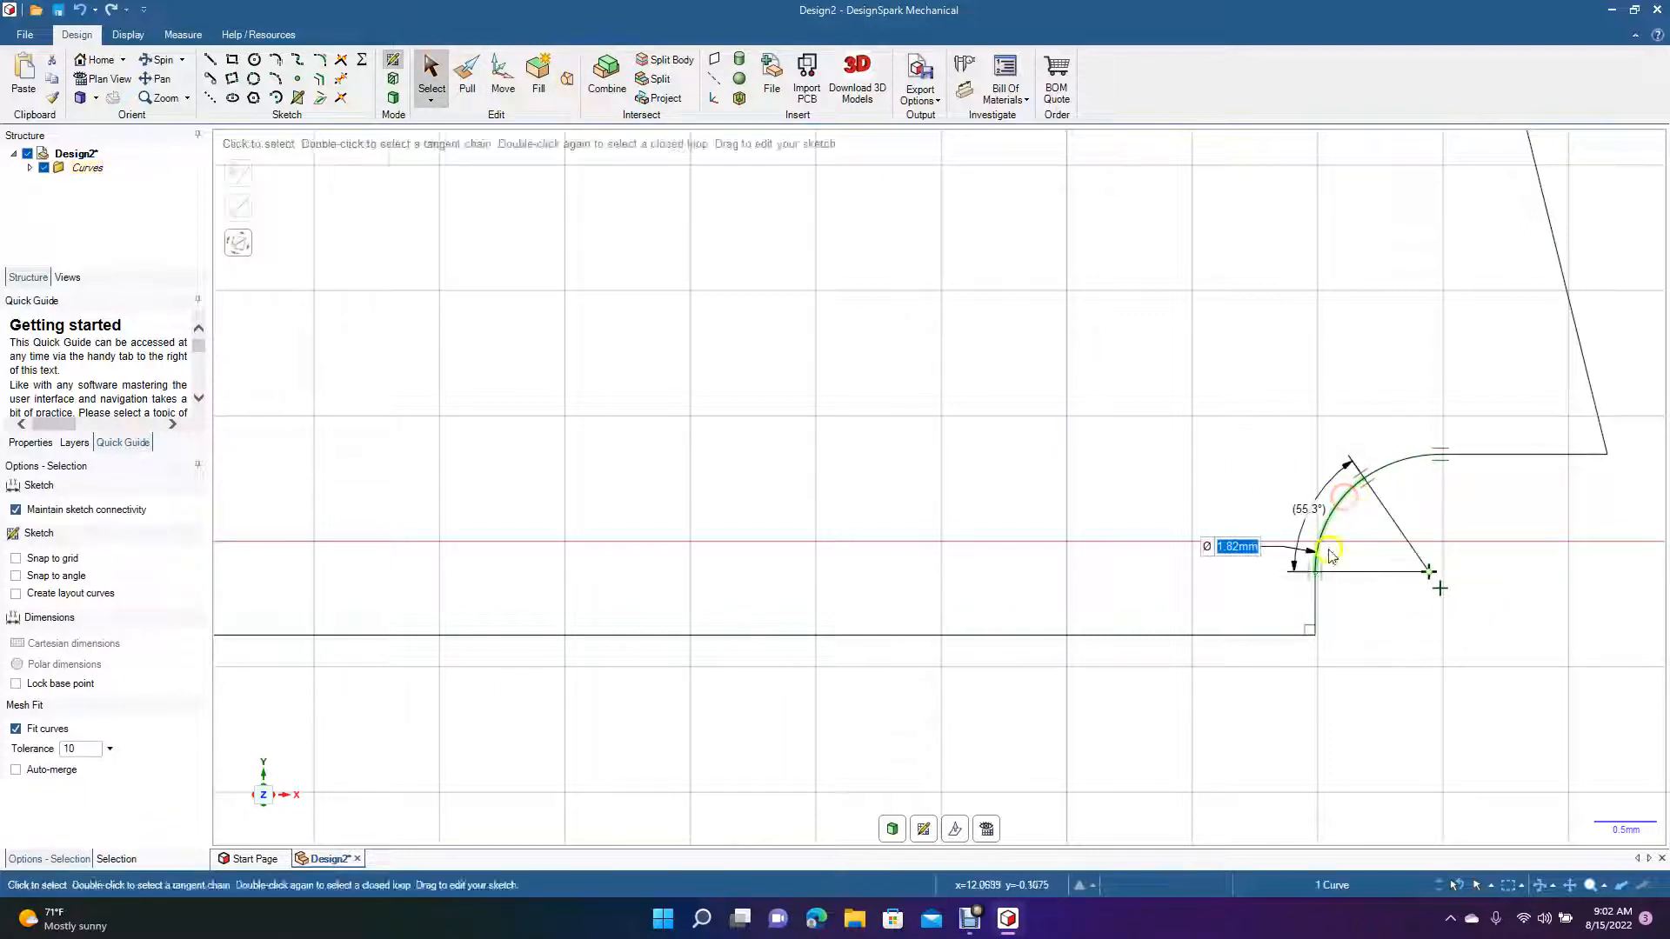
{"action": "key", "text": "Delete"}
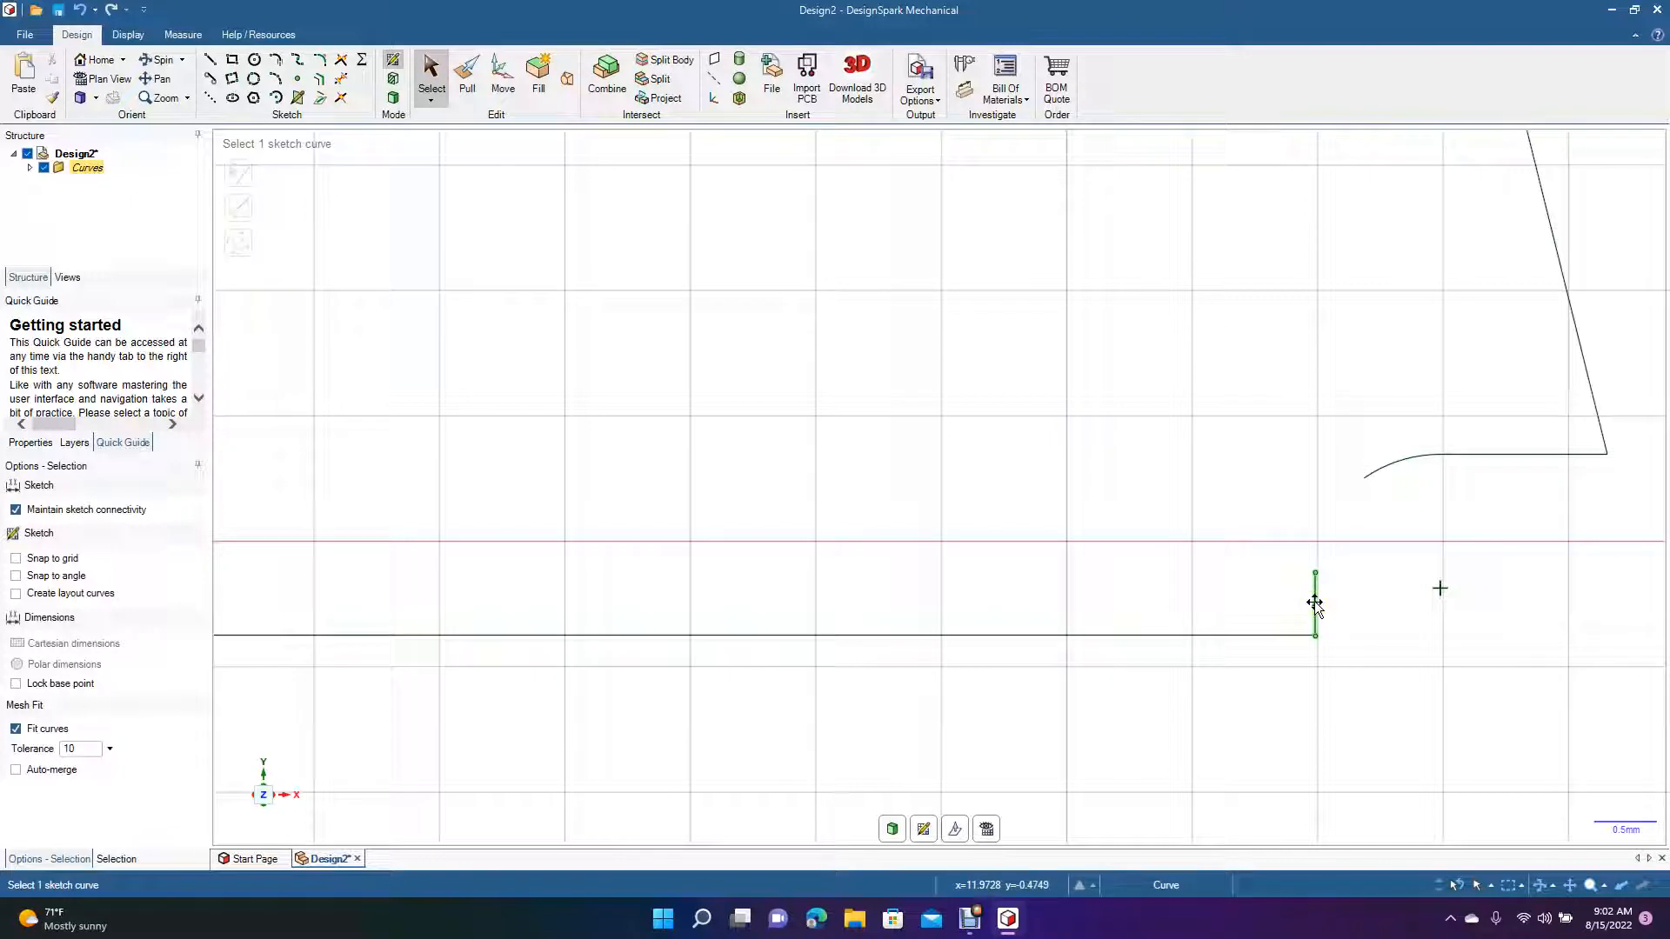
{"action": "left_click", "coordinate": [1338, 470]}
{"action": "left_click", "coordinate": [1379, 475]}
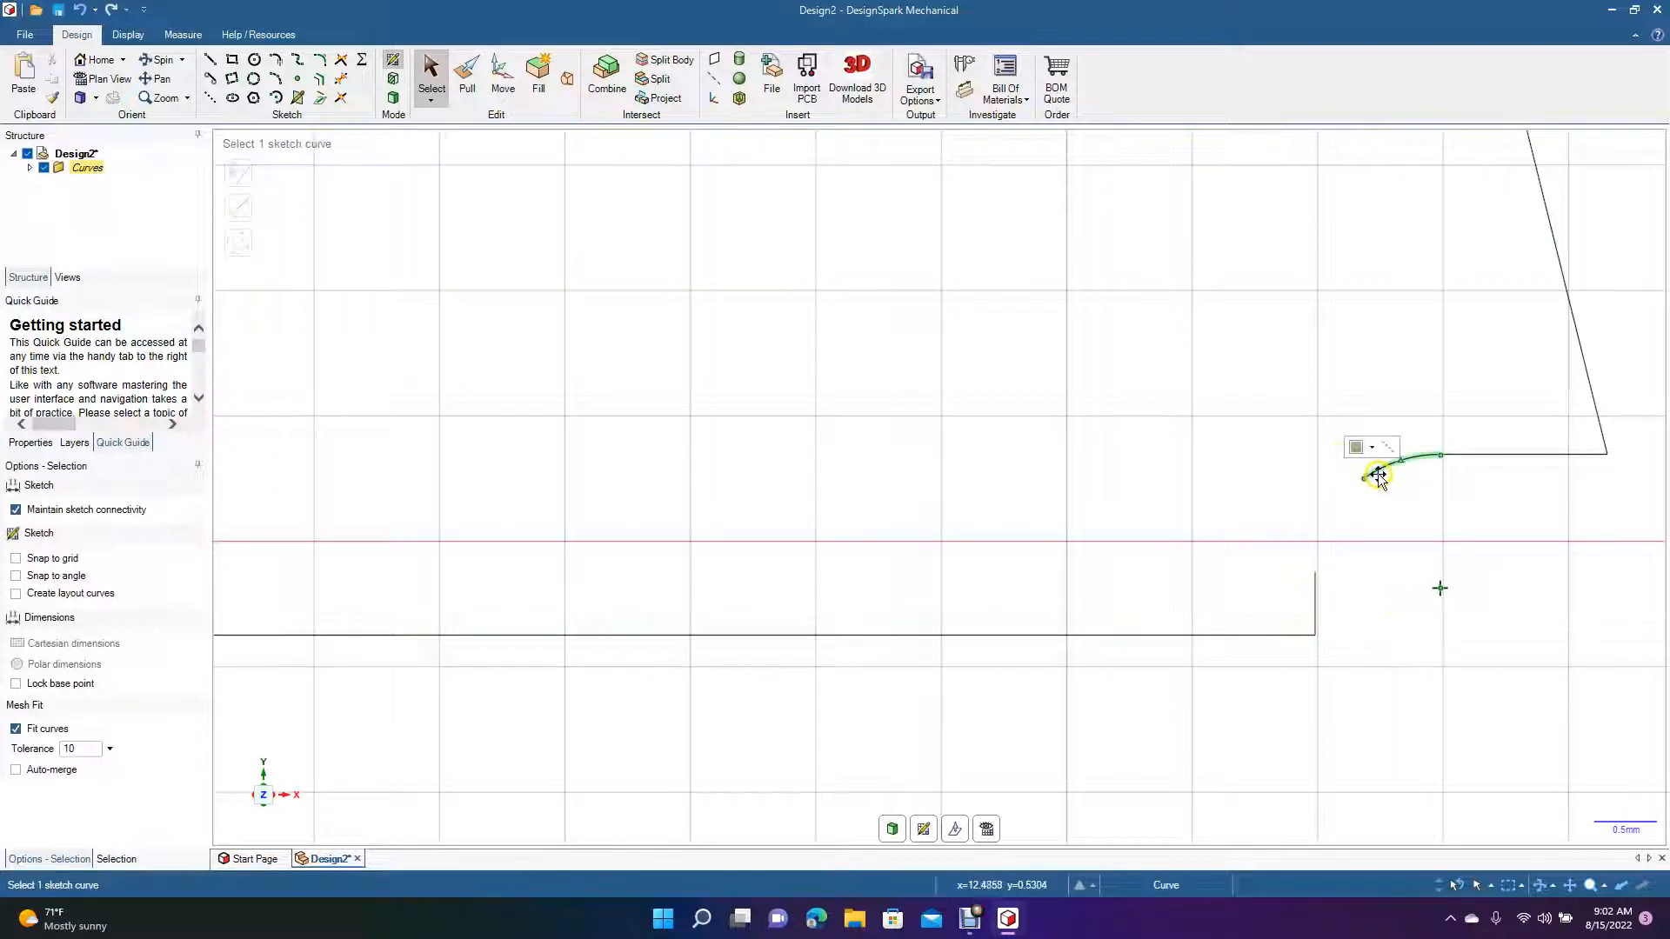
{"action": "key", "text": "Delete"}
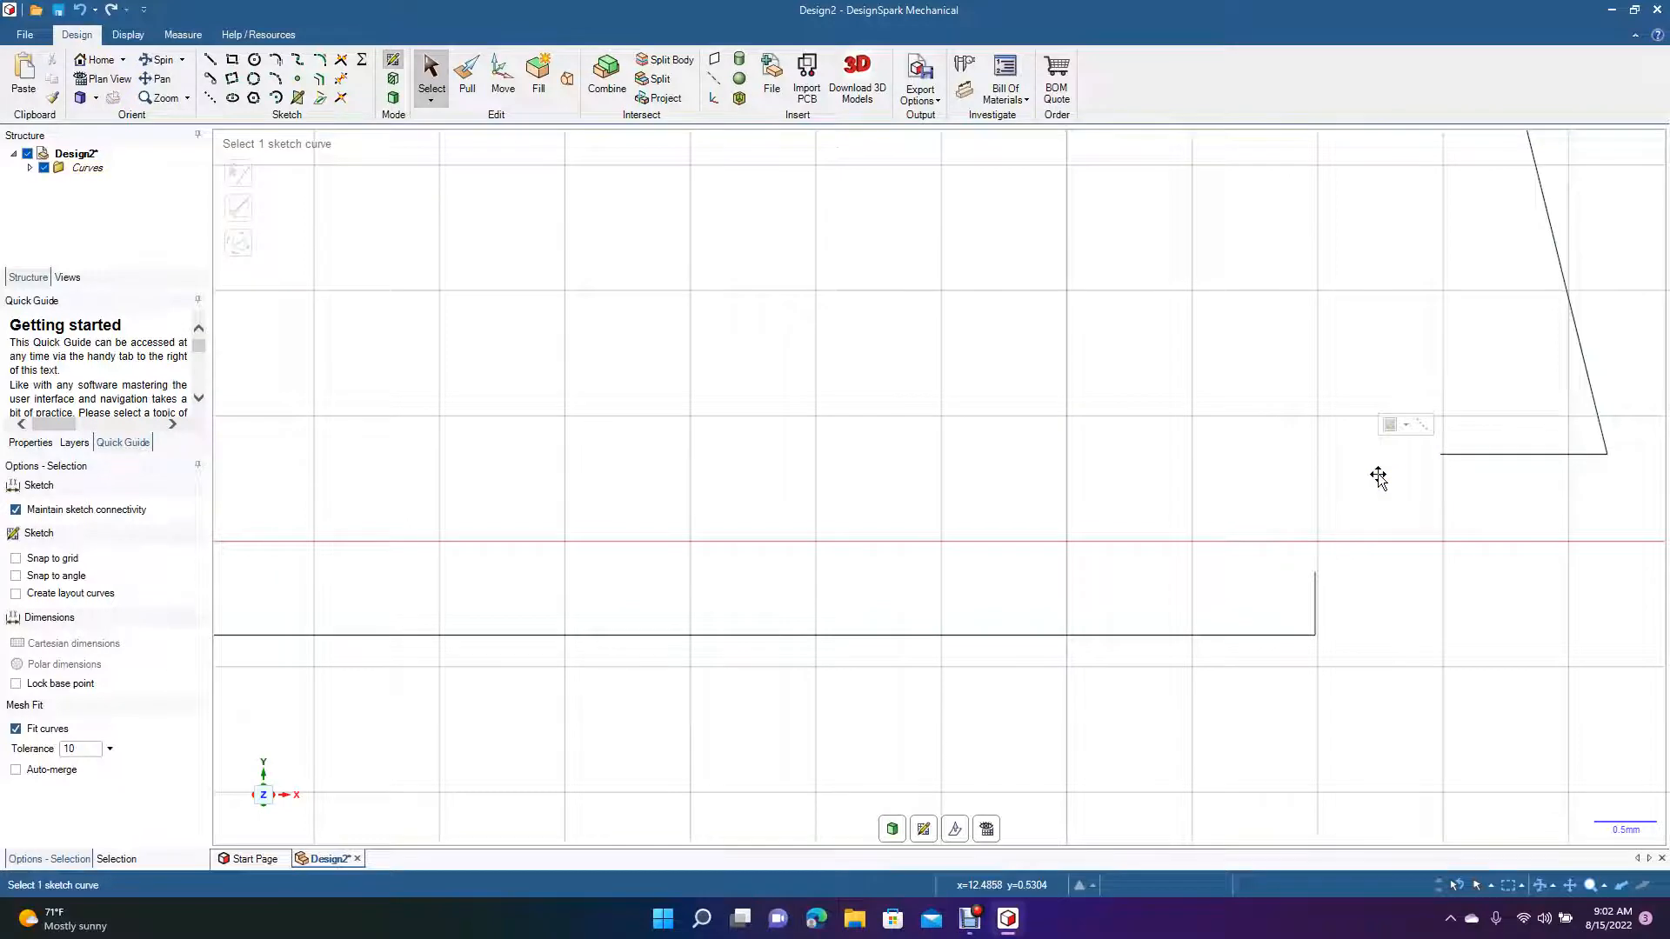
{"action": "left_click", "coordinate": [1314, 615]}
{"action": "key", "text": "Delete"}
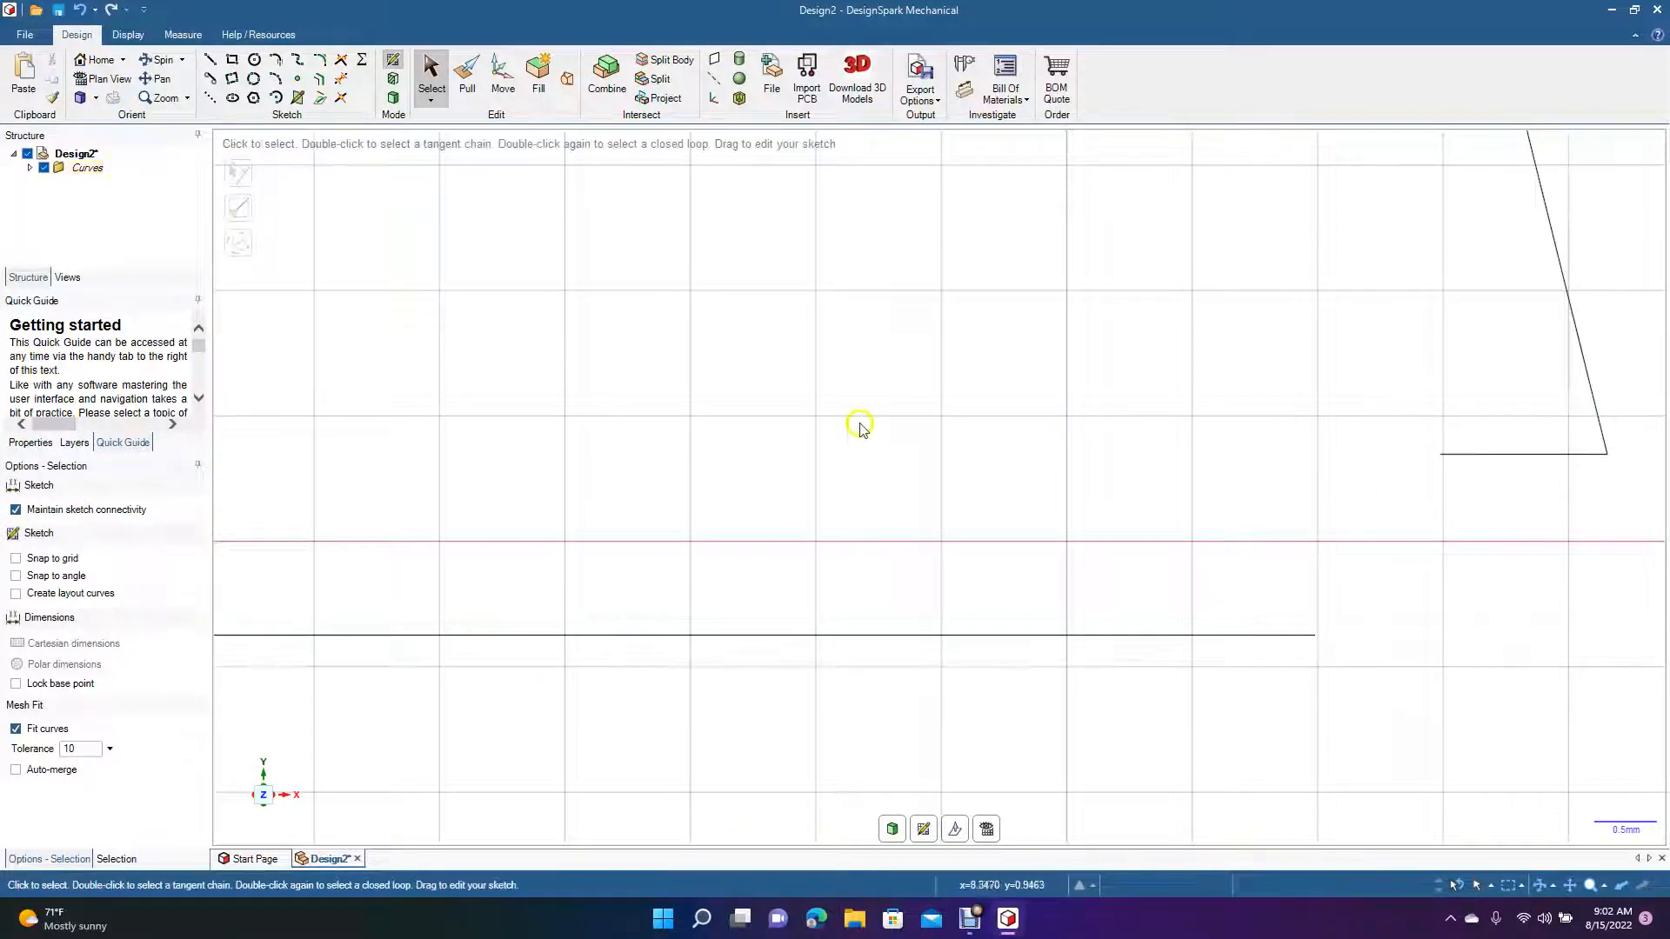
Sketch a tangent arc about 3.18 mm in diameter from the short horizontal line to just below the base line, and trim both at their intersection
{"action": "left_click", "coordinate": [275, 60]}
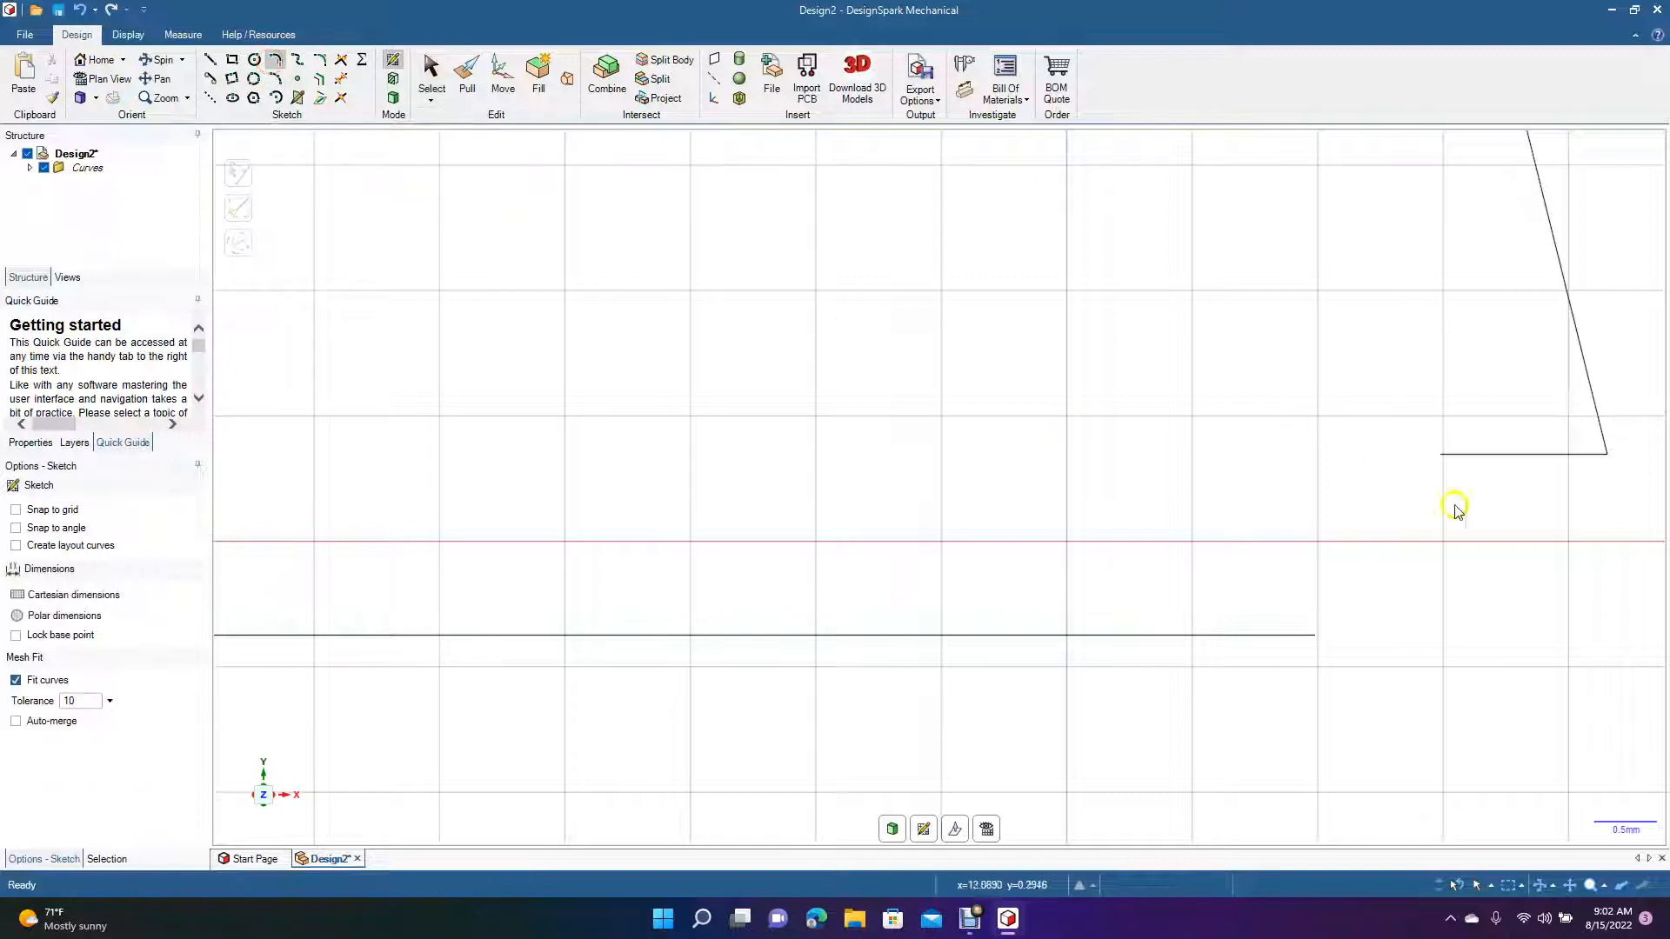
{"action": "left_click", "coordinate": [1441, 455]}
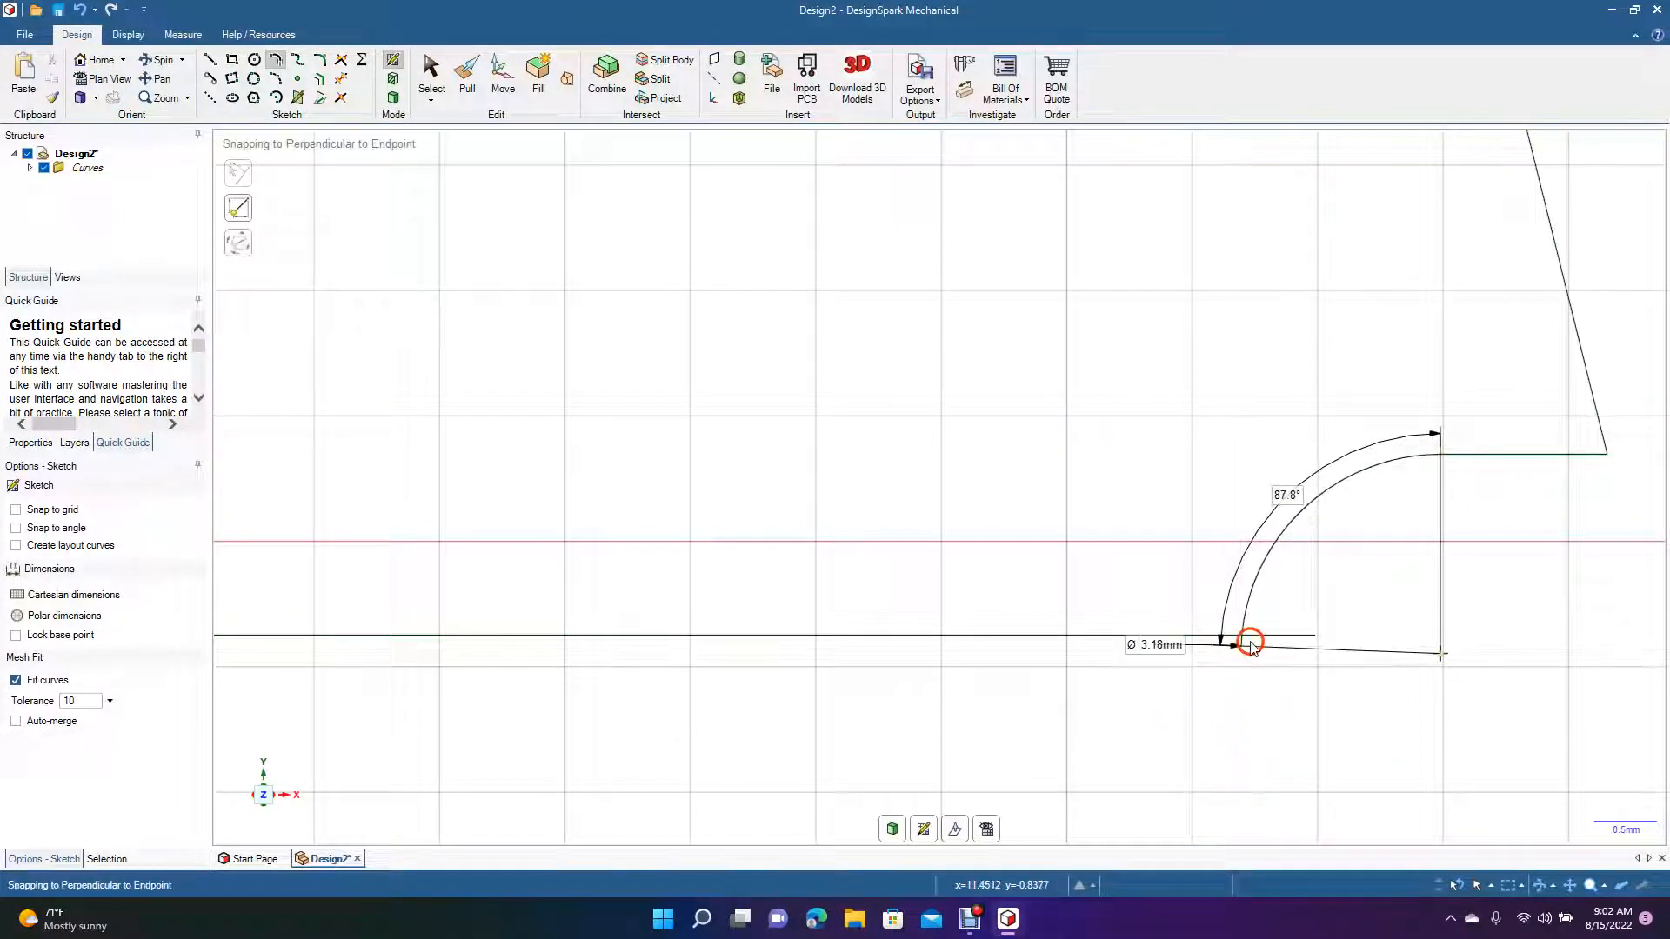
{"action": "left_click", "coordinate": [1253, 646]}
{"action": "left_click", "coordinate": [432, 84]}
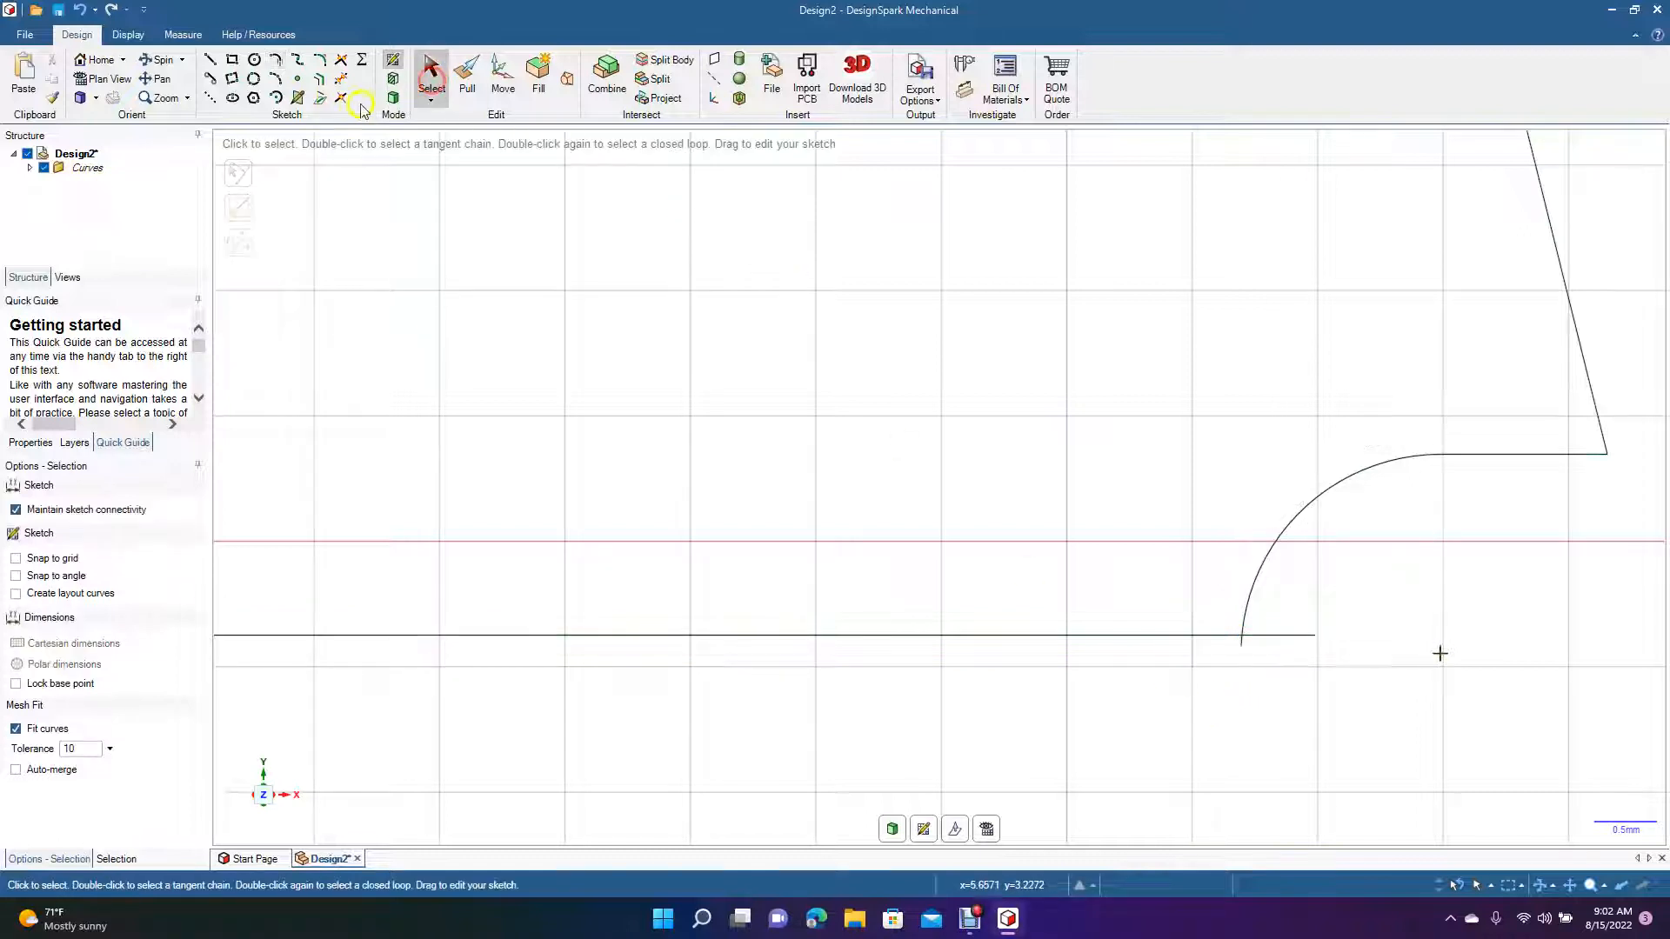
{"action": "left_click", "coordinate": [341, 78]}
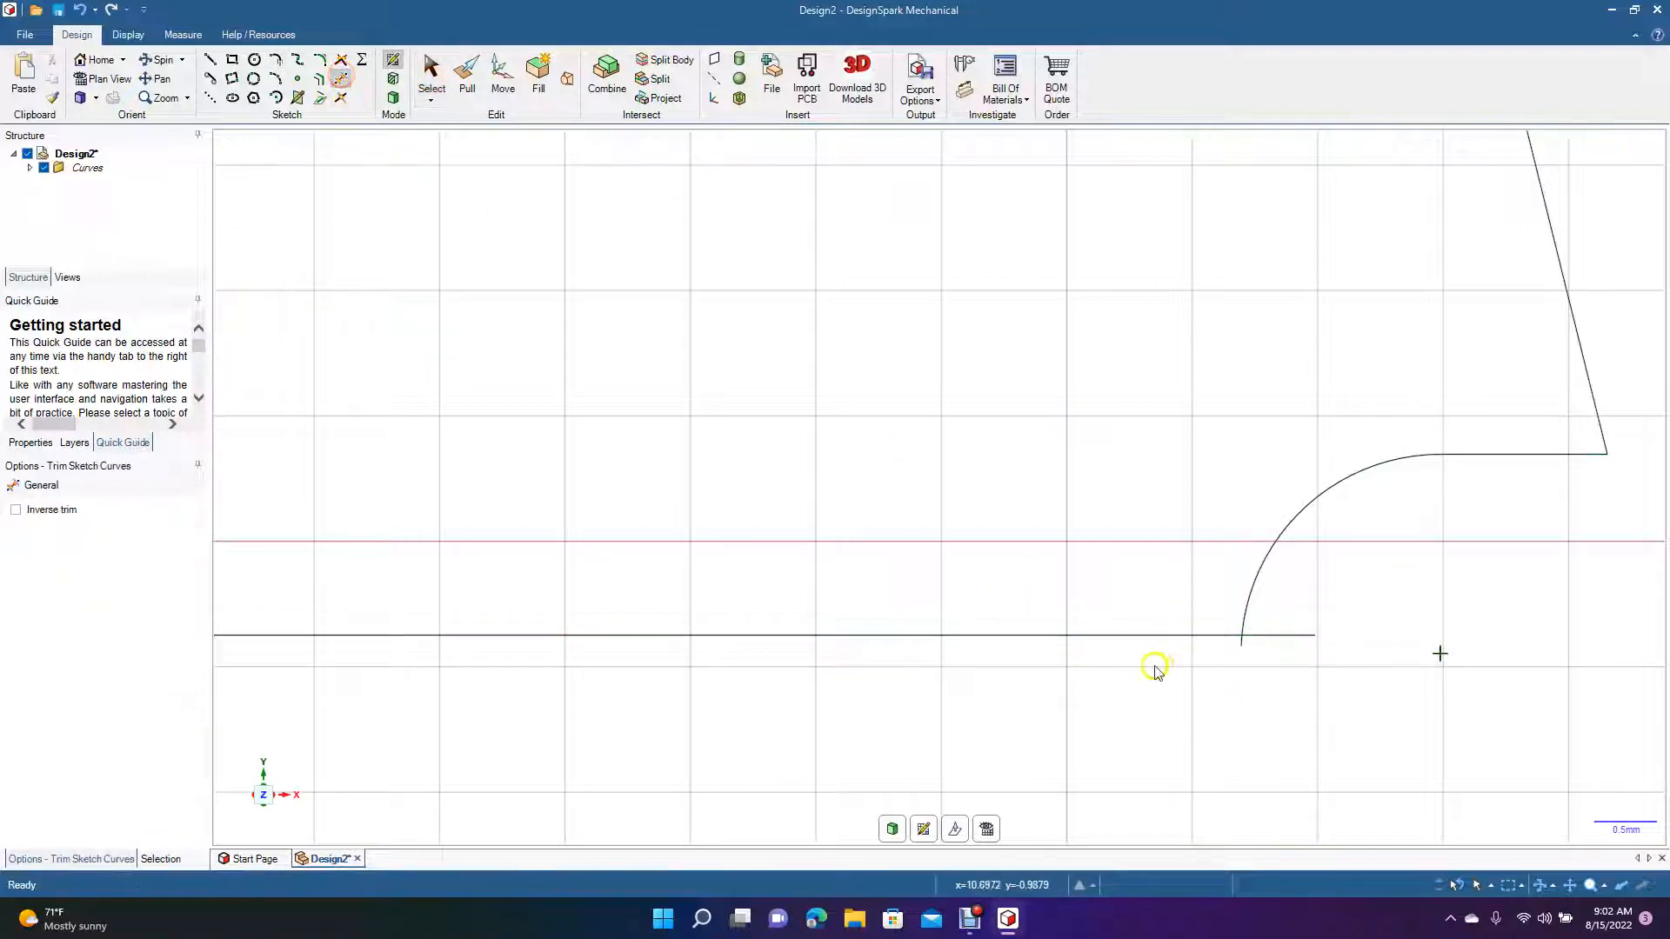
{"action": "left_click", "coordinate": [1262, 636]}
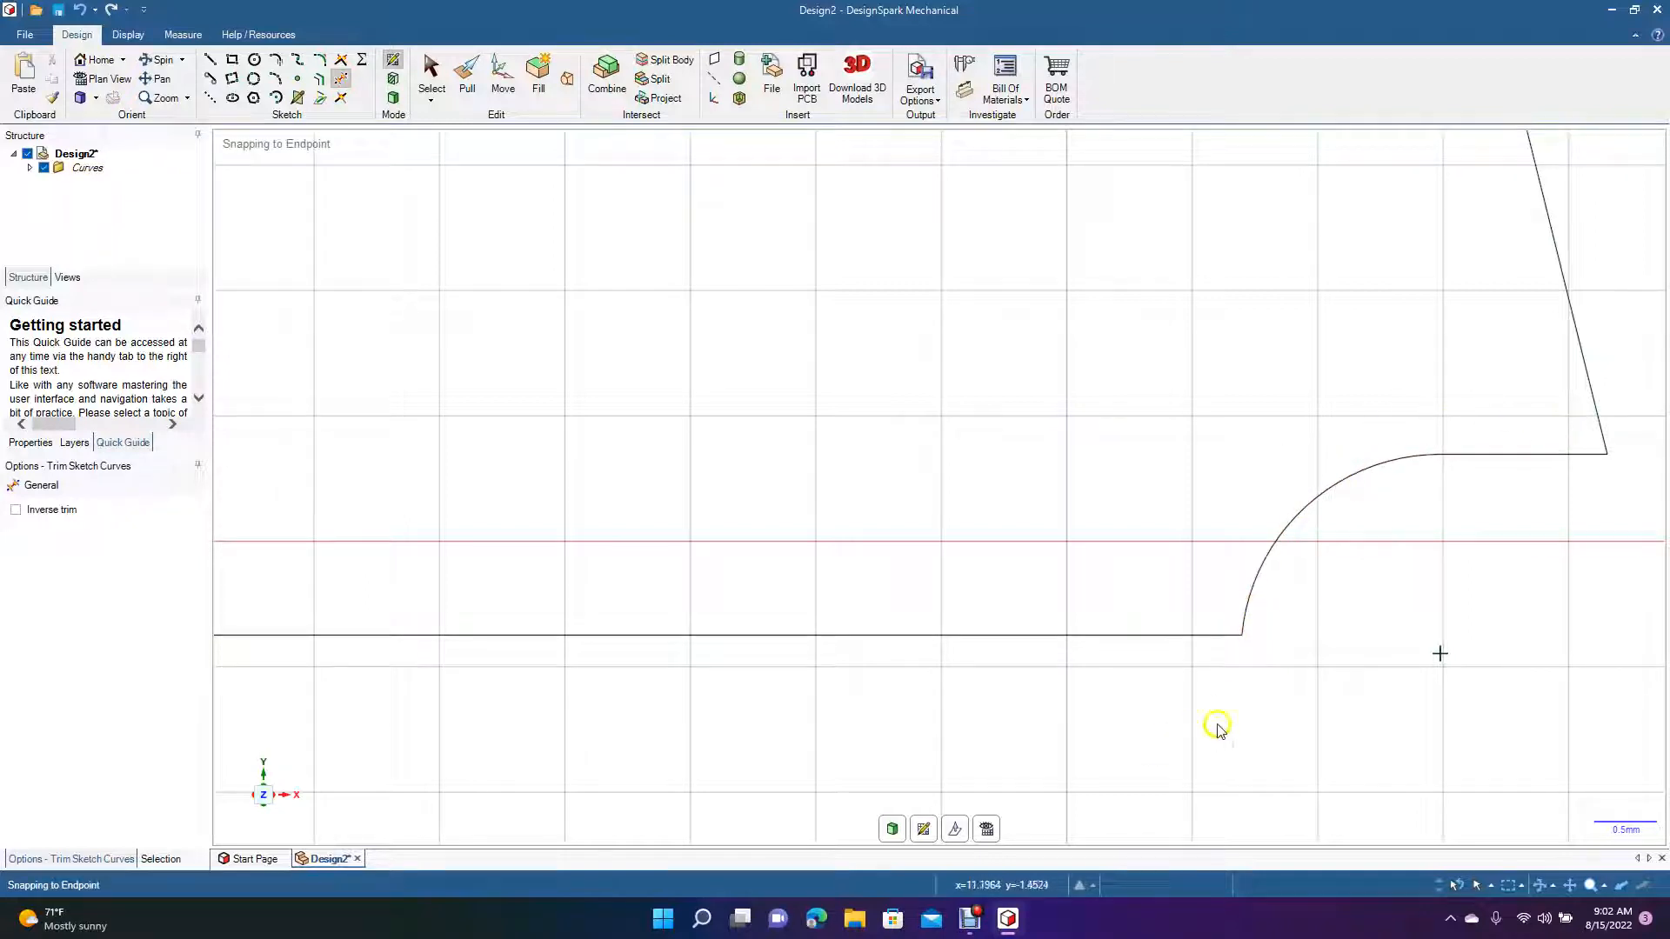
Round the corner between the sloped line and the short horizontal line to a radius of 0.2 mm
{"action": "left_click", "coordinate": [318, 65]}
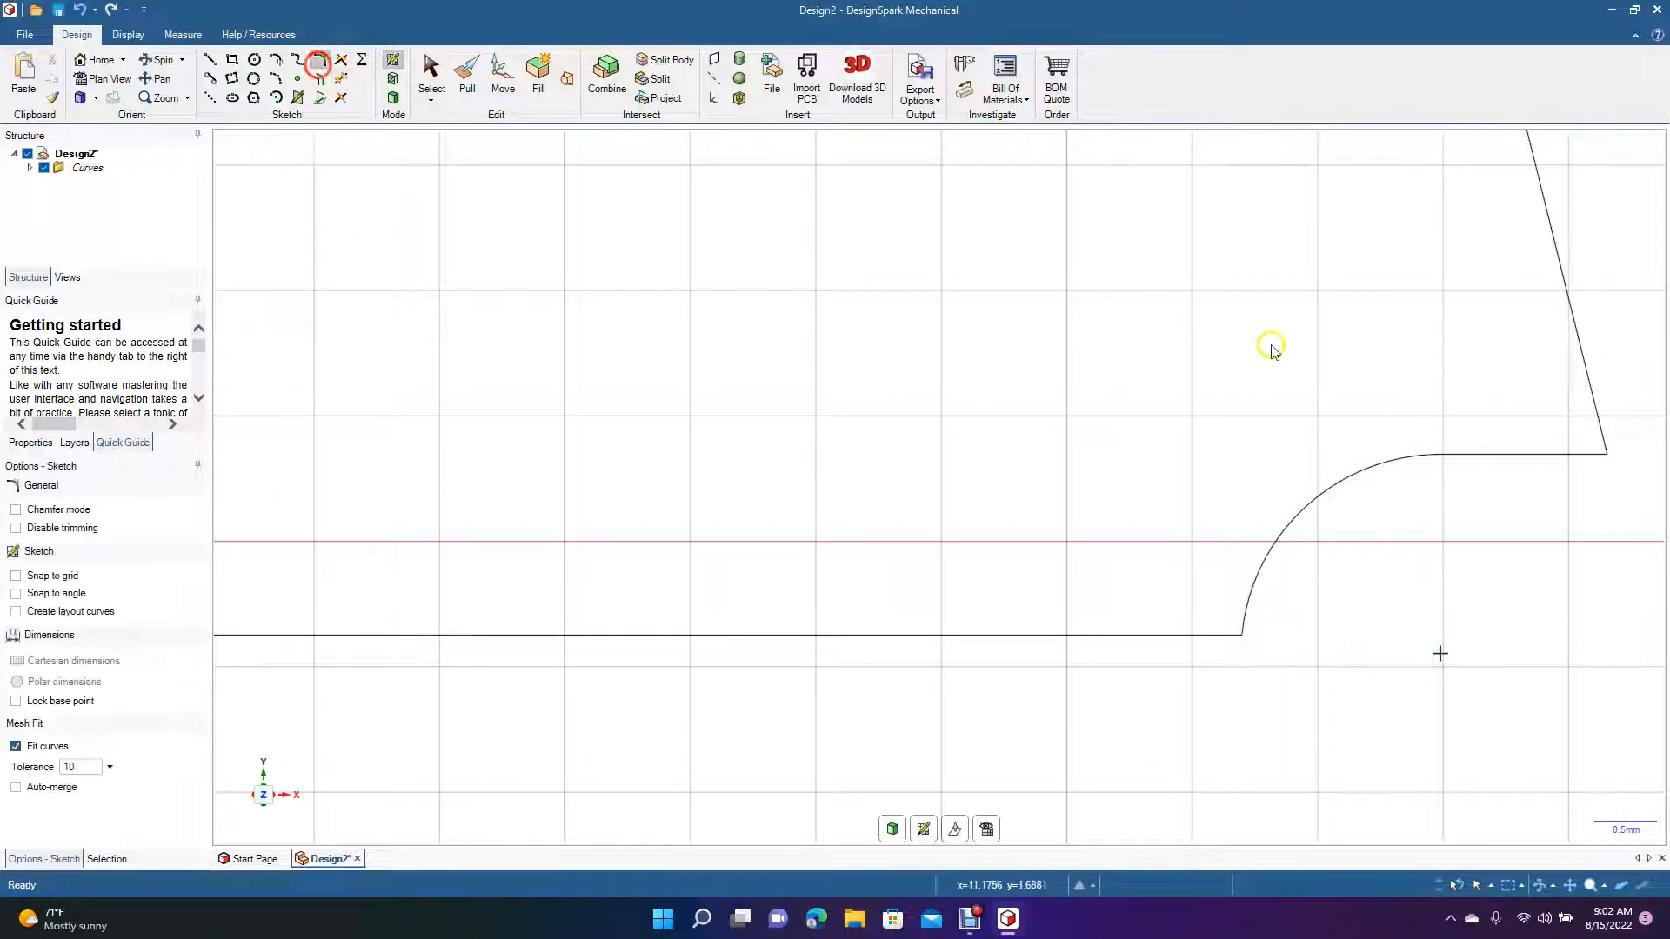
{"action": "left_click", "coordinate": [1611, 440]}
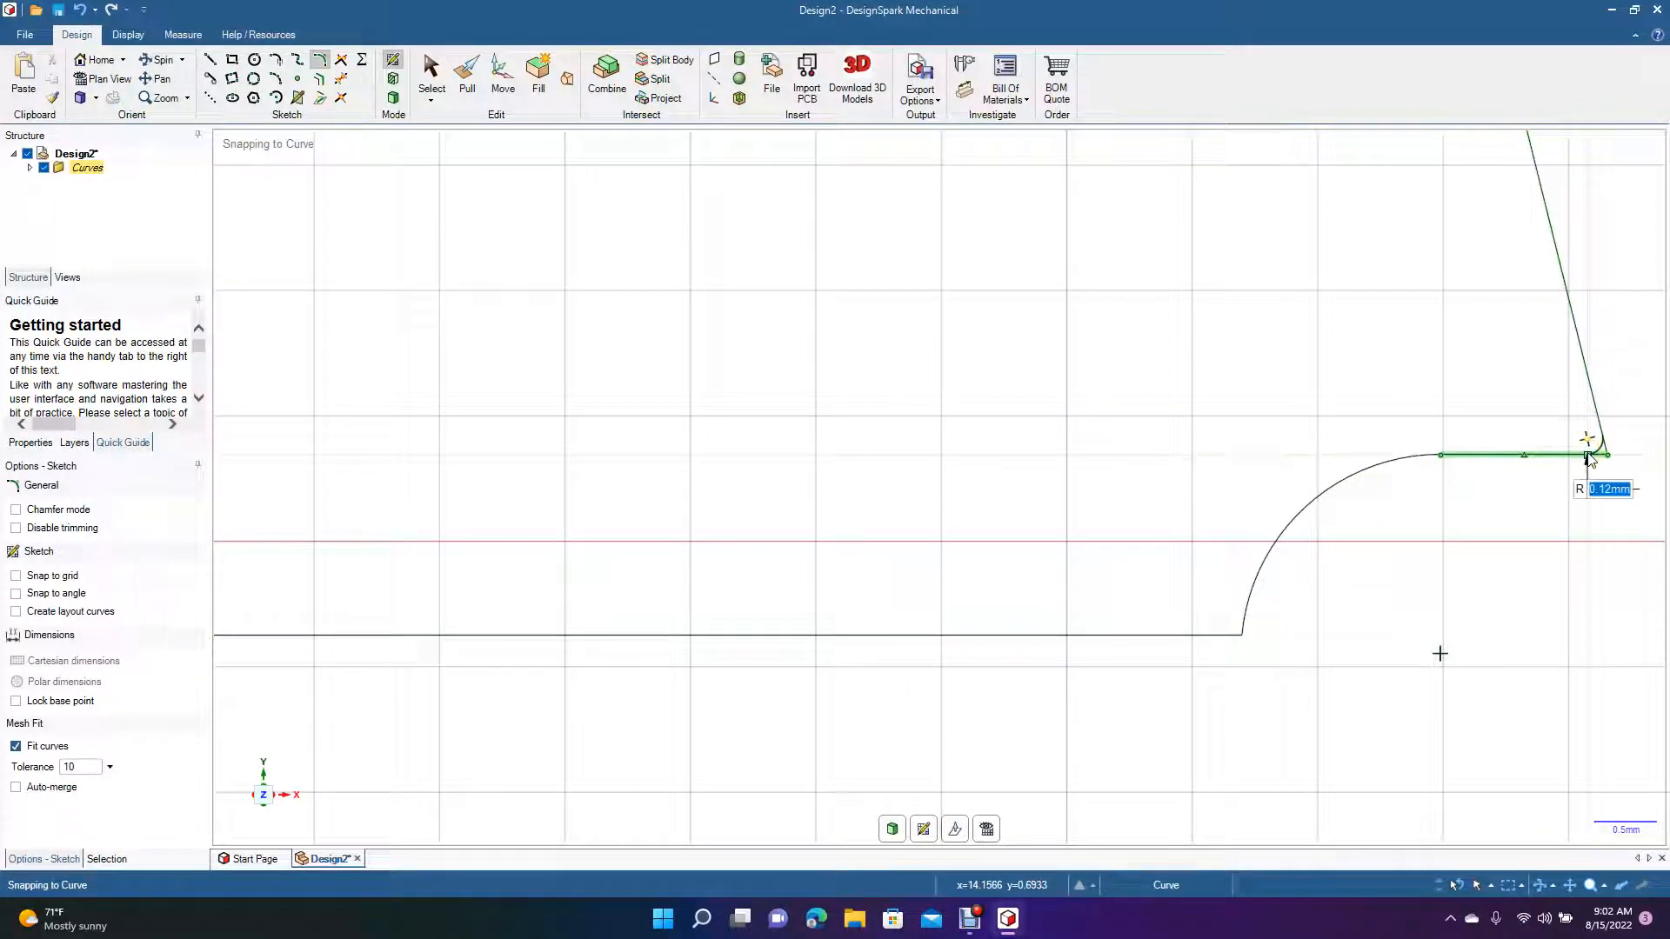
{"action": "key", "text": "BackSpace"}
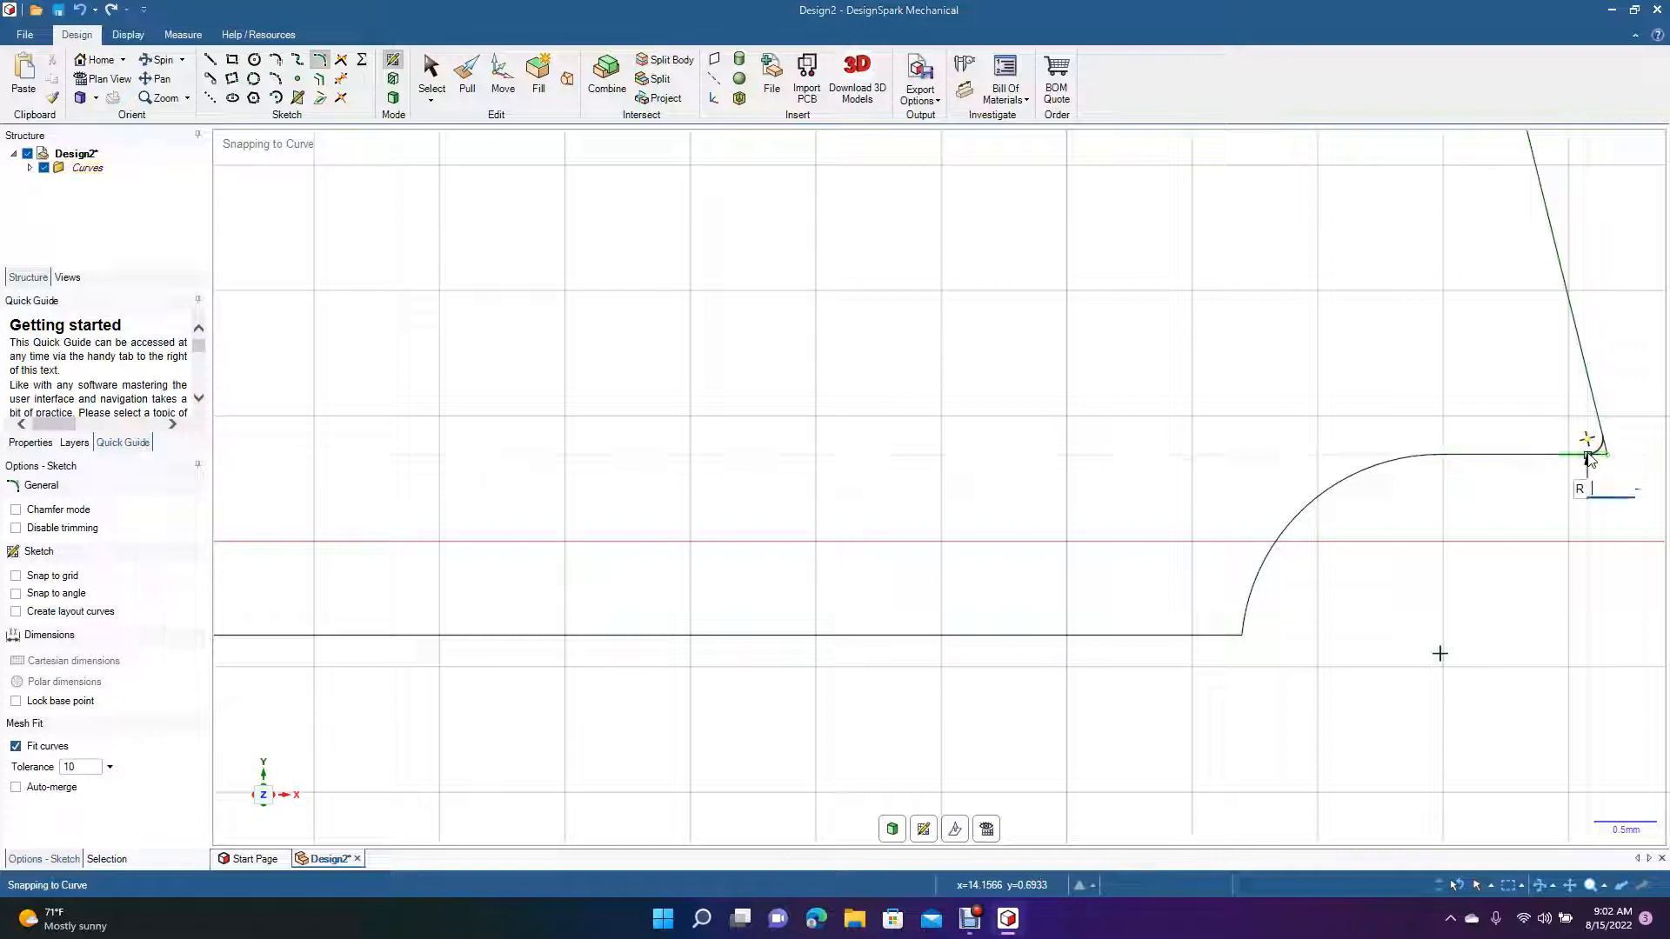
{"action": "type", "text": ".2"}
{"action": "key", "text": "Return"}
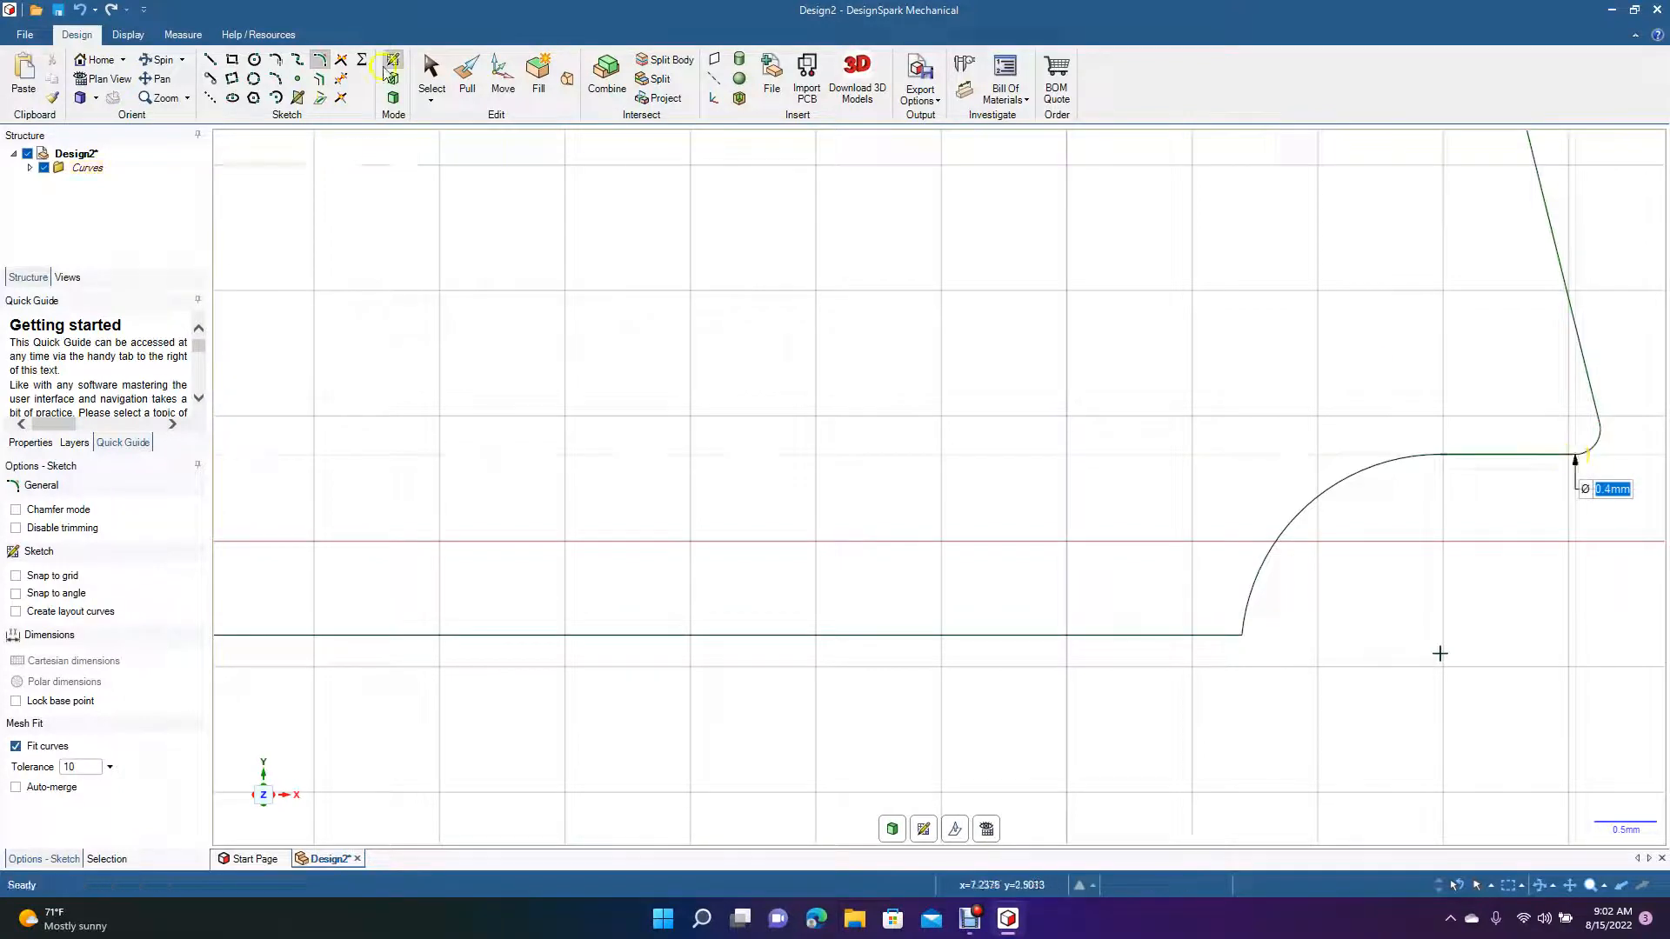
{"action": "left_click", "coordinate": [429, 84]}
Sketch a gently sloping line above the top edge from just left of the Y axis, continuing with a short line down to the arc
{"action": "scroll", "coordinate": [487, 579], "scroll_direction": "down", "scroll_amount": 3}
{"action": "scroll", "coordinate": [491, 580], "scroll_direction": "down", "scroll_amount": 7}
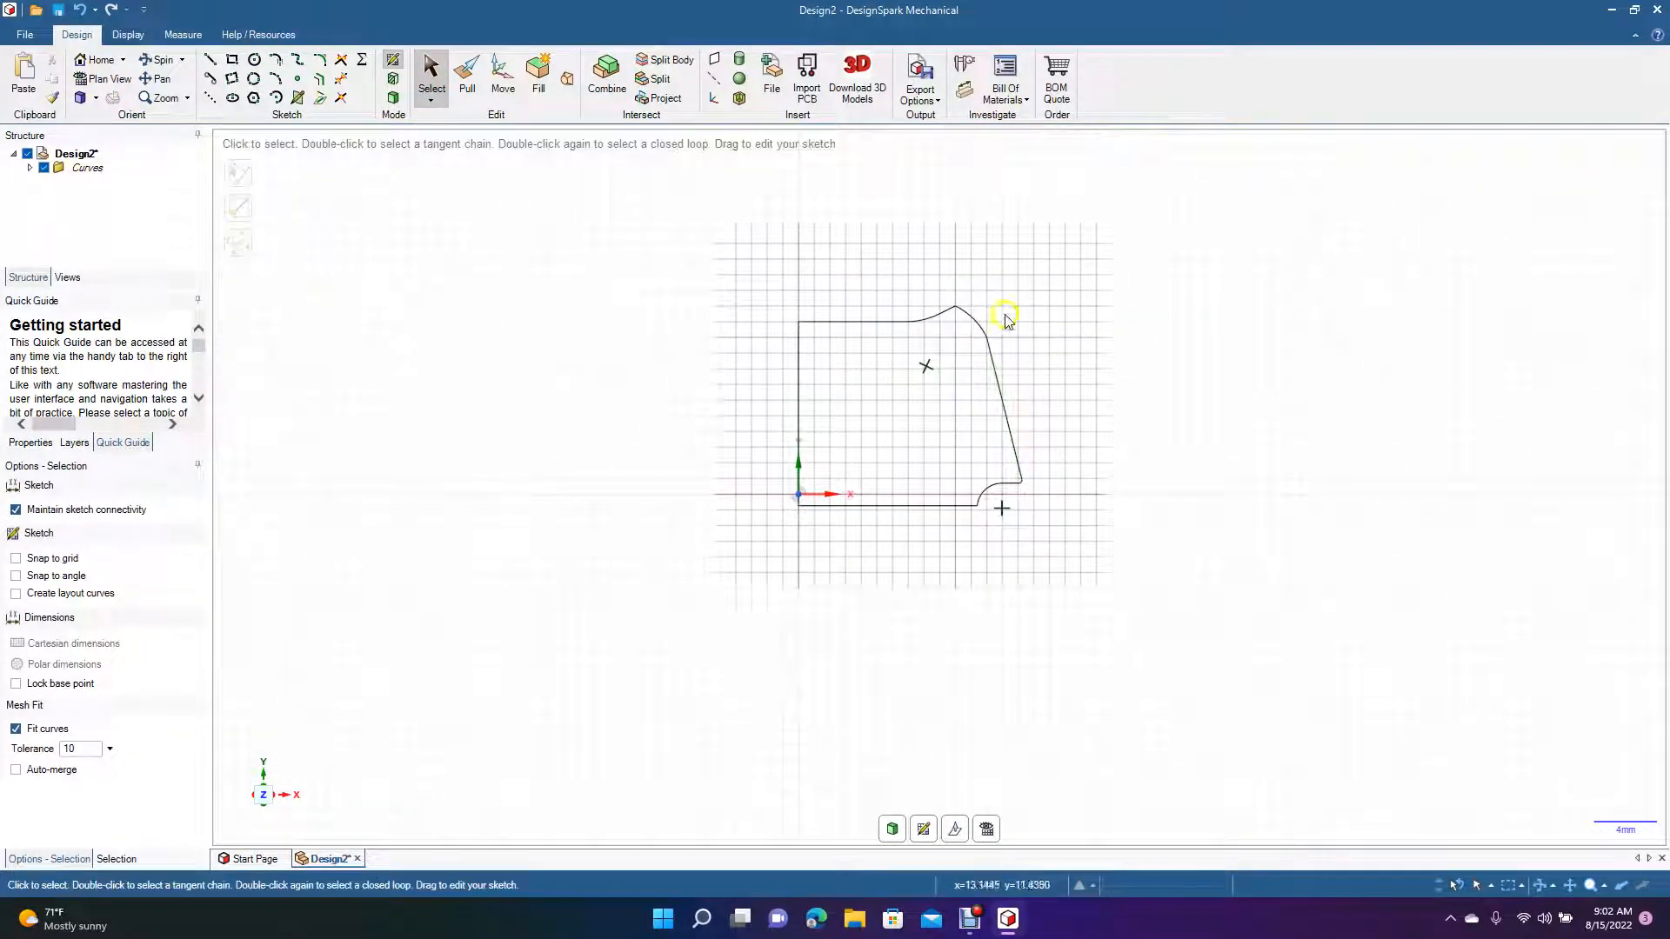
{"action": "scroll", "coordinate": [828, 507], "scroll_direction": "up", "scroll_amount": 3}
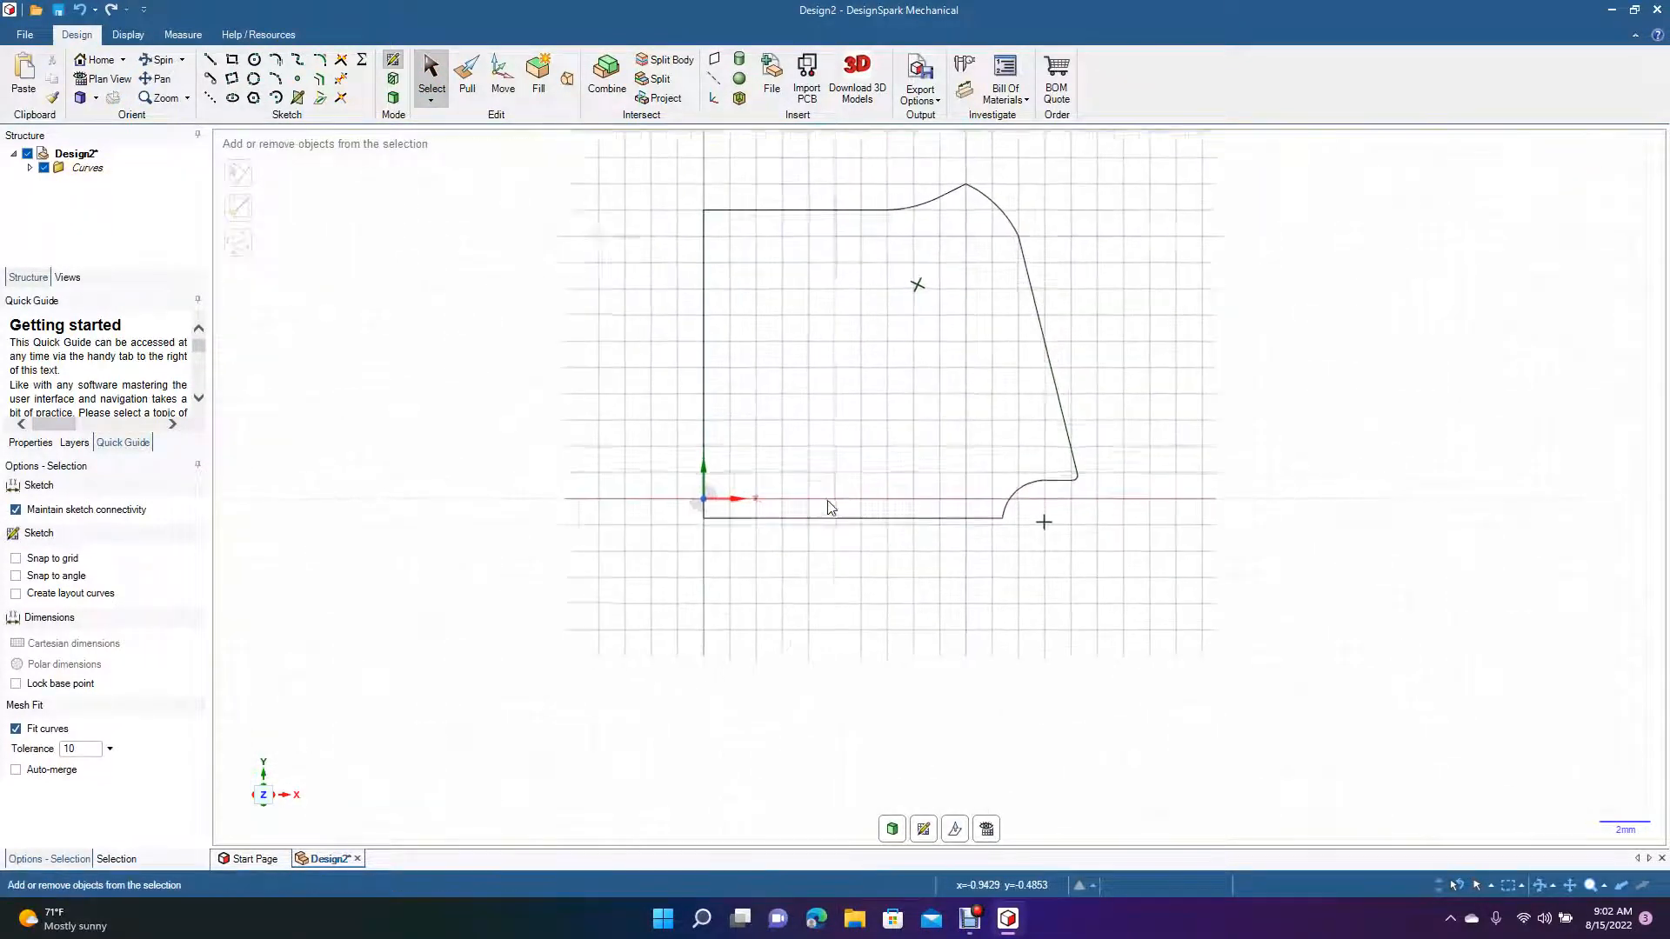
{"action": "left_click", "coordinate": [162, 80]}
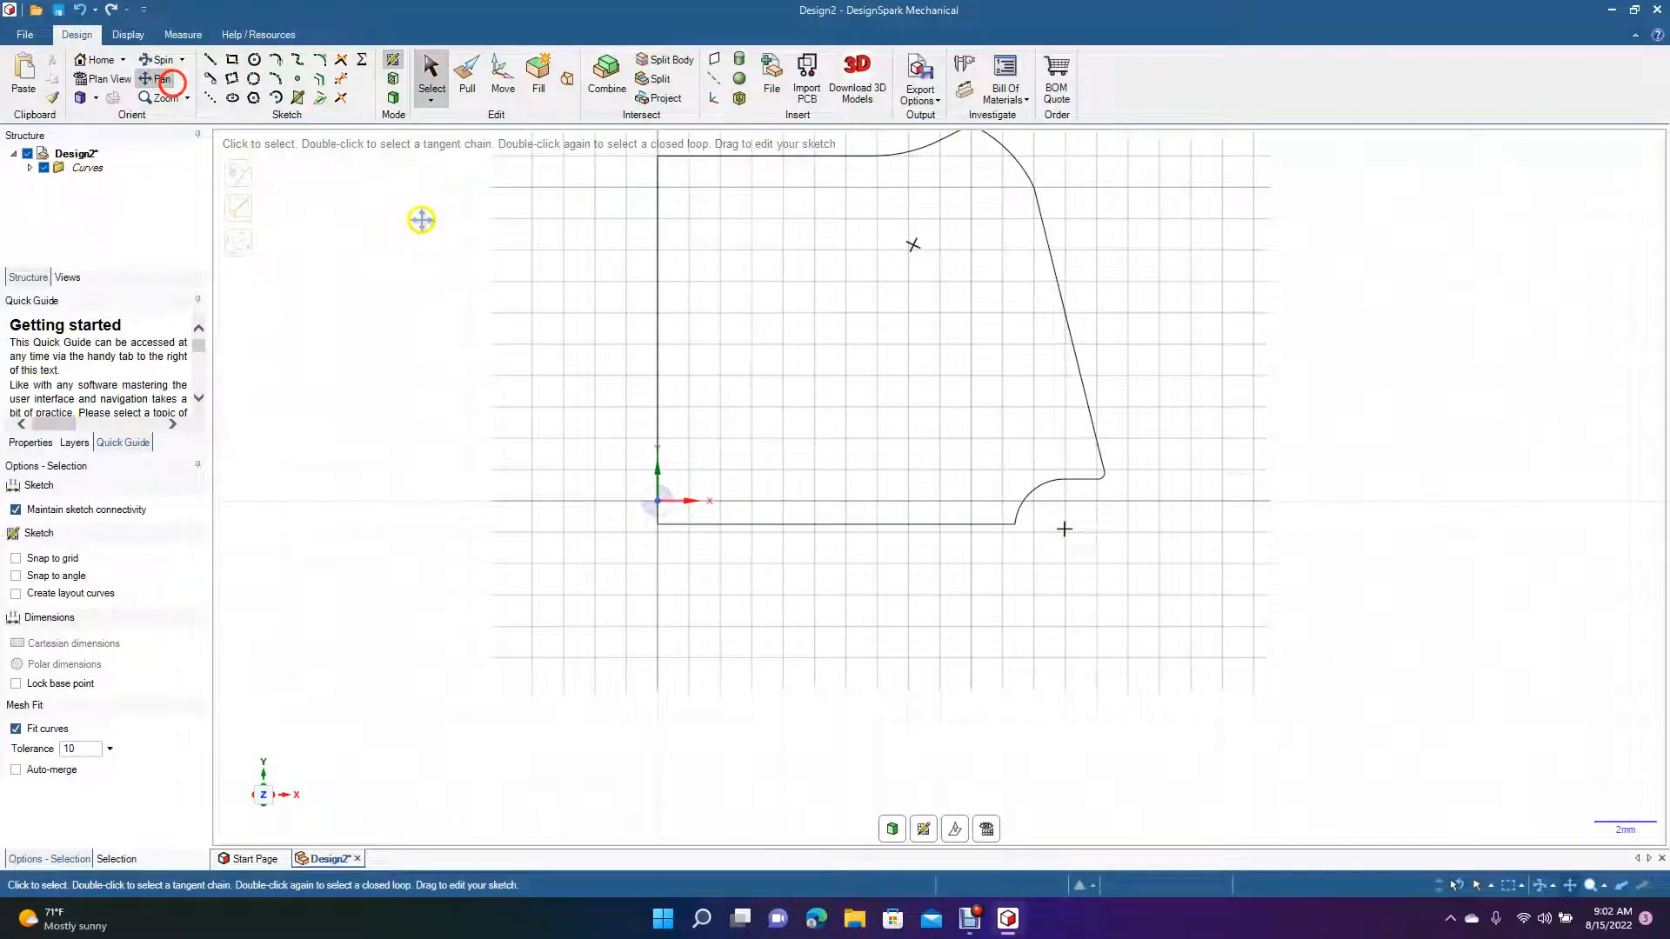
{"action": "left_click_drag", "start_coordinate": [421, 221], "coordinate": [473, 466]}
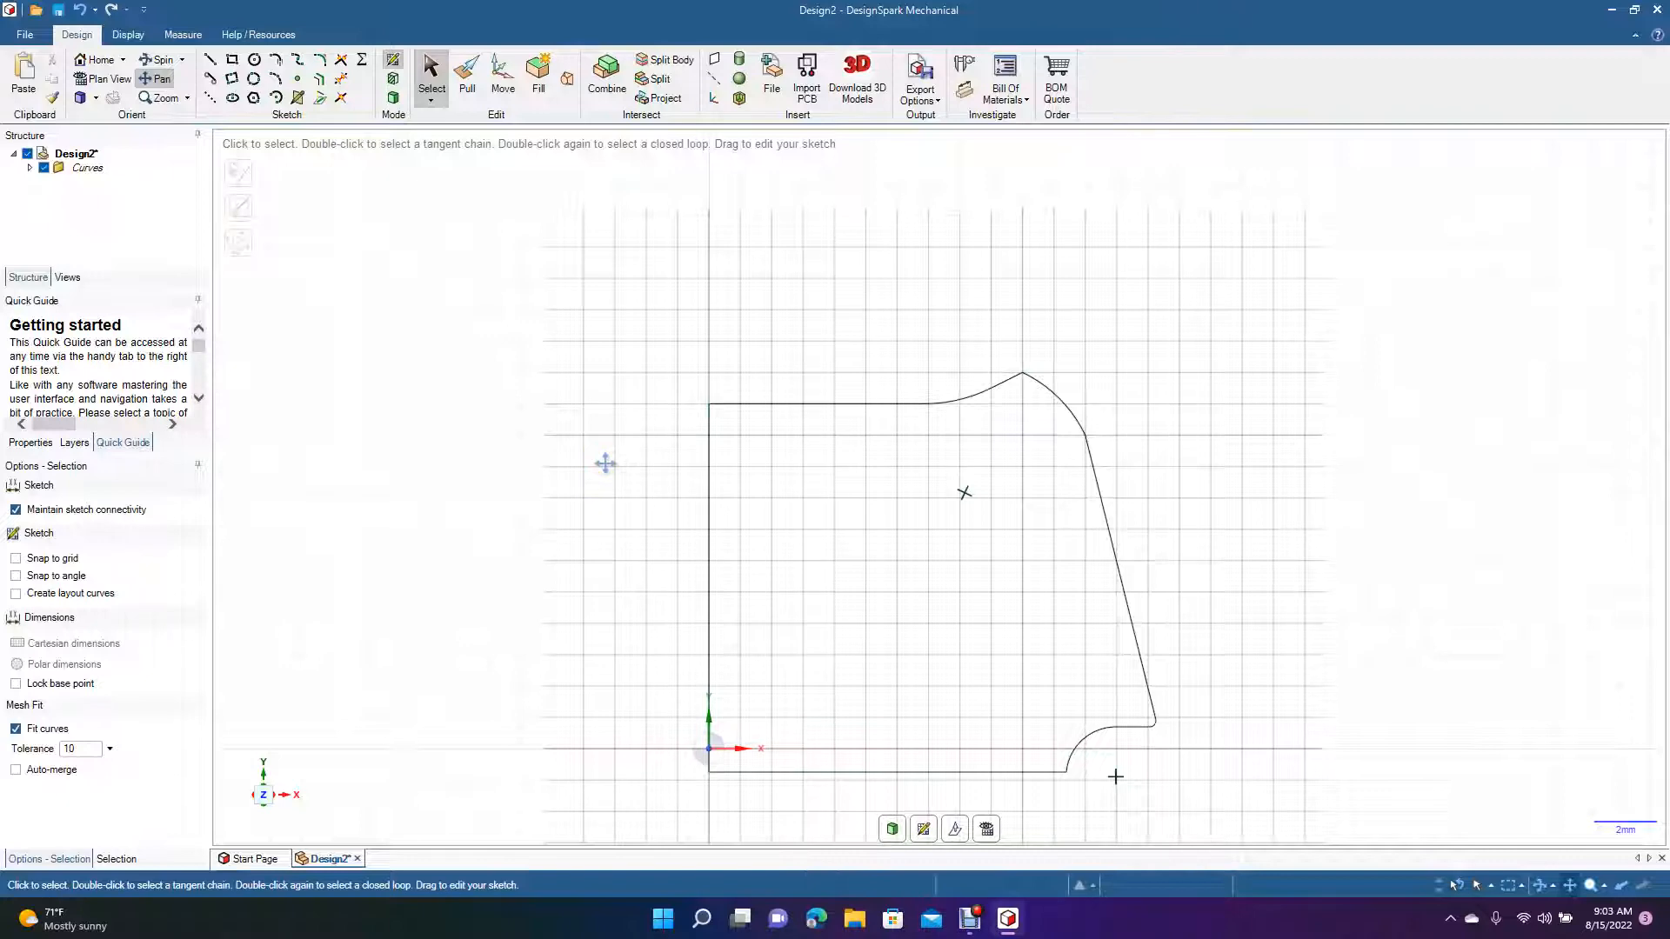
{"action": "left_click", "coordinate": [954, 402]}
{"action": "left_click", "coordinate": [244, 79]}
{"action": "left_click", "coordinate": [212, 61]}
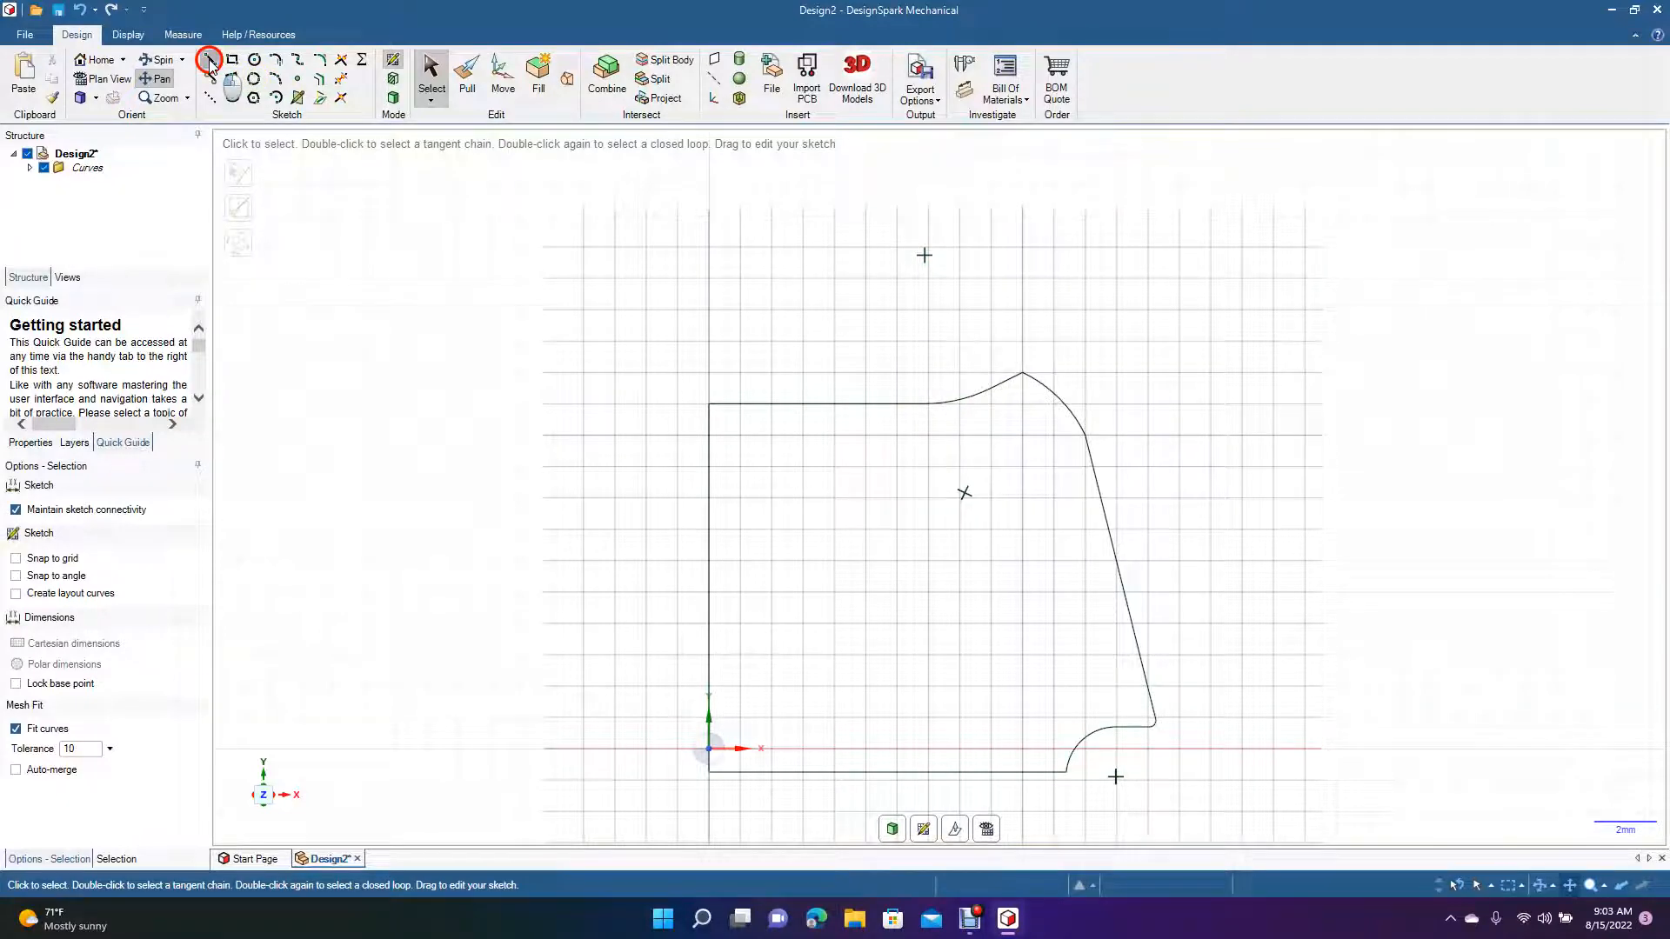
{"action": "left_click", "coordinate": [686, 366]}
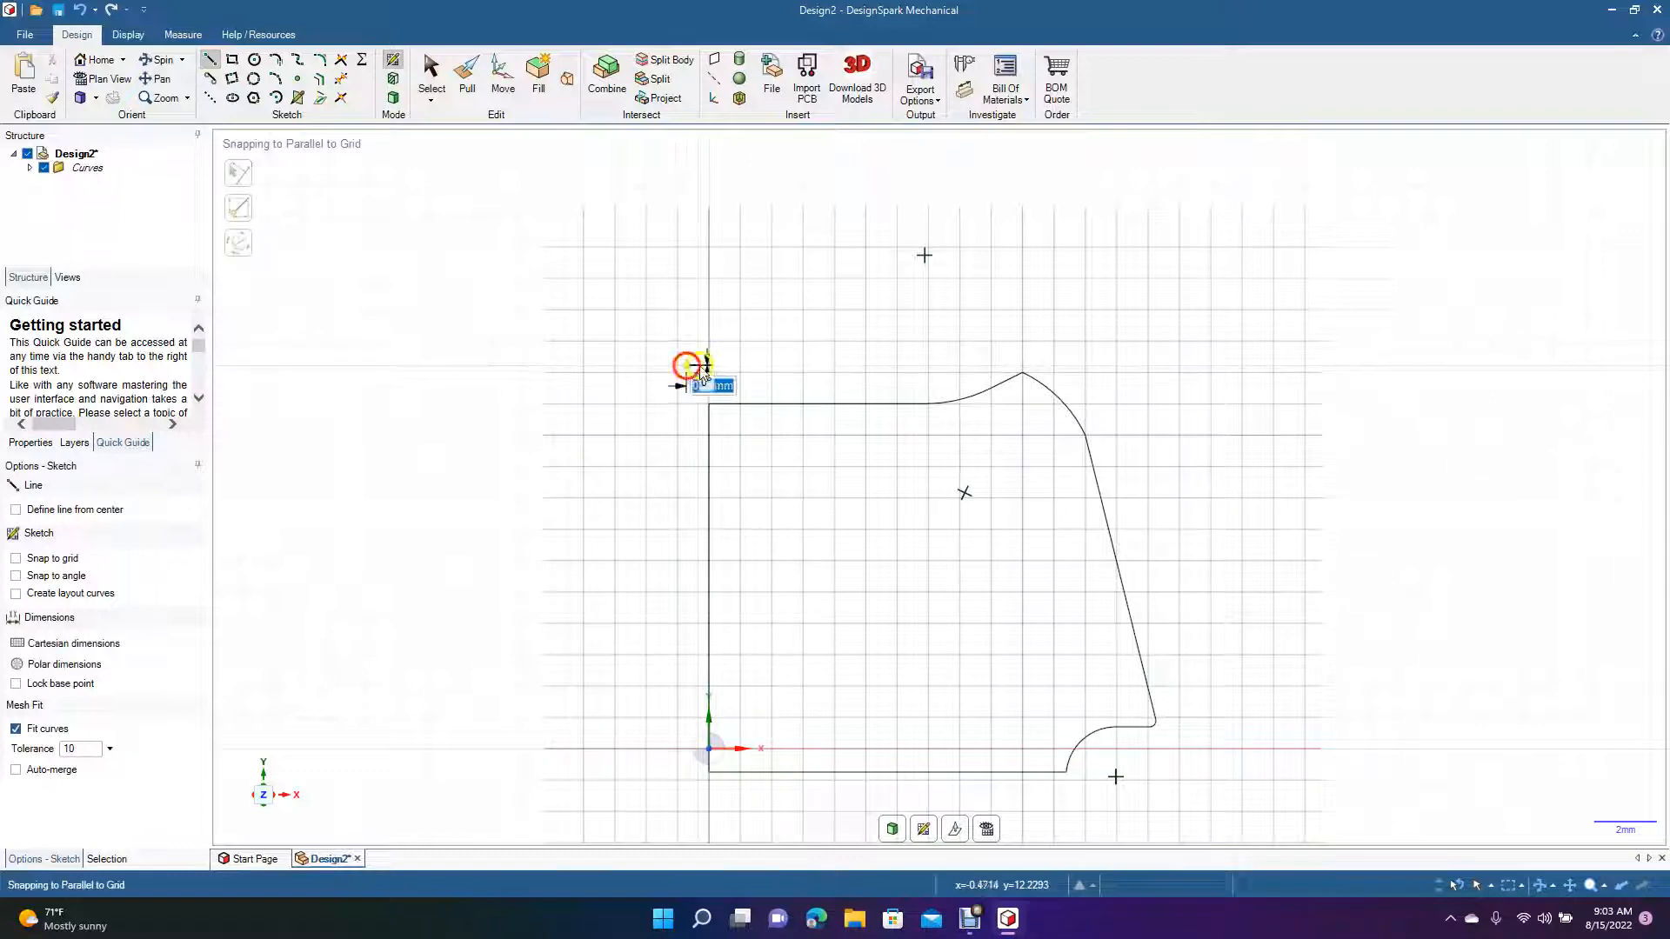
{"action": "left_click", "coordinate": [968, 379]}
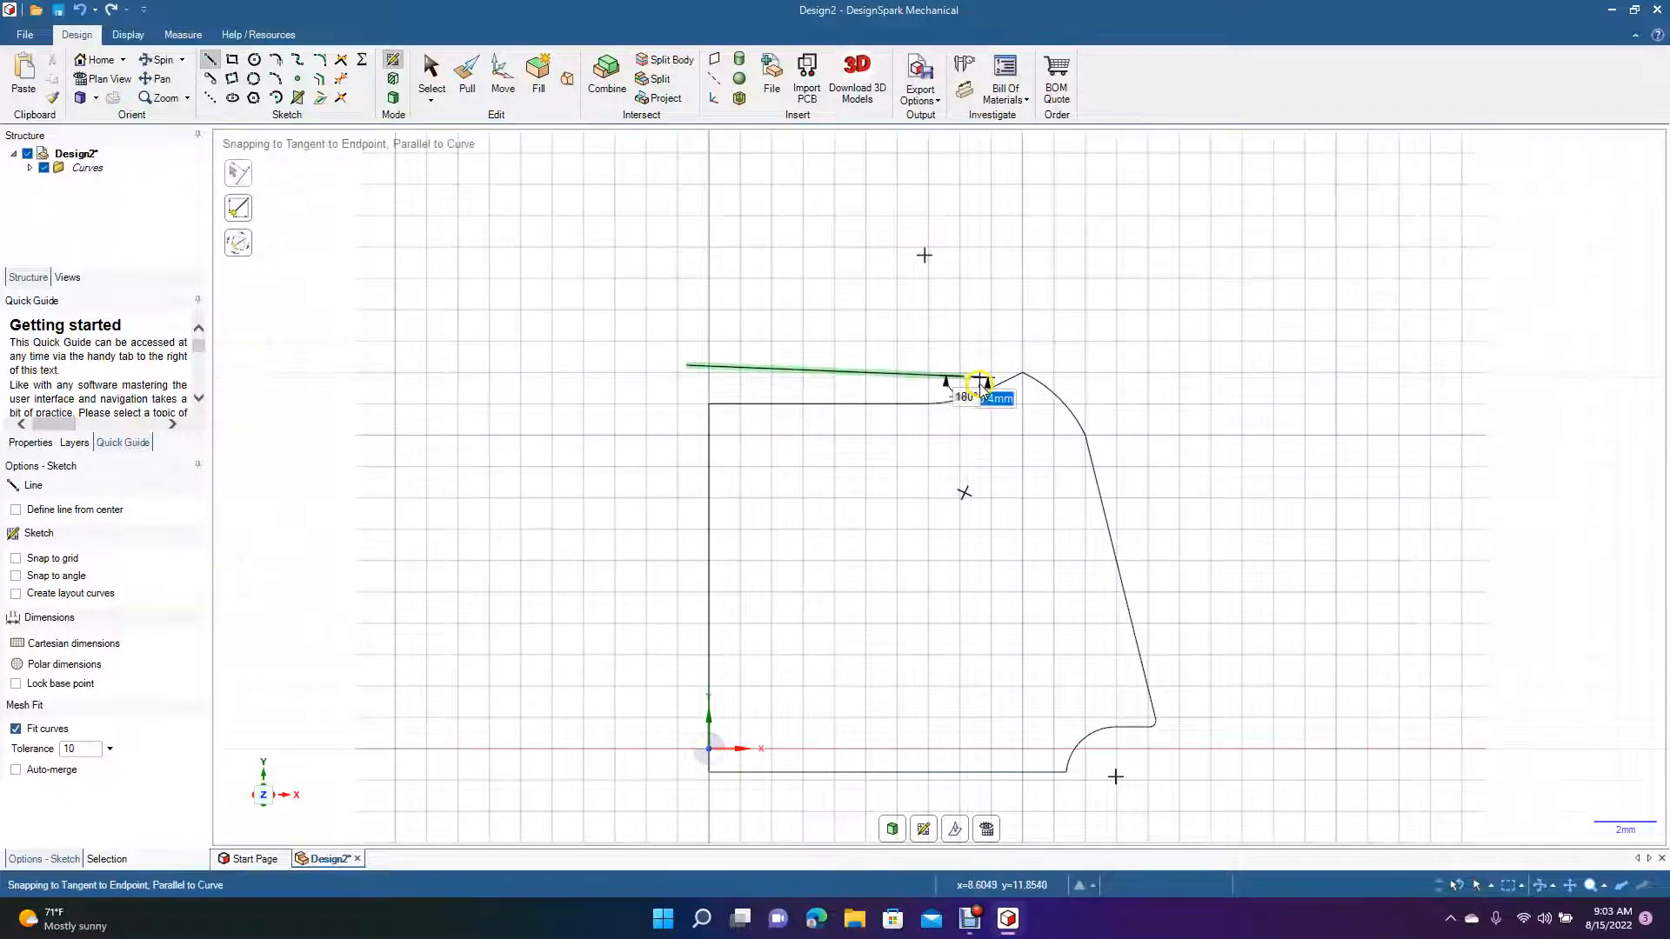
{"action": "left_click", "coordinate": [987, 392]}
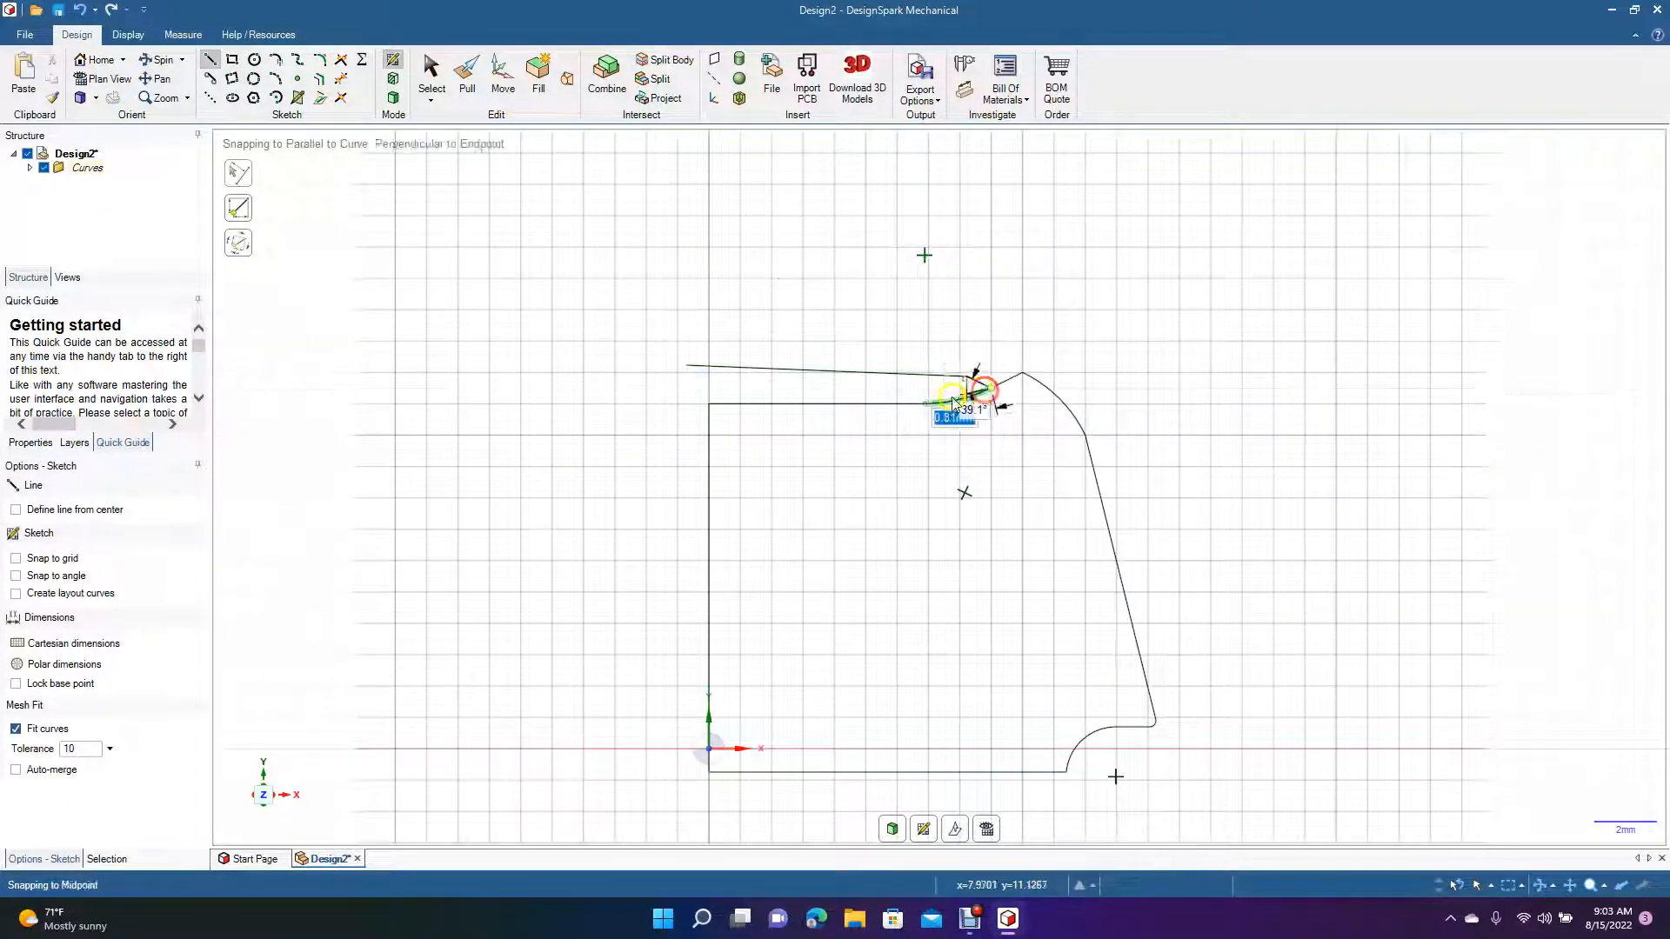
{"action": "left_click", "coordinate": [432, 80]}
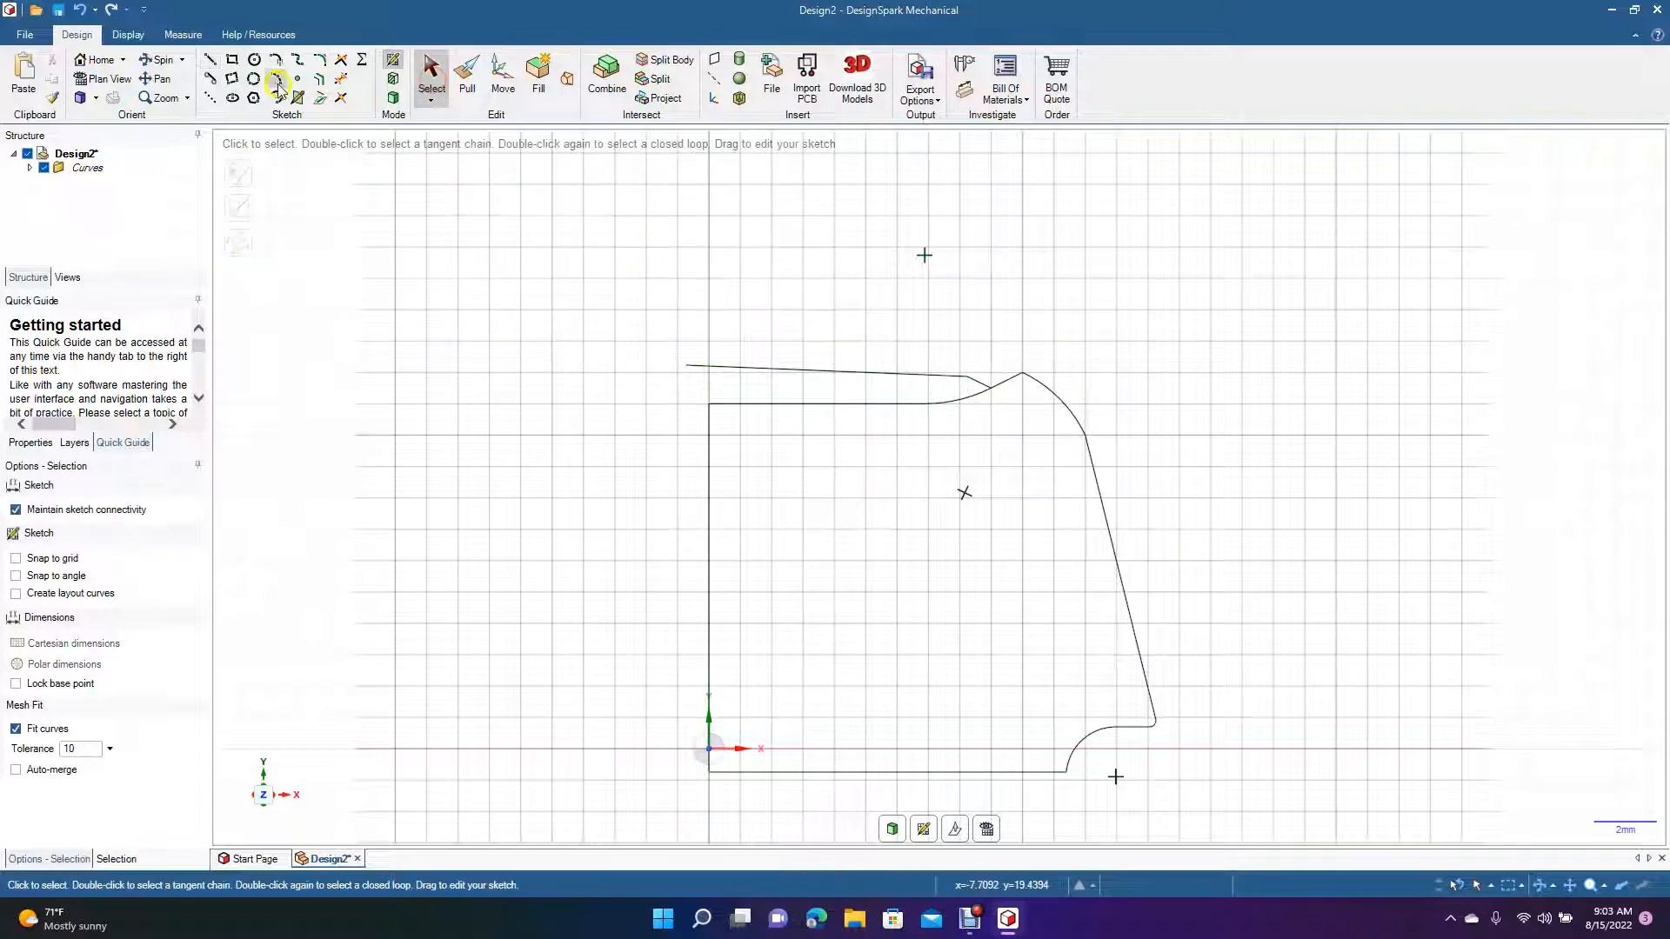
Round the corner between the gently sloping line and the short line to a diameter of about 4.08 mm
{"action": "left_click", "coordinate": [321, 61]}
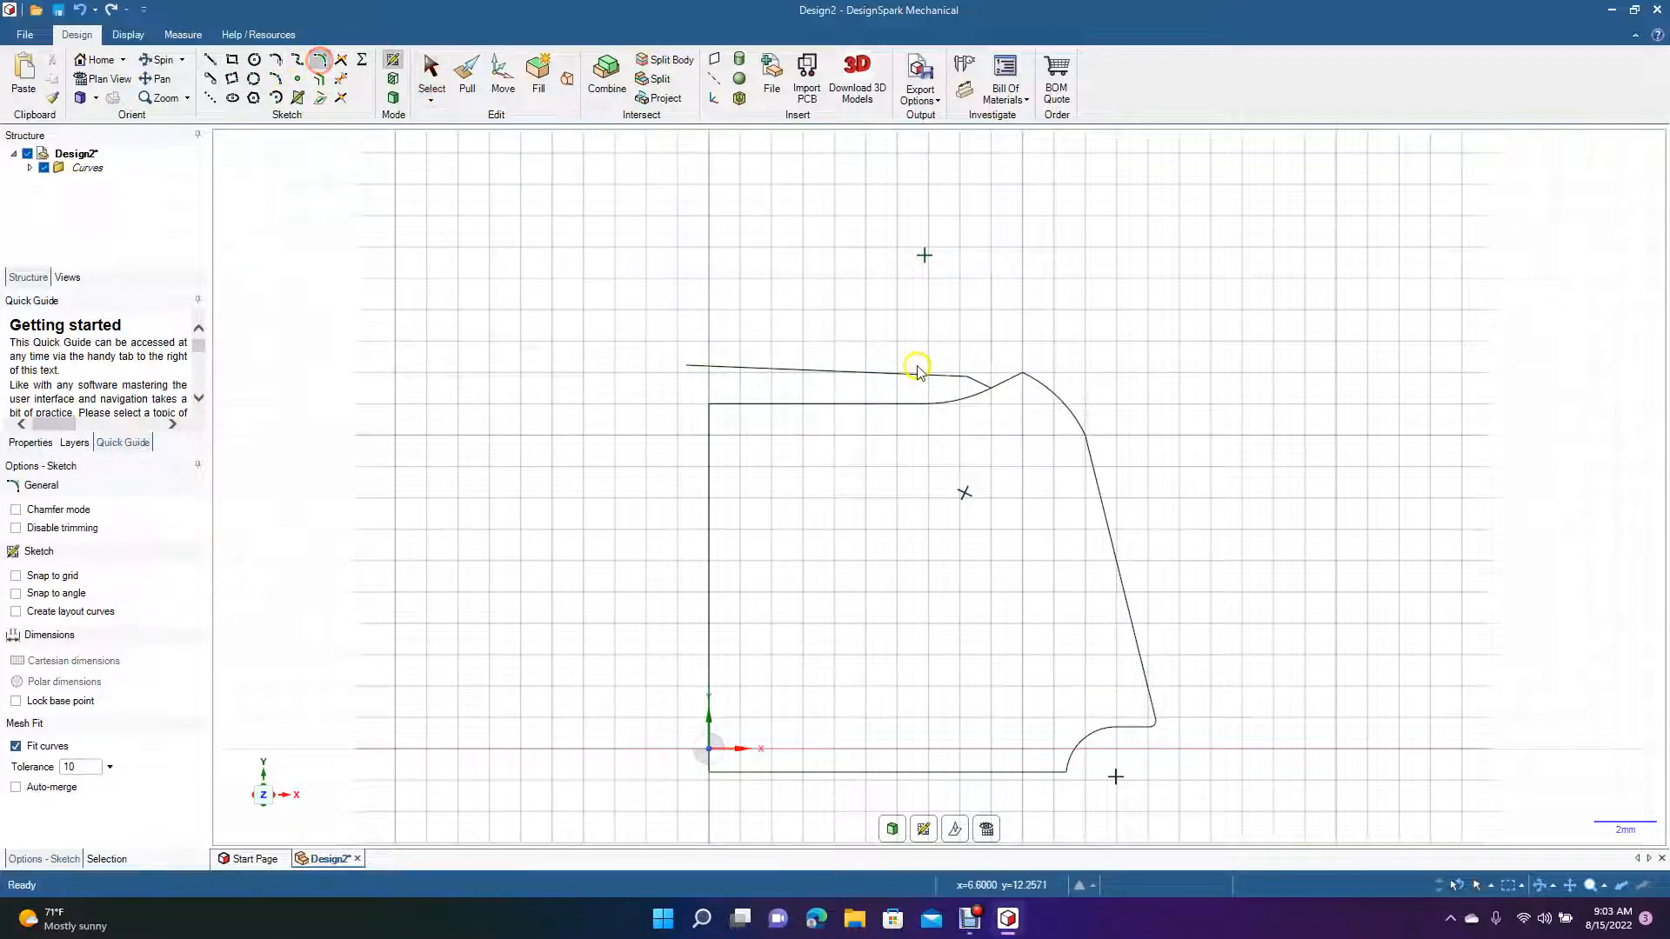
{"action": "left_click", "coordinate": [927, 377]}
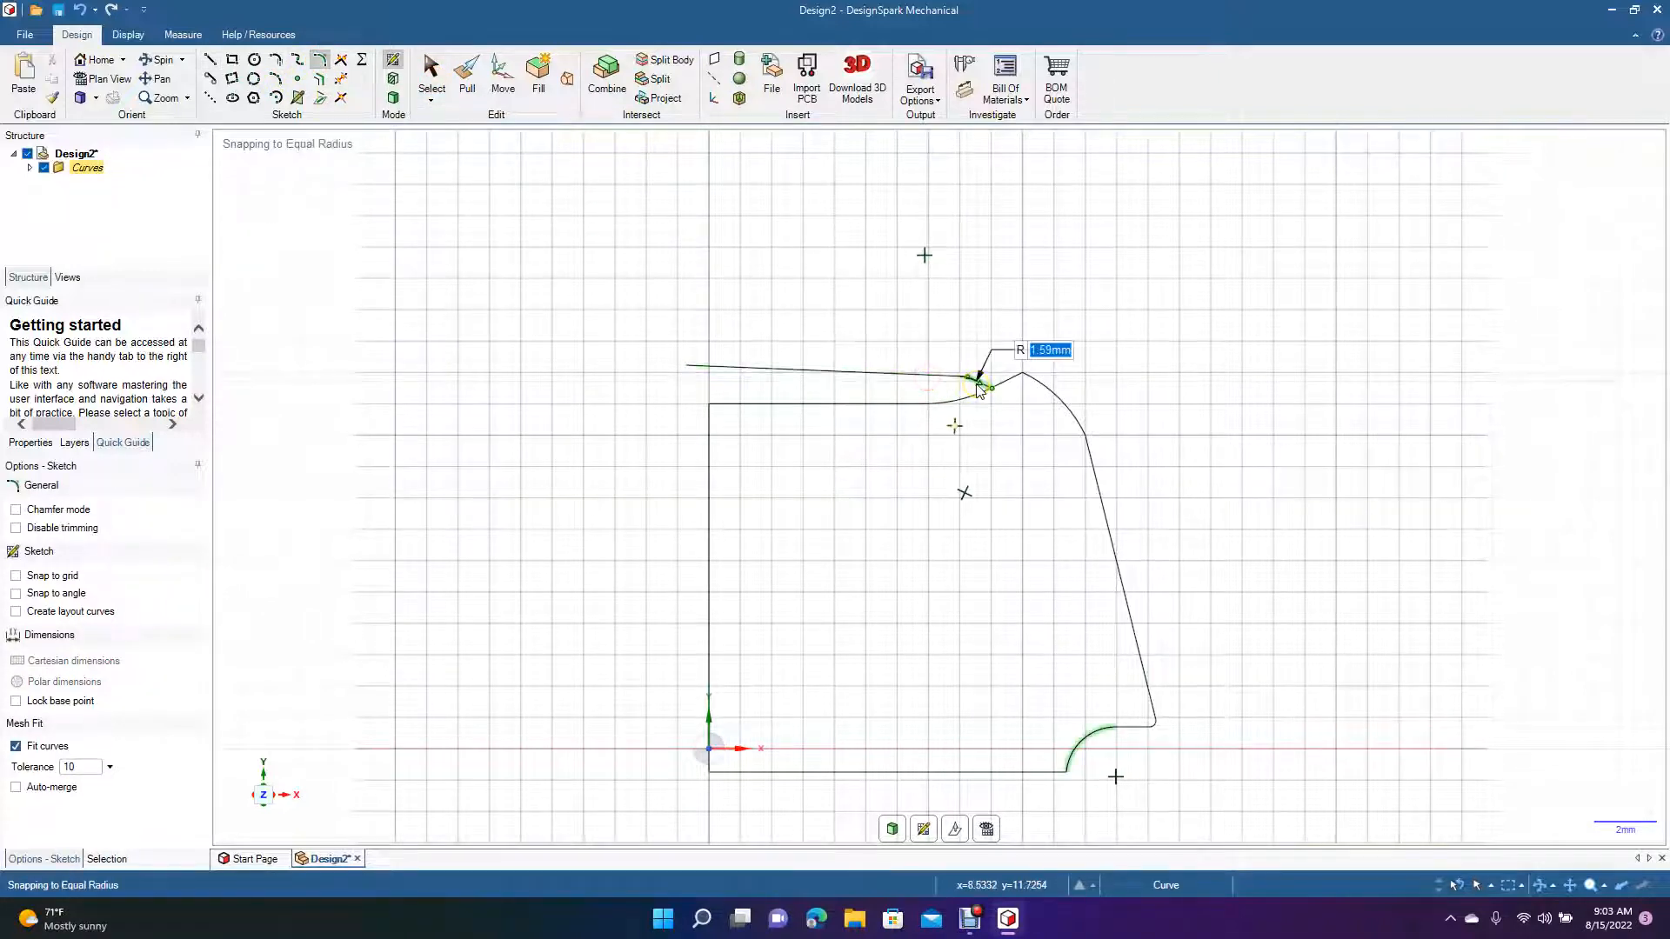
{"action": "left_click", "coordinate": [978, 387]}
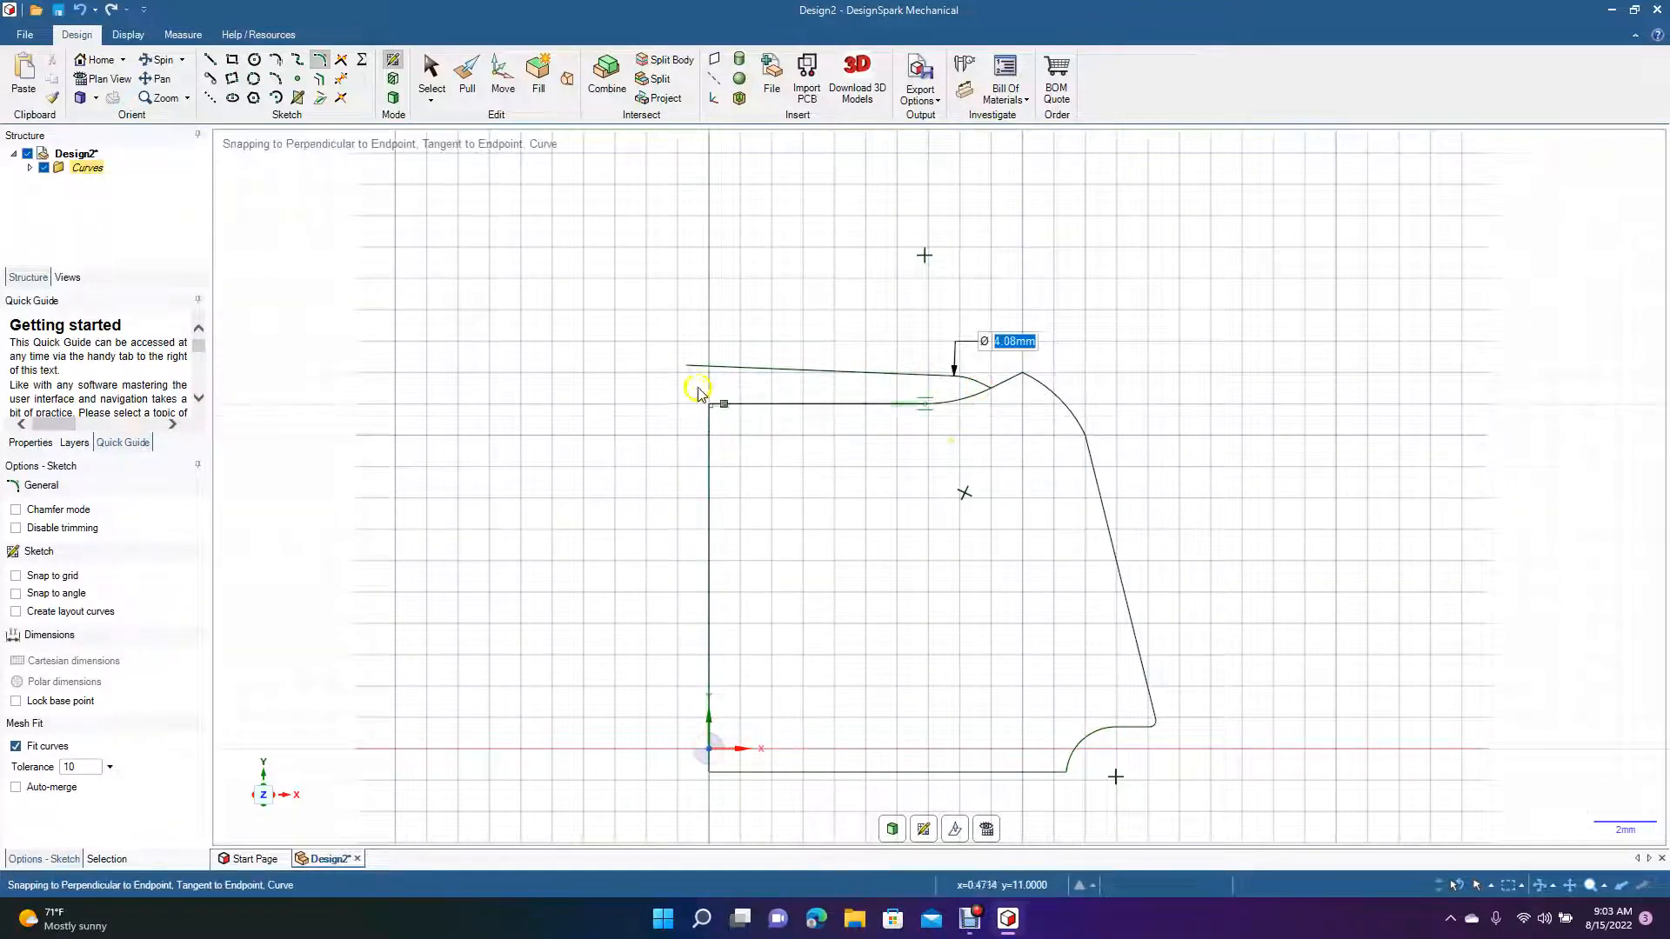
{"action": "left_click", "coordinate": [430, 74]}
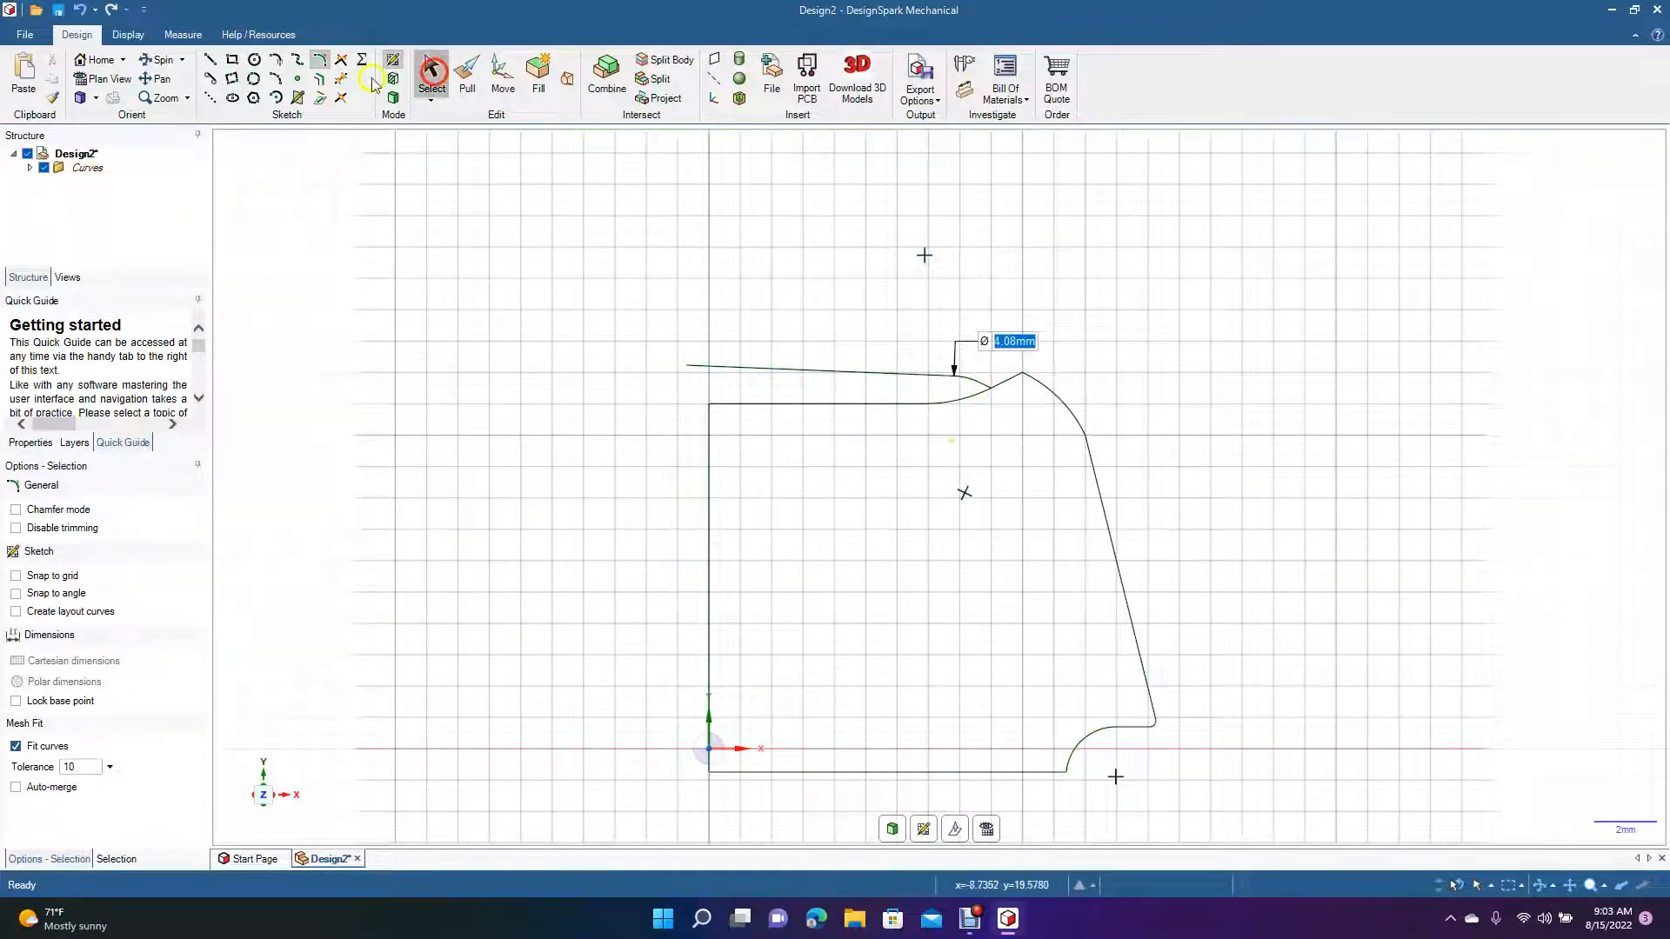
Turn on grid snapping for the Line tool
{"action": "left_click", "coordinate": [210, 58]}
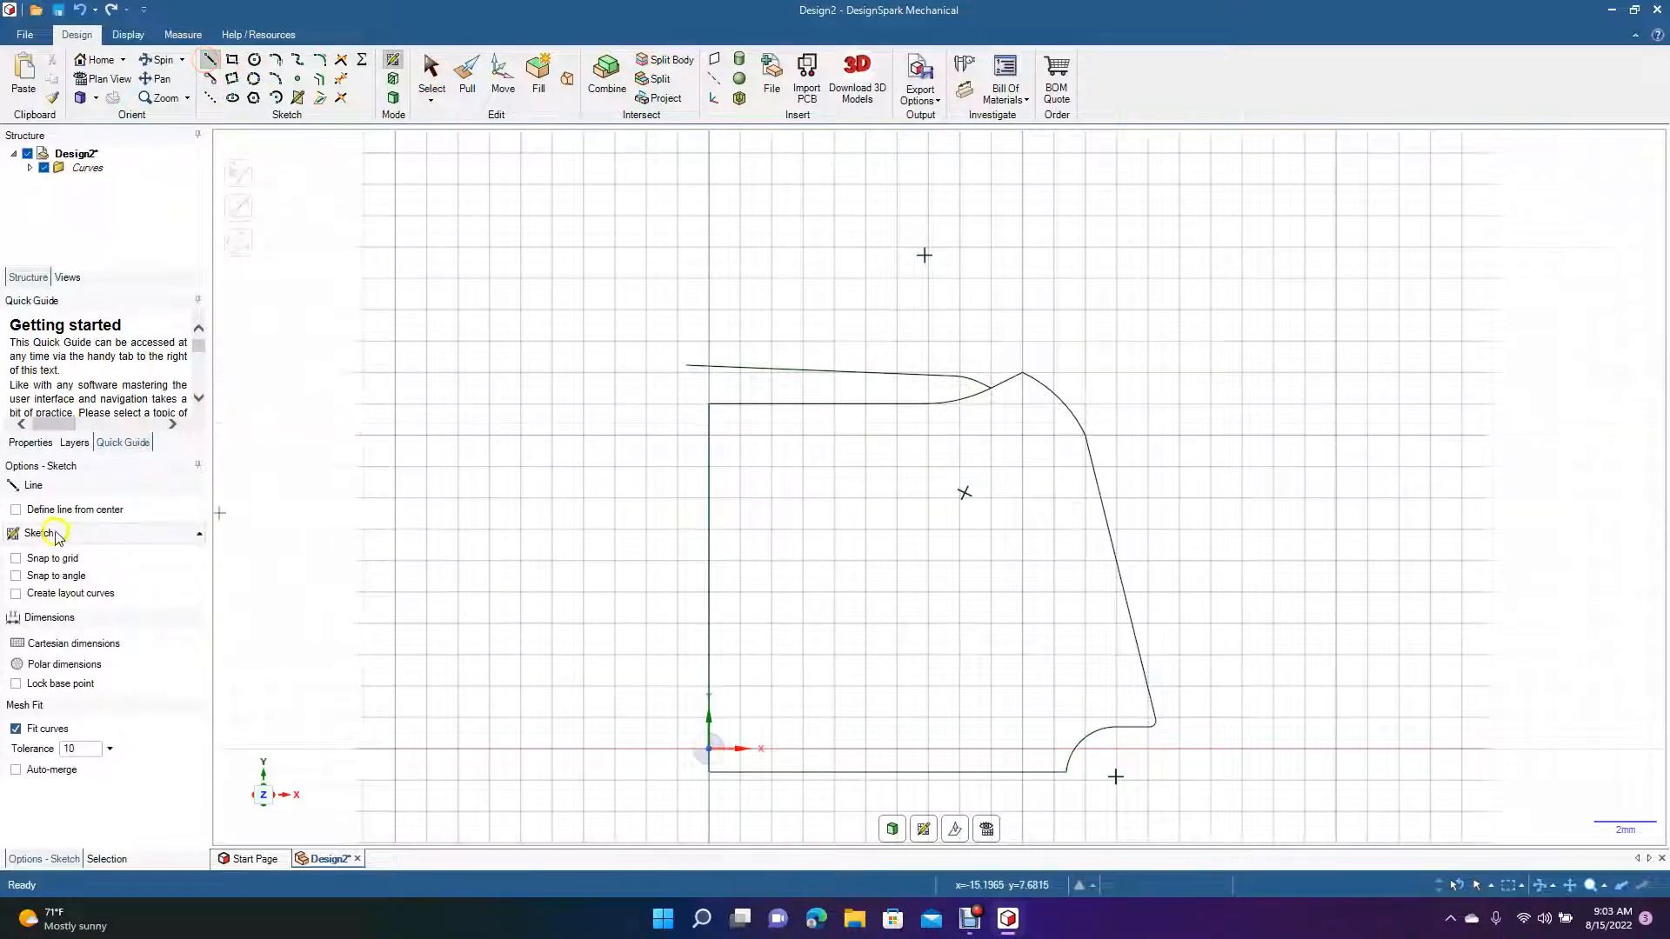
{"action": "left_click", "coordinate": [53, 557]}
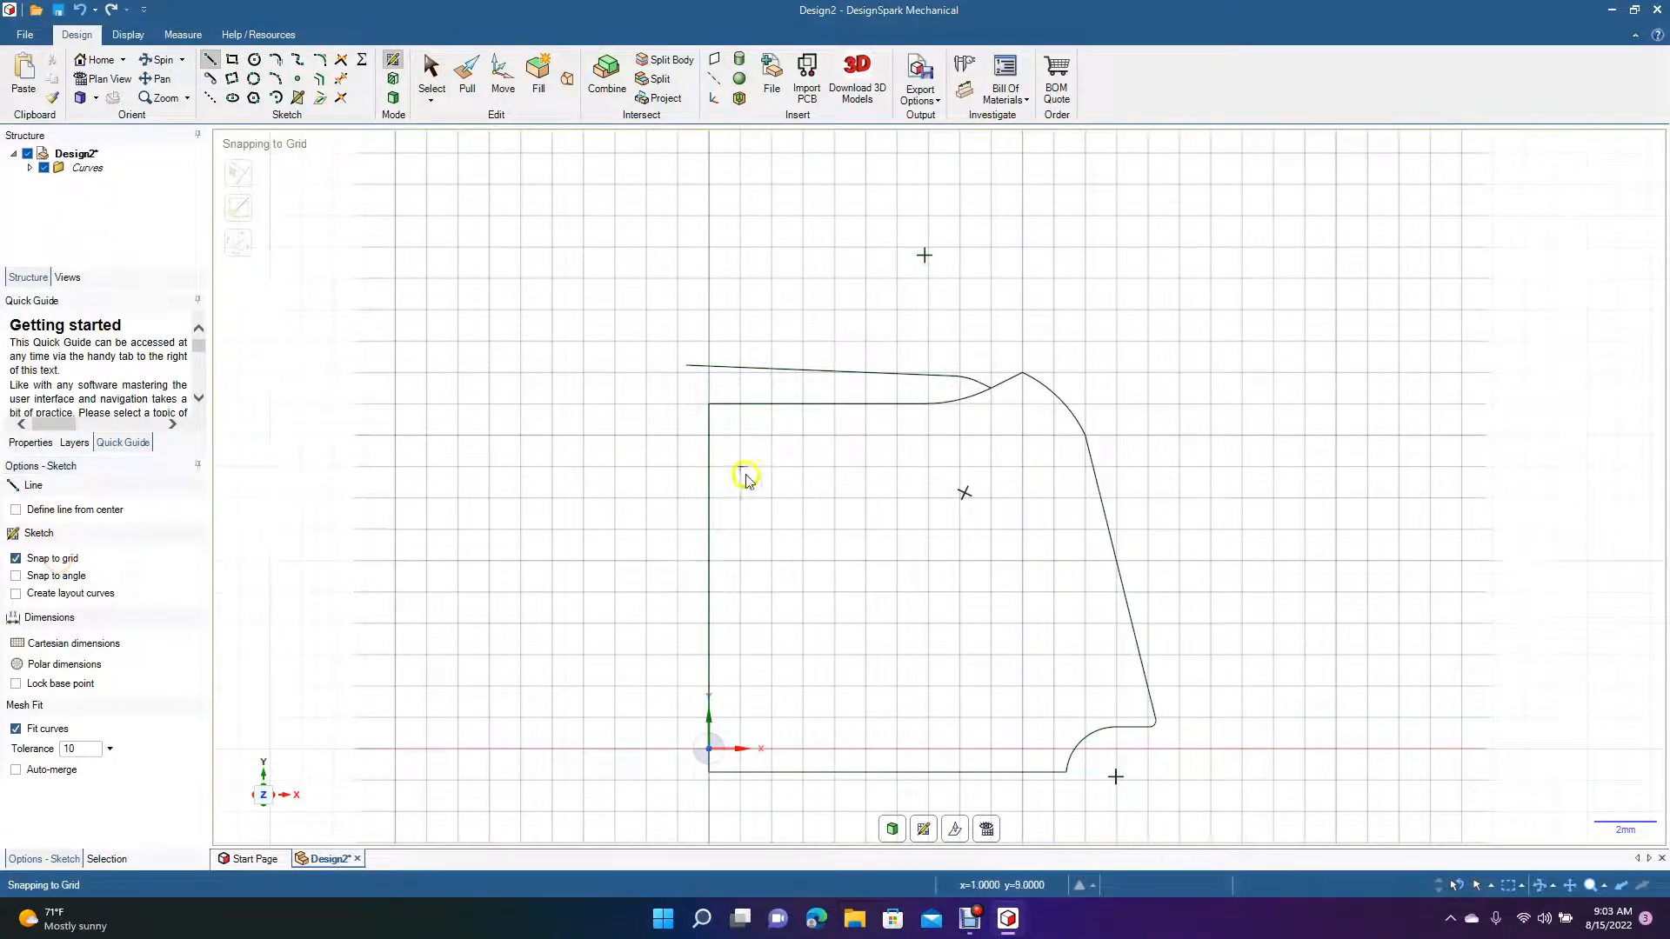
Sketch a short vertical line on the Y axis from the lower top edge to the sloping line, and trim it away
{"action": "left_click", "coordinate": [710, 404]}
{"action": "left_click", "coordinate": [710, 368]}
{"action": "left_click", "coordinate": [431, 74]}
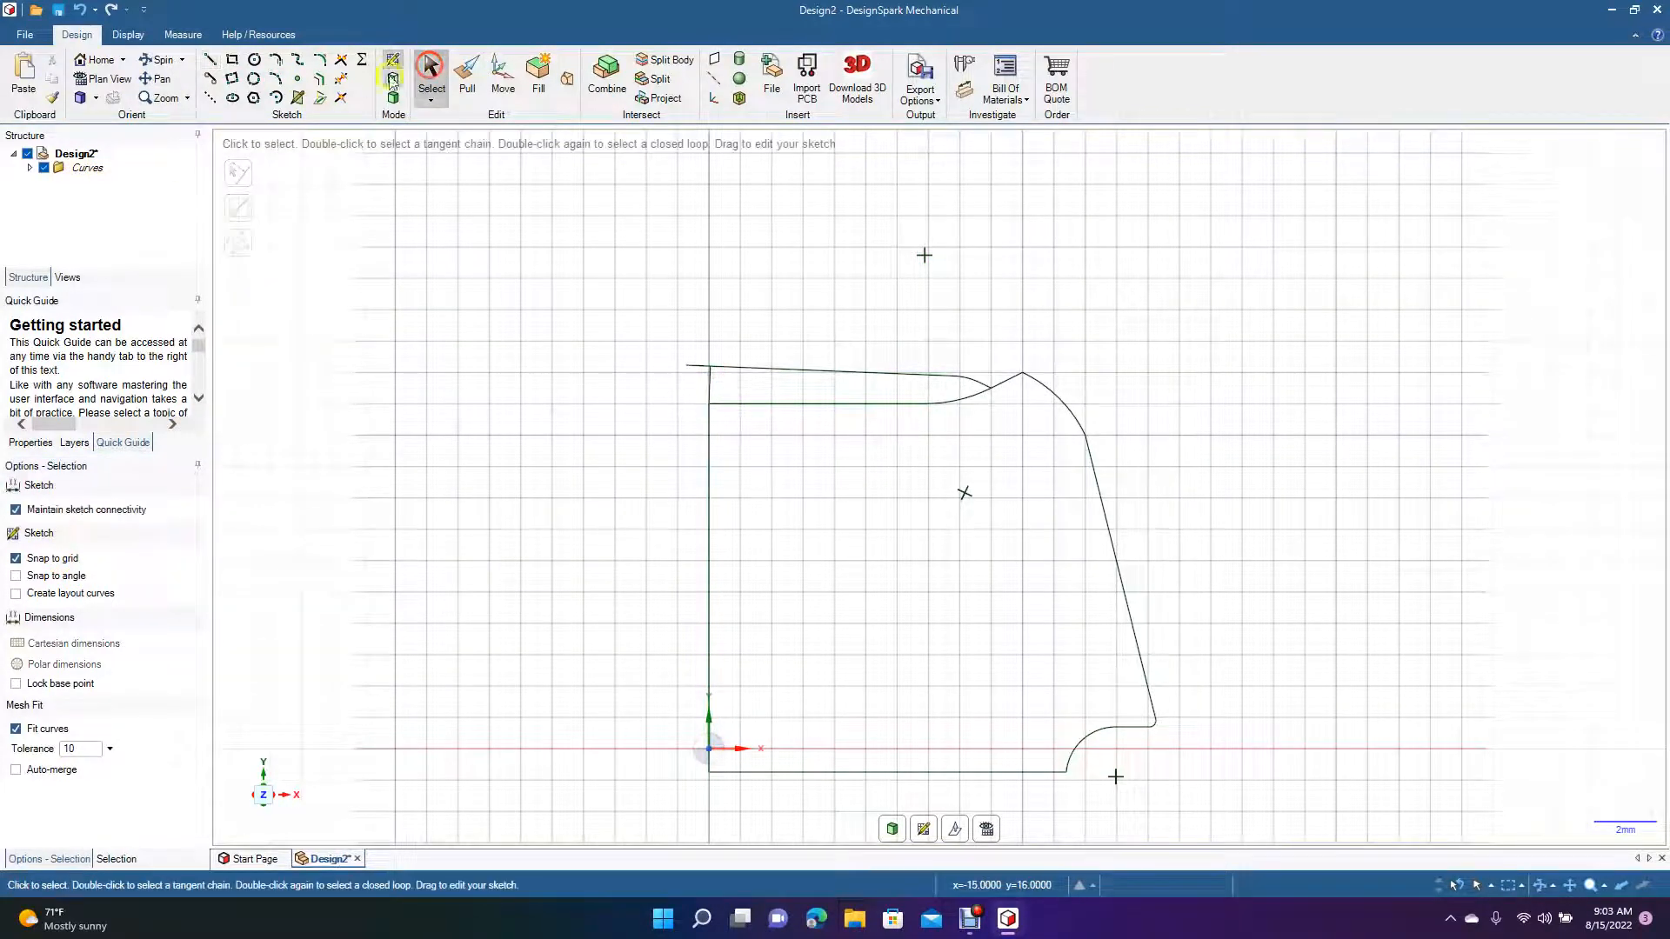
{"action": "left_click", "coordinate": [341, 80]}
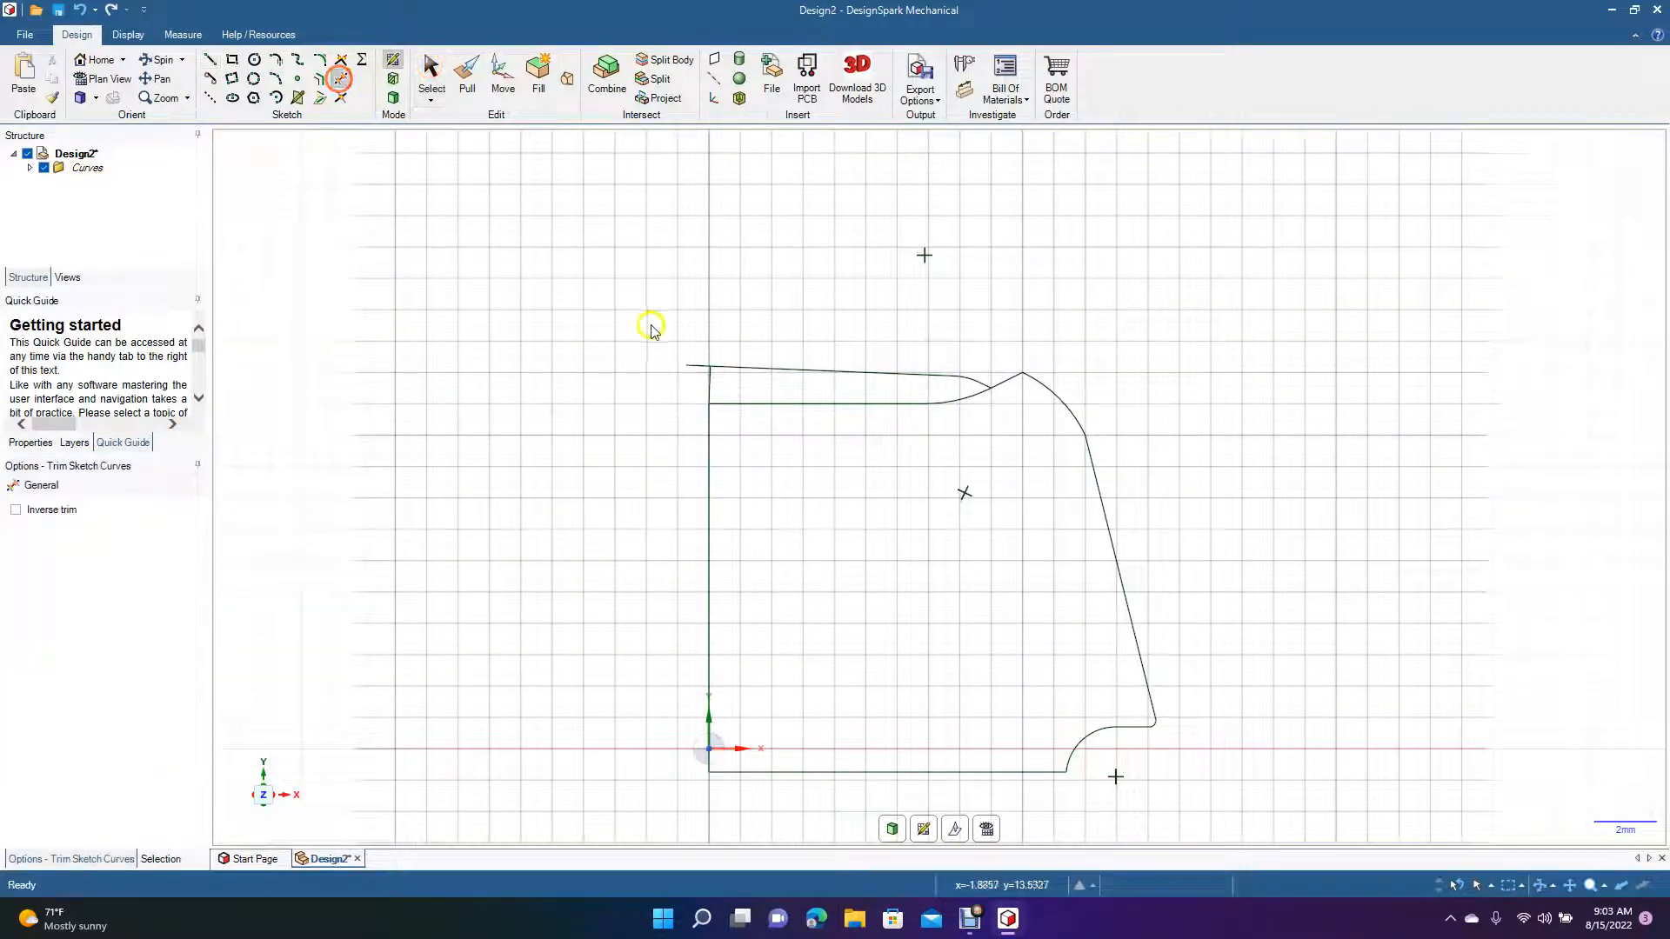
{"action": "left_click", "coordinate": [709, 380]}
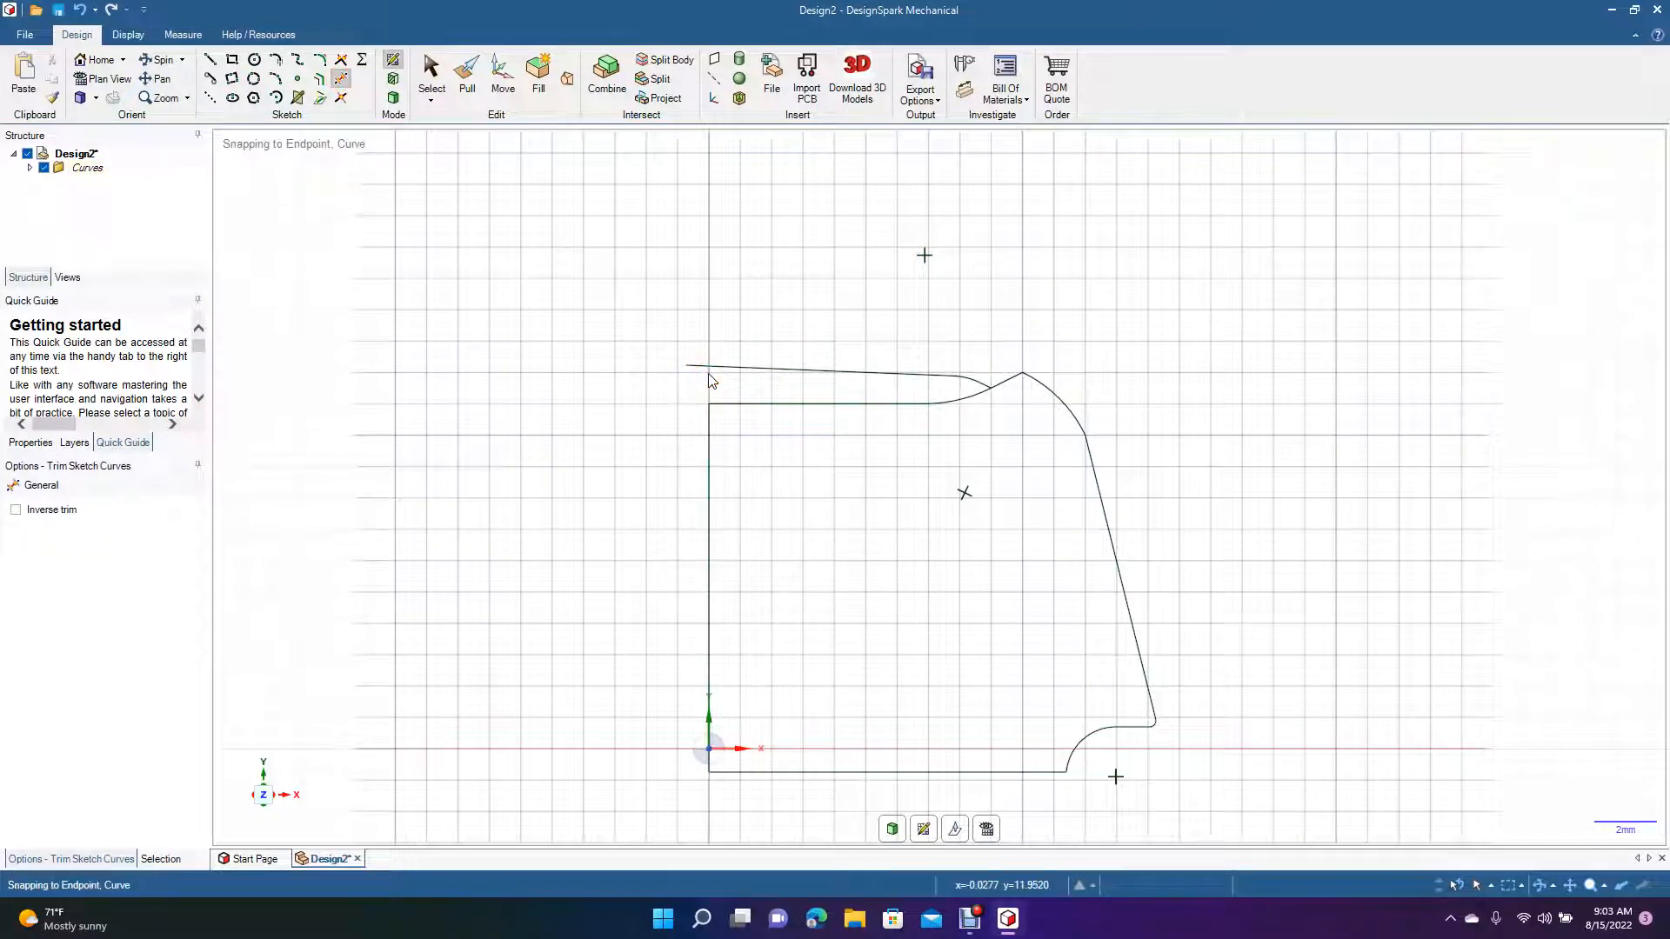
Replace the vertical line on the Y axis with a longer one from the base line's end up past the sloping top line
{"action": "left_click", "coordinate": [211, 63]}
{"action": "left_click", "coordinate": [418, 90]}
{"action": "left_click", "coordinate": [708, 532]}
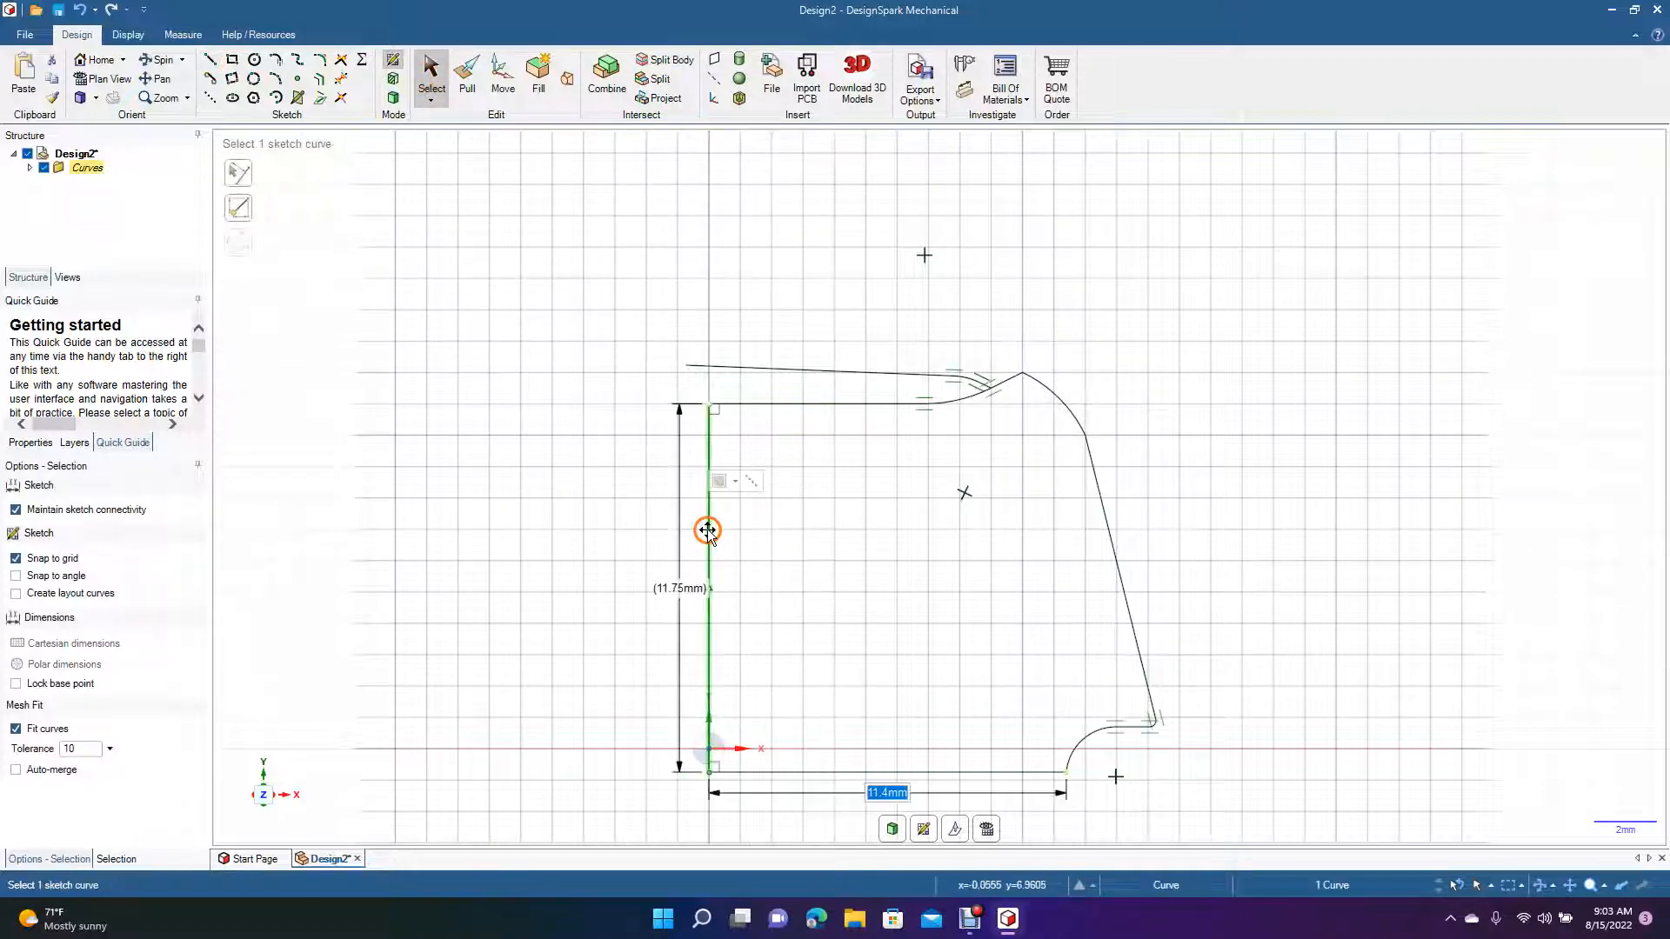
{"action": "key", "text": "Delete"}
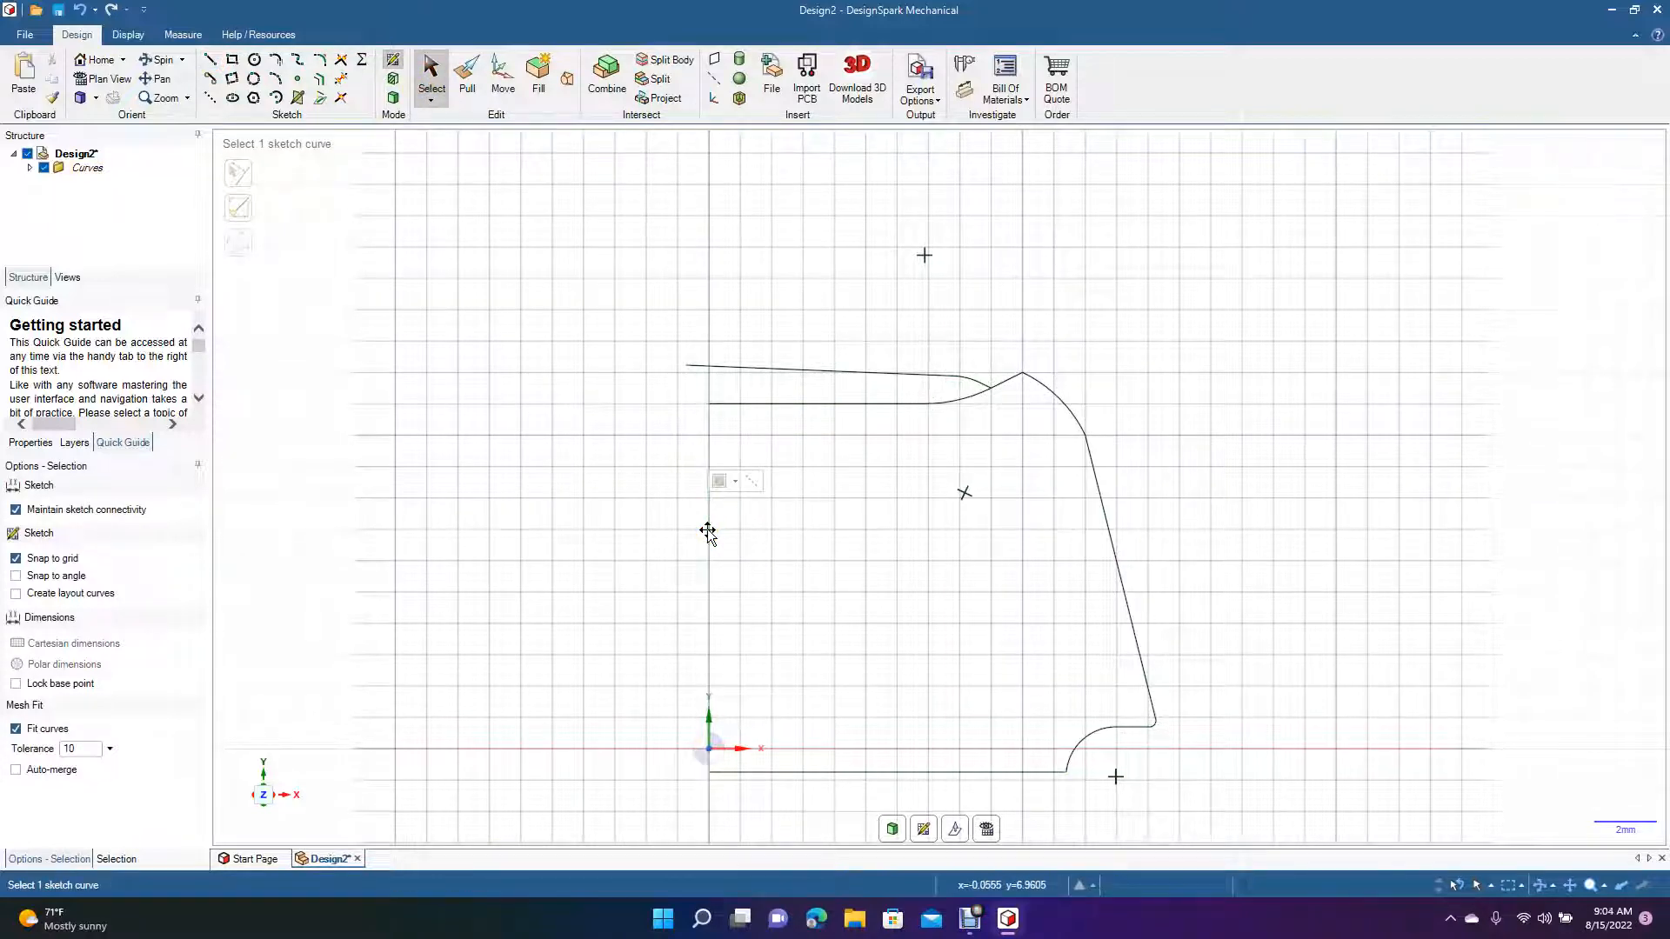
{"action": "left_click", "coordinate": [210, 62]}
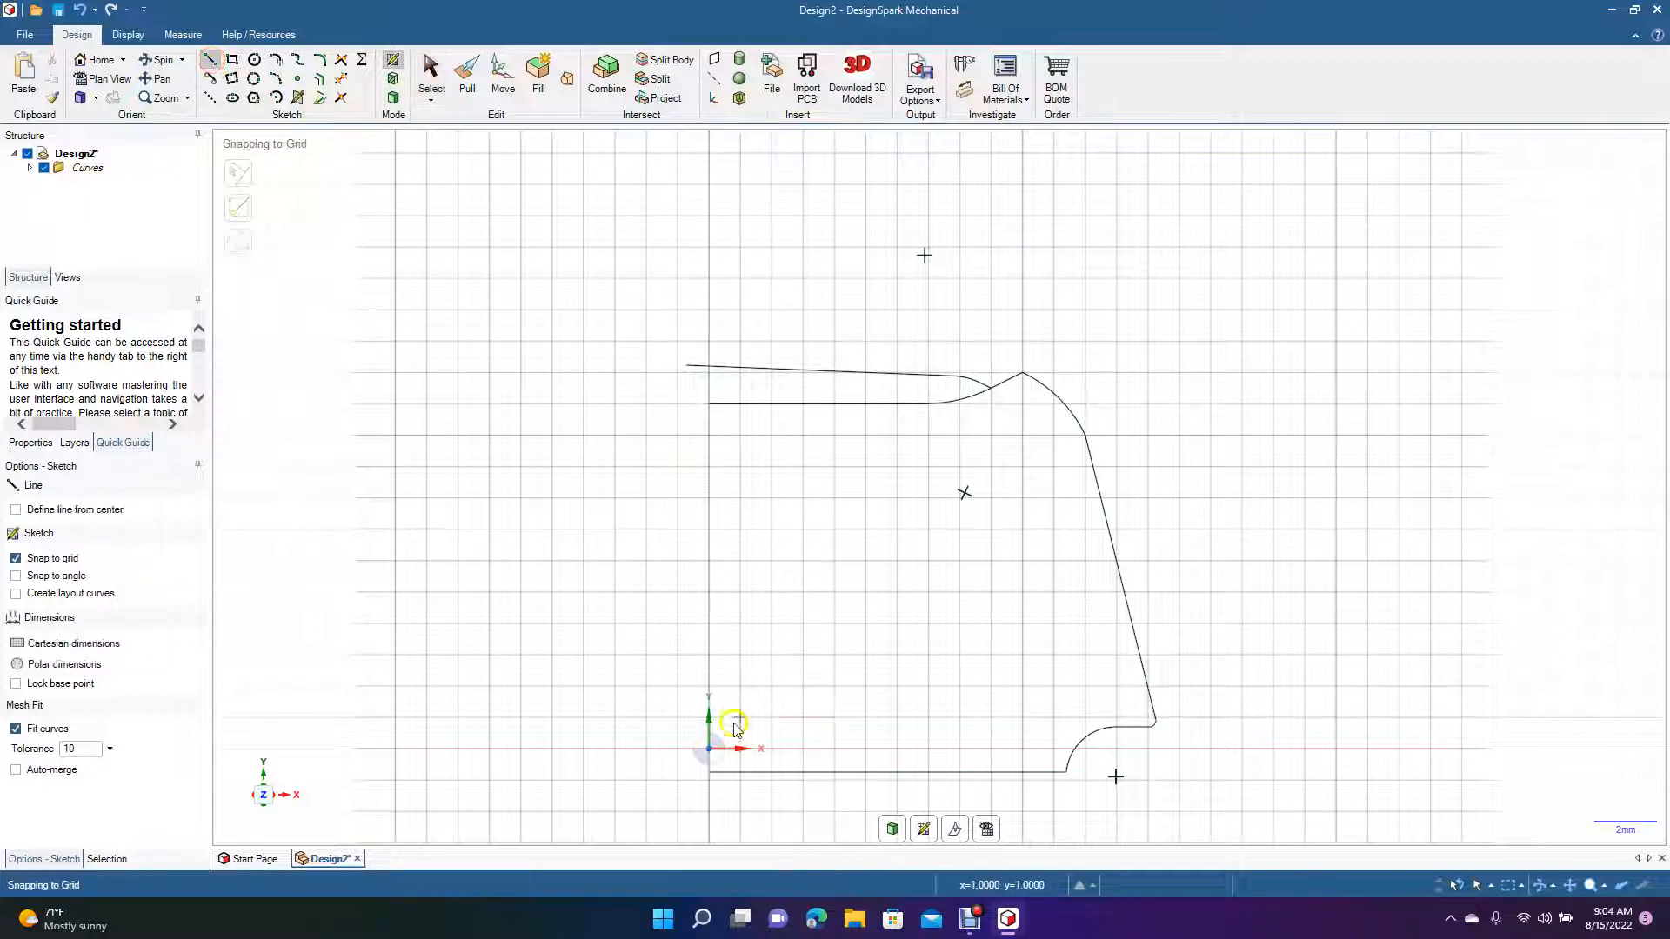
{"action": "left_click", "coordinate": [710, 772]}
{"action": "left_click", "coordinate": [710, 300]}
{"action": "left_click", "coordinate": [432, 71]}
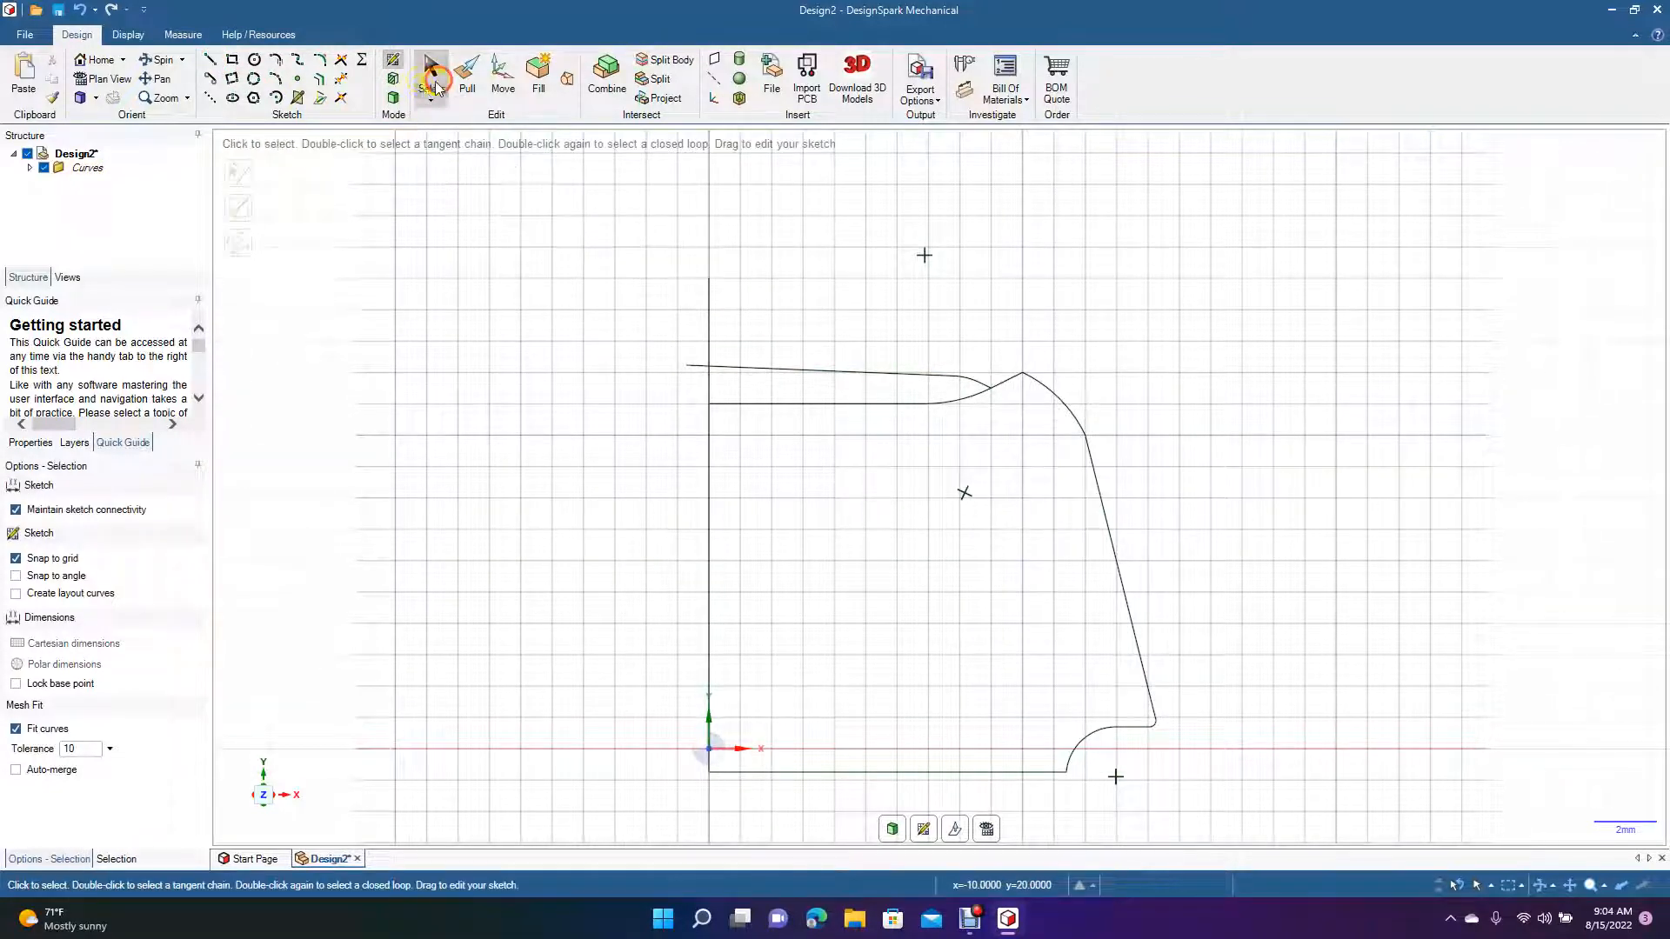
Trim the overhanging ends of the vertical line and the sloping top line beyond their intersection
{"action": "left_click", "coordinate": [344, 79]}
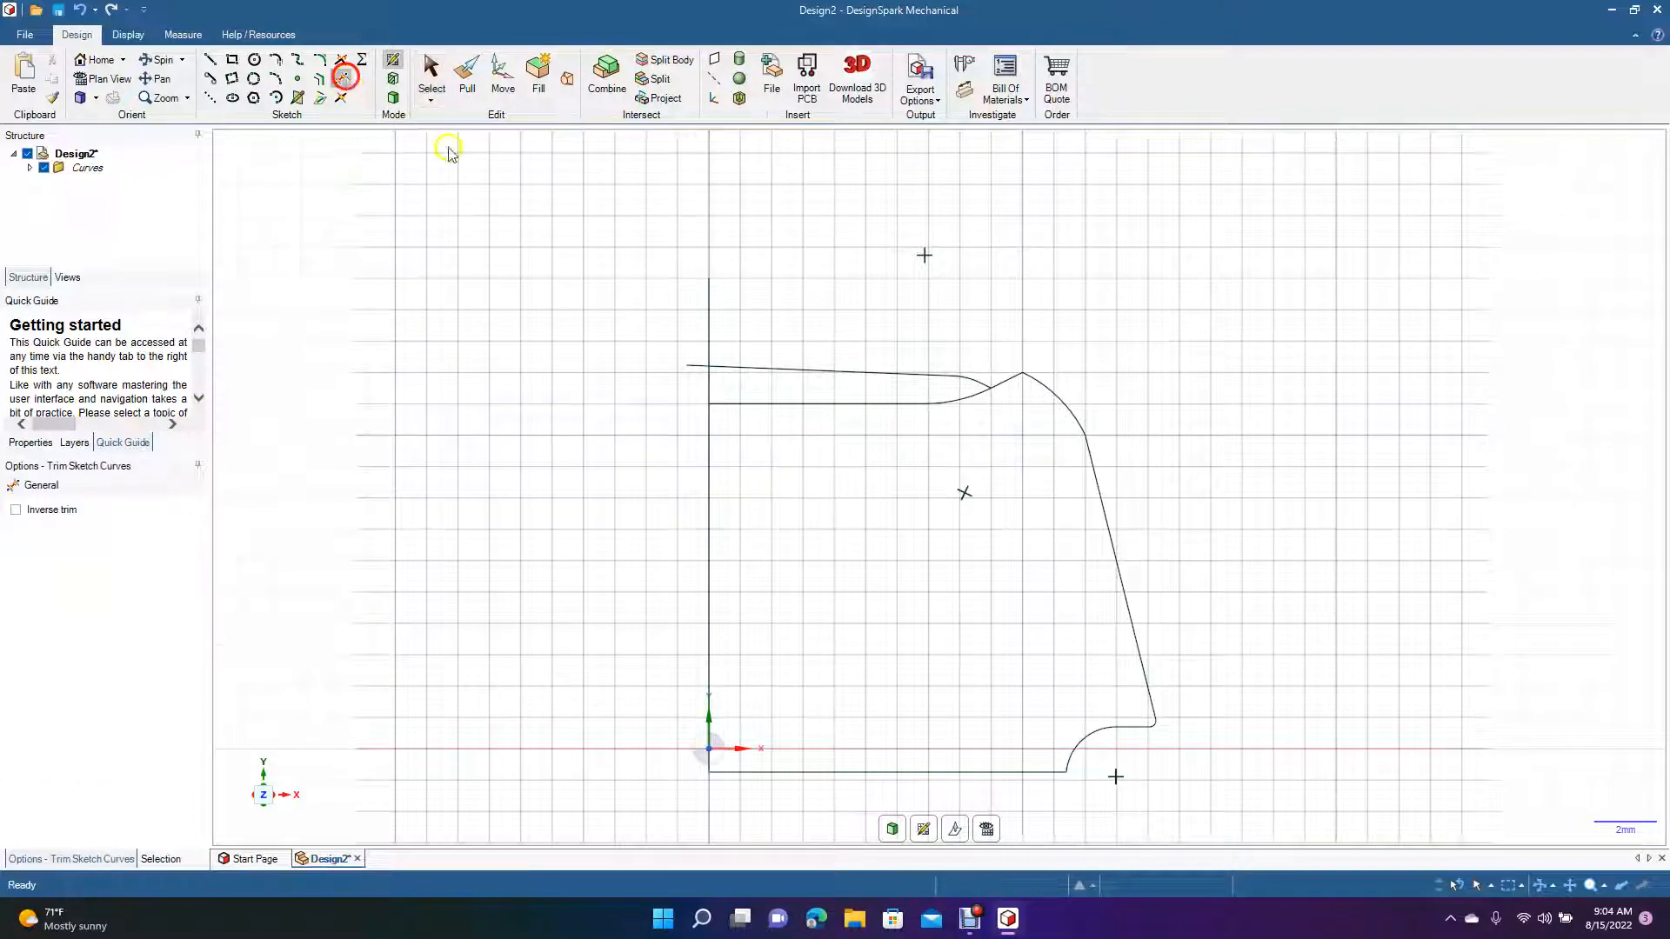
{"action": "left_click", "coordinate": [712, 339]}
{"action": "left_click", "coordinate": [692, 364]}
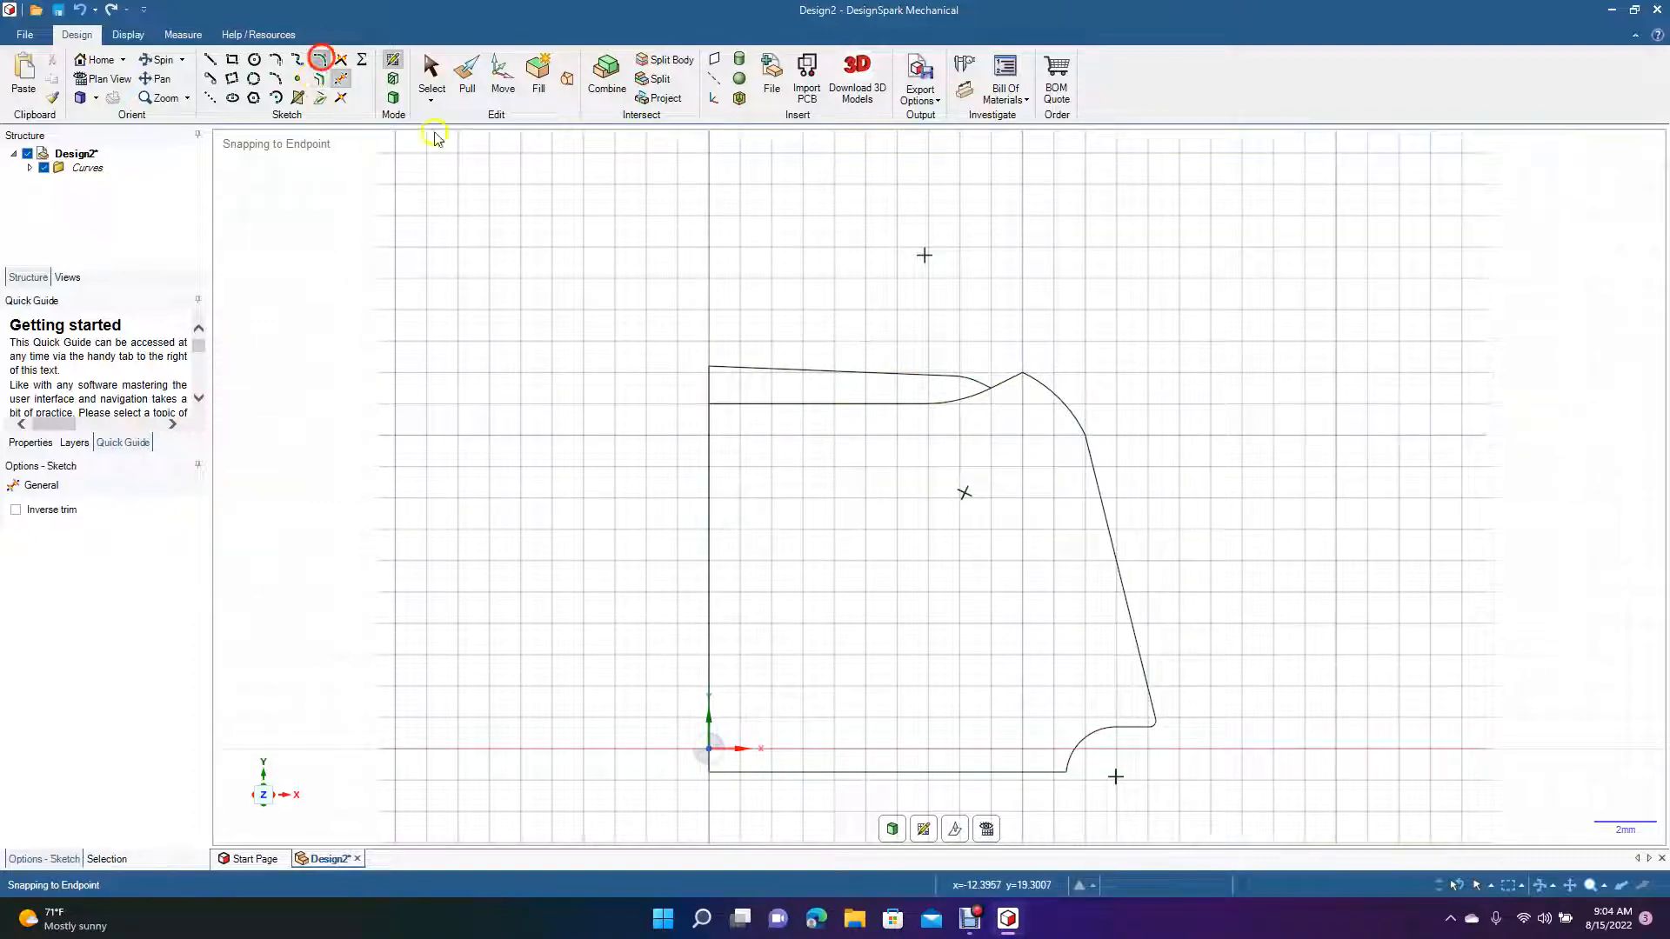
Turn off grid snapping and round the profile's peak between the short rising line and the upper arc to a diameter of about 1.58 mm
{"action": "left_click", "coordinate": [321, 59]}
{"action": "left_click", "coordinate": [1002, 385]}
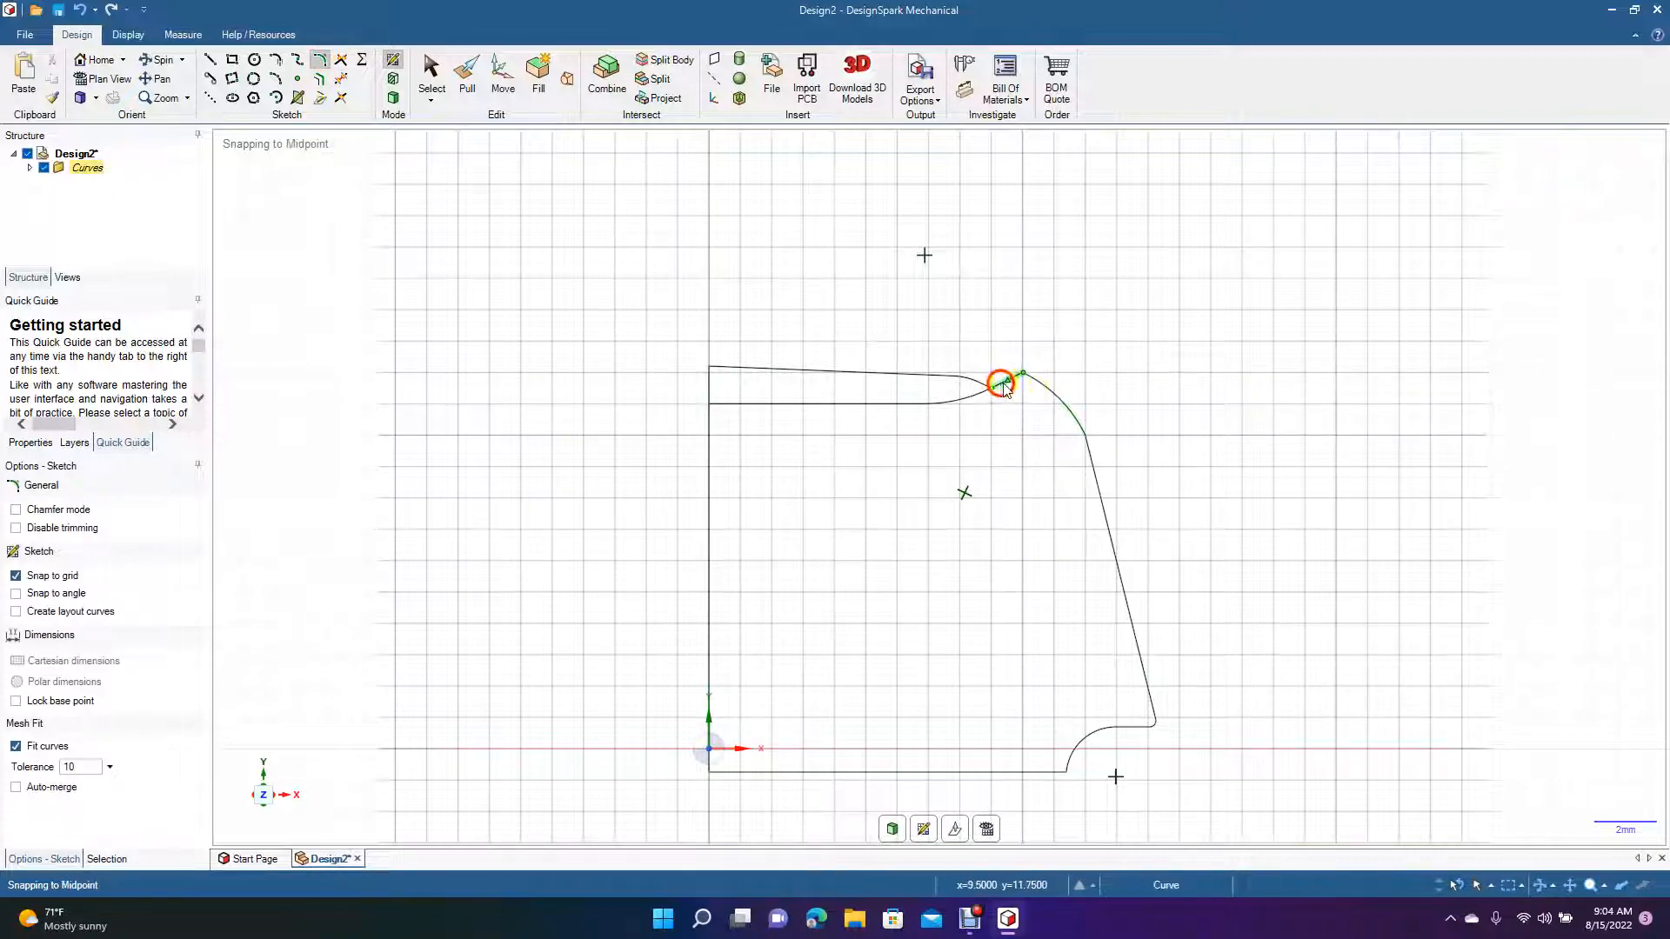
{"action": "left_click", "coordinate": [1037, 387]}
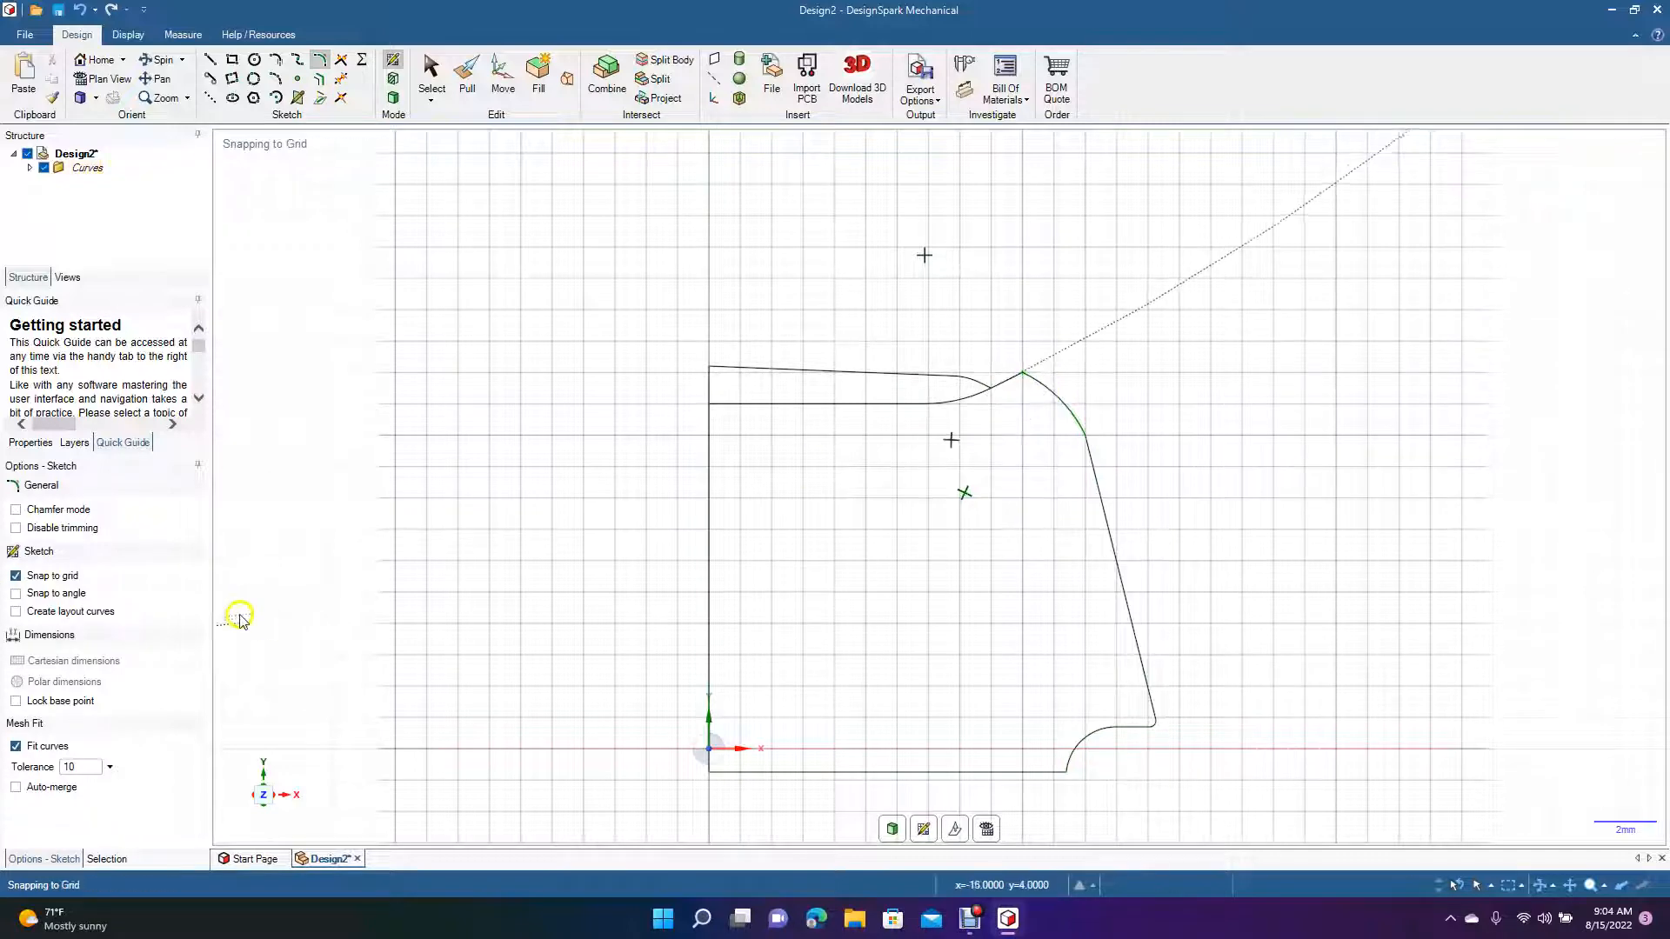
{"action": "left_click", "coordinate": [48, 575]}
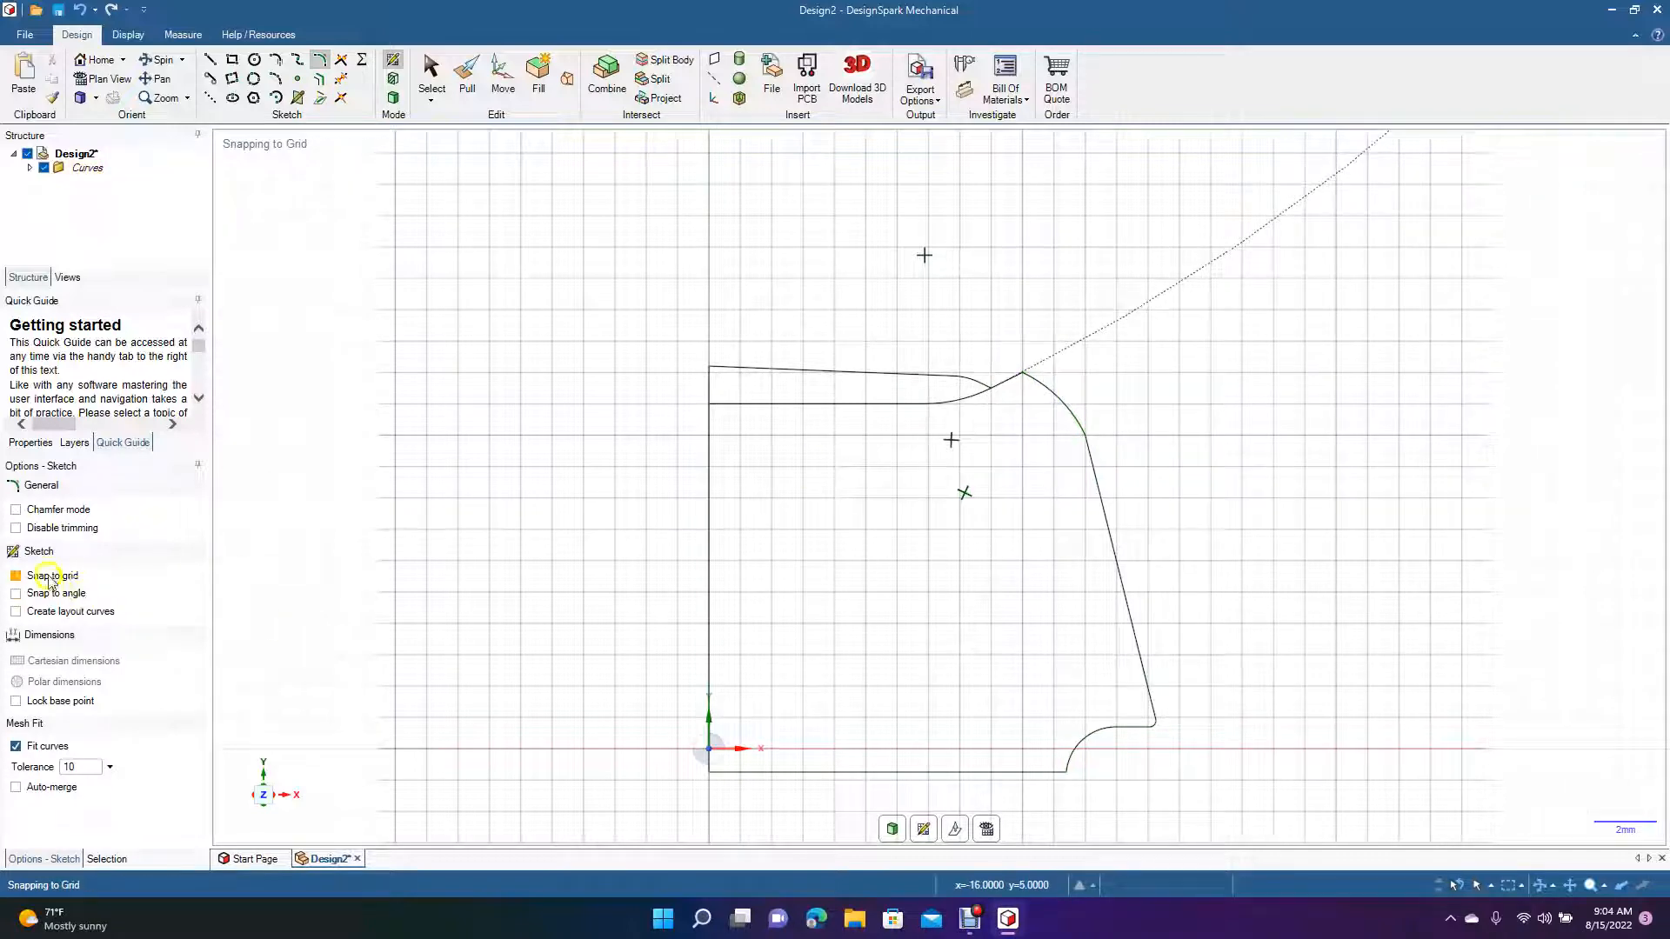
{"action": "left_click", "coordinate": [1035, 383]}
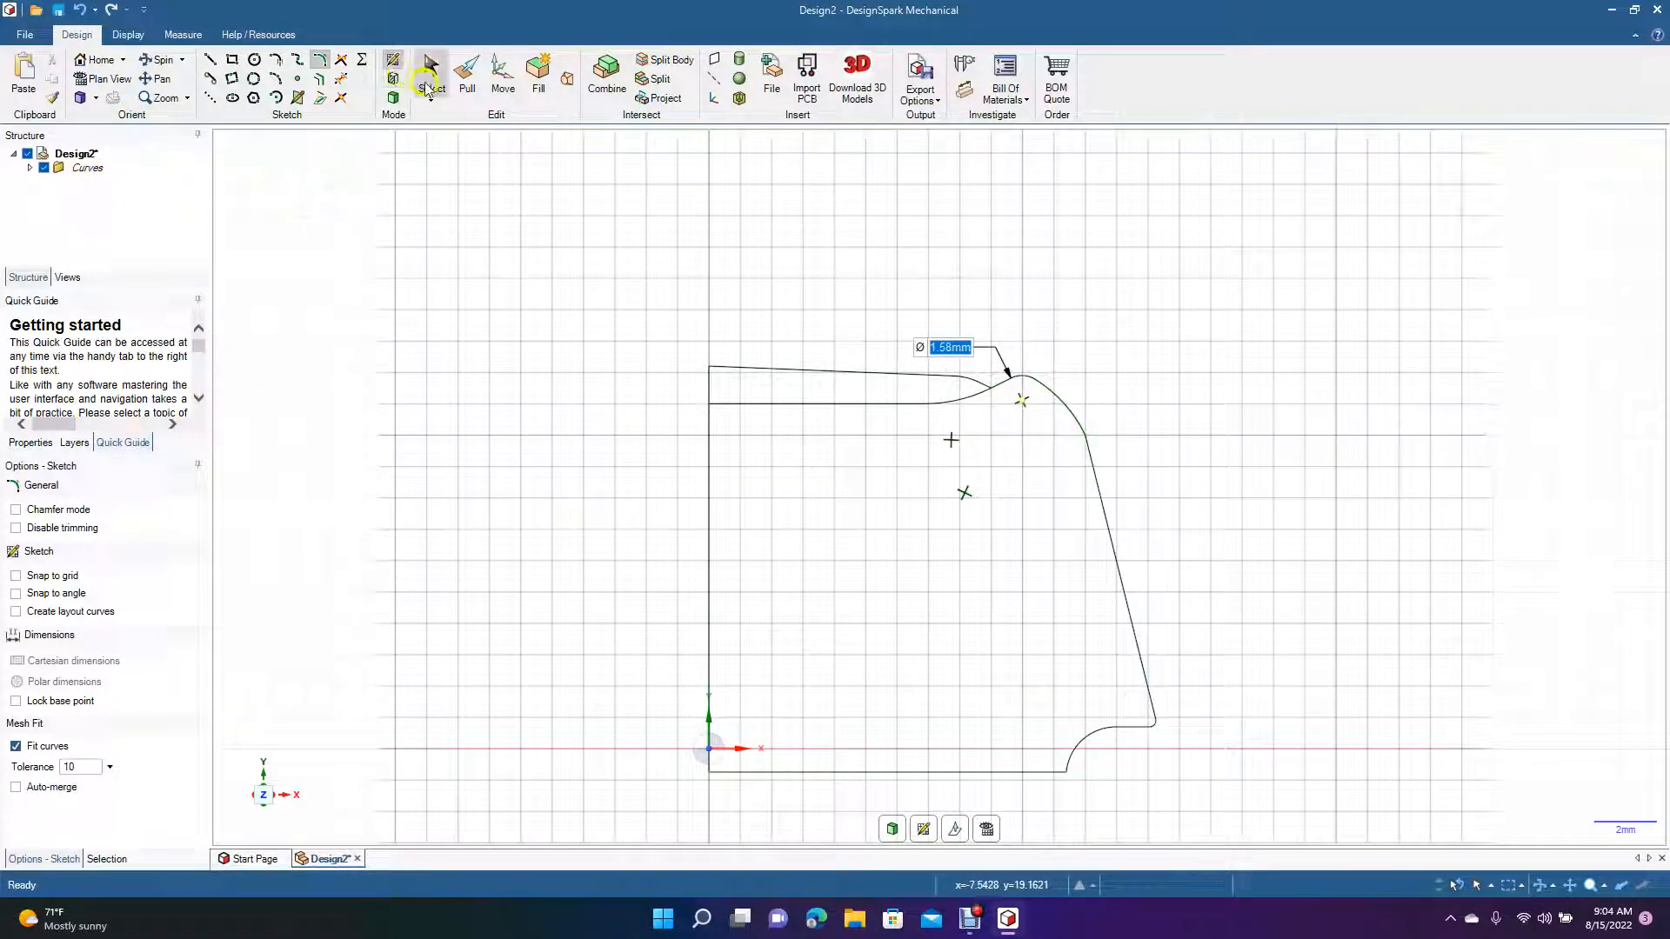
{"action": "left_click", "coordinate": [432, 76]}
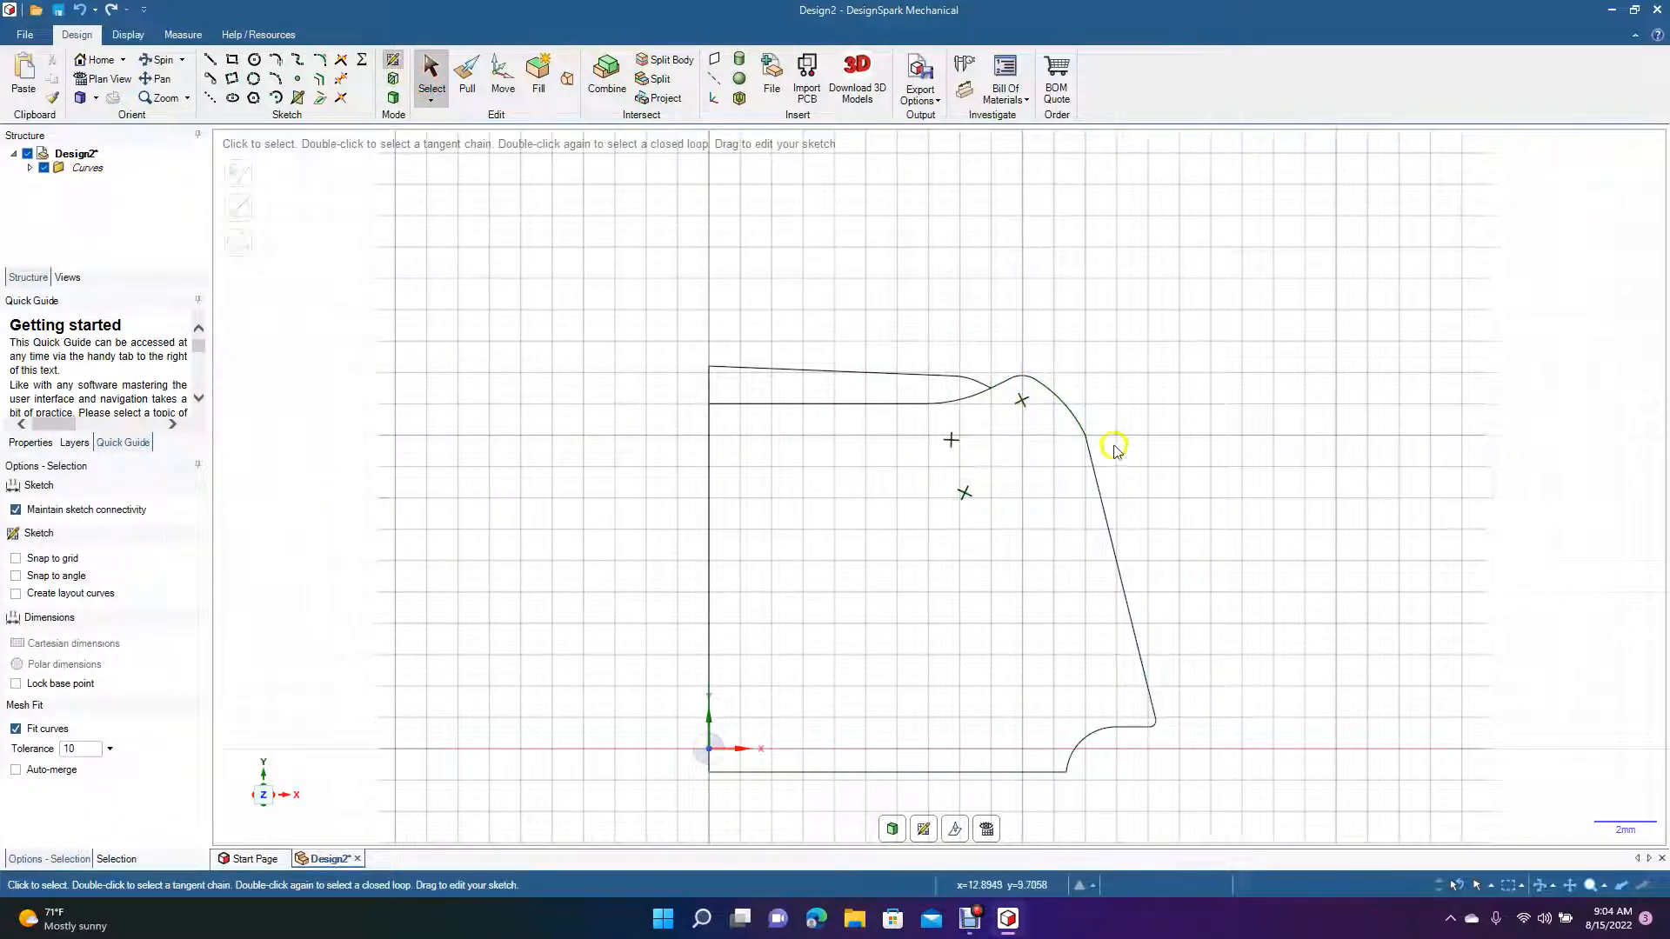
{"action": "left_click", "coordinate": [320, 66]}
{"action": "left_click", "coordinate": [1077, 420]}
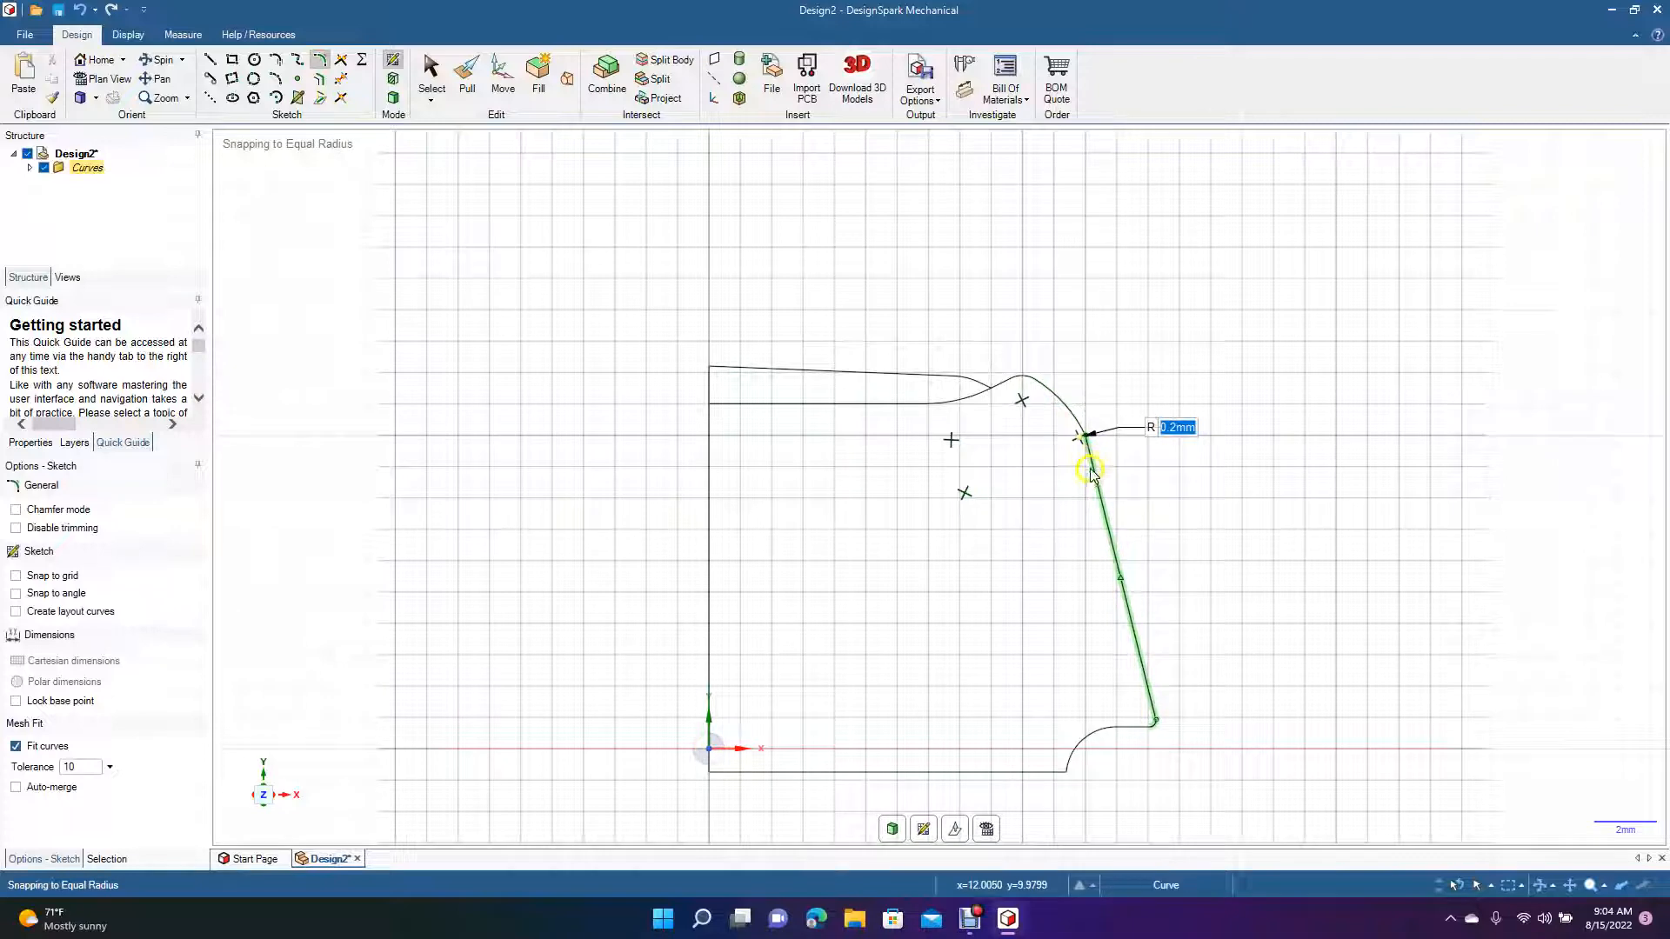
{"action": "right_click", "coordinate": [1093, 467]}
{"action": "left_click", "coordinate": [1070, 417]}
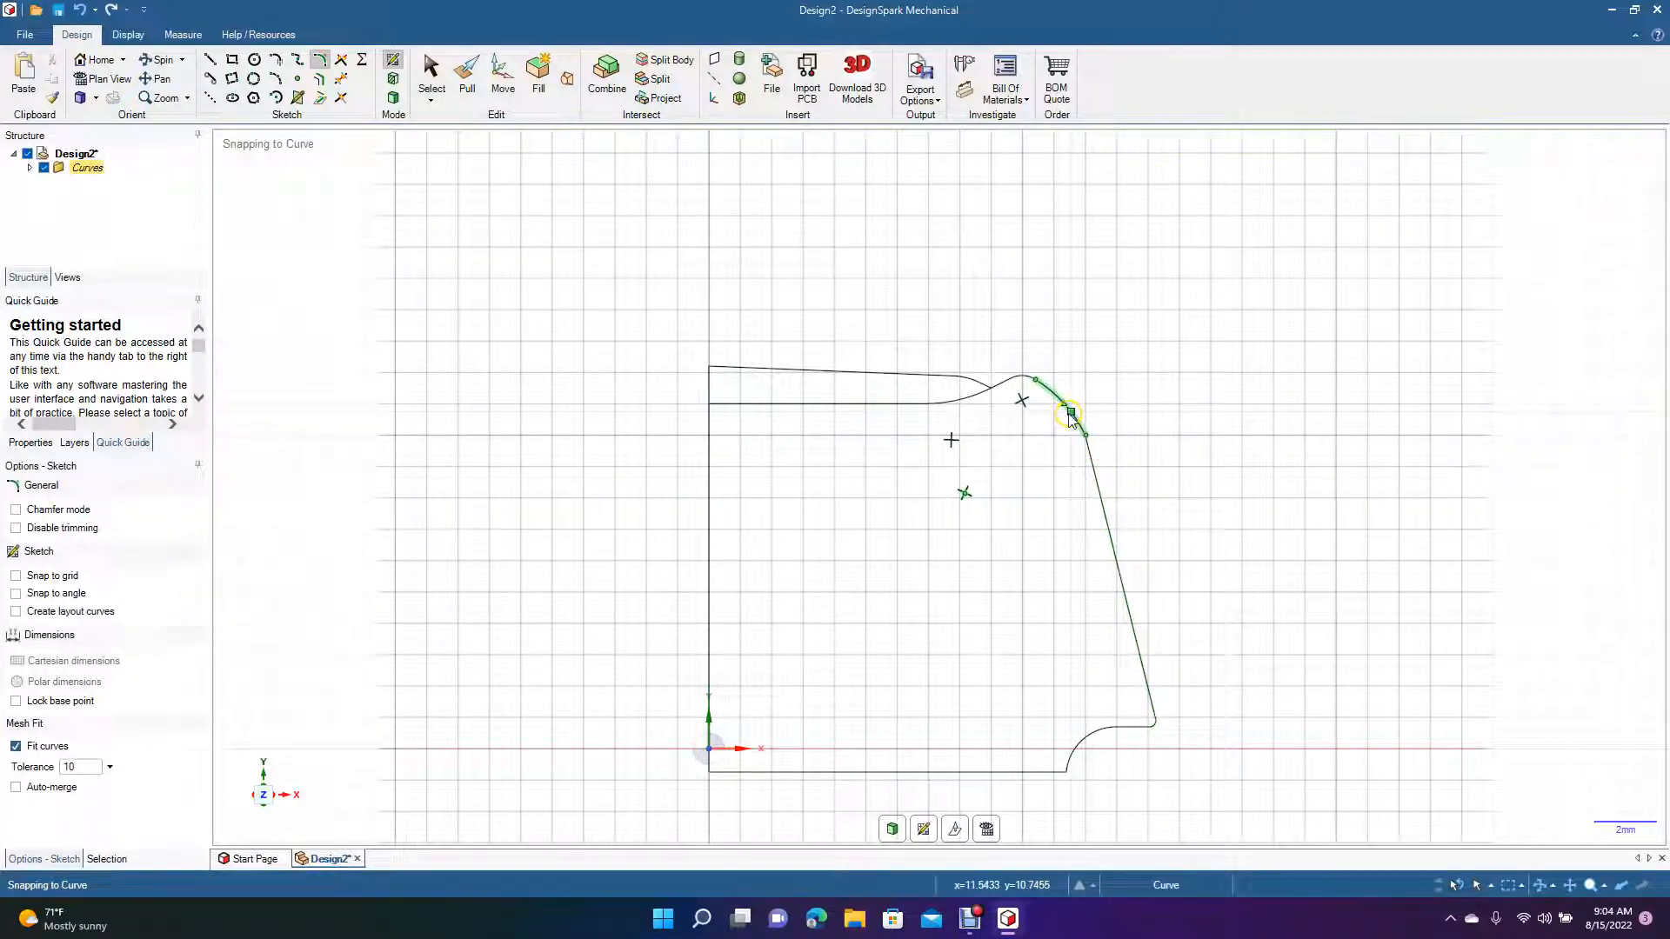
{"action": "right_click", "coordinate": [1092, 472]}
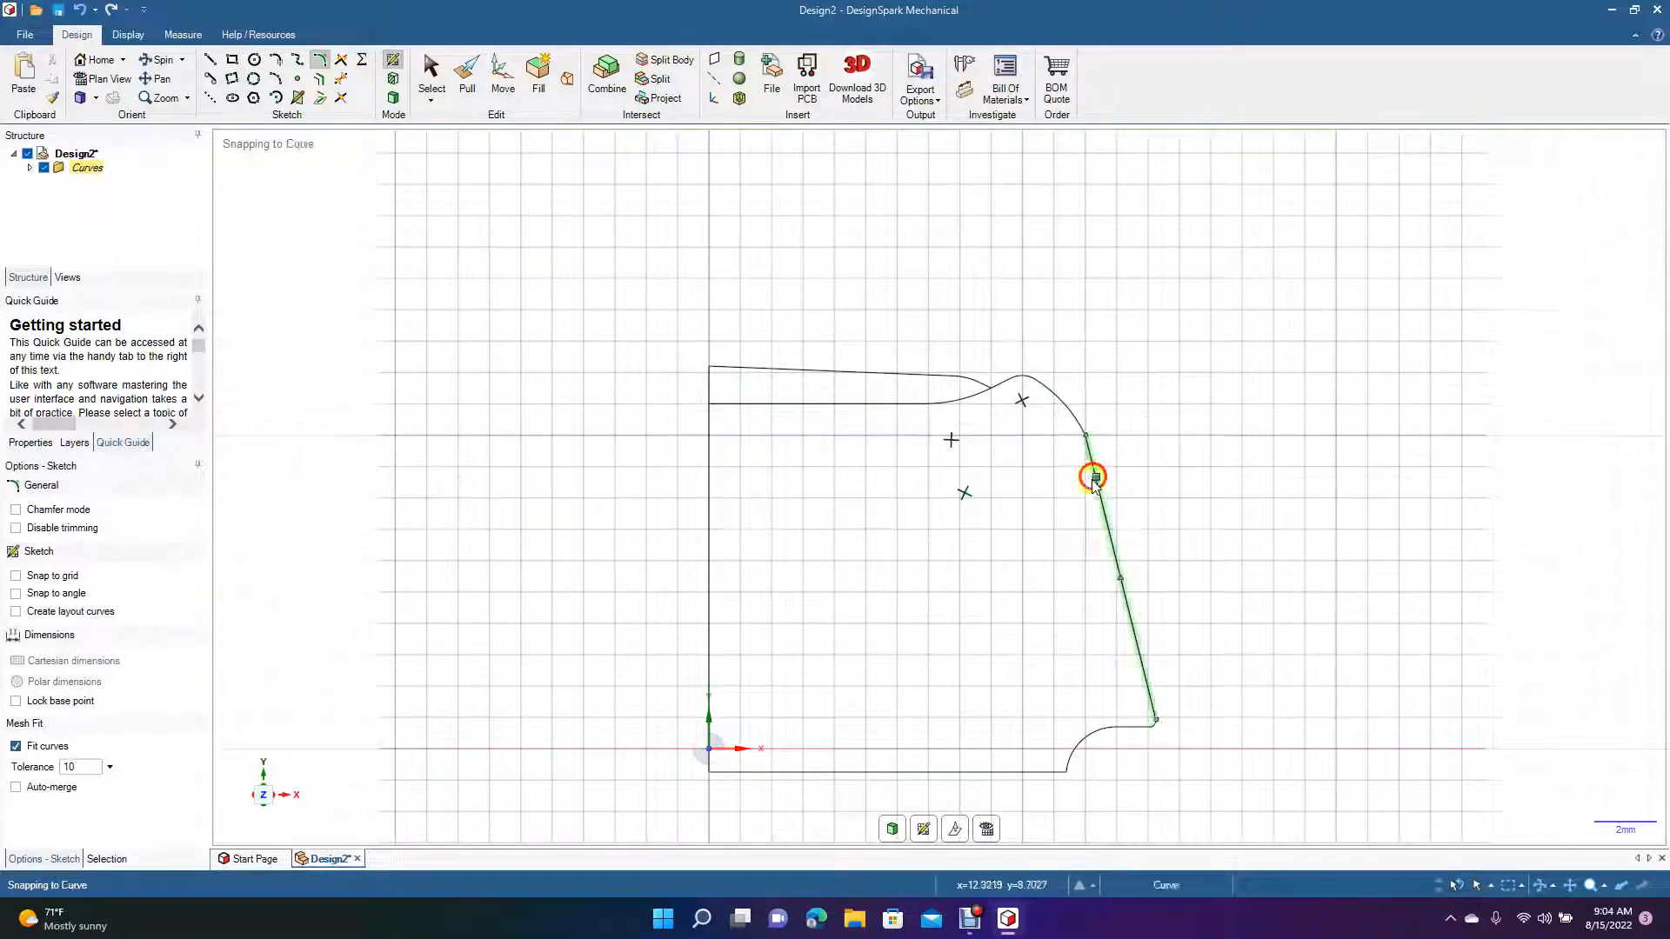
{"action": "scroll", "coordinate": [1102, 528], "scroll_direction": "up", "scroll_amount": 3}
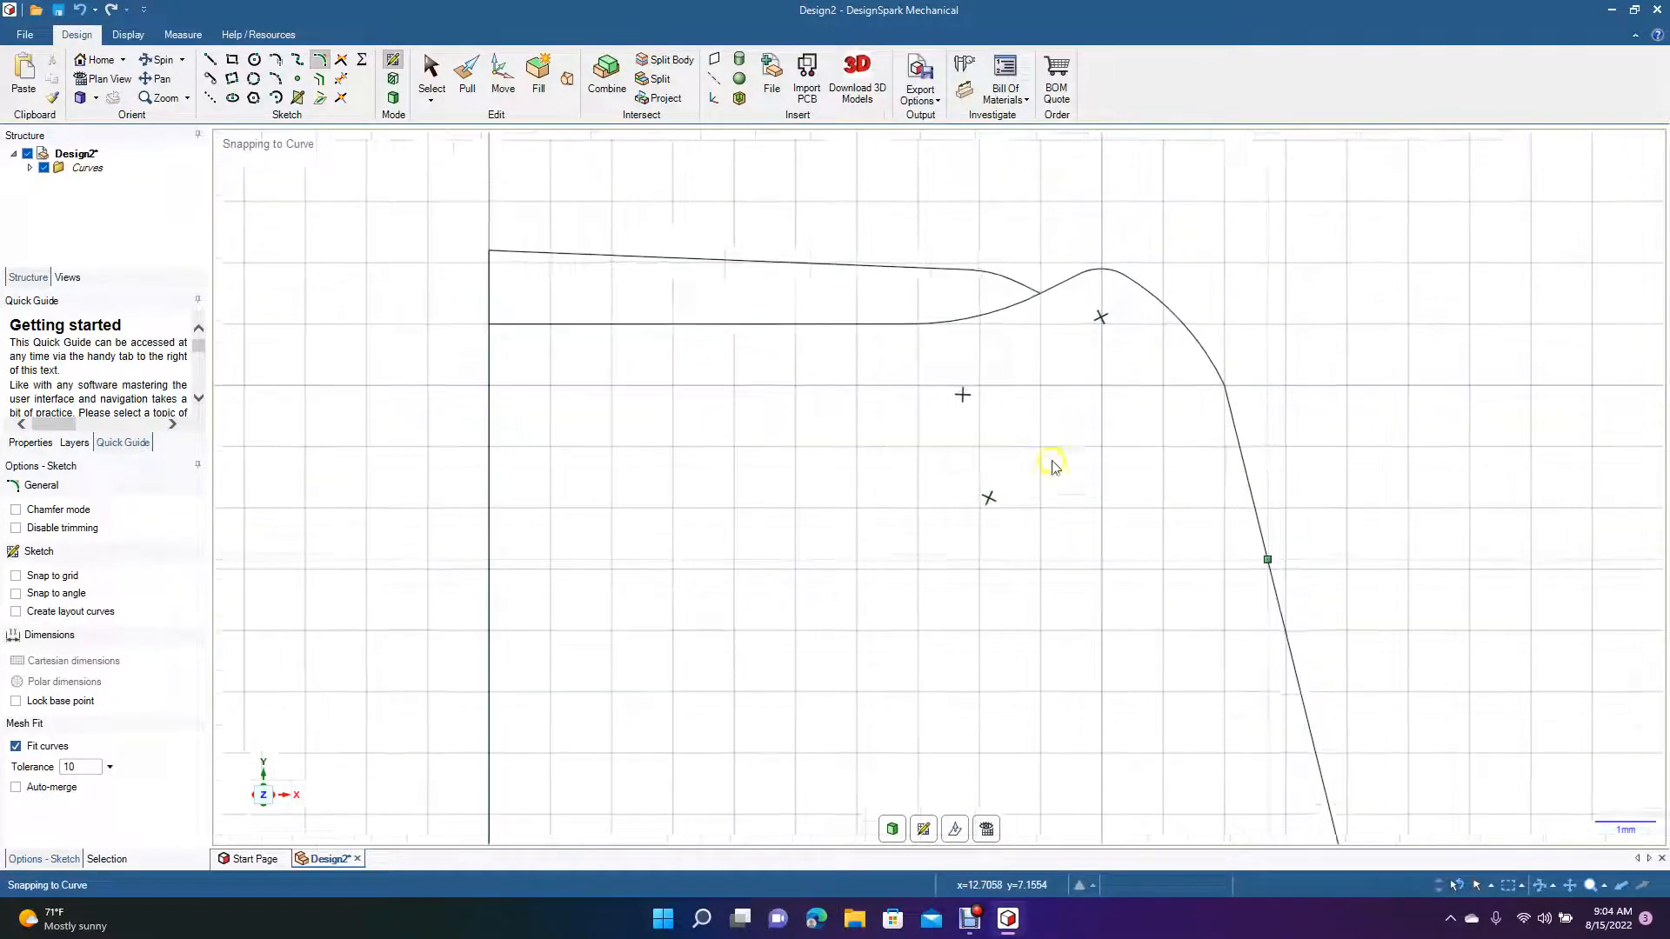
Round the corner between the upper arc and the long sloped side line
{"action": "left_click", "coordinate": [321, 68]}
{"action": "left_click", "coordinate": [1210, 348]}
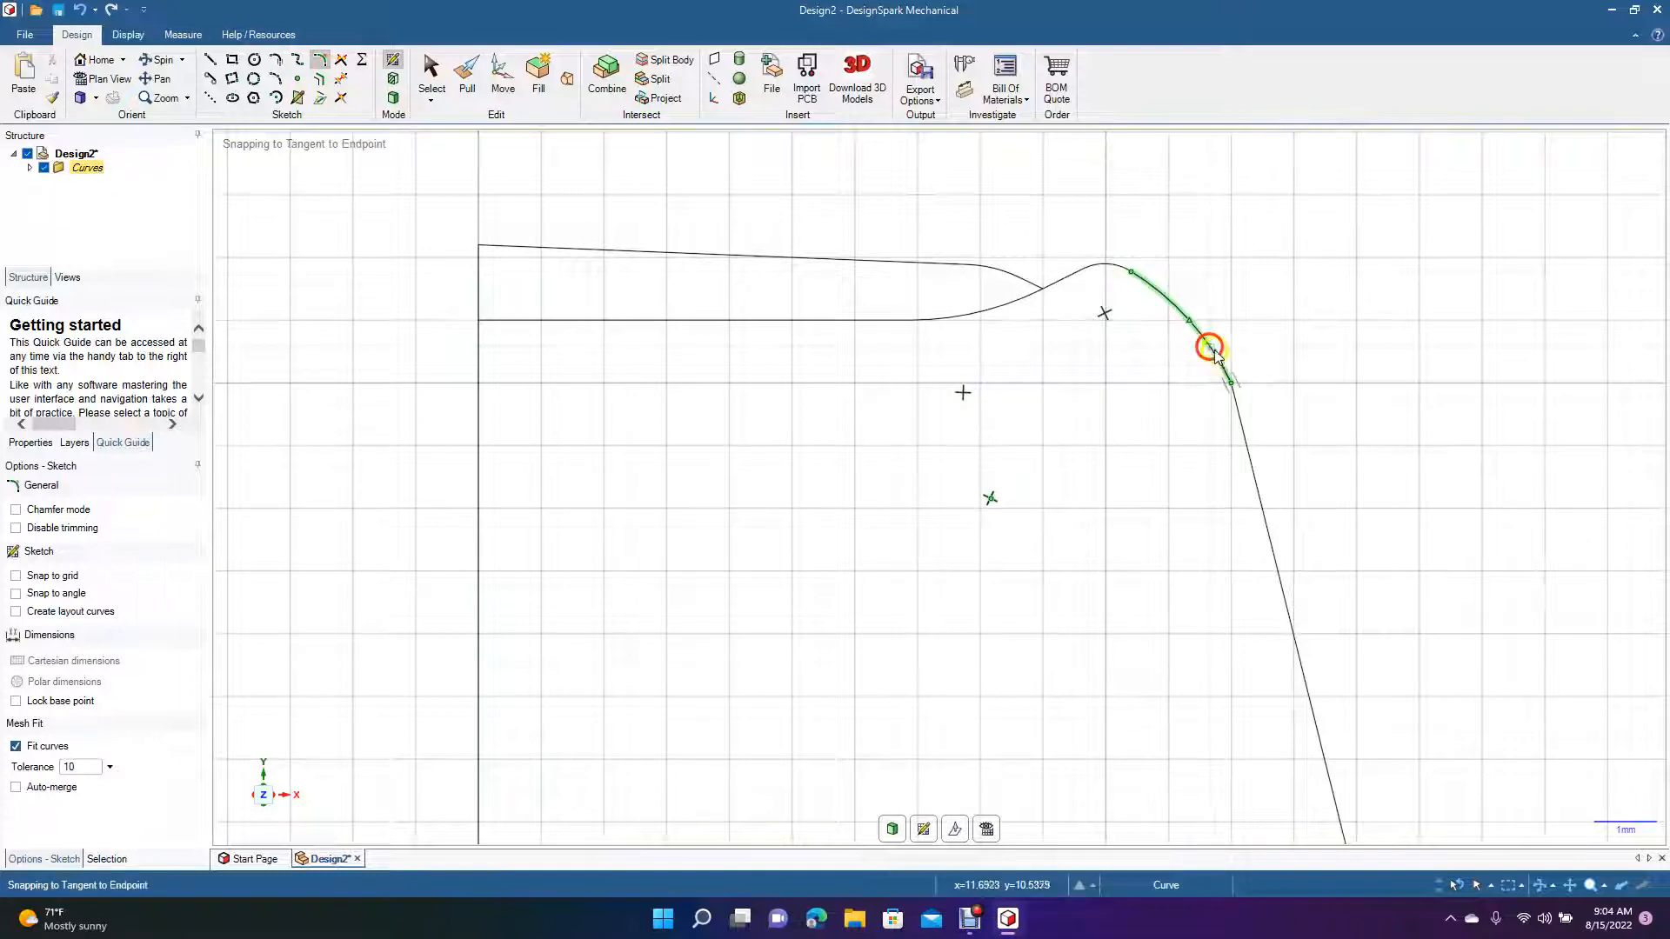
{"action": "left_click", "coordinate": [1250, 470]}
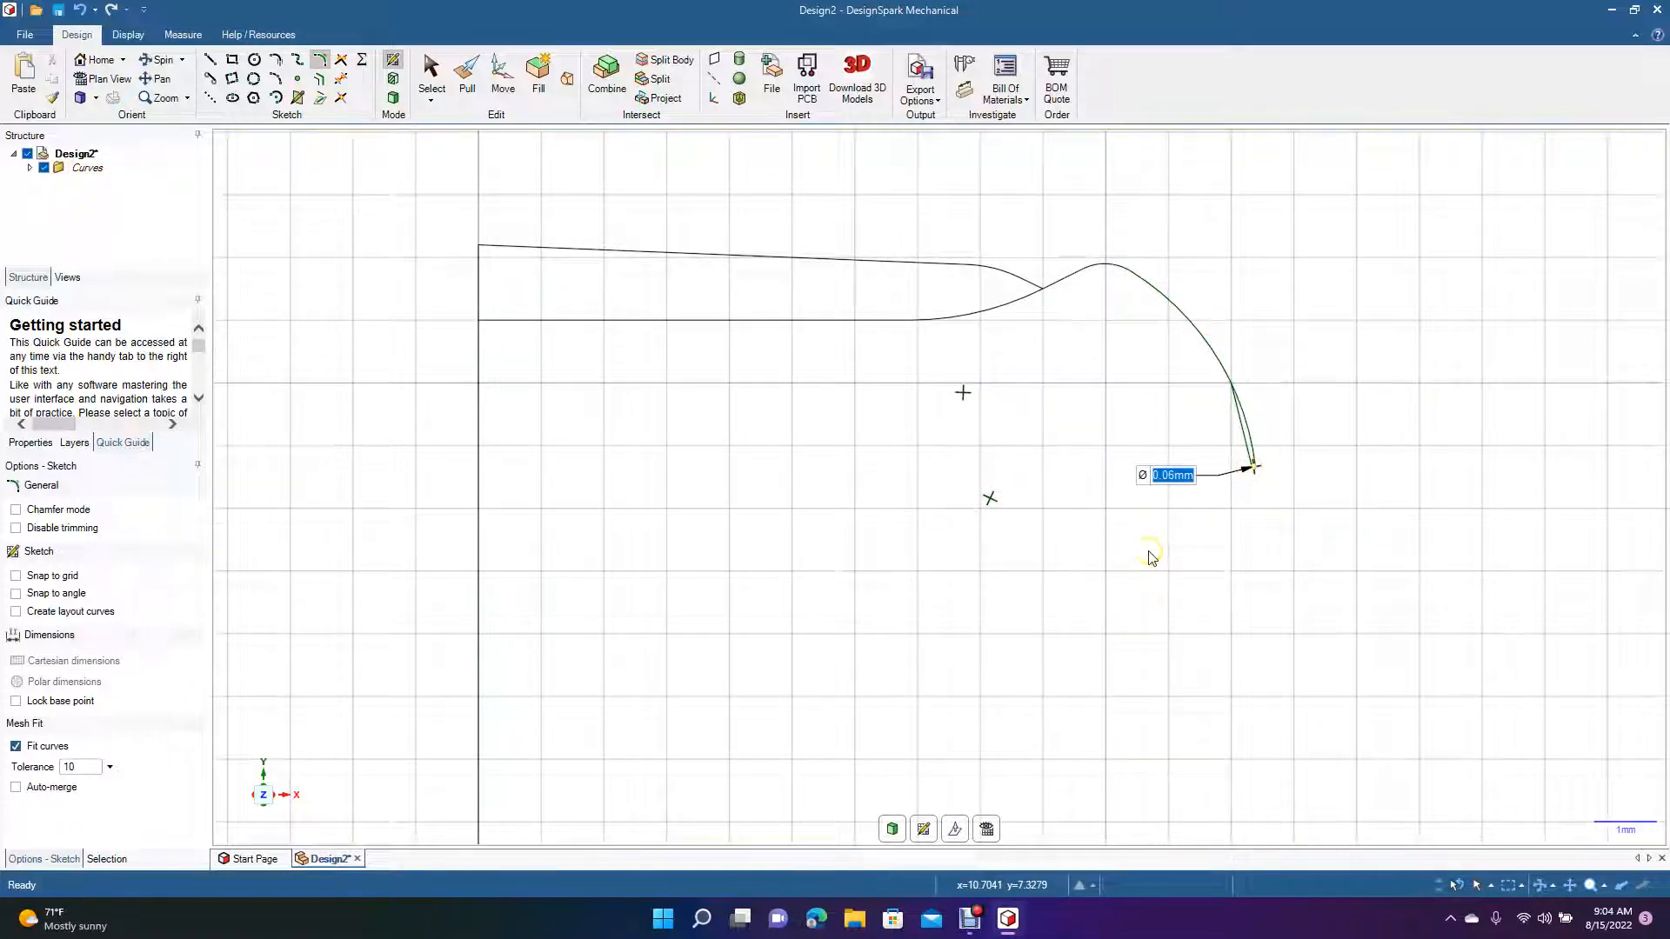
Undo the last corner rounding and delete the upper arc between the peak's rounding and the long sloped side line
{"action": "key", "text": "ctrl+z"}
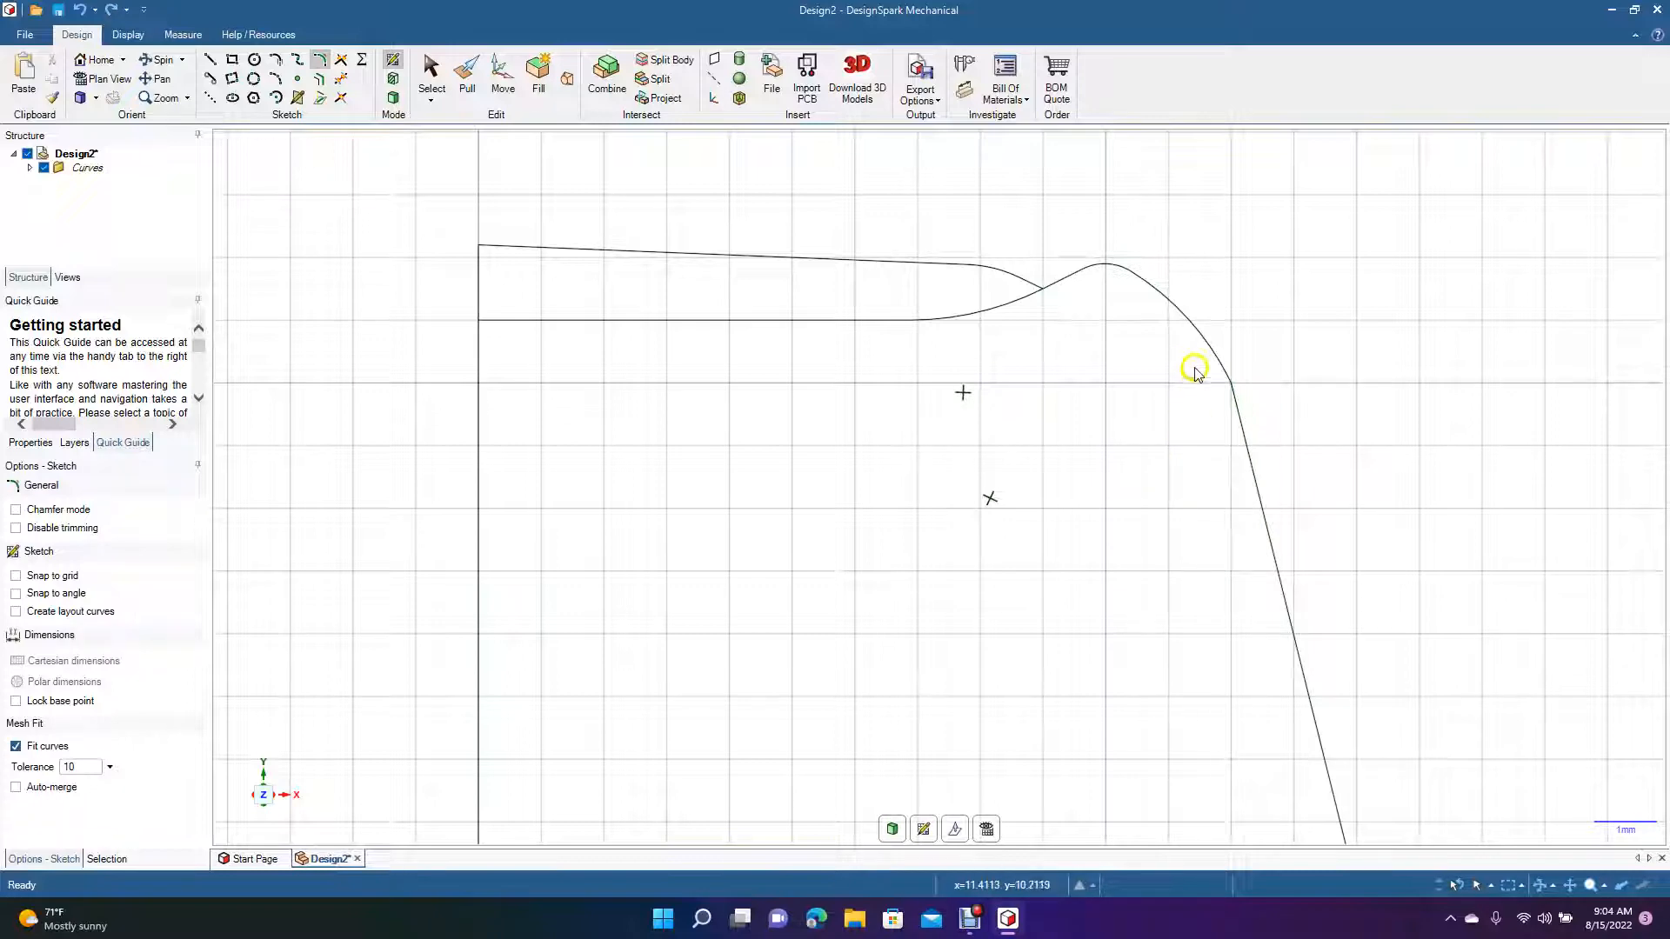
{"action": "left_click", "coordinate": [1202, 339]}
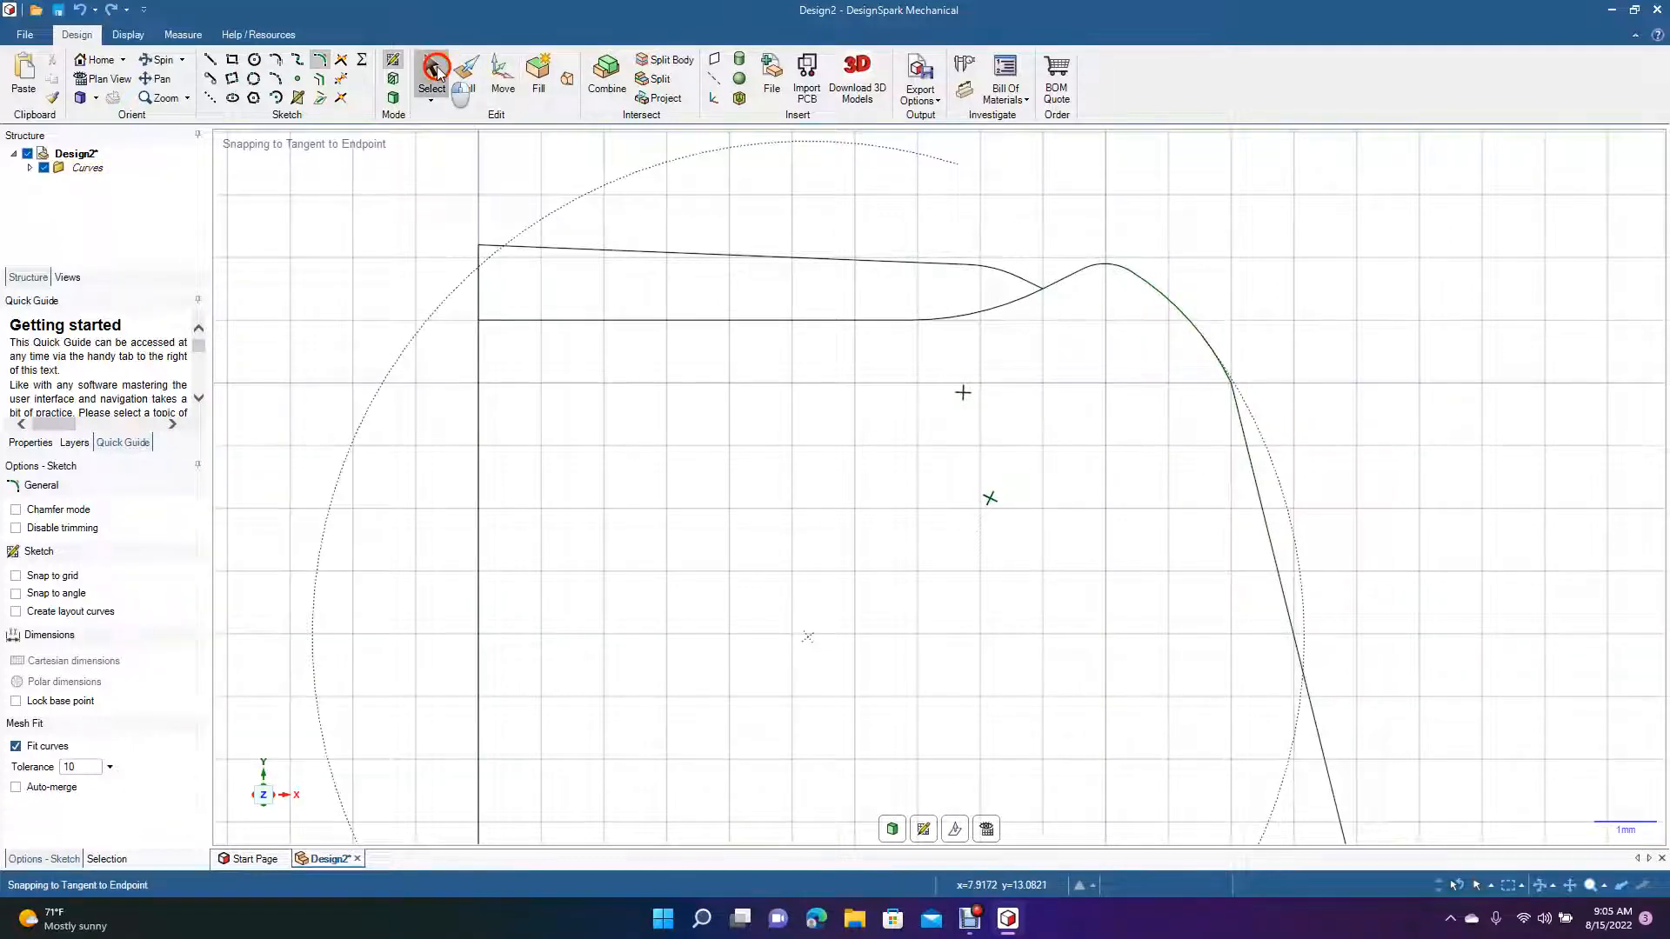
{"action": "left_click", "coordinate": [432, 74]}
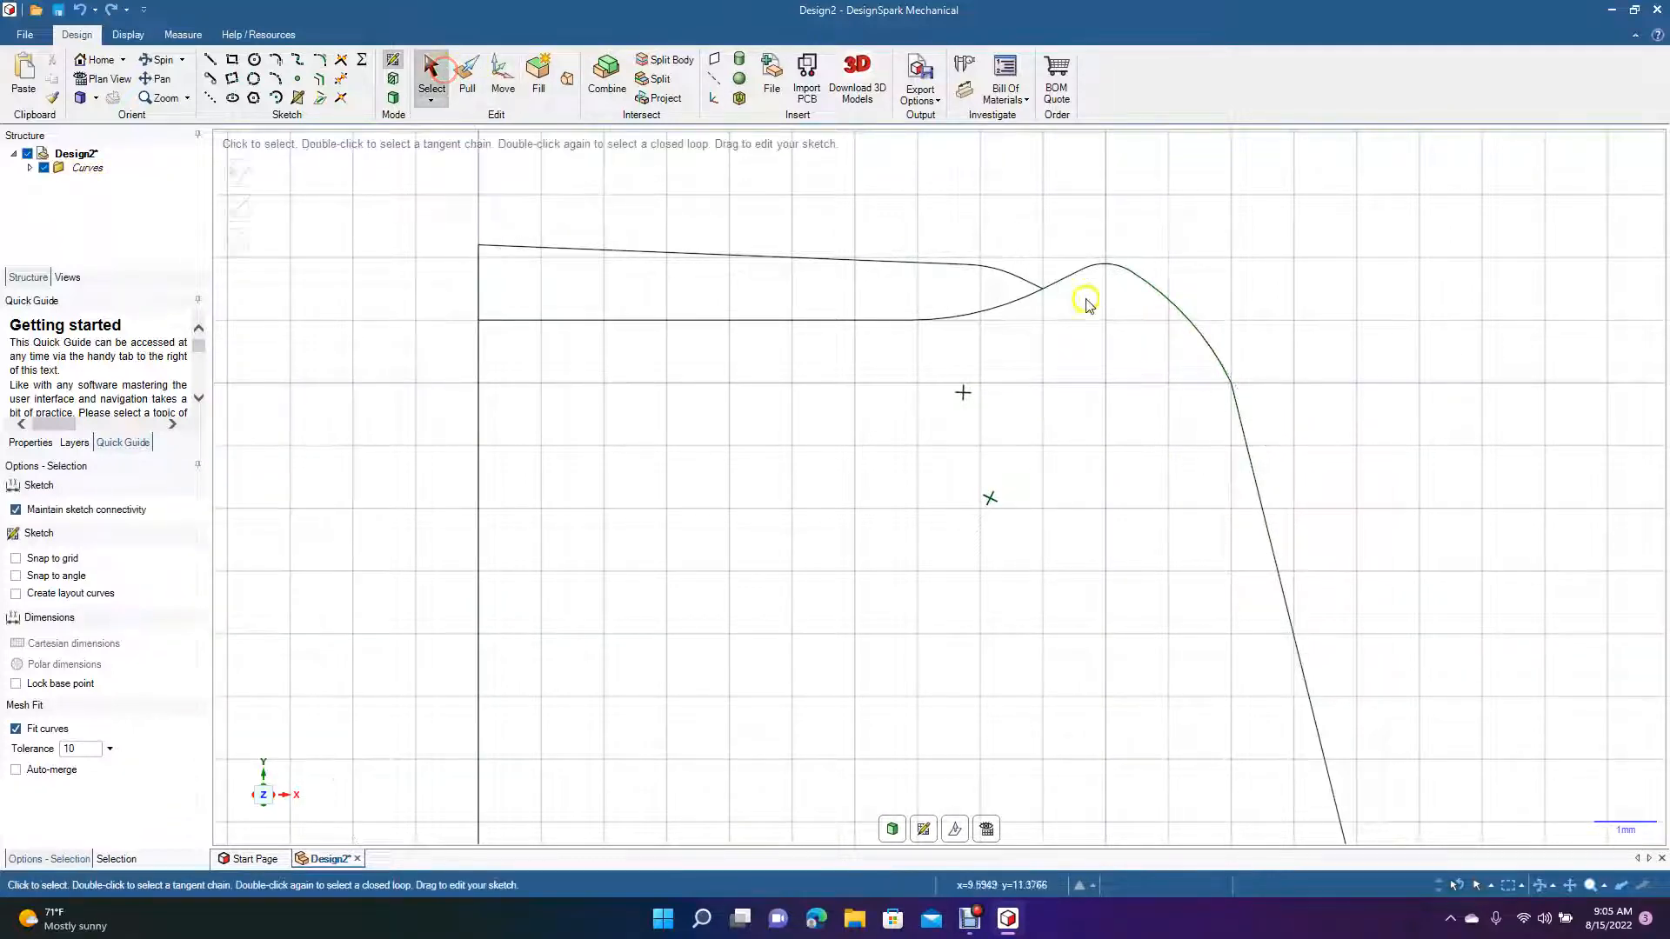
{"action": "left_click", "coordinate": [1198, 341]}
{"action": "key", "text": "Delete"}
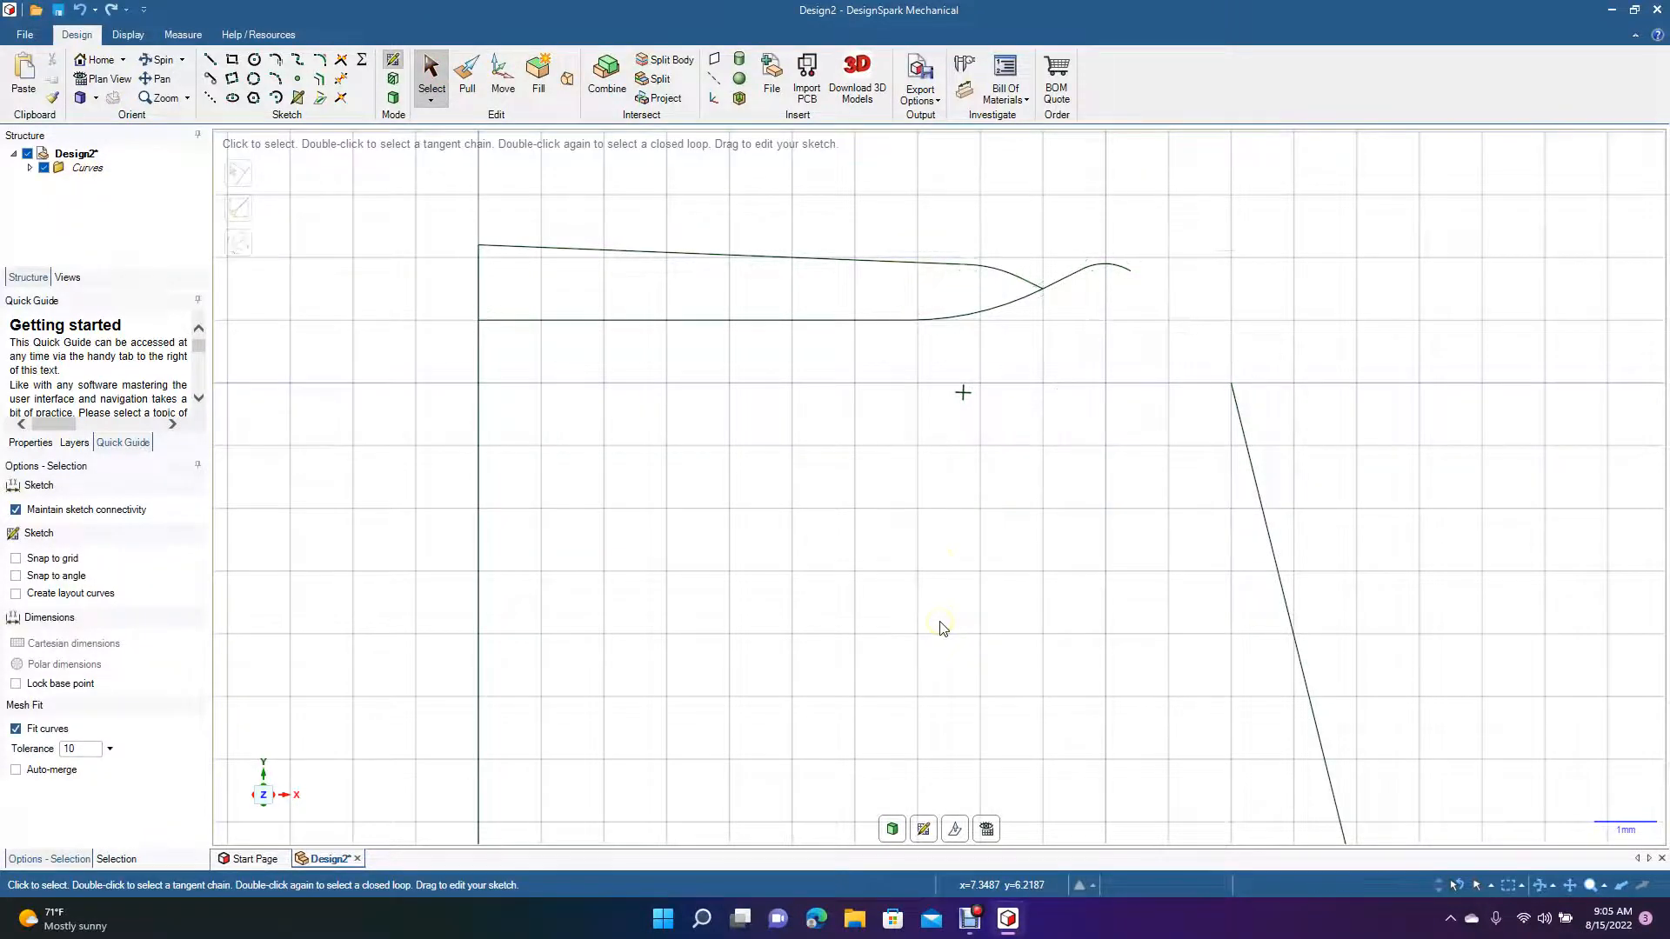
Draw a tangent arc about 7.9 mm in diameter from the peak's rounding to the sloped side line and trim the line's leftover stub
{"action": "left_click", "coordinate": [276, 59]}
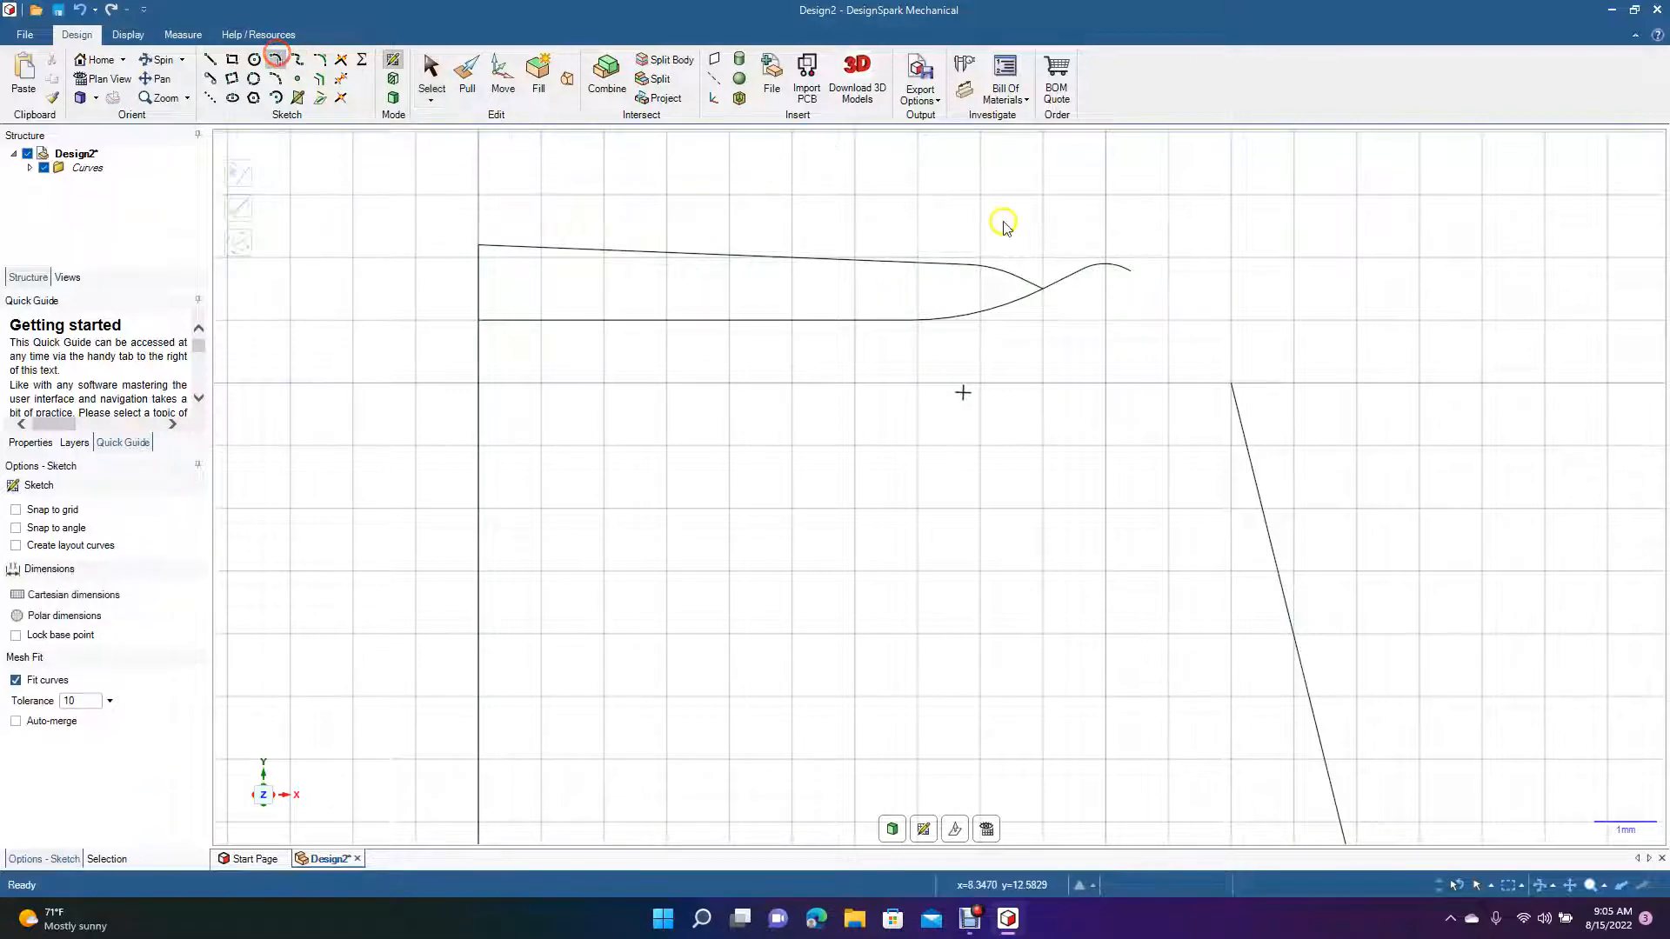
{"action": "left_click", "coordinate": [1131, 272]}
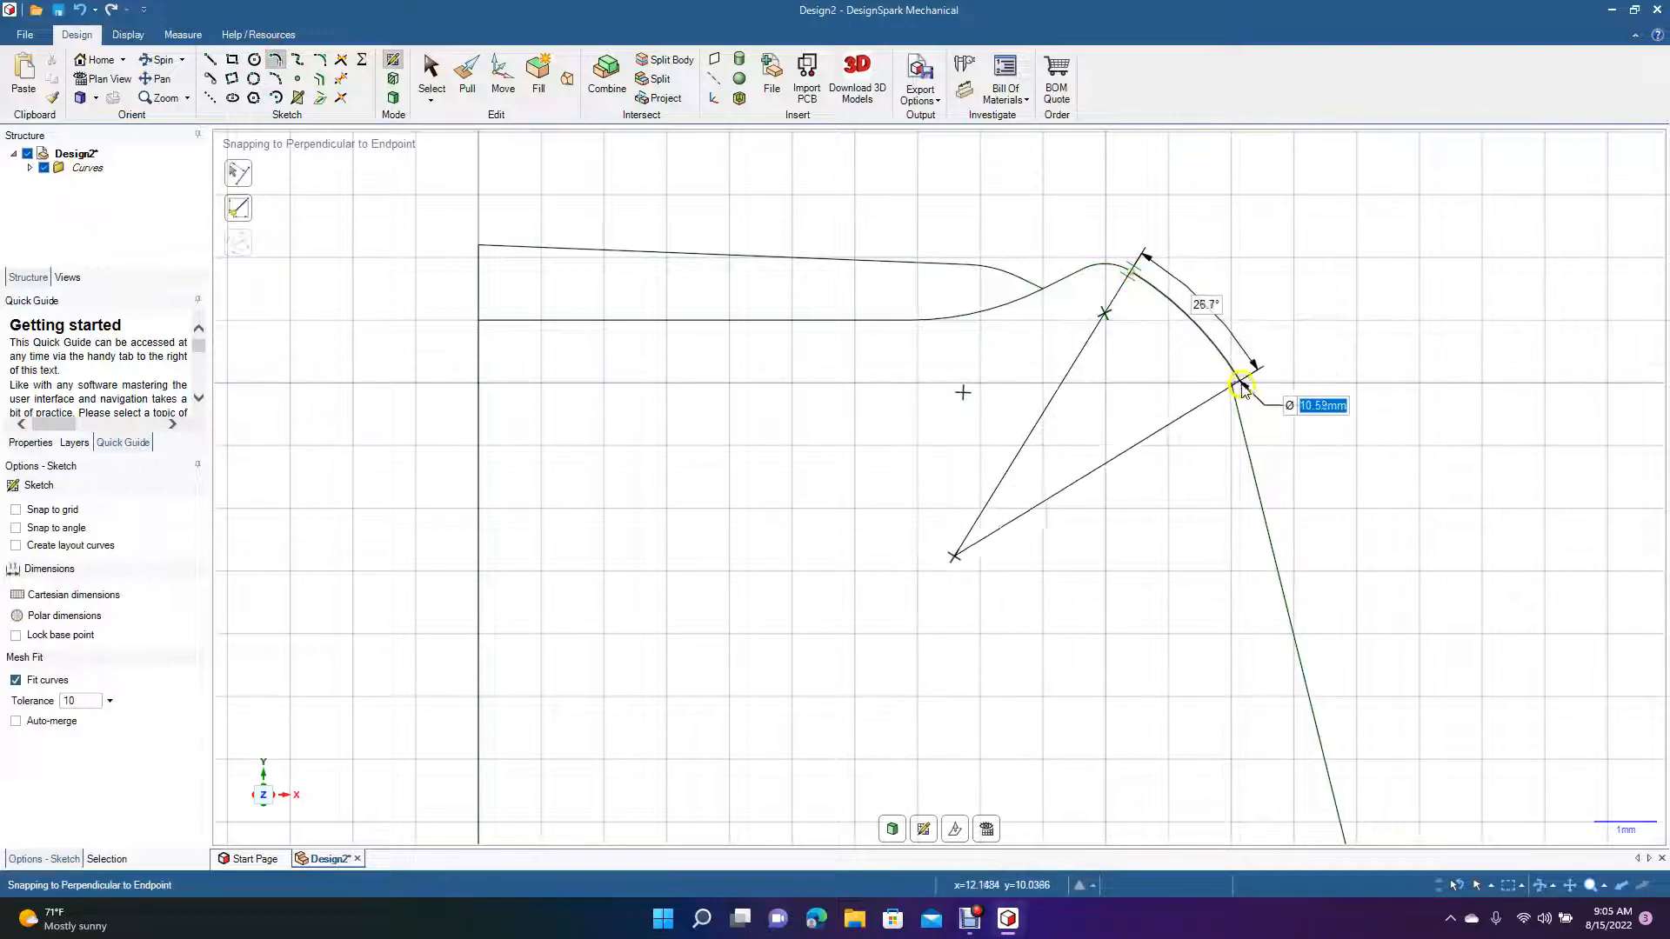
{"action": "left_click", "coordinate": [1241, 430]}
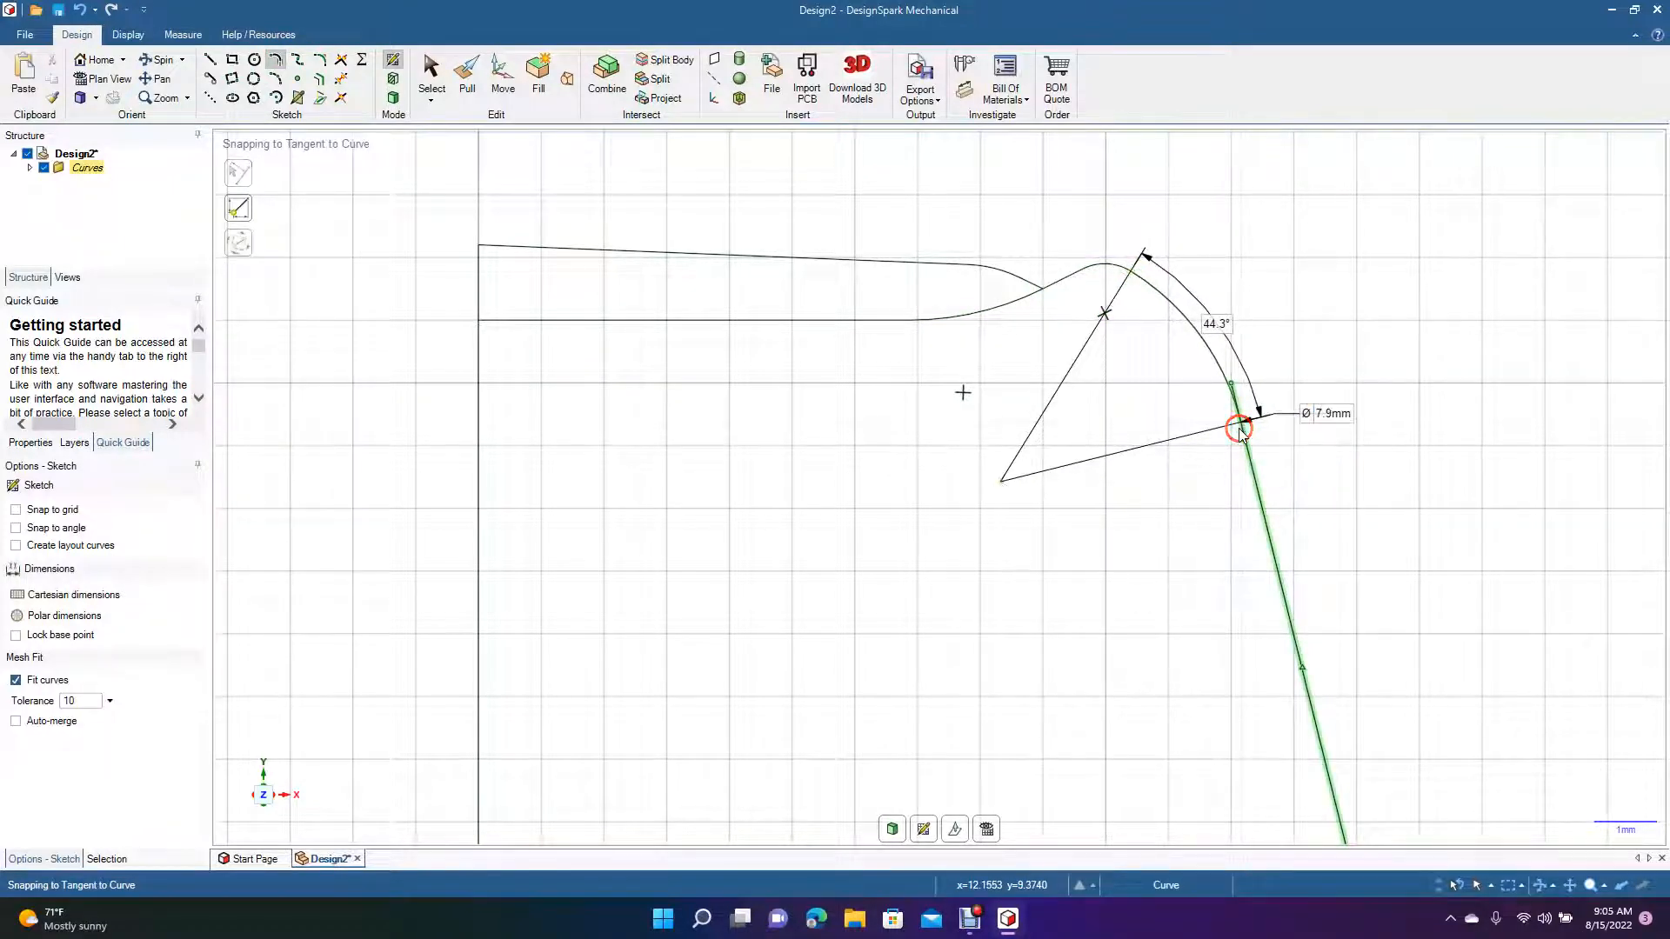
{"action": "left_click", "coordinate": [428, 76]}
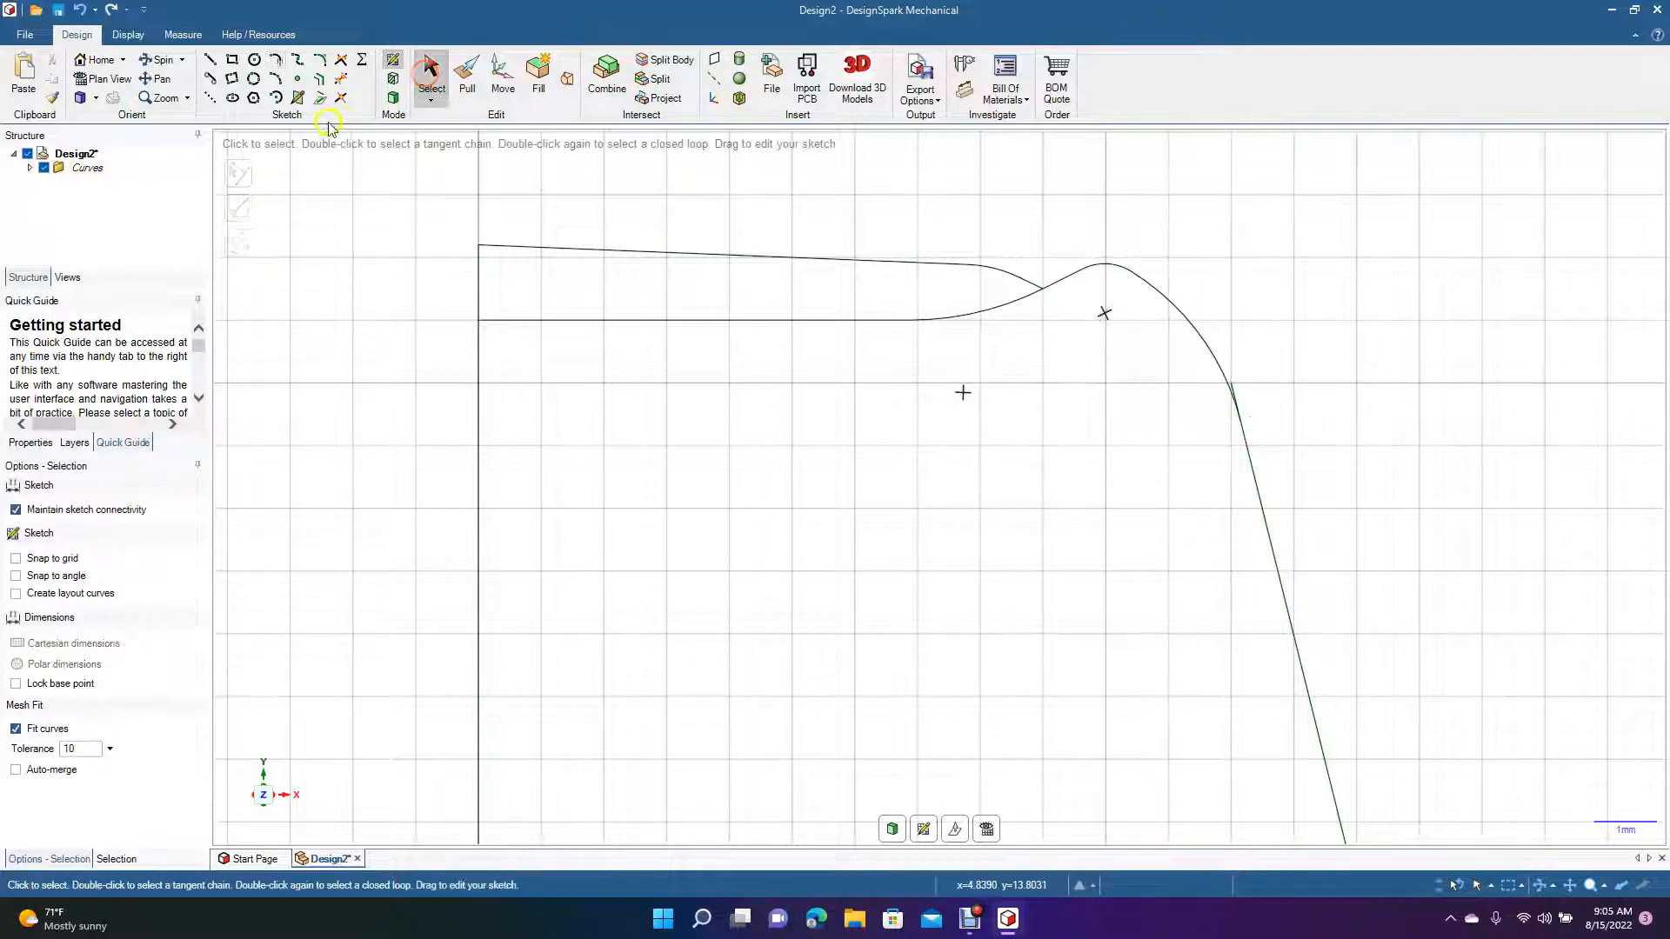
{"action": "left_click", "coordinate": [341, 79]}
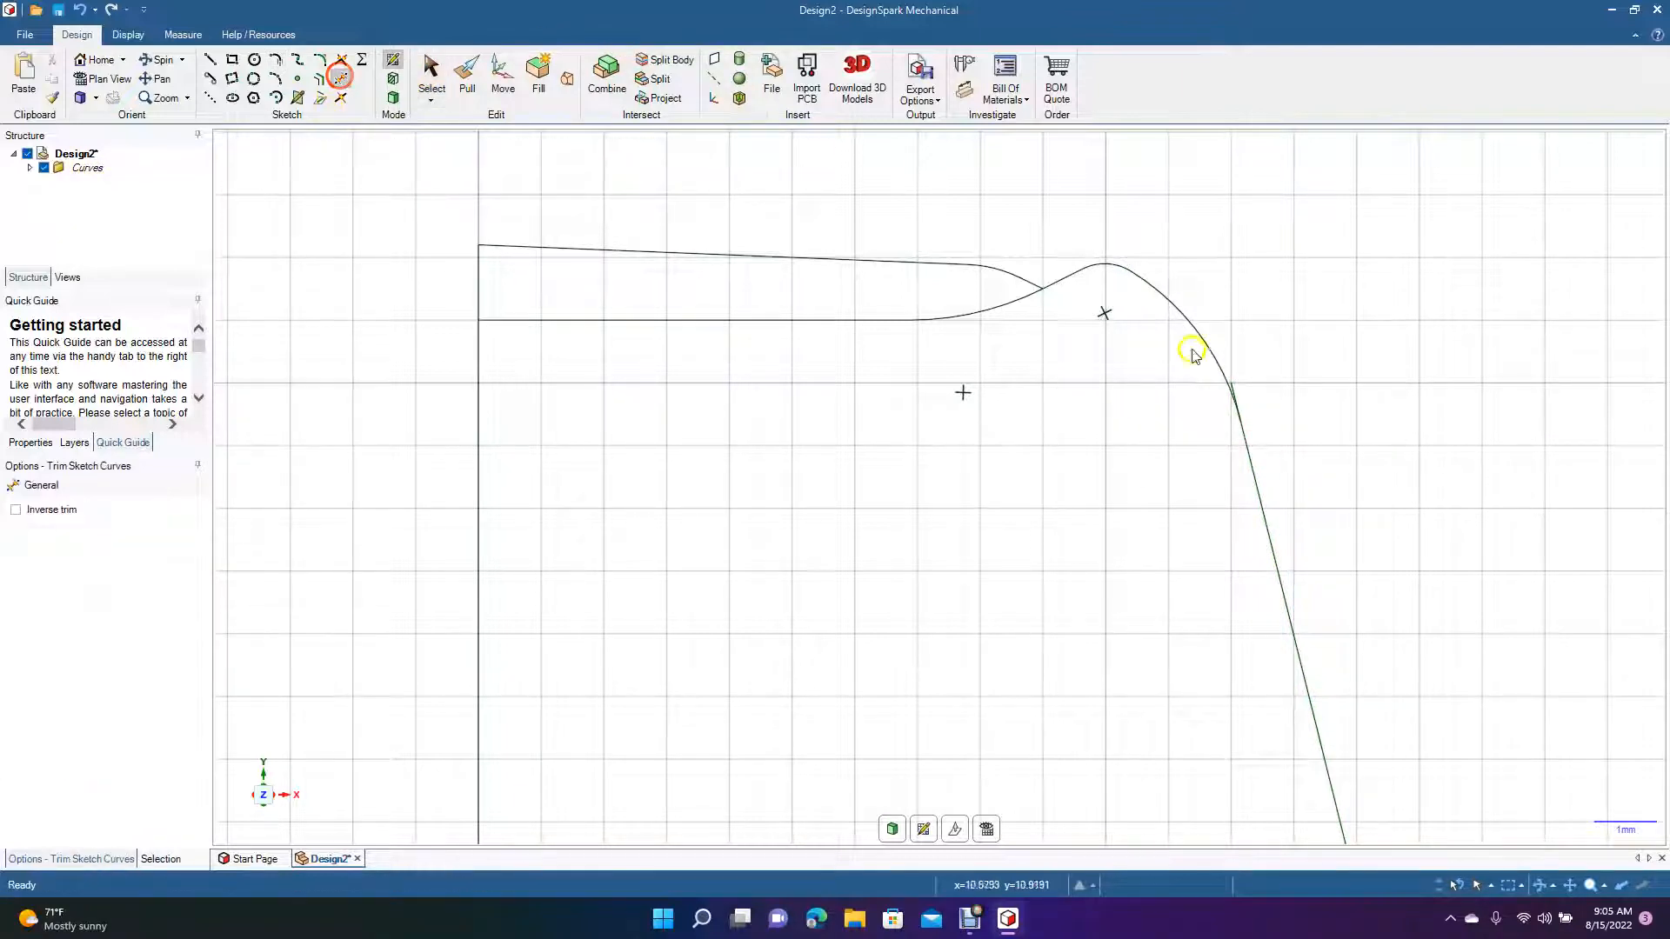
{"action": "left_click", "coordinate": [1237, 394]}
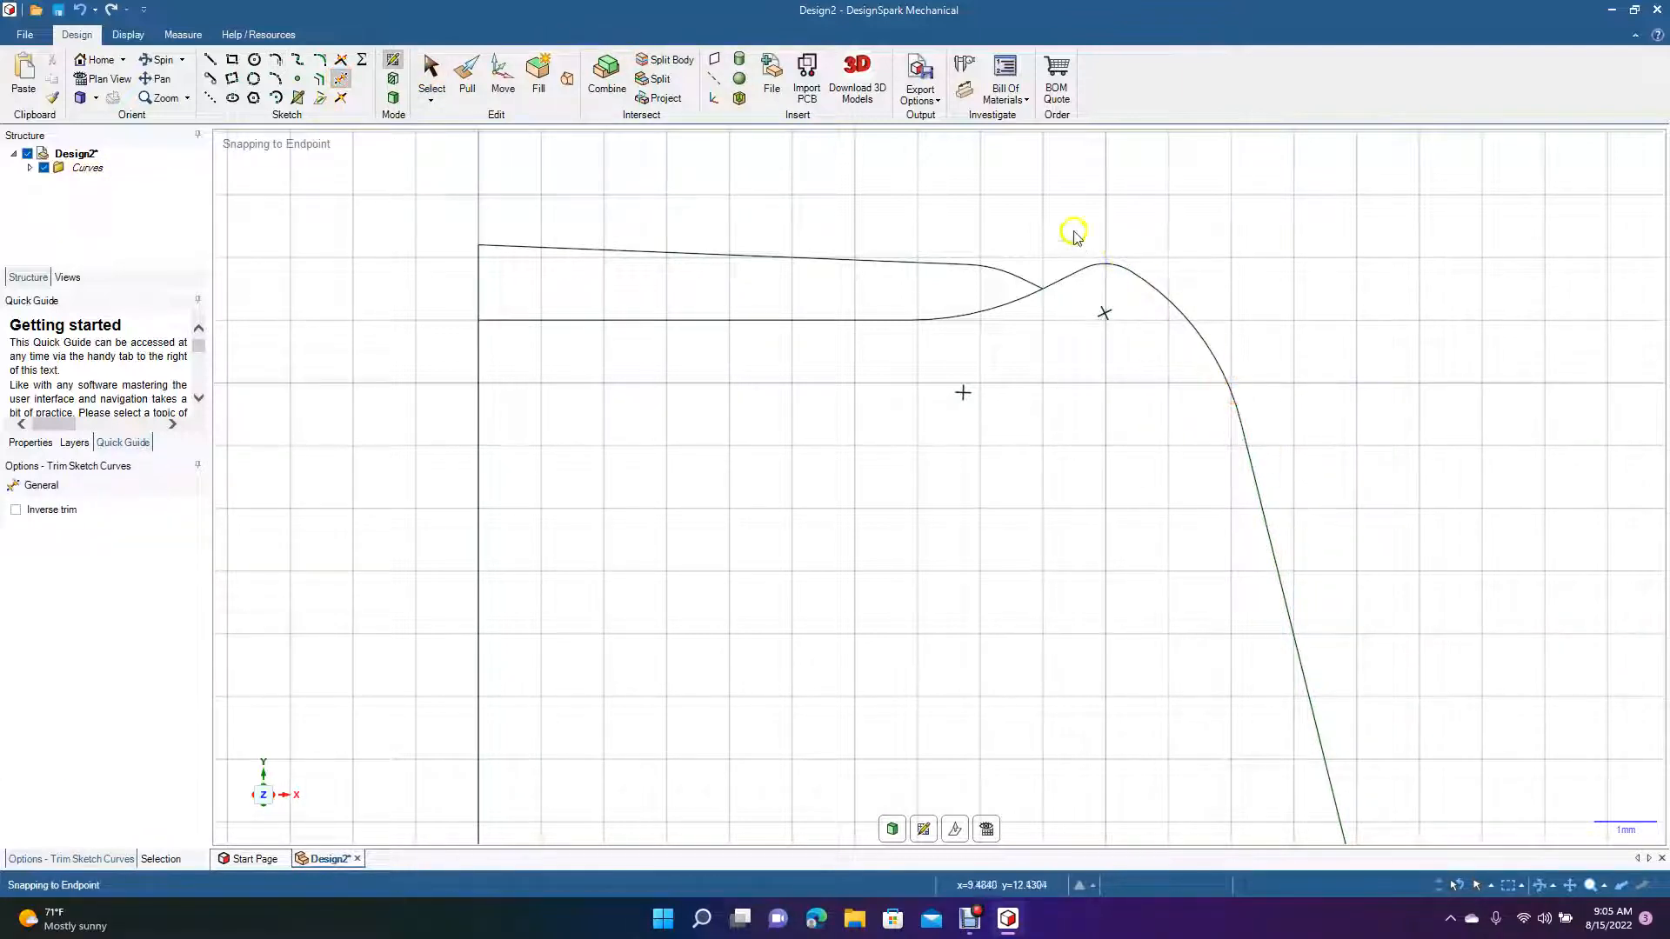
Revolve both profile faces a full turn about their straight edge on the Y axis, using the No merge option
{"action": "scroll", "coordinate": [813, 496], "scroll_direction": "down", "scroll_amount": 3}
{"action": "scroll", "coordinate": [814, 499], "scroll_direction": "down", "scroll_amount": 3}
{"action": "left_click", "coordinate": [467, 69]}
{"action": "left_click", "coordinate": [897, 505]}
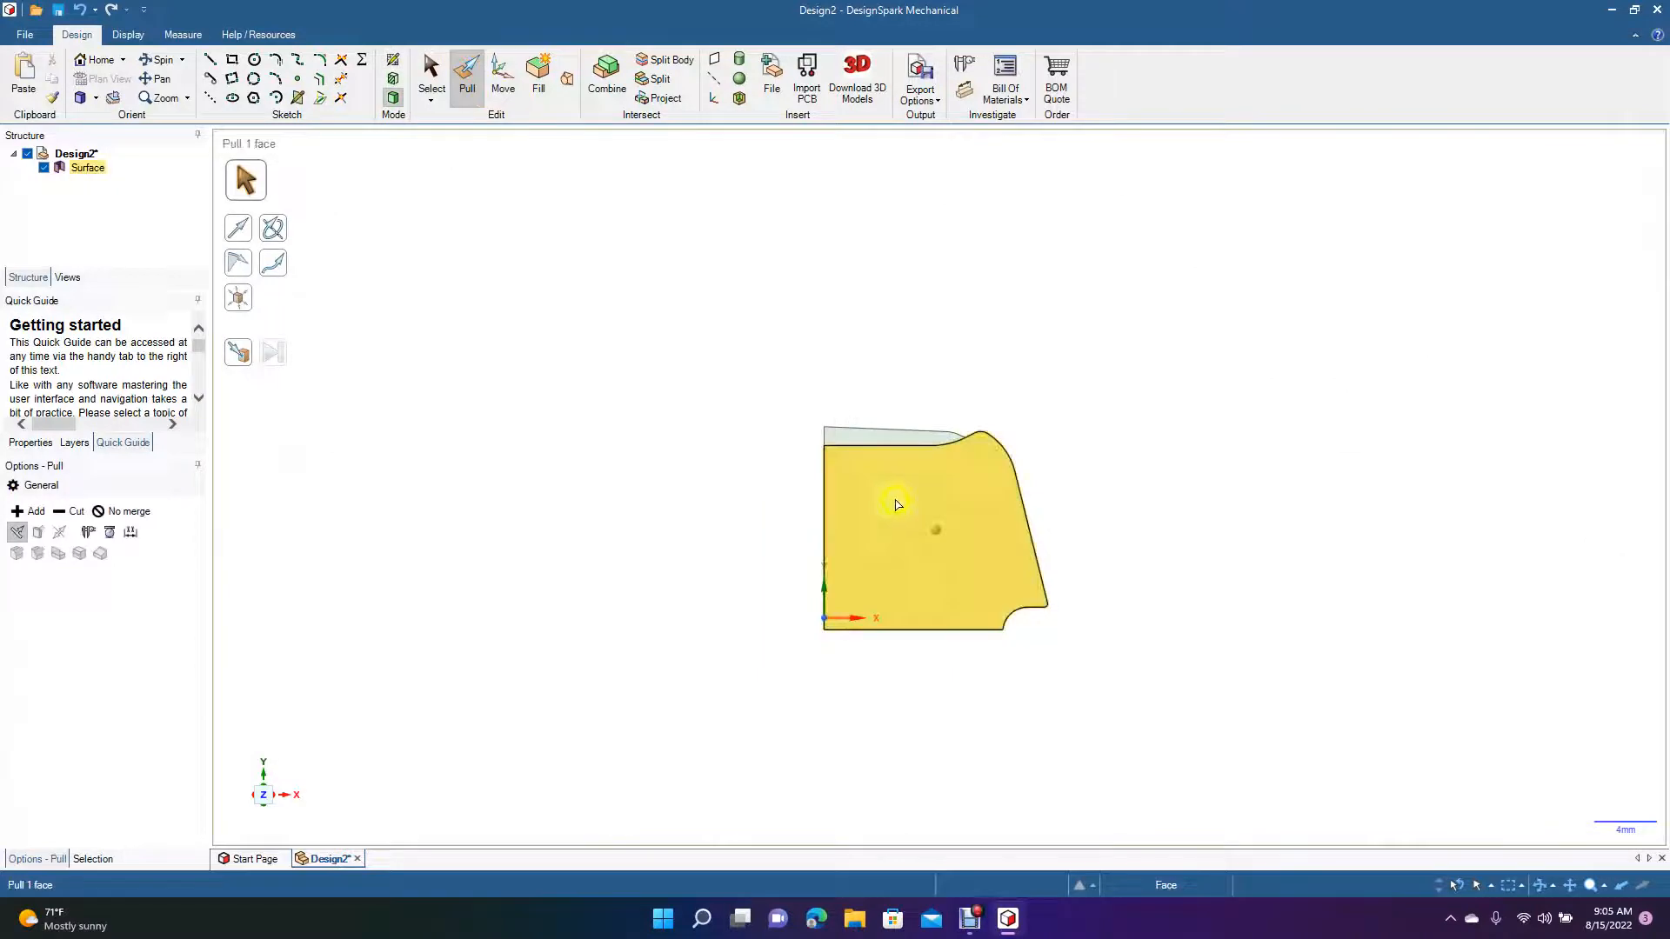
{"action": "left_click", "coordinate": [859, 438], "text": "ctrl"}
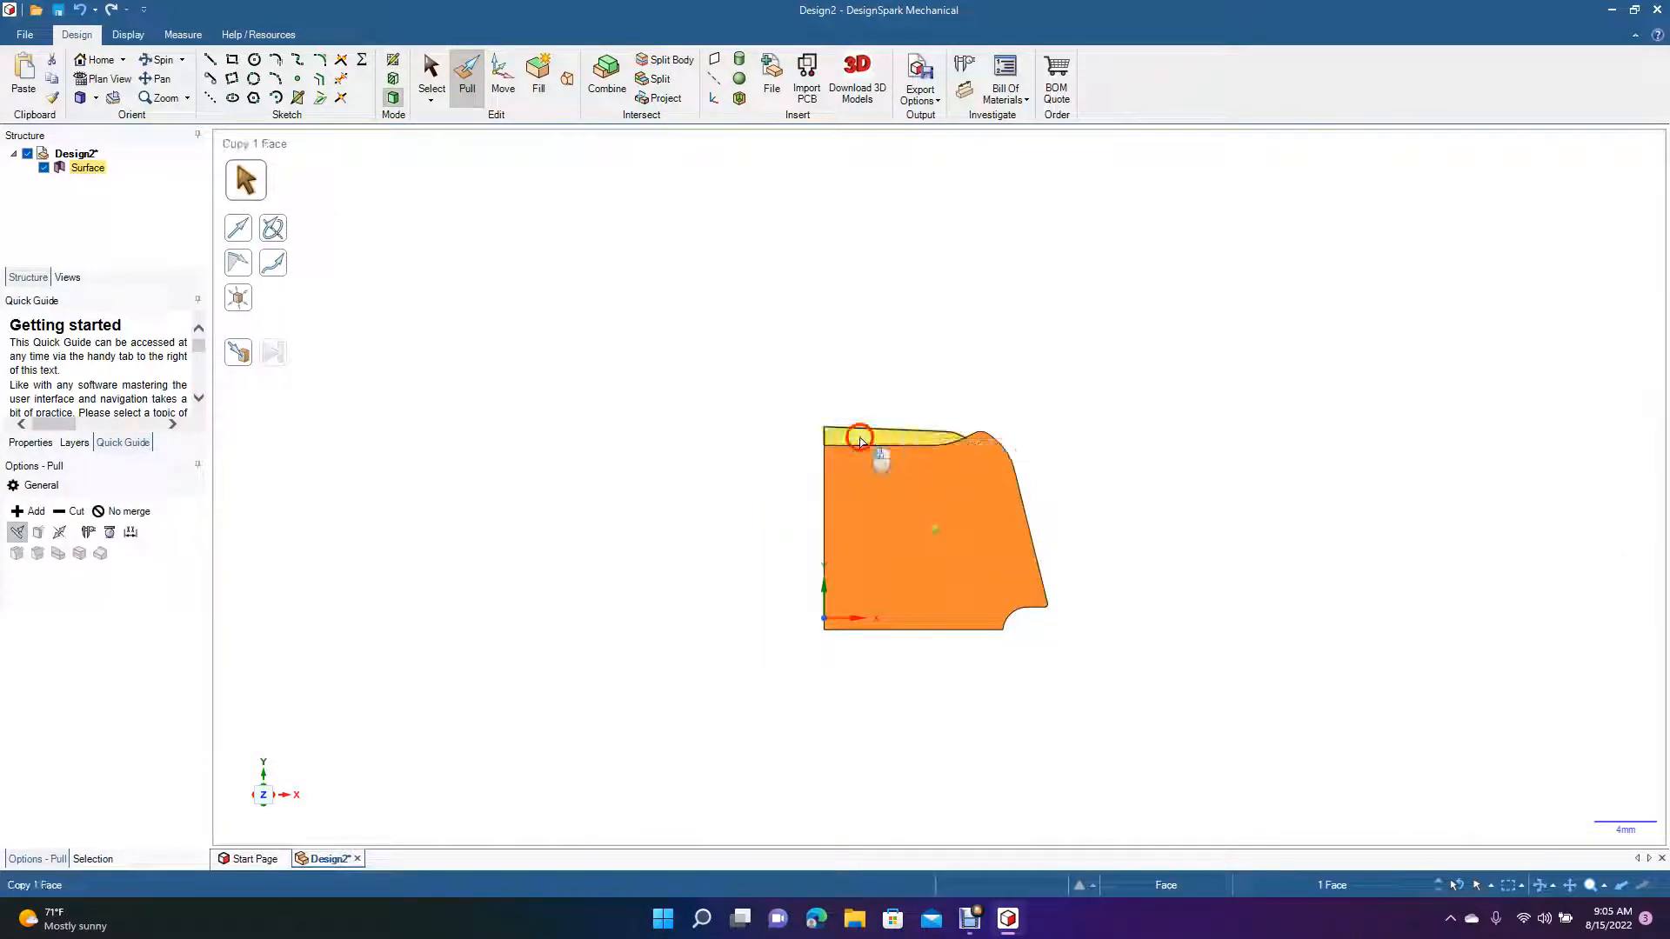
{"action": "left_click", "coordinate": [130, 510]}
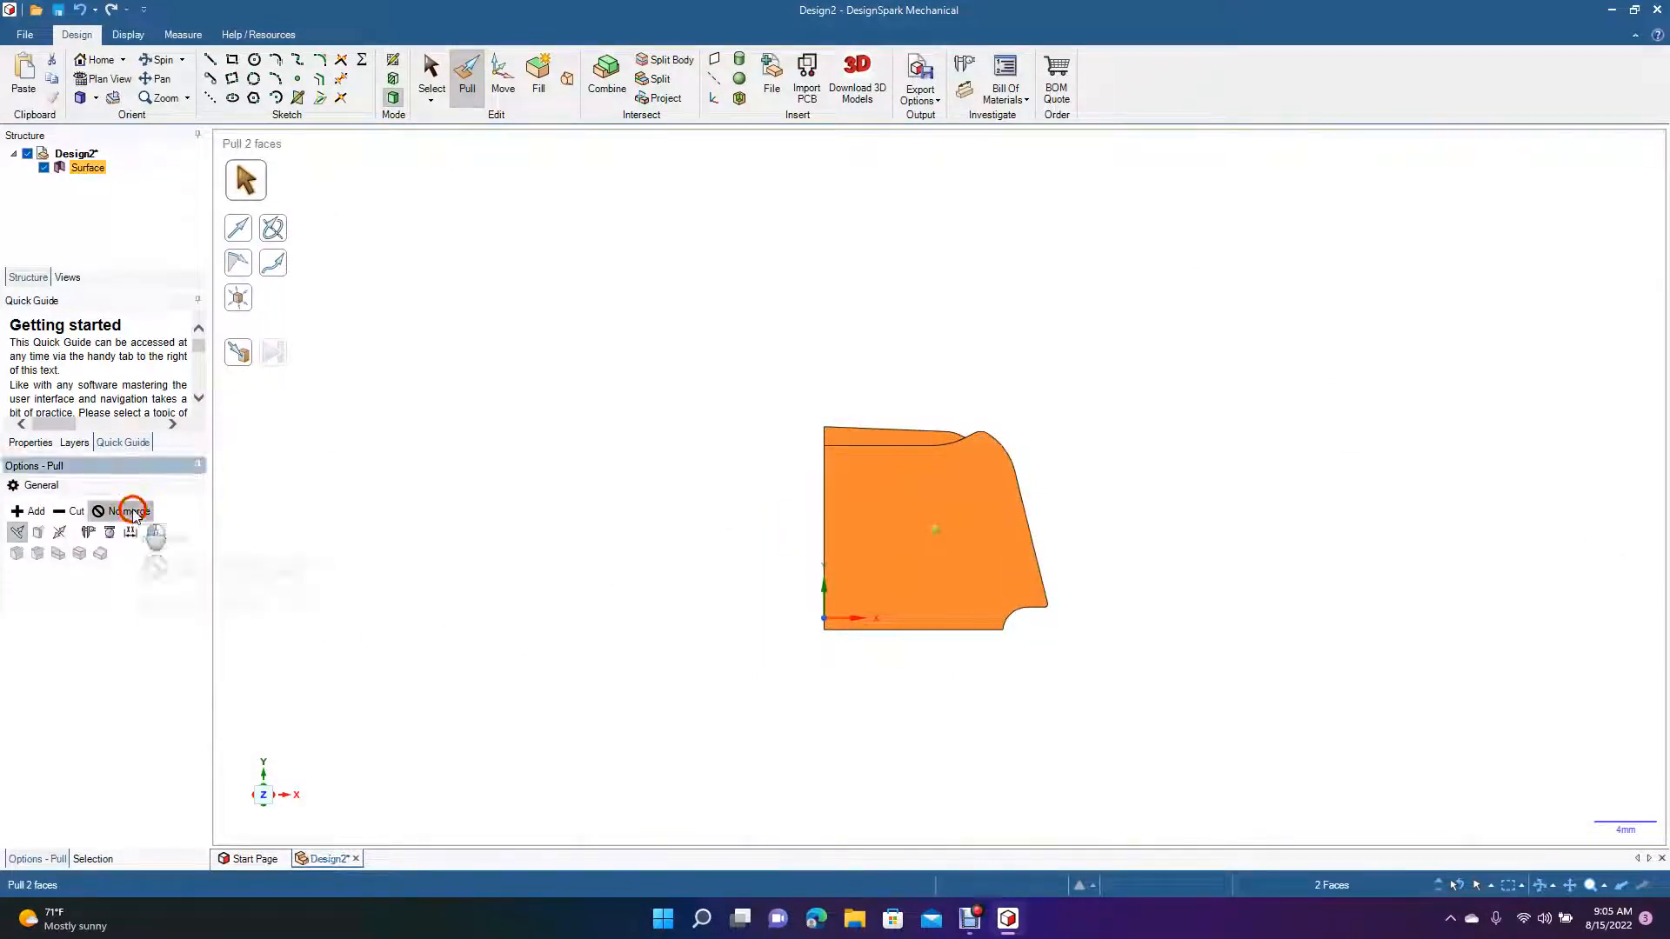
{"action": "left_click", "coordinate": [274, 233]}
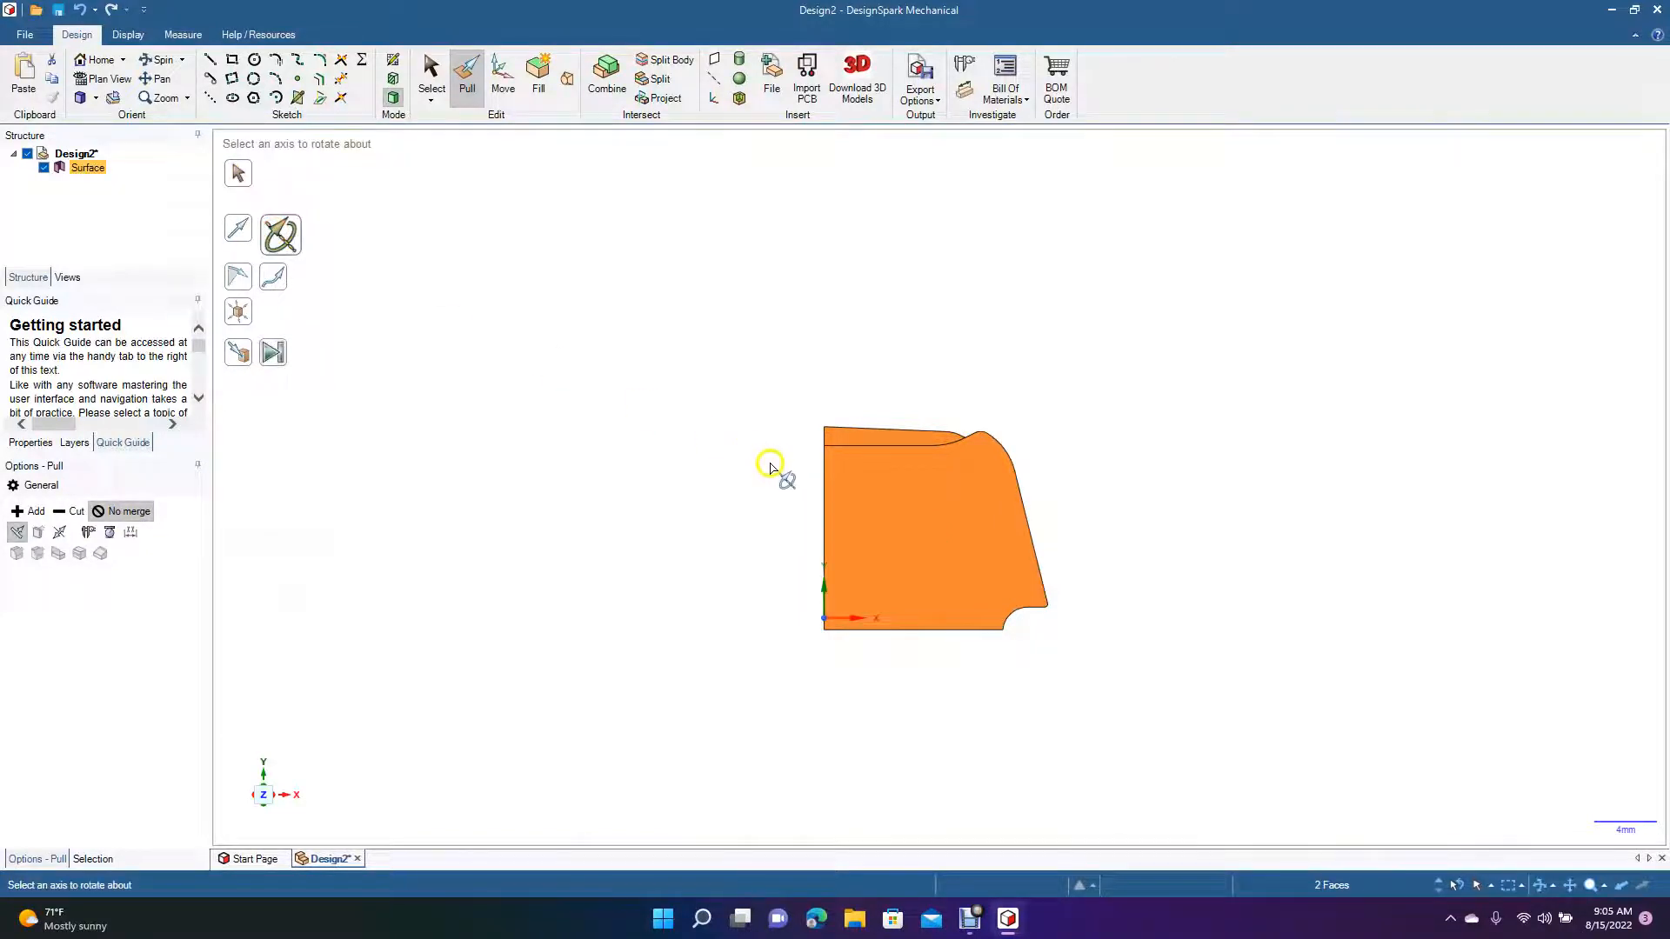
{"action": "left_click", "coordinate": [826, 517]}
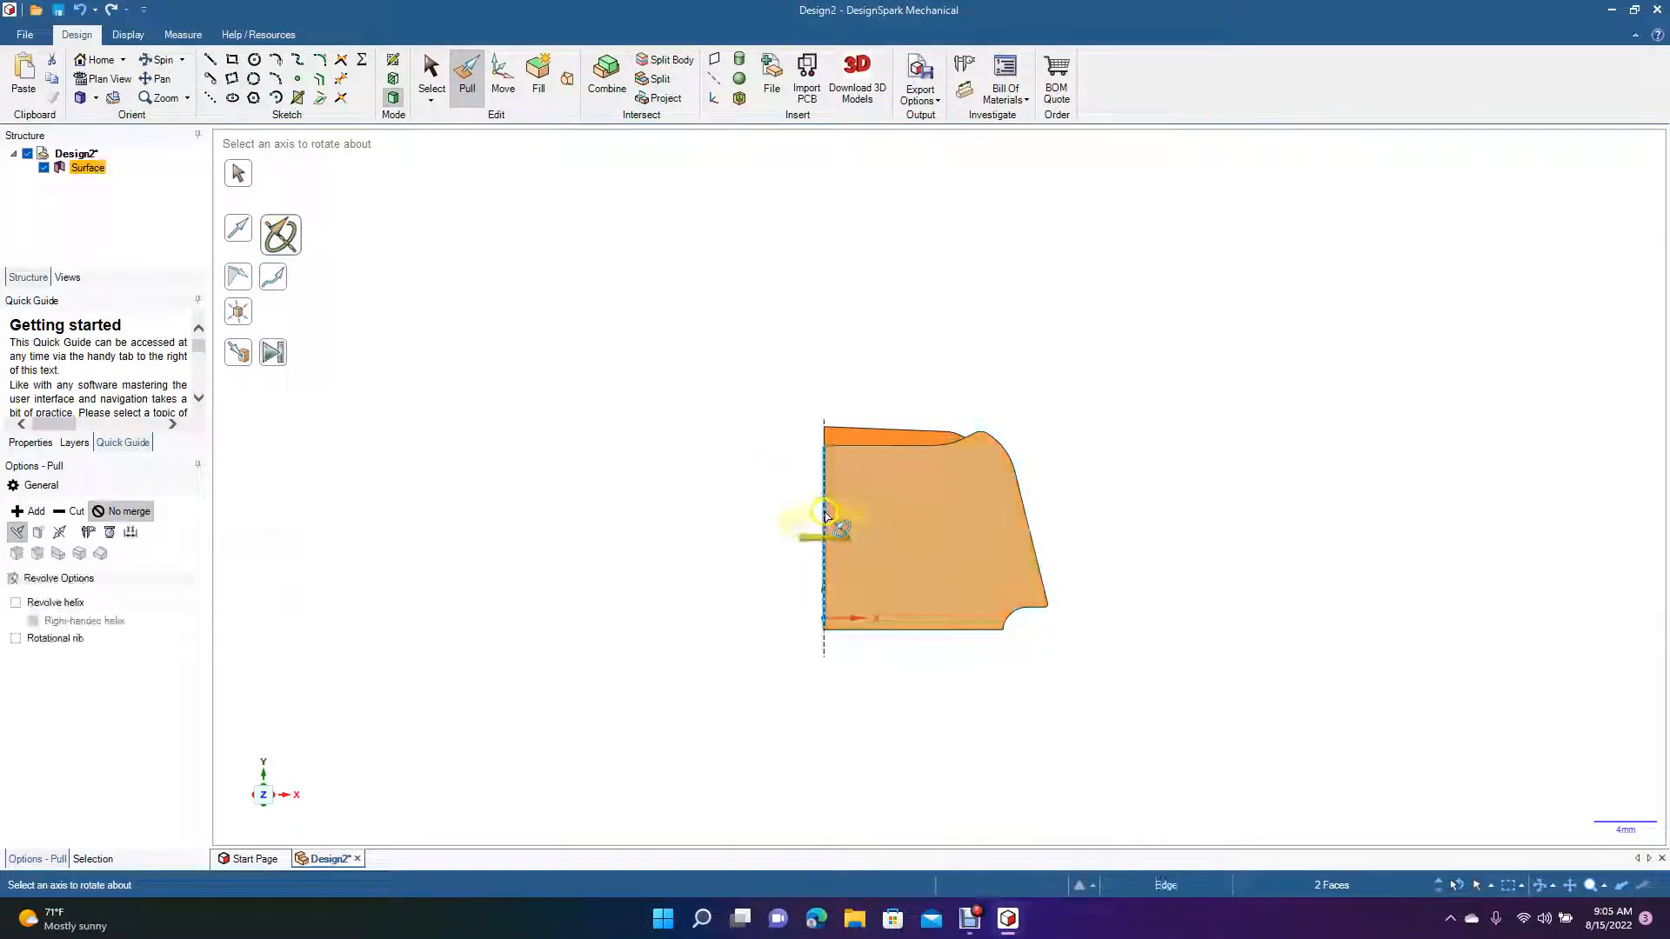
{"action": "left_click", "coordinate": [248, 353]}
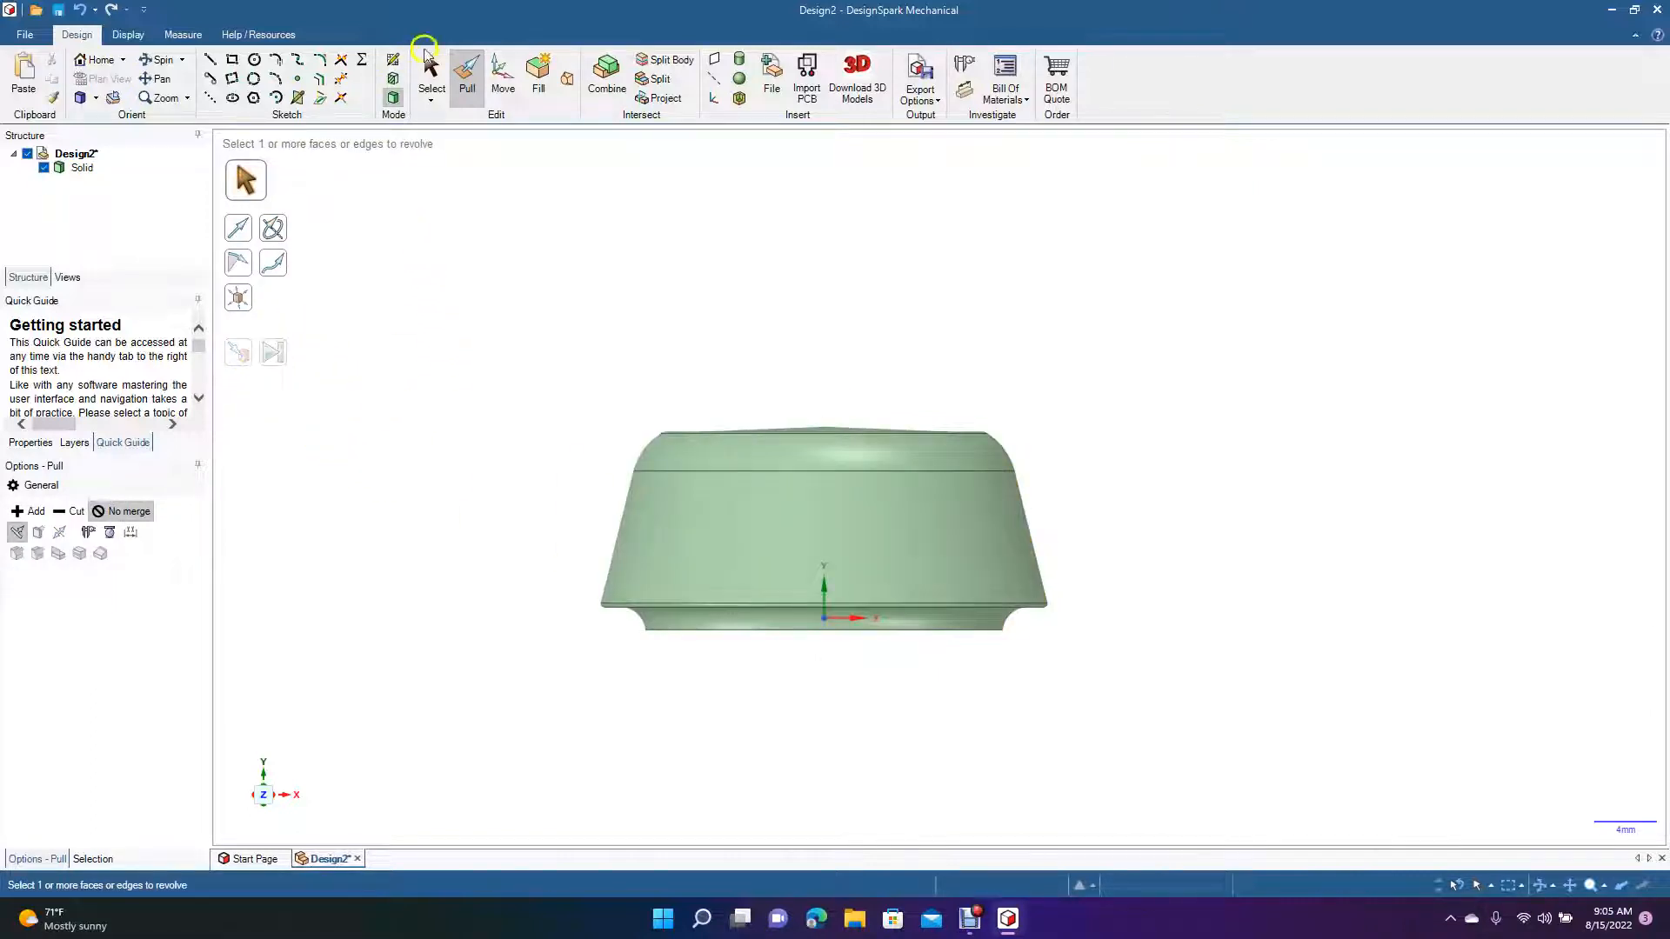
Examine the revolved solid's top and sides from tilted angles, and return to the front view
{"action": "left_click", "coordinate": [430, 71]}
{"action": "left_click", "coordinate": [161, 59]}
{"action": "left_click_drag", "start_coordinate": [518, 288], "coordinate": [537, 331]}
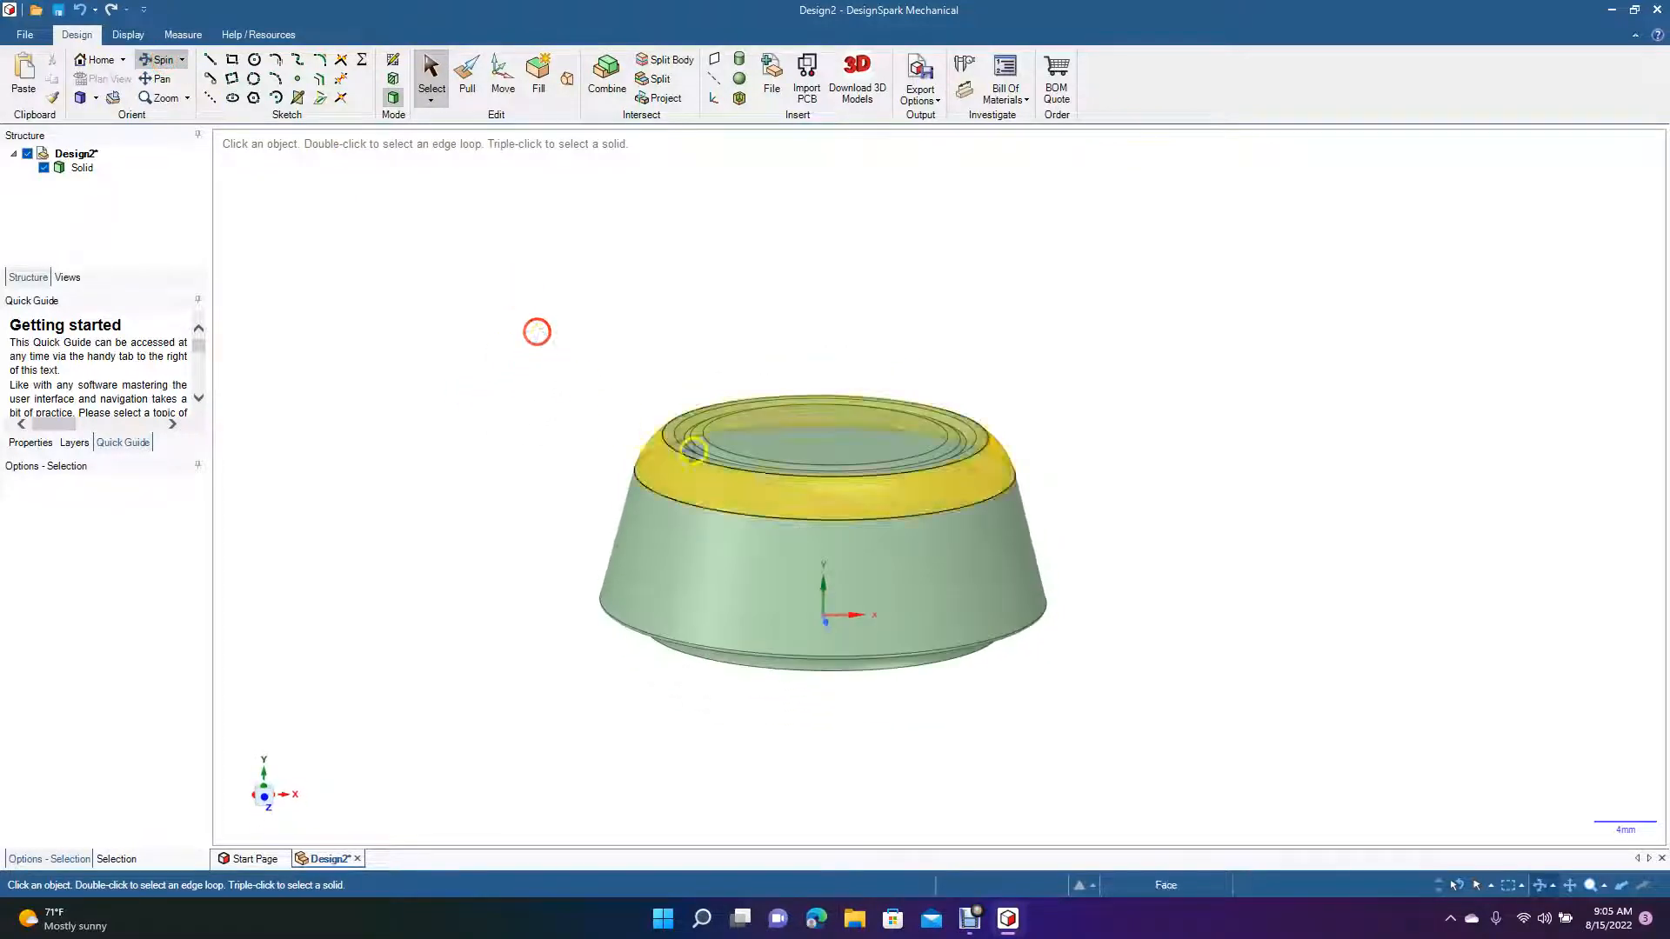
{"action": "left_click_drag", "start_coordinate": [436, 429], "coordinate": [436, 389]}
{"action": "left_click", "coordinate": [437, 91]}
{"action": "left_click", "coordinate": [95, 97]}
{"action": "left_click", "coordinate": [105, 155]}
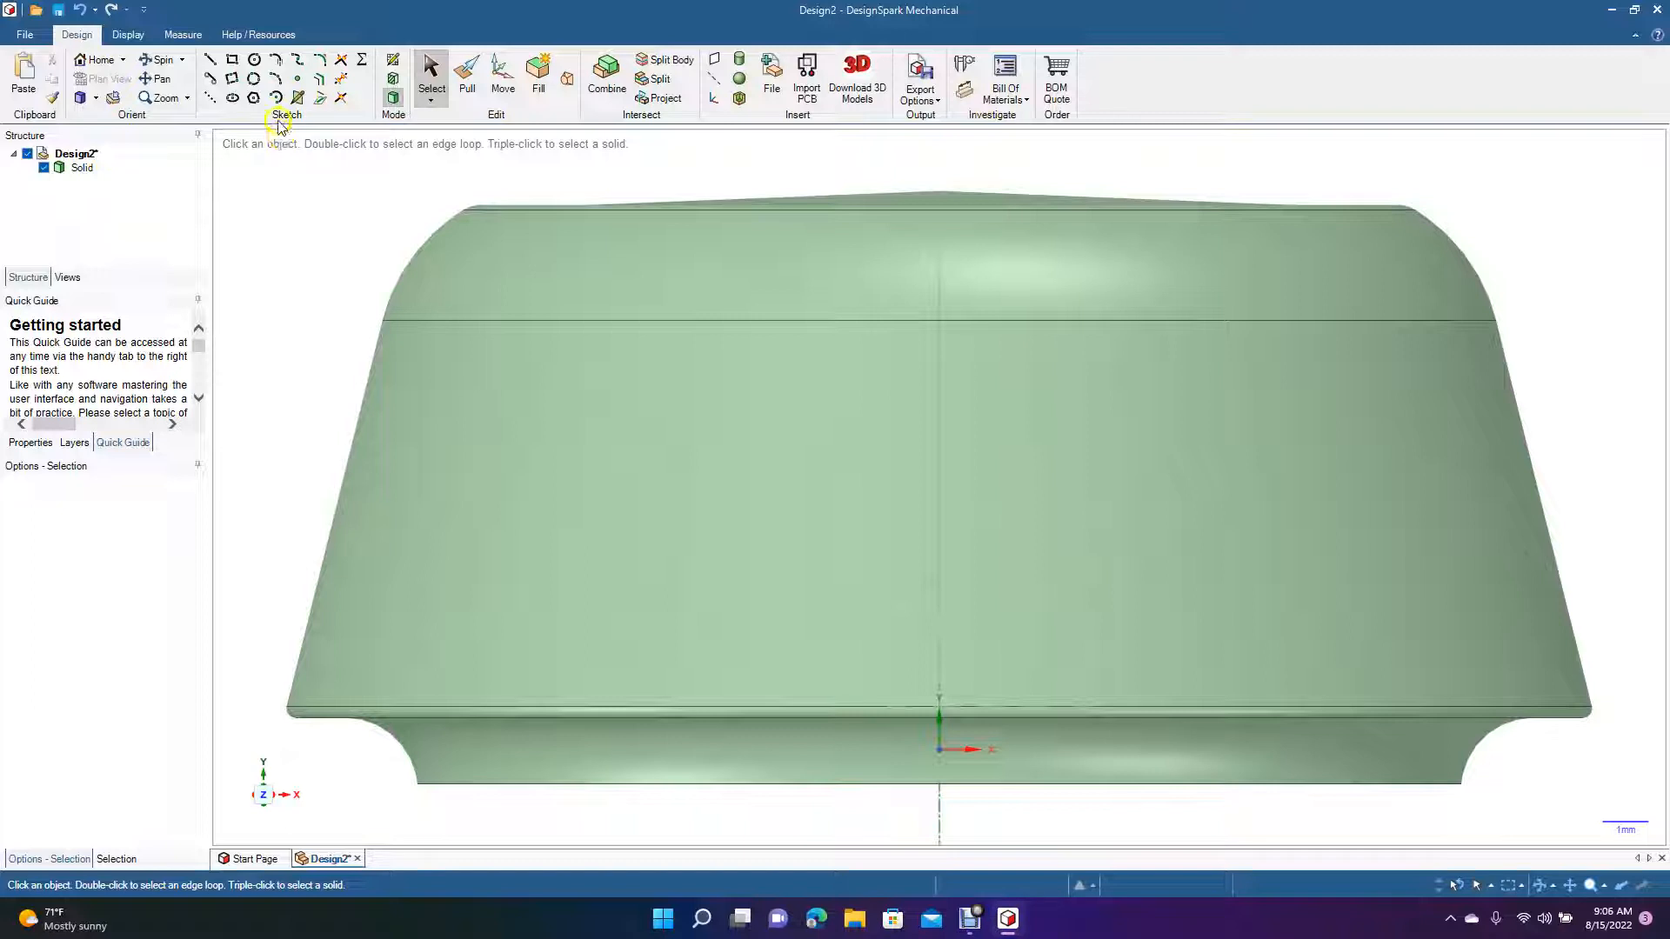
{"action": "left_click", "coordinate": [214, 61]}
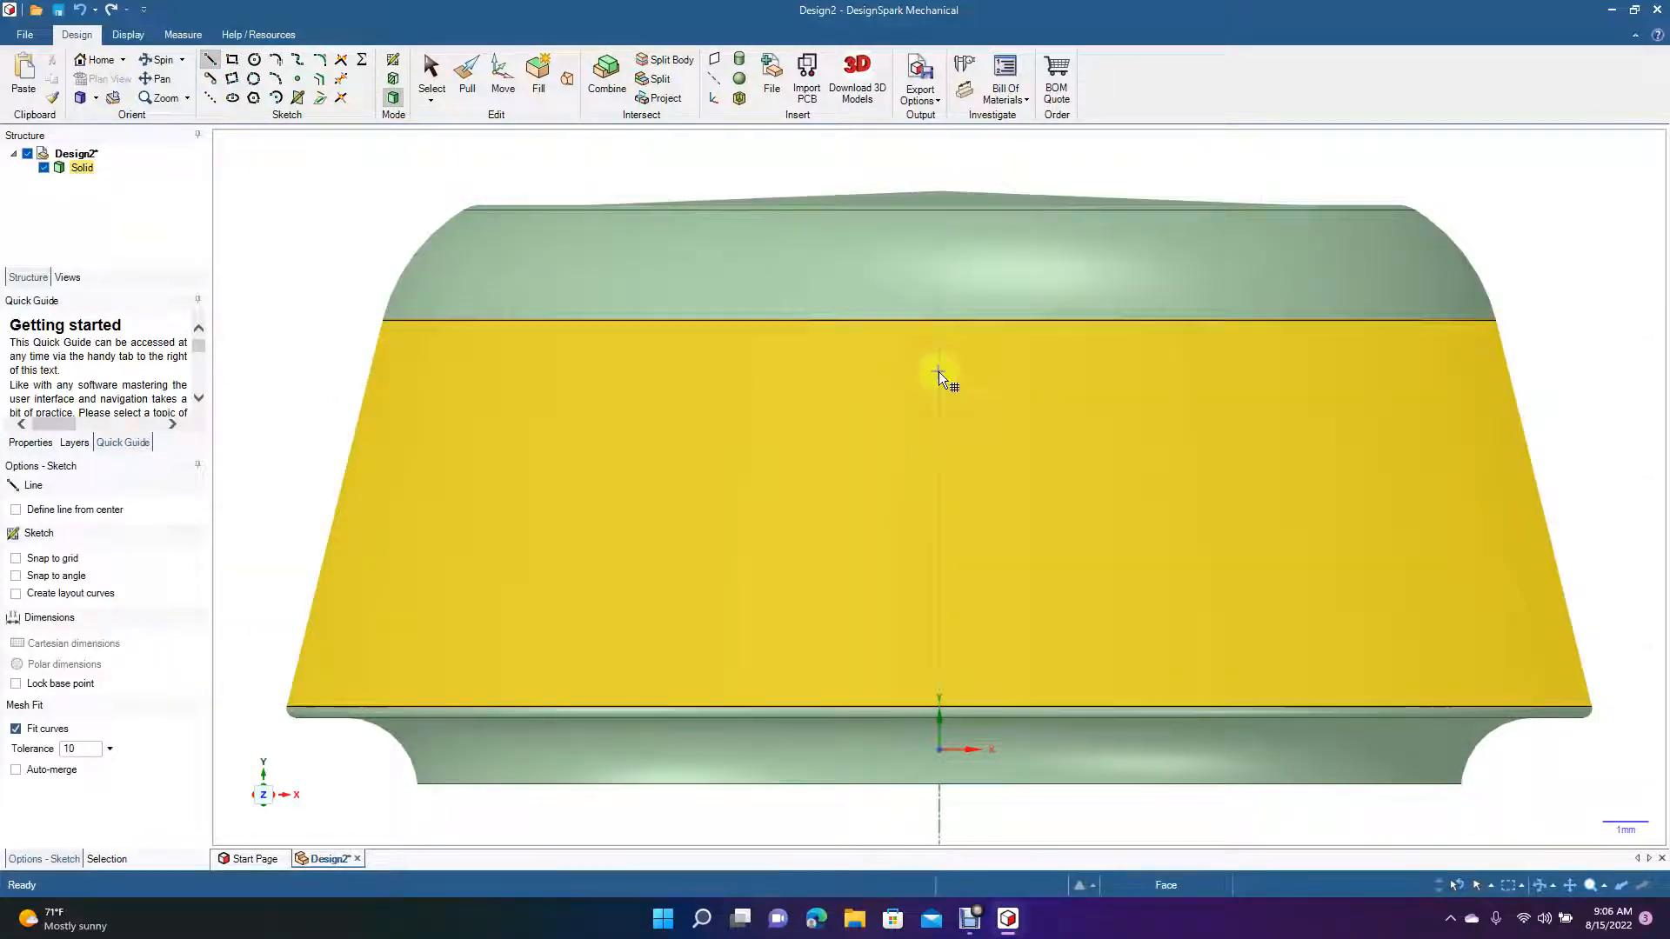
{"action": "left_click", "coordinate": [393, 61]}
{"action": "left_click", "coordinate": [396, 77]}
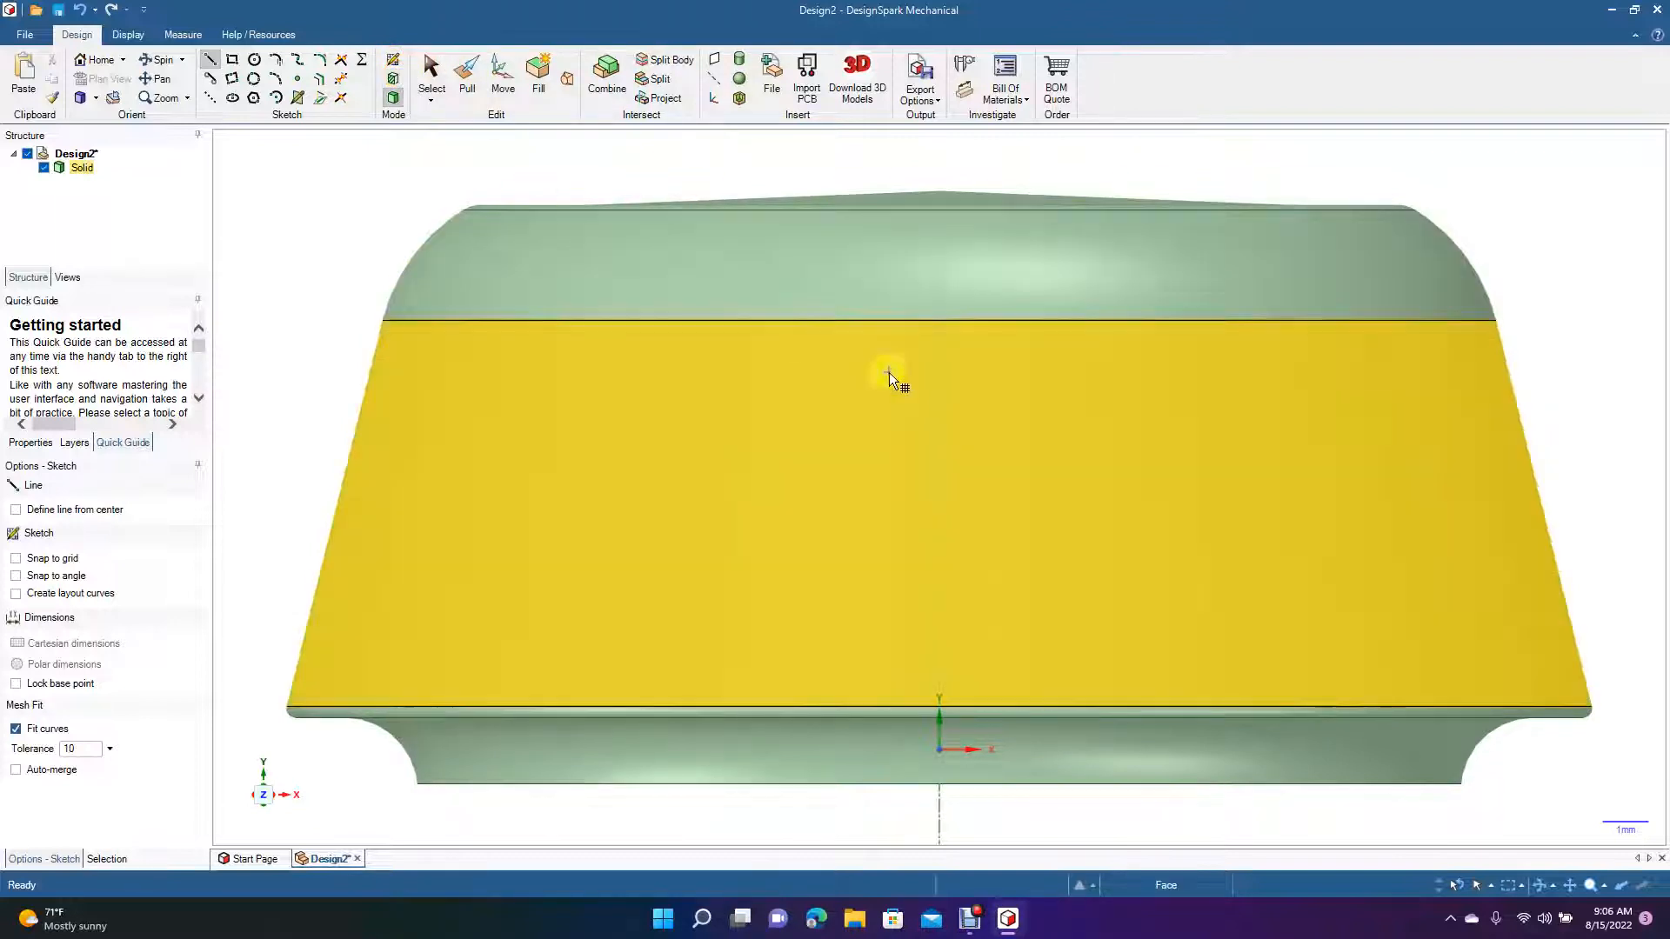
{"action": "left_click", "coordinate": [937, 377]}
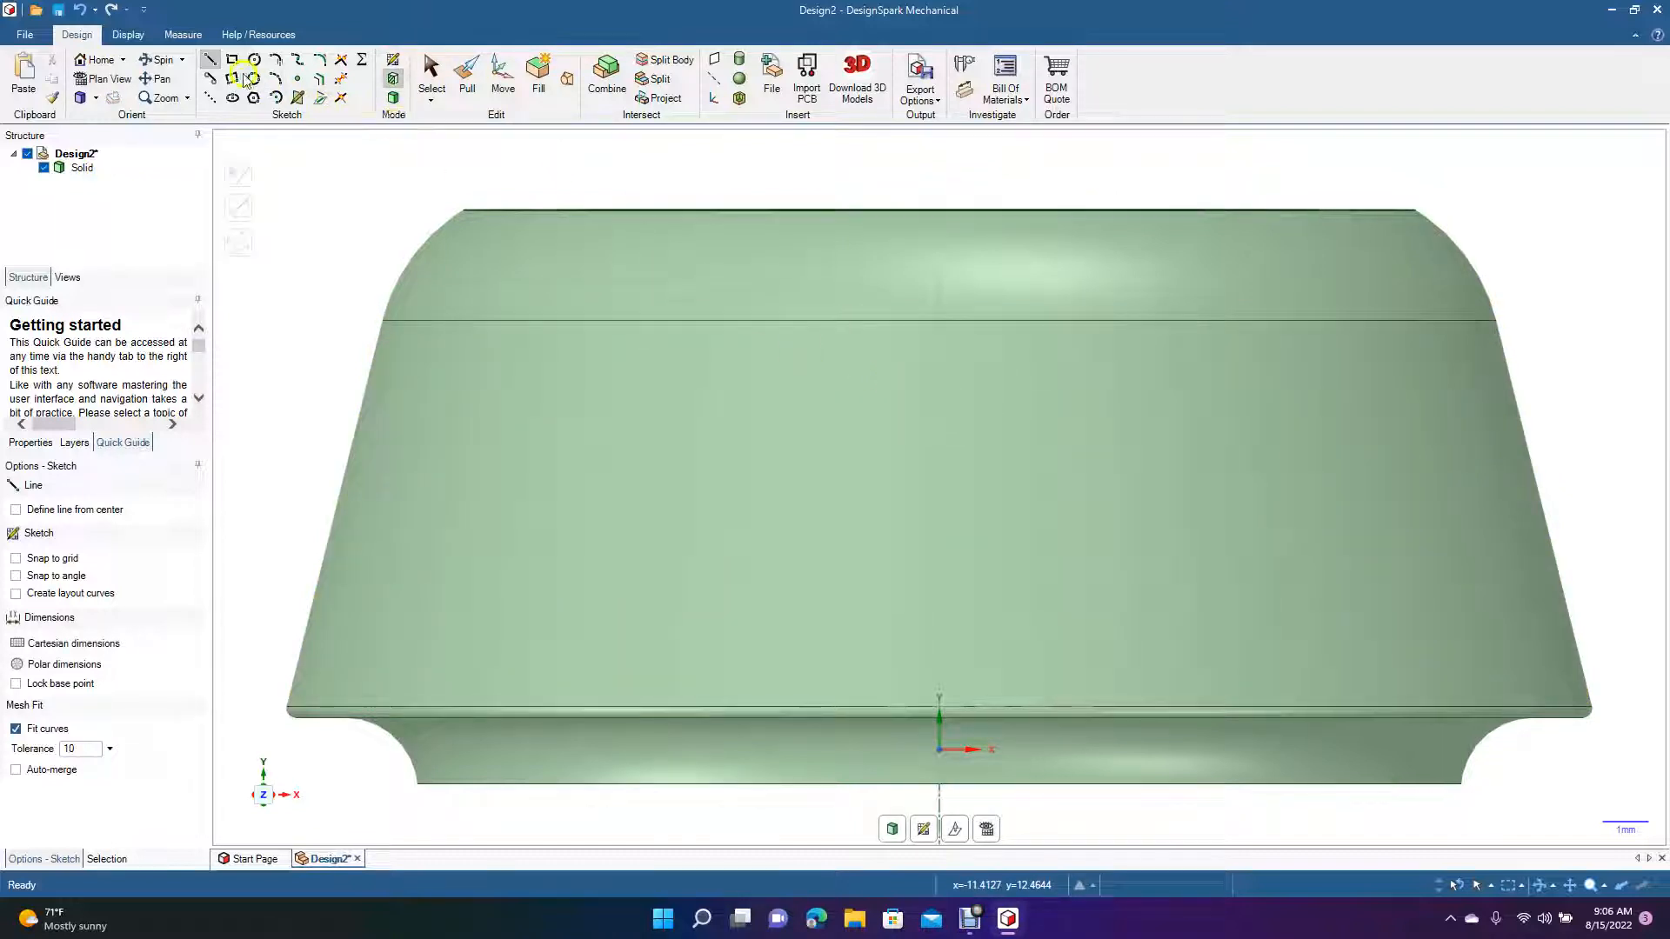
{"action": "left_click", "coordinate": [210, 59]}
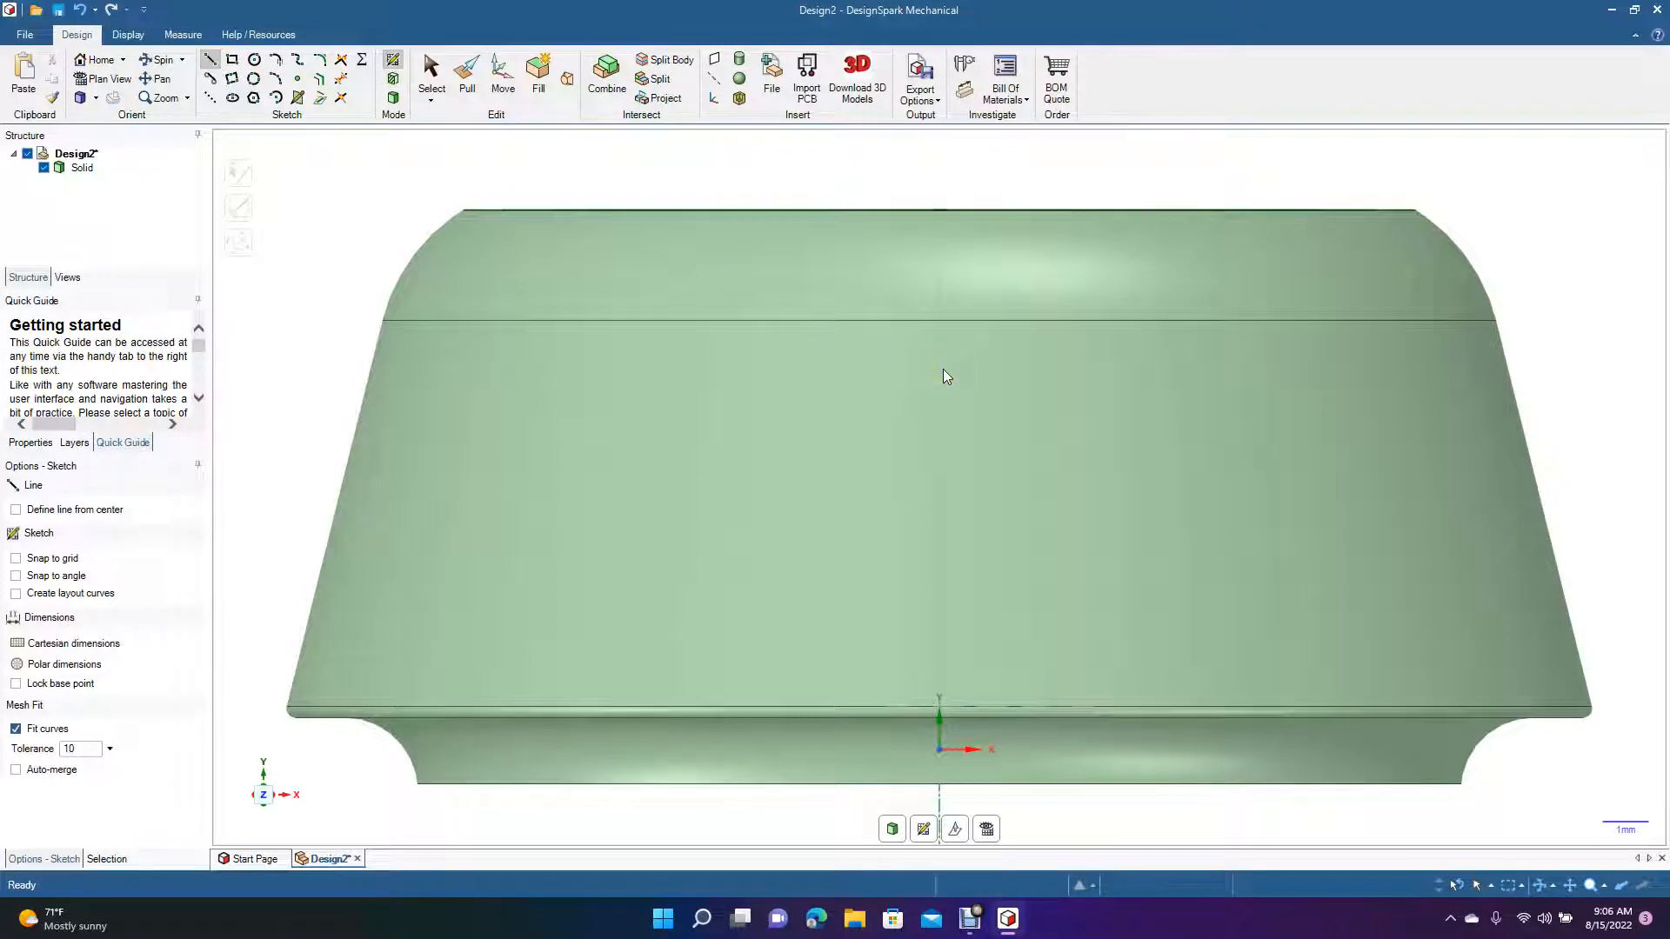
{"action": "scroll", "coordinate": [943, 368], "scroll_direction": "down", "scroll_amount": 5}
{"action": "left_click", "coordinate": [427, 80]}
Insert a horizontal plane at the solid's top and a vertical front-facing plane through the origin
{"action": "left_click", "coordinate": [715, 62]}
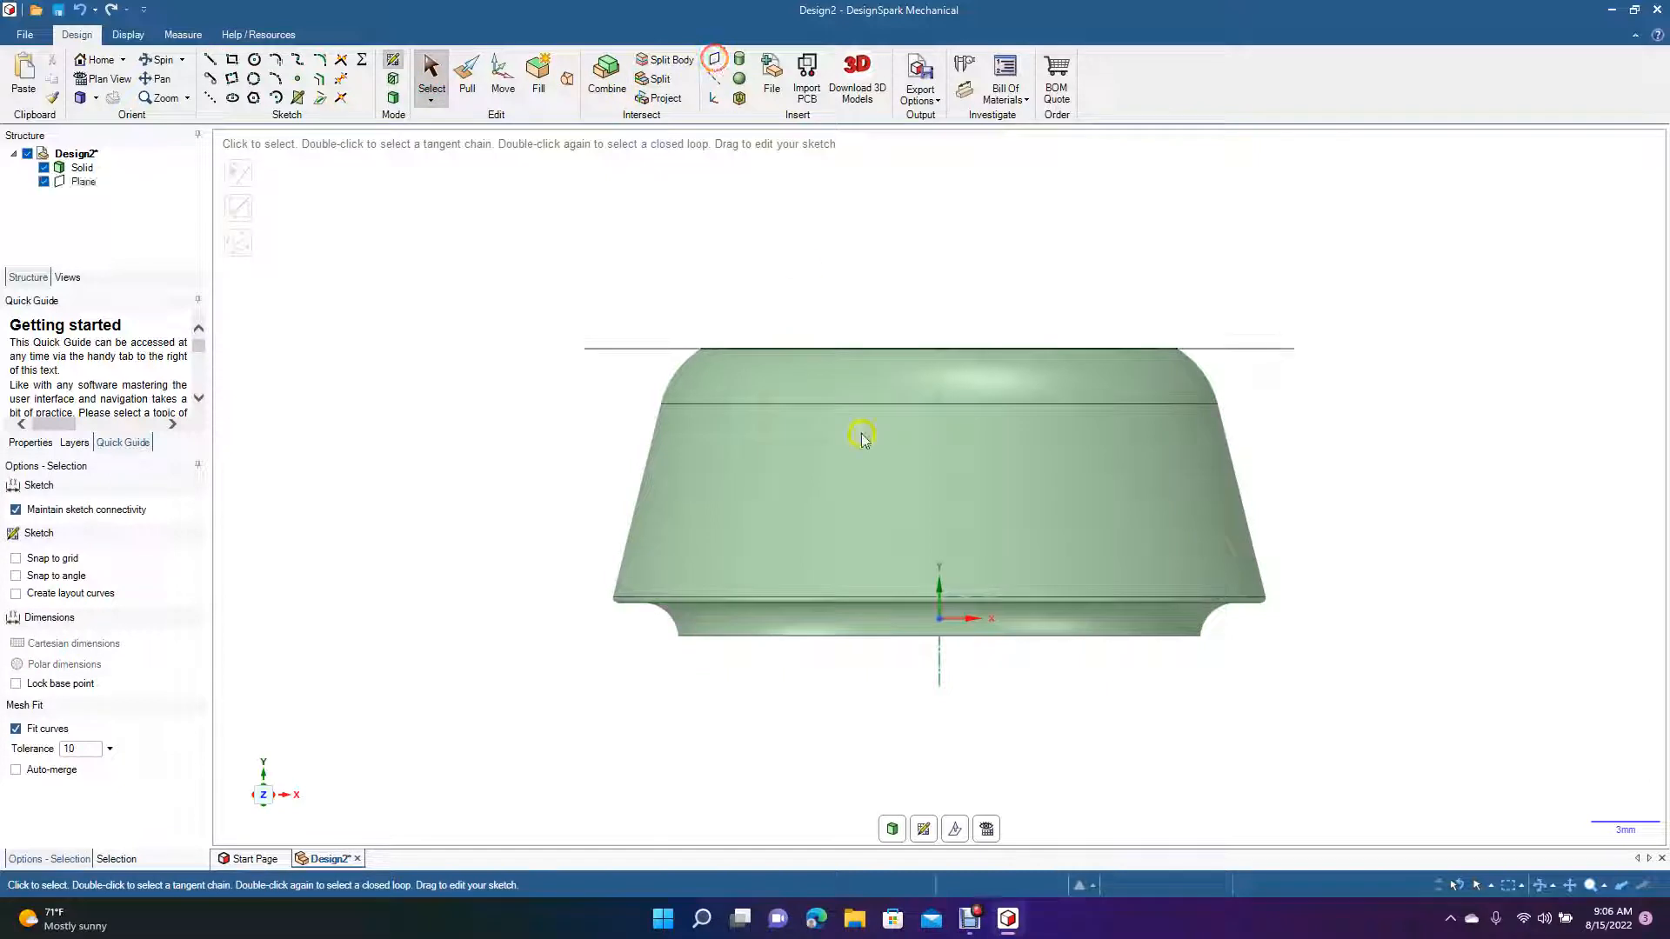
{"action": "left_click", "coordinate": [941, 620]}
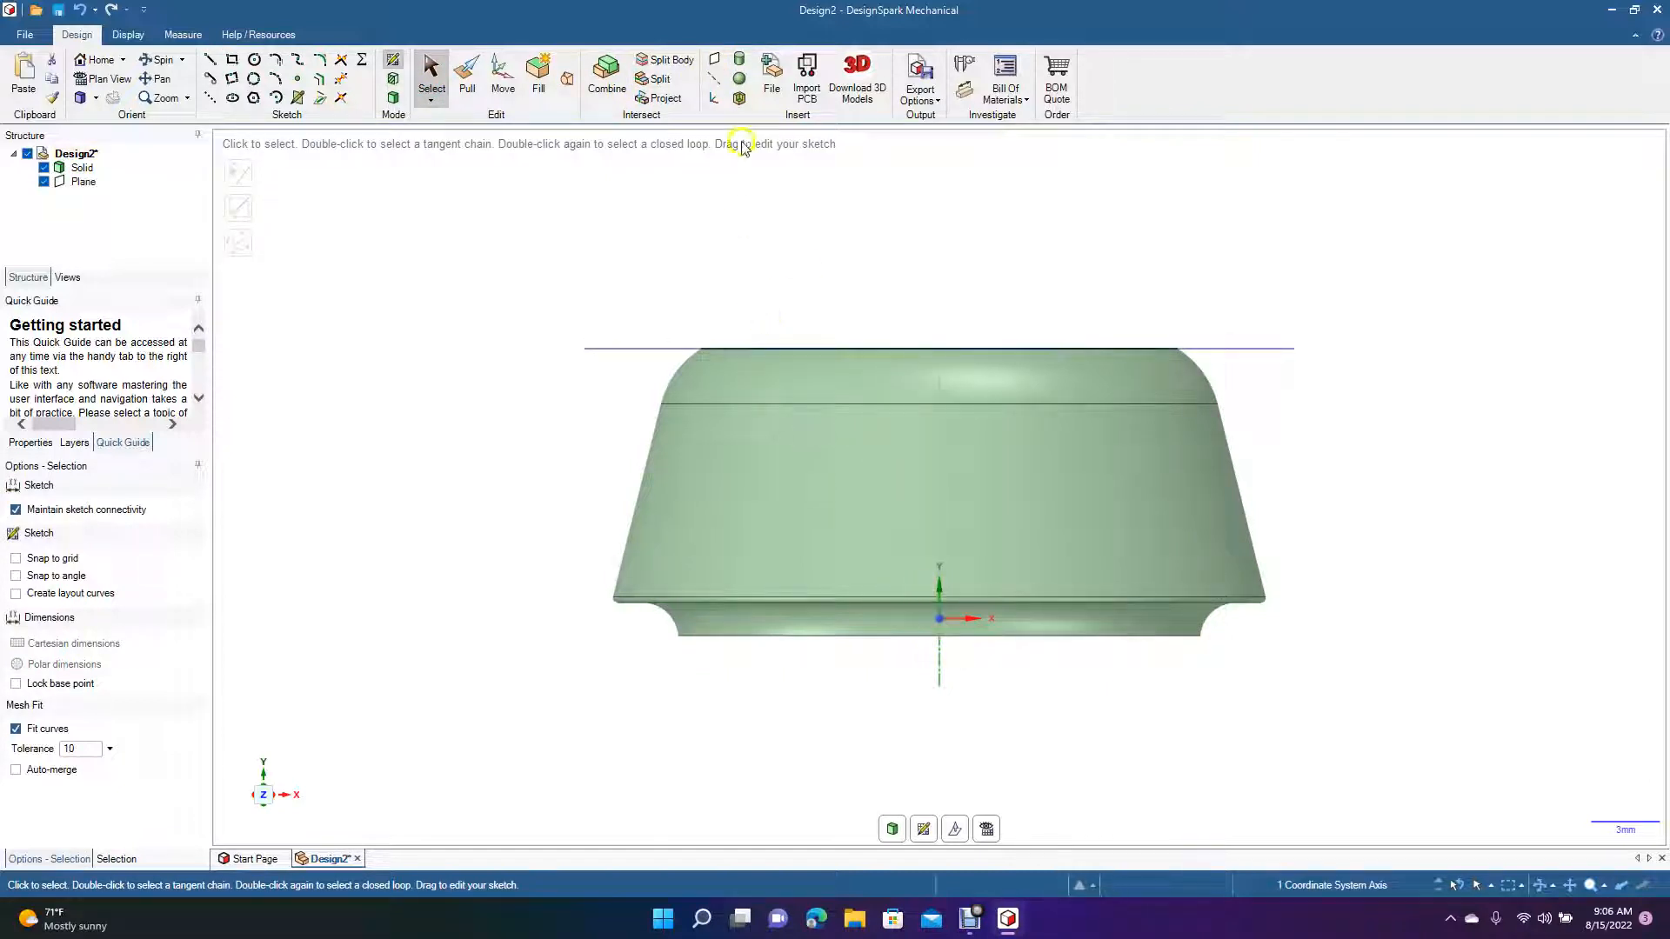
{"action": "left_click", "coordinate": [714, 58]}
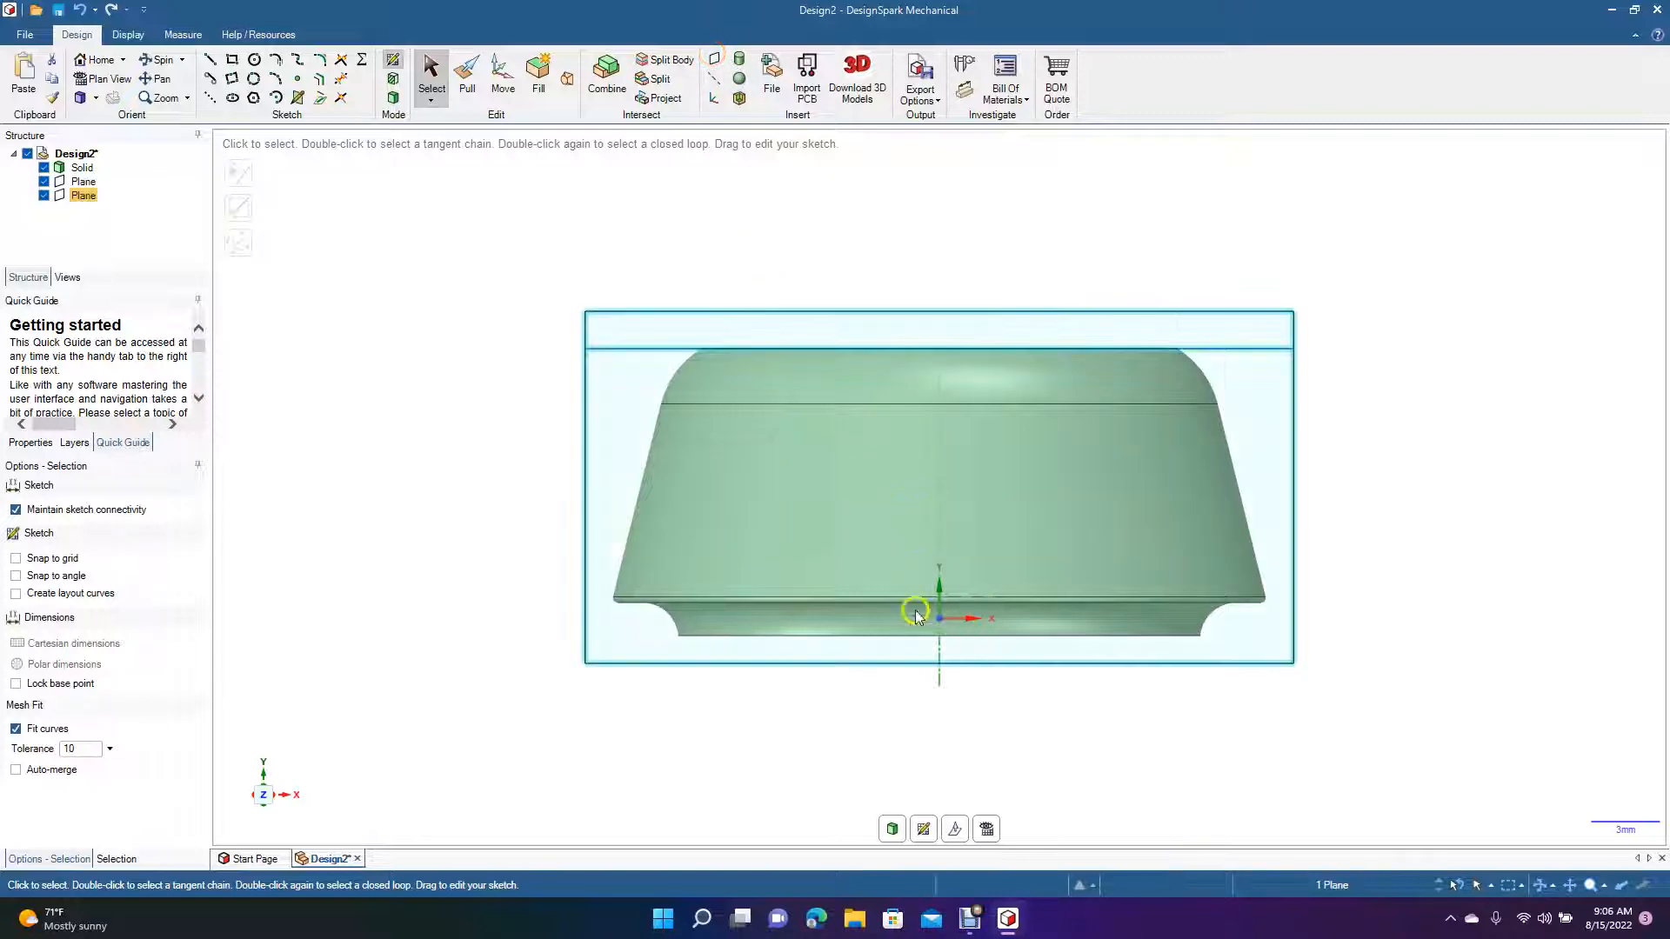
Leave sketch mode for 3D mode and delete the horizontal plane at the solid's top
{"action": "left_click", "coordinate": [157, 59]}
{"action": "mouse_move", "coordinate": [408, 287]}
{"action": "left_mouse_down"}
{"action": "mouse_move", "coordinate": [408, 348]}
{"action": "mouse_move", "coordinate": [440, 346]}
{"action": "mouse_move", "coordinate": [470, 305]}
{"action": "mouse_move", "coordinate": [418, 328]}
{"action": "mouse_move", "coordinate": [461, 277]}
{"action": "mouse_move", "coordinate": [403, 313]}
{"action": "left_mouse_up"}
{"action": "left_click", "coordinate": [426, 70]}
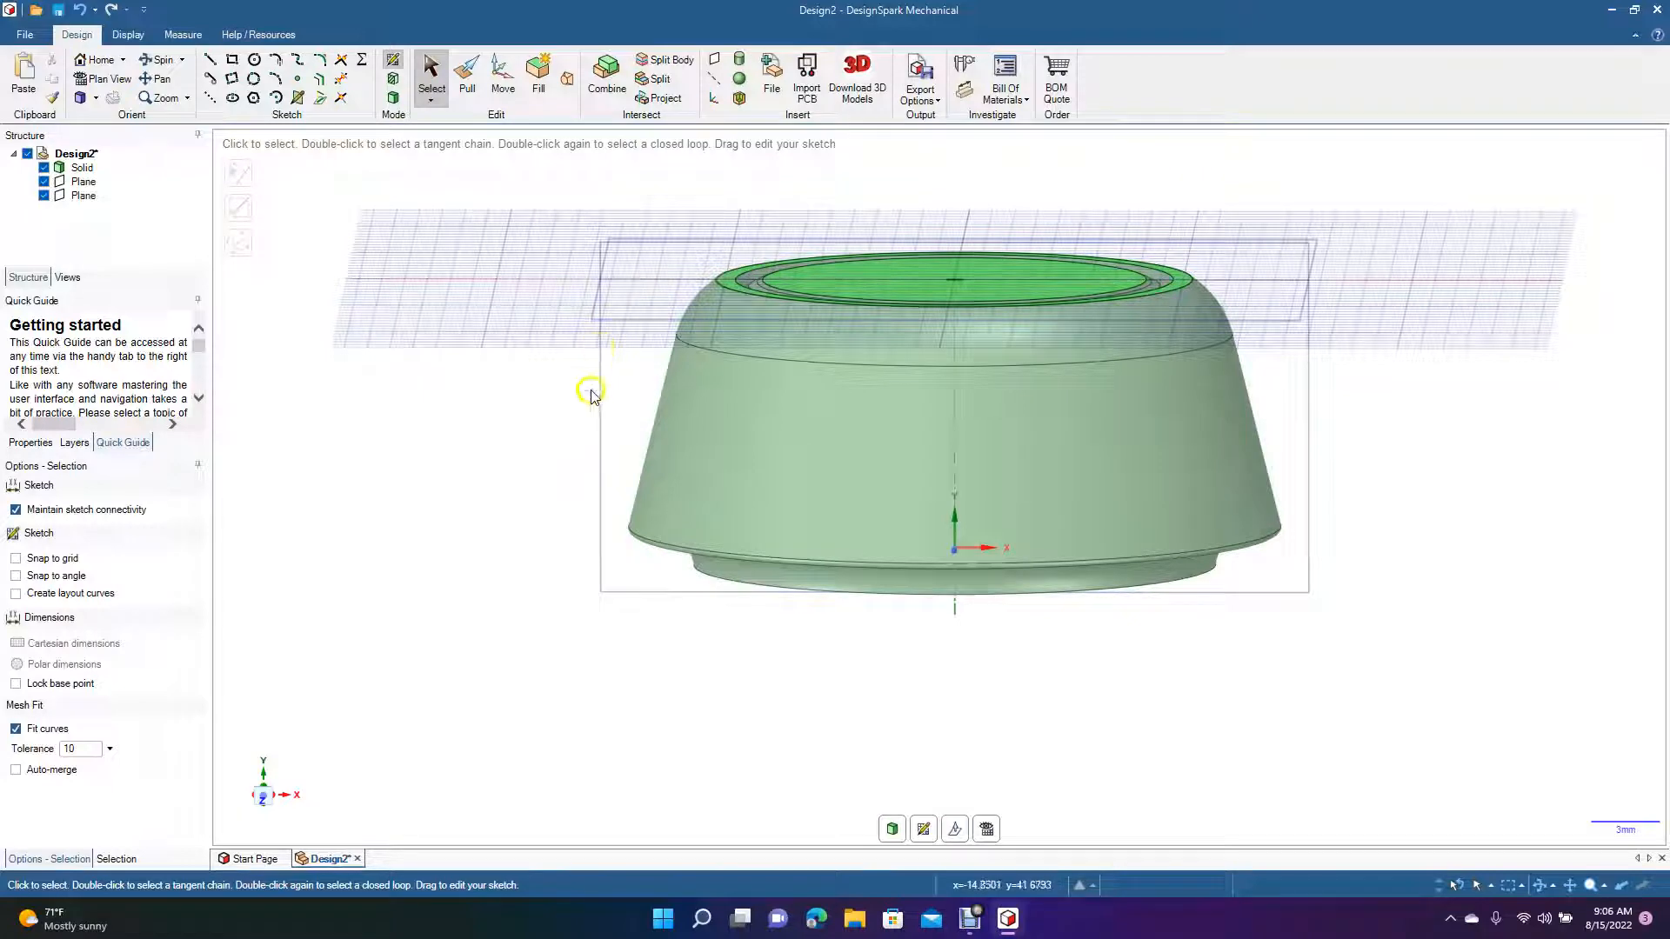
{"action": "left_click", "coordinate": [393, 97]}
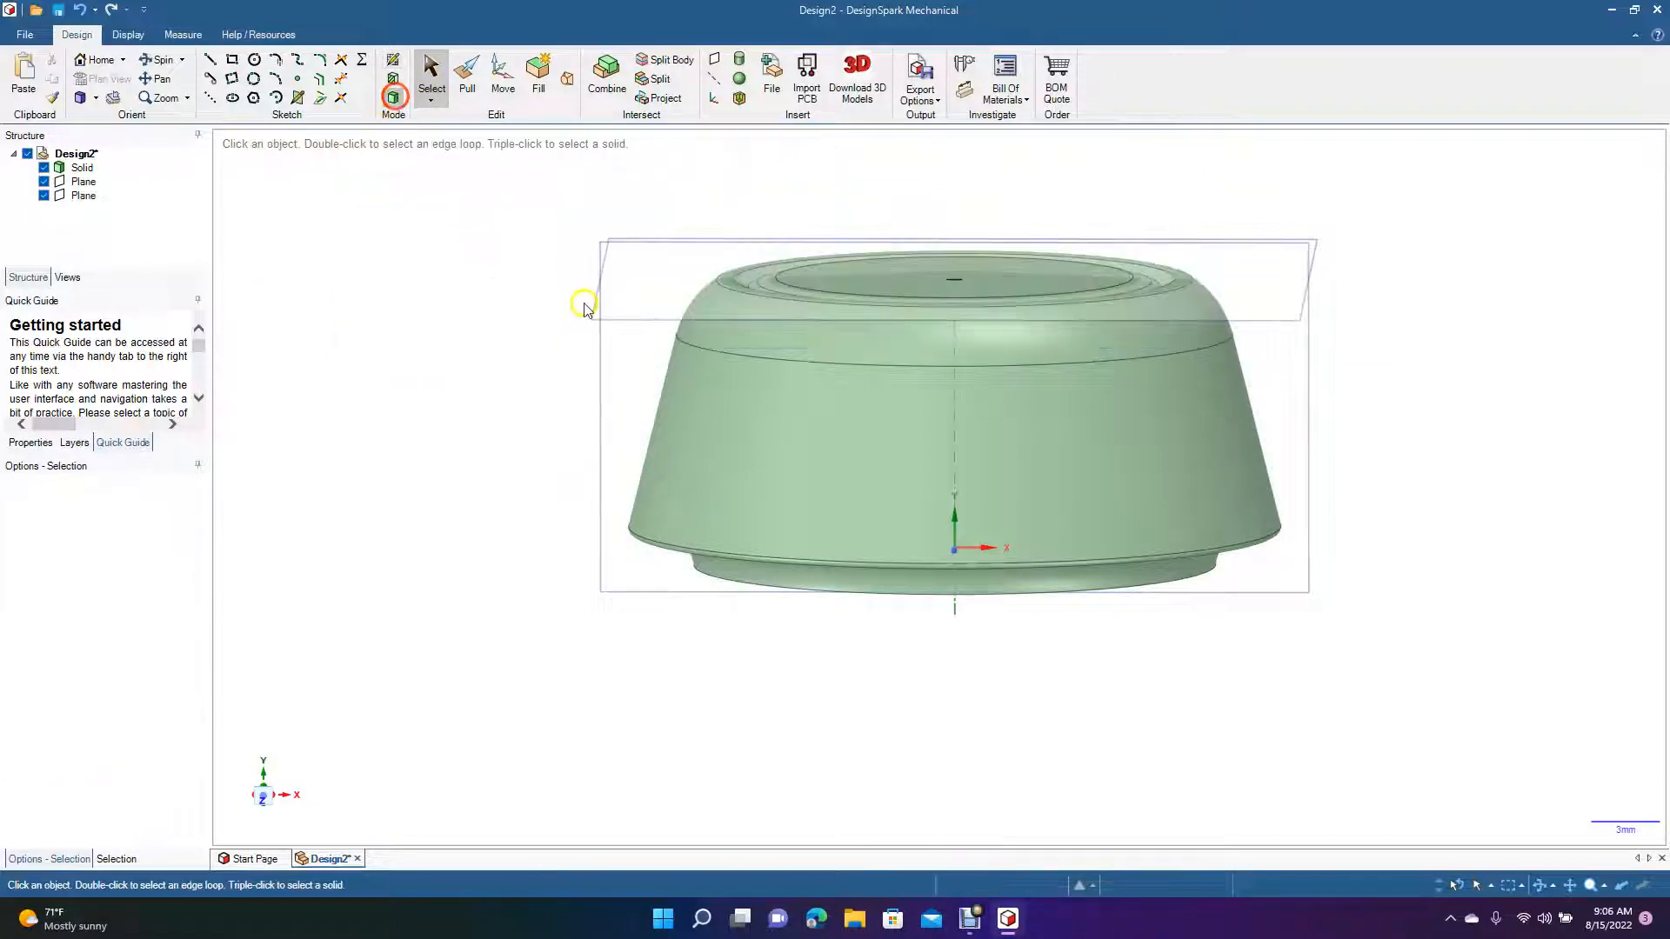
{"action": "left_click", "coordinate": [624, 323]}
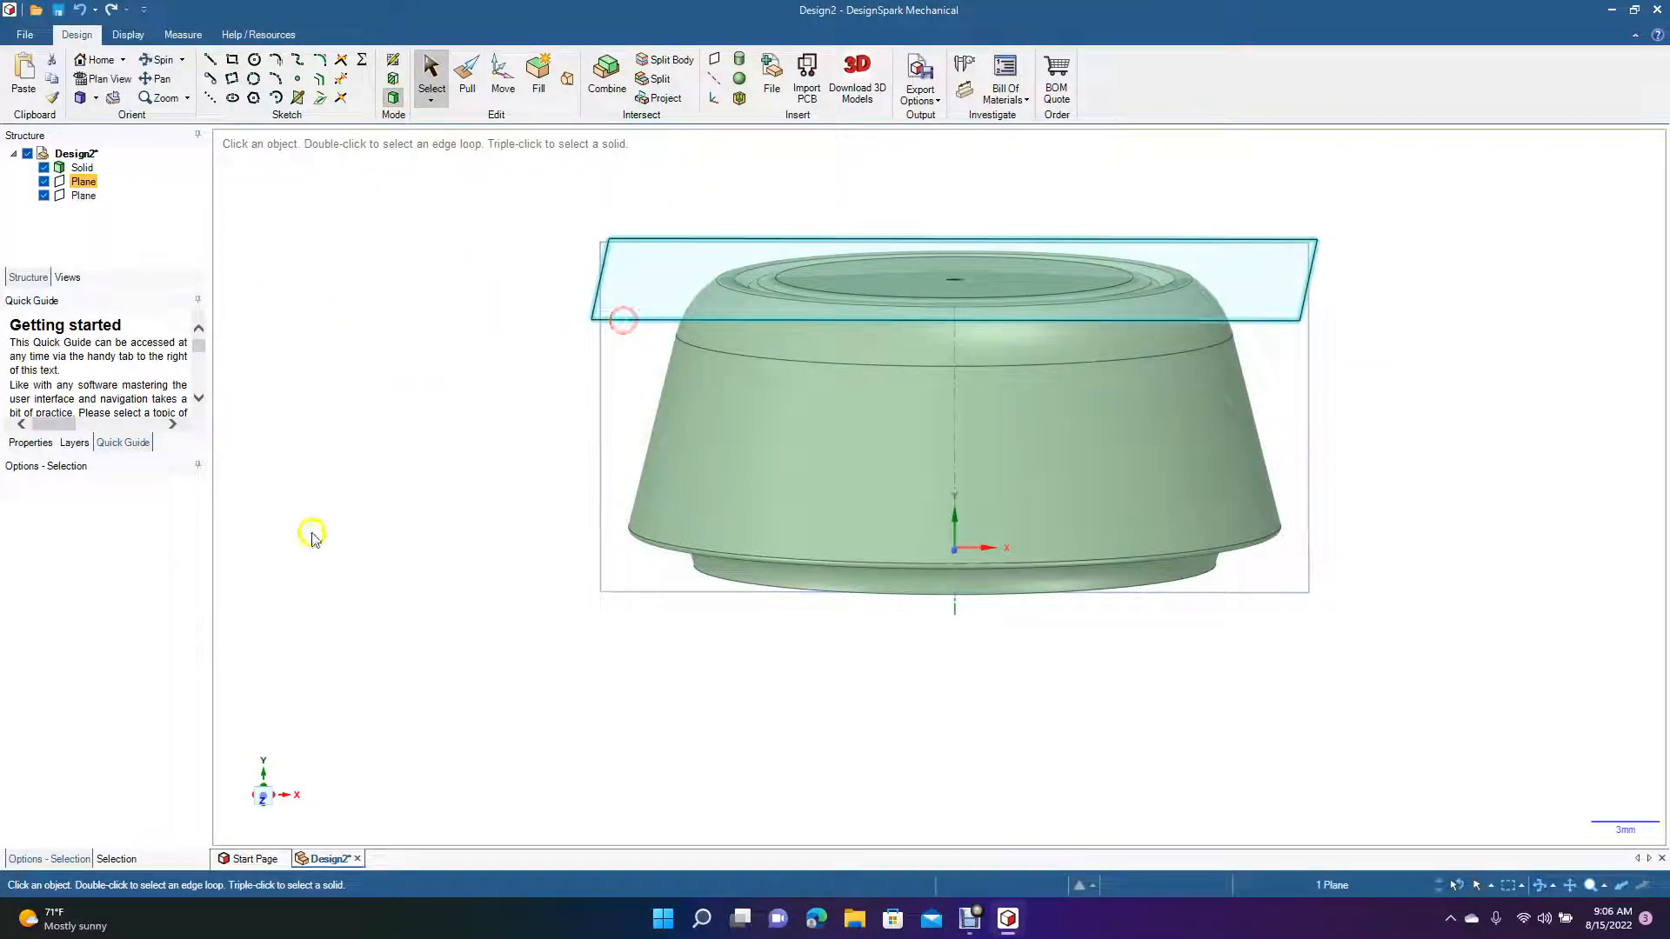
{"action": "key", "text": "Delete"}
Move the vertical plane about 15.5 mm forward along the Z axis so it stands in front of the solid
{"action": "left_click", "coordinate": [604, 458]}
{"action": "left_click", "coordinate": [503, 77]}
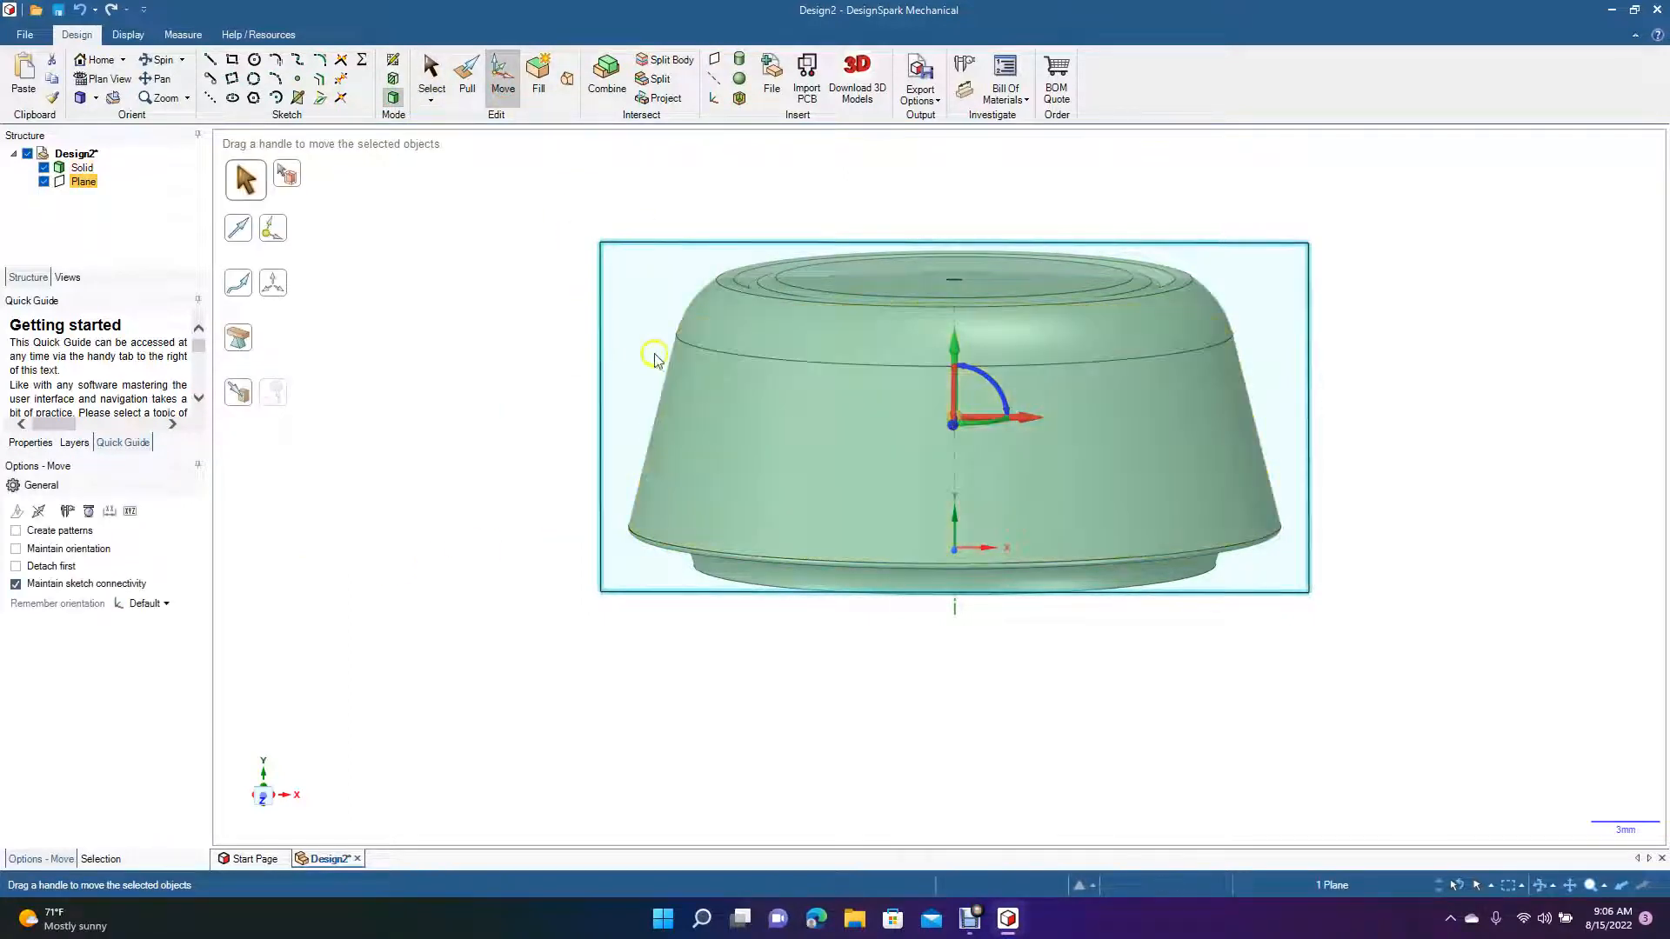
{"action": "left_click", "coordinate": [157, 59]}
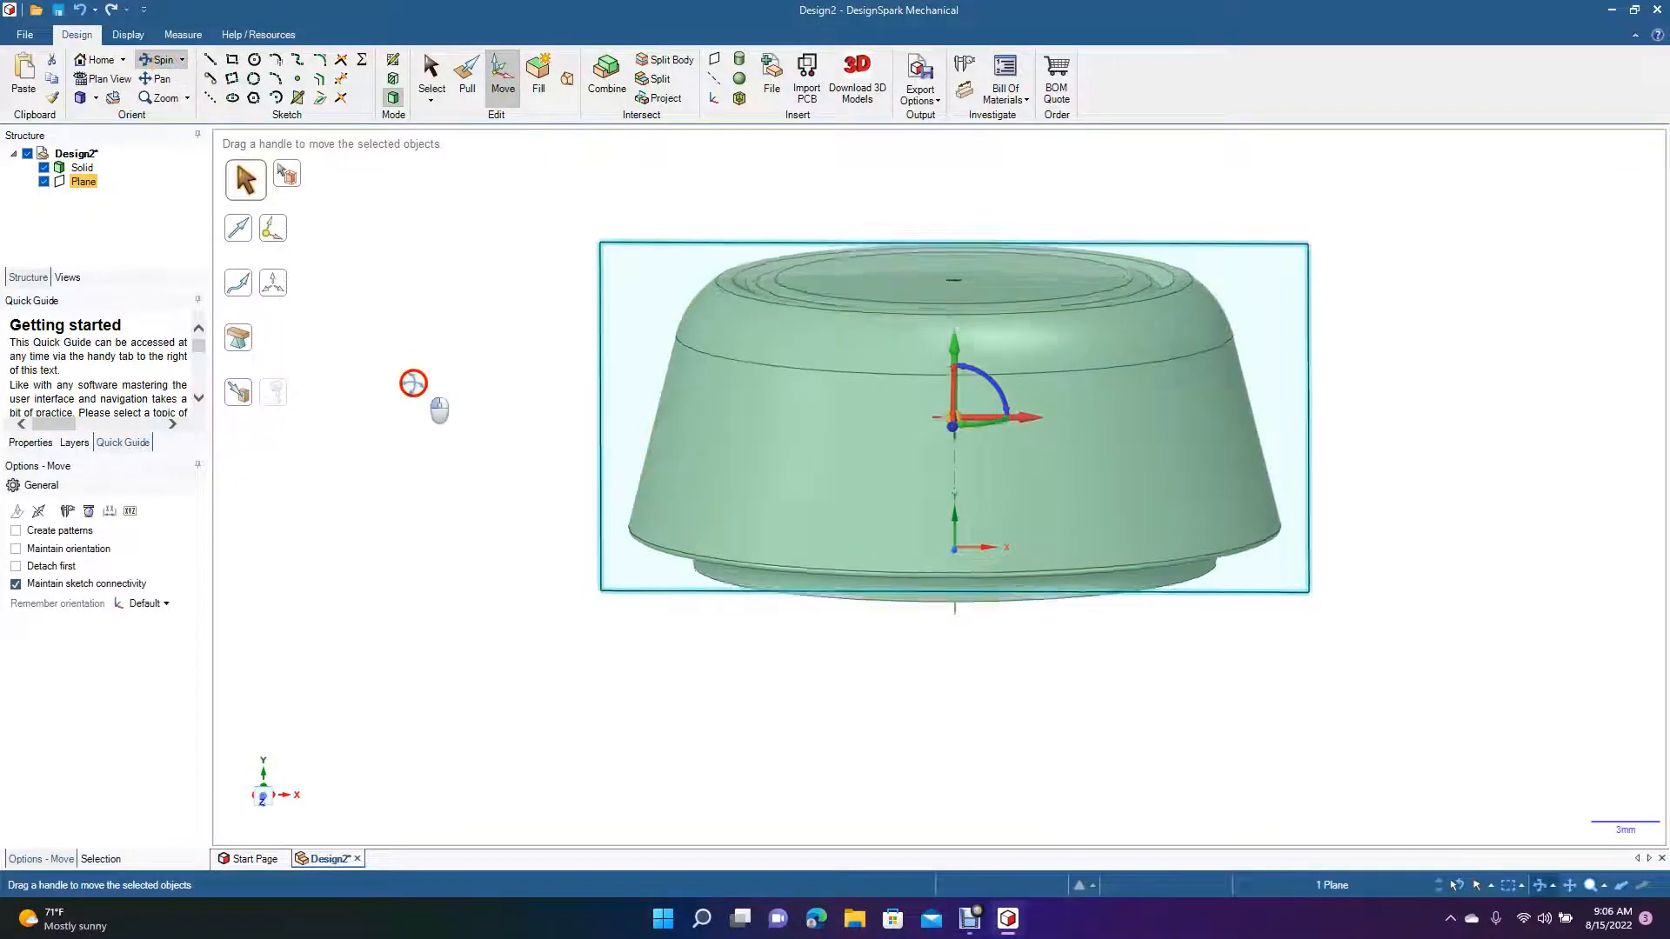
{"action": "left_click_drag", "start_coordinate": [409, 383], "coordinate": [358, 394]}
{"action": "left_click", "coordinate": [431, 71]}
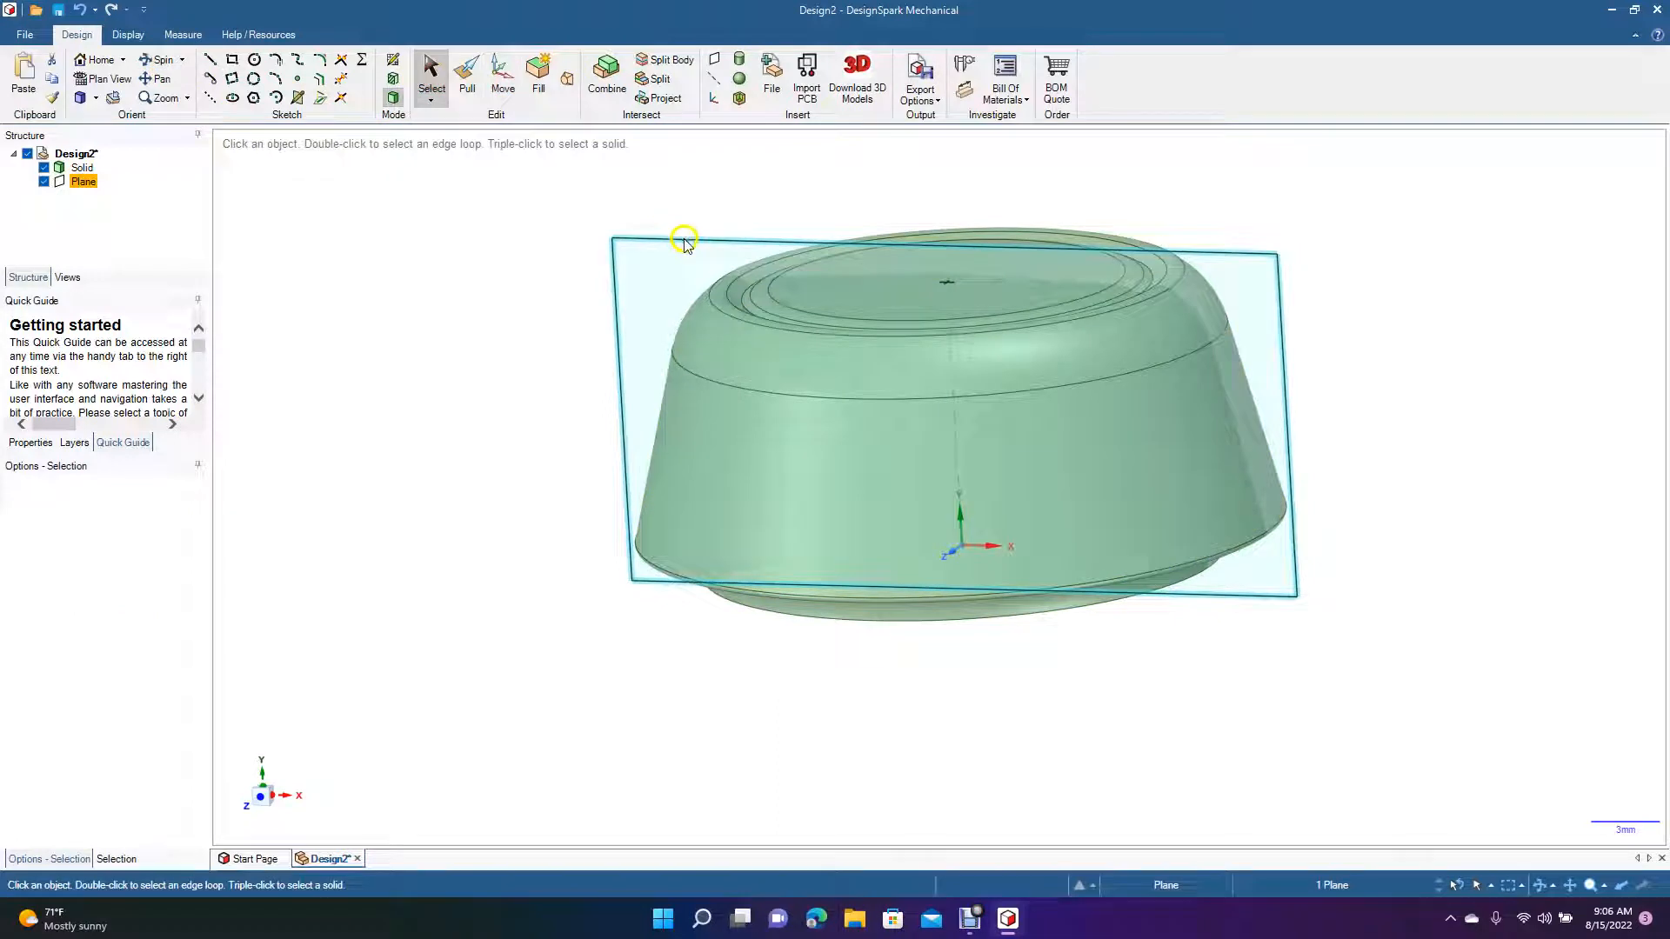
{"action": "left_click", "coordinate": [503, 76]}
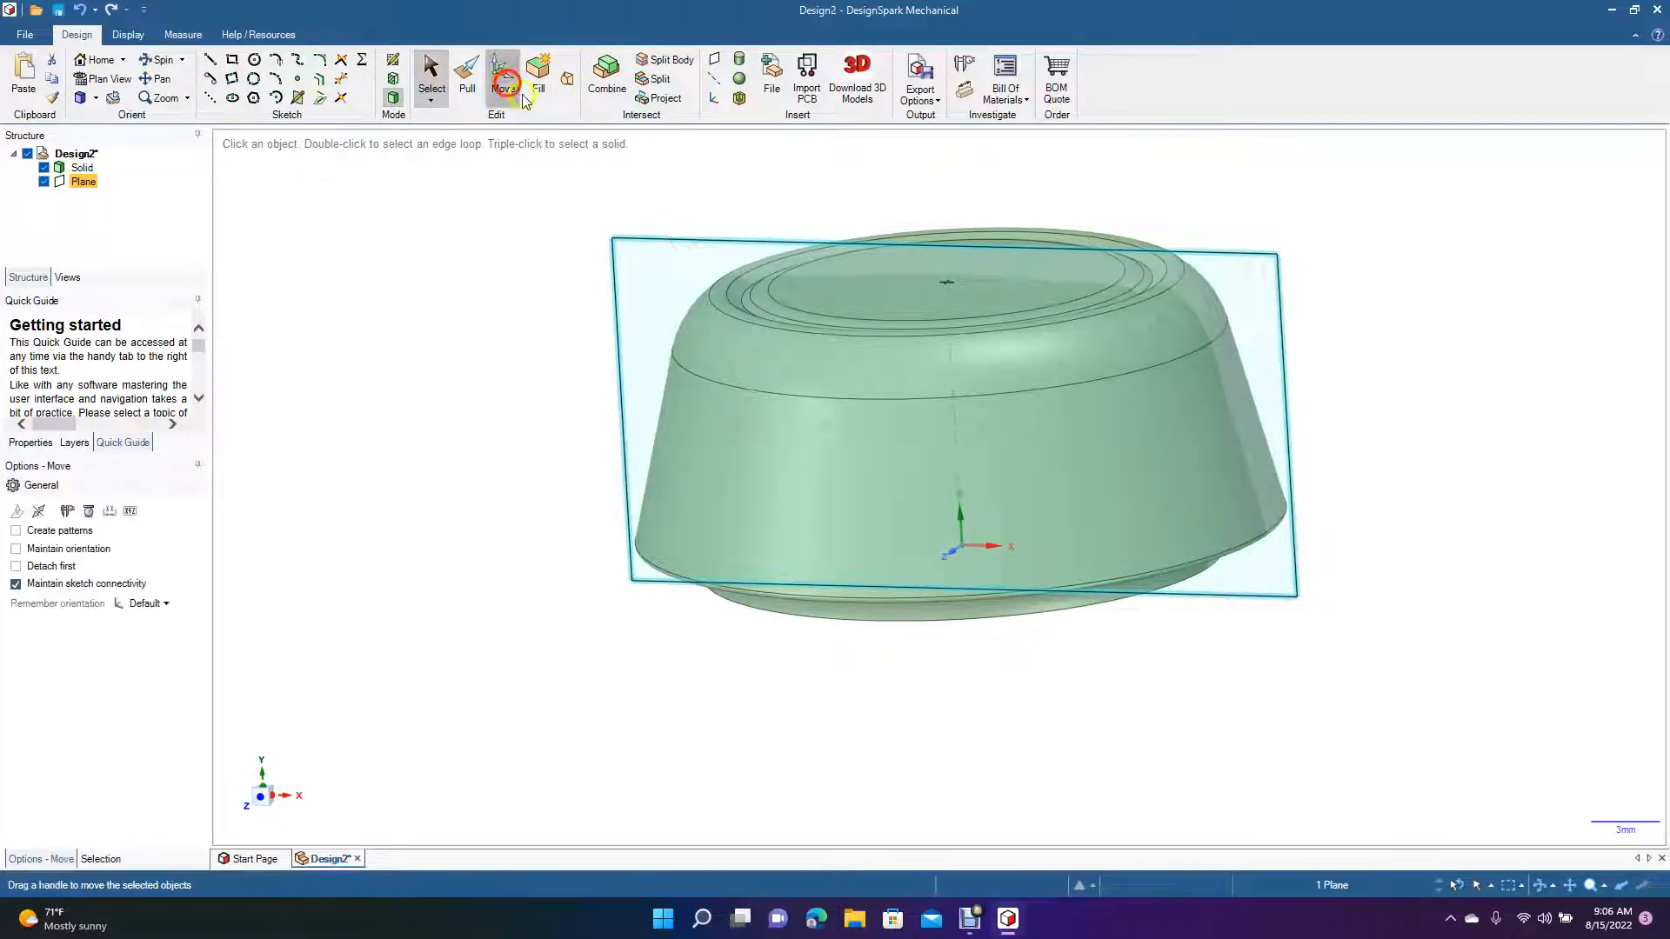
{"action": "left_click_drag", "start_coordinate": [931, 439], "coordinate": [813, 522]}
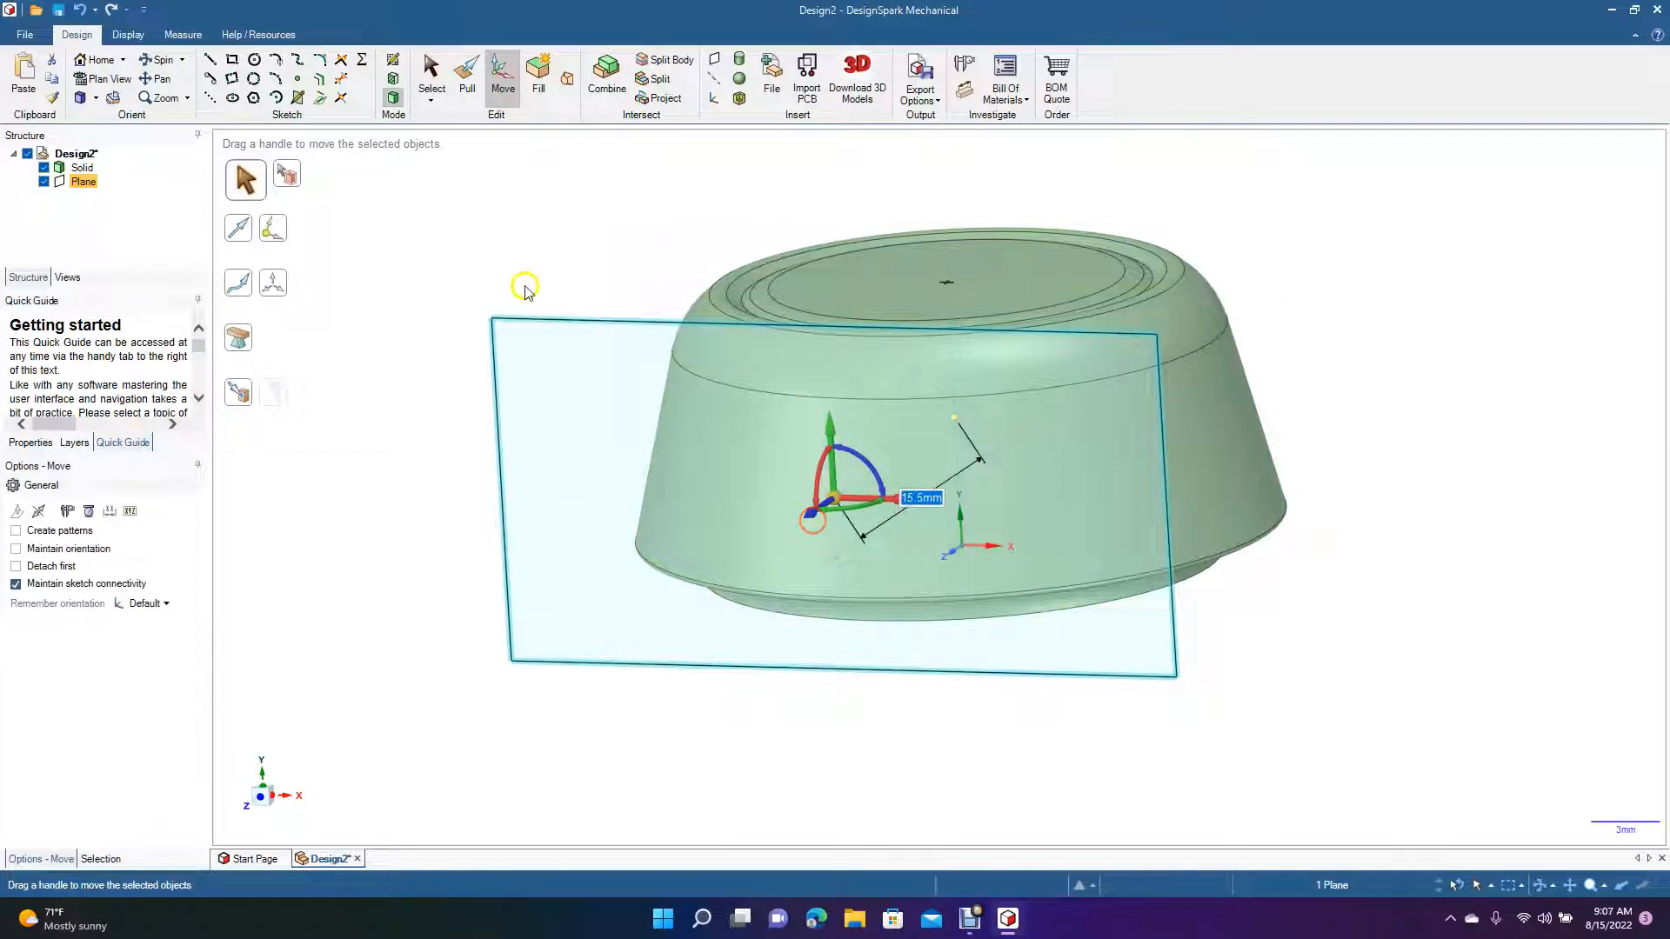
On the plane in front of the solid, draw an 8 mm vertical line up from the origin with grid snapping on
{"action": "left_click", "coordinate": [101, 78]}
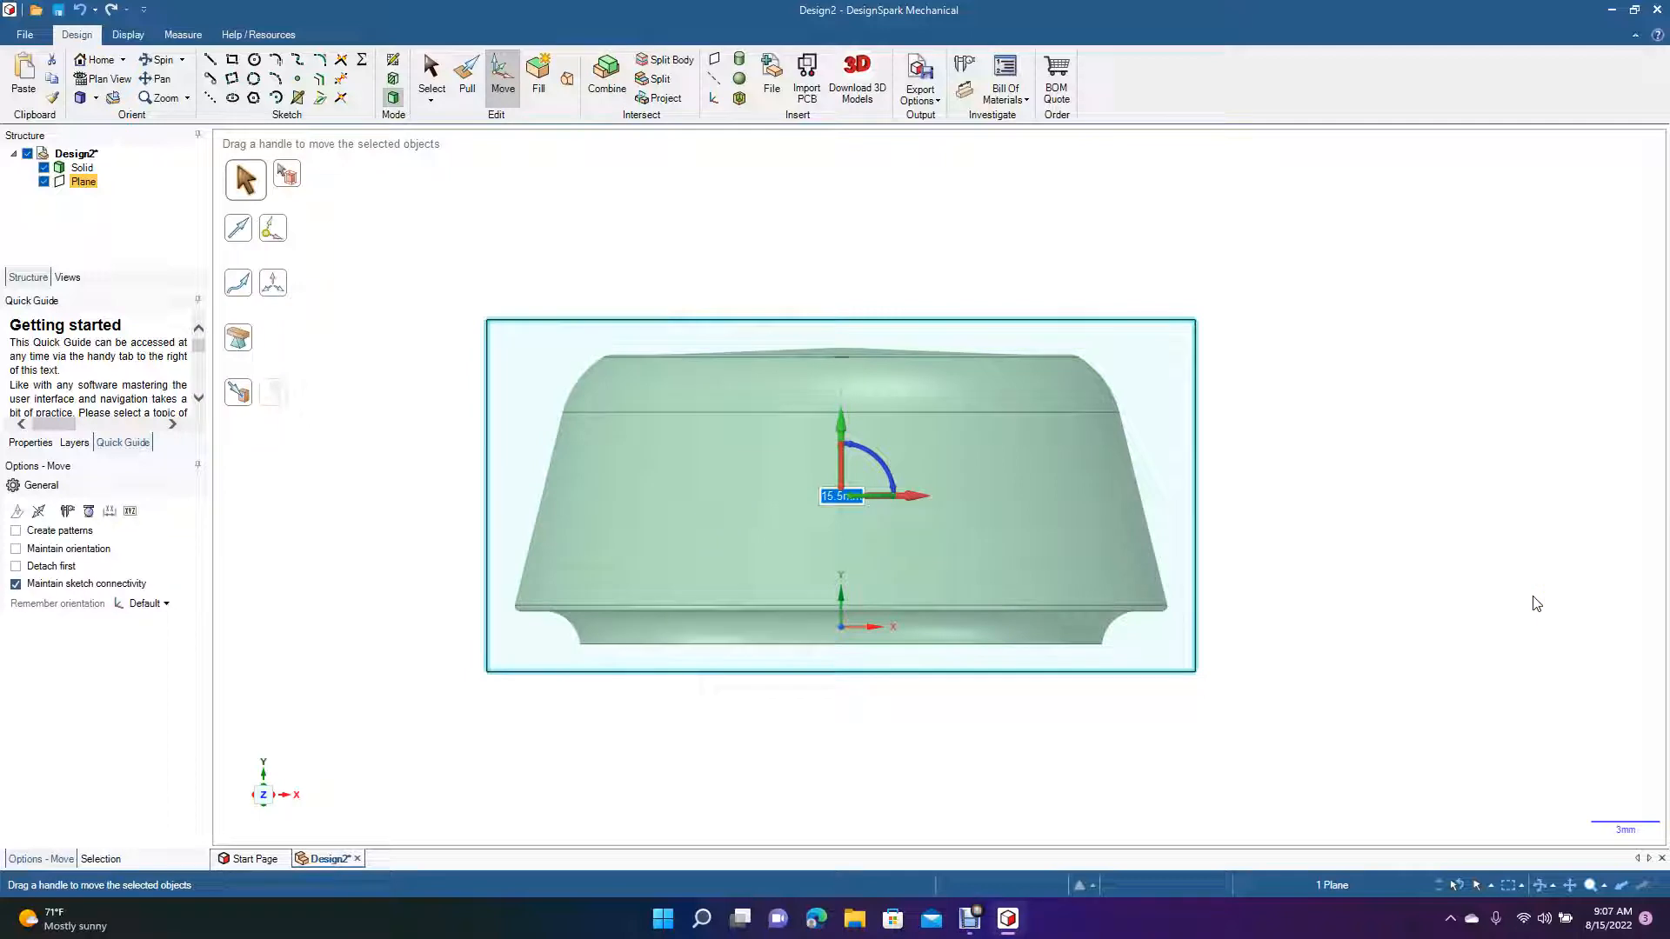
{"action": "left_click", "coordinate": [212, 60]}
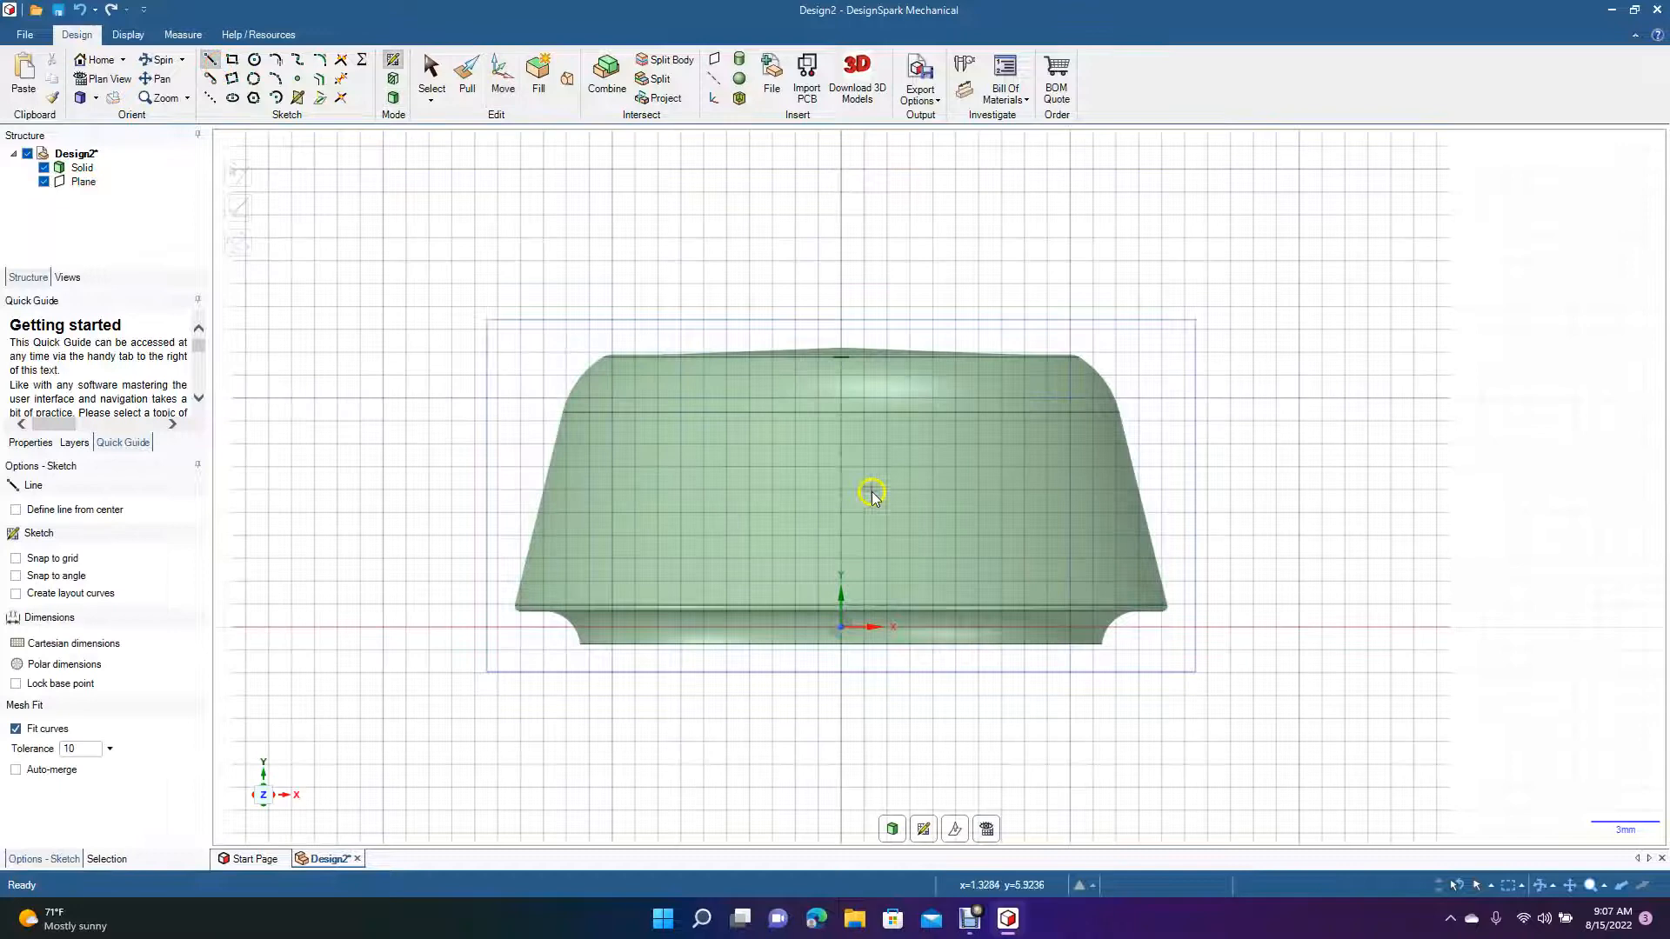
{"action": "left_click", "coordinate": [50, 562]}
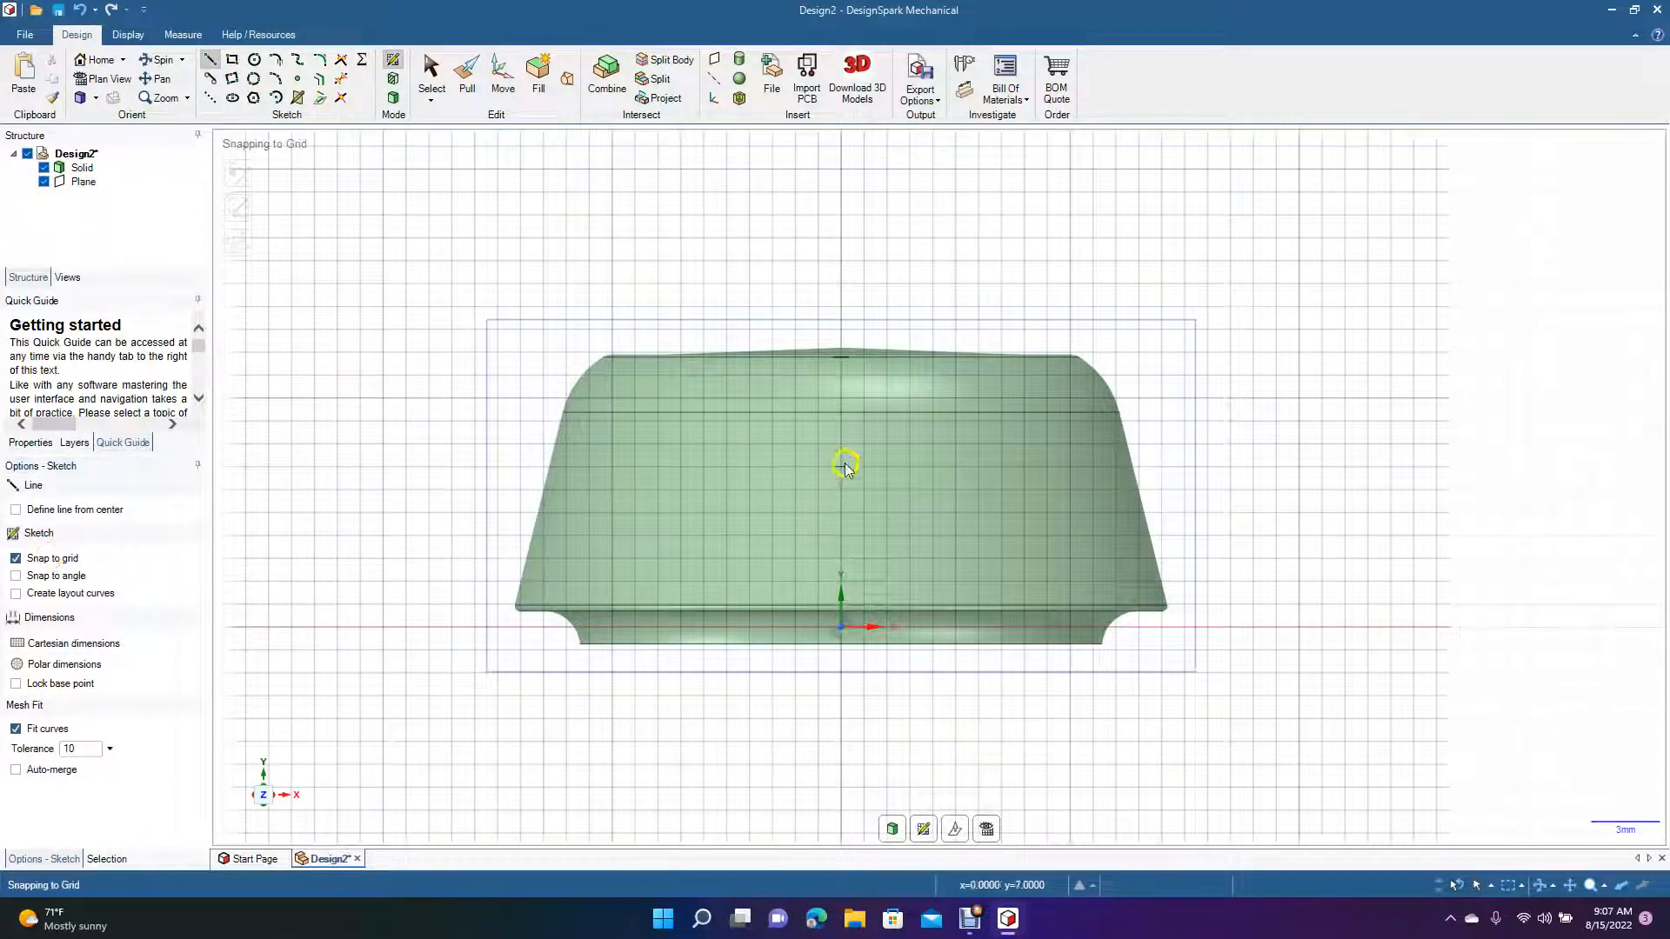
{"action": "left_click", "coordinate": [842, 451]}
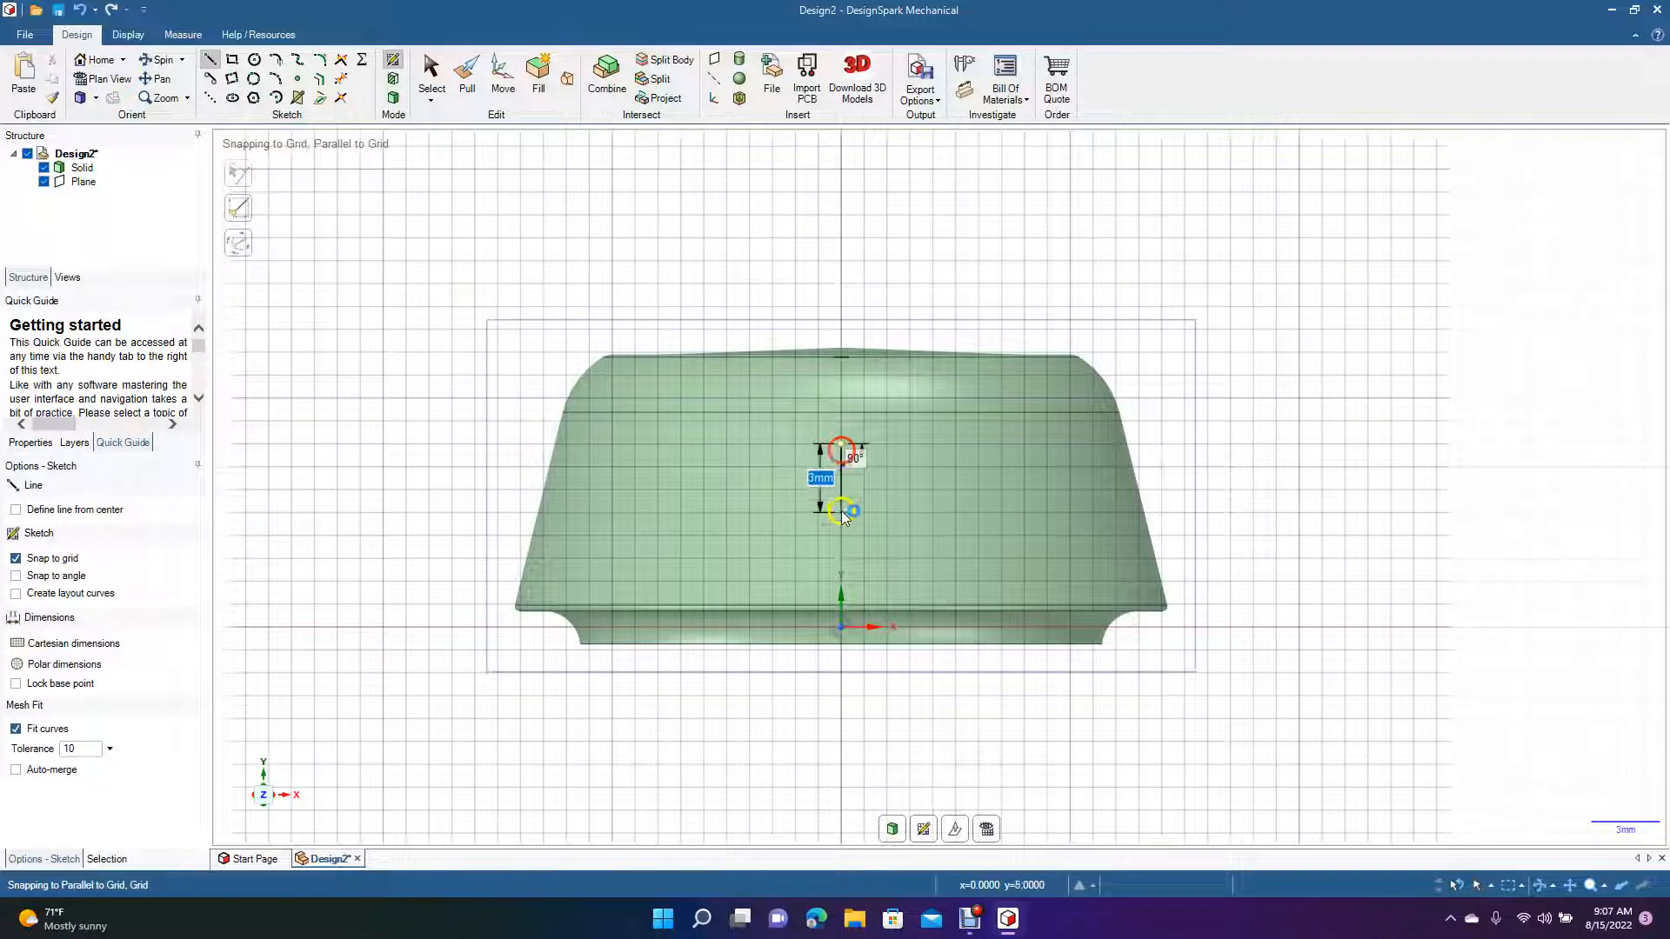
{"action": "left_click", "coordinate": [840, 627]}
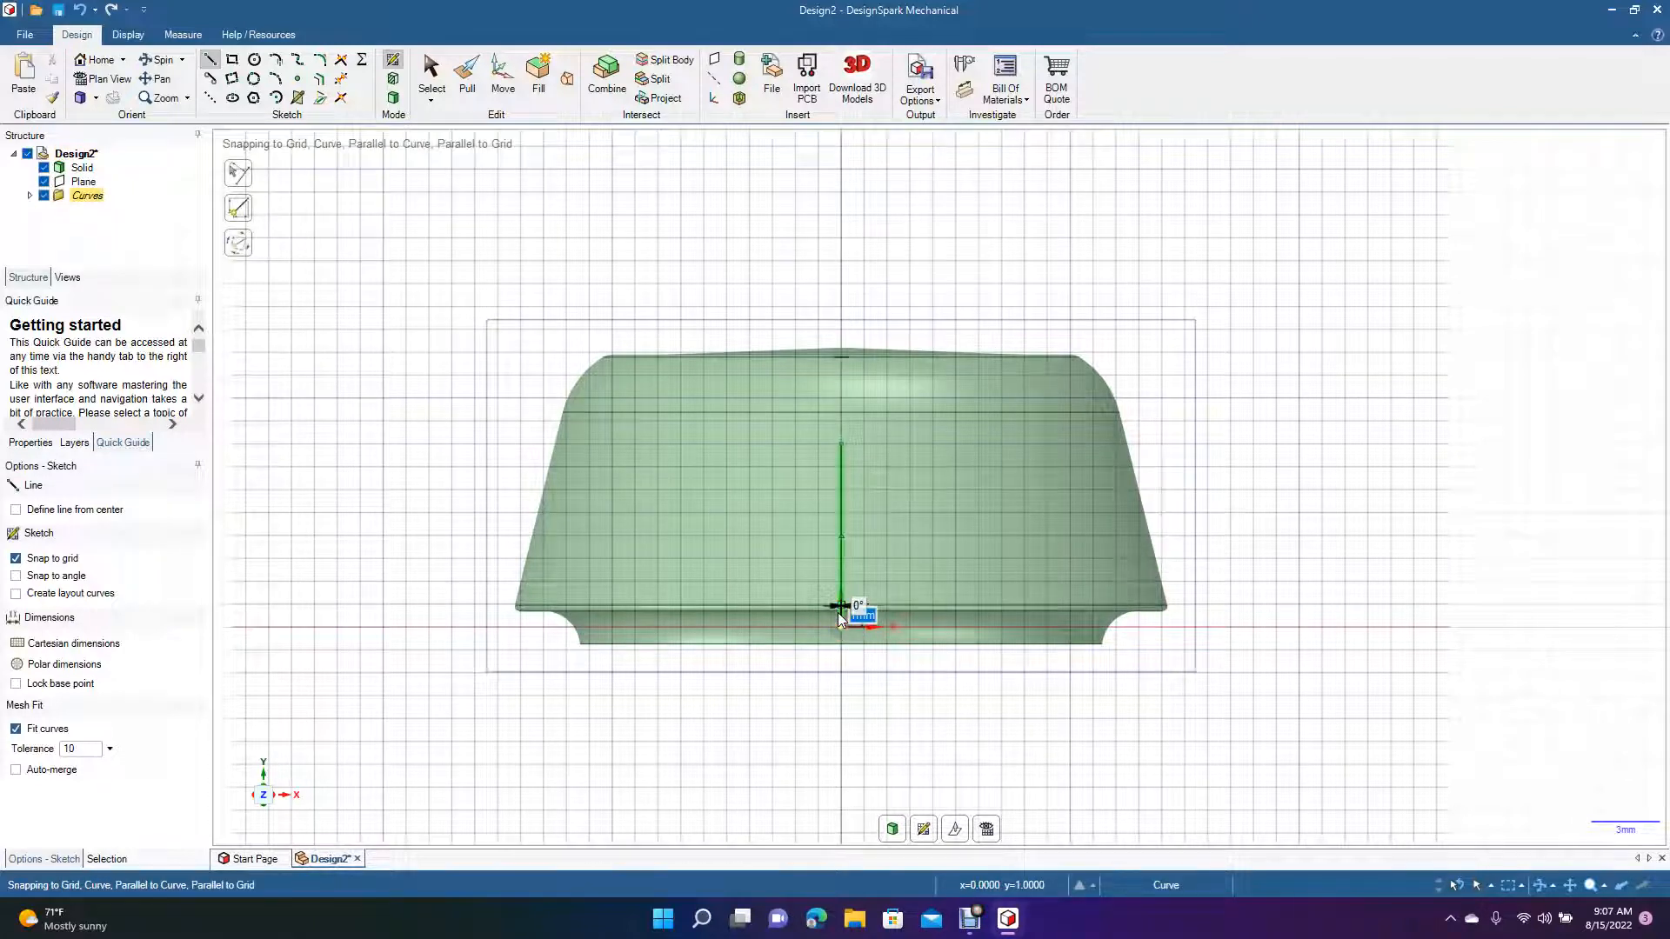
Set the 8 mm vertical line as the mirror line of the sketch
{"action": "left_click", "coordinate": [428, 80]}
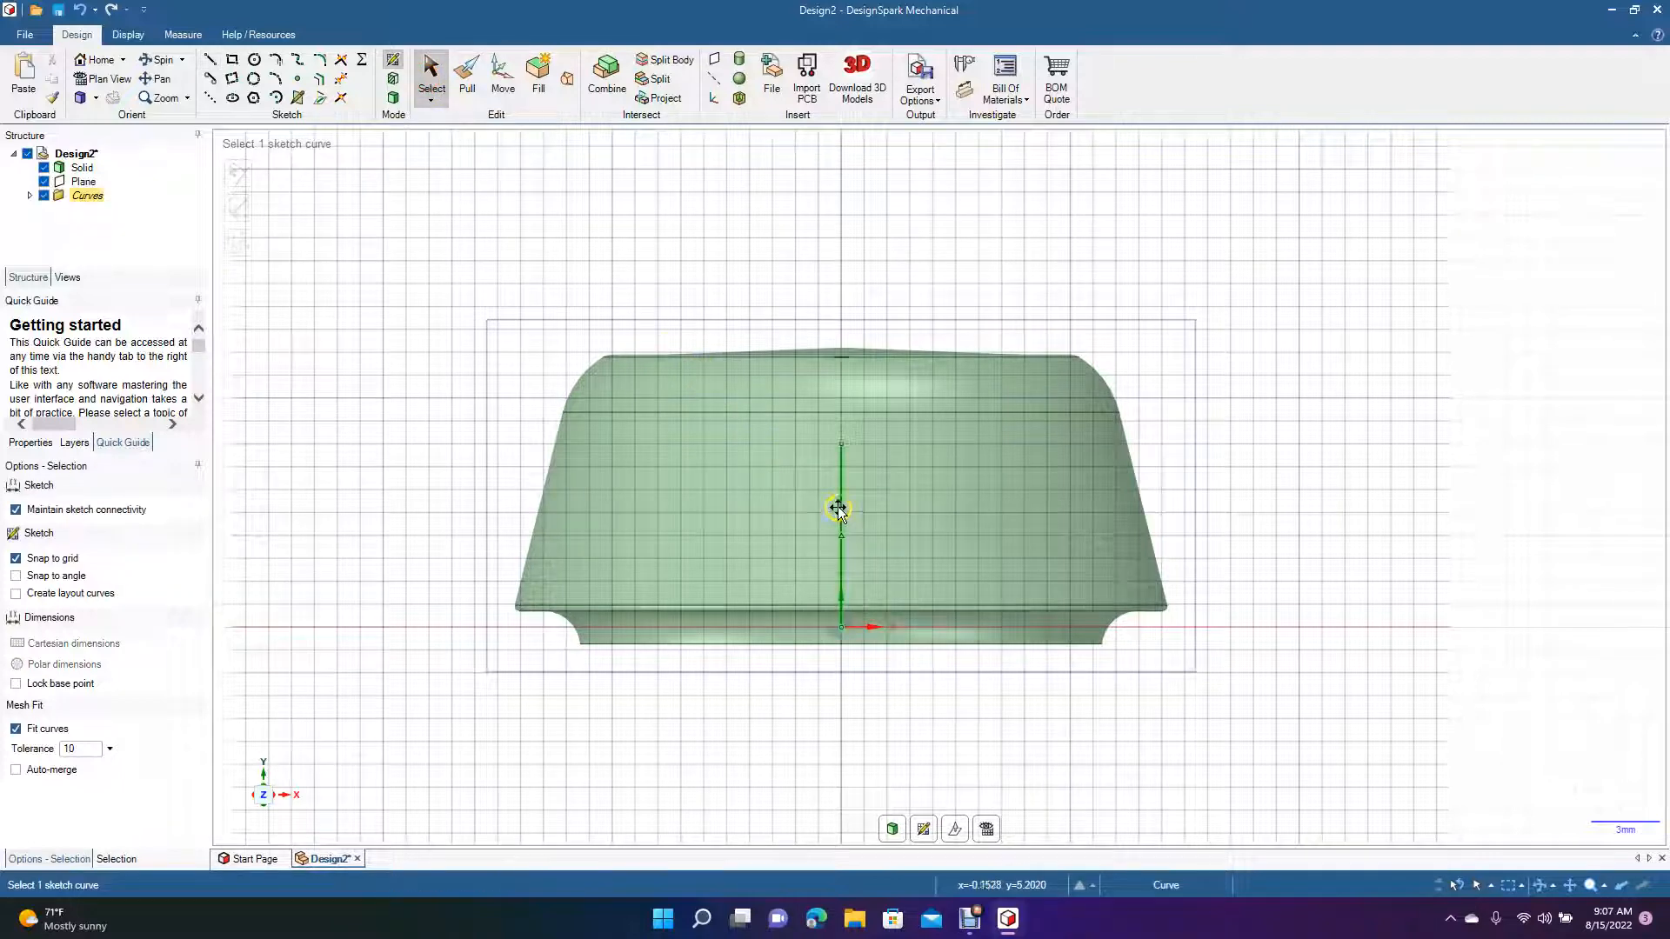
{"action": "right_click", "coordinate": [838, 506]}
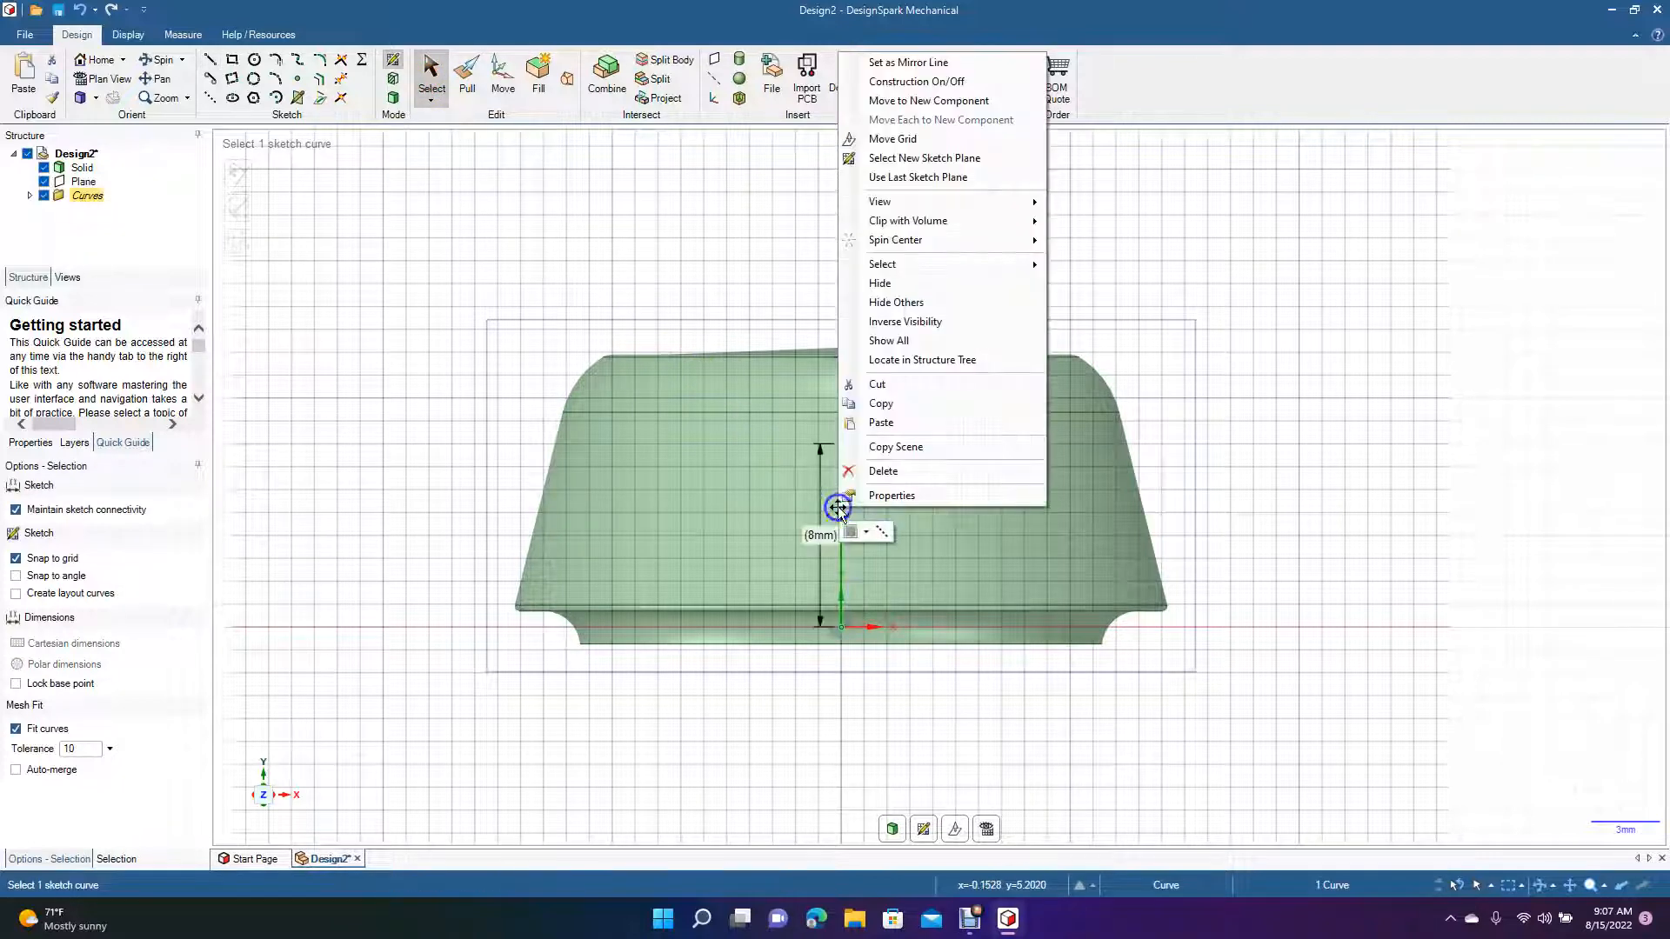
{"action": "left_click", "coordinate": [916, 62]}
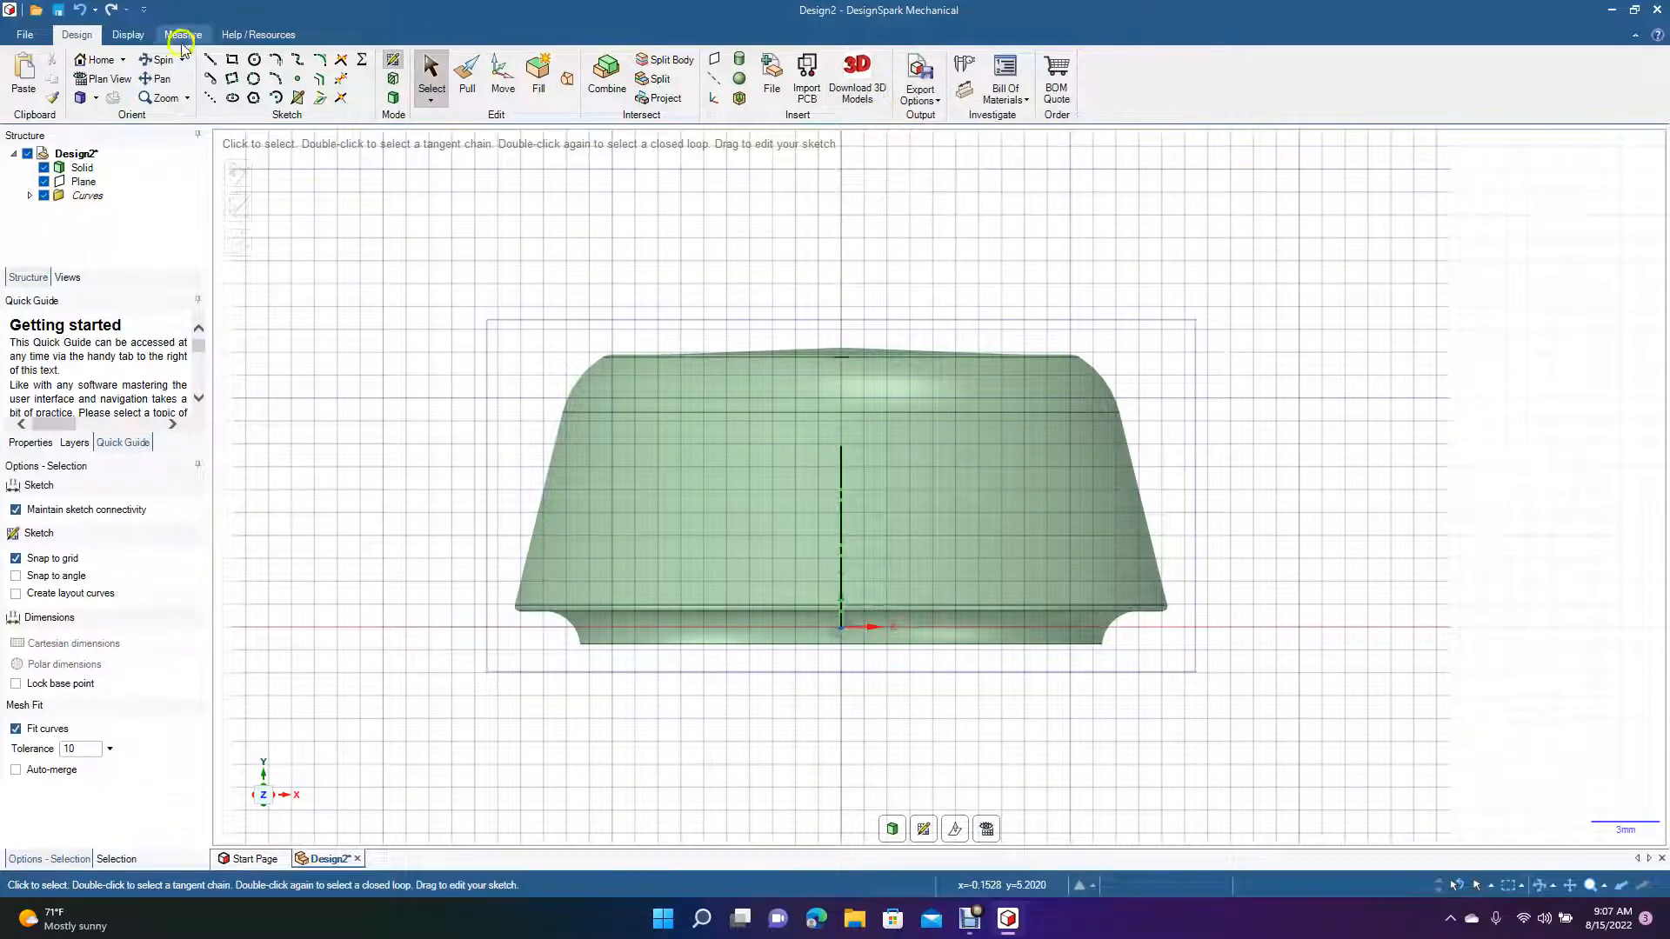
Draw a mirrored closed outline with lines from the mirror line's upper end through (-5, 7) and (-7, 1) to (0, 1)
{"action": "left_click", "coordinate": [209, 58]}
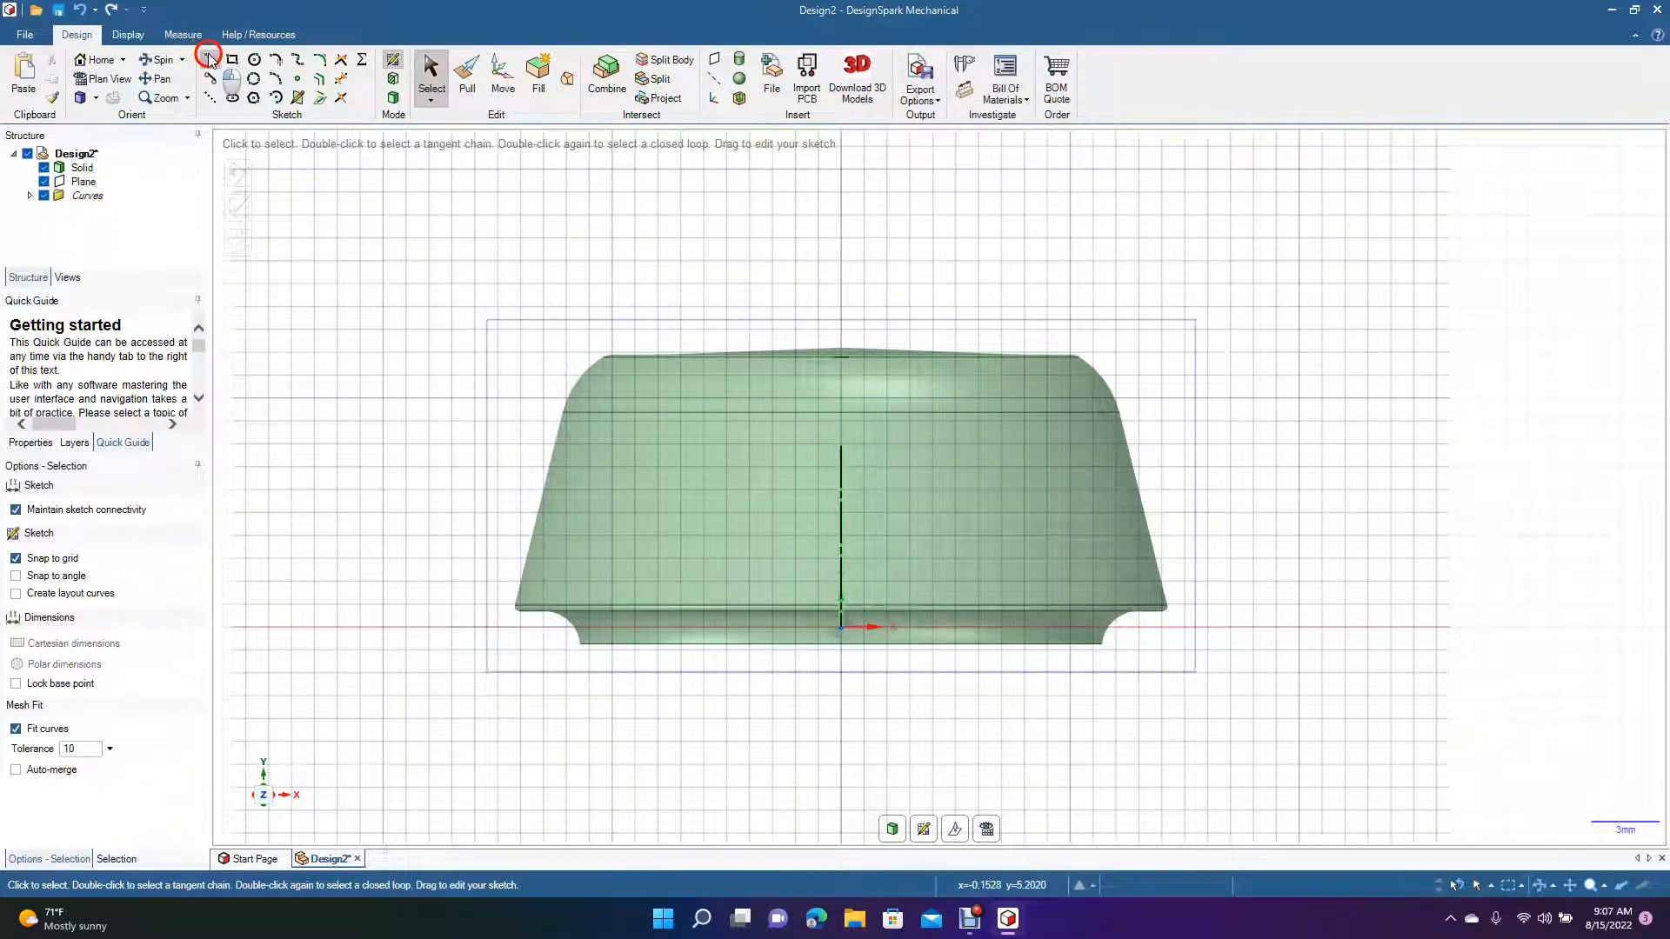
{"action": "left_click", "coordinate": [841, 446]}
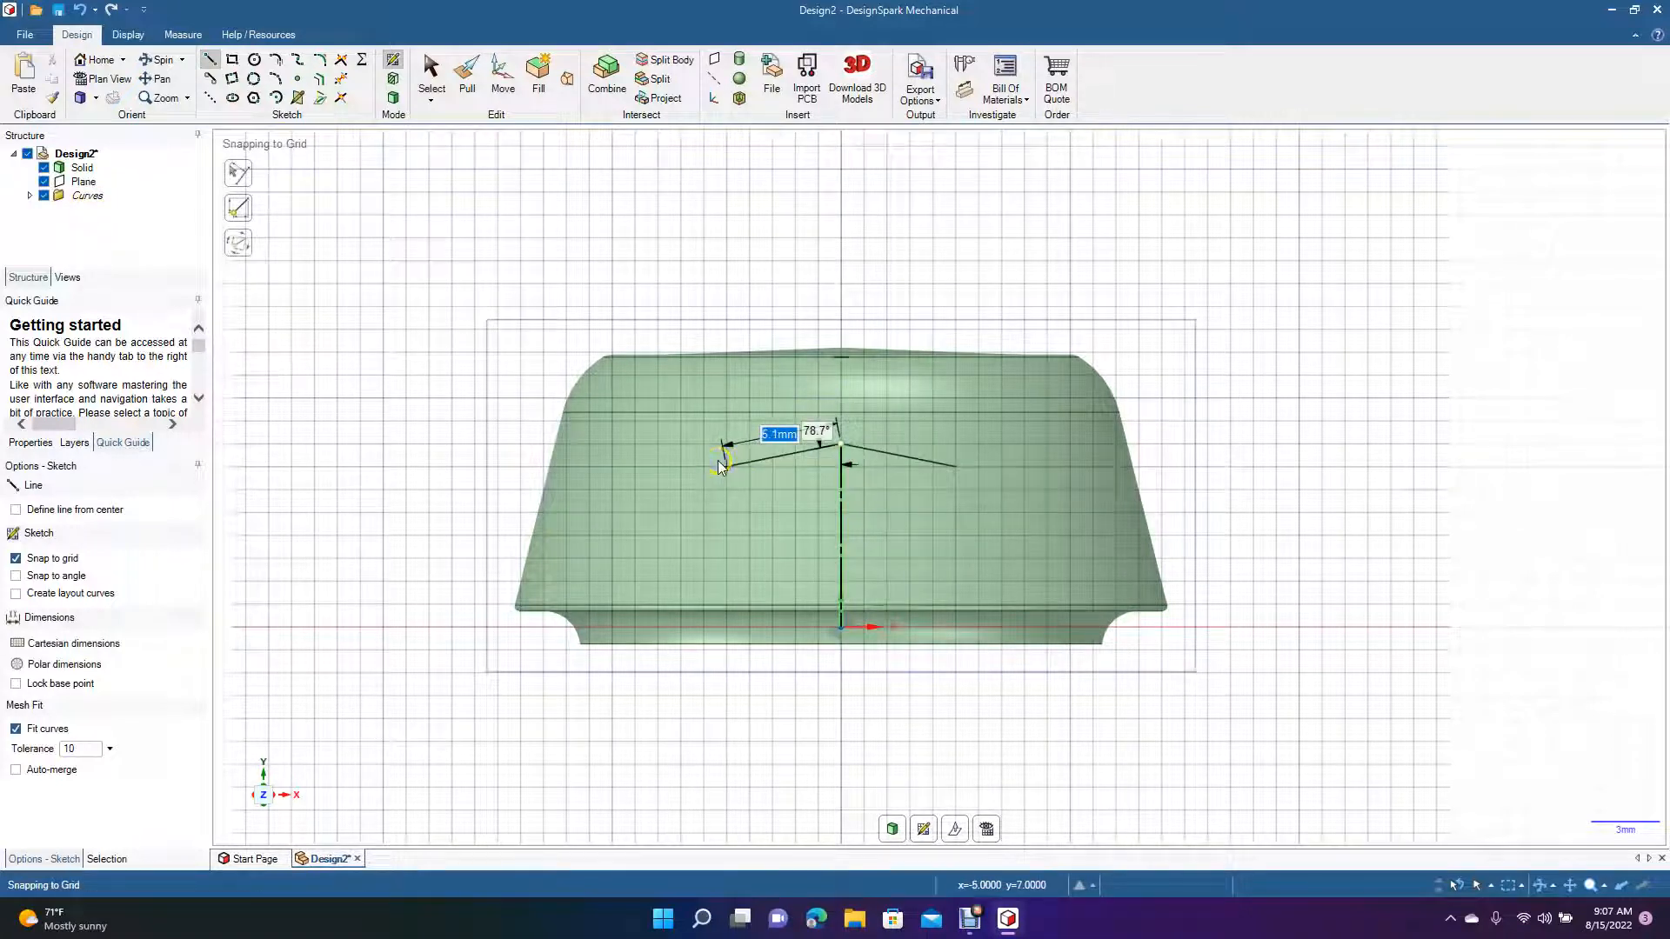
{"action": "left_click", "coordinate": [717, 463]}
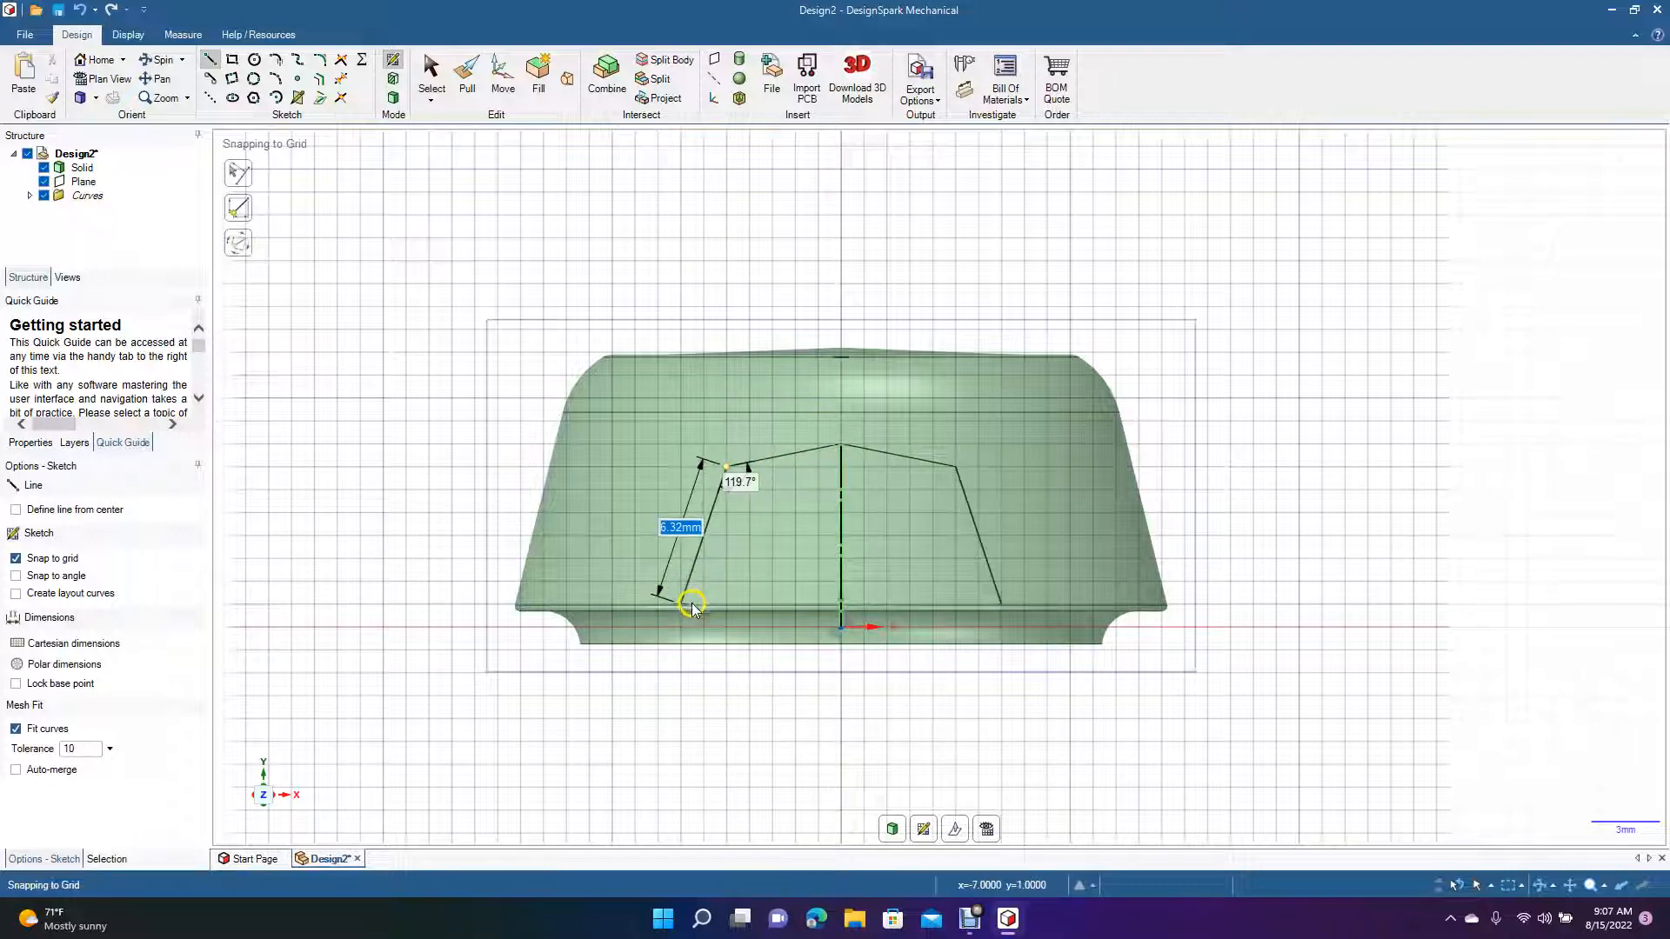
{"action": "left_click", "coordinate": [691, 604]}
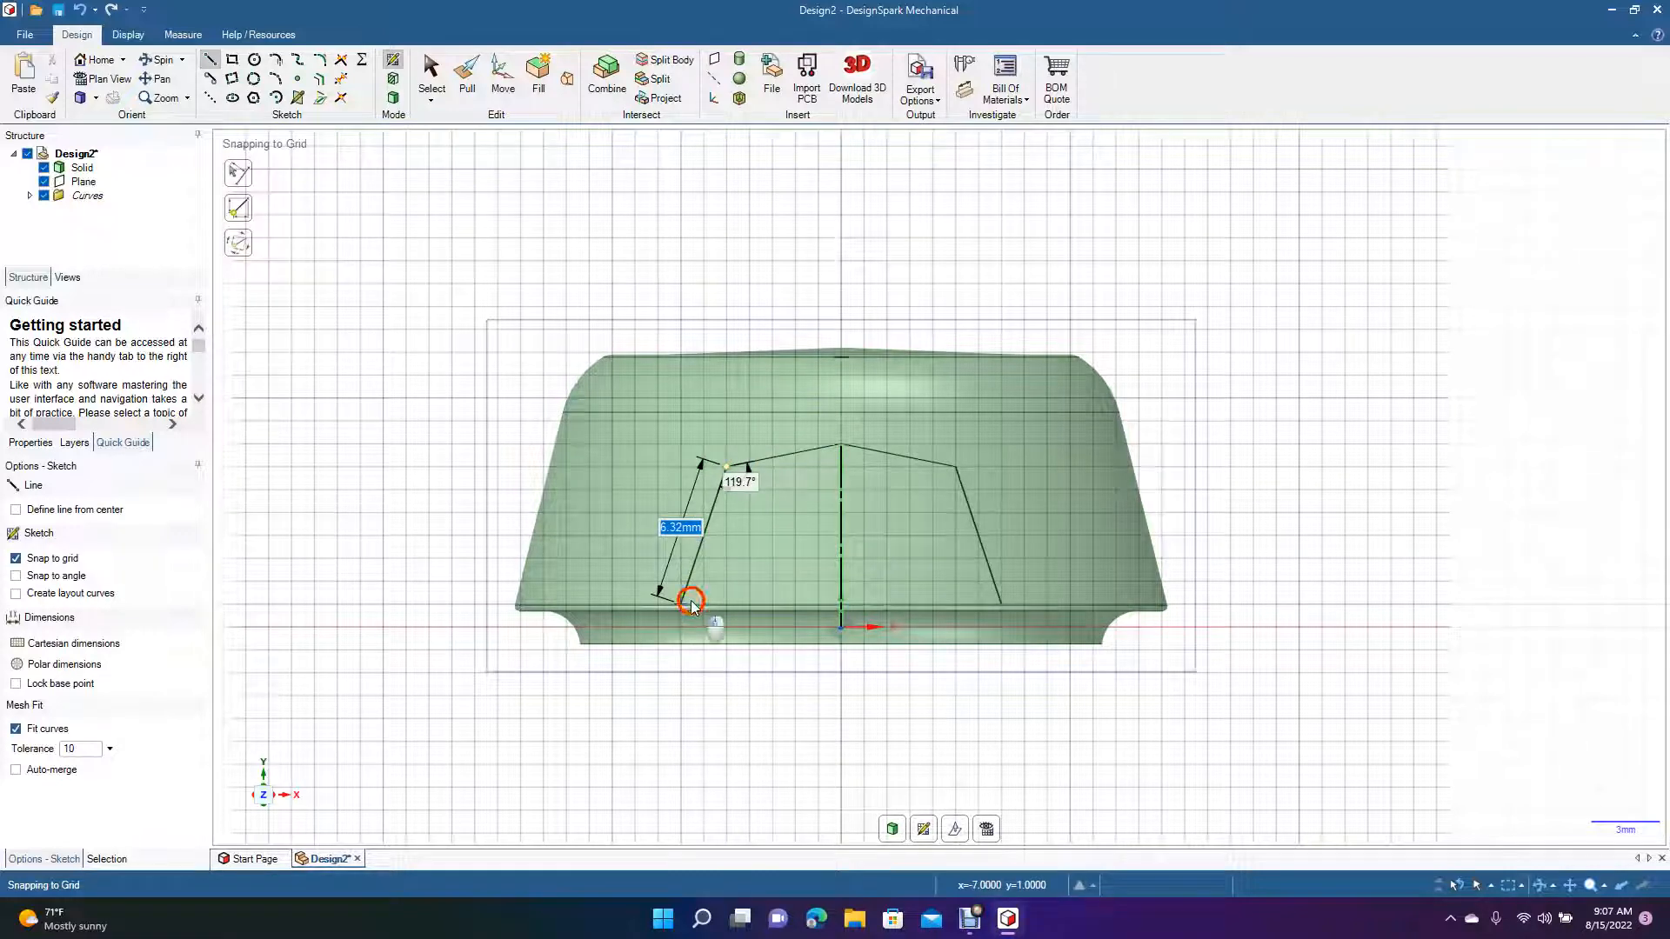
{"action": "left_click", "coordinate": [836, 619]}
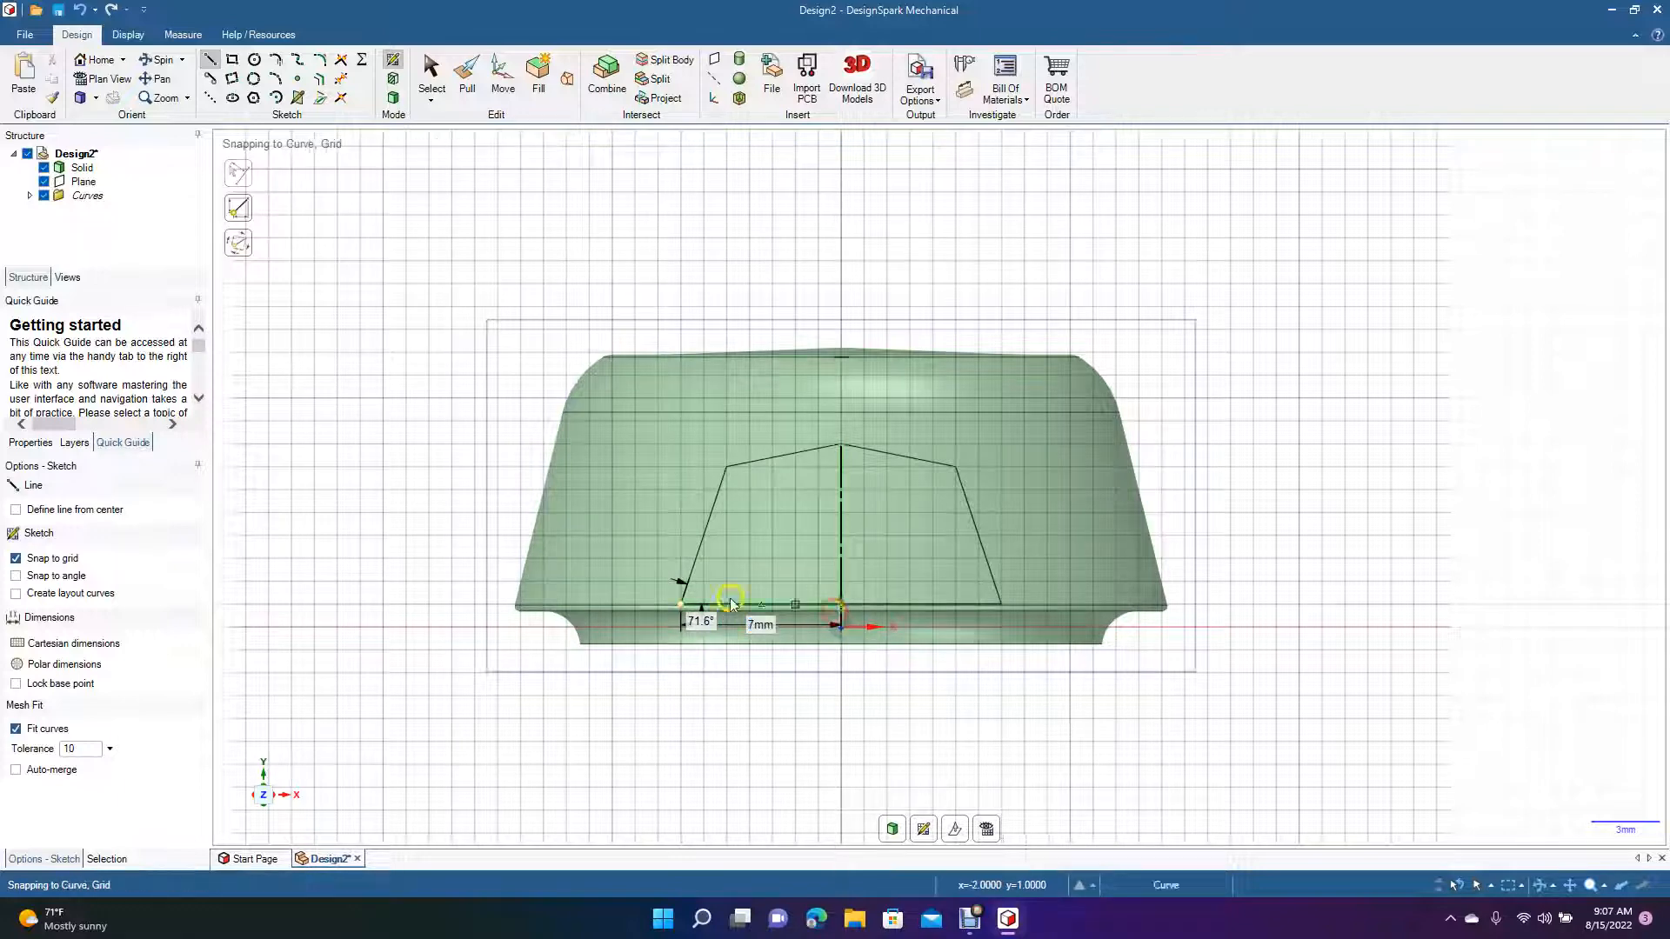
{"action": "left_click", "coordinate": [433, 83]}
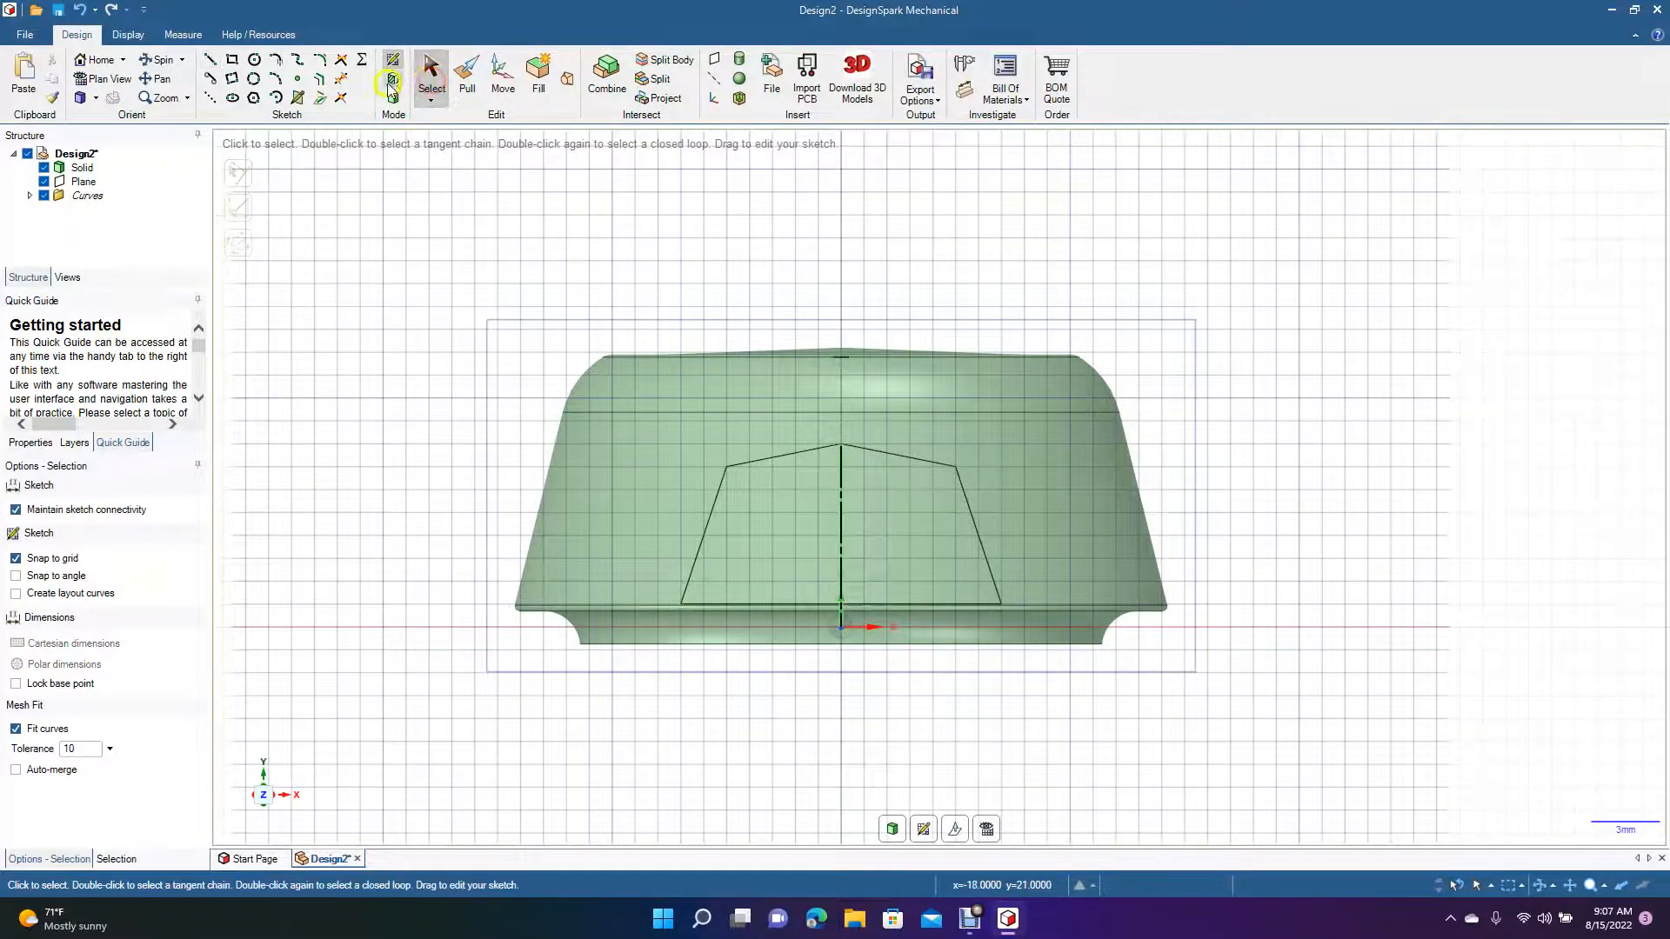
Round the outline's two mirrored shoulder corners with fillets about 3.51 mm in diameter
{"action": "left_click", "coordinate": [321, 62]}
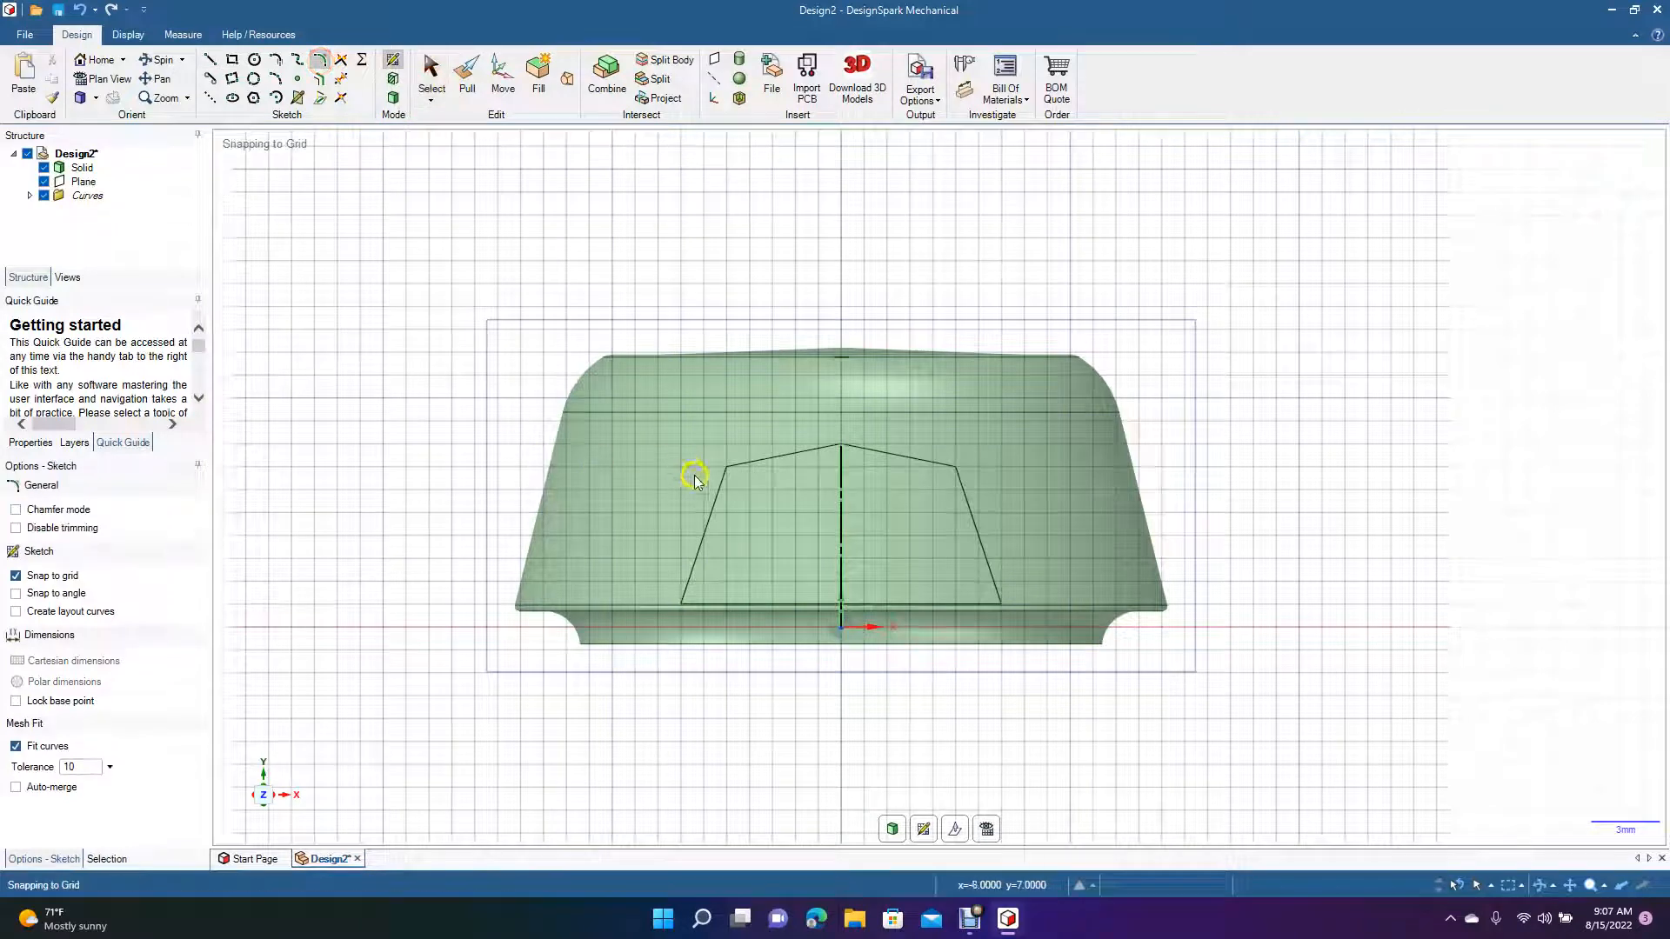
{"action": "left_click", "coordinate": [720, 502]}
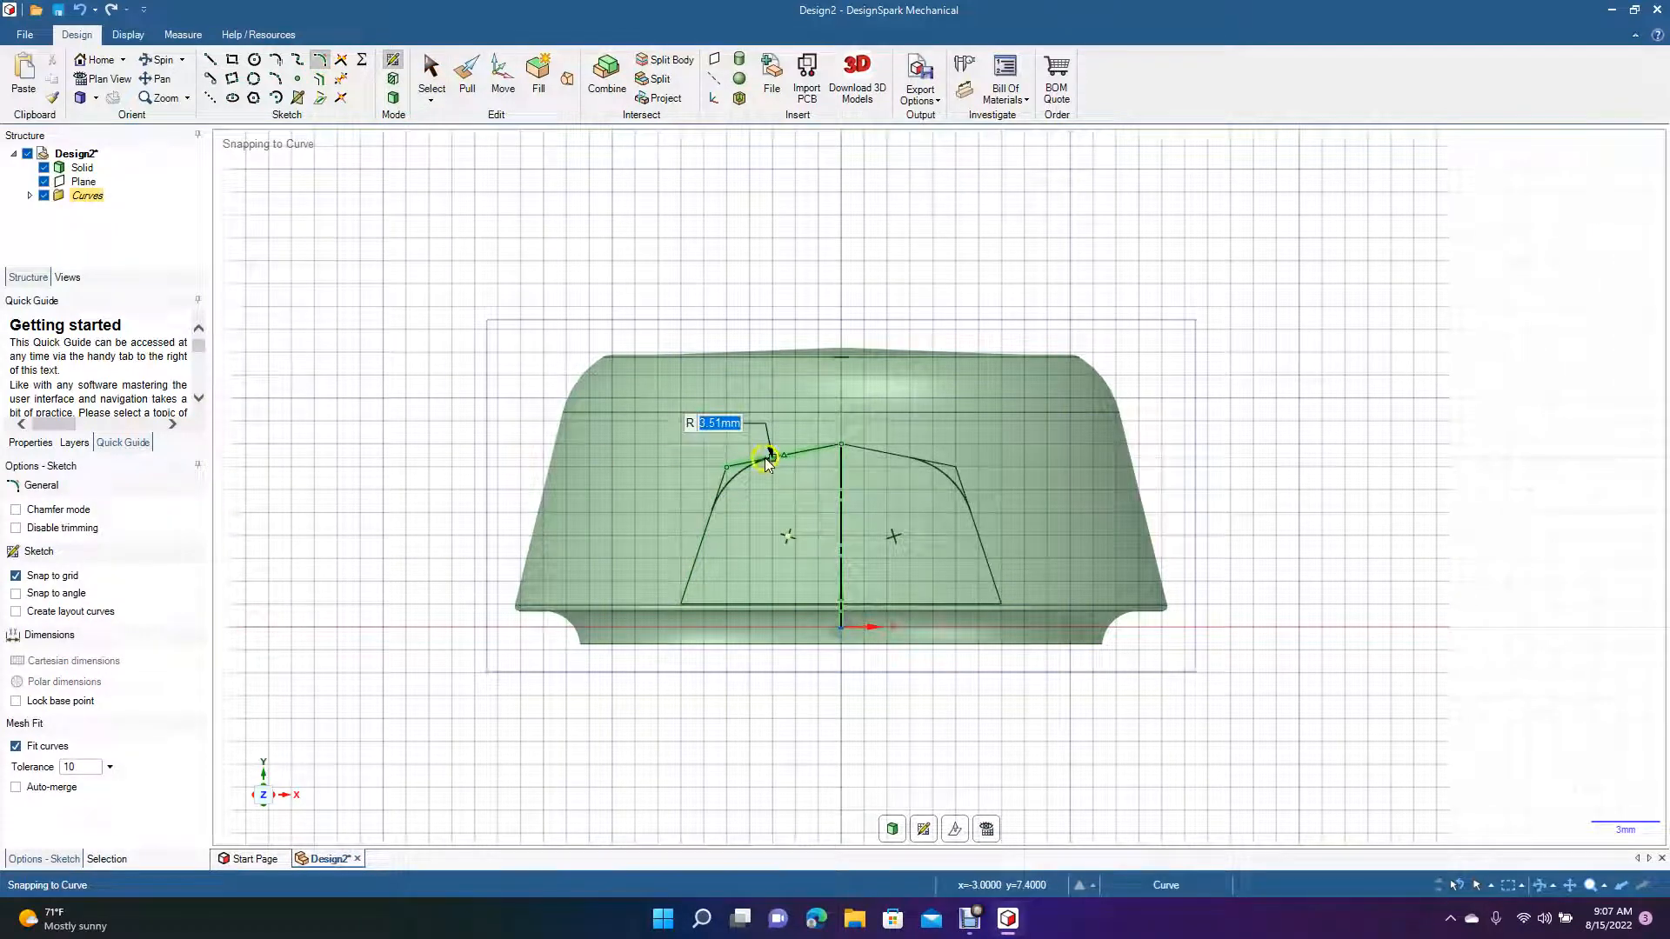
{"action": "left_click", "coordinate": [760, 465]}
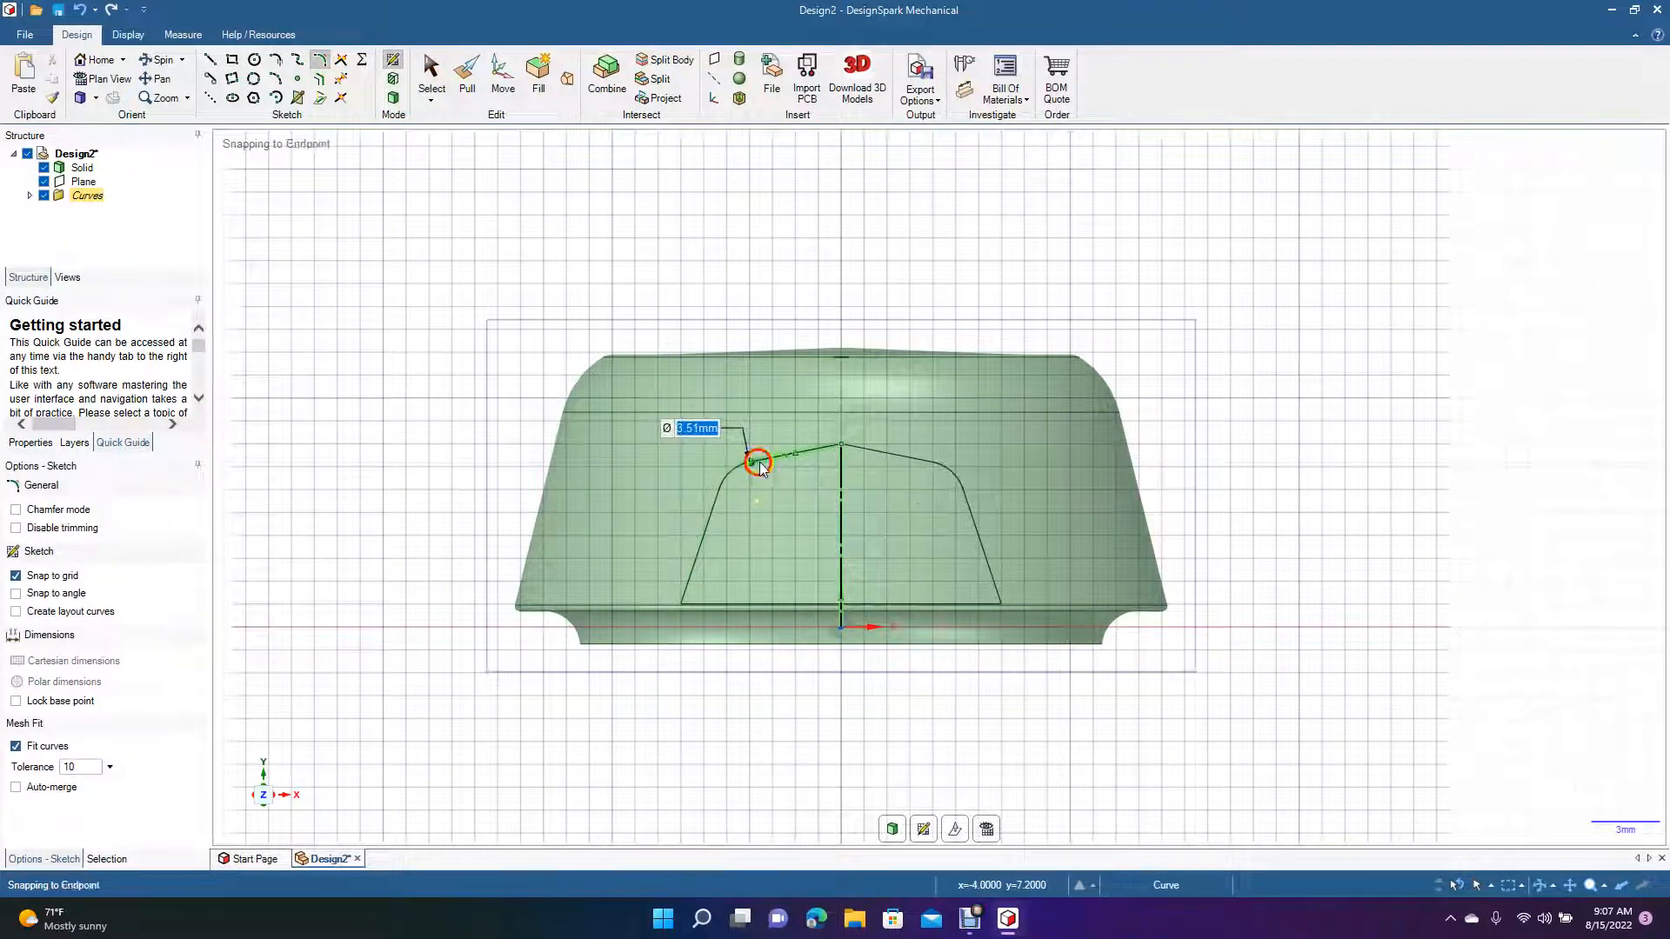
{"action": "left_click", "coordinate": [808, 449]}
{"action": "left_click", "coordinate": [808, 449]}
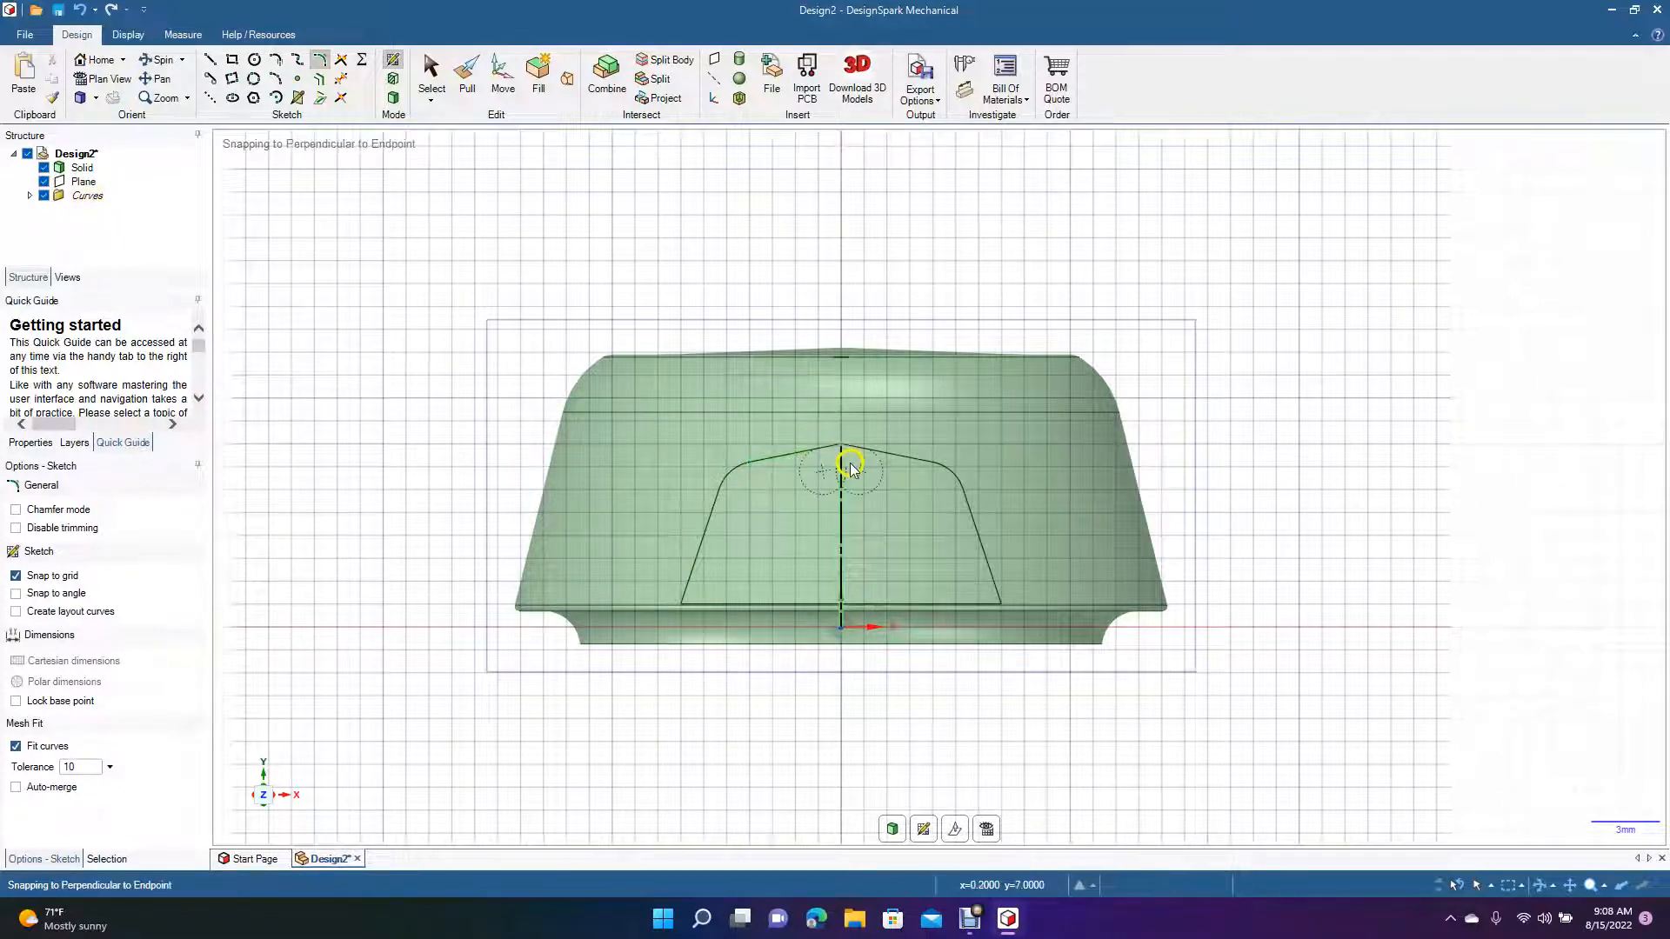
Delete the two mirrored sloping lines that form the outline's peak
{"action": "left_click", "coordinate": [432, 76]}
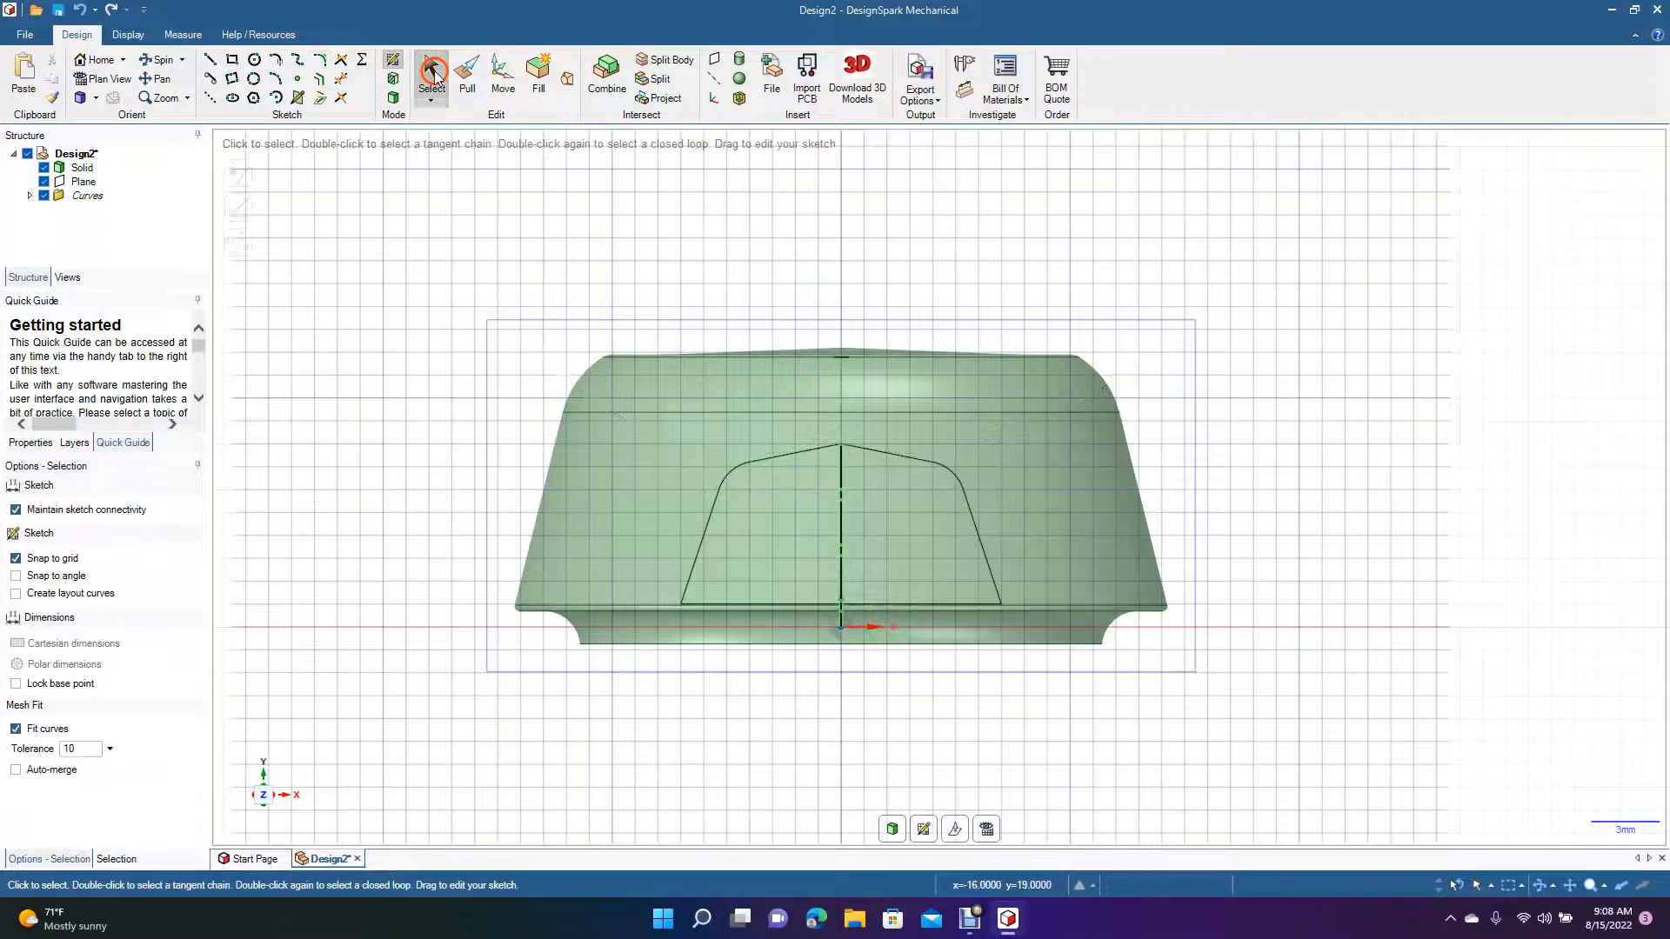
{"action": "left_click", "coordinate": [783, 456]}
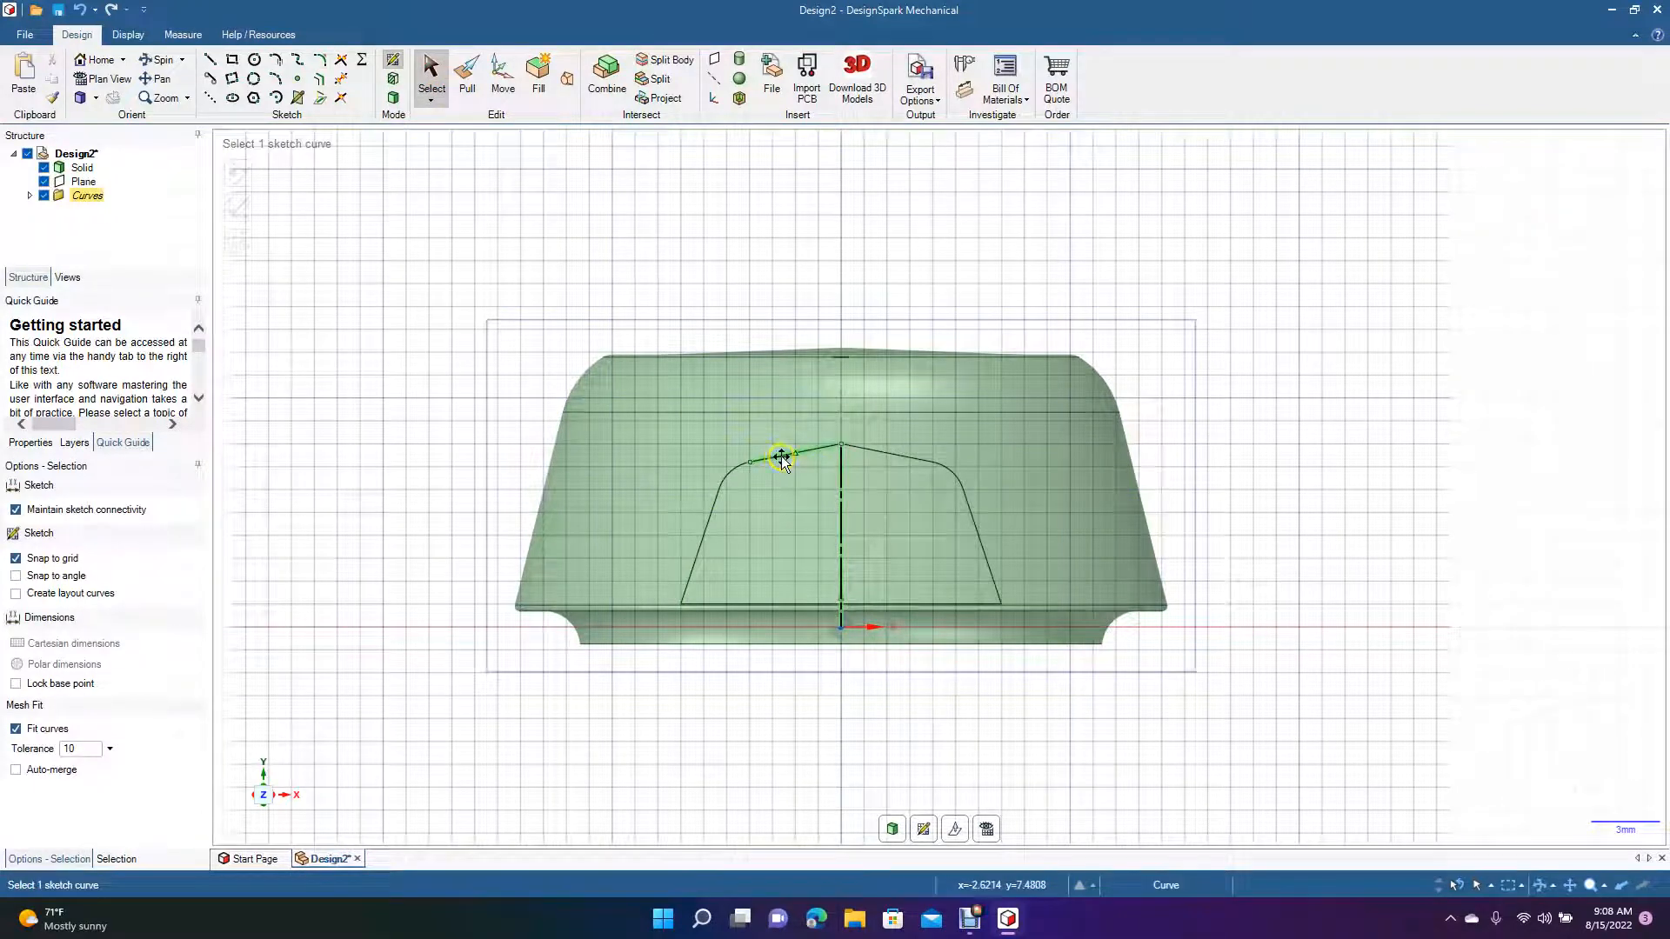
{"action": "left_click", "coordinate": [783, 457]}
{"action": "key", "text": "Delete"}
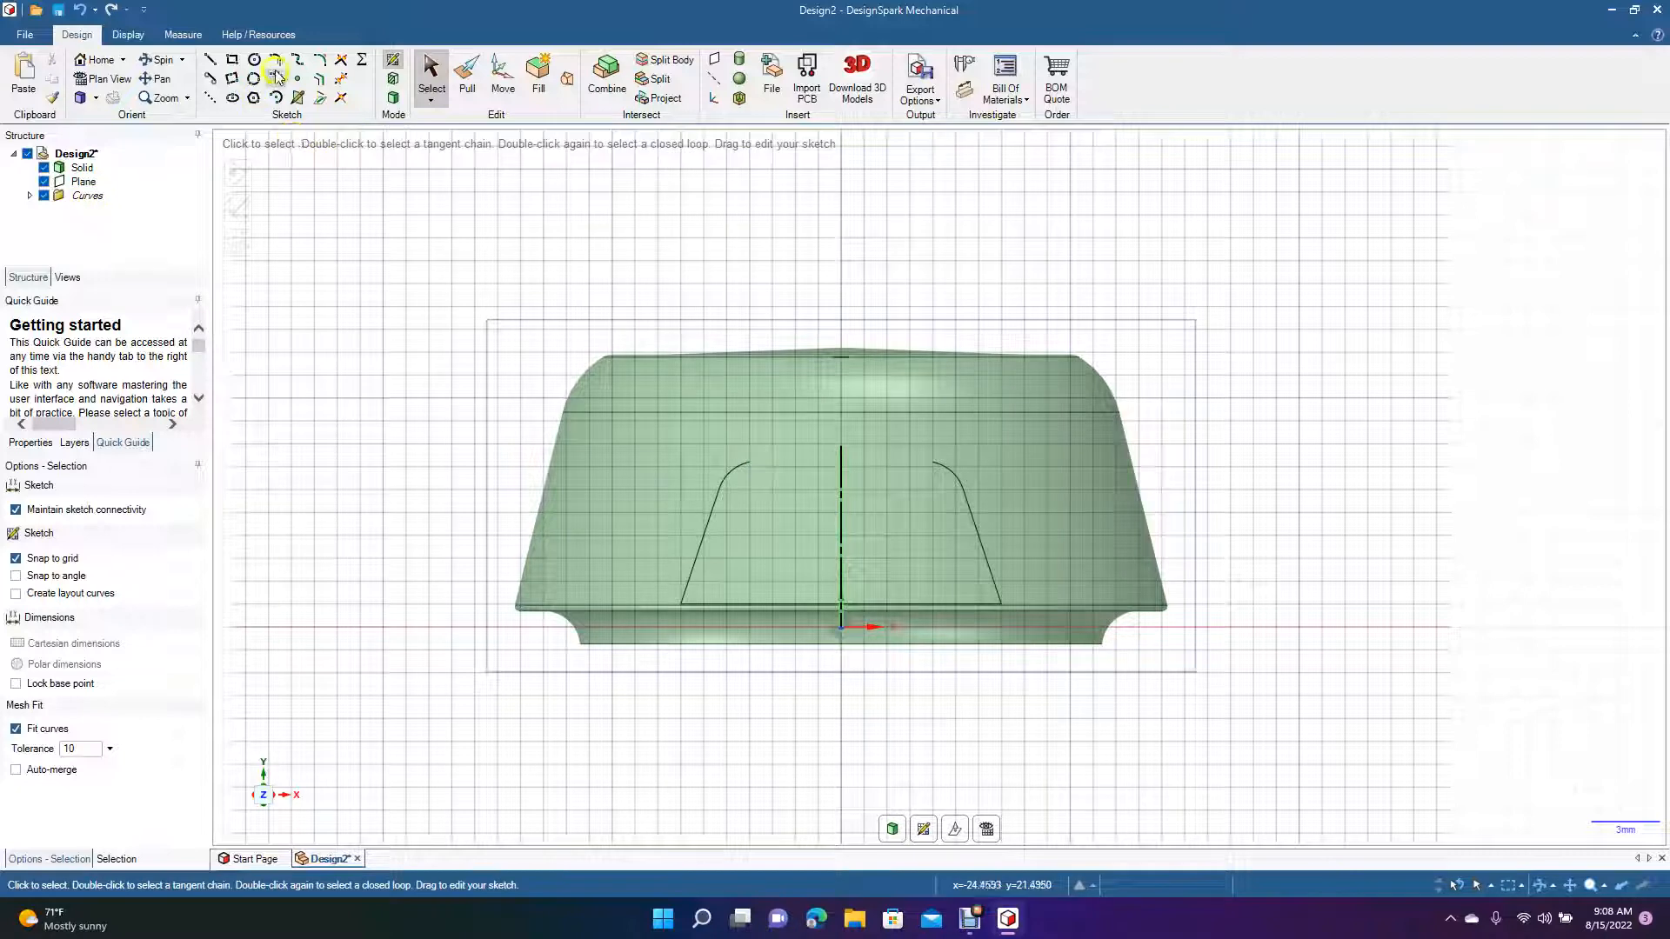
Turn the mirror line back into an ordinary sketch line
{"action": "left_click", "coordinate": [277, 61]}
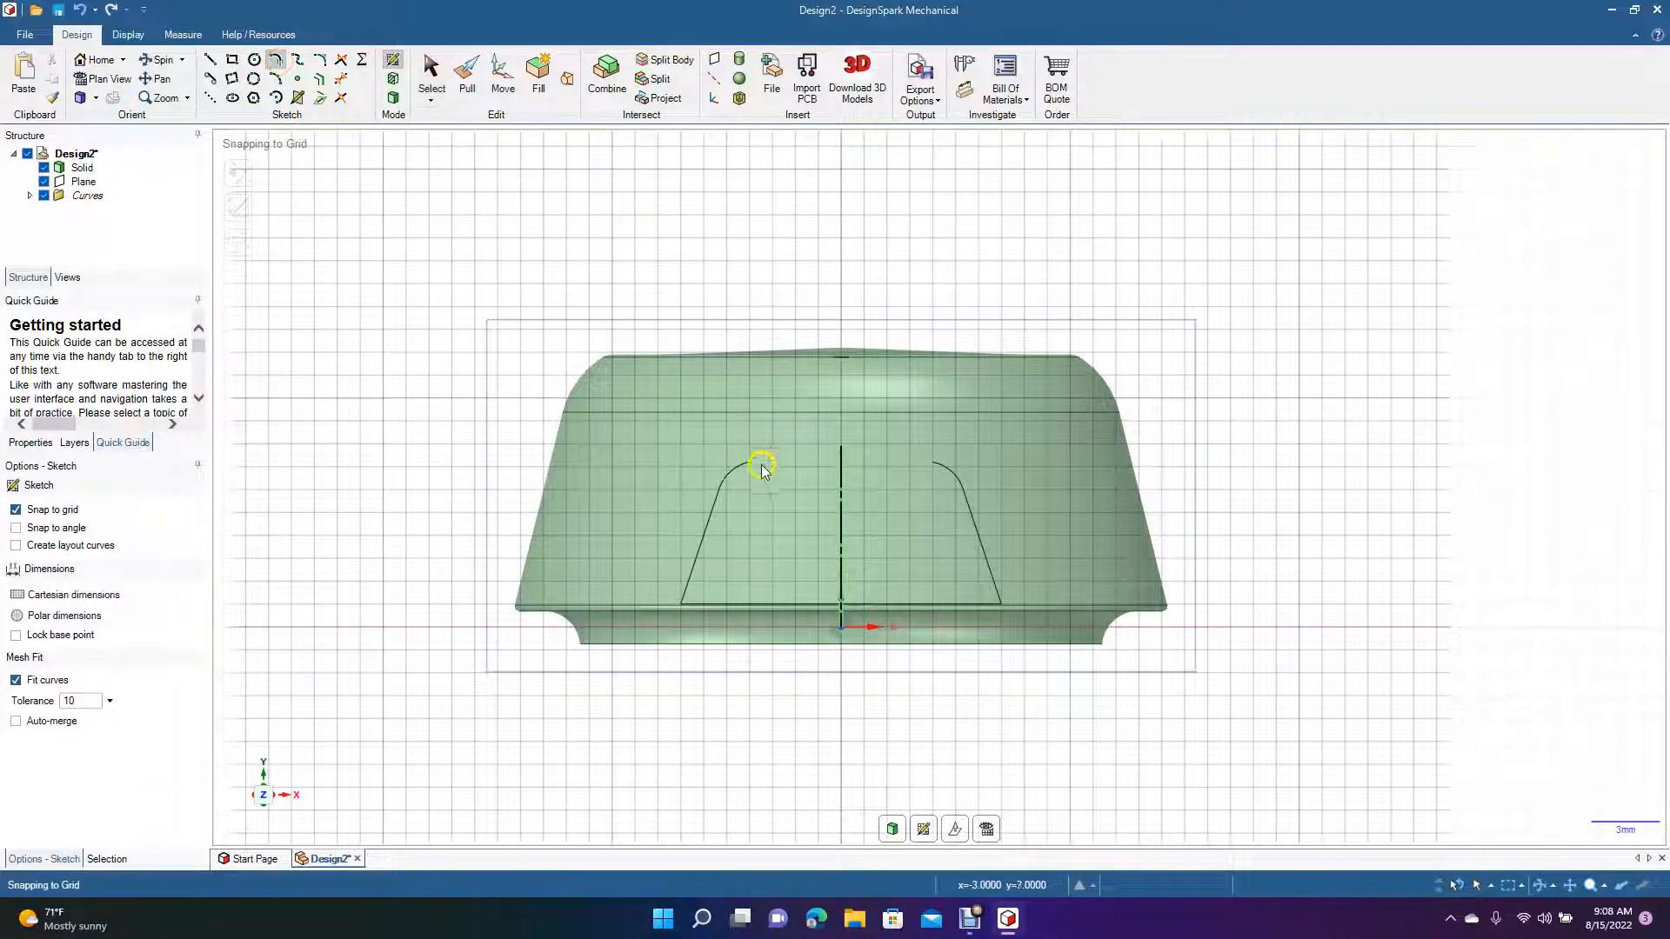
{"action": "left_click", "coordinate": [431, 71]}
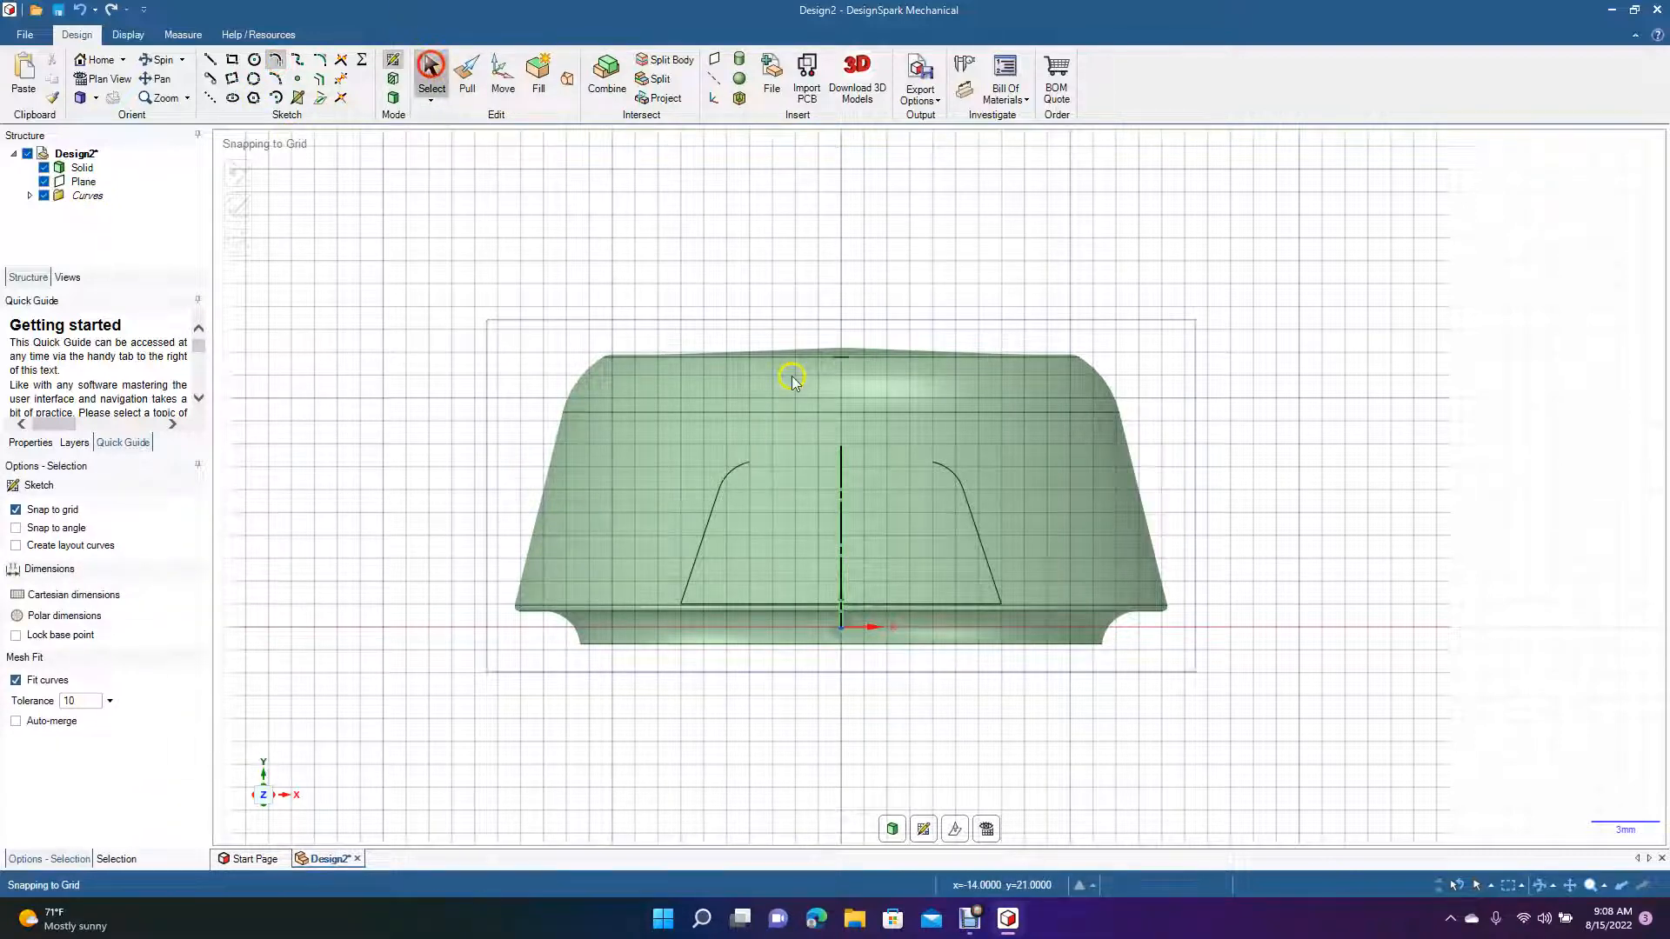
{"action": "left_click", "coordinate": [841, 504]}
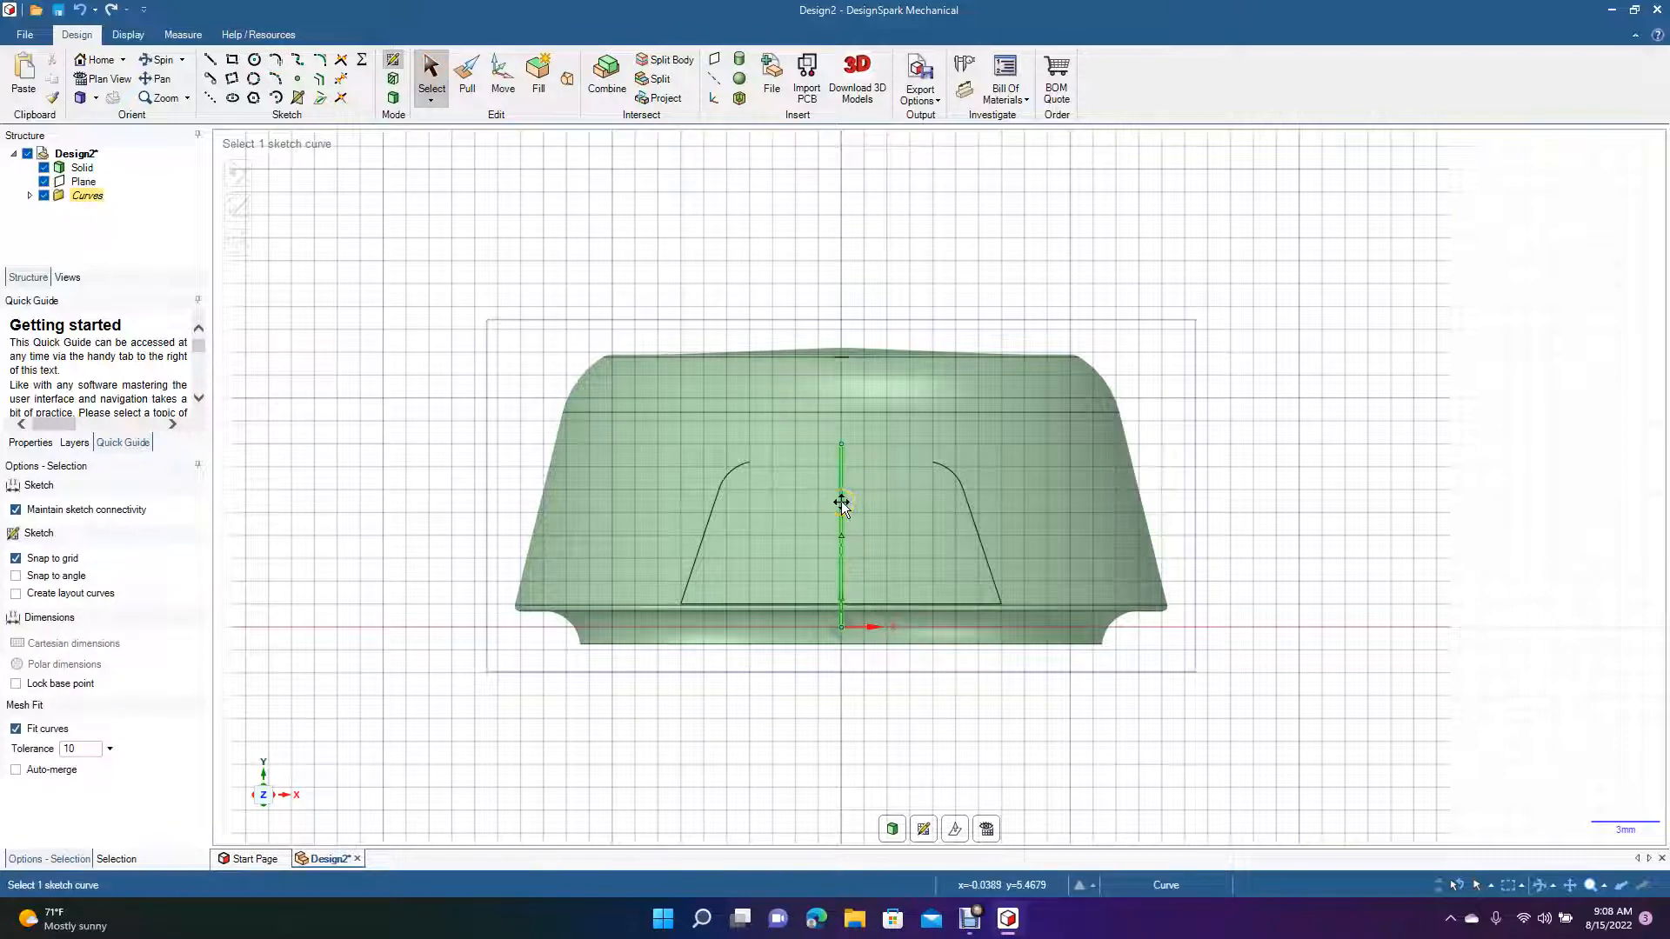
{"action": "right_click", "coordinate": [841, 504]}
{"action": "left_click", "coordinate": [904, 57]}
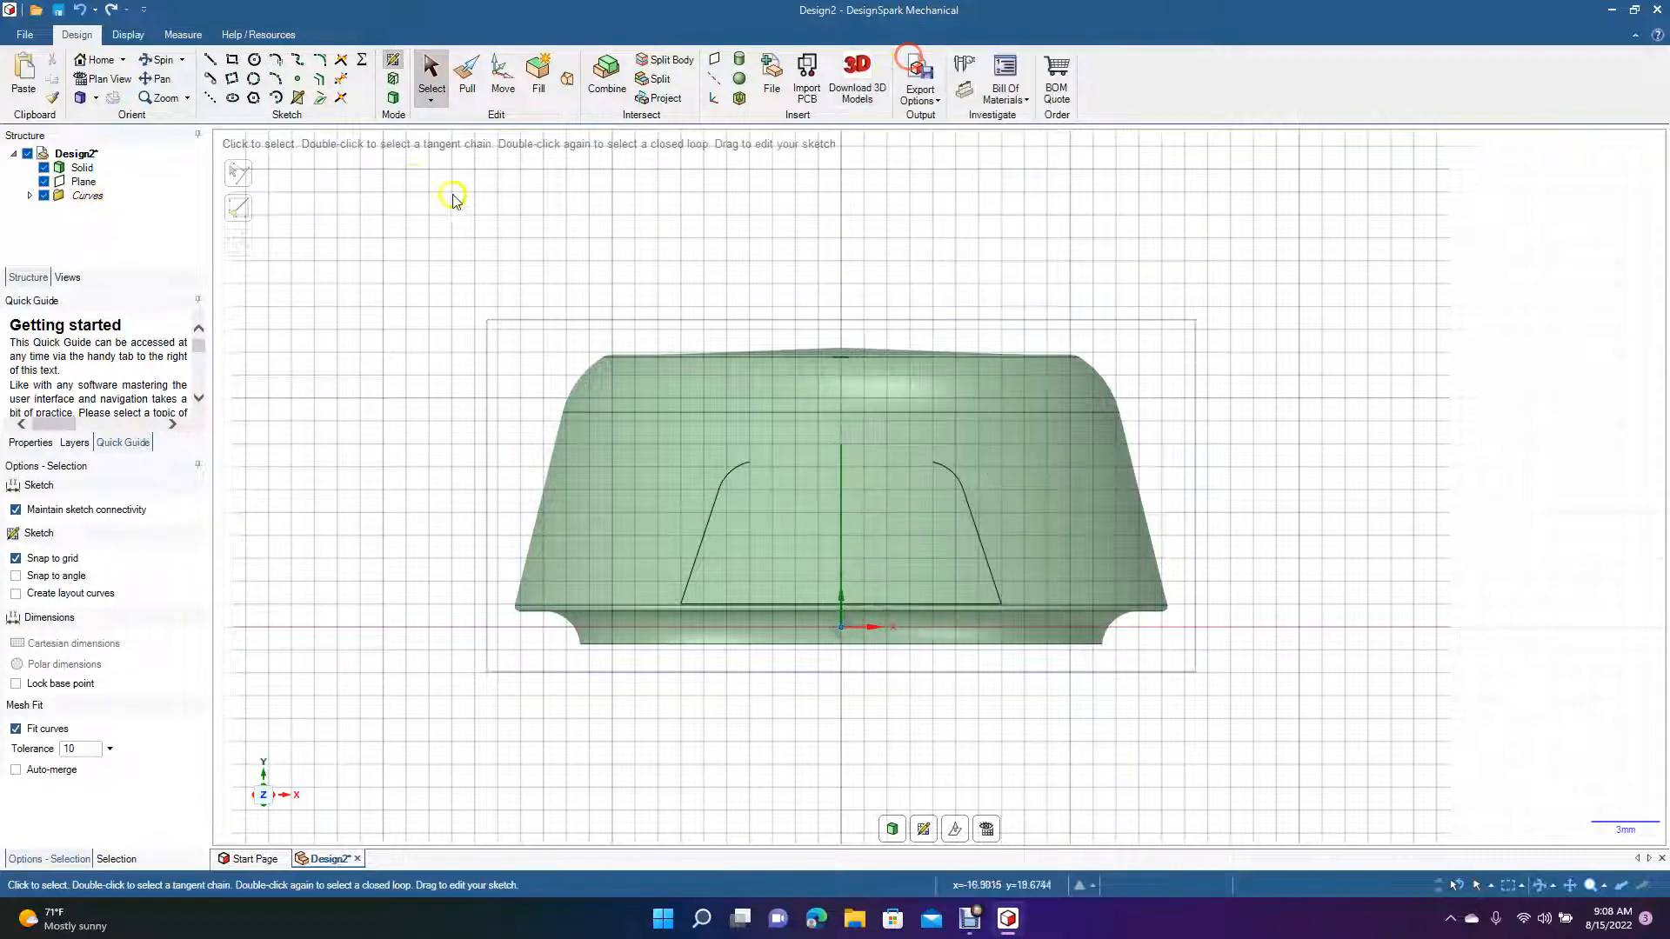
Draw an arc about 40.79 mm in diameter between the open ends of the two rounded corners to close the outline
{"action": "left_click", "coordinate": [276, 66]}
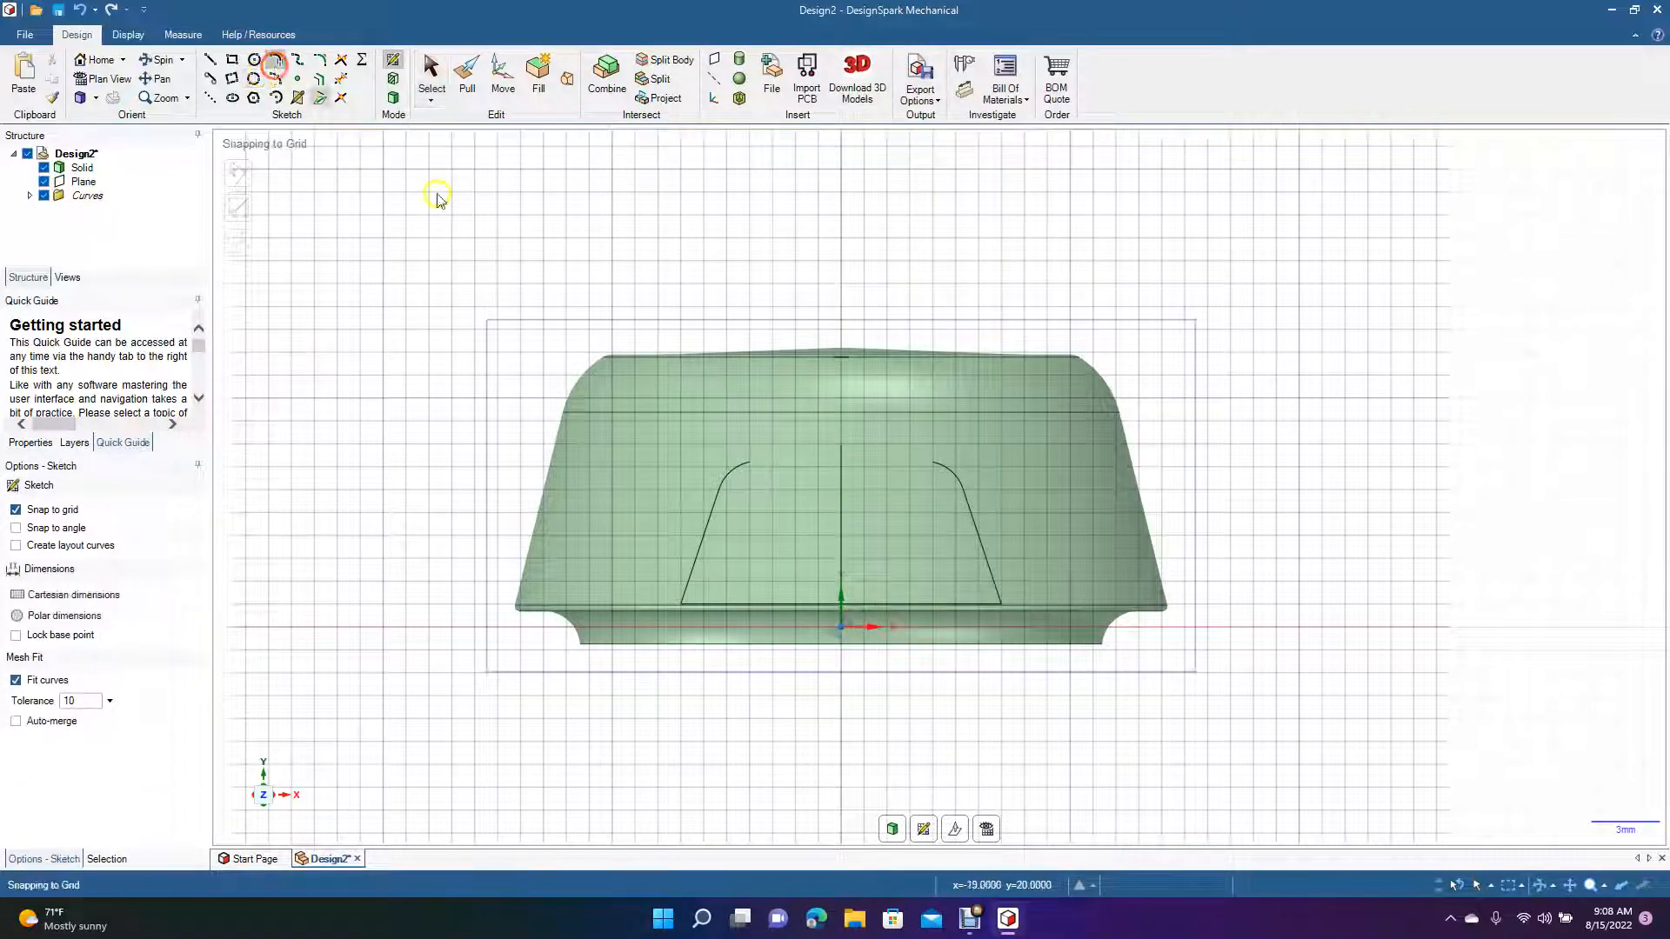
{"action": "left_click", "coordinate": [752, 462]}
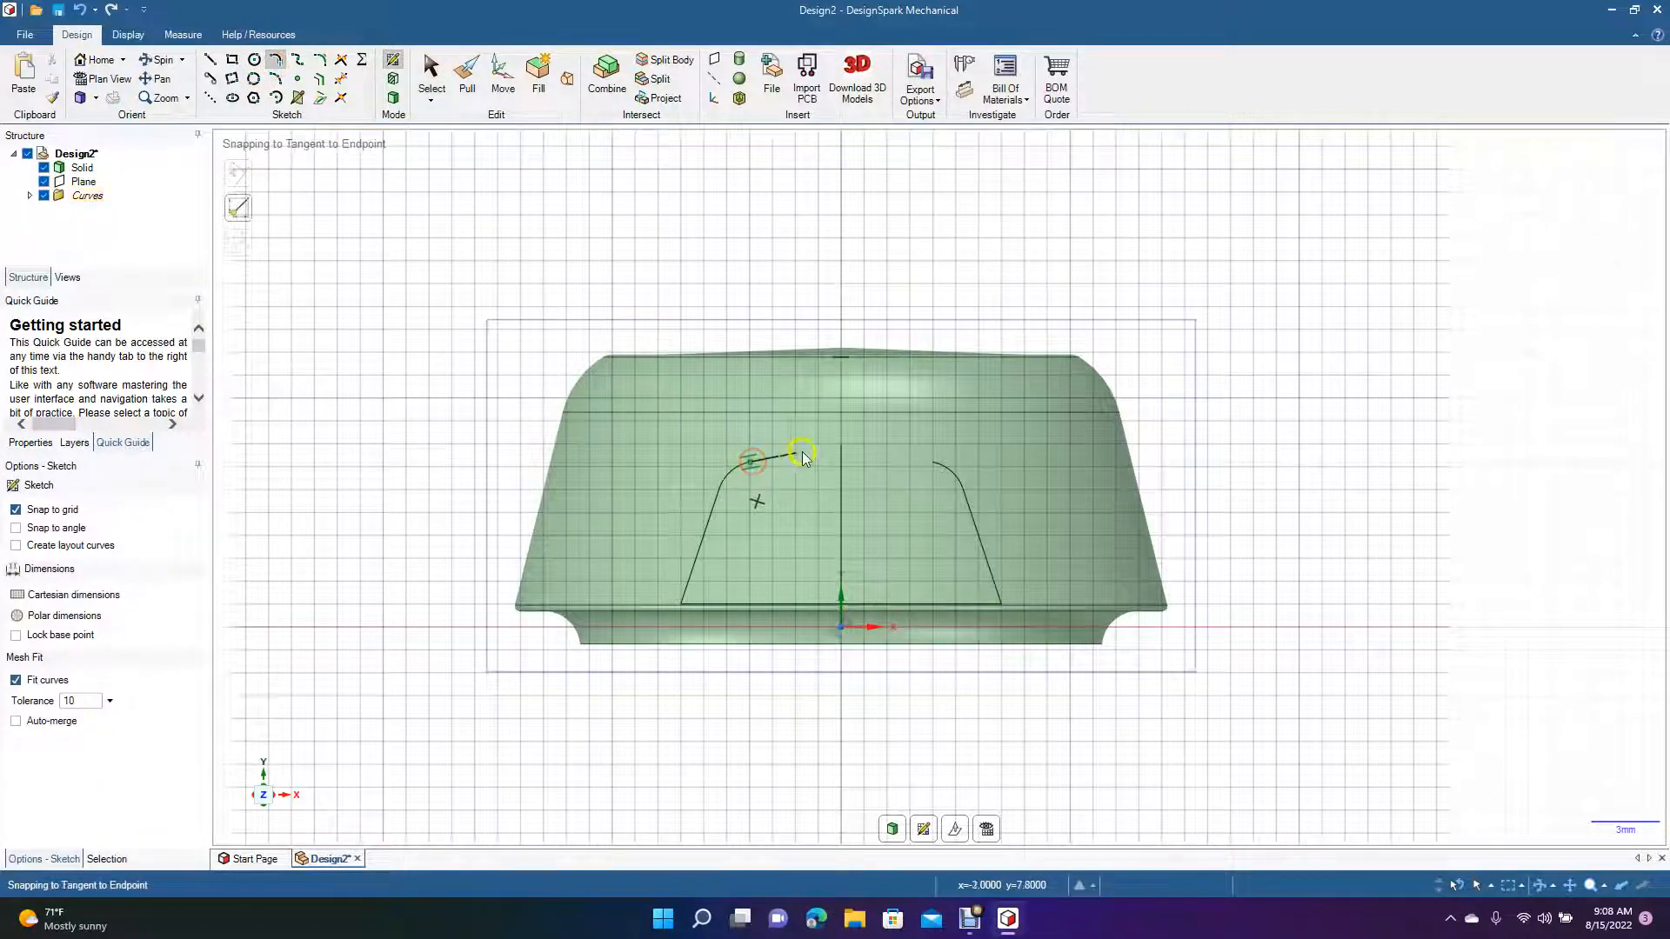
{"action": "left_click", "coordinate": [839, 448]}
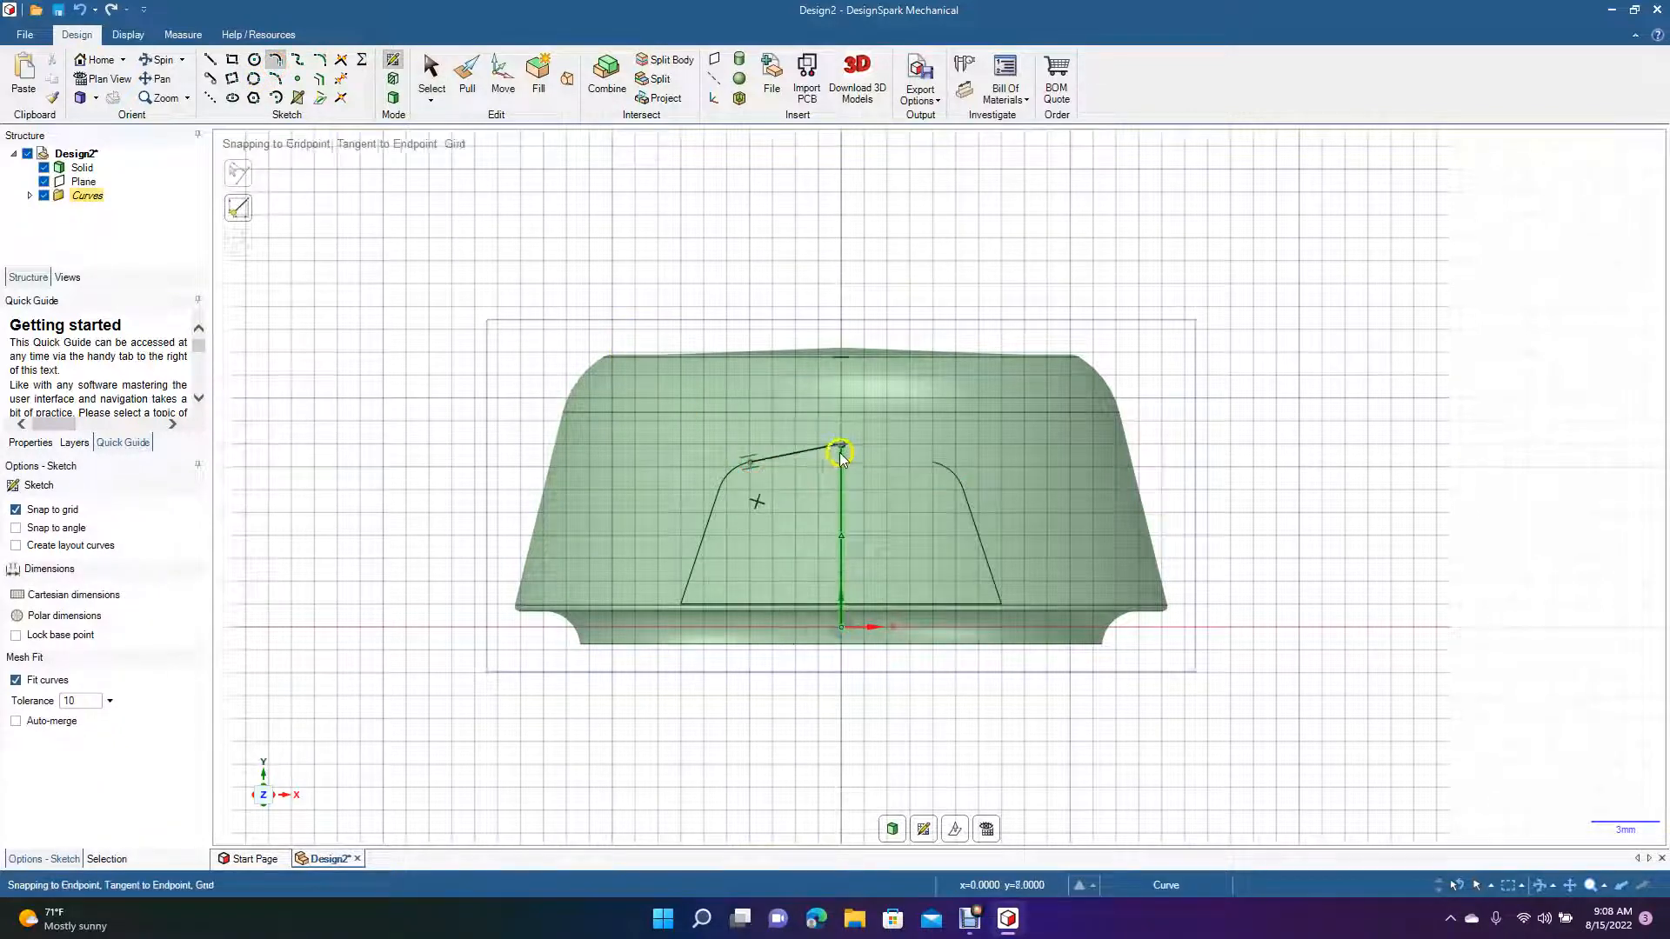
{"action": "left_click", "coordinate": [933, 453]}
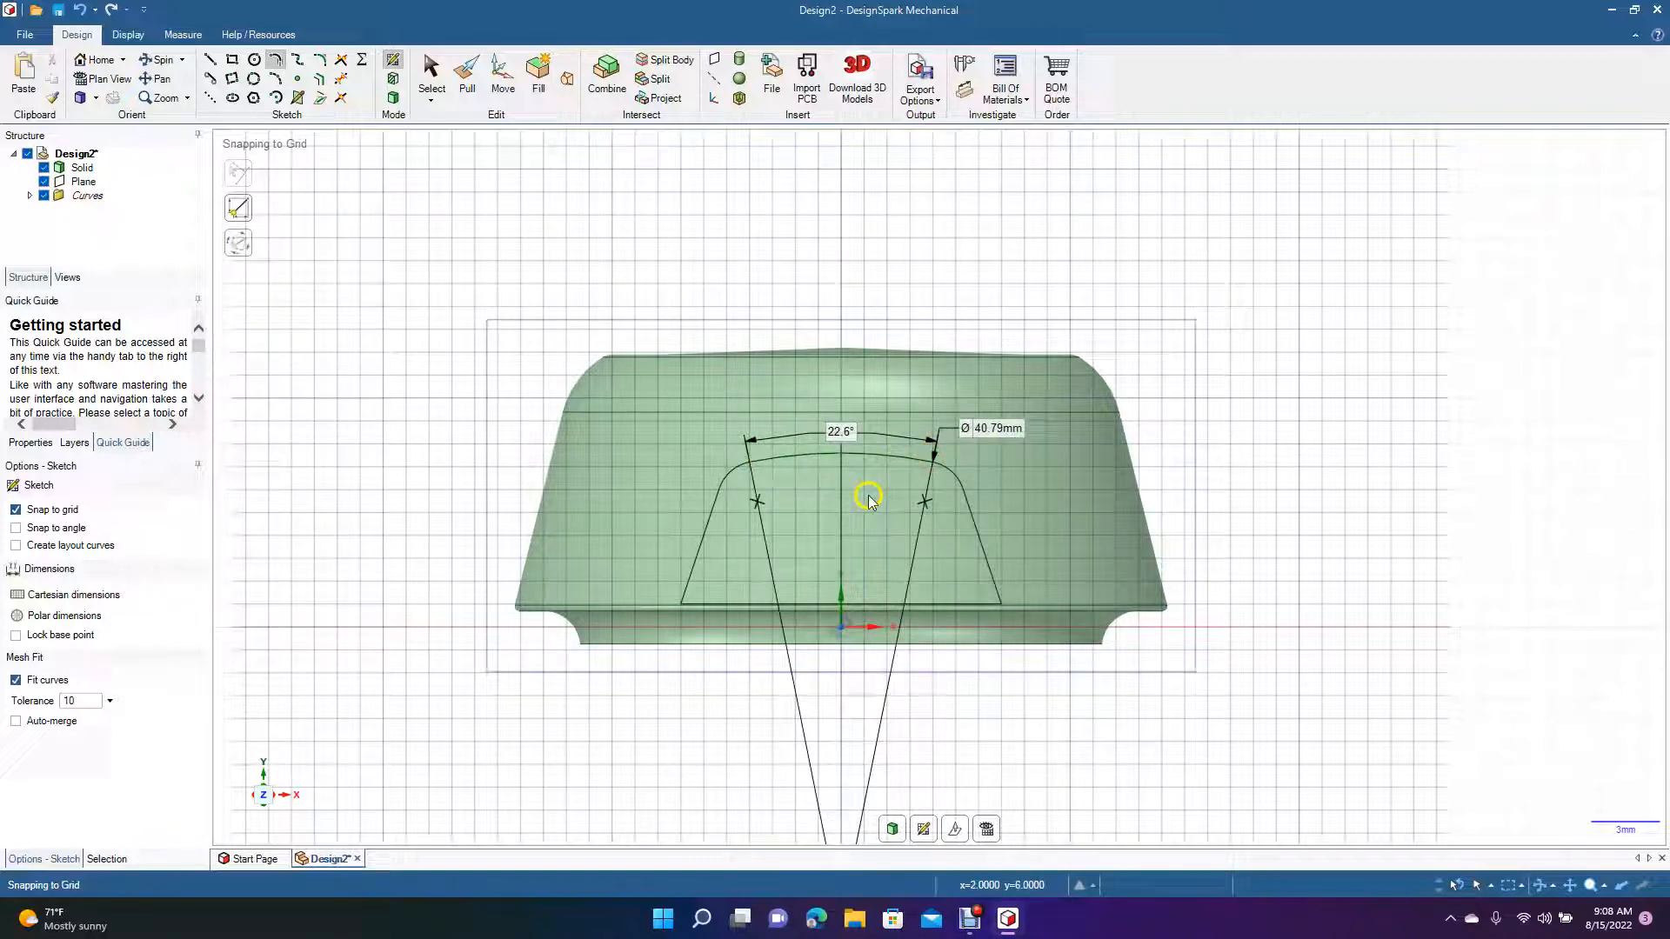
{"action": "left_click", "coordinate": [431, 74]}
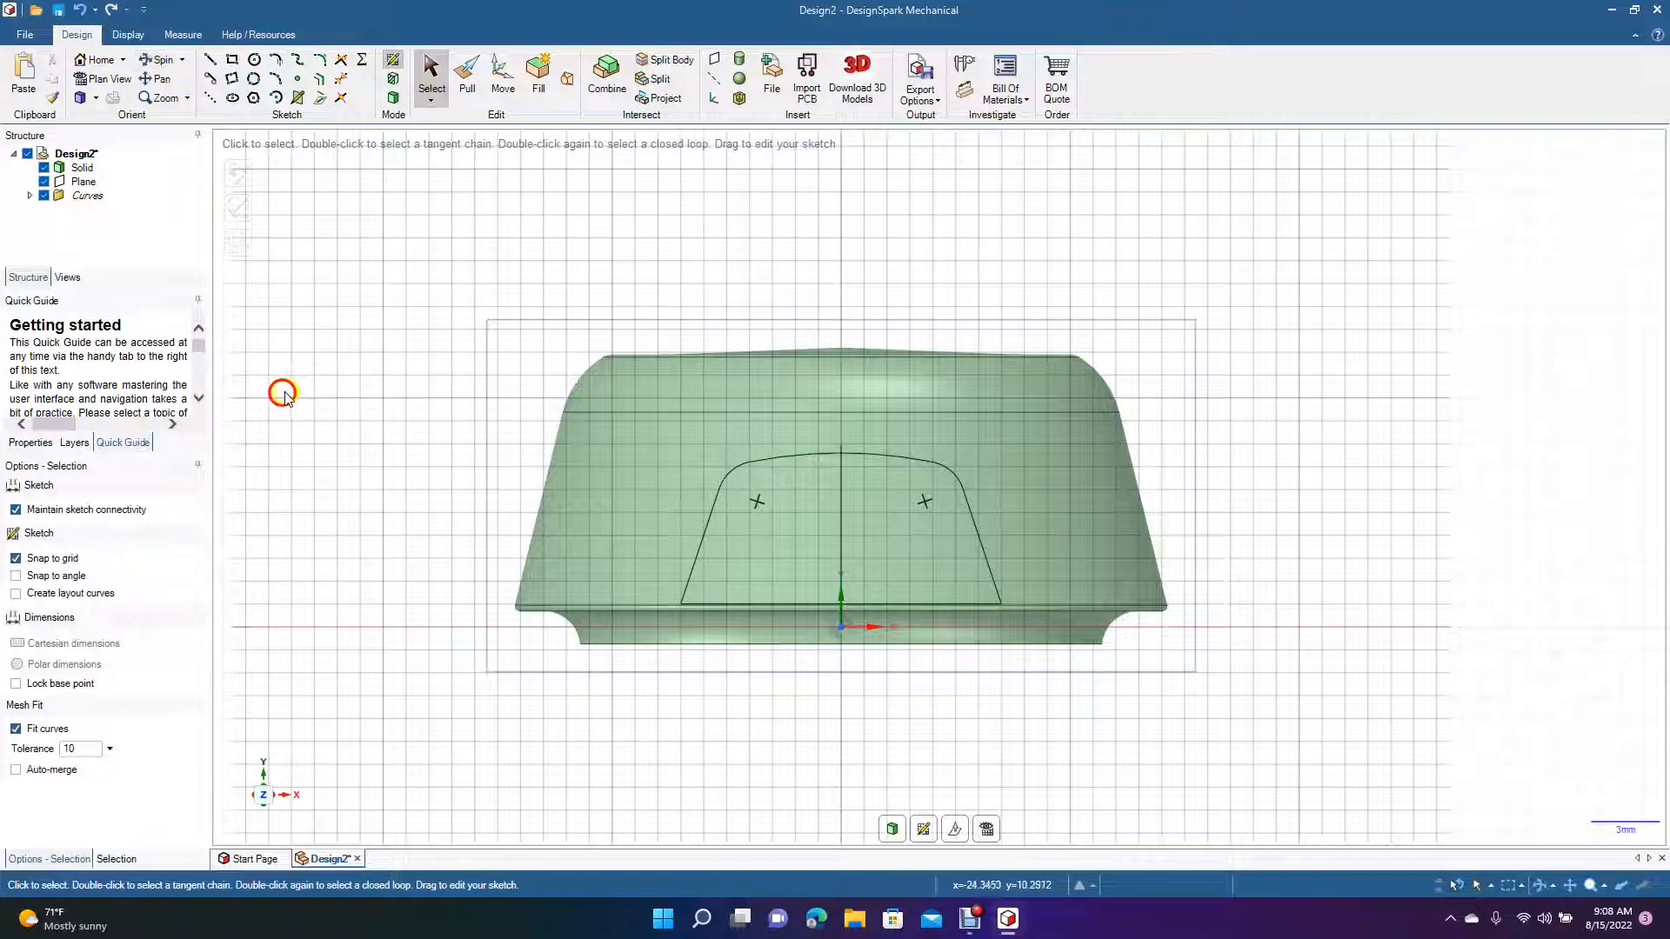
Leave the sketch with the Pull tool so the closed outline becomes a surface in front of the solid
{"action": "left_click", "coordinate": [164, 61]}
{"action": "left_click_drag", "start_coordinate": [424, 750], "coordinate": [349, 765]}
{"action": "left_click", "coordinate": [467, 78]}
{"action": "left_click", "coordinate": [693, 472]}
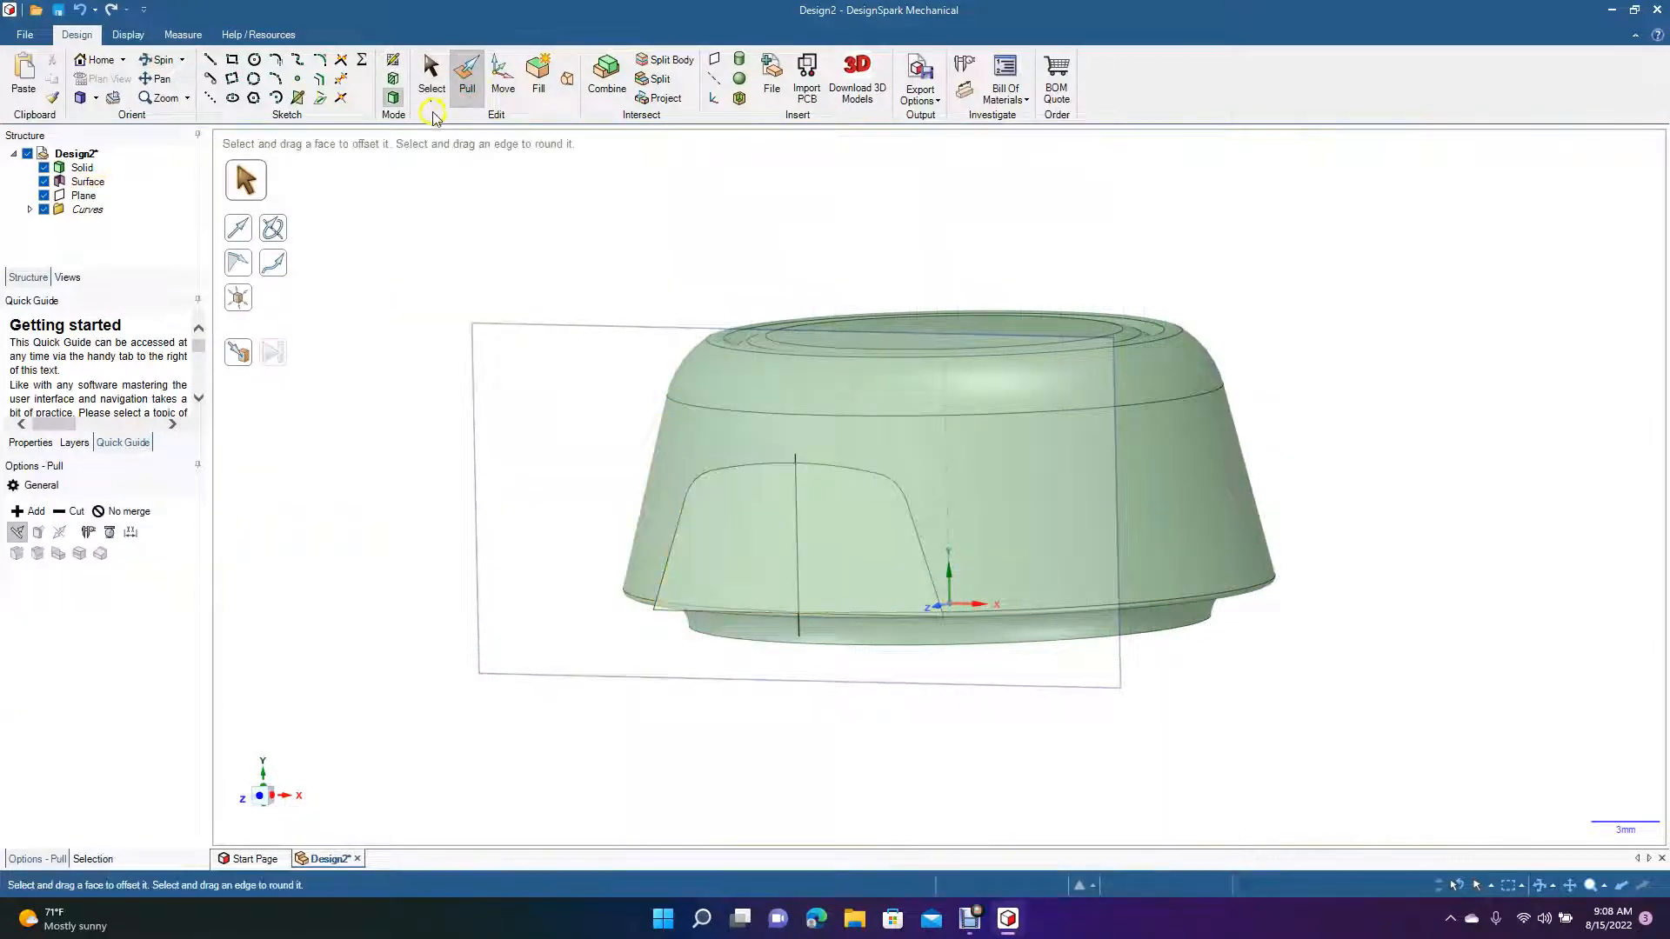
Delete the leftover vertical centre line running through and below the rounded trapezoidal outline
{"action": "left_click", "coordinate": [432, 70]}
{"action": "left_click", "coordinate": [385, 321]}
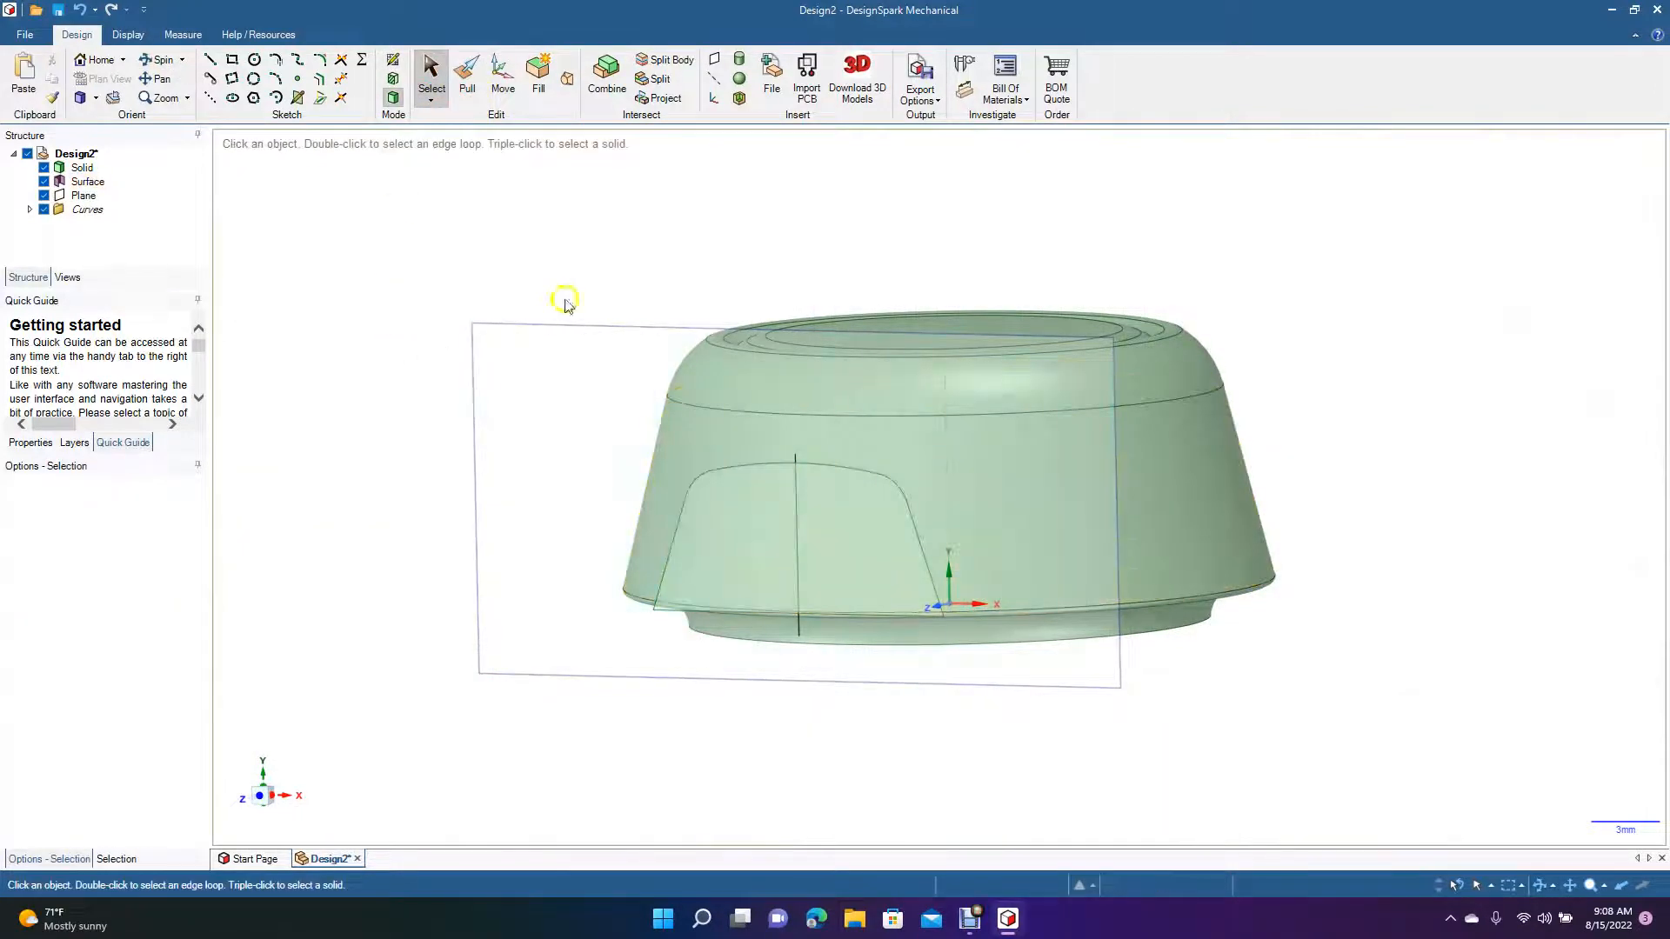
{"action": "left_click", "coordinate": [793, 478]}
{"action": "left_click", "coordinate": [795, 478]}
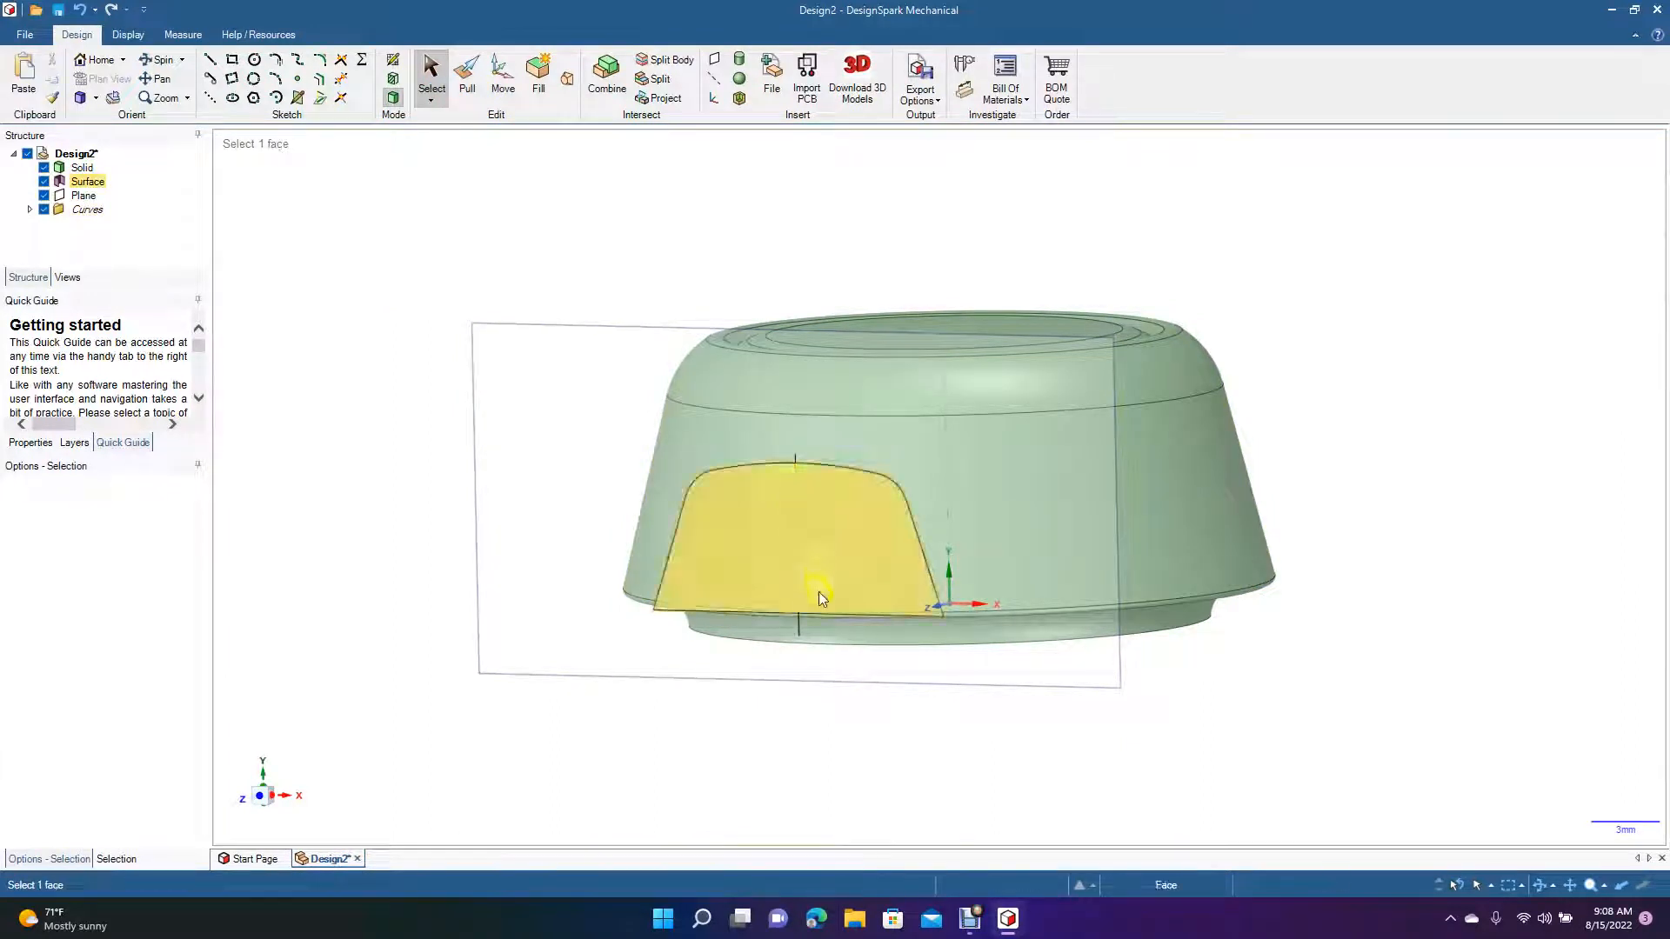
{"action": "left_click", "coordinate": [799, 624]}
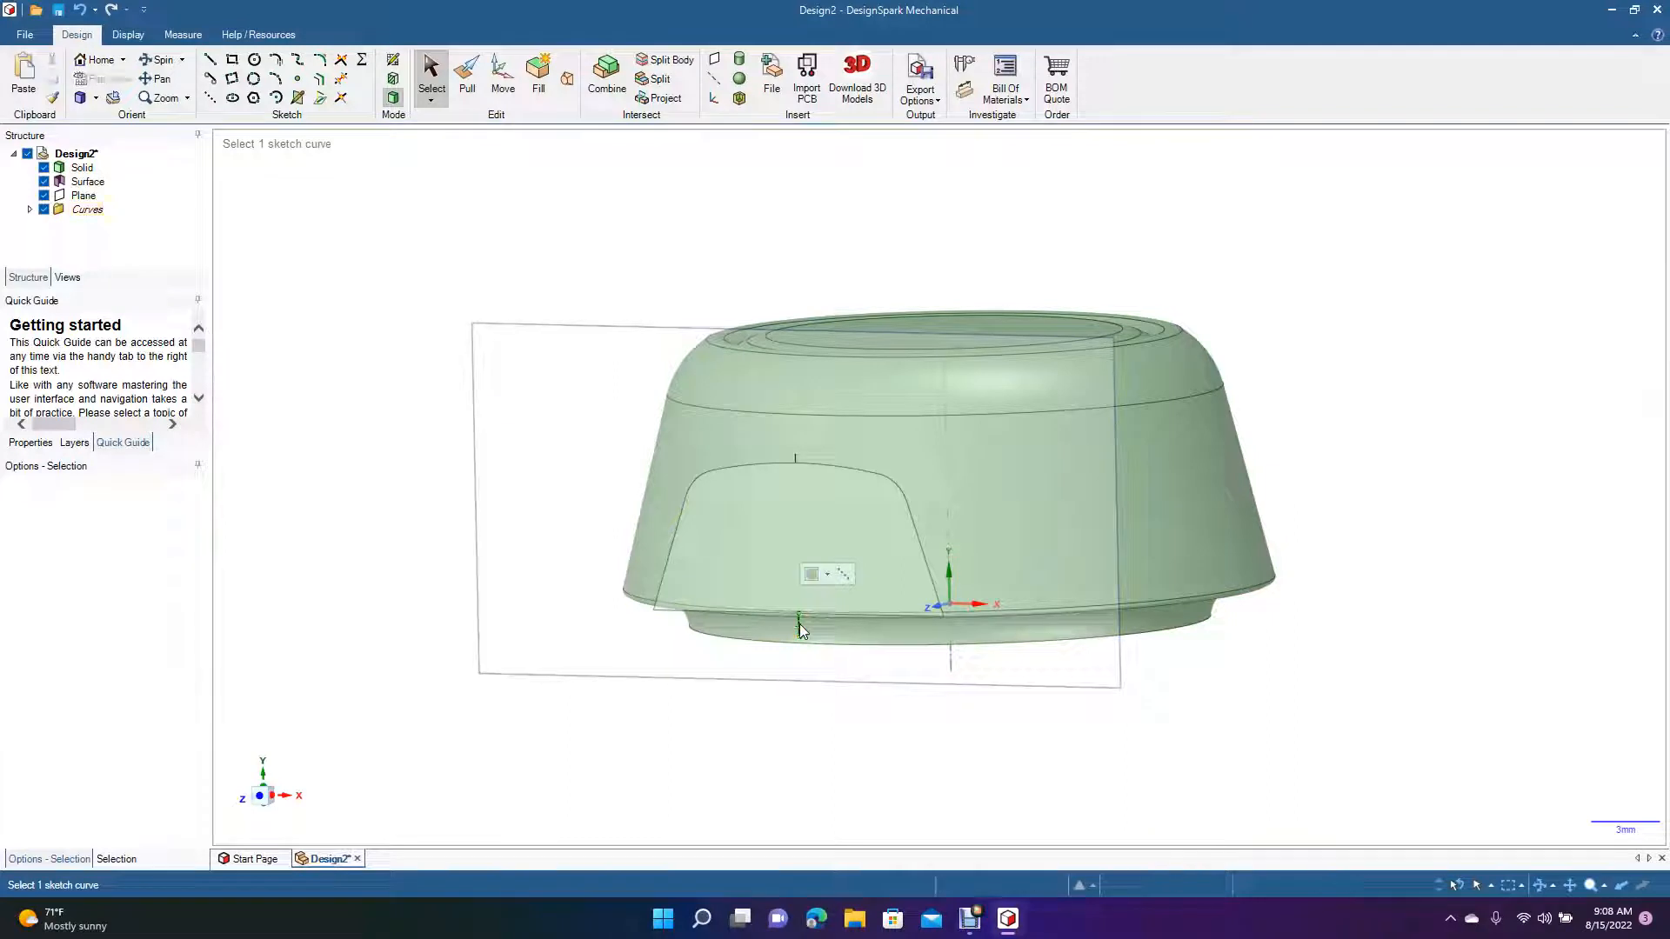
{"action": "left_click", "coordinate": [797, 629]}
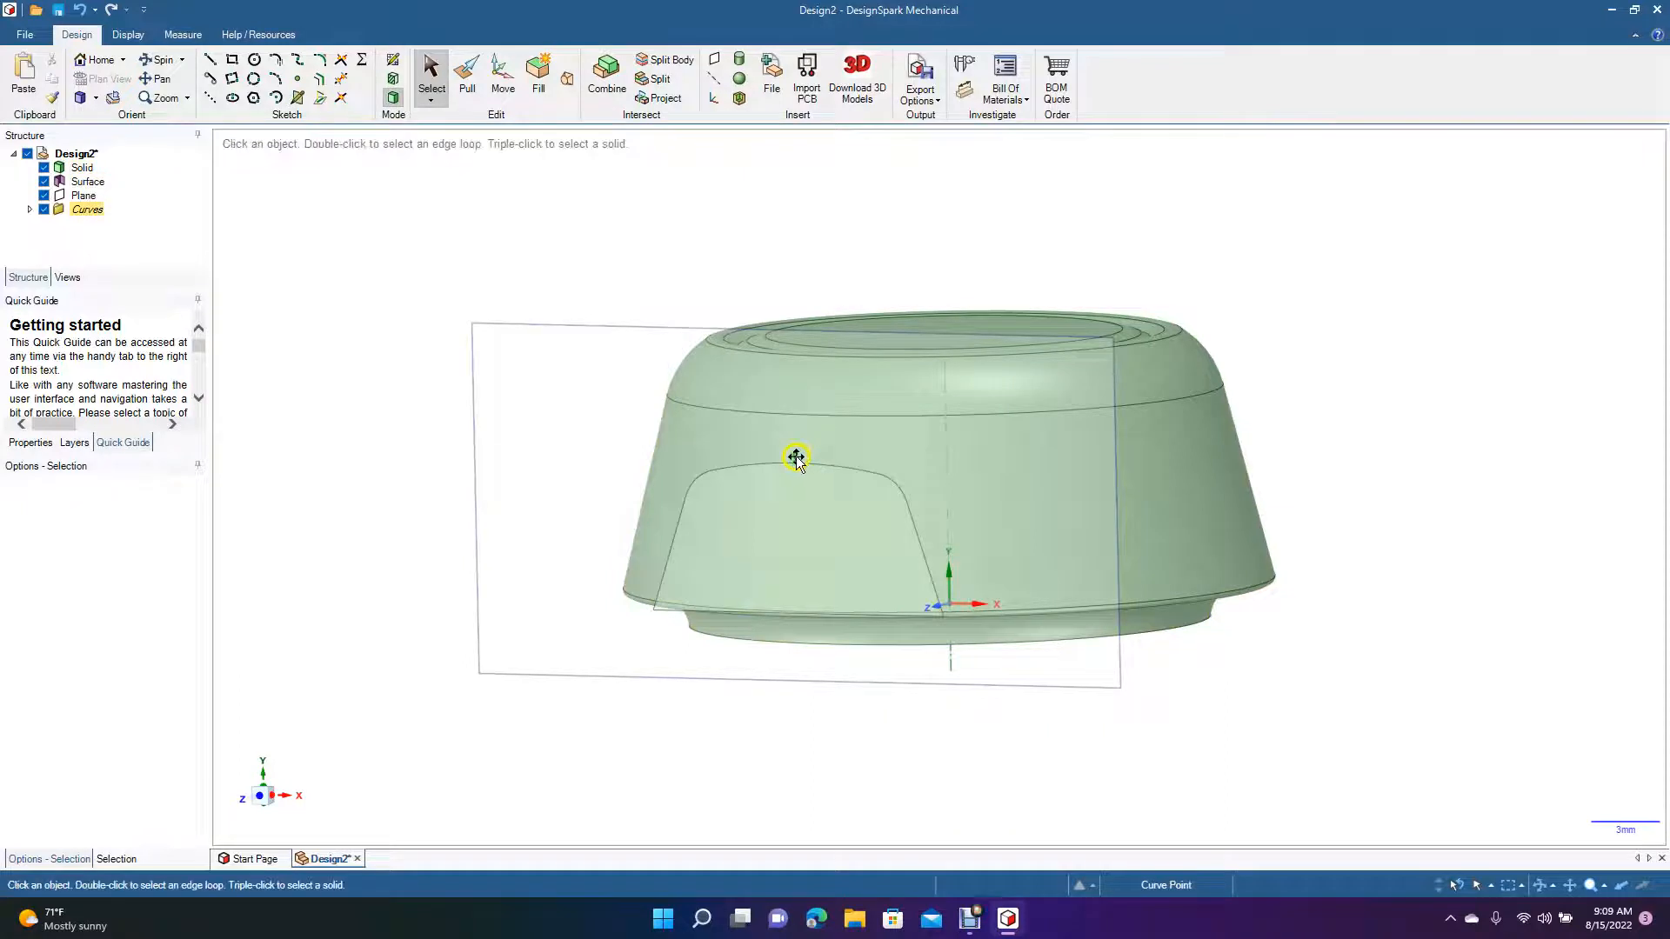
{"action": "left_click", "coordinate": [796, 456]}
{"action": "left_click", "coordinate": [359, 387]}
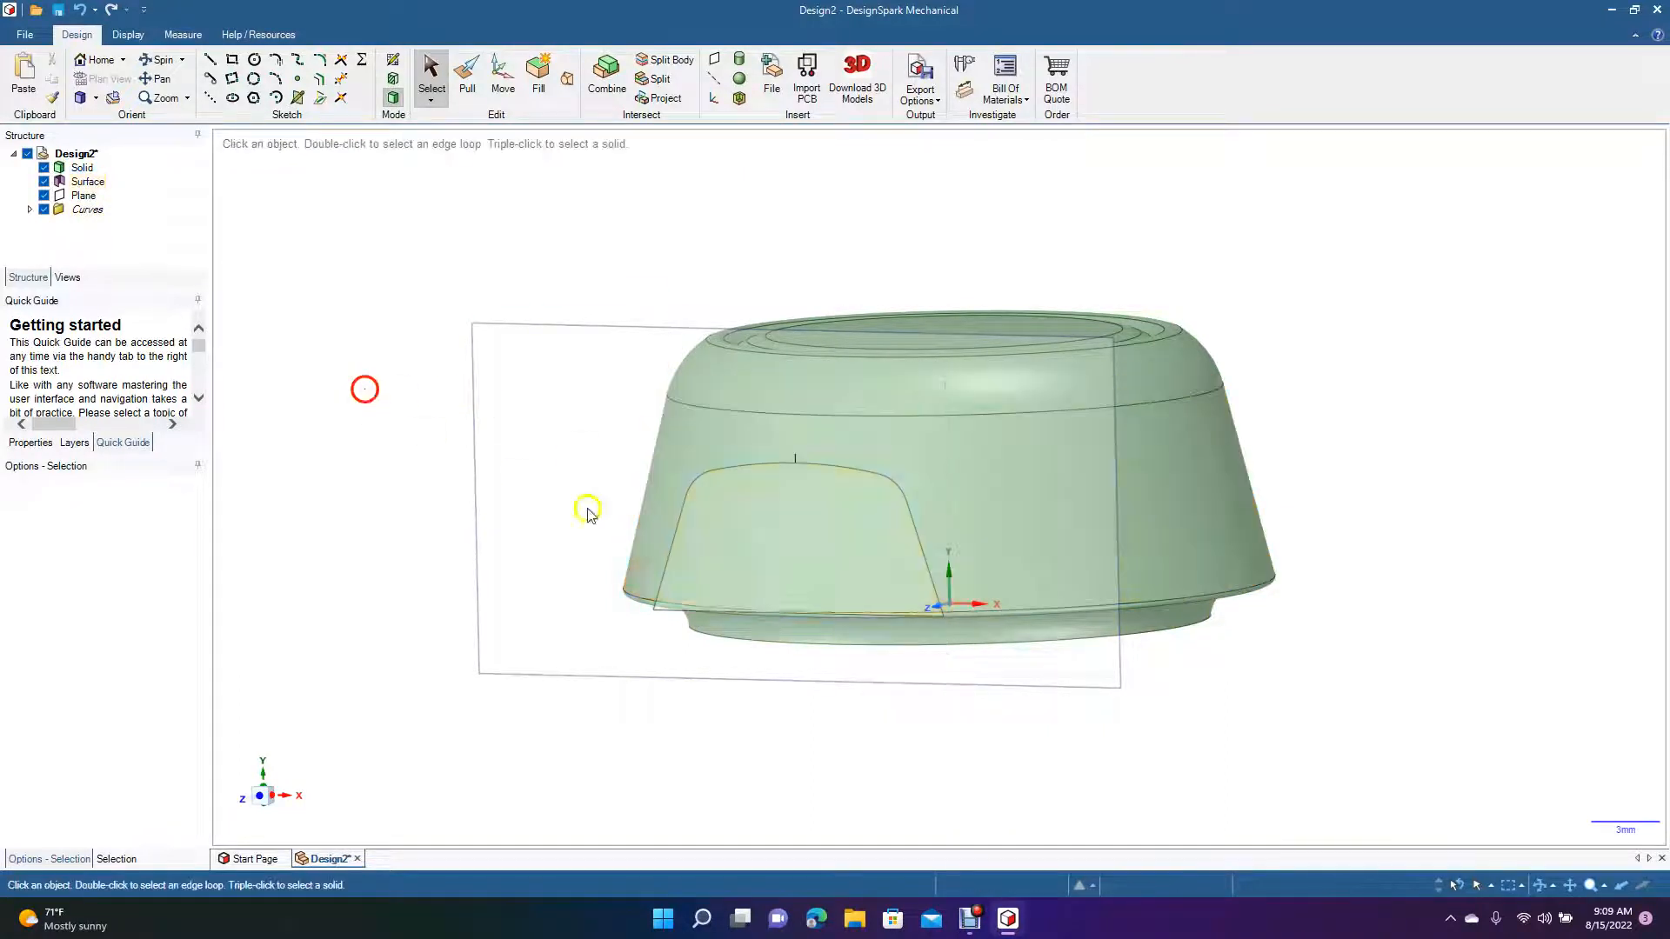
Project the rounded trapezoidal surface onto the conical side face of the solid
{"action": "left_click", "coordinate": [757, 561]}
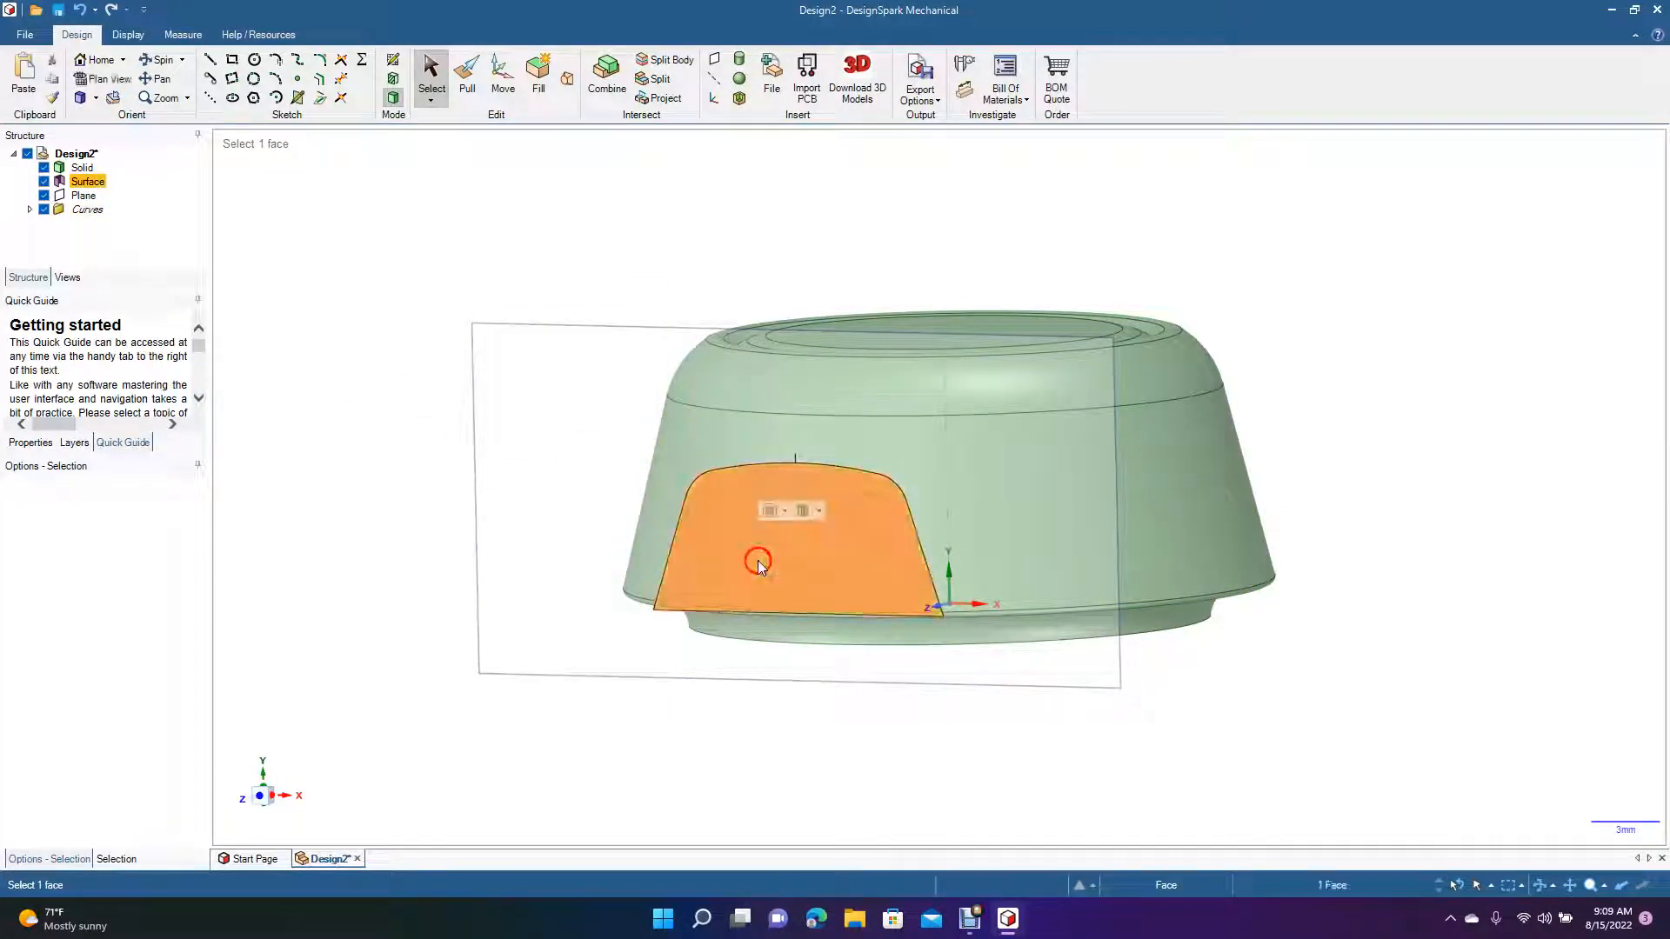
{"action": "left_click", "coordinate": [157, 59]}
{"action": "left_click_drag", "start_coordinate": [315, 200], "coordinate": [337, 243]}
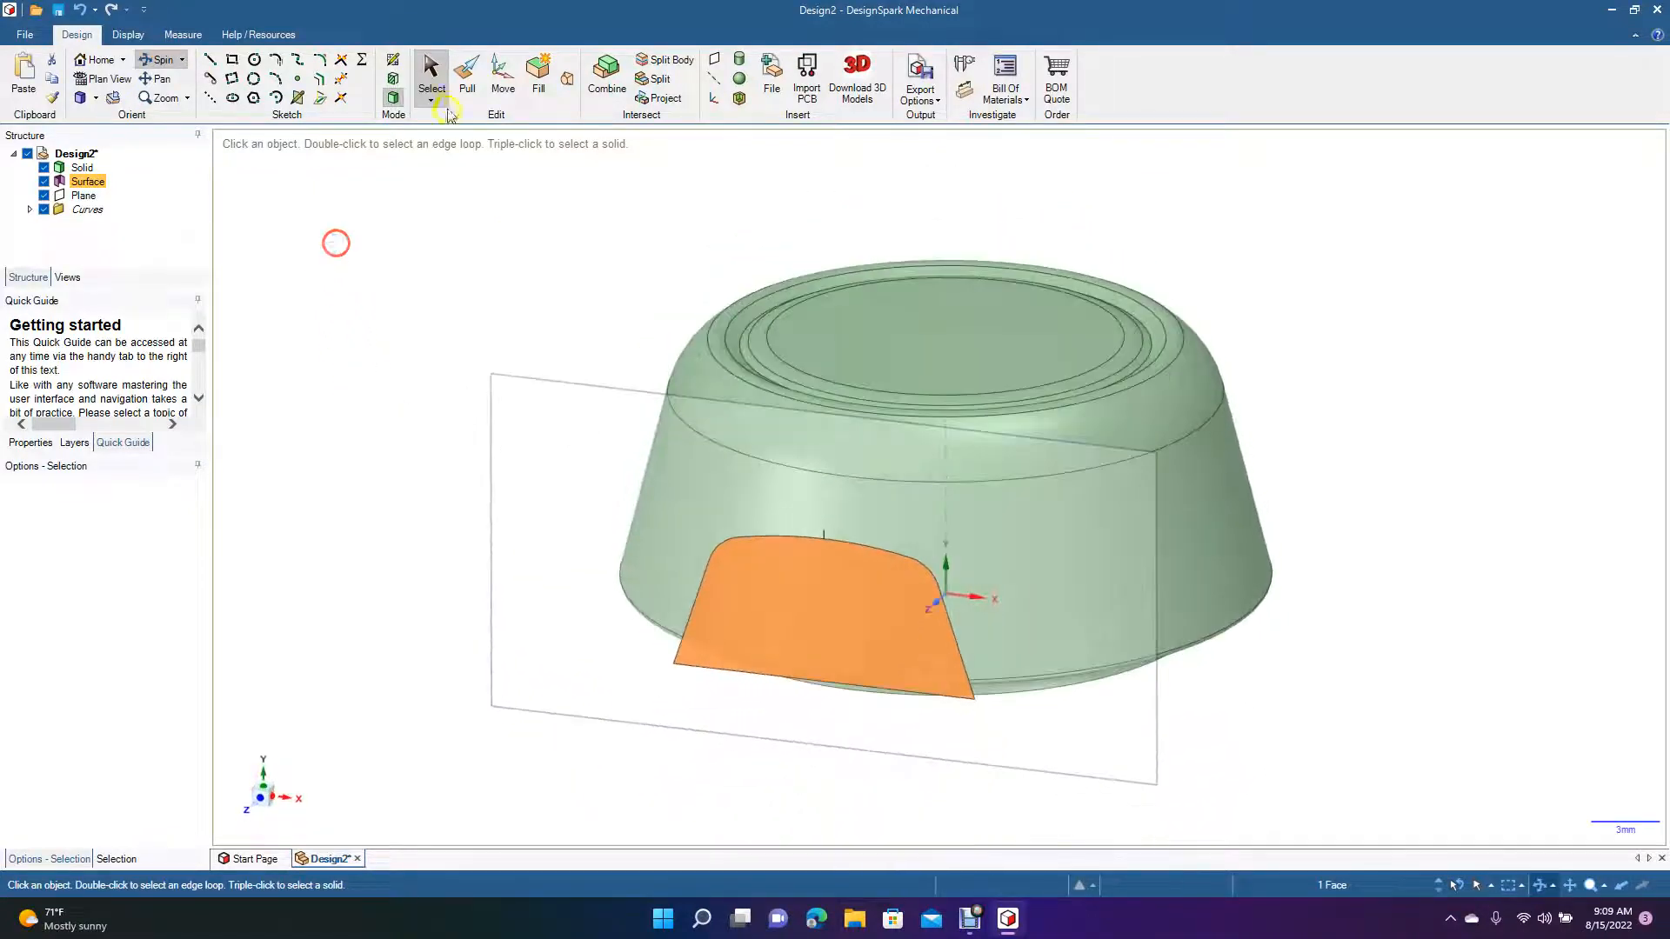
{"action": "left_click", "coordinate": [668, 99]}
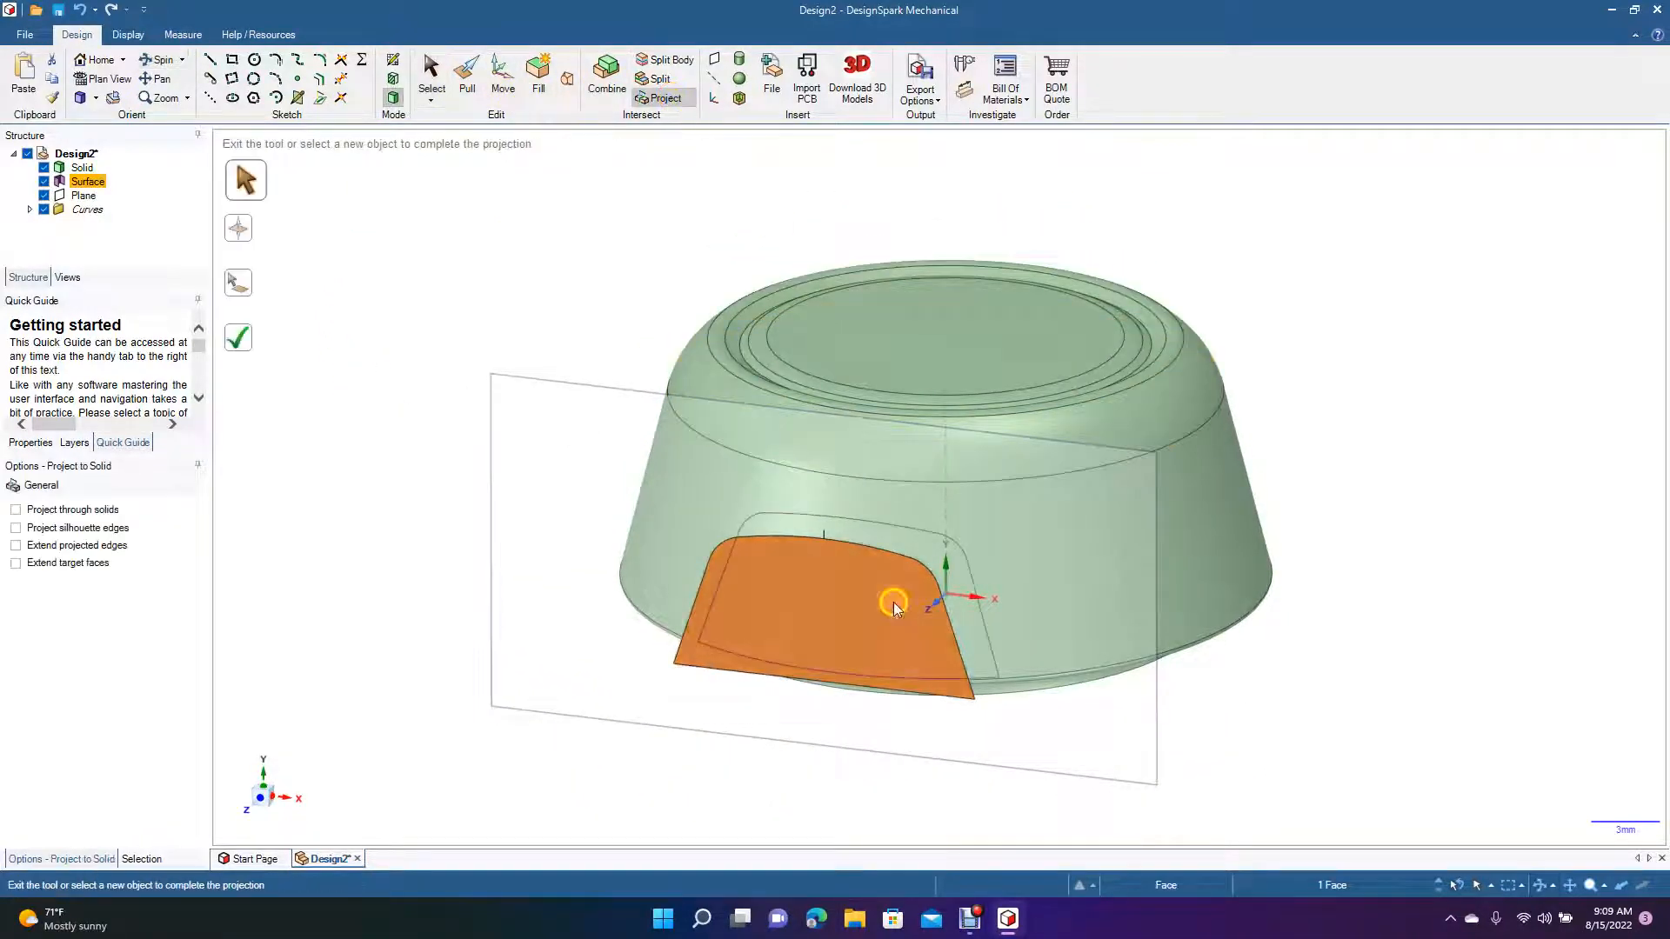
{"action": "left_click", "coordinate": [240, 337]}
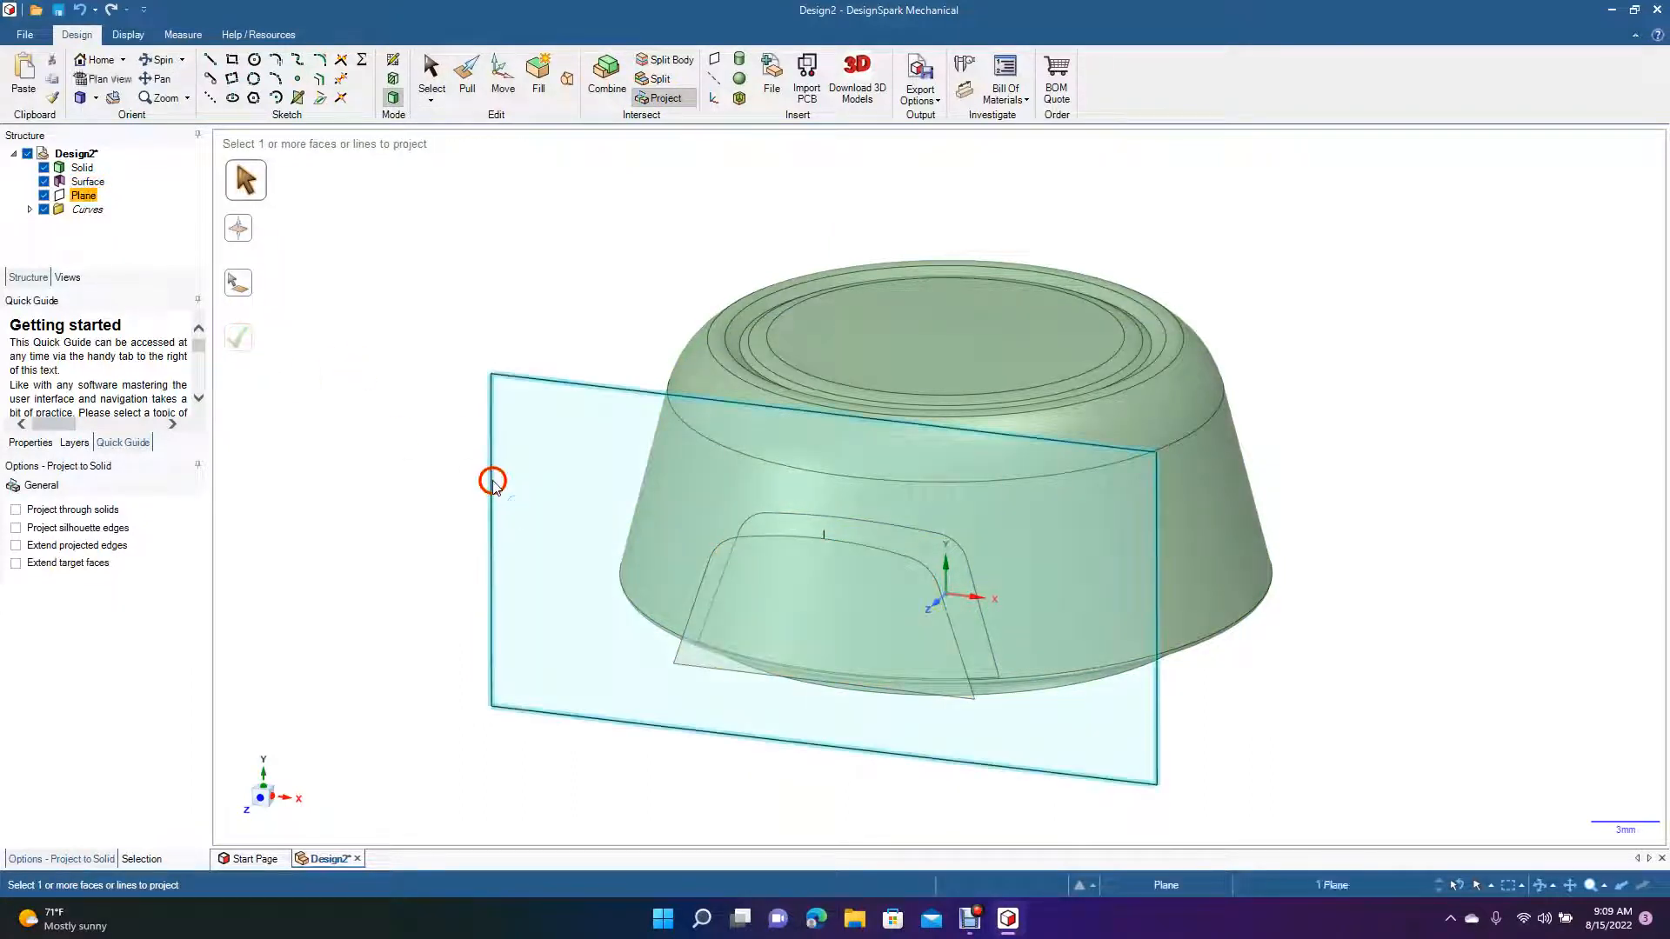
Delete the sketch plane and the trapezoidal surface in front of the solid
{"action": "key", "text": "Delete"}
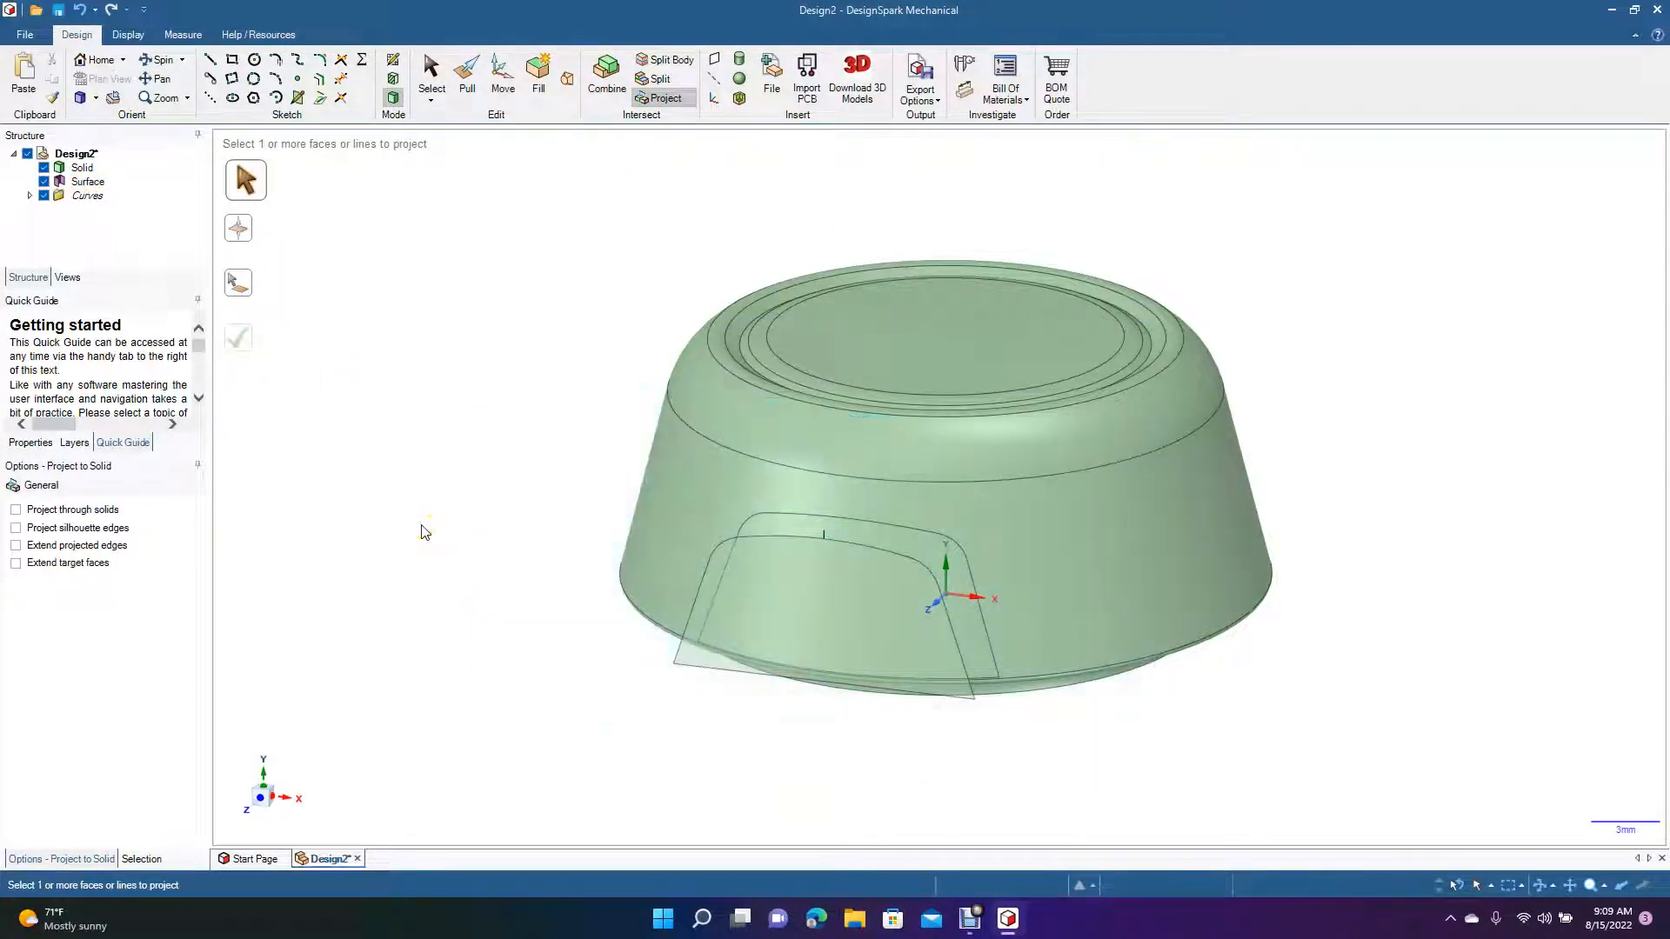
{"action": "left_click", "coordinate": [762, 621]}
{"action": "key", "text": "Delete"}
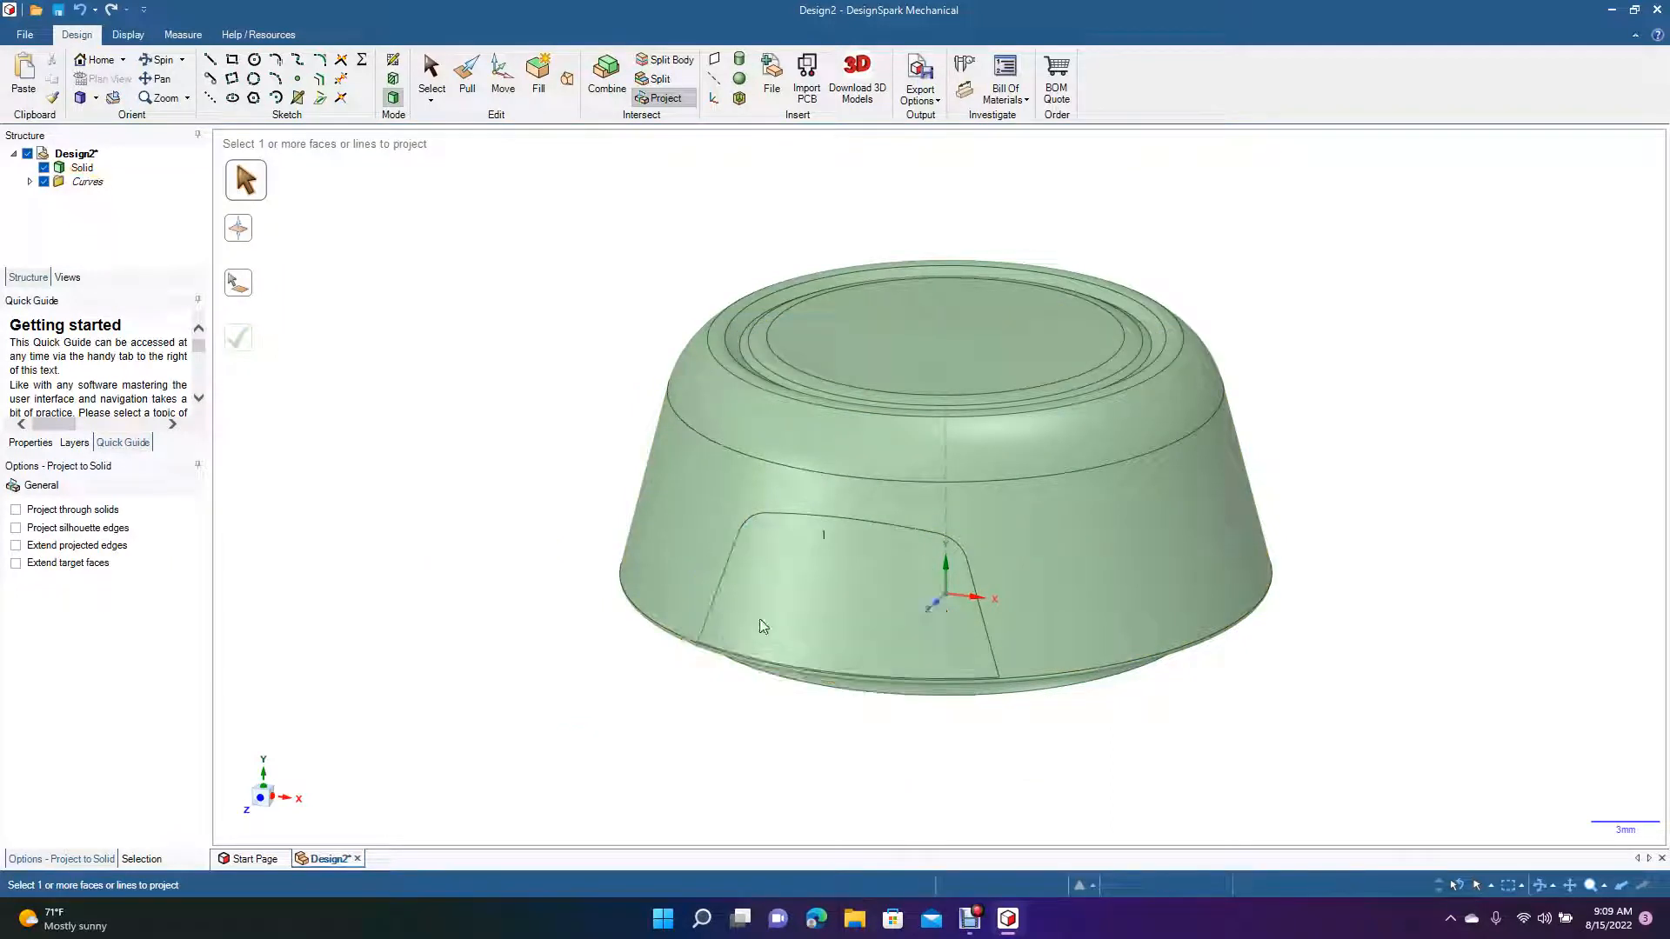
Pull the projected rounded trapezoidal face slightly inward to form a shallow recess in the solid's side
{"action": "left_click", "coordinate": [163, 61]}
{"action": "left_click_drag", "start_coordinate": [297, 205], "coordinate": [376, 388]}
{"action": "left_click", "coordinate": [468, 78]}
{"action": "left_click", "coordinate": [787, 540]}
{"action": "left_click_drag", "start_coordinate": [780, 536], "coordinate": [787, 535]}
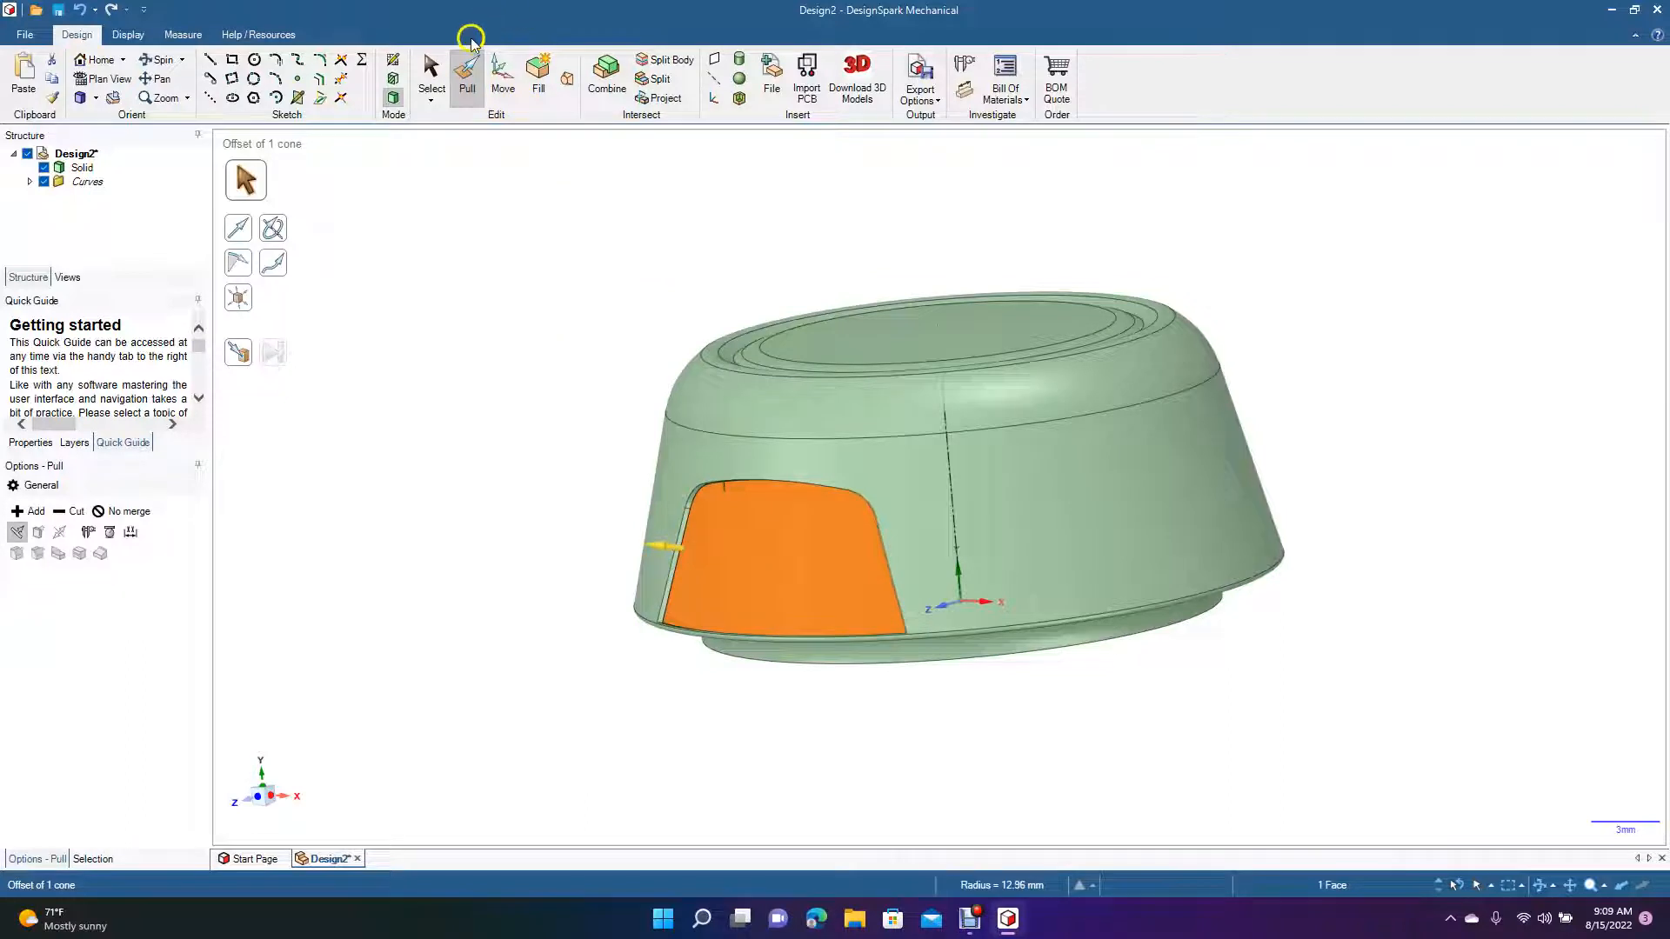
{"action": "left_click", "coordinate": [432, 74]}
{"action": "left_click", "coordinate": [455, 230]}
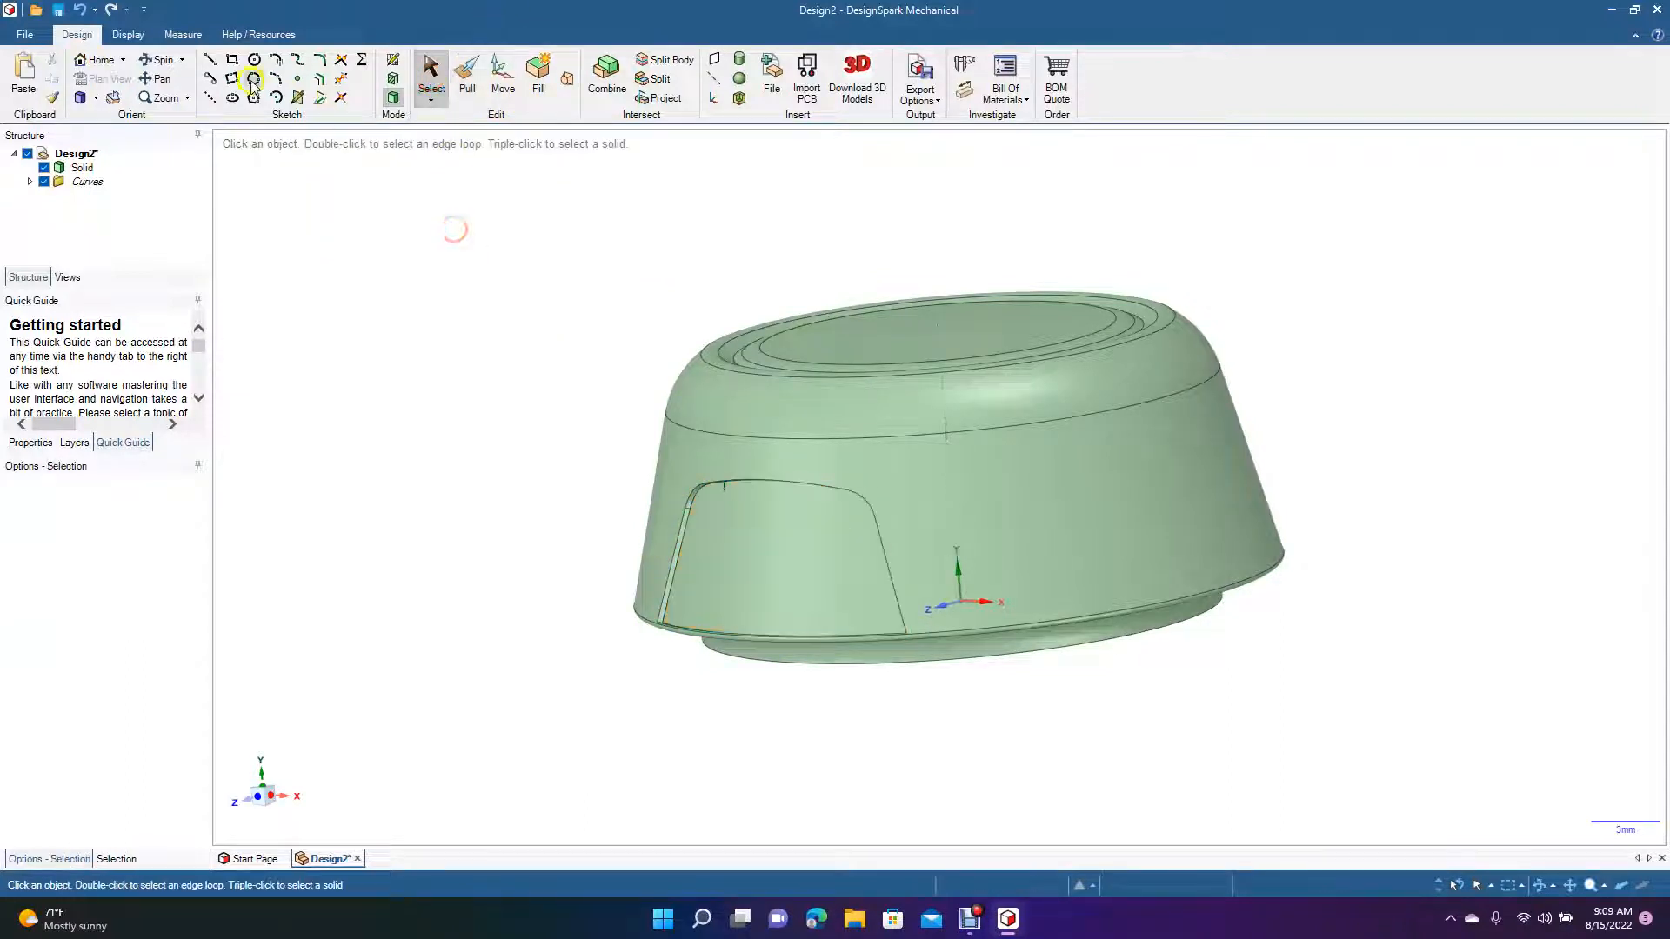
Delete the stray short curve floating in front of the recess
{"action": "left_click", "coordinate": [161, 59]}
{"action": "left_click_drag", "start_coordinate": [392, 383], "coordinate": [701, 417]}
{"action": "left_click", "coordinate": [432, 66]}
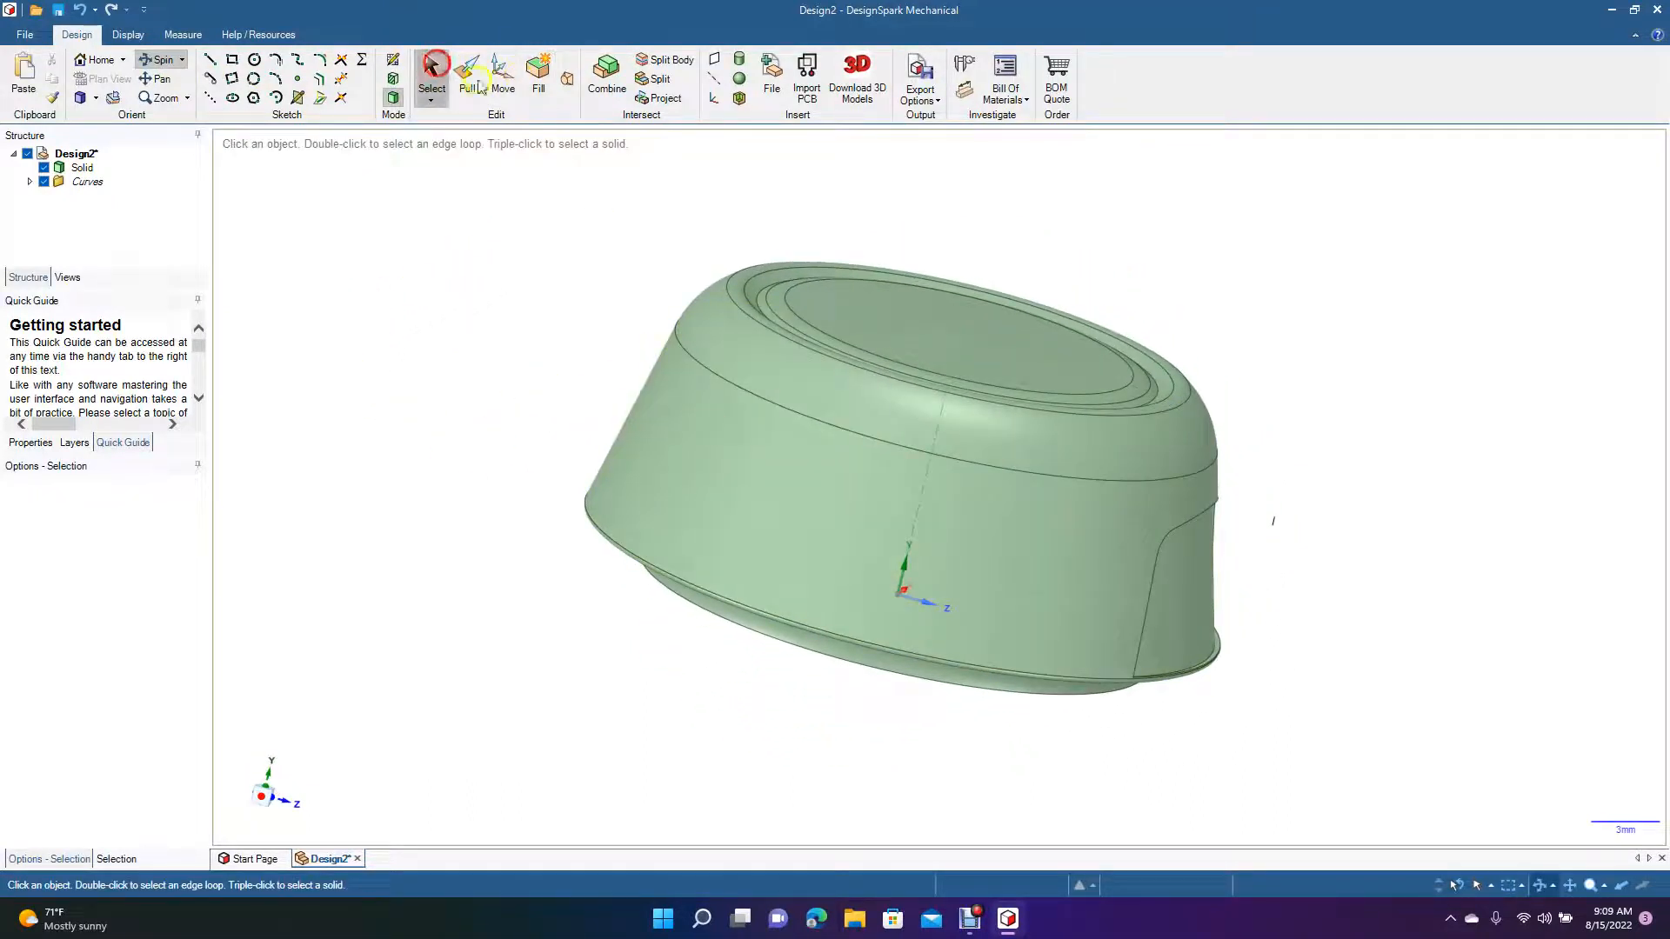
{"action": "left_click_drag", "start_coordinate": [1267, 459], "coordinate": [1312, 588]}
{"action": "key", "text": "Delete"}
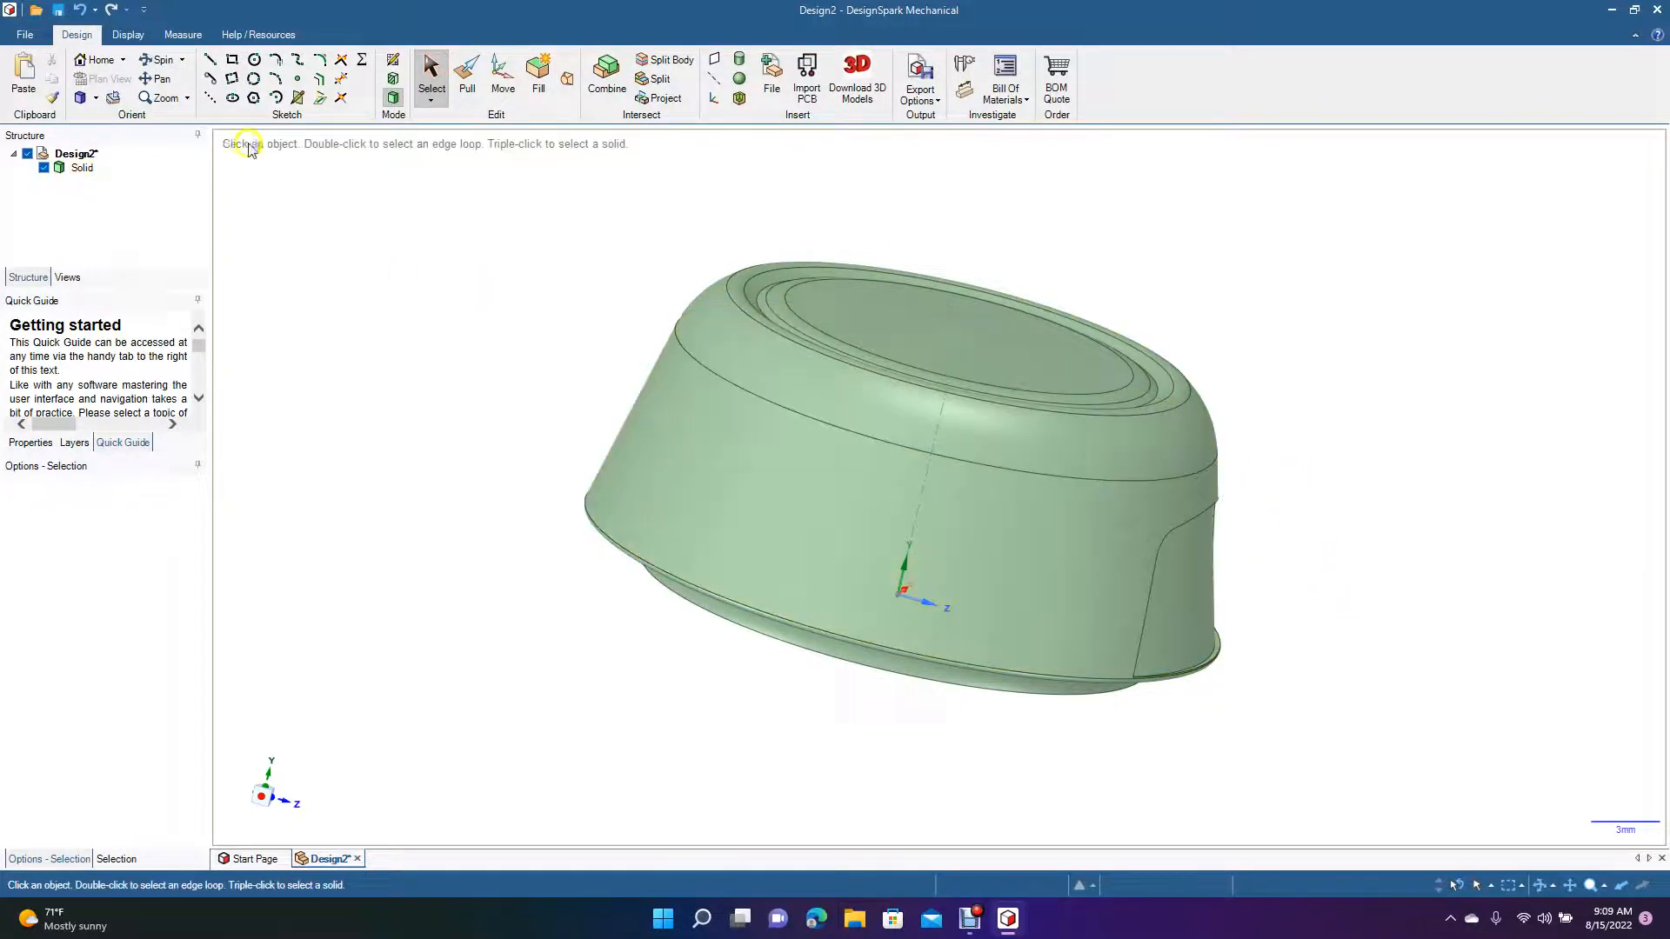
Insert a plane through the origin, perpendicular to the Z axis, parallel to the front view
{"action": "left_click", "coordinate": [97, 98]}
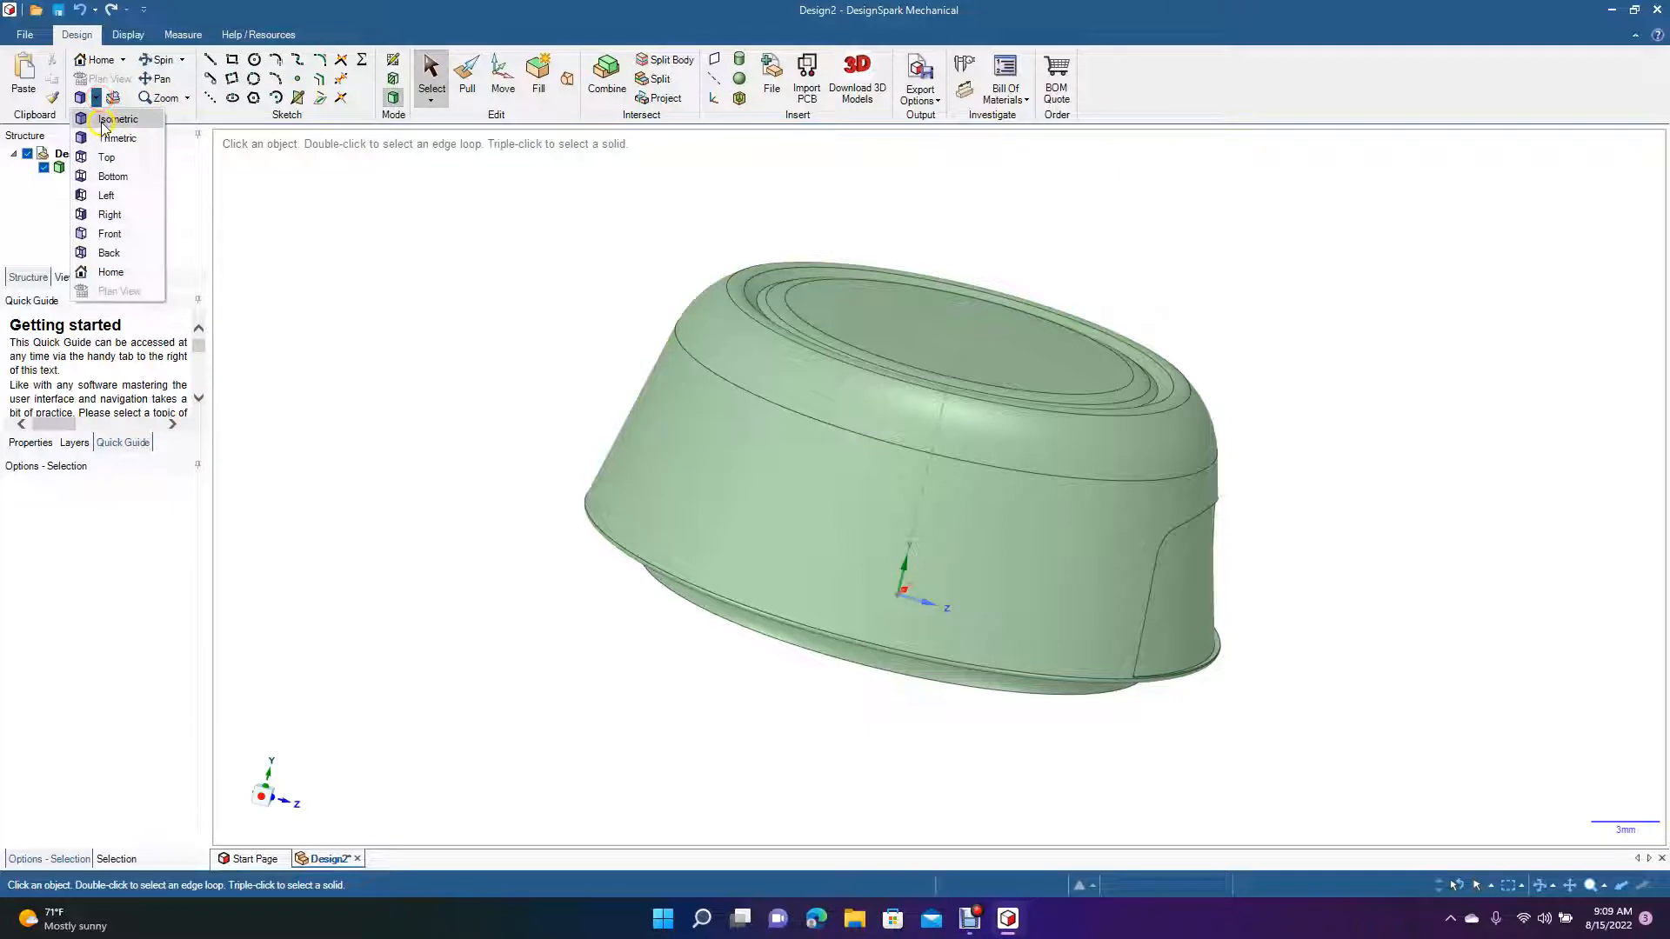
{"action": "left_click", "coordinate": [116, 155]}
{"action": "left_click", "coordinate": [909, 448]}
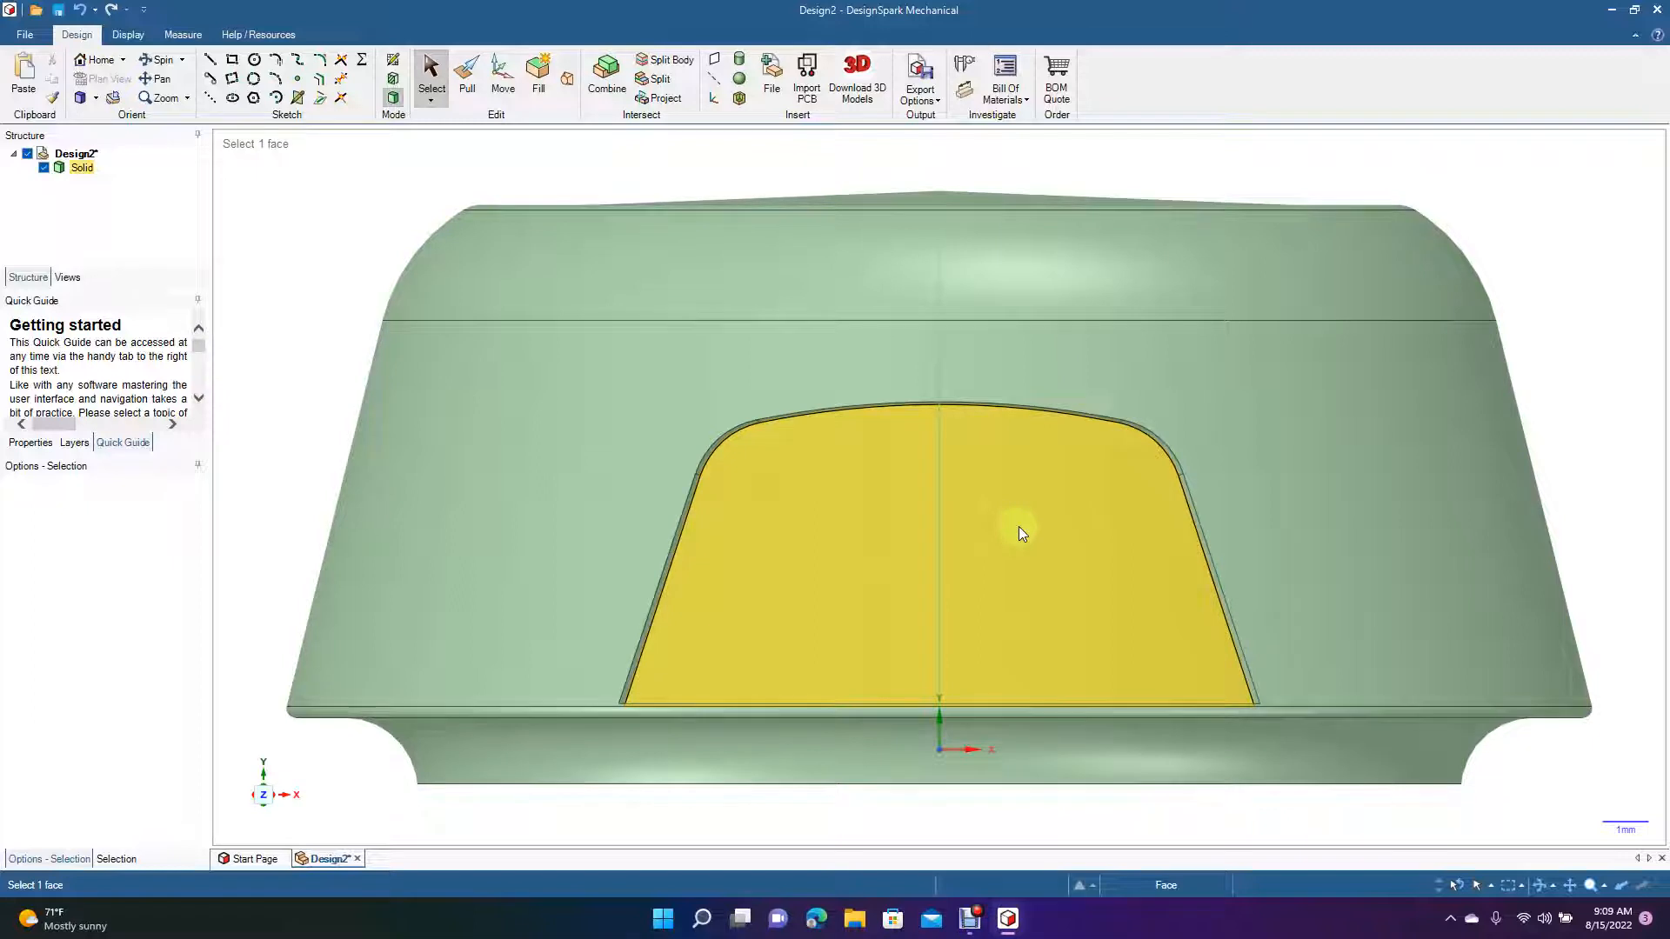
{"action": "key", "text": "Escape"}
{"action": "left_click", "coordinate": [433, 70]}
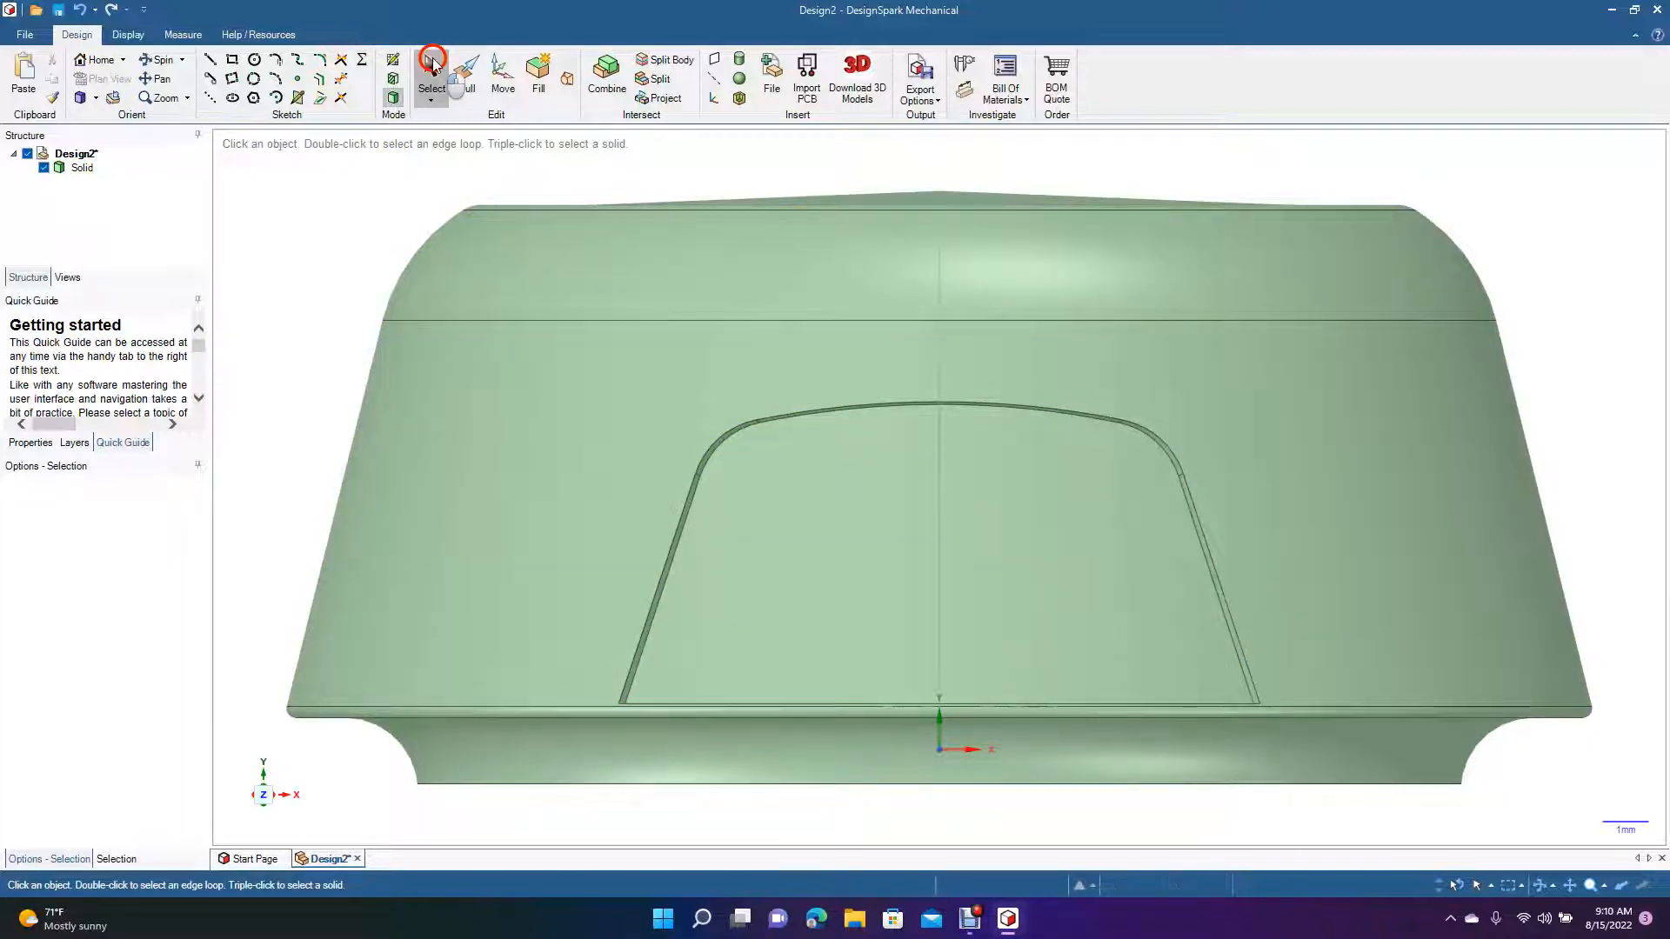
{"action": "left_click", "coordinate": [899, 535]}
{"action": "key", "text": "Escape"}
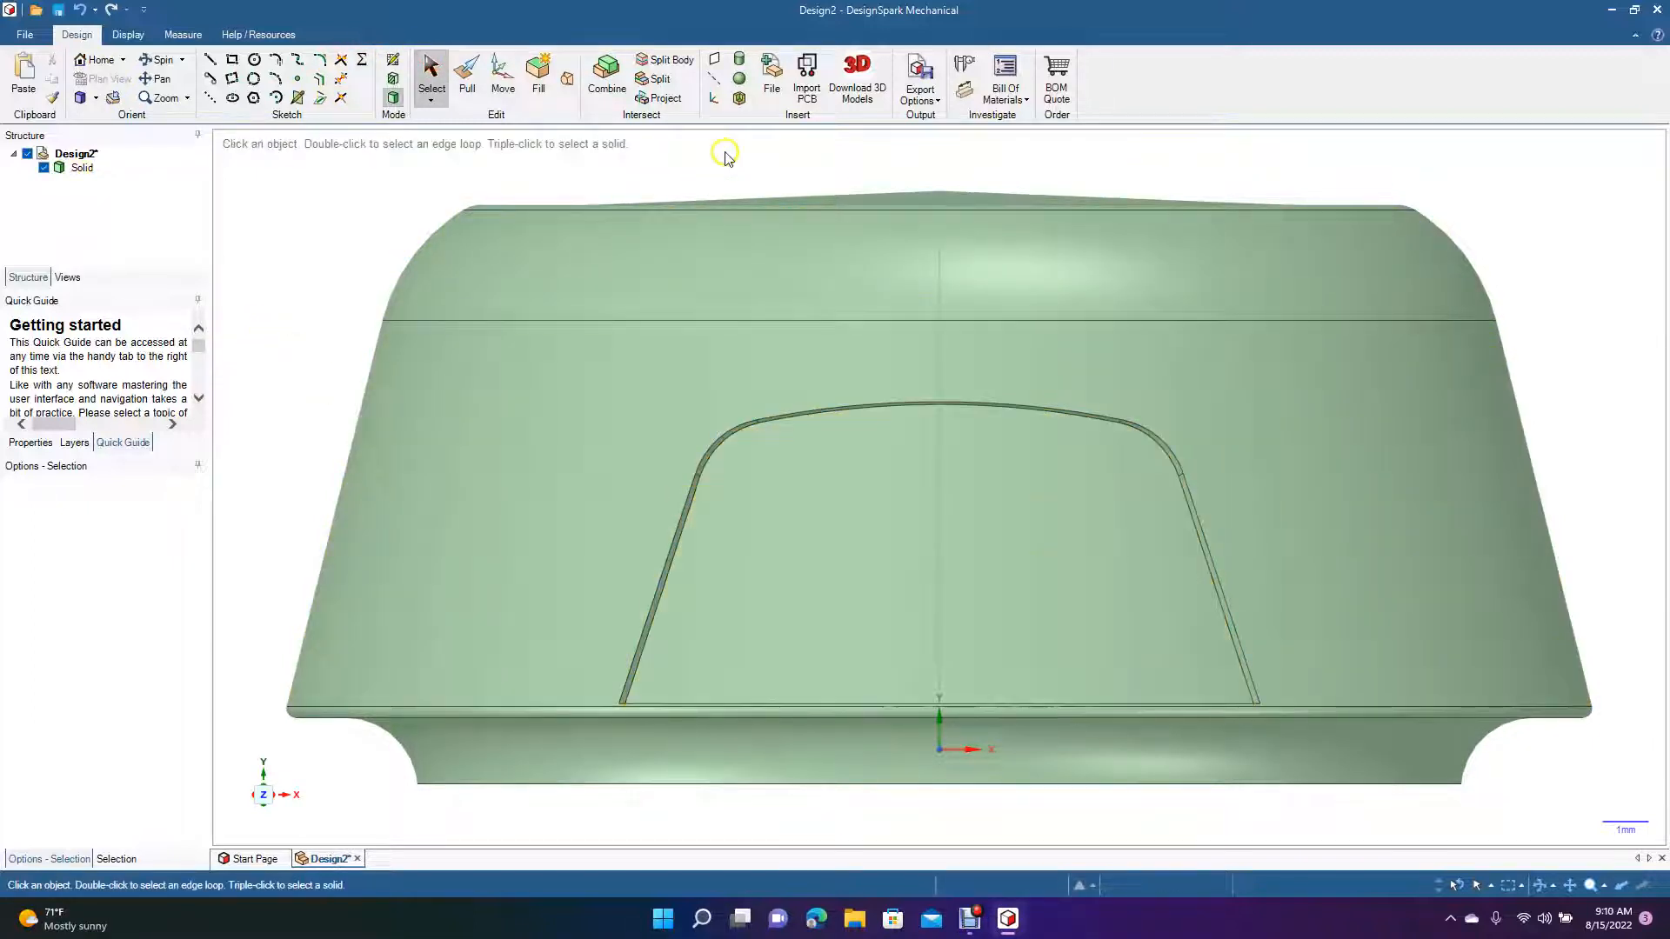
{"action": "left_click", "coordinate": [714, 58]}
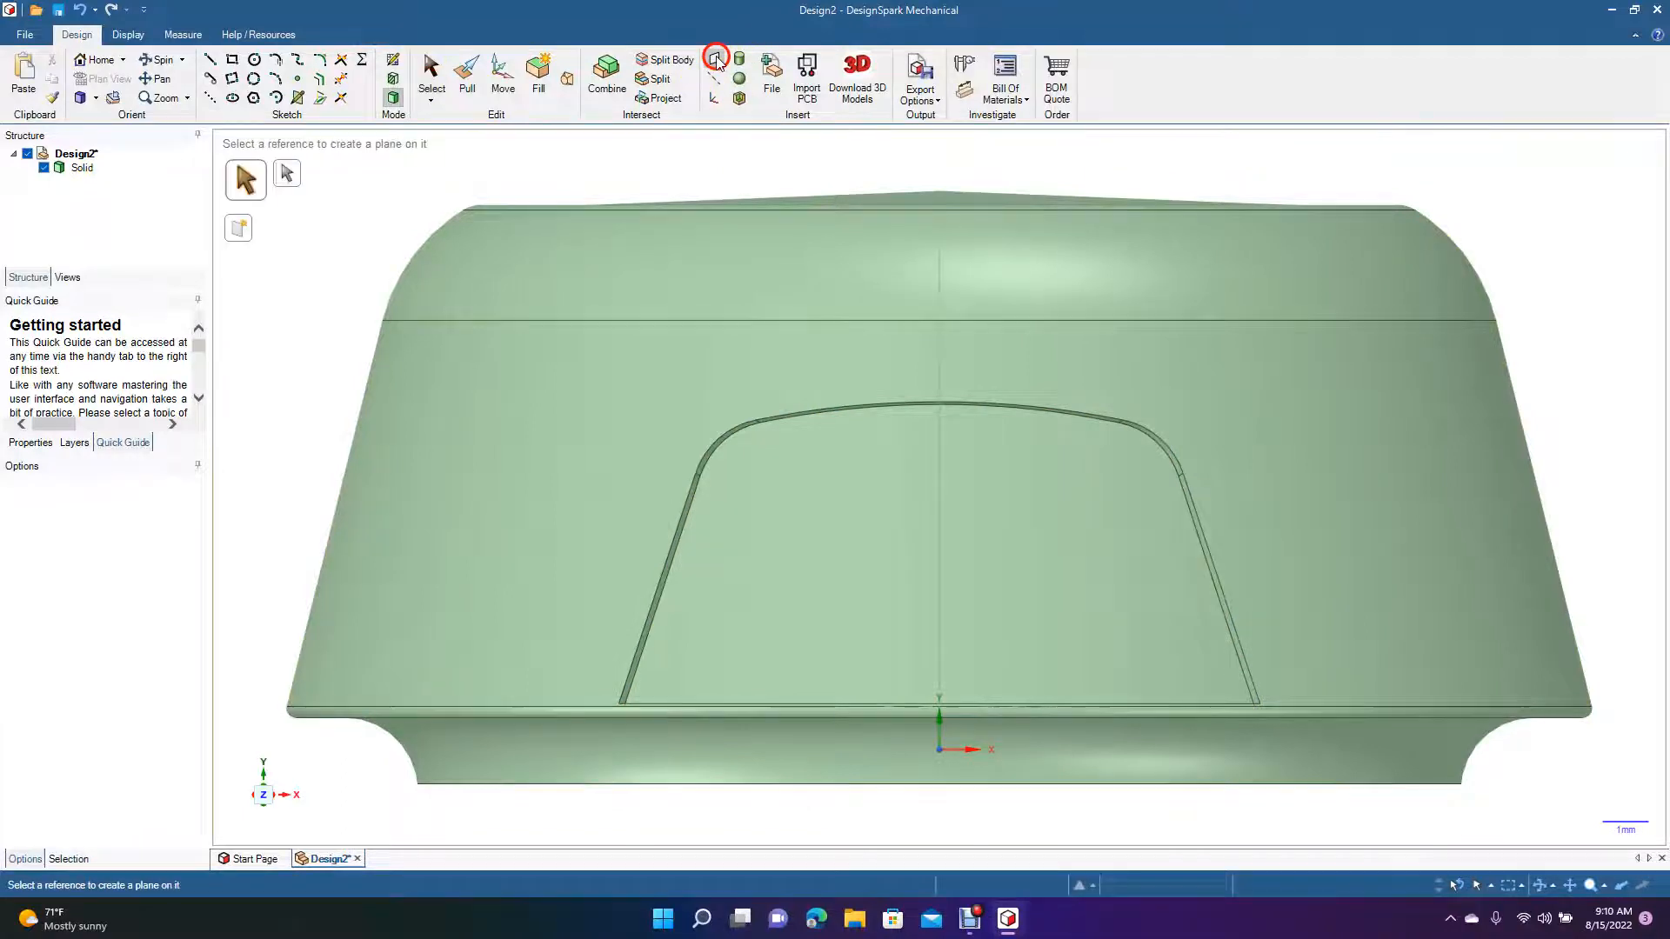
{"action": "left_click", "coordinate": [1052, 613]}
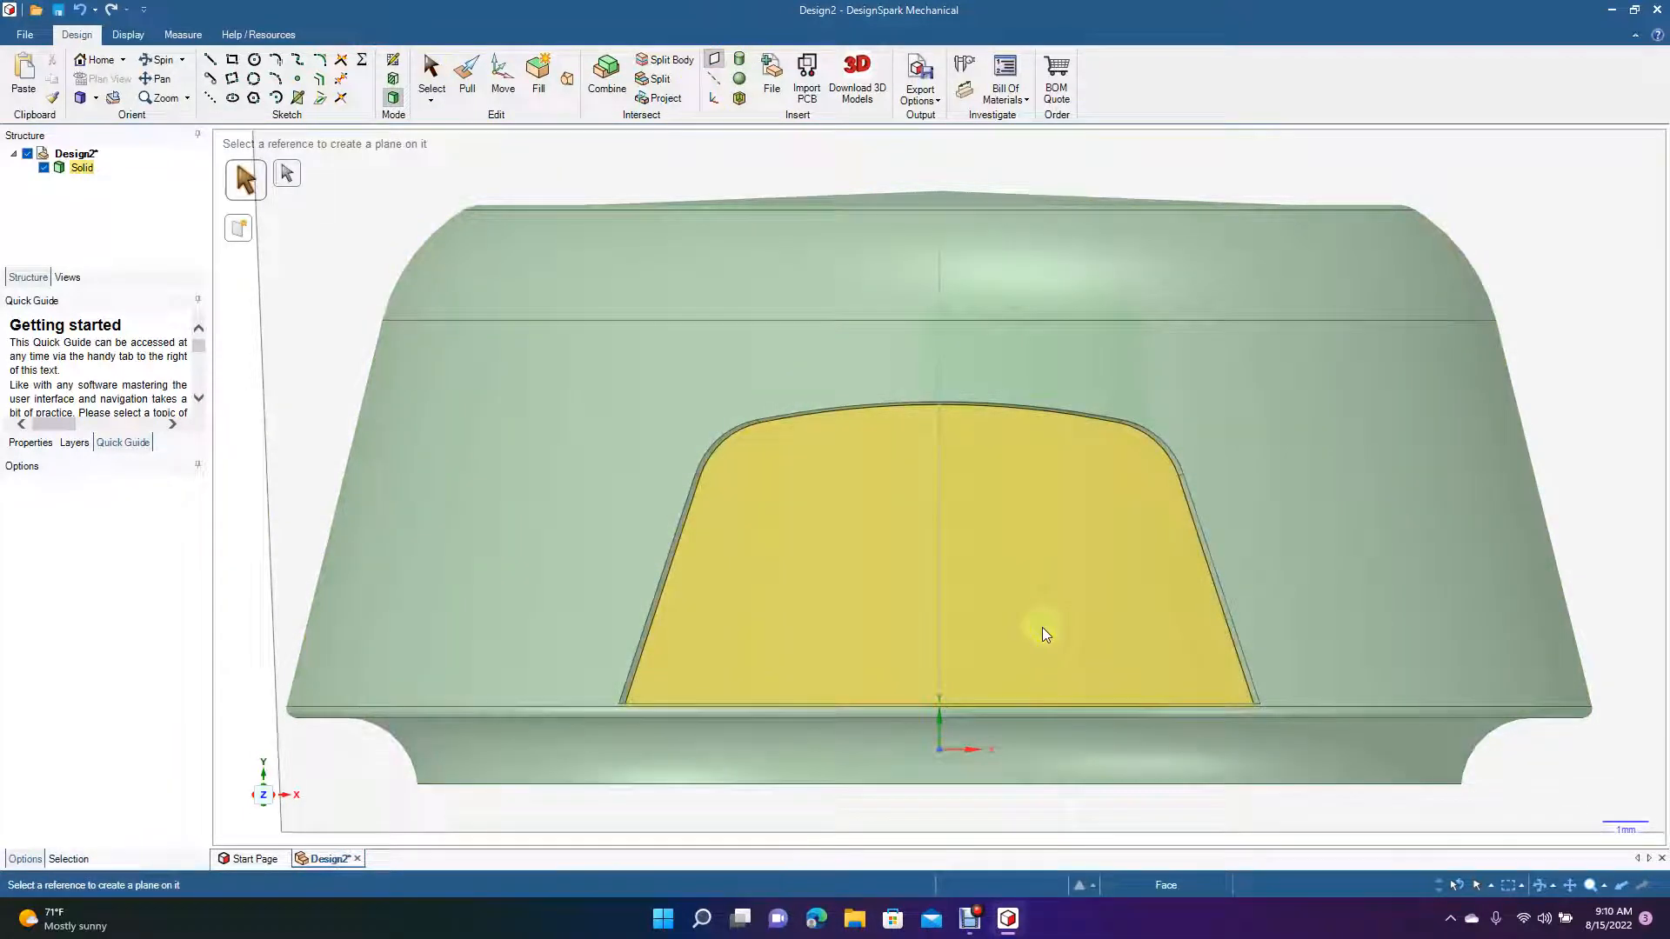
{"action": "left_click", "coordinate": [1035, 733]}
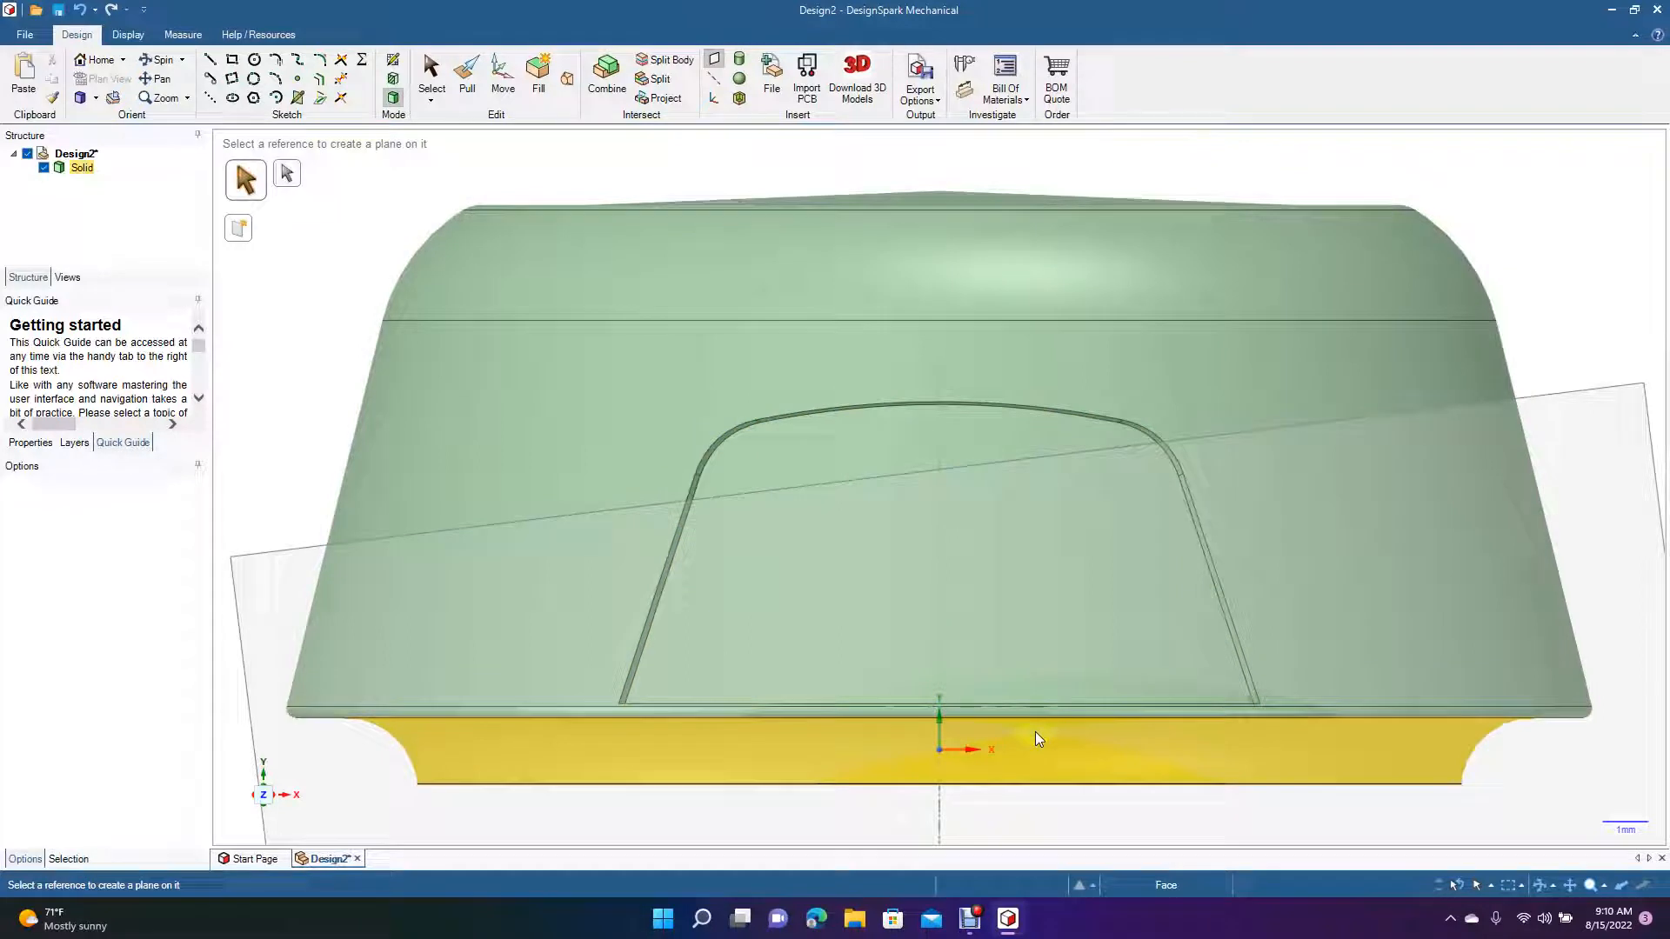
{"action": "left_click", "coordinate": [940, 750]}
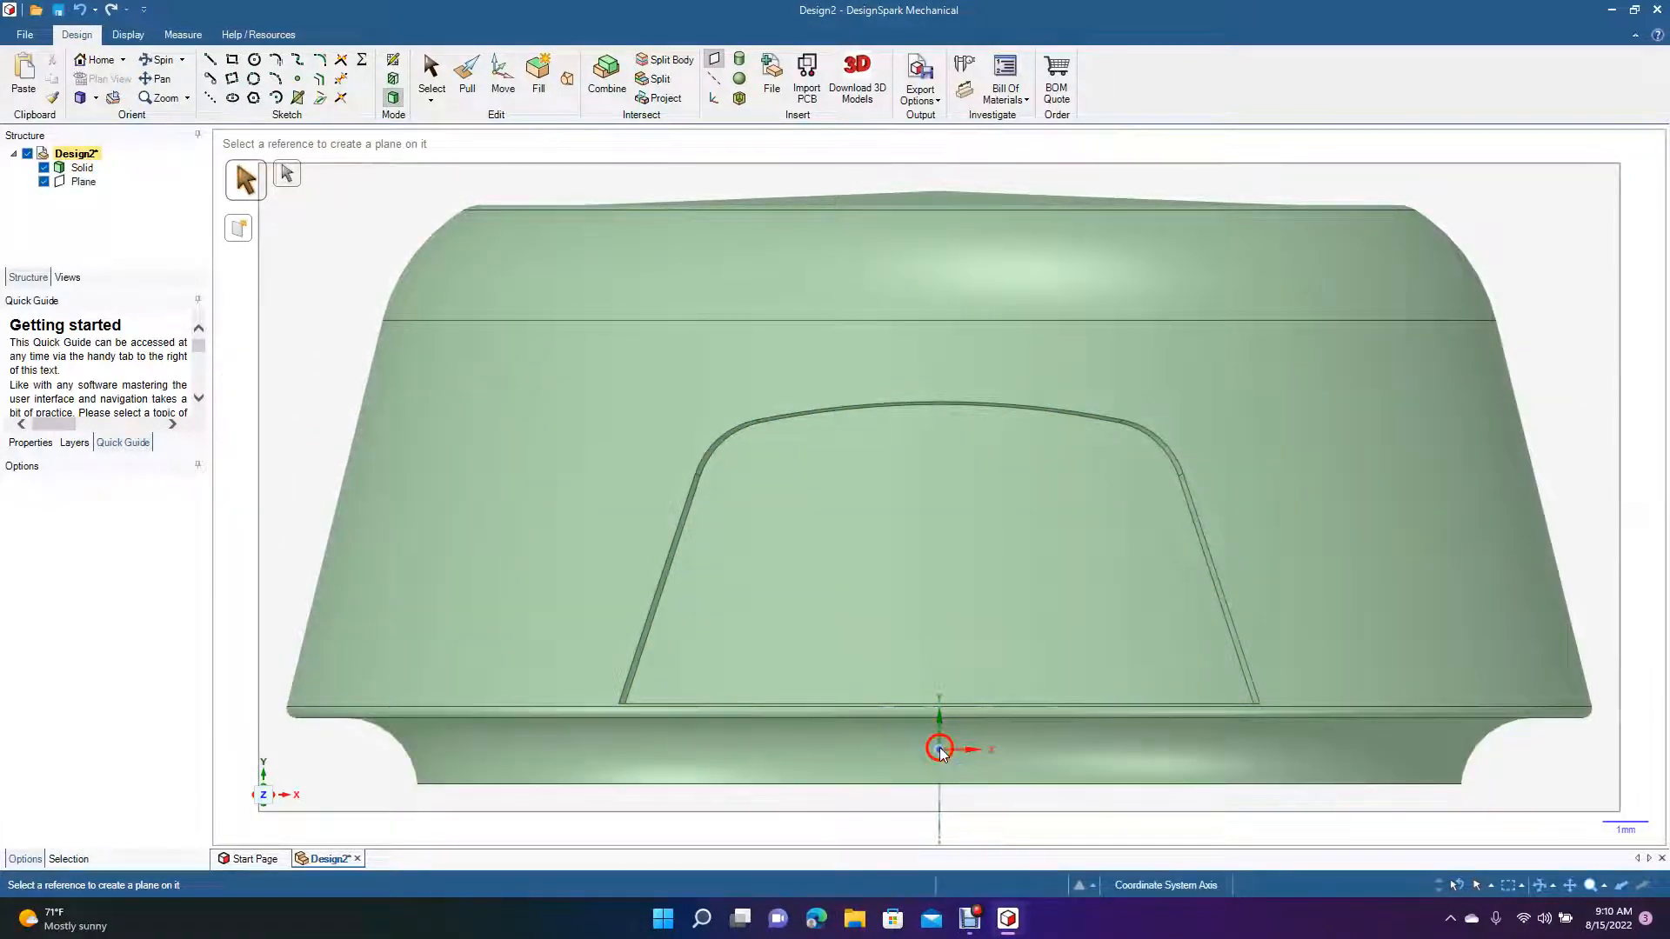
{"action": "left_click", "coordinate": [541, 637]}
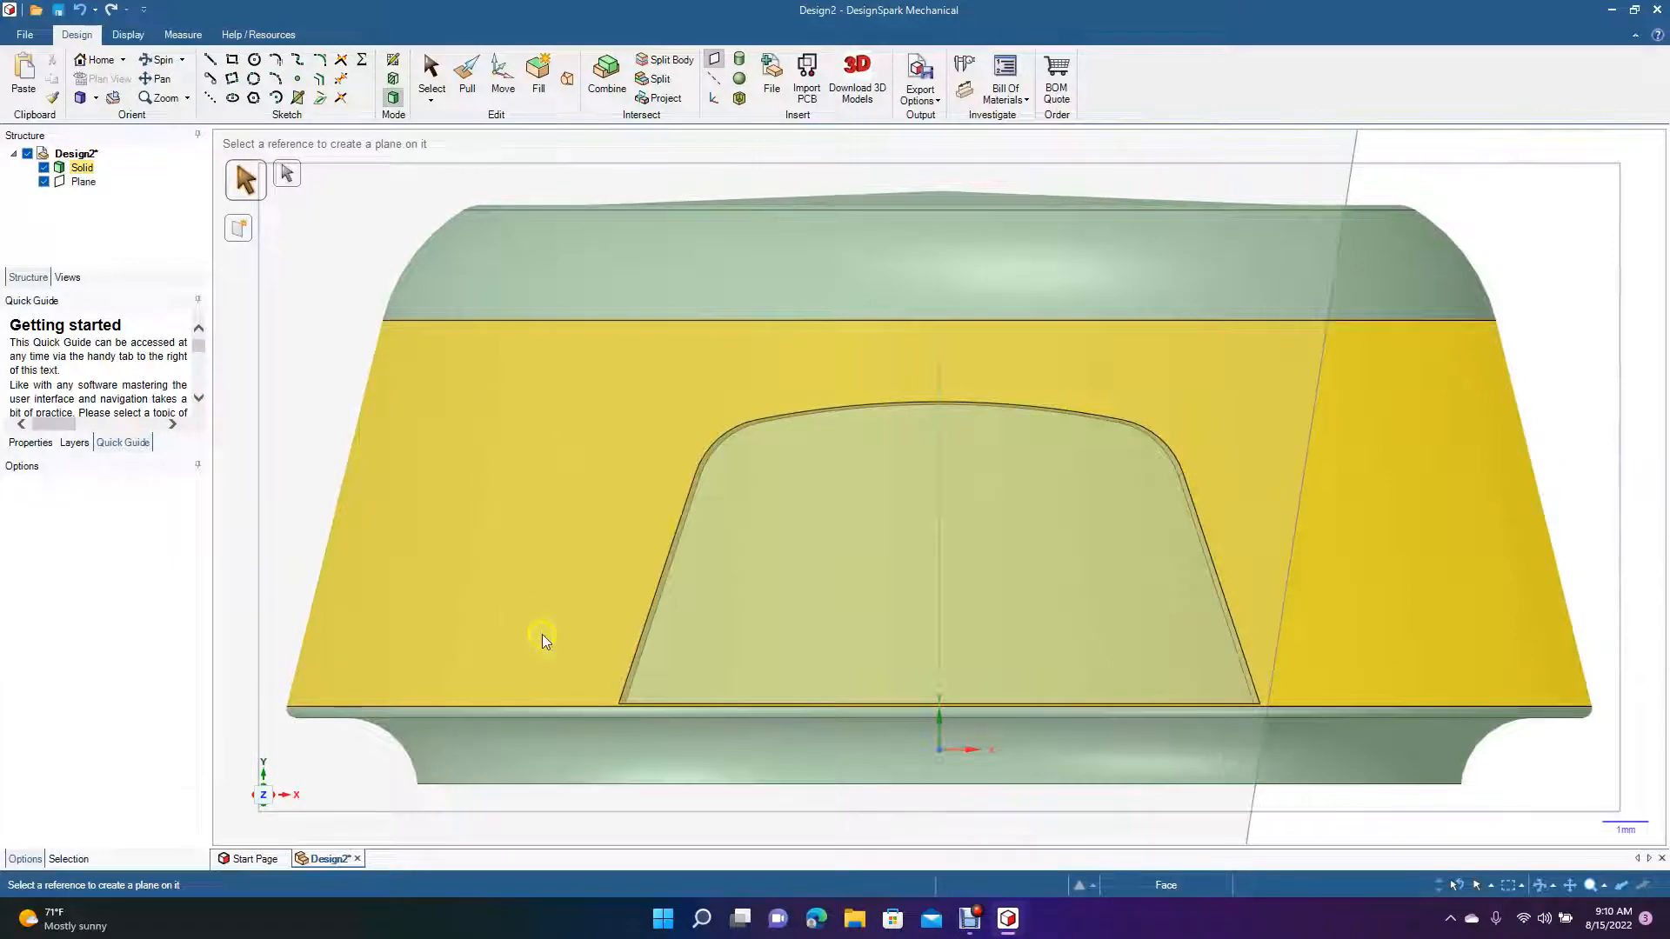
{"action": "left_click", "coordinate": [428, 259]}
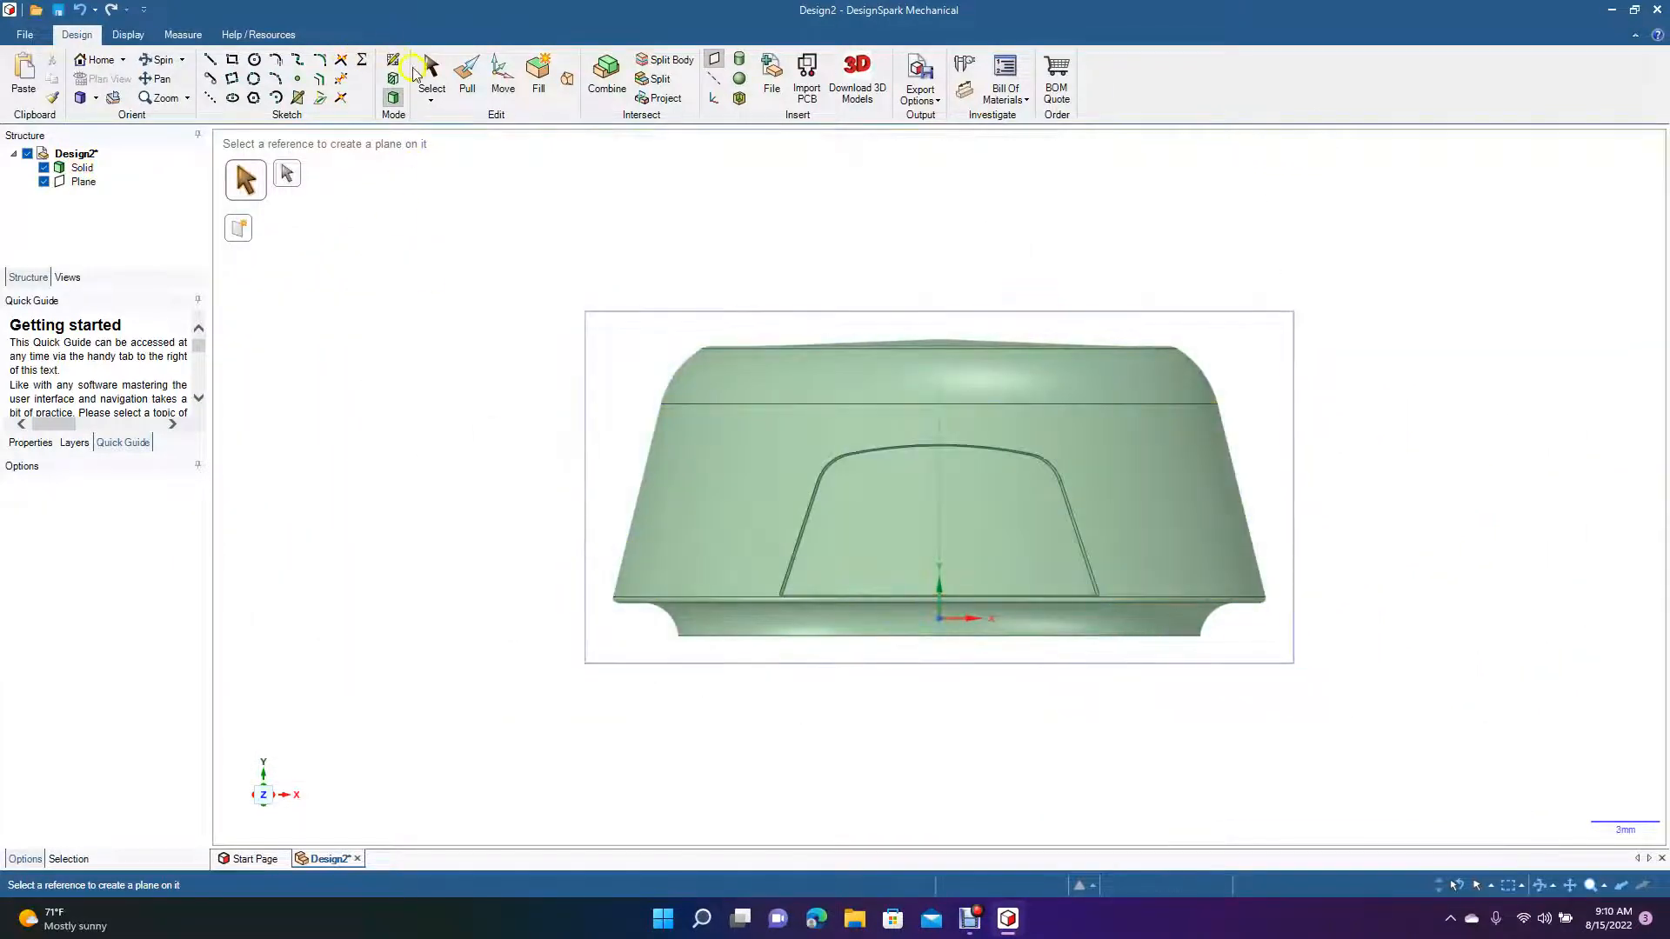
Move the new plane about 15.82 mm forward along the Z axis, in front of the recess
{"action": "left_click", "coordinate": [150, 59]}
{"action": "left_click_drag", "start_coordinate": [346, 310], "coordinate": [302, 388]}
{"action": "left_click", "coordinate": [430, 73]}
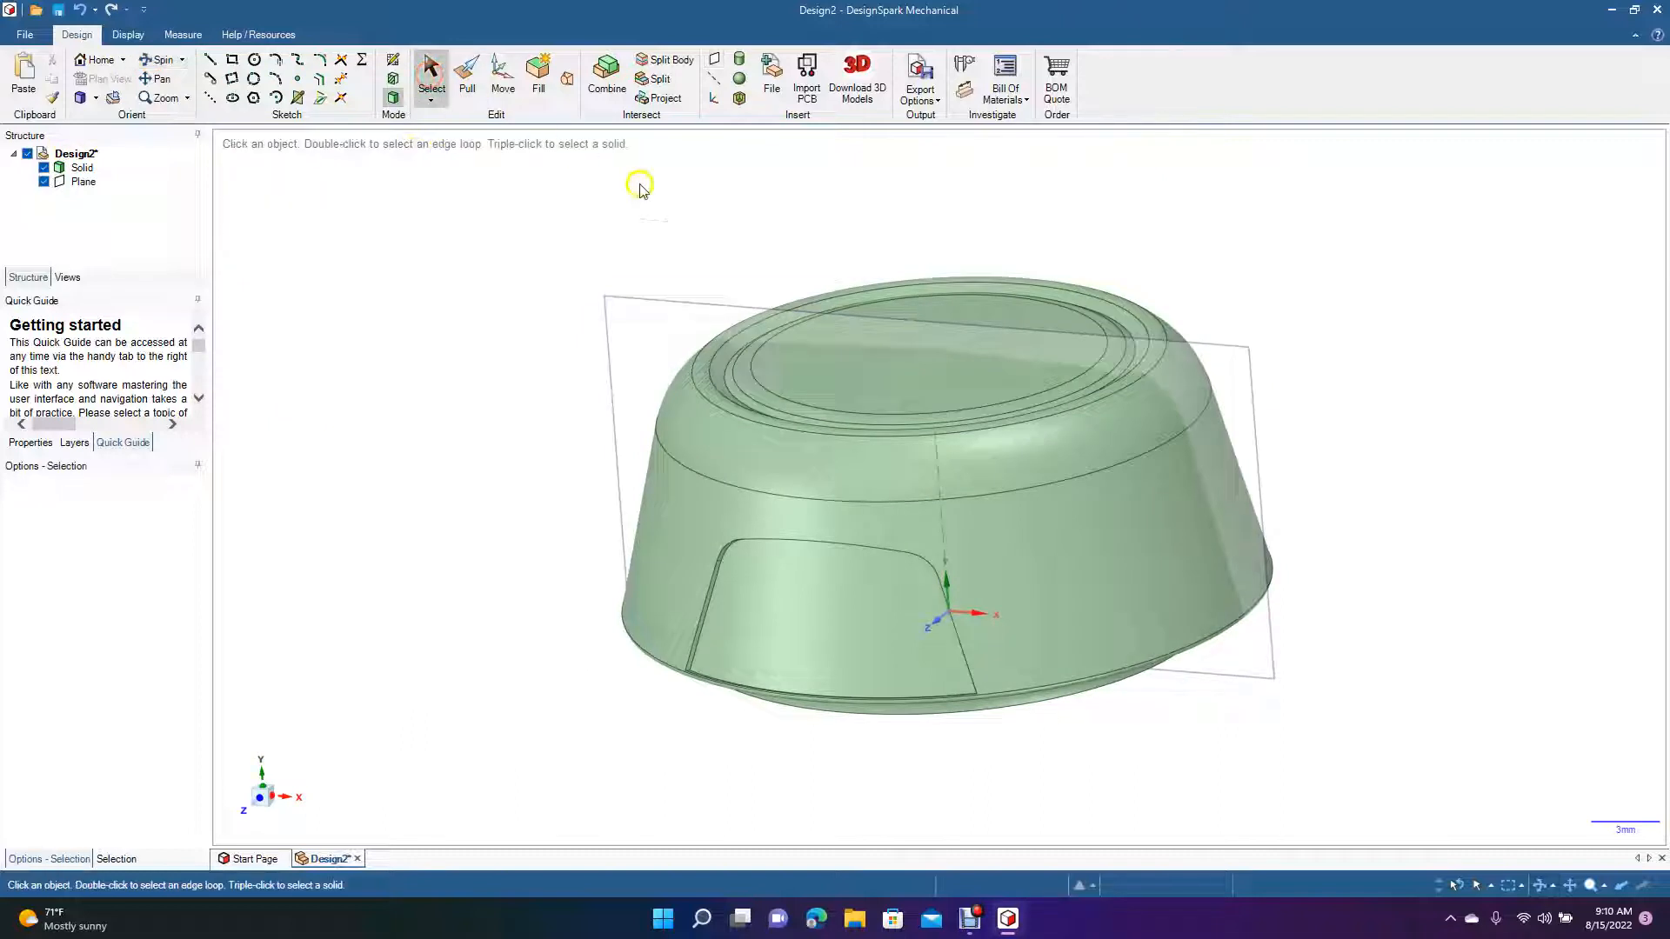
{"action": "left_click", "coordinate": [710, 303]}
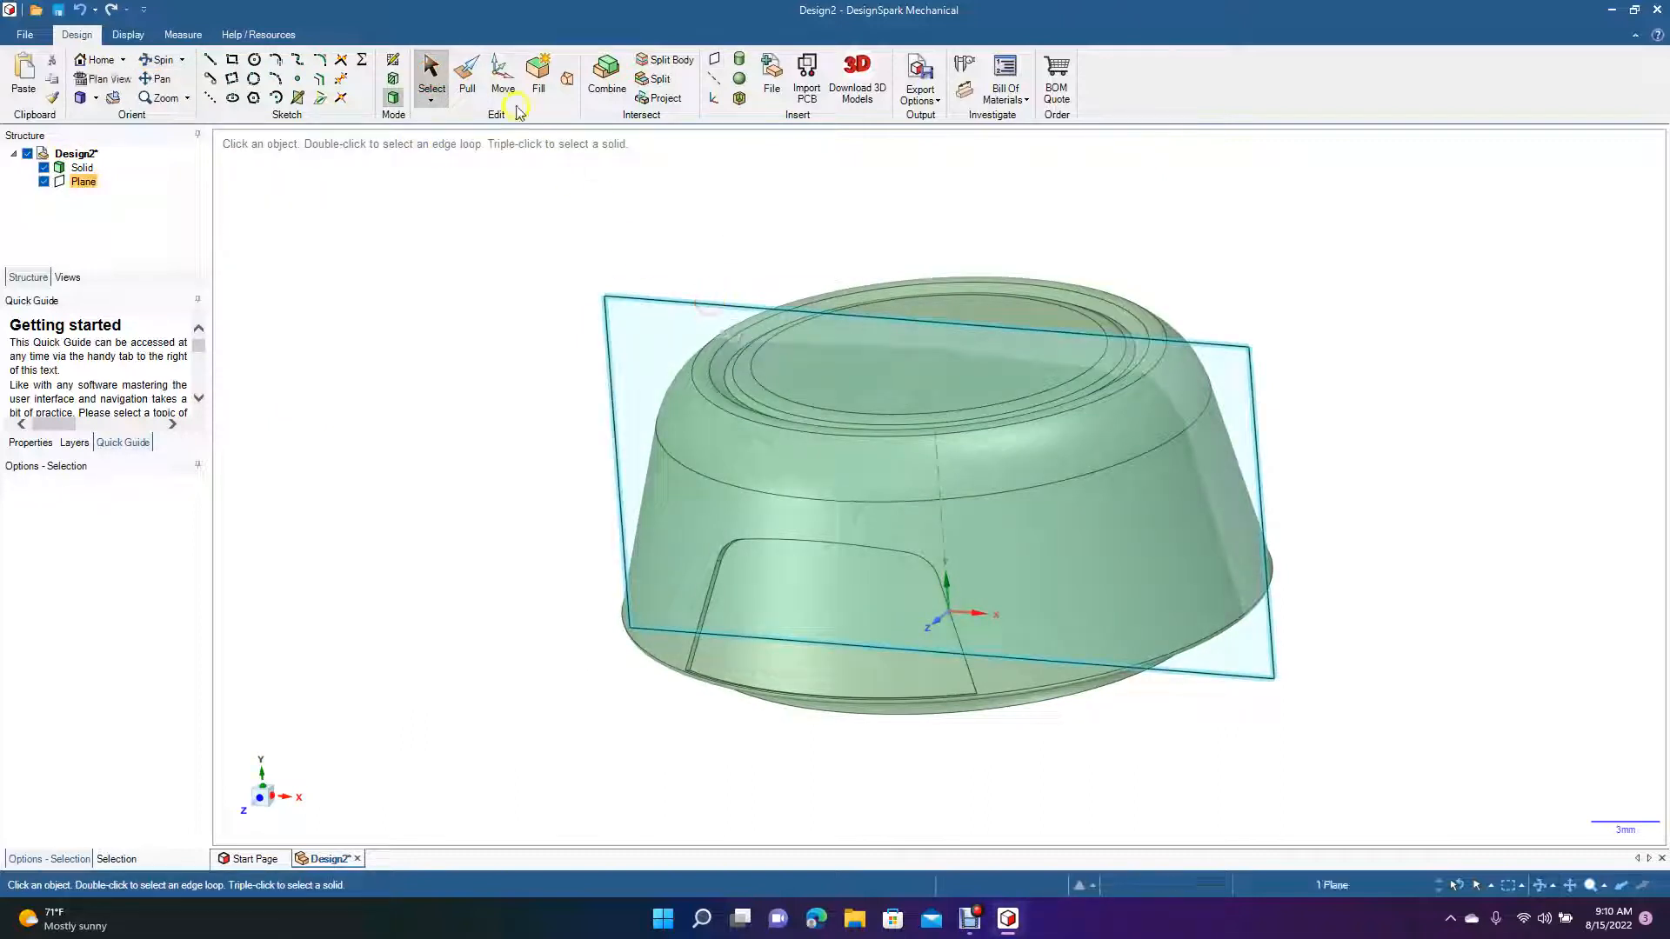
{"action": "left_click", "coordinate": [500, 91]}
{"action": "left_click", "coordinate": [996, 606]}
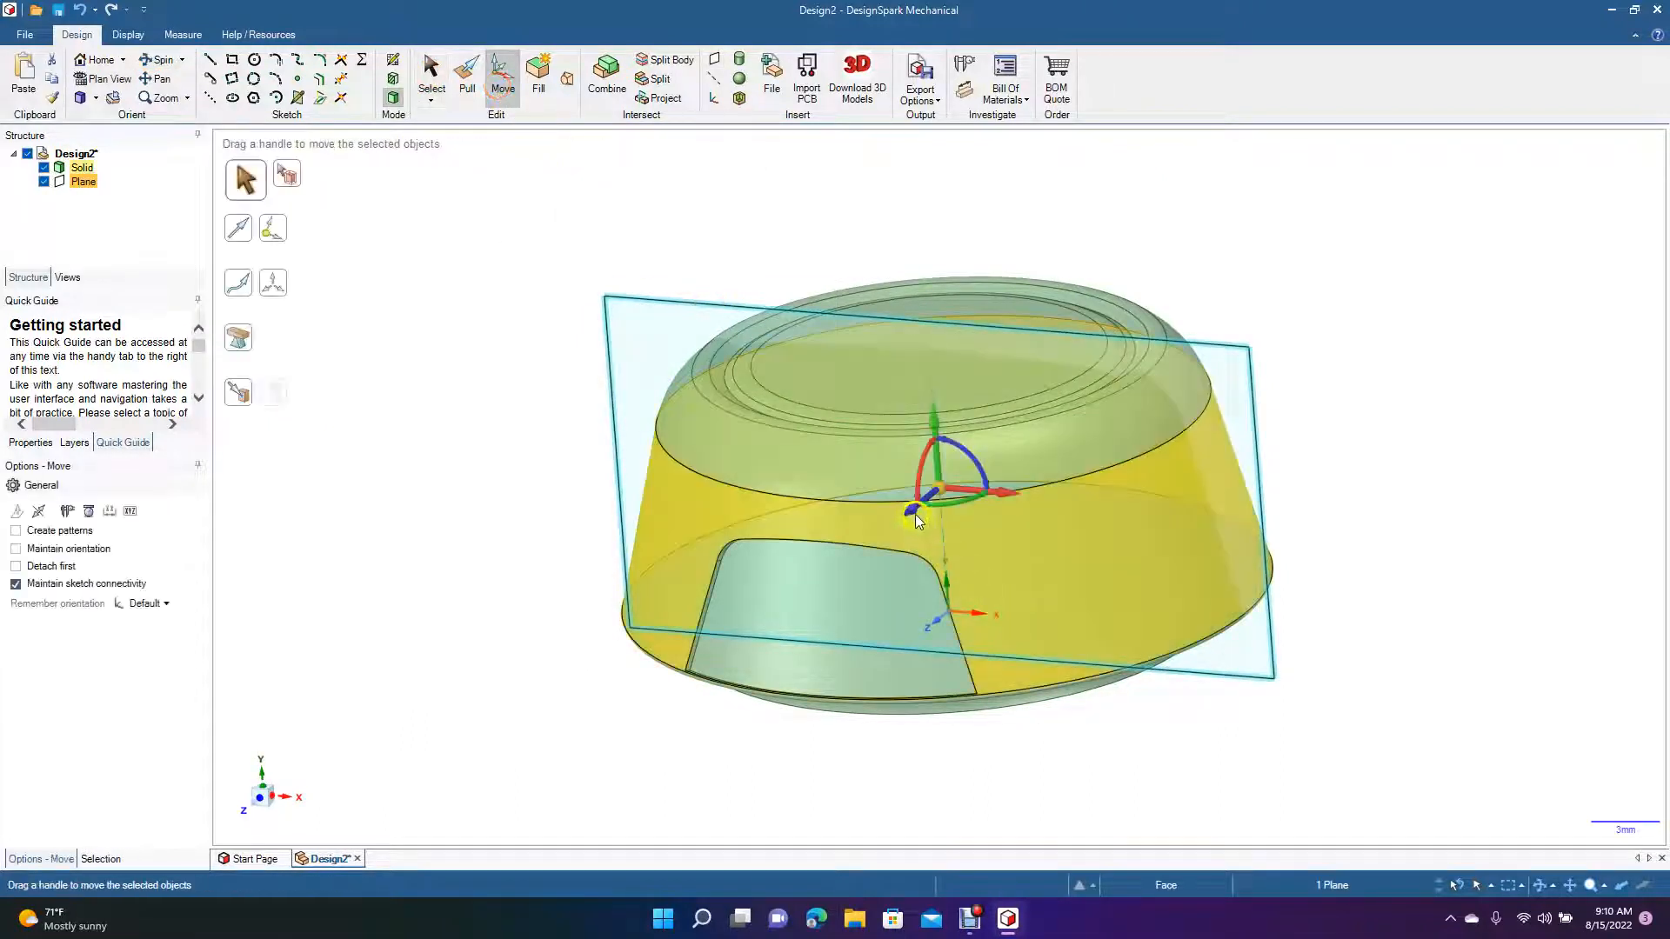
{"action": "left_click_drag", "start_coordinate": [916, 520], "coordinate": [786, 659]}
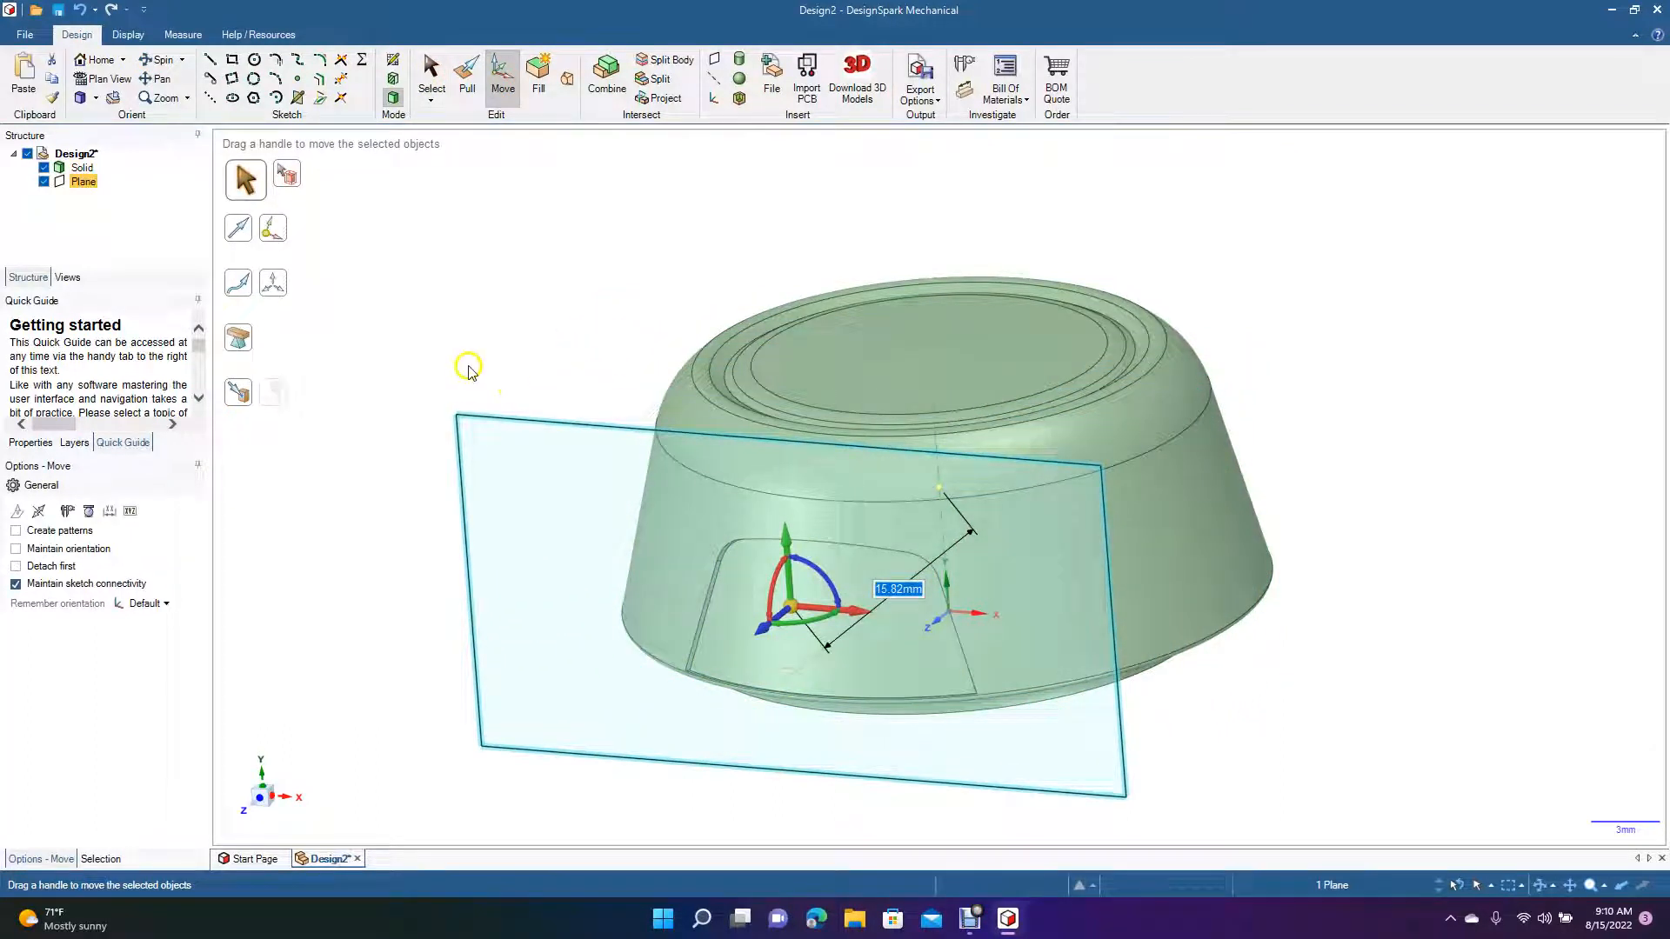
Sketch a 1.2 mm diameter circle on the front plane over the recess, centred at x -1, y 5, turning grid snapping off for sizing
{"action": "left_click", "coordinate": [102, 78]}
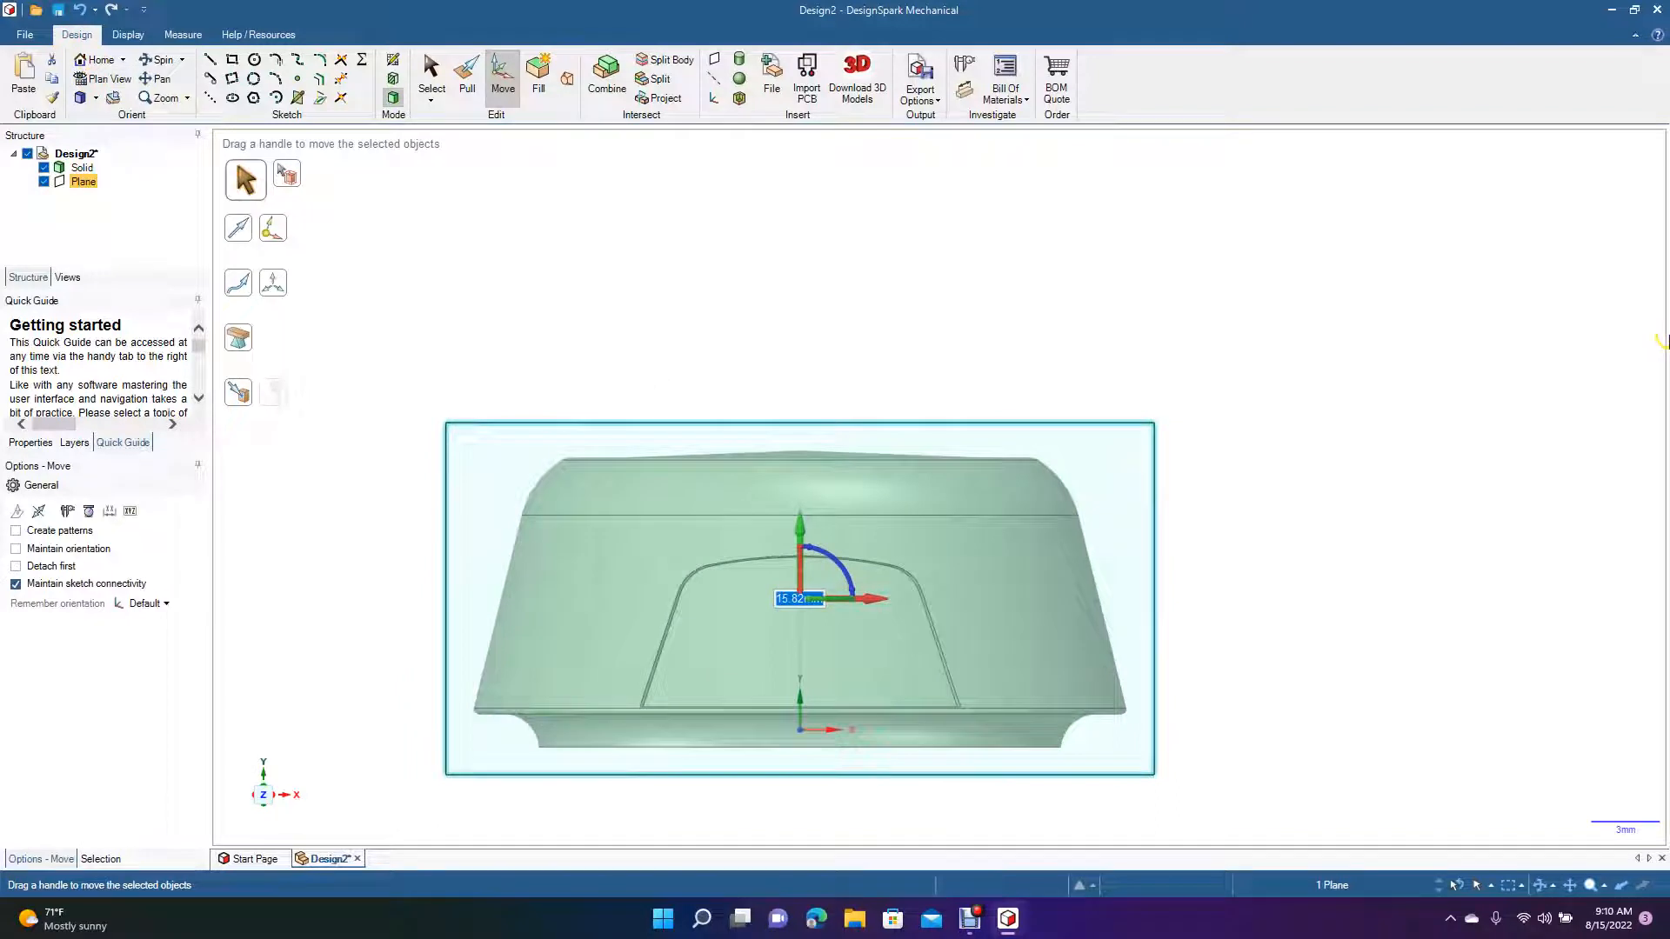
{"action": "left_click", "coordinate": [1507, 477]}
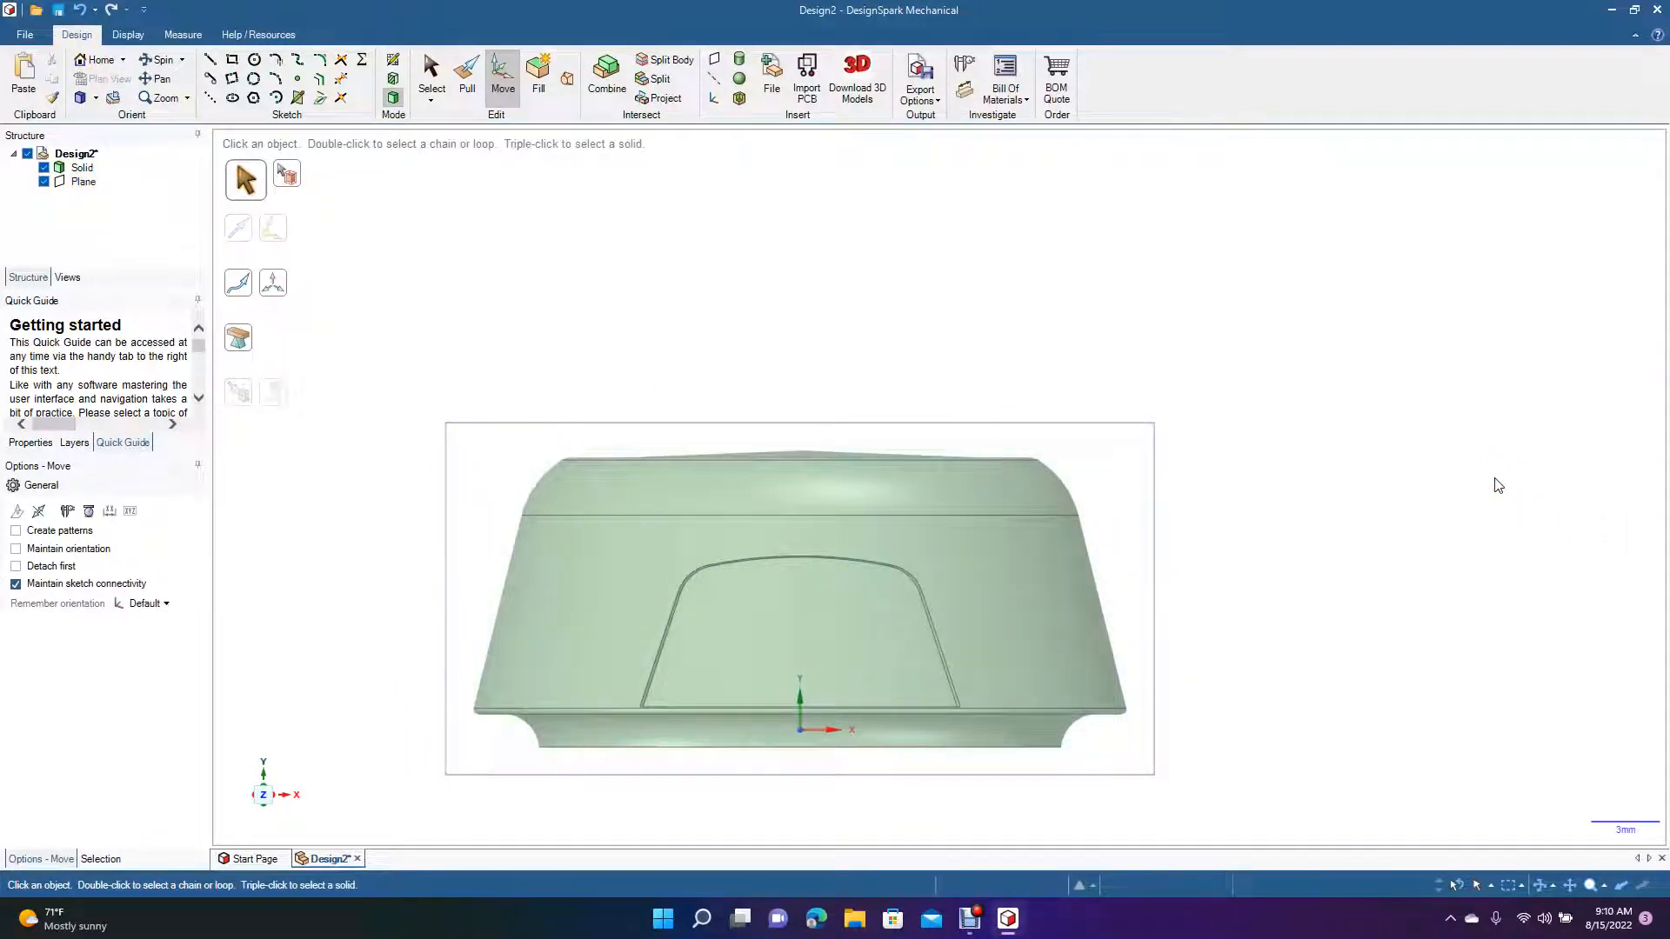
{"action": "scroll", "coordinate": [1497, 483], "scroll_direction": "up", "scroll_amount": 5}
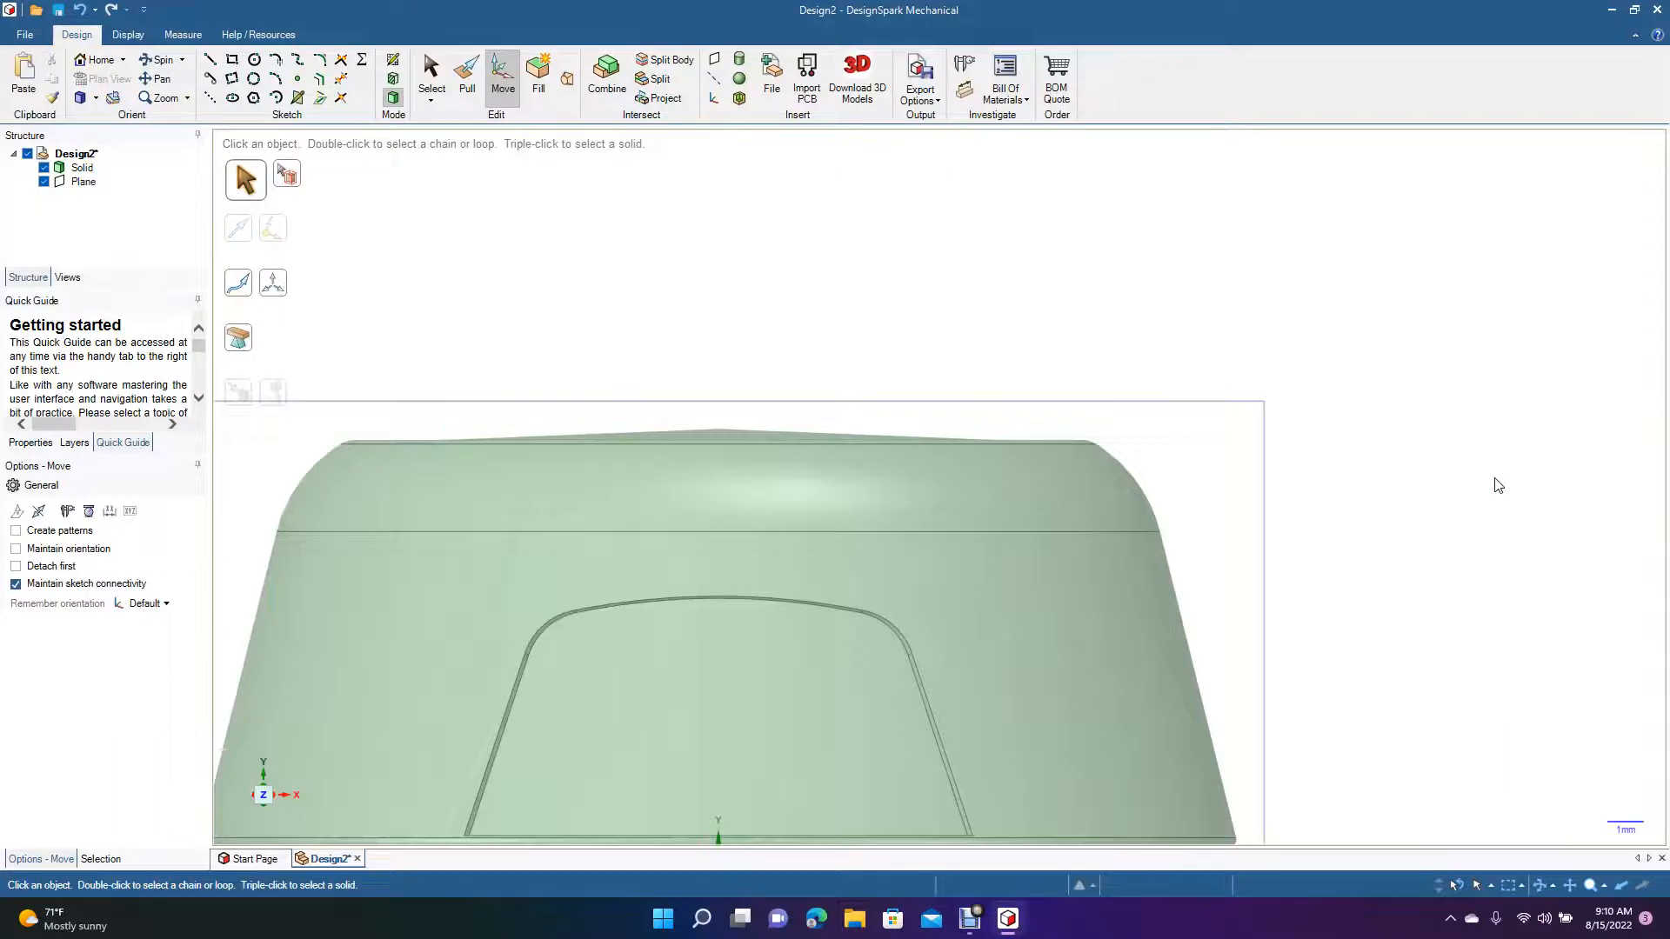
{"action": "left_click", "coordinate": [166, 80]}
{"action": "left_click_drag", "start_coordinate": [470, 428], "coordinate": [696, 216]}
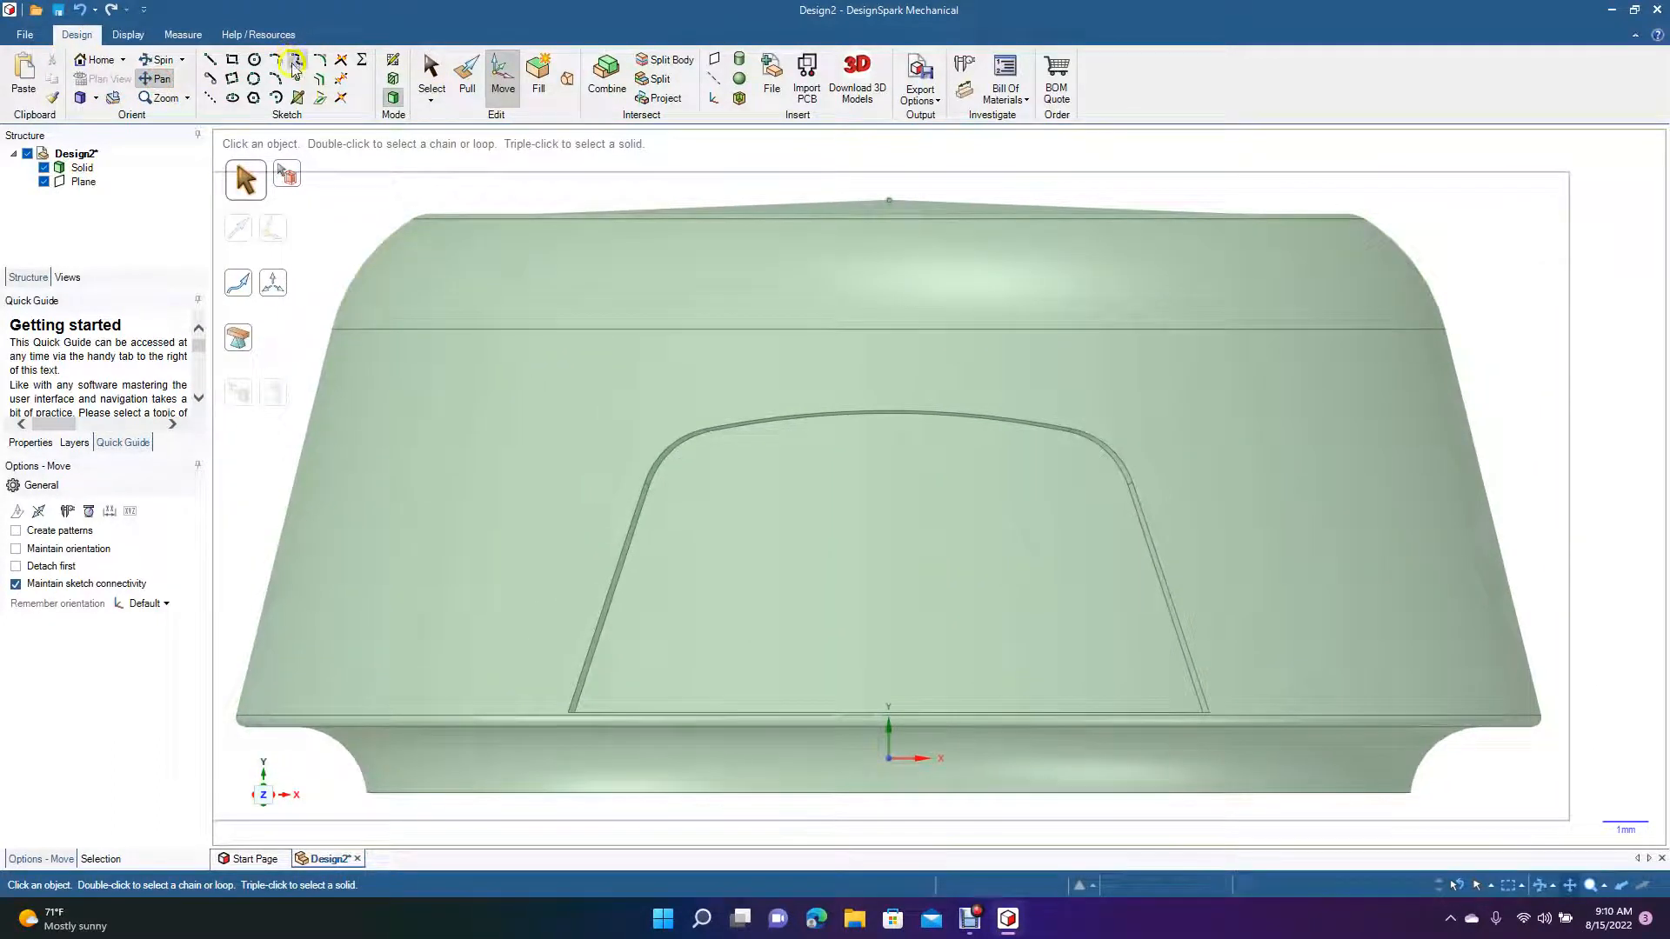
{"action": "left_click", "coordinate": [254, 59]}
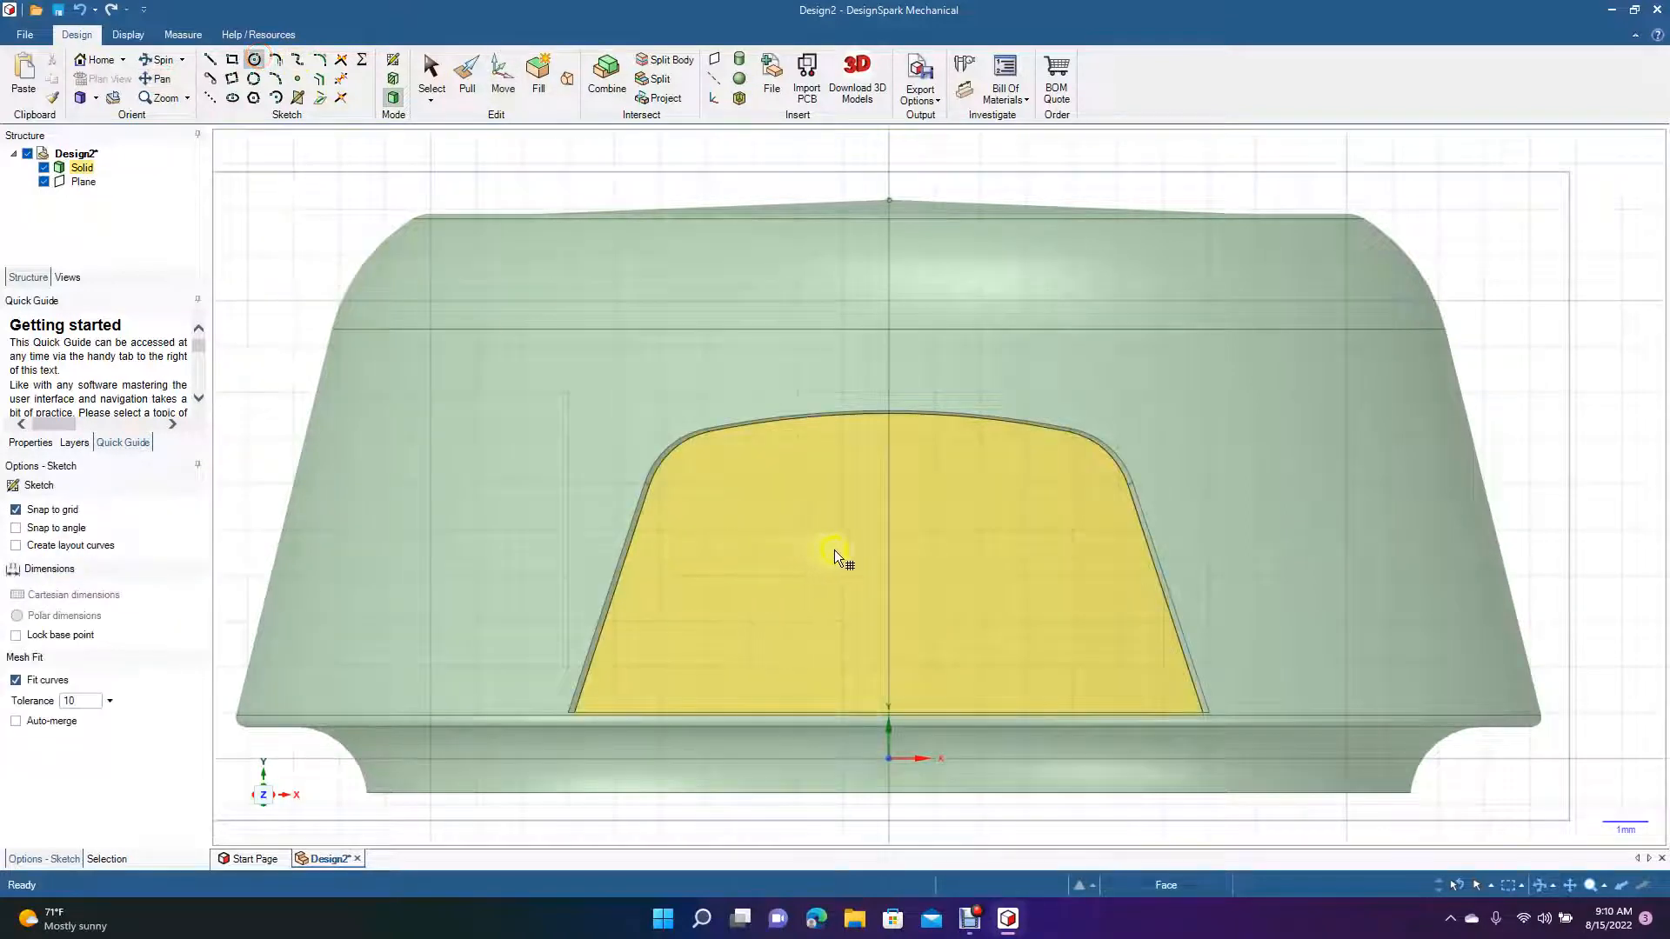
{"action": "left_click", "coordinate": [890, 546]}
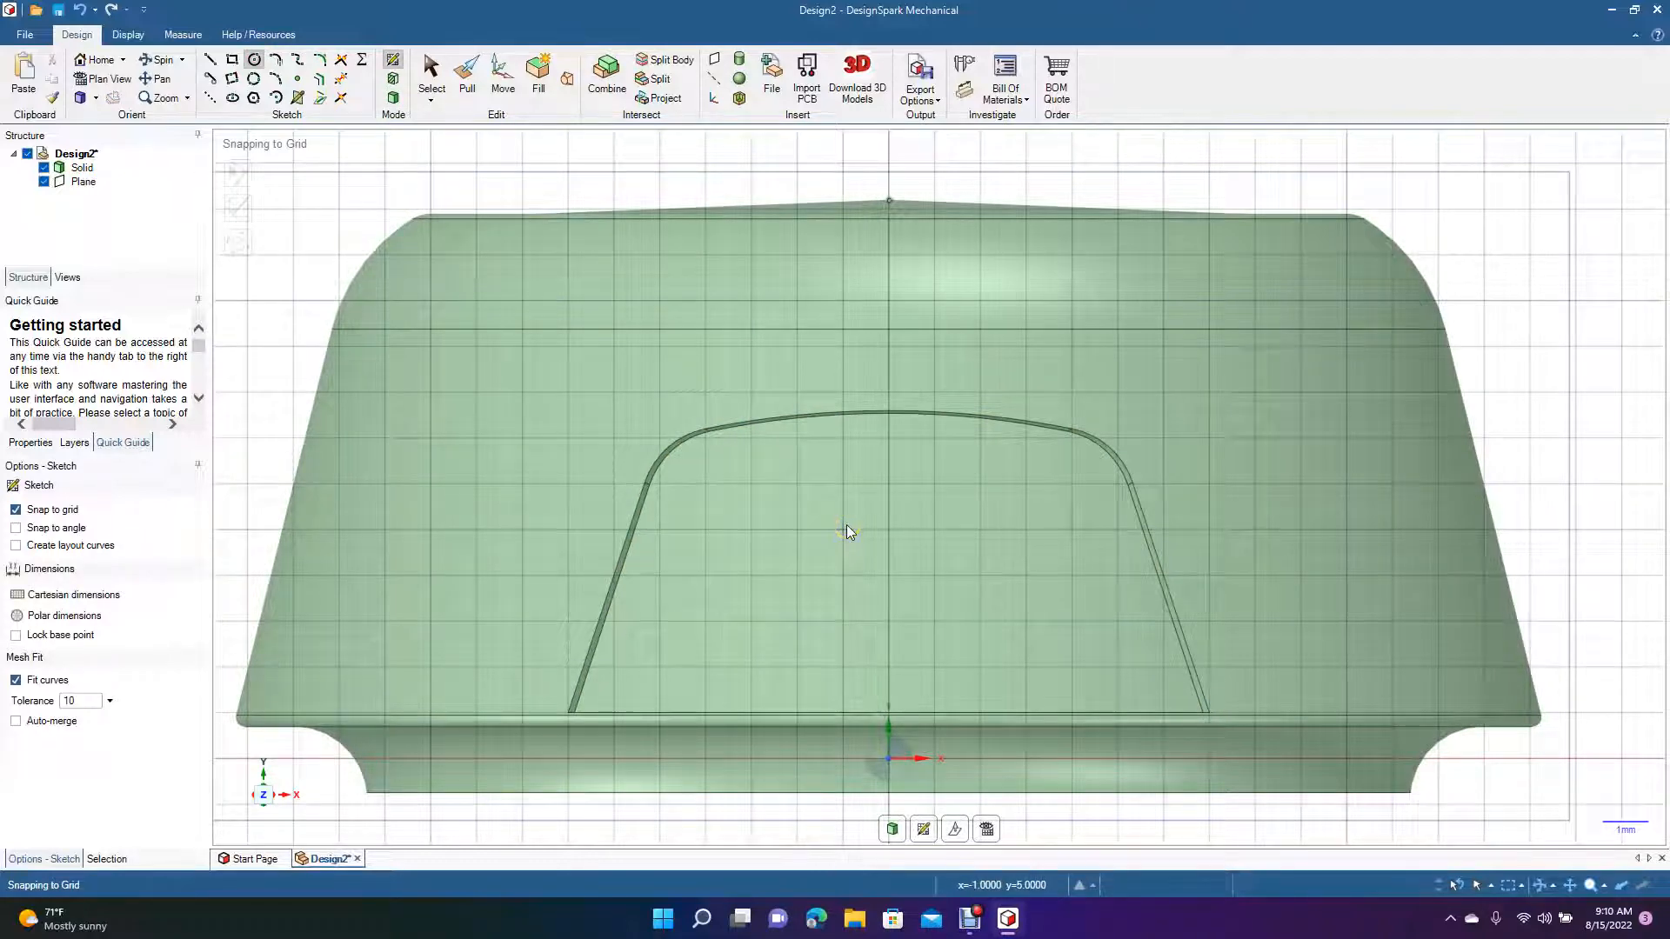
{"action": "left_click", "coordinate": [847, 529]}
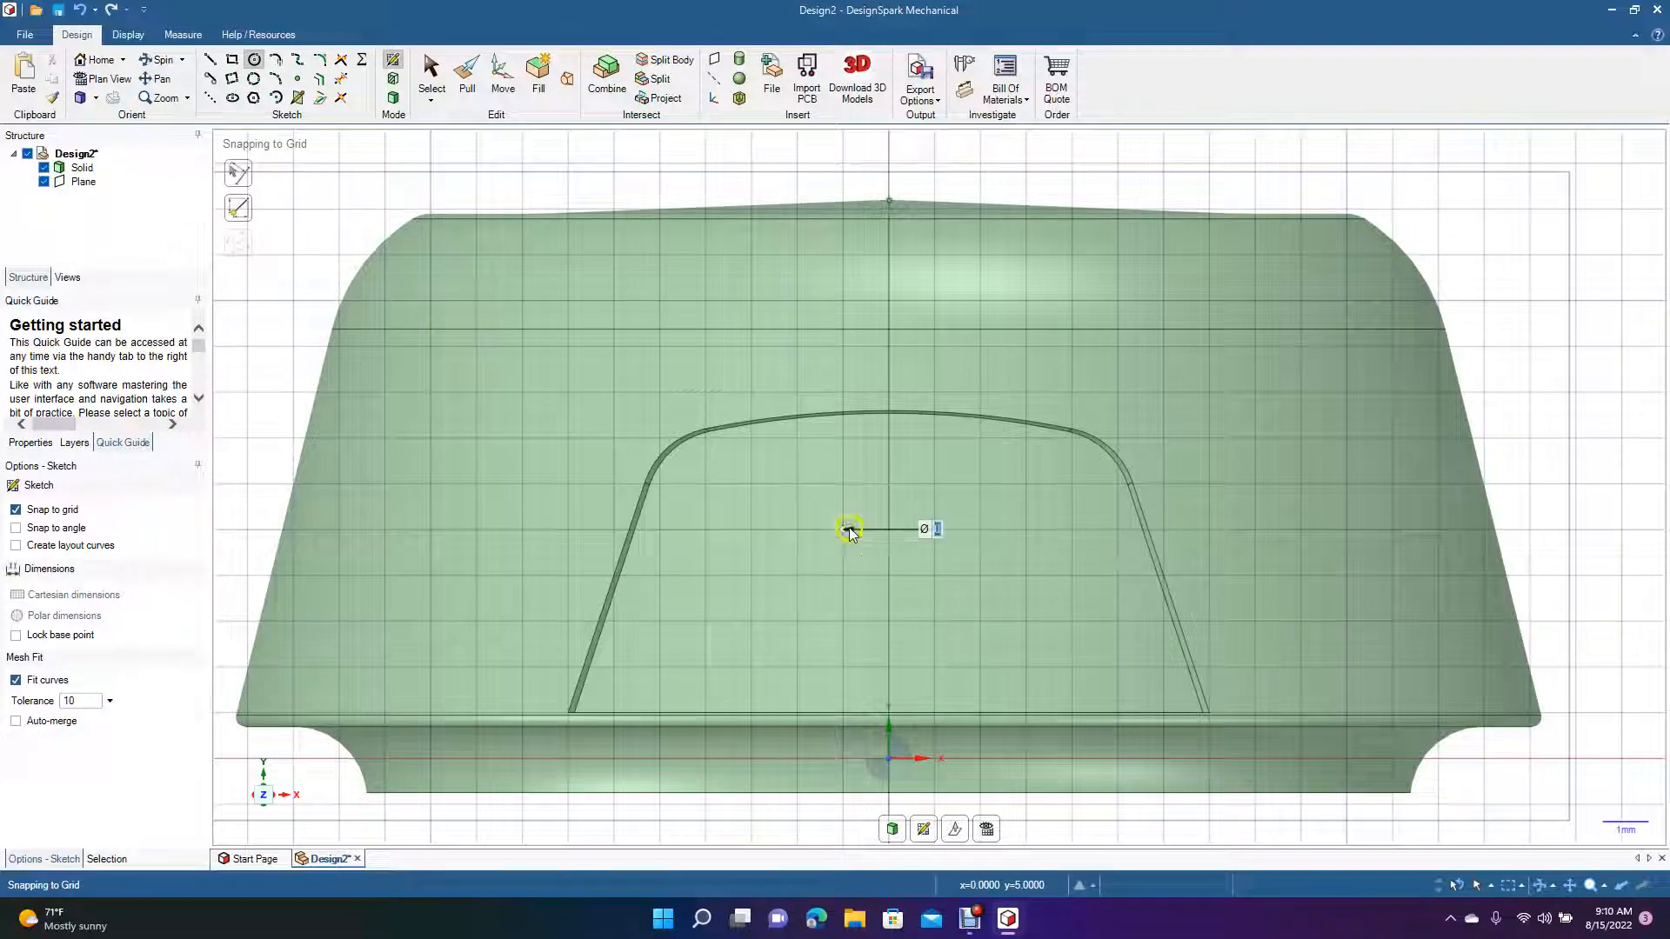
{"action": "left_click", "coordinate": [32, 513]}
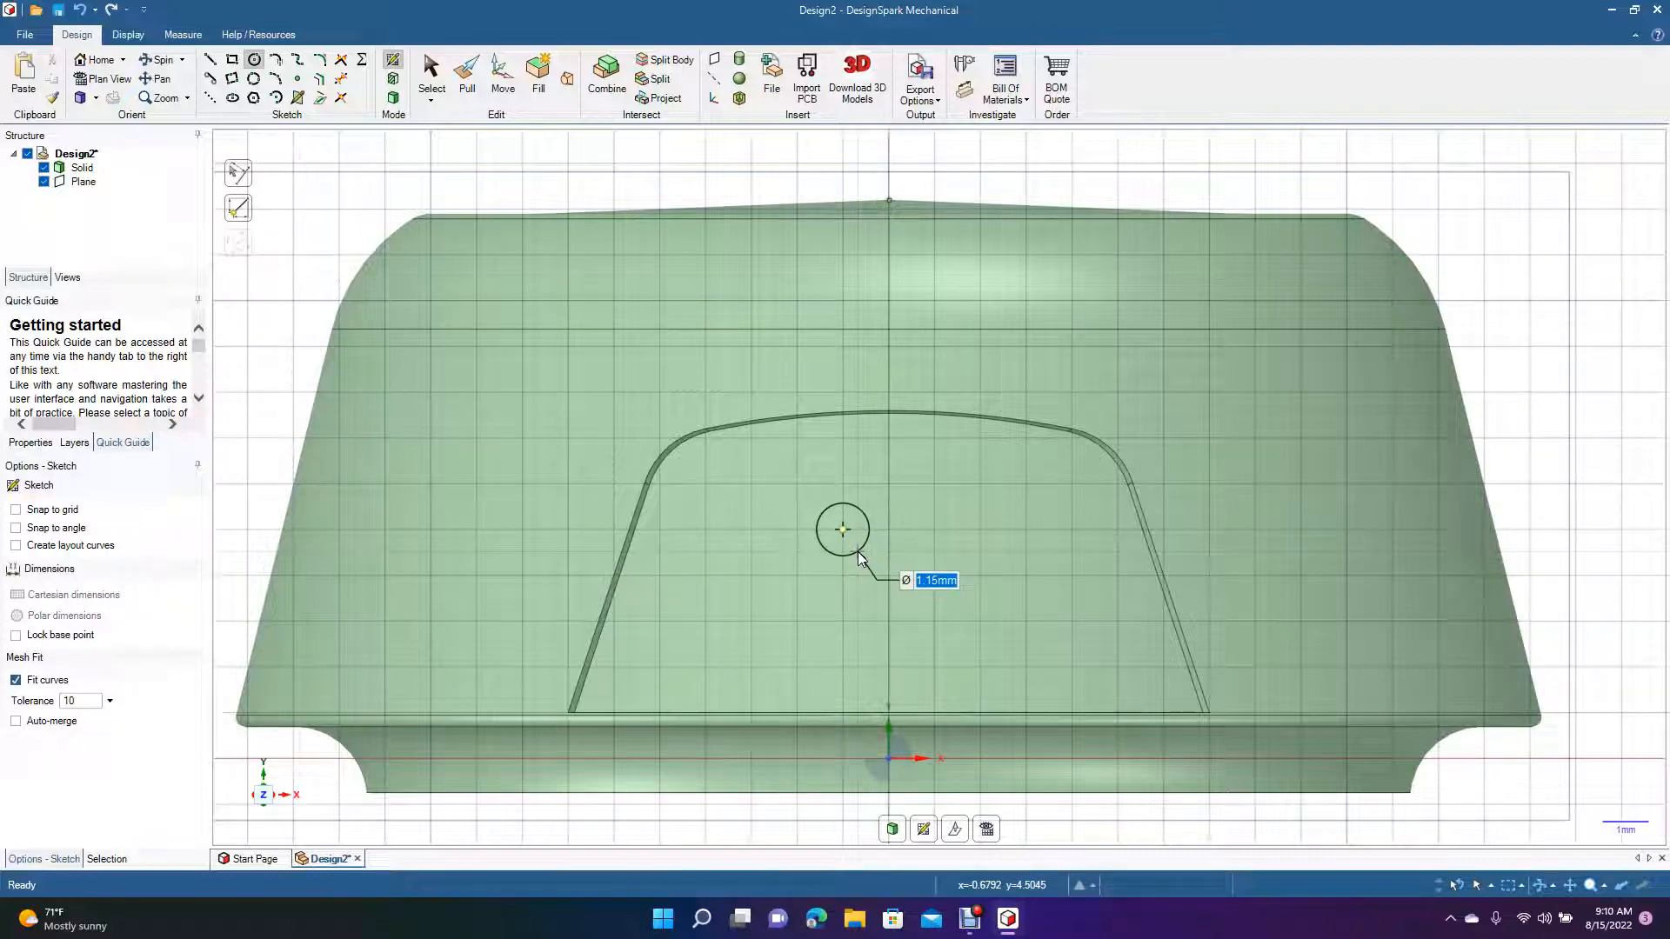
{"action": "type", "text": "1.2"}
{"action": "key", "text": "Return"}
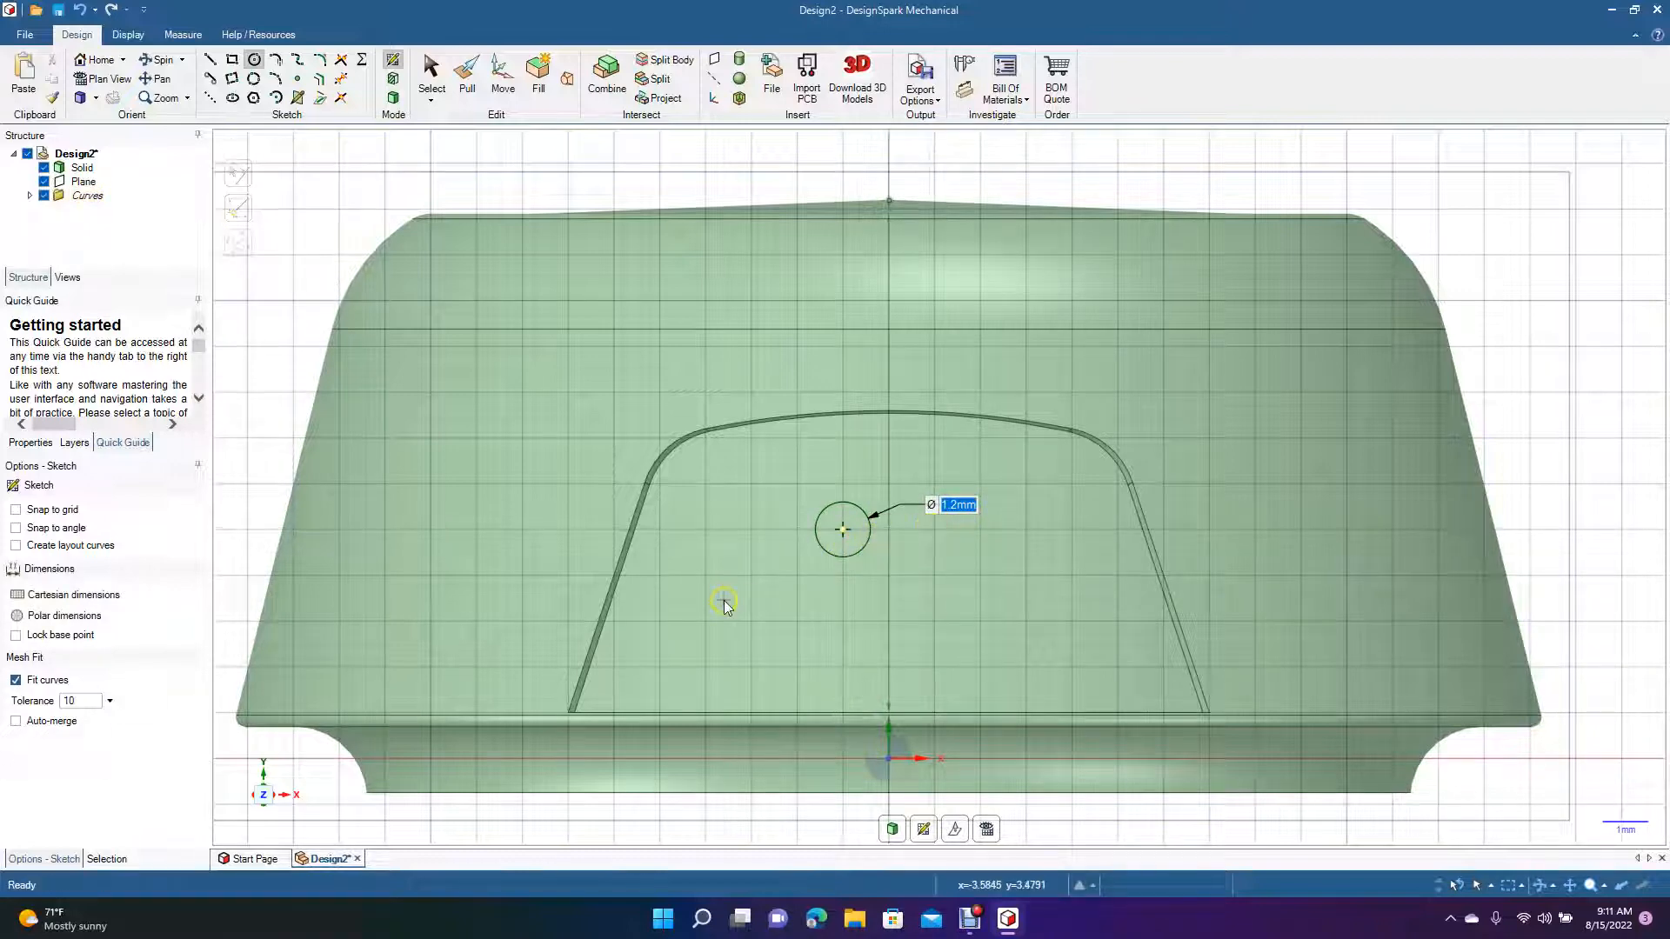
Turn grid snapping back on and add a matching 1.2 mm circle centred at x 1, y 5
{"action": "left_click", "coordinate": [16, 510]}
{"action": "left_click", "coordinate": [934, 529]}
{"action": "left_click", "coordinate": [949, 512]}
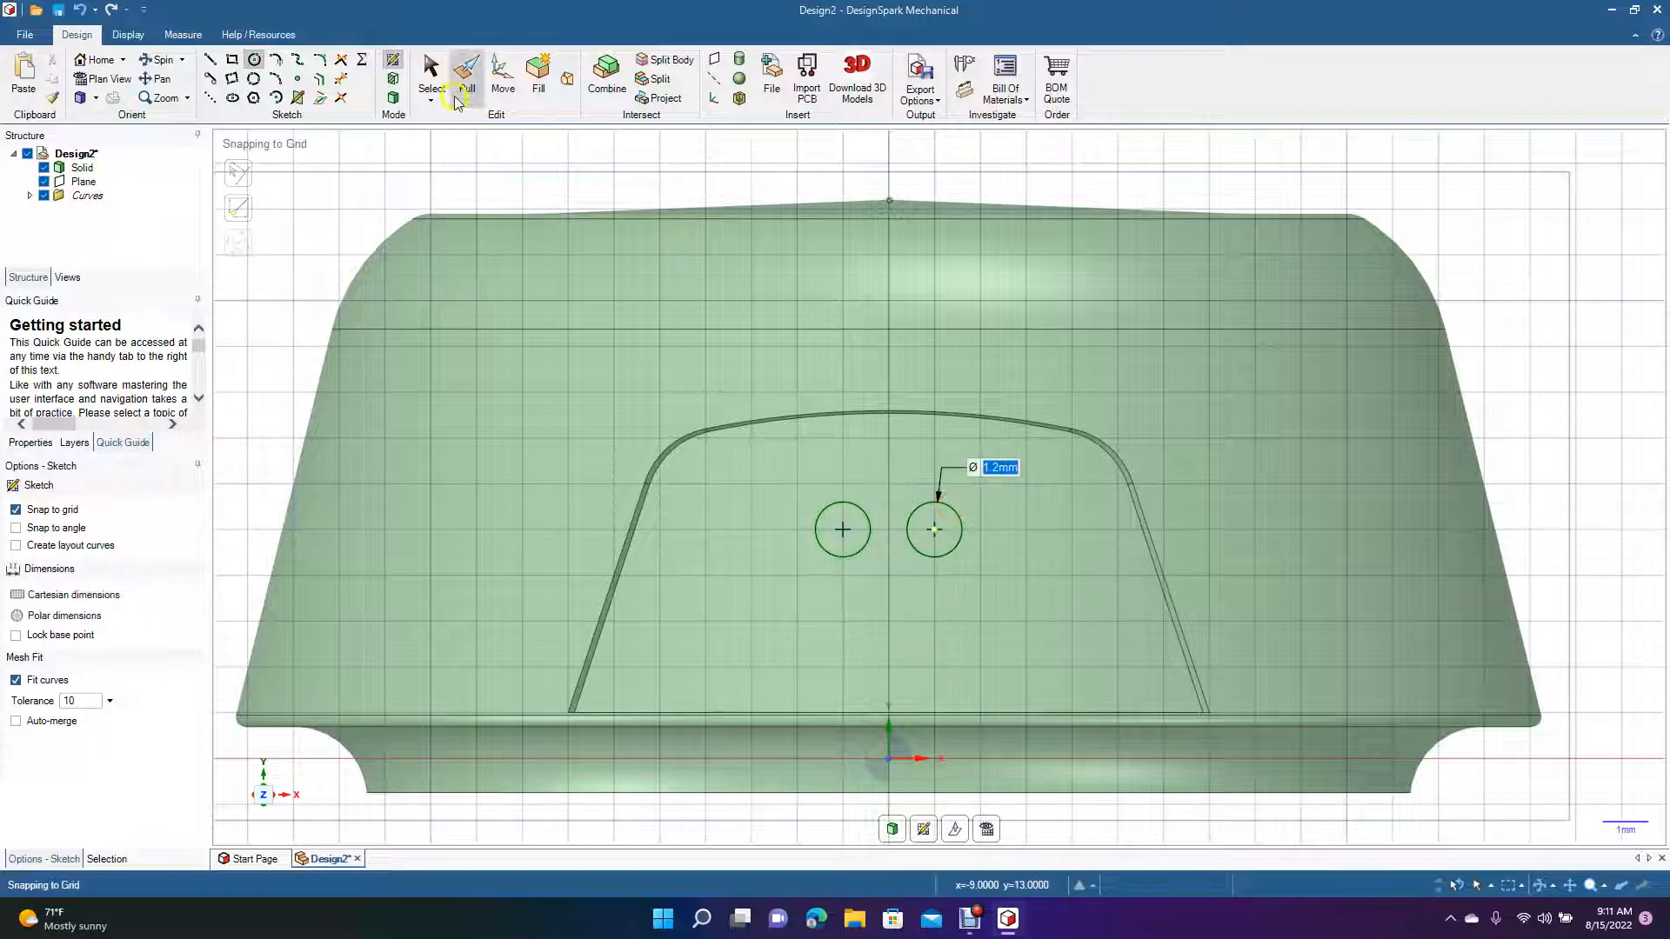
{"action": "left_click", "coordinate": [432, 78]}
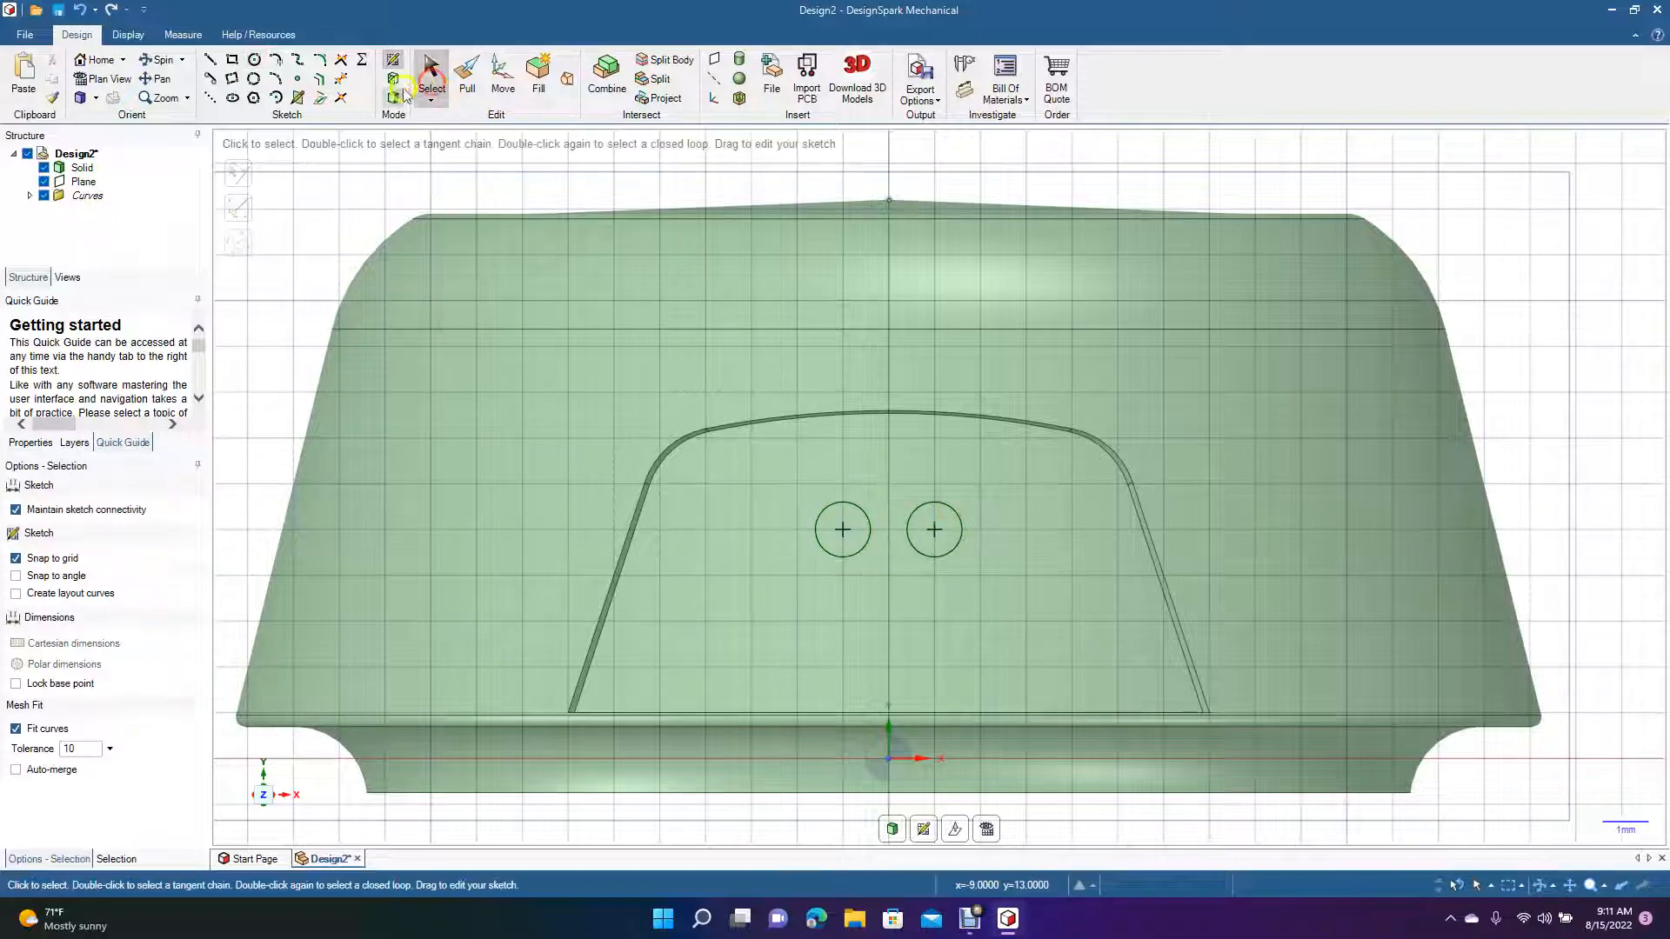
Join the two circles with upper and lower tangent lines and trim their inner arcs to form a slot
{"action": "left_click", "coordinate": [211, 80]}
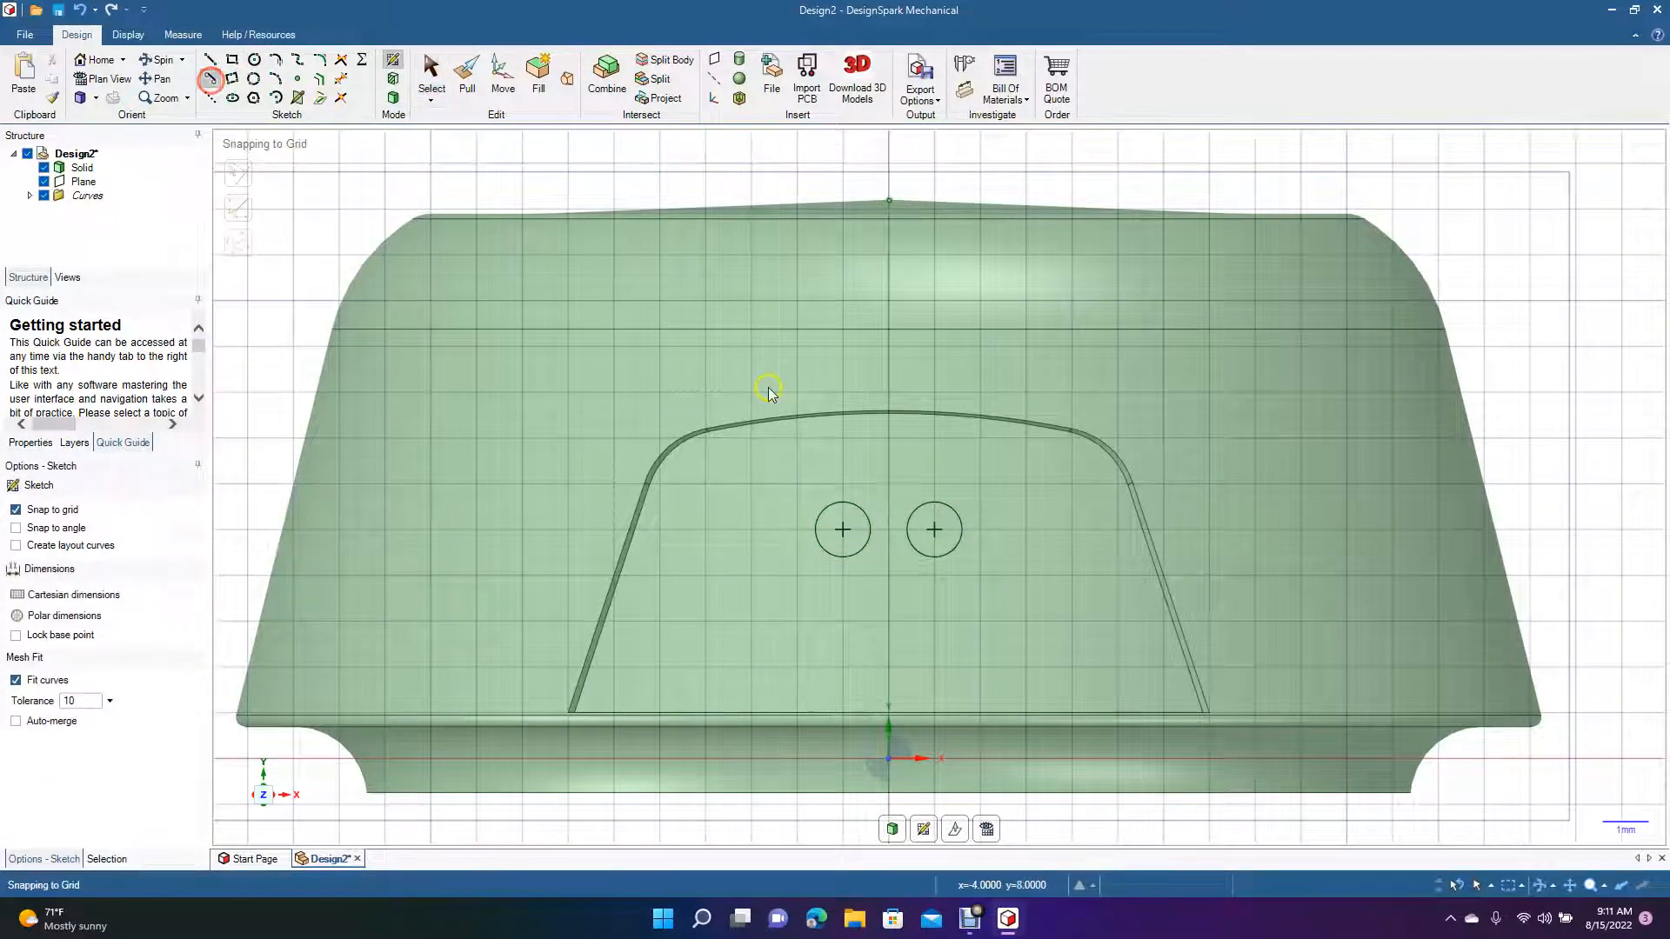
{"action": "left_click", "coordinate": [843, 502]}
{"action": "left_click", "coordinate": [932, 502]}
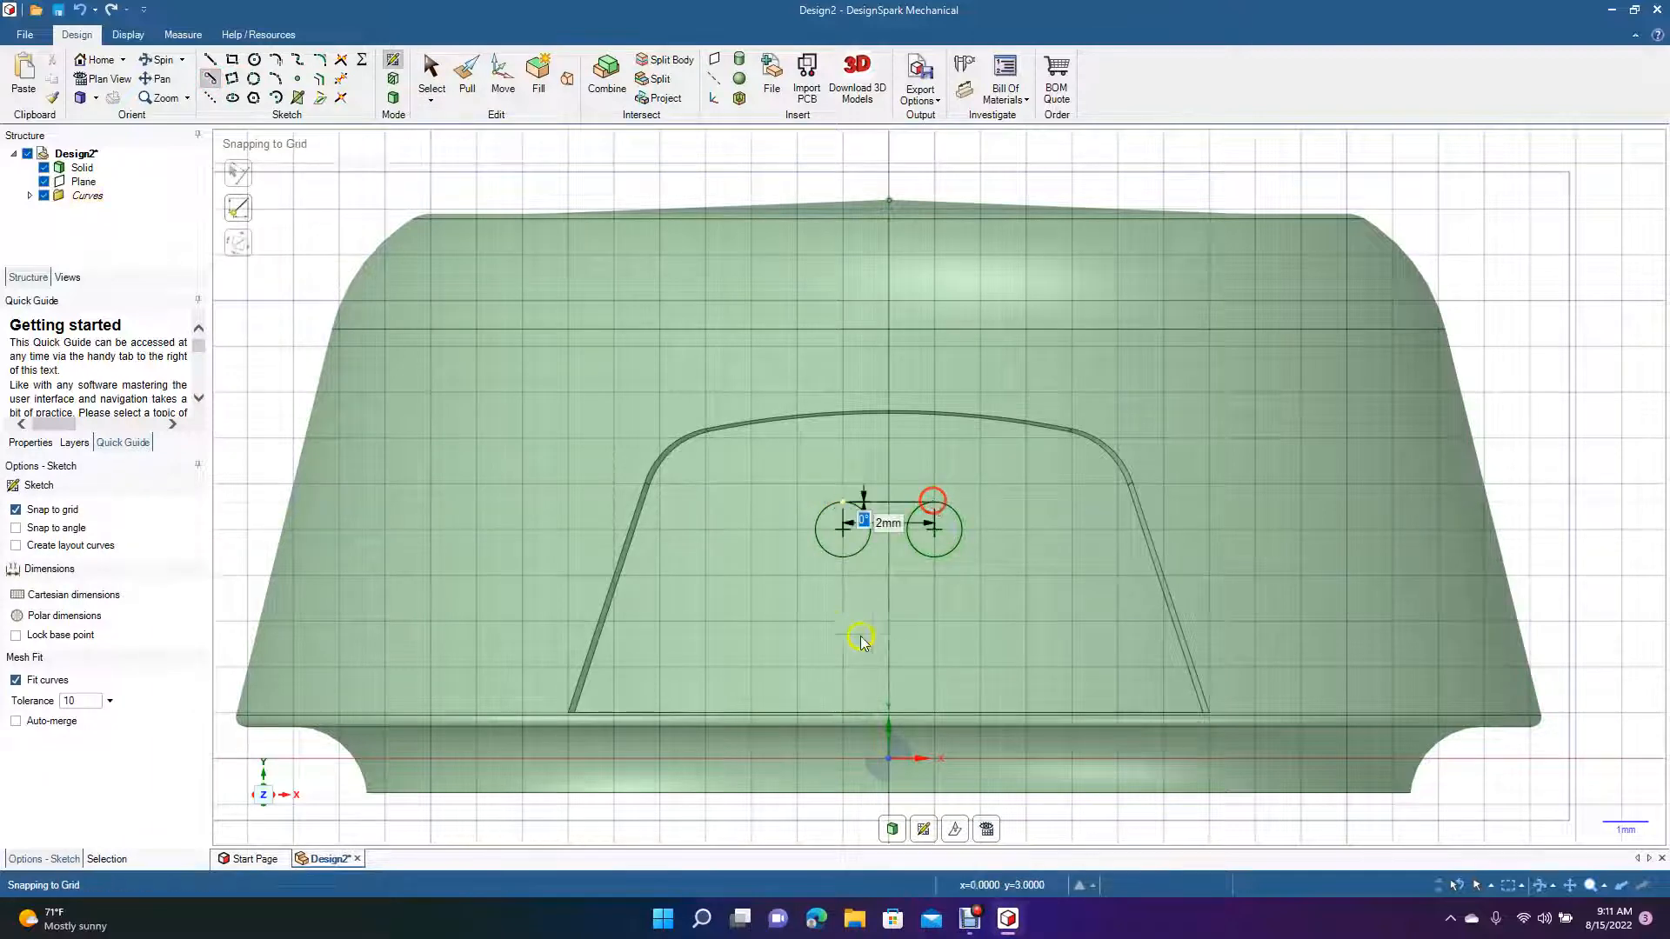
{"action": "left_click", "coordinate": [843, 558]}
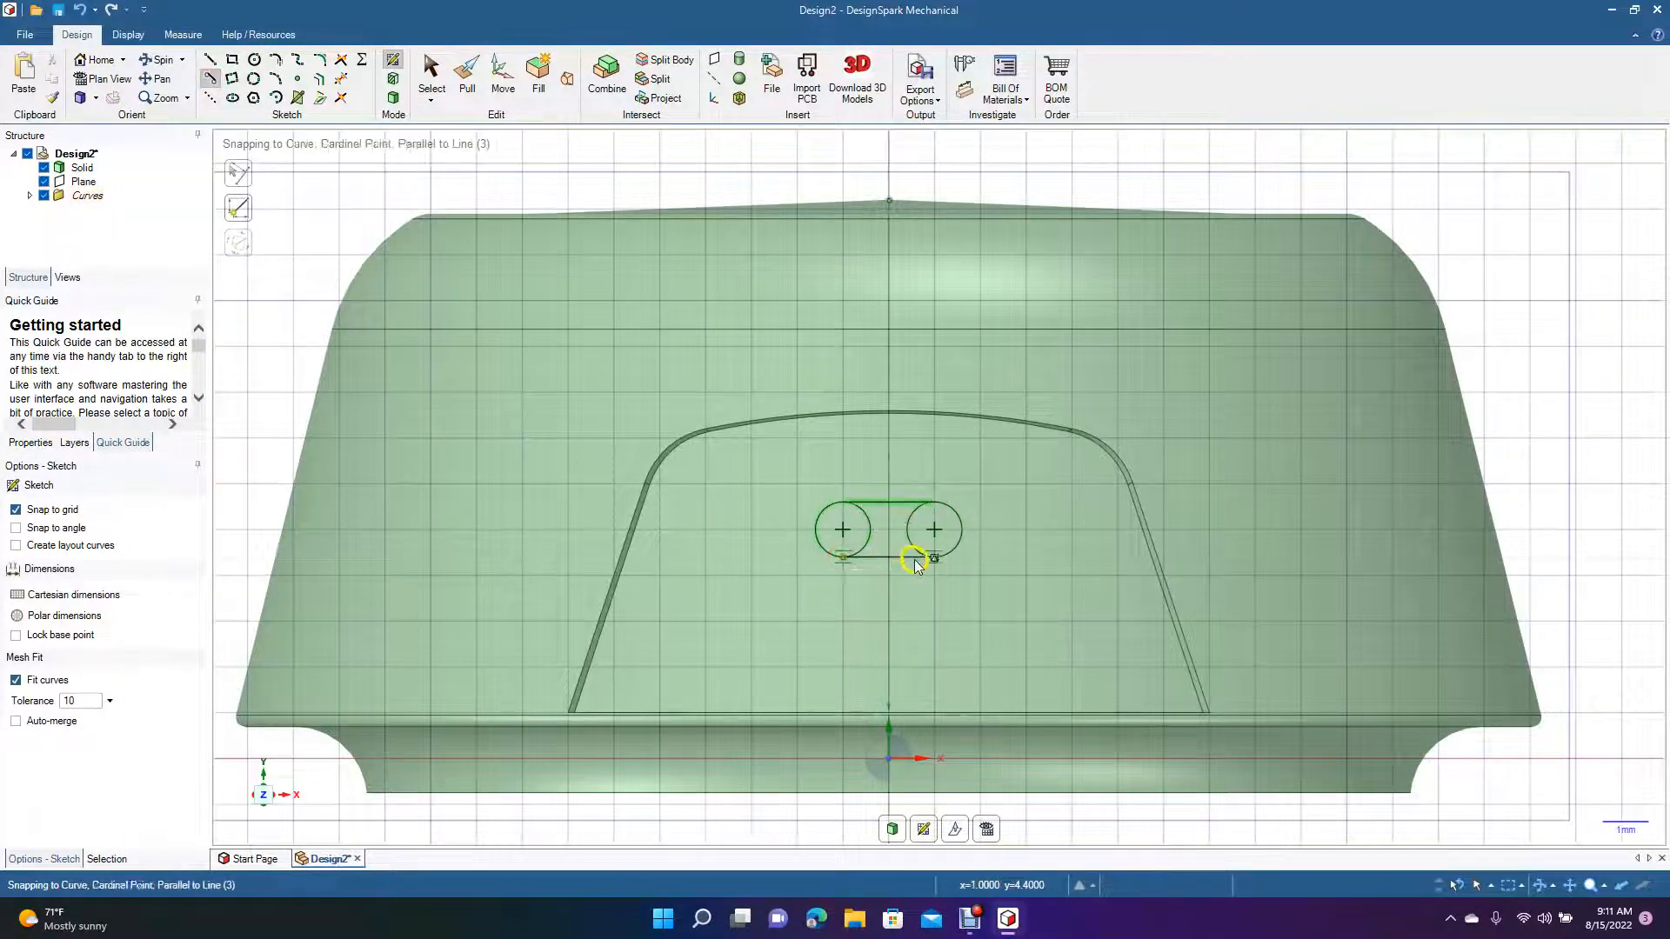
{"action": "left_click", "coordinate": [935, 558]}
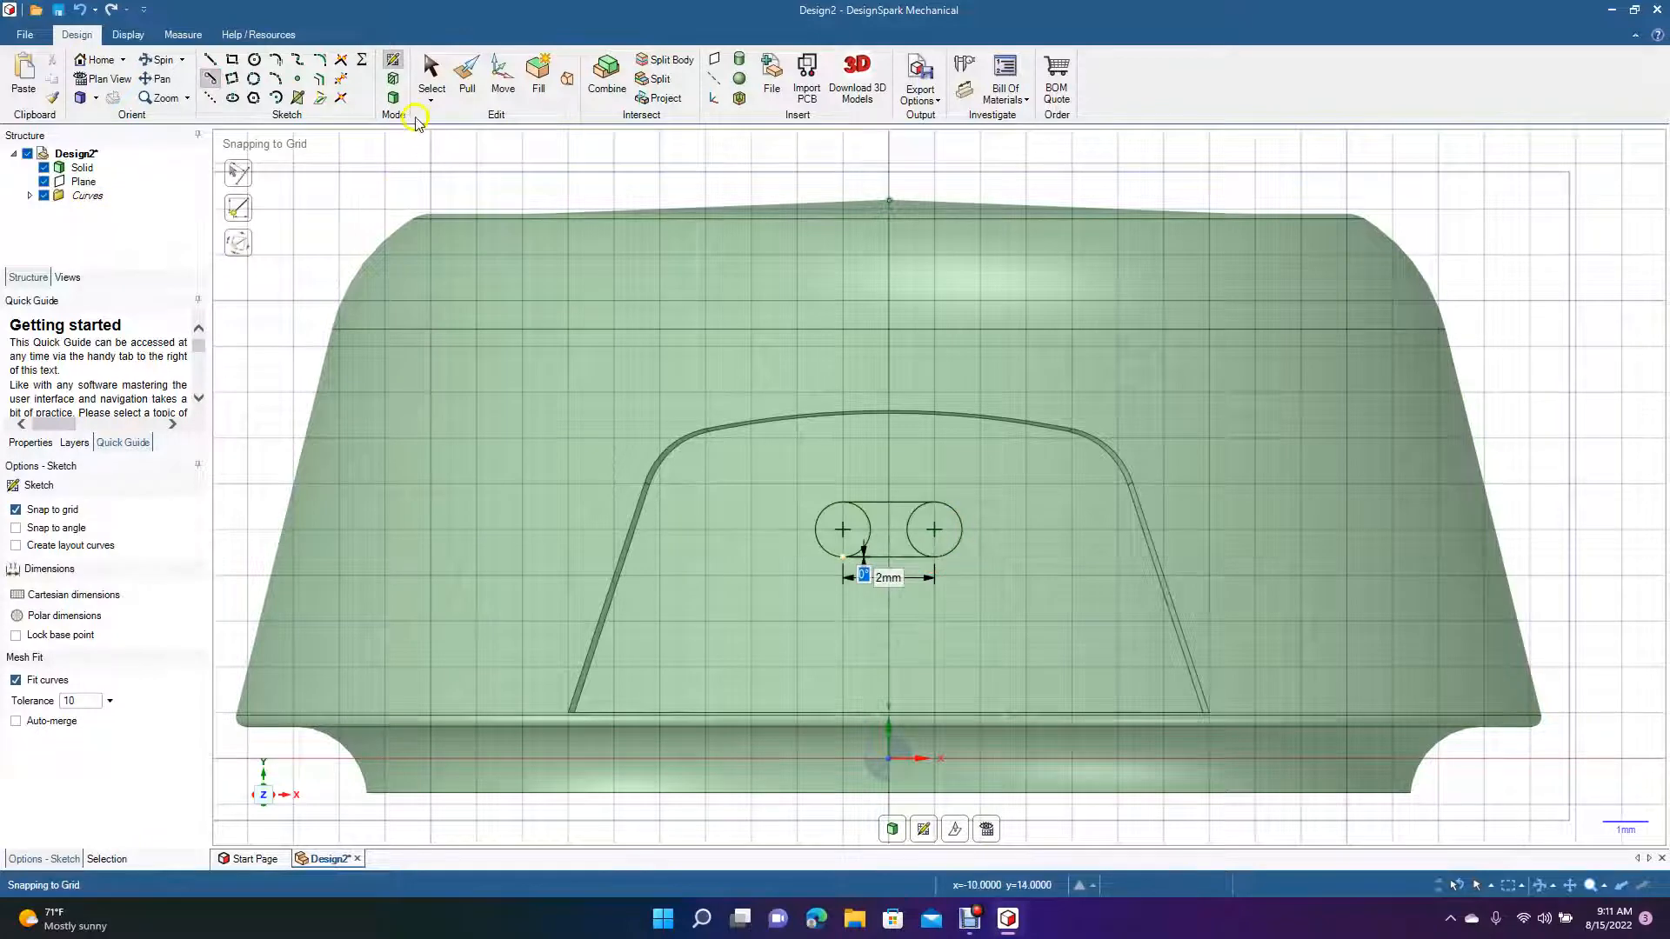
{"action": "left_click", "coordinate": [431, 74]}
{"action": "key", "text": "t"}
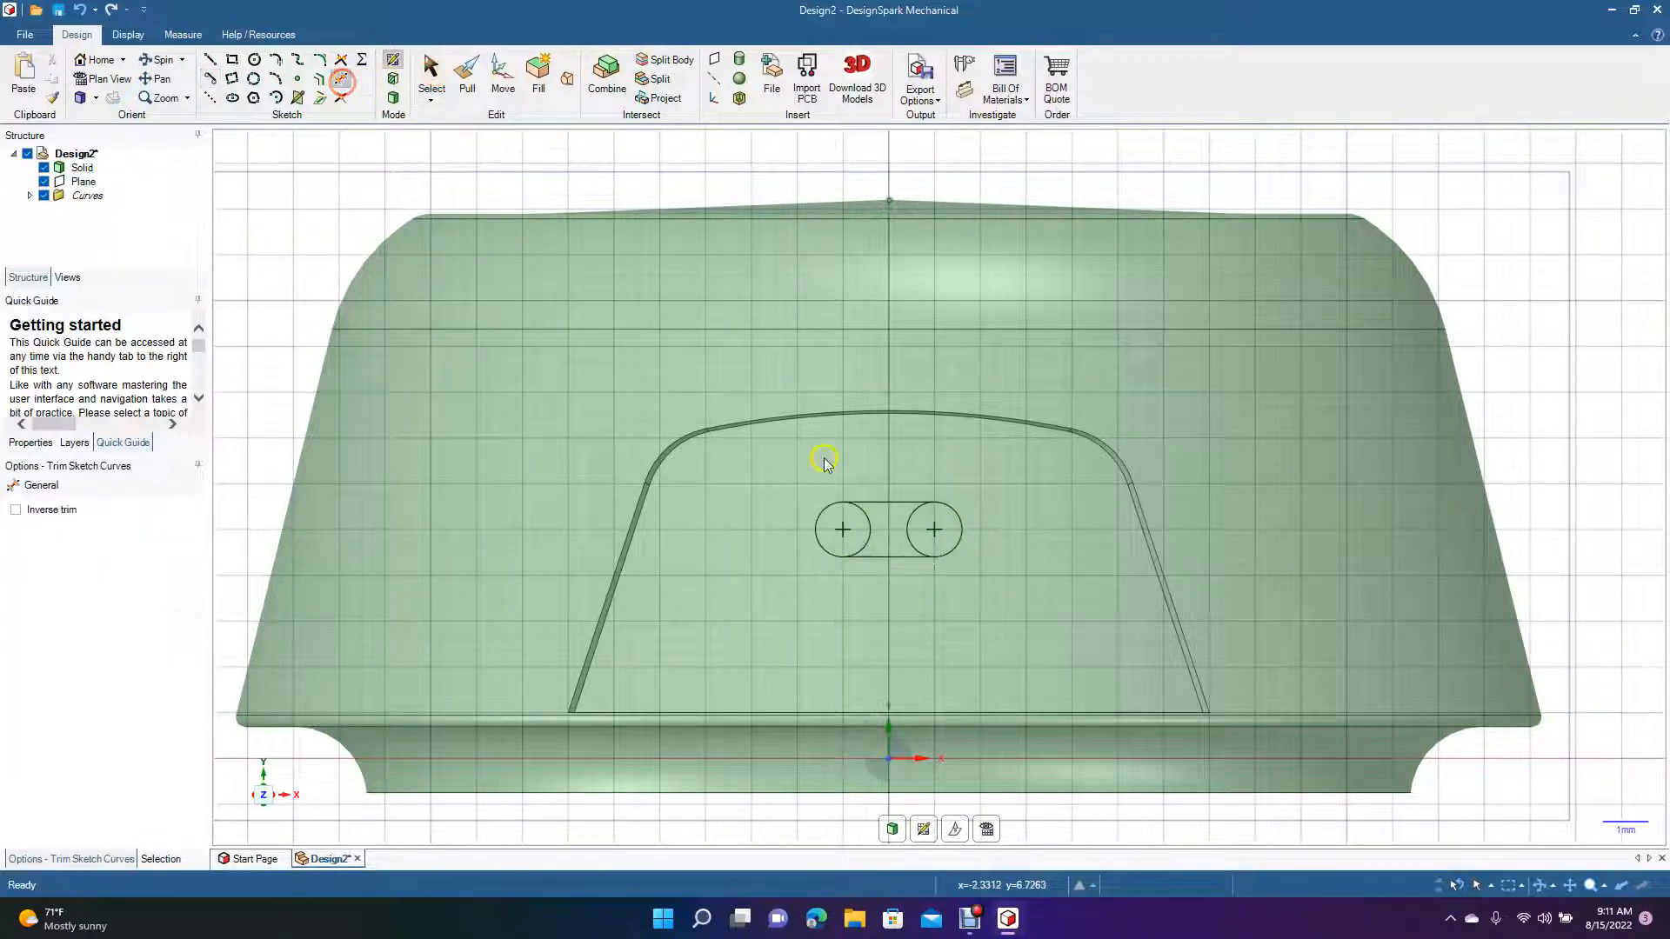
{"action": "left_click", "coordinate": [910, 539]}
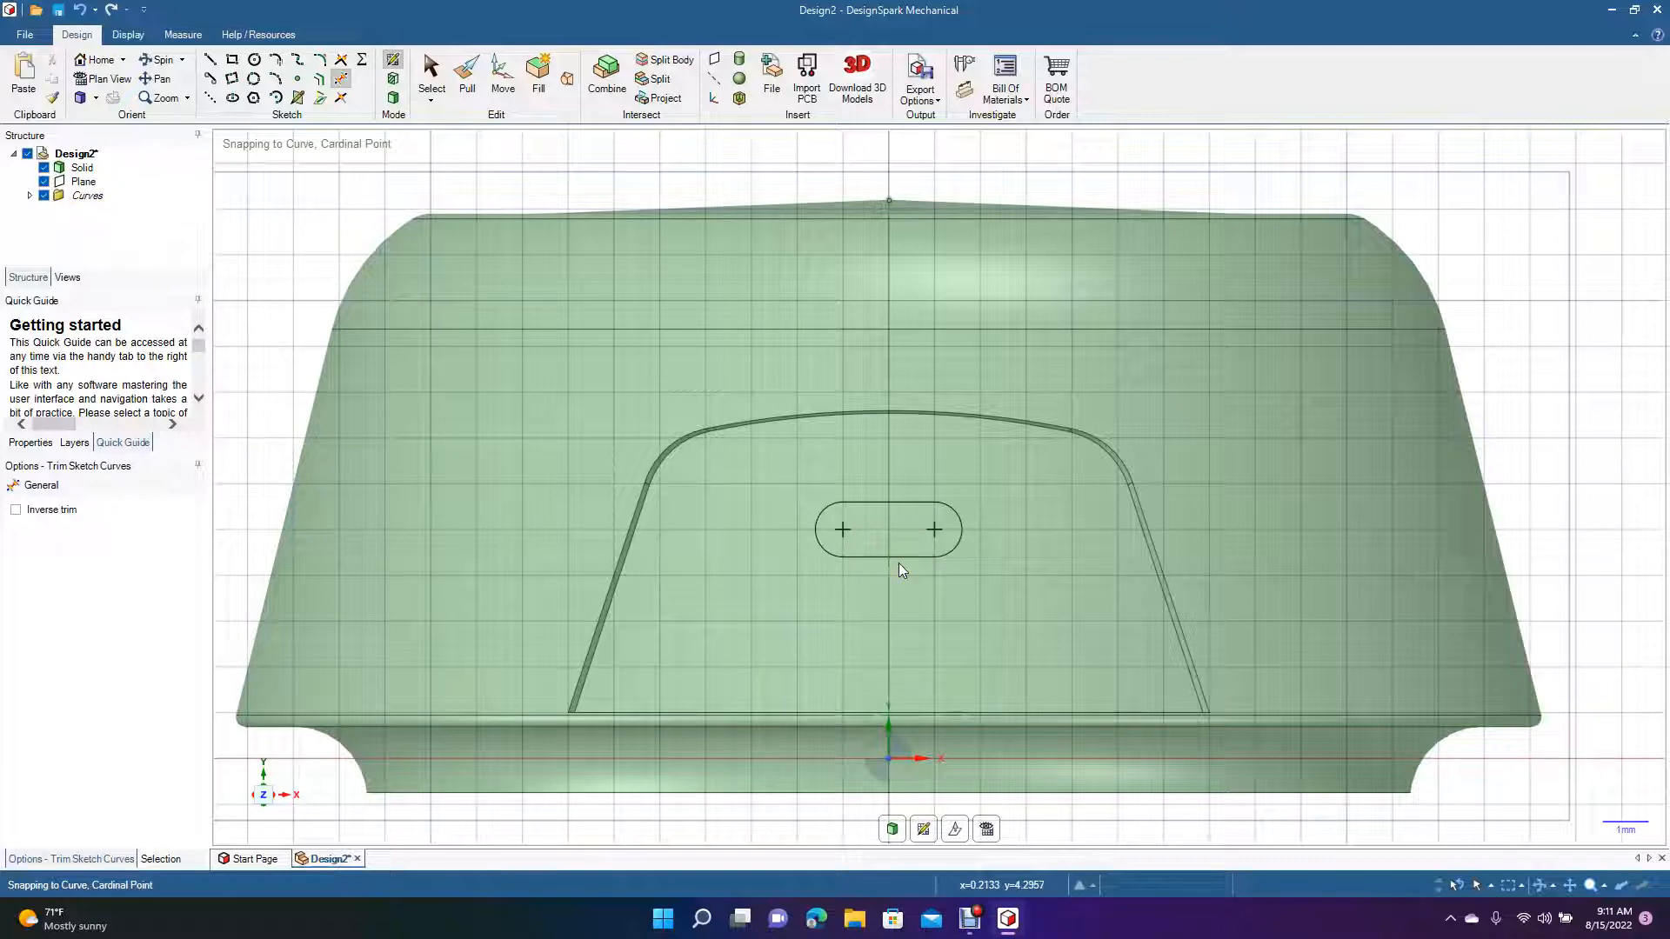
Move the slot outline down 1.99 mm and paste a copy of it back at the original position
{"action": "left_click_drag", "start_coordinate": [779, 475], "coordinate": [1003, 609]}
{"action": "key", "text": "ctrl+z"}
{"action": "left_click", "coordinate": [430, 69]}
{"action": "left_click_drag", "start_coordinate": [813, 495], "coordinate": [932, 562]}
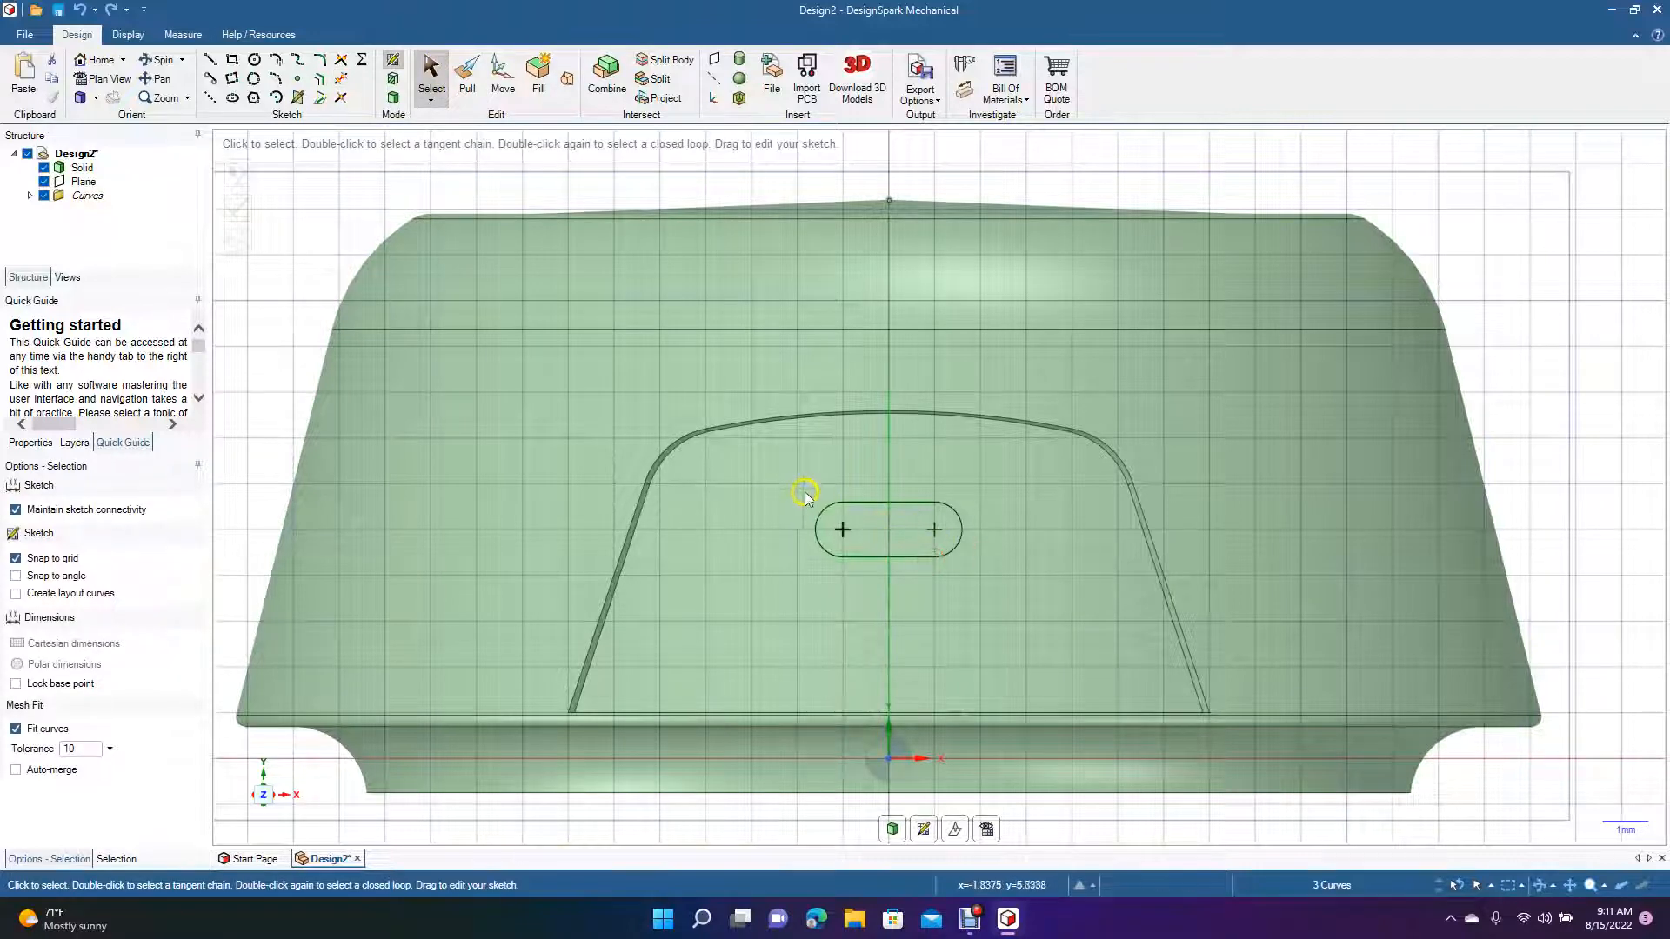
{"action": "left_click_drag", "start_coordinate": [784, 476], "coordinate": [1046, 617]}
{"action": "left_click", "coordinate": [503, 78]}
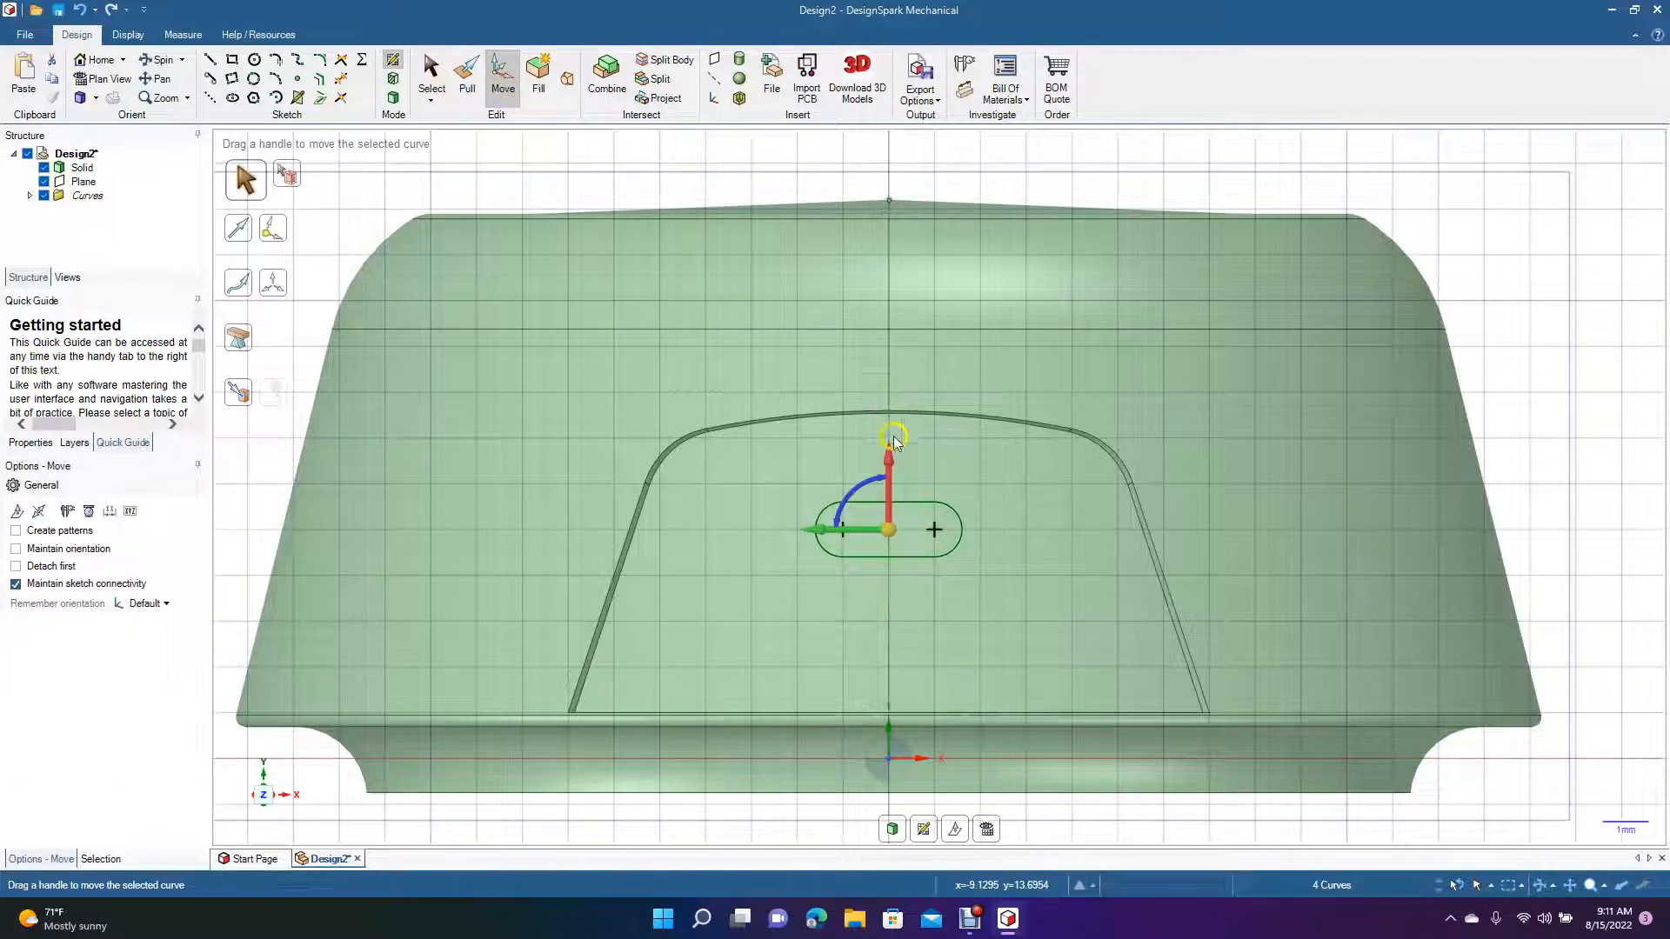
{"action": "left_click_drag", "start_coordinate": [895, 461], "coordinate": [905, 553]}
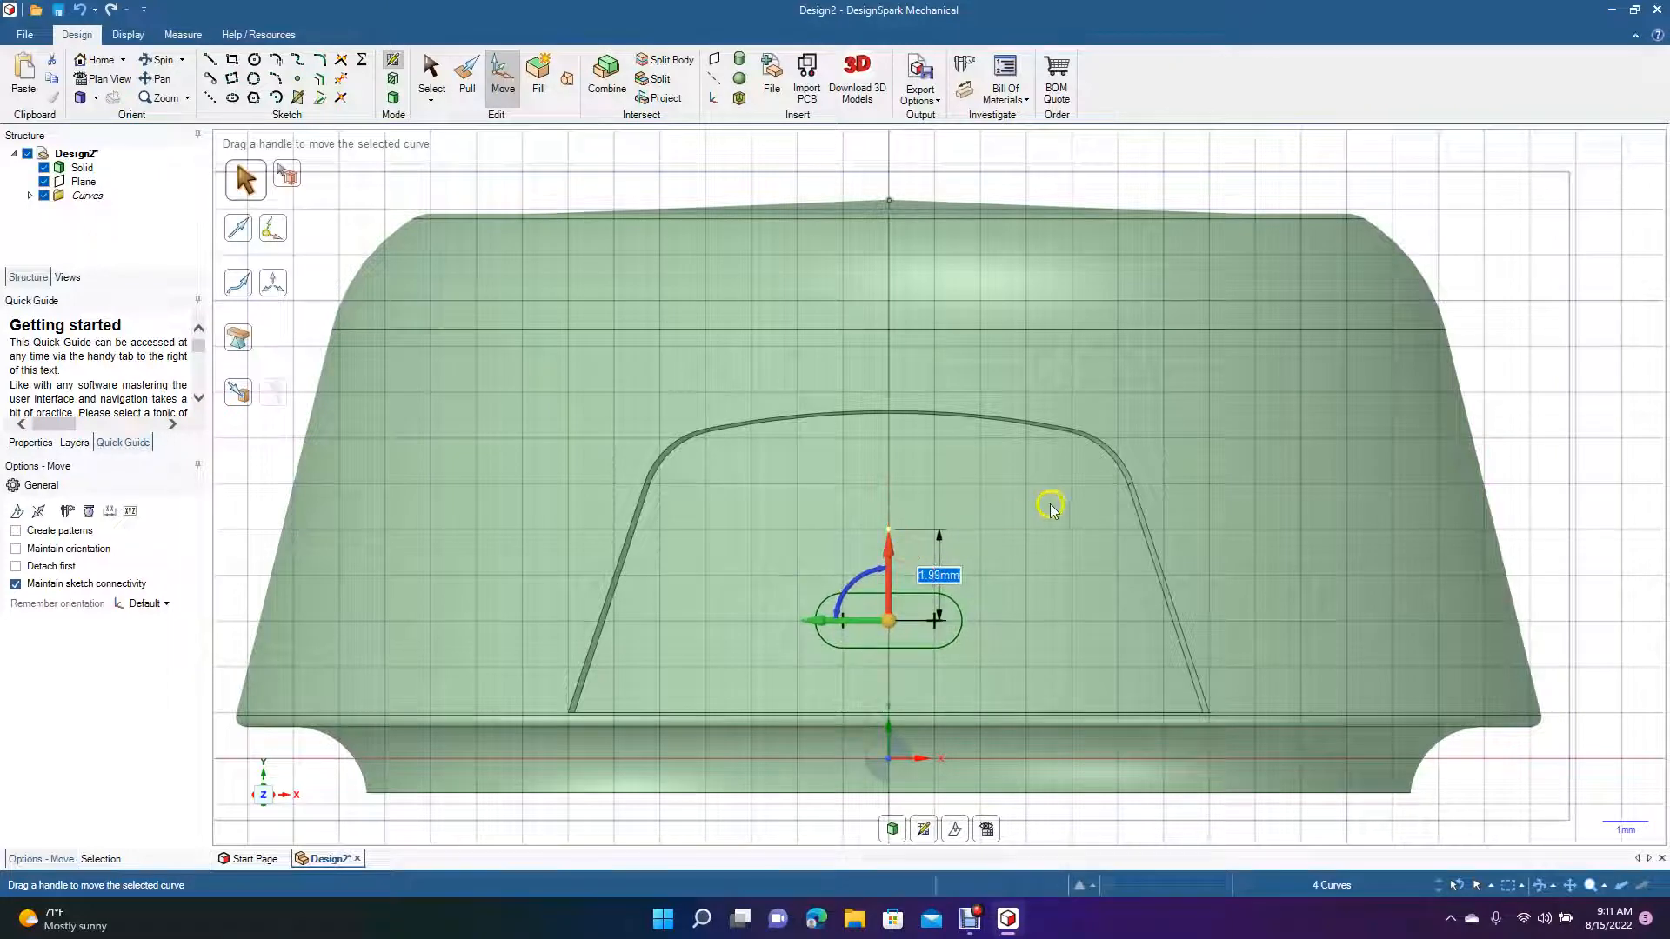
{"action": "left_click", "coordinate": [1048, 506]}
{"action": "key", "text": "ctrl+v"}
{"action": "left_click", "coordinate": [1012, 595]}
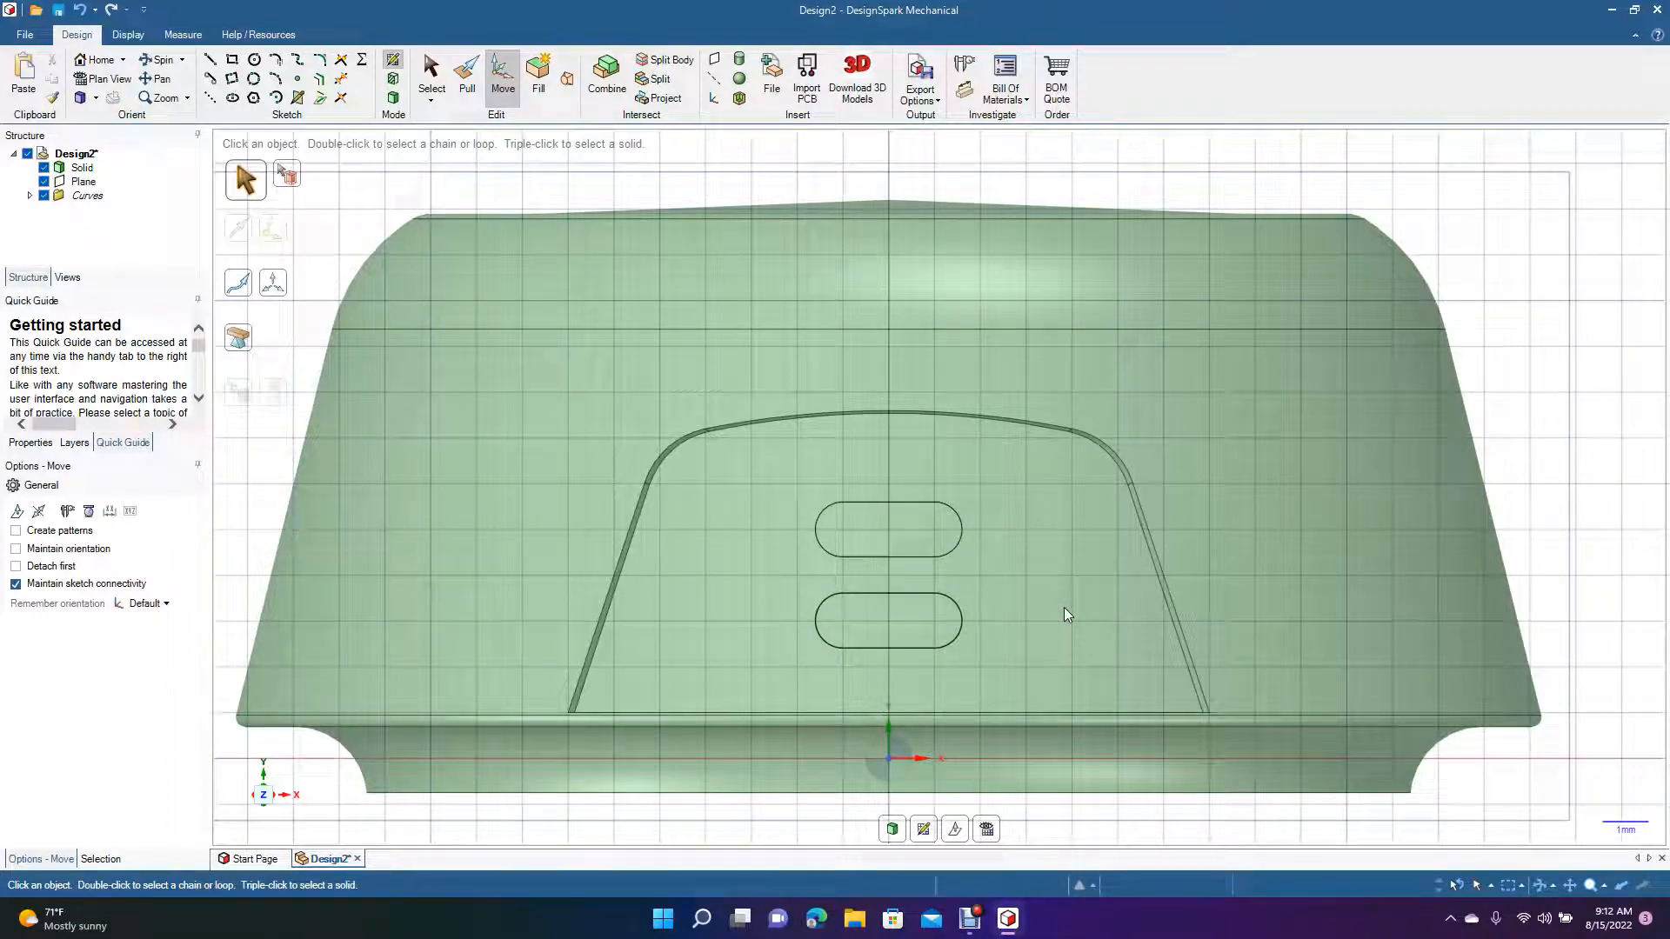
Sketch two overlapping 1.2 mm circles beside the upper slot, centred at x -4 and x -3 on y 5
{"action": "left_click", "coordinate": [778, 516]}
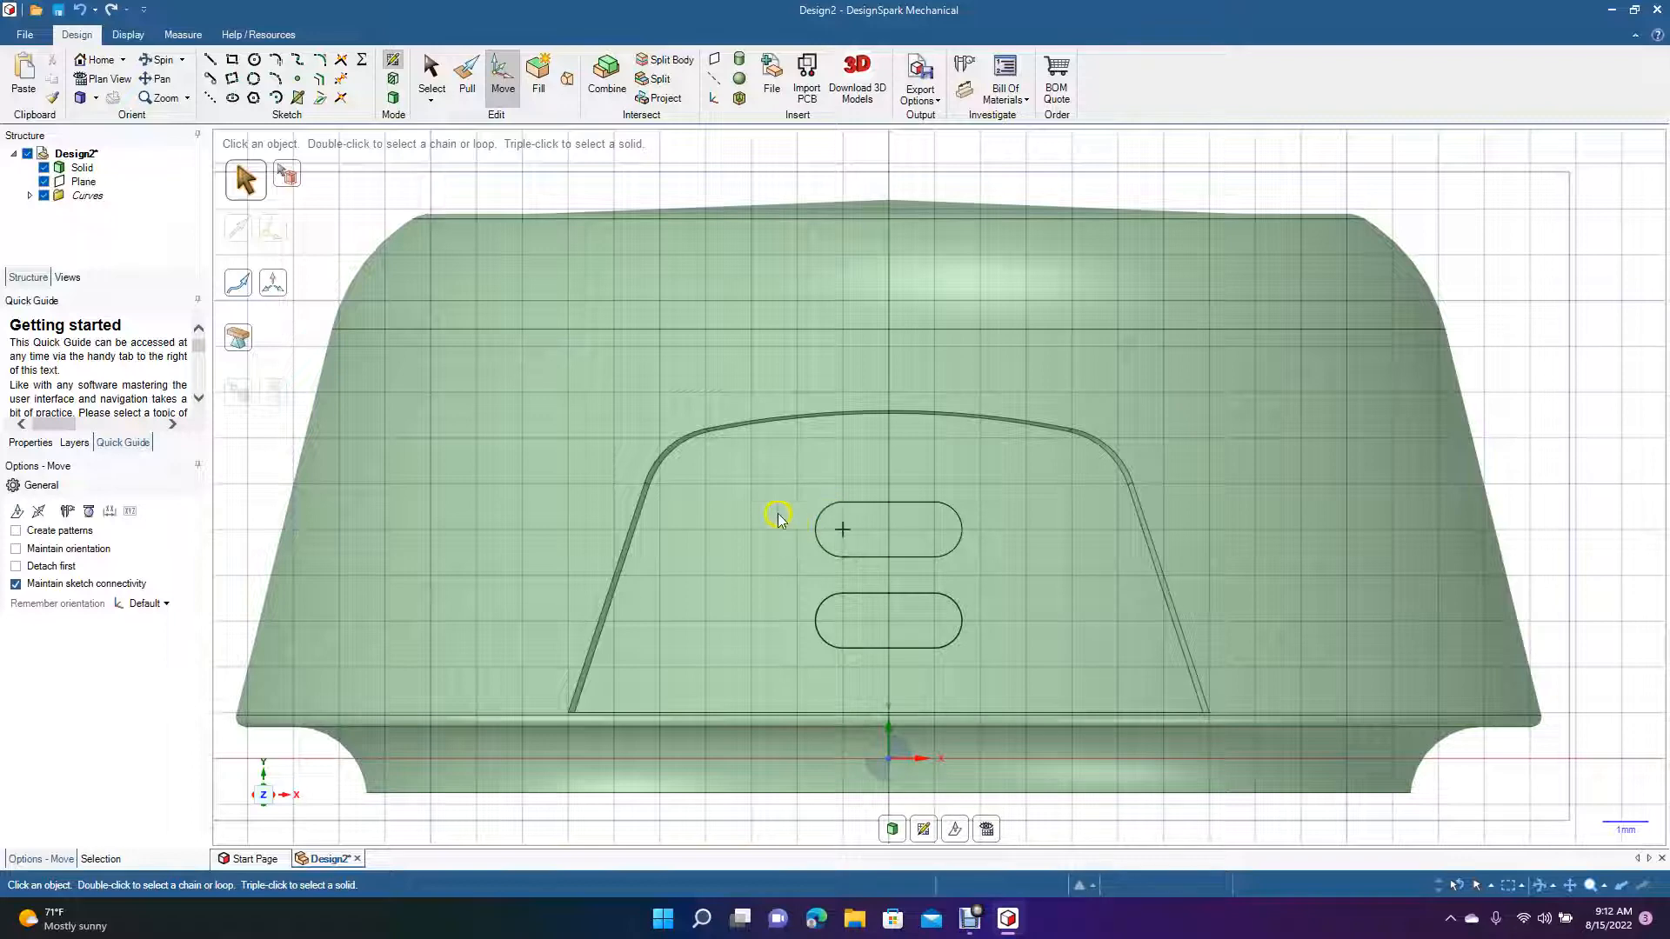
{"action": "left_click", "coordinate": [254, 59]}
{"action": "left_click", "coordinate": [707, 529]}
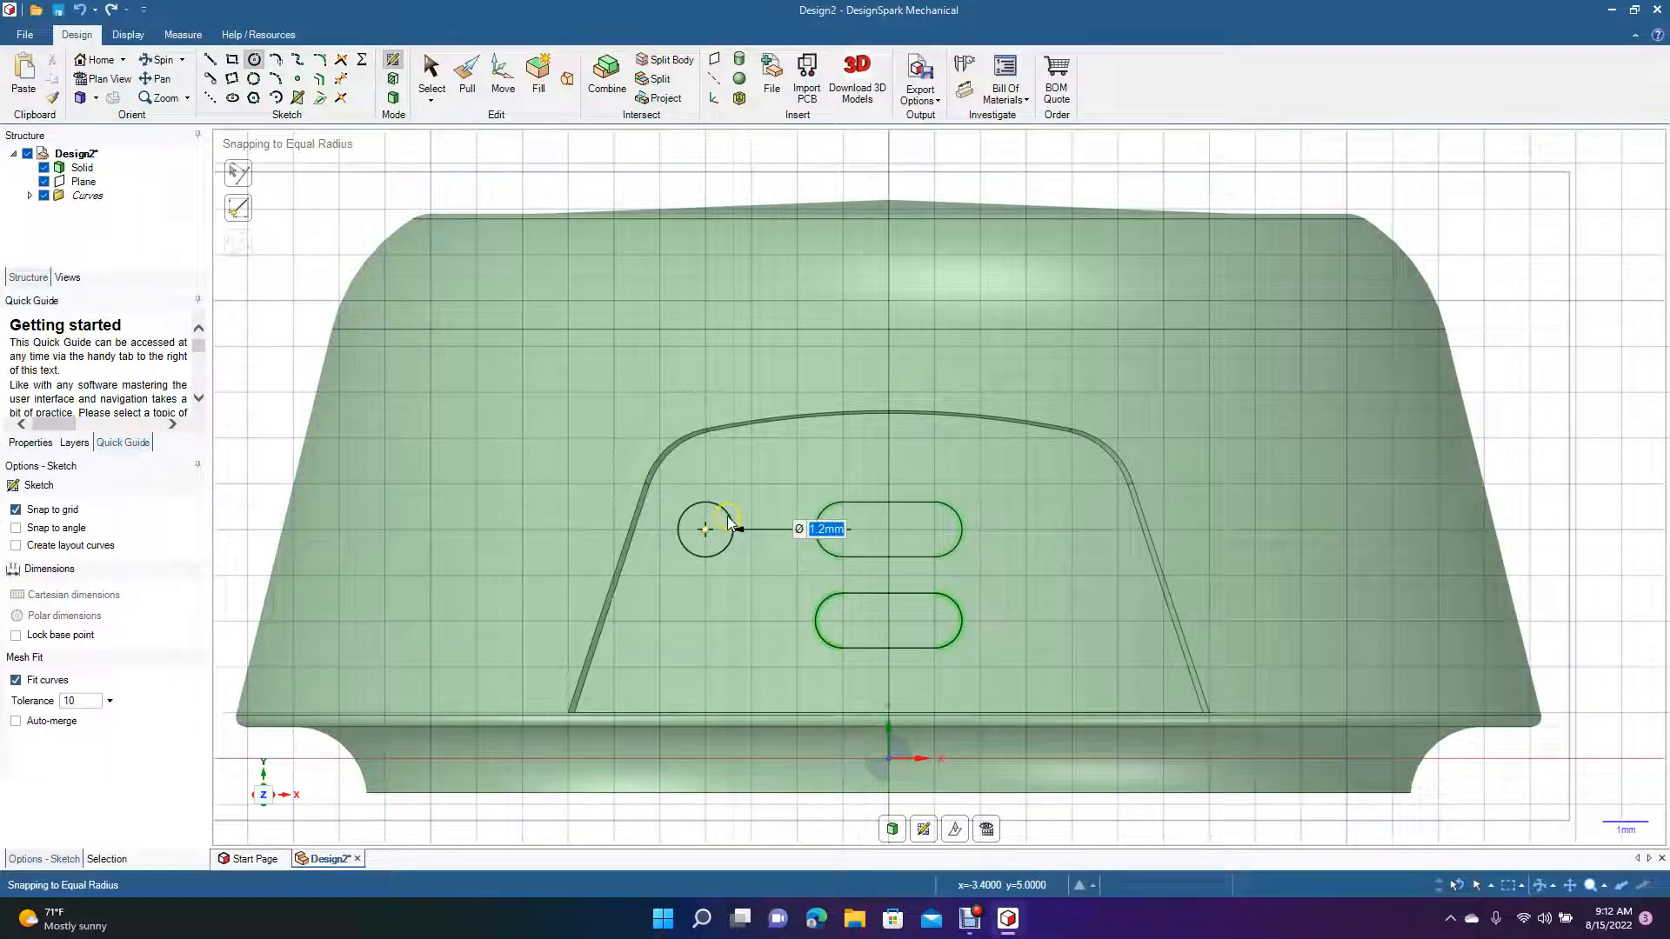
{"action": "left_click", "coordinate": [727, 515]}
{"action": "left_click", "coordinate": [749, 530]}
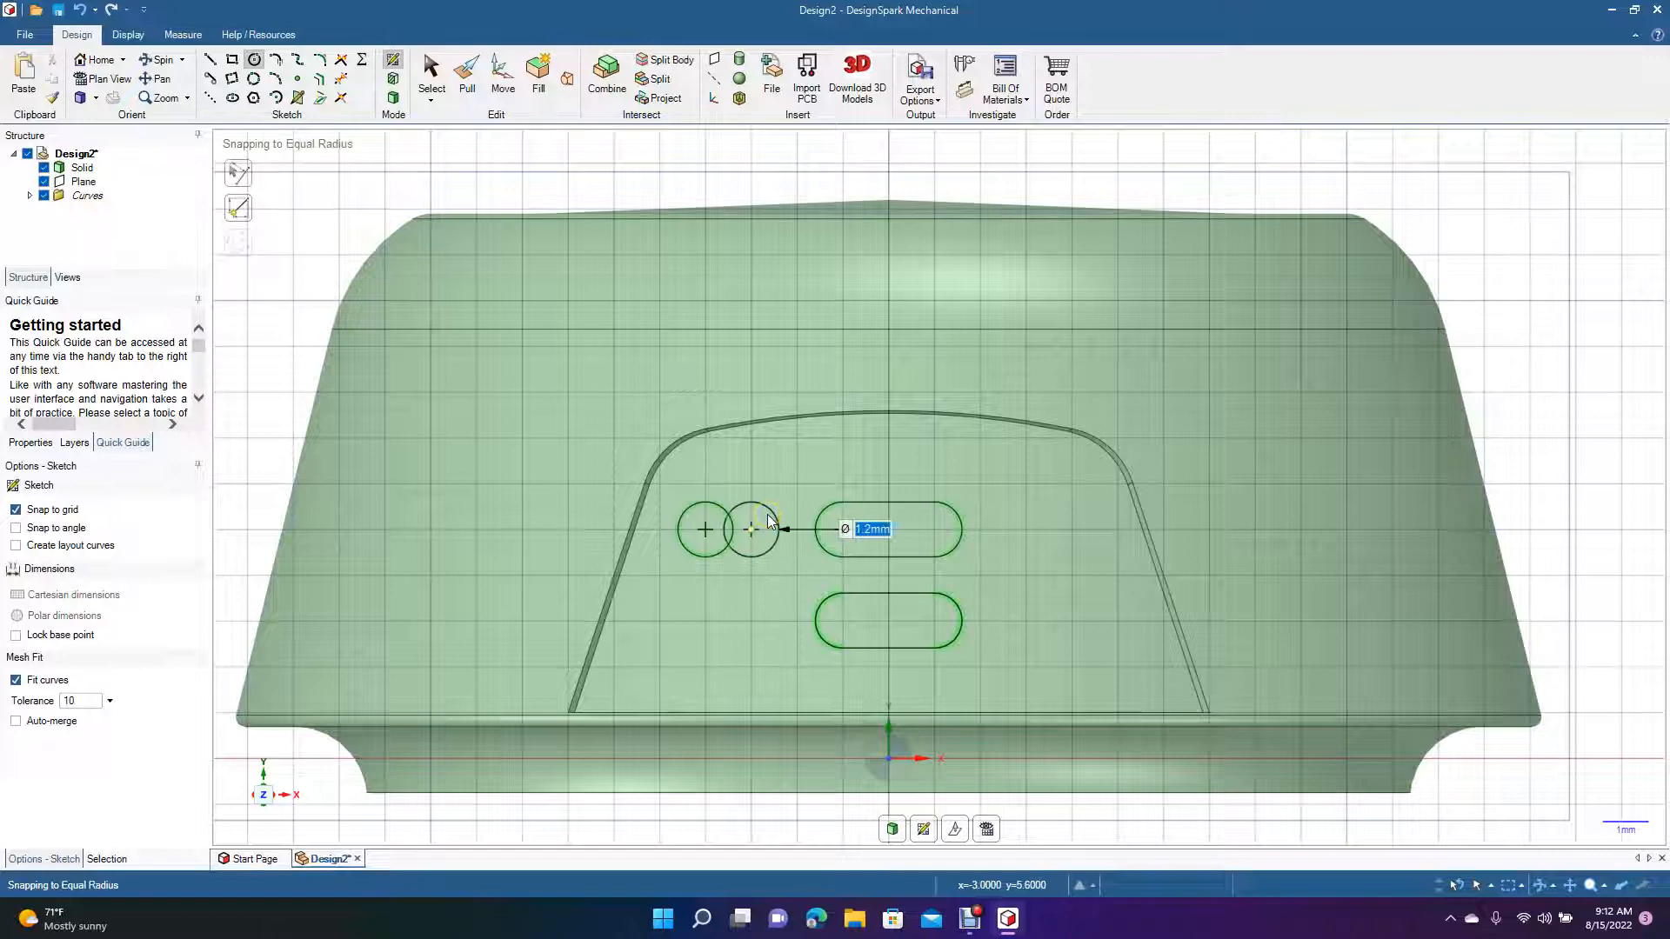
{"action": "left_click", "coordinate": [767, 514]}
{"action": "left_click", "coordinate": [428, 80]}
Connect the upper and lower points of the two overlapping circles with tangent lines
{"action": "left_click", "coordinate": [210, 79]}
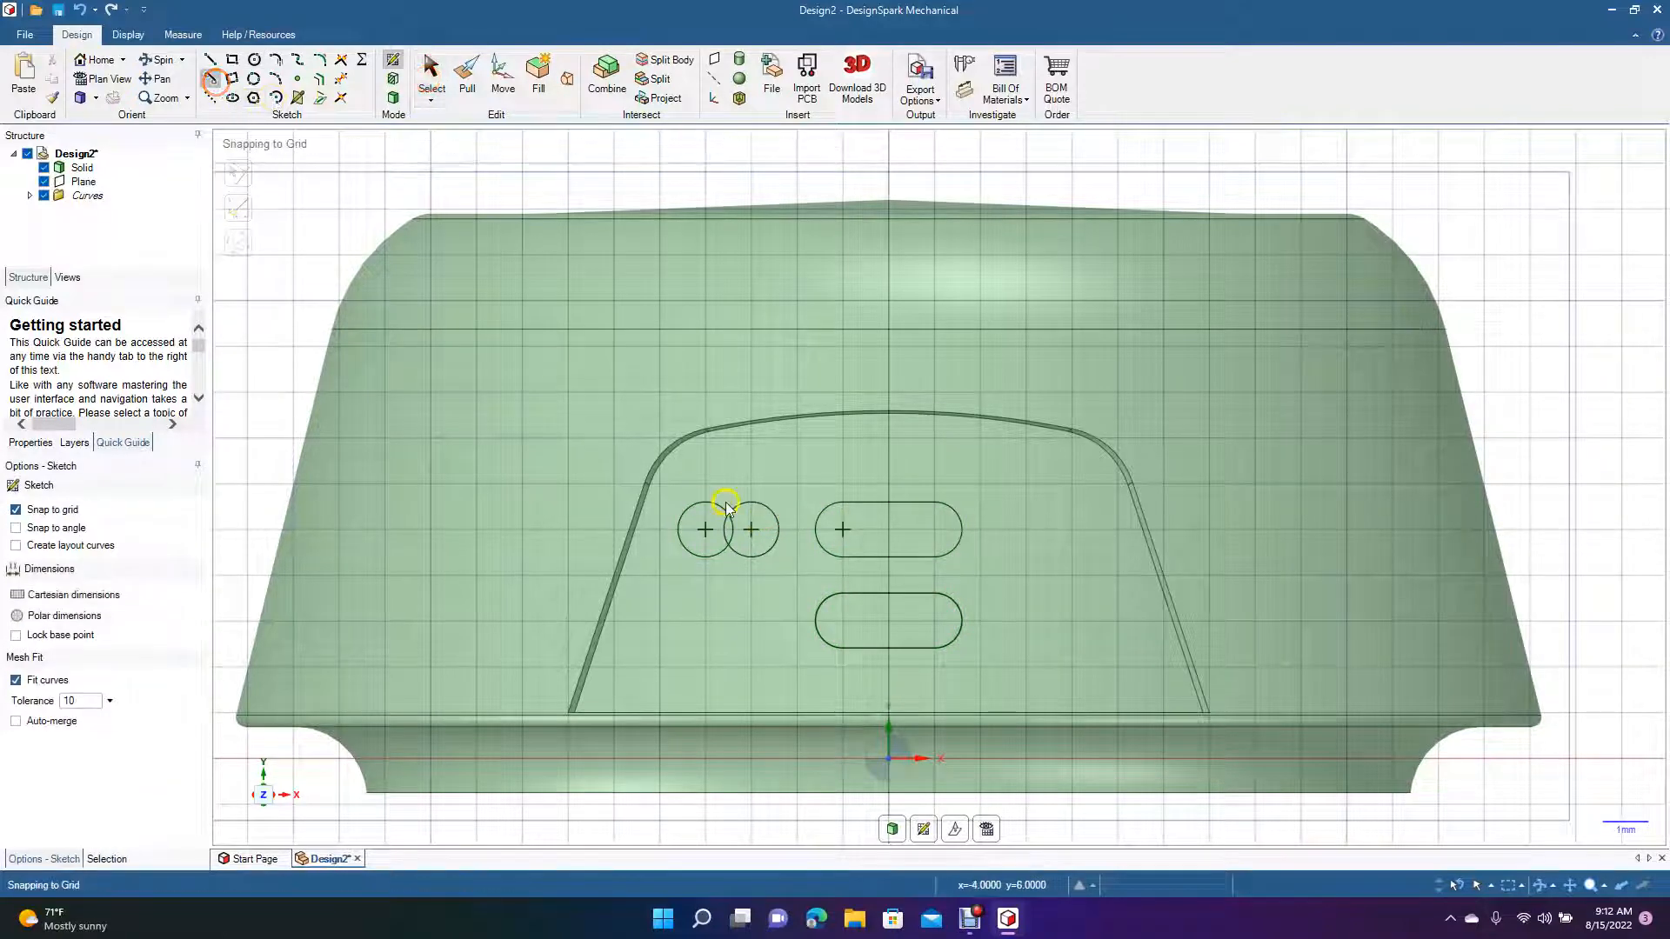
{"action": "left_click", "coordinate": [706, 503]}
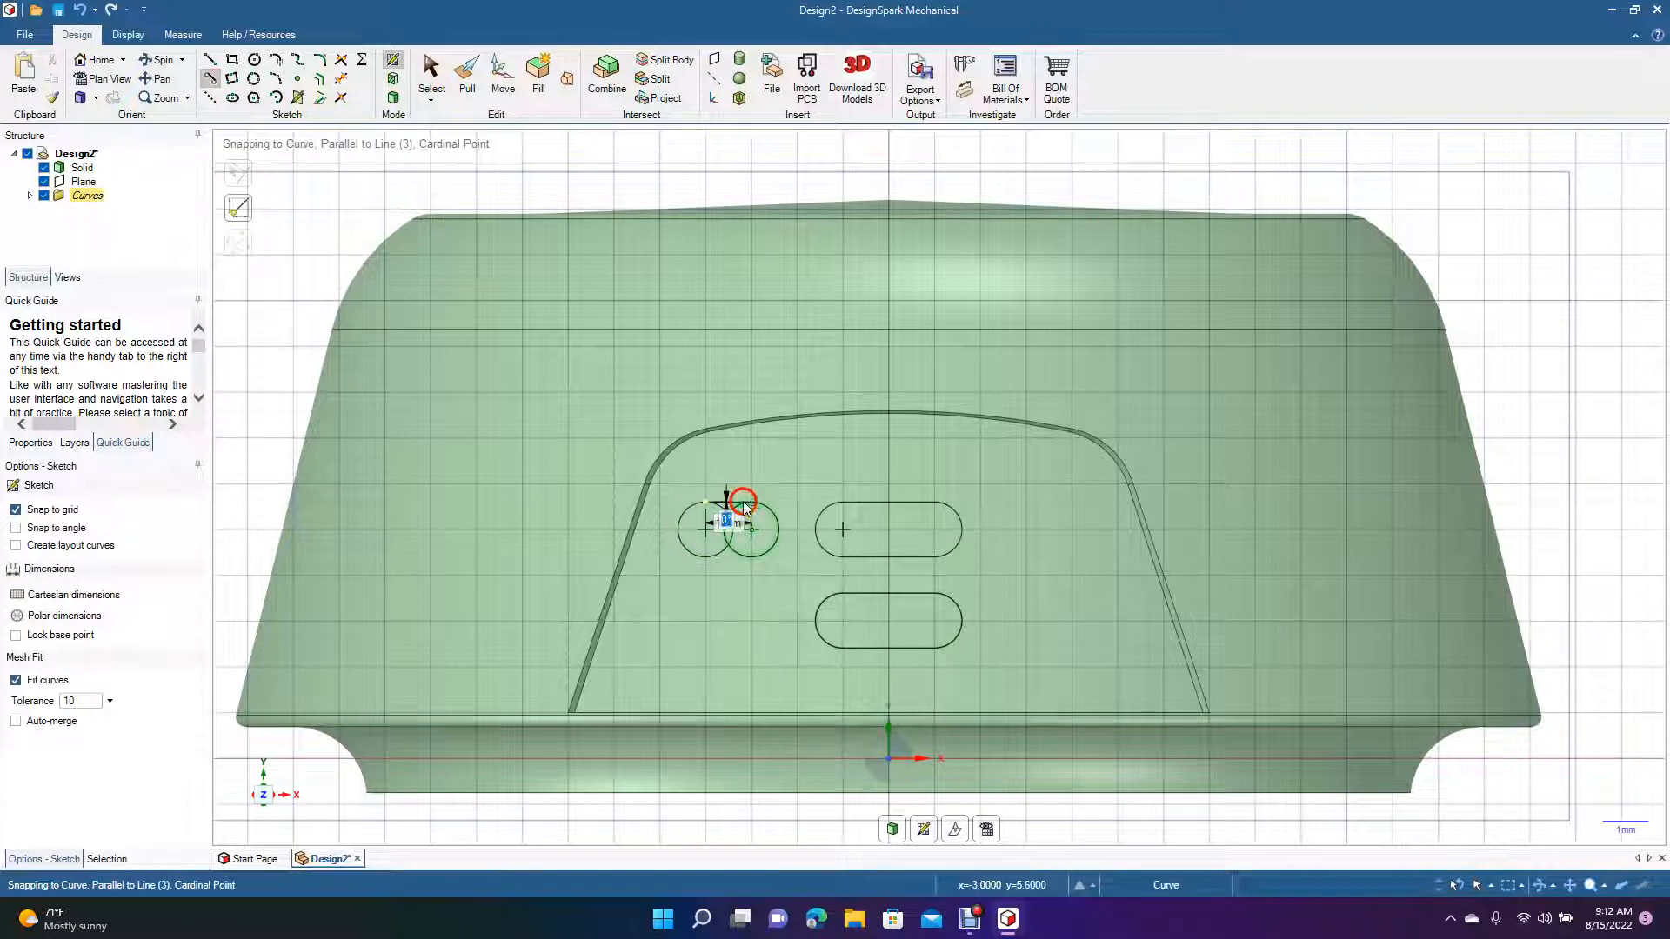
{"action": "left_click", "coordinate": [729, 550]}
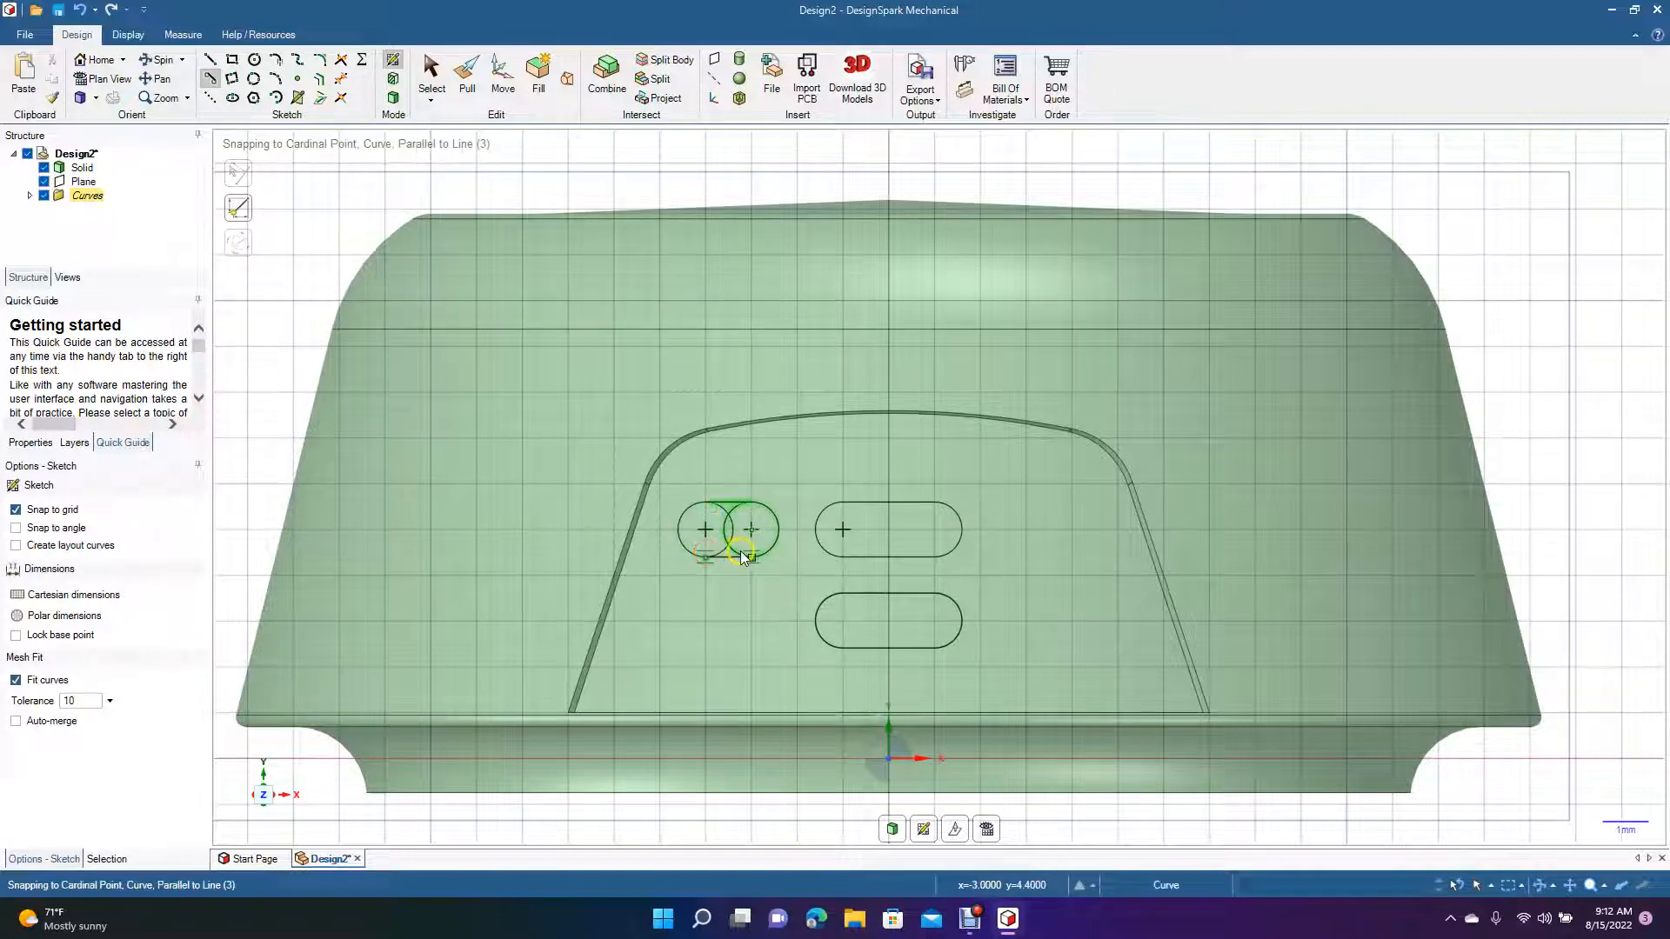
{"action": "left_click", "coordinate": [431, 76]}
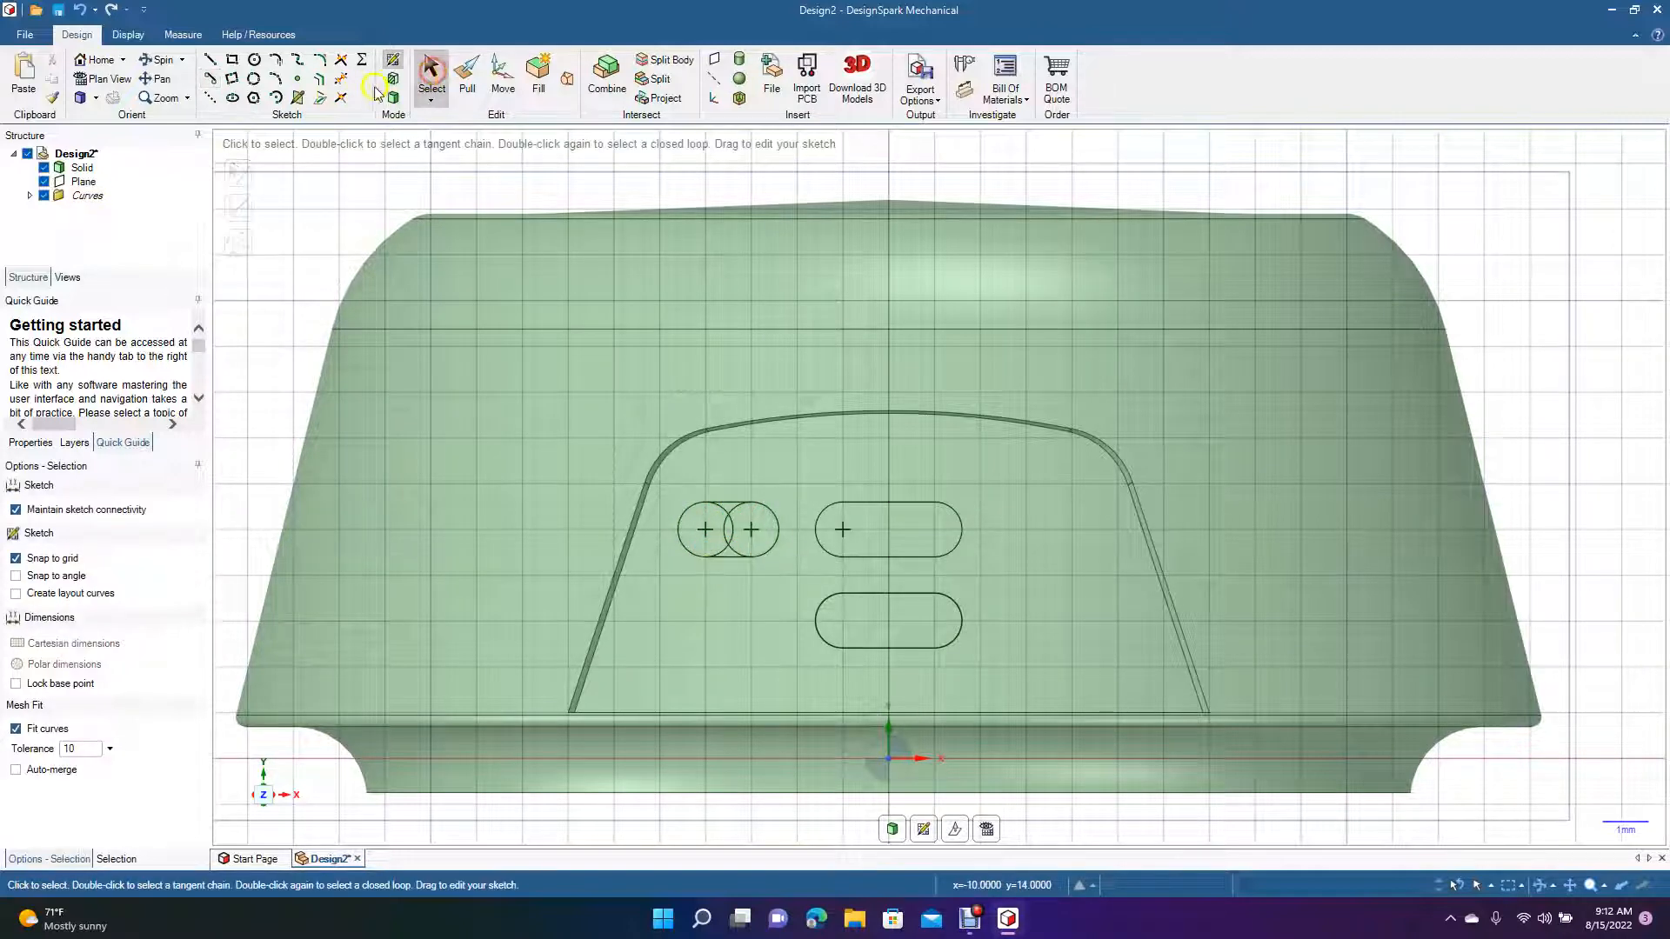
Trim the arcs inside the overlapping circles to leave a short slot outline
{"action": "left_click", "coordinate": [341, 79]}
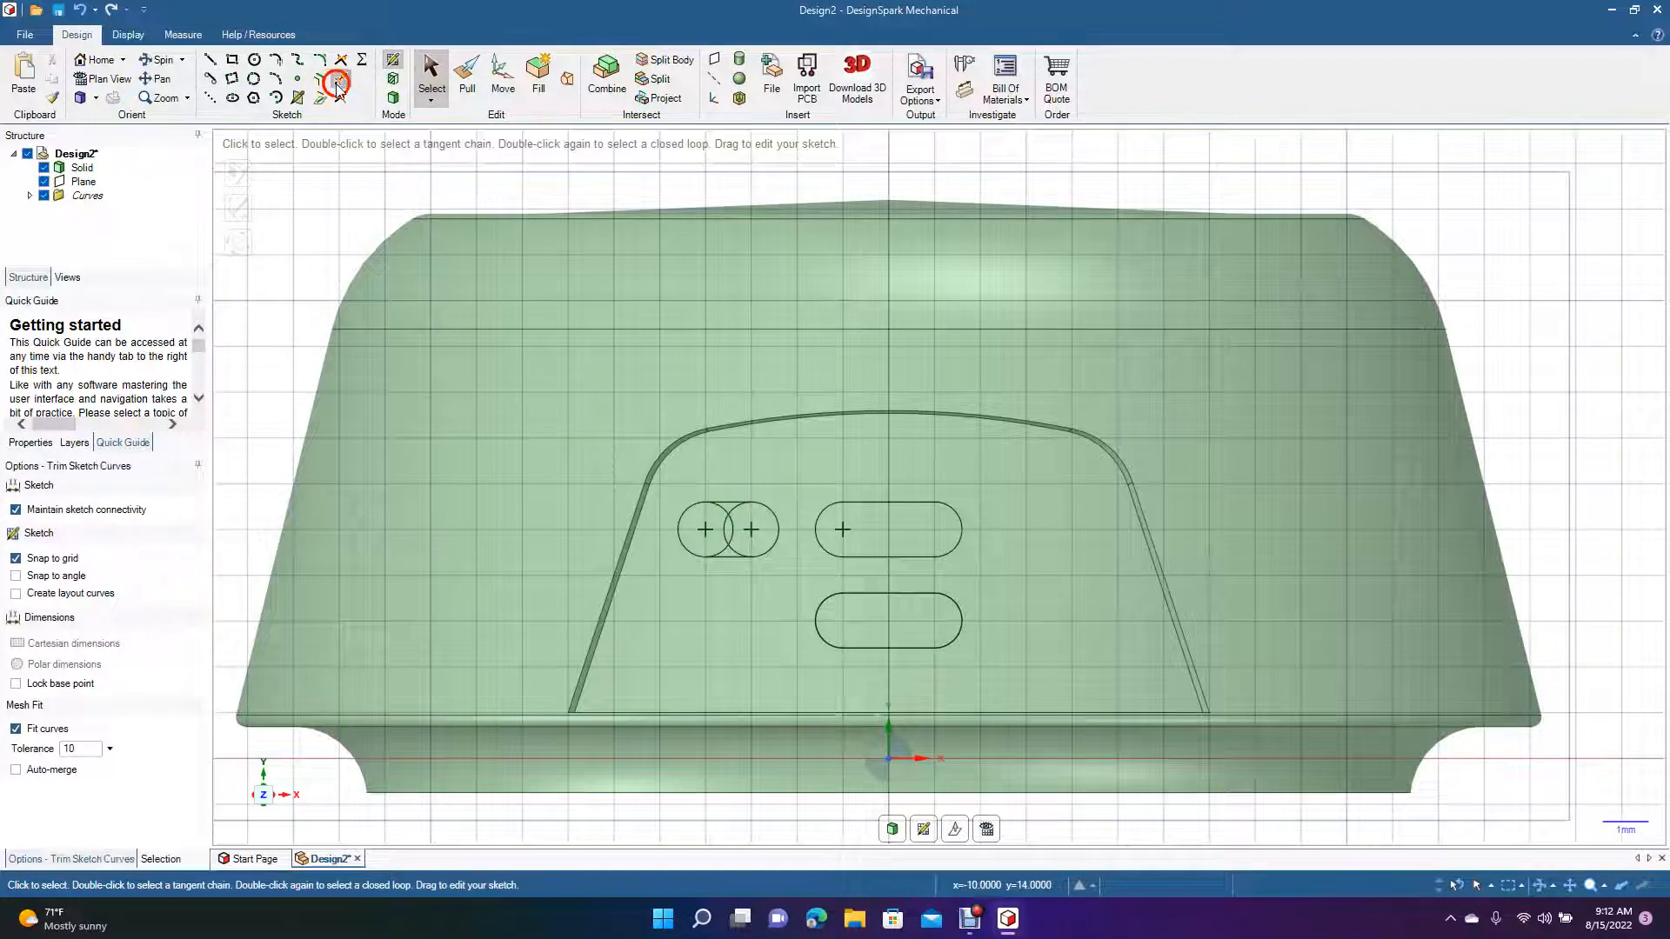
{"action": "left_click", "coordinate": [732, 539]}
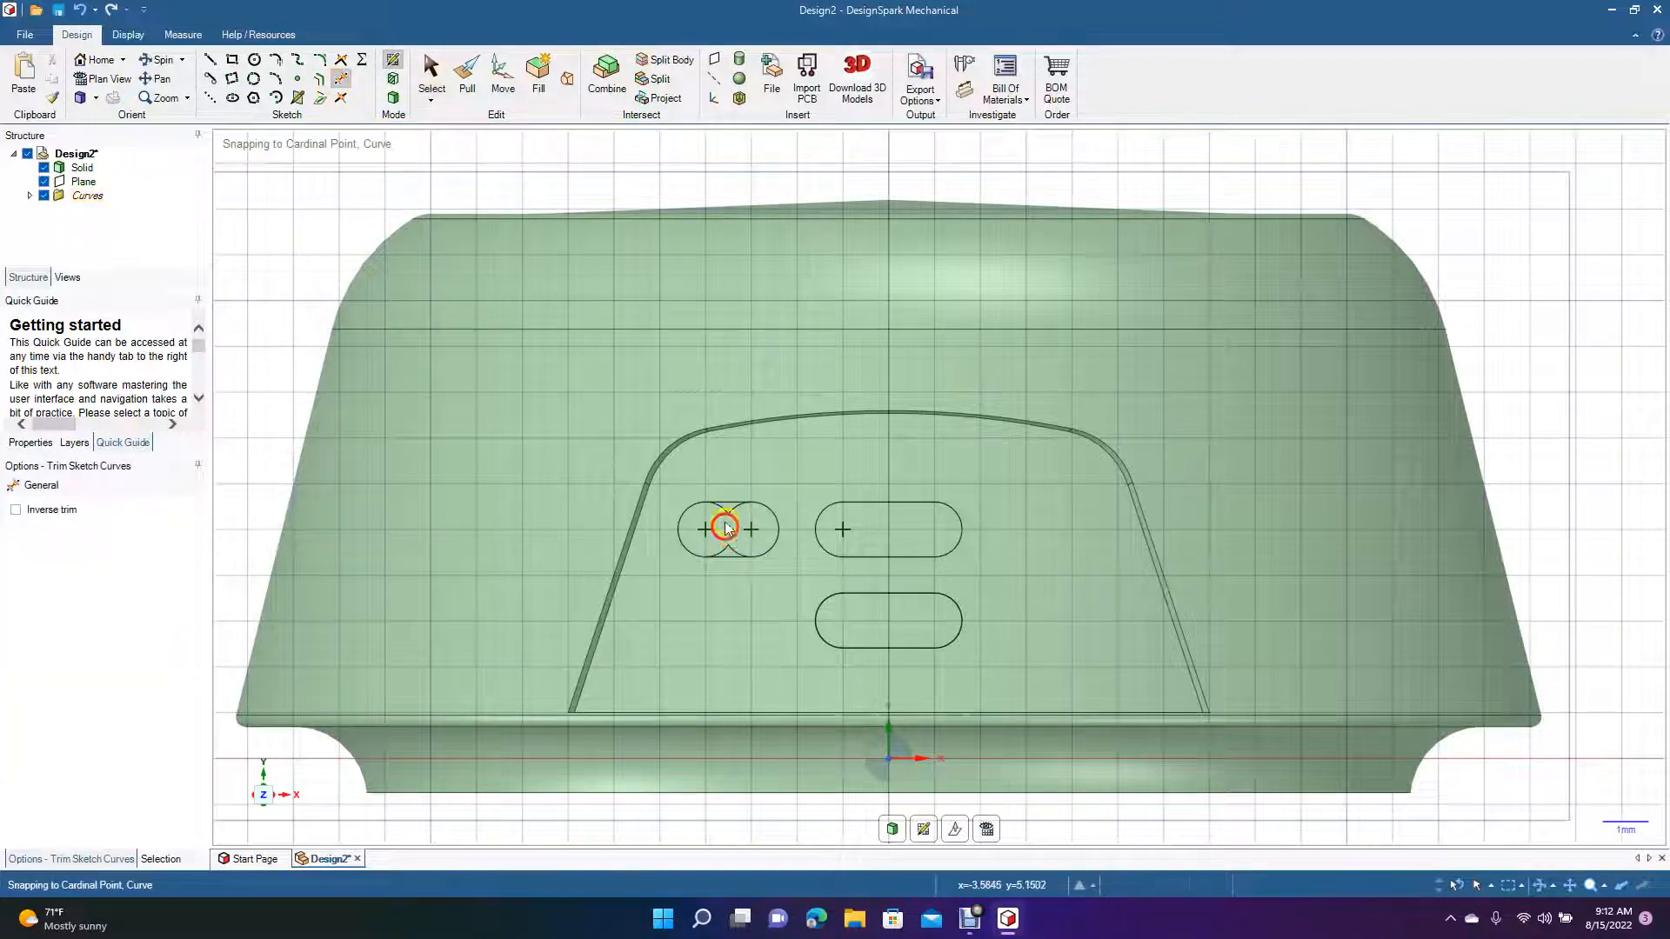
{"action": "left_click", "coordinate": [735, 514]}
{"action": "left_click", "coordinate": [733, 550]}
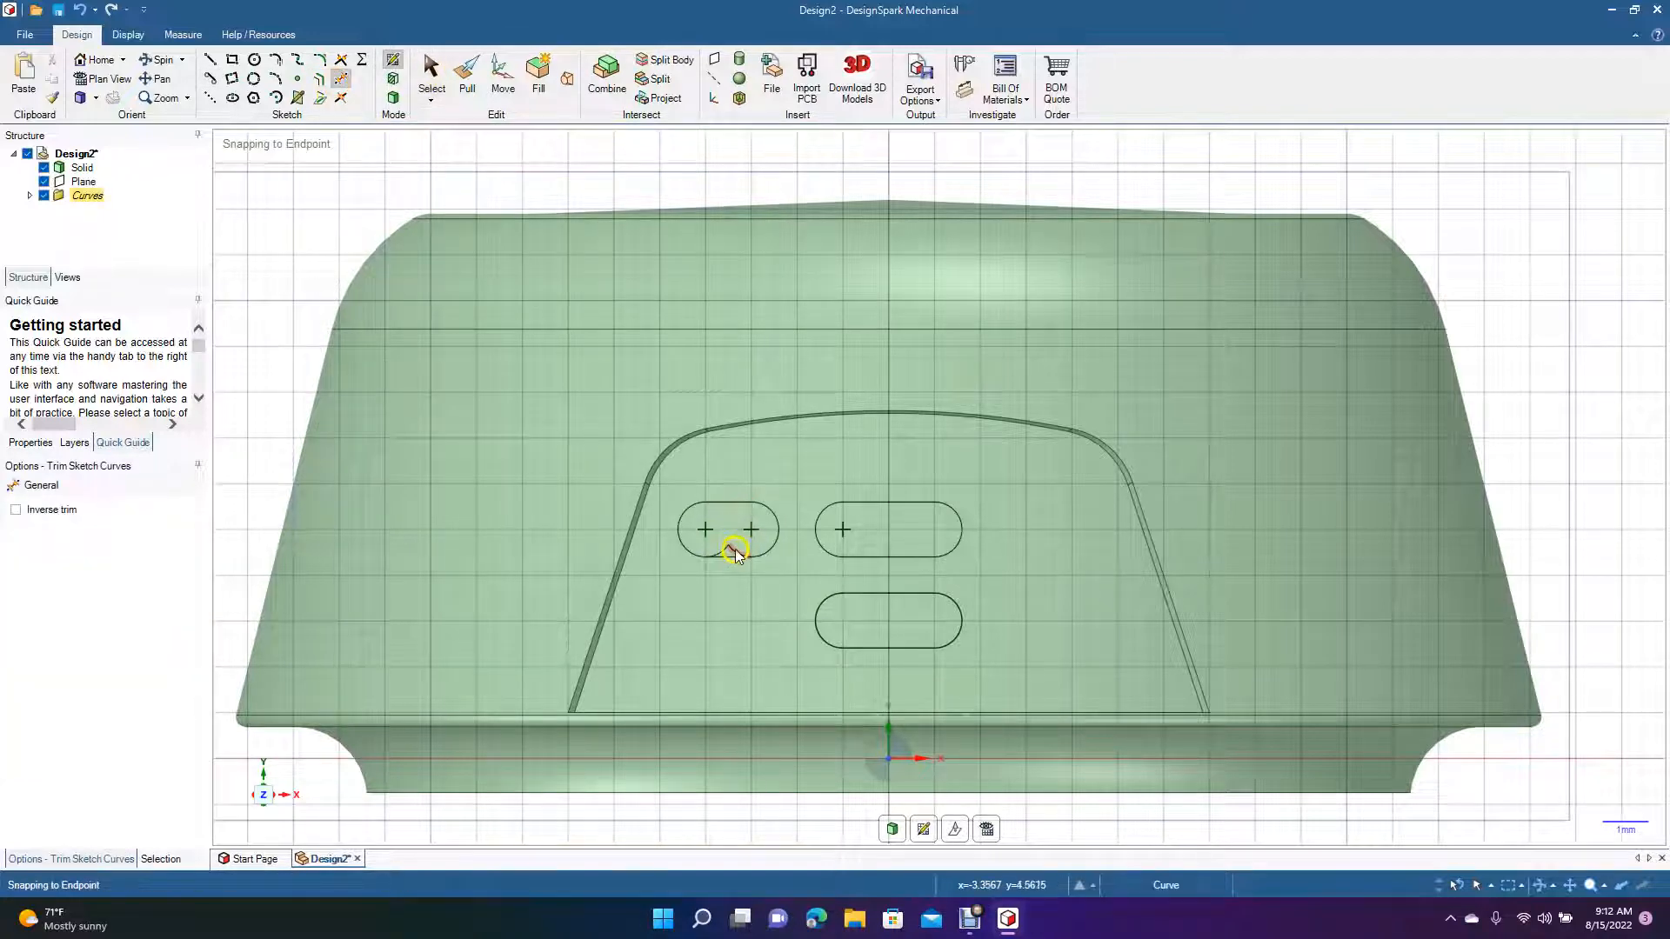
{"action": "left_click", "coordinate": [724, 550]}
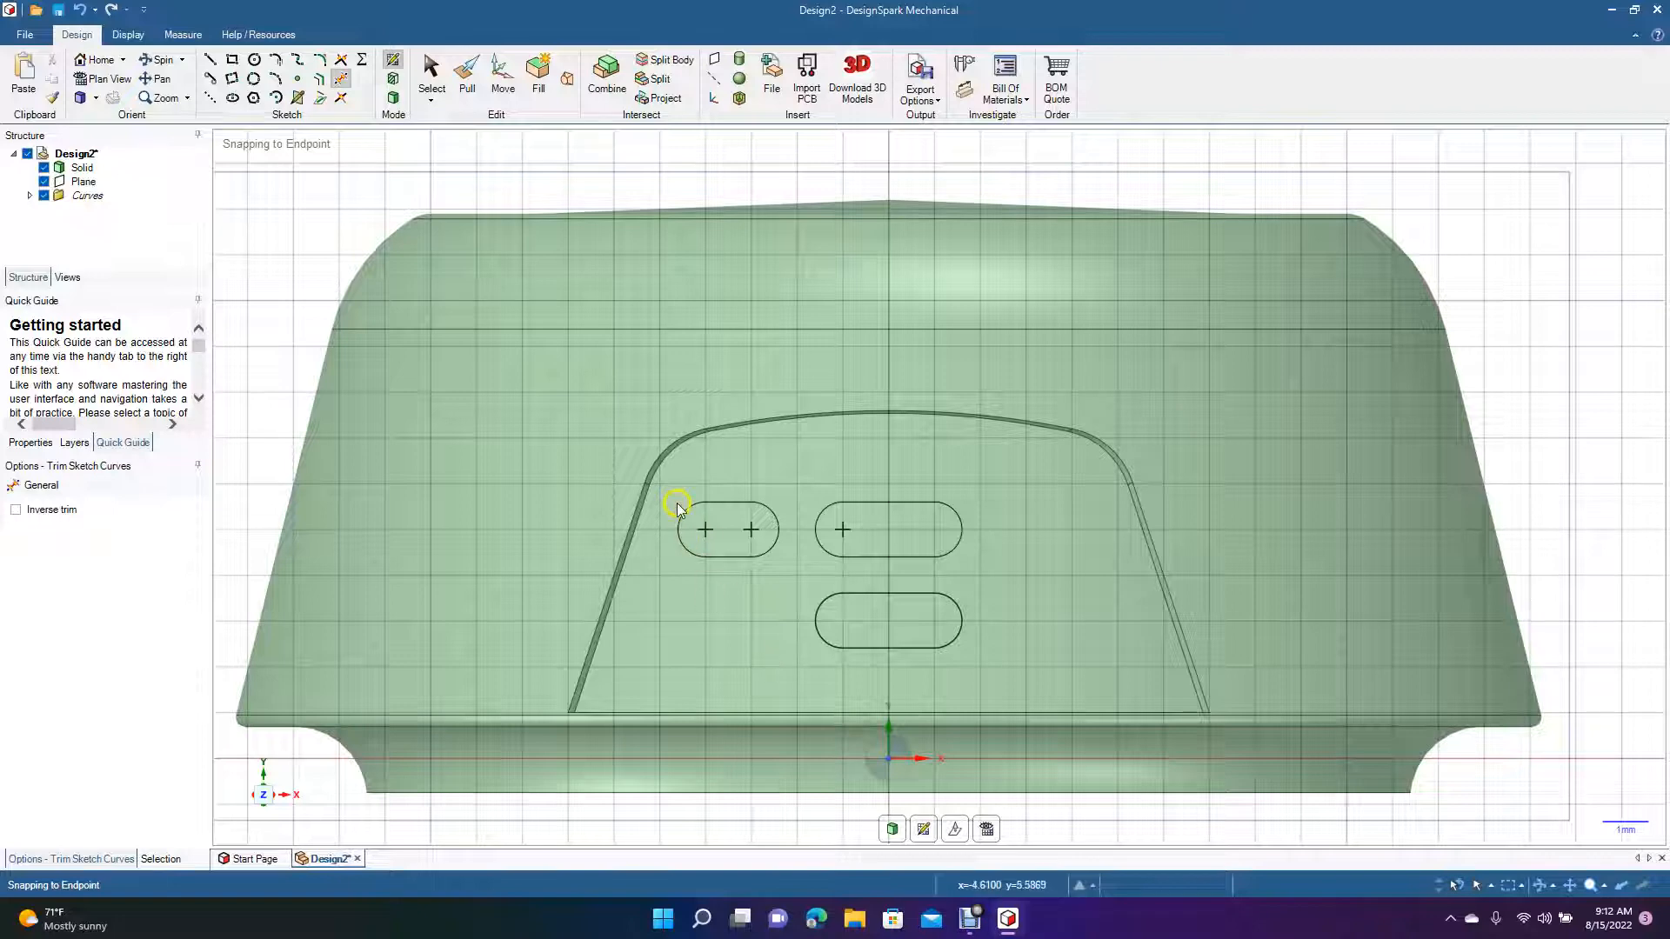
Copy the short slot outline horizontally to the opposite side of the upper centre slot
{"action": "left_click_drag", "start_coordinate": [673, 485], "coordinate": [781, 585]}
{"action": "key", "text": "ctrl+z"}
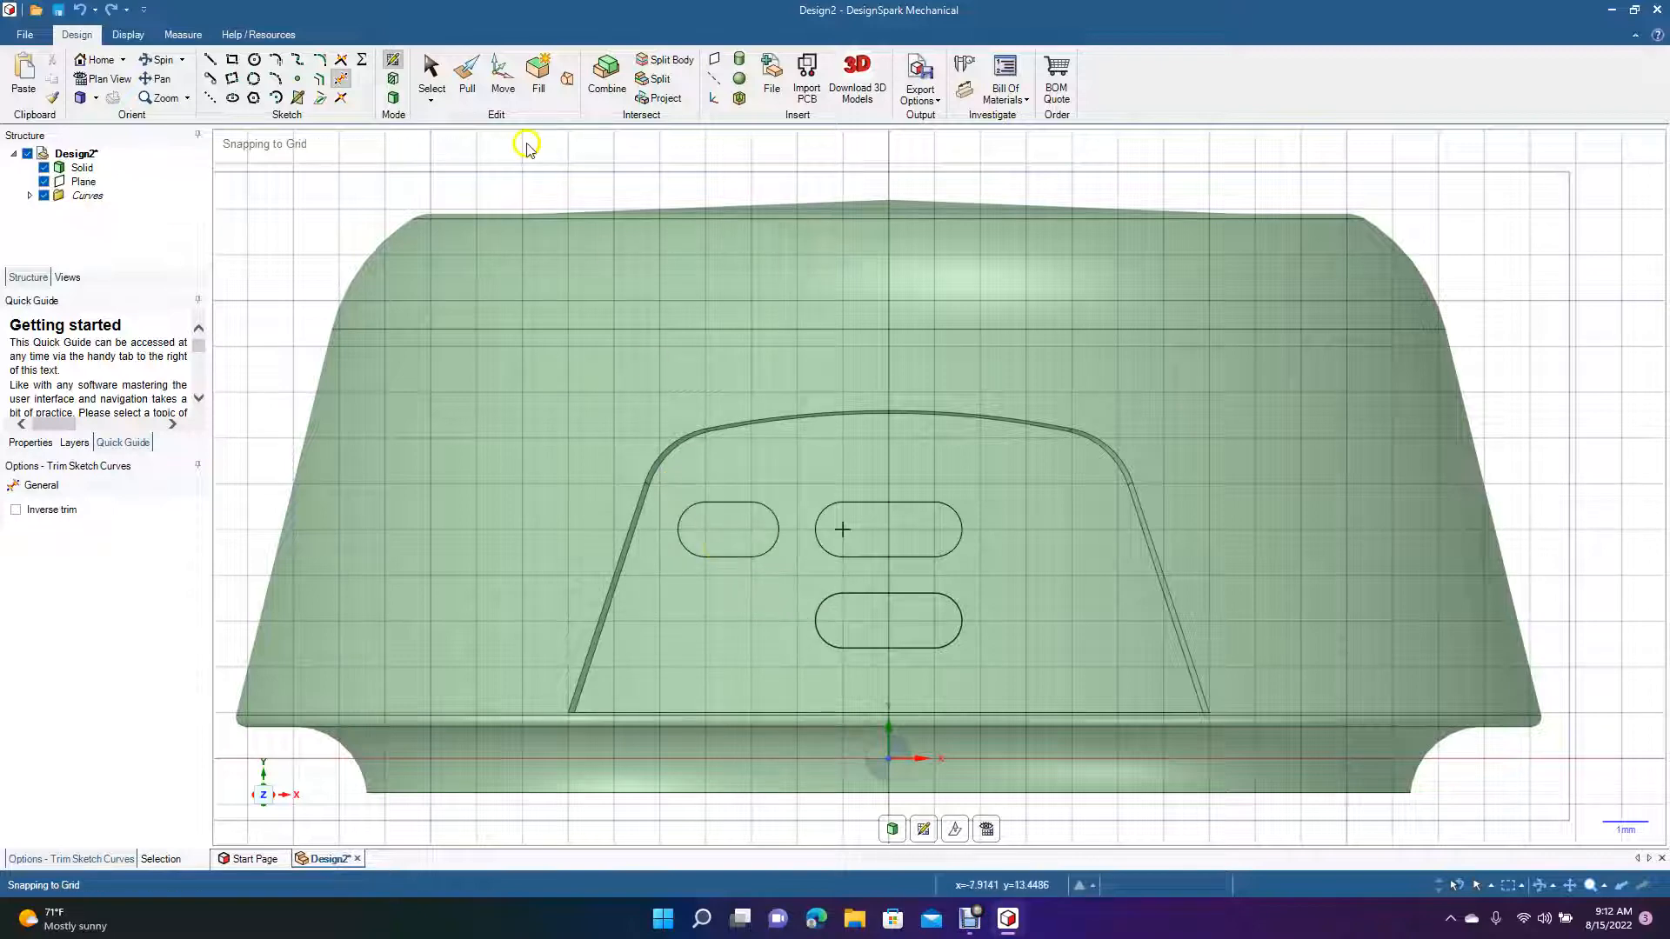
{"action": "left_click", "coordinate": [430, 87]}
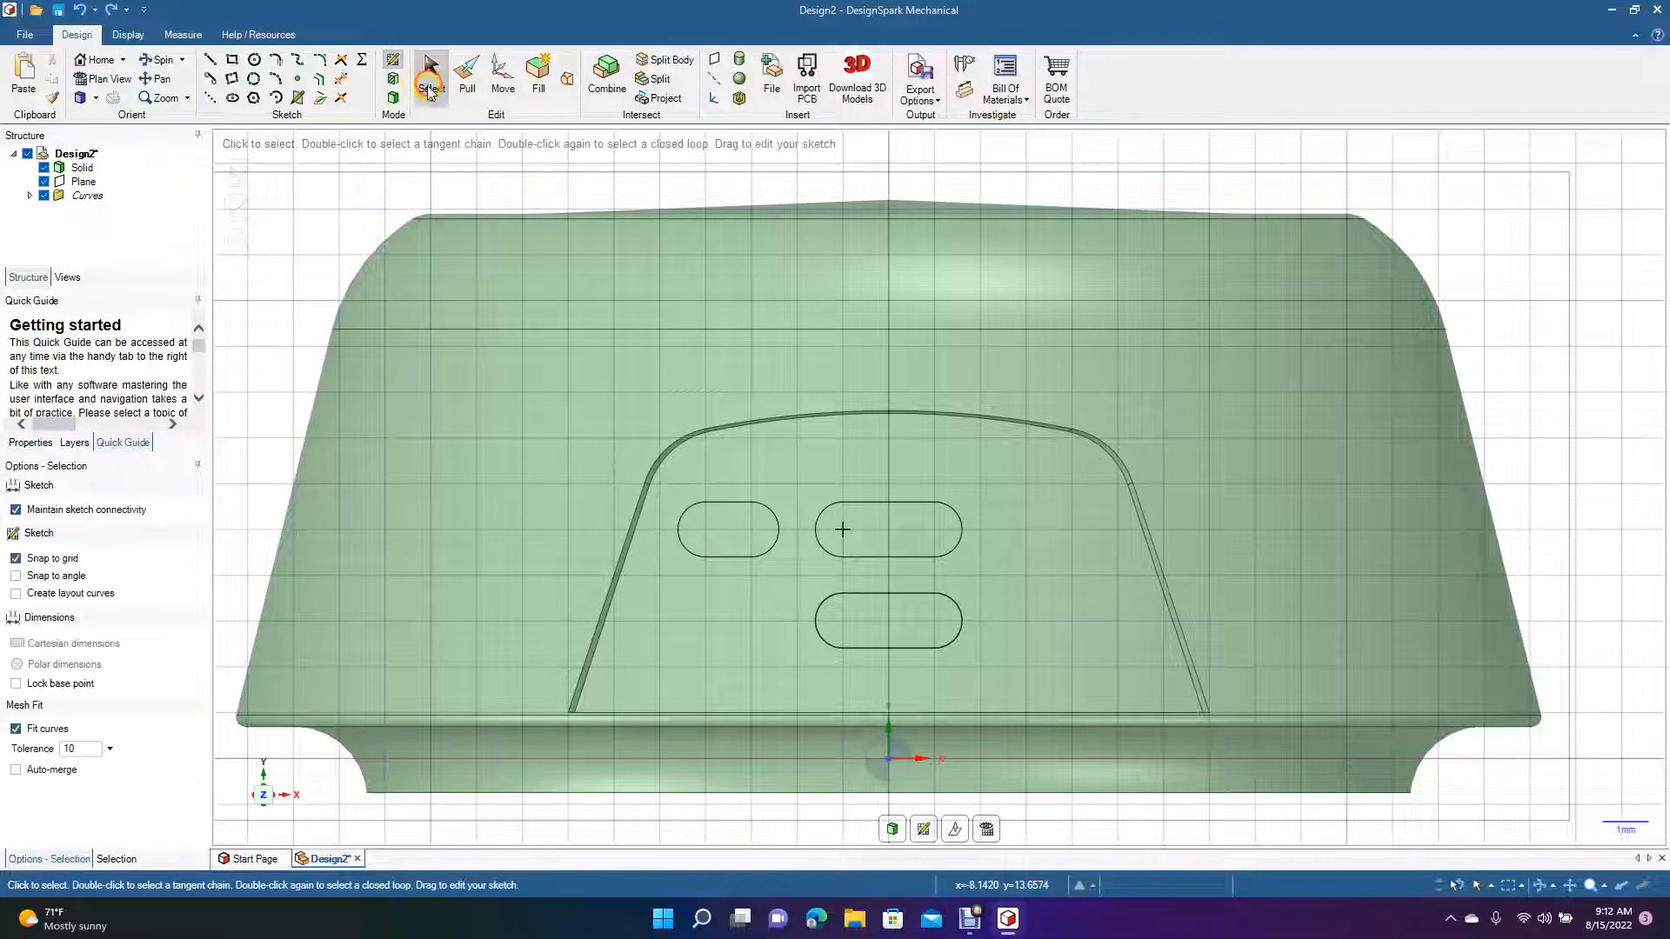
{"action": "left_click_drag", "start_coordinate": [661, 484], "coordinate": [790, 582]}
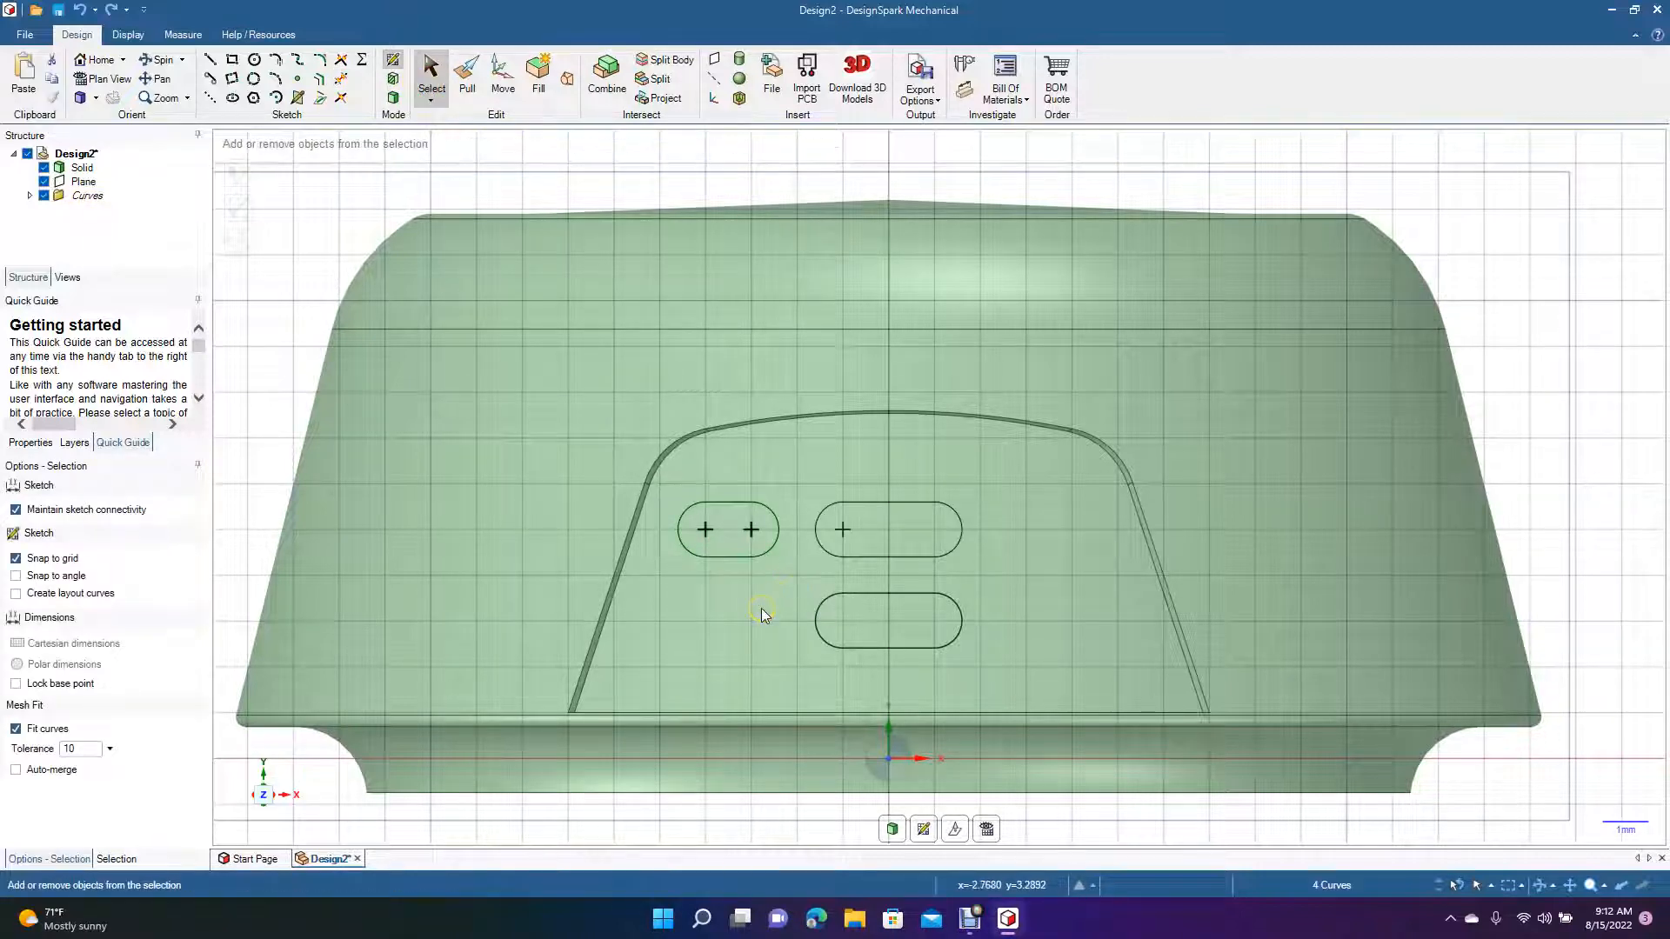
{"action": "left_click", "coordinate": [507, 98]}
{"action": "left_click_drag", "start_coordinate": [727, 529], "coordinate": [936, 530]}
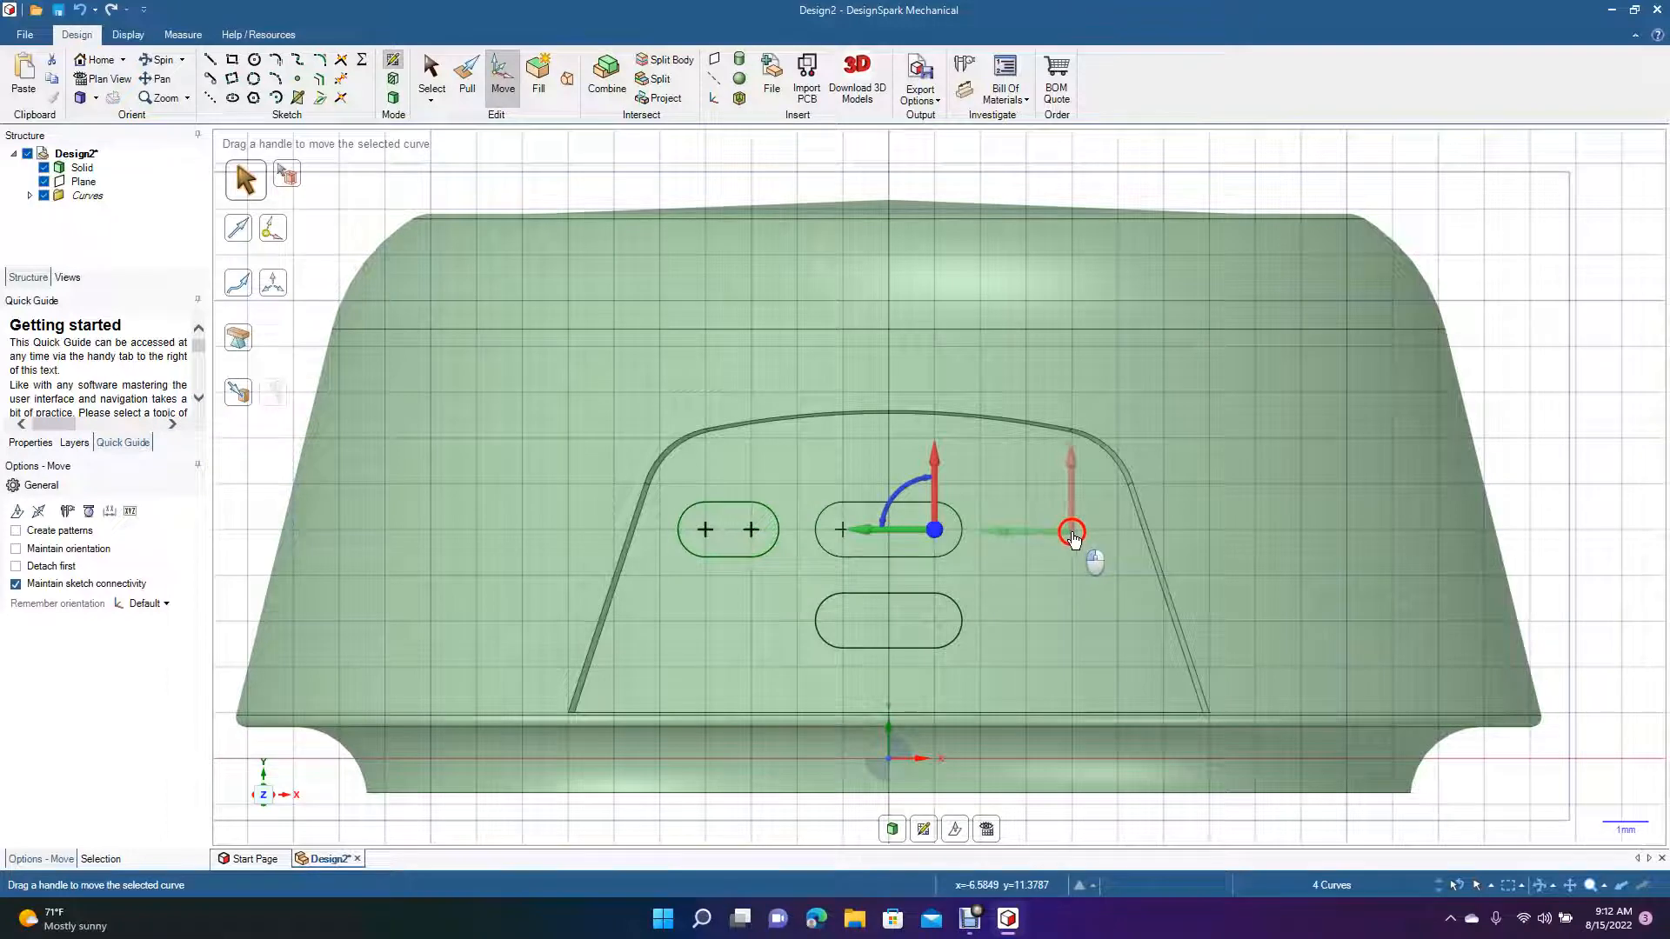
{"action": "key", "text": "ctrl"}
{"action": "key", "text": "s"}
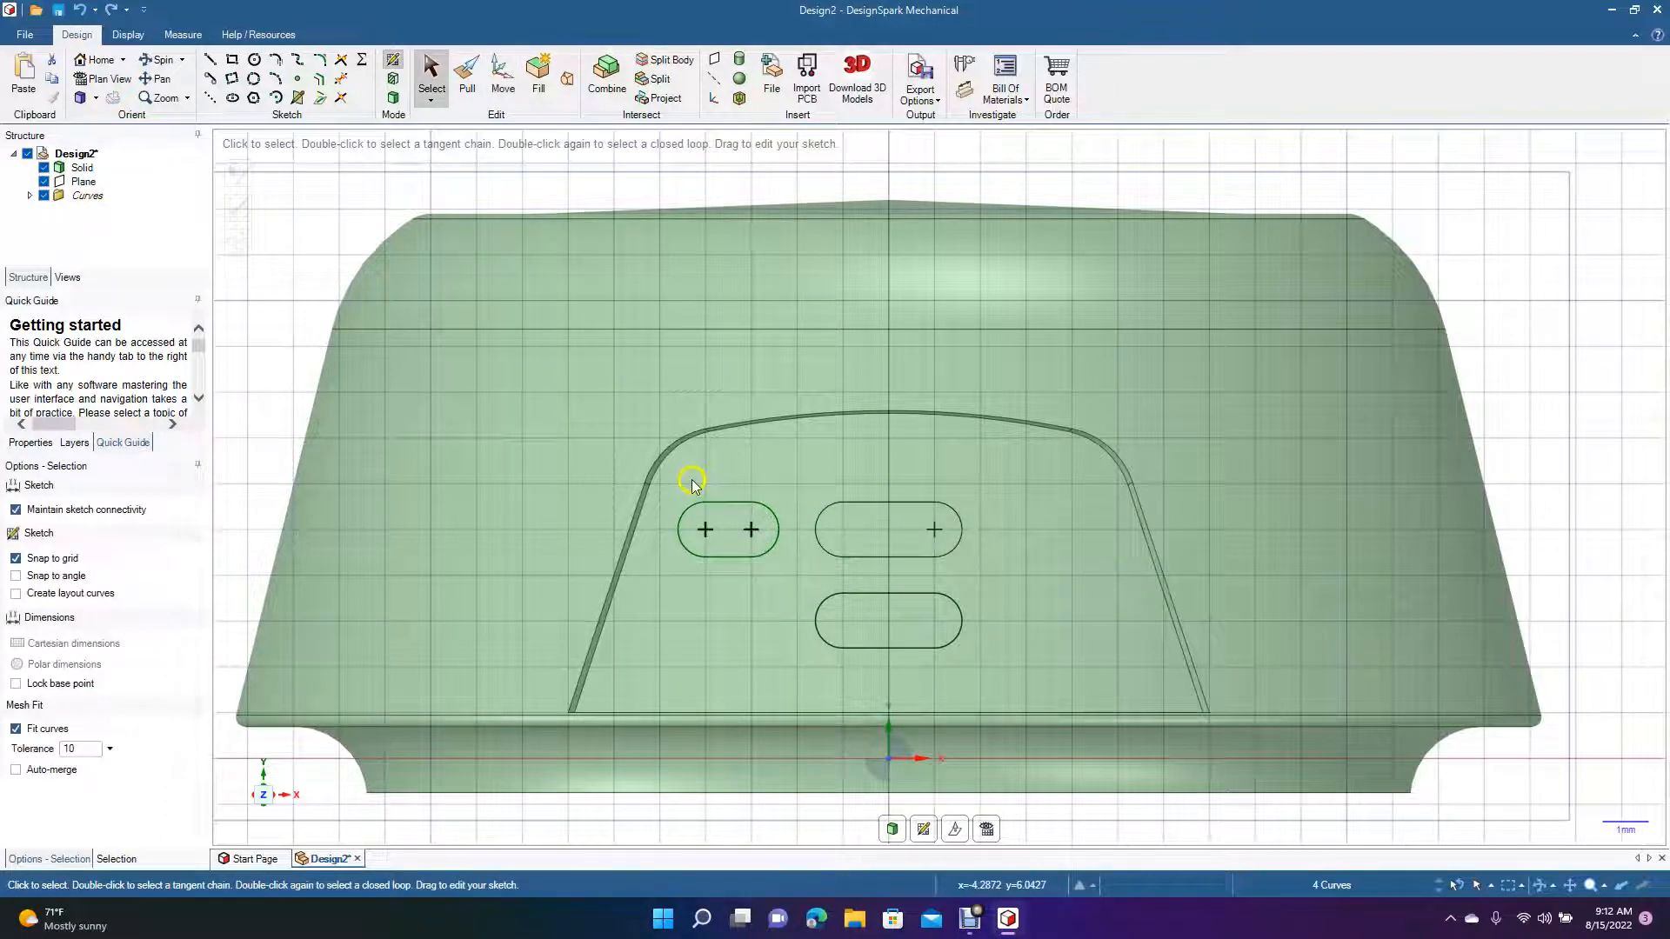
{"action": "left_click", "coordinate": [503, 78]}
{"action": "left_click_drag", "start_coordinate": [657, 529], "coordinate": [956, 544]}
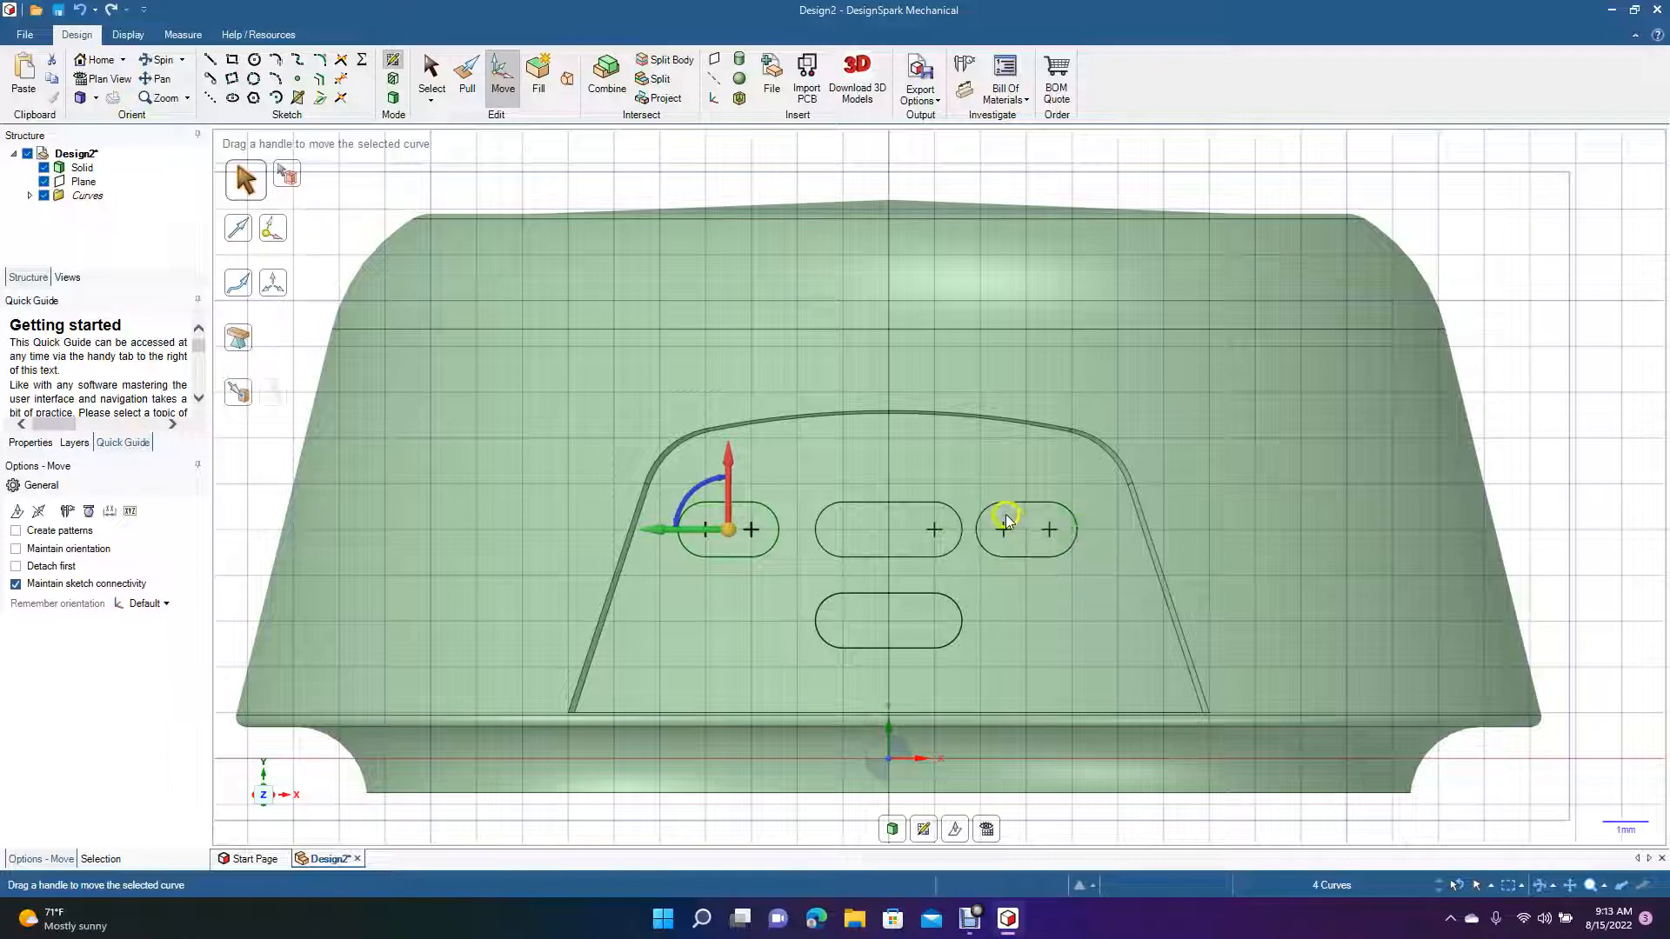
{"action": "left_click", "coordinate": [1169, 528]}
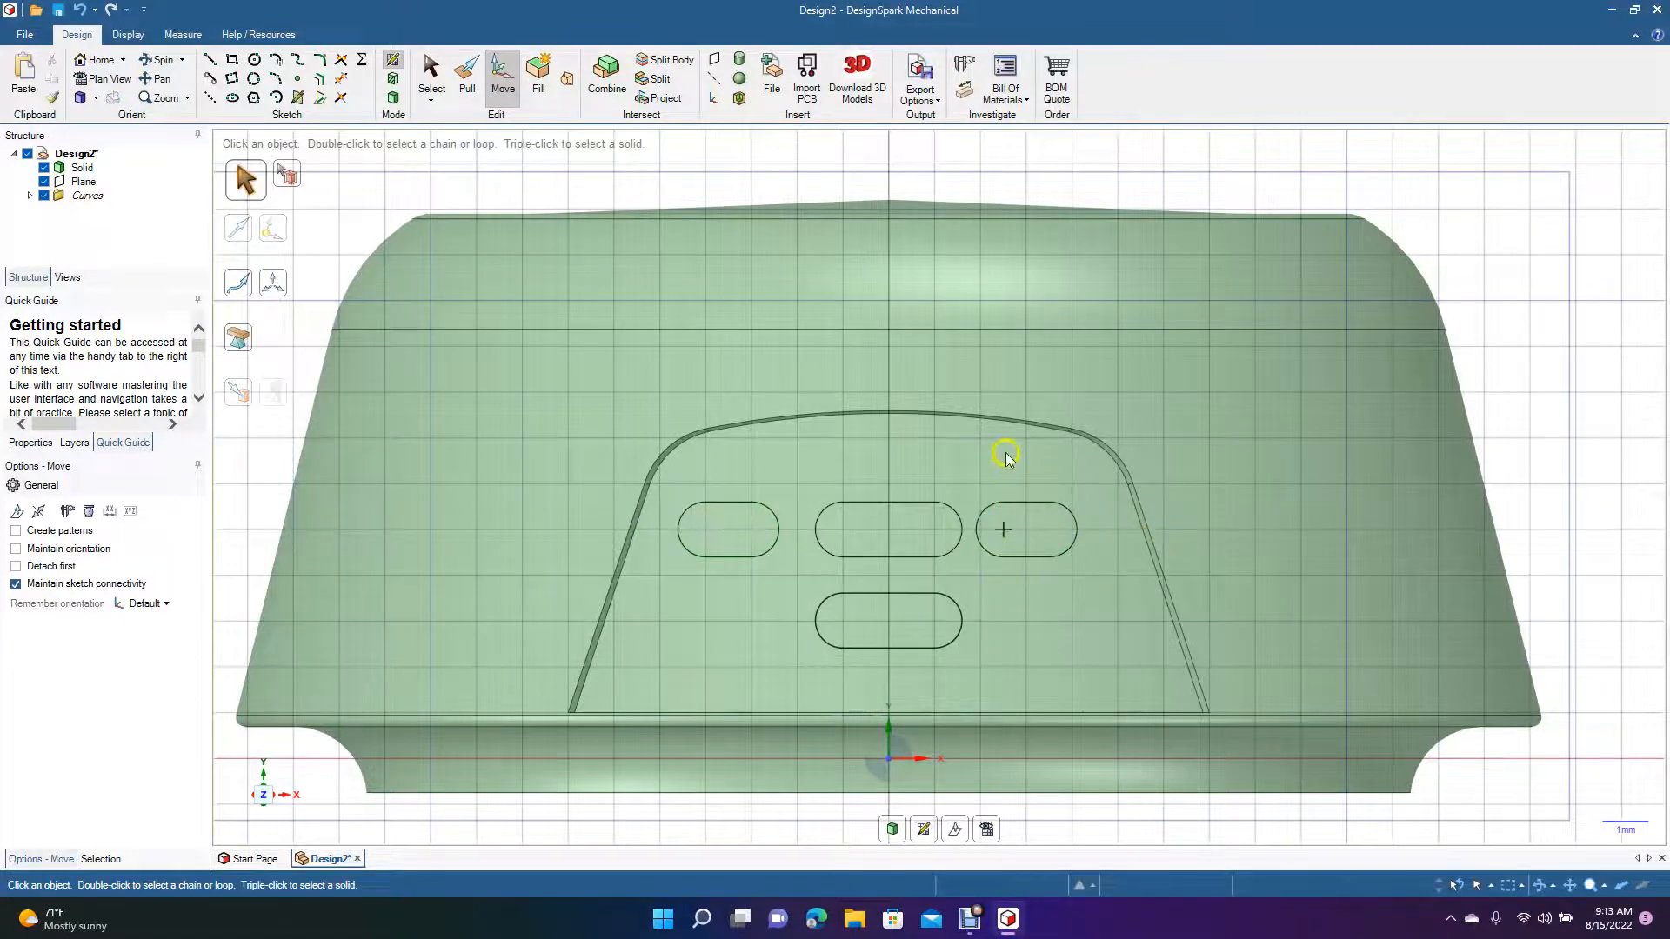
Move the copied short slot about 1 mm away from the upper centre slot and 0.28 mm back toward it
{"action": "left_click_drag", "start_coordinate": [980, 438], "coordinate": [1082, 577]}
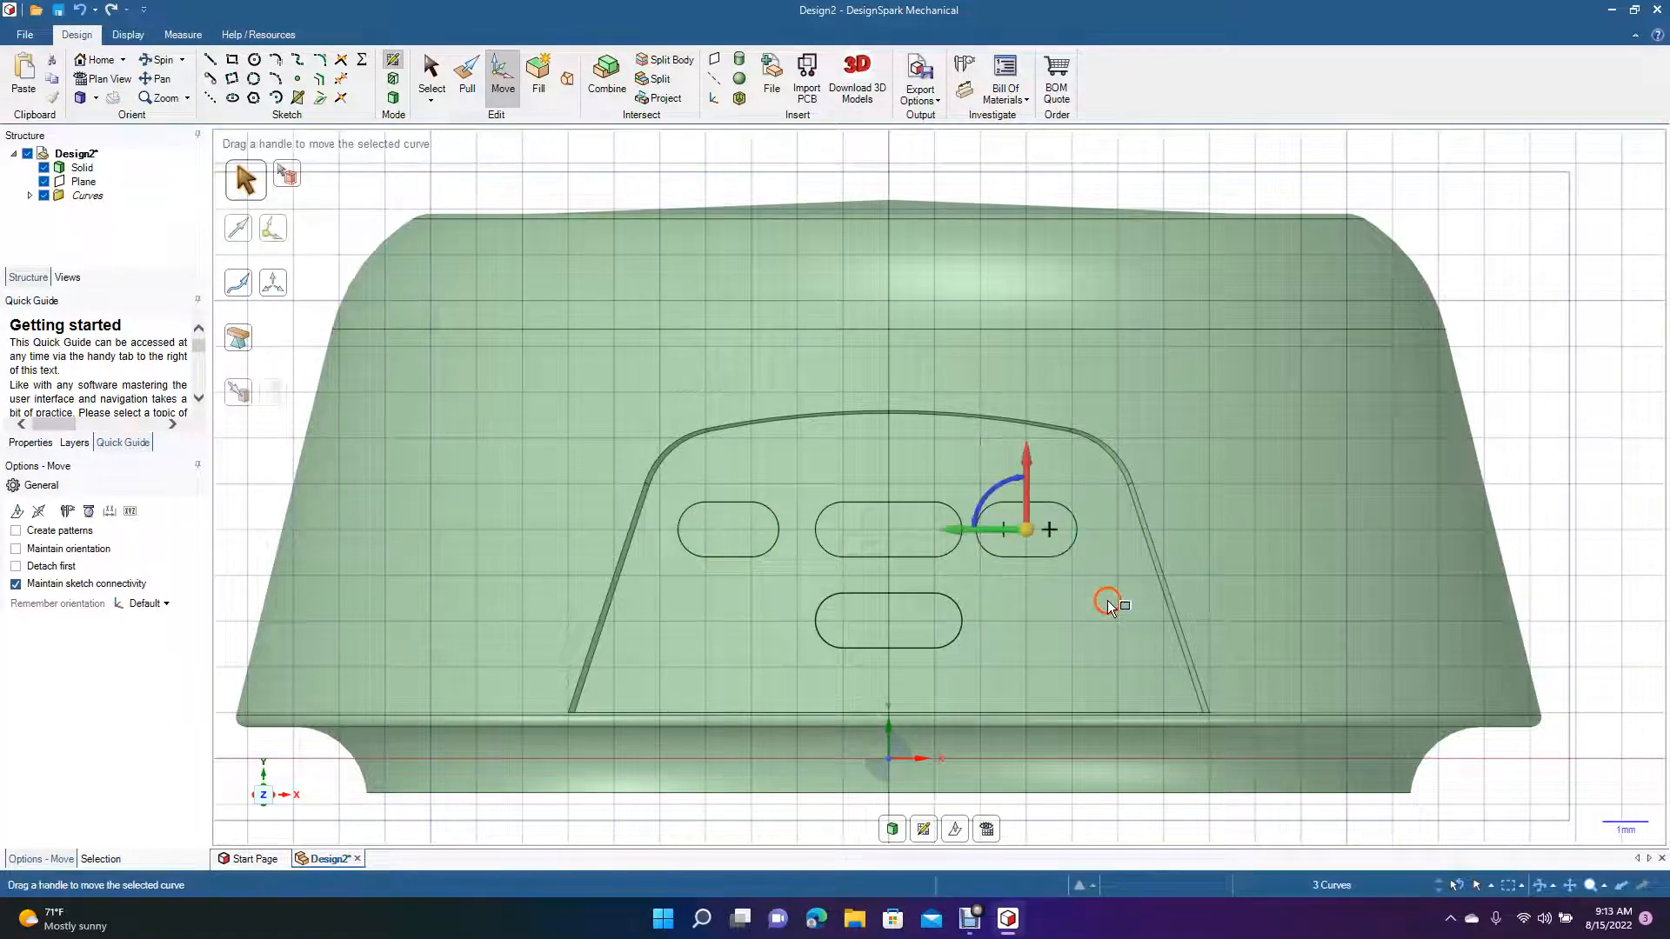
{"action": "left_click_drag", "start_coordinate": [971, 533], "coordinate": [1019, 533]}
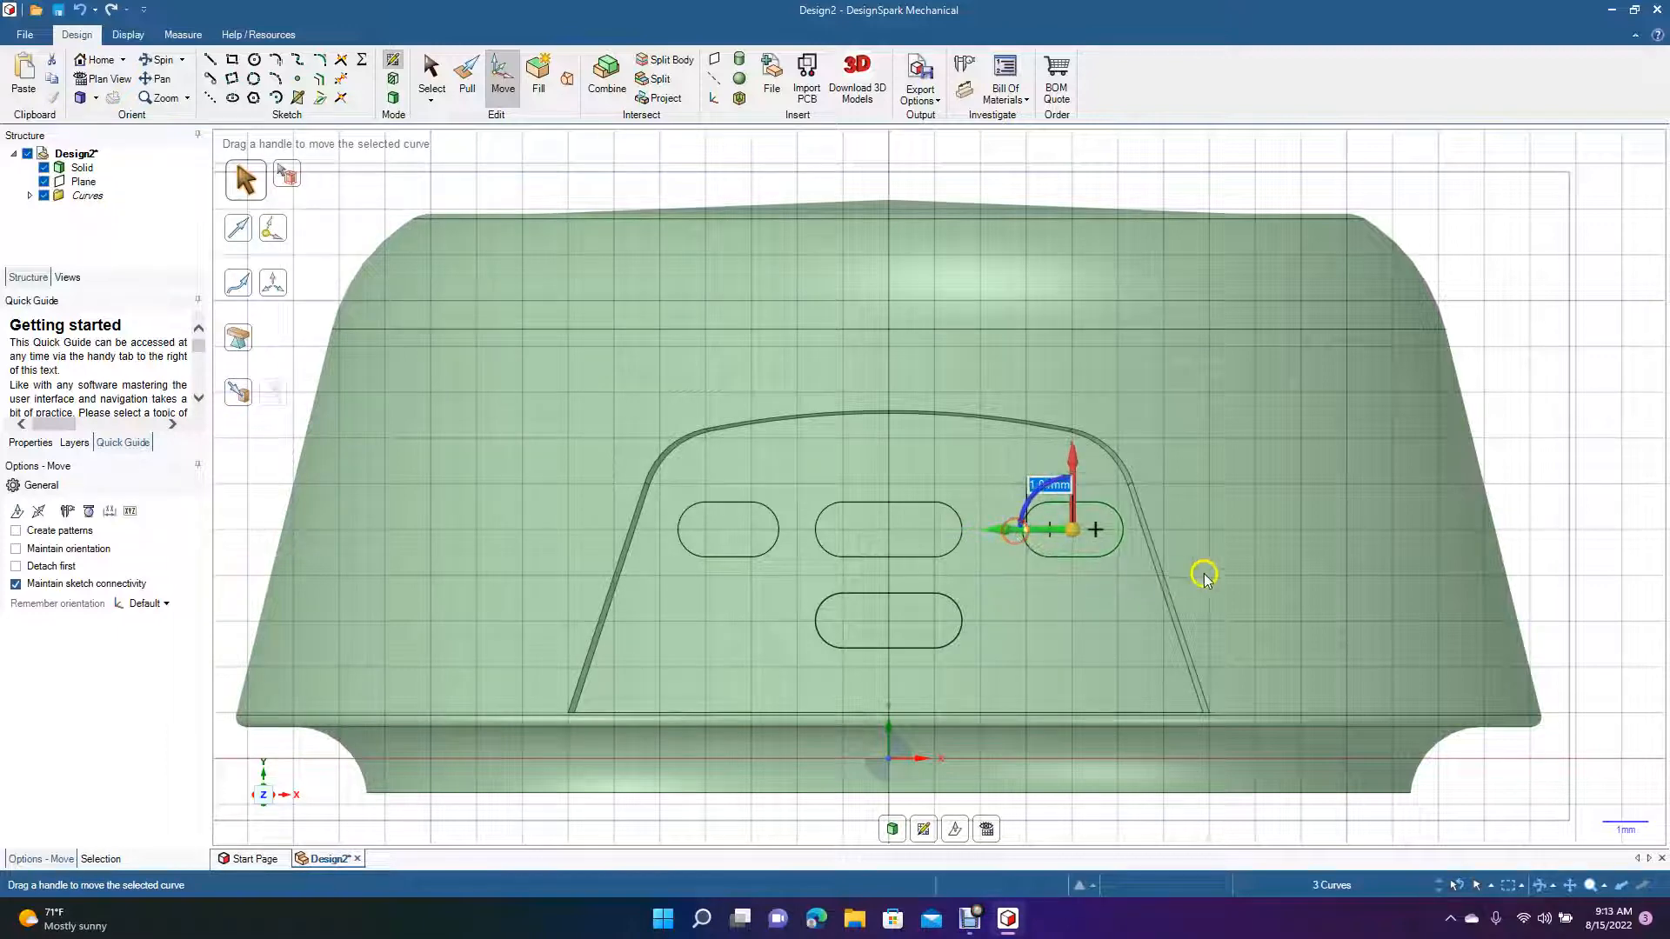
{"action": "key", "text": "Escape"}
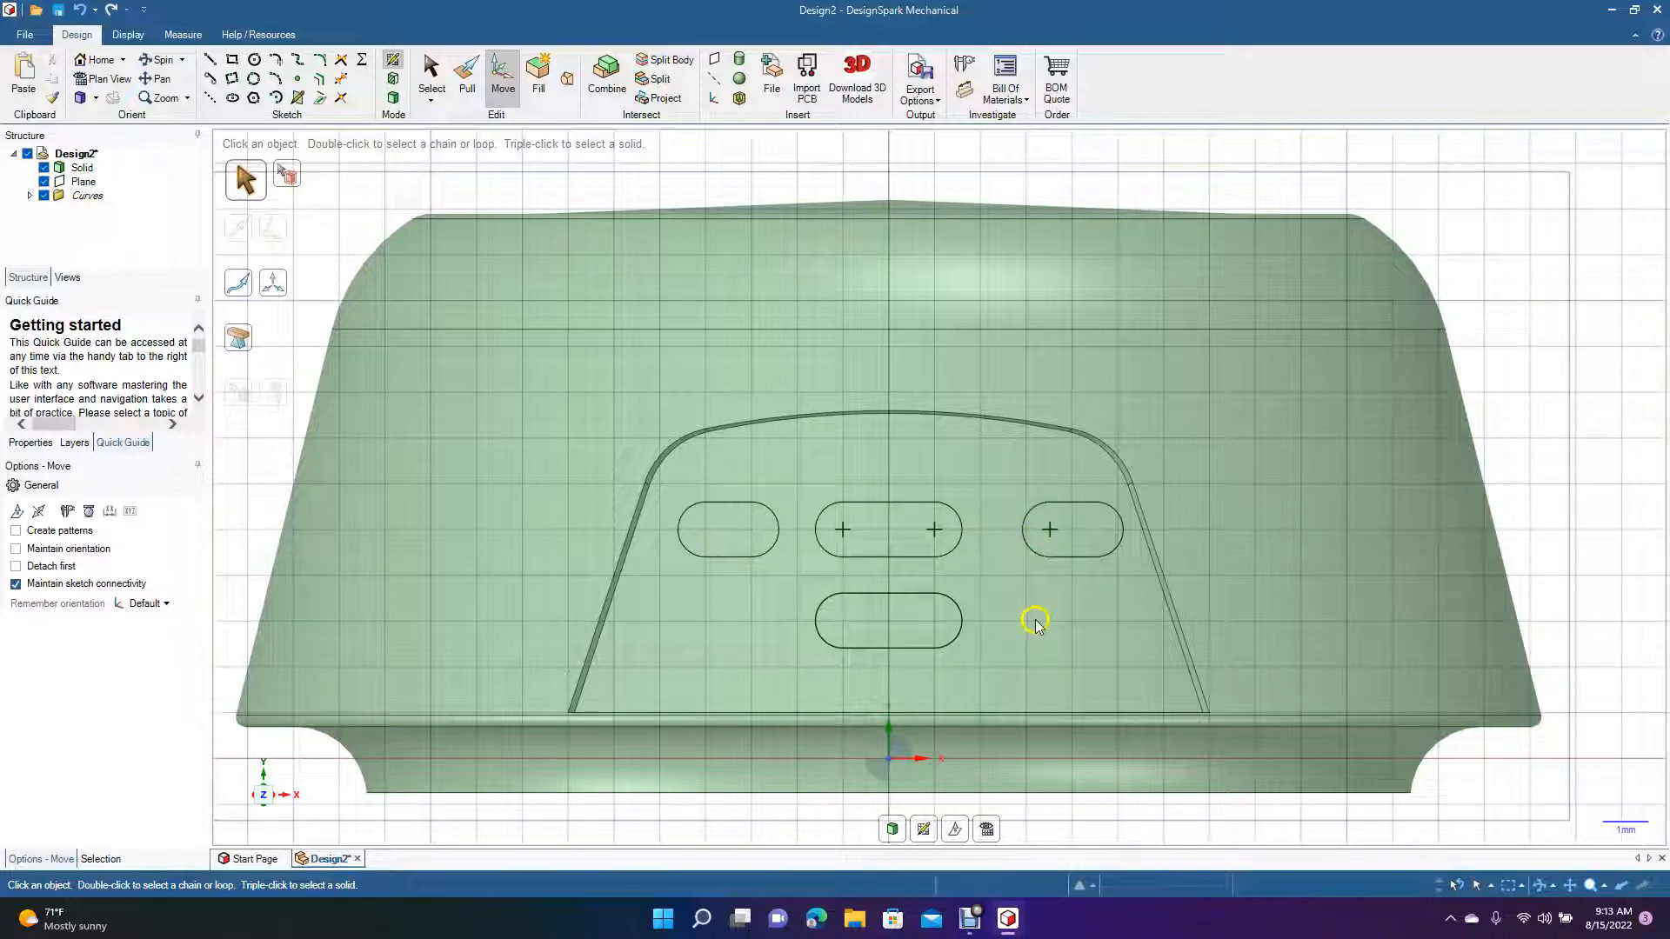
{"action": "left_click_drag", "start_coordinate": [1209, 594], "coordinate": [988, 535]}
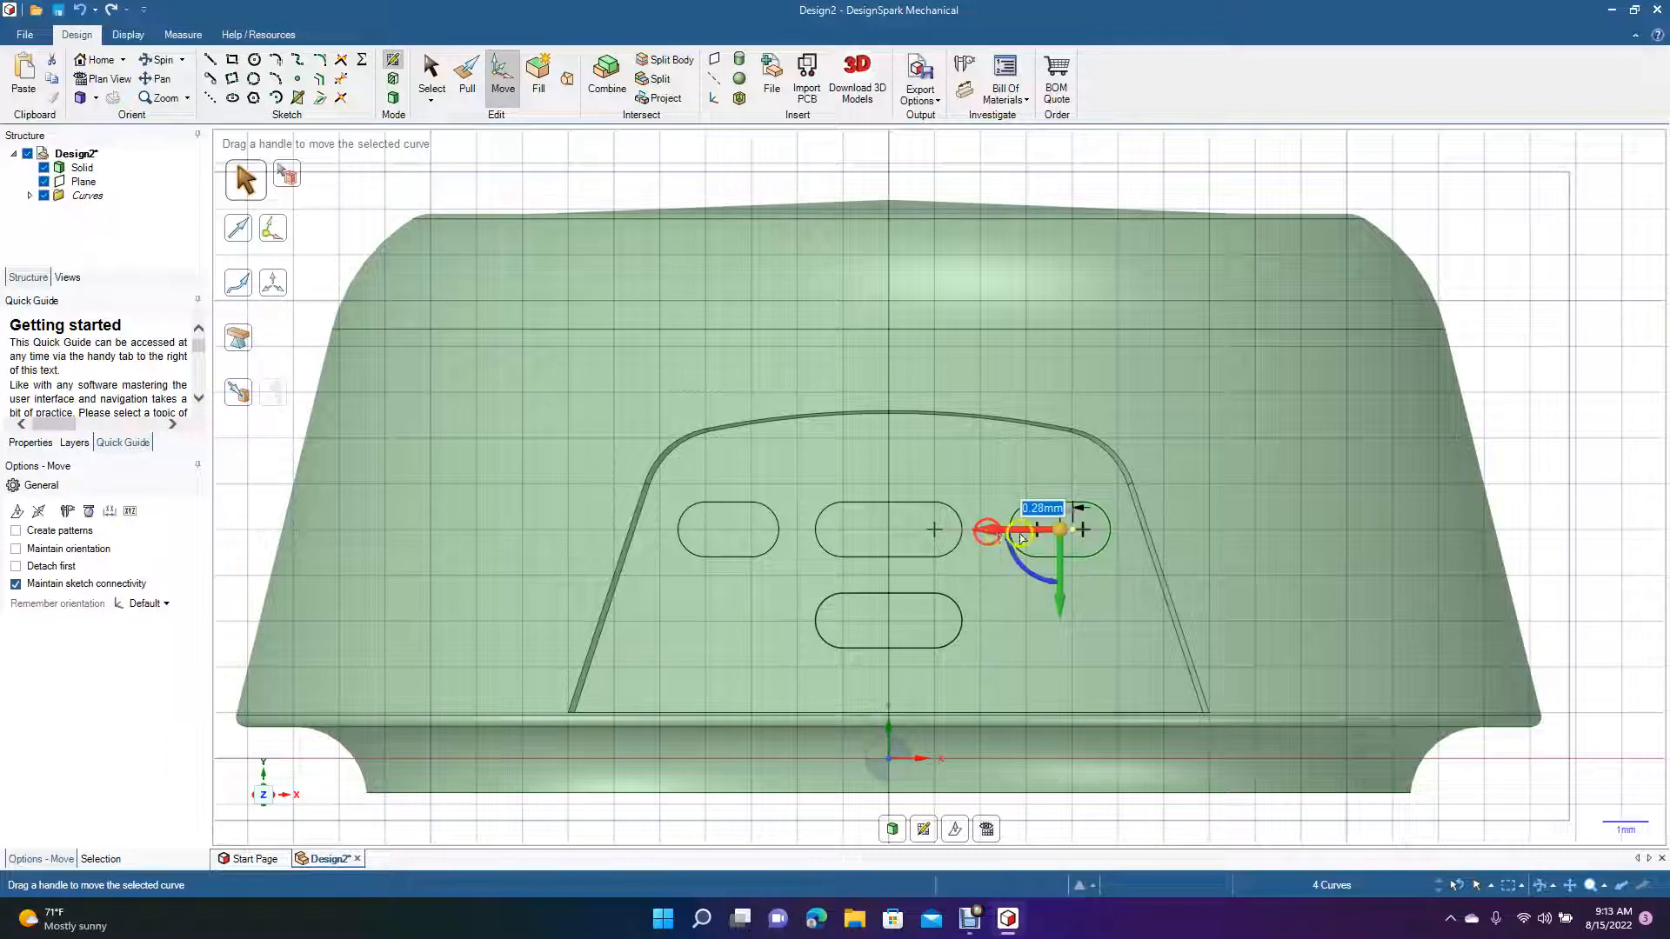
{"action": "left_click", "coordinate": [1215, 552]}
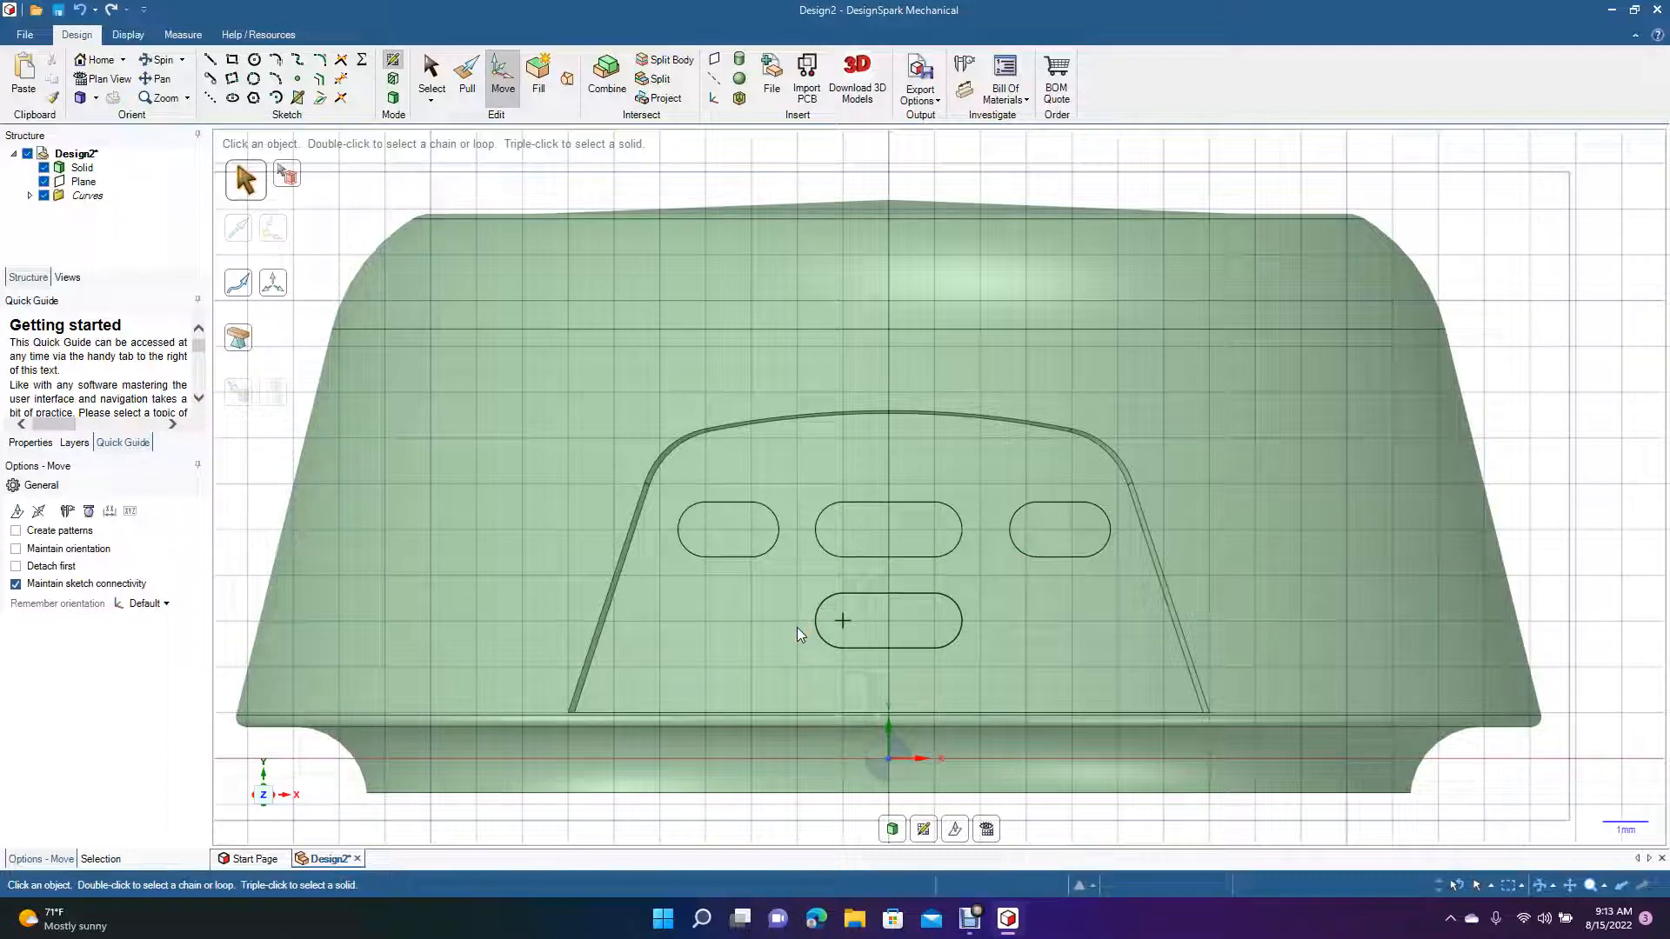
Sketch two 1.2 mm circles on either side of the lower slot, centred at x 4 and x -4 on y 3
{"action": "left_click", "coordinate": [254, 66]}
{"action": "left_click", "coordinate": [1071, 621]}
{"action": "left_click", "coordinate": [1091, 607]}
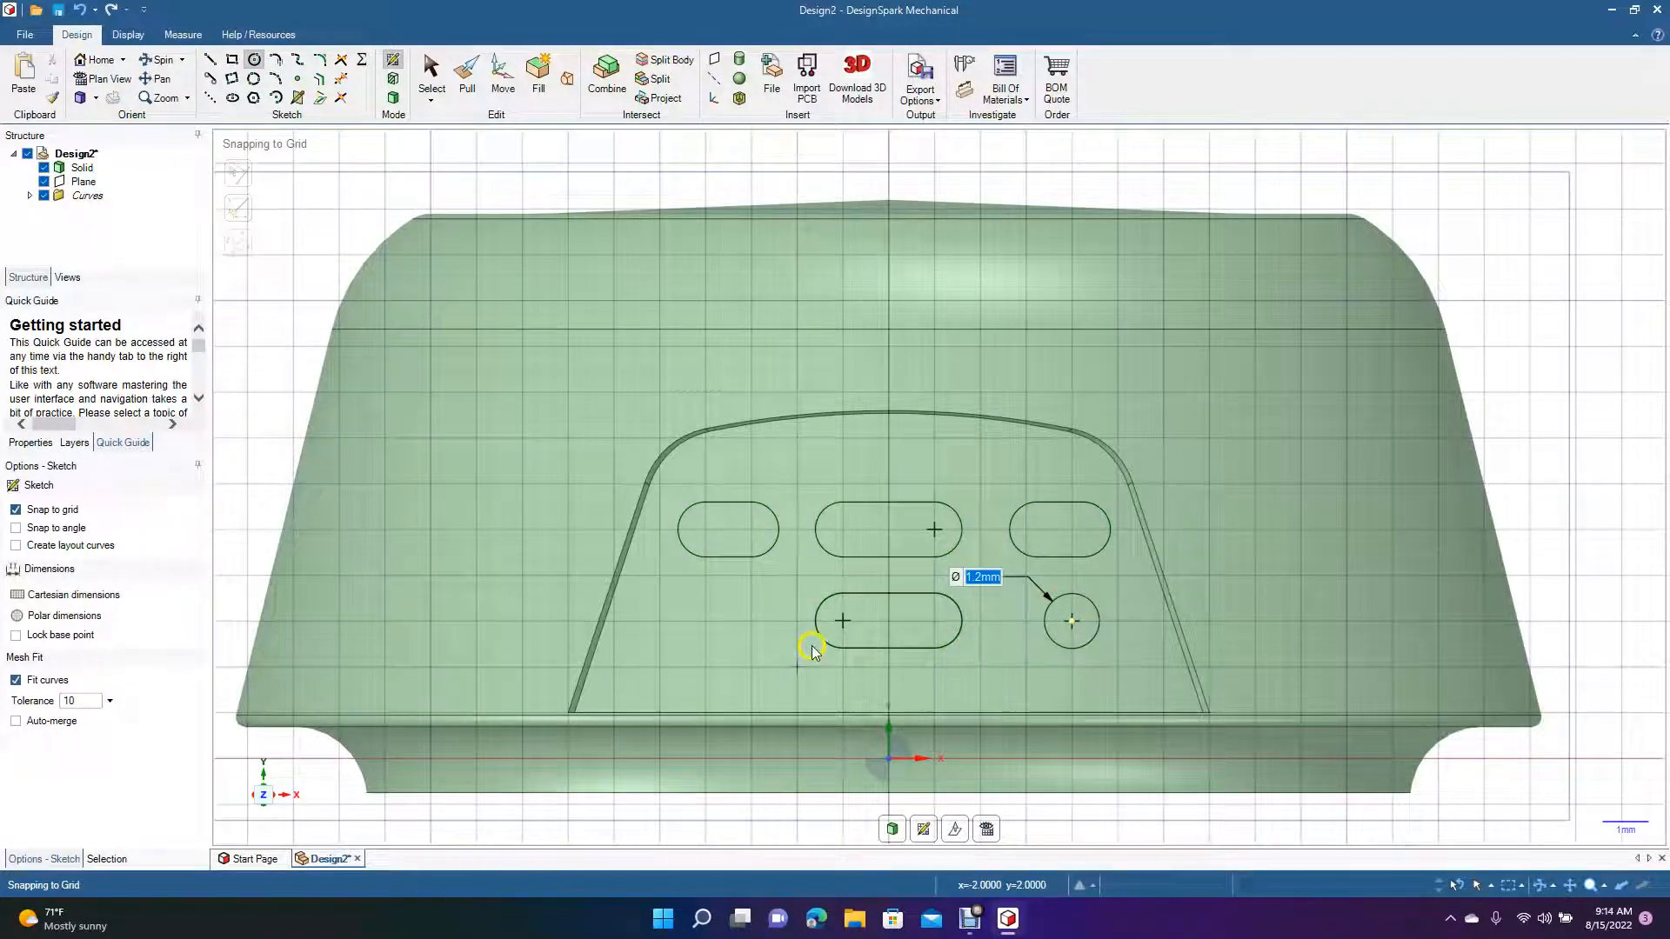
{"action": "left_click", "coordinate": [707, 621]}
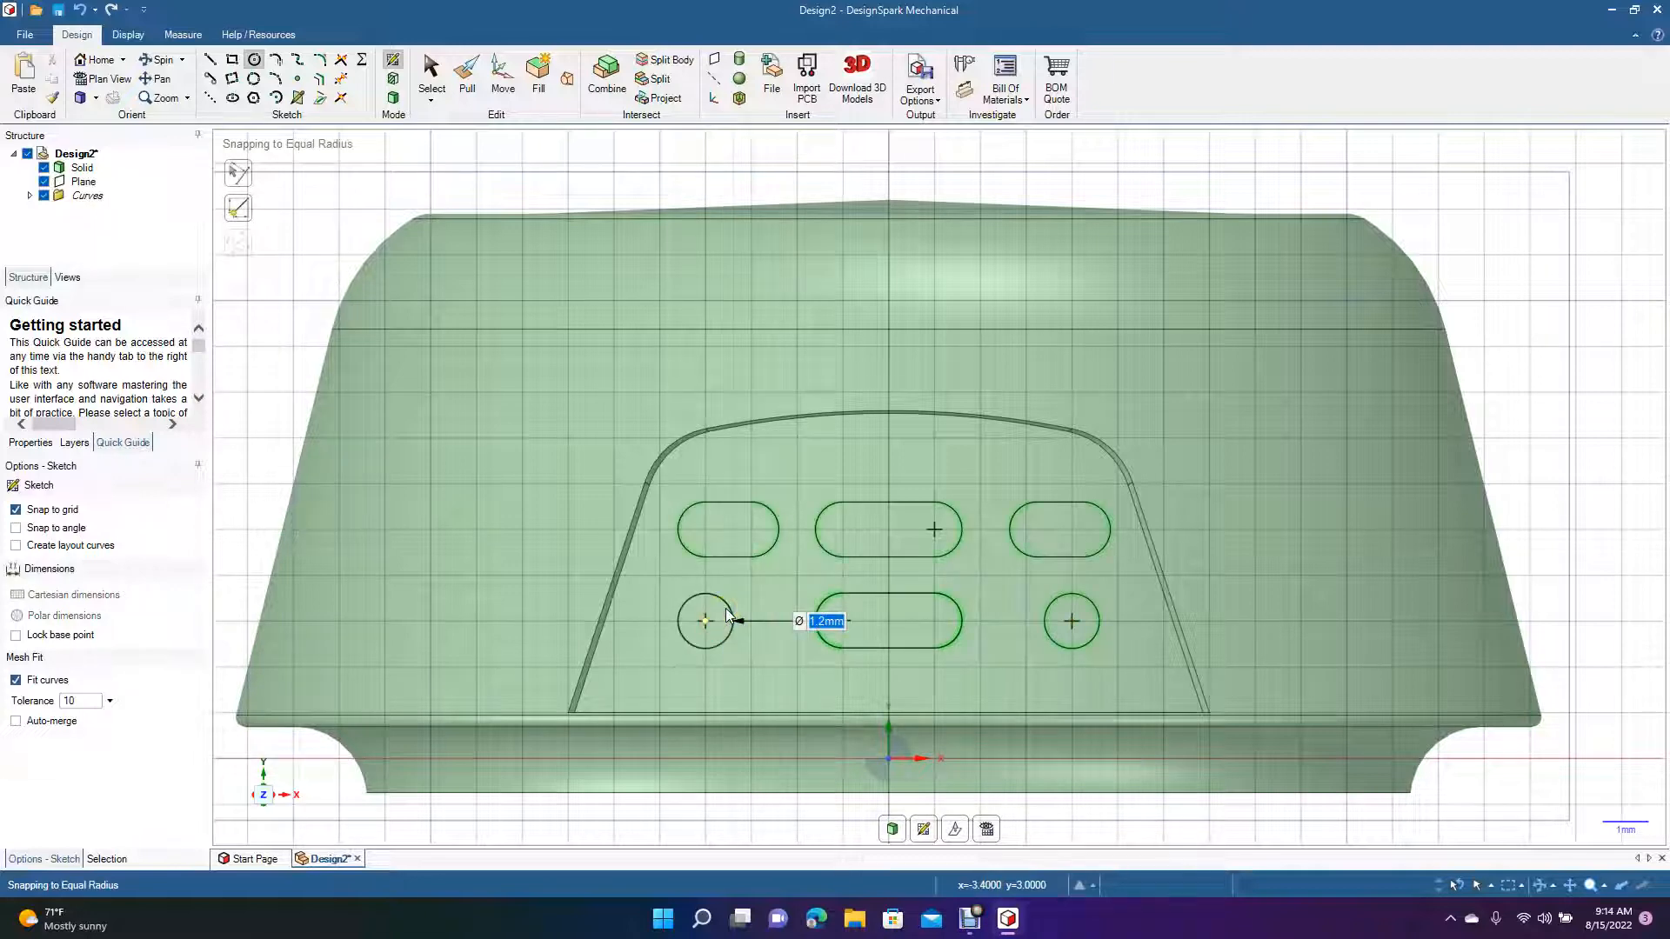
{"action": "left_click", "coordinate": [728, 612]}
{"action": "left_click", "coordinate": [431, 77]}
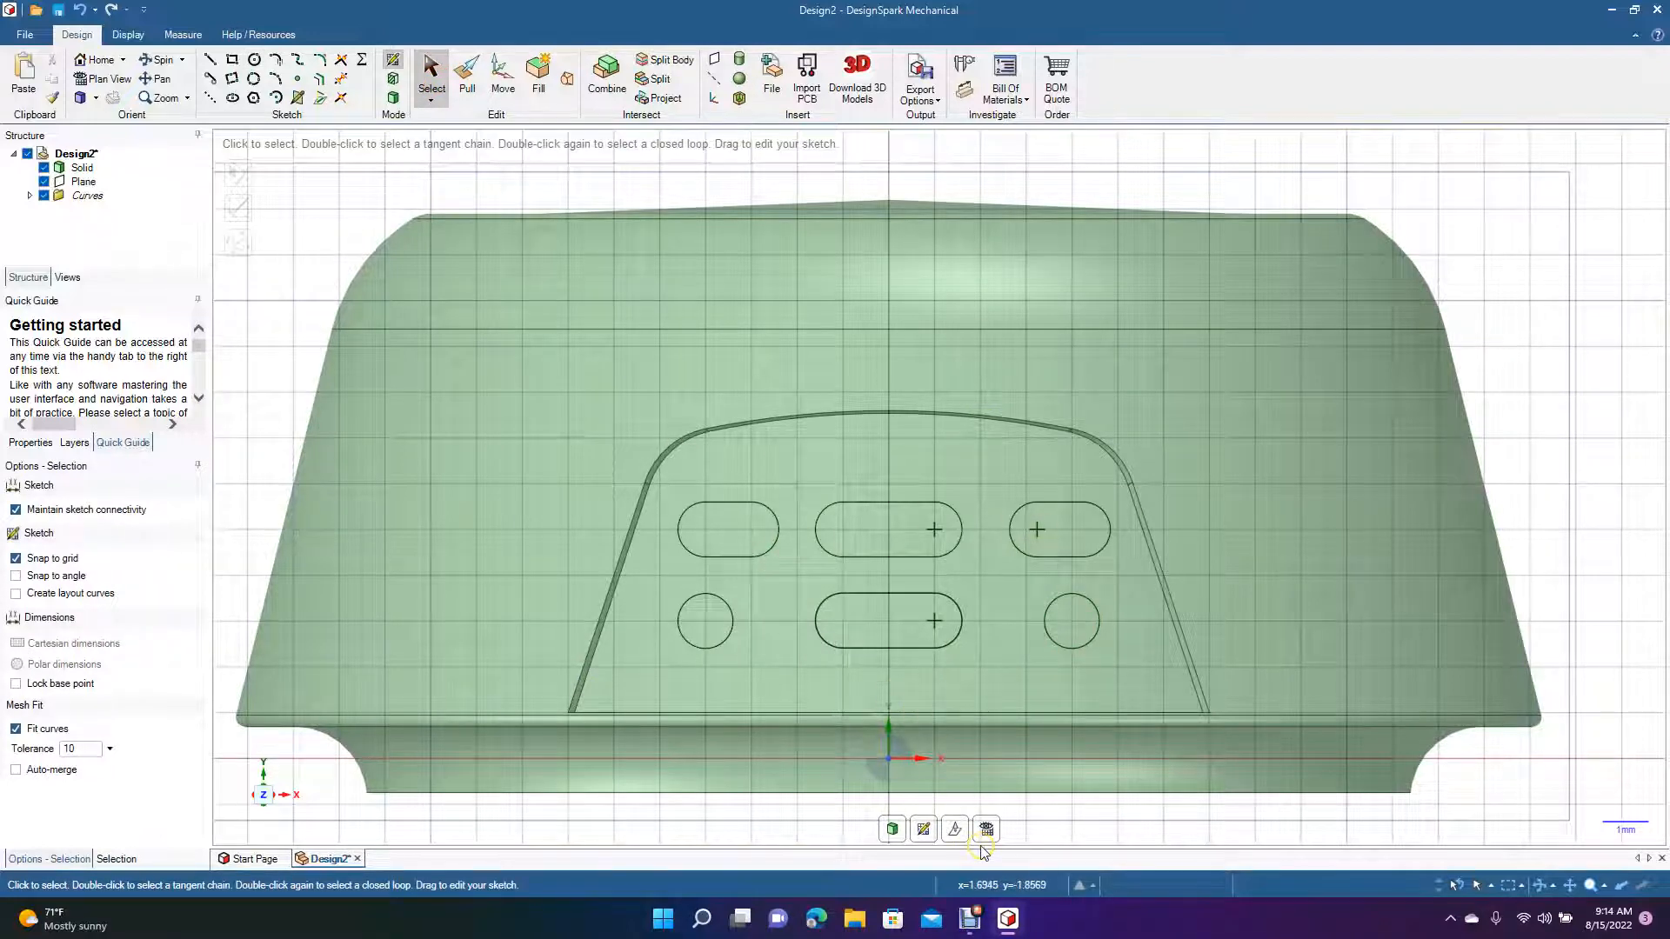
Select all the slot and circle outlines and turn them into surfaces by starting the Project operation
{"action": "scroll", "coordinate": [566, 522], "scroll_direction": "down", "scroll_amount": 3}
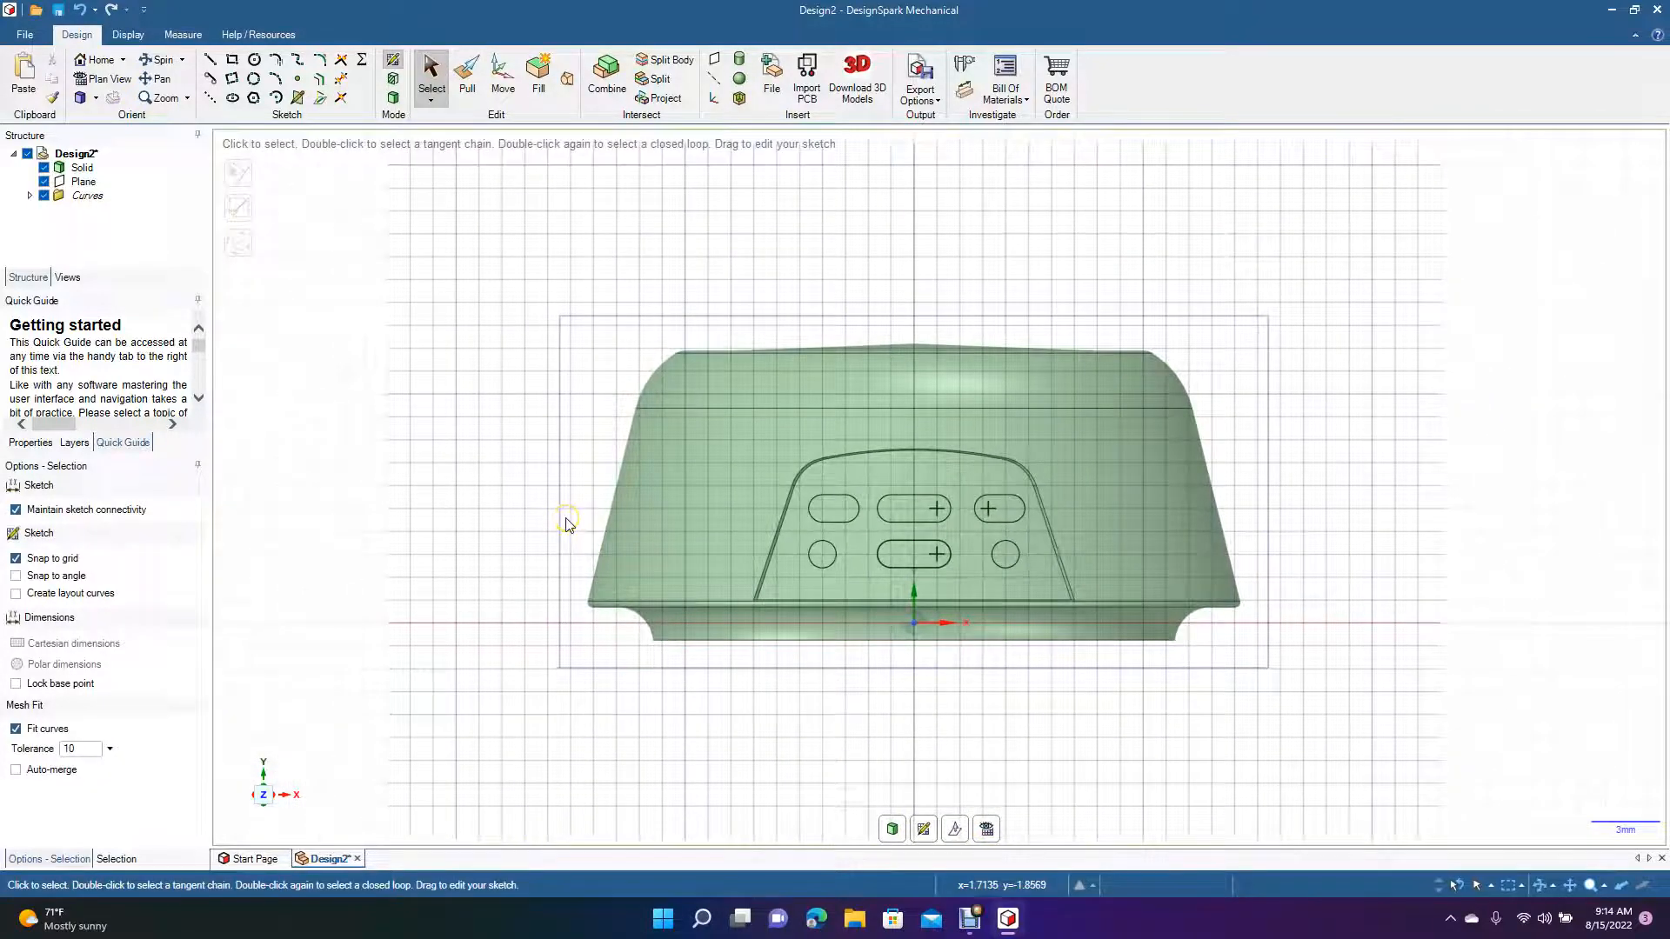
{"action": "left_click", "coordinate": [162, 60]}
{"action": "left_click_drag", "start_coordinate": [392, 287], "coordinate": [347, 300]}
{"action": "left_click", "coordinate": [429, 82]}
{"action": "mouse_move", "coordinate": [477, 419]}
{"action": "left_mouse_down"}
{"action": "mouse_move", "coordinate": [745, 503]}
{"action": "mouse_move", "coordinate": [1022, 619]}
{"action": "left_mouse_up"}
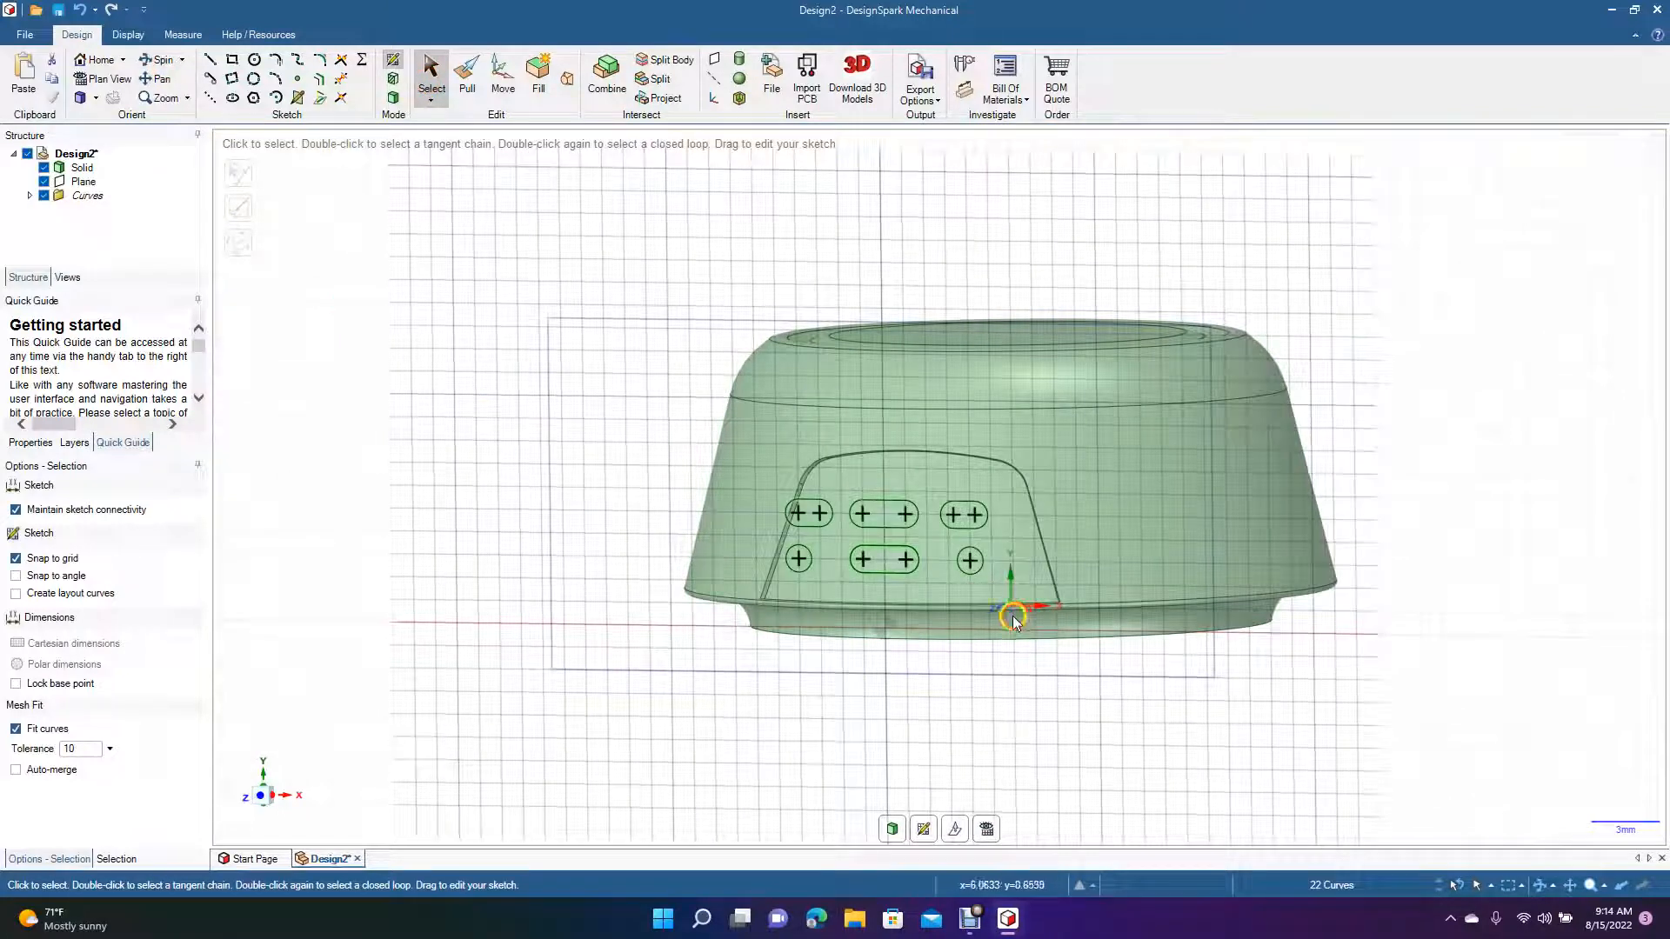
{"action": "left_click", "coordinate": [643, 99]}
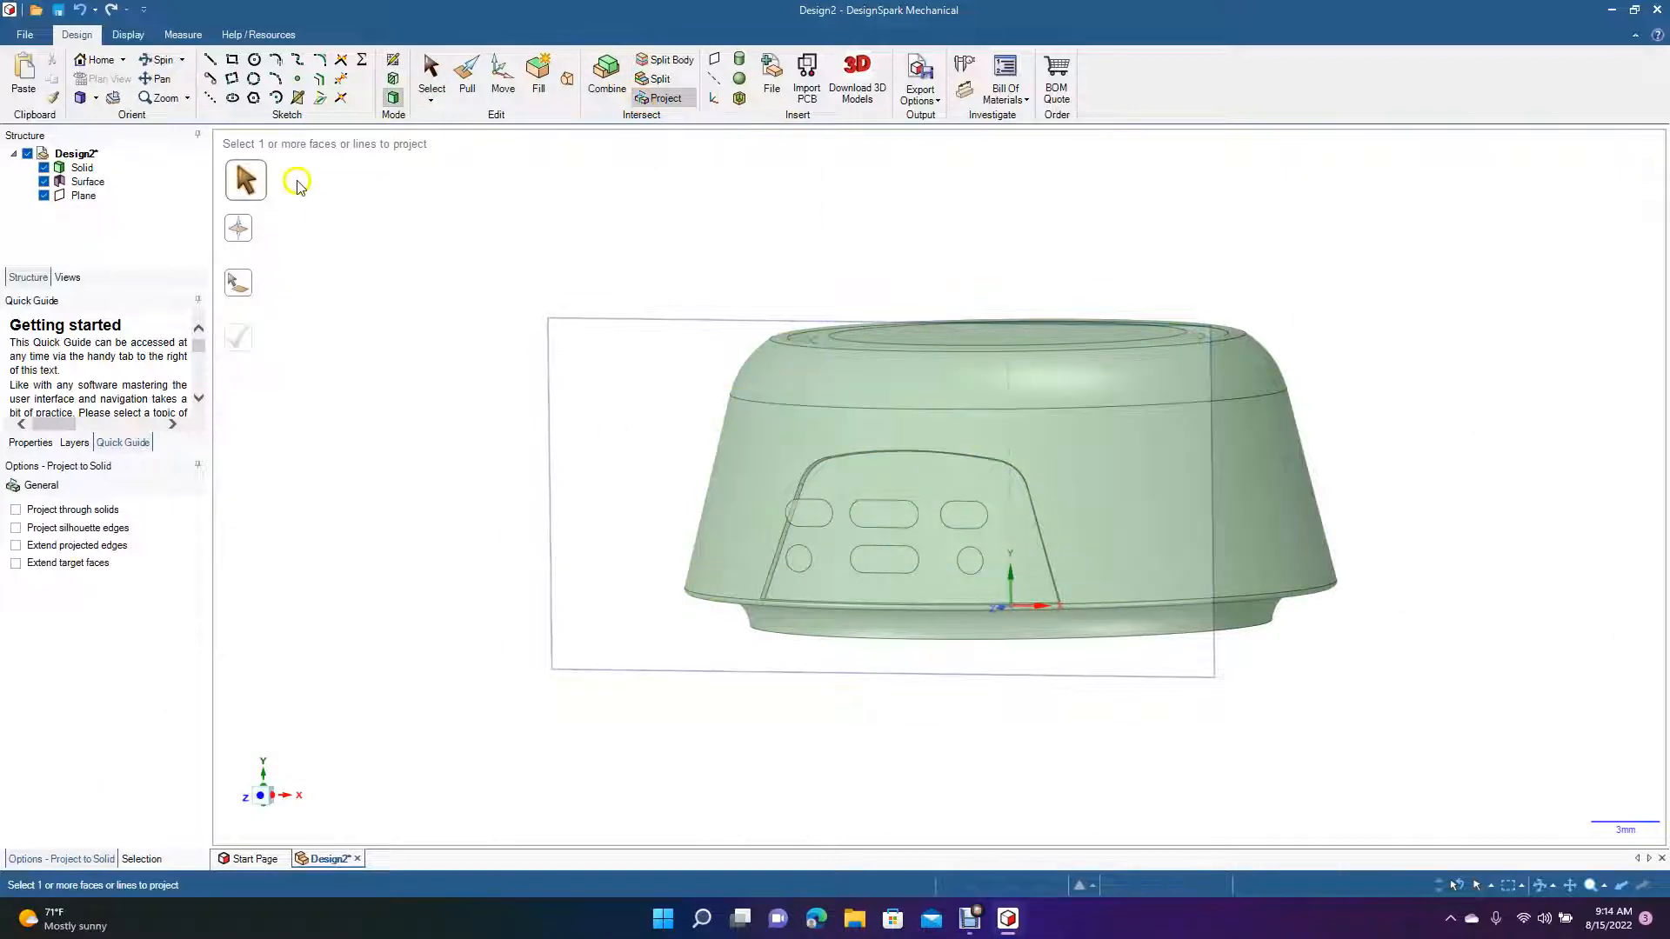
Project the four slot surfaces and two circle surfaces onto the recess face of the solid
{"action": "left_click", "coordinate": [159, 59]}
{"action": "left_click_drag", "start_coordinate": [436, 320], "coordinate": [440, 362]}
{"action": "left_click", "coordinate": [467, 74]}
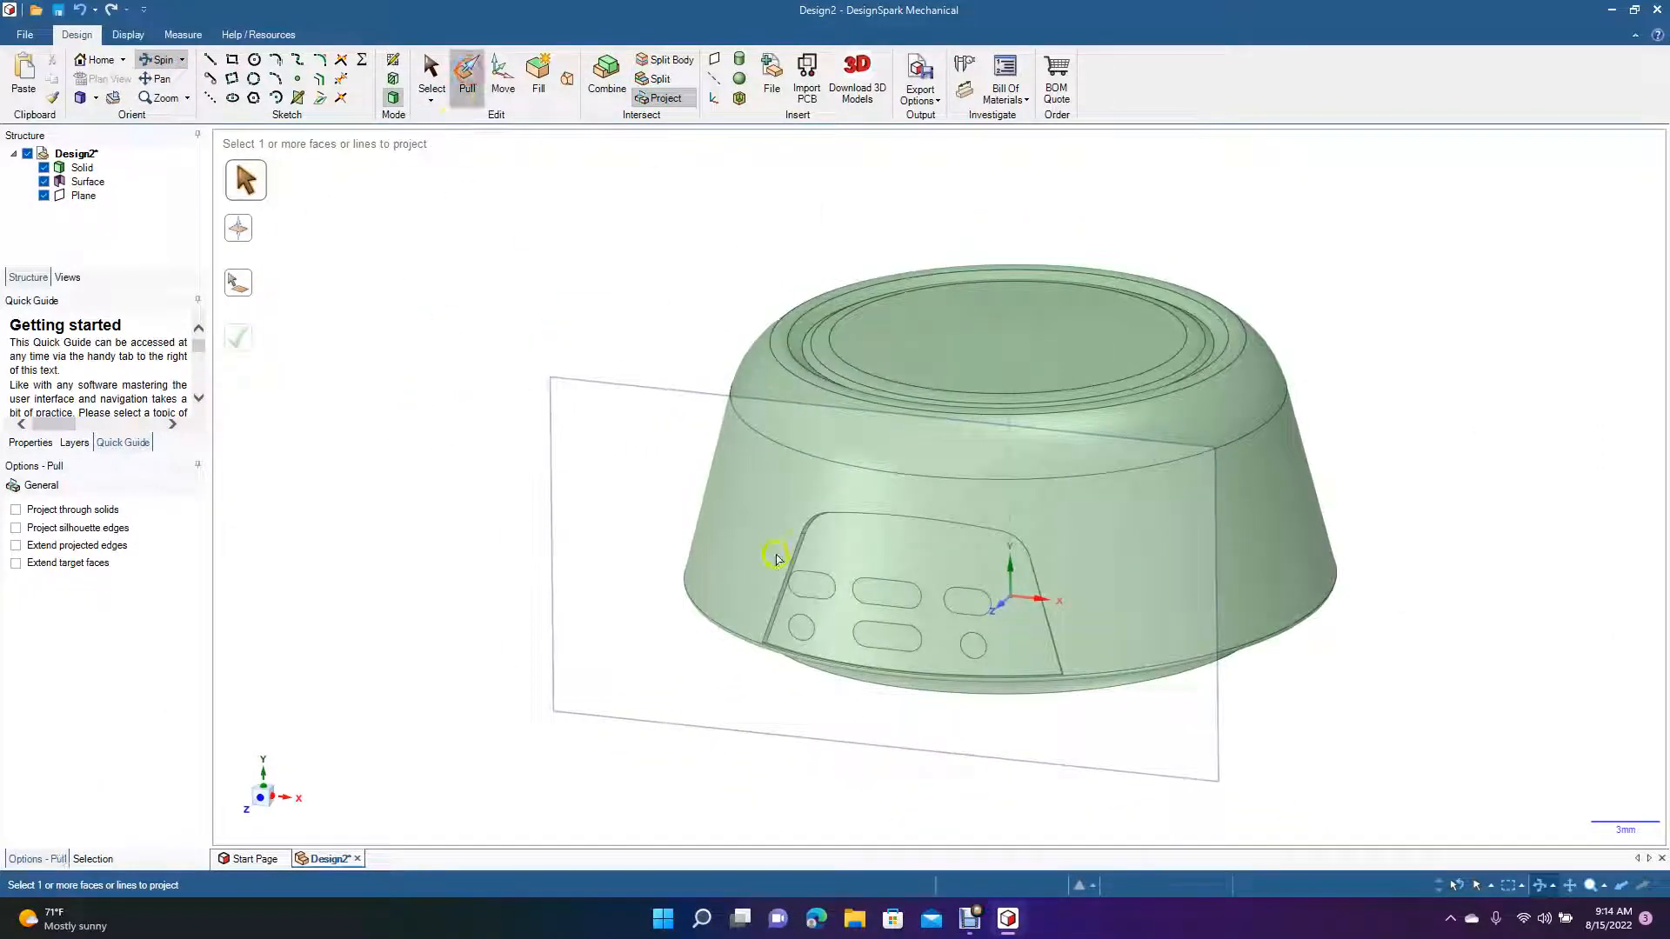
{"action": "left_click", "coordinate": [809, 586]}
{"action": "left_click", "coordinate": [877, 598], "text": "ctrl"}
{"action": "left_click", "coordinate": [802, 626], "text": "ctrl"}
{"action": "left_click", "coordinate": [871, 642], "text": "ctrl"}
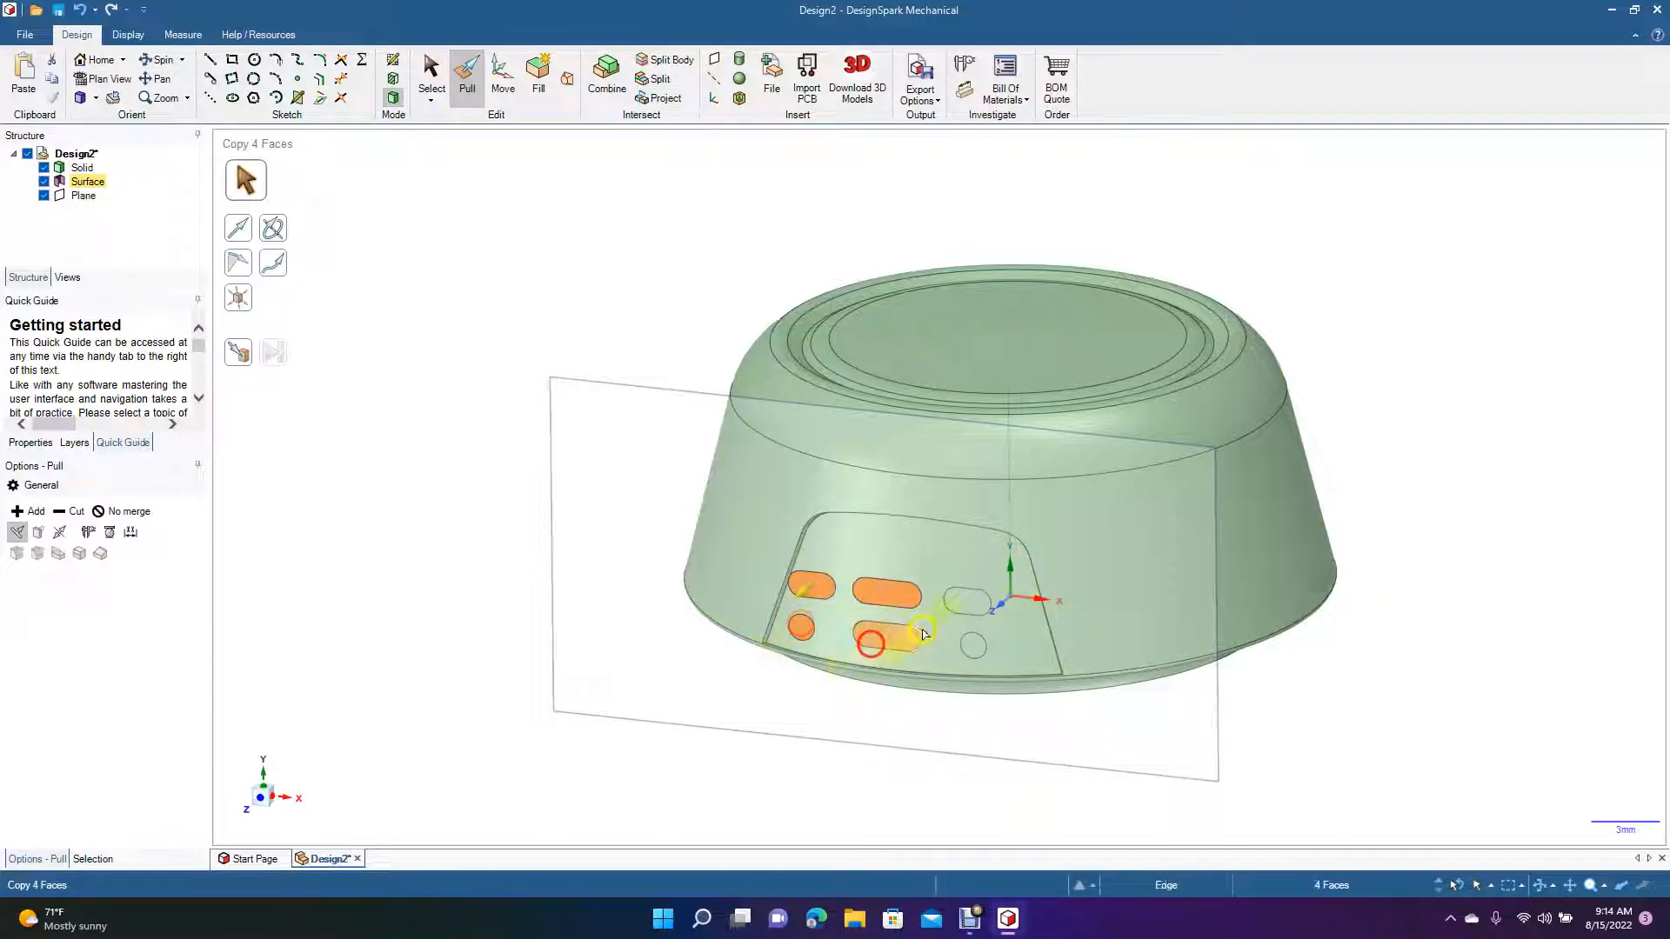
{"action": "left_click", "coordinate": [968, 602], "text": "ctrl"}
{"action": "left_click", "coordinate": [971, 642], "text": "ctrl"}
{"action": "left_click", "coordinate": [663, 98]}
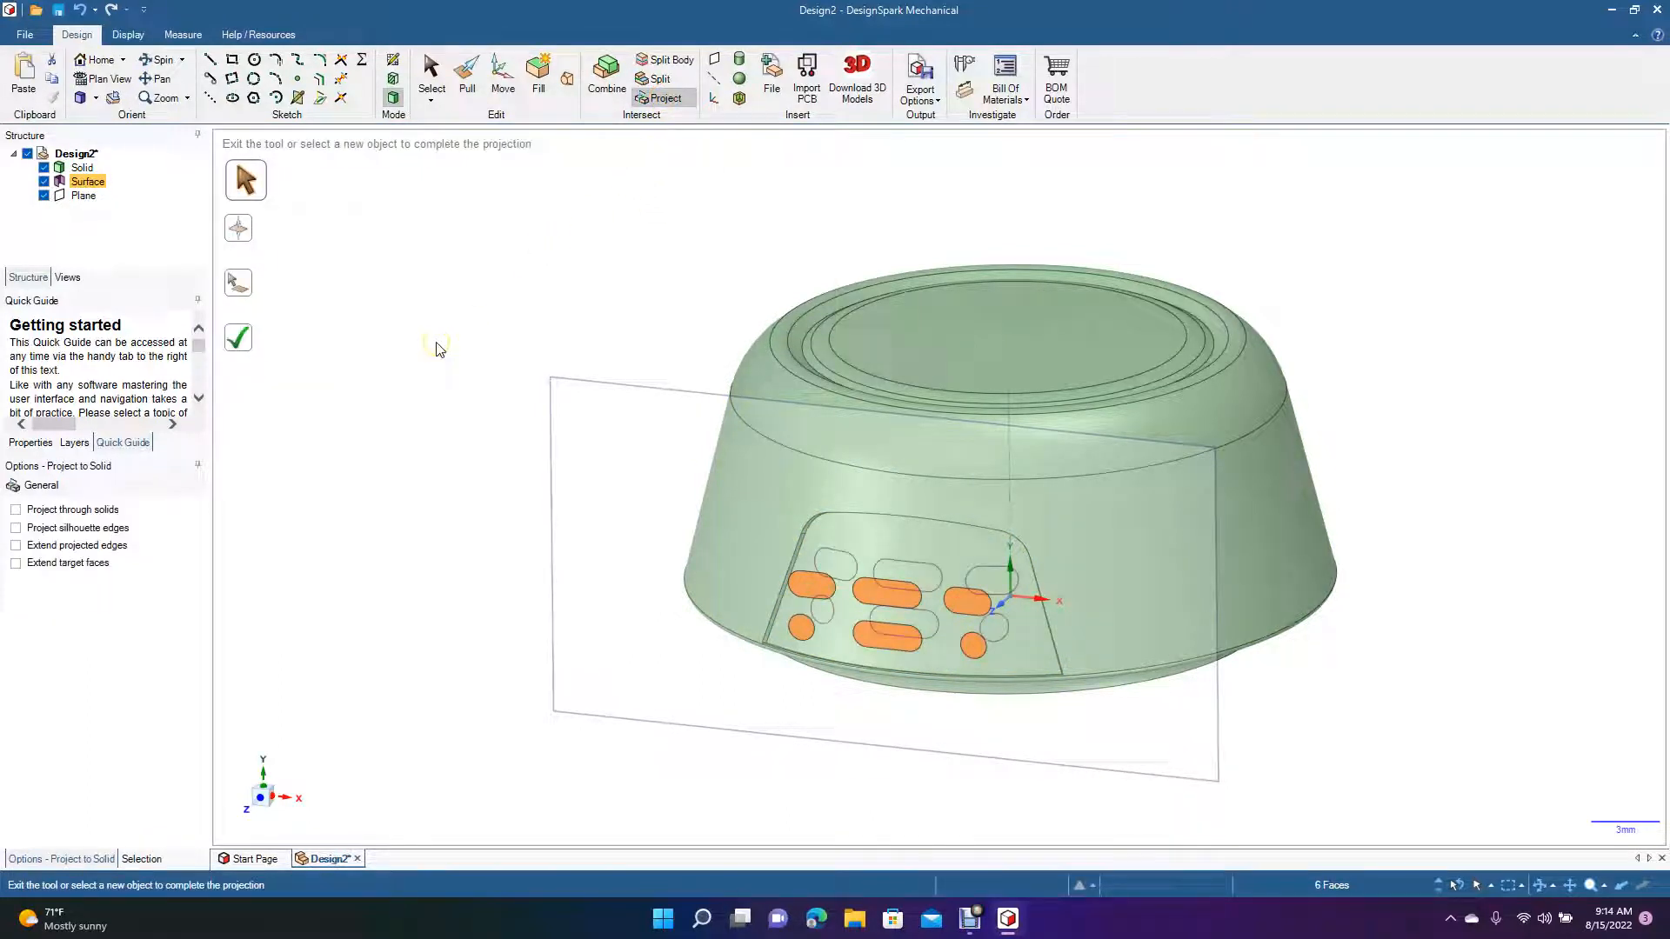
{"action": "left_click", "coordinate": [237, 337]}
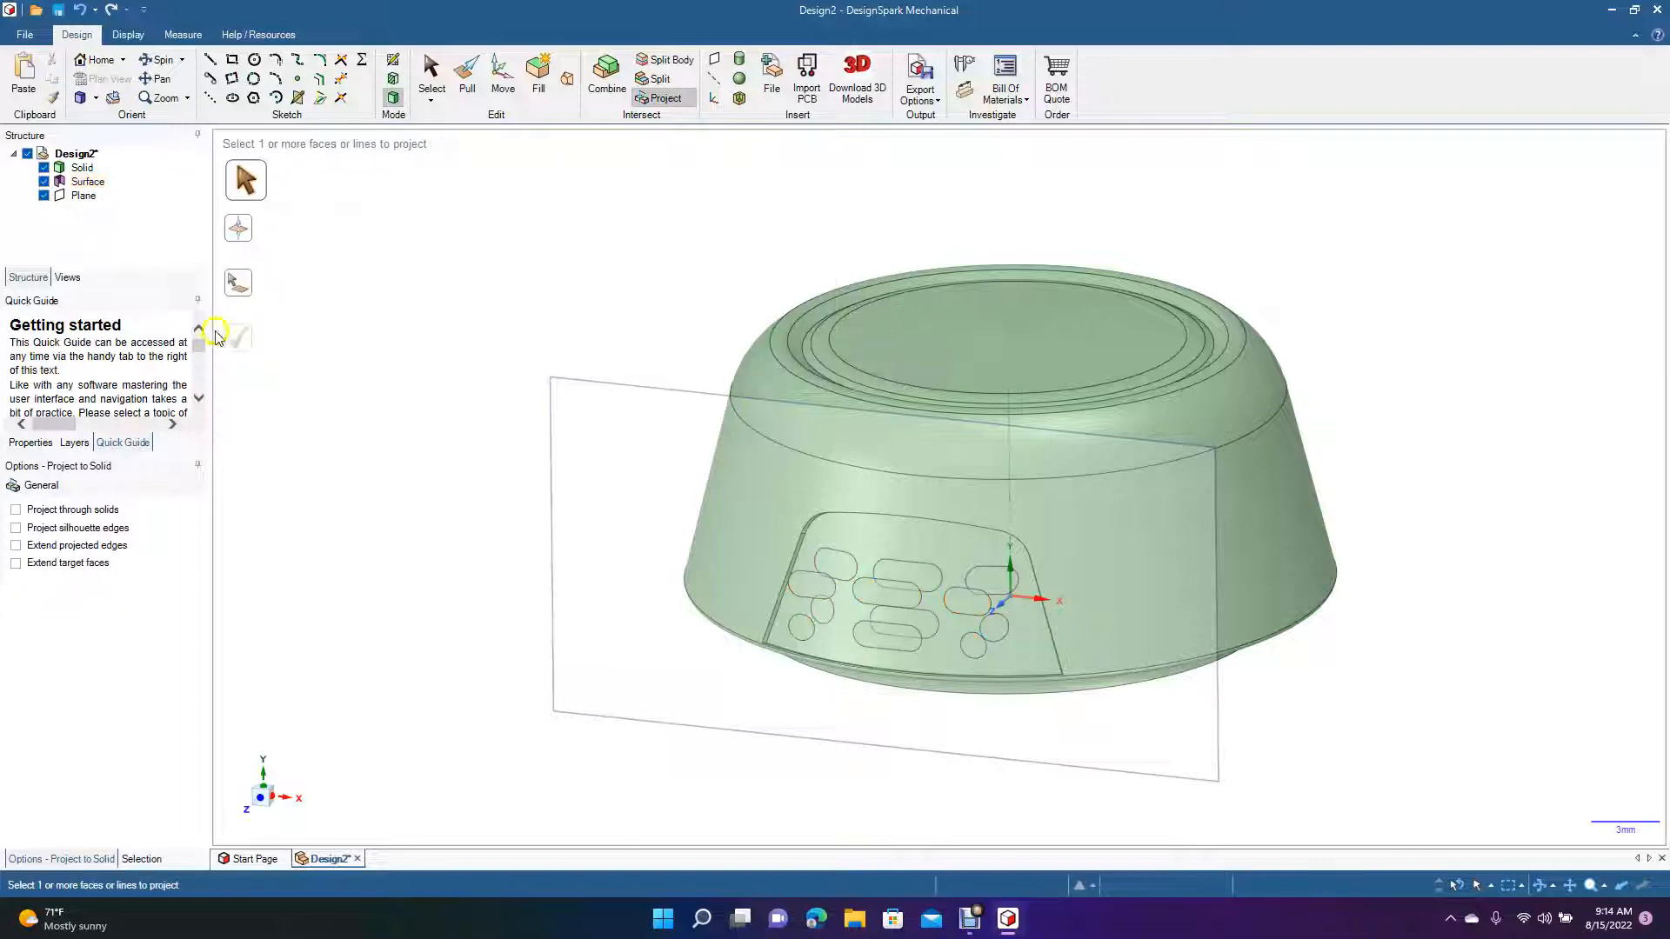
Hide the sketch plane and delete the floating surfaces of both centre slots, the left short slot and the left circle
{"action": "left_click", "coordinate": [45, 196]}
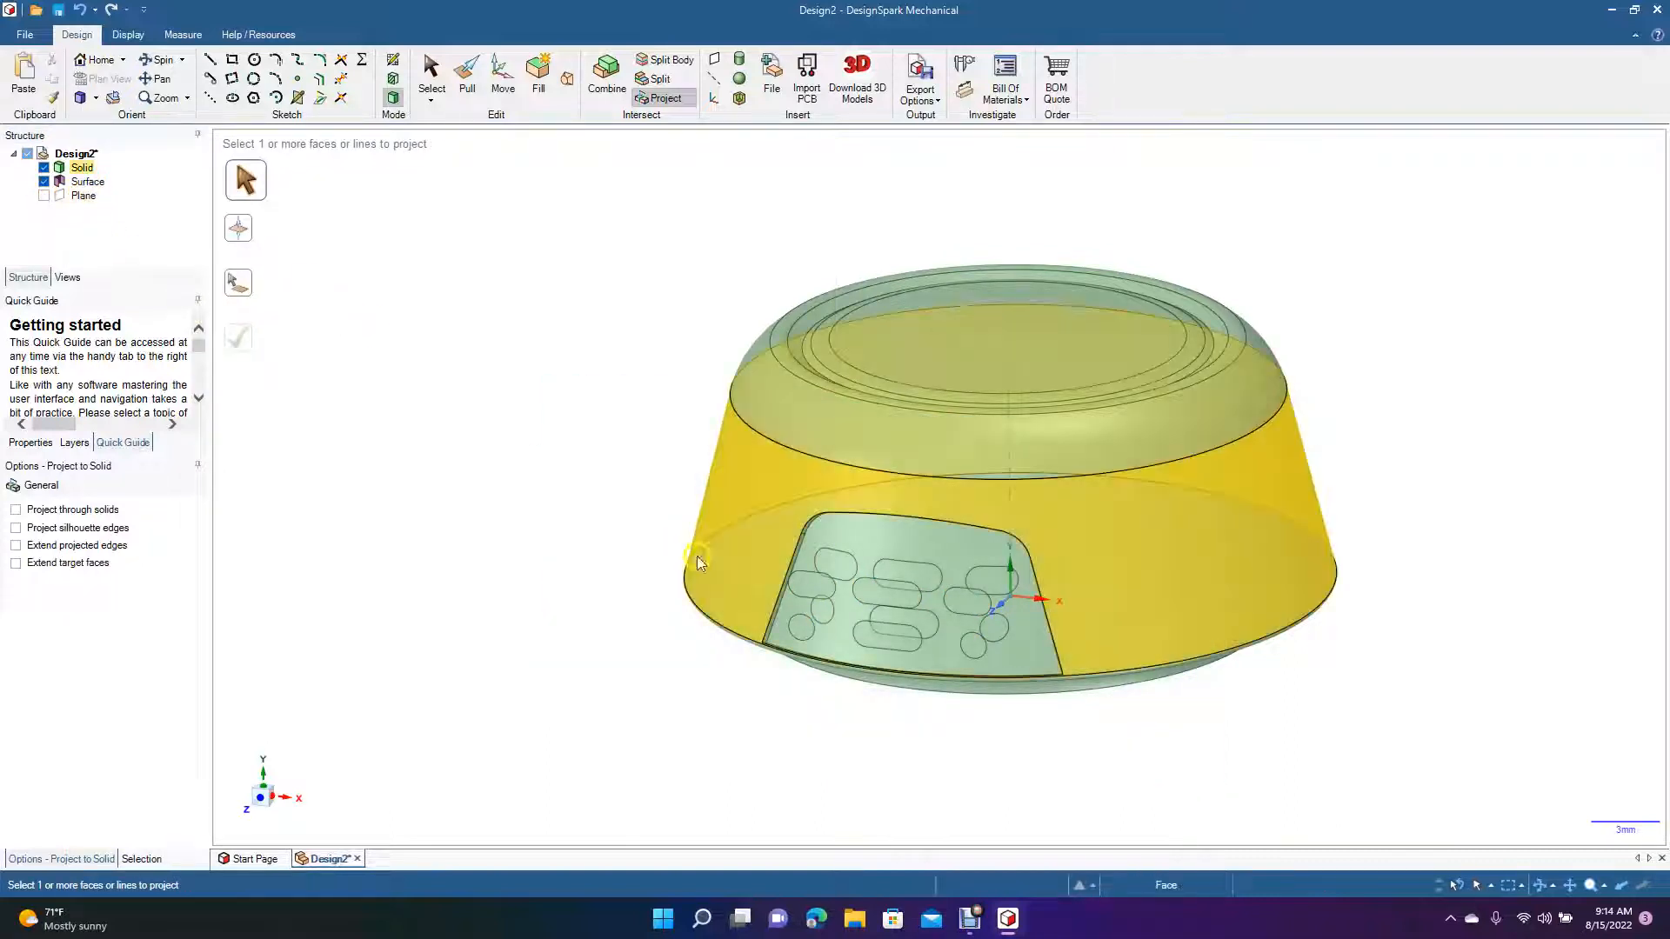
{"action": "left_click", "coordinate": [791, 589]}
{"action": "left_click", "coordinate": [807, 628]}
{"action": "left_click", "coordinate": [885, 595]}
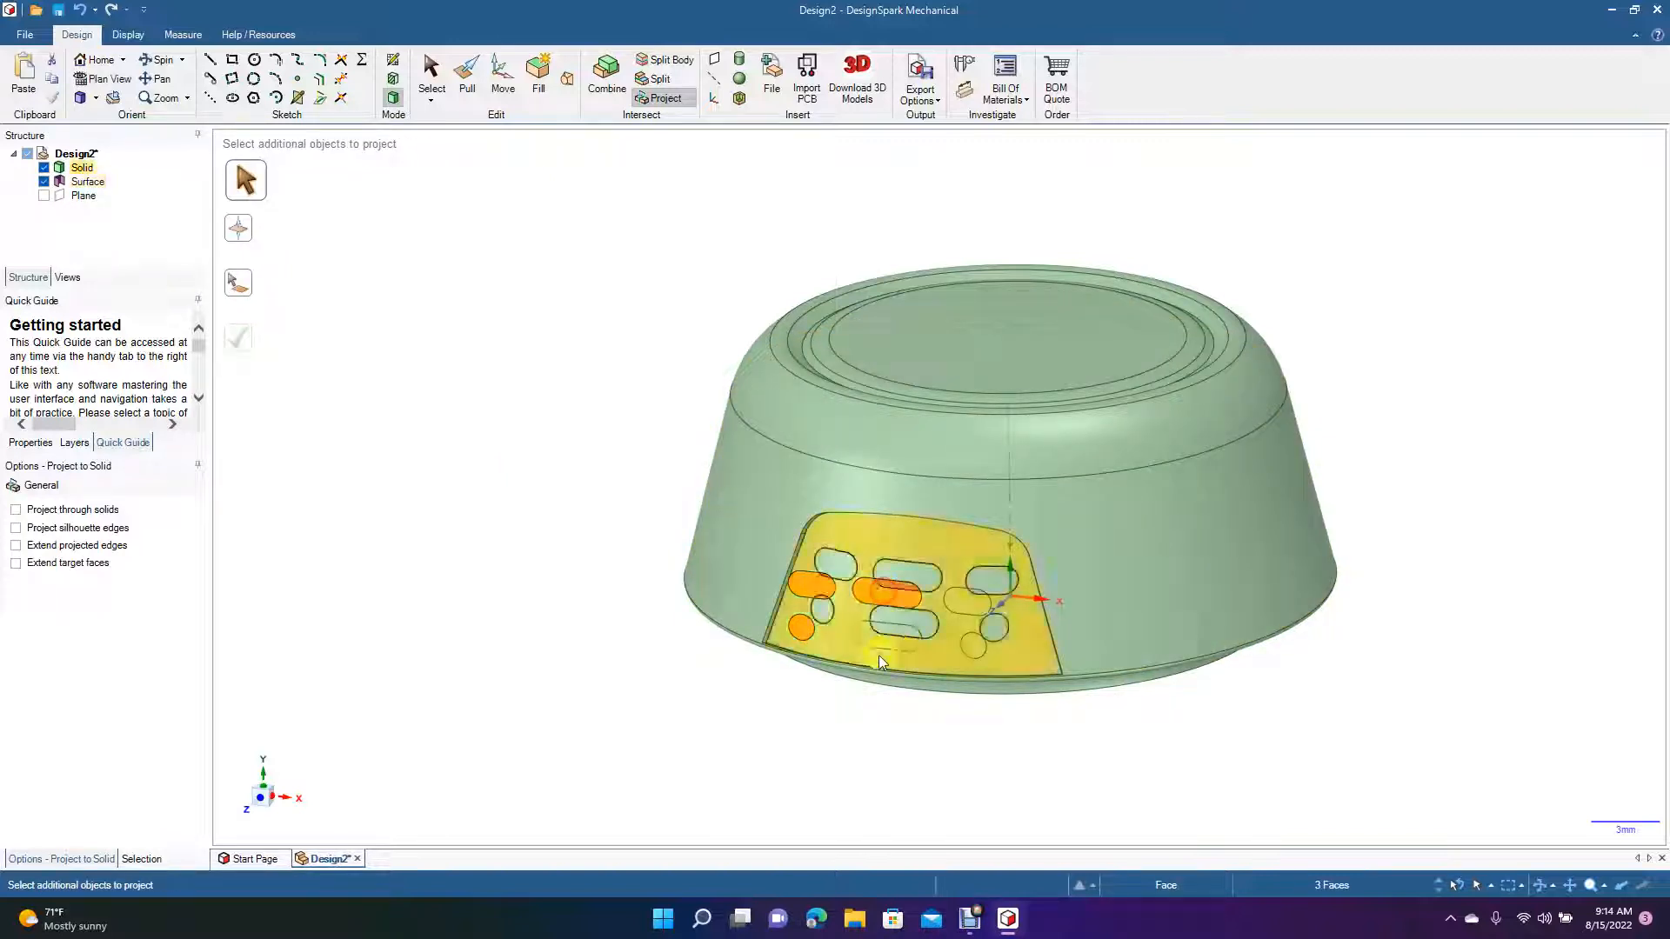
{"action": "left_click", "coordinate": [886, 640]}
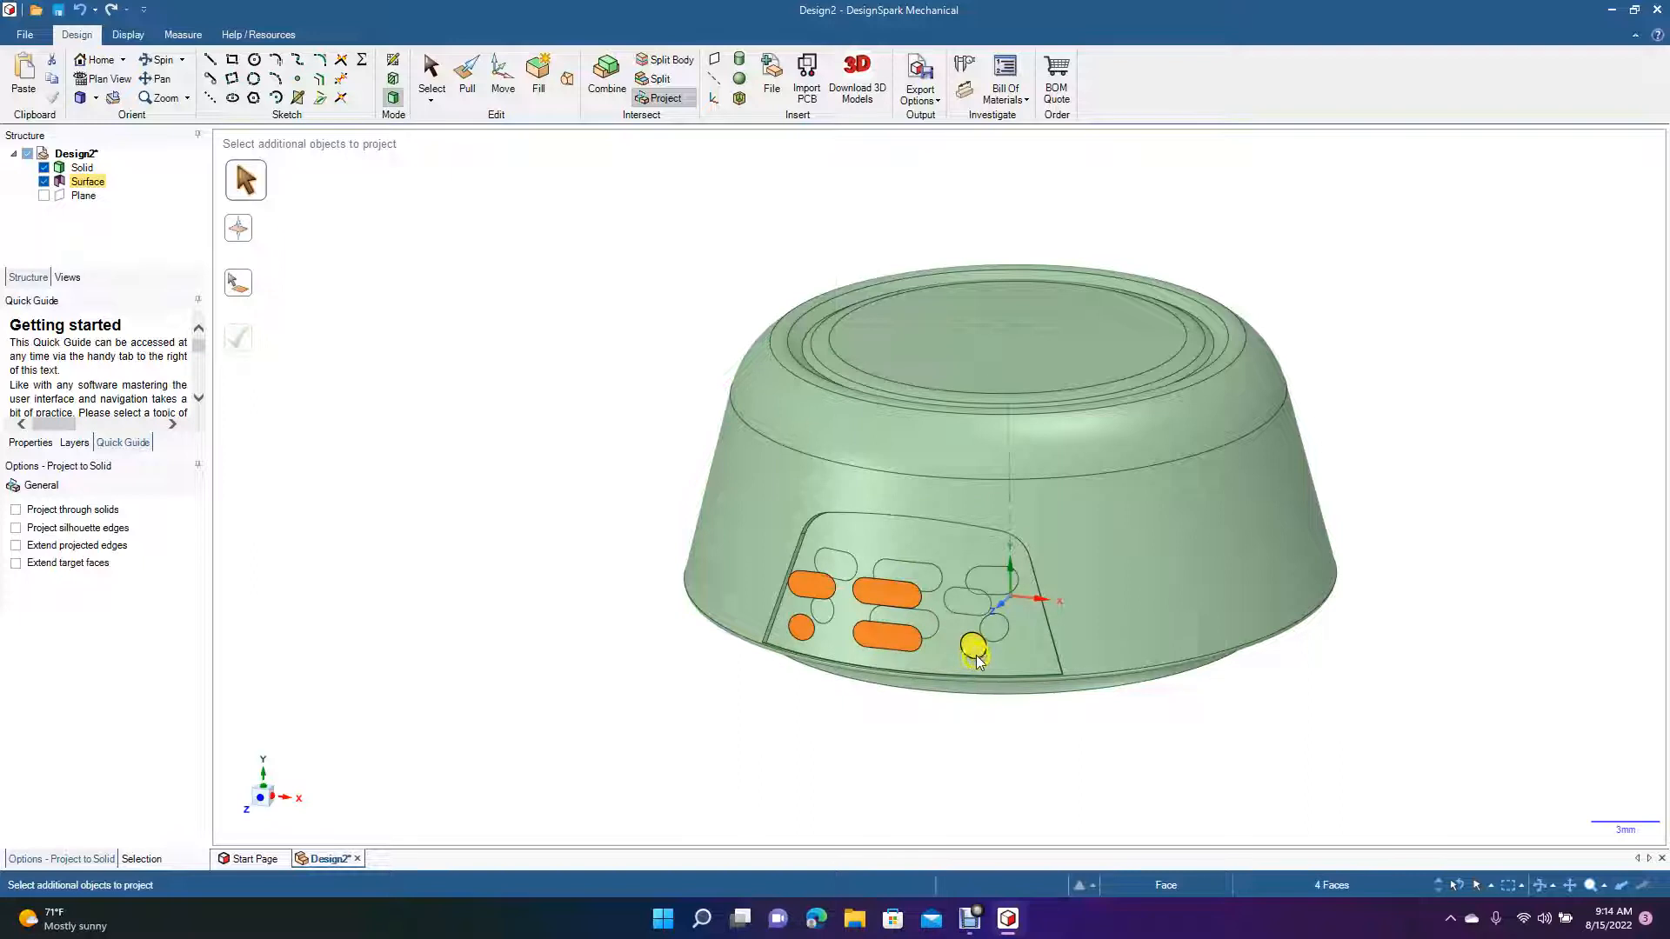
{"action": "key", "text": "Delete"}
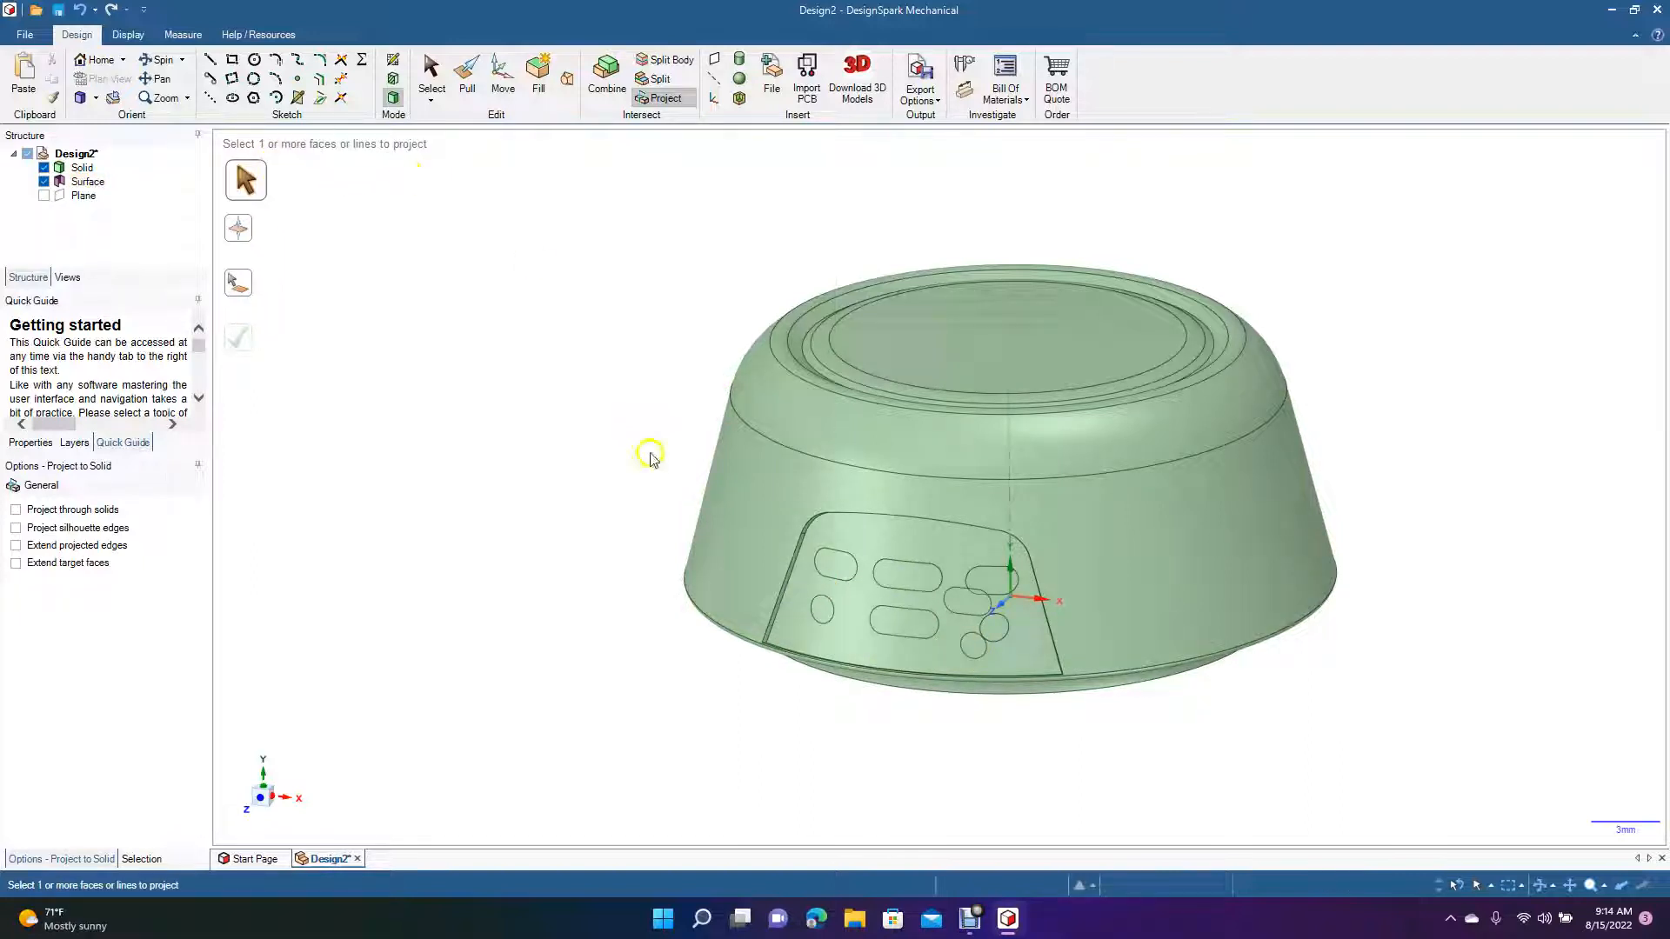
Delete the remaining floating short slot and circle surfaces in front of the recess
{"action": "left_click", "coordinate": [955, 601]}
{"action": "key", "text": "Delete"}
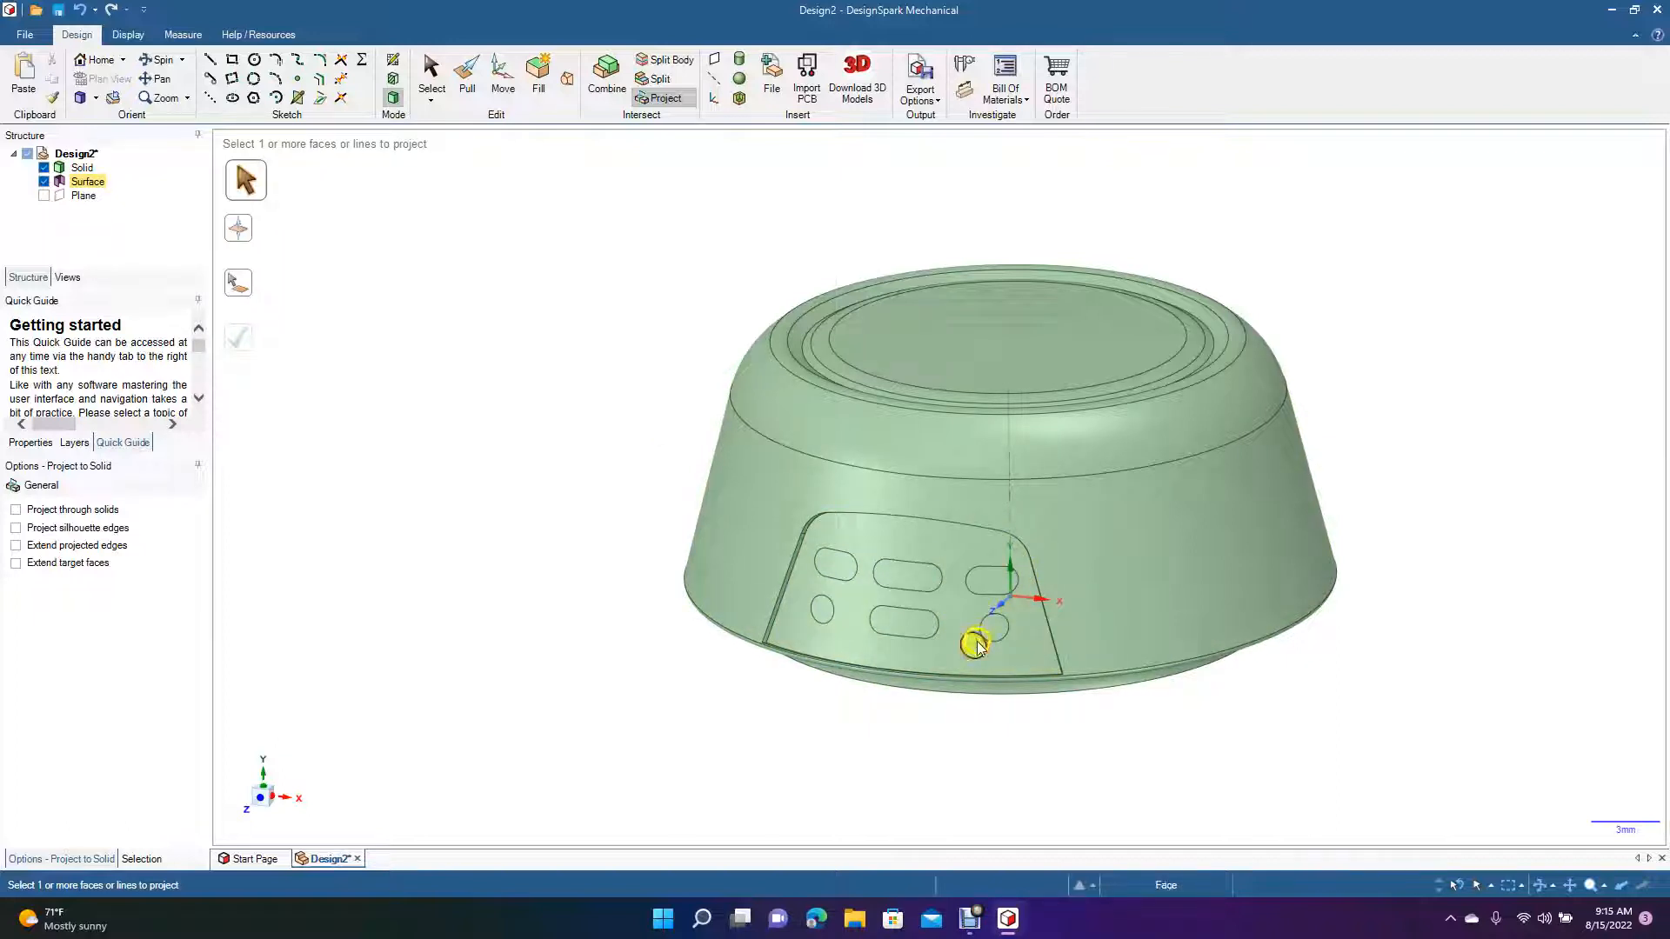
{"action": "left_click", "coordinate": [158, 59]}
{"action": "left_click_drag", "start_coordinate": [348, 293], "coordinate": [313, 362]}
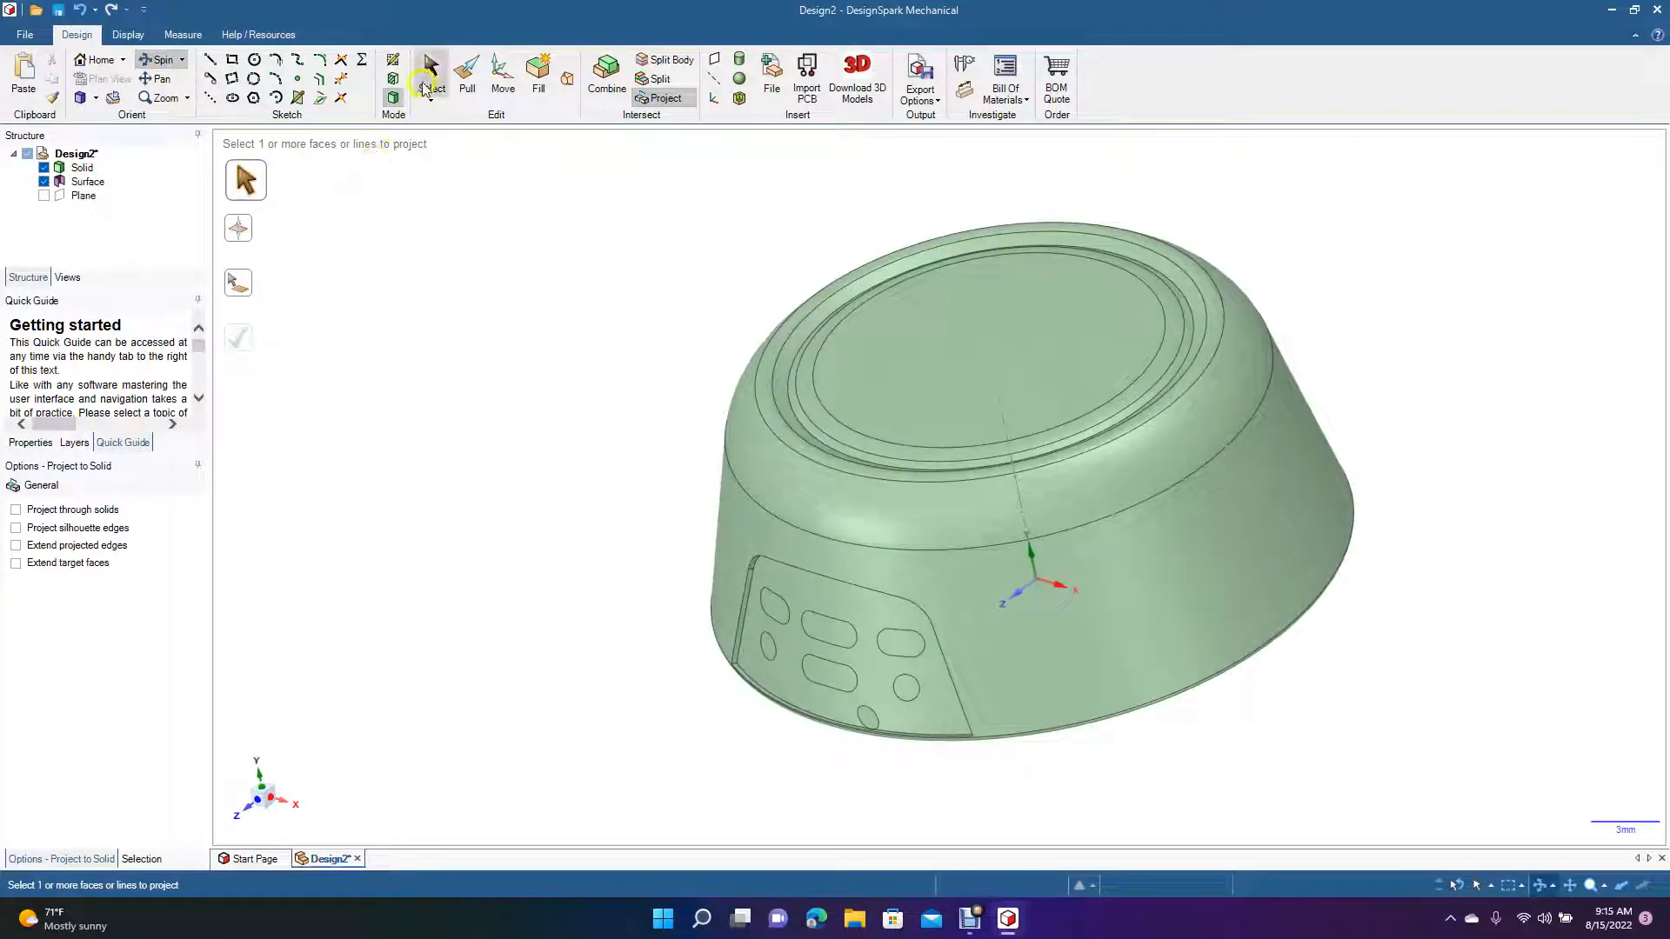
{"action": "left_click", "coordinate": [428, 85]}
{"action": "left_click", "coordinate": [870, 721]}
{"action": "key", "text": "Delete"}
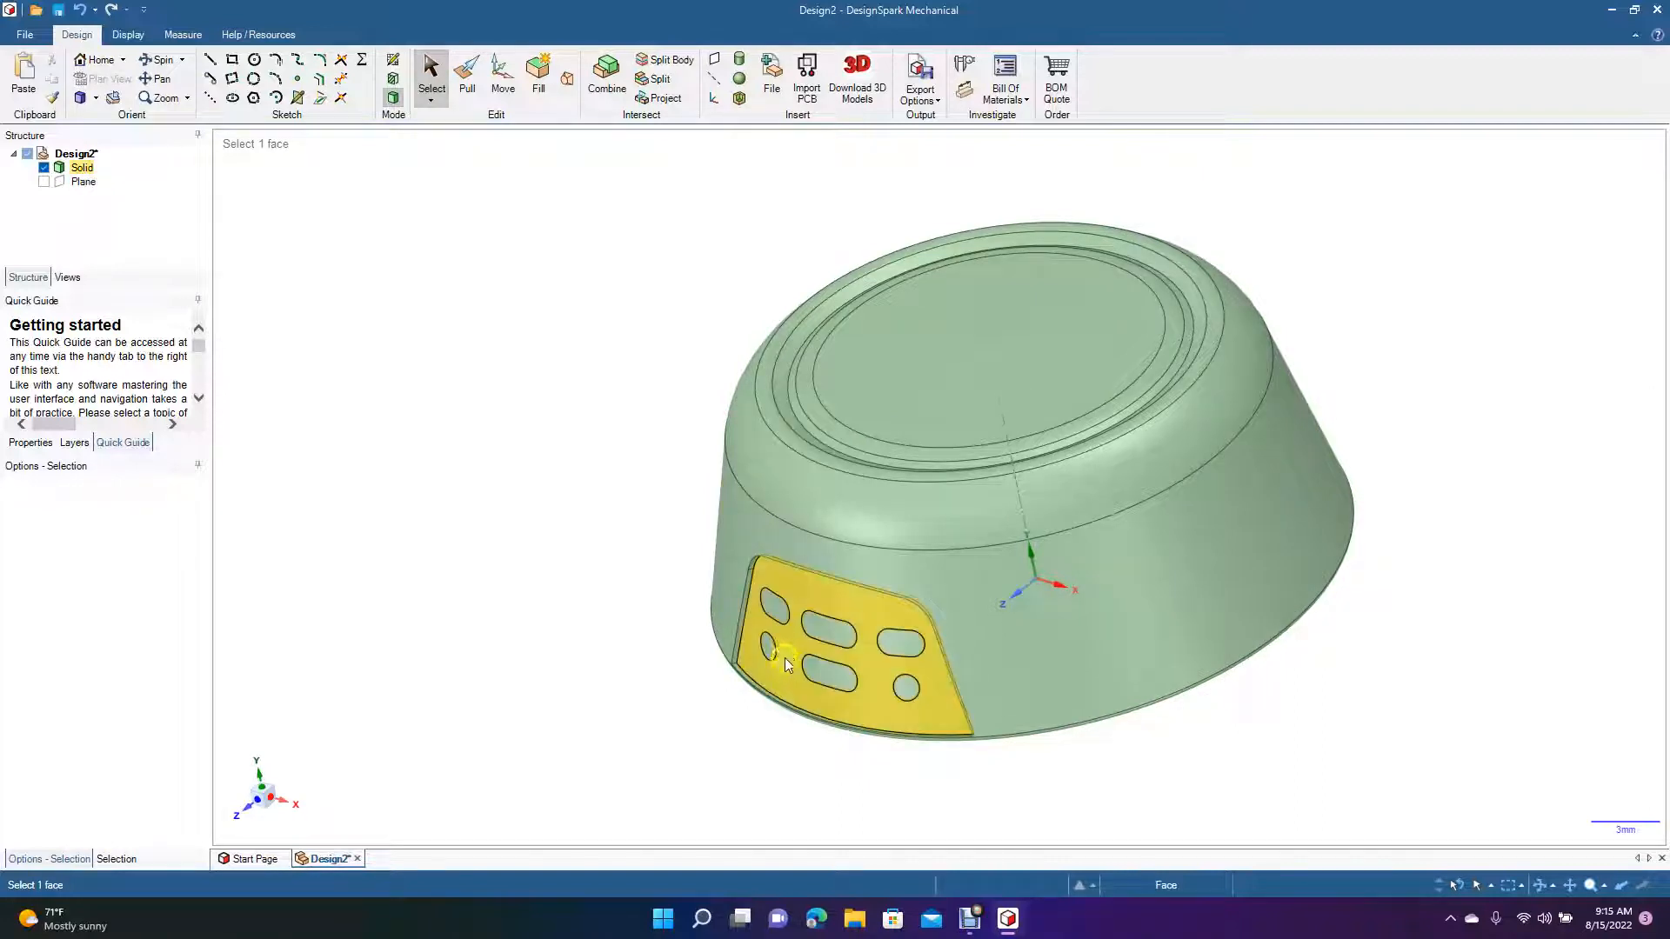
Pull the six projected slot and circle faces slightly outward from the recess to form raised buttons
{"action": "left_click", "coordinate": [774, 607]}
{"action": "left_click", "coordinate": [767, 646], "text": "ctrl"}
{"action": "left_click", "coordinate": [829, 681], "text": "ctrl"}
{"action": "left_click", "coordinate": [901, 643], "text": "ctrl"}
{"action": "left_click", "coordinate": [908, 688], "text": "ctrl"}
{"action": "left_click", "coordinate": [467, 74]}
{"action": "left_click_drag", "start_coordinate": [778, 613], "coordinate": [769, 609]}
{"action": "left_click", "coordinate": [428, 70]}
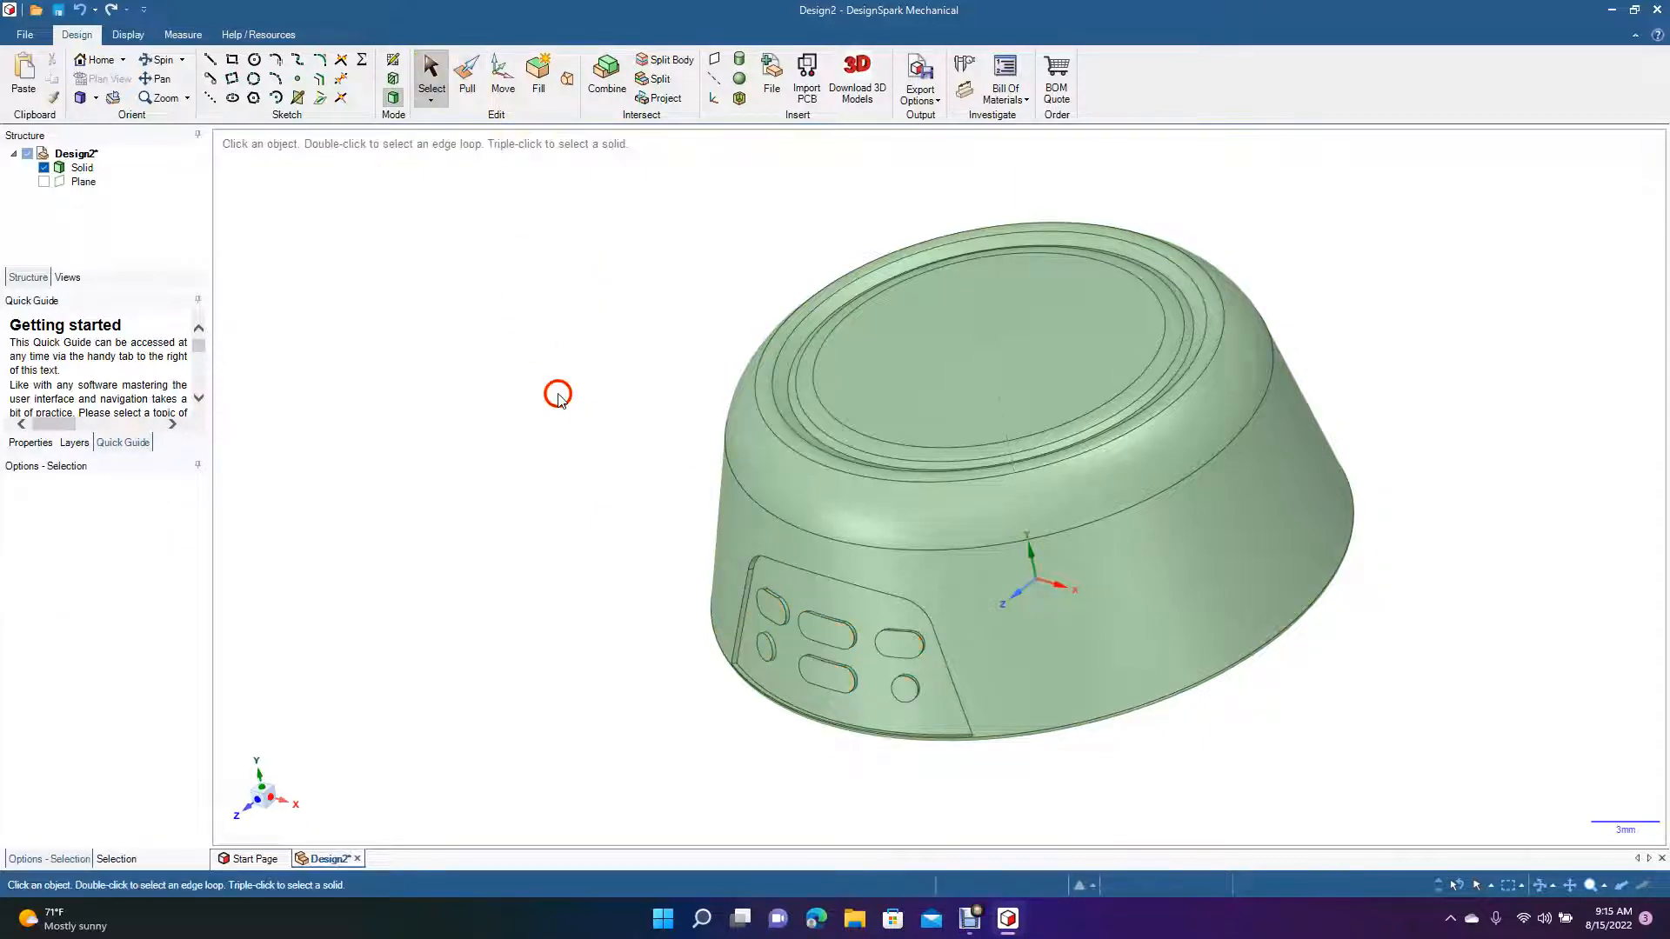
Inspect the raised buttons from above and below, and return to the front view
{"action": "left_click", "coordinate": [160, 59]}
{"action": "left_click_drag", "start_coordinate": [448, 464], "coordinate": [551, 552]}
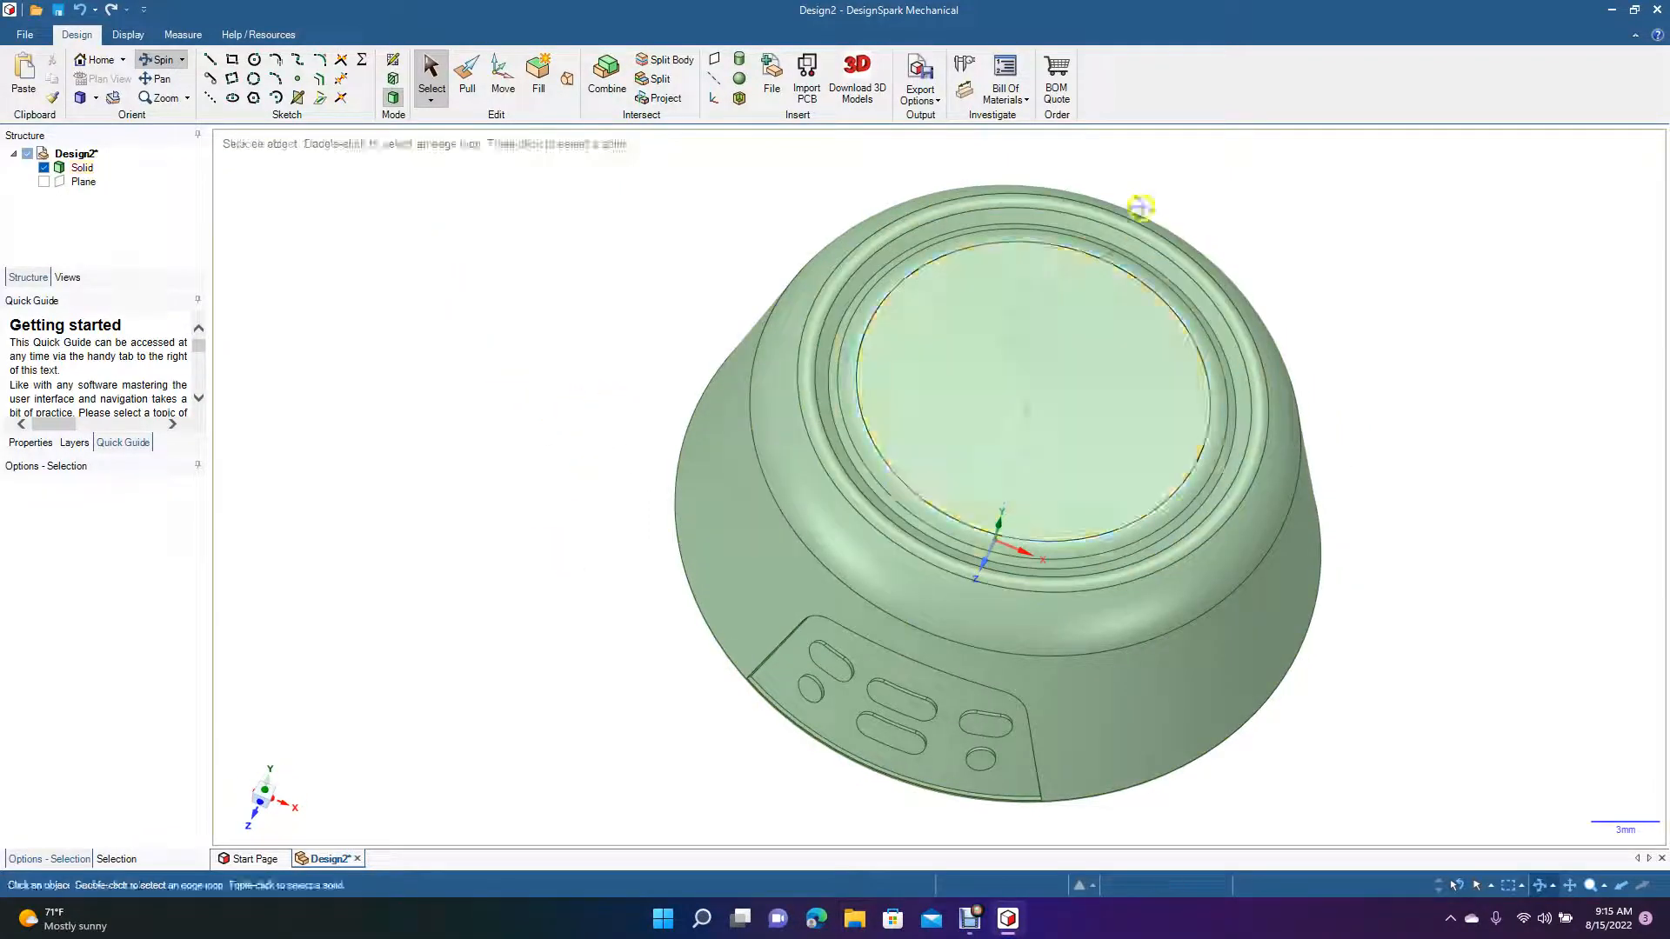
{"action": "left_click_drag", "start_coordinate": [462, 432], "coordinate": [484, 261]}
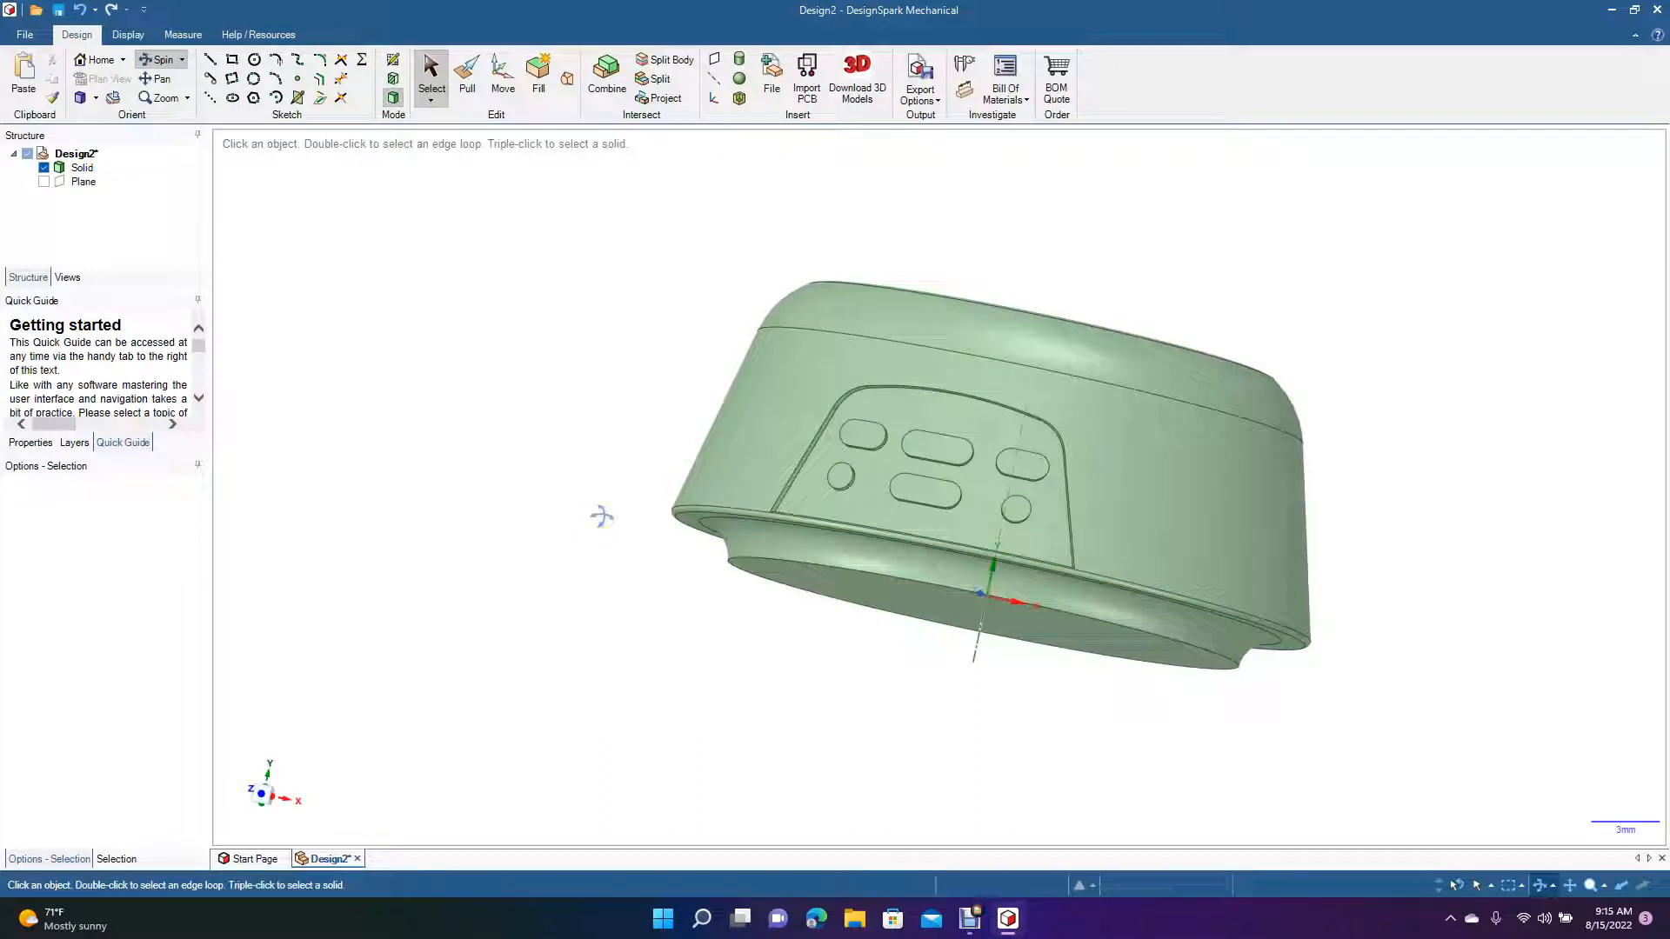
{"action": "left_click", "coordinate": [95, 98]}
{"action": "left_click", "coordinate": [104, 153]}
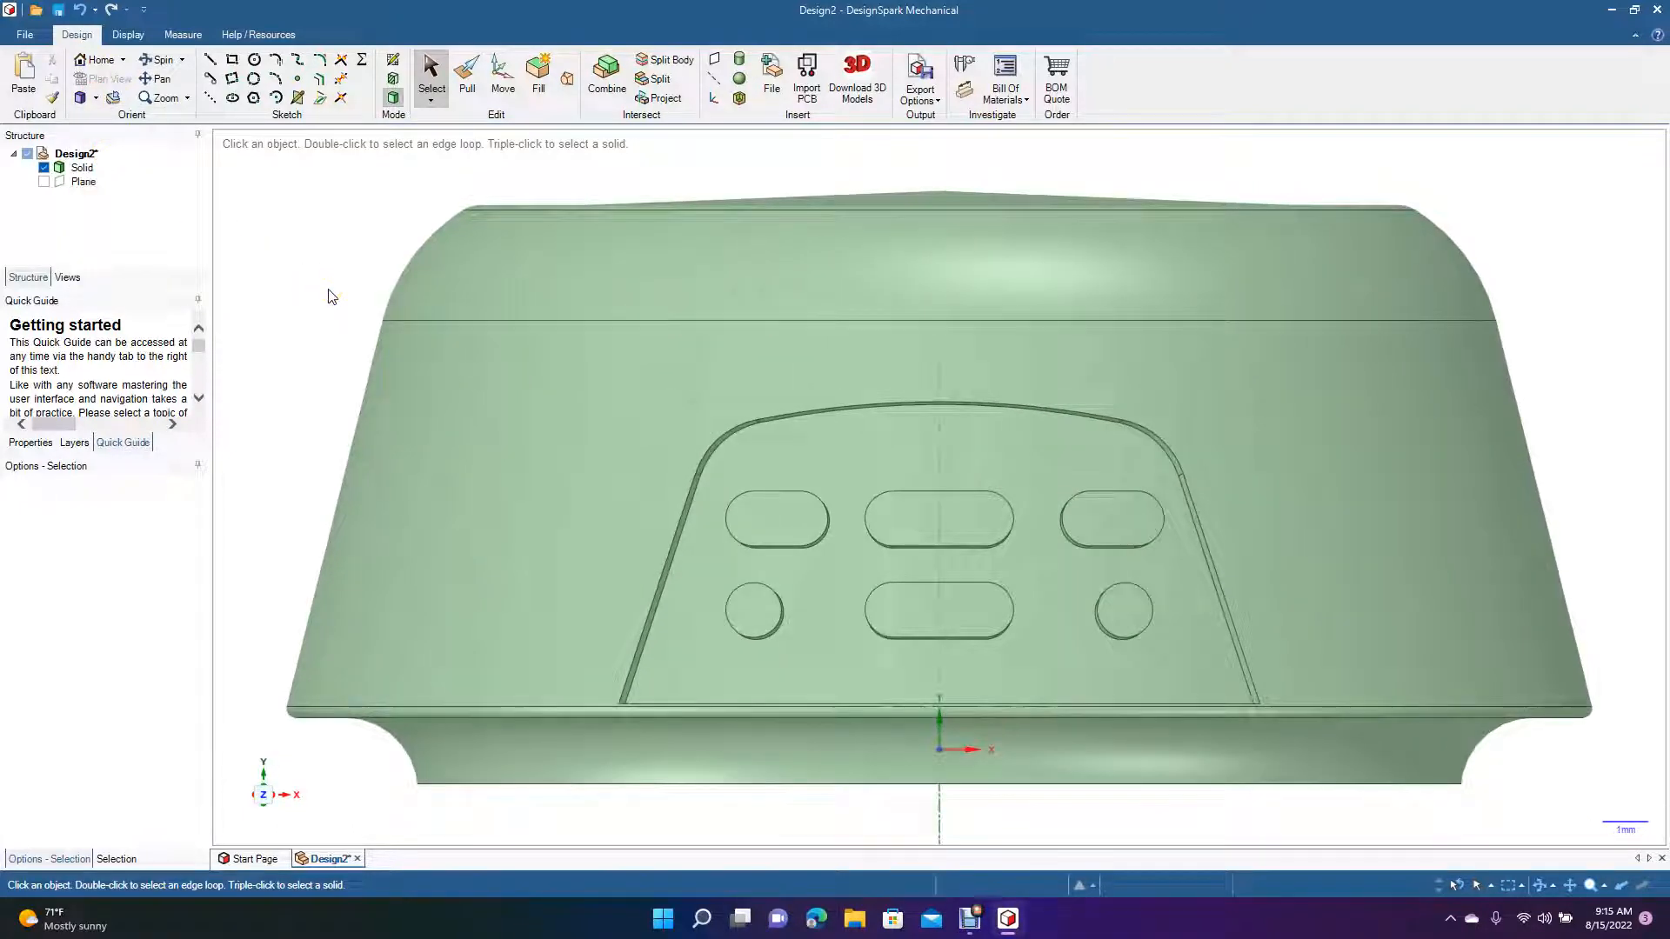
Round the front edge loop of the upper-left short slot button with a radius of about 0.11 mm
{"action": "left_click", "coordinate": [153, 61]}
{"action": "mouse_move", "coordinate": [356, 335]}
{"action": "left_mouse_down"}
{"action": "mouse_move", "coordinate": [369, 357]}
{"action": "mouse_move", "coordinate": [346, 346]}
{"action": "mouse_move", "coordinate": [342, 360]}
{"action": "left_mouse_up"}
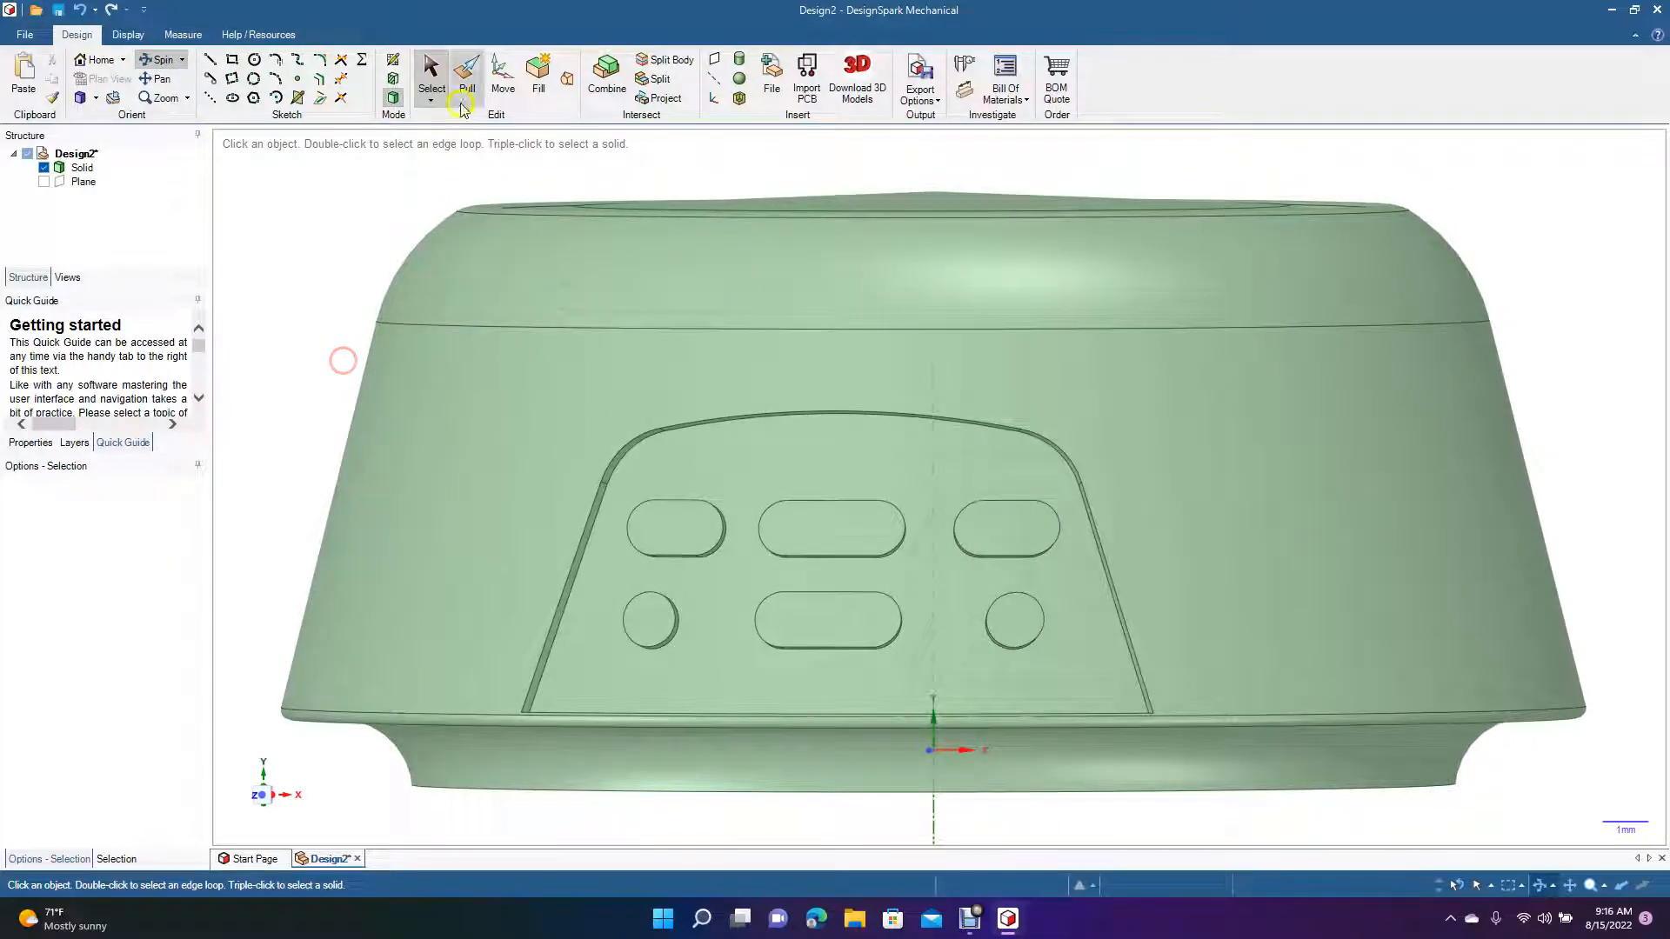
{"action": "left_click", "coordinate": [469, 72]}
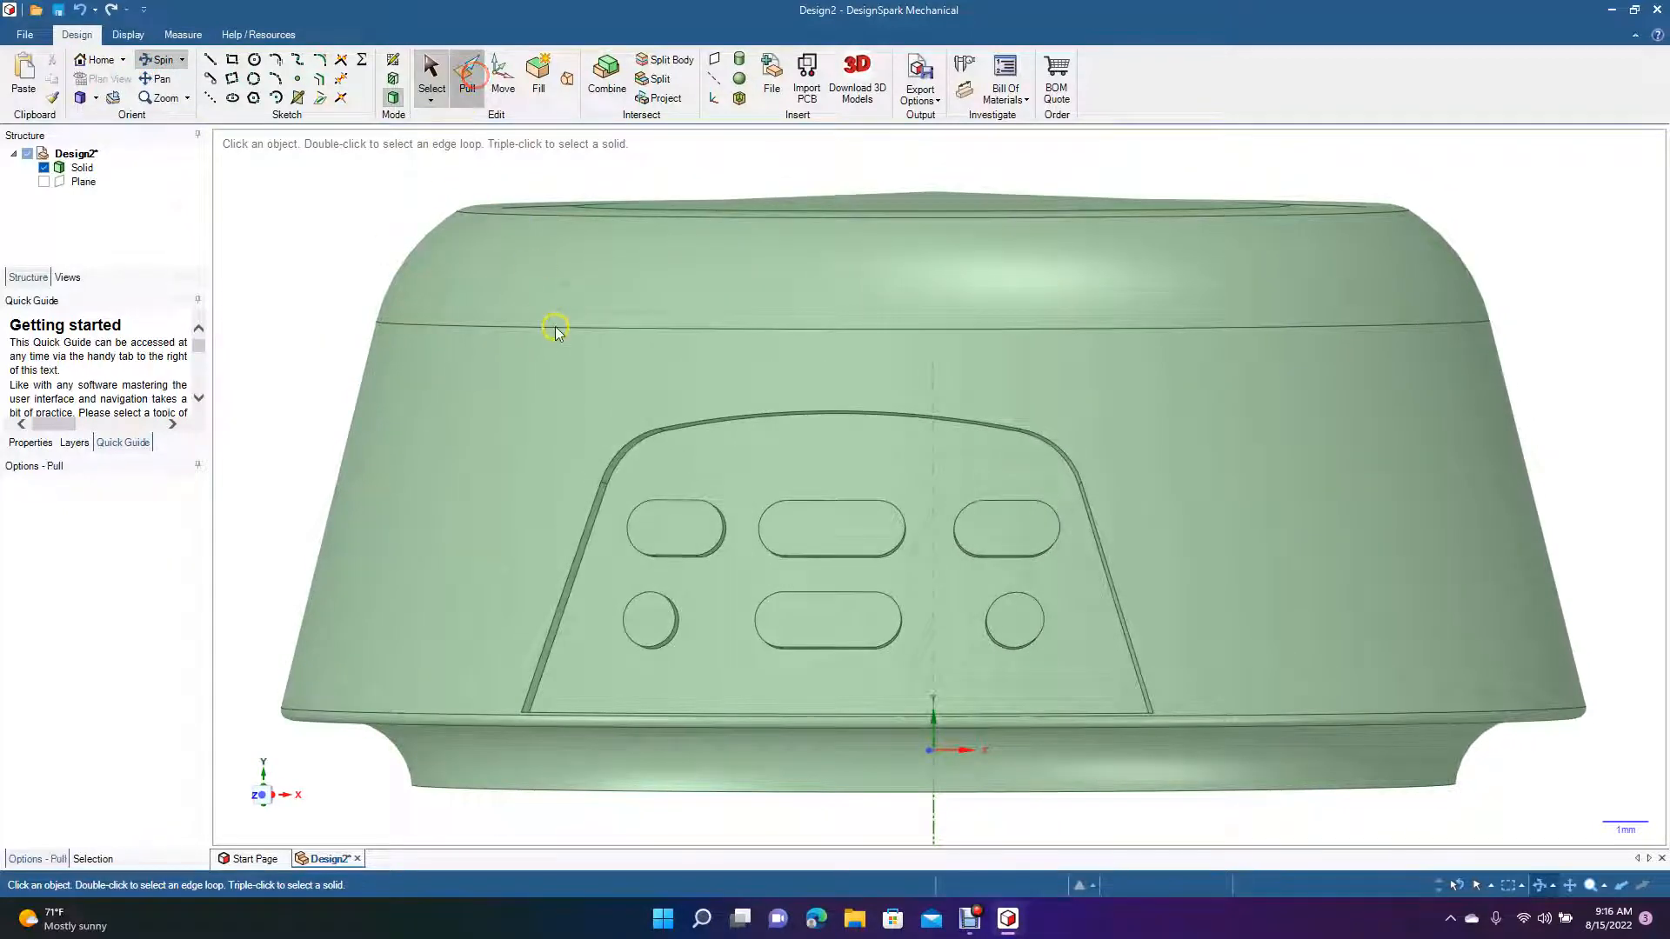
{"action": "double_click", "coordinate": [661, 502]}
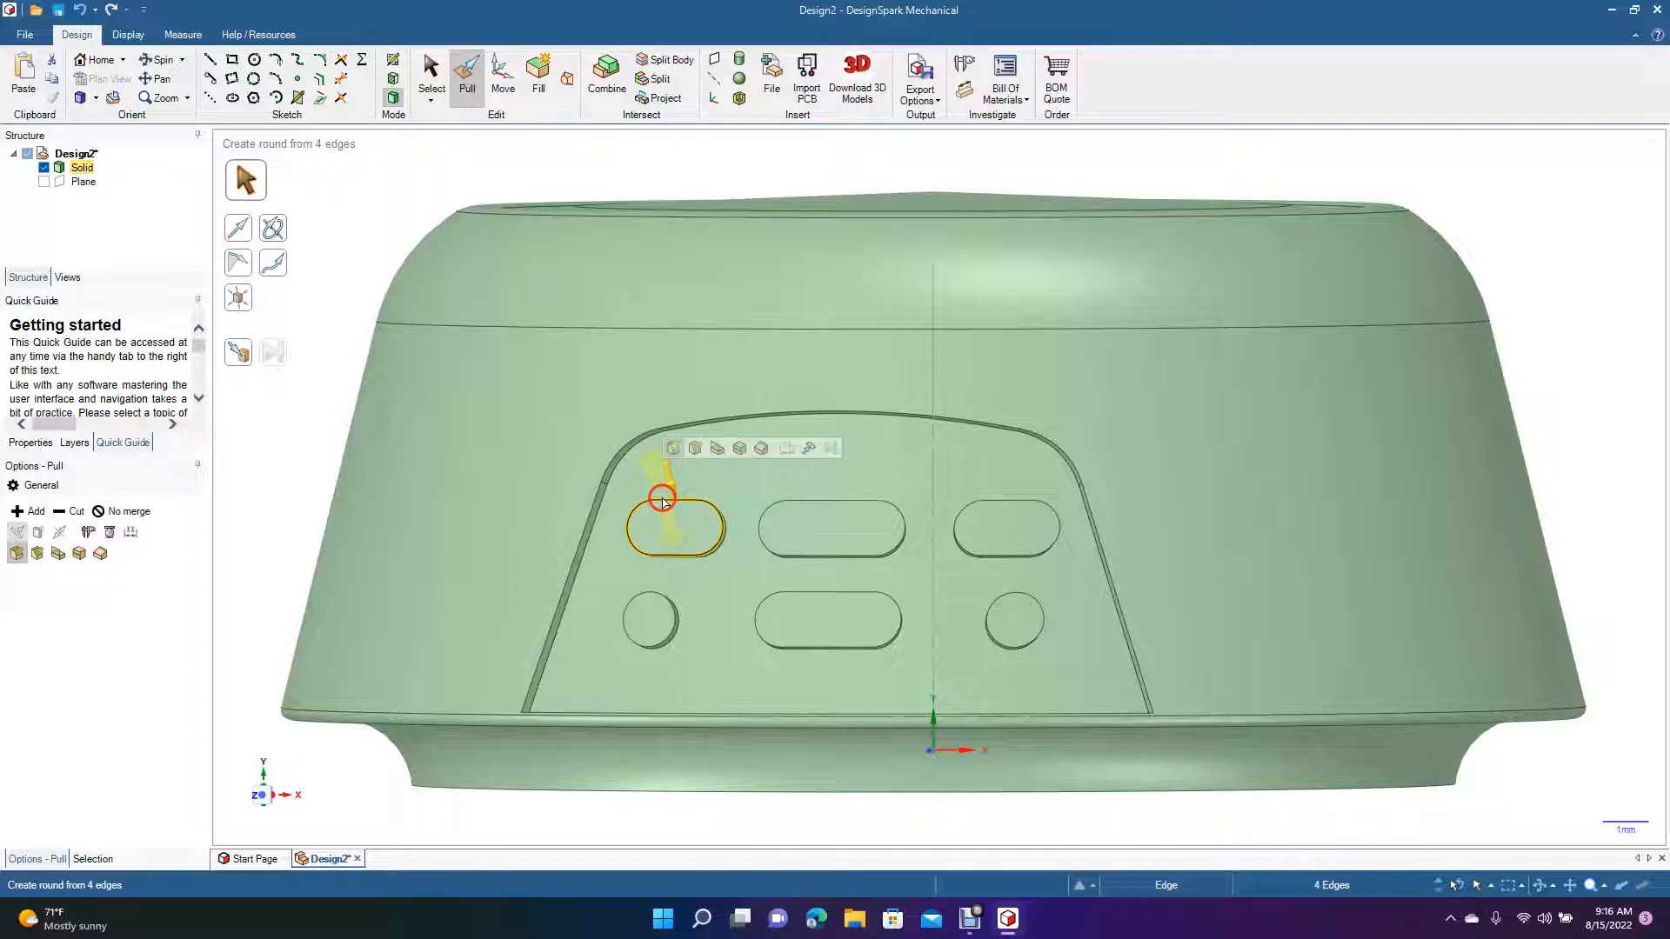
{"action": "left_click_drag", "start_coordinate": [664, 507], "coordinate": [671, 513]}
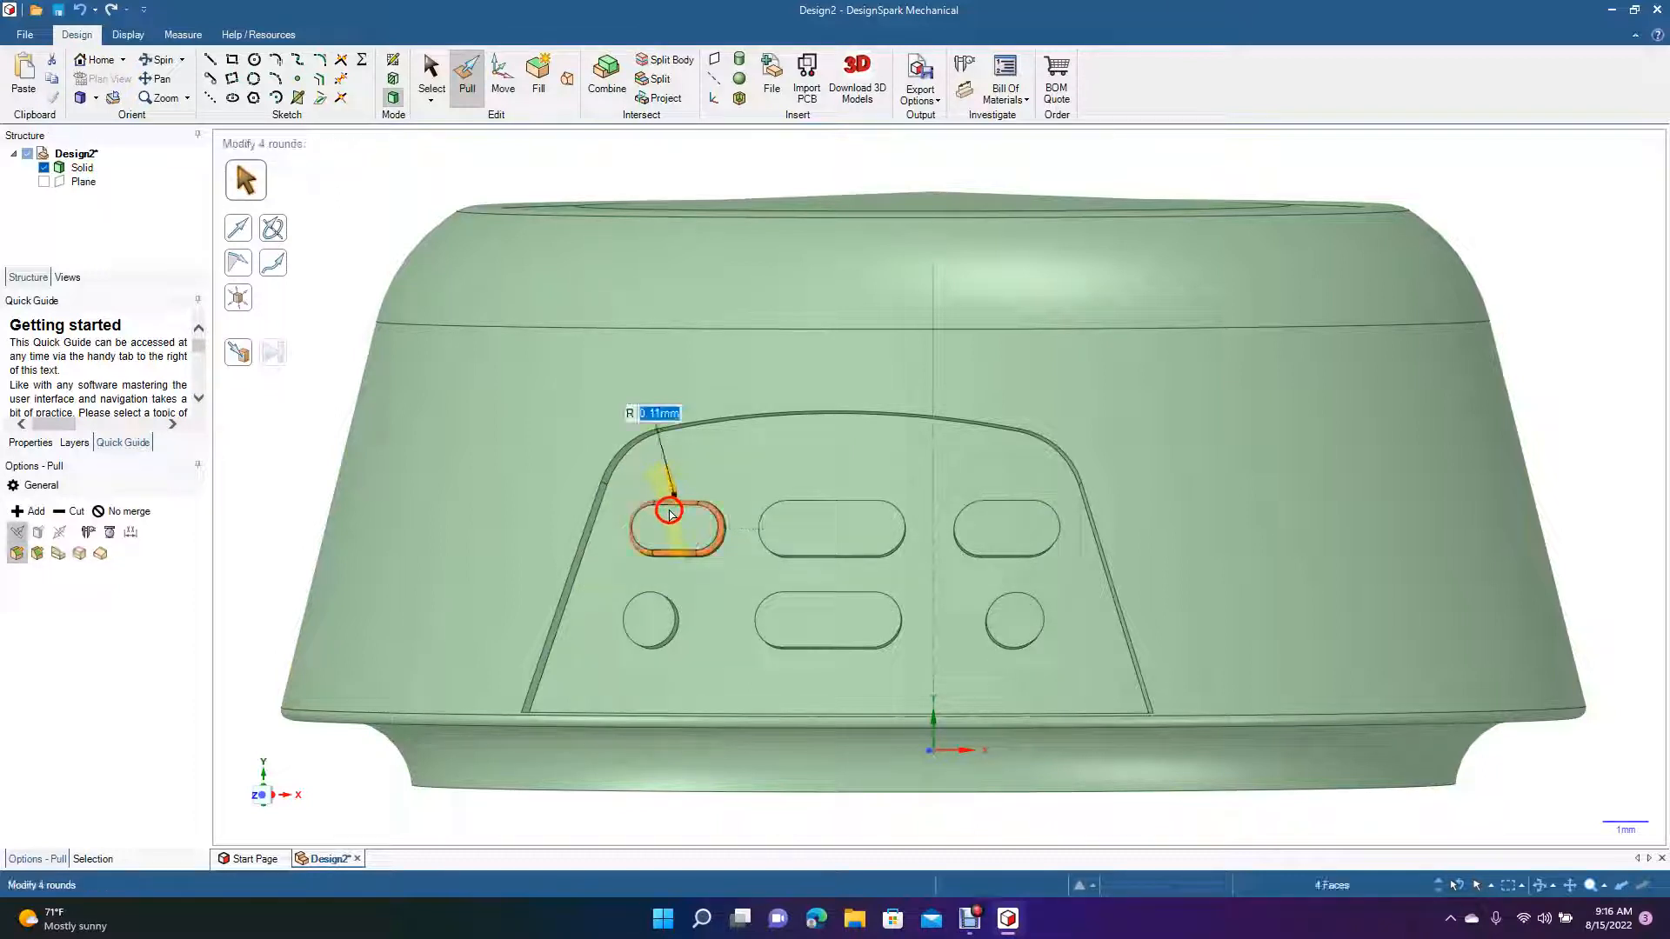
Round the front edge loops of the upper centre slot and upper-right short slot buttons with a 0.12 mm radius
{"action": "left_click", "coordinate": [789, 502]}
{"action": "double_click", "coordinate": [789, 502]}
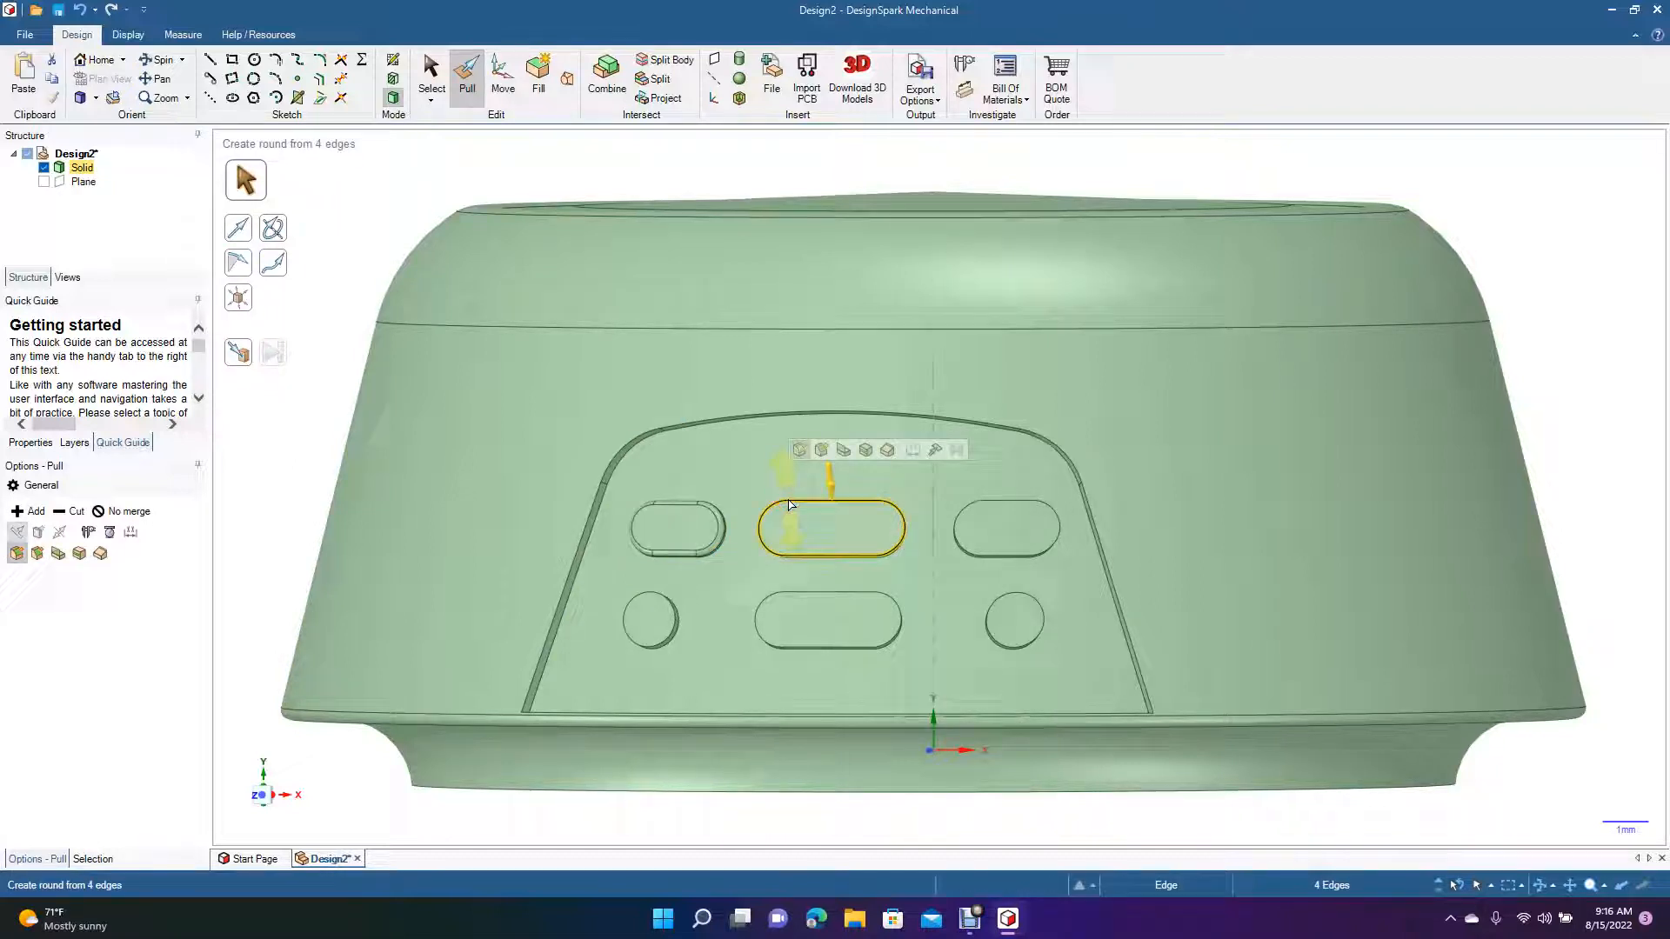
{"action": "key", "text": "space"}
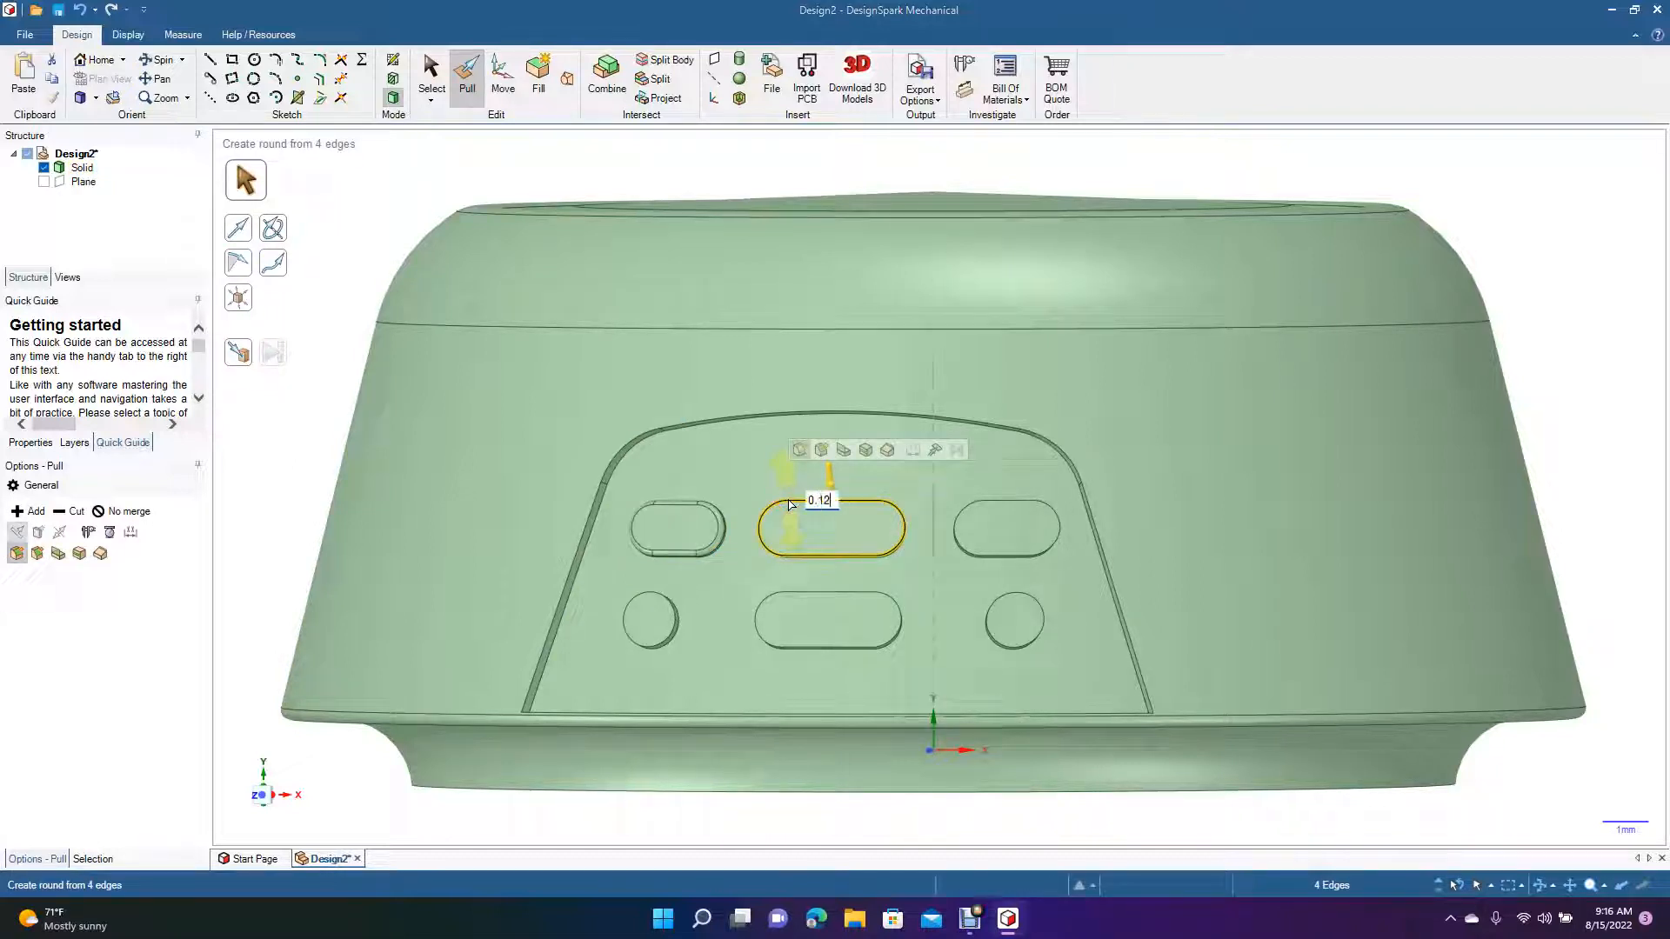
{"action": "key", "text": "Return"}
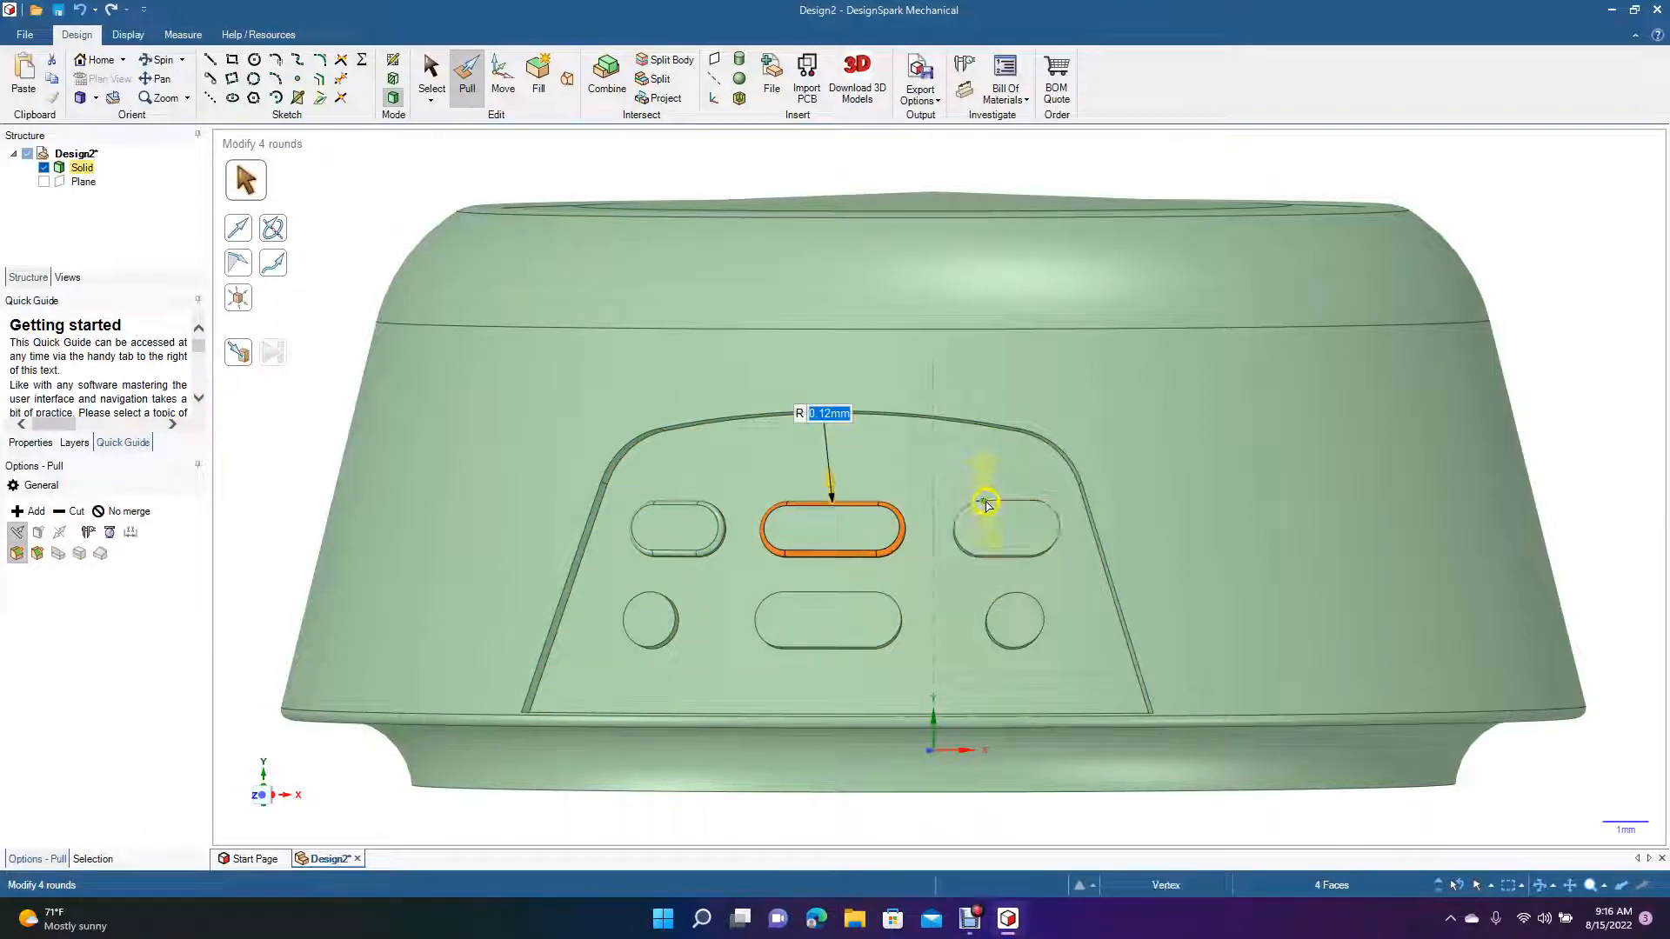
{"action": "double_click", "coordinate": [990, 503]}
{"action": "type", "text": "0.12"}
{"action": "key", "text": "Return"}
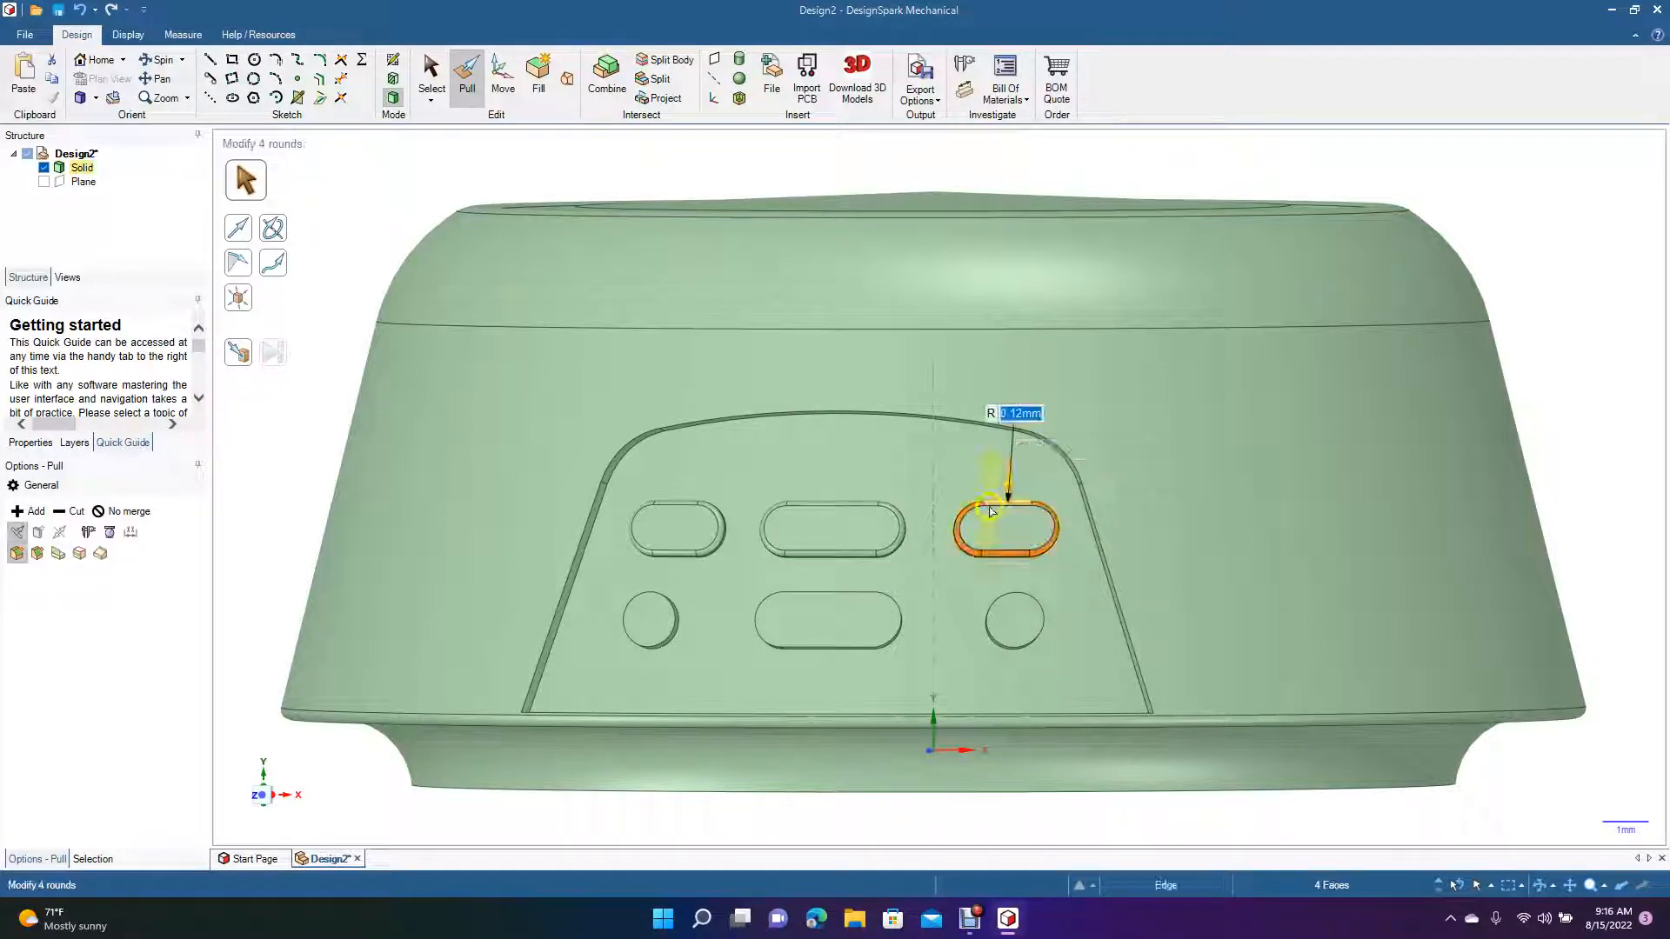
Round the front edge loop of the lower centre slot button with a 0.12 mm radius
{"action": "double_click", "coordinate": [803, 594]}
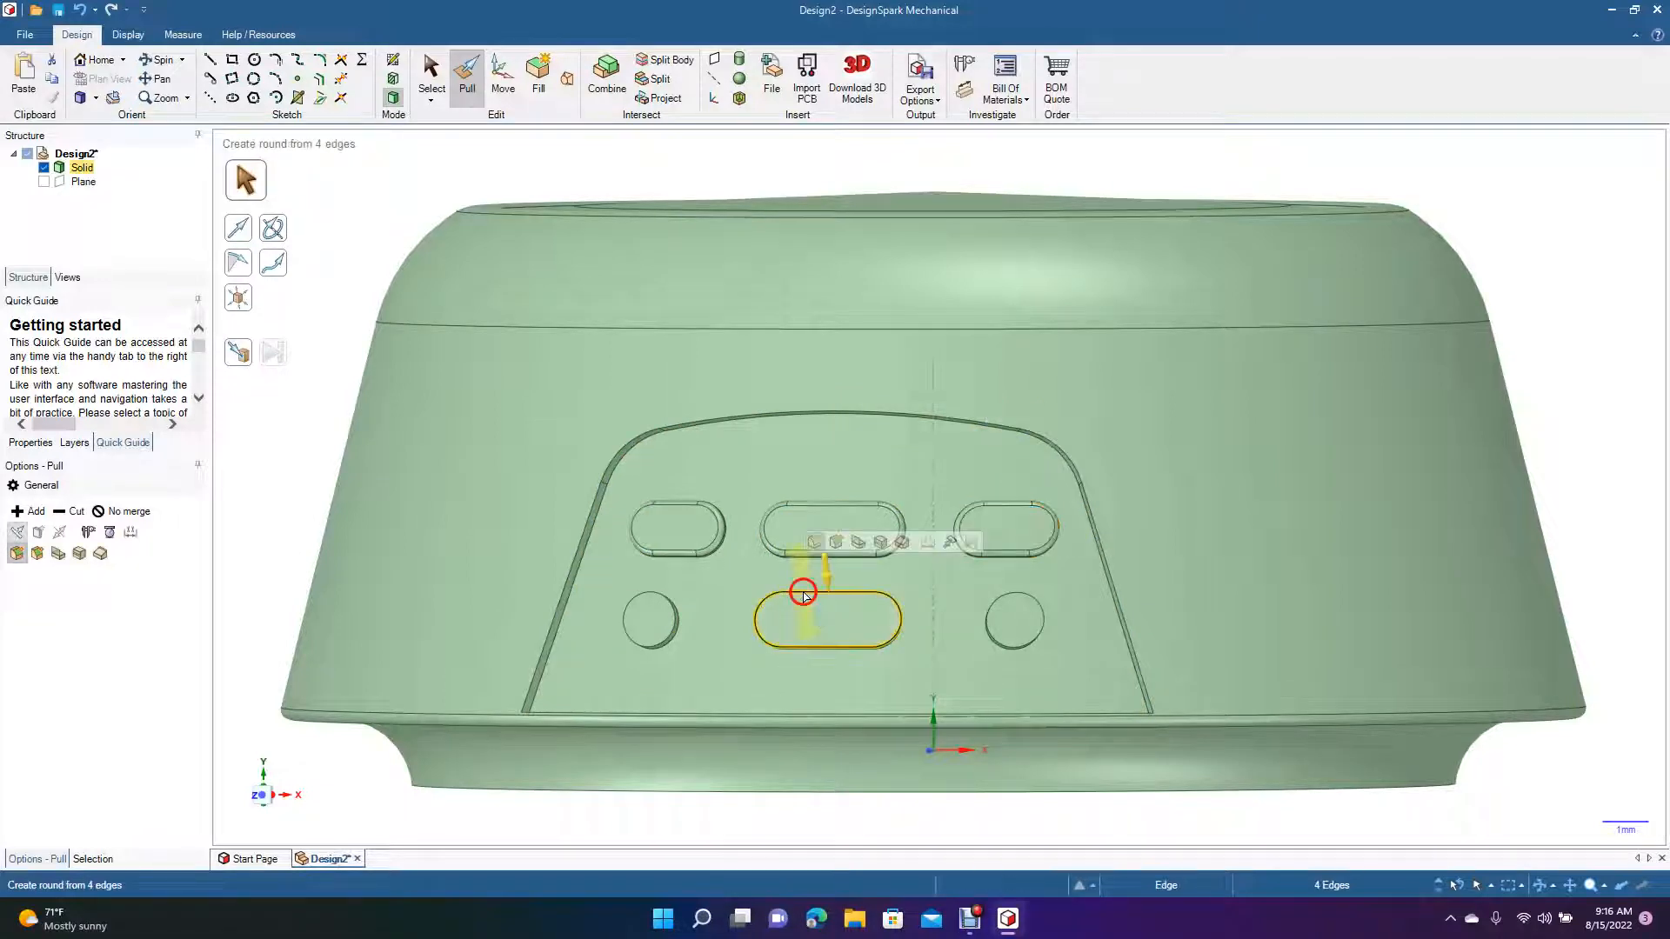
{"action": "type", "text": "0.12"}
{"action": "key", "text": "Return"}
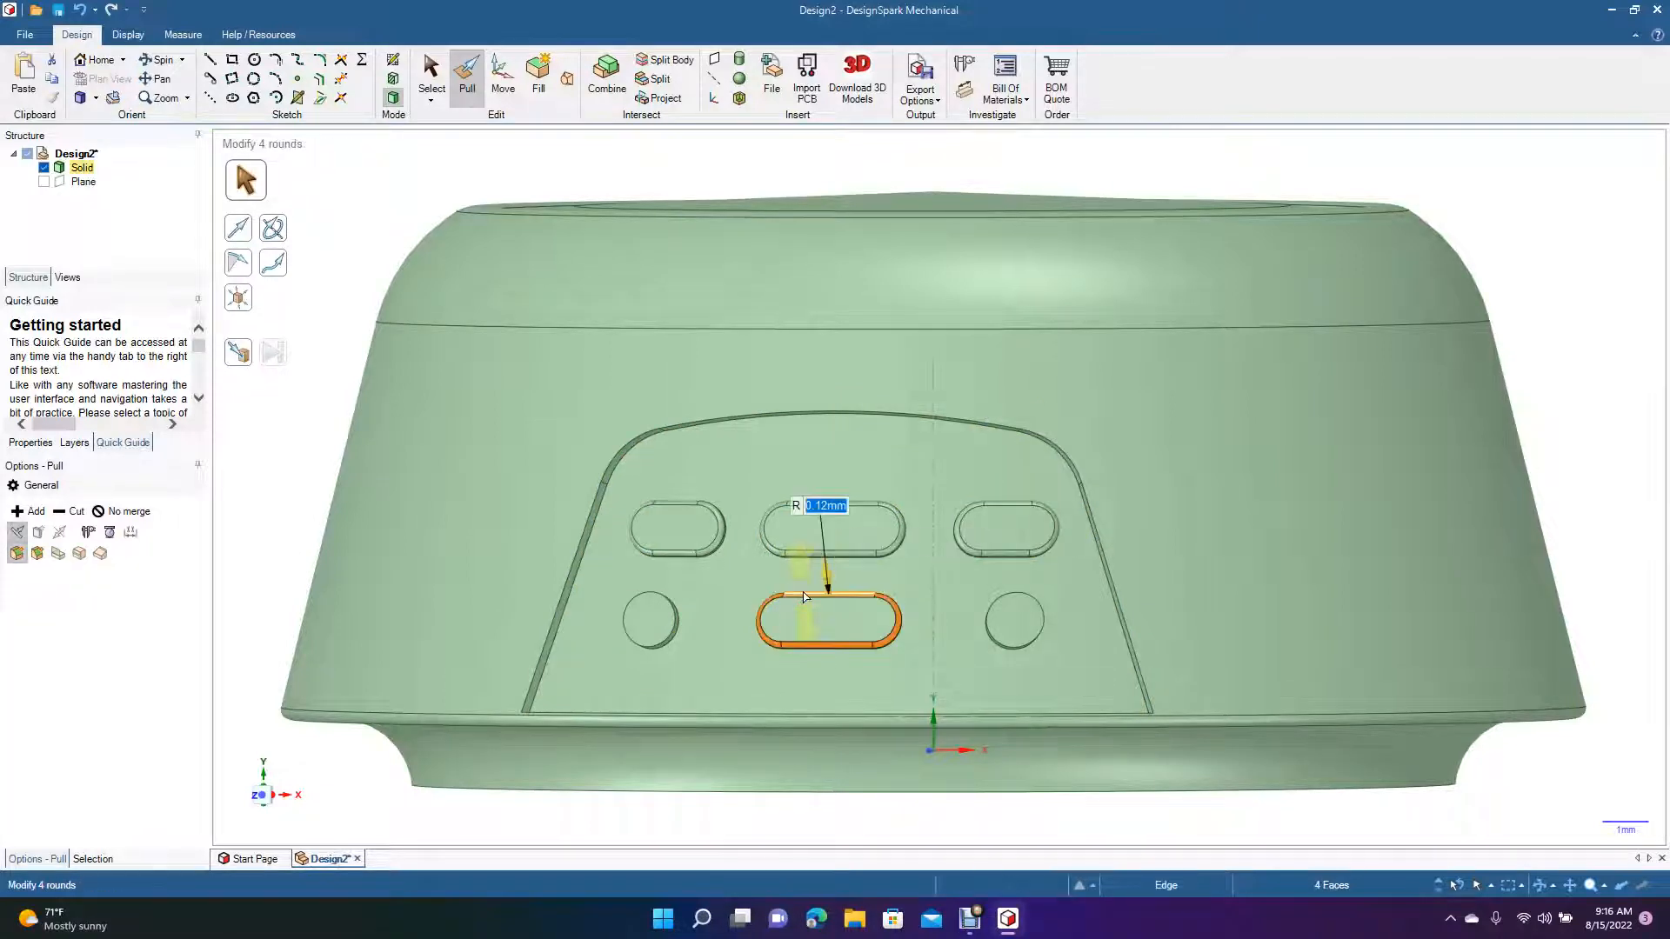
Round the front edges of the left and right circular buttons with a 0.12 mm radius
{"action": "left_click", "coordinate": [663, 599]}
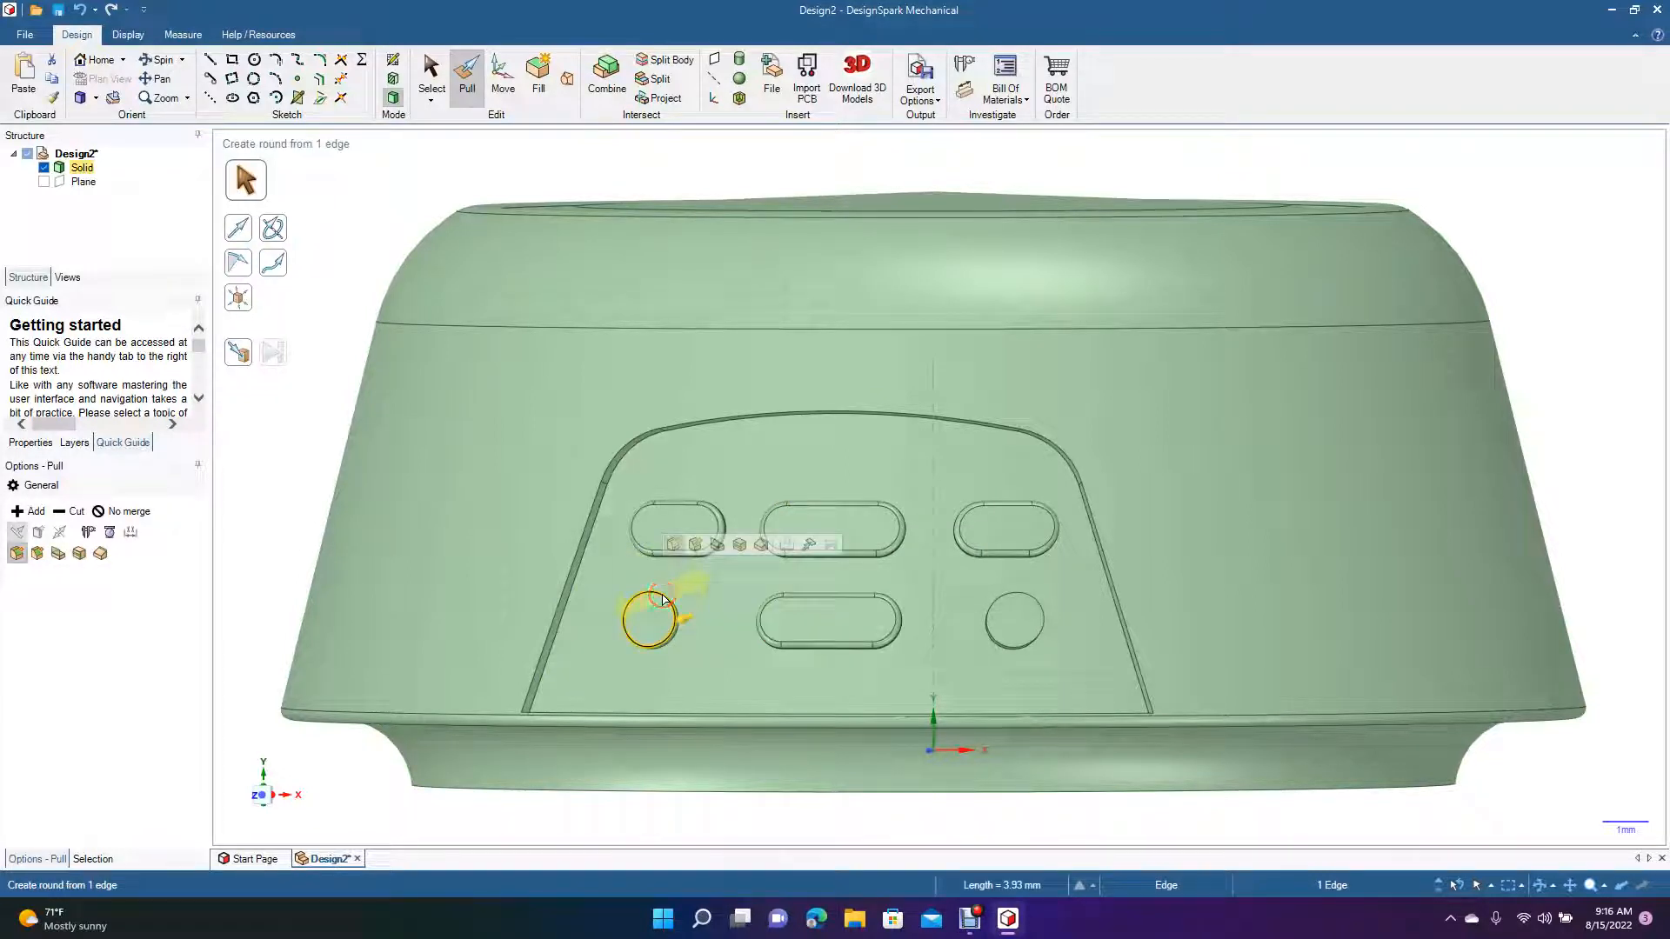
{"action": "type", "text": "0.12"}
{"action": "key", "text": "Return"}
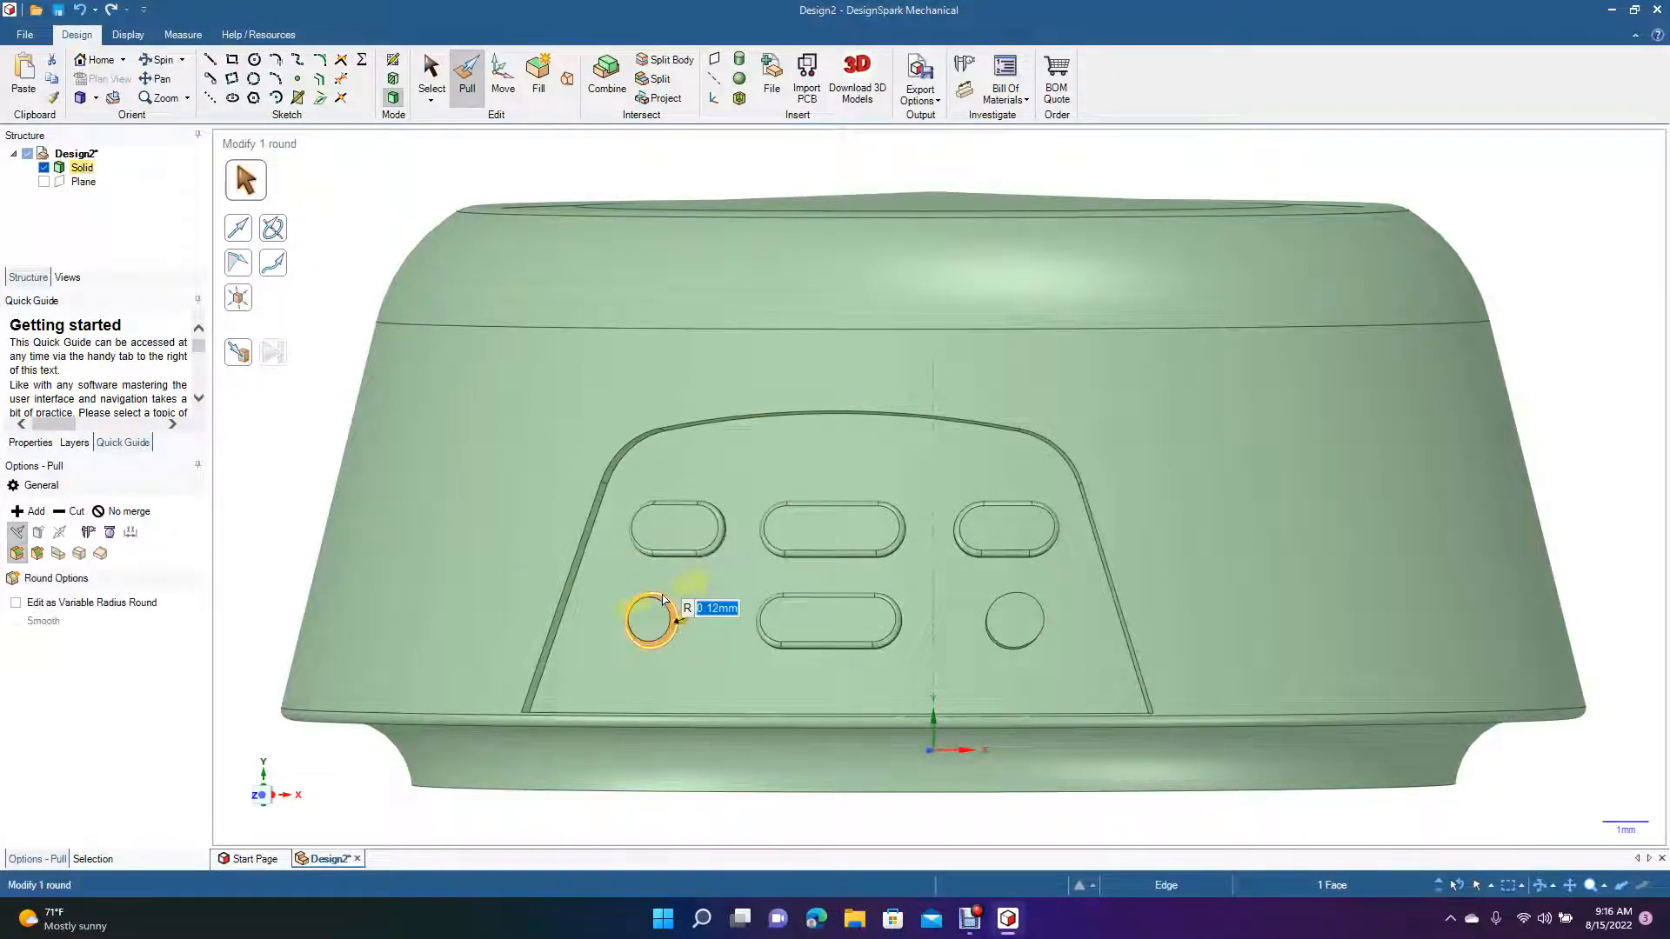
{"action": "left_click", "coordinate": [1027, 594]}
{"action": "type", "text": "0"}
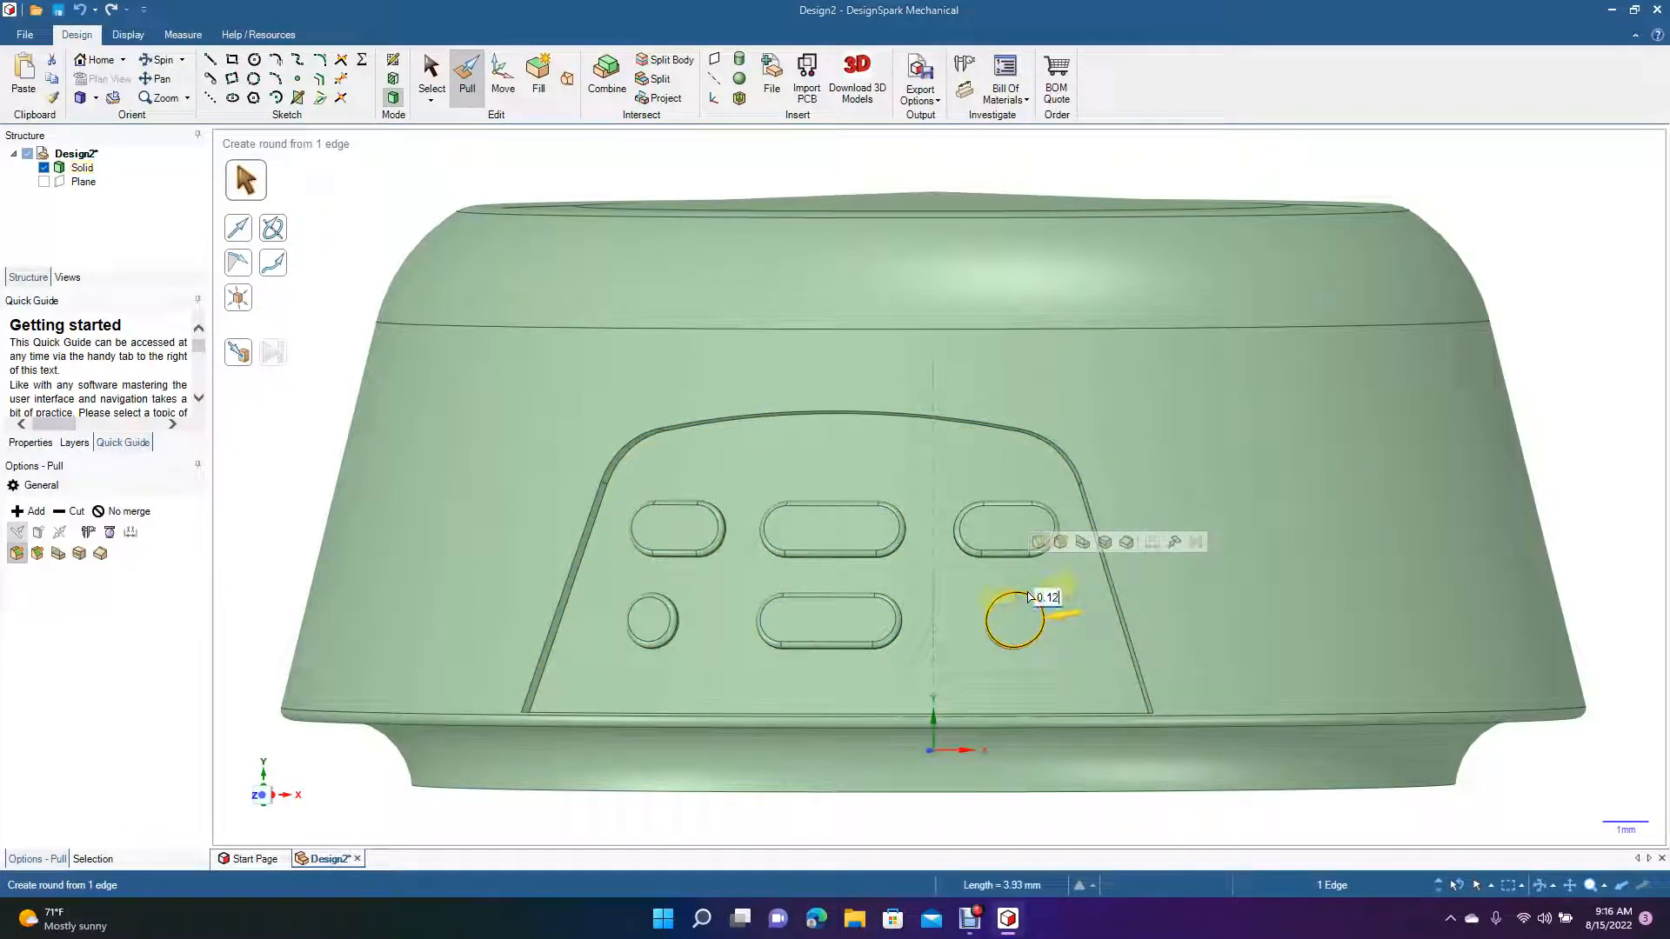
{"action": "type", "text": ".12"}
{"action": "key", "text": "Return"}
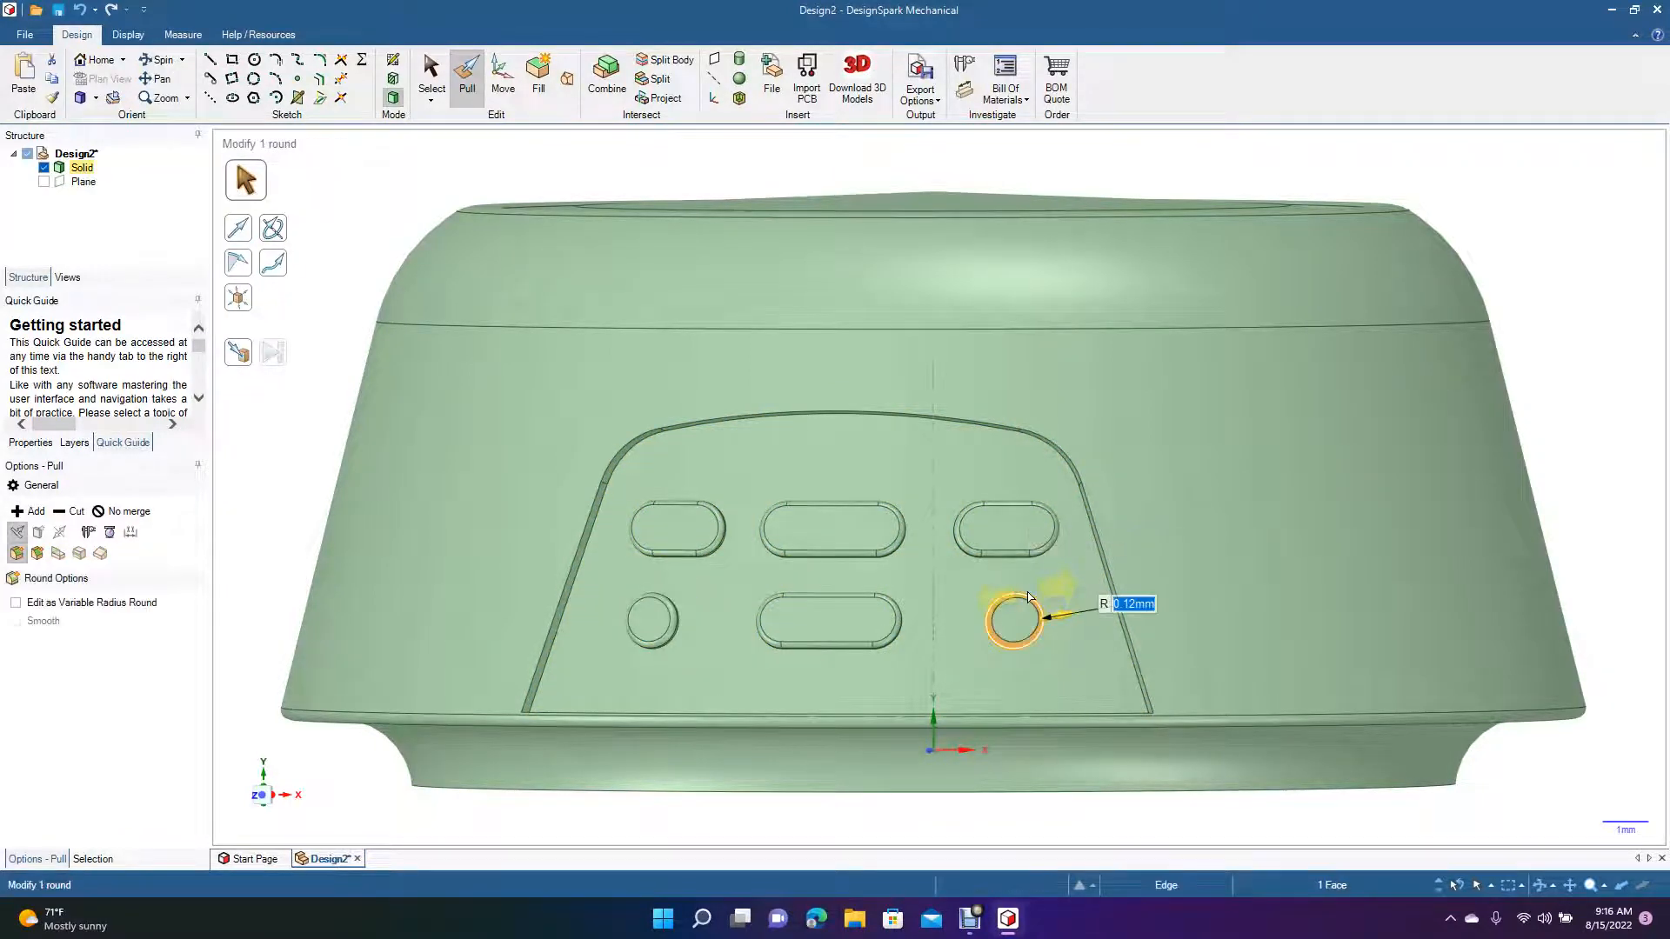
Round the outer edge loop of the recessed front control panel with a 0.1 mm radius
{"action": "left_click", "coordinate": [426, 83]}
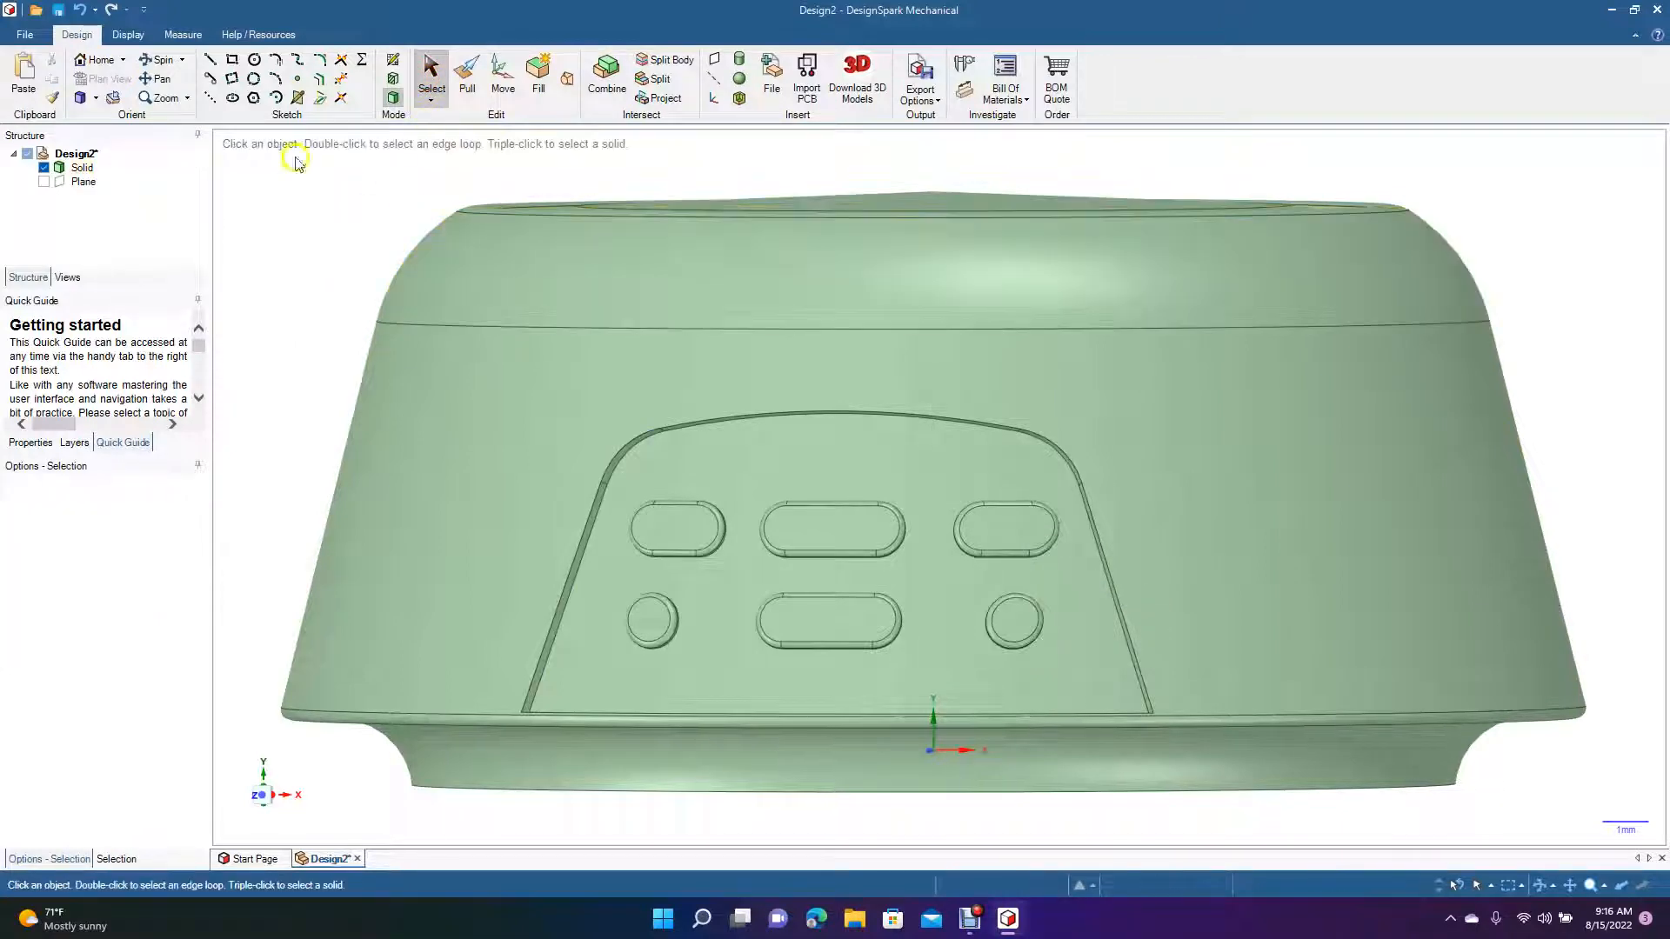
{"action": "left_click", "coordinate": [159, 59]}
{"action": "mouse_move", "coordinate": [287, 185]}
{"action": "left_mouse_down"}
{"action": "mouse_move", "coordinate": [339, 231]}
{"action": "mouse_move", "coordinate": [422, 190]}
{"action": "mouse_move", "coordinate": [380, 154]}
{"action": "mouse_move", "coordinate": [272, 160]}
{"action": "left_mouse_up"}
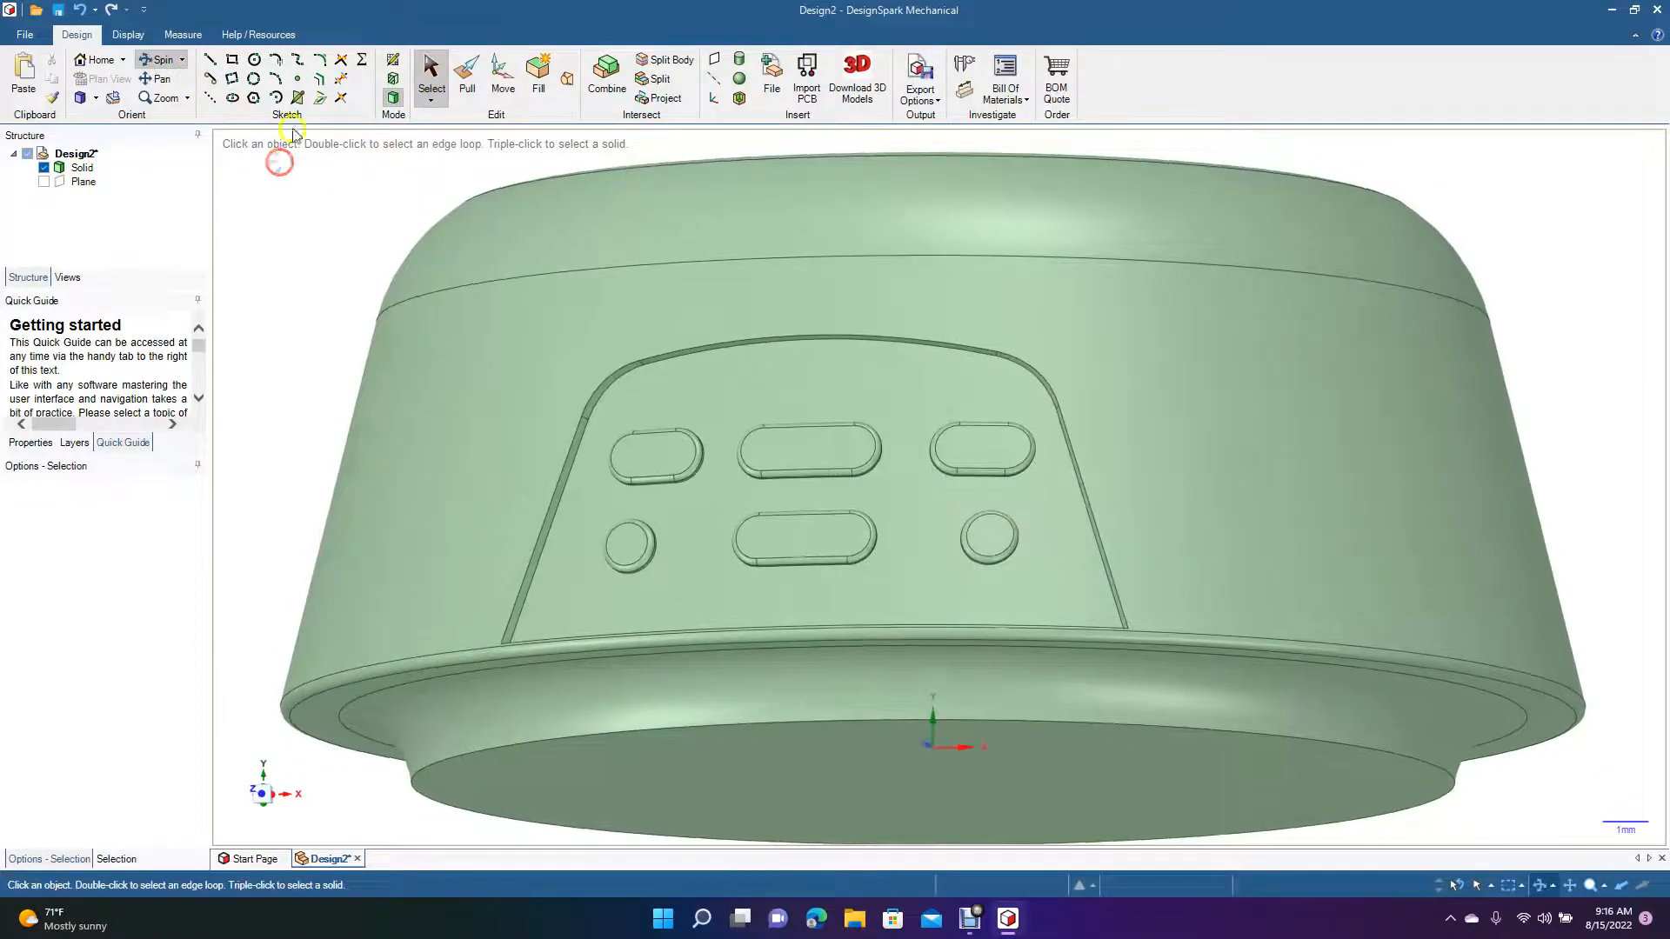
{"action": "left_click", "coordinate": [467, 70]}
{"action": "double_click", "coordinate": [554, 507]}
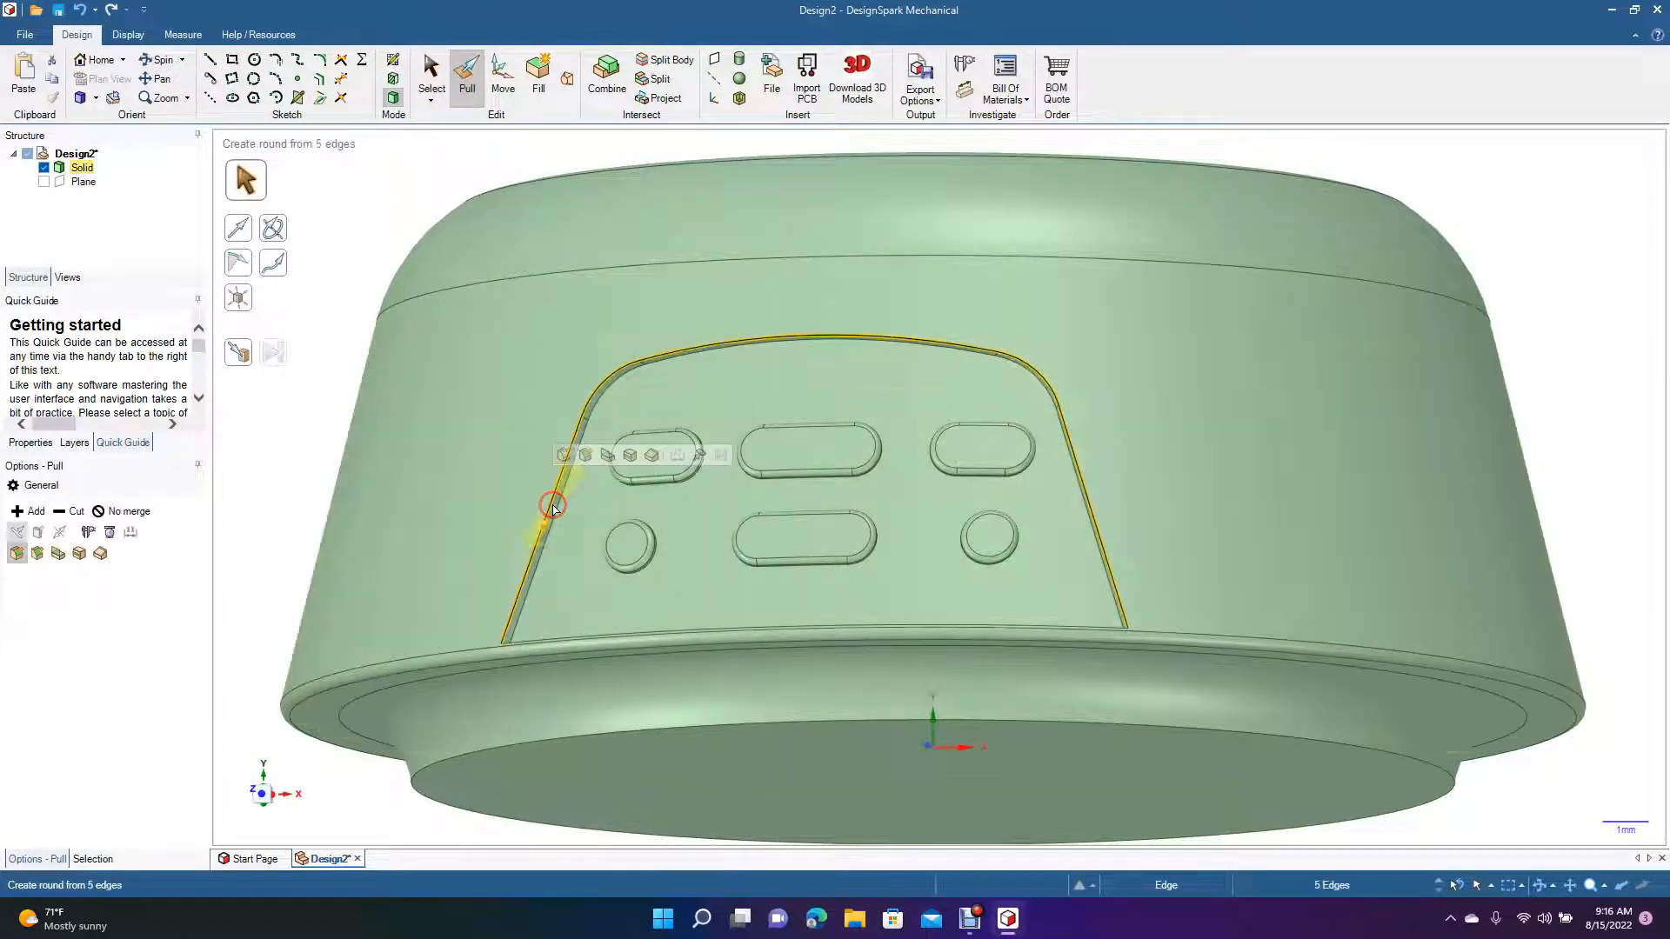
{"action": "key", "text": "space"}
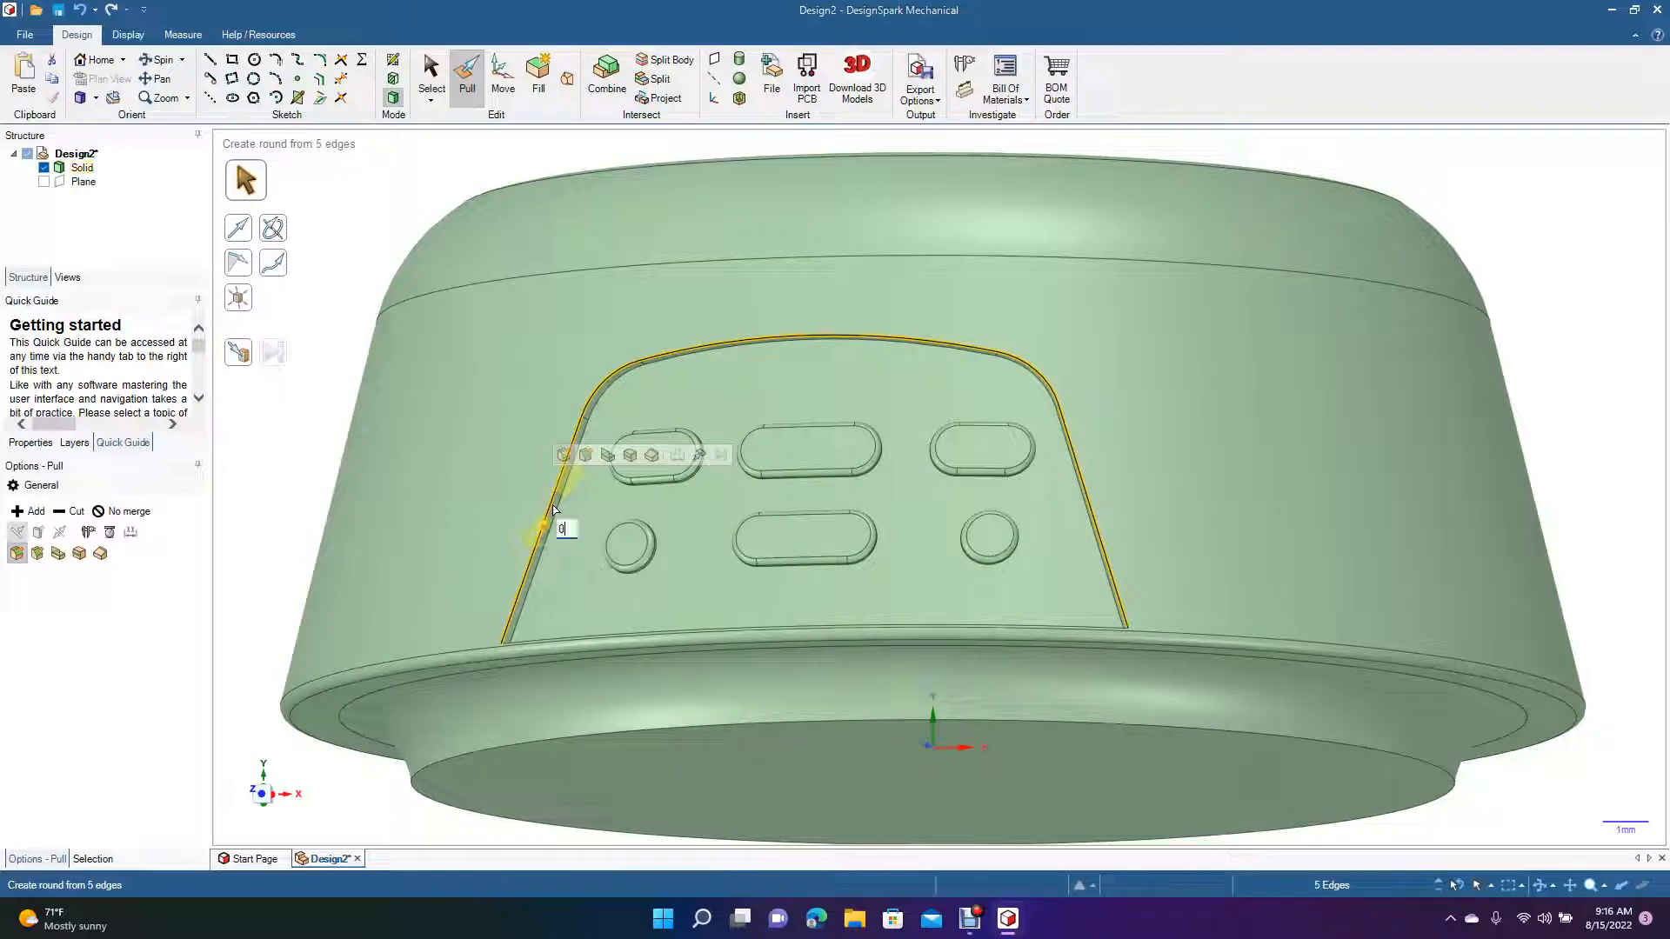
{"action": "key", "text": "Return"}
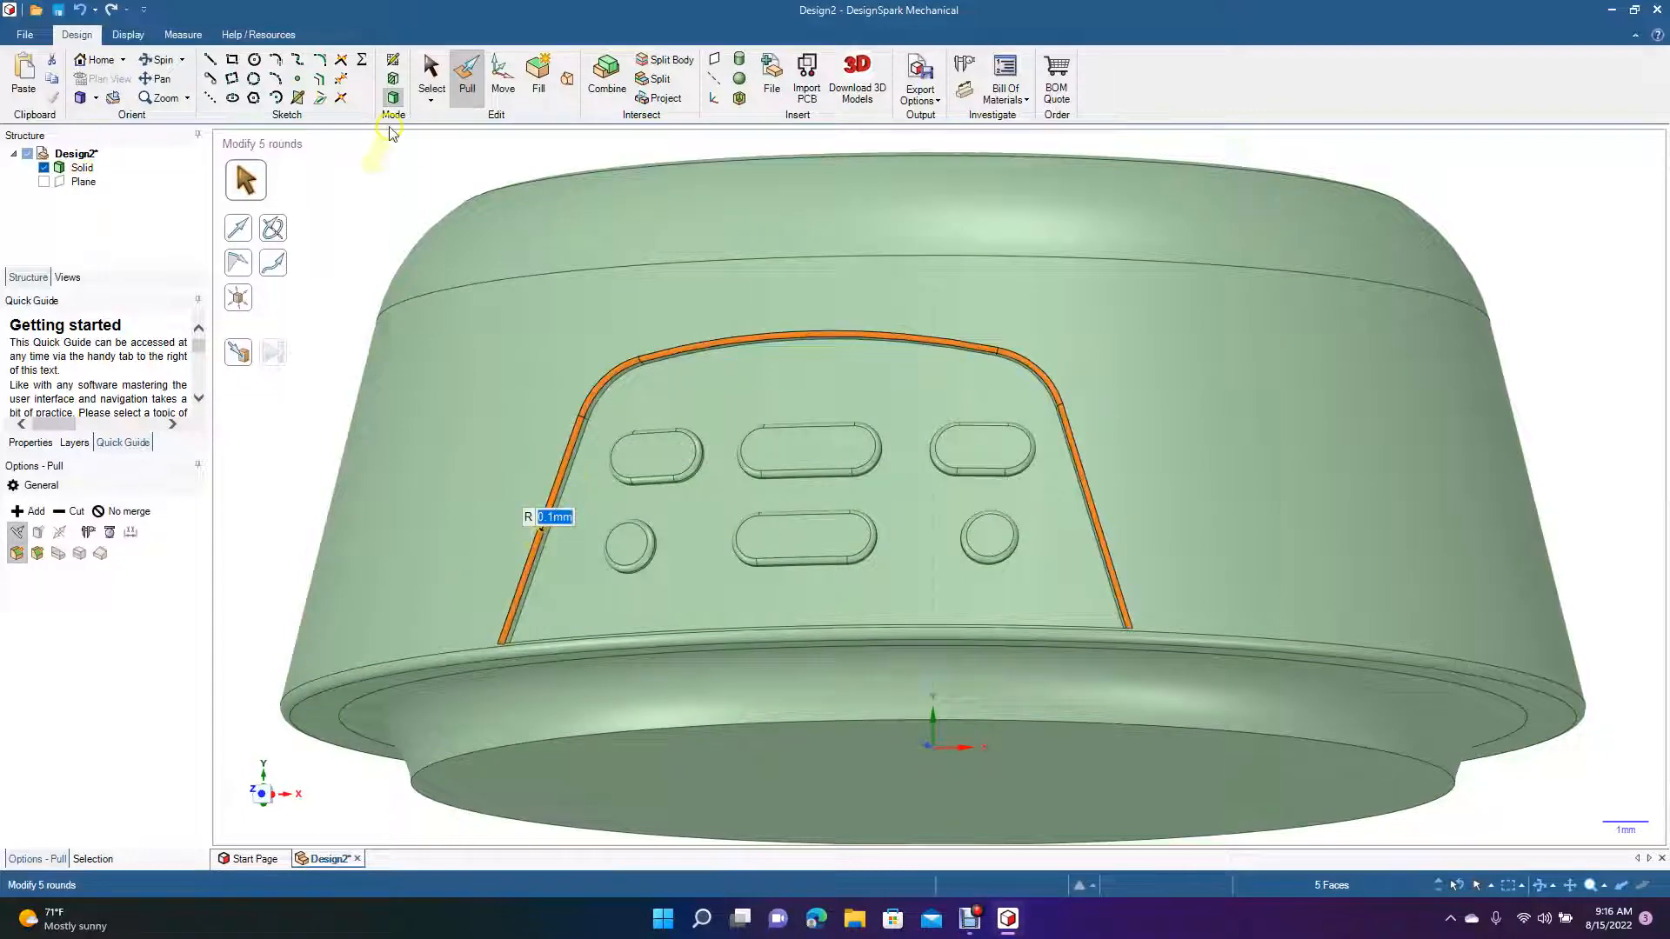
{"action": "left_click", "coordinate": [430, 75]}
{"action": "left_click", "coordinate": [302, 233]}
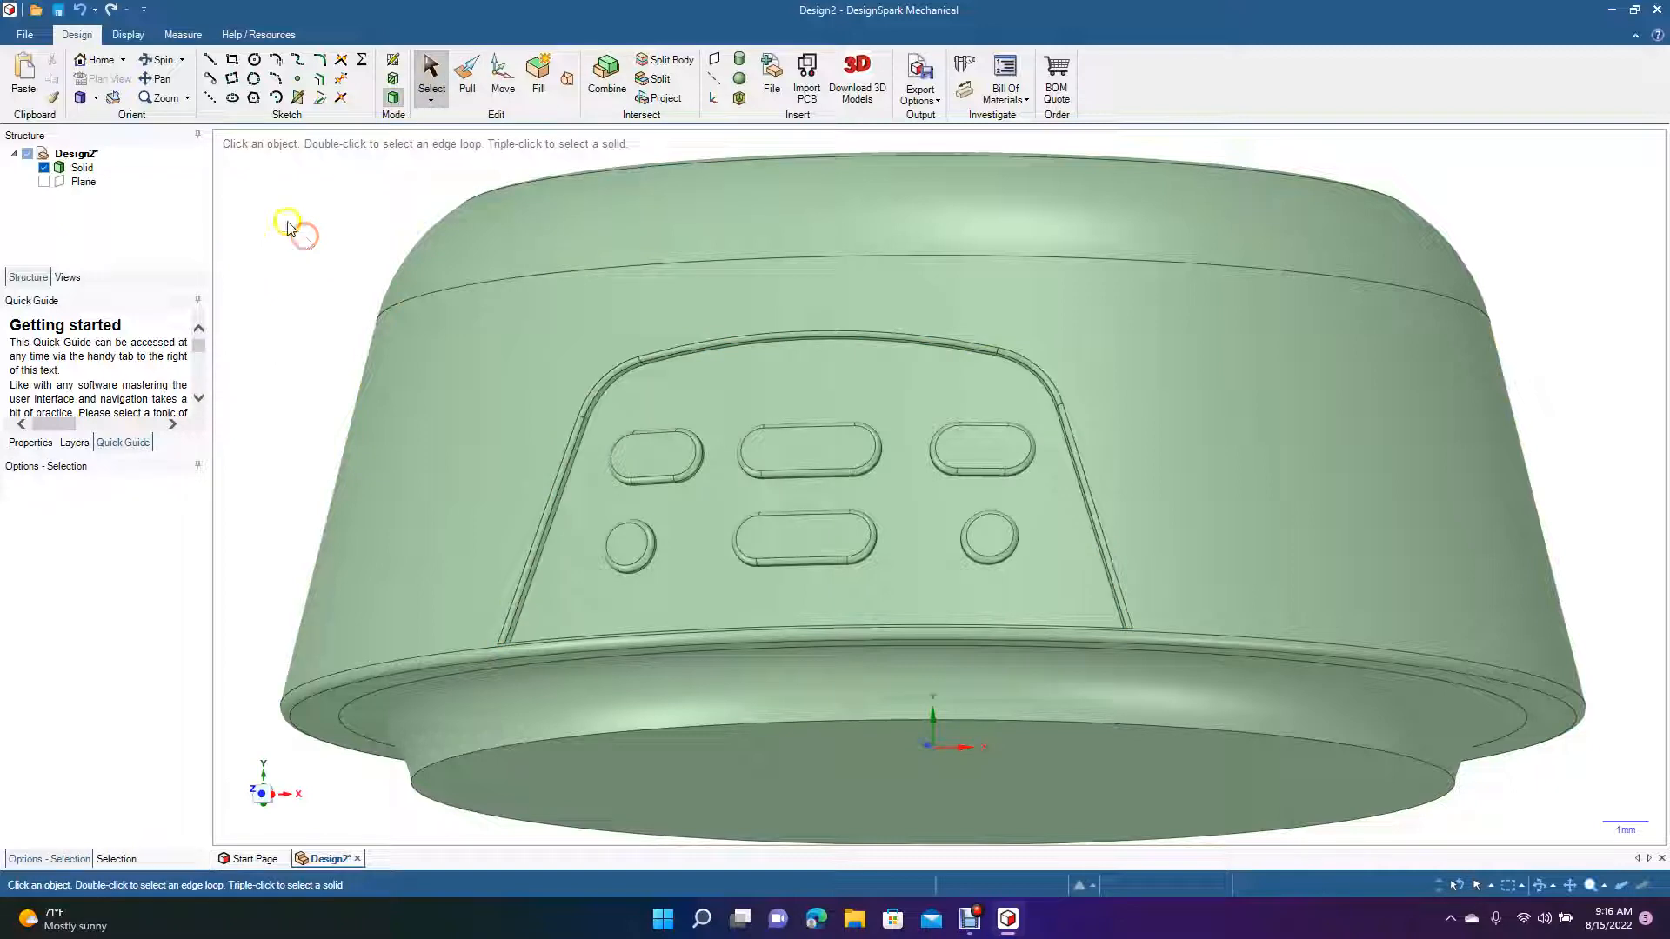
Round the inner edge loop of the control panel recess with a 0.1 mm radius
{"action": "left_click", "coordinate": [165, 60]}
{"action": "mouse_move", "coordinate": [328, 273]}
{"action": "left_mouse_down"}
{"action": "mouse_move", "coordinate": [387, 324]}
{"action": "mouse_move", "coordinate": [459, 335]}
{"action": "mouse_move", "coordinate": [315, 286]}
{"action": "left_mouse_up"}
{"action": "left_click", "coordinate": [432, 87]}
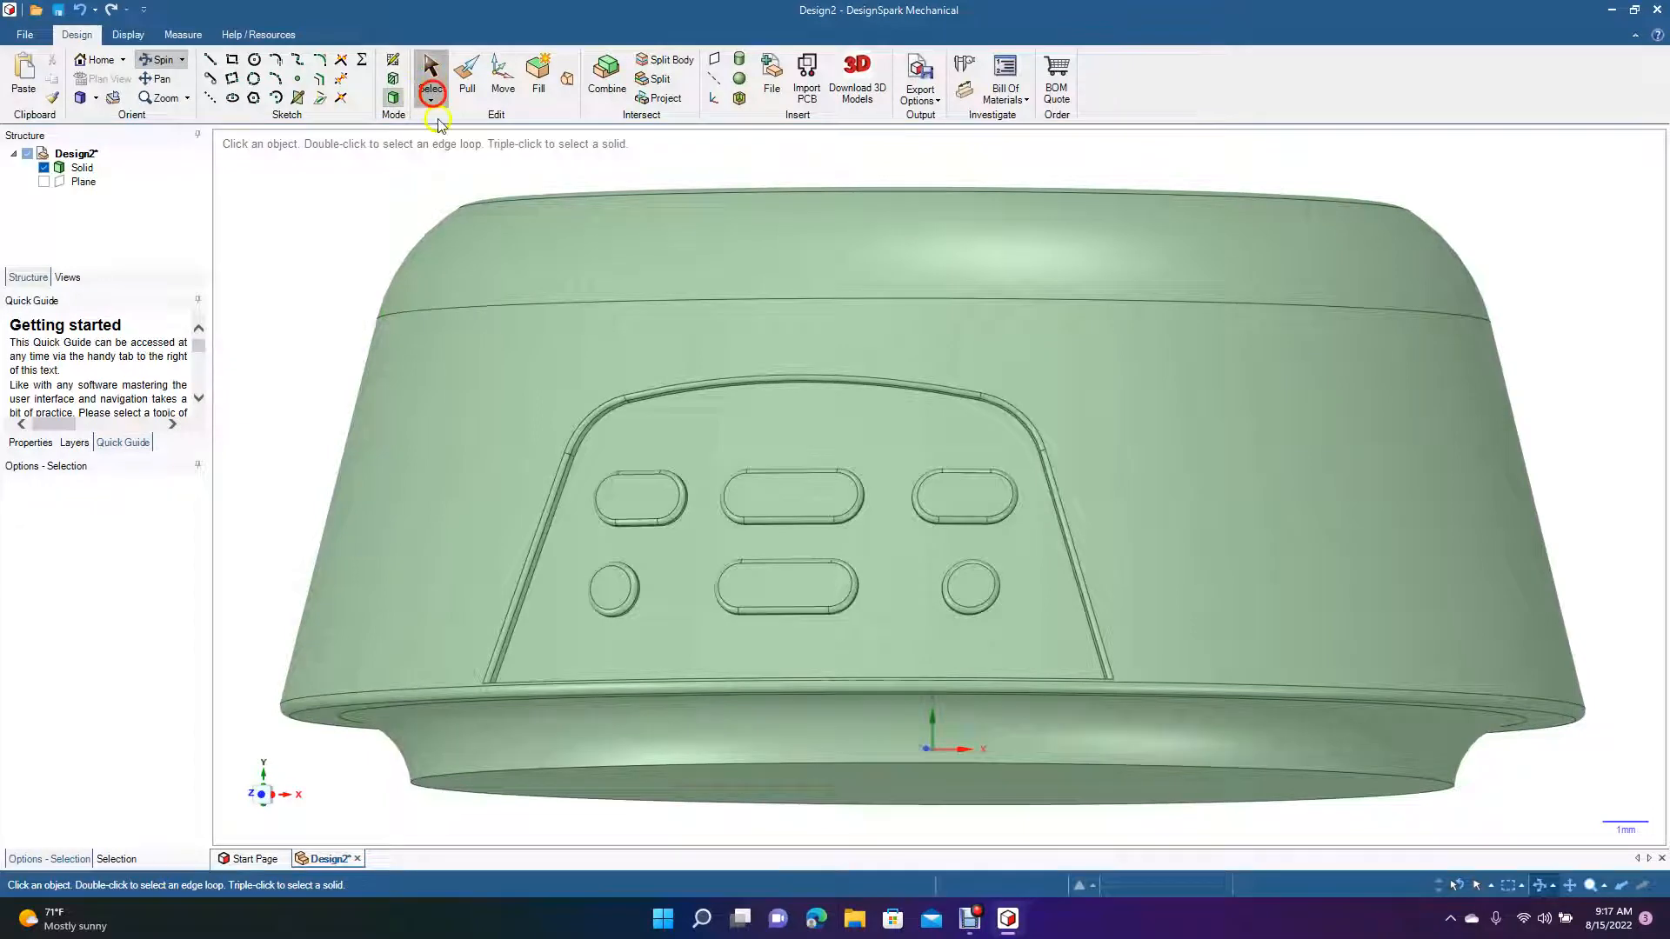
{"action": "double_click", "coordinate": [545, 545]}
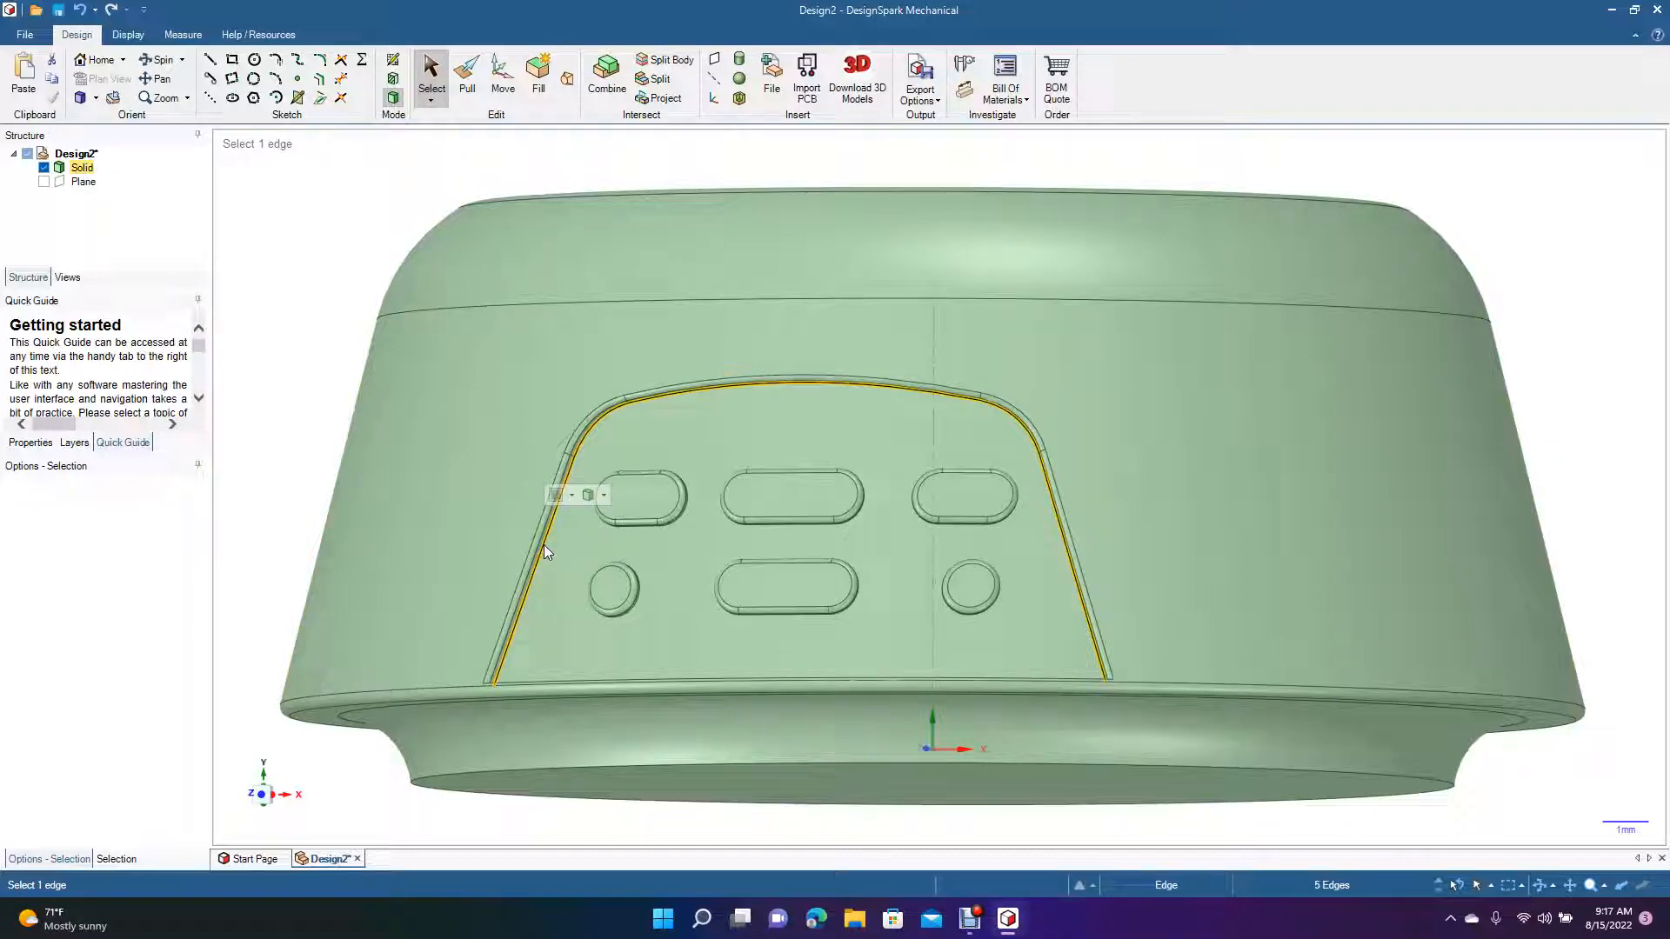
{"action": "left_click", "coordinate": [467, 78]}
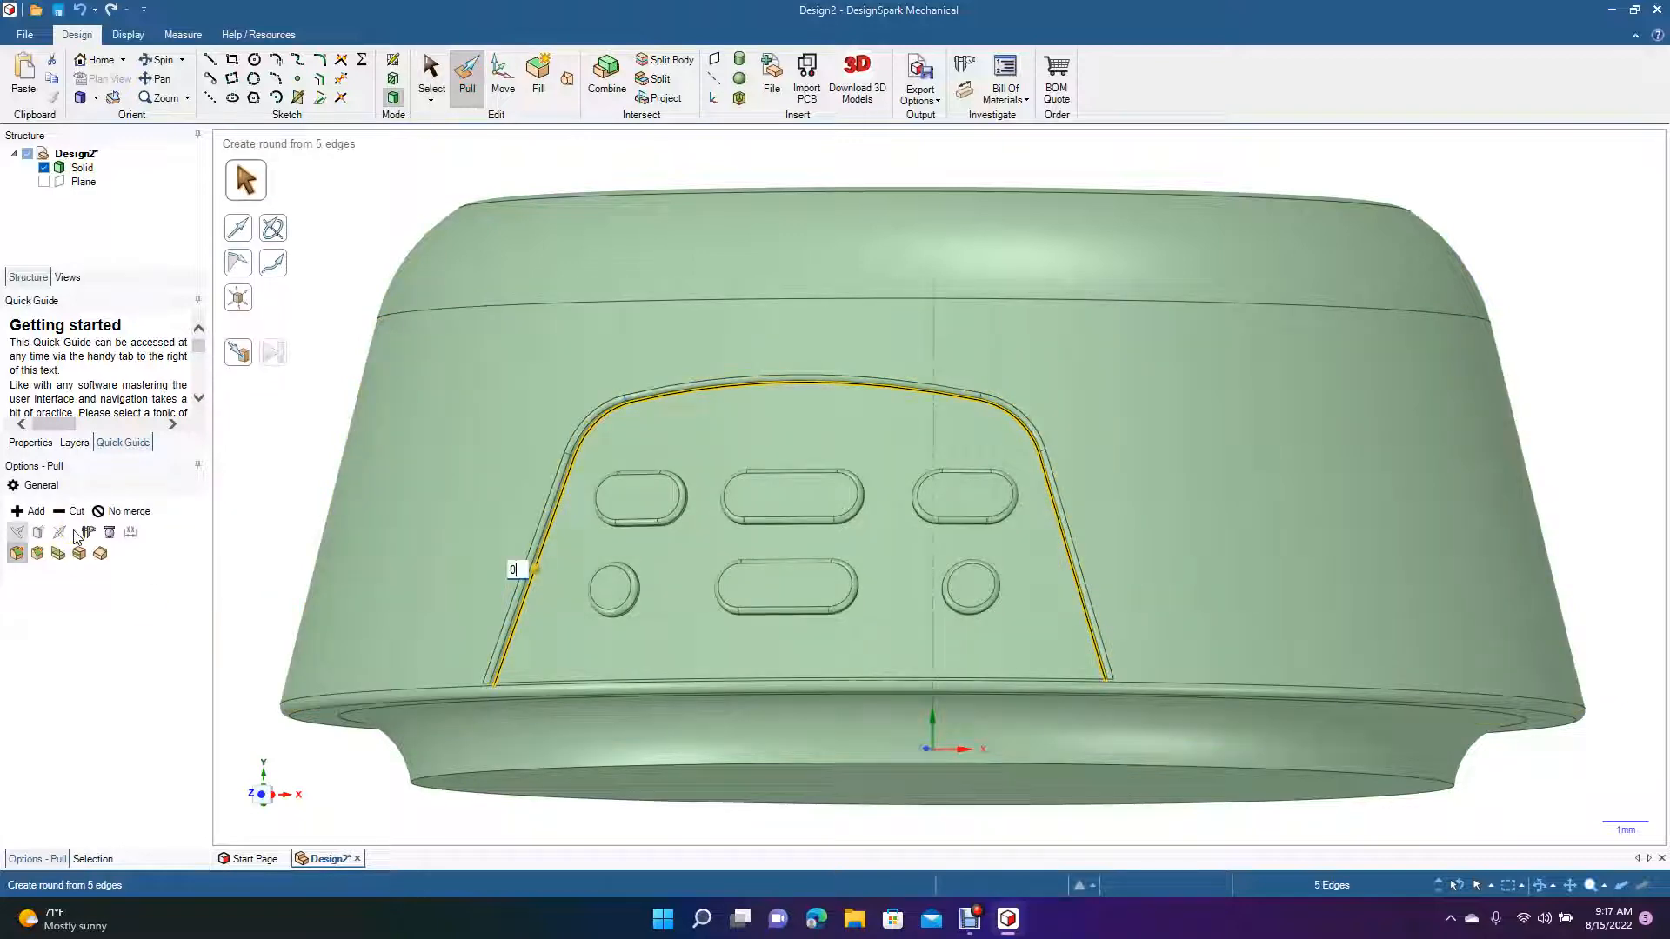
{"action": "key", "text": "Return"}
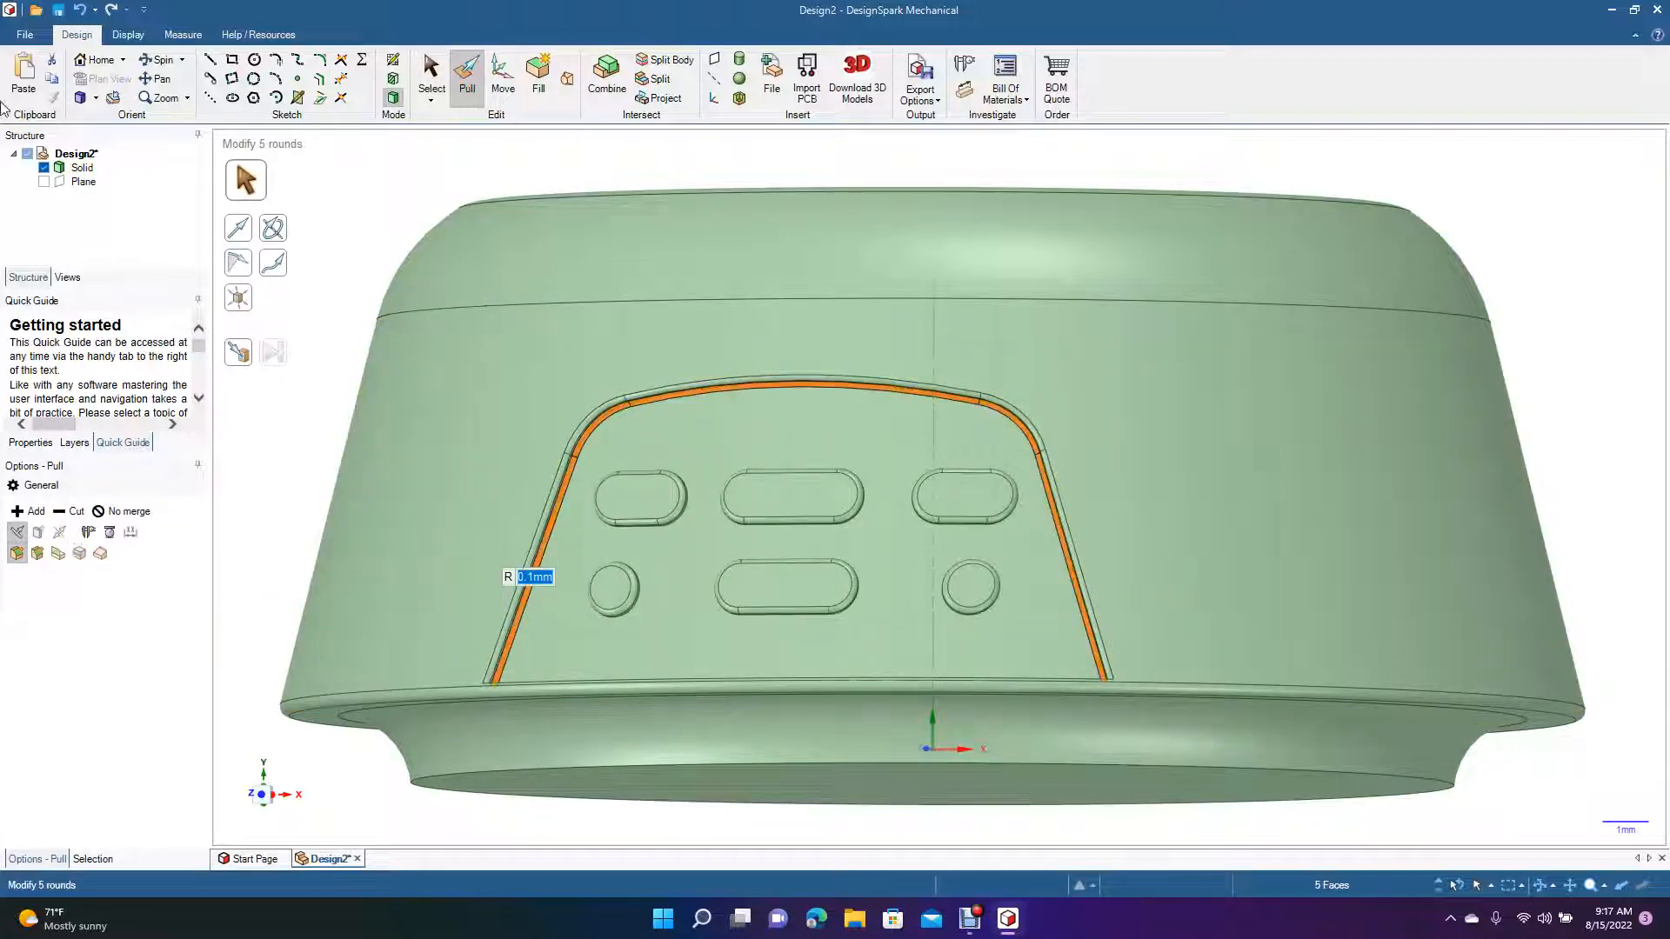
{"action": "left_click", "coordinate": [432, 101]}
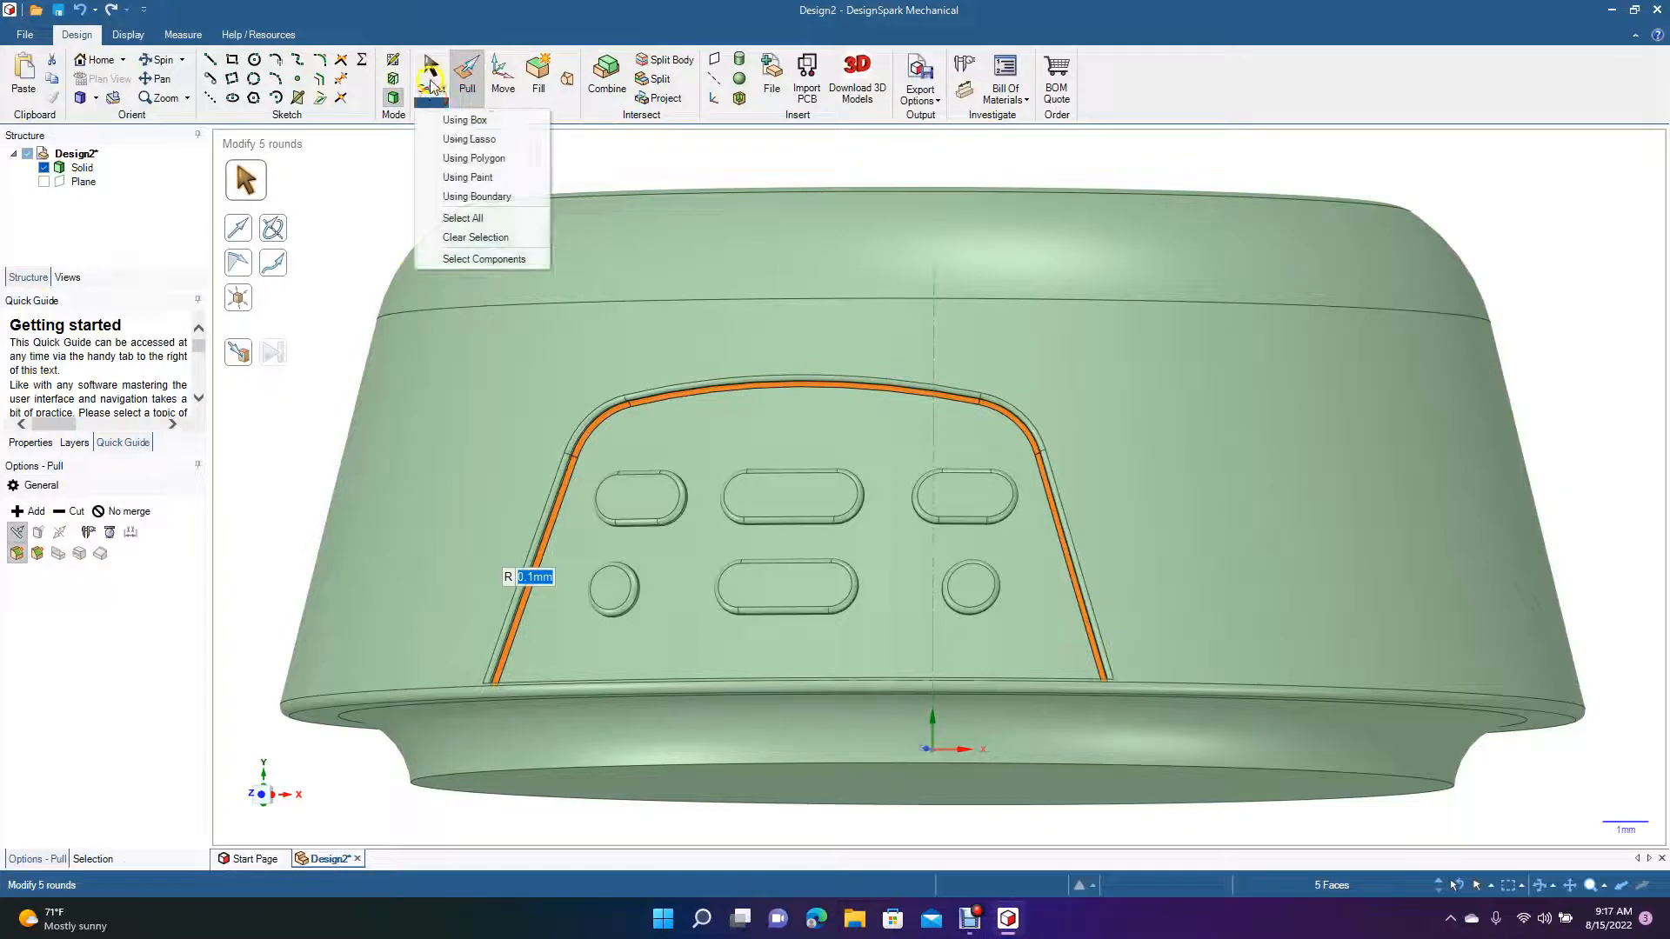
{"action": "left_click", "coordinate": [430, 74]}
Duplicate the lower-left round button's geometry as a separate solid in a straight-on view of the control panel
{"action": "left_click", "coordinate": [153, 59]}
{"action": "mouse_move", "coordinate": [277, 311]}
{"action": "left_mouse_down"}
{"action": "mouse_move", "coordinate": [436, 298]}
{"action": "mouse_move", "coordinate": [458, 313]}
{"action": "mouse_move", "coordinate": [297, 359]}
{"action": "mouse_move", "coordinate": [265, 402]}
{"action": "mouse_move", "coordinate": [261, 276]}
{"action": "mouse_move", "coordinate": [332, 321]}
{"action": "mouse_move", "coordinate": [328, 279]}
{"action": "mouse_move", "coordinate": [328, 362]}
{"action": "mouse_move", "coordinate": [253, 371]}
{"action": "mouse_move", "coordinate": [441, 319]}
{"action": "mouse_move", "coordinate": [271, 324]}
{"action": "left_mouse_up"}
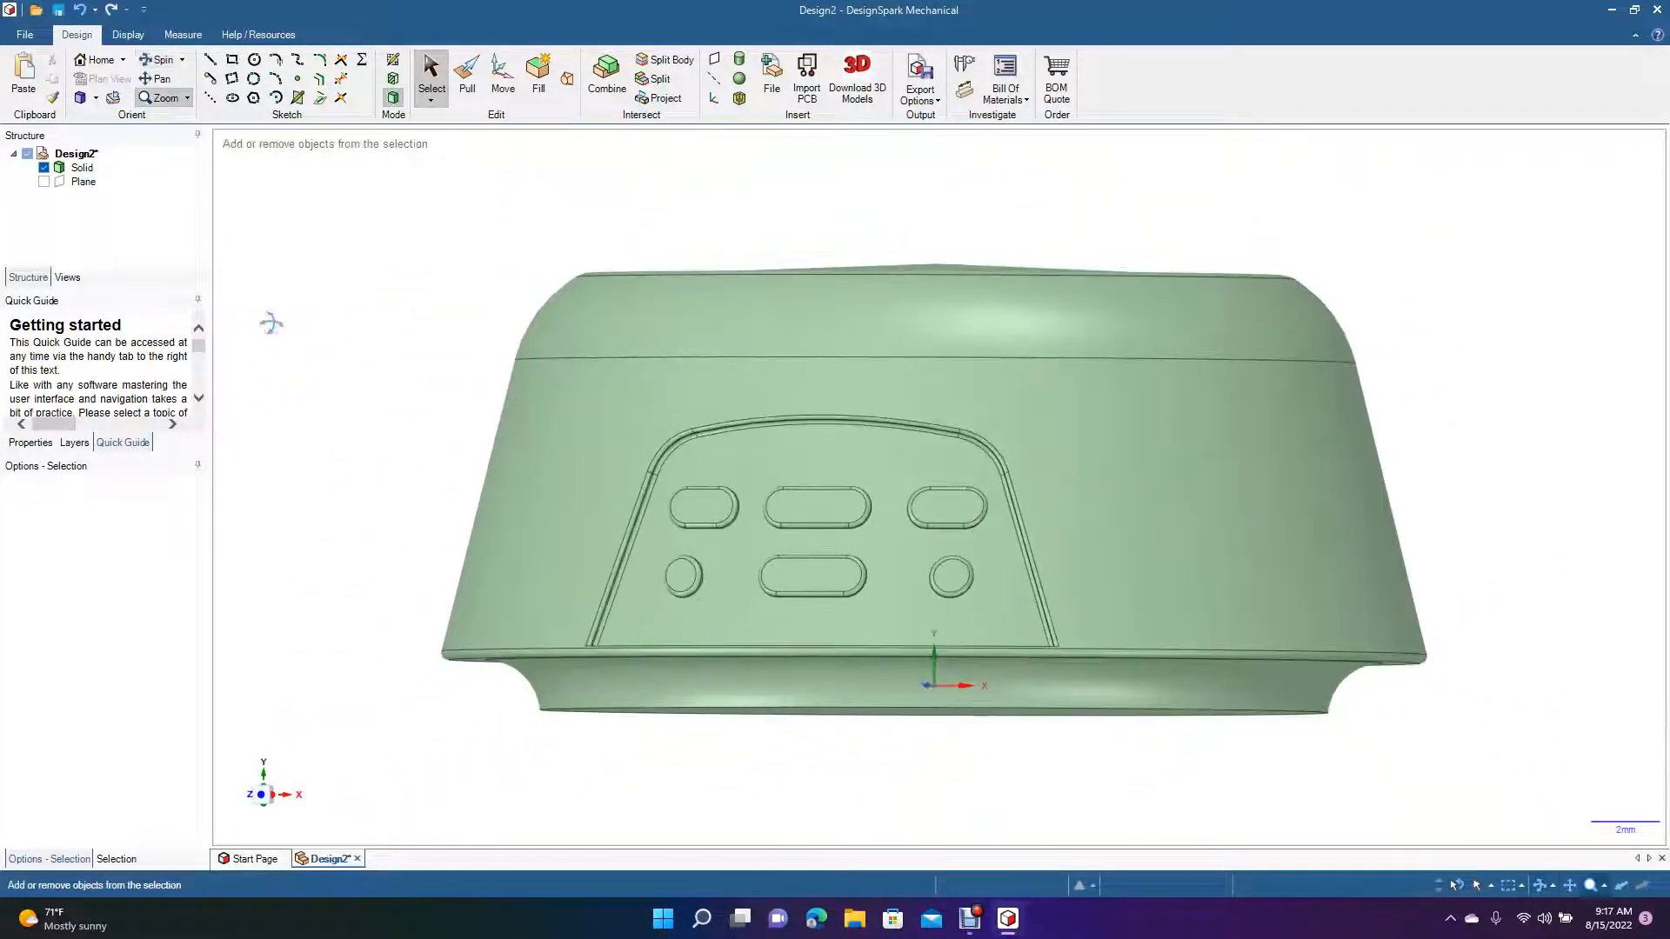
{"action": "scroll", "coordinate": [271, 324], "scroll_direction": "down", "scroll_amount": 3}
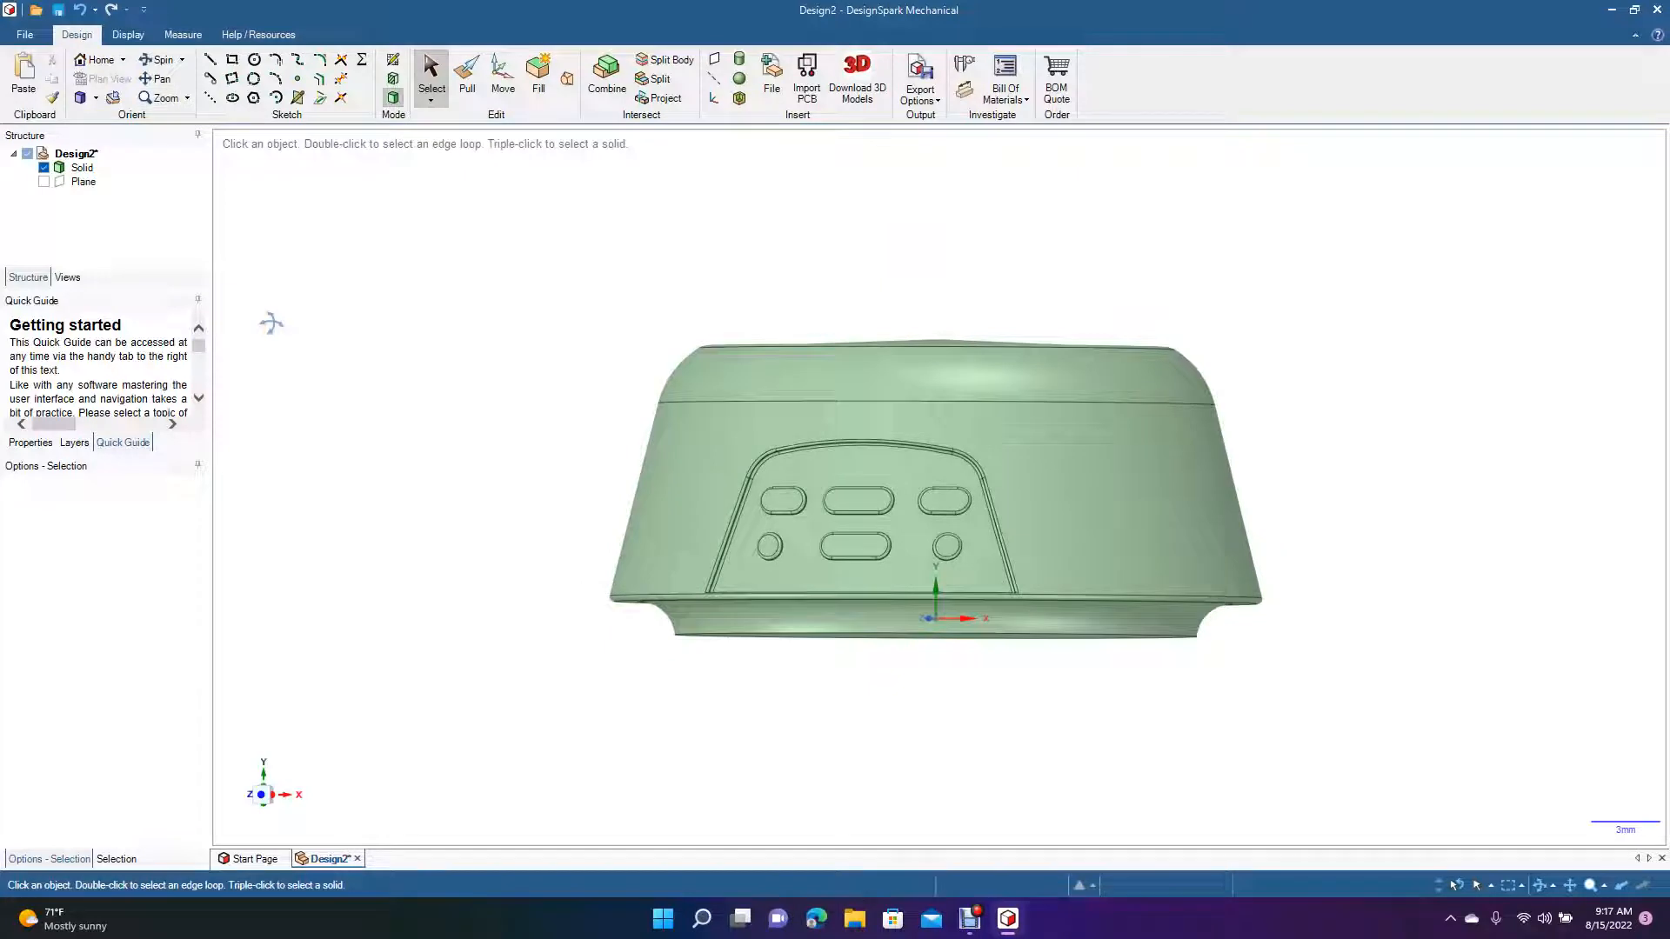
{"action": "left_click", "coordinate": [96, 98]}
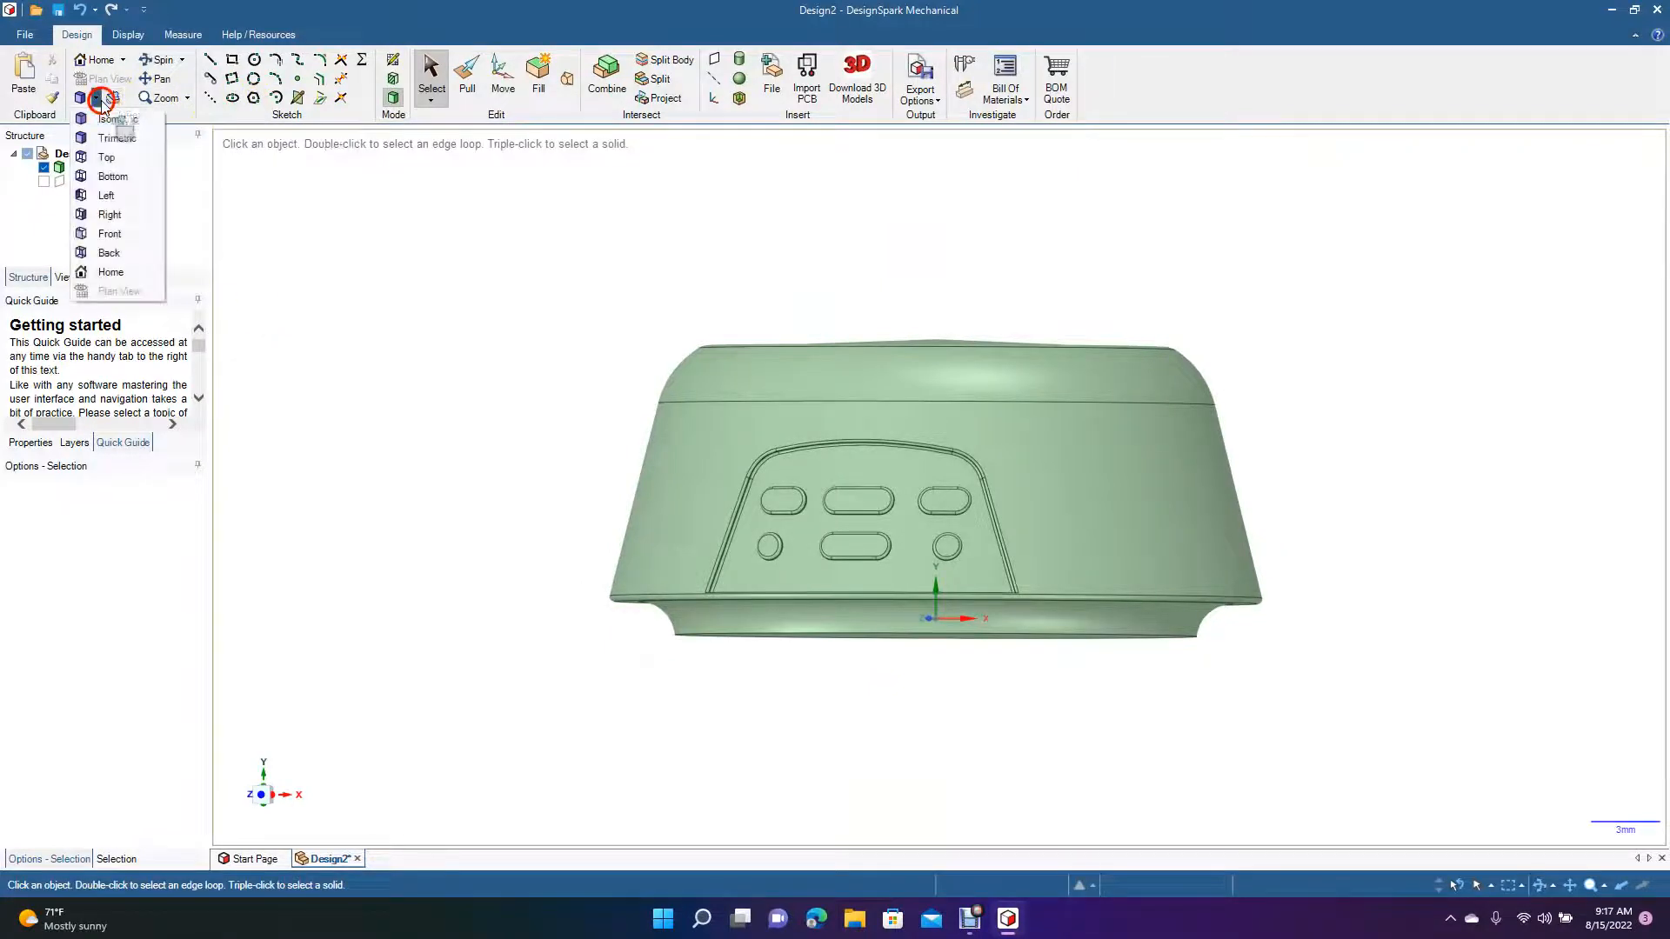
{"action": "left_click", "coordinate": [111, 156]}
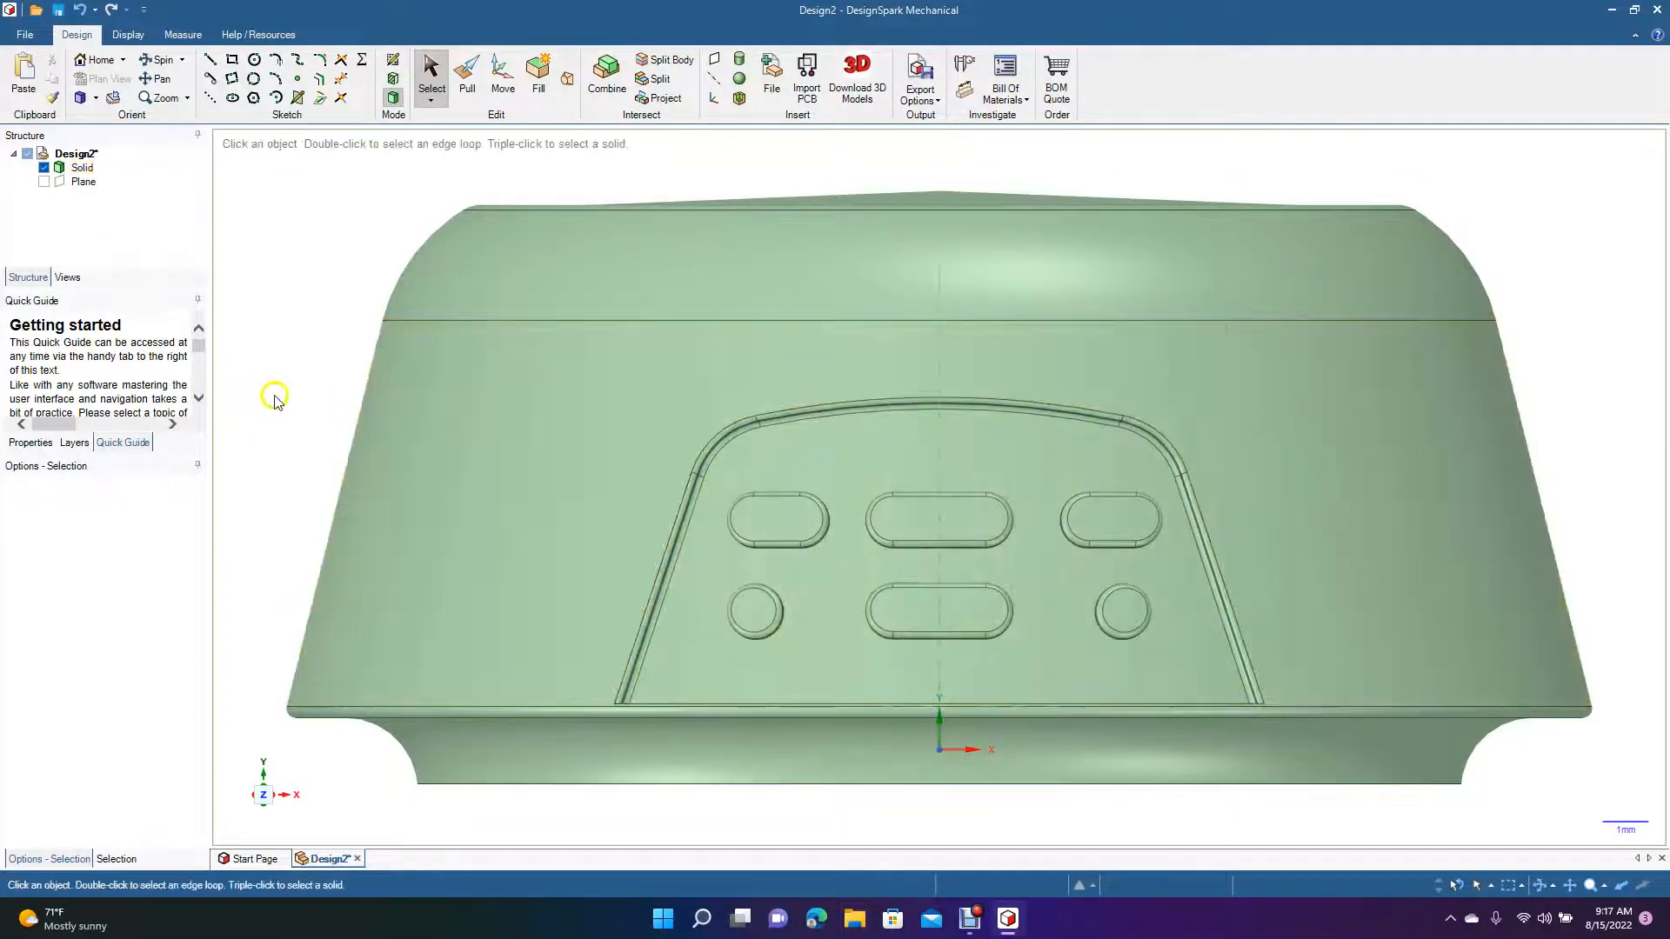
{"action": "left_click", "coordinate": [756, 619]}
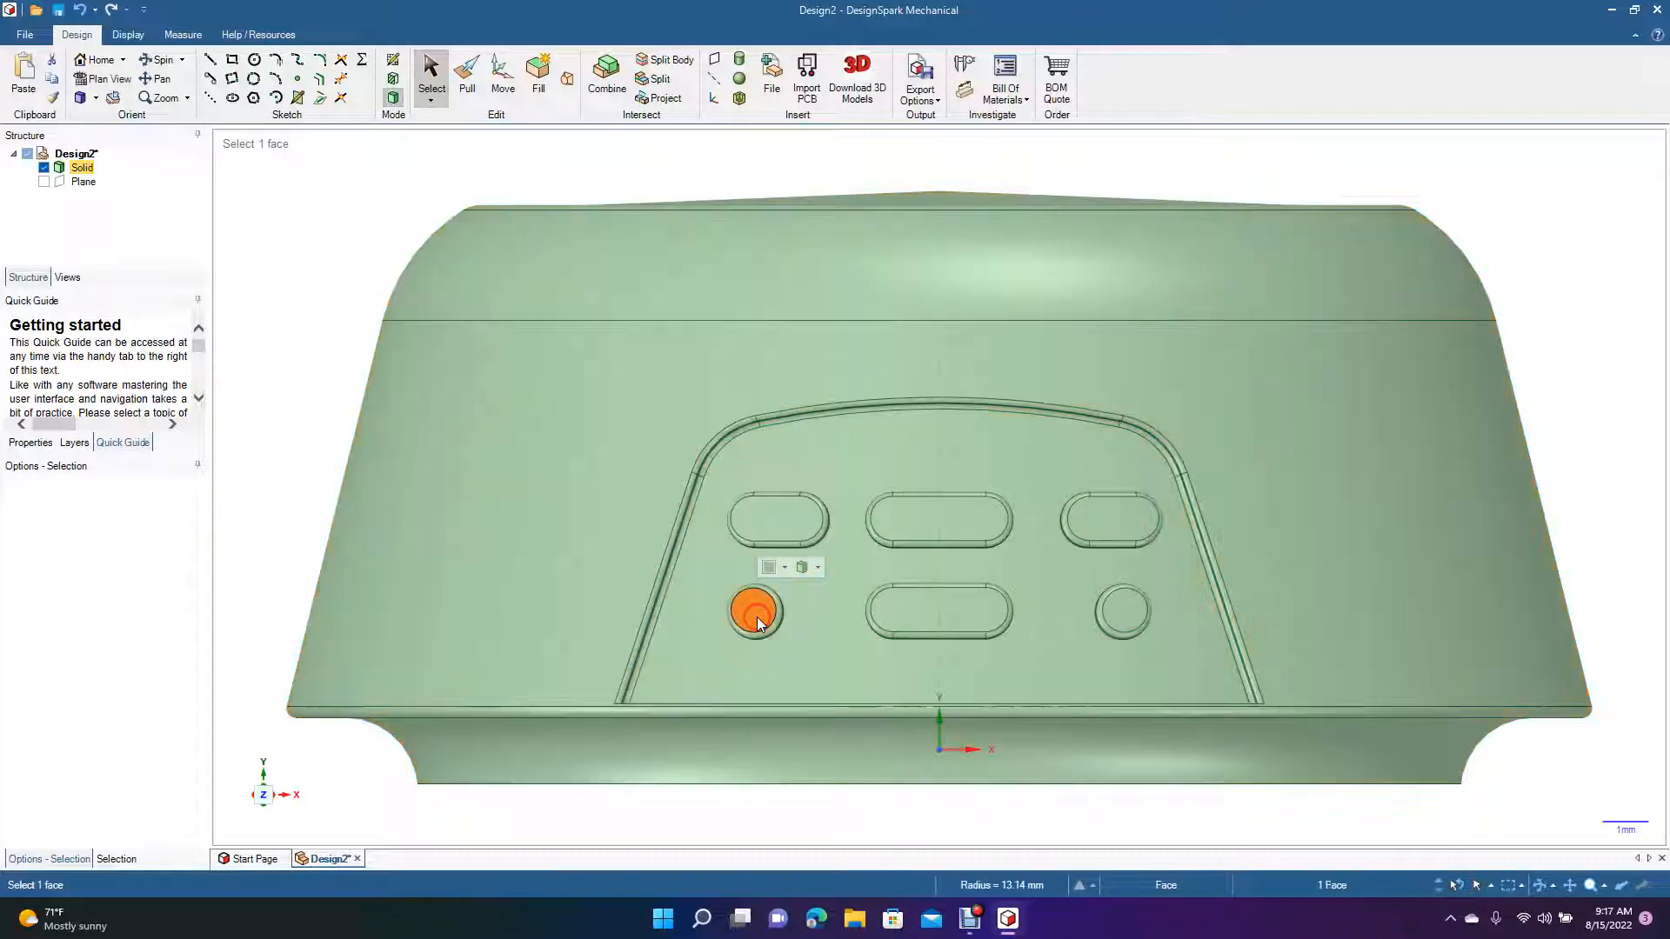
{"action": "double_click", "coordinate": [759, 623]}
{"action": "key", "text": "ctrl+c"}
{"action": "key", "text": "ctrl+v"}
Move the copied round button down and about 1.39 mm left, into the panel's lower-left corner
{"action": "left_click", "coordinate": [502, 73]}
{"action": "left_click_drag", "start_coordinate": [765, 554], "coordinate": [758, 607]}
{"action": "left_click_drag", "start_coordinate": [831, 672], "coordinate": [768, 670]}
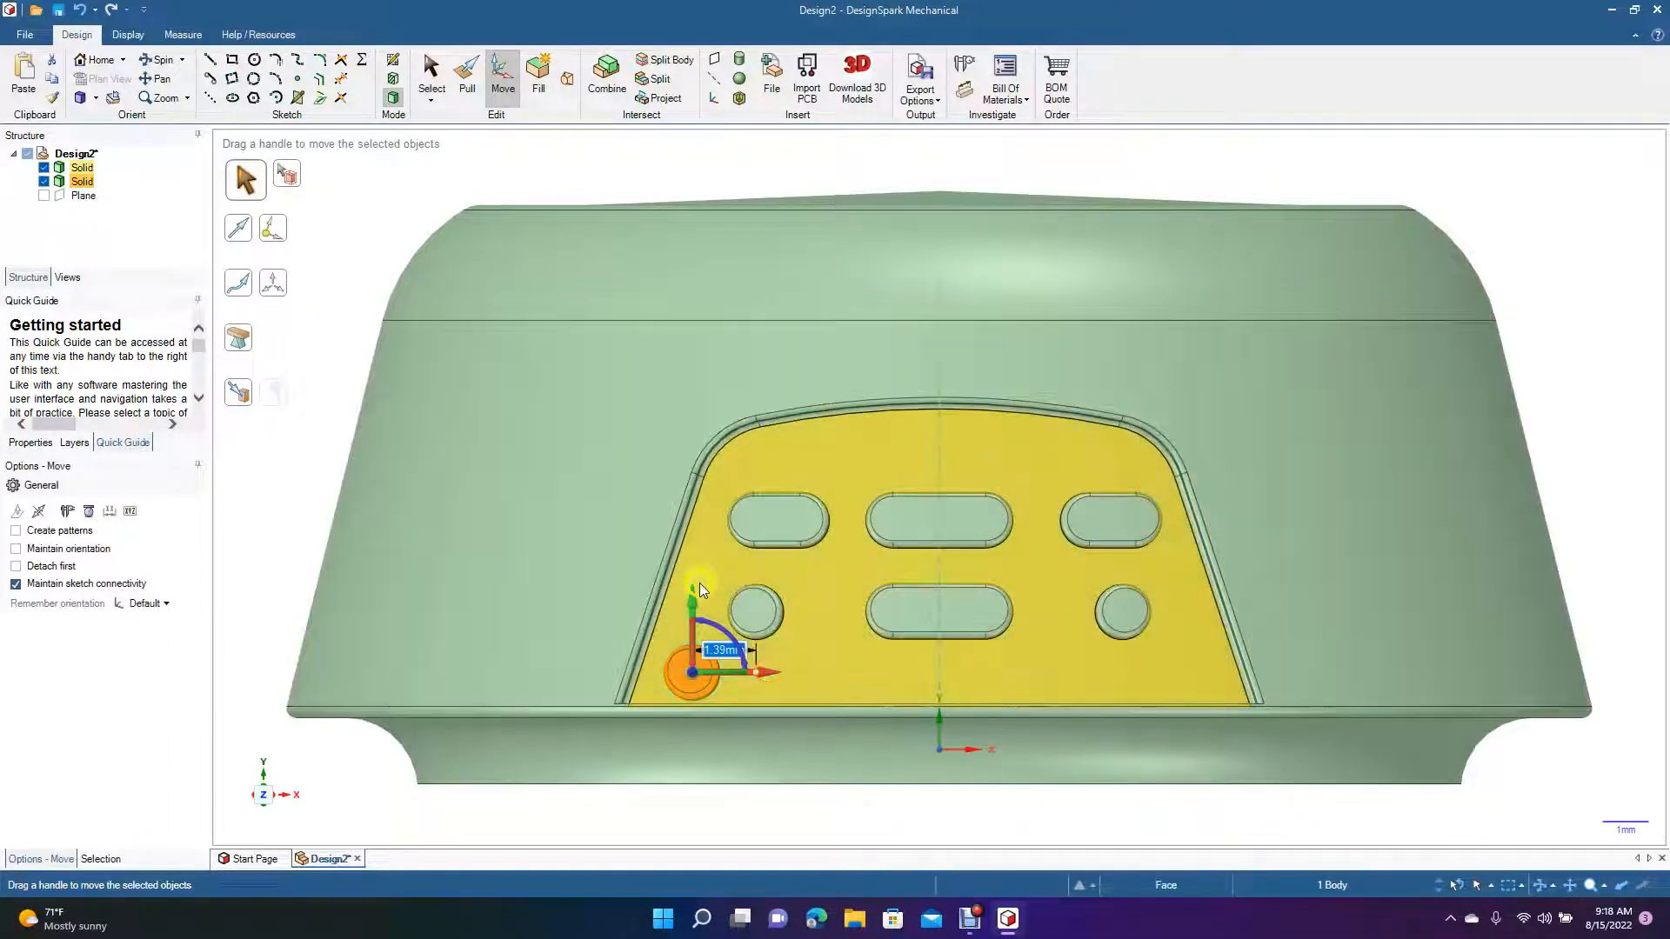
Try raising the copied round button about 0.3 mm and scaling its body
{"action": "left_click_drag", "start_coordinate": [693, 595], "coordinate": [695, 585]}
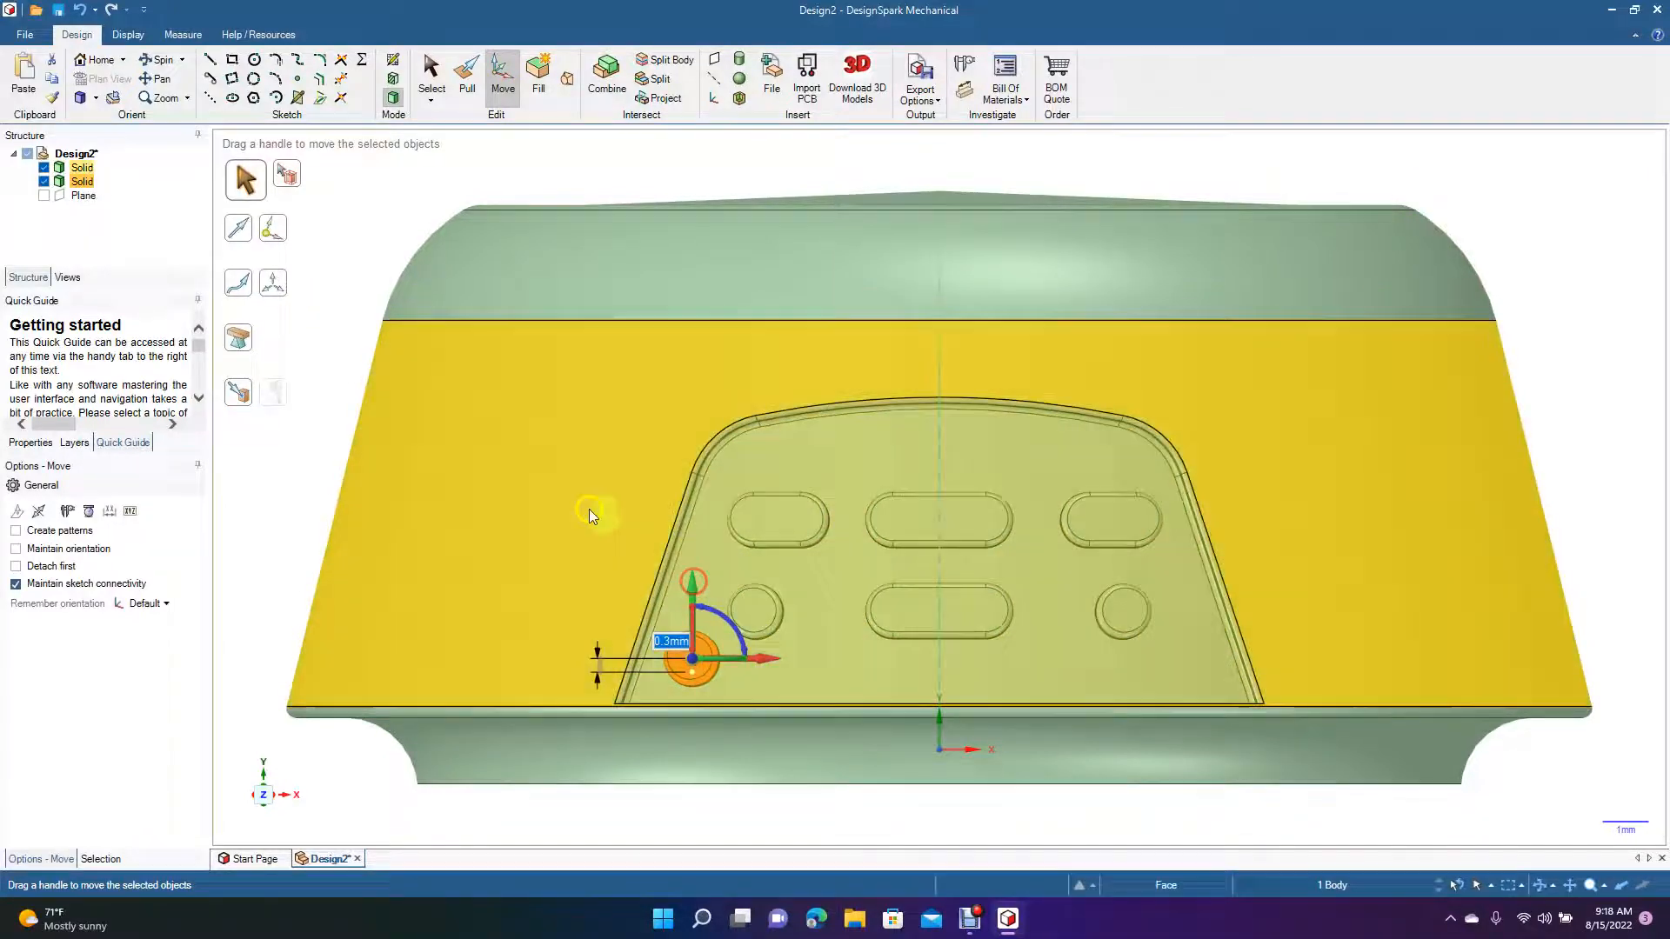
{"action": "left_click", "coordinate": [464, 78]}
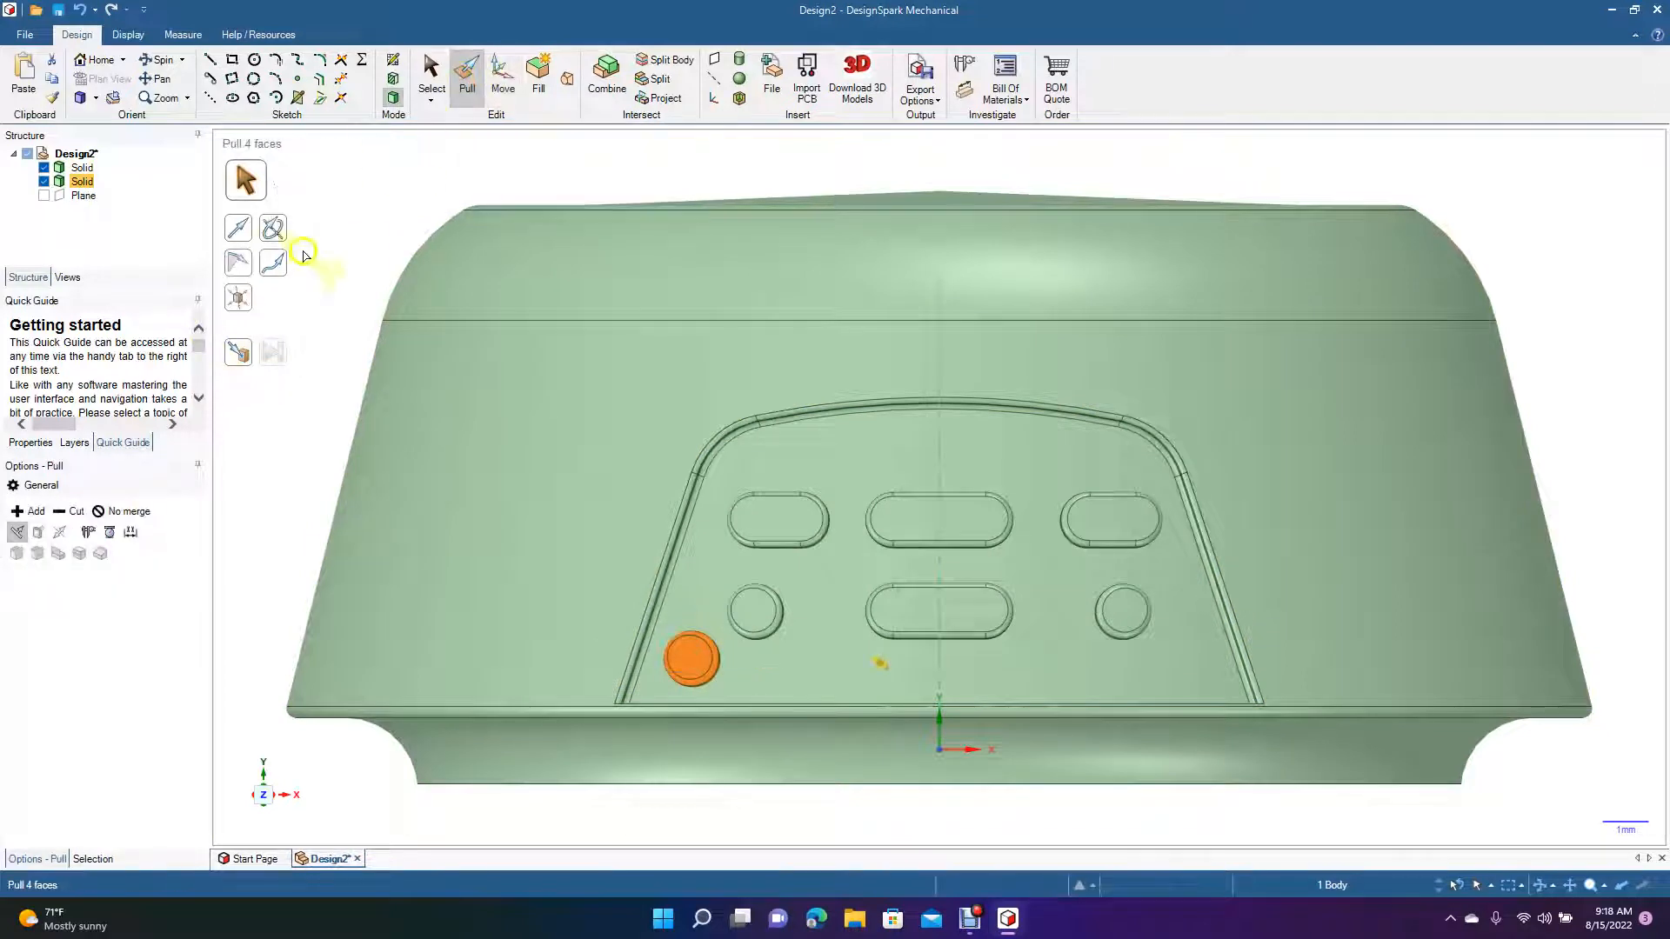
{"action": "left_click", "coordinate": [238, 298]}
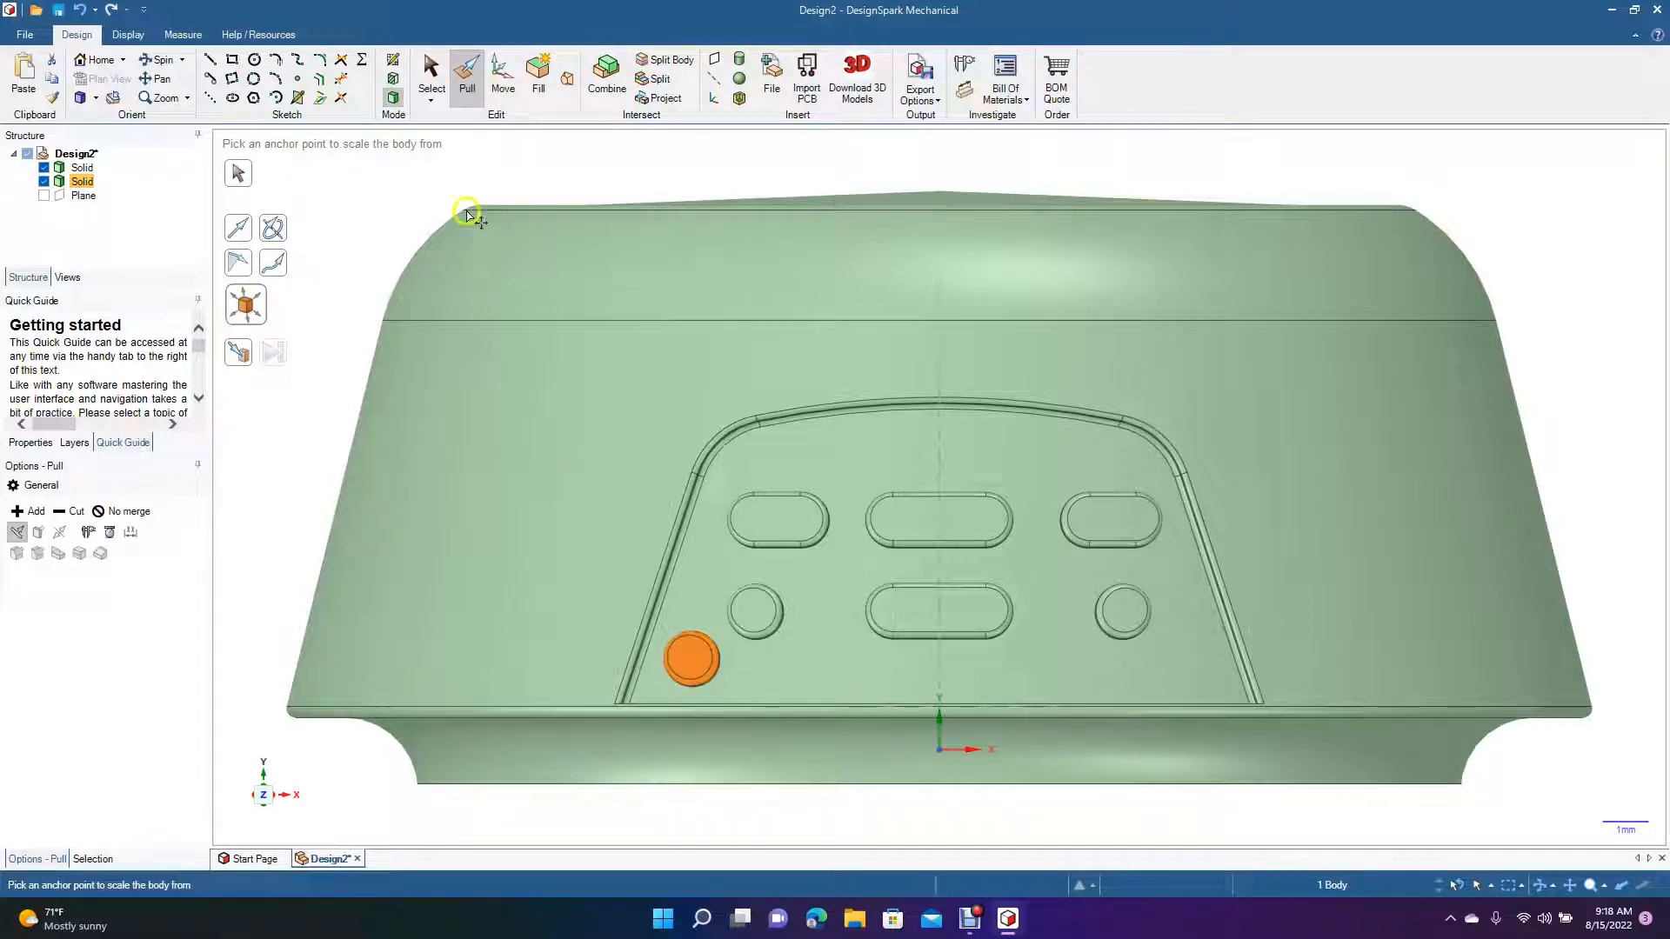
{"action": "left_click", "coordinate": [433, 75]}
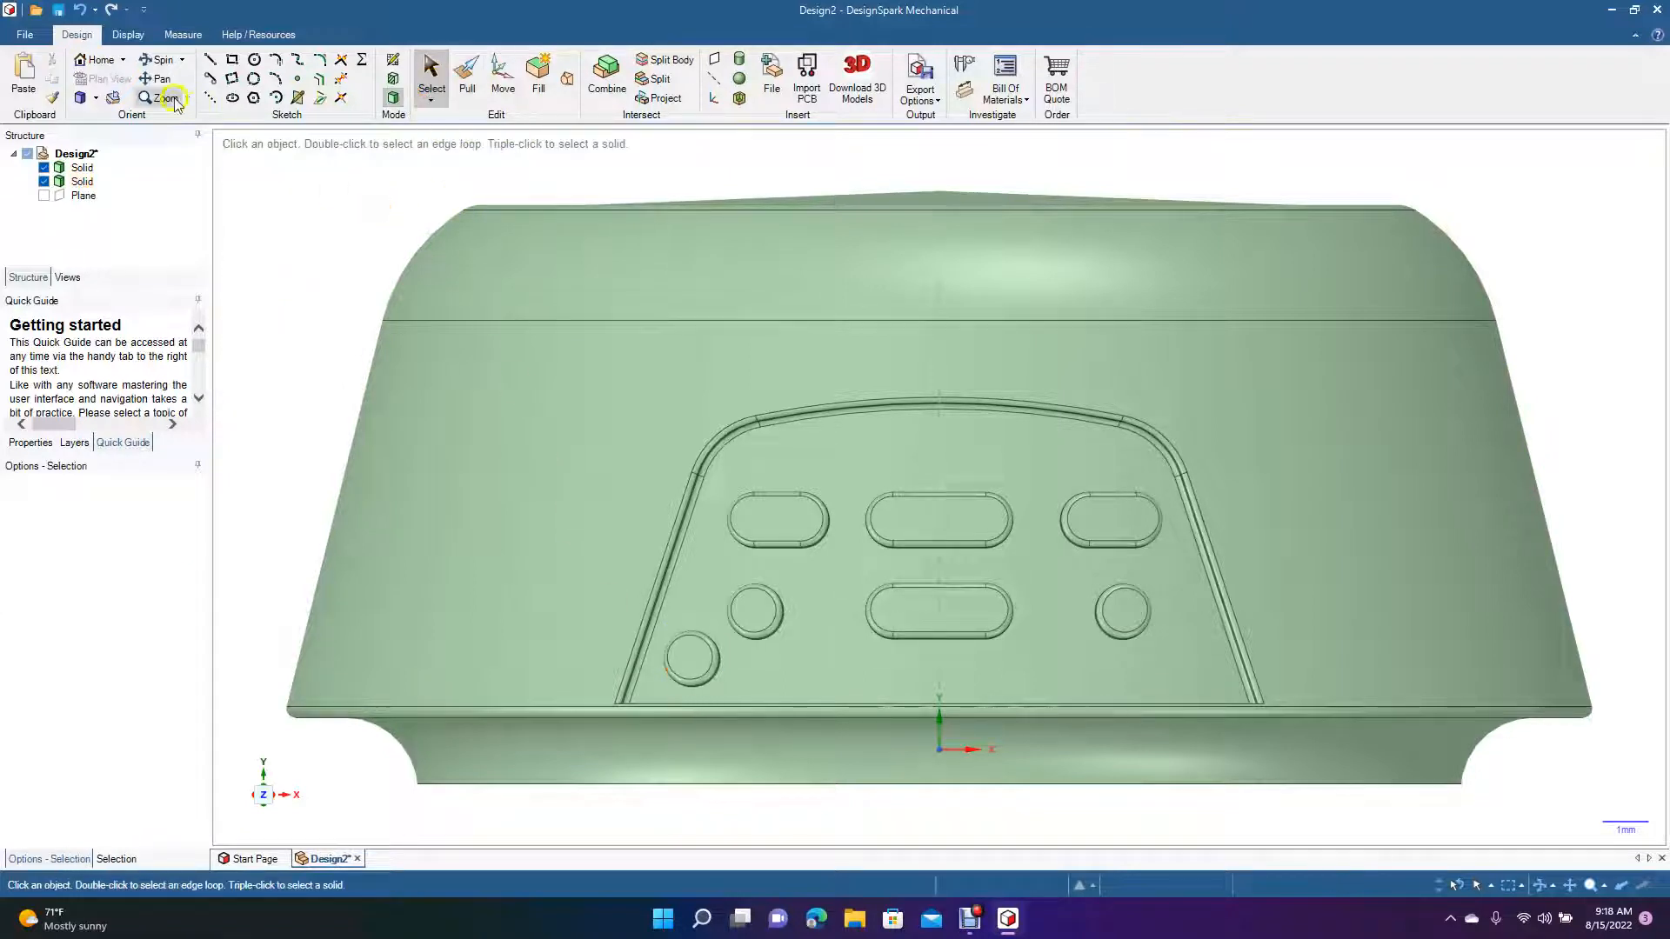
{"action": "left_click", "coordinate": [156, 63]}
{"action": "mouse_move", "coordinate": [511, 399]}
{"action": "left_mouse_down"}
{"action": "mouse_move", "coordinate": [414, 410]}
{"action": "mouse_move", "coordinate": [533, 424]}
{"action": "mouse_move", "coordinate": [512, 409]}
{"action": "left_mouse_up"}
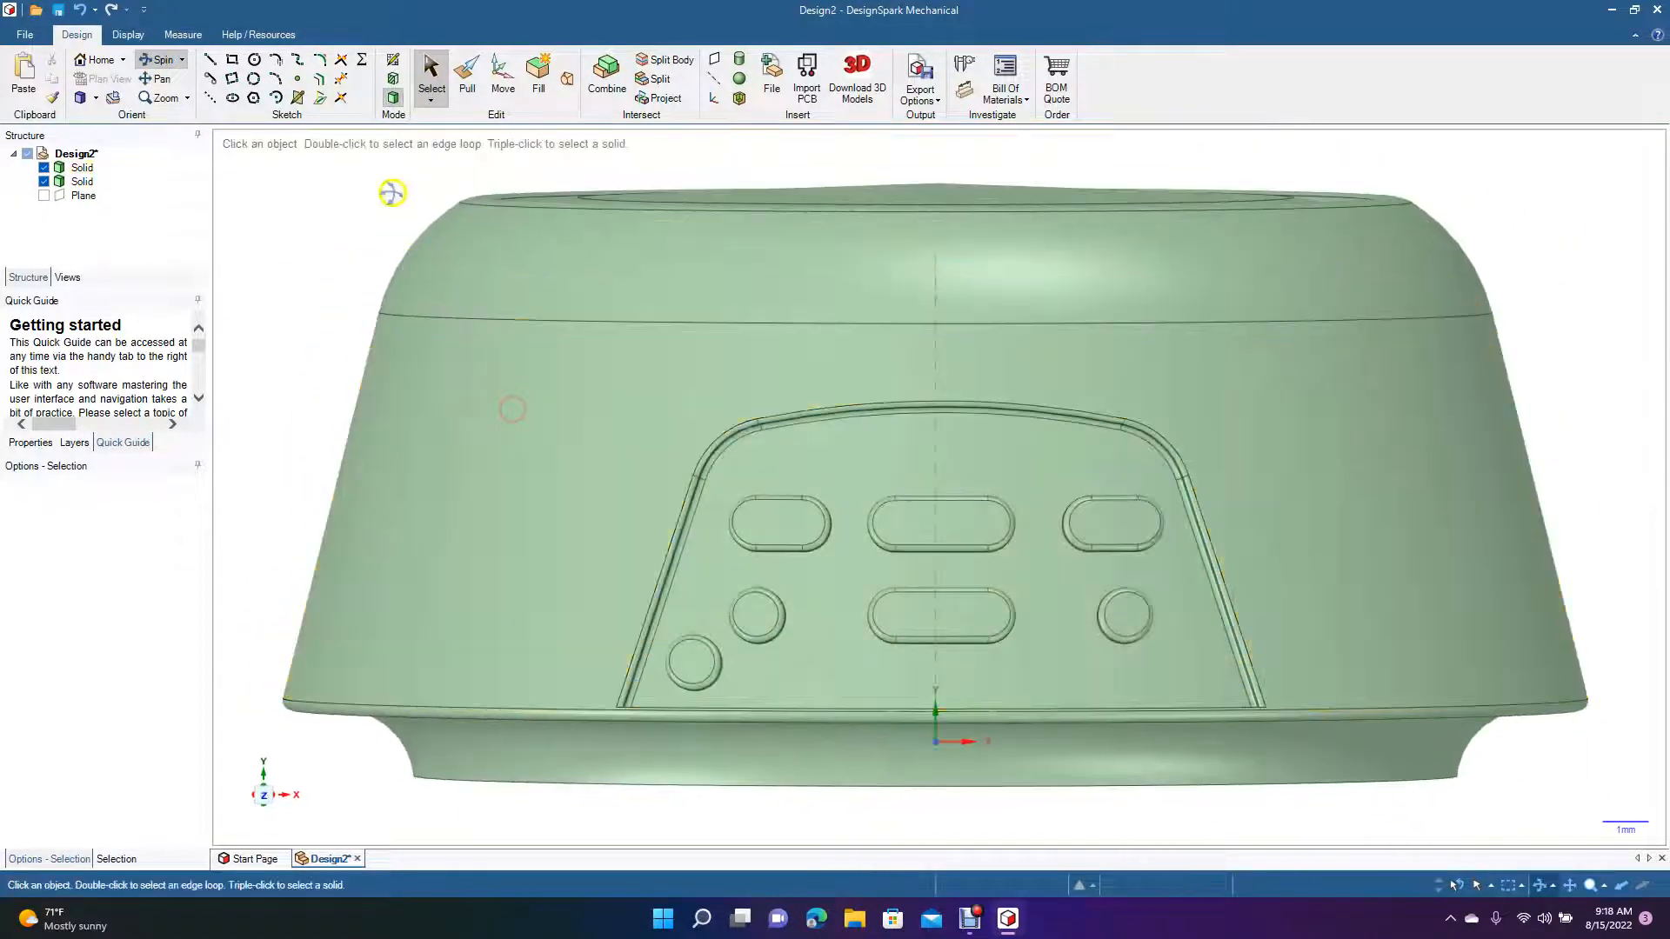
{"action": "left_click", "coordinate": [433, 74]}
{"action": "left_click", "coordinate": [695, 659]}
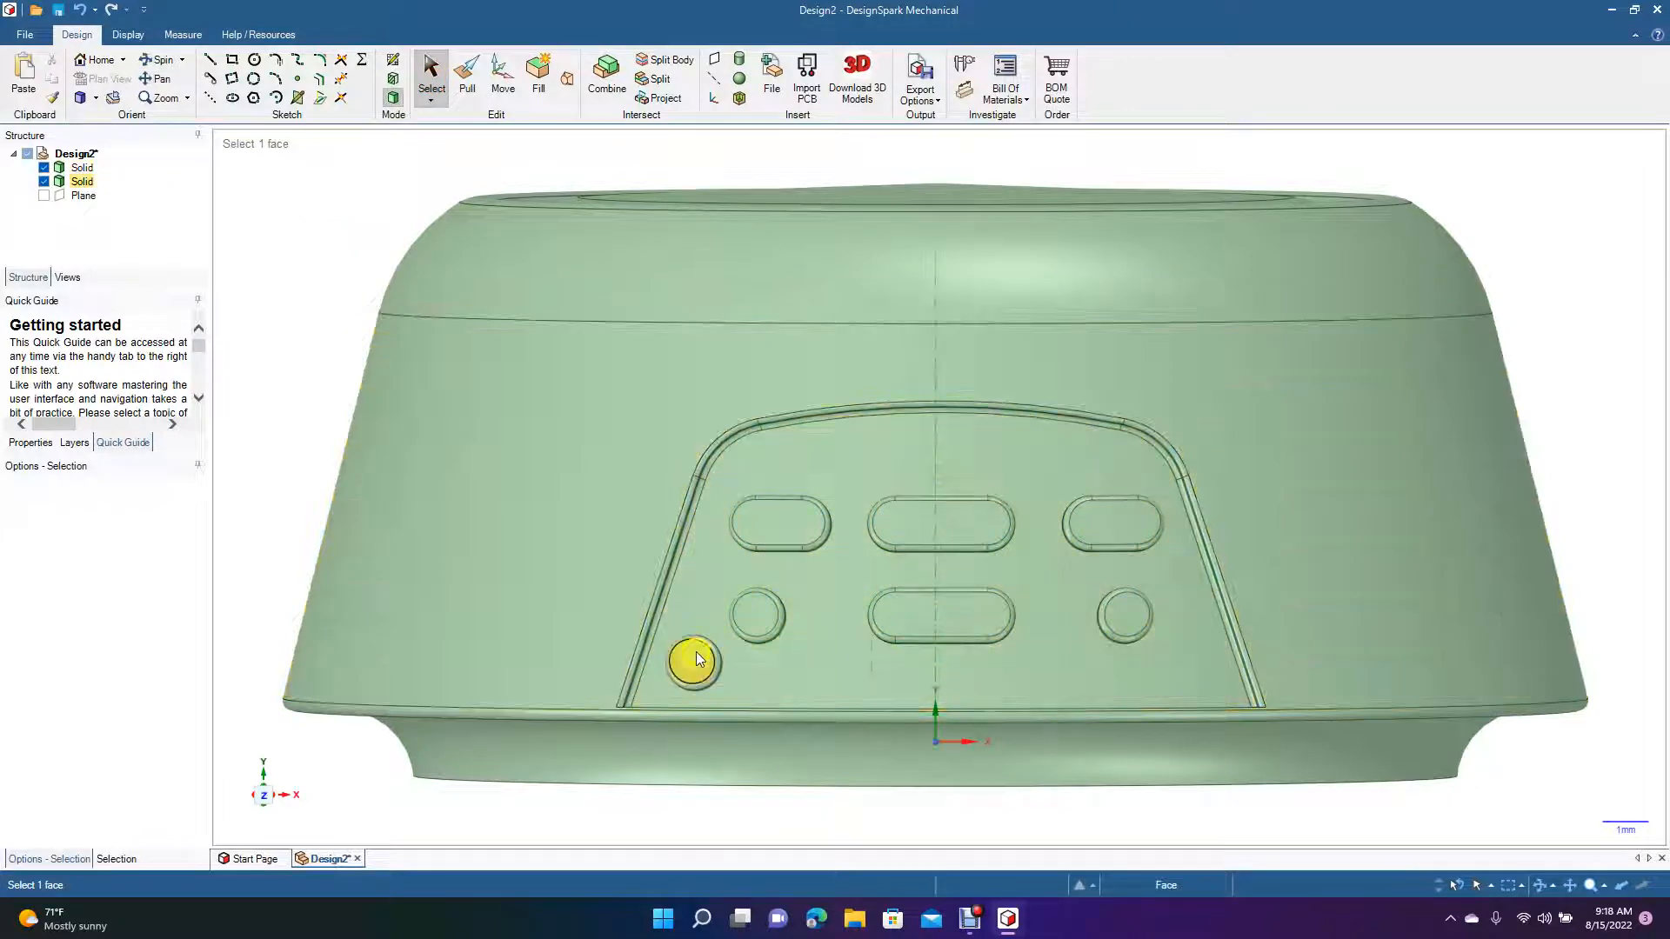
{"action": "left_click", "coordinate": [255, 61]}
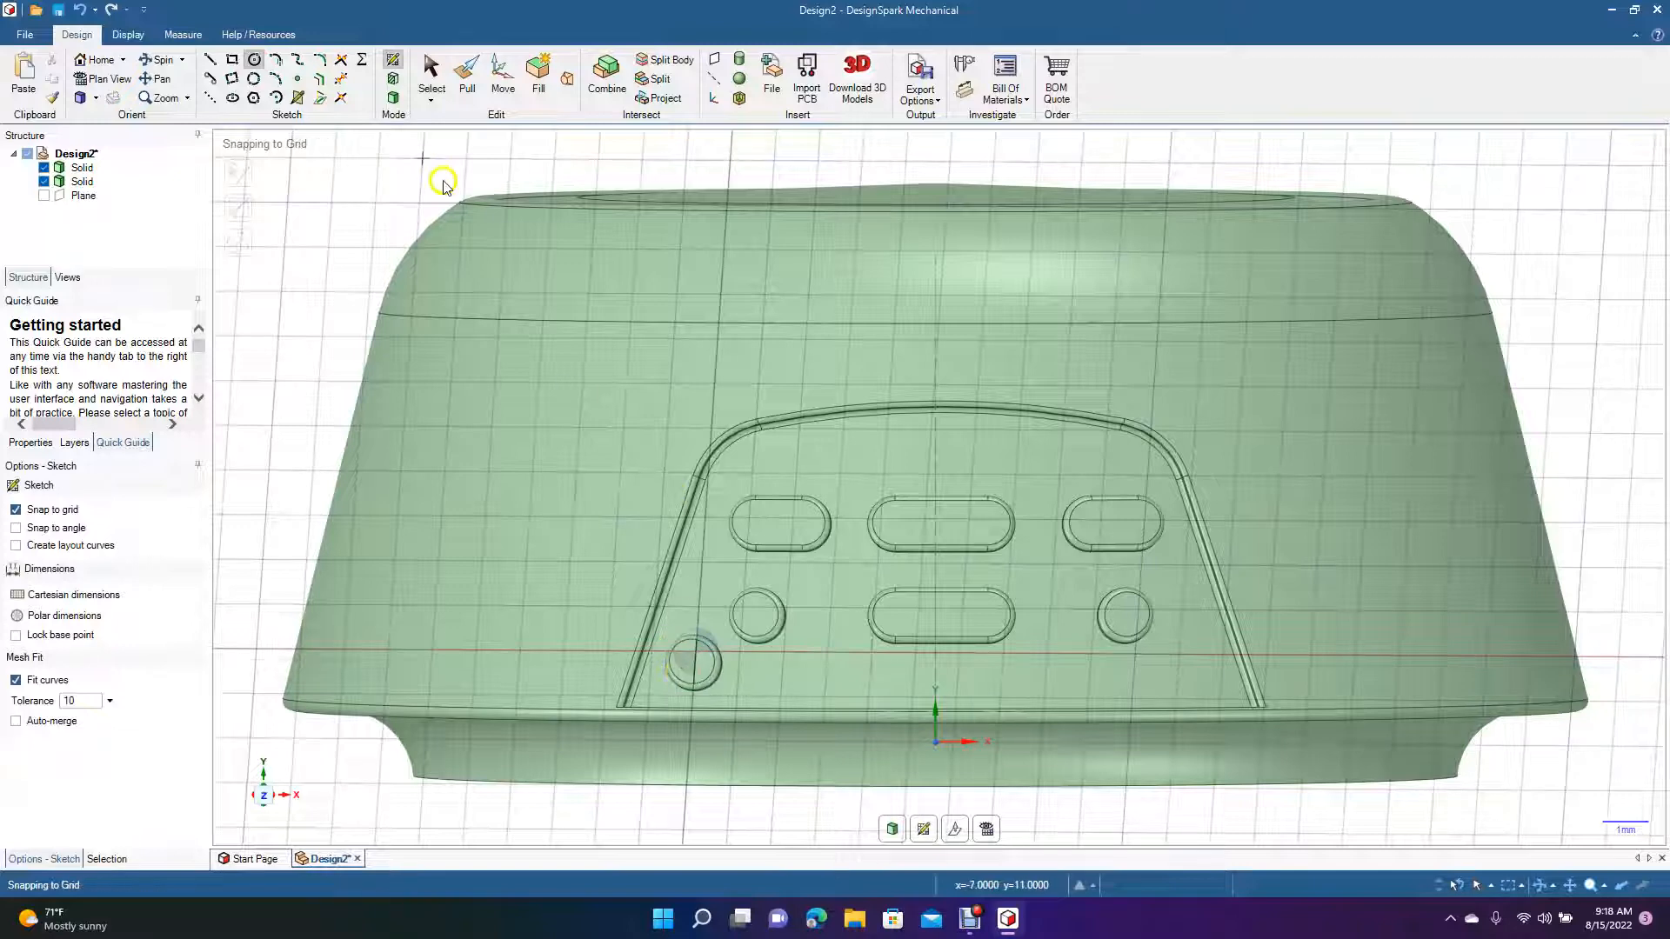
{"action": "left_click", "coordinate": [431, 70]}
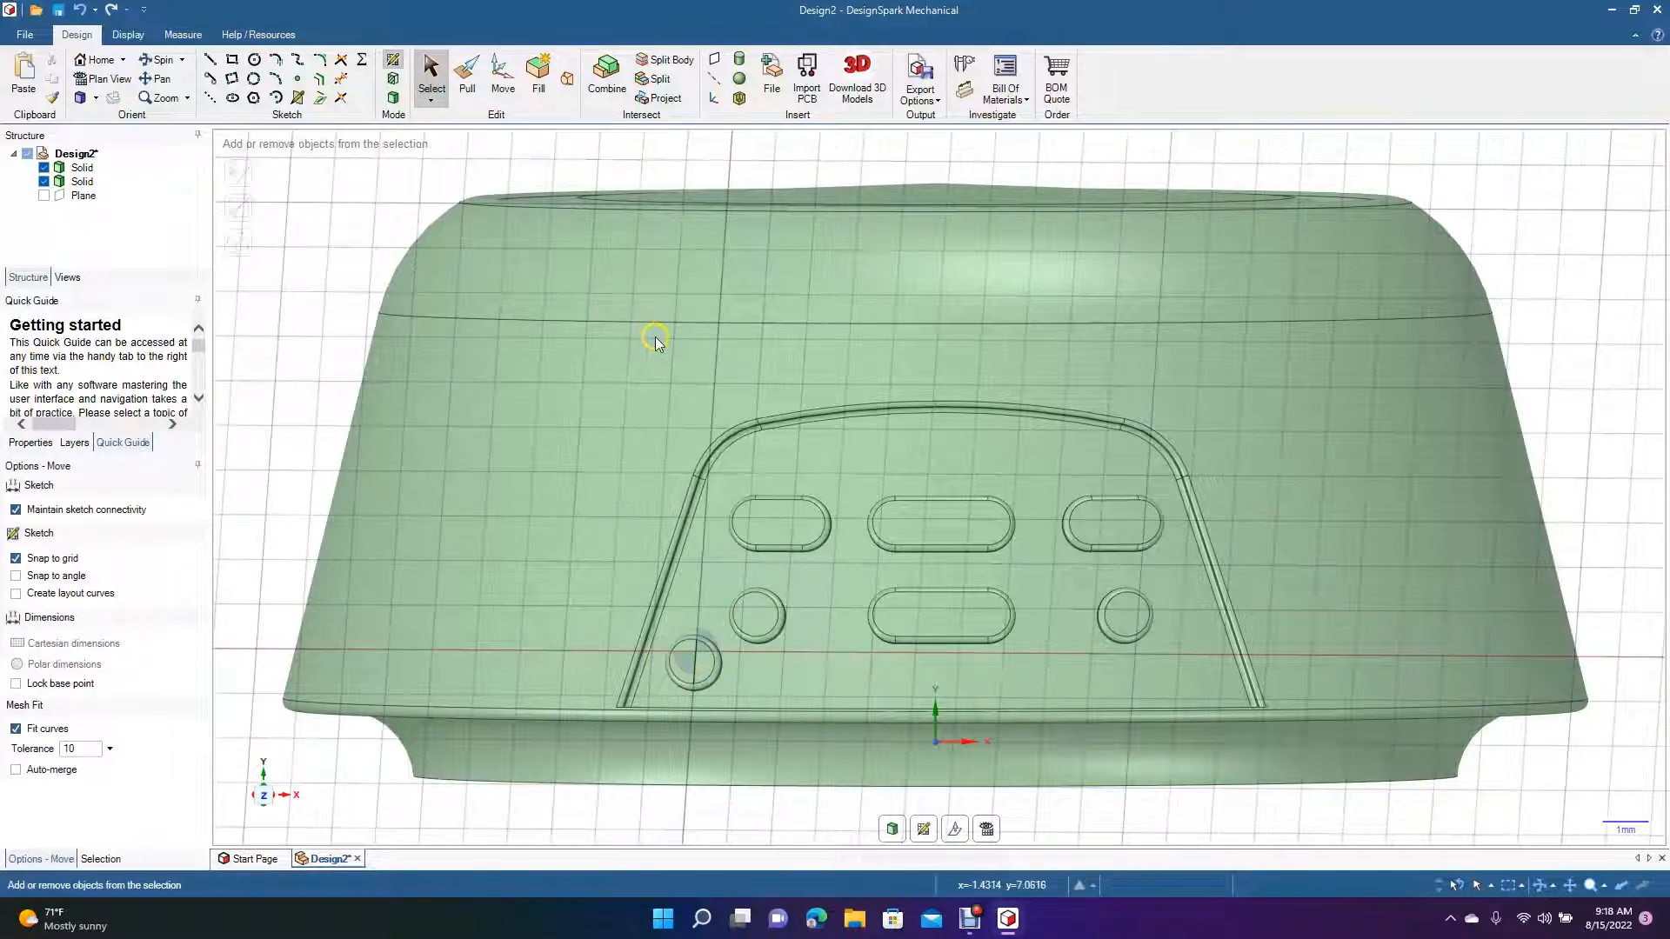
{"action": "key", "text": "m"}
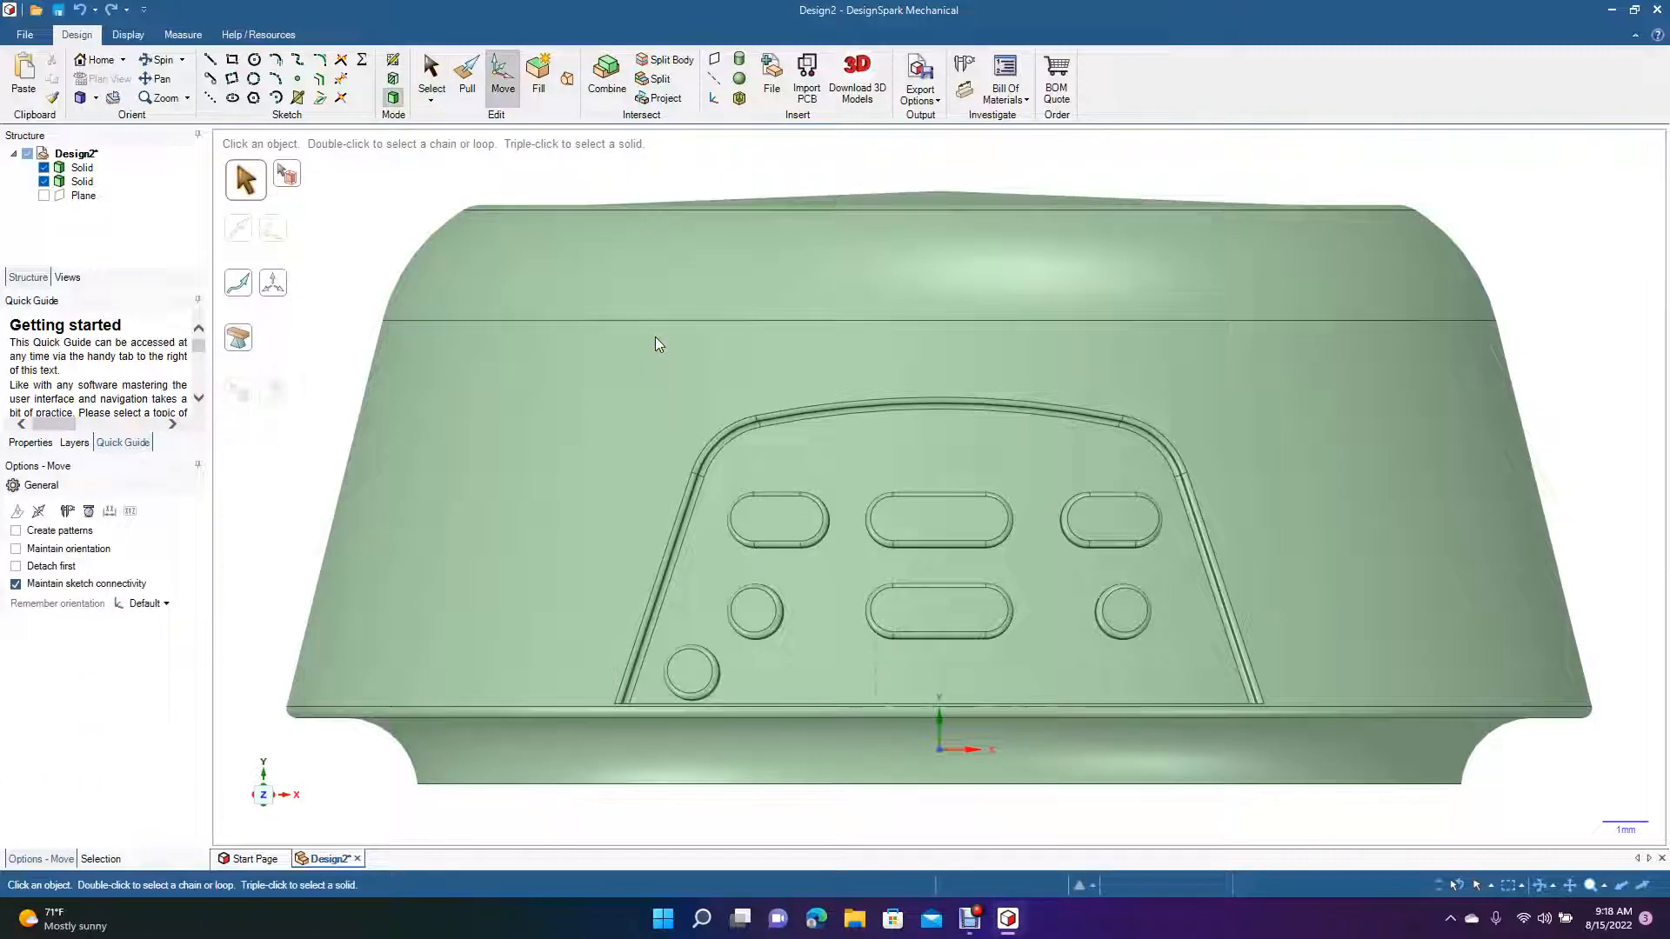
Duplicate the circular face edge of the copied round button as a curve and try pulling that curve
{"action": "left_click", "coordinate": [701, 658]}
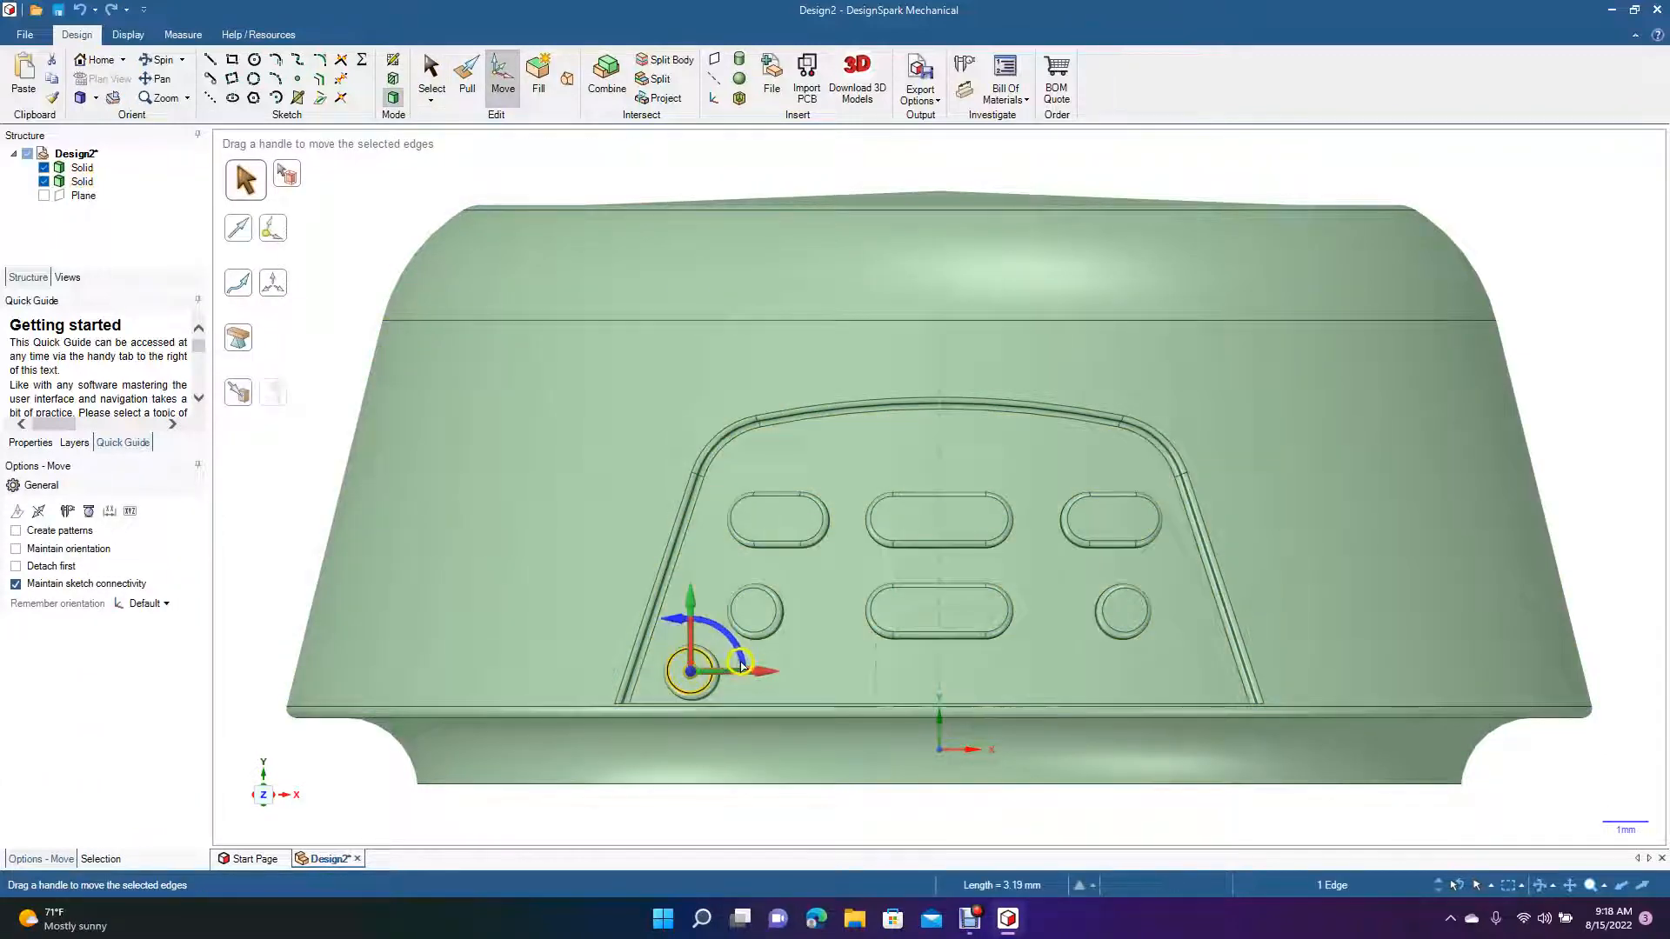
{"action": "key", "text": "ctrl"}
{"action": "key", "text": "ctrl+v"}
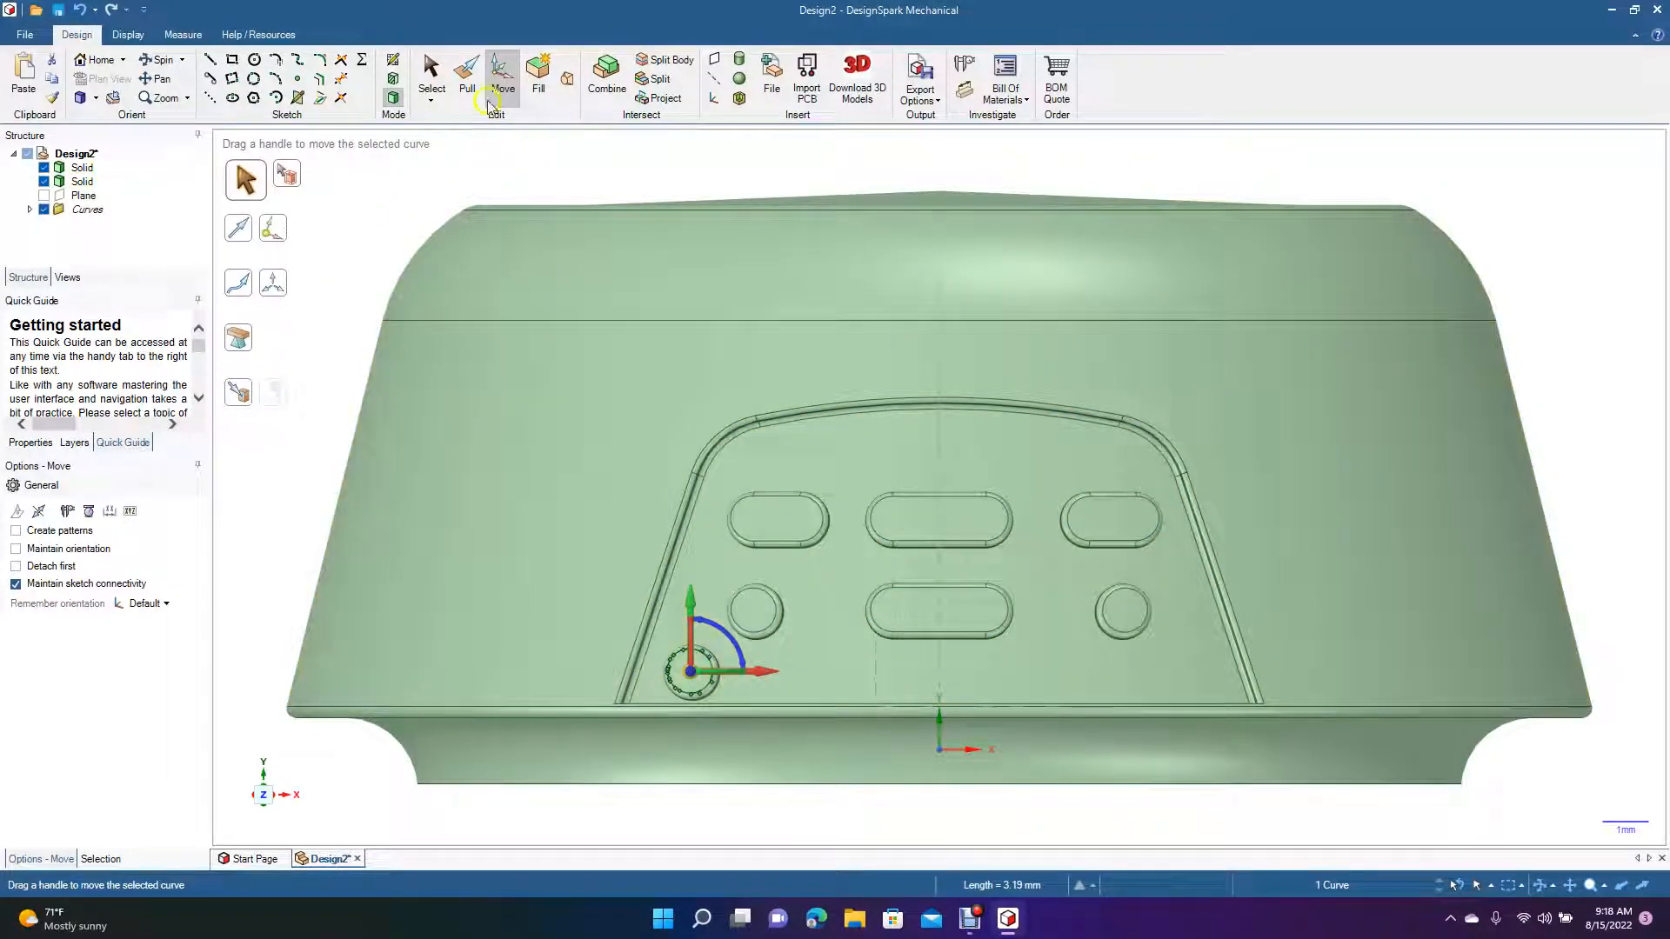
{"action": "left_click", "coordinate": [467, 80]}
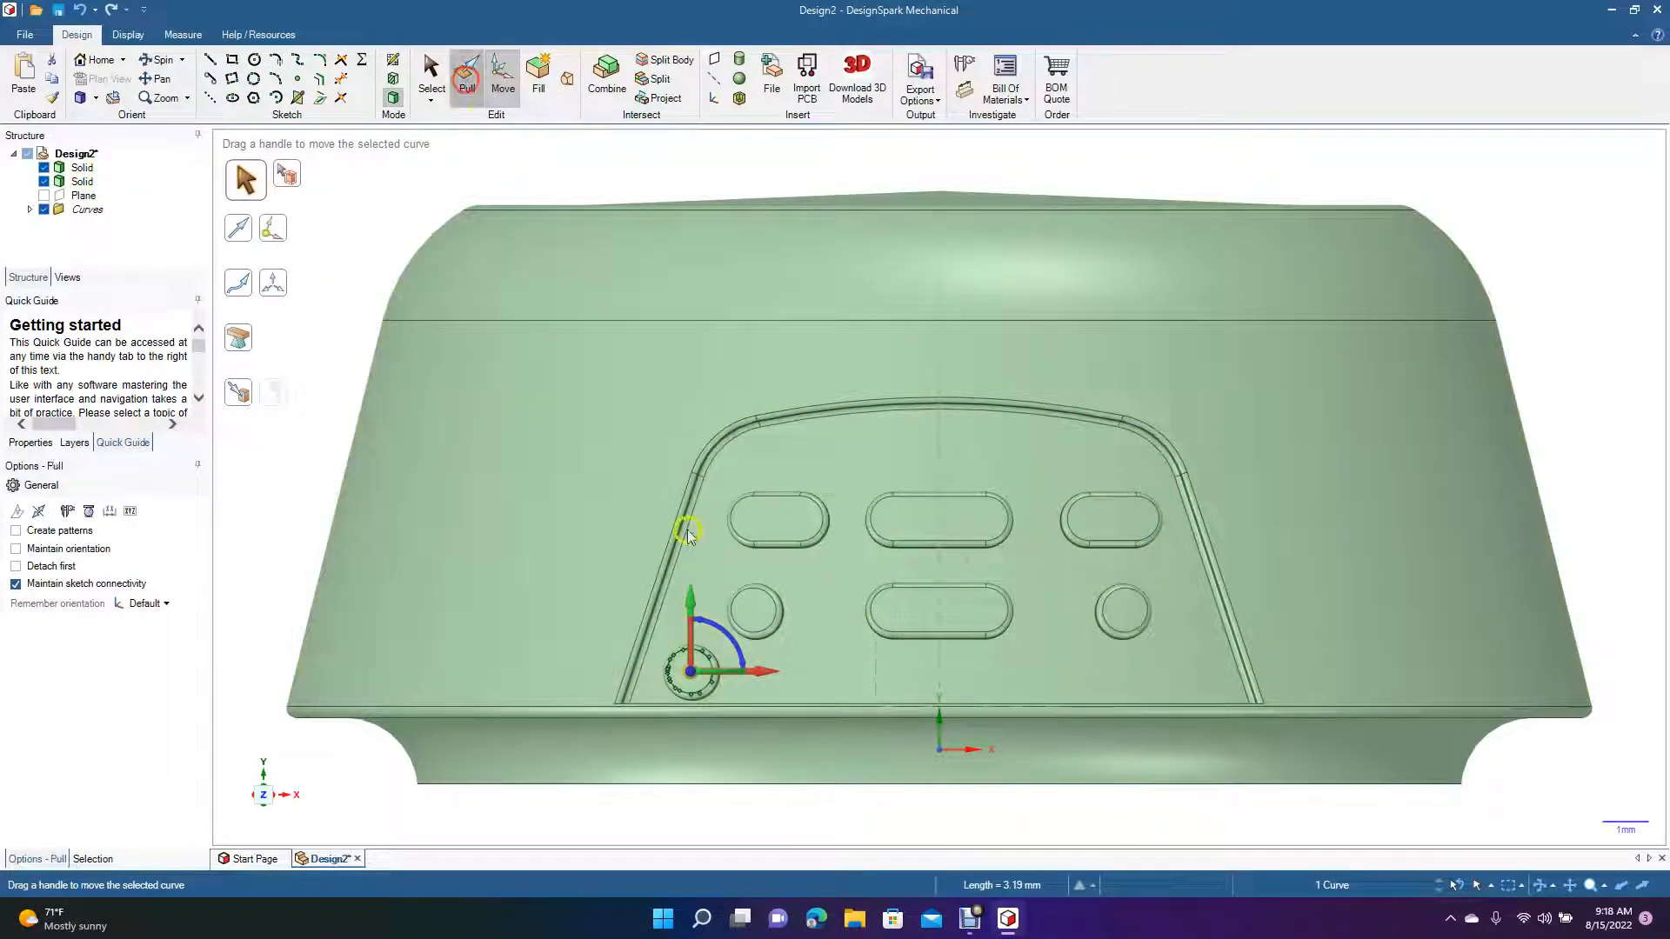
{"action": "left_click", "coordinate": [694, 674]}
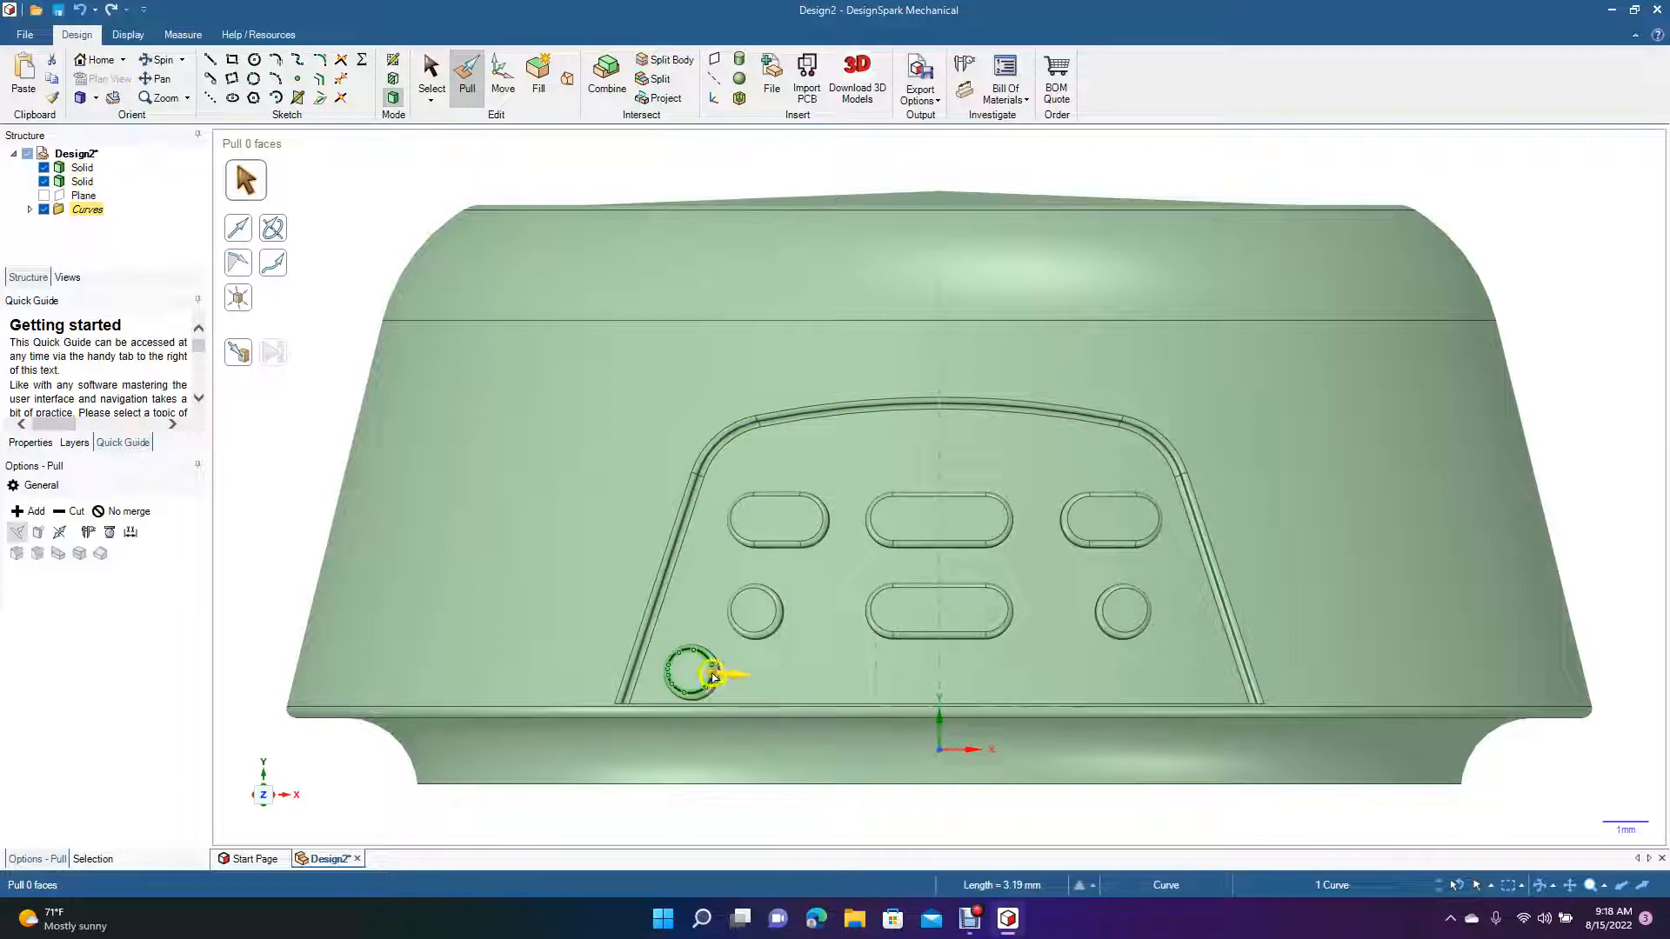
{"action": "key", "text": "Escape"}
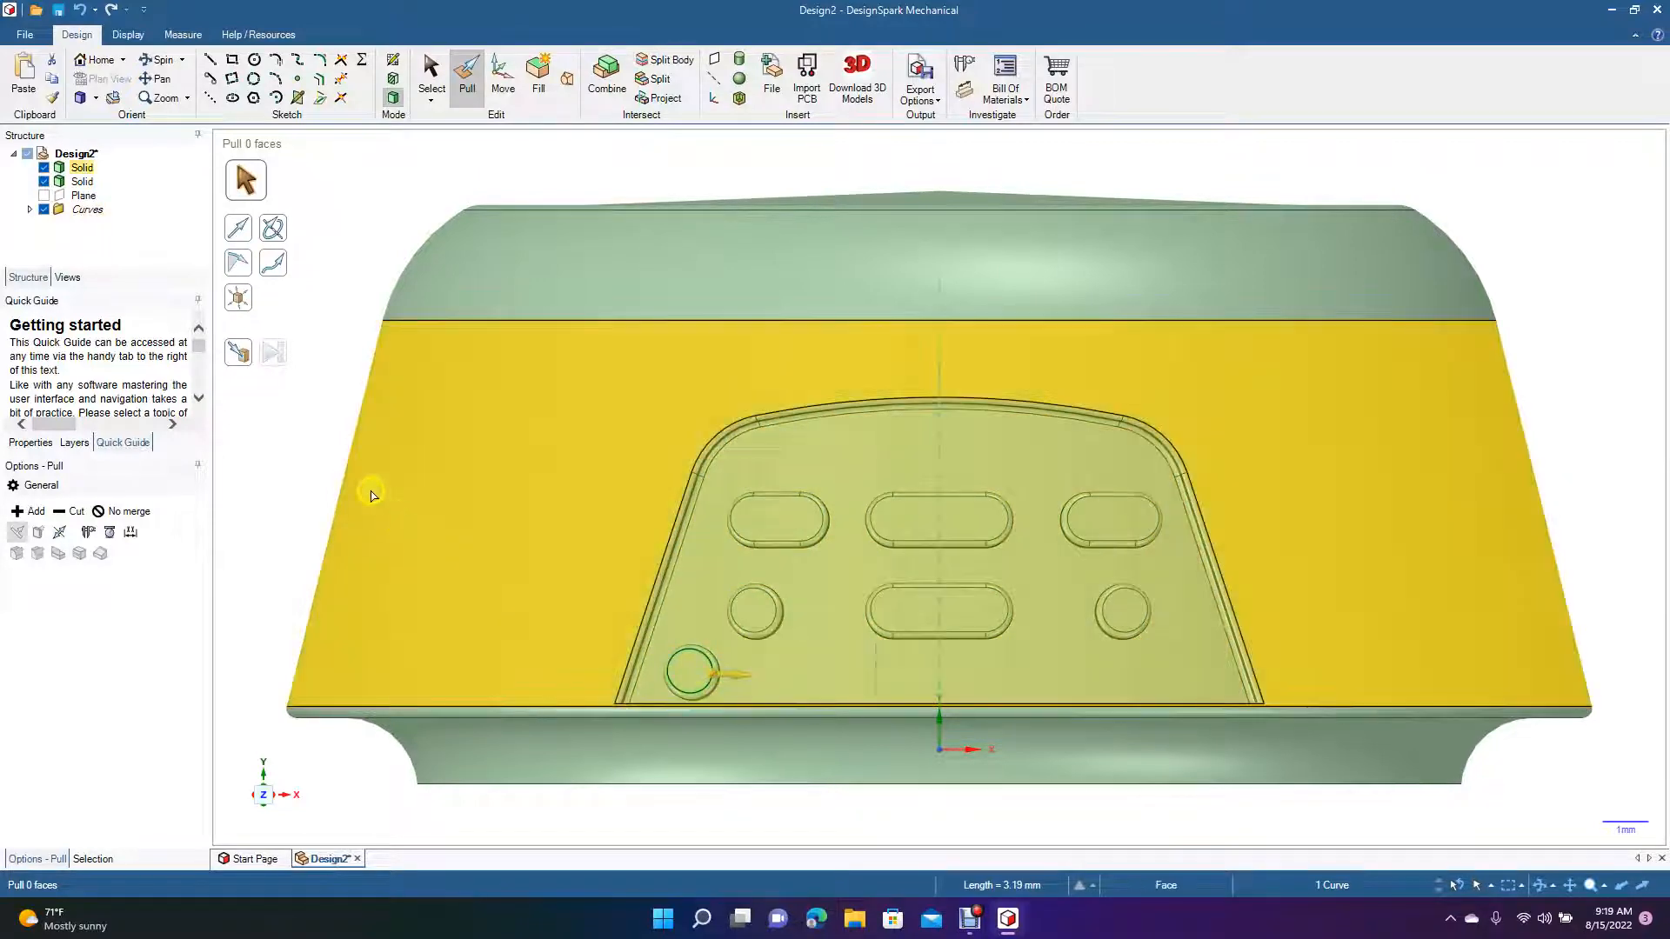
{"action": "left_click", "coordinate": [176, 66]}
{"action": "mouse_move", "coordinate": [589, 409]}
{"action": "left_mouse_down"}
{"action": "mouse_move", "coordinate": [455, 447]}
{"action": "mouse_move", "coordinate": [622, 429]}
{"action": "mouse_move", "coordinate": [690, 350]}
{"action": "mouse_move", "coordinate": [709, 258]}
{"action": "mouse_move", "coordinate": [671, 335]}
{"action": "mouse_move", "coordinate": [593, 421]}
{"action": "left_mouse_up"}
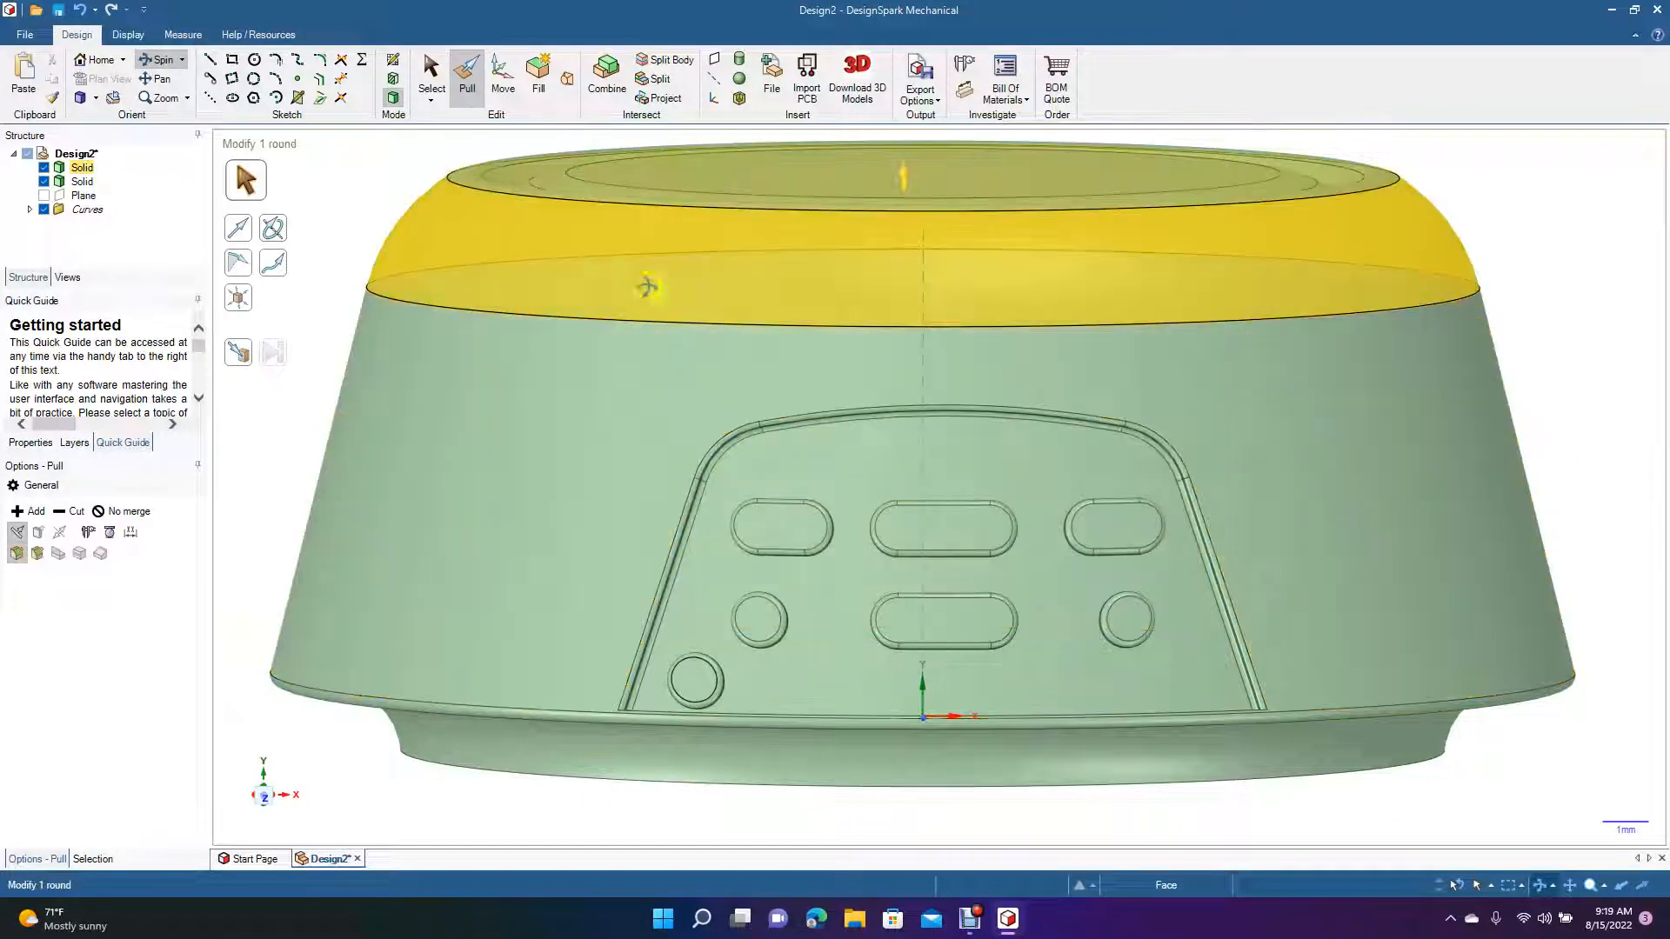
{"action": "left_click", "coordinate": [430, 74]}
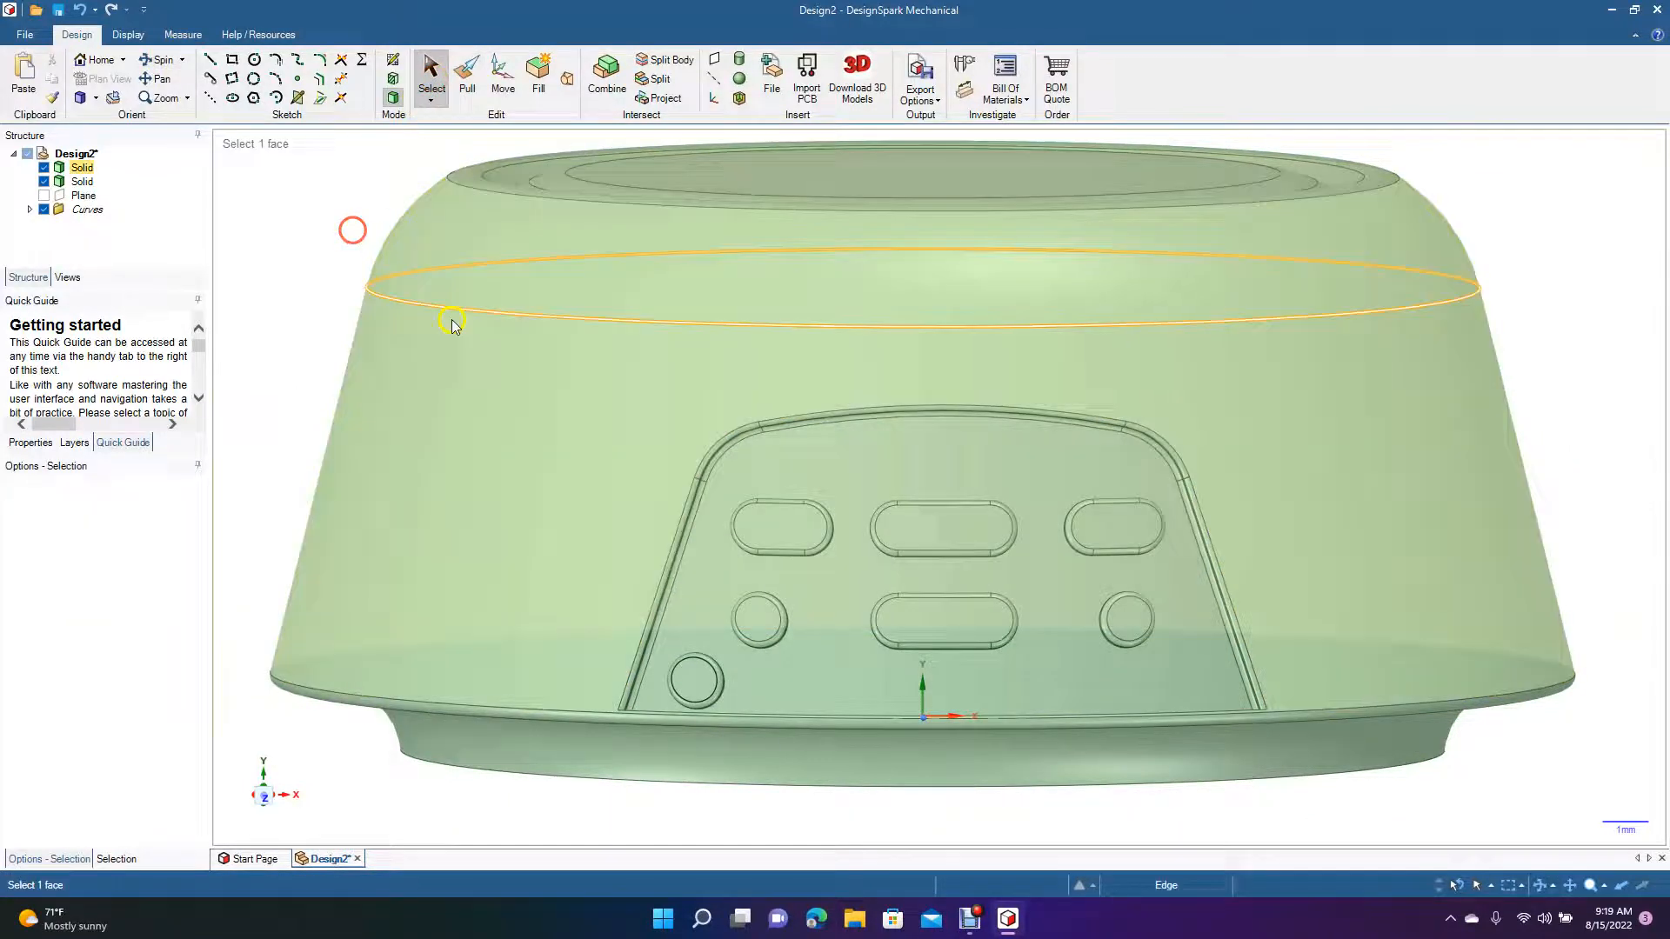
{"action": "left_click", "coordinate": [796, 684]}
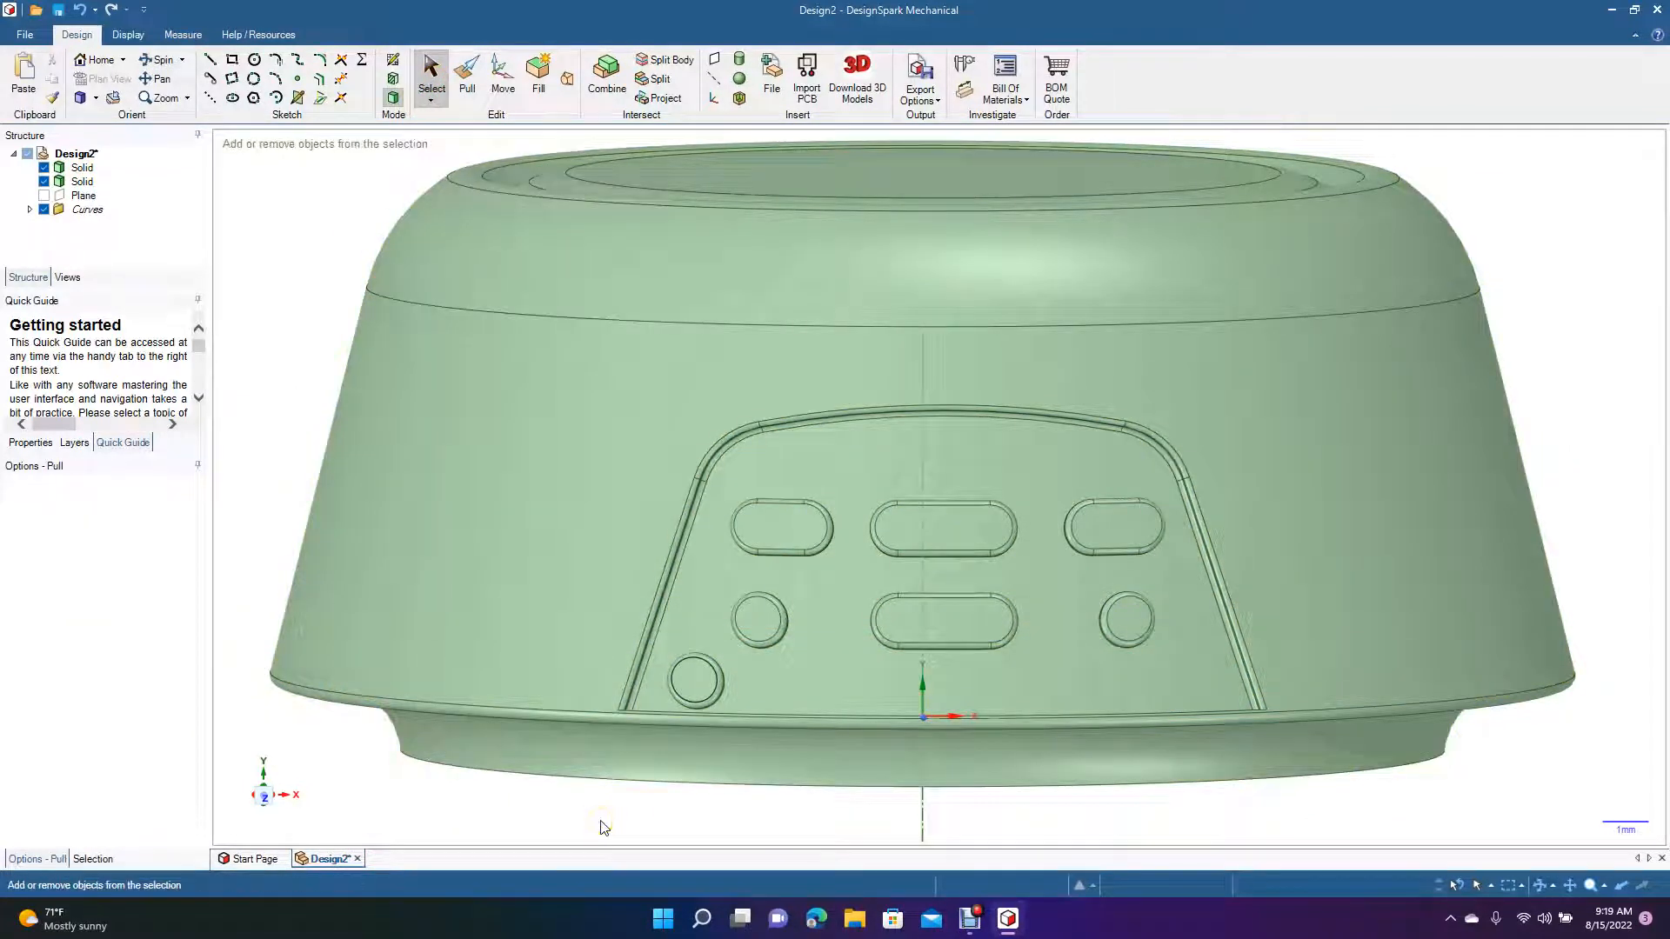
{"action": "key", "text": "ctrl+z"}
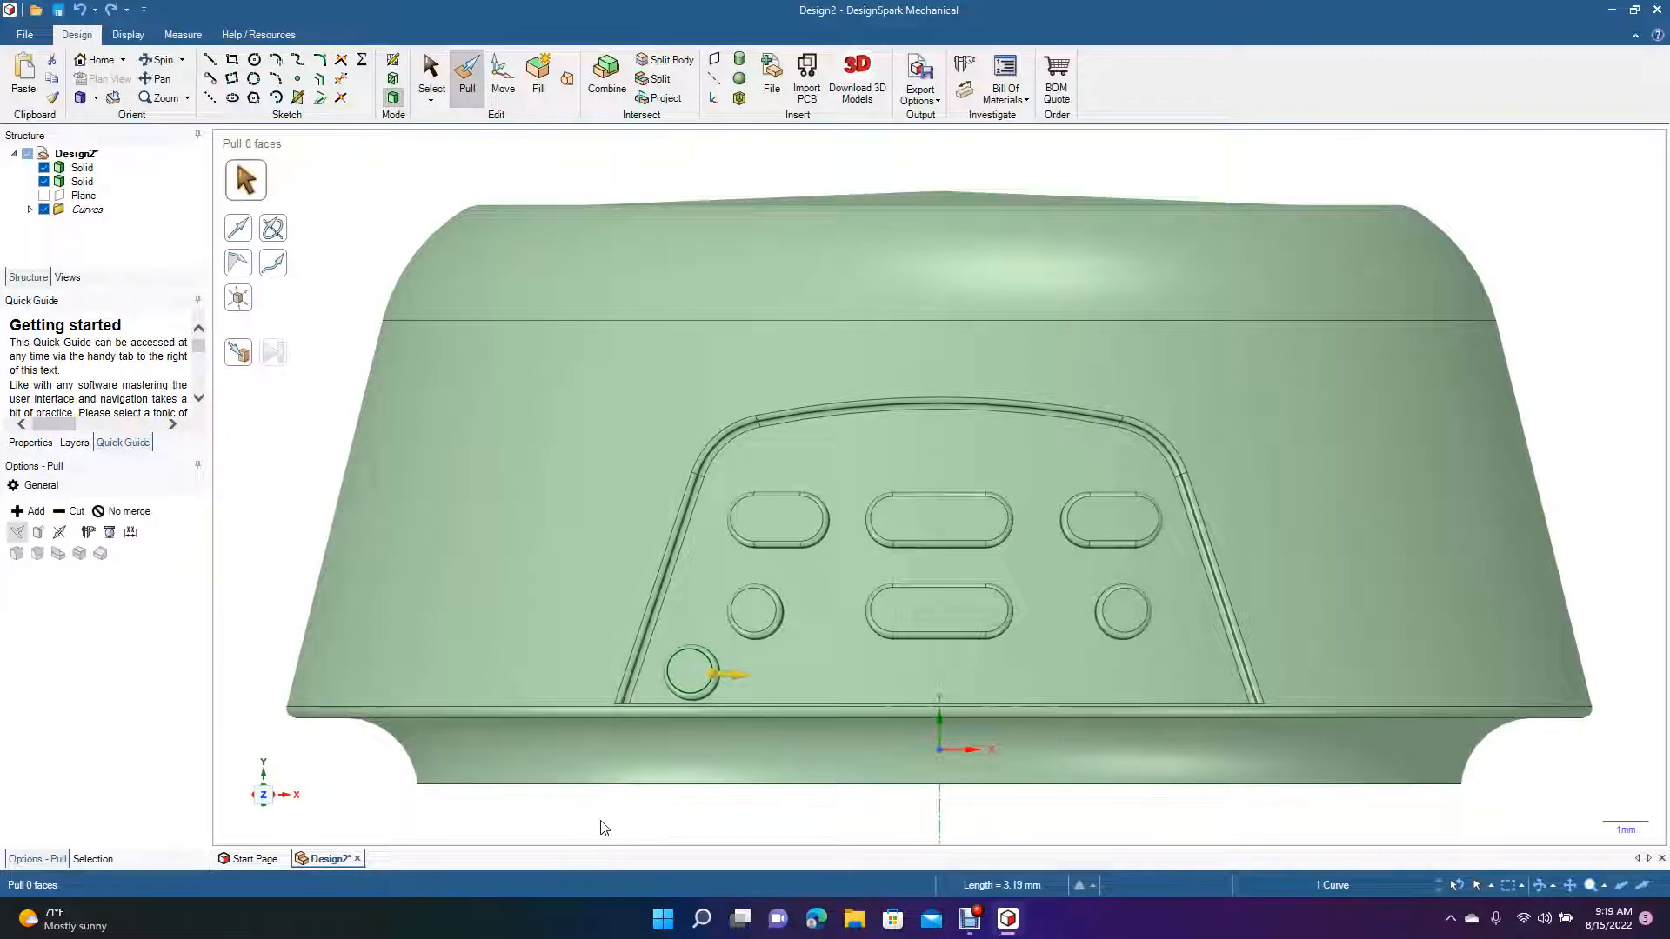
Delete the duplicated circular curve and the copied round button from the panel's lower-left corner
{"action": "key", "text": "m"}
{"action": "key", "text": "Delete"}
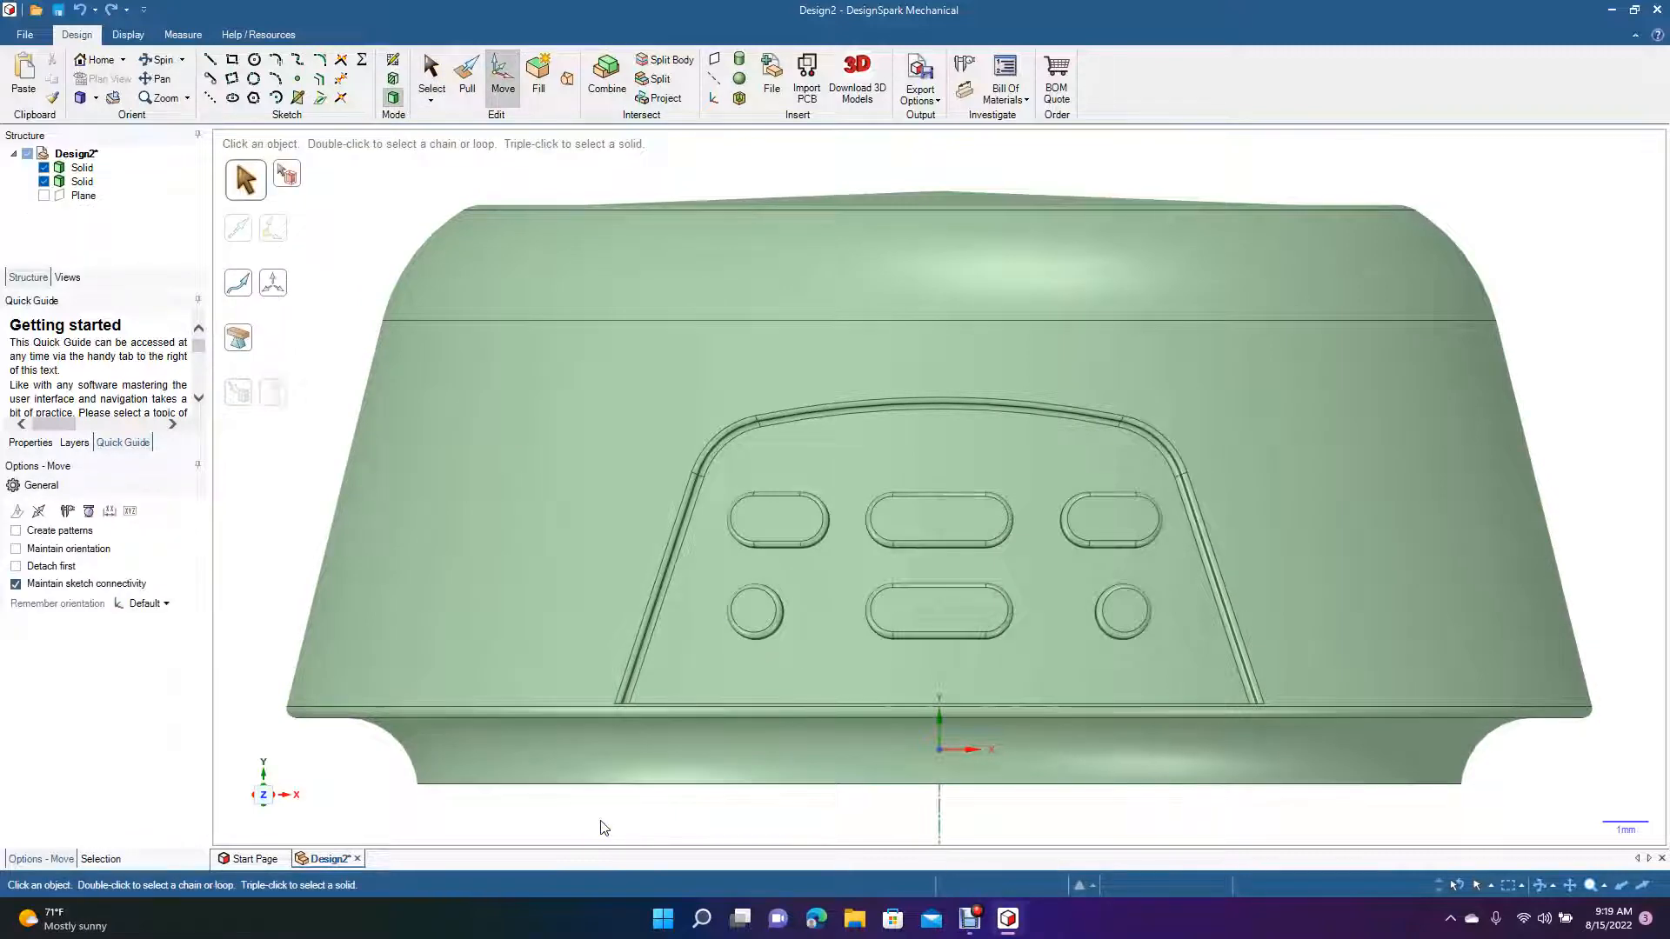
{"action": "left_click", "coordinate": [372, 159]}
{"action": "left_click", "coordinate": [756, 651]}
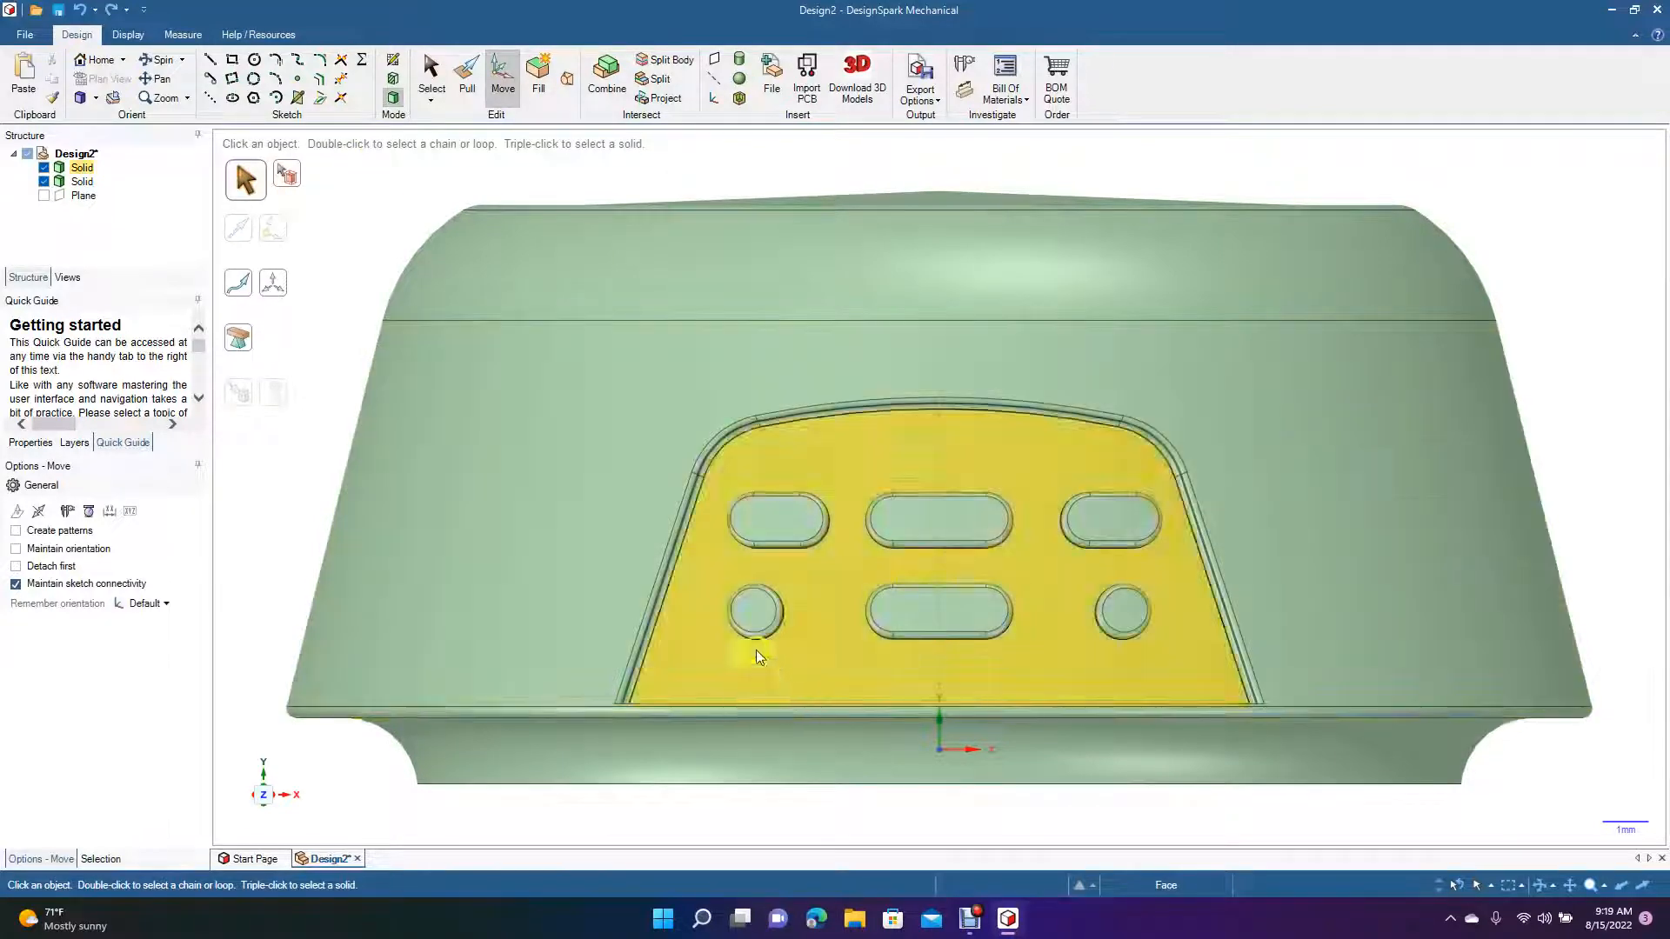
{"action": "left_click", "coordinate": [806, 691]}
{"action": "left_click", "coordinate": [159, 63]}
{"action": "left_click", "coordinate": [157, 63]}
{"action": "left_click_drag", "start_coordinate": [341, 354], "coordinate": [343, 268]}
{"action": "left_click_drag", "start_coordinate": [749, 365], "coordinate": [755, 421]}
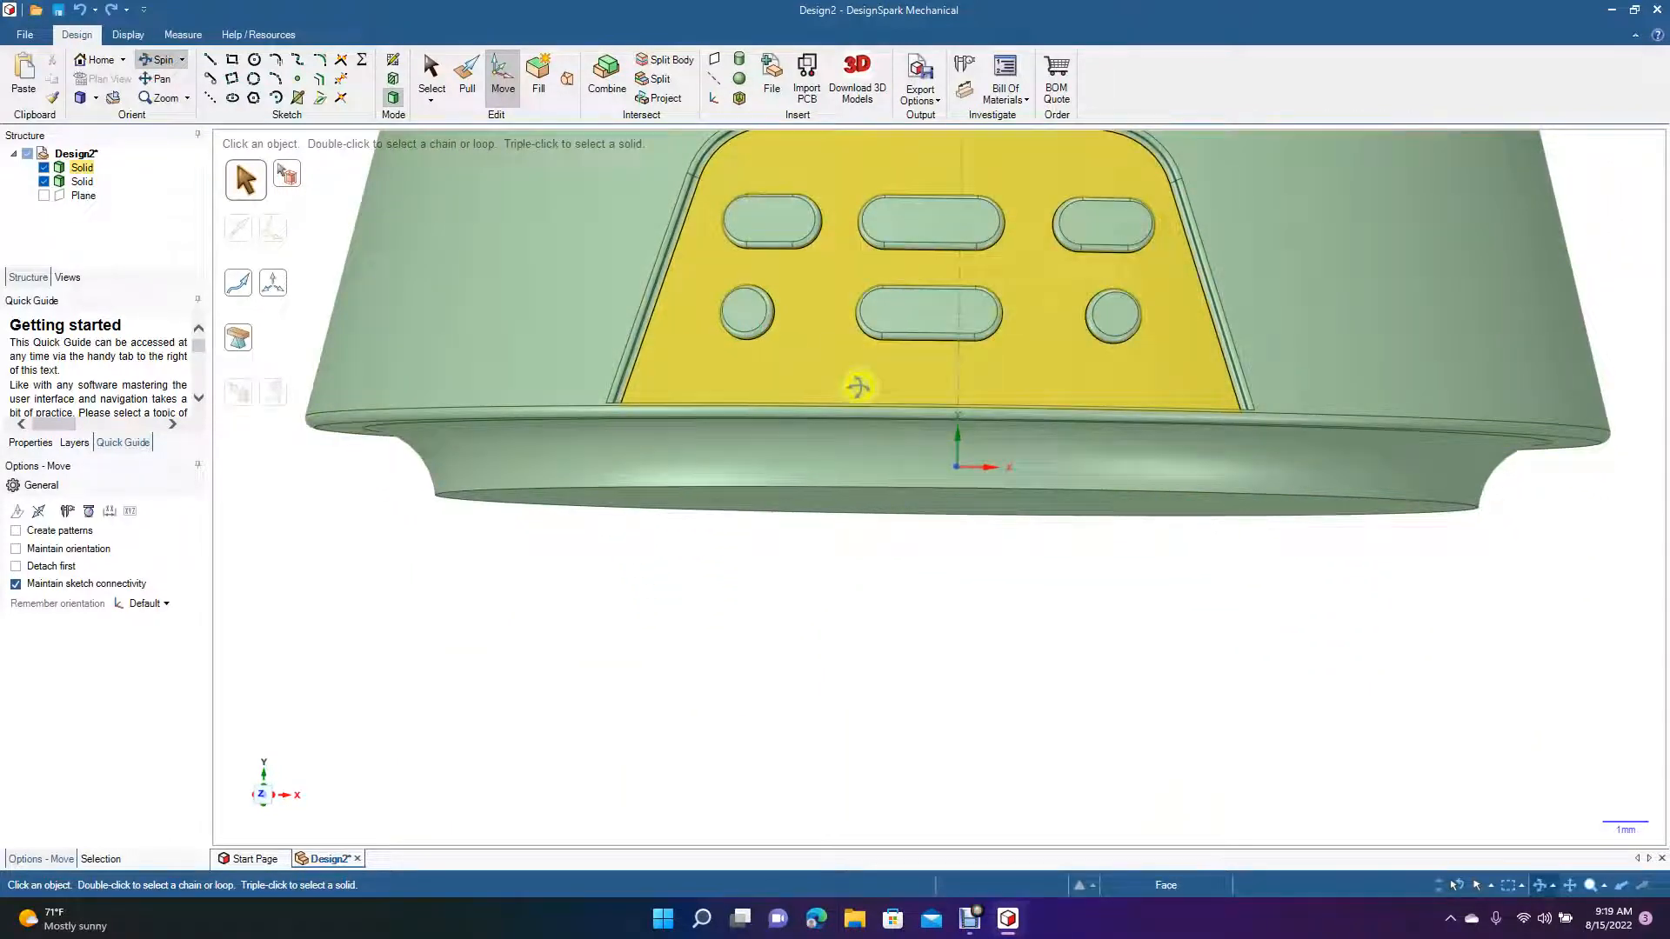
{"action": "scroll", "coordinate": [785, 383], "scroll_direction": "down", "scroll_amount": 1}
{"action": "scroll", "coordinate": [784, 382], "scroll_direction": "down", "scroll_amount": 3}
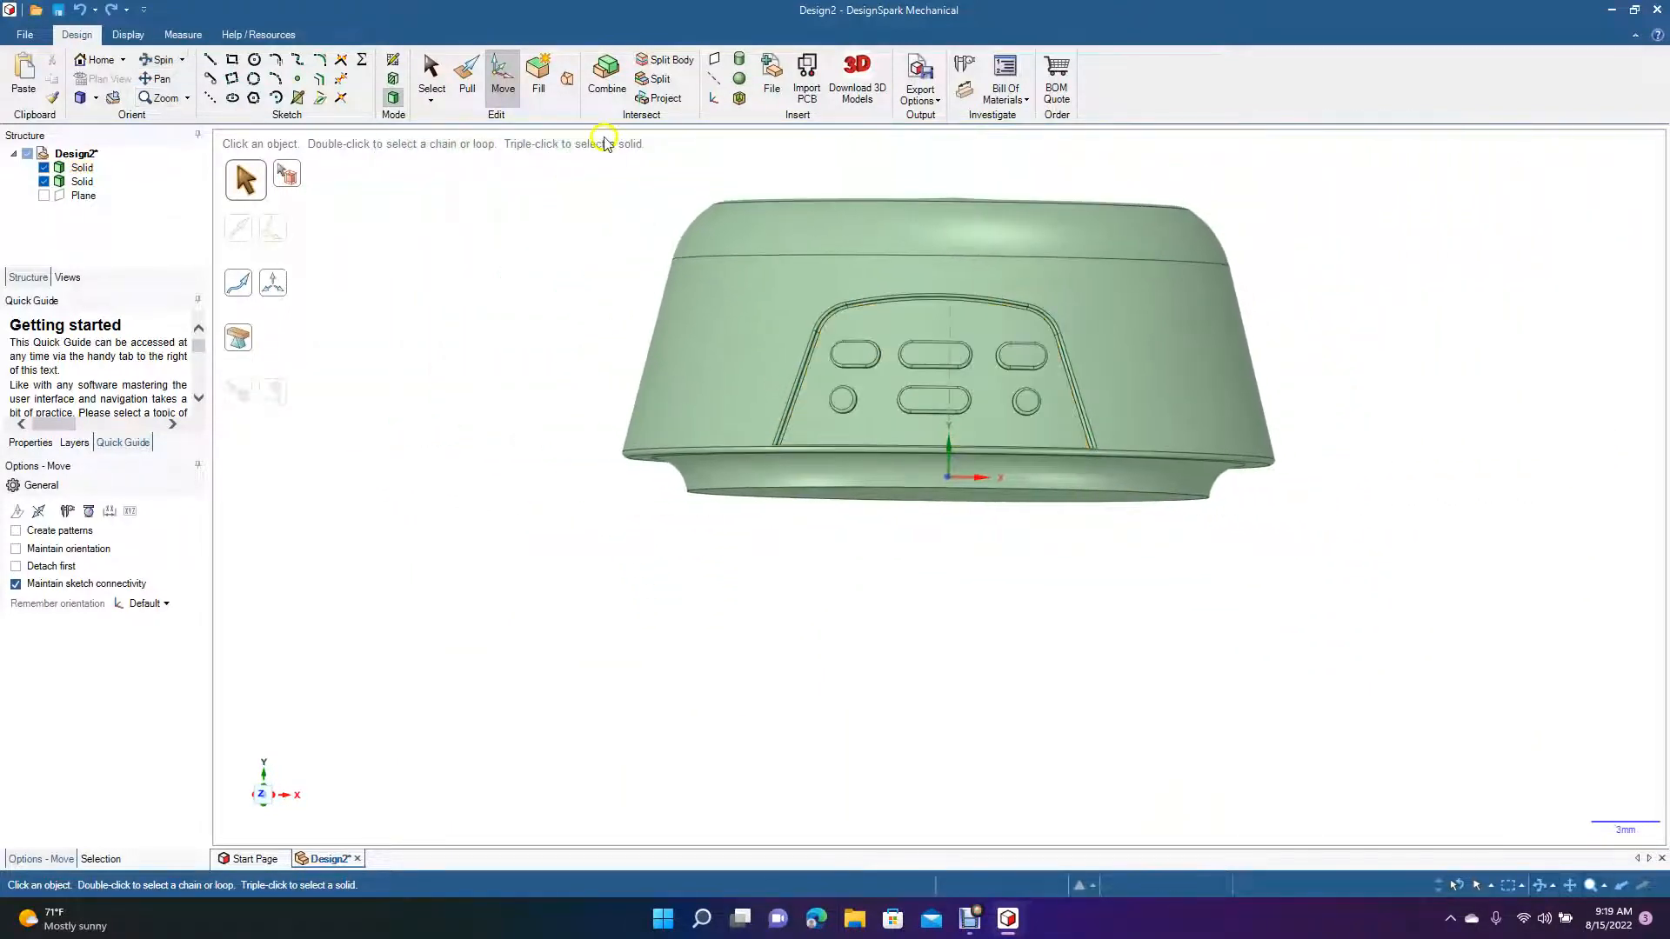
{"action": "left_click", "coordinate": [432, 78]}
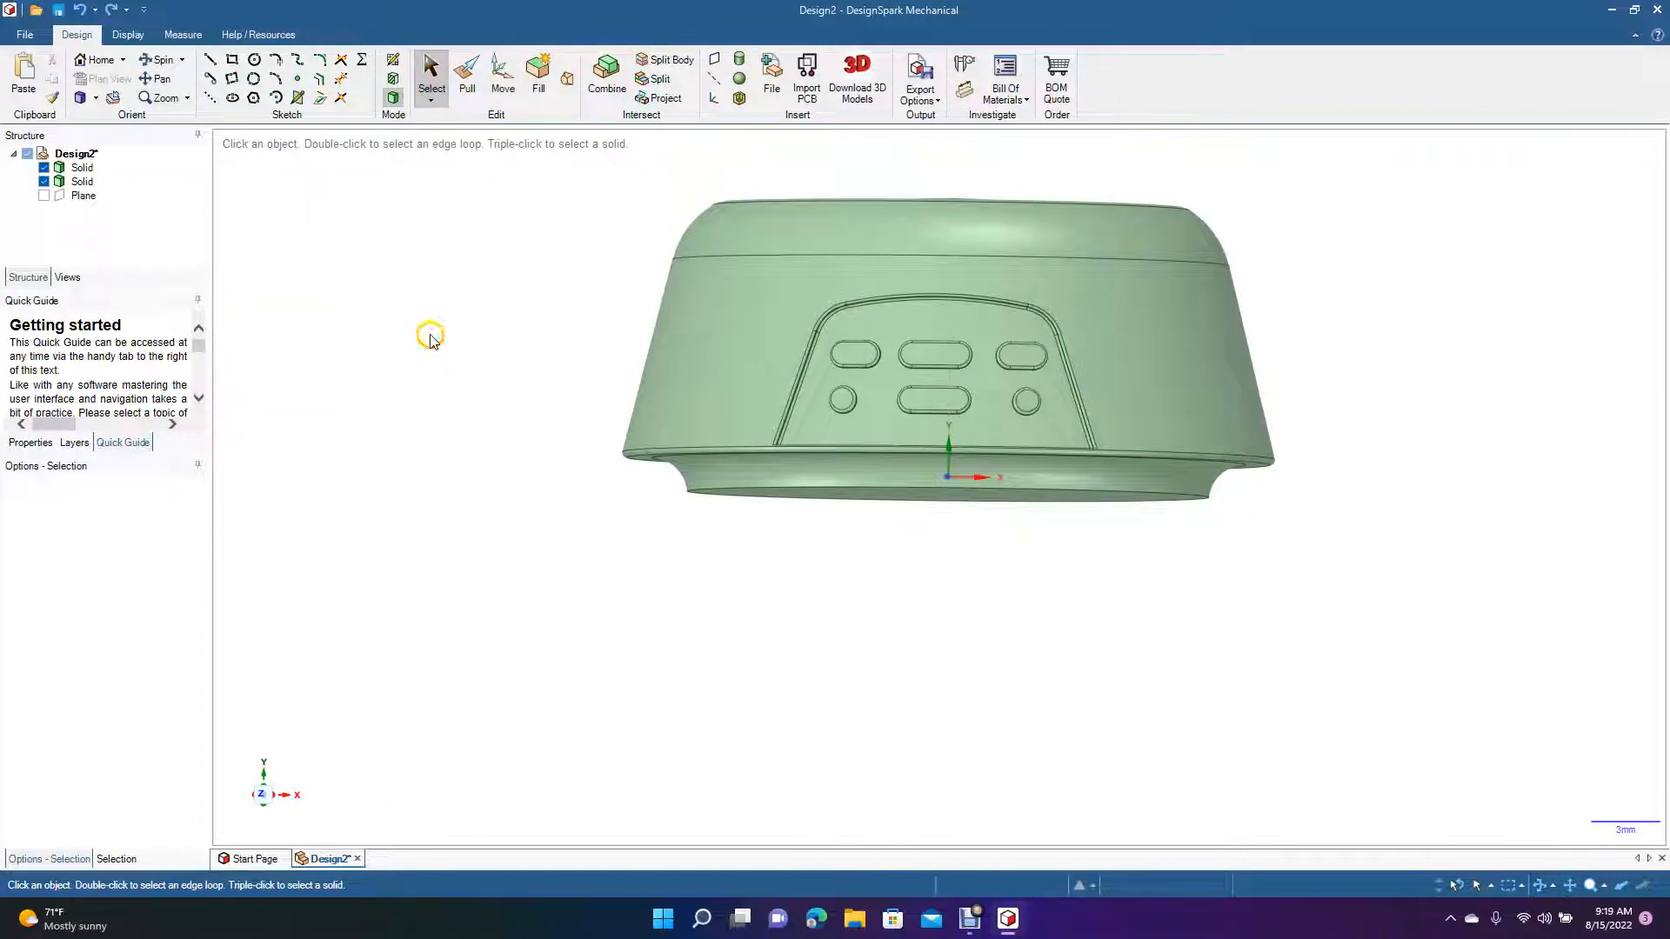
Create a reference plane through the origin, parallel to the front view of the control panel
{"action": "left_click", "coordinate": [96, 97]}
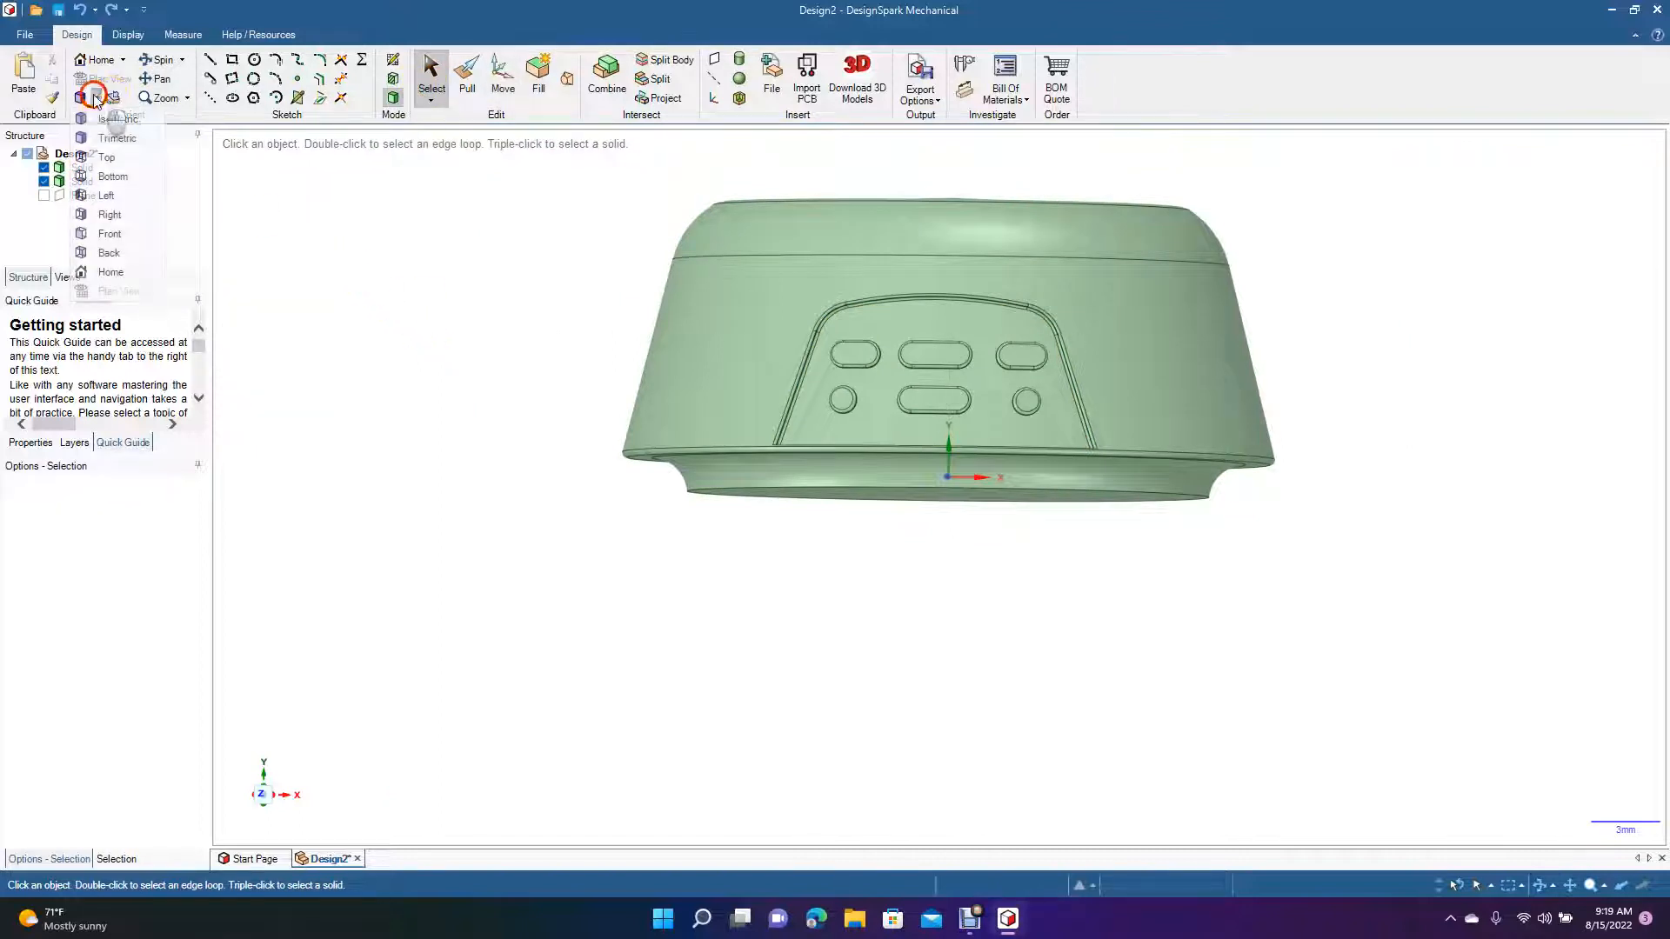
{"action": "left_click", "coordinate": [106, 156]}
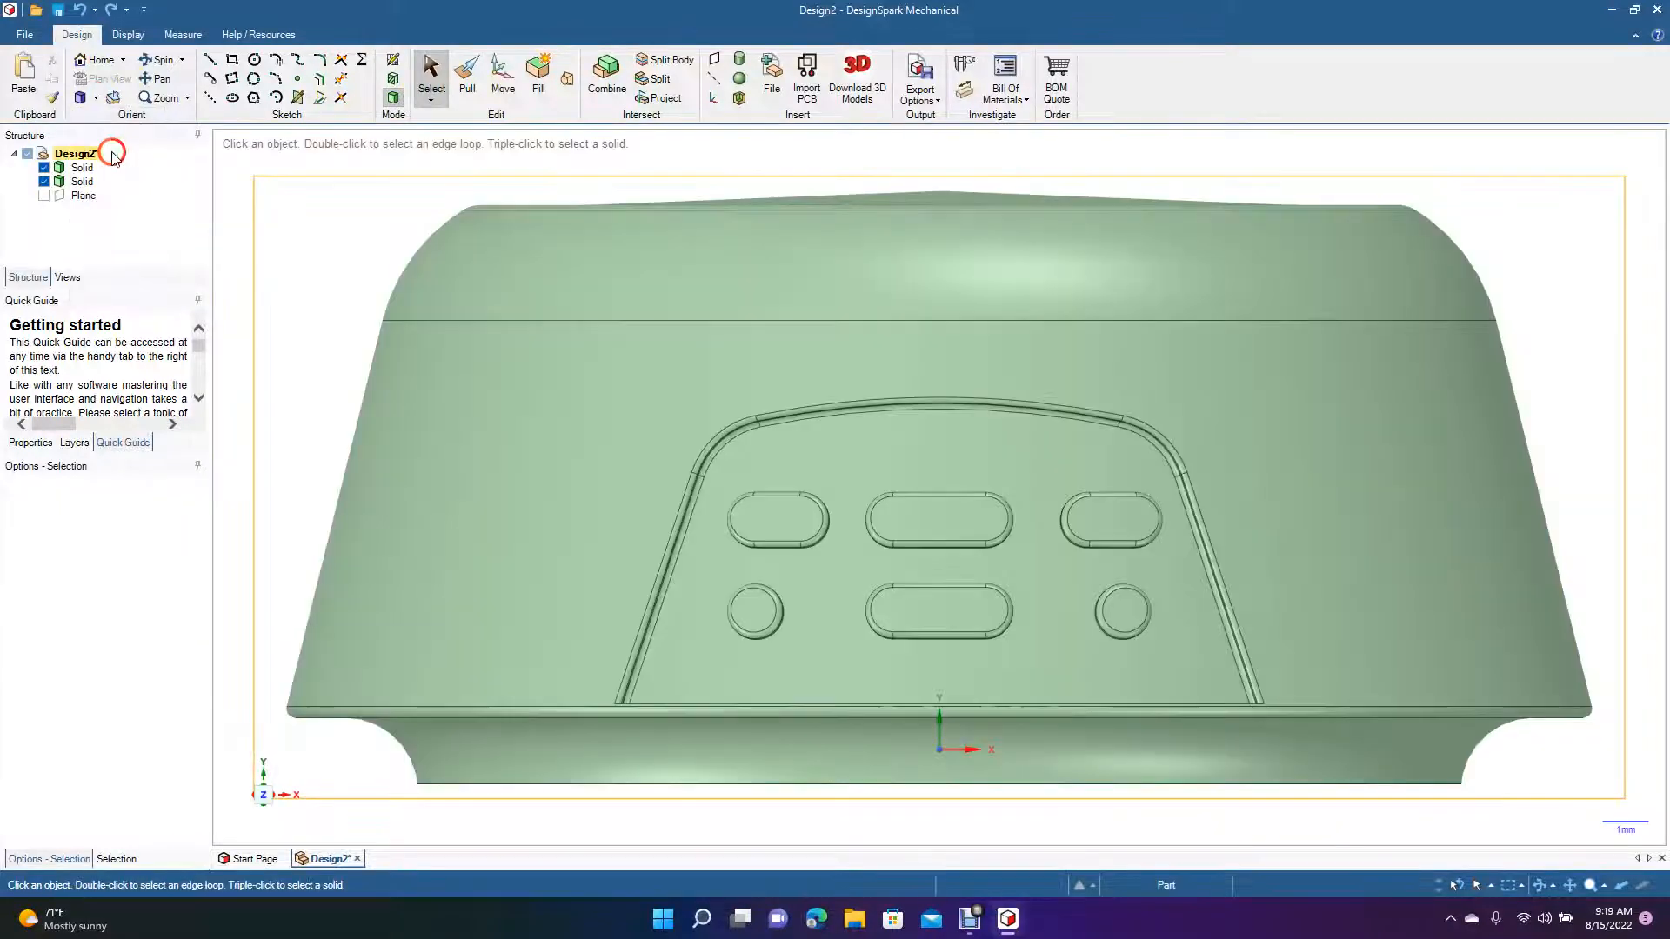
{"action": "scroll", "coordinate": [638, 189], "scroll_direction": "down", "scroll_amount": 3, "text": "ctrl"}
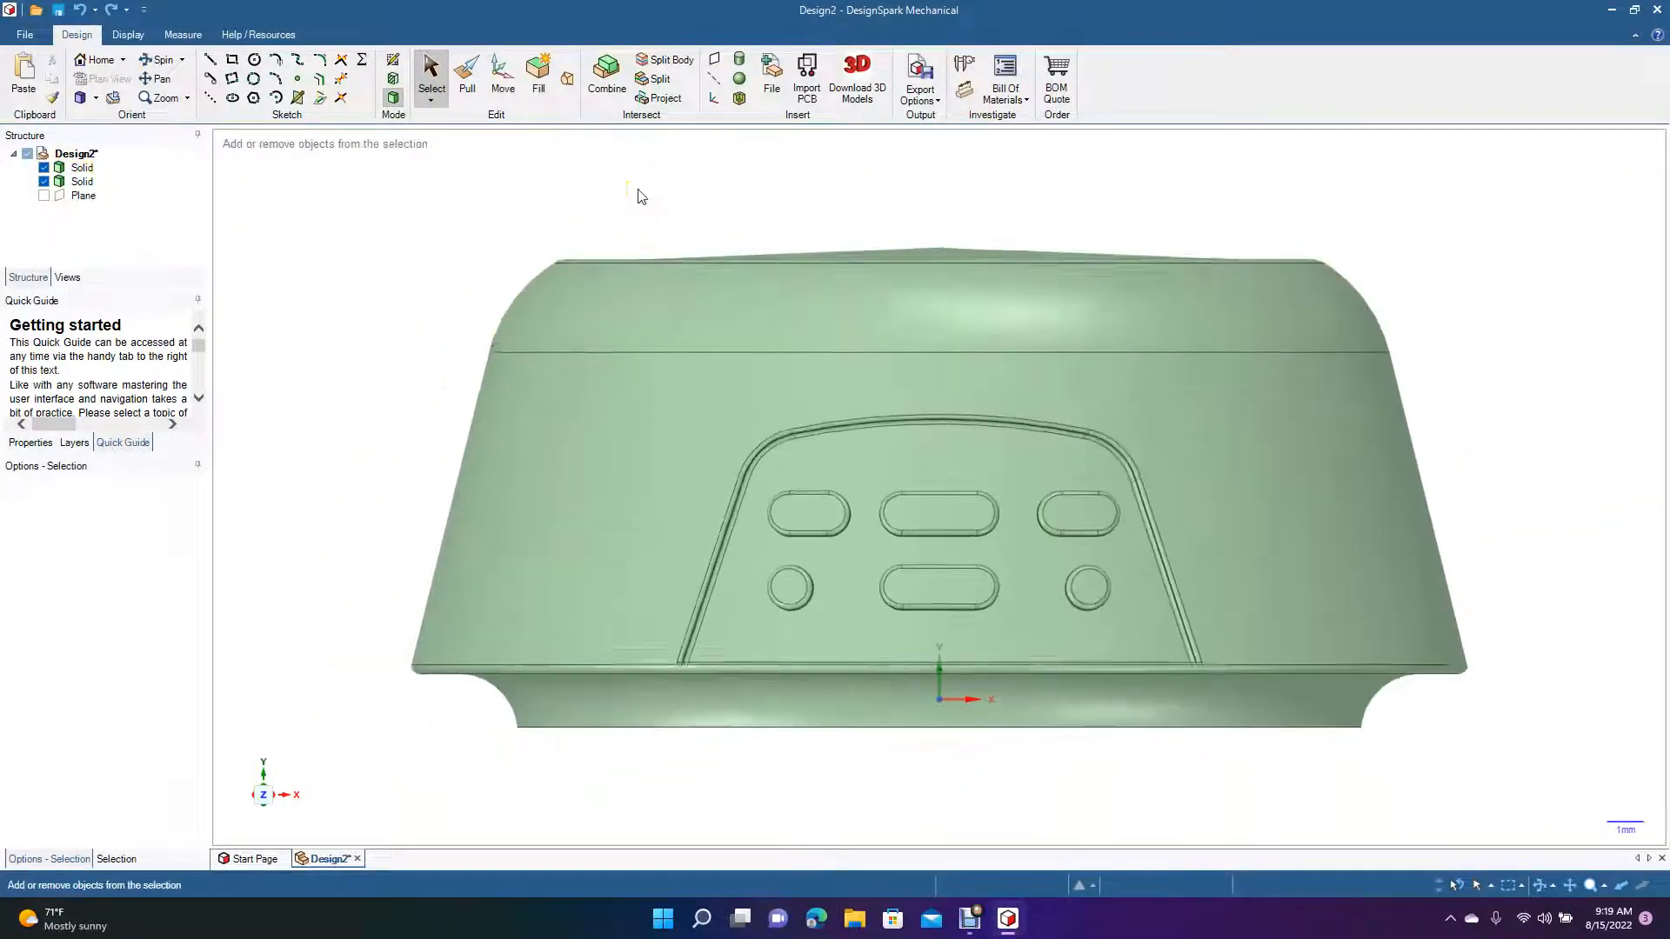
{"action": "left_click", "coordinate": [715, 58]}
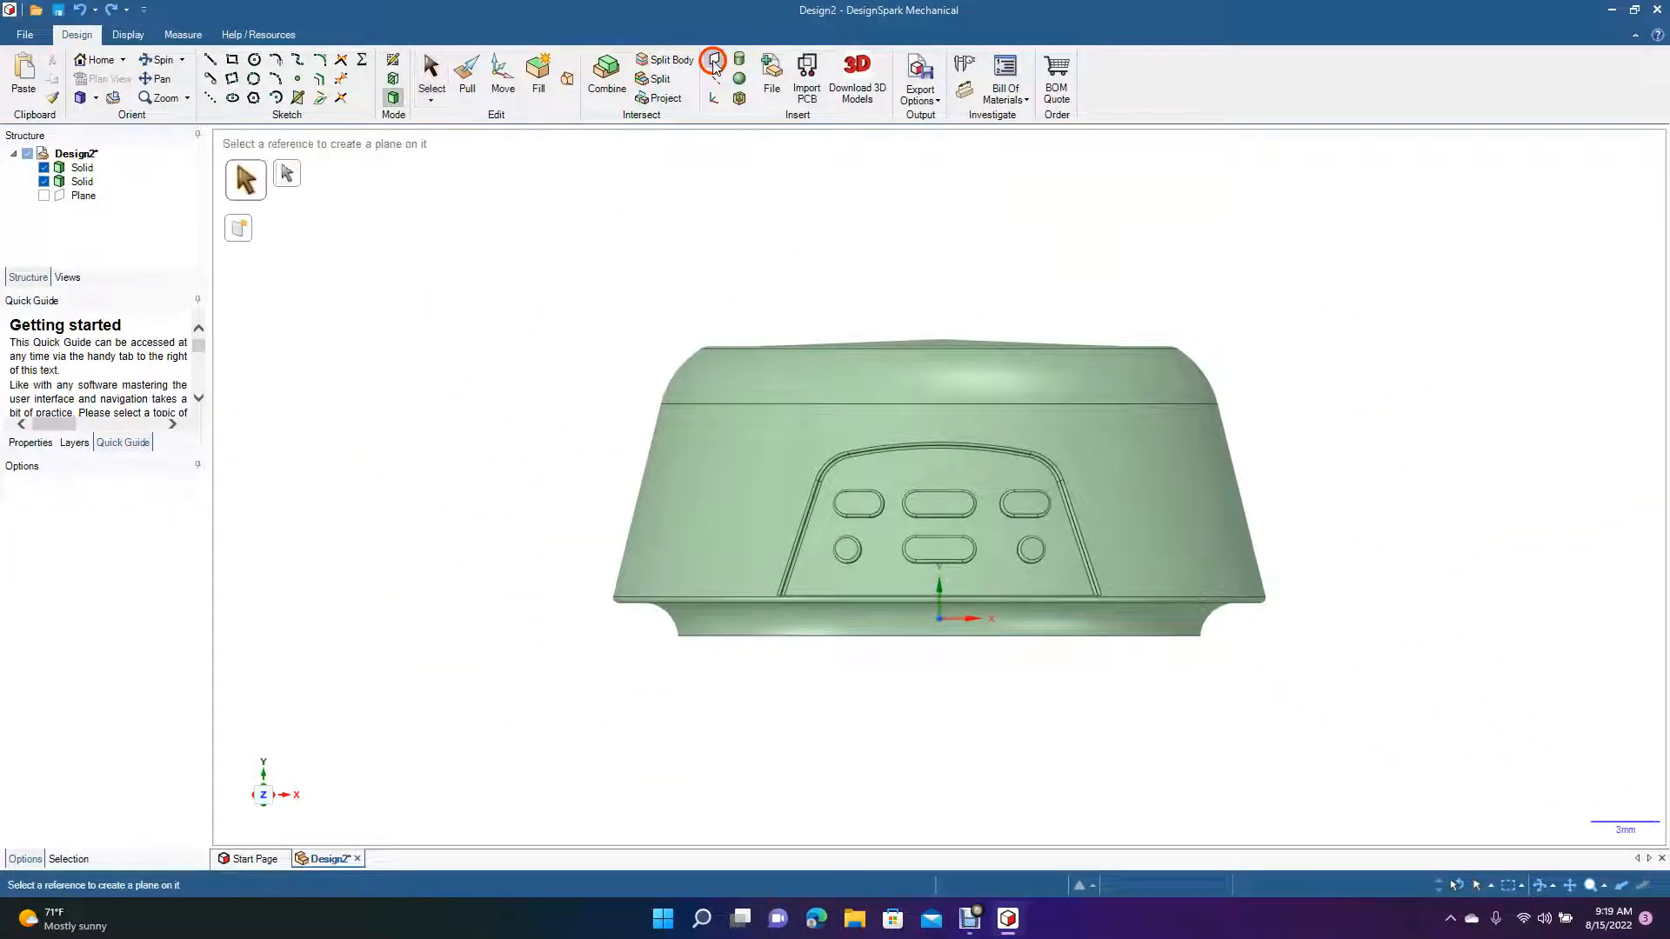
{"action": "left_click", "coordinate": [940, 619]}
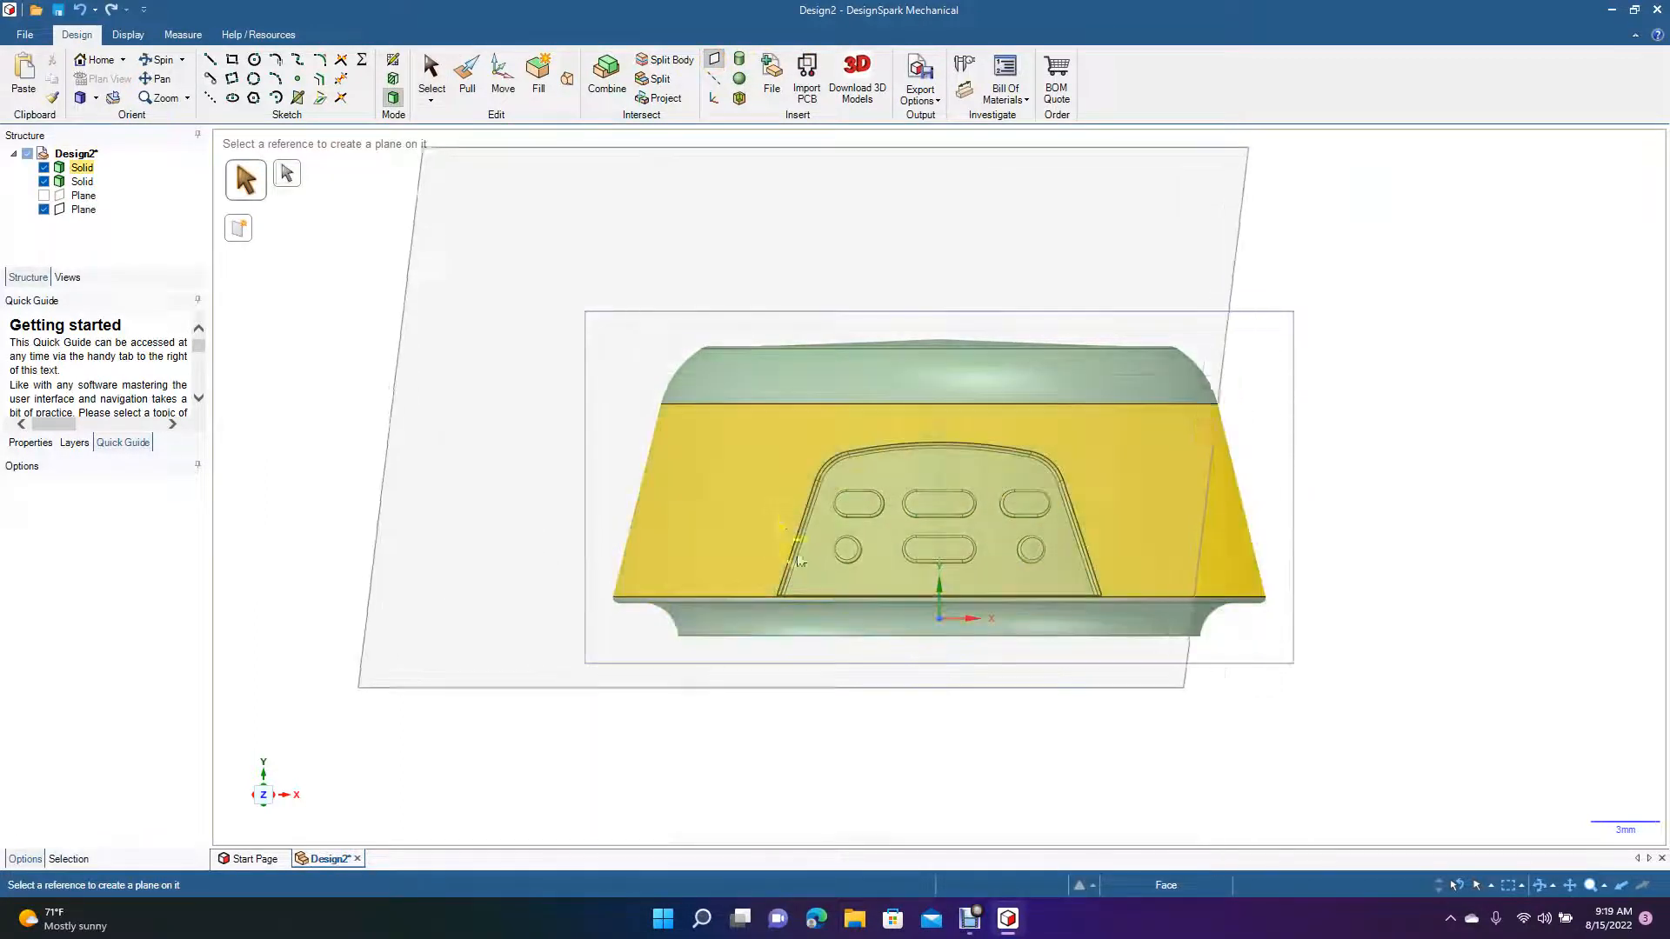
Move the new plane forward about 14.91 mm so it lies in front of the control panel
{"action": "left_click", "coordinate": [160, 59]}
{"action": "left_click_drag", "start_coordinate": [461, 435], "coordinate": [369, 462]}
{"action": "left_click", "coordinate": [497, 79]}
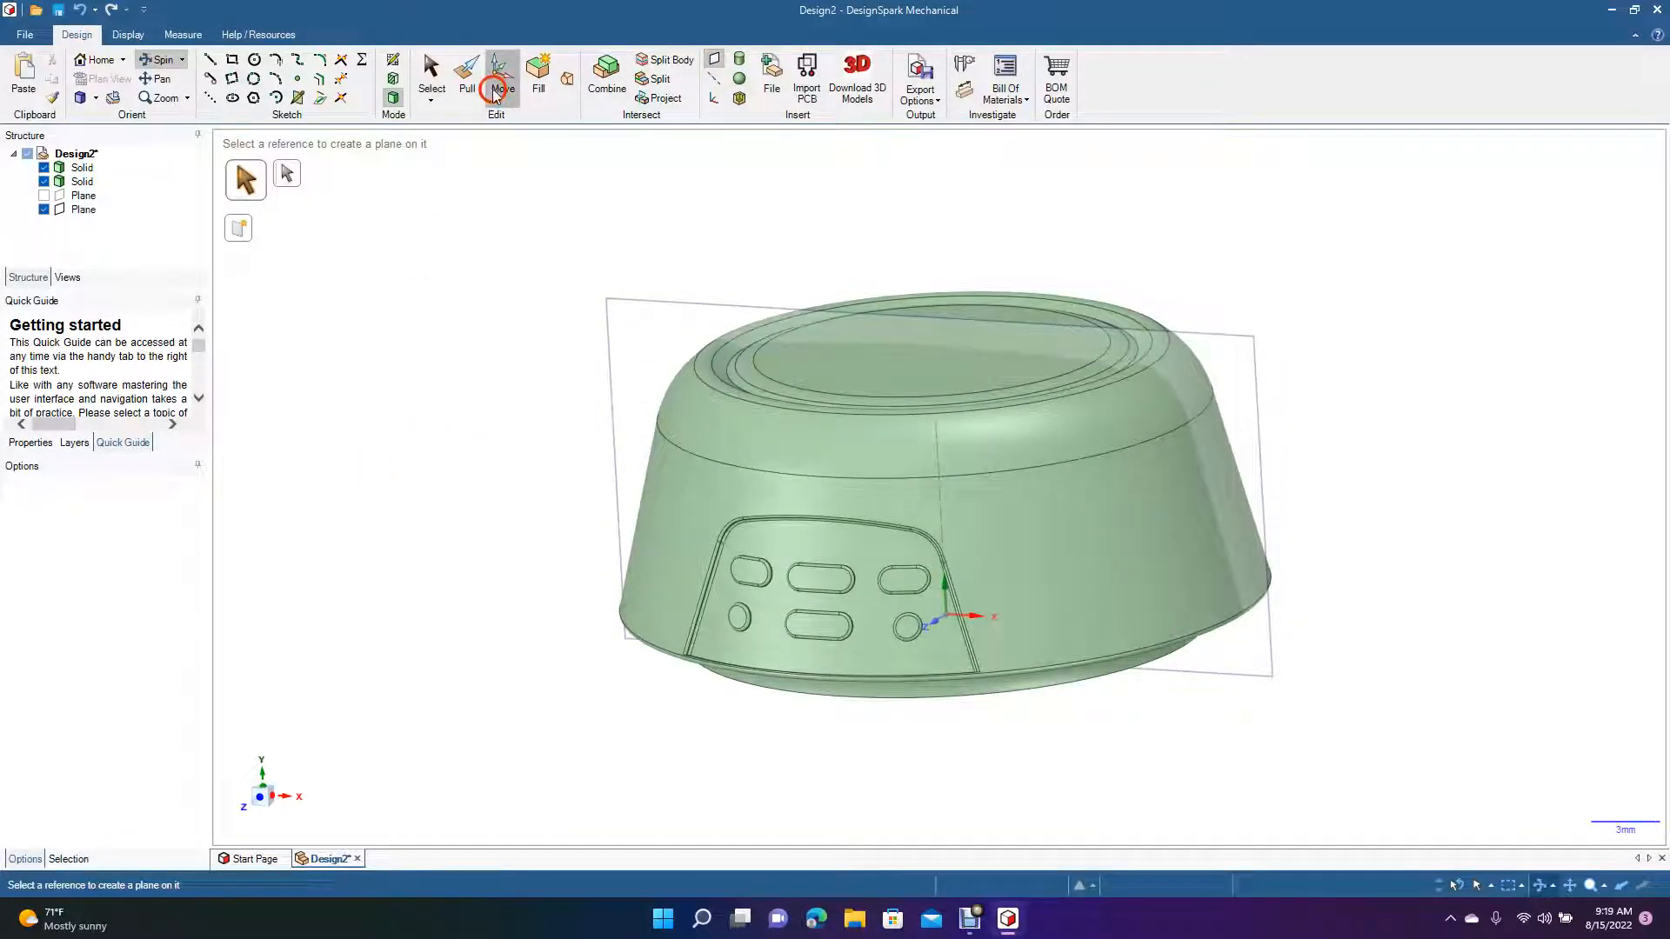
{"action": "left_click", "coordinate": [656, 301]}
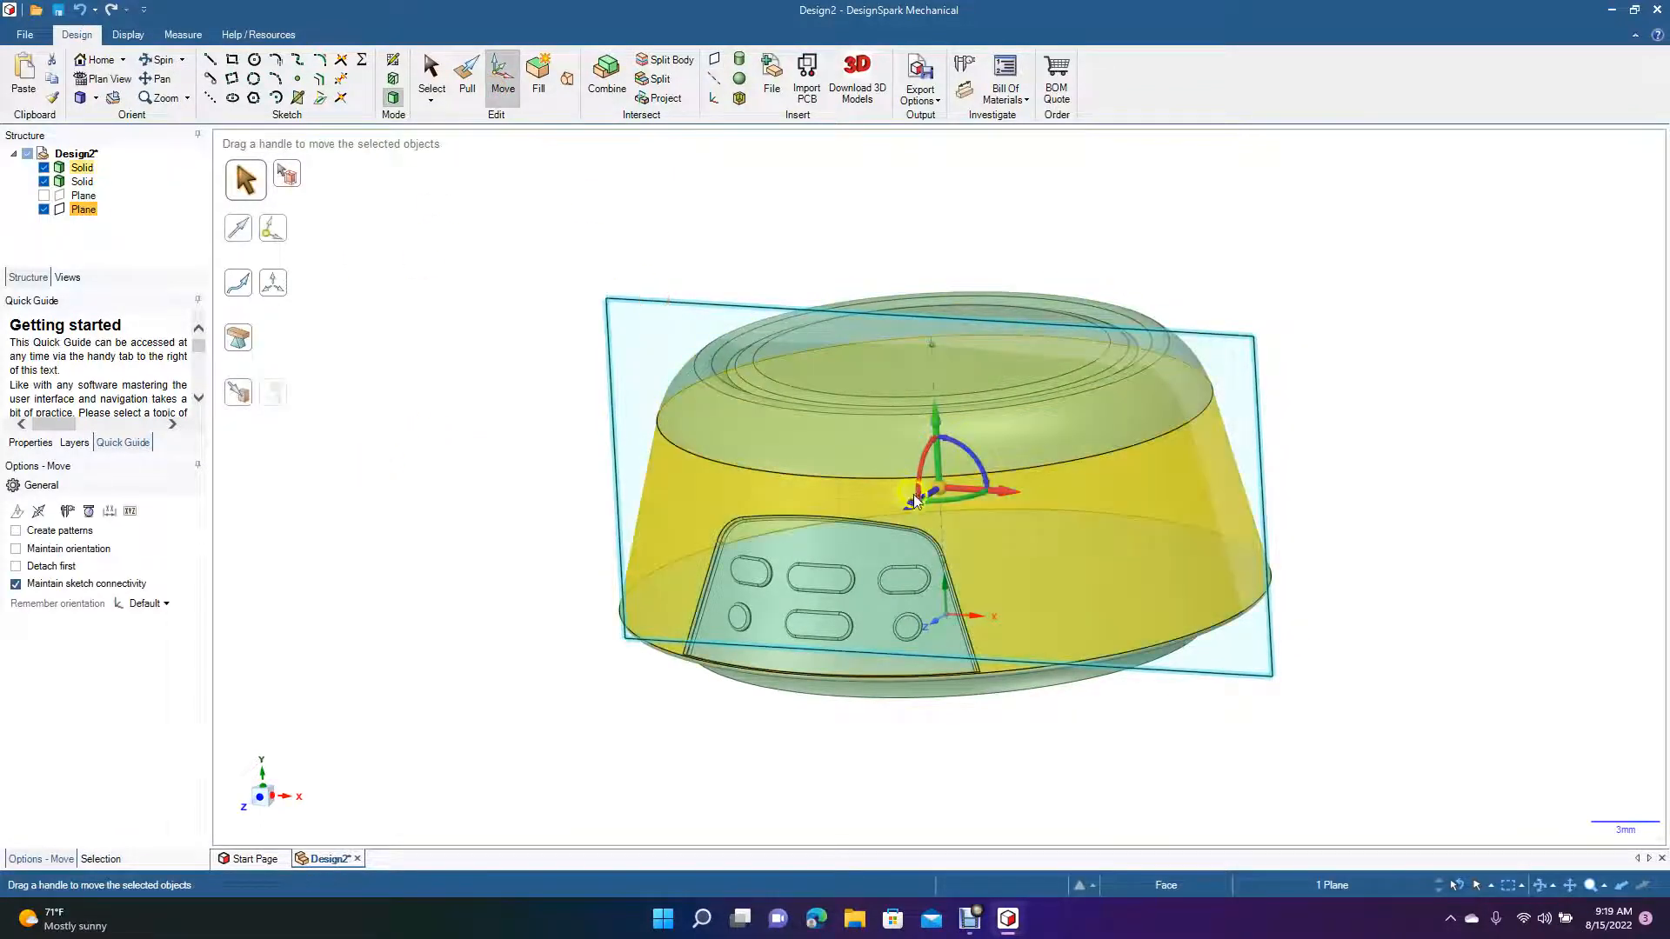
{"action": "left_click_drag", "start_coordinate": [915, 506], "coordinate": [801, 630]}
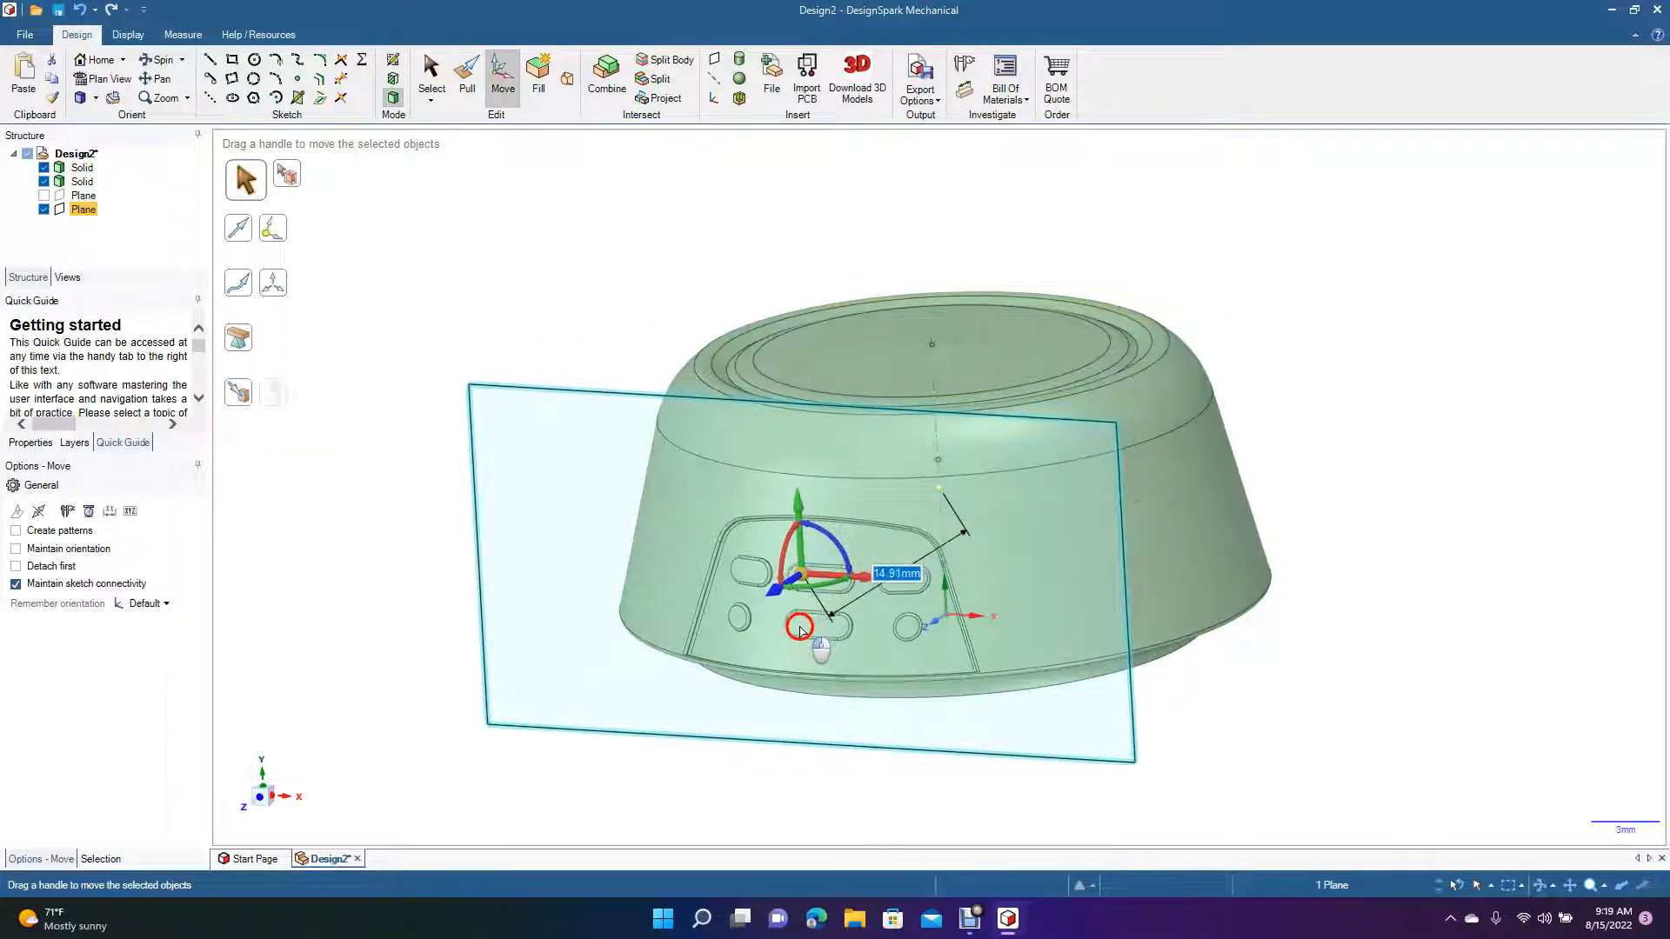
Sketch a circle about 1.09 mm in diameter on the plane over the panel's lower-left corner, with grid snapping off
{"action": "left_click", "coordinate": [104, 79]}
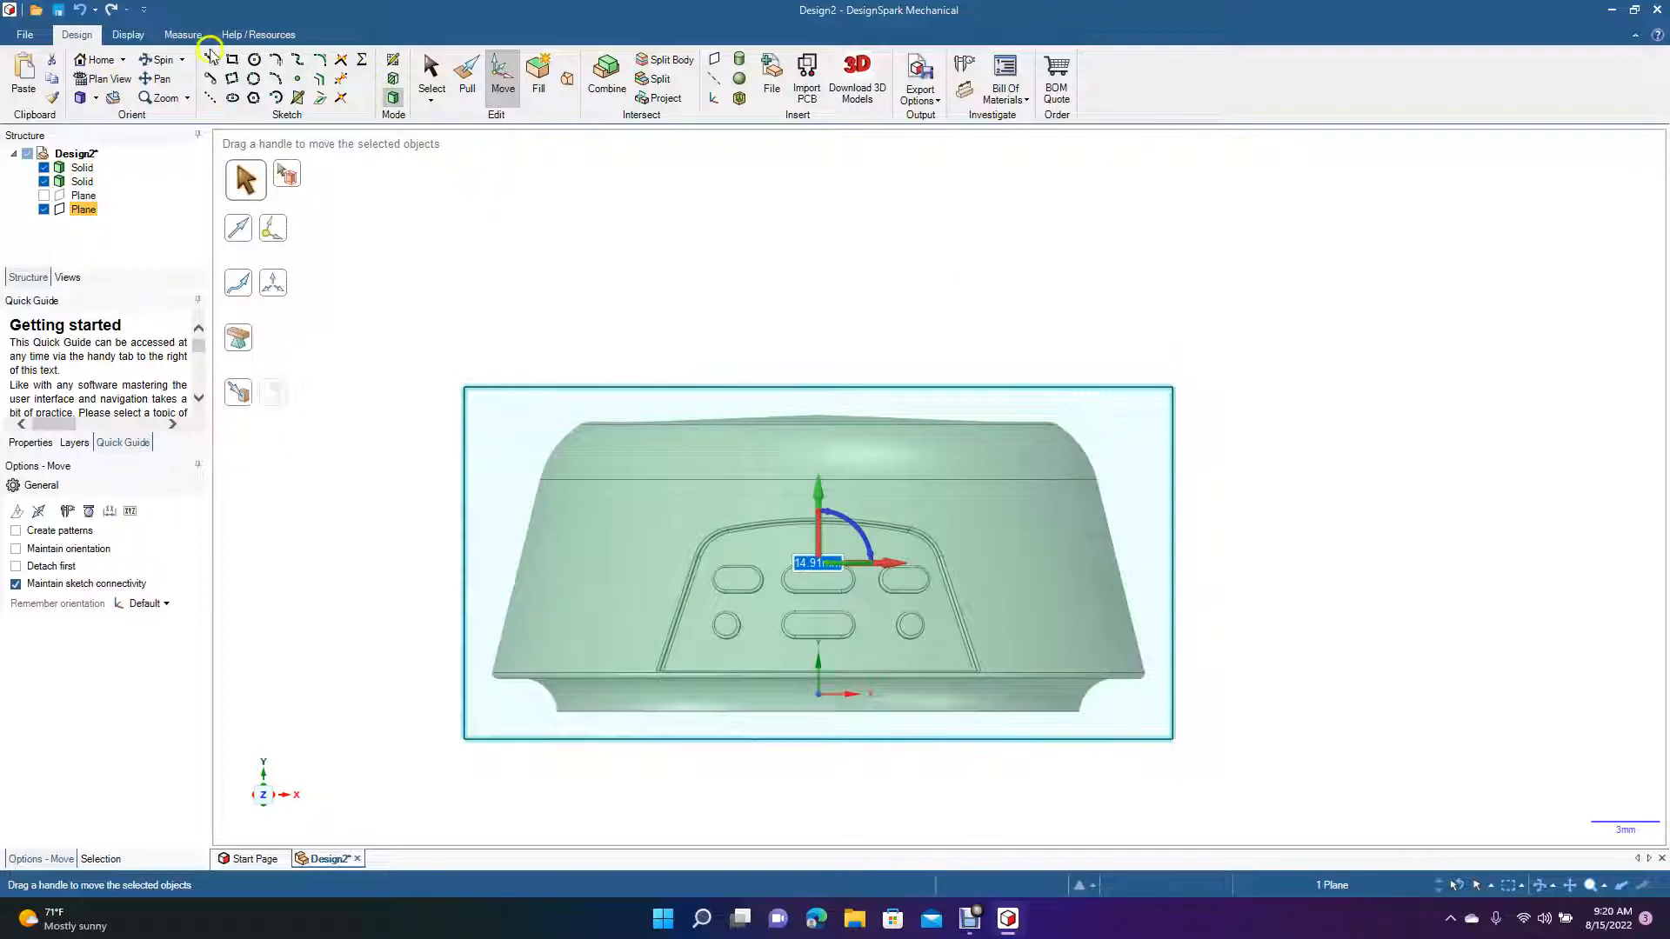
{"action": "left_click", "coordinate": [254, 59]}
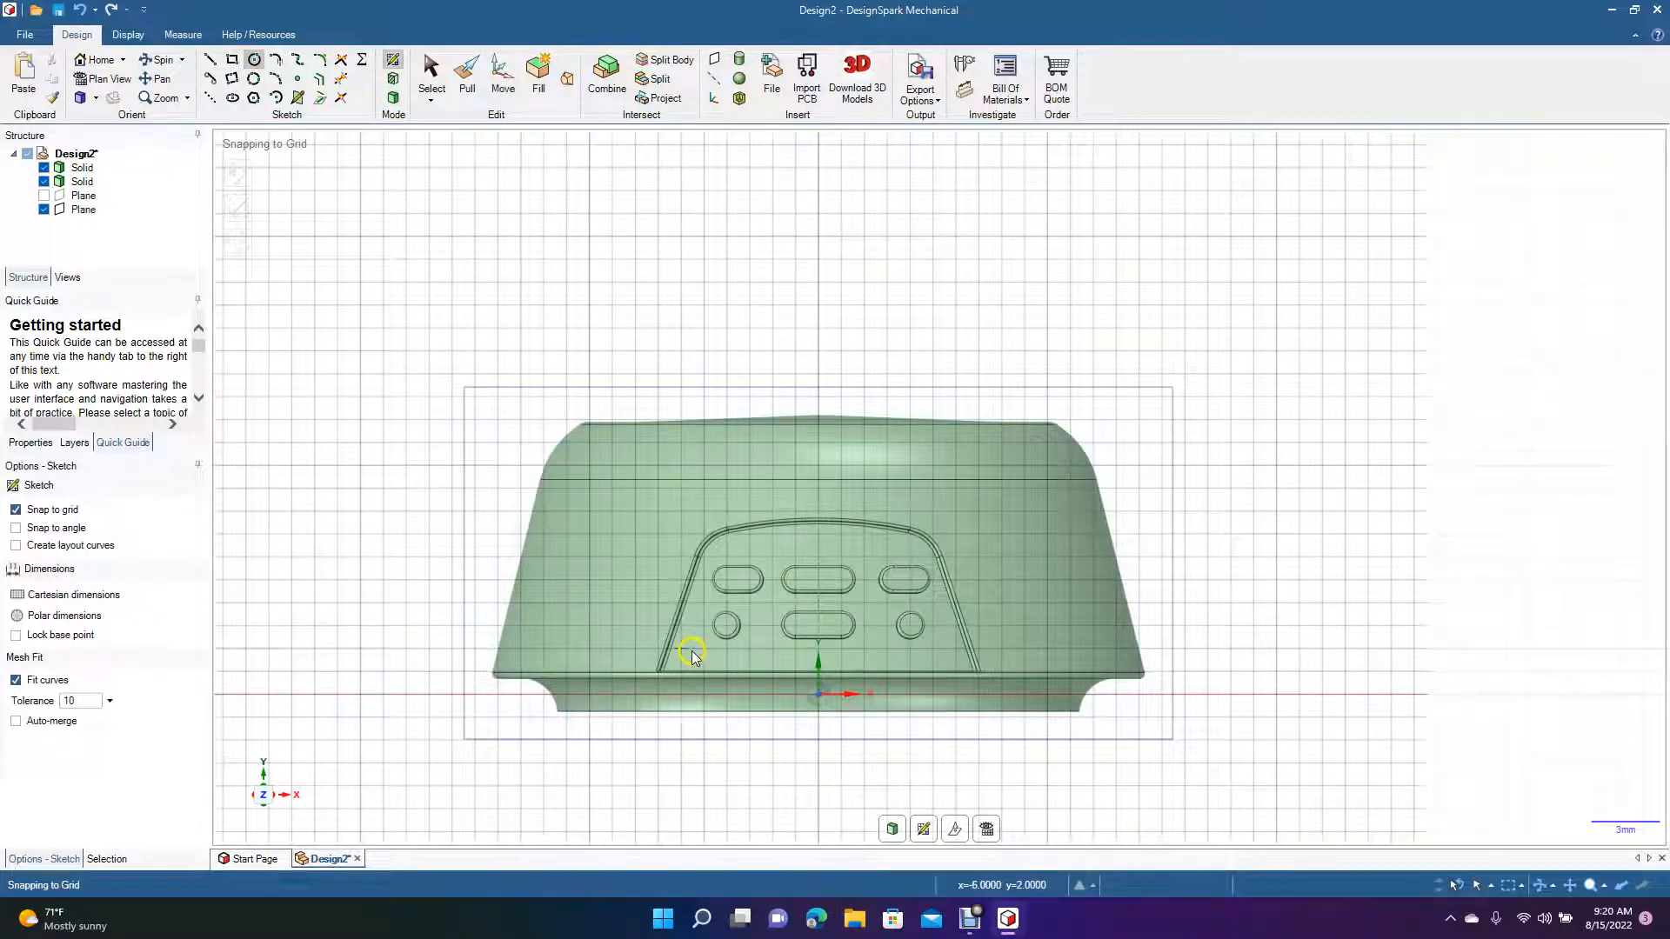
{"action": "left_click", "coordinate": [694, 650]}
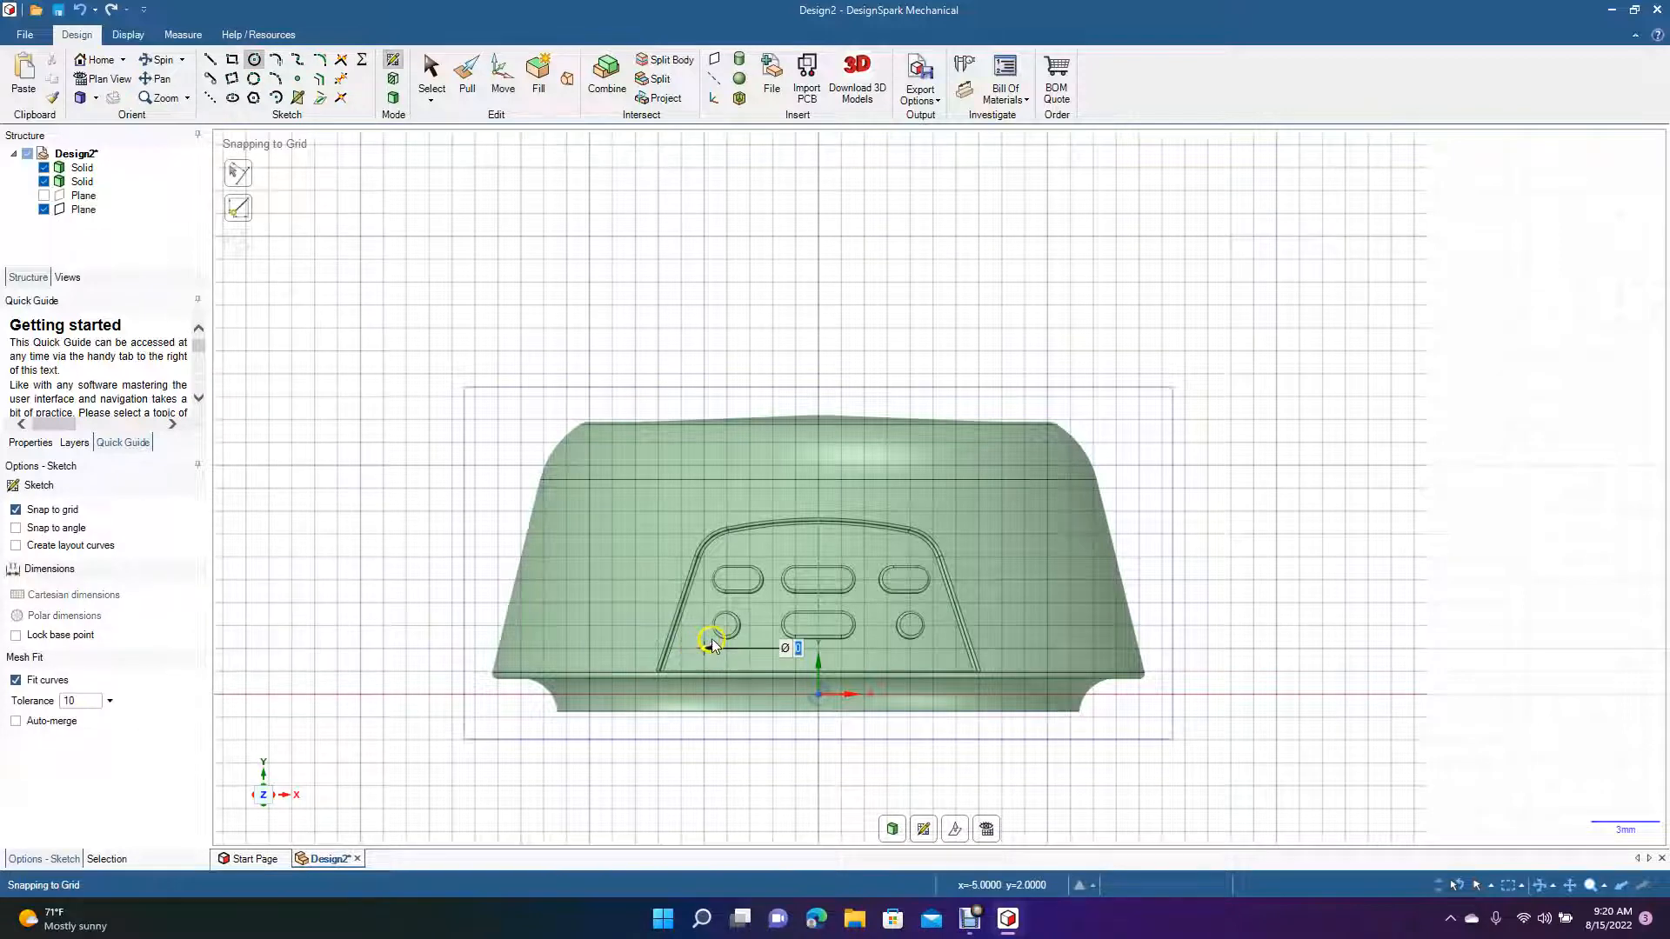
{"action": "left_click", "coordinate": [45, 511]}
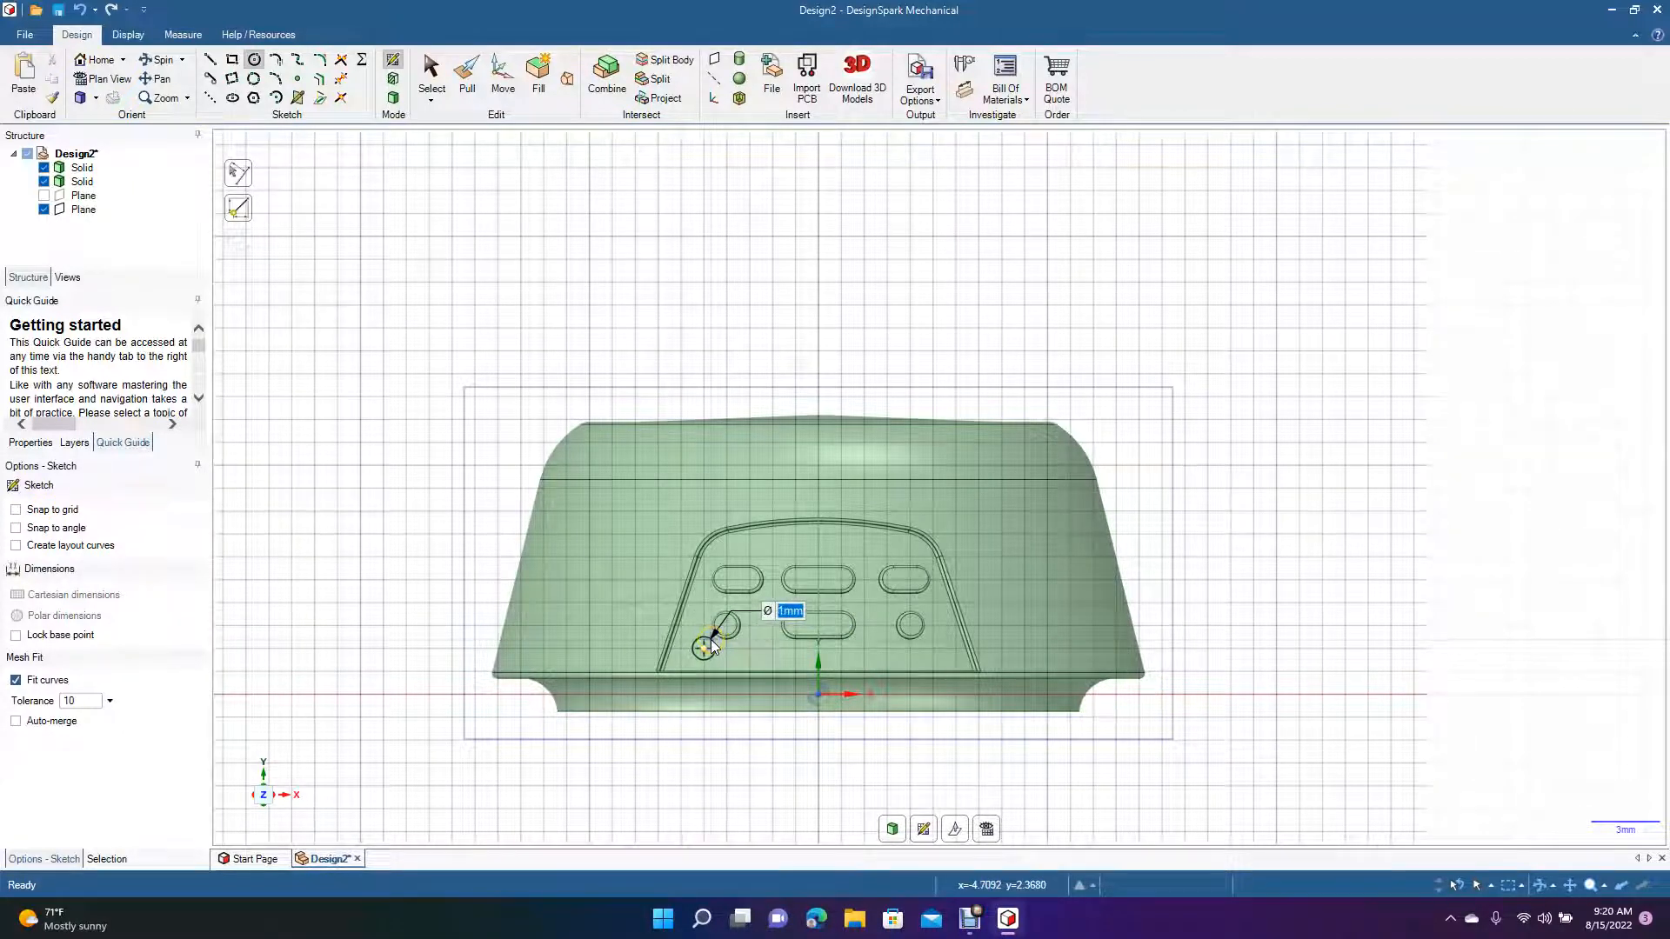
{"action": "left_click", "coordinate": [714, 645]}
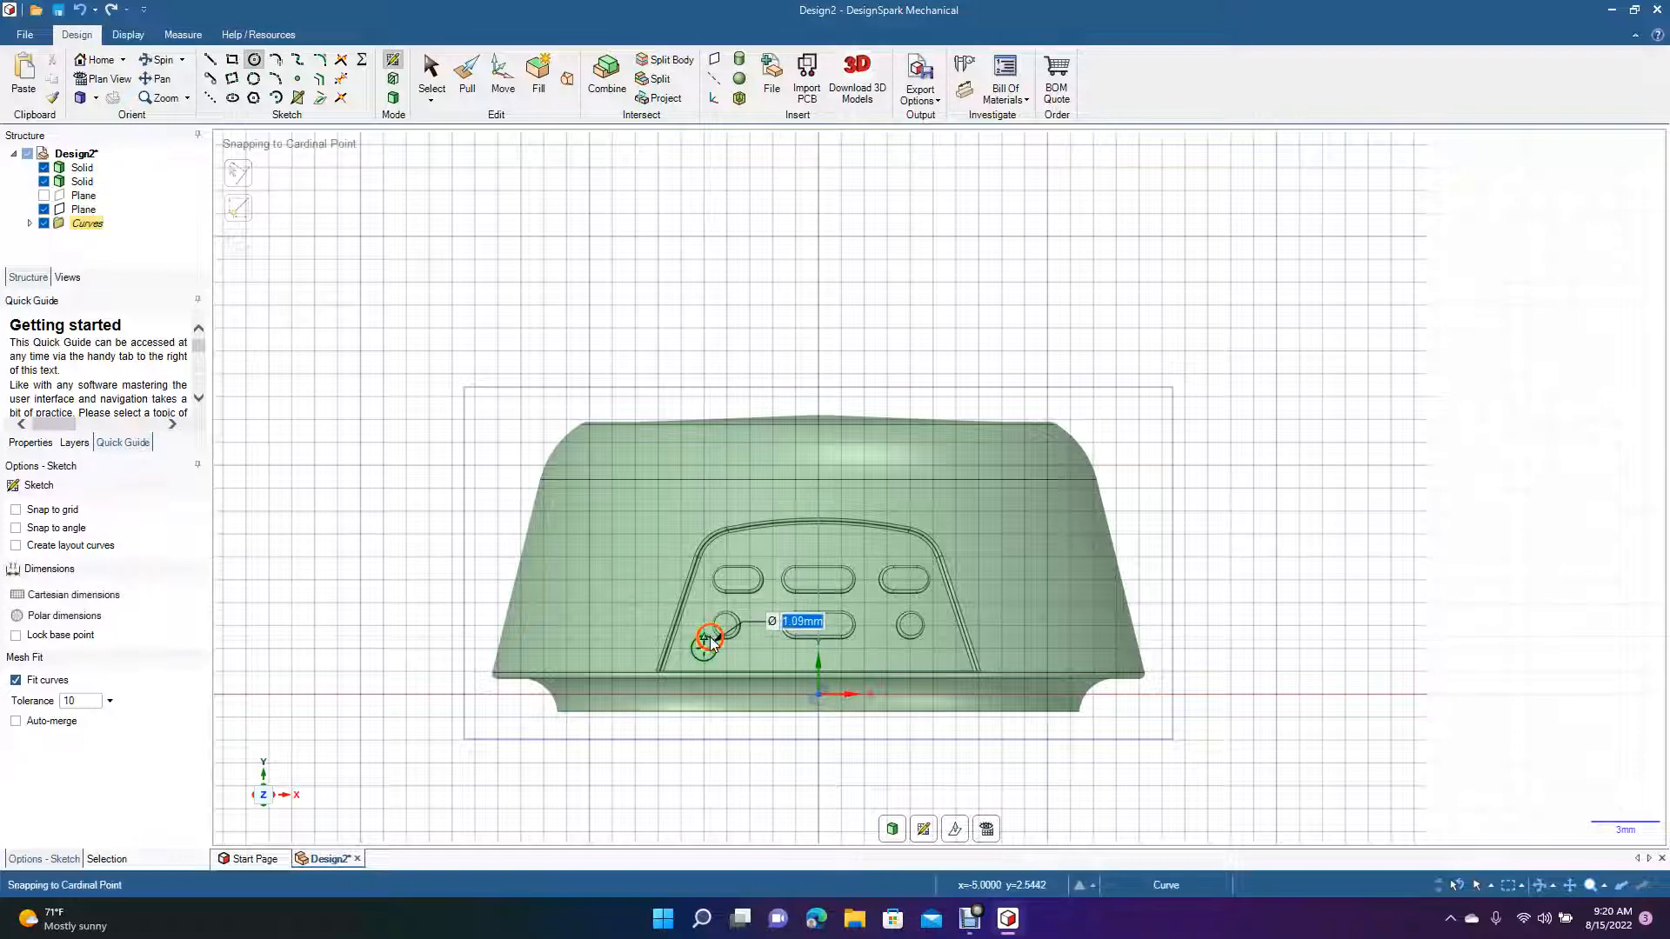
{"action": "left_click", "coordinate": [431, 76]}
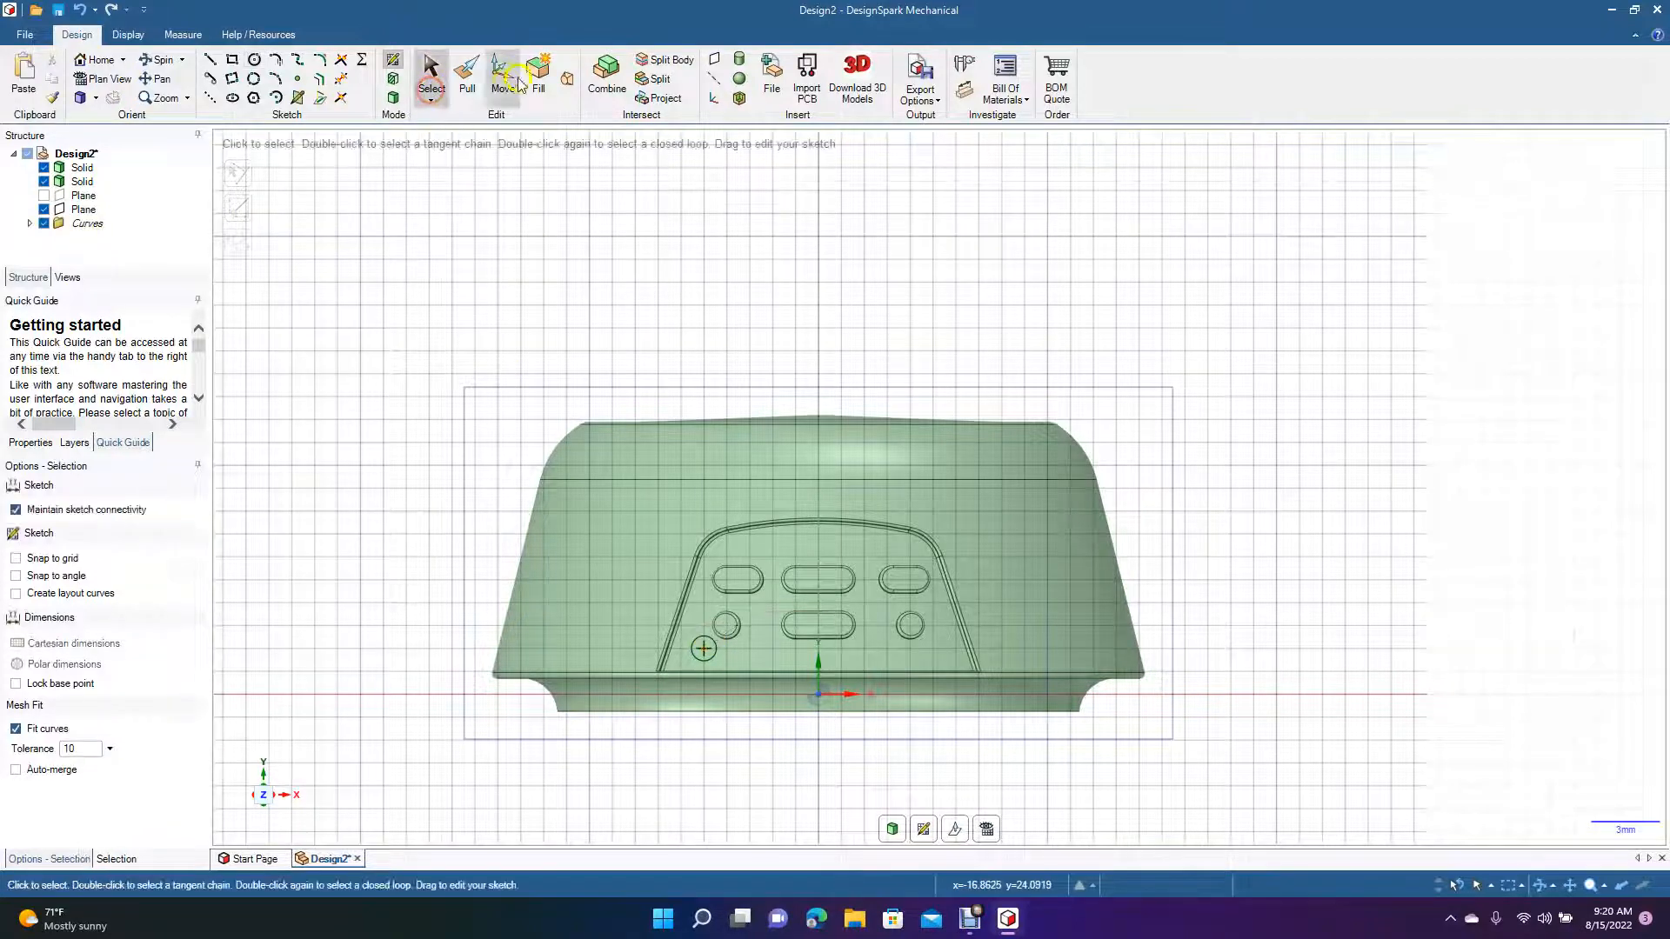
Move the sketched circle about 0.34 mm left along the plane
{"action": "left_click", "coordinate": [502, 82]}
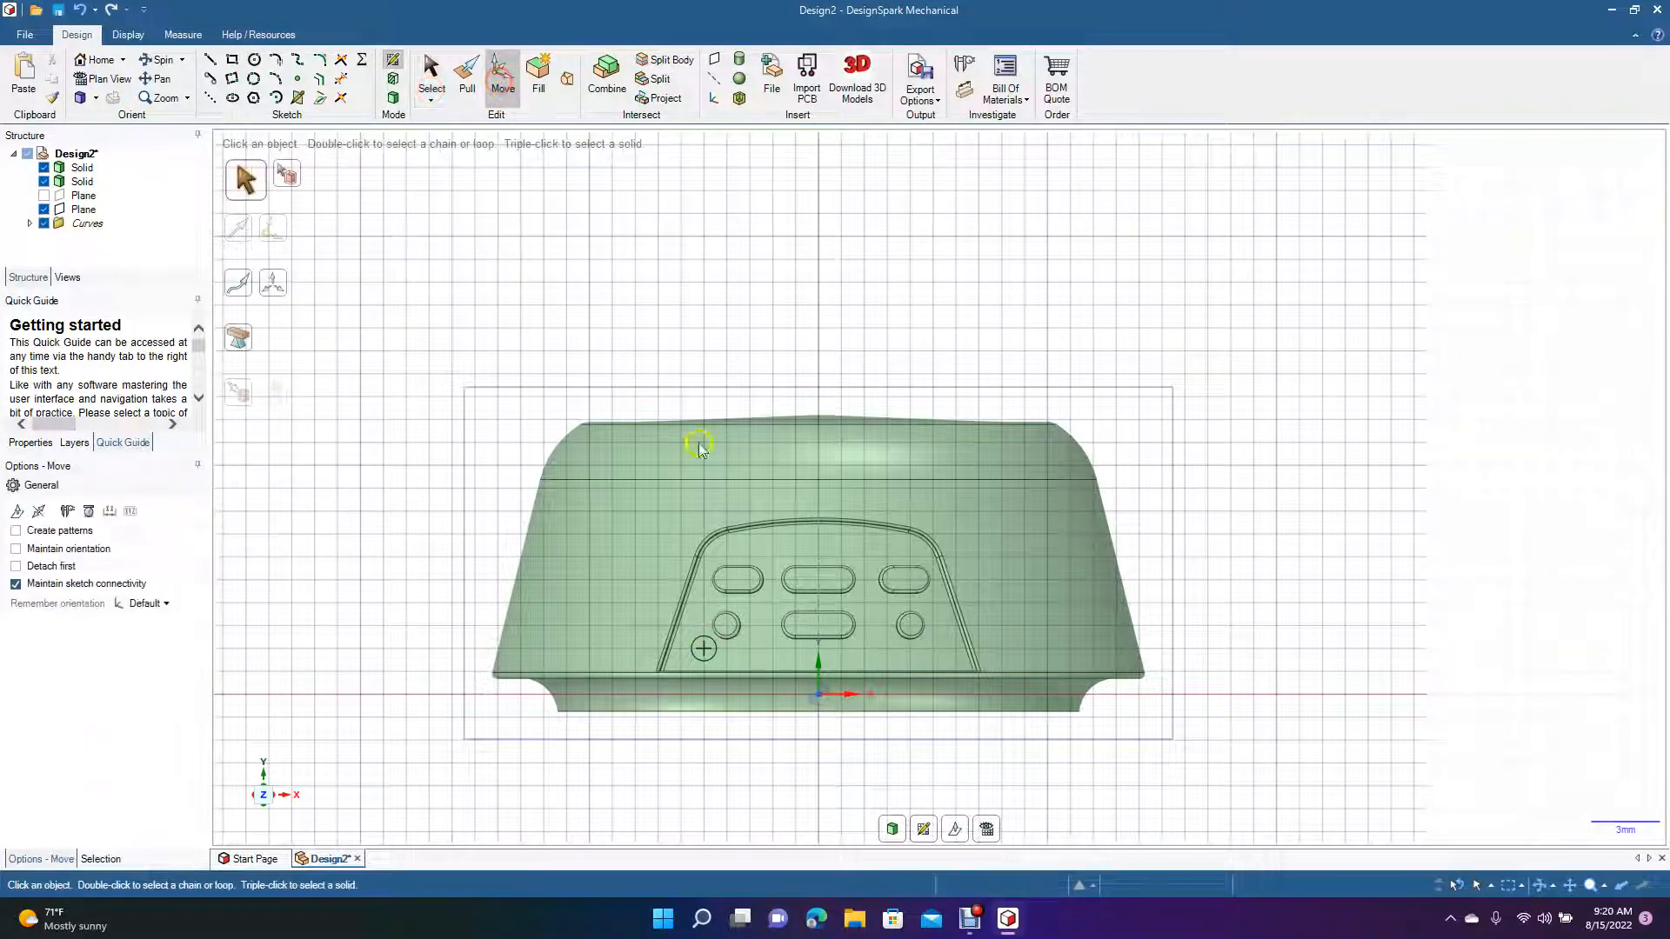
{"action": "left_click", "coordinate": [704, 648]}
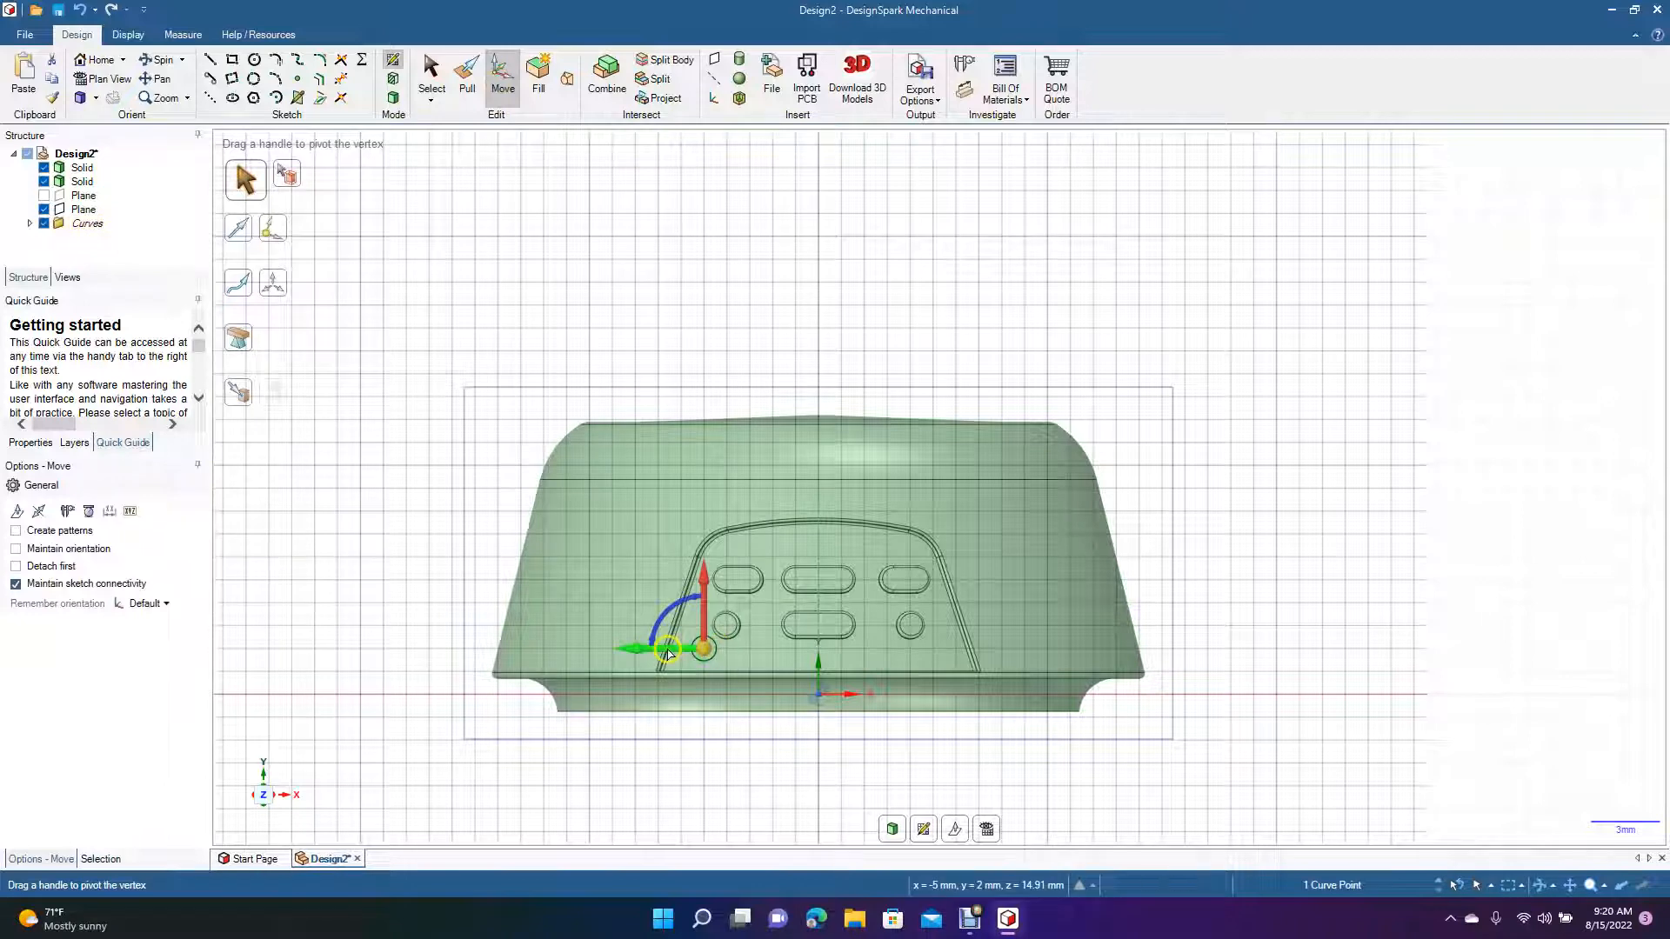
{"action": "left_click_drag", "start_coordinate": [668, 650], "coordinate": [661, 653]}
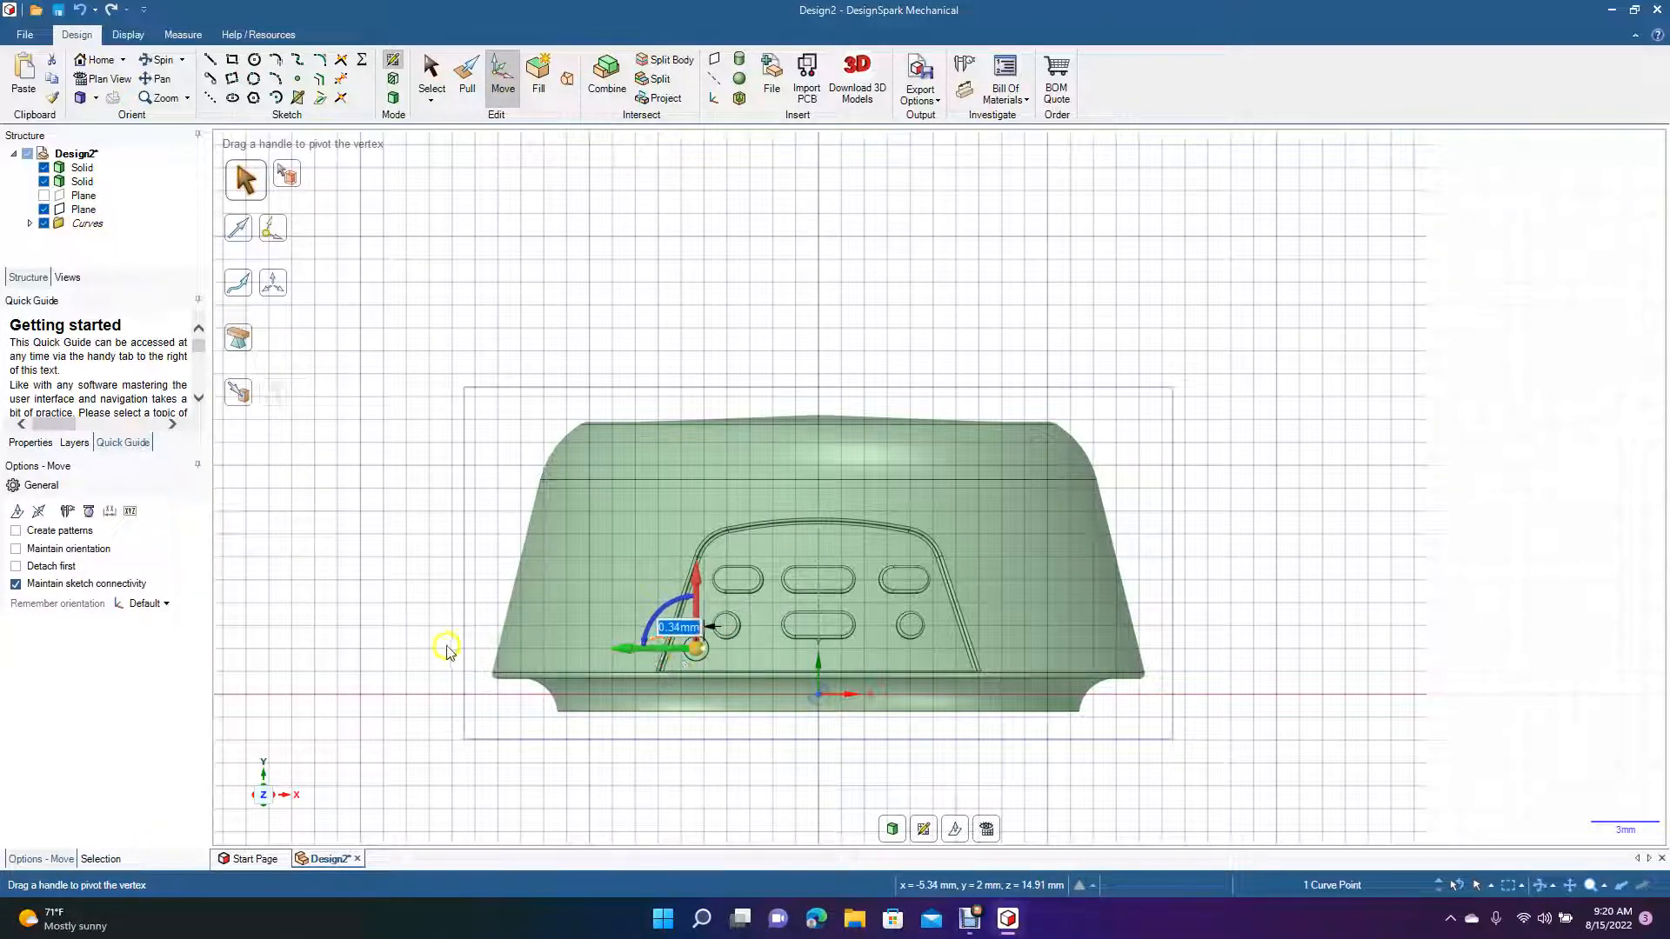
{"action": "left_click", "coordinate": [393, 620]}
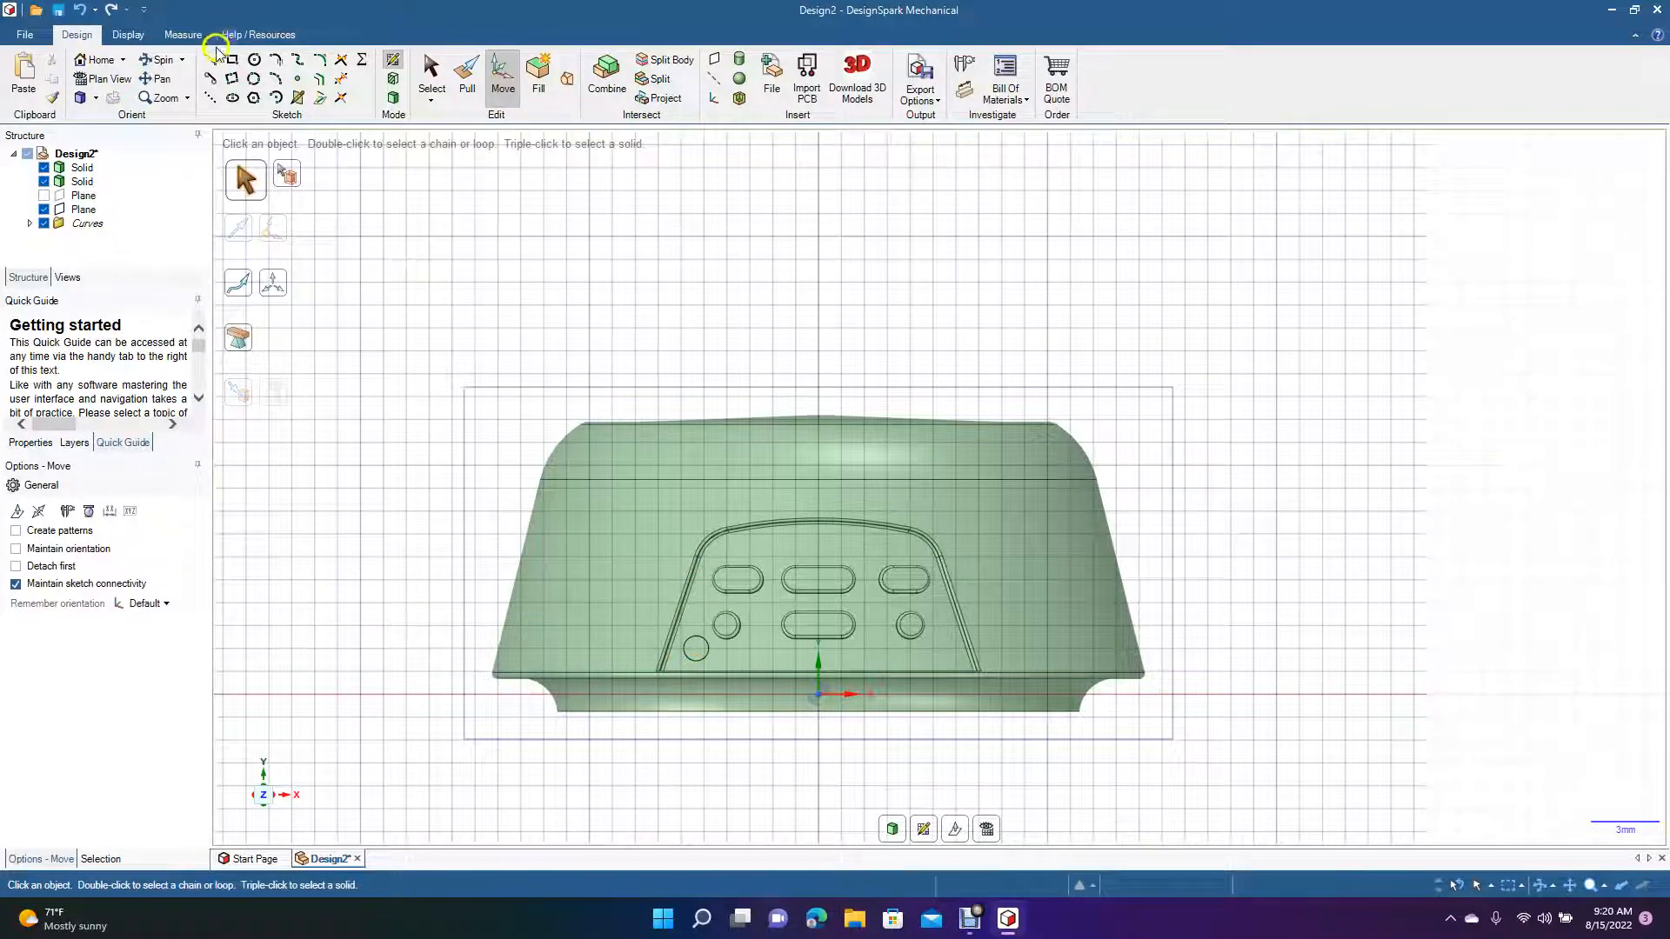
Sketch a concentric circle about 0.6 mm in diameter inside the lower-left circle
{"action": "left_click", "coordinate": [254, 60]}
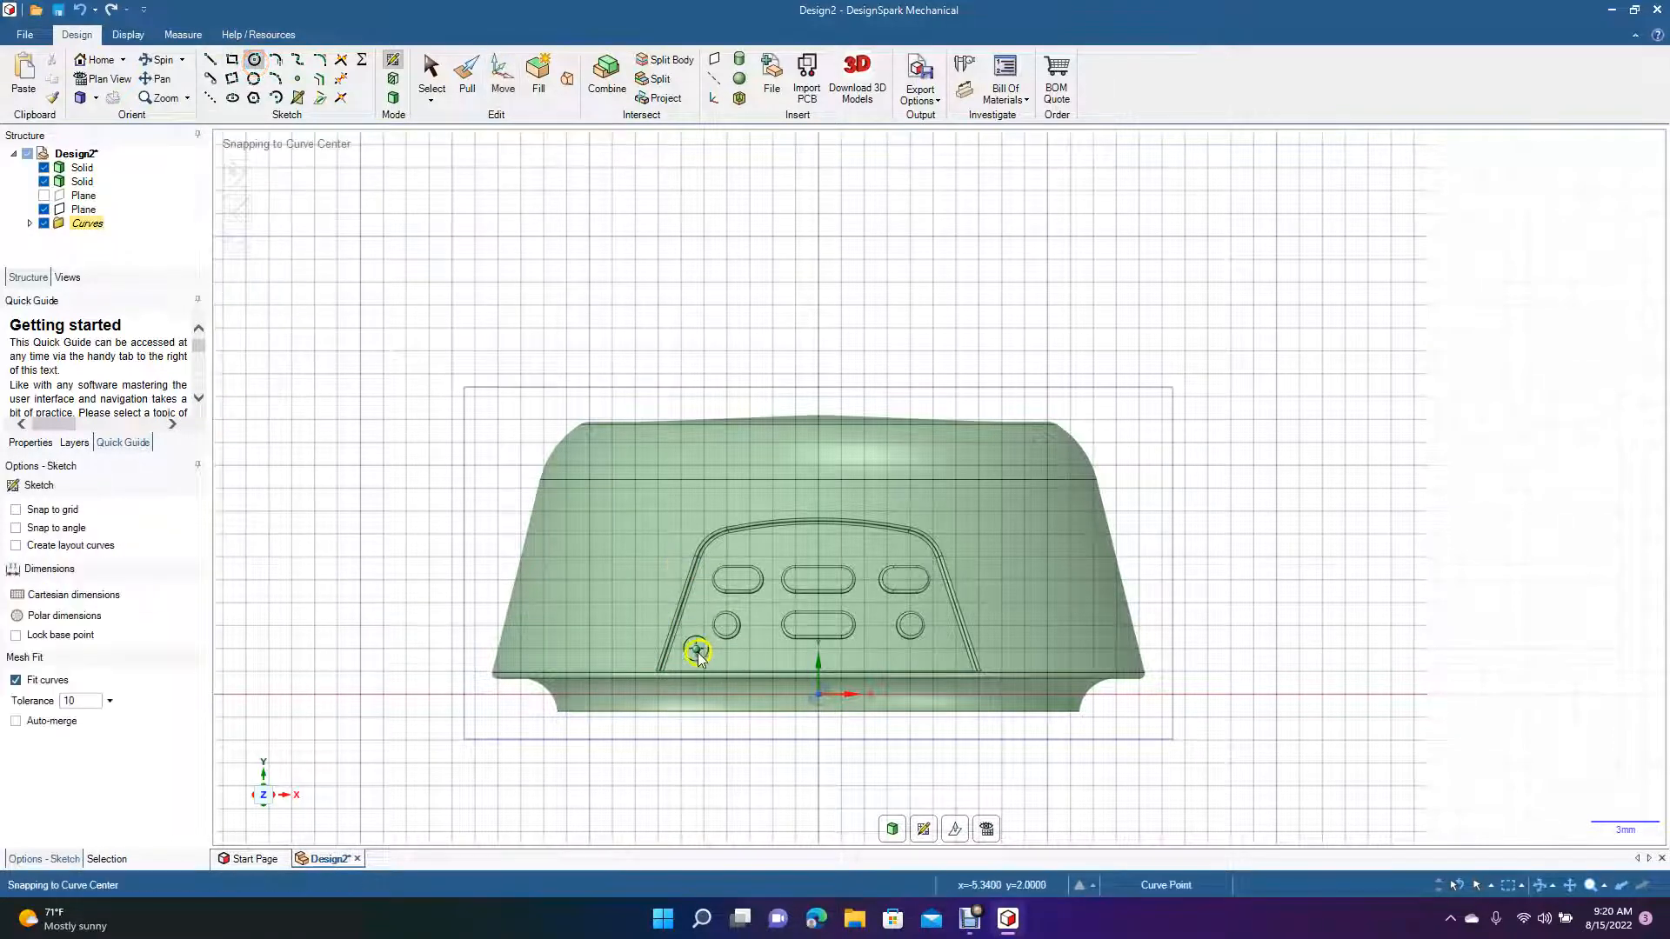
{"action": "left_click", "coordinate": [696, 650]}
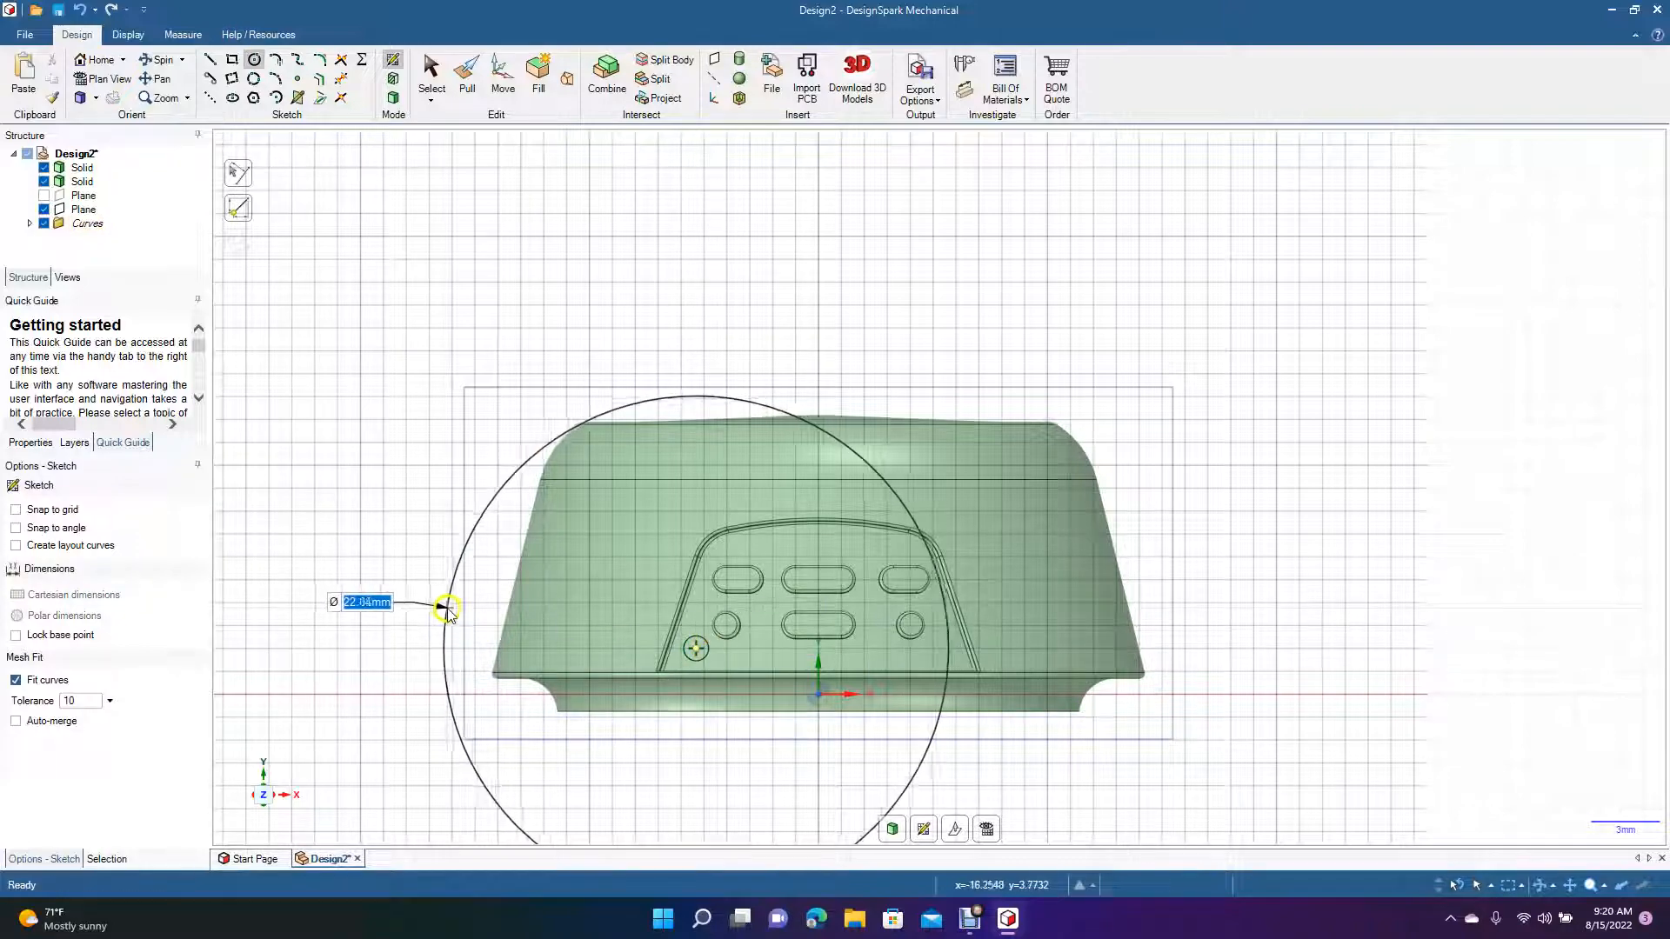
{"action": "scroll", "coordinate": [526, 629], "scroll_direction": "up", "scroll_amount": 3}
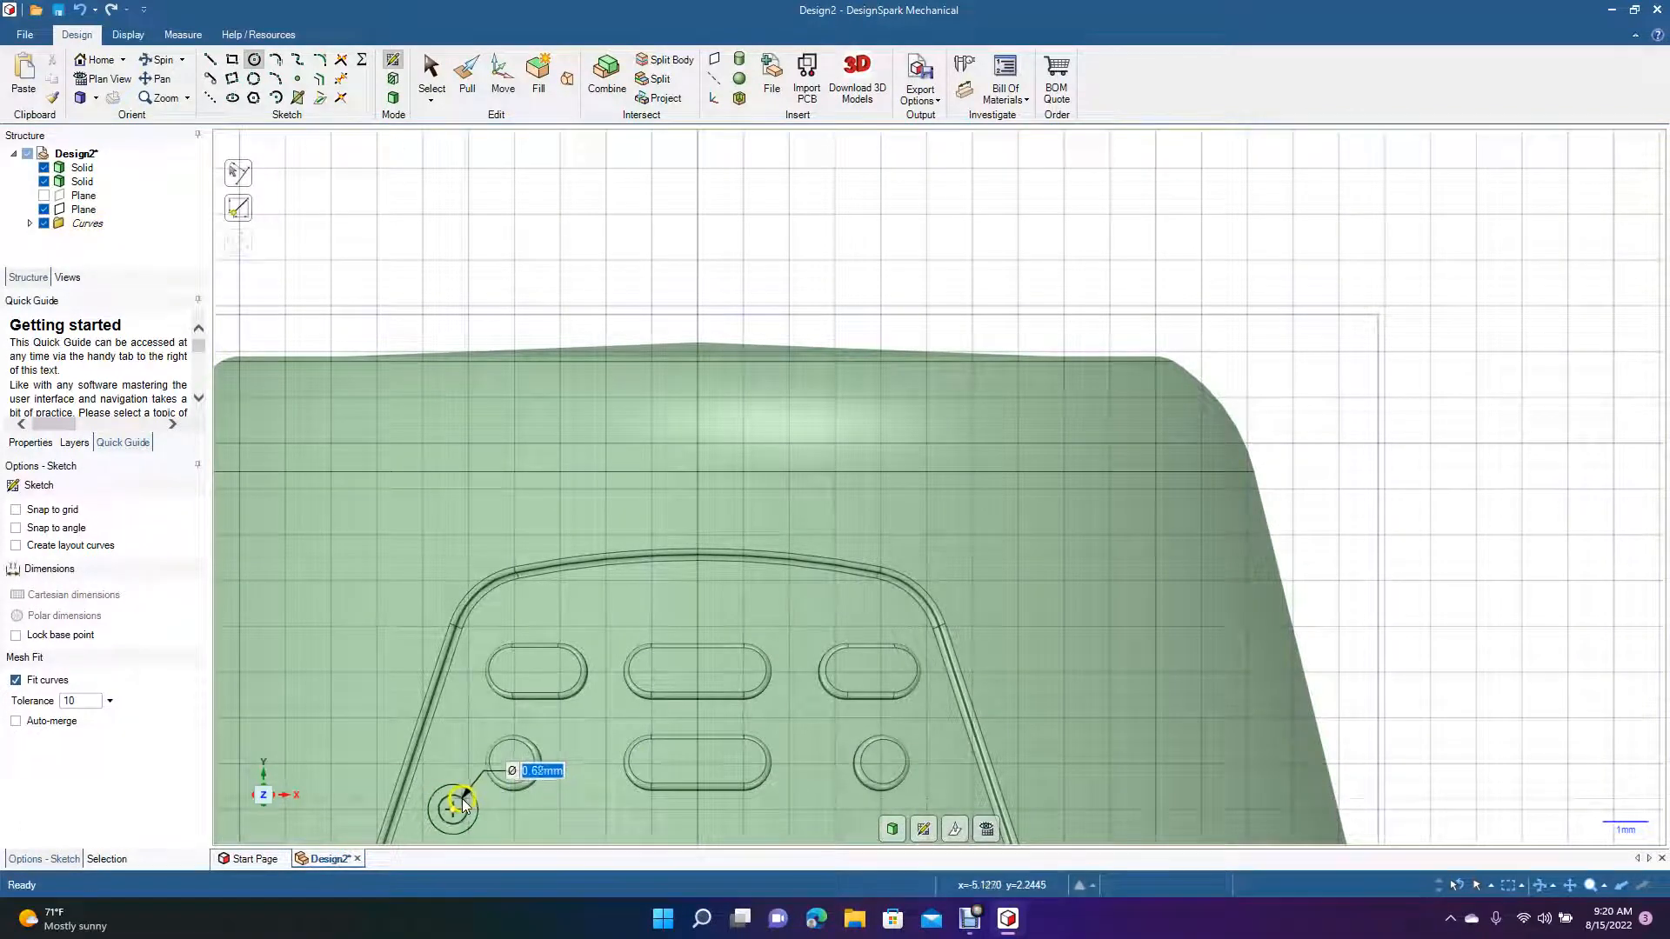
{"action": "left_click", "coordinate": [462, 805]}
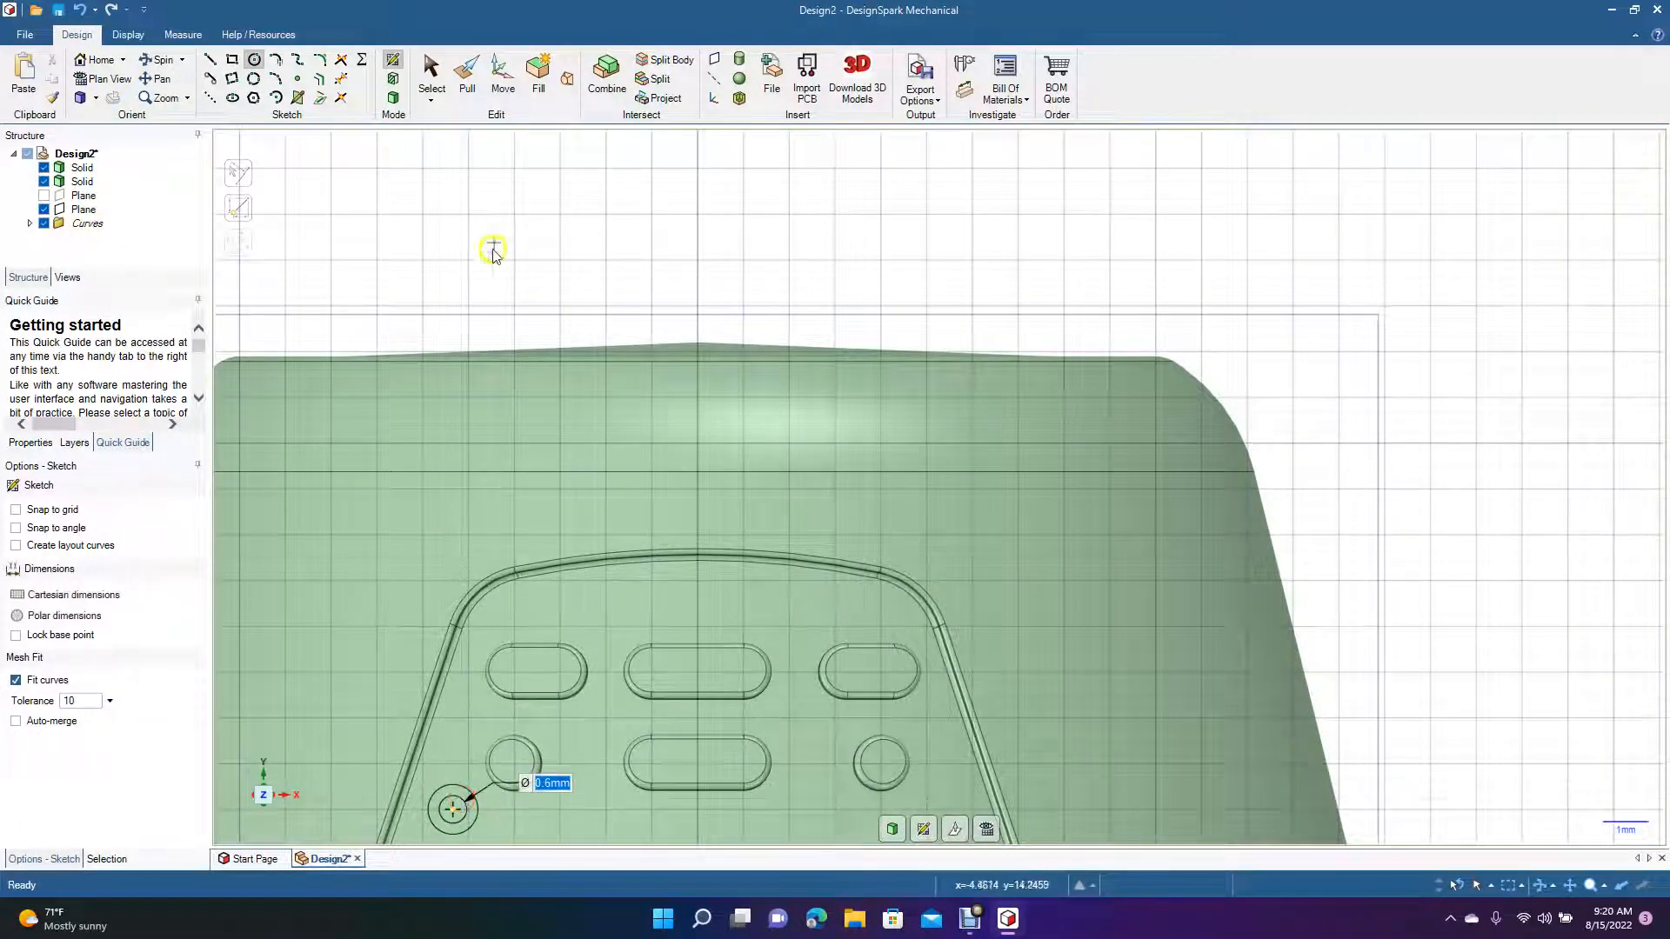
{"action": "left_click", "coordinate": [431, 74]}
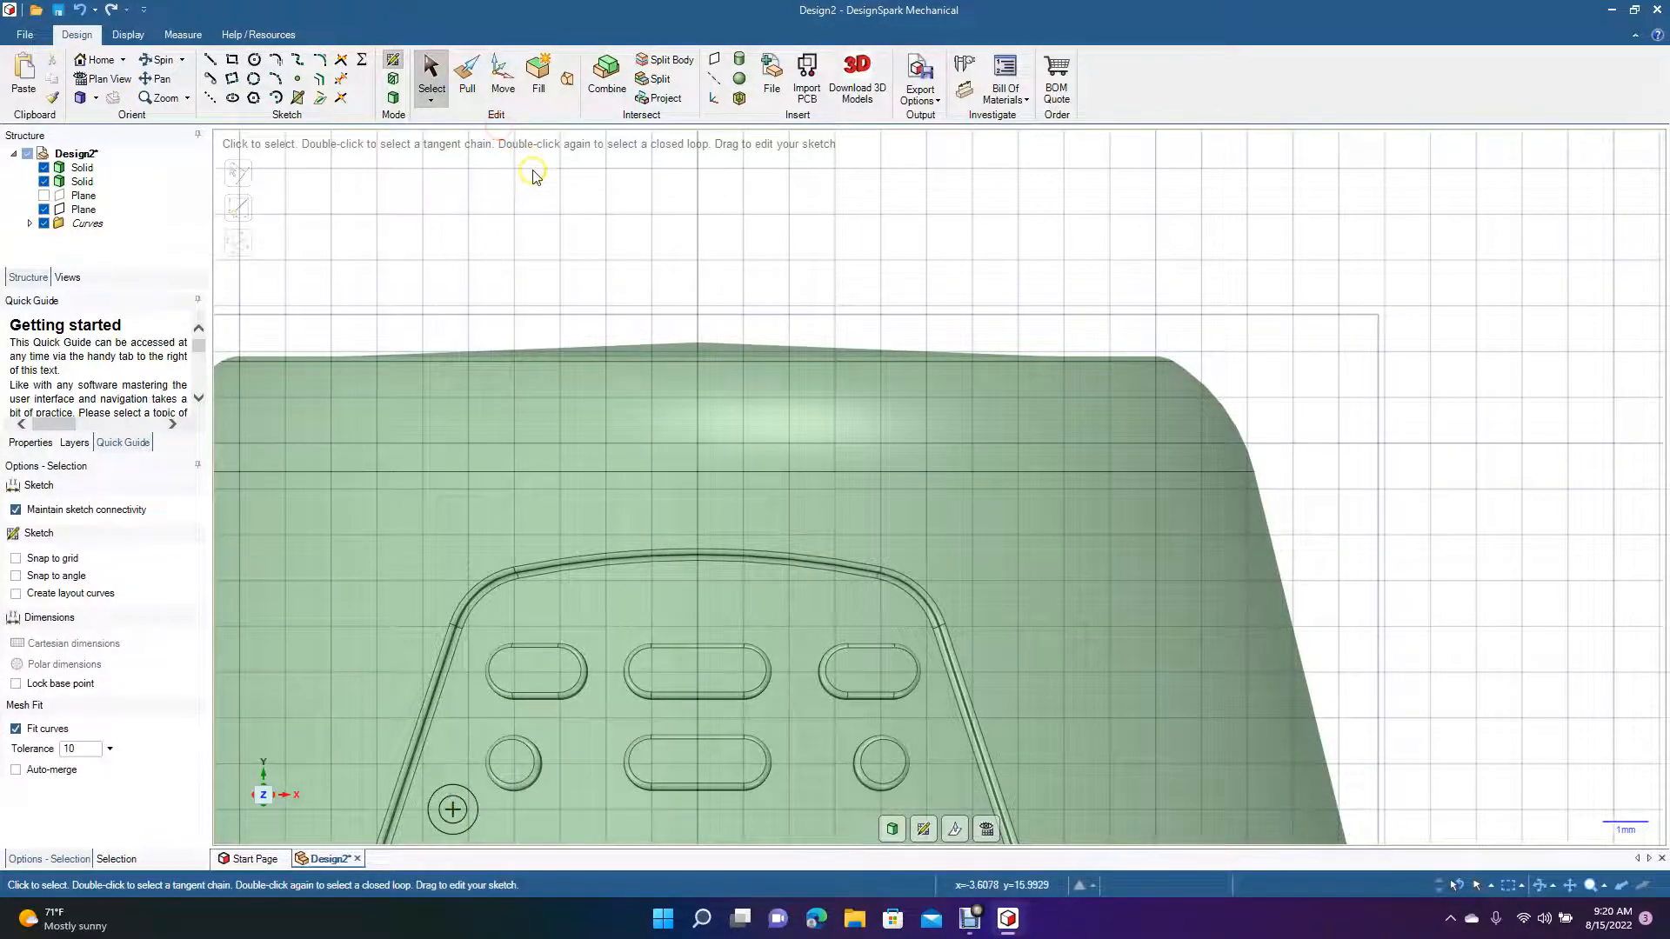
Project the two concentric circle edges from the sketch onto the control panel face
{"action": "scroll", "coordinate": [533, 175], "scroll_direction": "down", "scroll_amount": 4}
{"action": "left_click", "coordinate": [162, 60]}
{"action": "left_click_drag", "start_coordinate": [256, 431], "coordinate": [298, 342]}
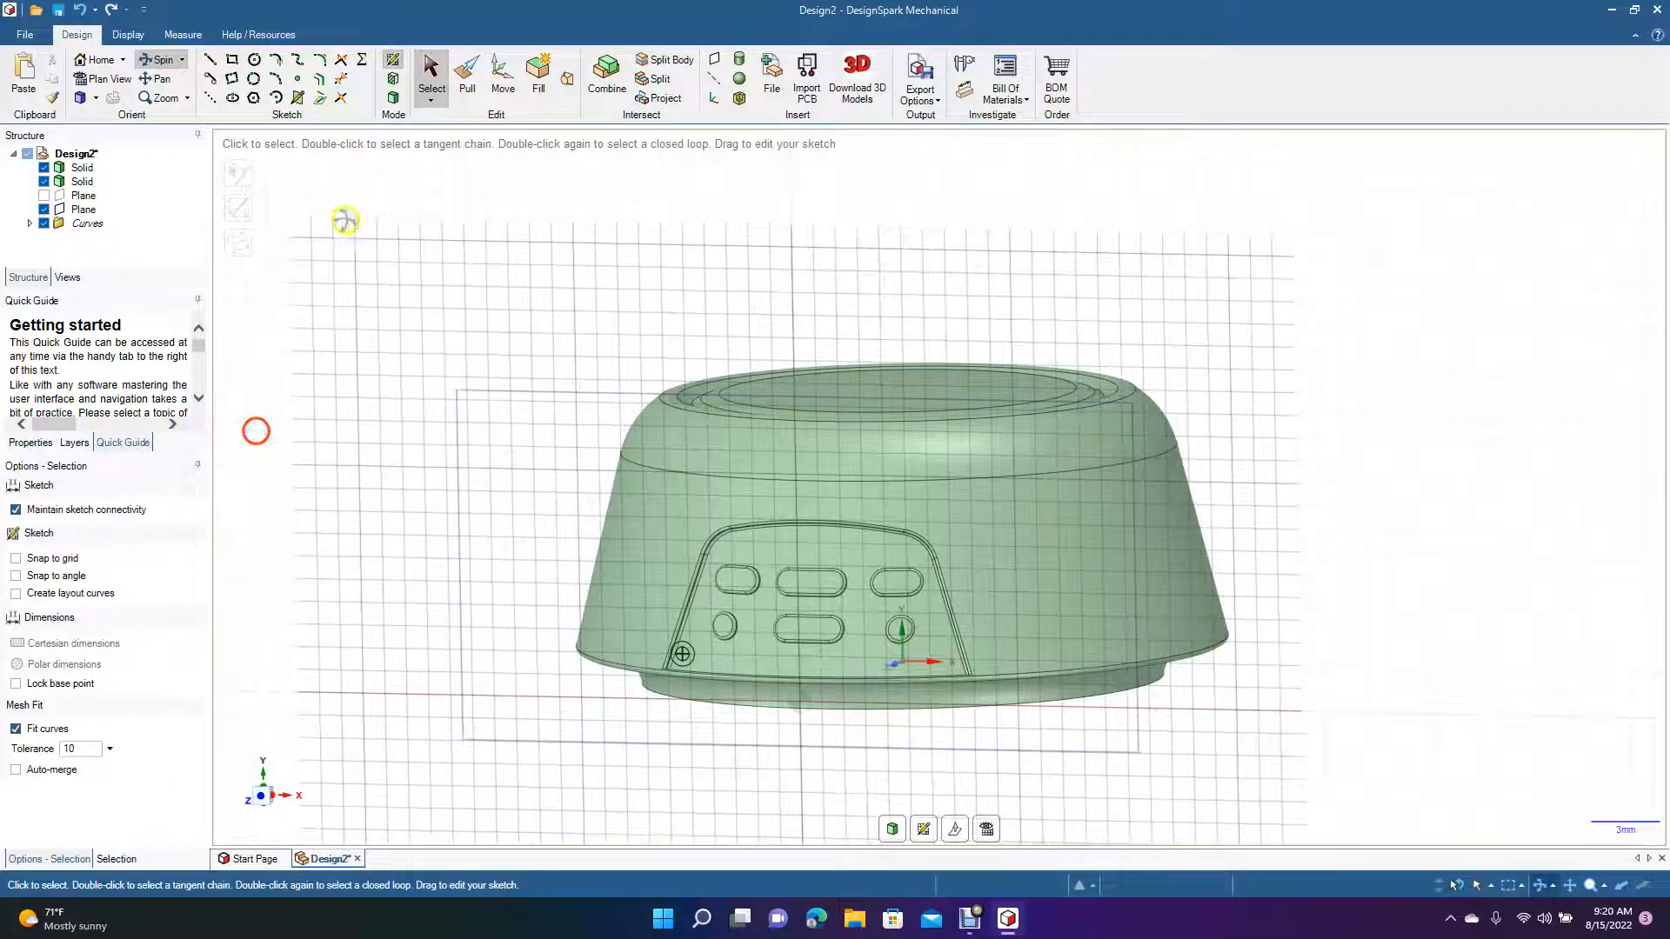
{"action": "left_click", "coordinate": [643, 98]}
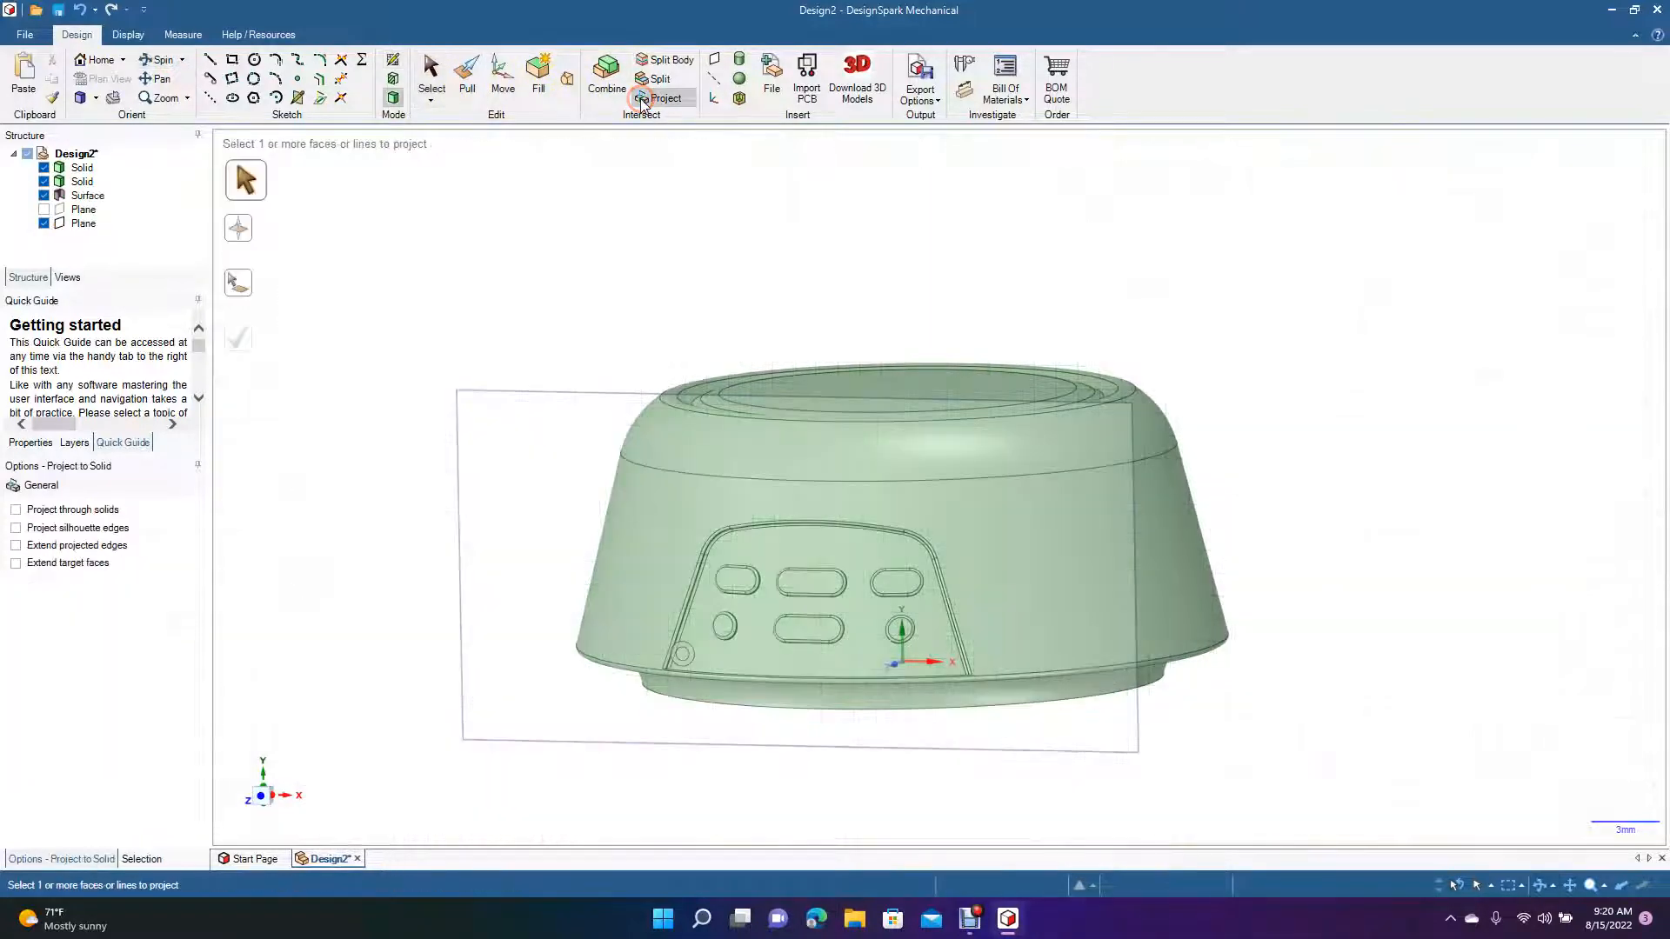
{"action": "left_click", "coordinate": [691, 658]}
{"action": "left_click", "coordinate": [687, 658], "text": "ctrl"}
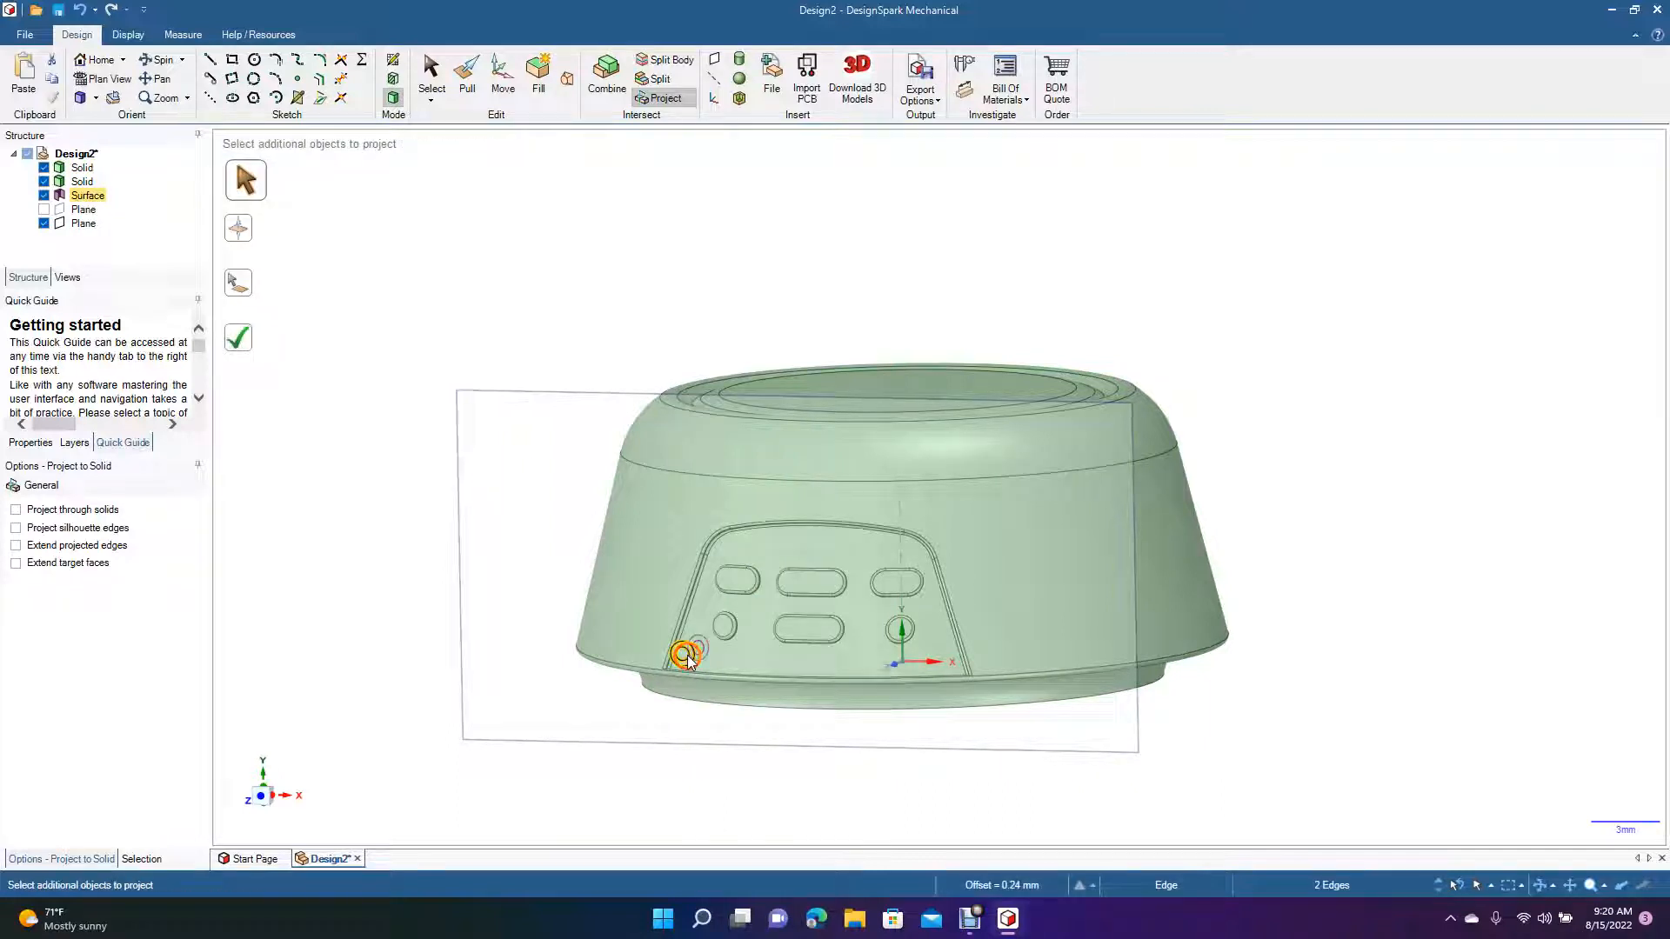
{"action": "left_click", "coordinate": [243, 344]}
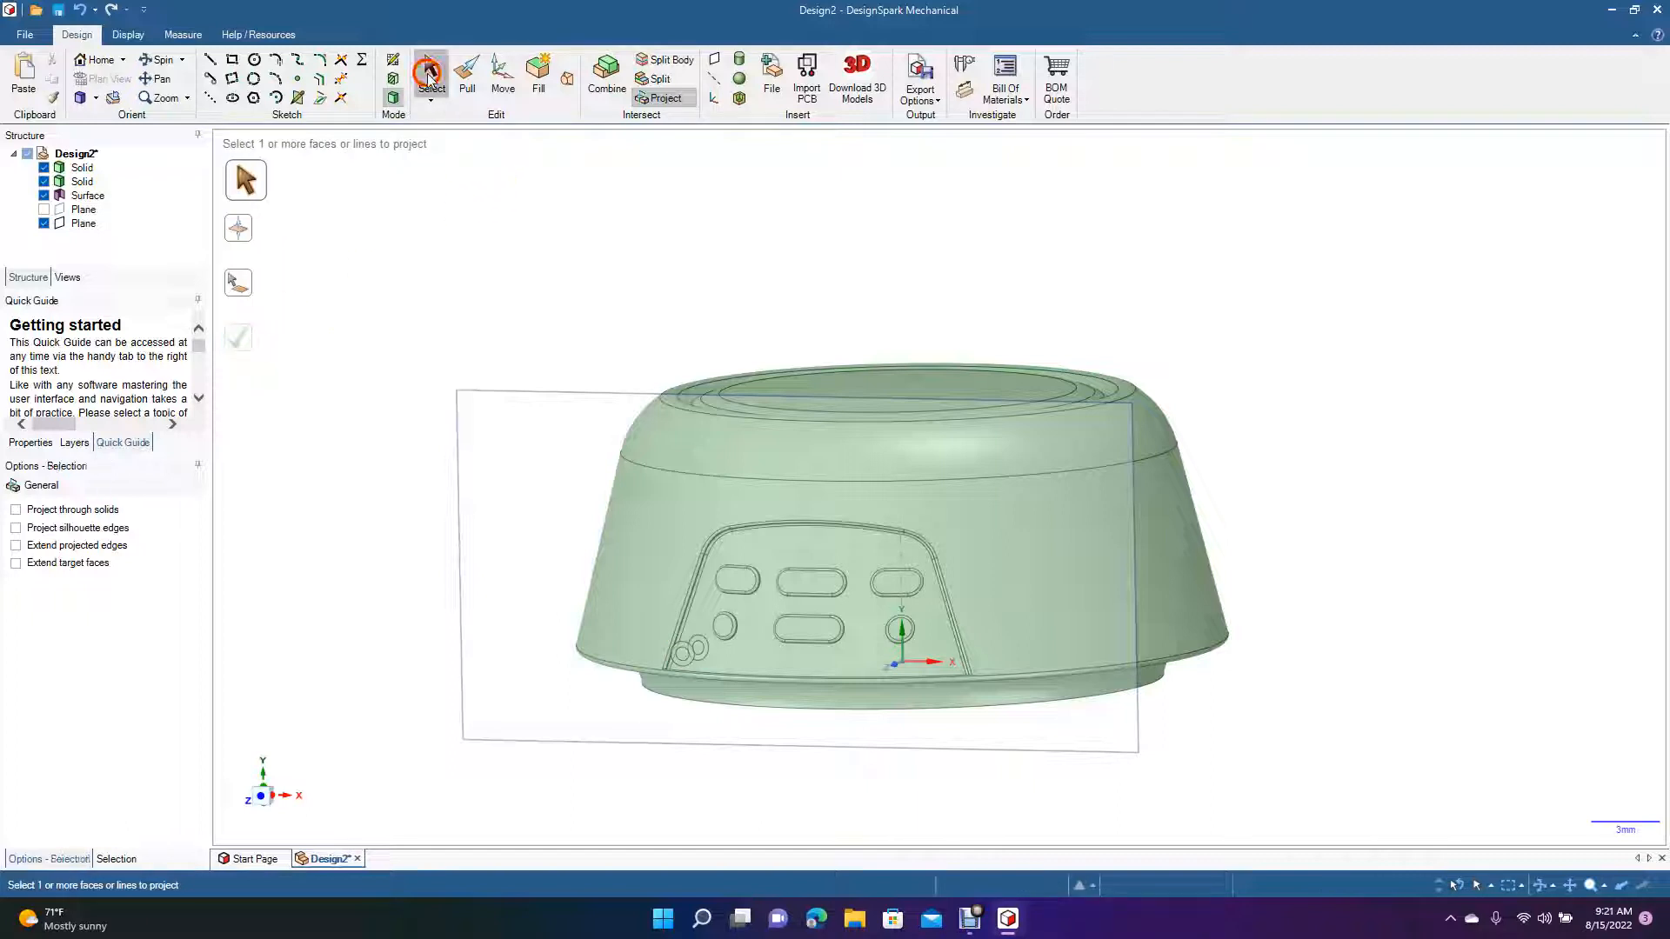
Delete the reference plane in front of the control panel
{"action": "left_click", "coordinate": [431, 74]}
{"action": "left_click", "coordinate": [513, 392]}
{"action": "key", "text": "Delete"}
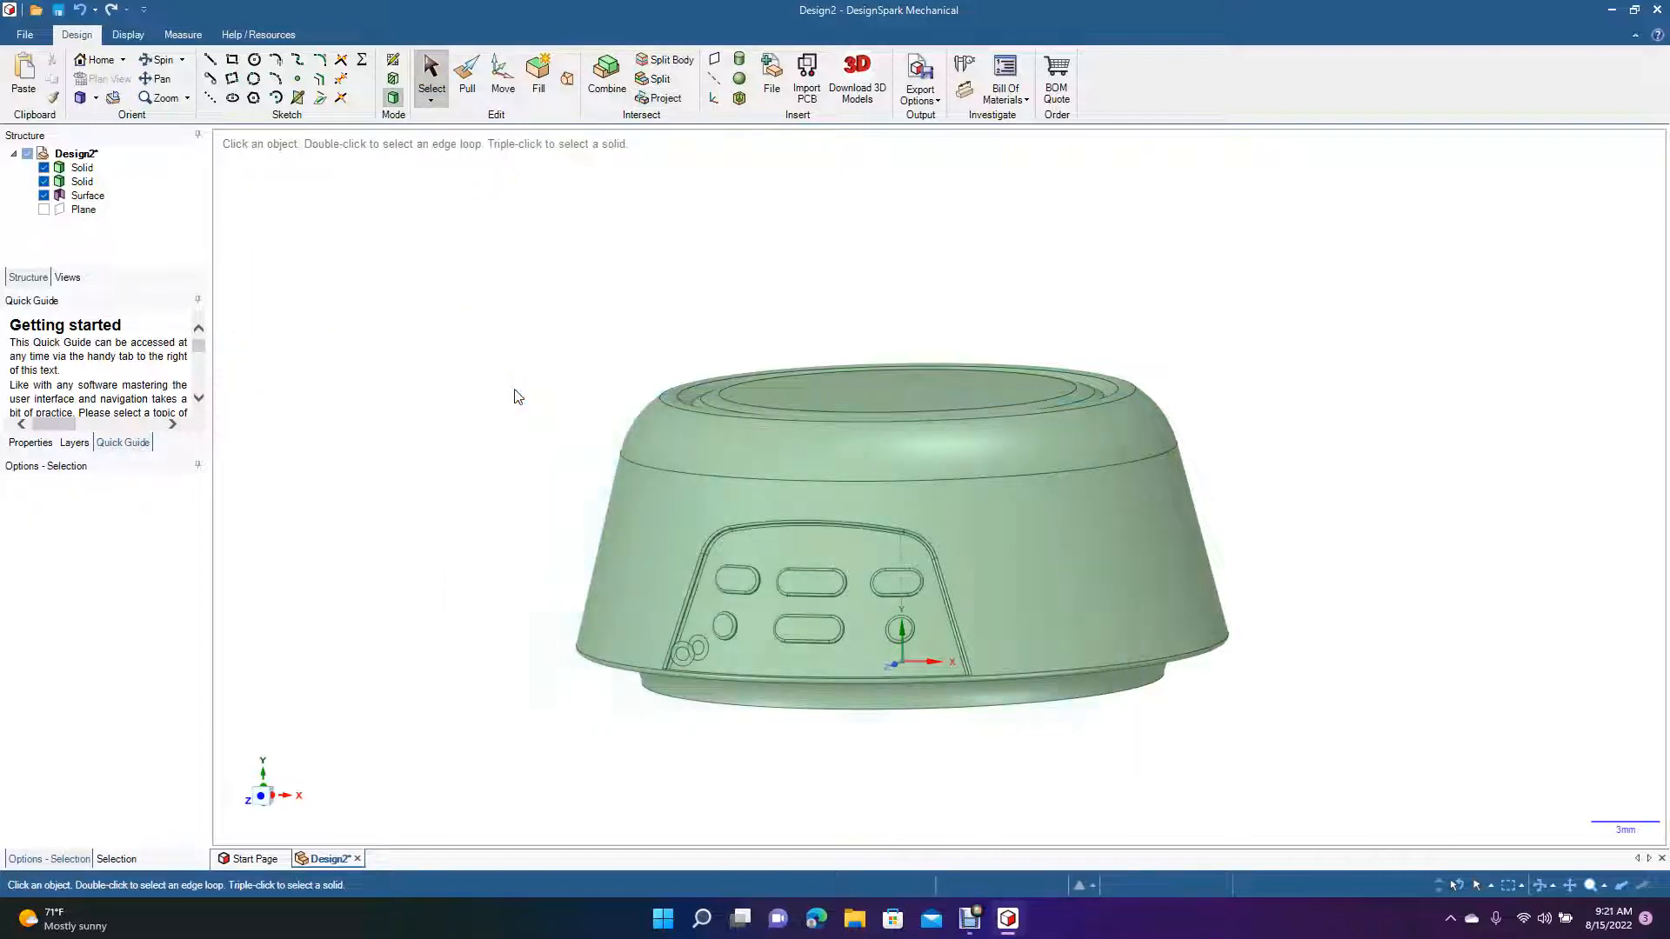
Delete the leftover concentric-circle sketch surface in front of the control panel's lower-left corner
{"action": "left_click", "coordinate": [682, 653]}
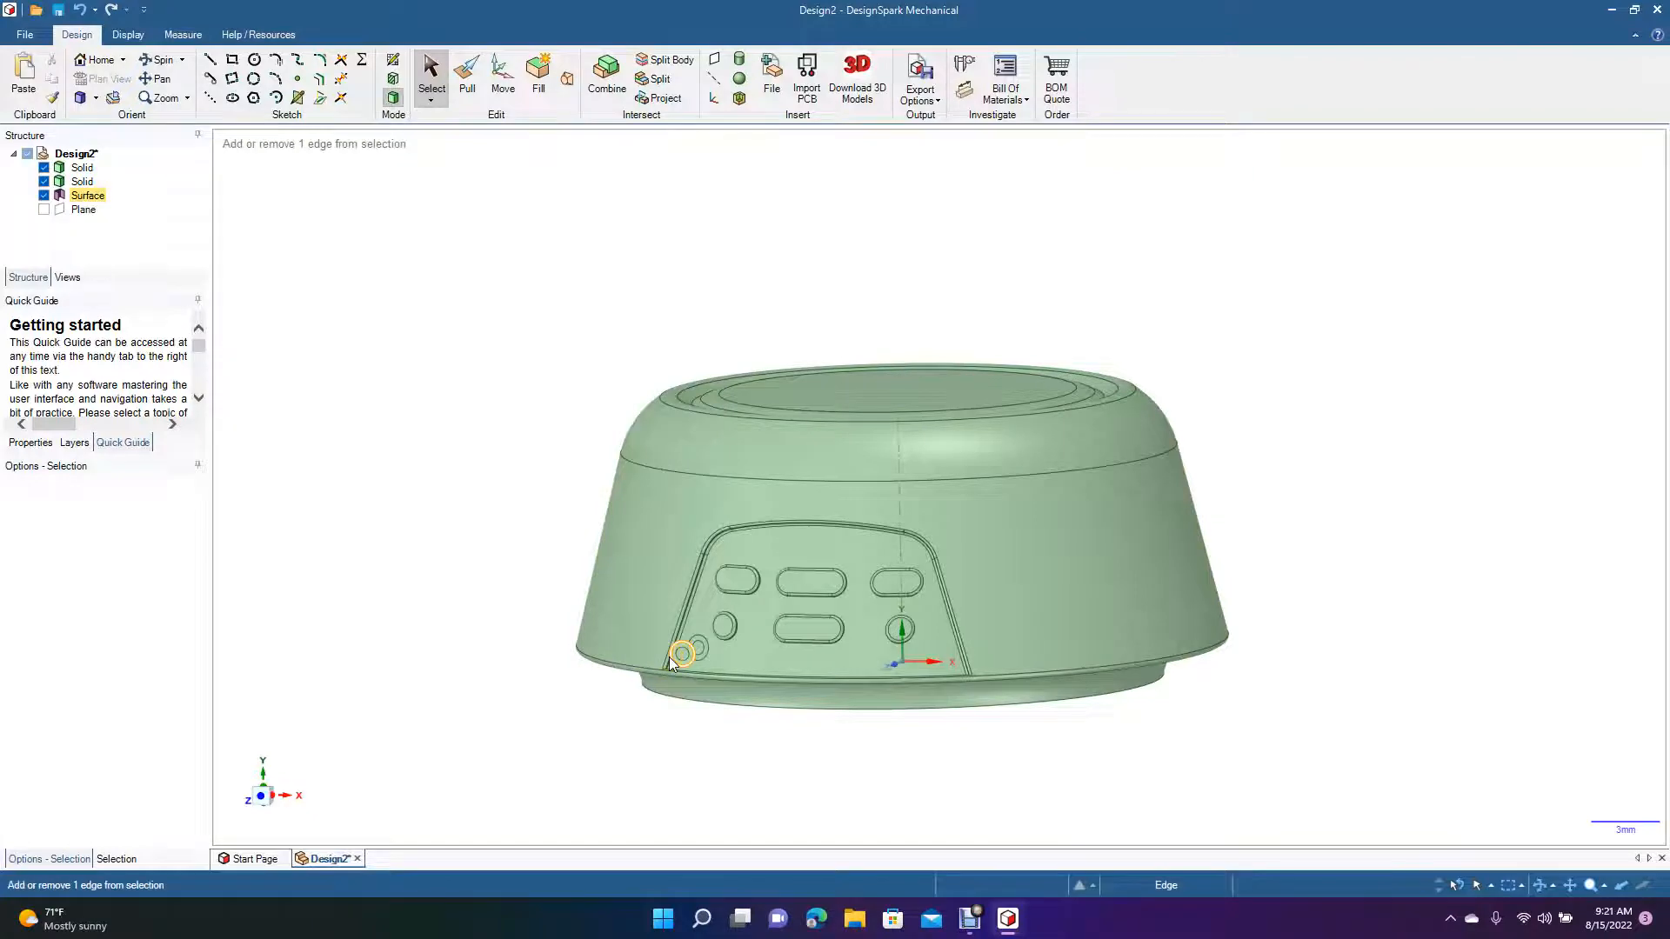
{"action": "scroll", "coordinate": [669, 656], "scroll_direction": "up", "scroll_amount": 3}
{"action": "scroll", "coordinate": [670, 656], "scroll_direction": "up", "scroll_amount": 1, "text": "ctrl"}
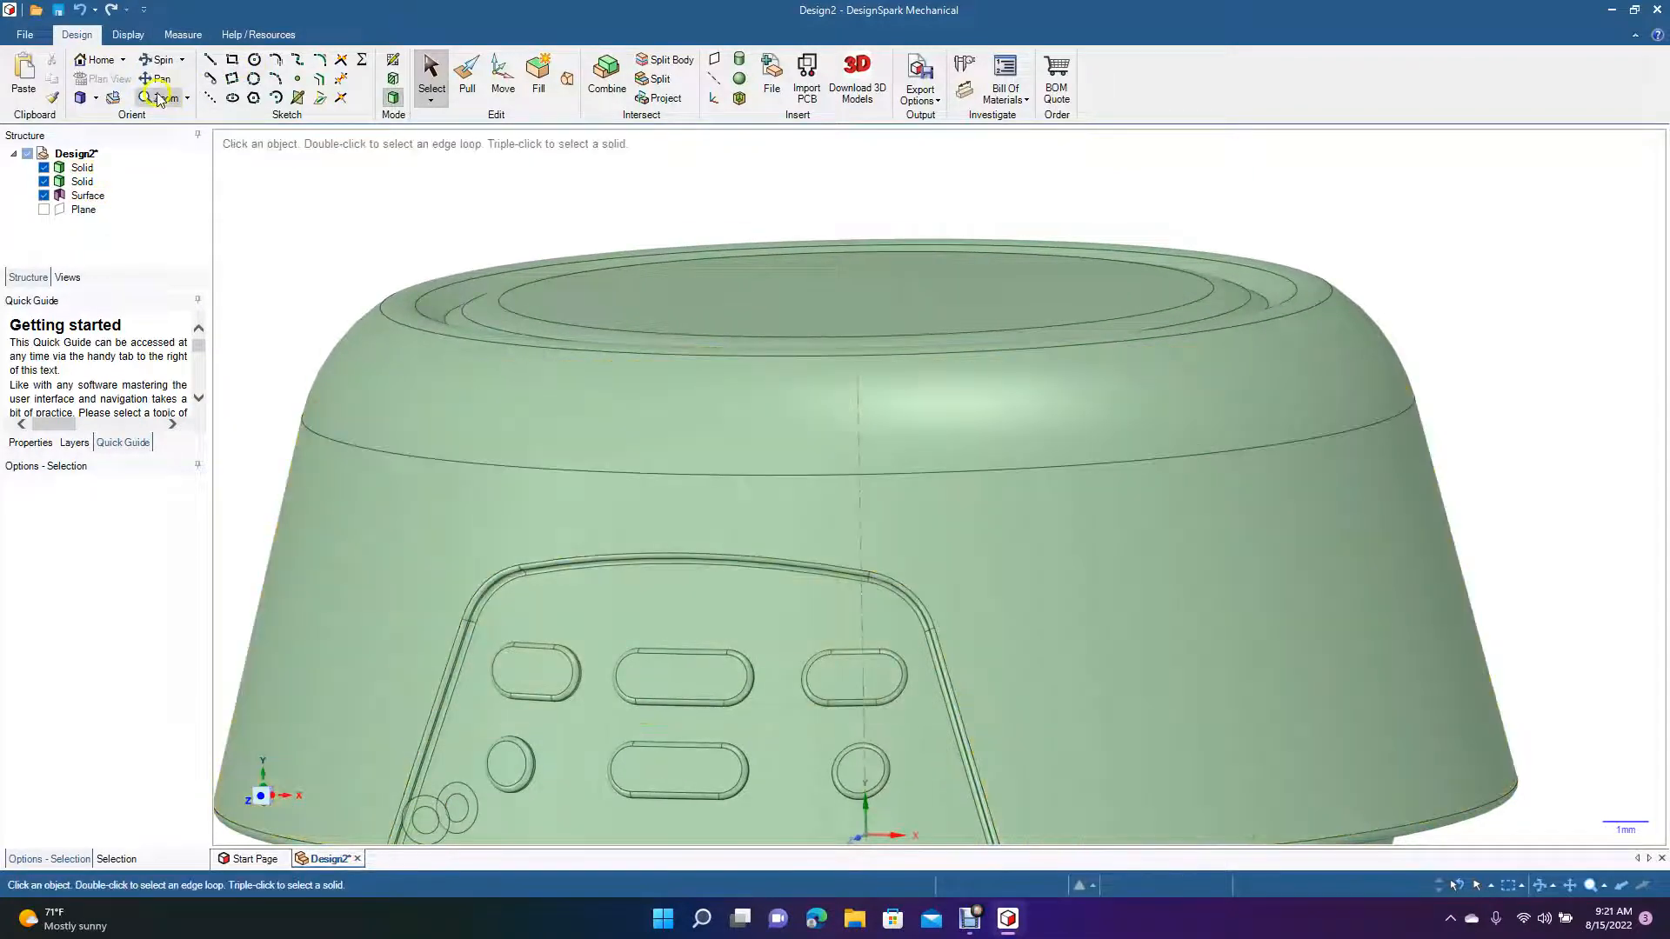
{"action": "left_click", "coordinate": [172, 73]}
{"action": "left_click", "coordinate": [282, 270]}
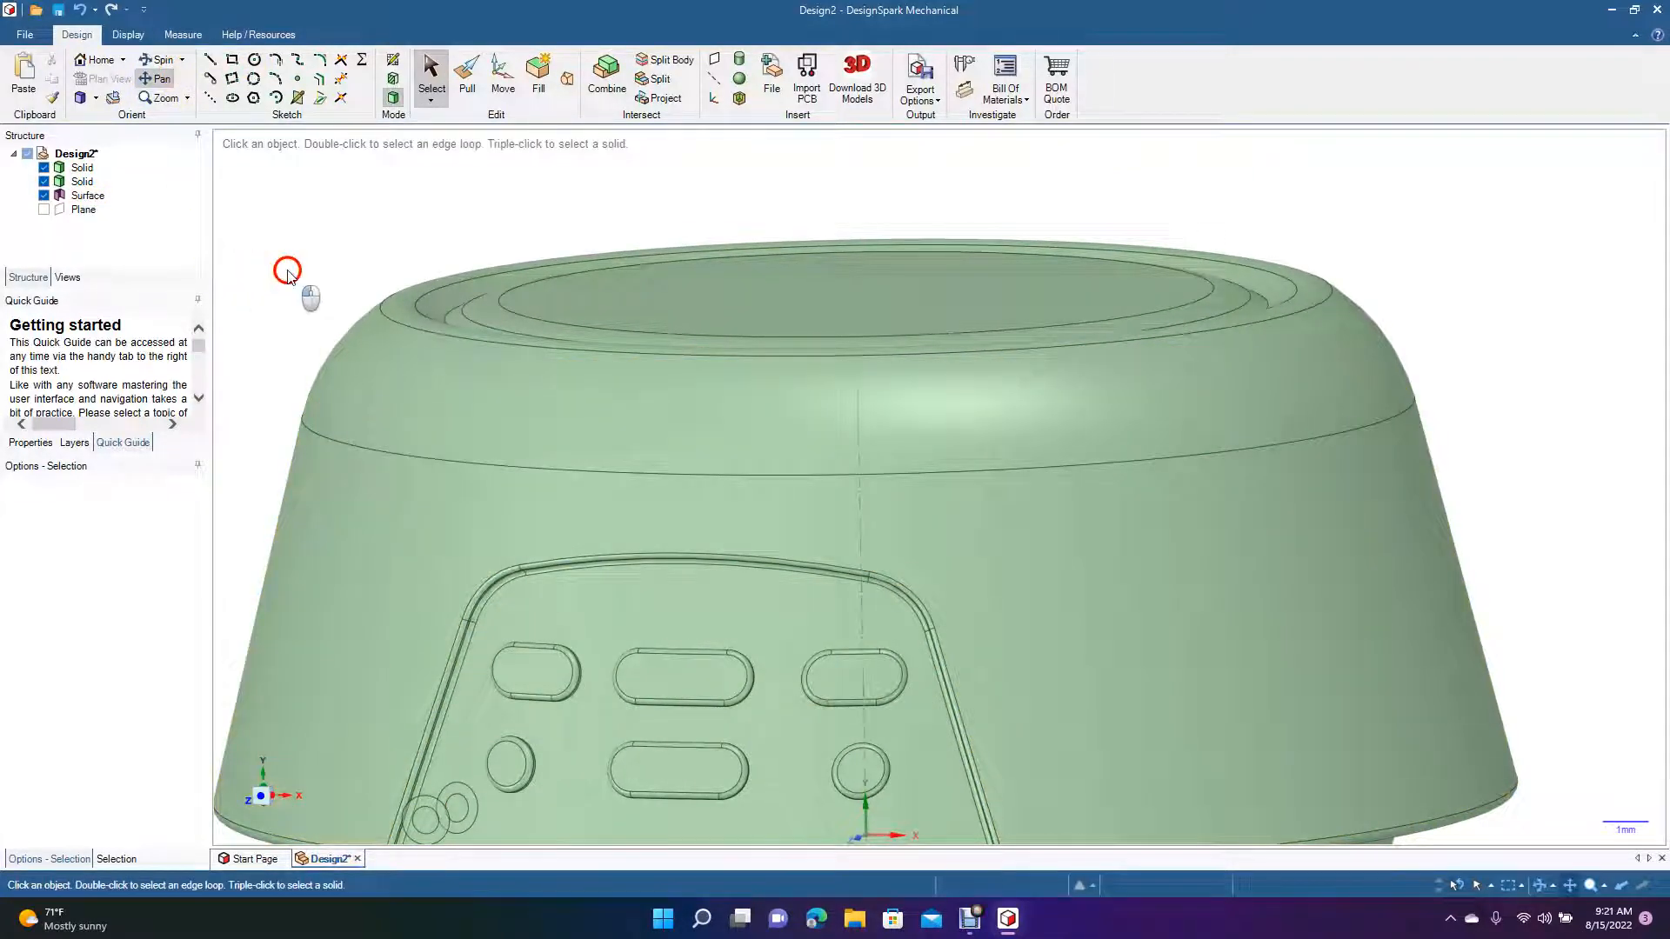
{"action": "left_click_drag", "start_coordinate": [378, 478], "coordinate": [507, 423]}
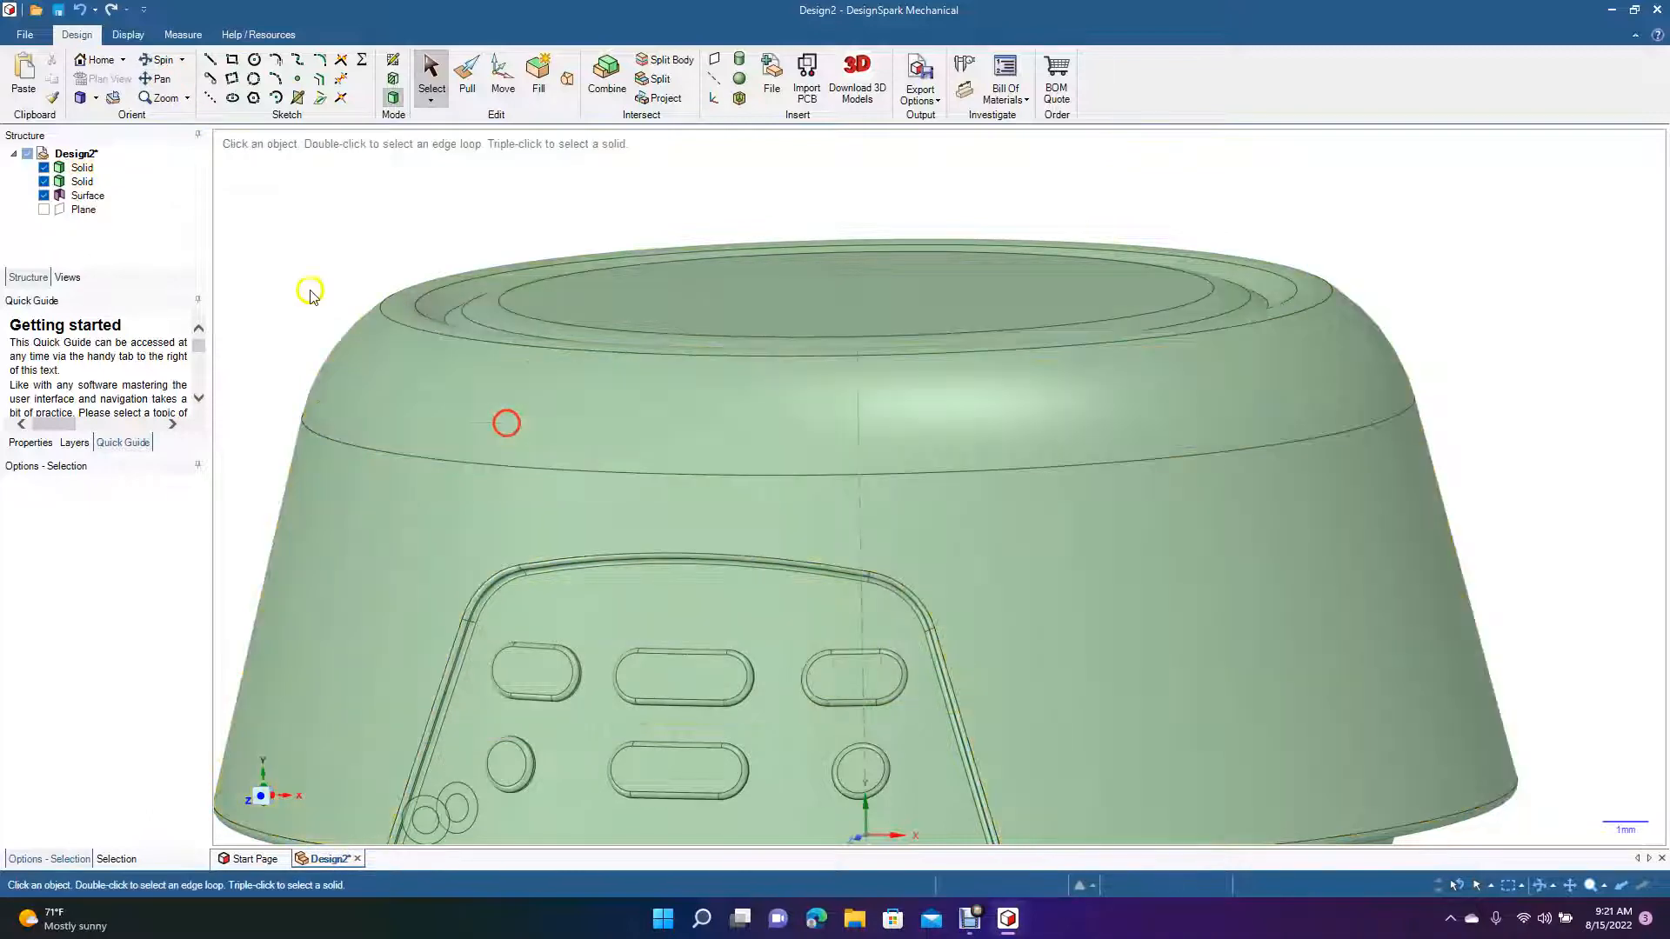
{"action": "left_click_drag", "start_coordinate": [291, 388], "coordinate": [485, 325]}
{"action": "left_click", "coordinate": [428, 74]}
{"action": "left_click", "coordinate": [627, 752]}
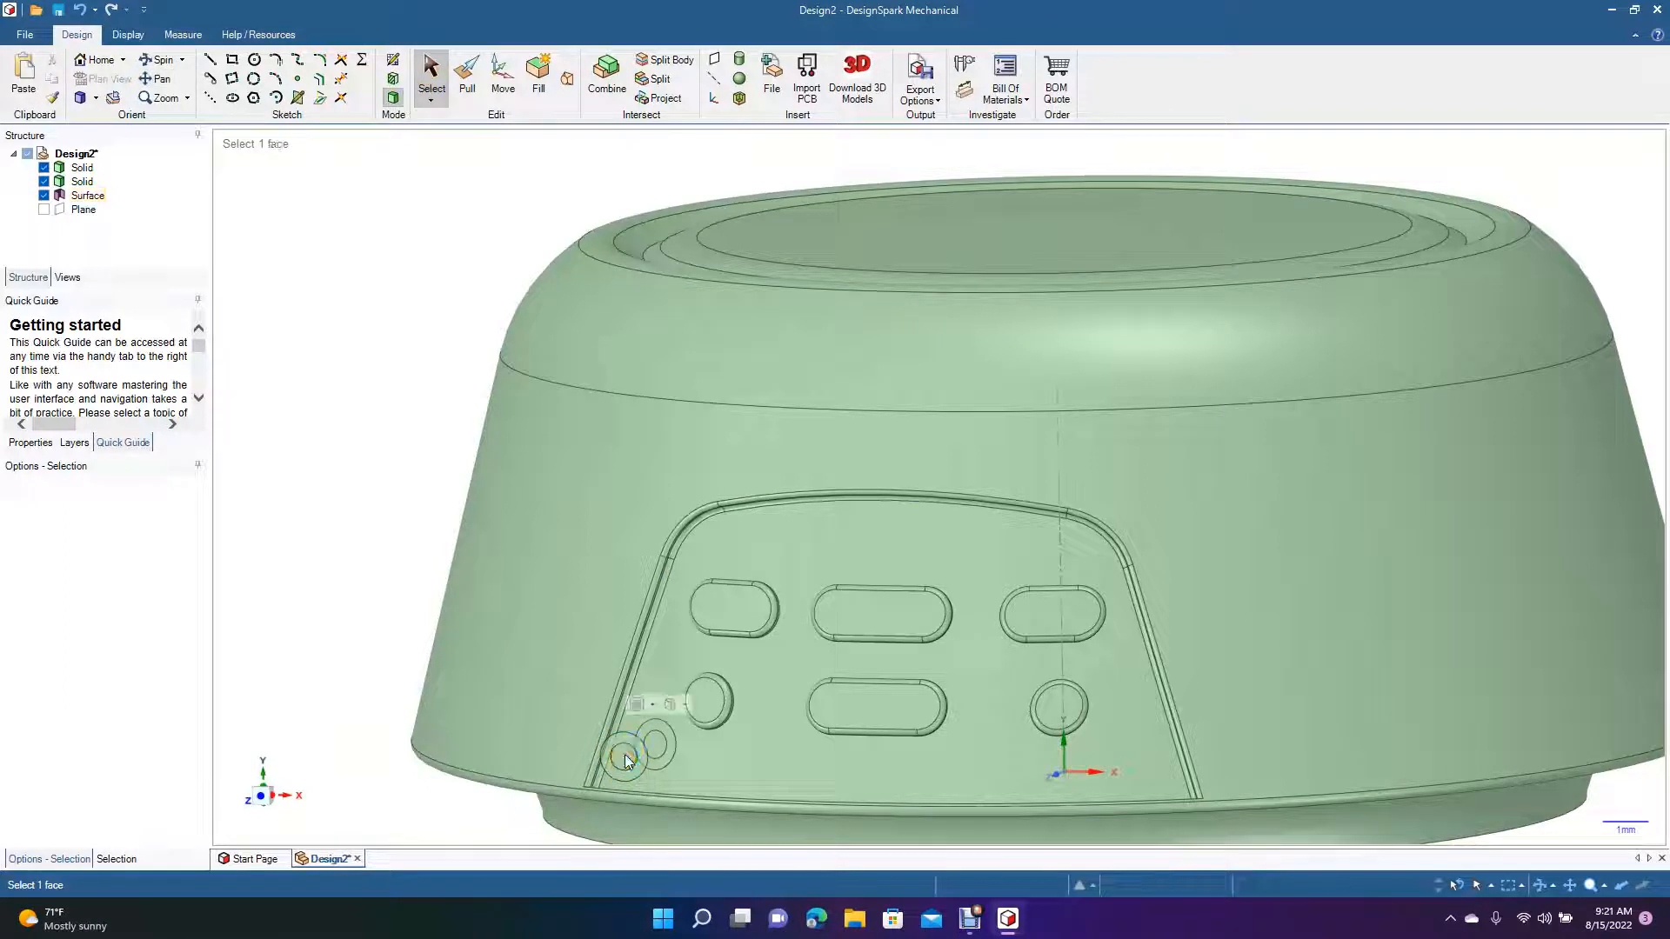
{"action": "left_click", "coordinate": [628, 767]}
{"action": "key", "text": "Escape"}
{"action": "left_click", "coordinate": [638, 776]}
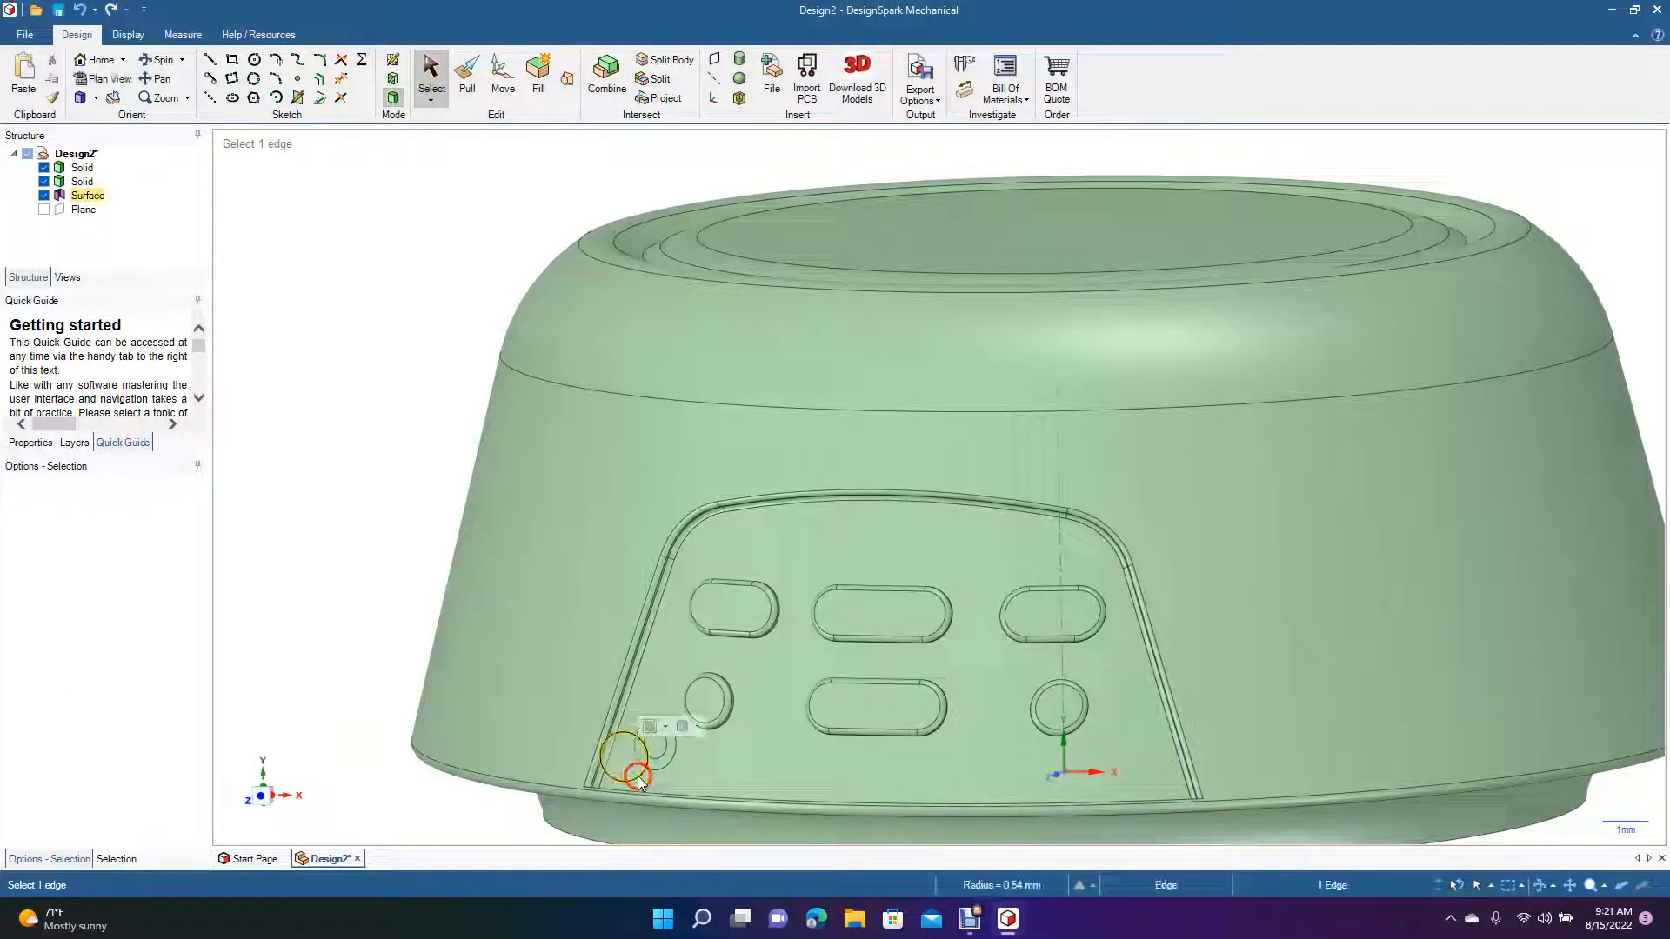
{"action": "left_click", "coordinate": [648, 781]}
{"action": "left_click", "coordinate": [629, 764]}
{"action": "key", "text": "Delete"}
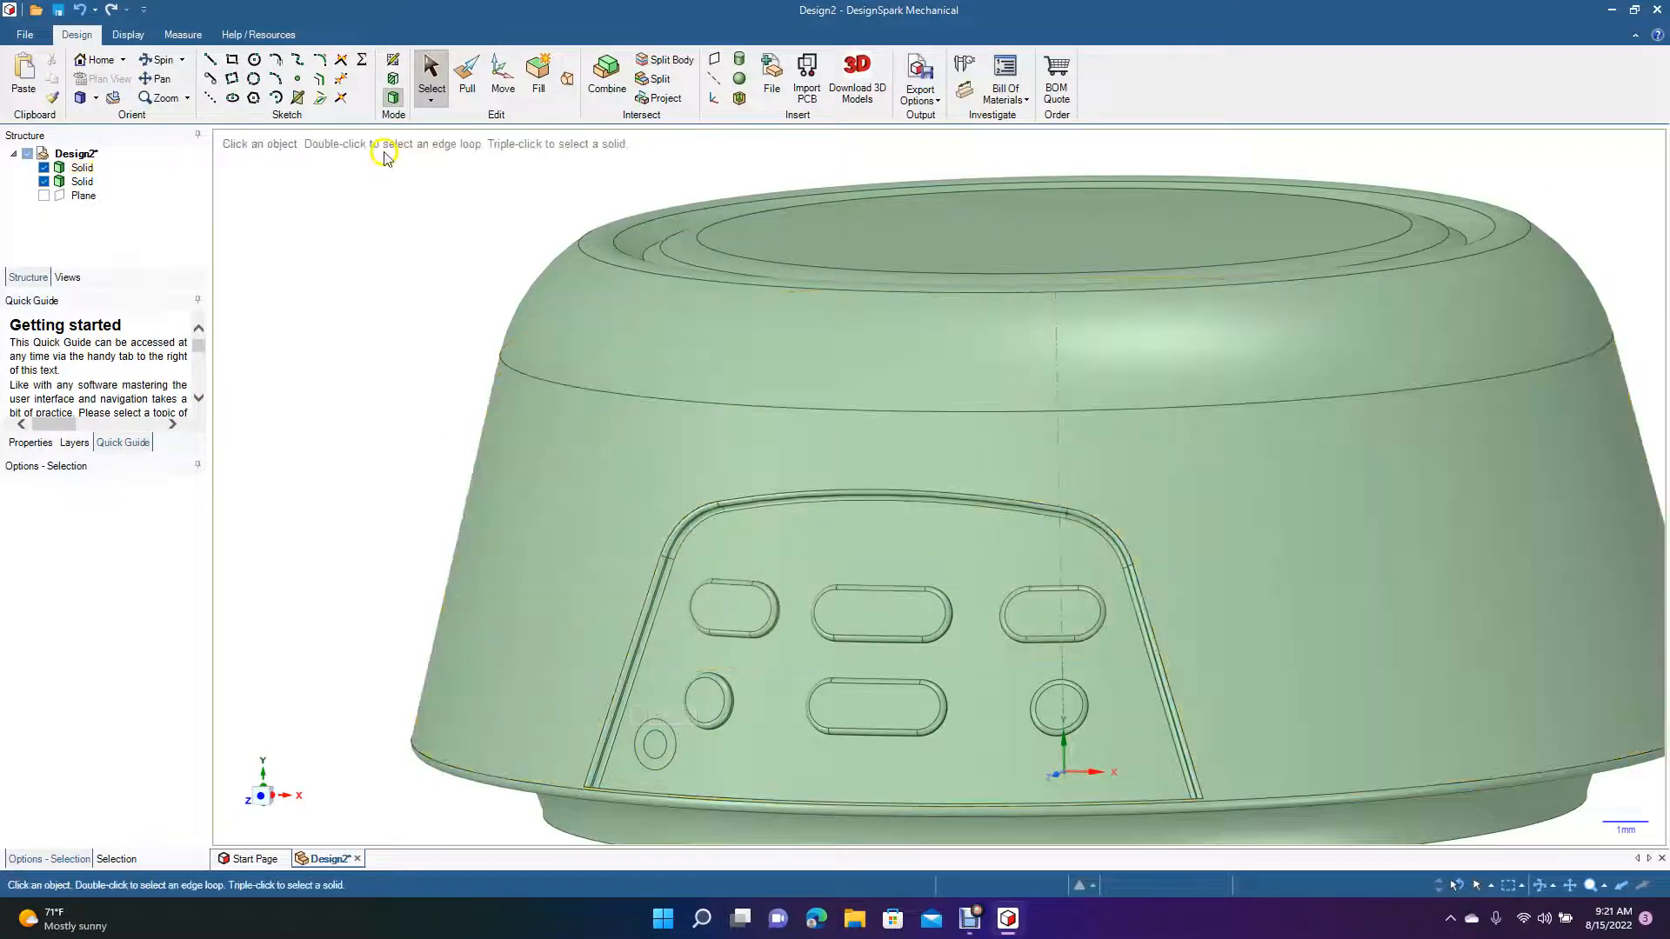
Pull the lower-left button's inner circle into the panel and raise the ring around it outward
{"action": "left_click", "coordinate": [462, 85]}
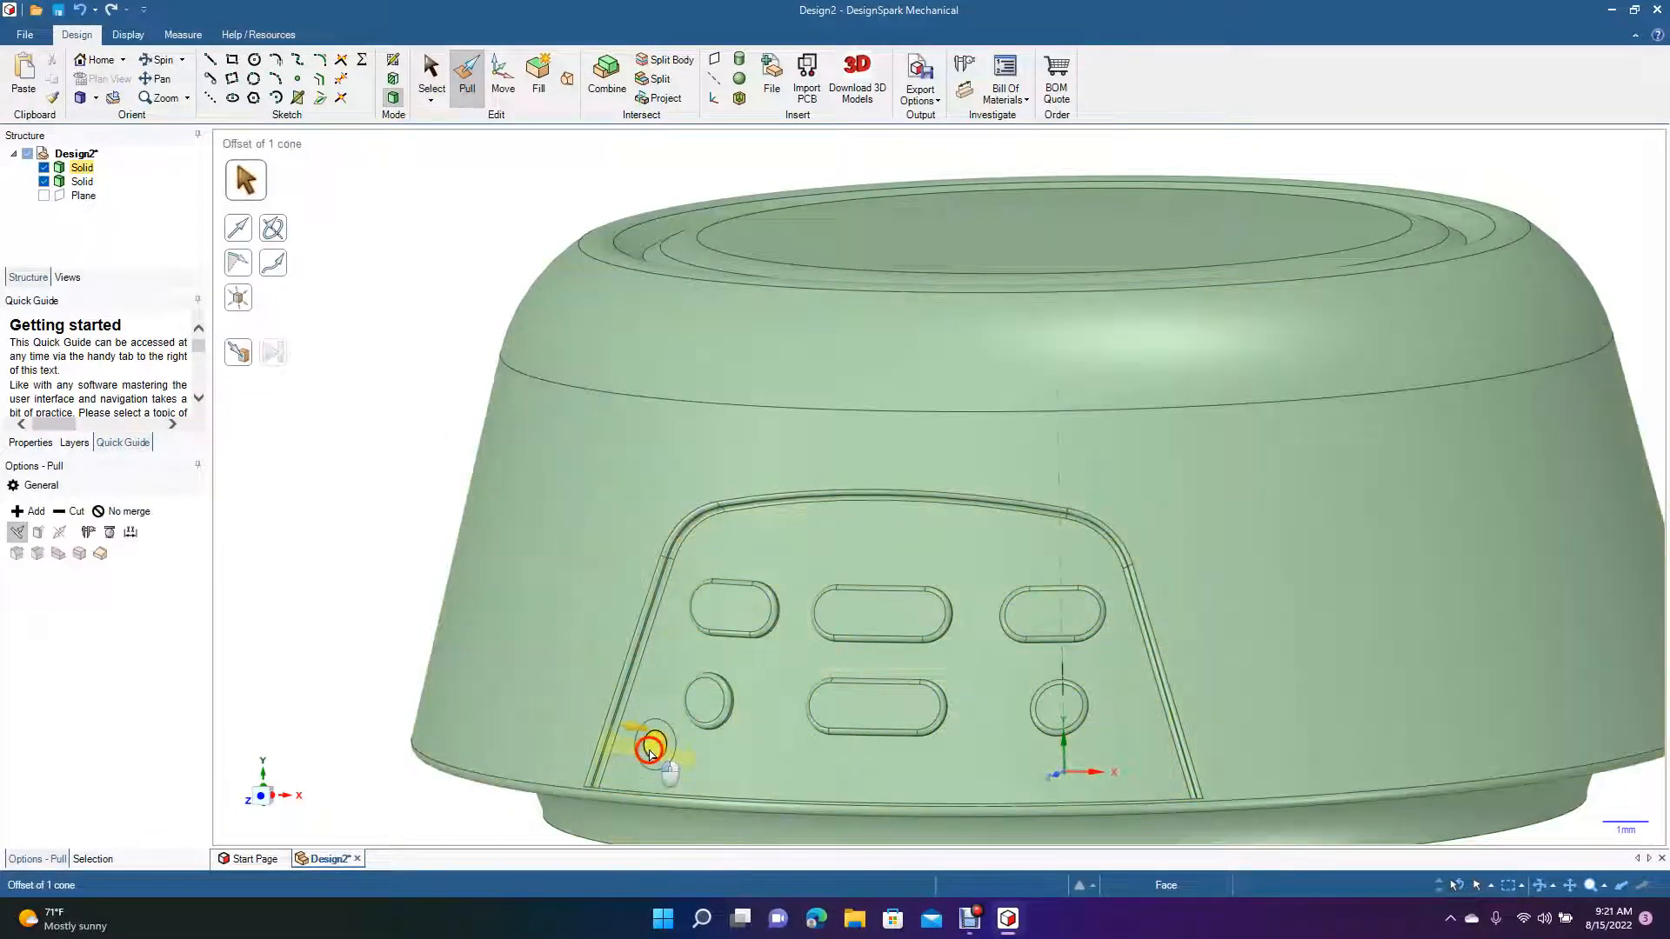
{"action": "left_click", "coordinate": [651, 750]}
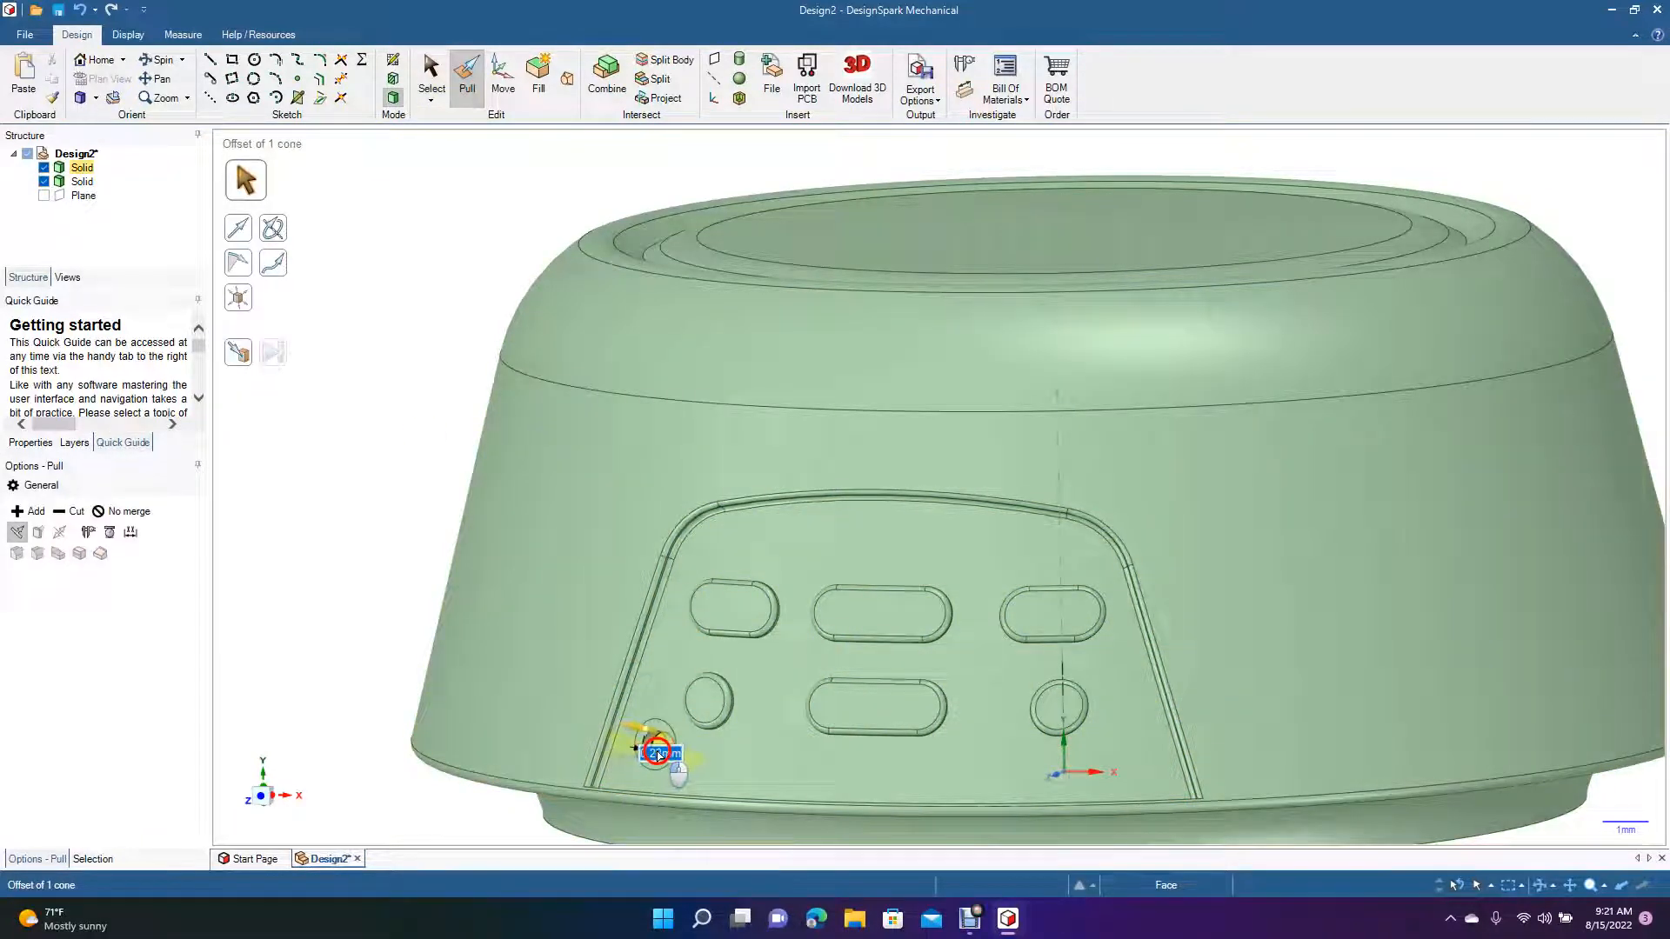
{"action": "left_click_drag", "start_coordinate": [659, 757], "coordinate": [659, 756]}
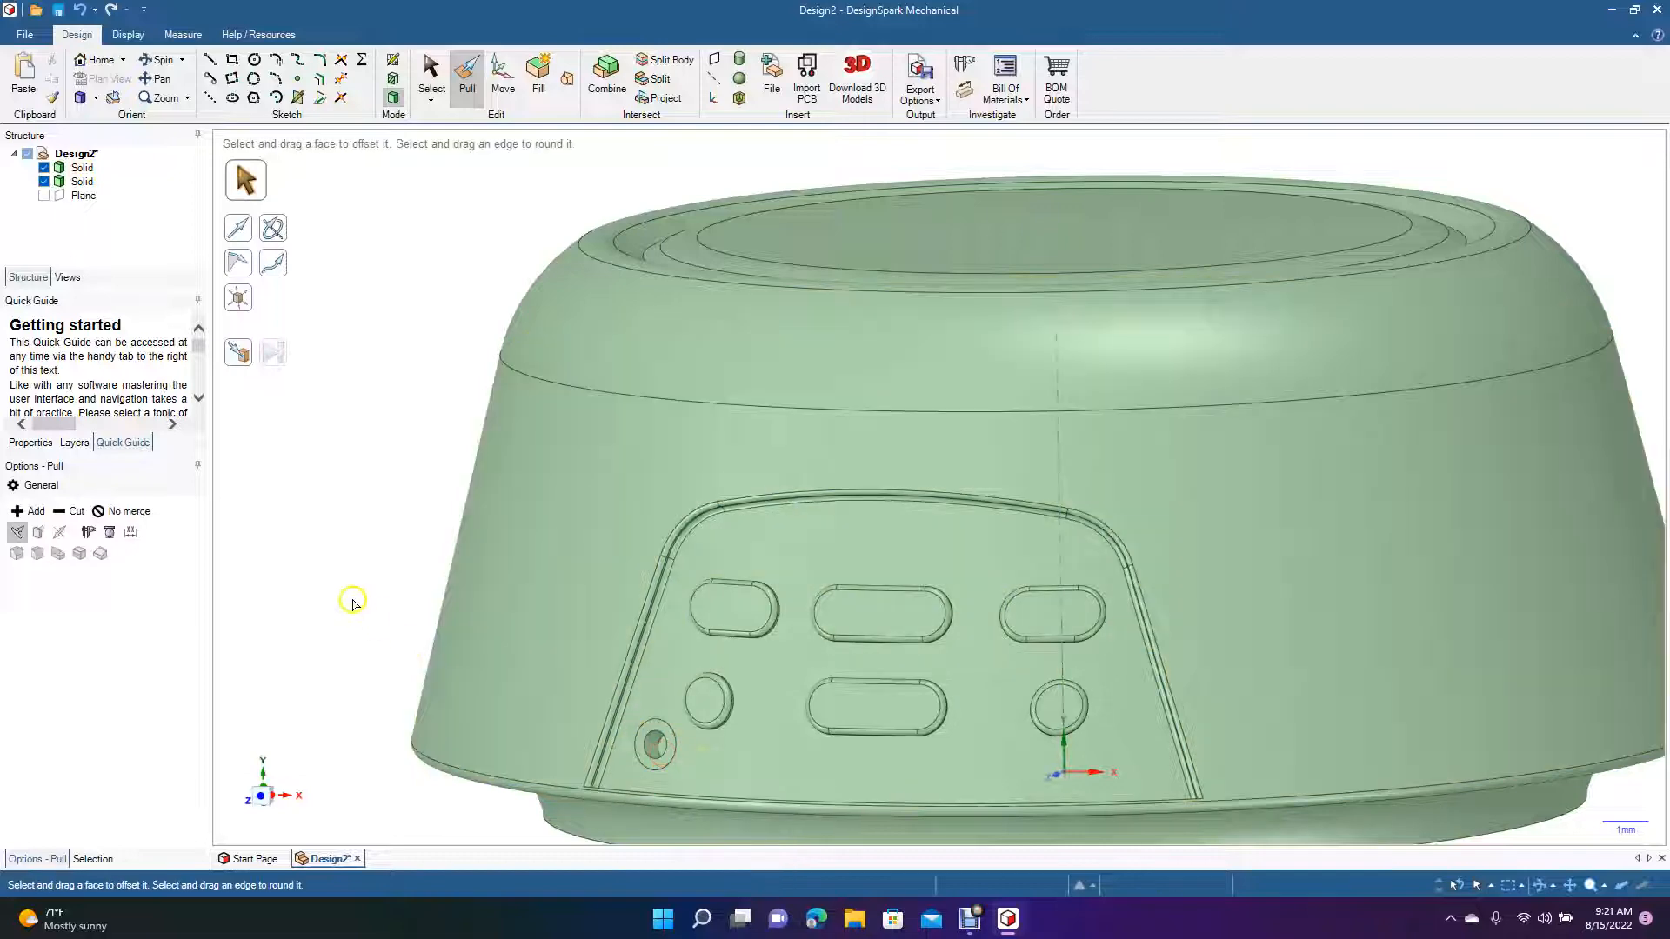
{"action": "left_click", "coordinate": [578, 746]}
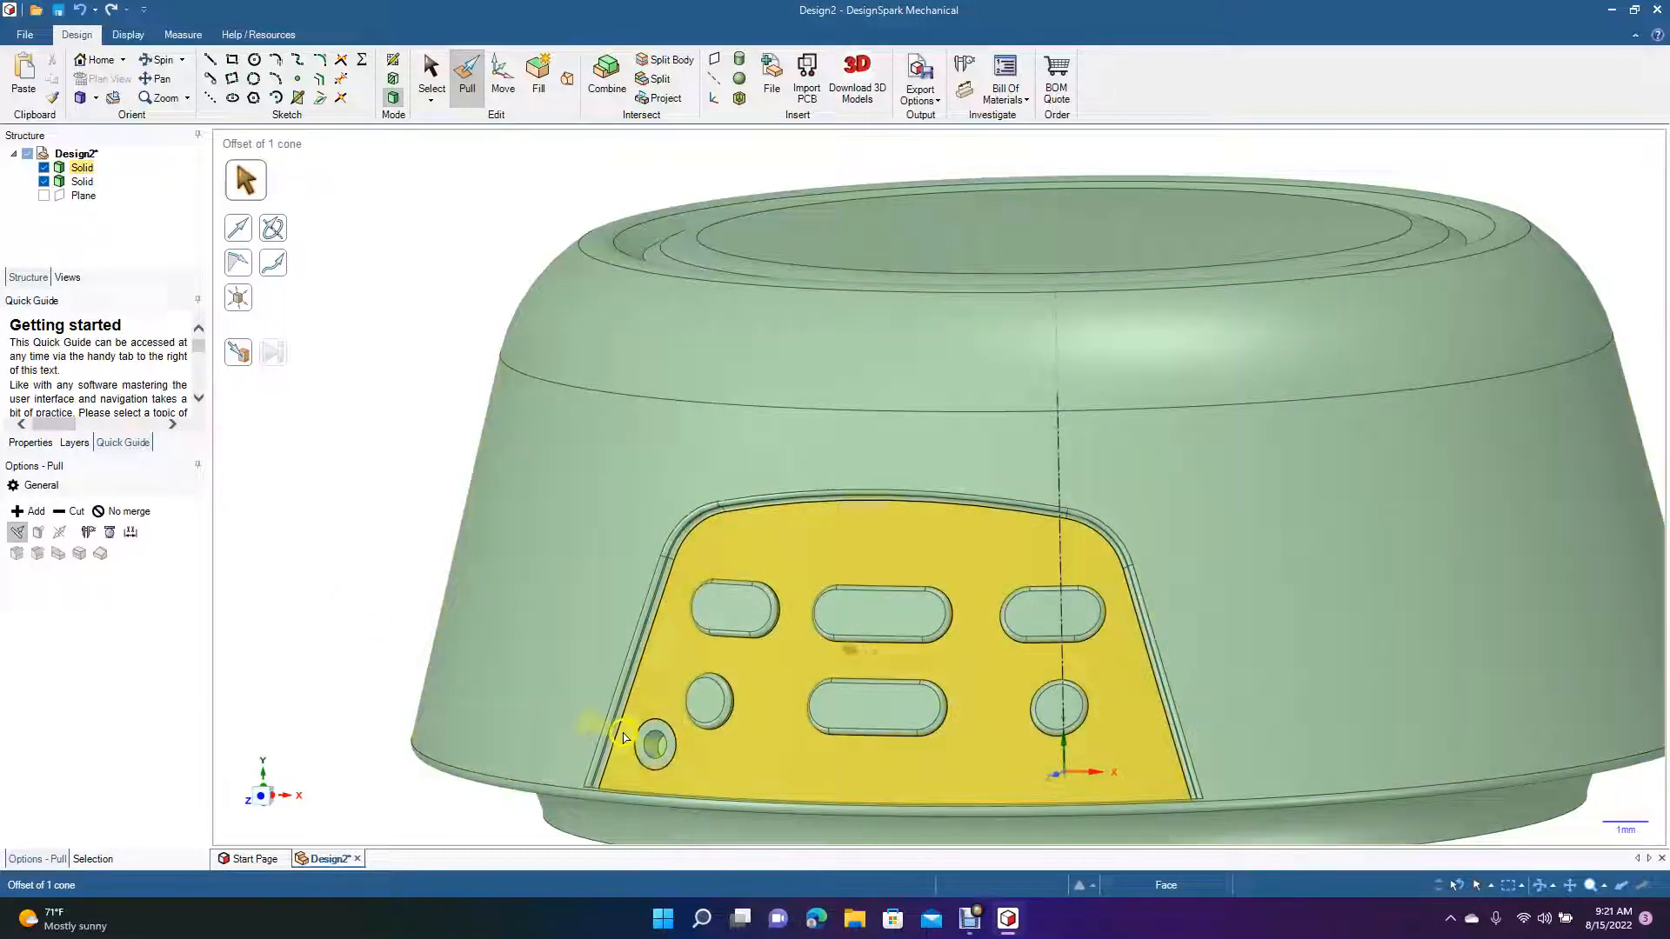
{"action": "left_click_drag", "start_coordinate": [644, 731], "coordinate": [638, 738]}
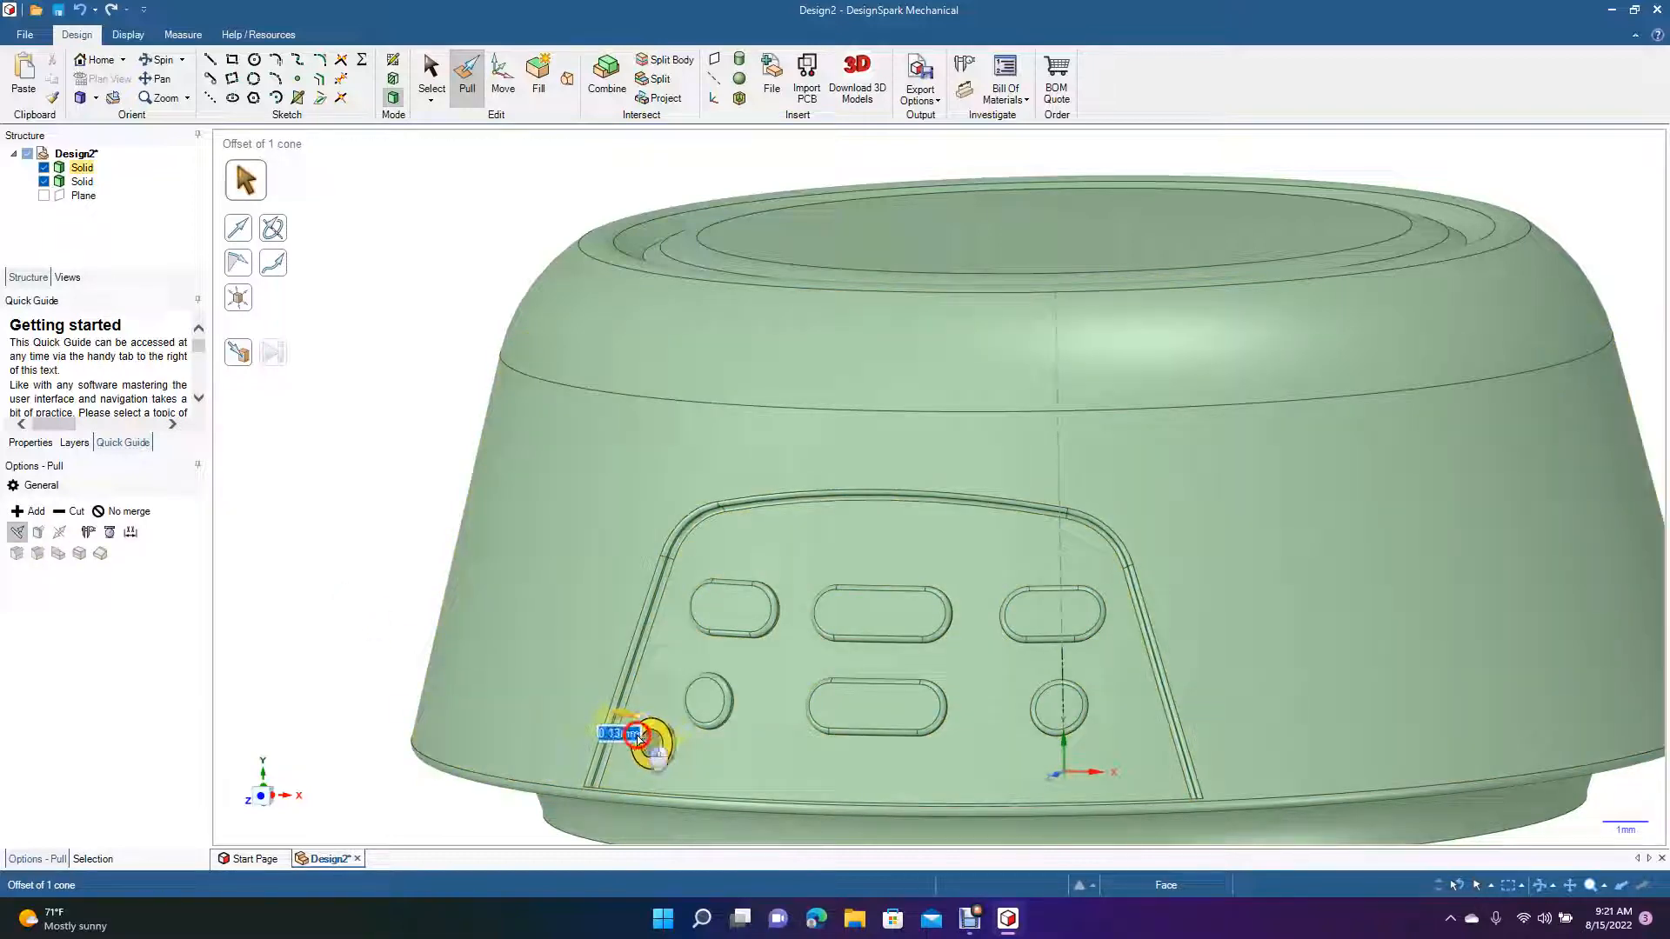
{"action": "left_click", "coordinate": [362, 644]}
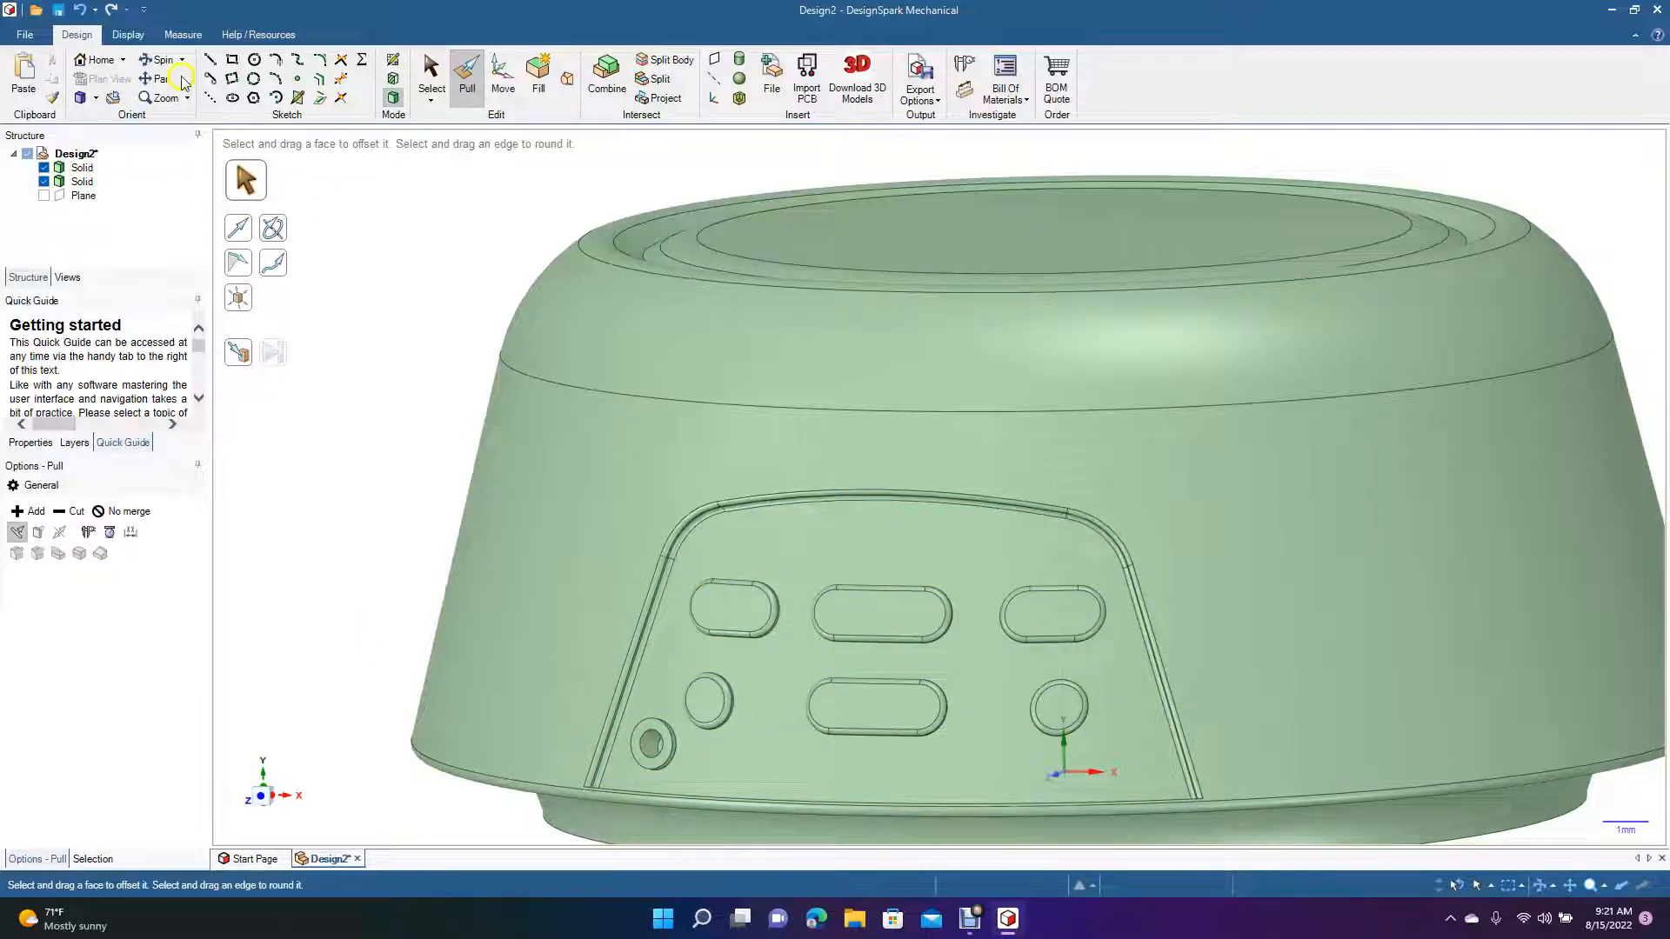
Start a circle sketch on the body's flat bottom face with grid snapping enabled
{"action": "left_click", "coordinate": [154, 59]}
{"action": "middle_click_drag", "start_coordinate": [390, 354], "coordinate": [298, 106]}
{"action": "left_click", "coordinate": [432, 70]}
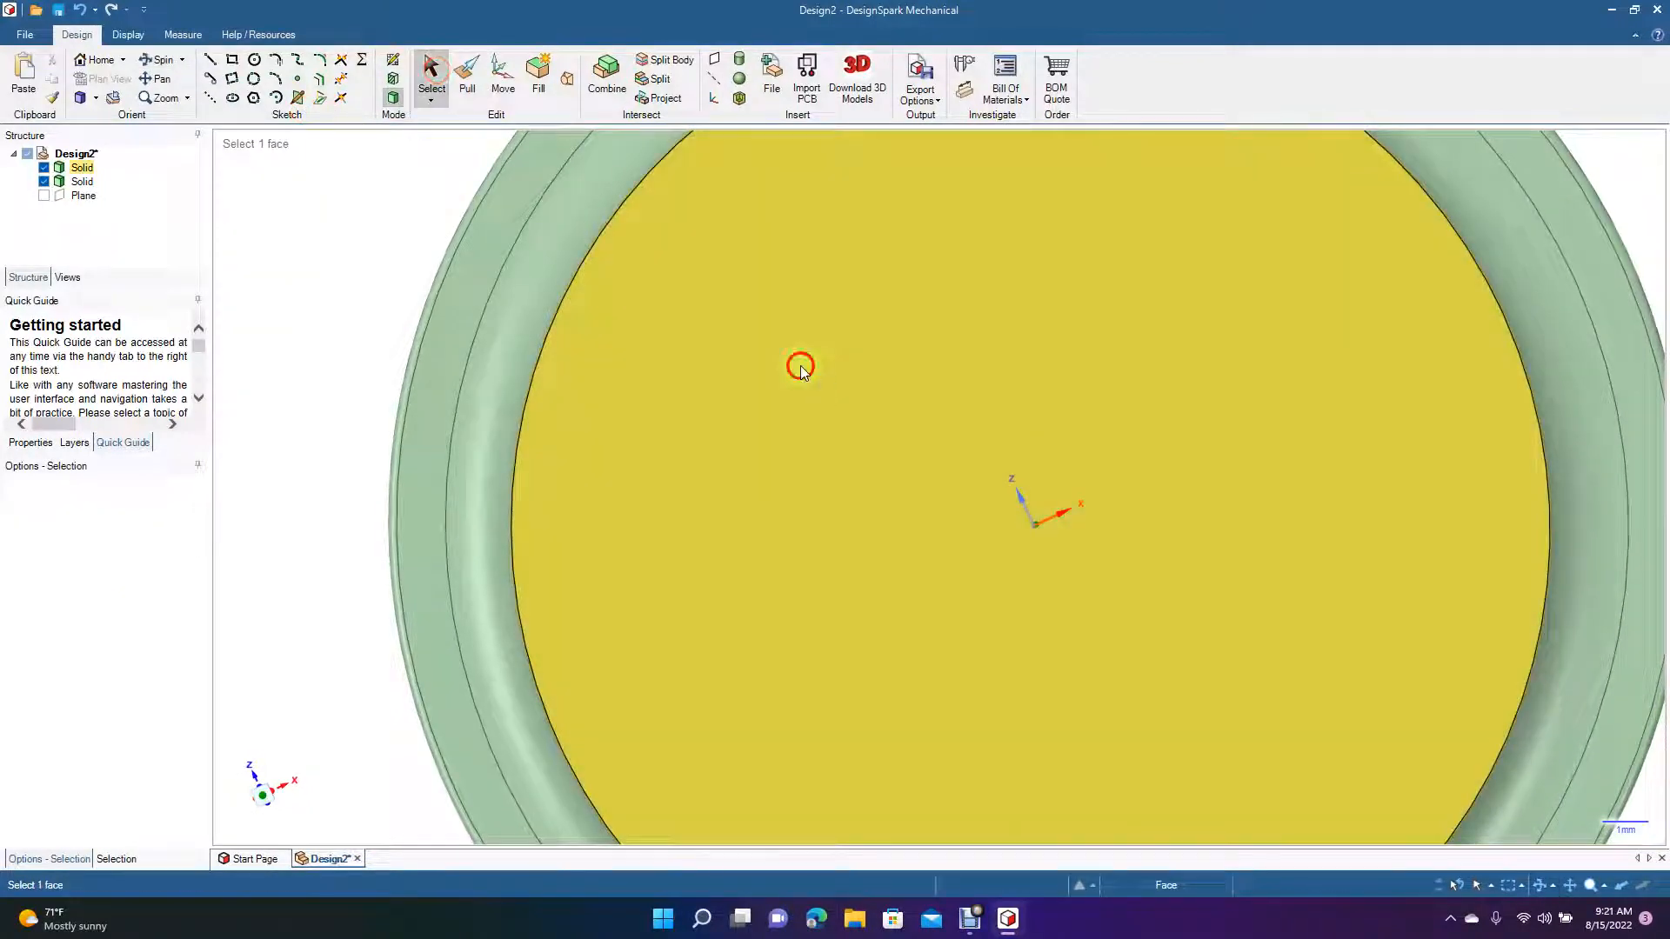
{"action": "left_click", "coordinate": [796, 364]}
{"action": "left_click", "coordinate": [87, 80]}
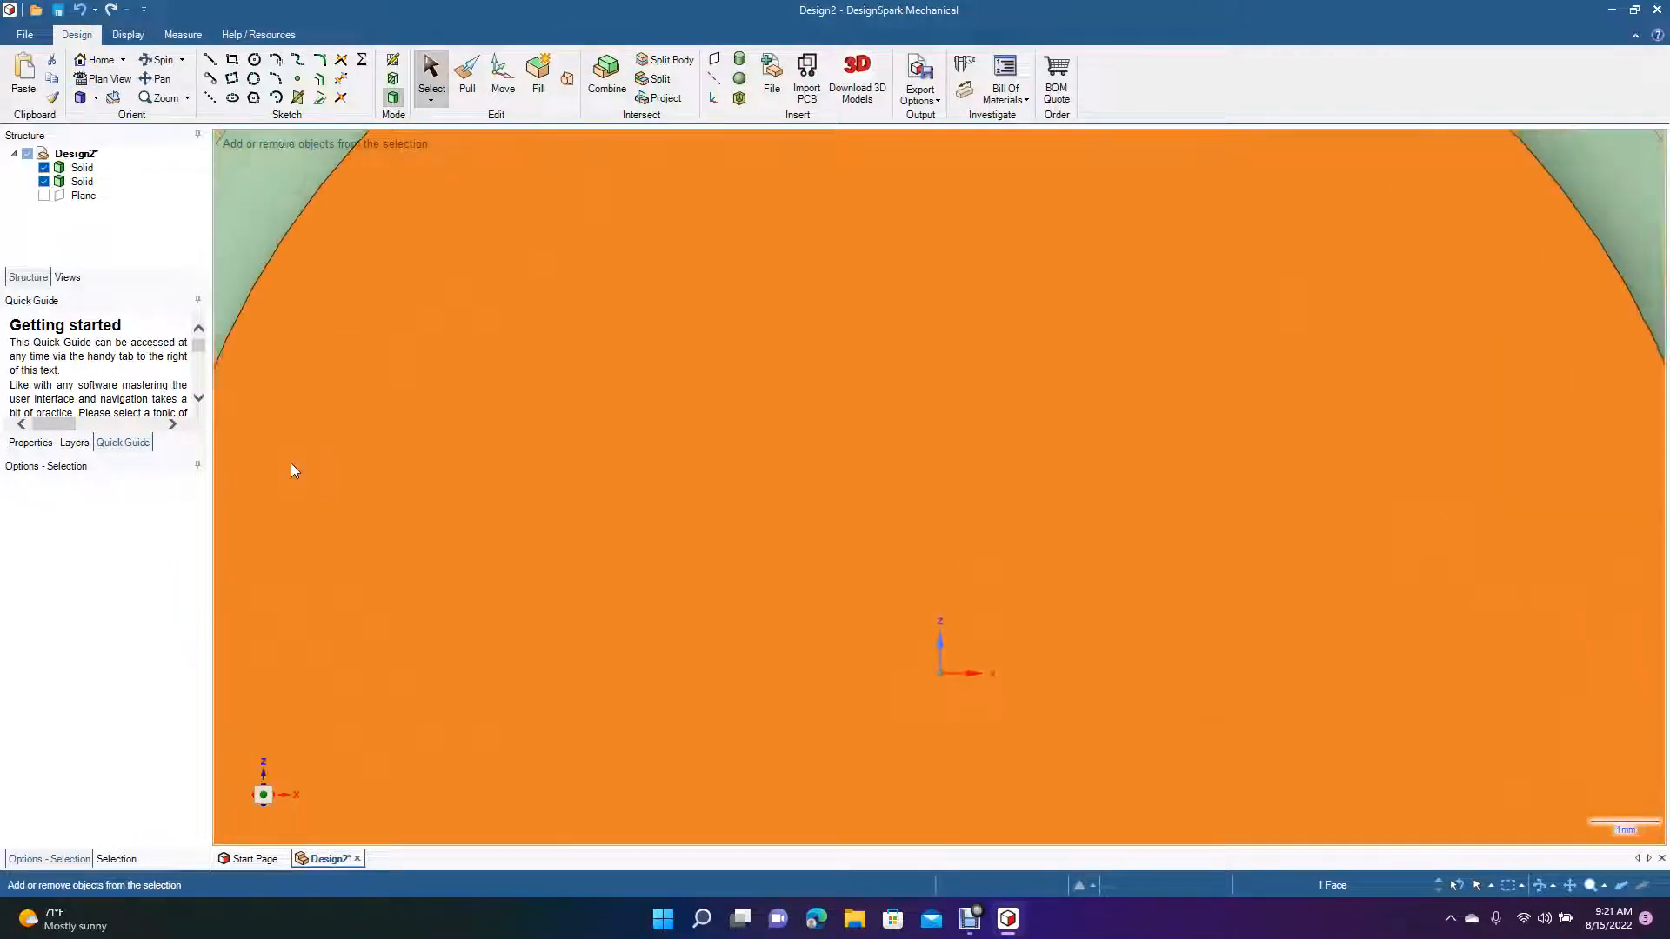
{"action": "left_click", "coordinate": [255, 63]}
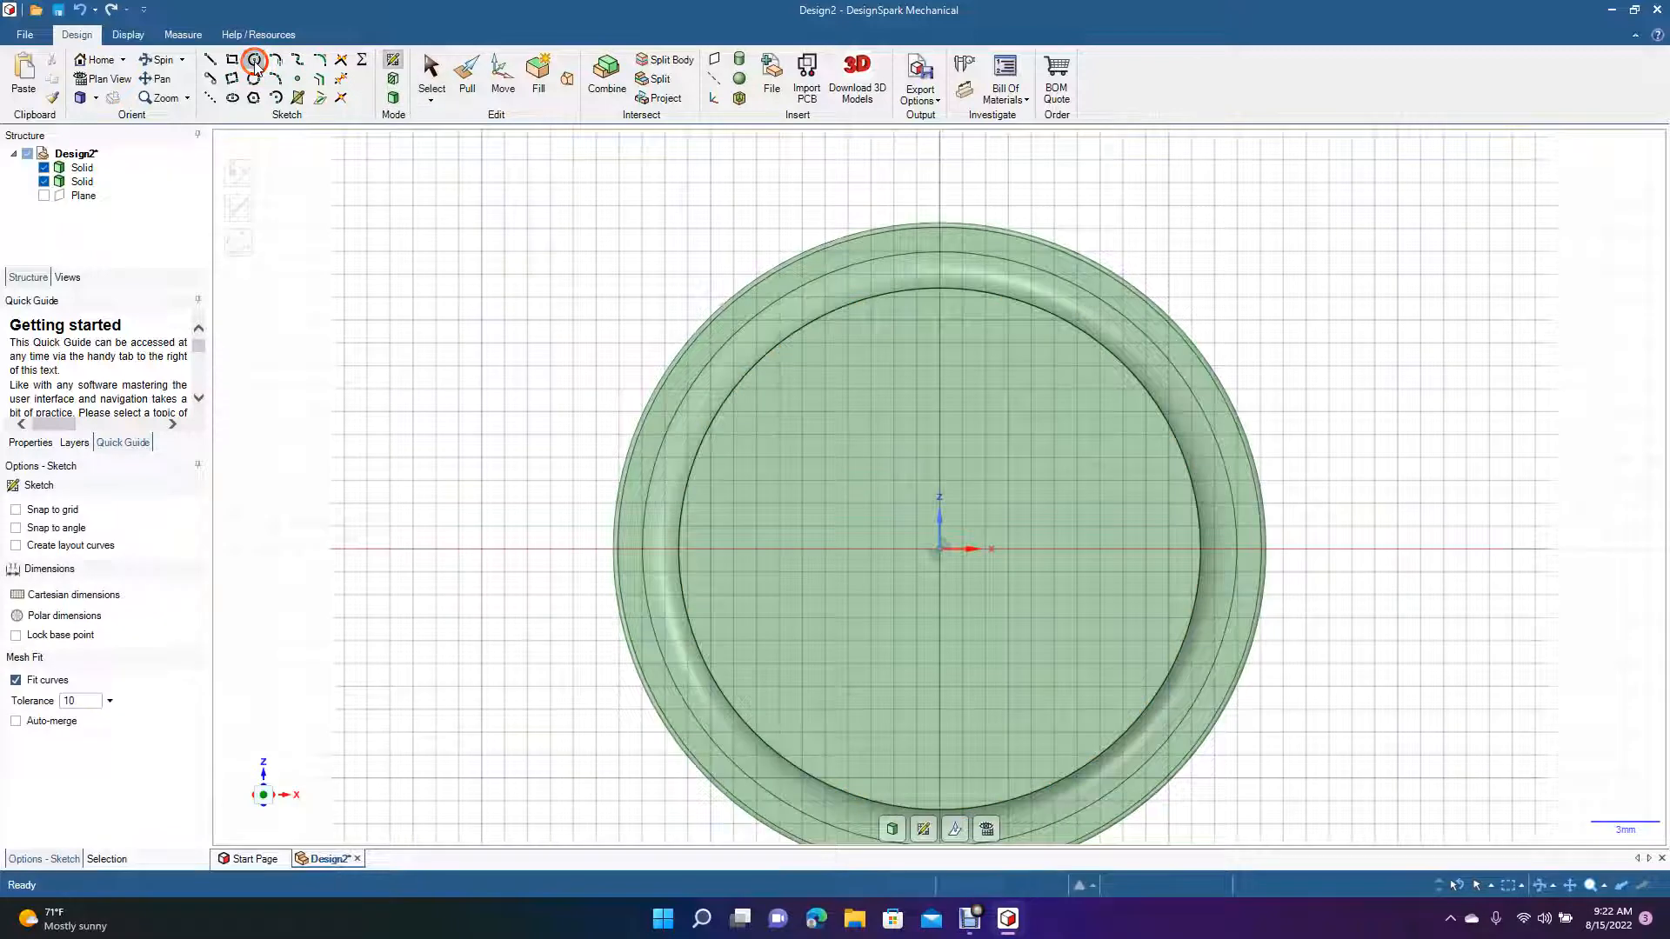
{"action": "left_click", "coordinate": [38, 518]}
{"action": "left_click", "coordinate": [944, 343]}
{"action": "key", "text": "Escape"}
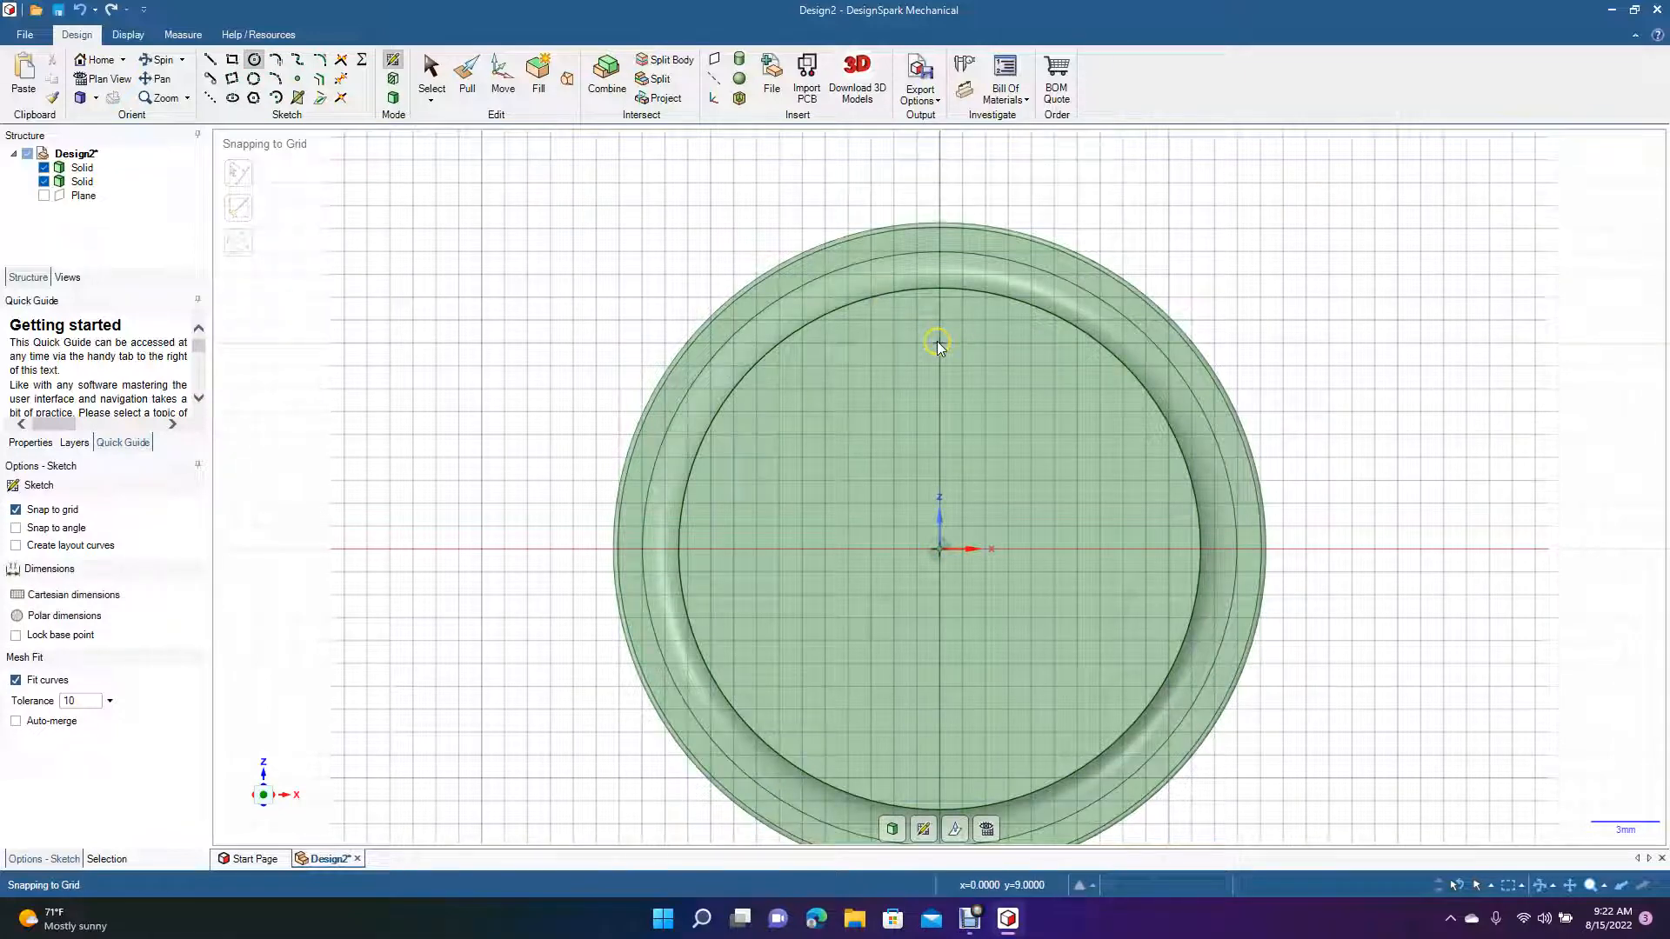
{"action": "left_click", "coordinate": [940, 341]}
{"action": "left_click", "coordinate": [931, 402]}
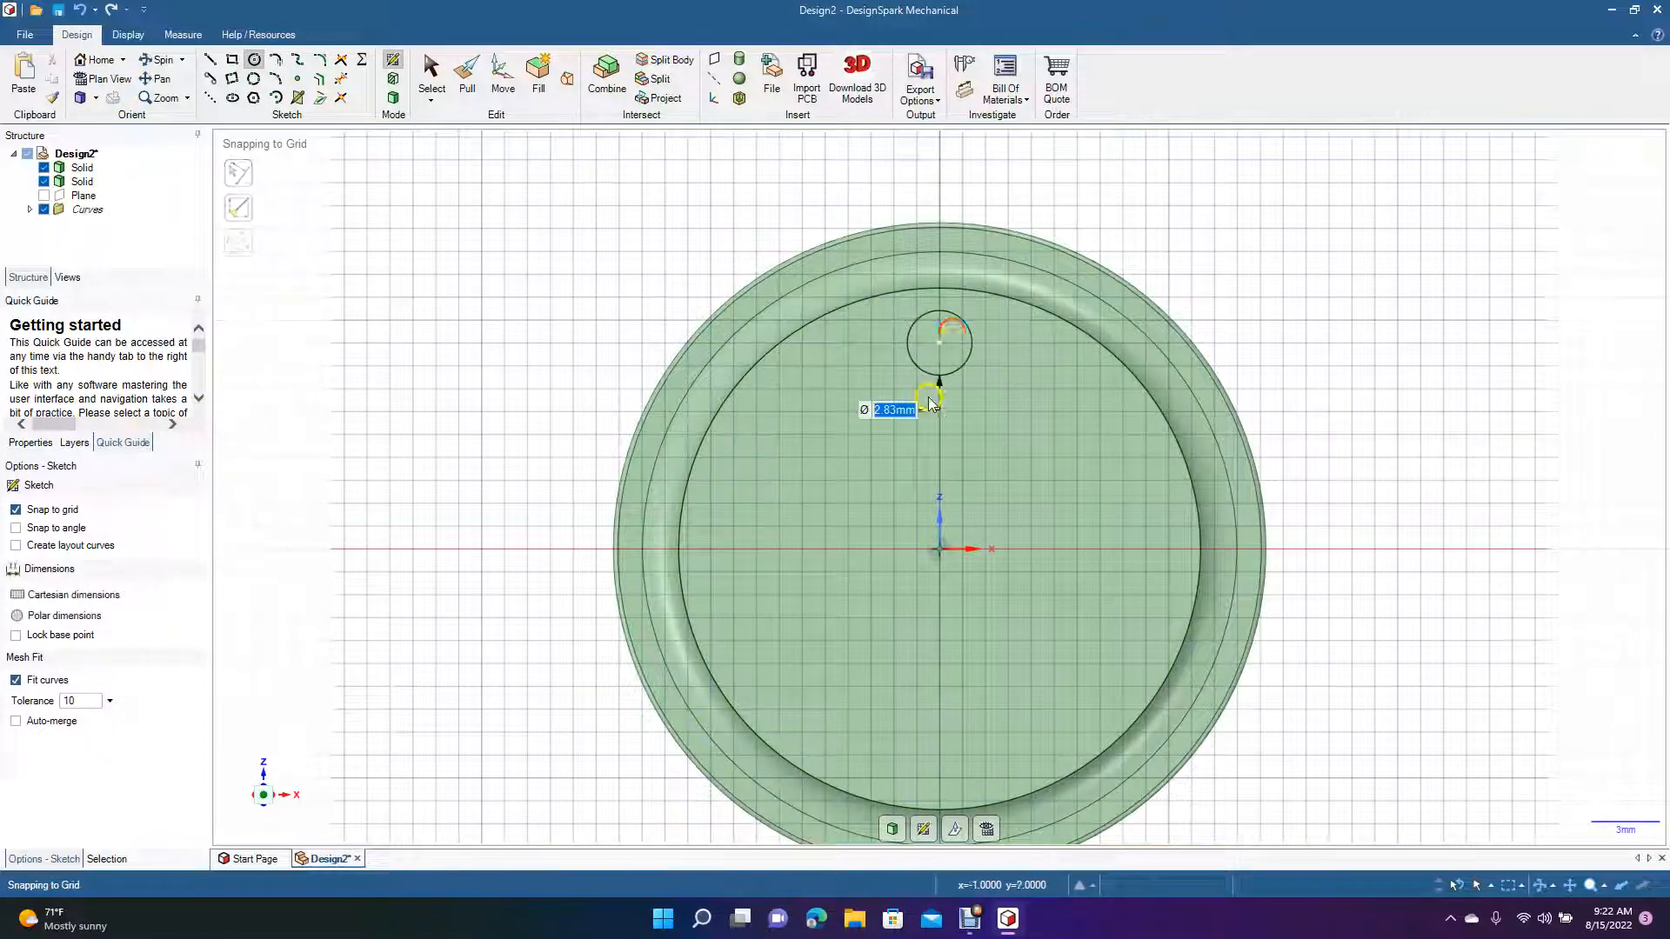
{"action": "key", "text": "ctrl+z"}
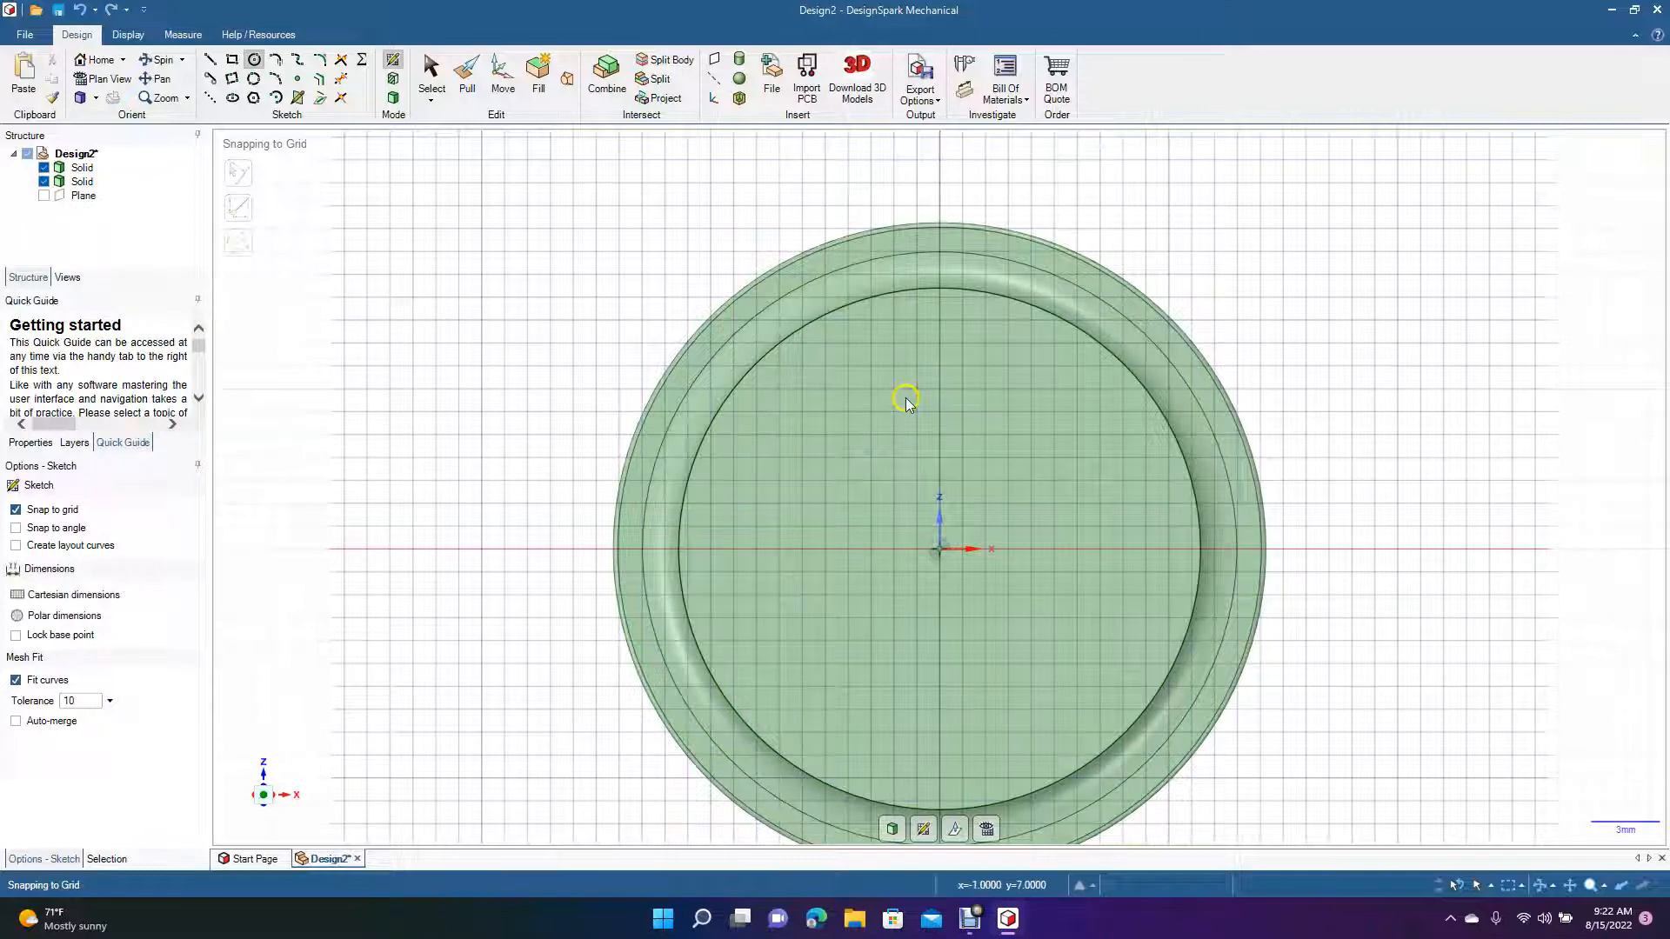
Sketch a 2 mm diameter circle on the Z axis, 9 mm from the centre of the bottom face
{"action": "left_click", "coordinate": [939, 349]}
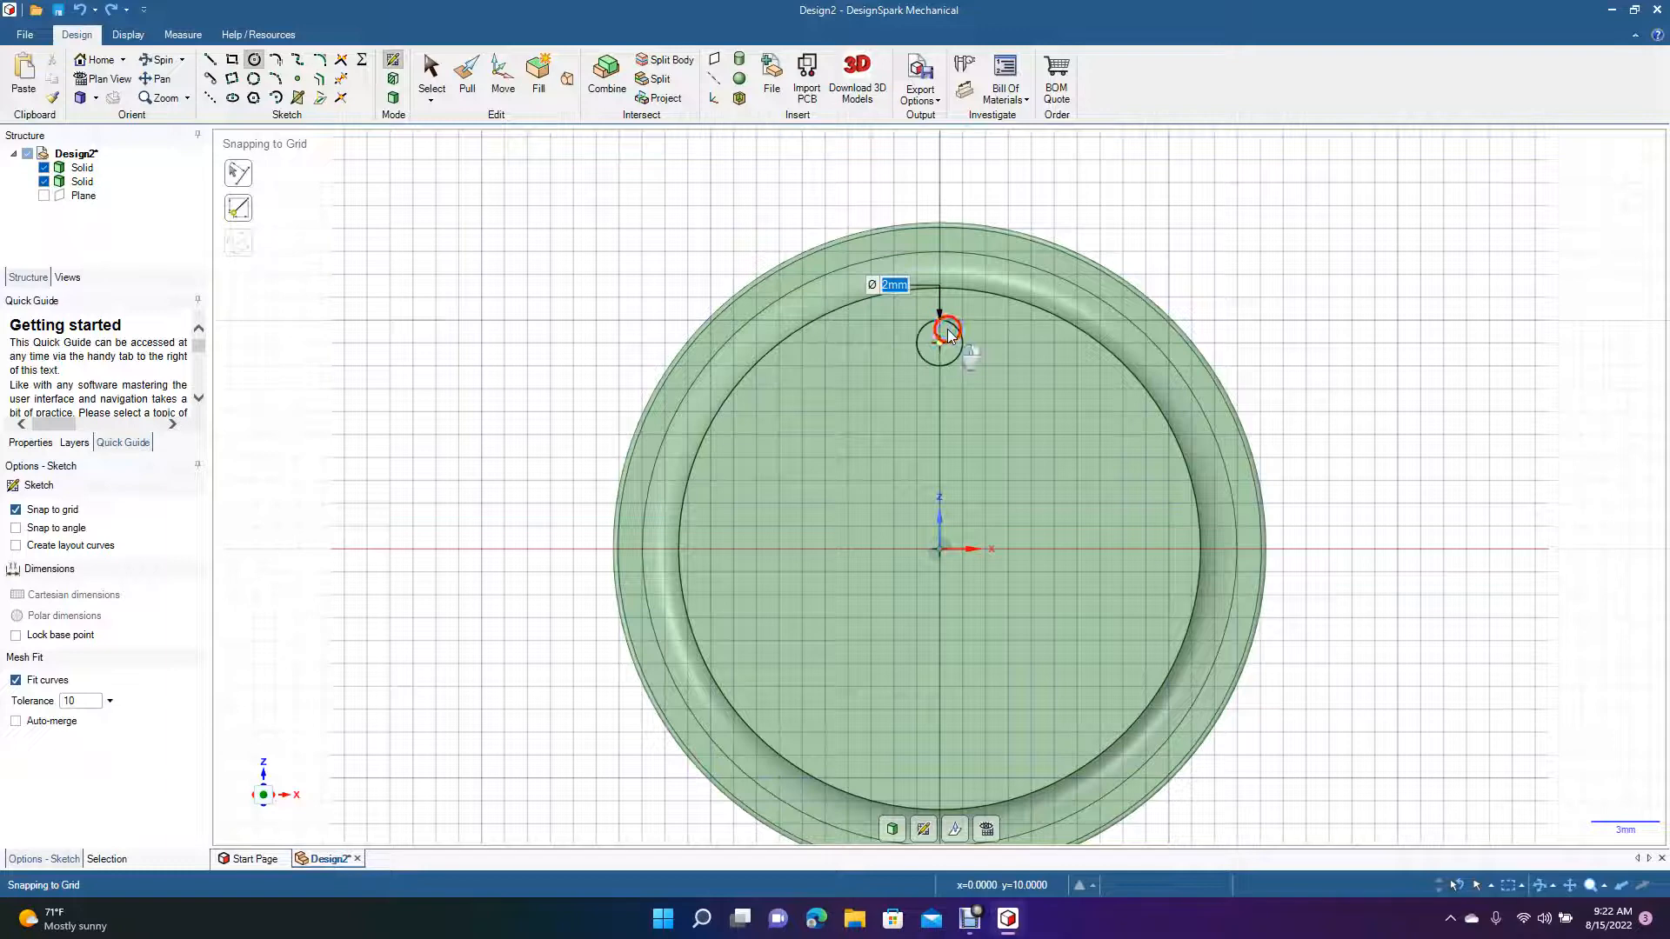
{"action": "left_click", "coordinate": [949, 334]}
{"action": "left_click", "coordinate": [429, 70]}
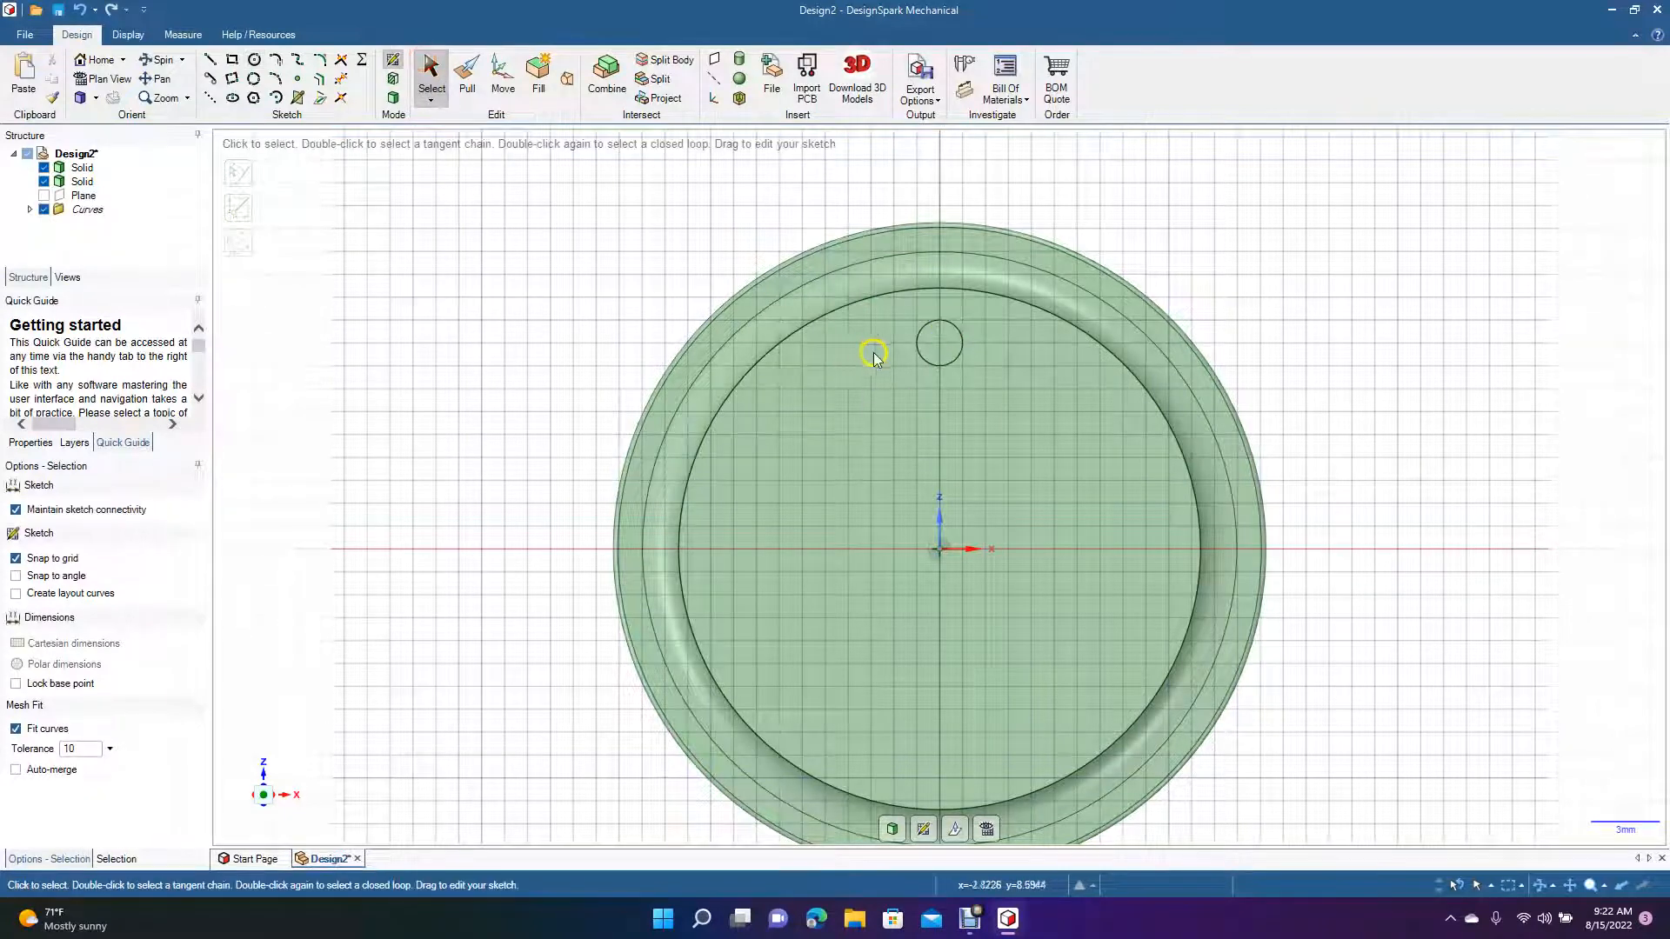
Enable pattern creation for moving the sketched circle and try to relocate its move anchor to the origin
{"action": "left_click", "coordinate": [949, 363]}
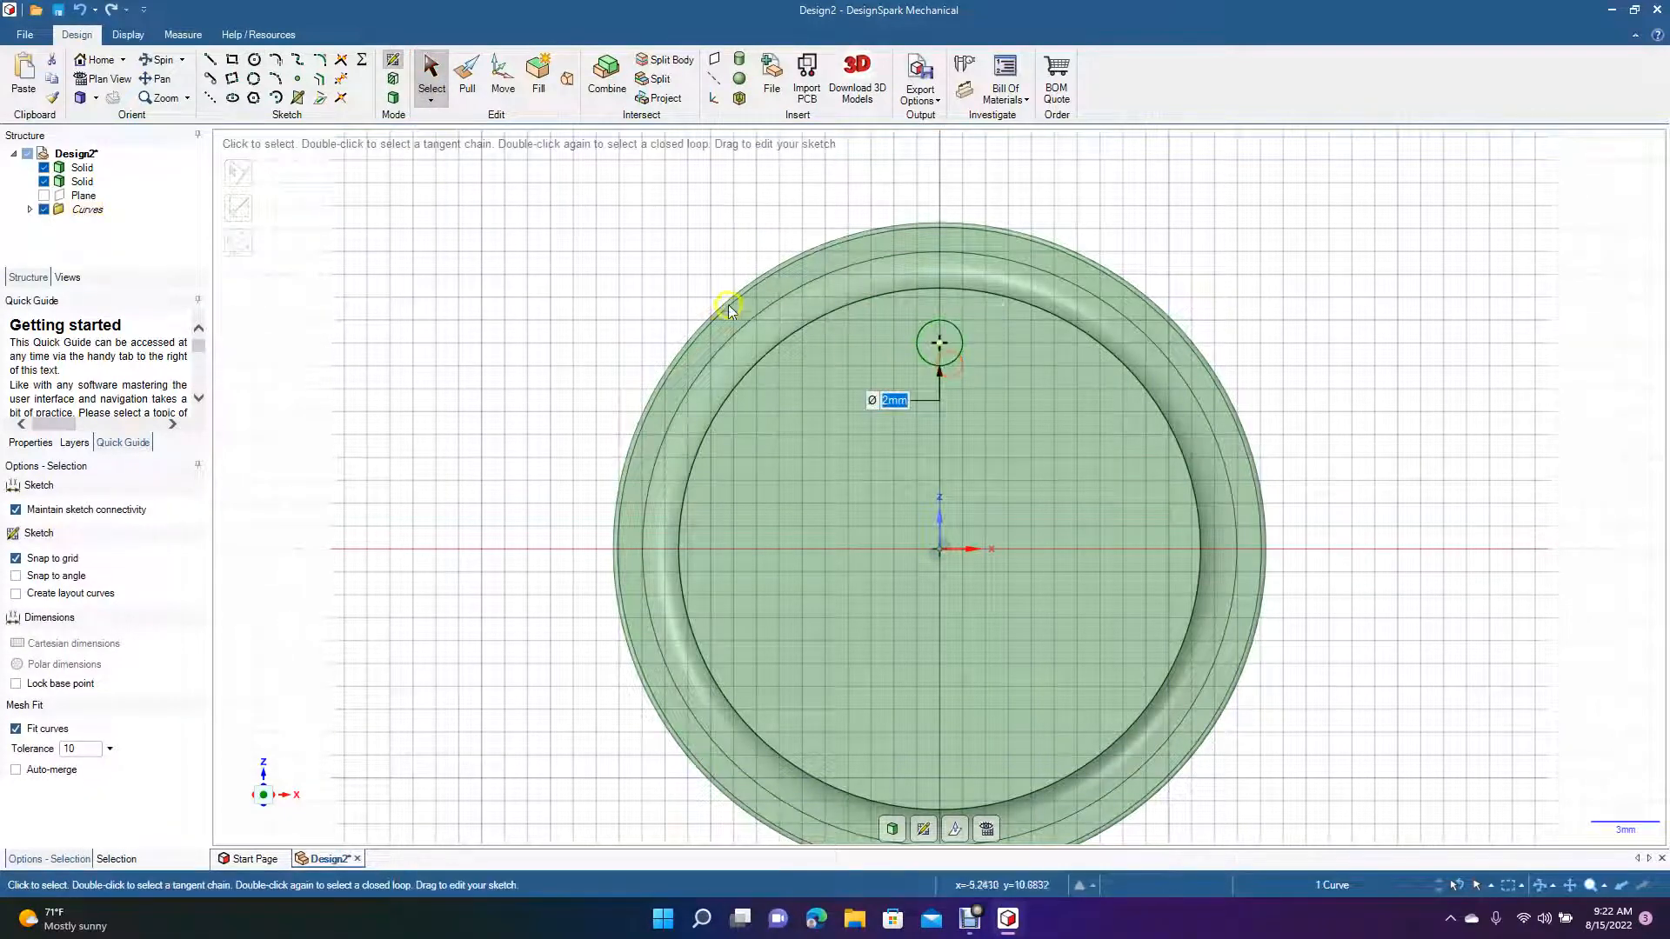
{"action": "left_click", "coordinate": [501, 86]}
{"action": "left_click", "coordinate": [63, 531]}
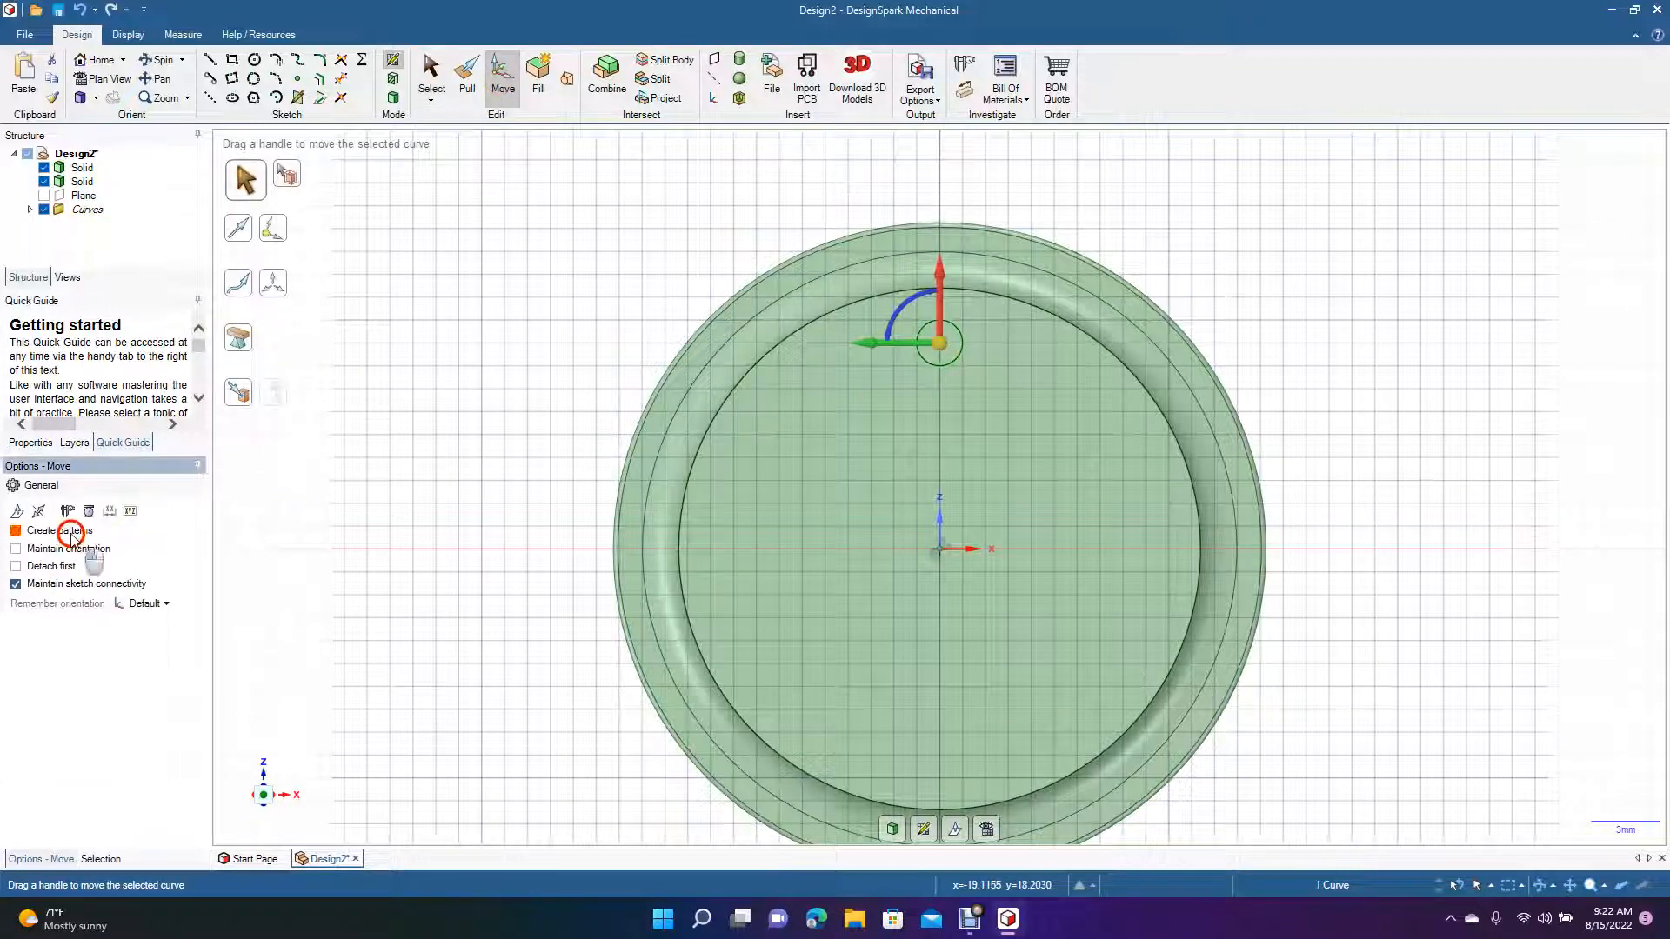
{"action": "left_click_drag", "start_coordinate": [938, 344], "coordinate": [943, 549]}
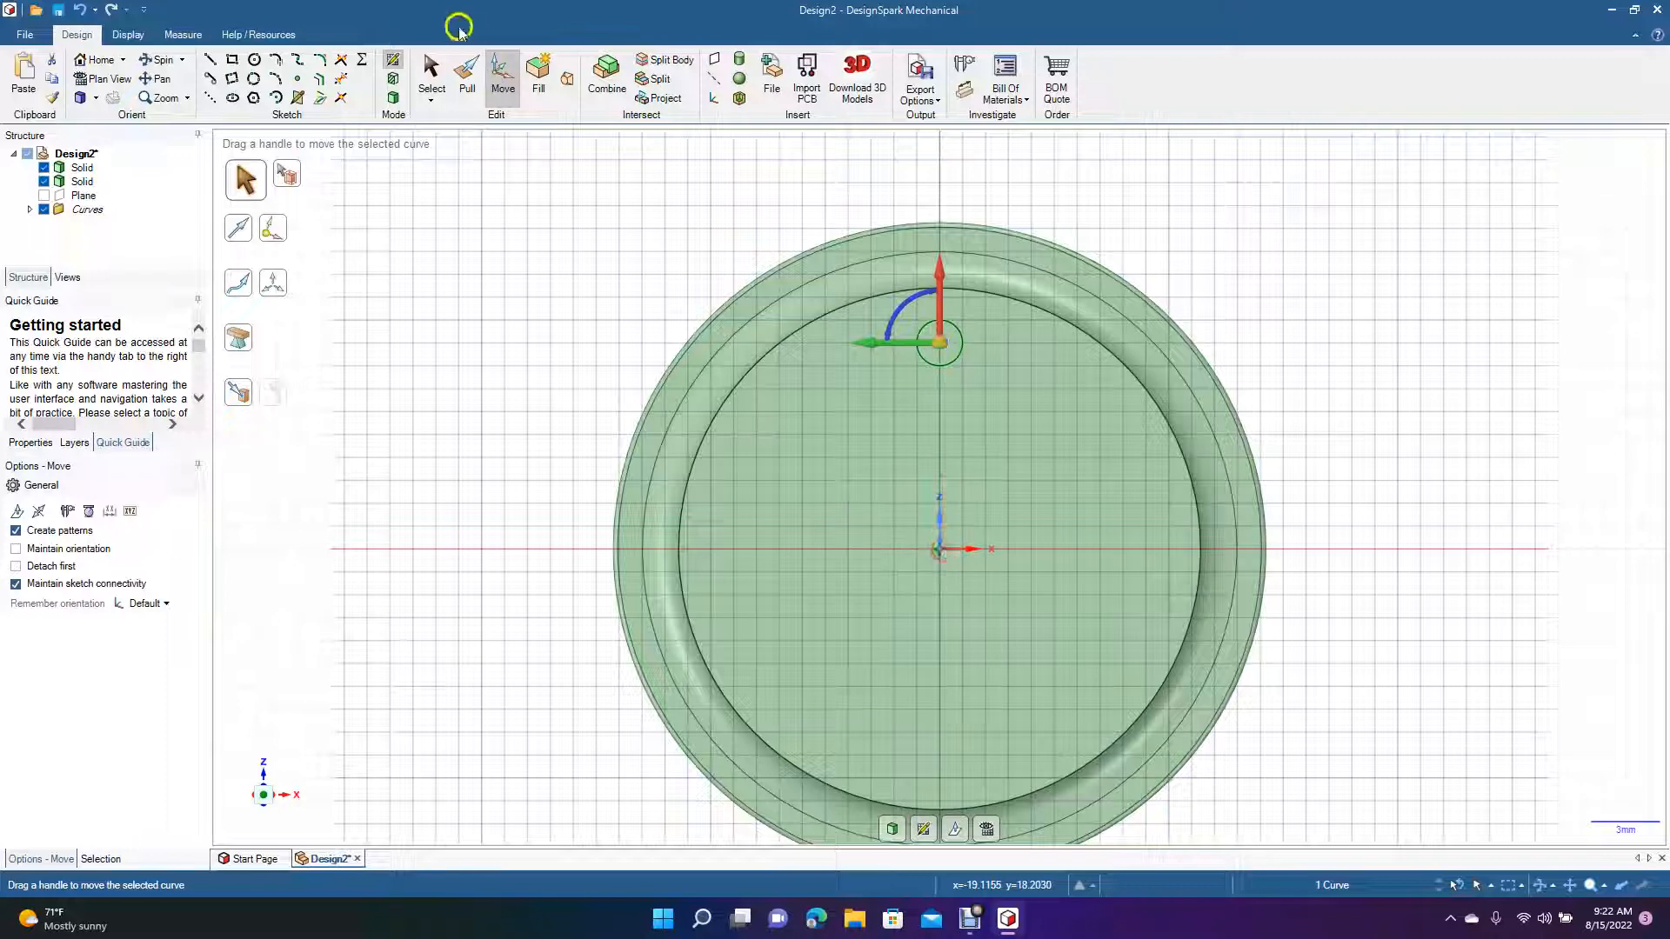
Create a circular pattern of the 2 mm circular face around the base centre with a count of 4
{"action": "left_click", "coordinate": [392, 98]}
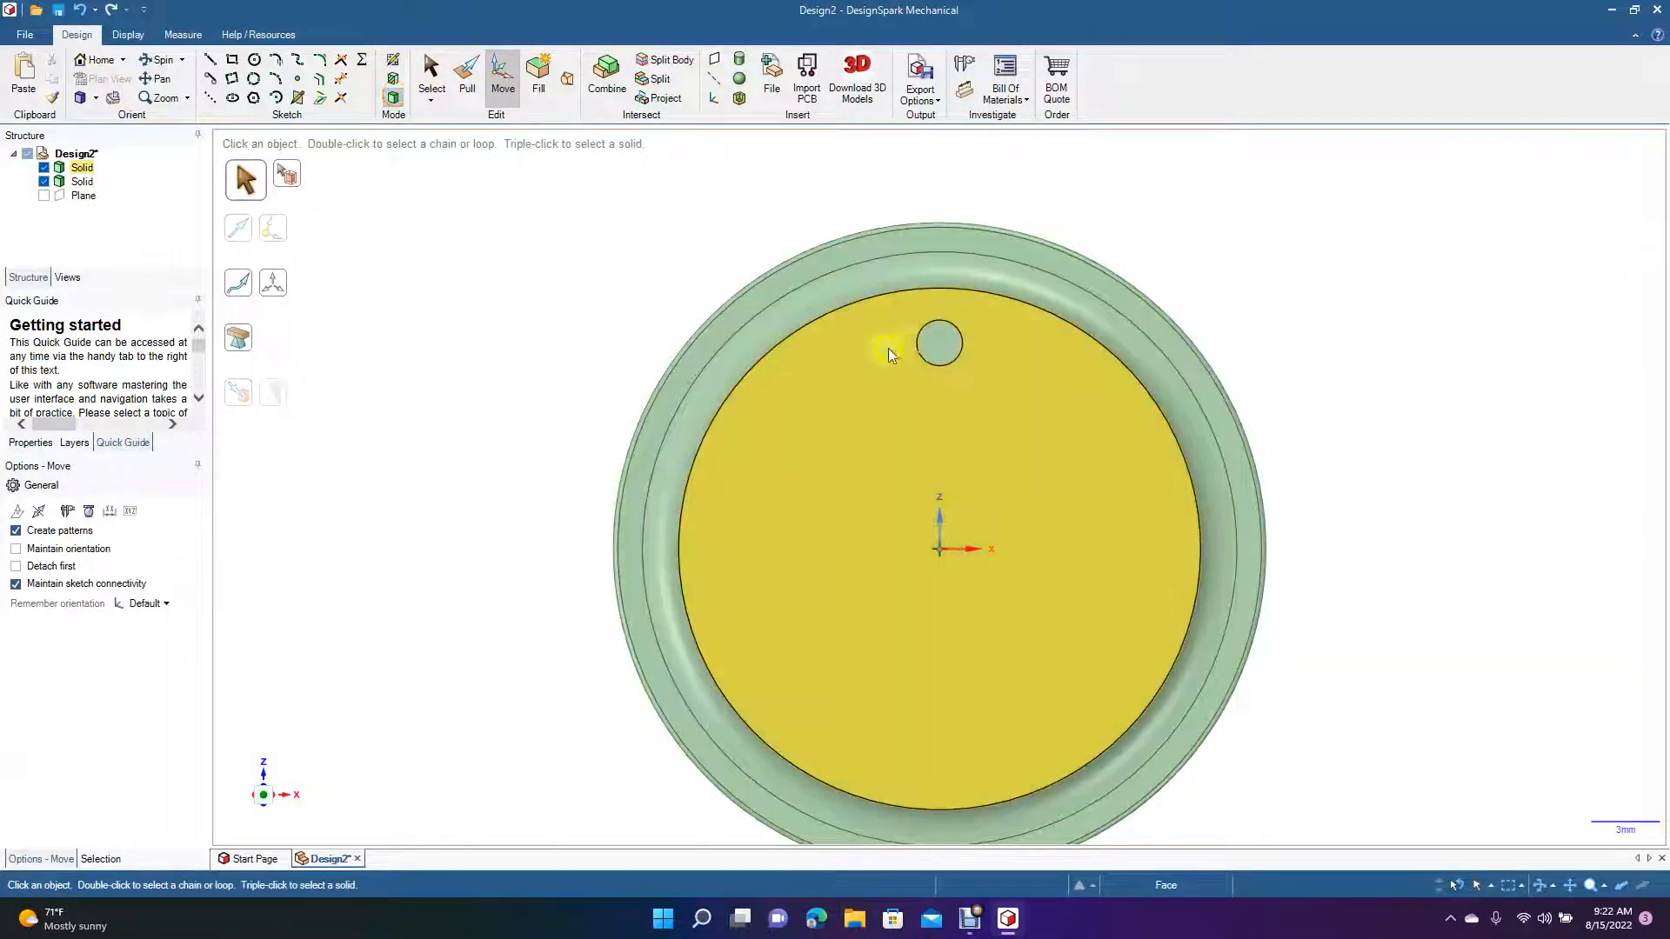
{"action": "left_click", "coordinate": [938, 357]}
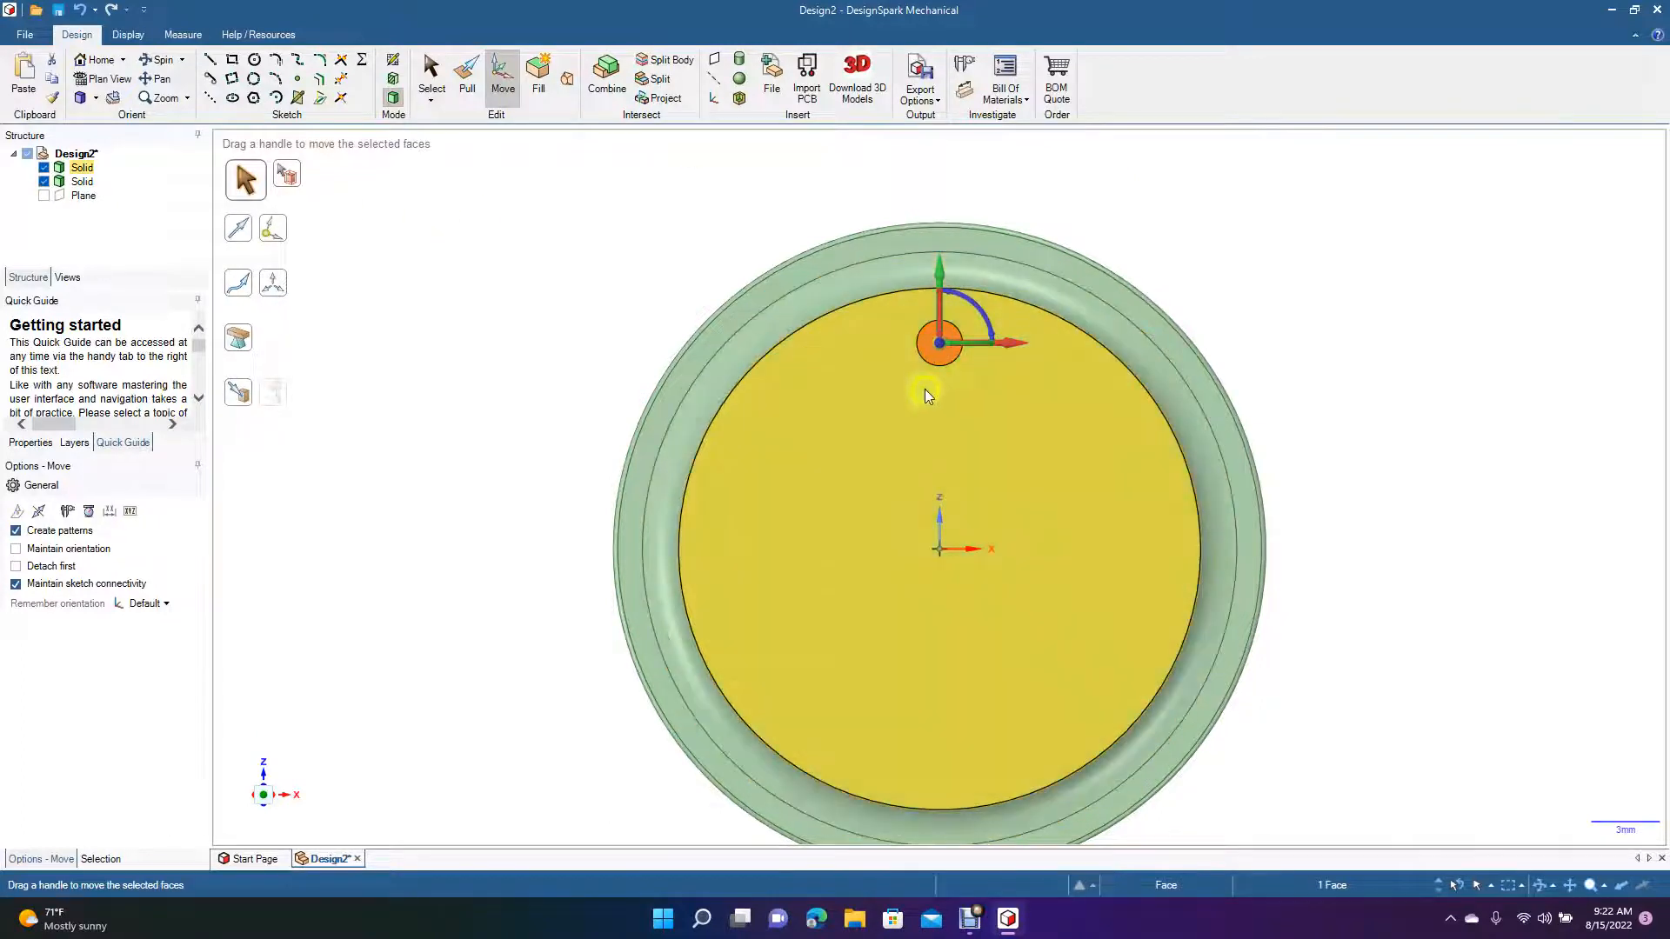
{"action": "left_click_drag", "start_coordinate": [938, 357], "coordinate": [936, 504]}
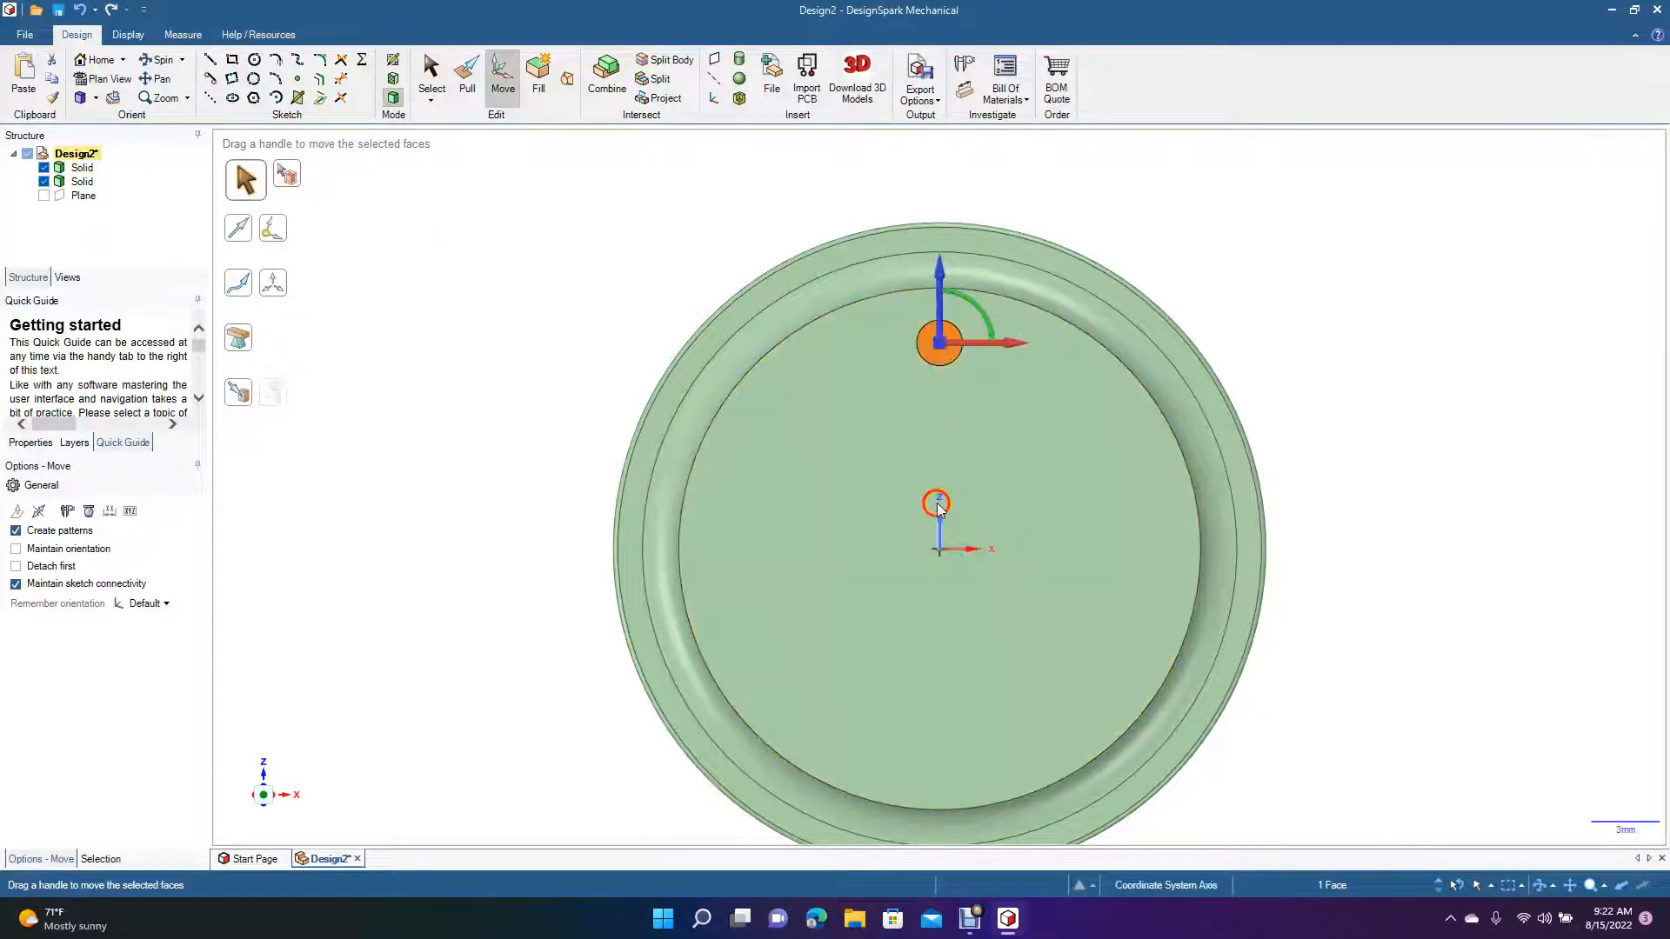
{"action": "left_click_drag", "start_coordinate": [936, 349], "coordinate": [945, 596]}
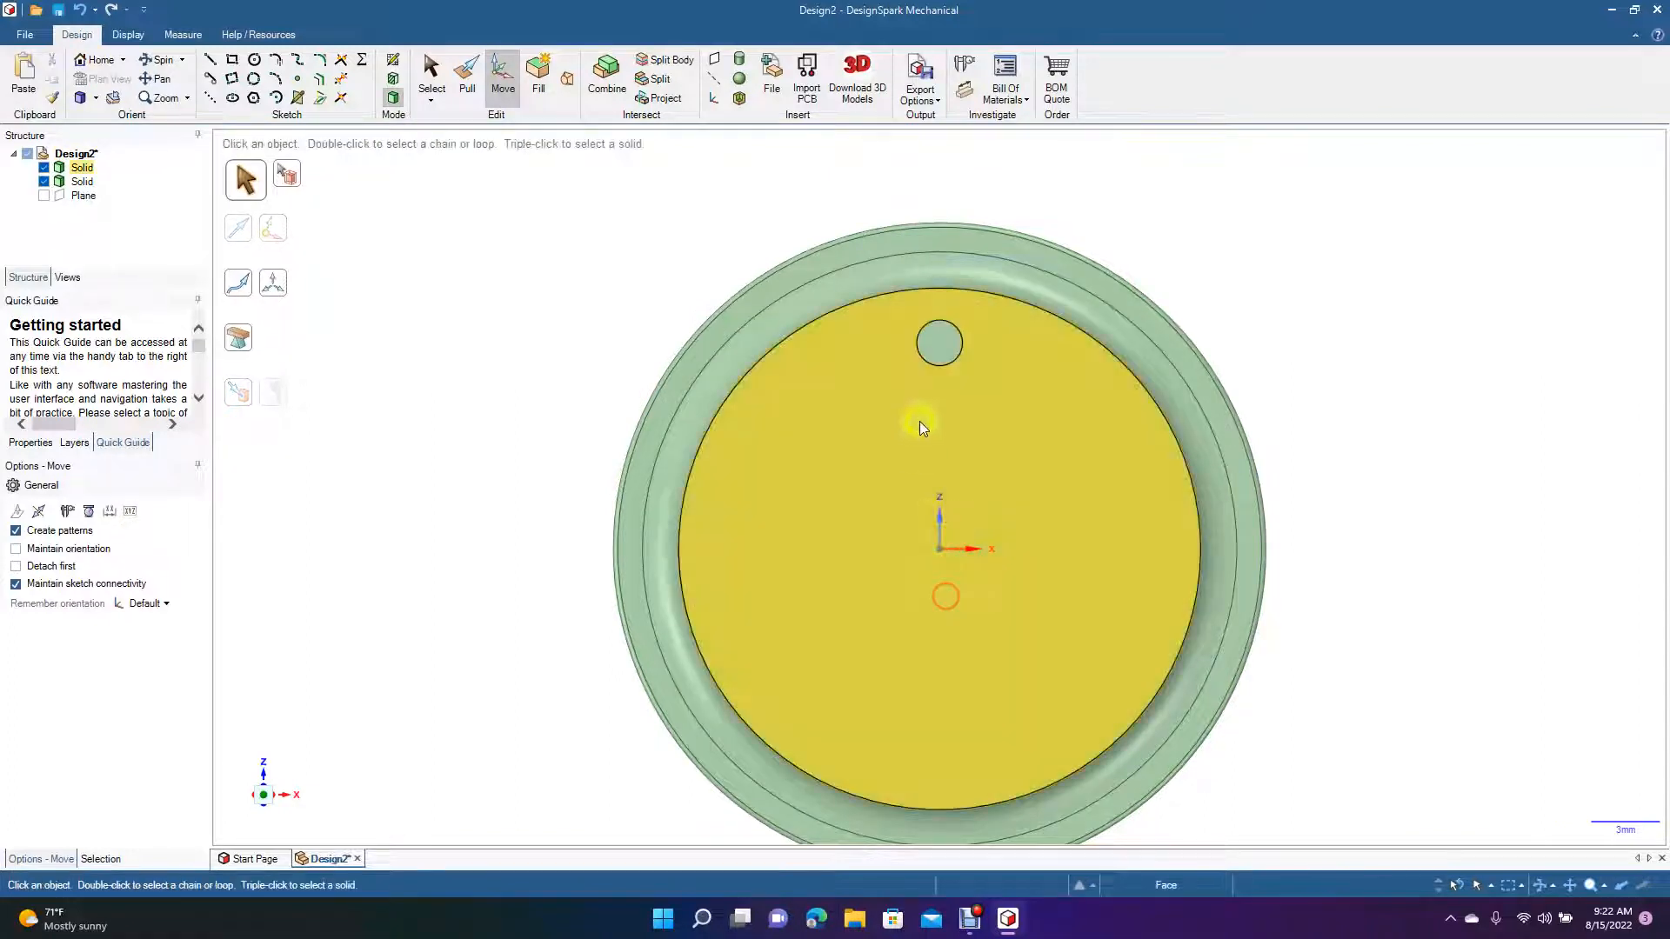
{"action": "left_click", "coordinate": [946, 343]}
{"action": "left_click_drag", "start_coordinate": [942, 348], "coordinate": [908, 520]}
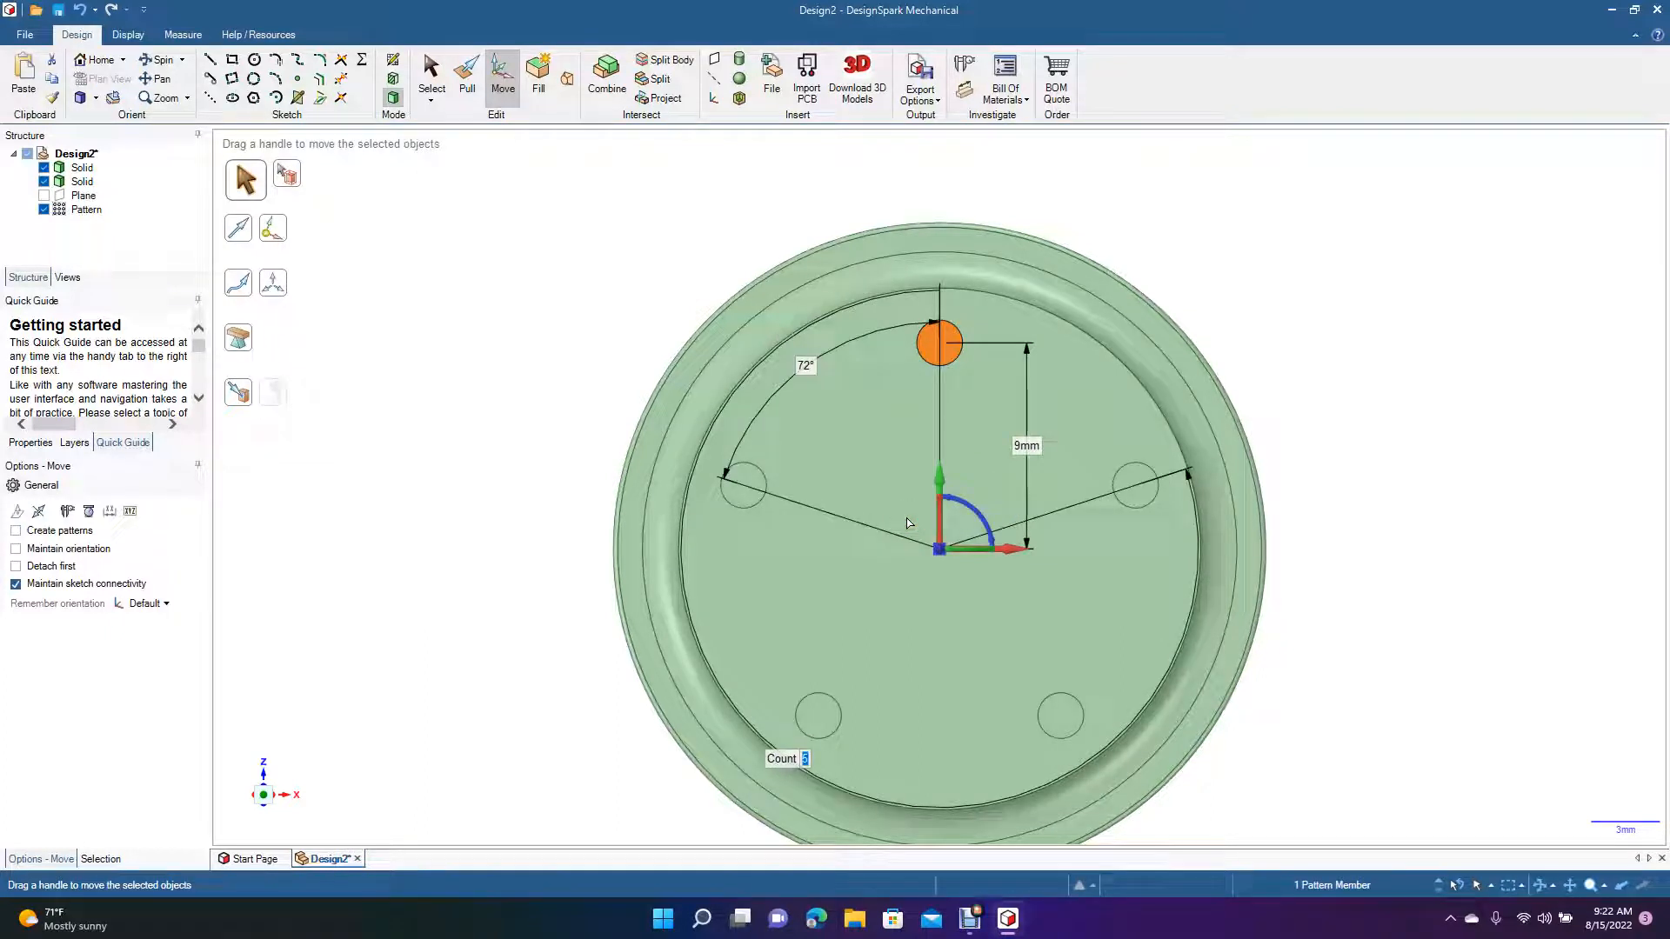
{"action": "key", "text": "Return"}
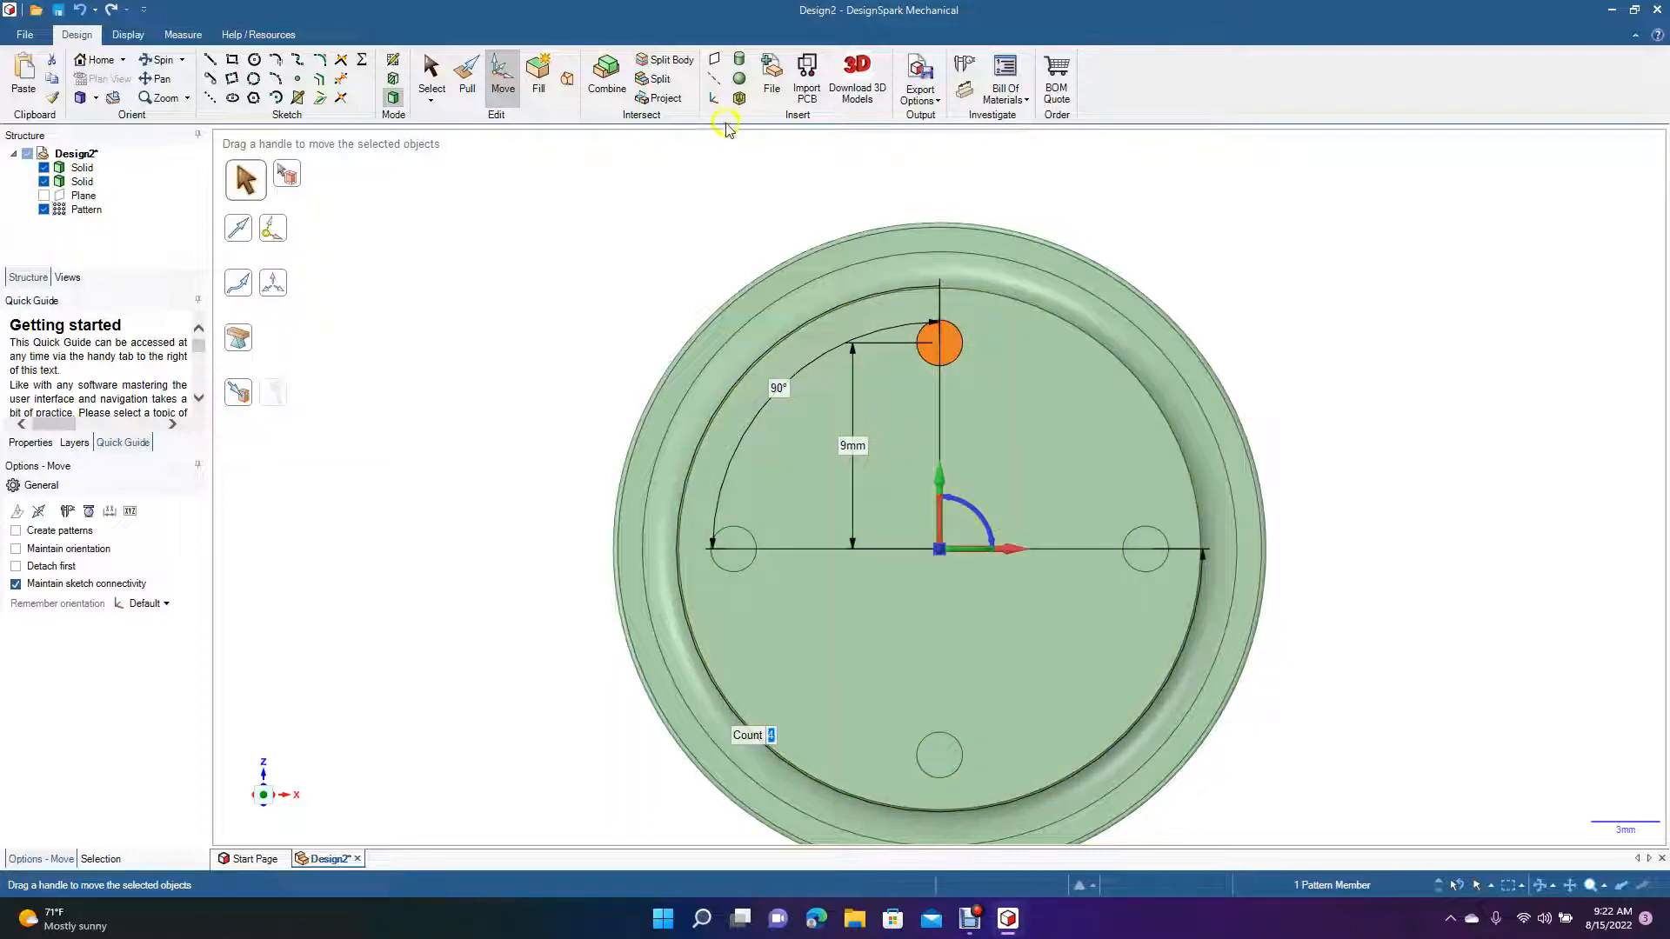
Pull the patterned circular faces outward from the base to form short cylindrical feet
{"action": "left_click", "coordinate": [435, 73]}
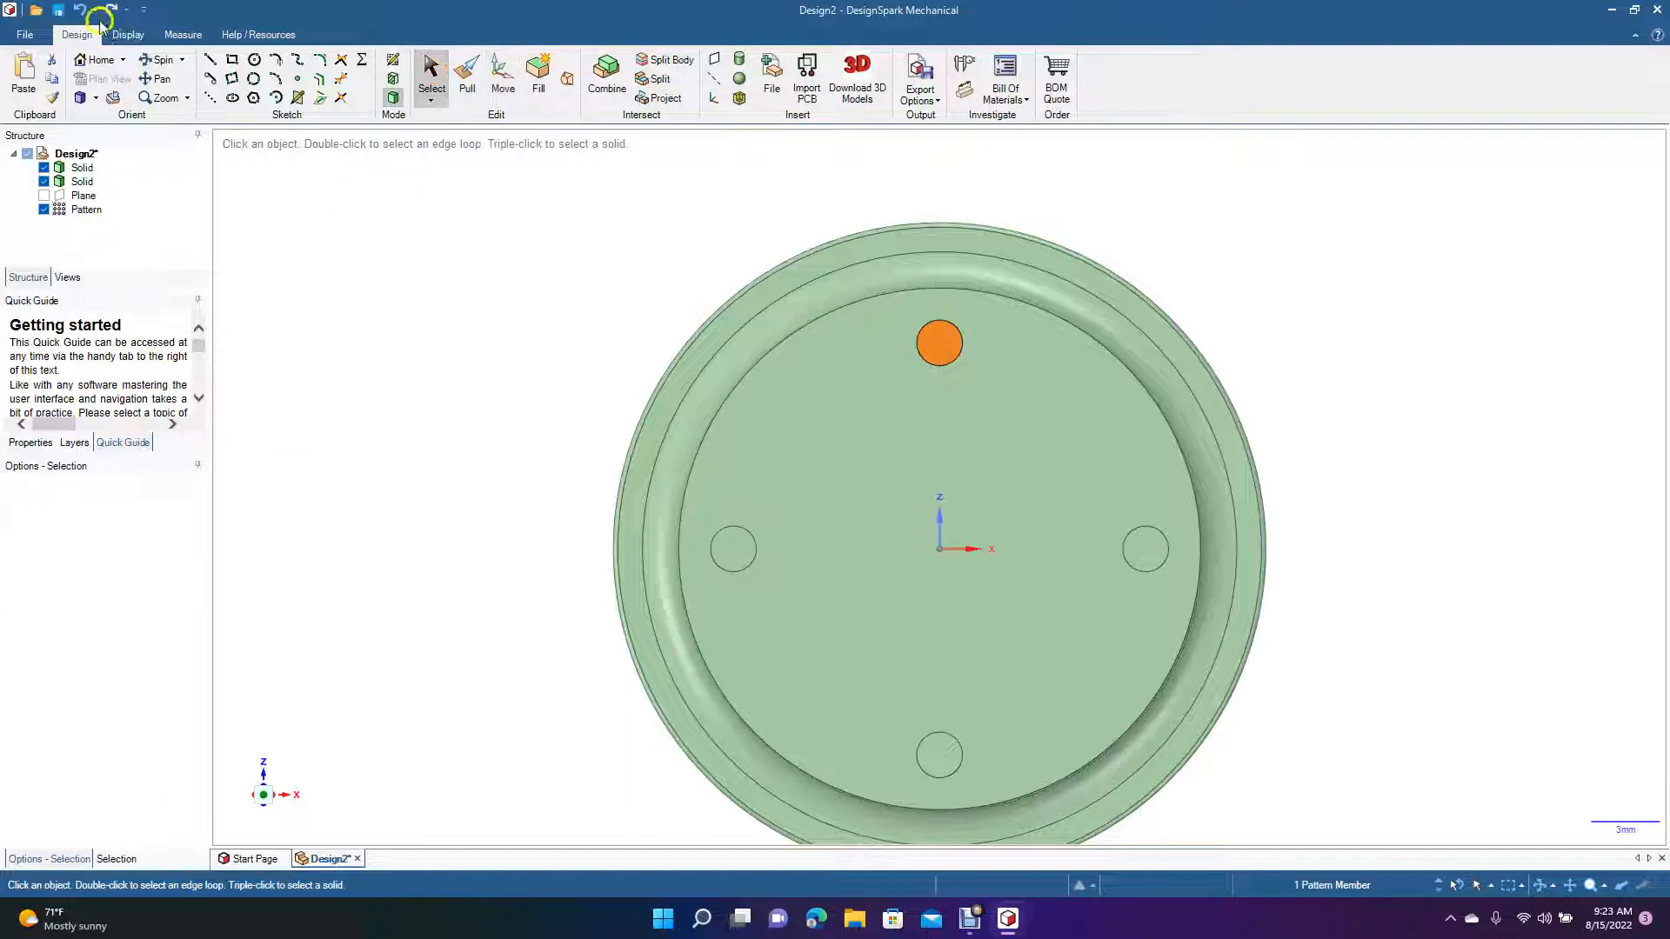
{"action": "left_click", "coordinate": [157, 61]}
{"action": "left_click_drag", "start_coordinate": [374, 225], "coordinate": [342, 383]}
{"action": "left_click", "coordinate": [468, 77]}
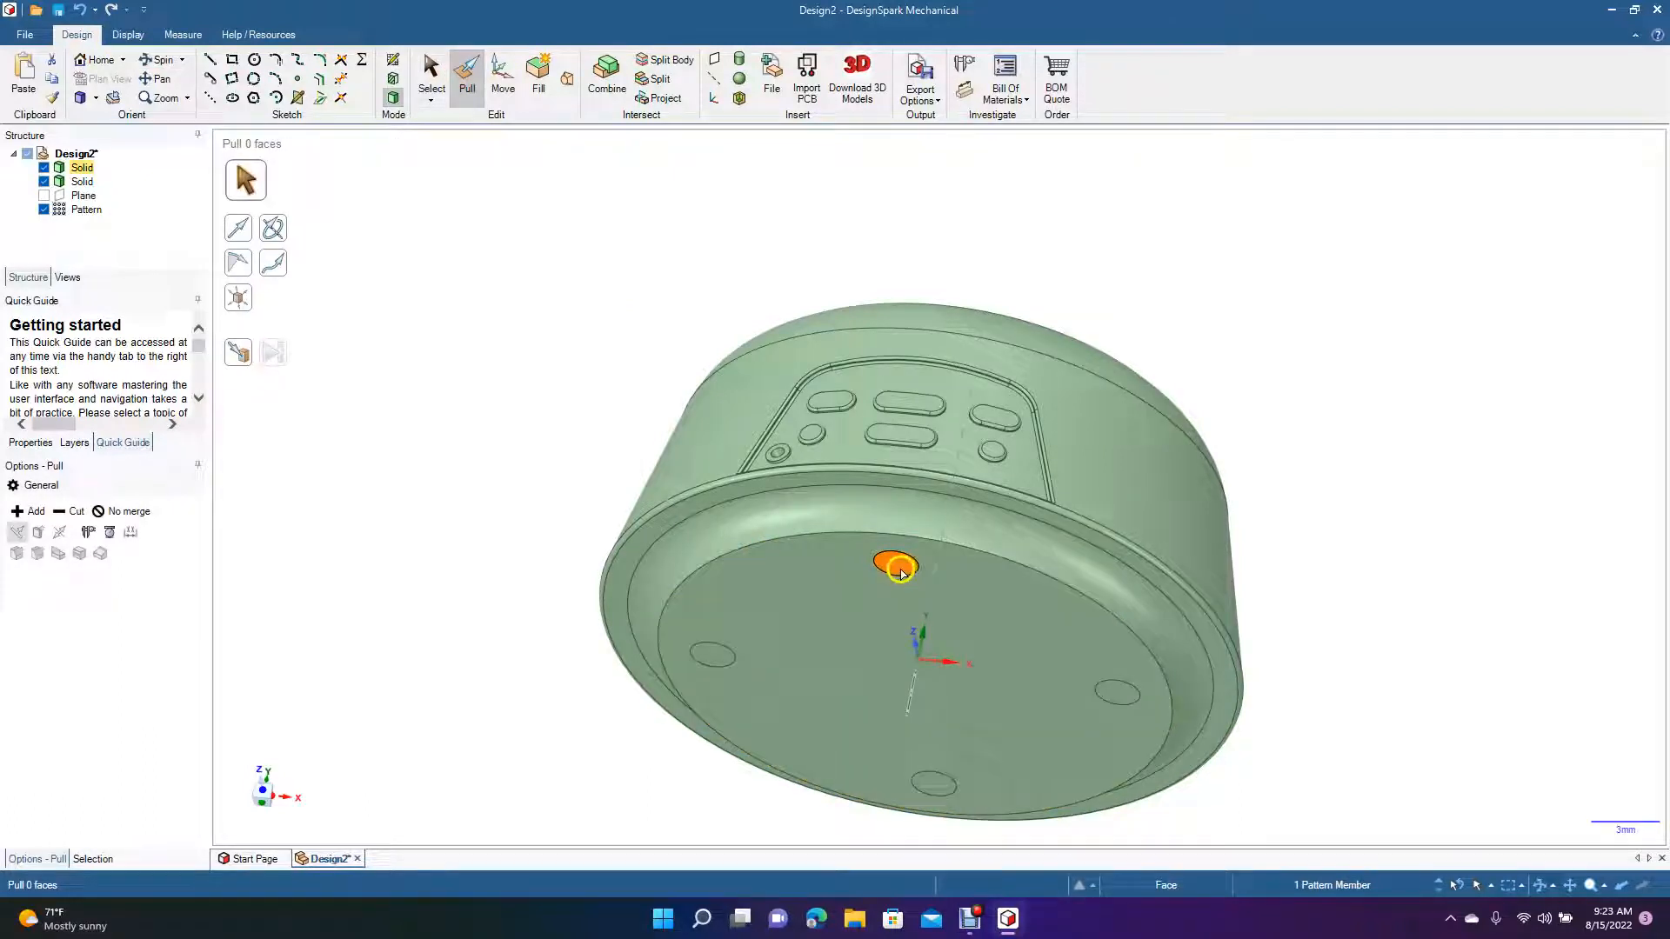
{"action": "left_click", "coordinate": [898, 578]}
{"action": "left_click_drag", "start_coordinate": [899, 576], "coordinate": [894, 586]}
Round the outer edges of the feet and the edge where the front foot meets the base
{"action": "left_click", "coordinate": [470, 87]}
{"action": "left_click", "coordinate": [911, 573]}
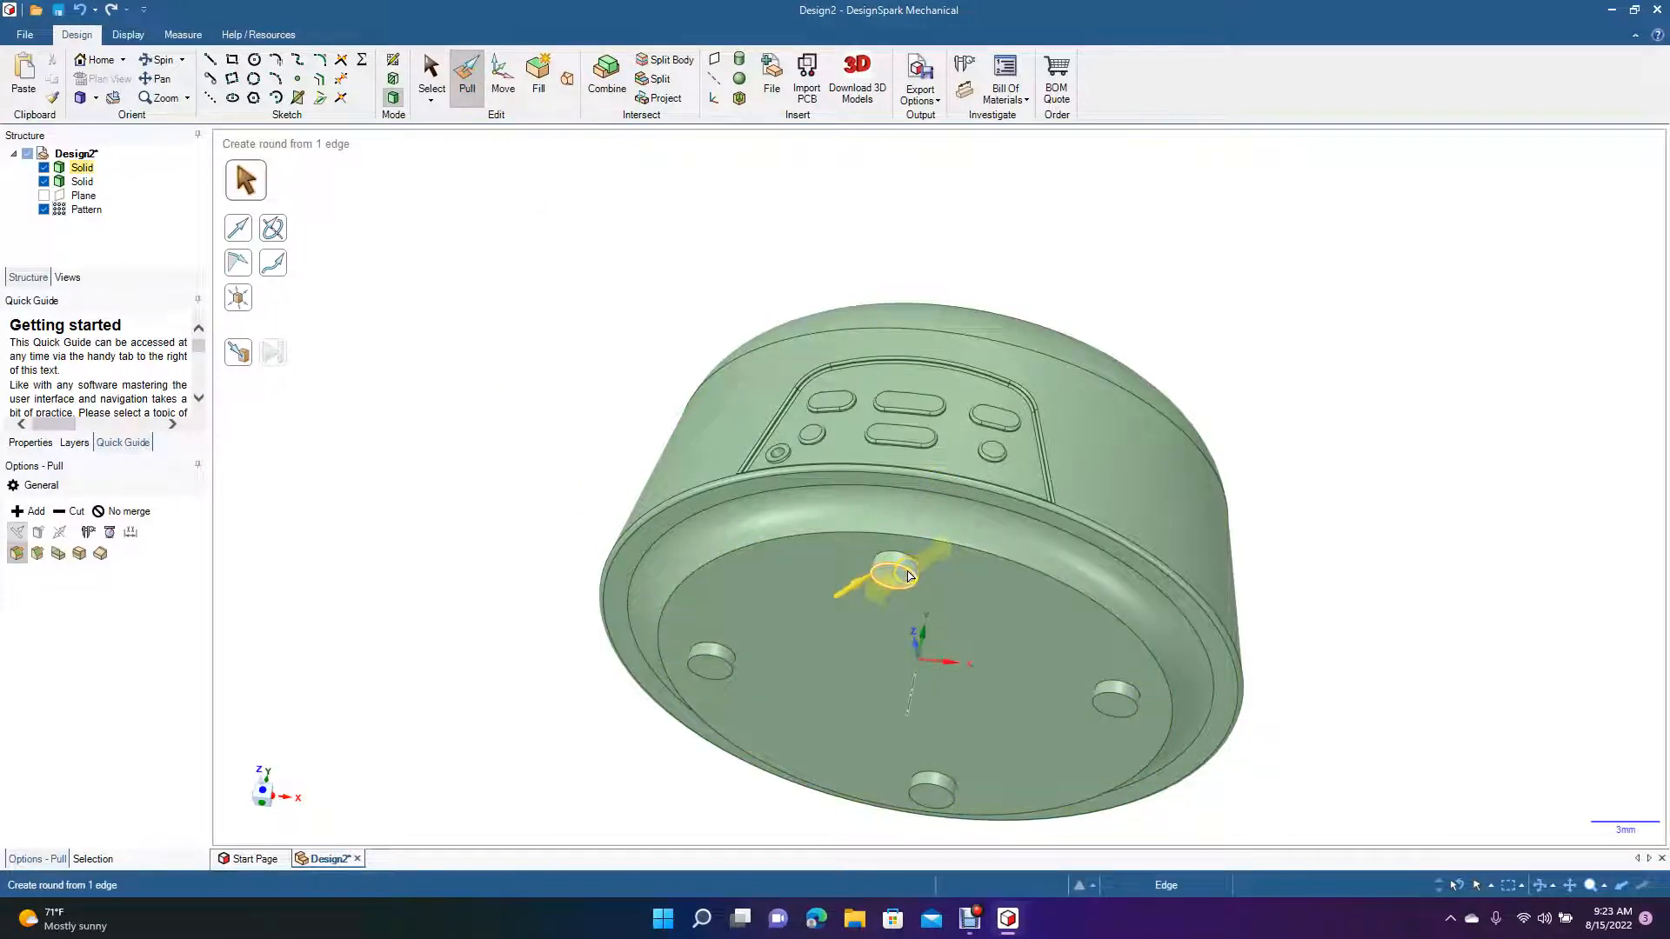
{"action": "left_click_drag", "start_coordinate": [914, 574], "coordinate": [925, 572]}
{"action": "left_click", "coordinate": [521, 414]}
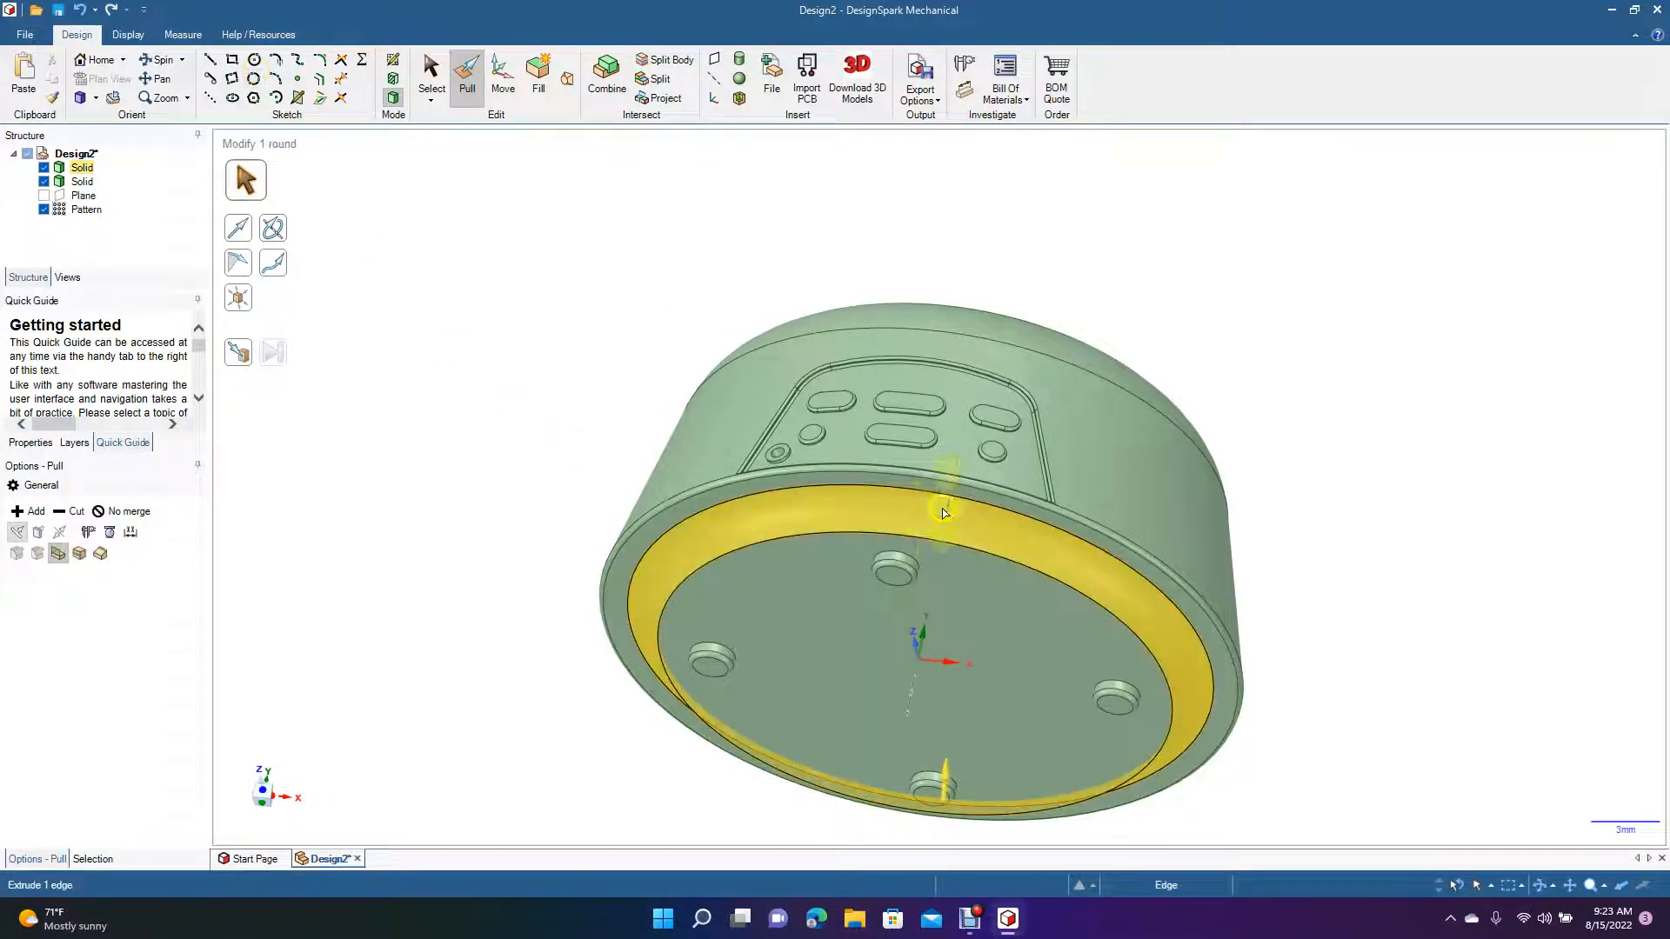
{"action": "left_click", "coordinate": [914, 562]}
{"action": "mouse_move", "coordinate": [915, 562]}
{"action": "left_mouse_down"}
{"action": "mouse_move", "coordinate": [894, 592]}
{"action": "mouse_move", "coordinate": [895, 566]}
{"action": "left_mouse_up"}
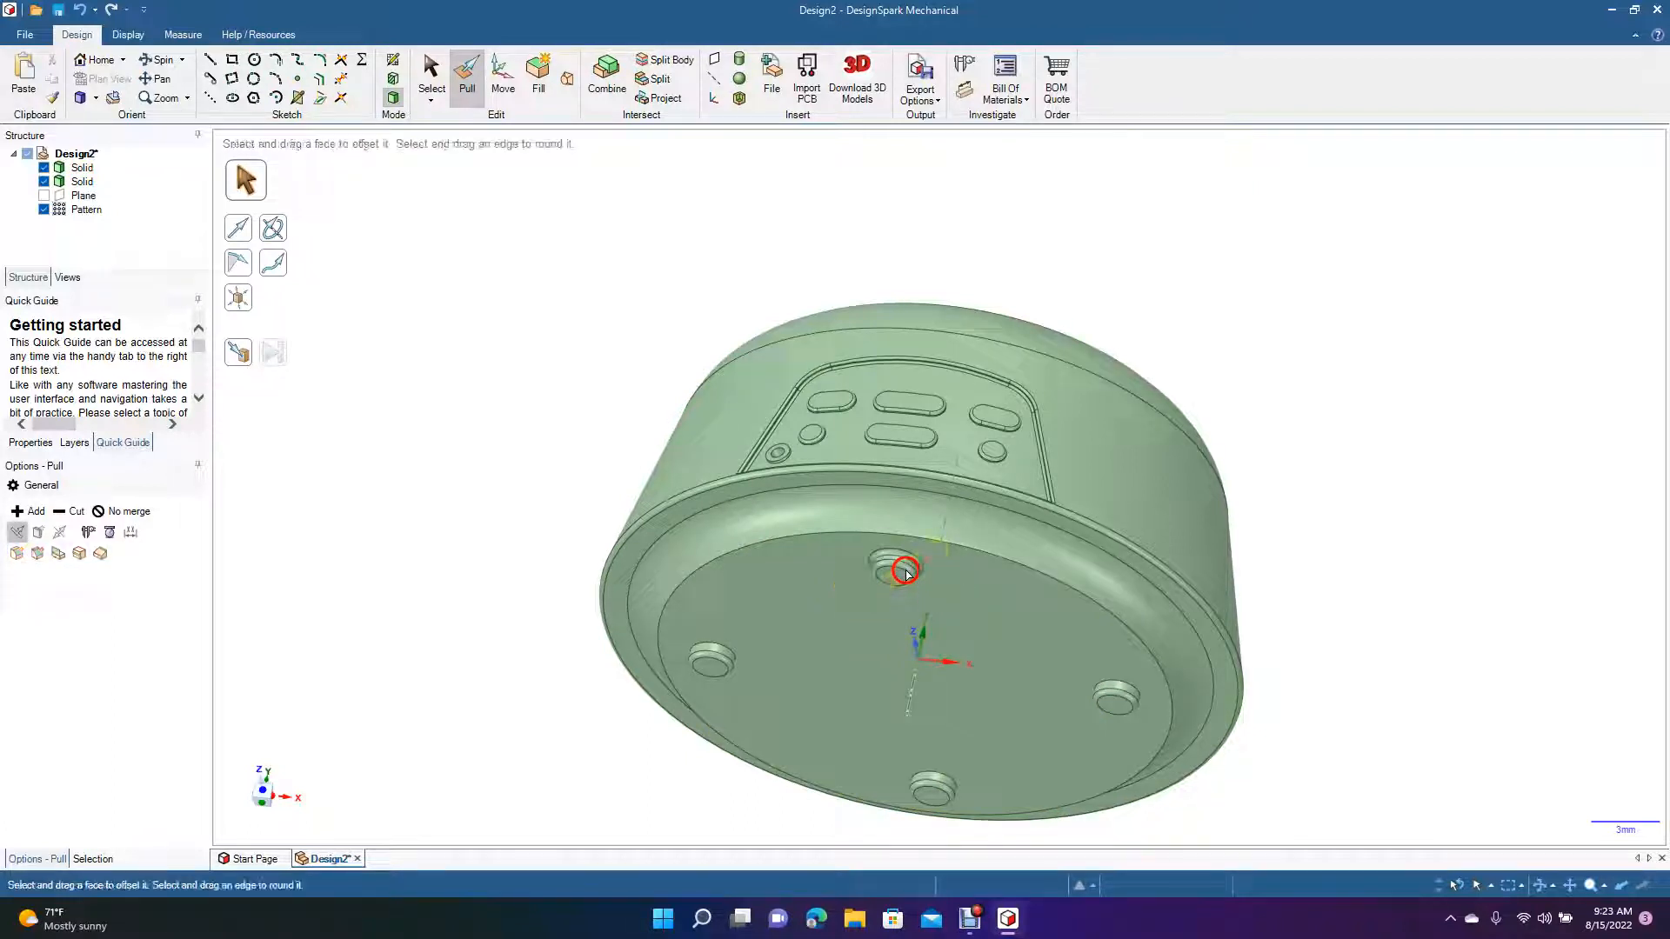
Round the edges where the three remaining feet meet the base with a 0.21 mm radius
{"action": "left_click", "coordinate": [711, 660]}
{"action": "left_click", "coordinate": [716, 644]}
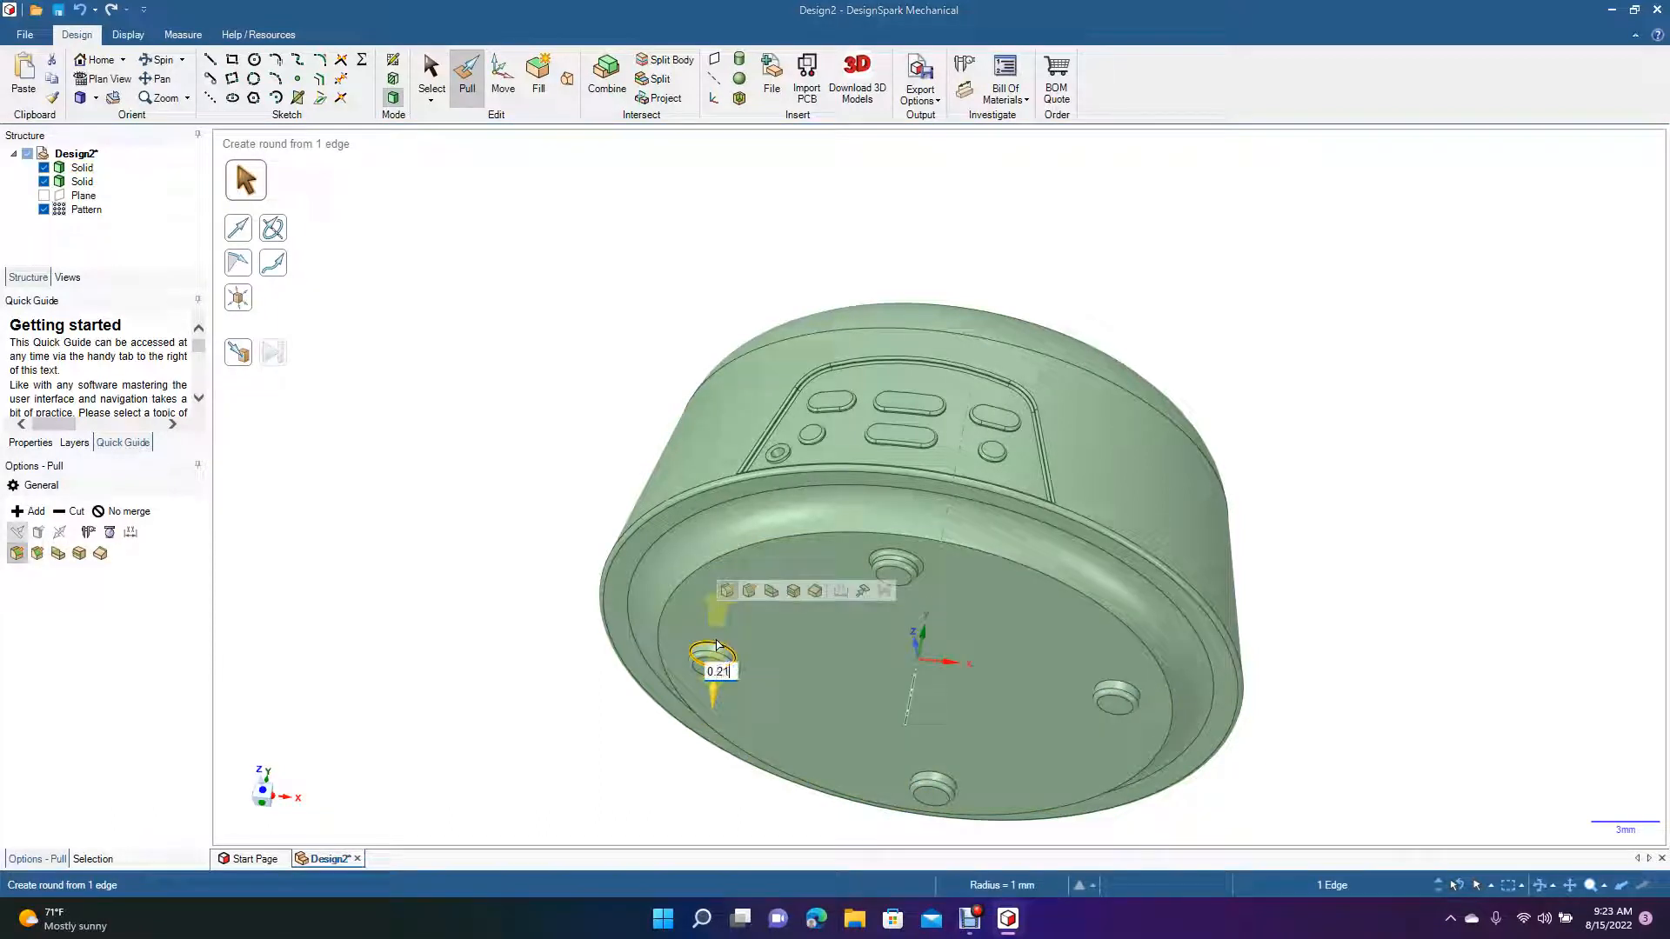
{"action": "type", "text": "0.21"}
{"action": "key", "text": "Return"}
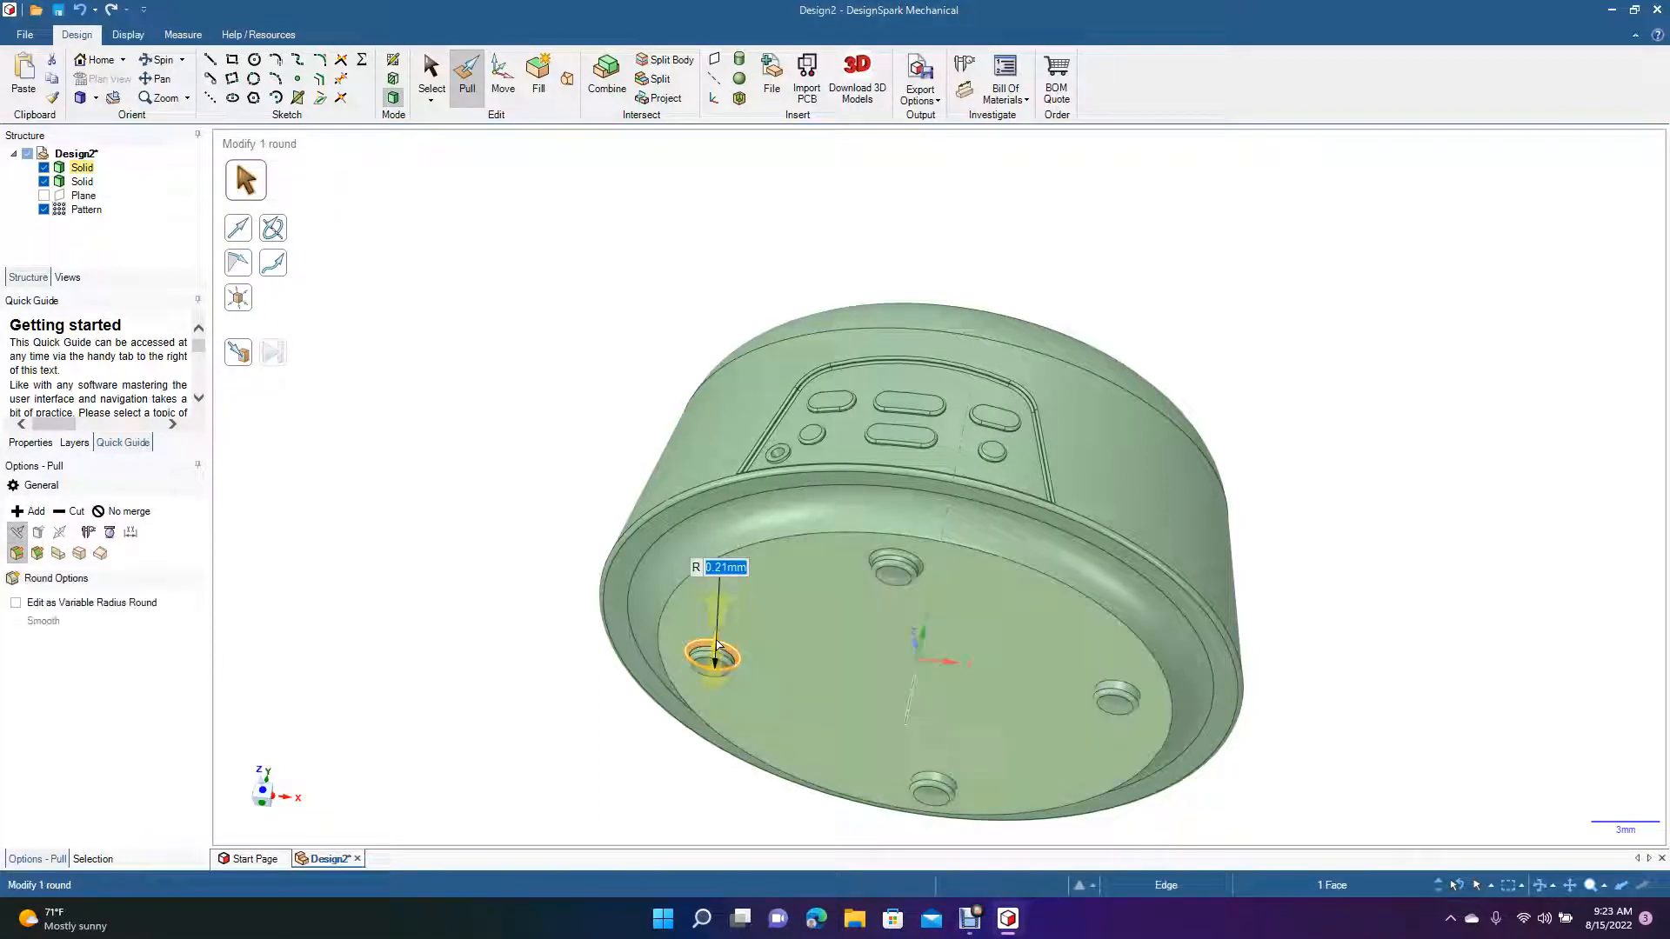
{"action": "left_click", "coordinate": [1122, 684]}
{"action": "type", "text": "0.2"}
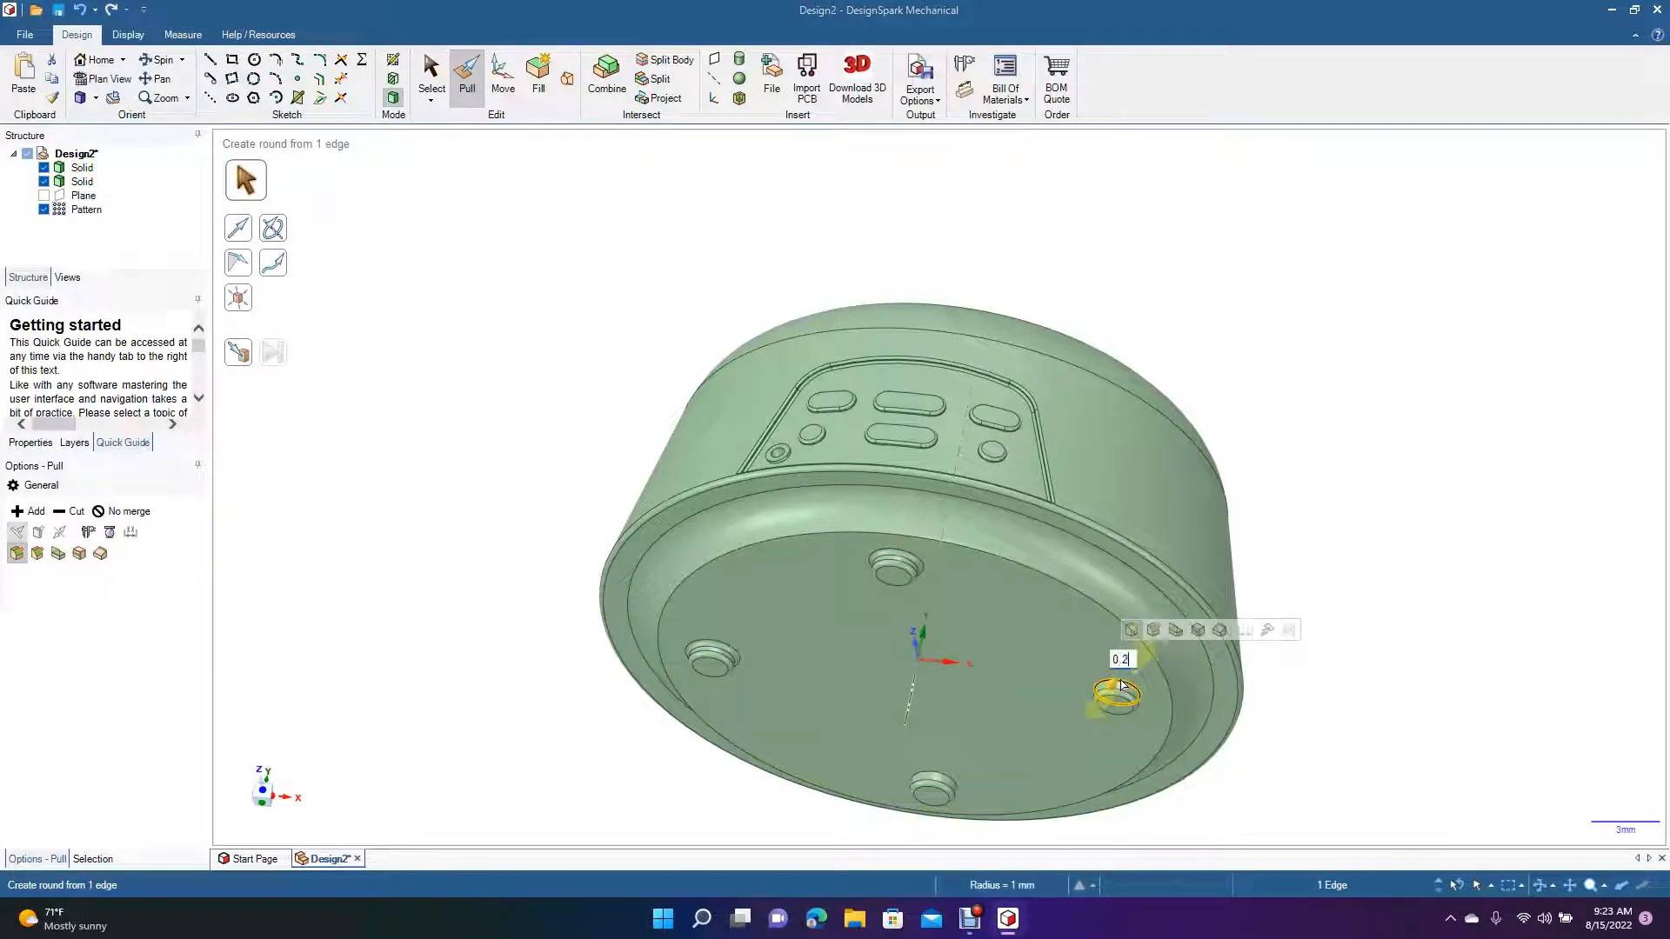
{"action": "type", "text": "1"}
{"action": "key", "text": "Return"}
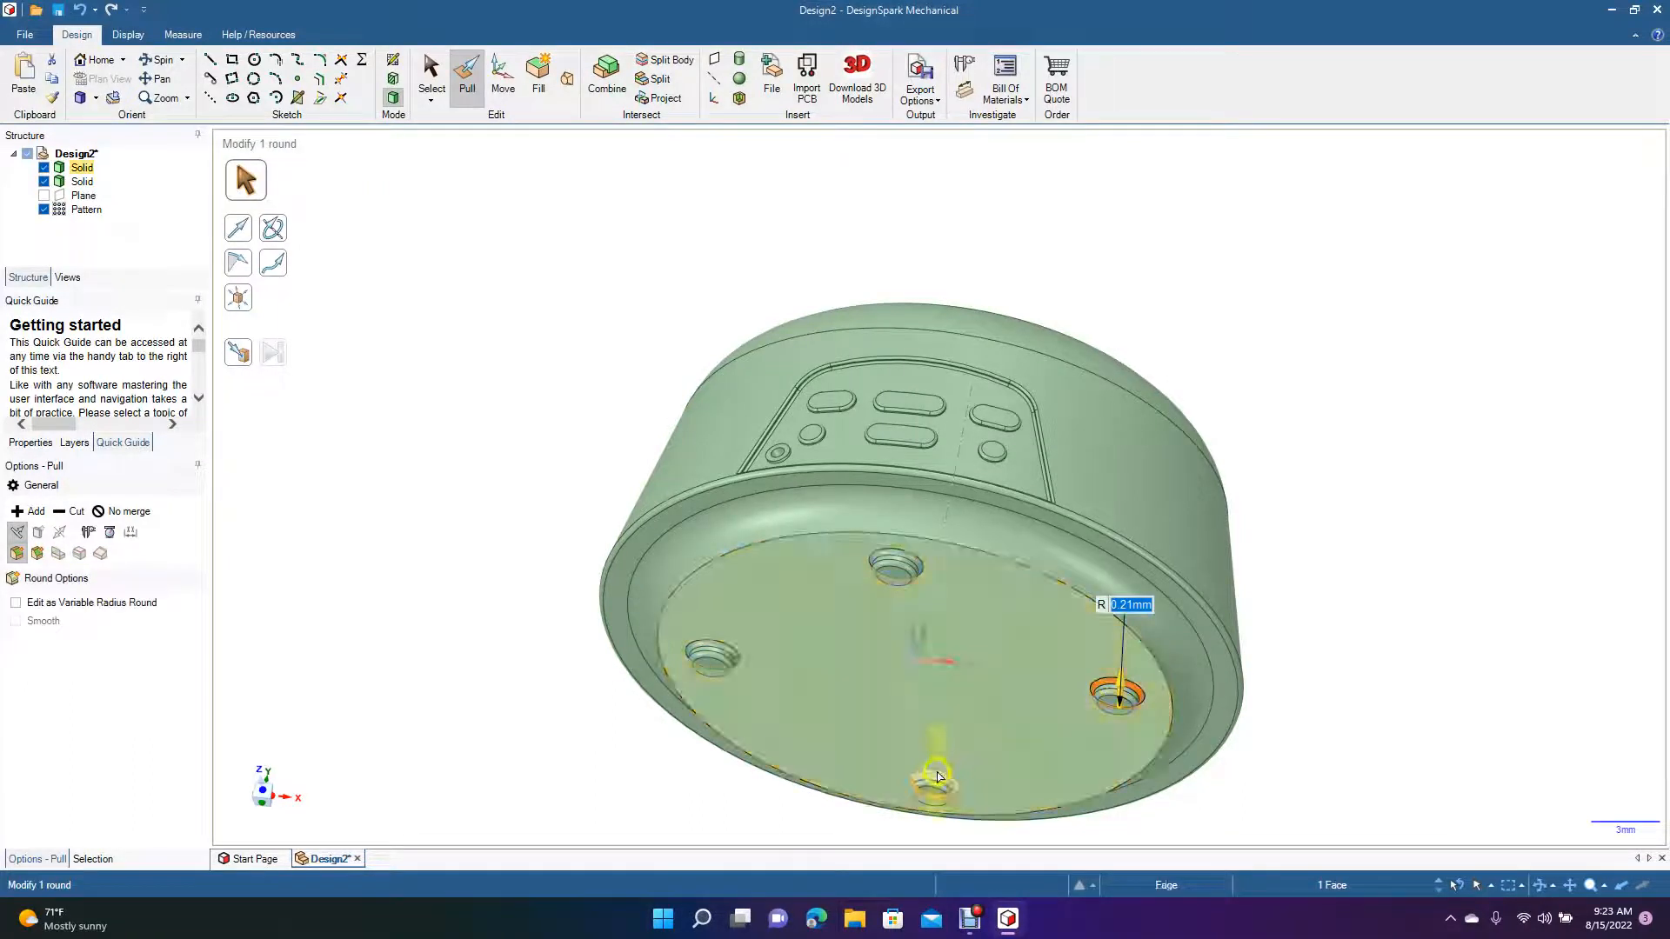
{"action": "left_click", "coordinate": [937, 774]}
{"action": "type", "text": "0.2"}
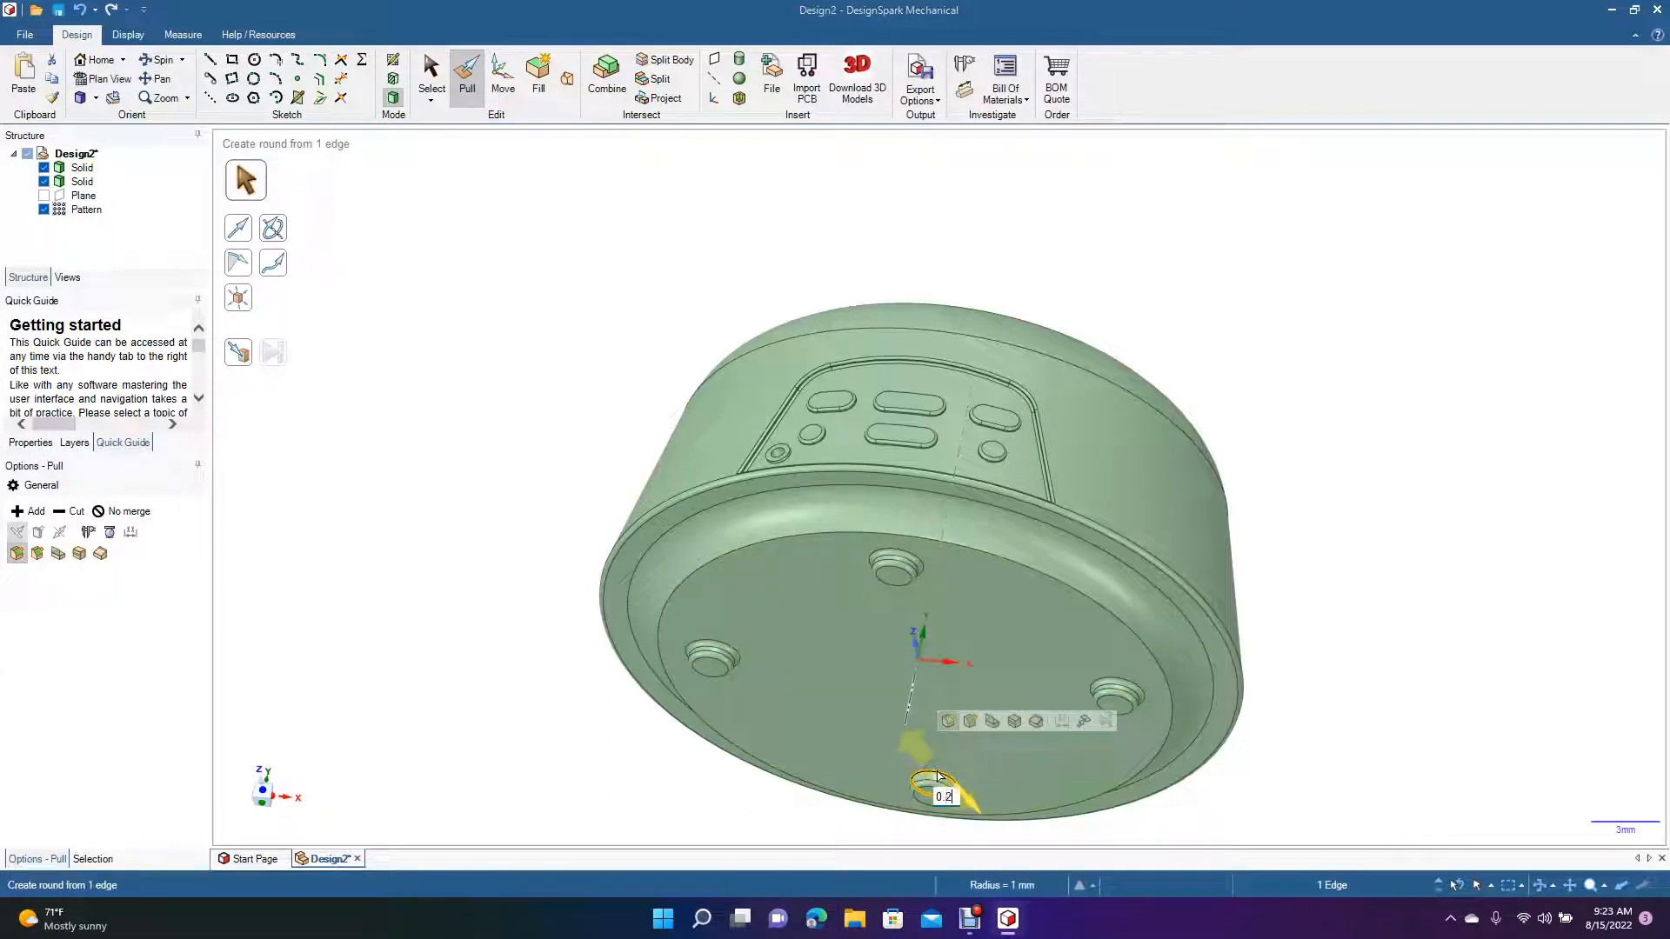
{"action": "type", "text": "1"}
{"action": "key", "text": "Return"}
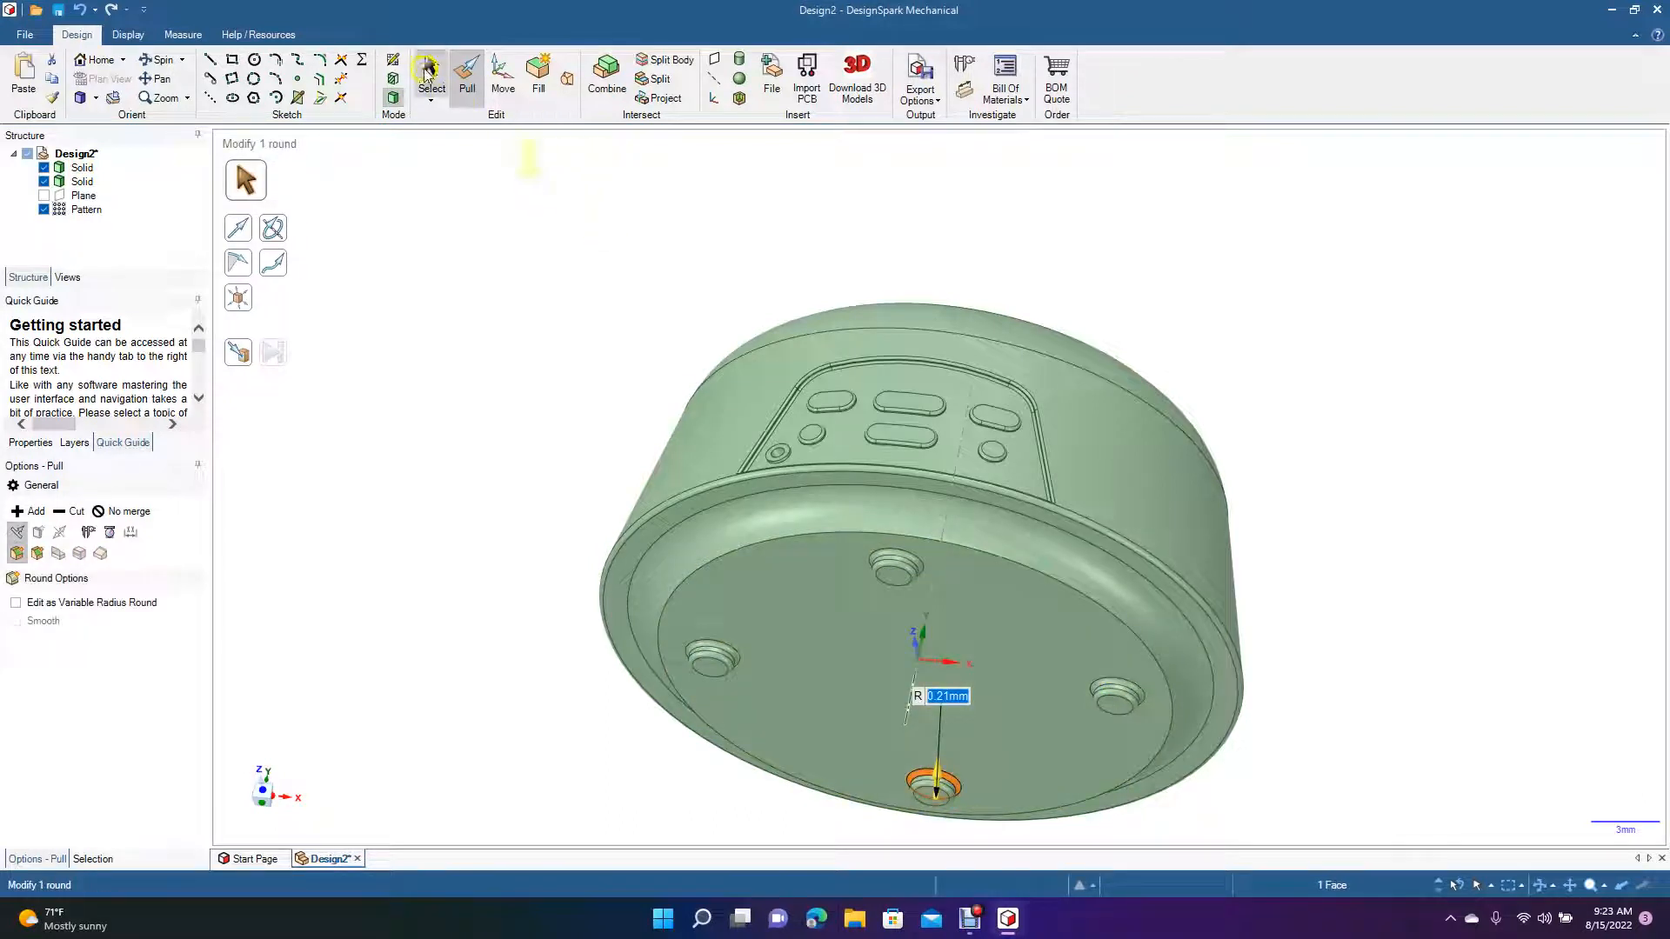
{"action": "left_click", "coordinate": [426, 71]}
{"action": "left_click", "coordinate": [449, 328]}
Save the design to the Desktop as the DS Mechanical file Design2
{"action": "left_click", "coordinate": [152, 58]}
{"action": "left_click_drag", "start_coordinate": [428, 323], "coordinate": [410, 381]}
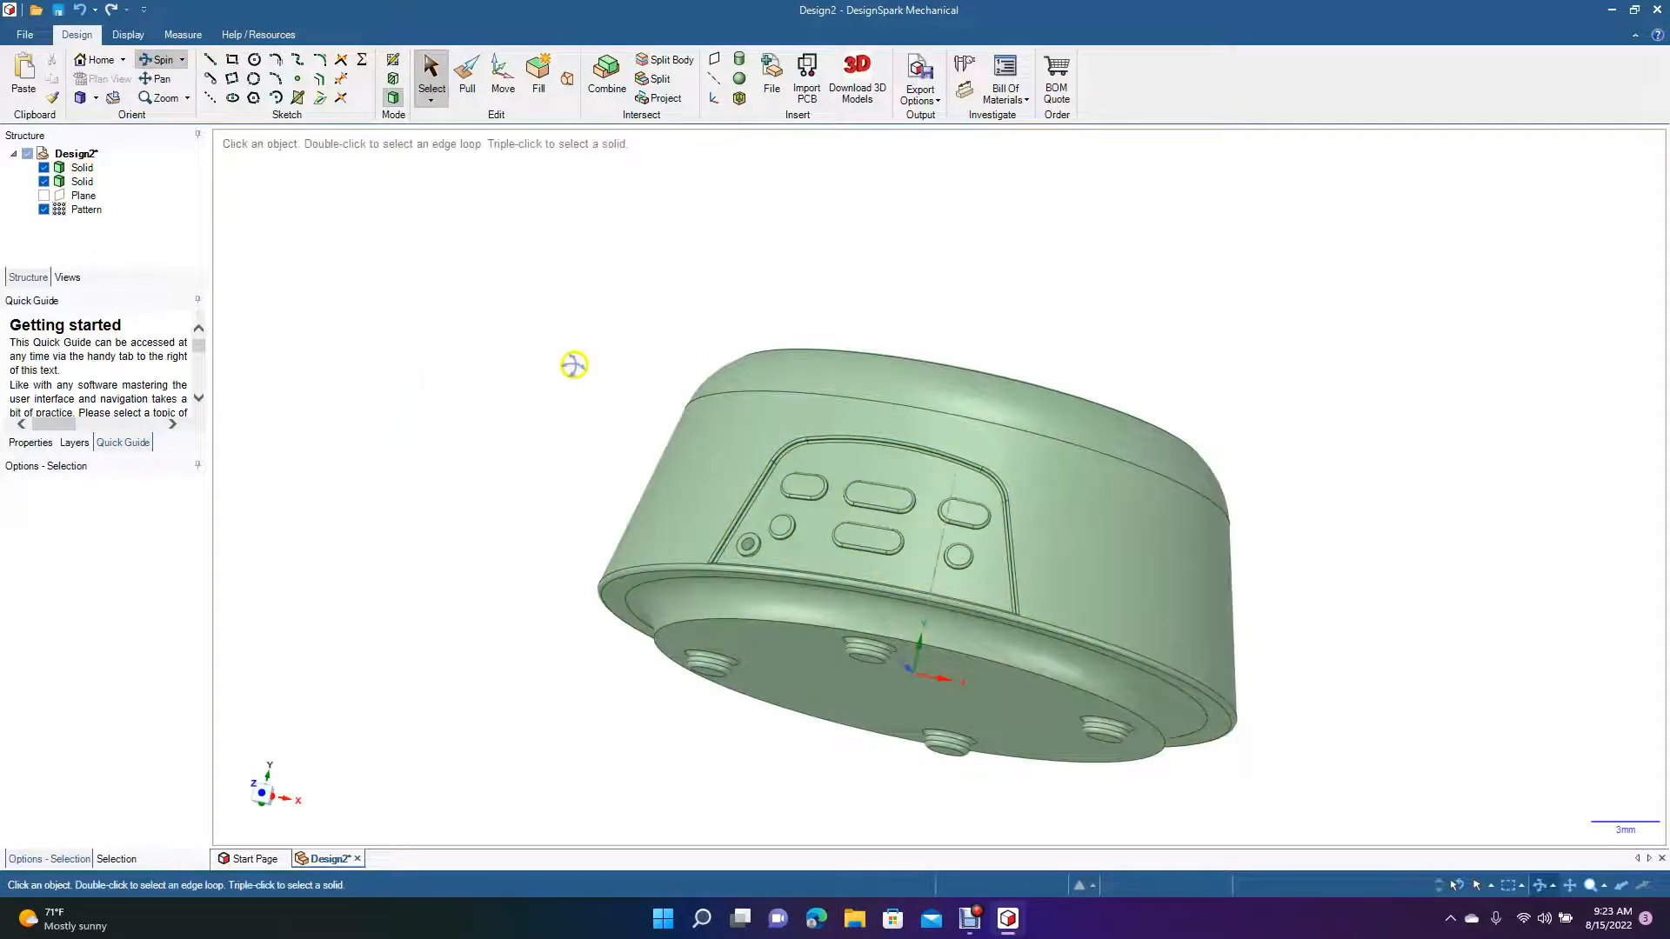
{"action": "left_click_drag", "start_coordinate": [578, 367], "coordinate": [546, 461]}
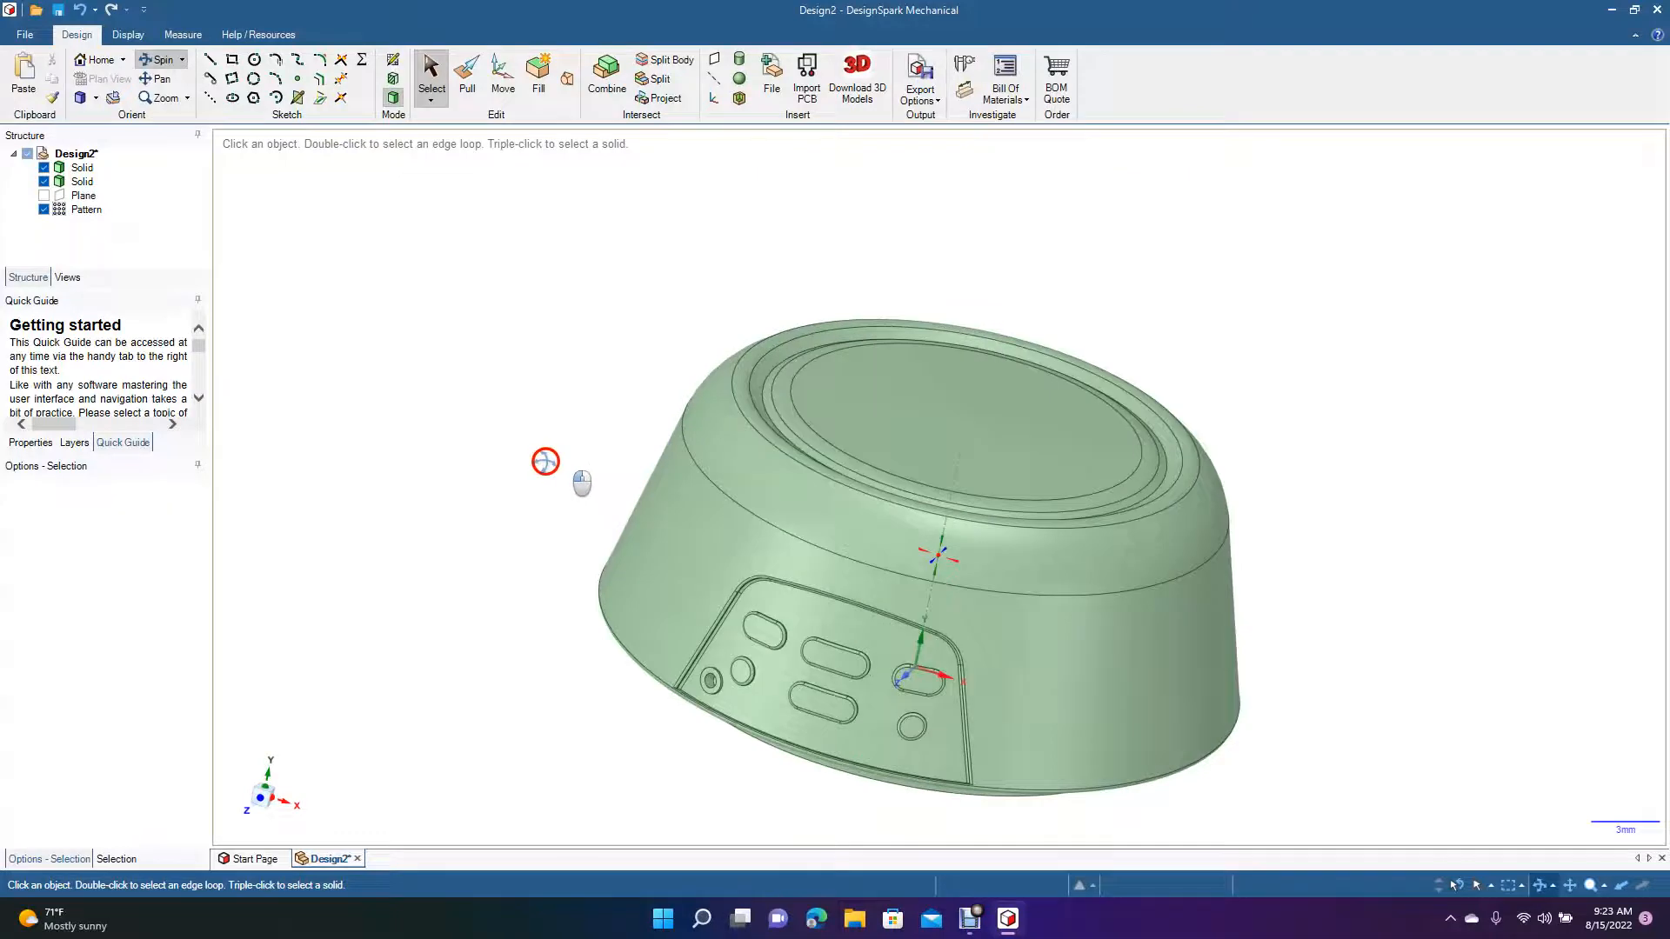
{"action": "left_click", "coordinate": [21, 33]}
{"action": "left_click", "coordinate": [45, 148]}
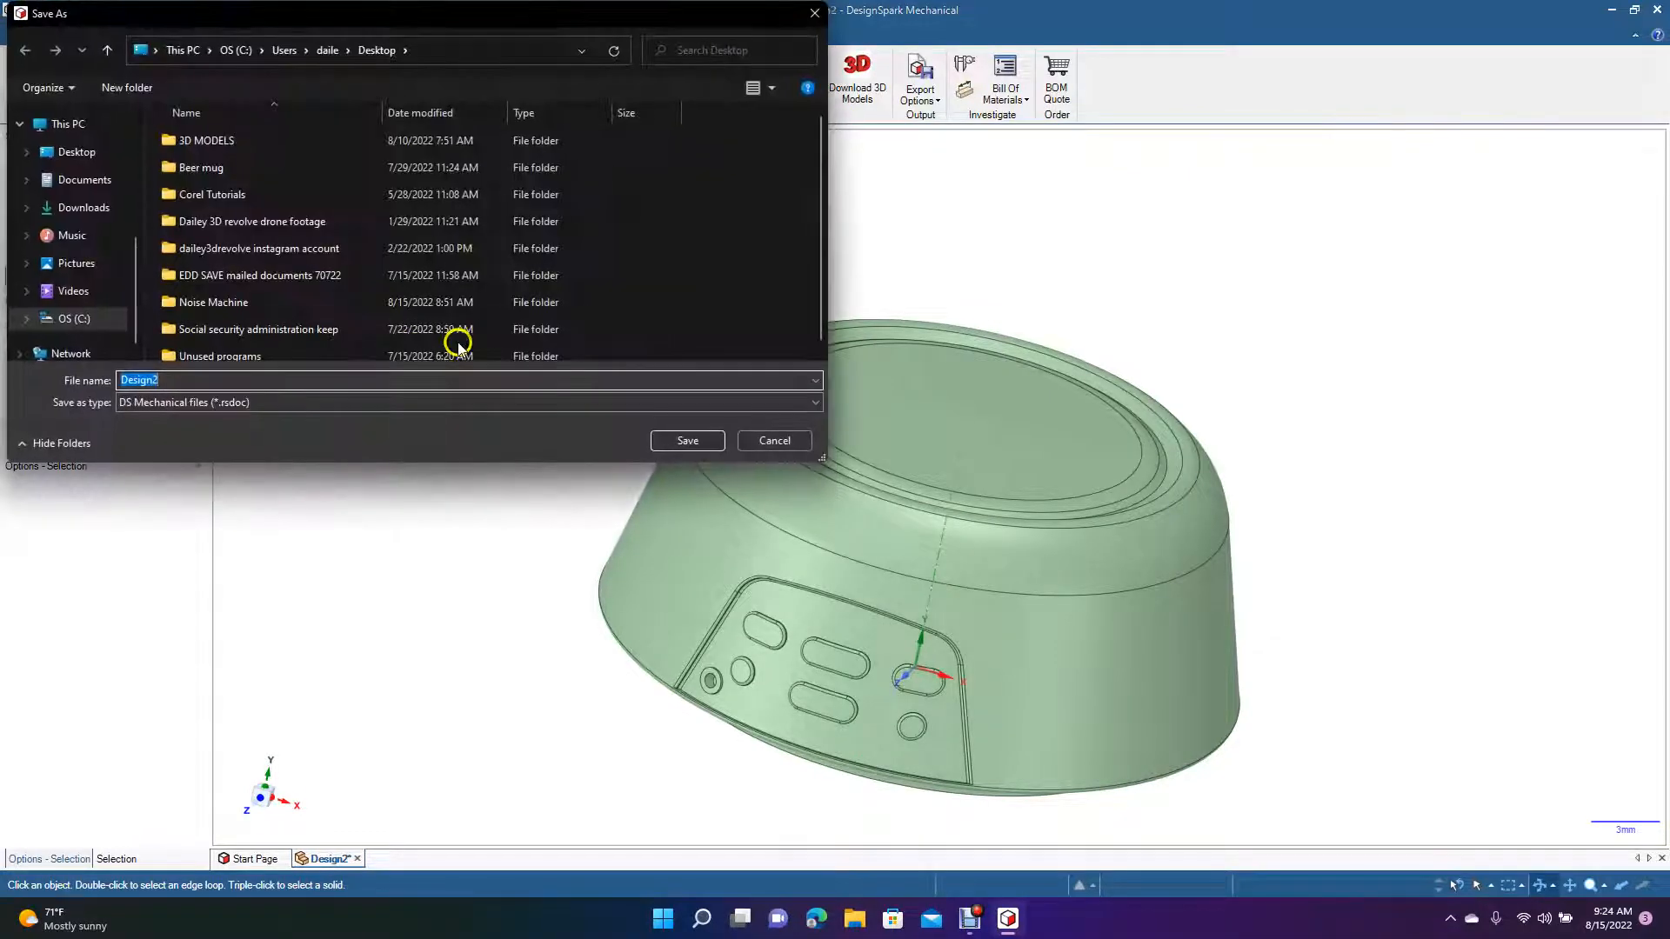
{"action": "left_click", "coordinate": [83, 150]}
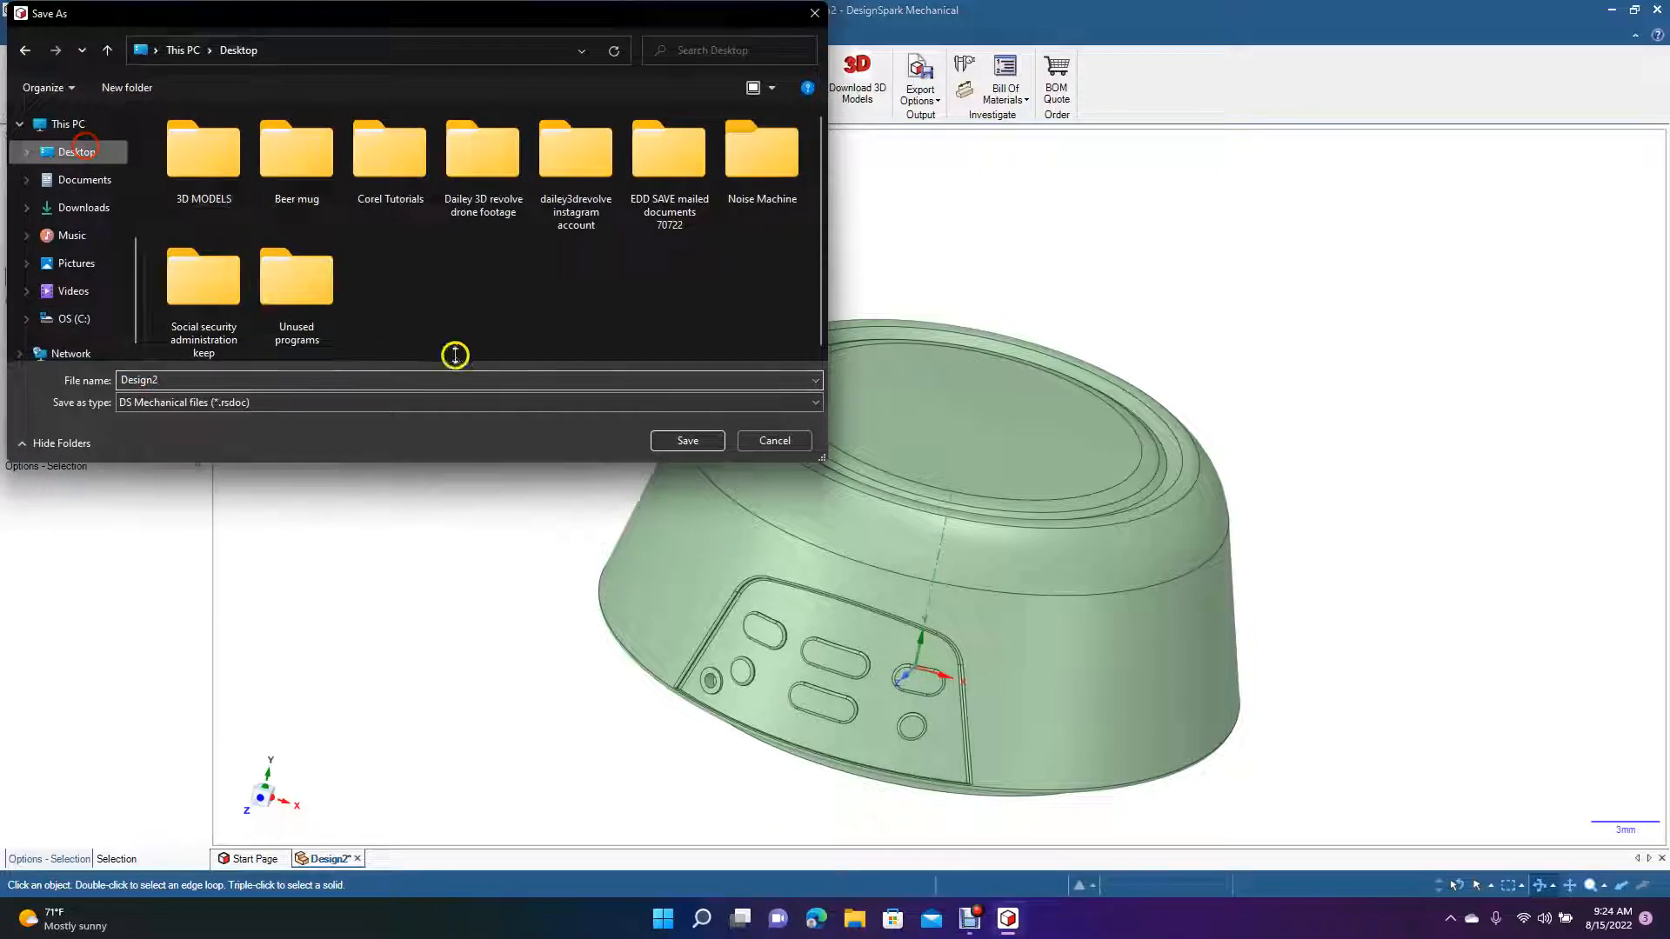
{"action": "left_click", "coordinate": [663, 448]}
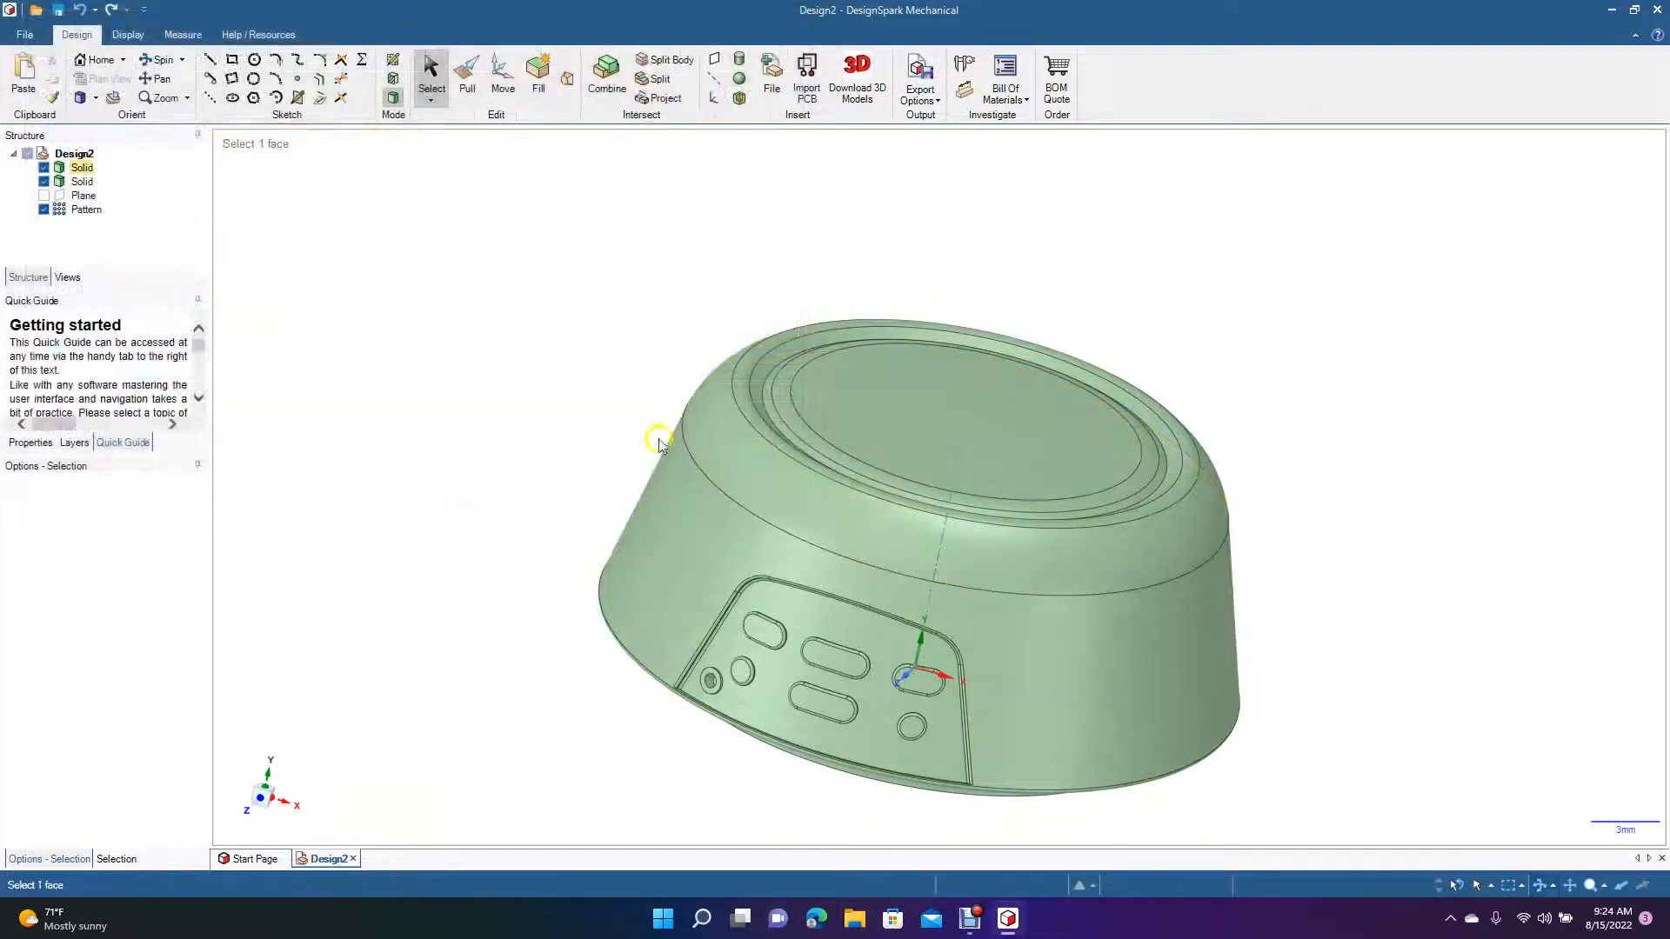
Export a copy of the design to the Desktop as Design2 in STL format with millimetre units
{"action": "left_click", "coordinate": [25, 33]}
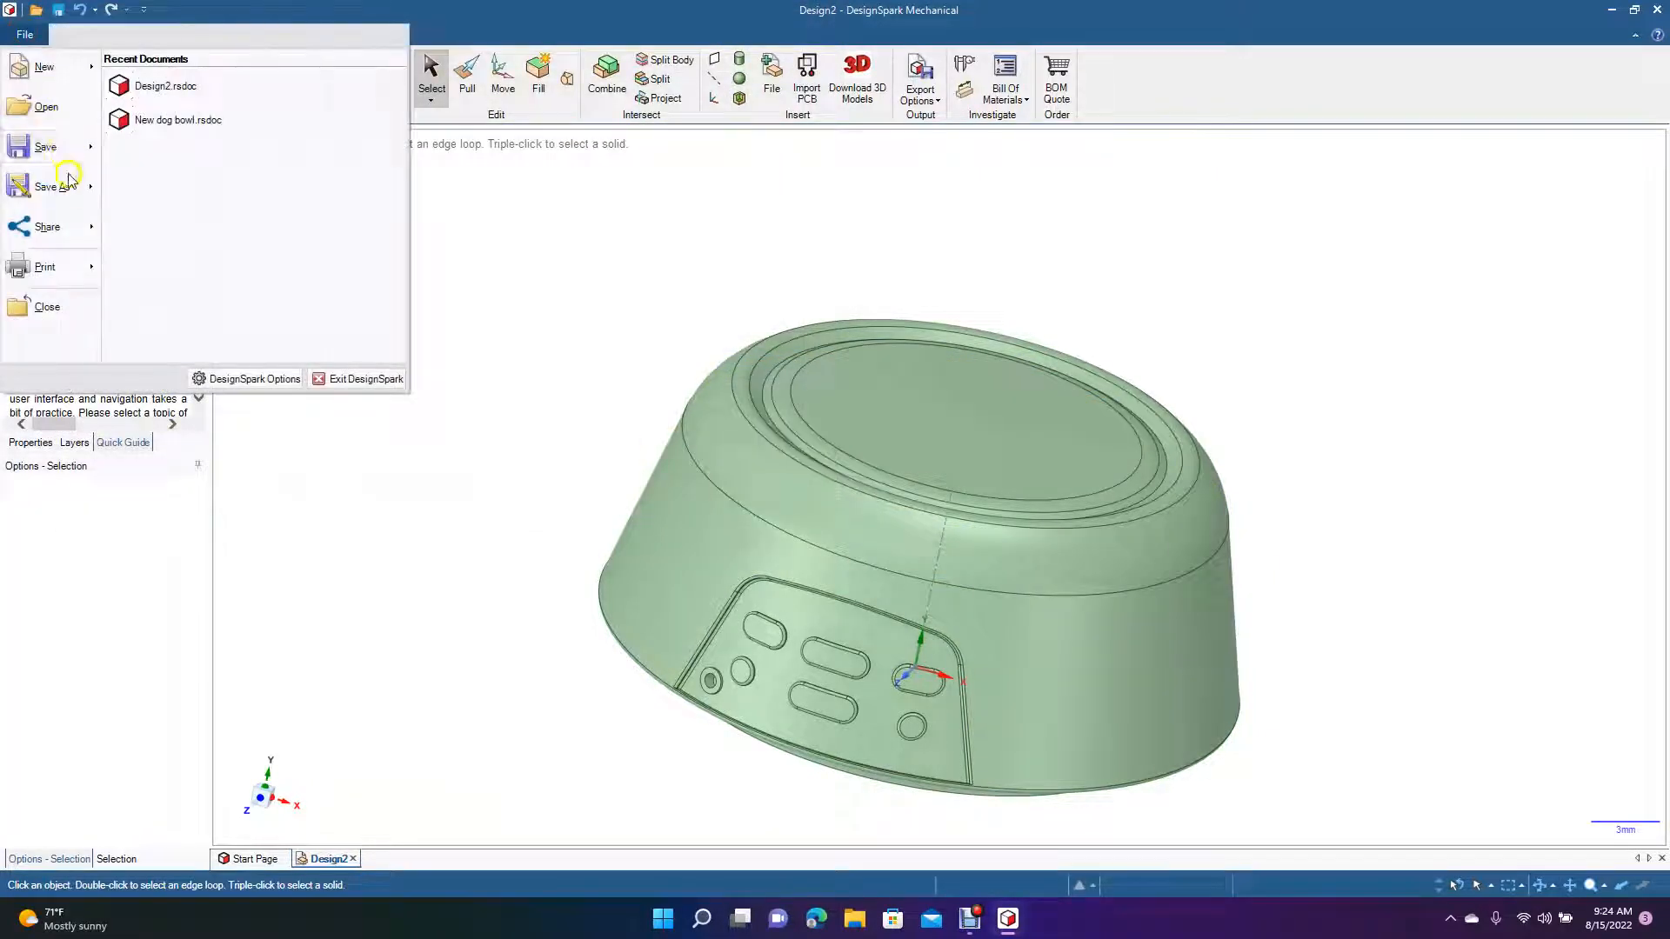
{"action": "mouse_move", "coordinate": [70, 191]}
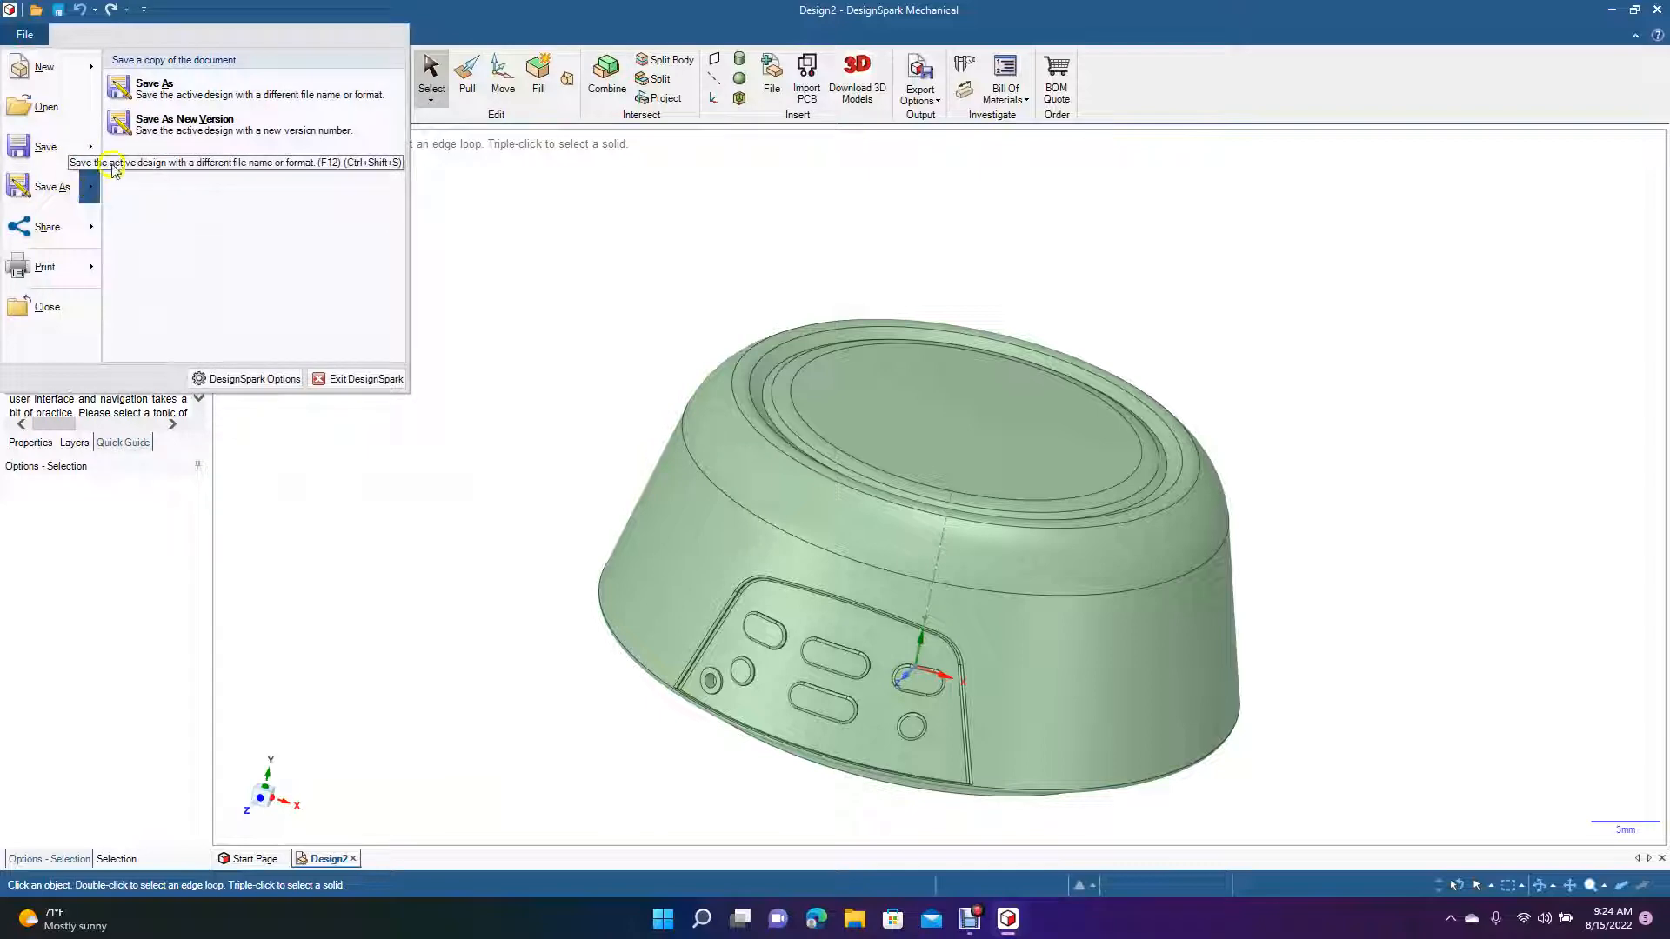
{"action": "left_click", "coordinate": [152, 88]}
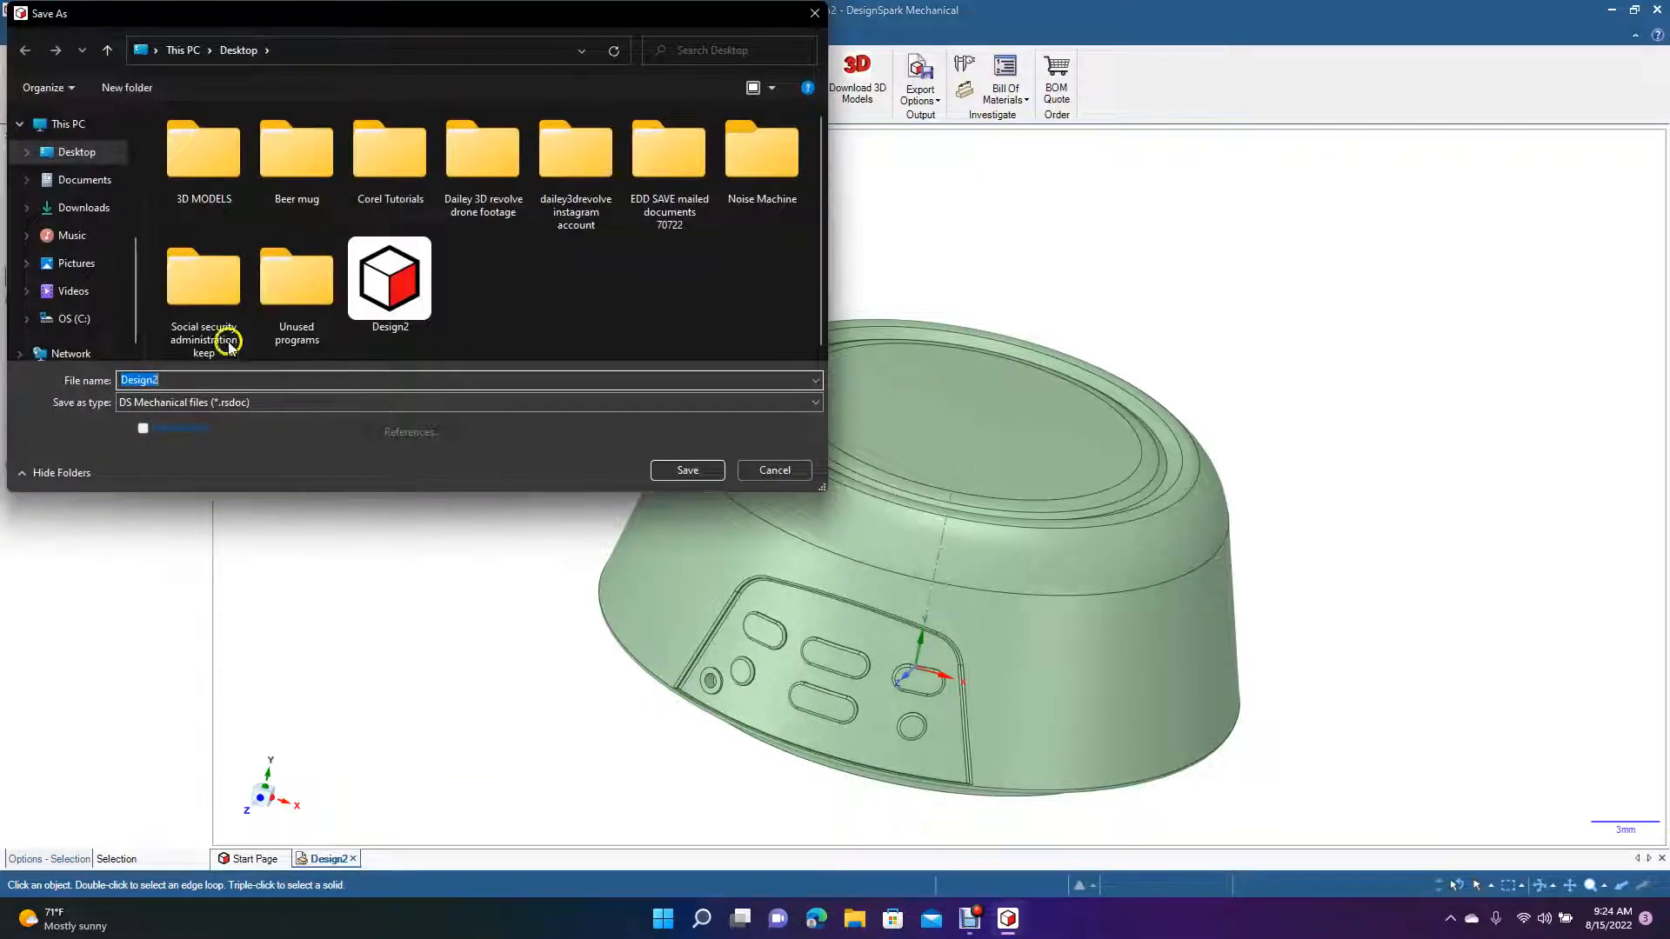
{"action": "left_click", "coordinate": [193, 402]}
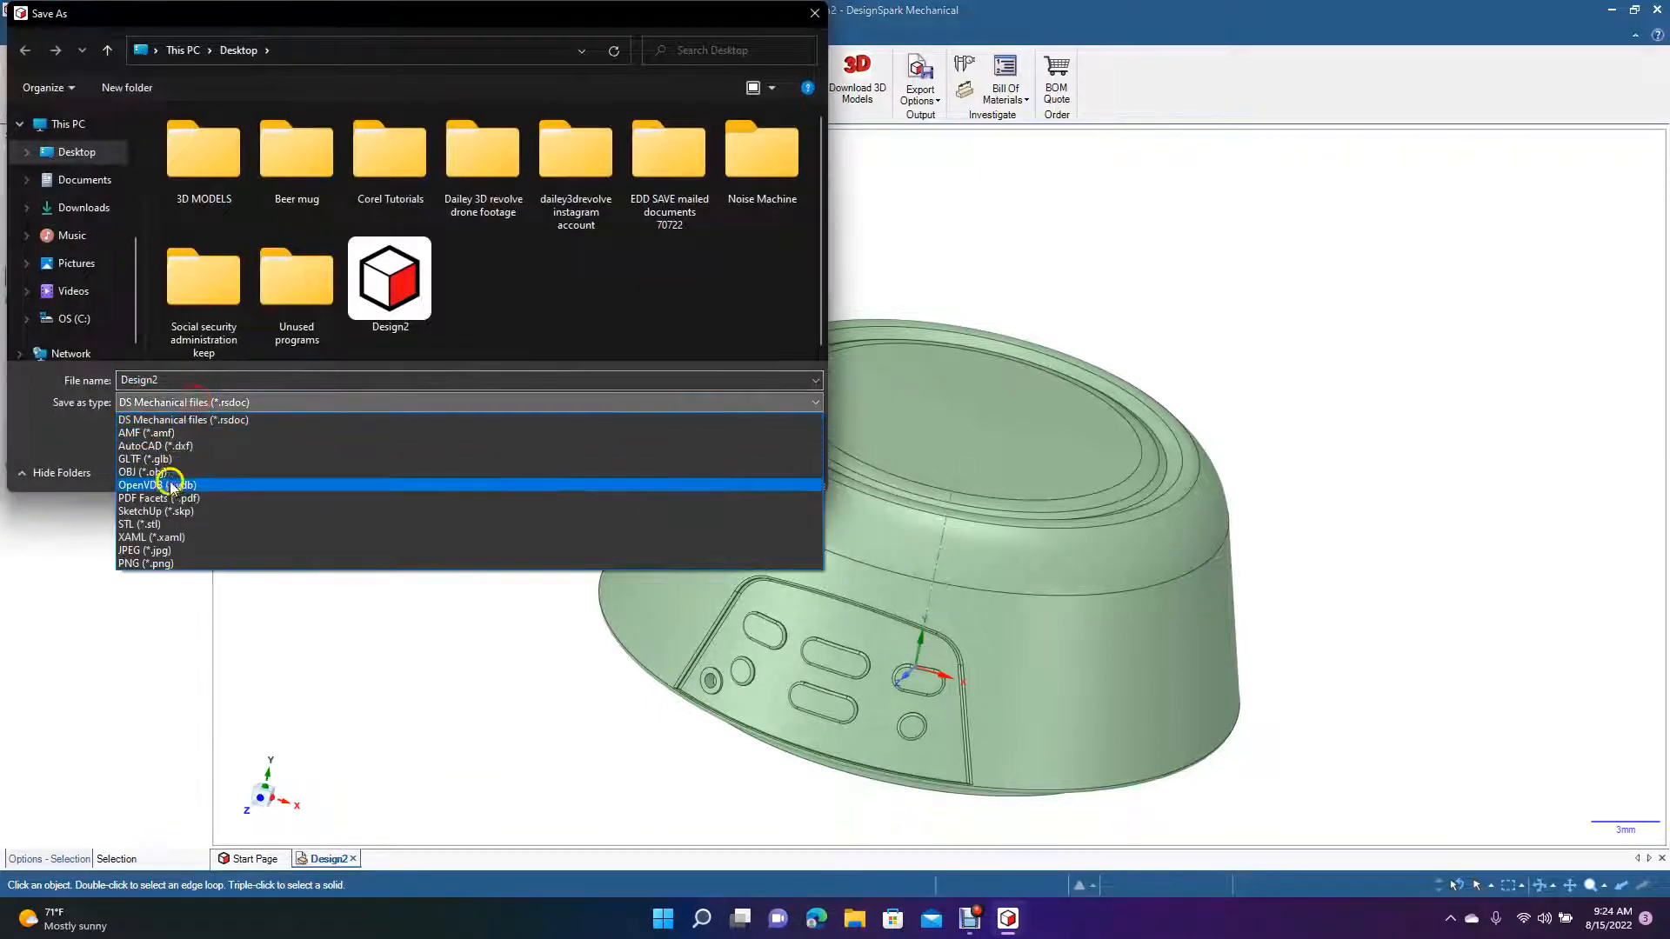
{"action": "left_click", "coordinate": [161, 524]}
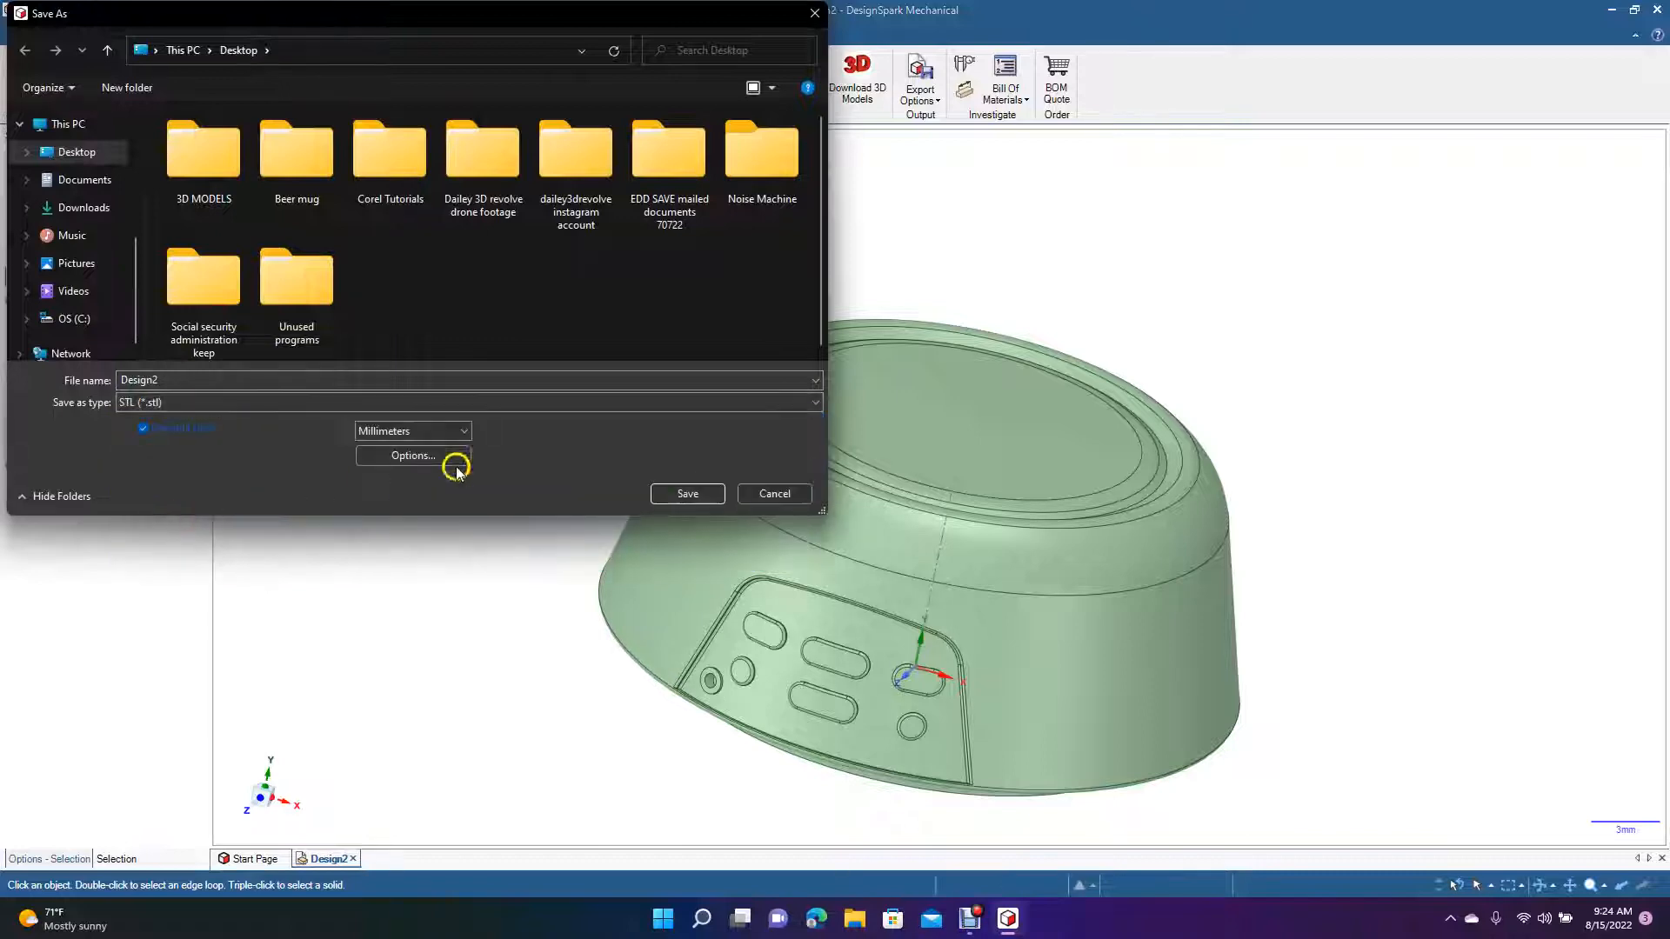
{"action": "left_click", "coordinate": [672, 490]}
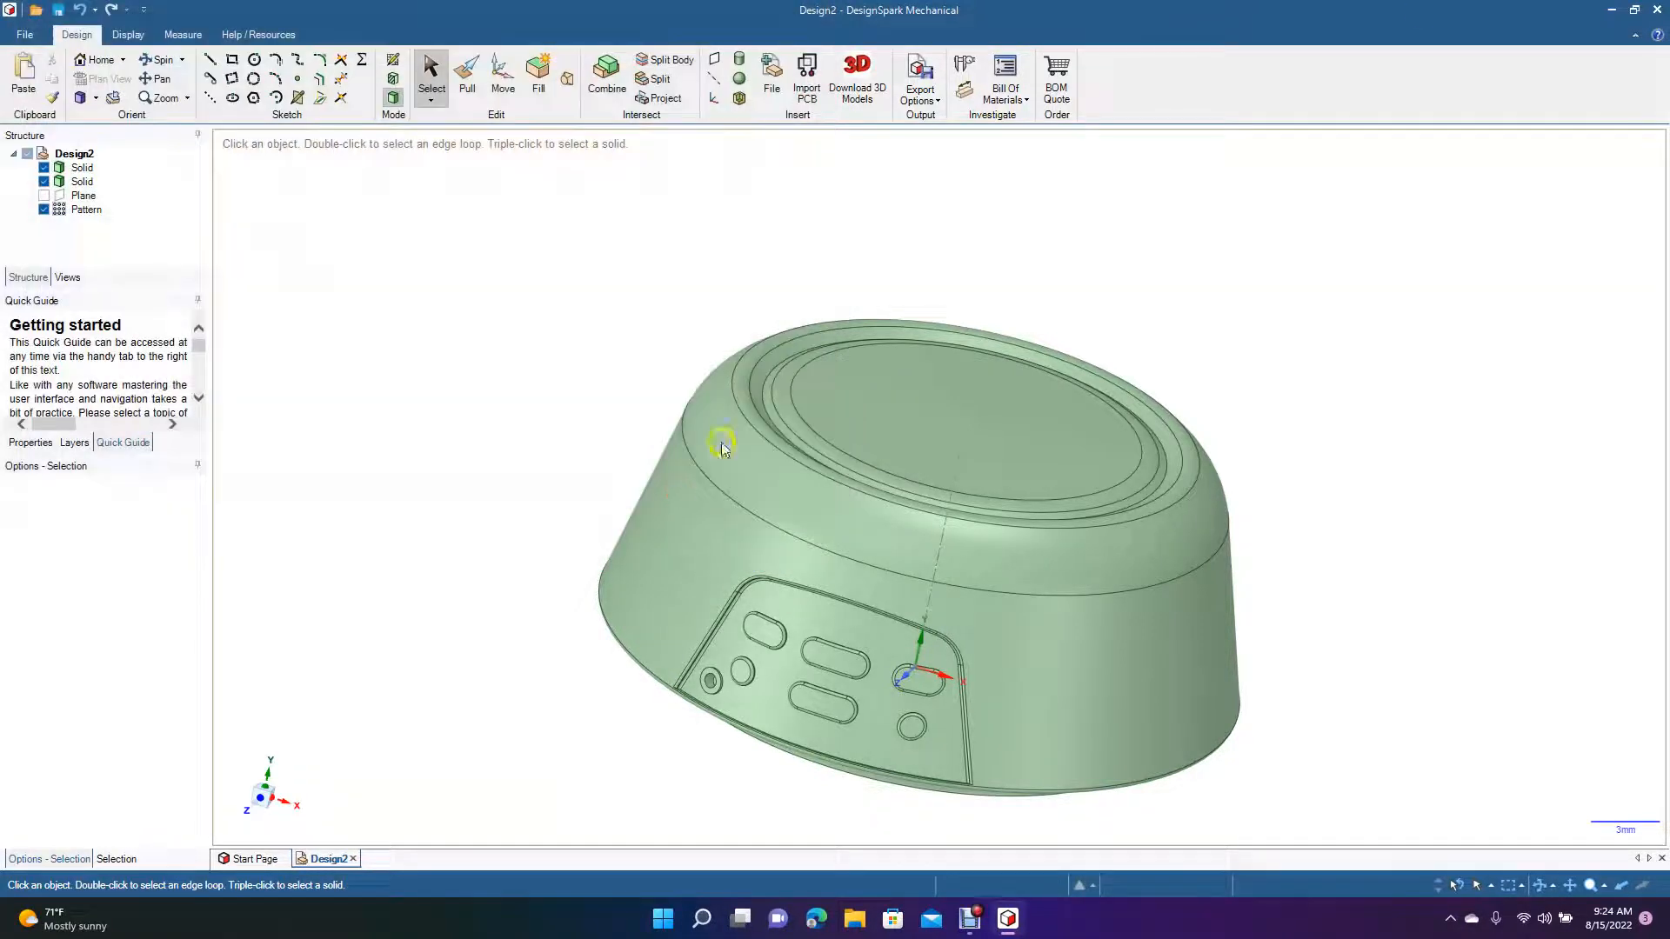
Switch to Rhino 7 by opening the exported Design2.stl from the desktop in it, and choose to run without saving
{"action": "left_click", "coordinate": [1623, 11]}
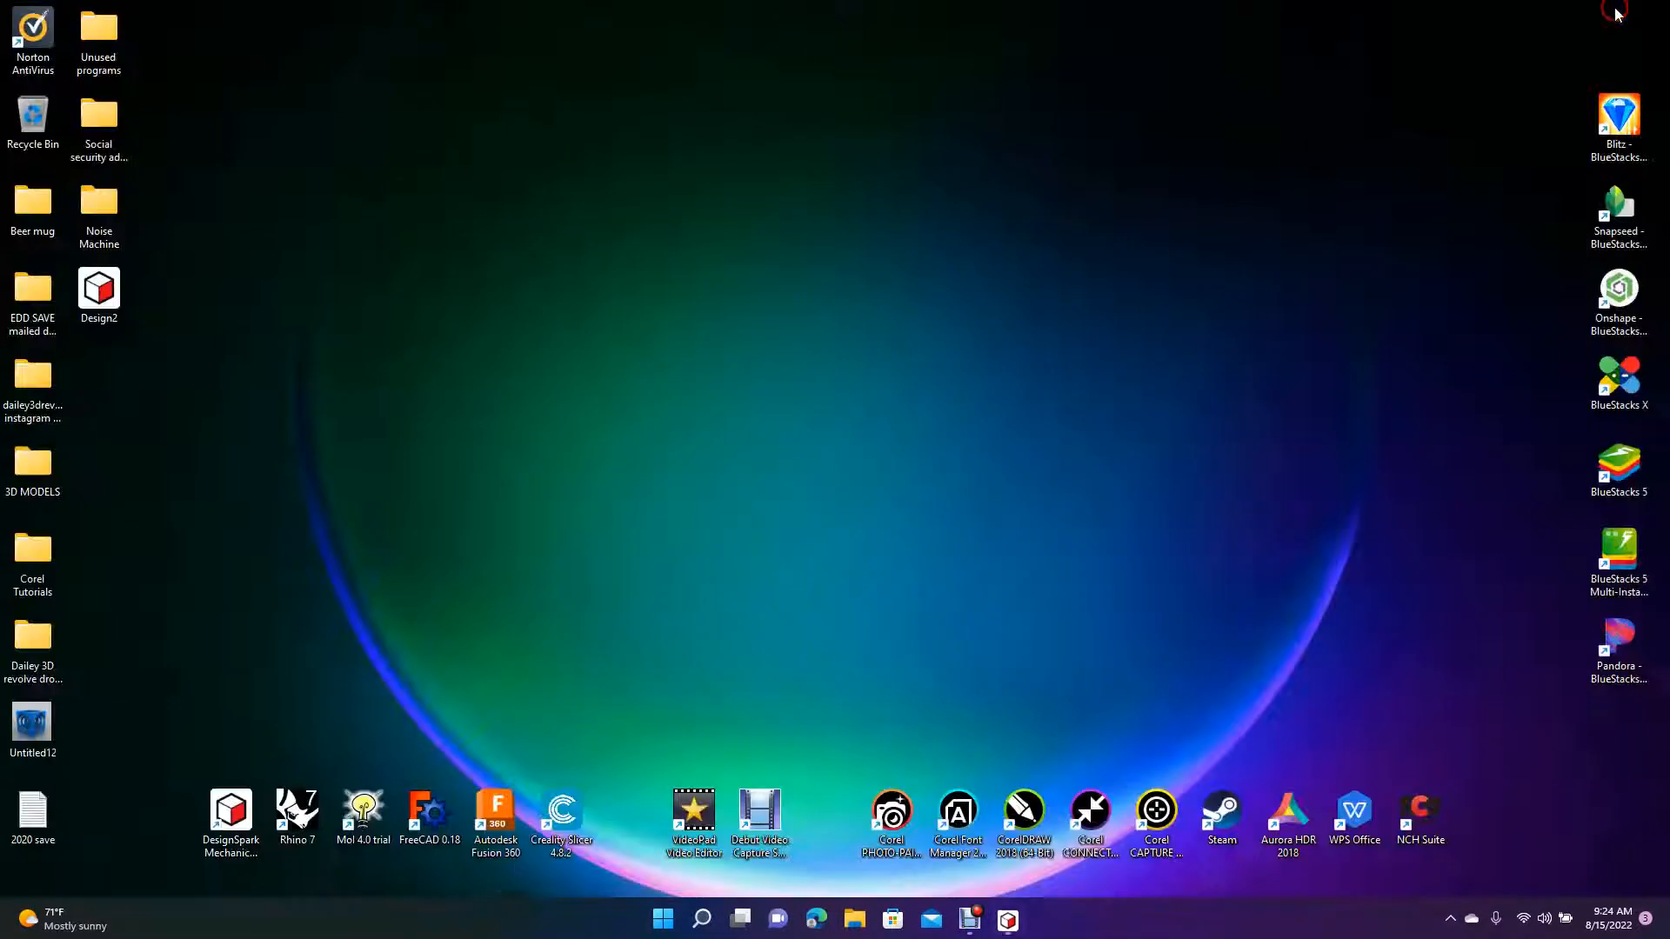
{"action": "left_click_drag", "start_coordinate": [105, 395], "coordinate": [297, 800]}
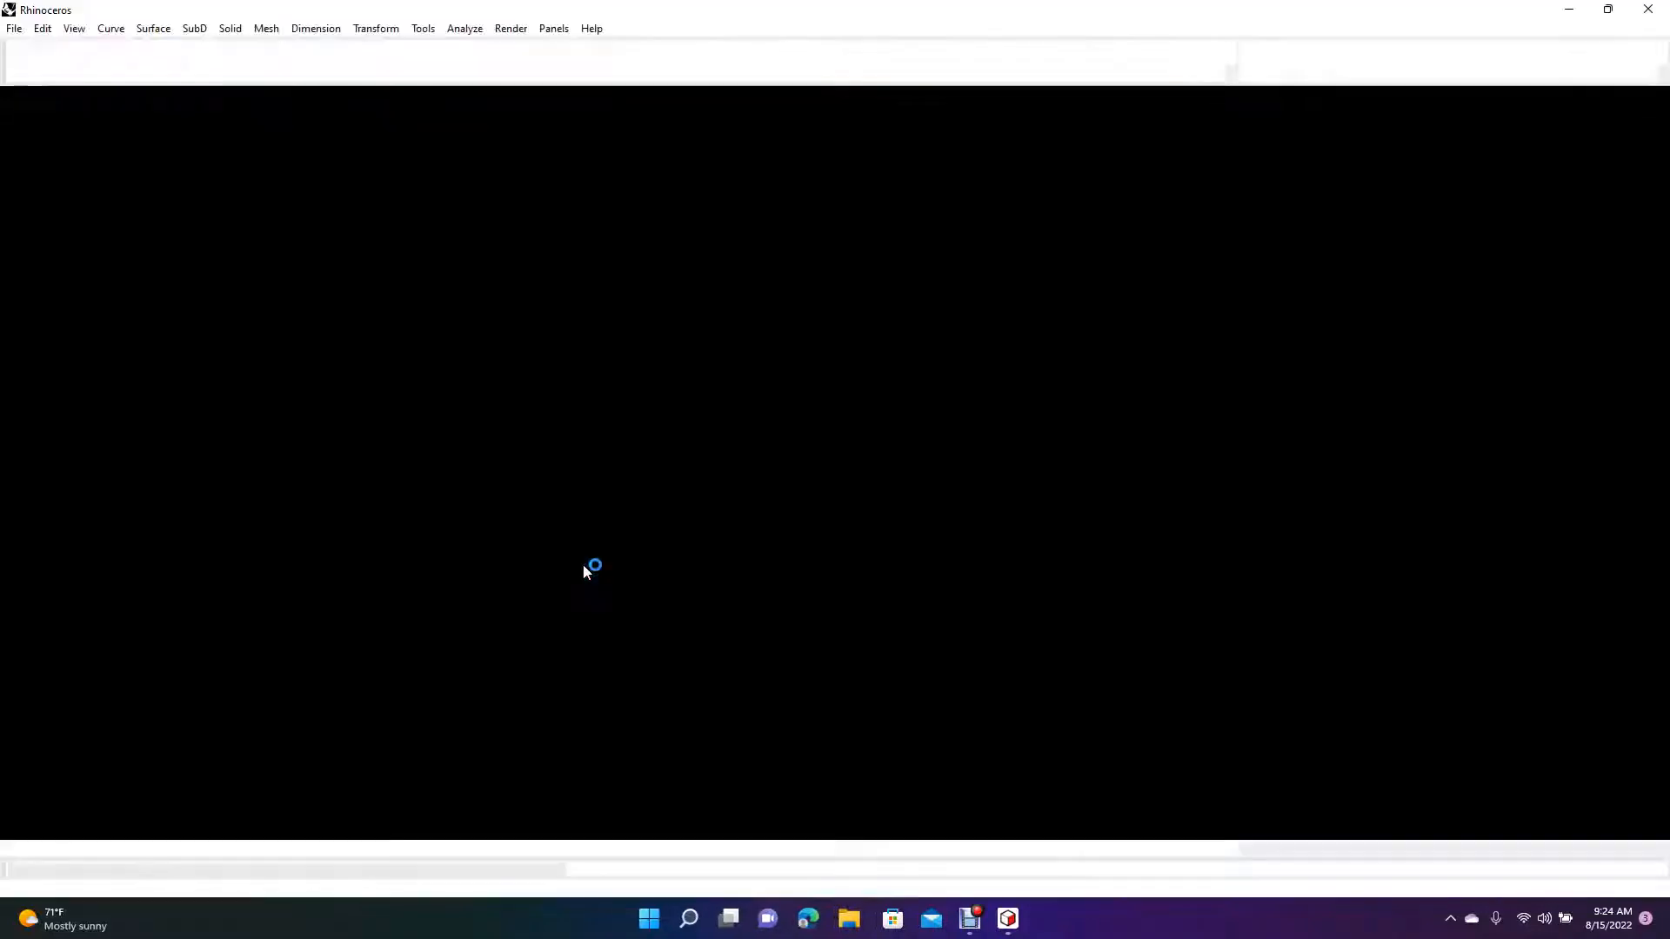
{"action": "left_click", "coordinate": [753, 529]}
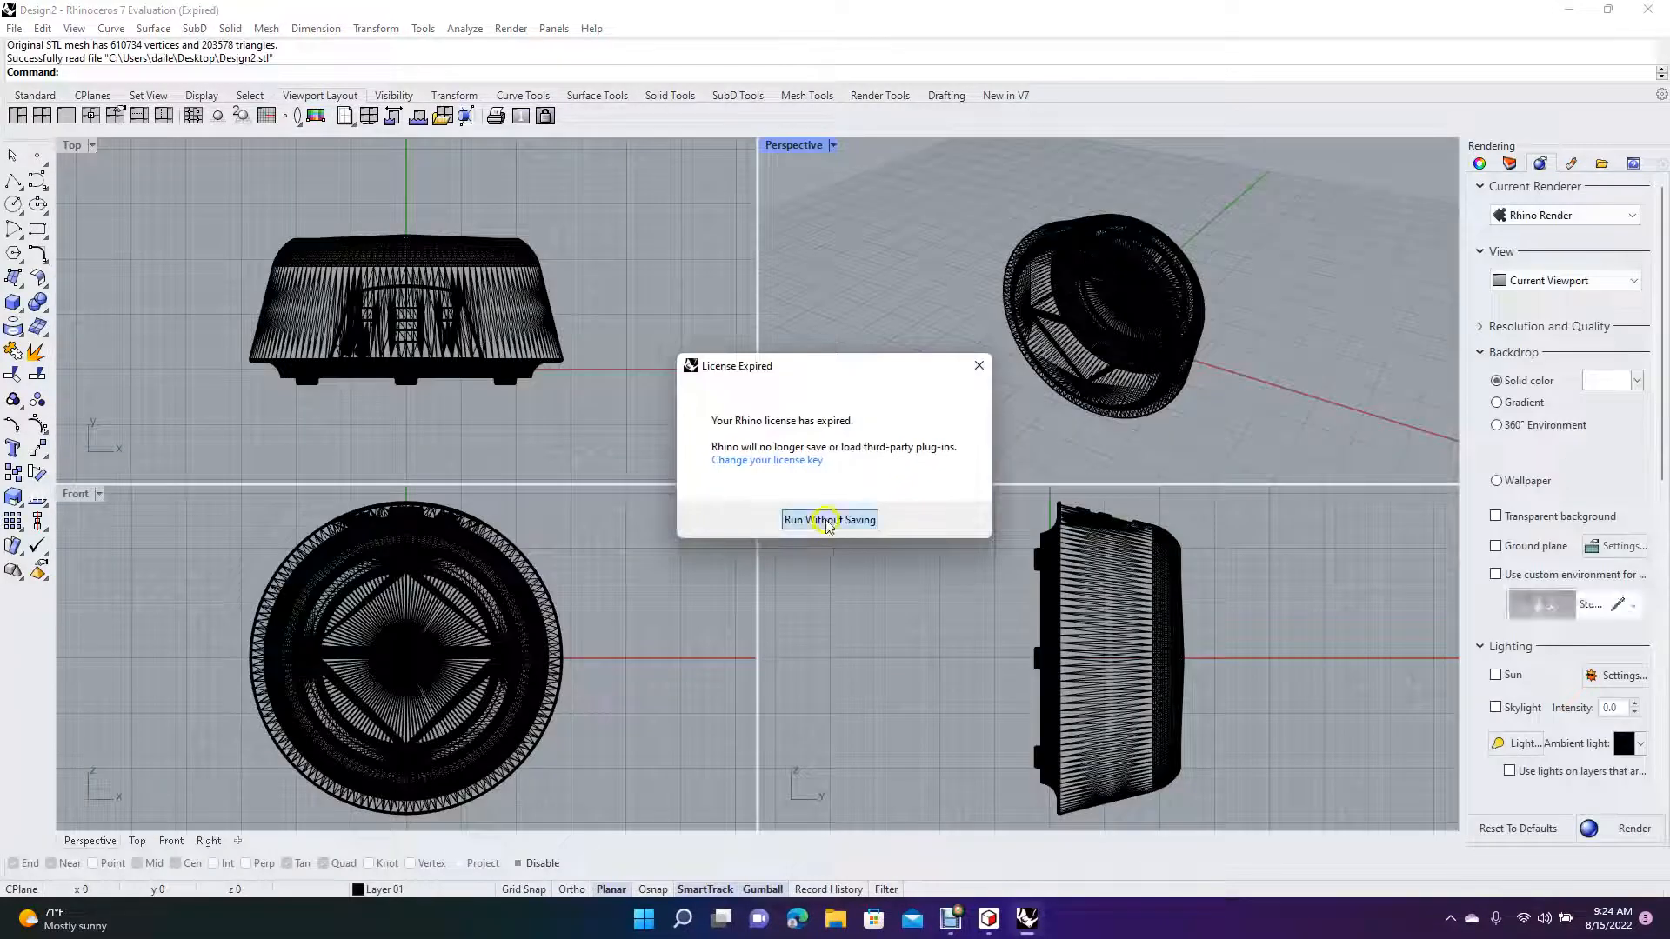
{"action": "left_click", "coordinate": [826, 520]}
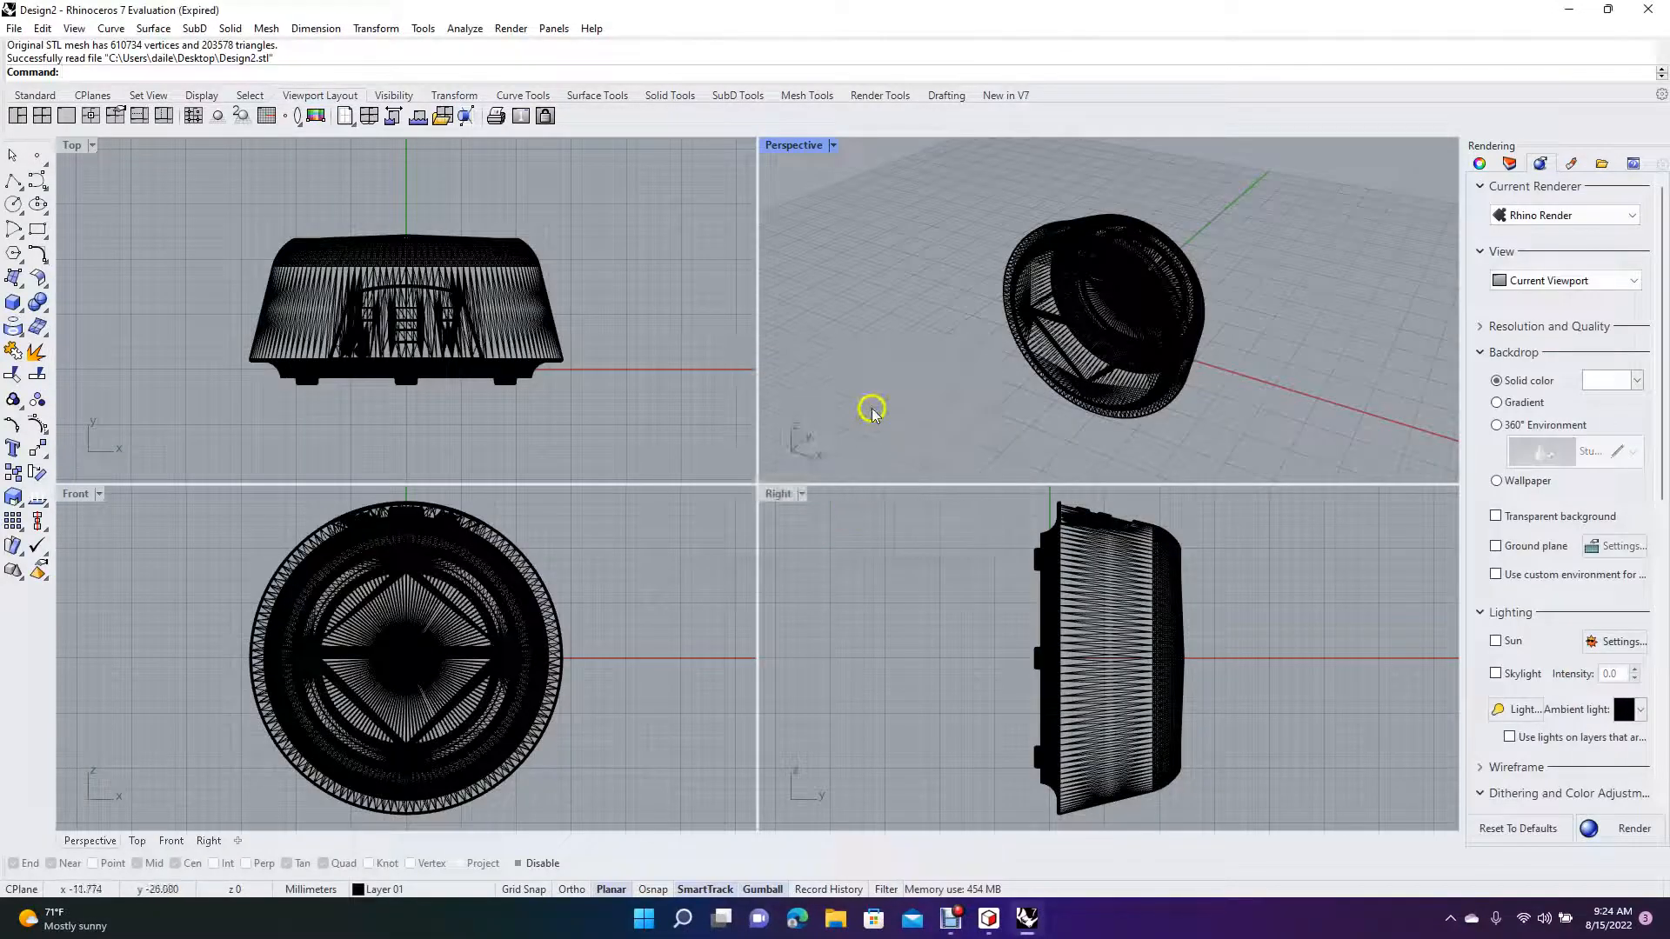
Explode the imported appliance mesh into separate meshes in the maximized Perspective viewport
{"action": "double_click", "coordinate": [794, 146]}
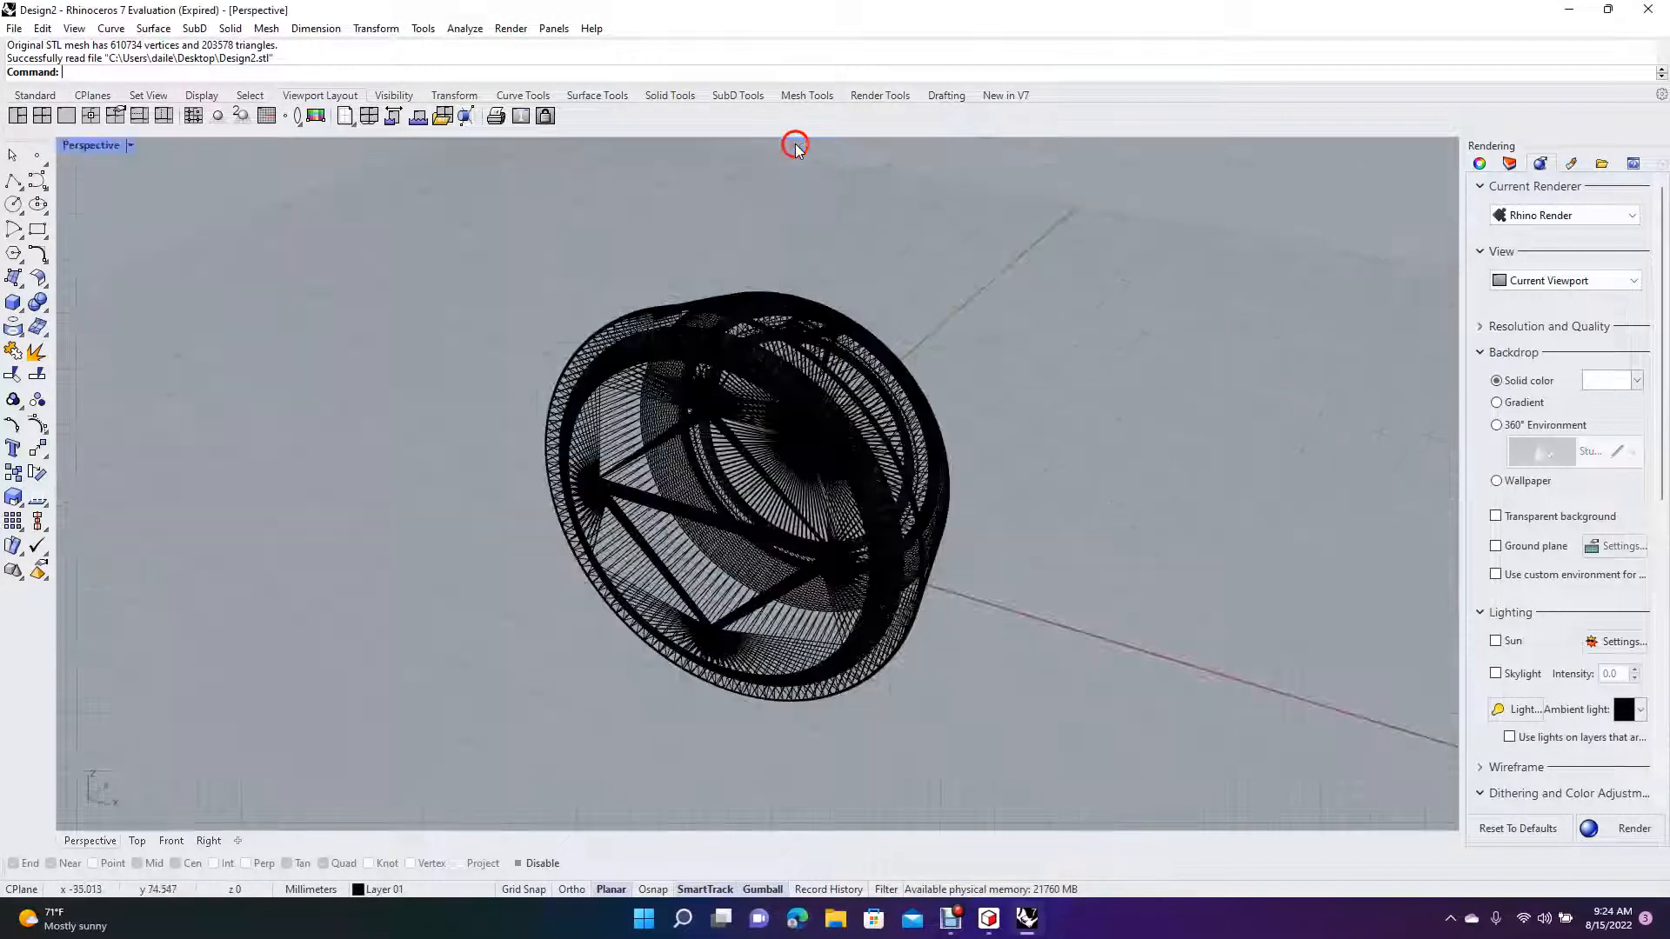
{"action": "right_click_drag", "start_coordinate": [462, 276], "coordinate": [533, 485]}
{"action": "left_click", "coordinate": [642, 468]}
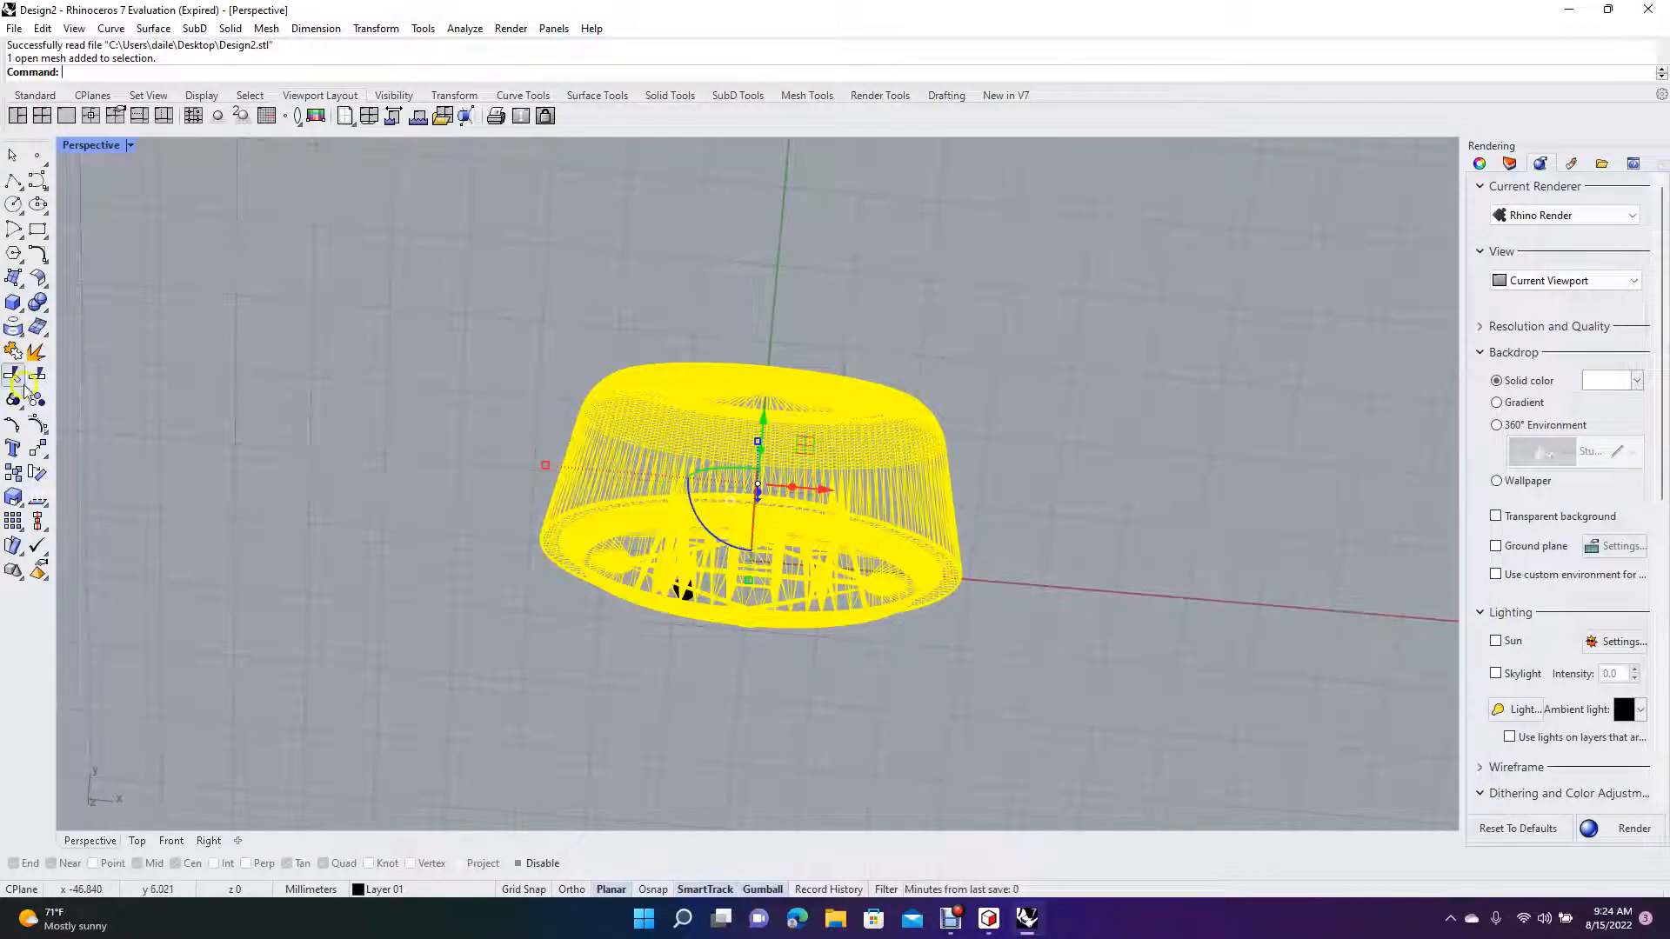
{"action": "left_click", "coordinate": [36, 352]}
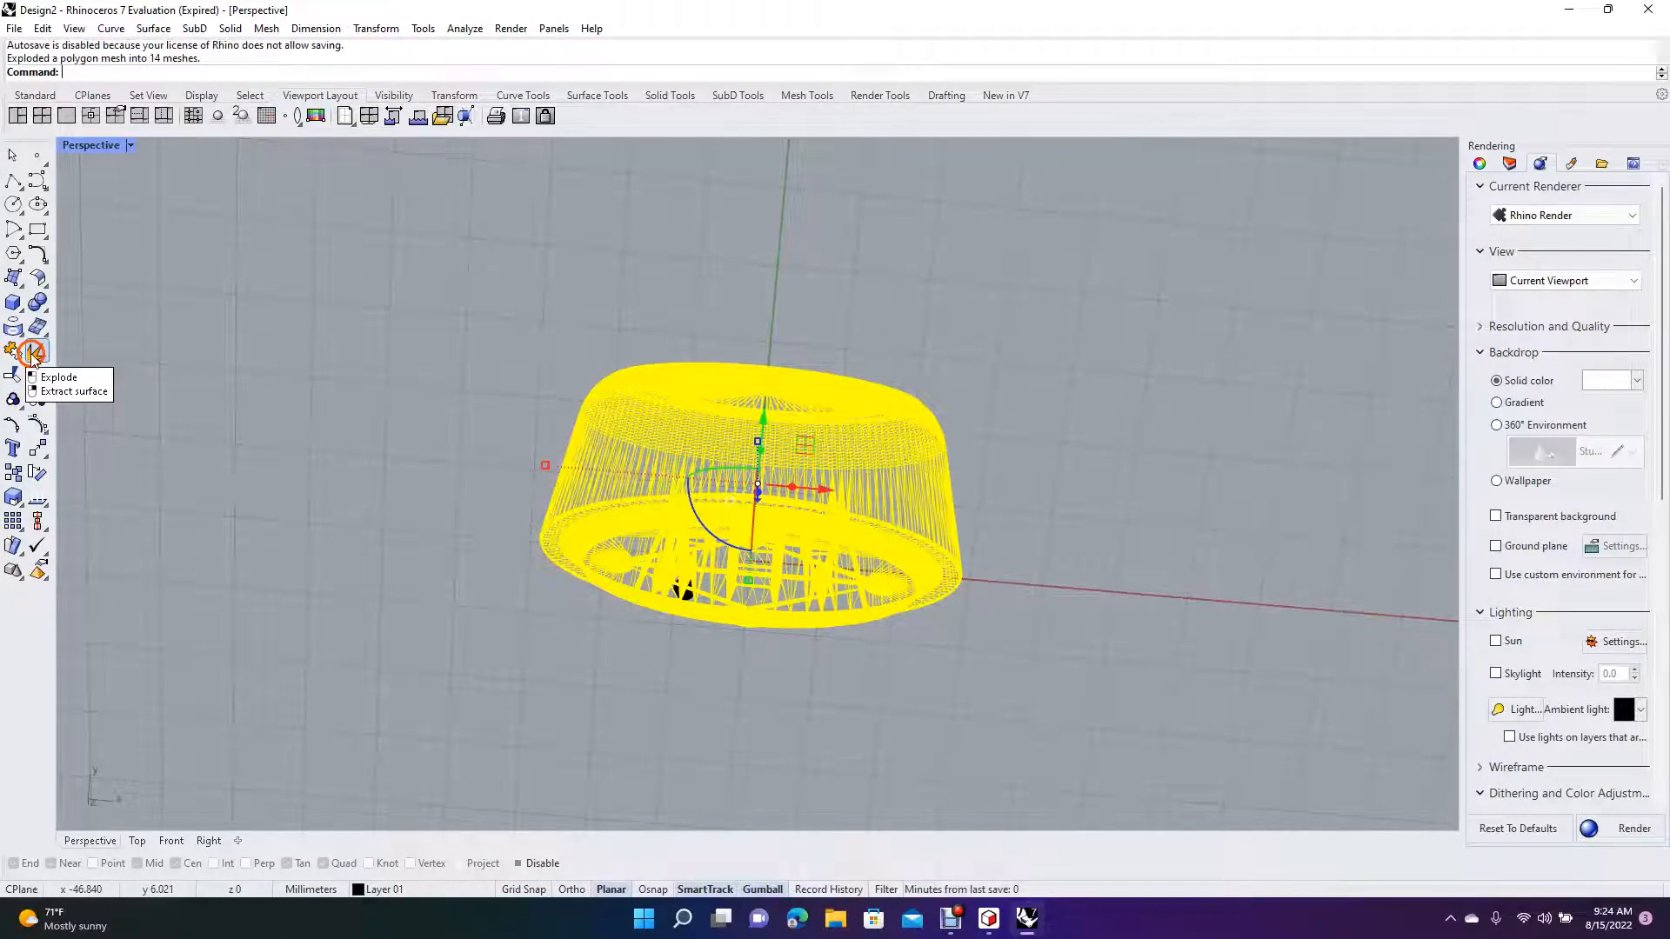
{"action": "left_click", "coordinate": [328, 380]}
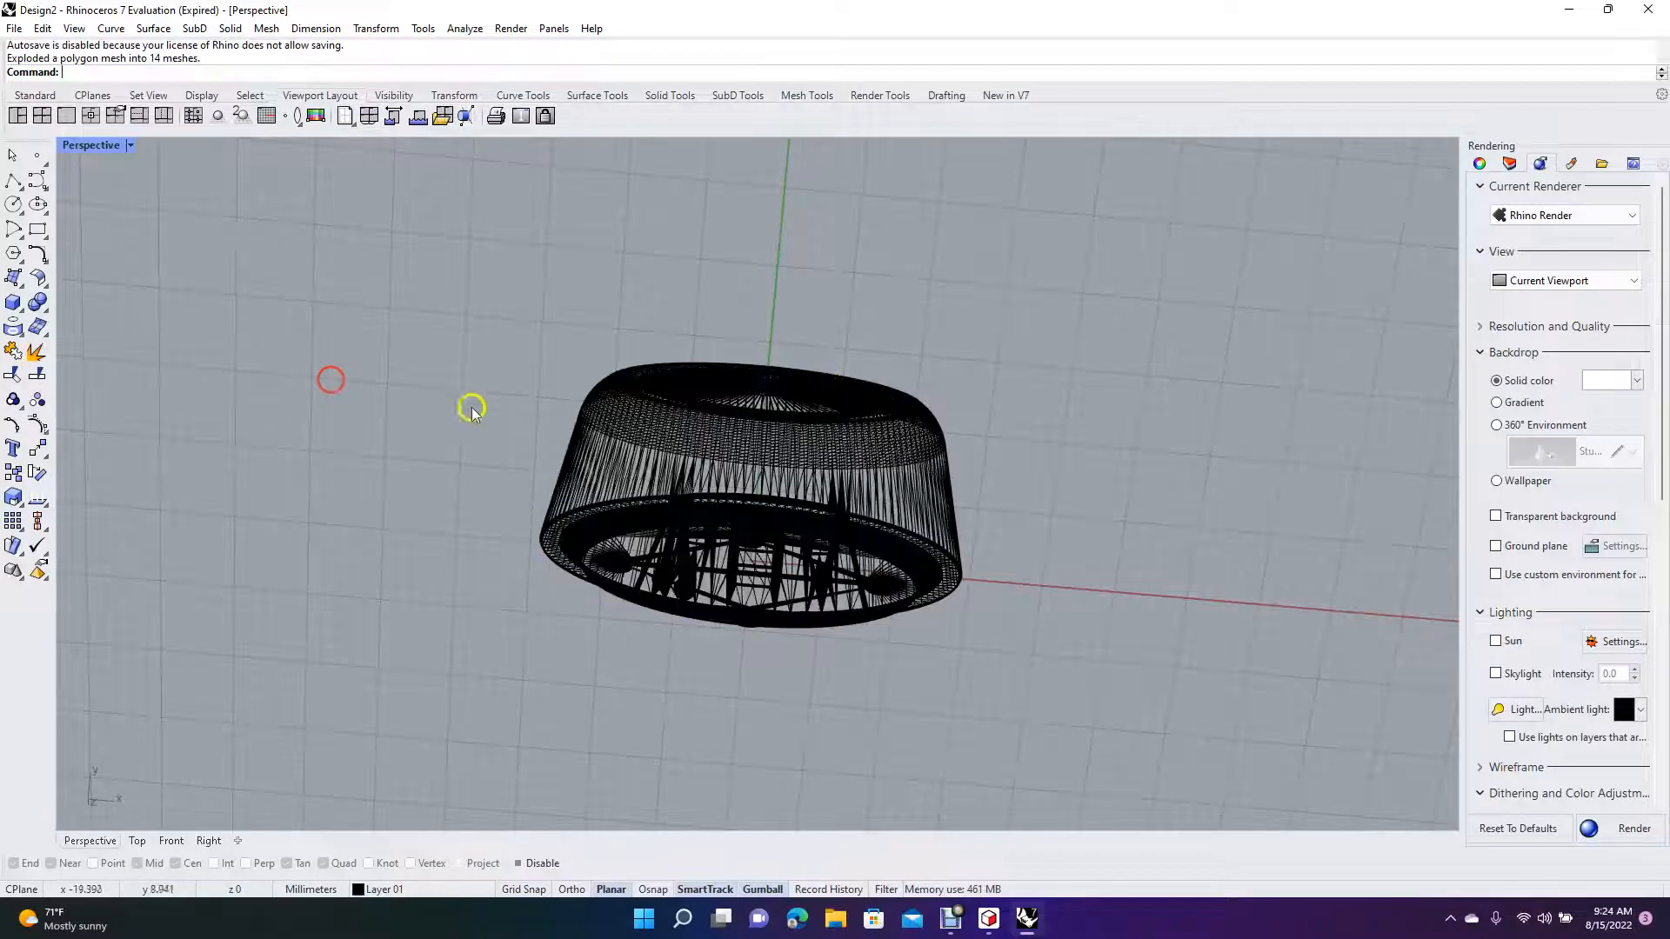
Import the Ash polished material from the Wood material library and assign it to the main body mesh
{"action": "left_click", "coordinate": [646, 455]}
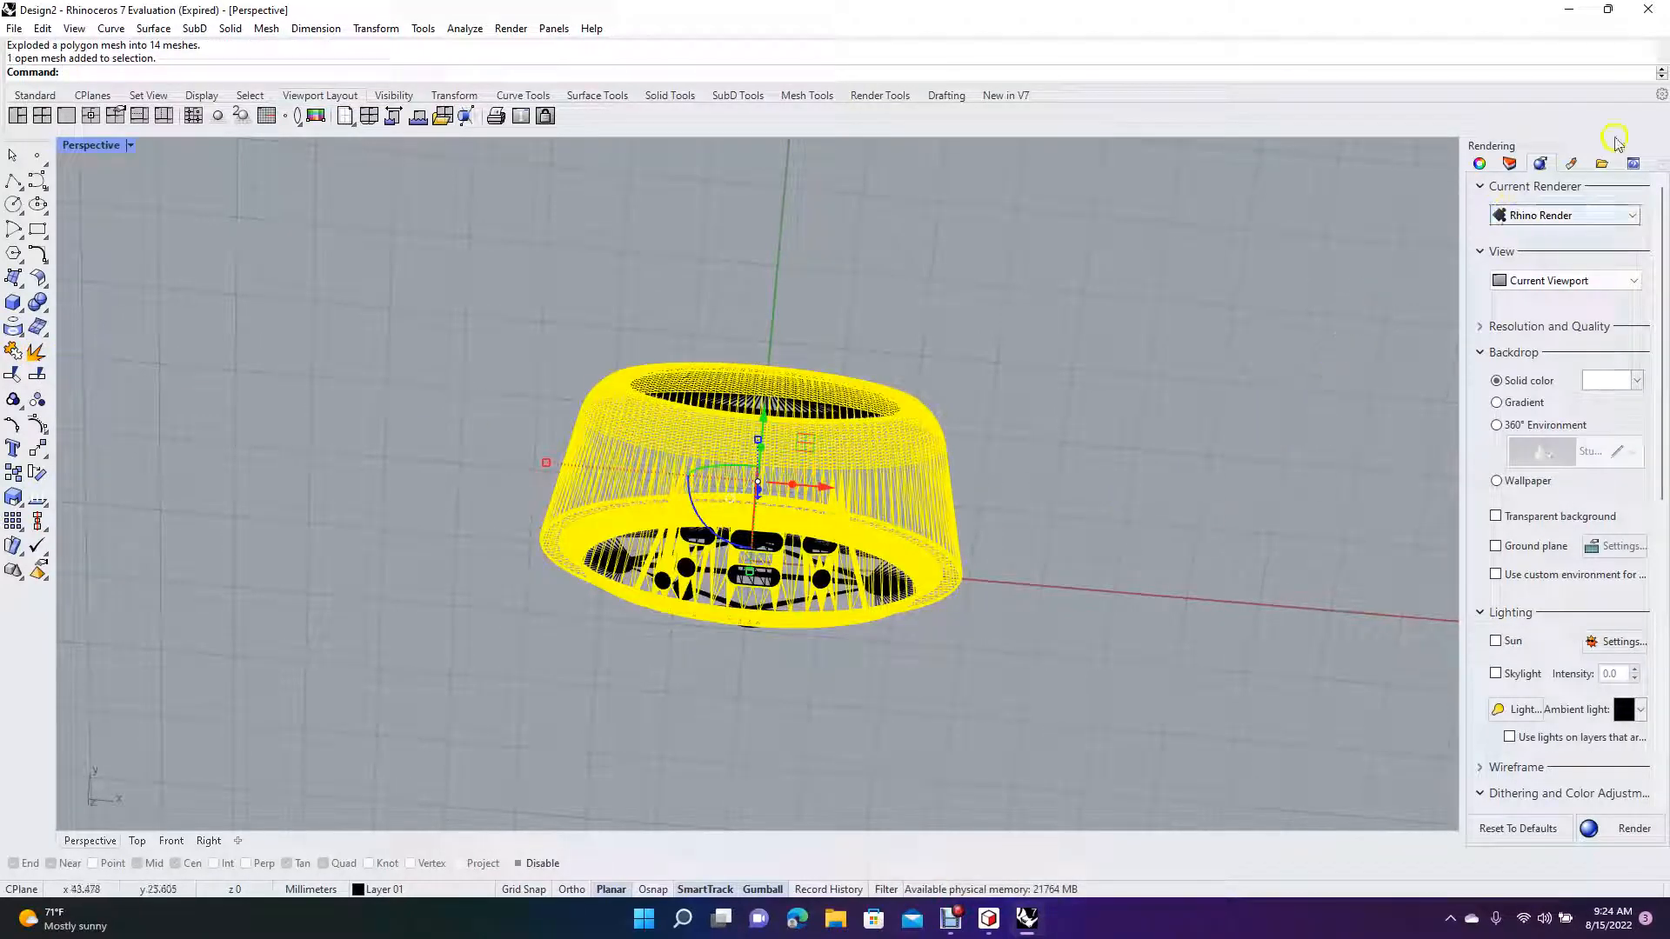
{"action": "left_click", "coordinate": [1577, 166]}
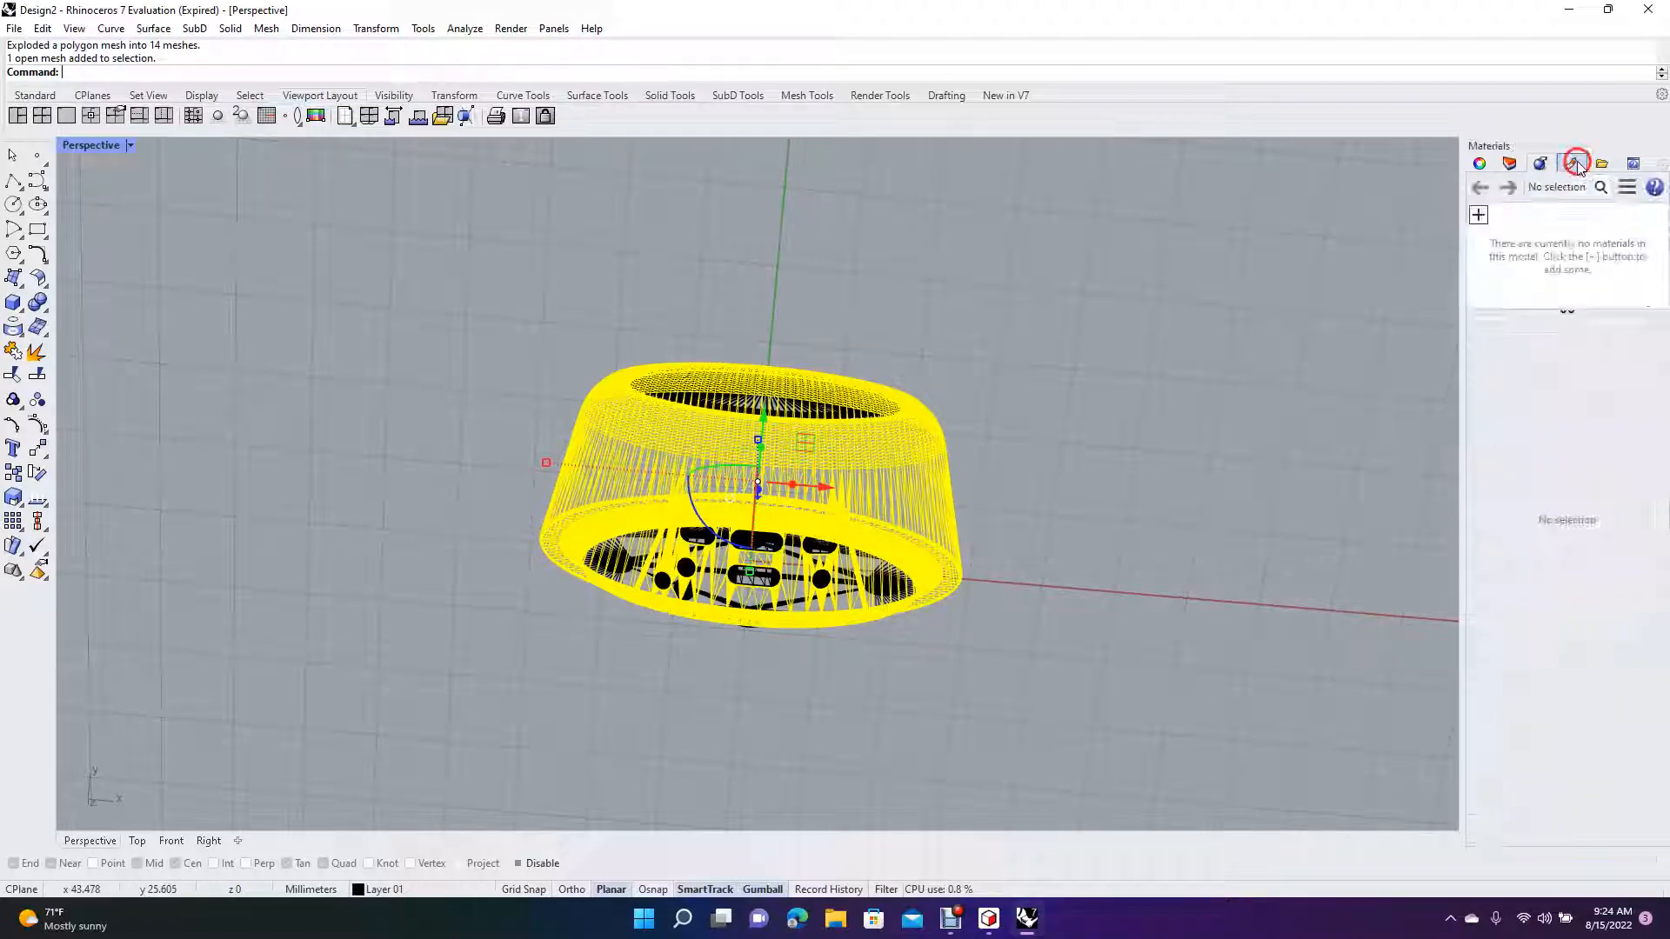
{"action": "left_click", "coordinate": [1480, 217]}
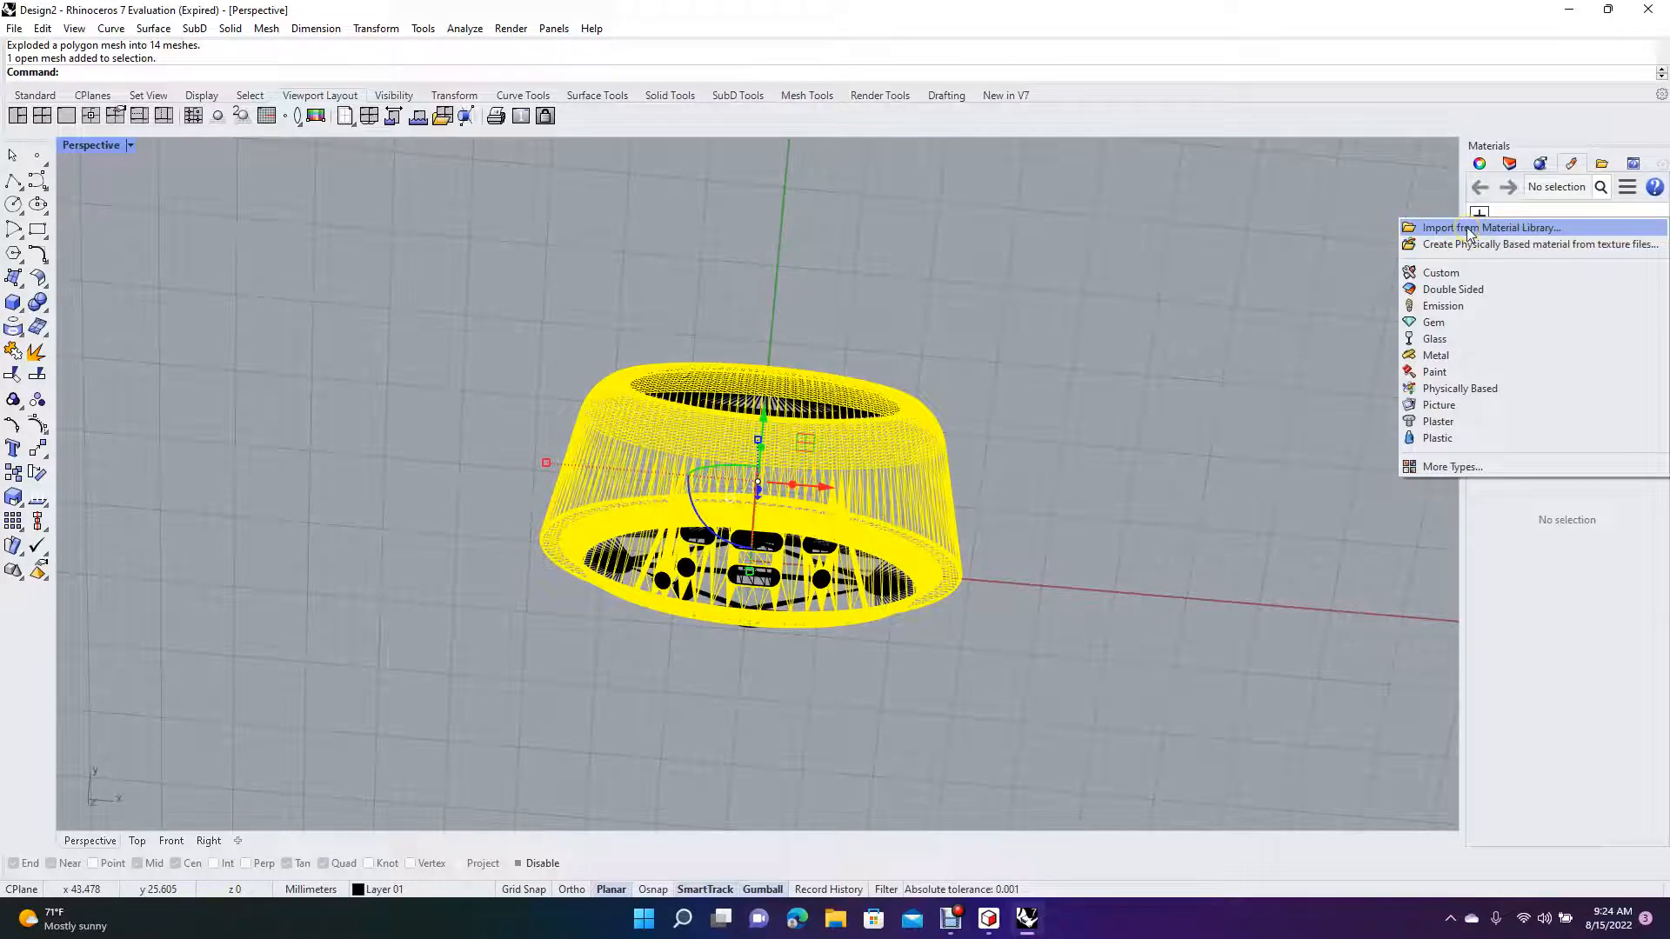
{"action": "left_click", "coordinate": [1469, 229]}
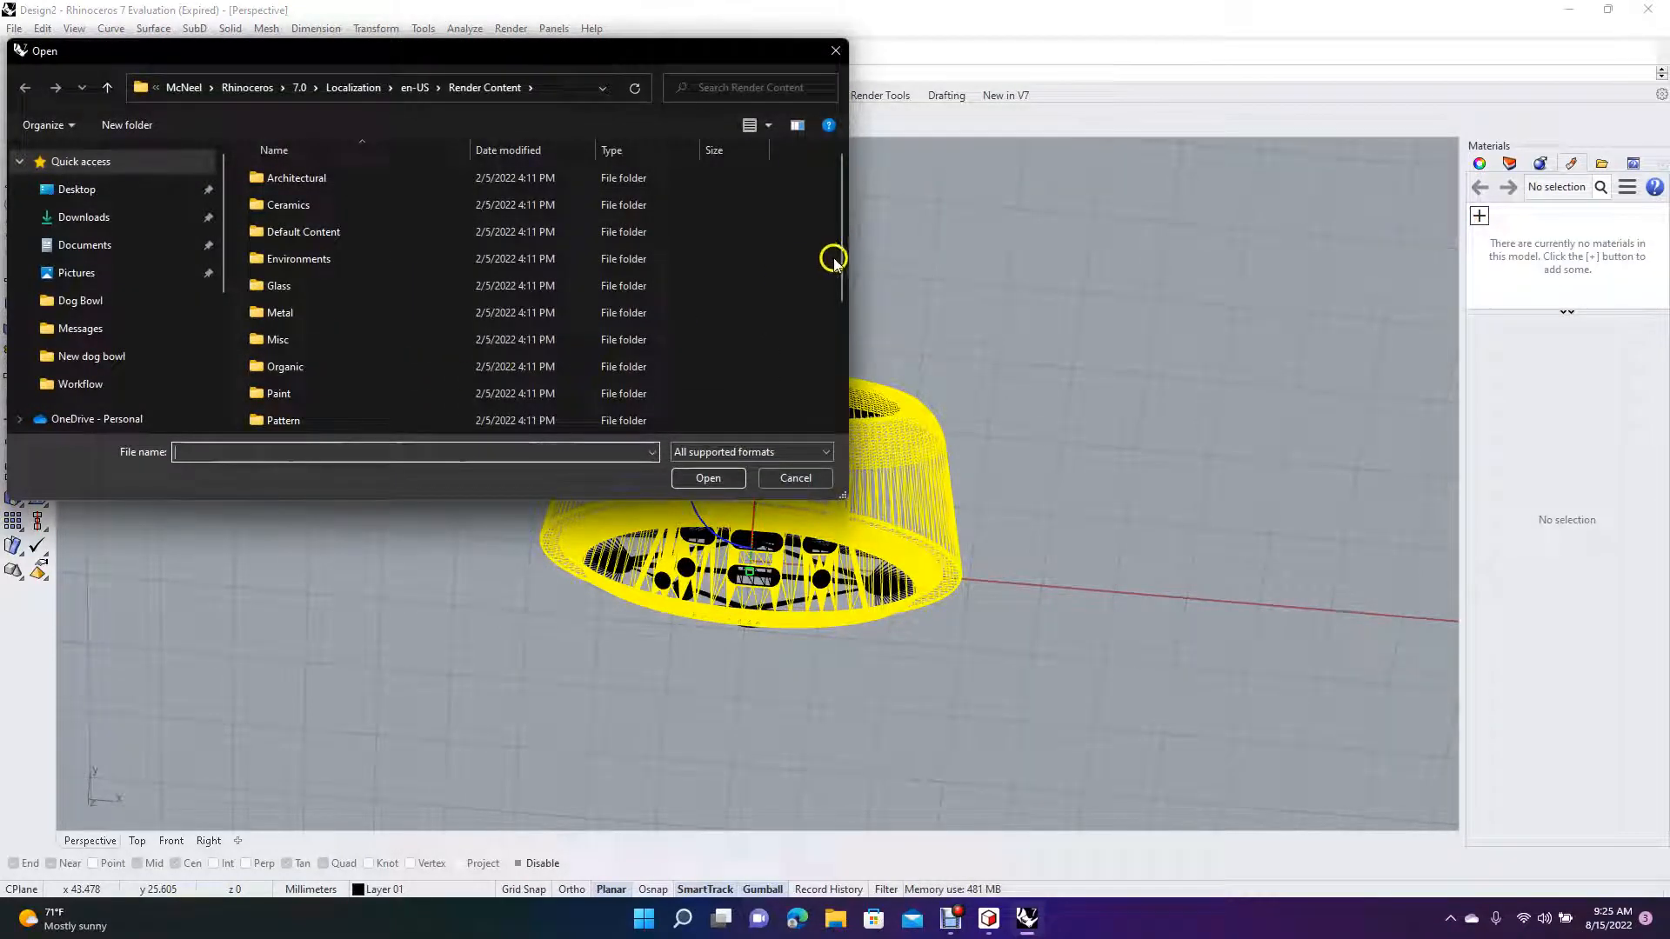
{"action": "left_click_drag", "start_coordinate": [842, 261], "coordinate": [835, 404]}
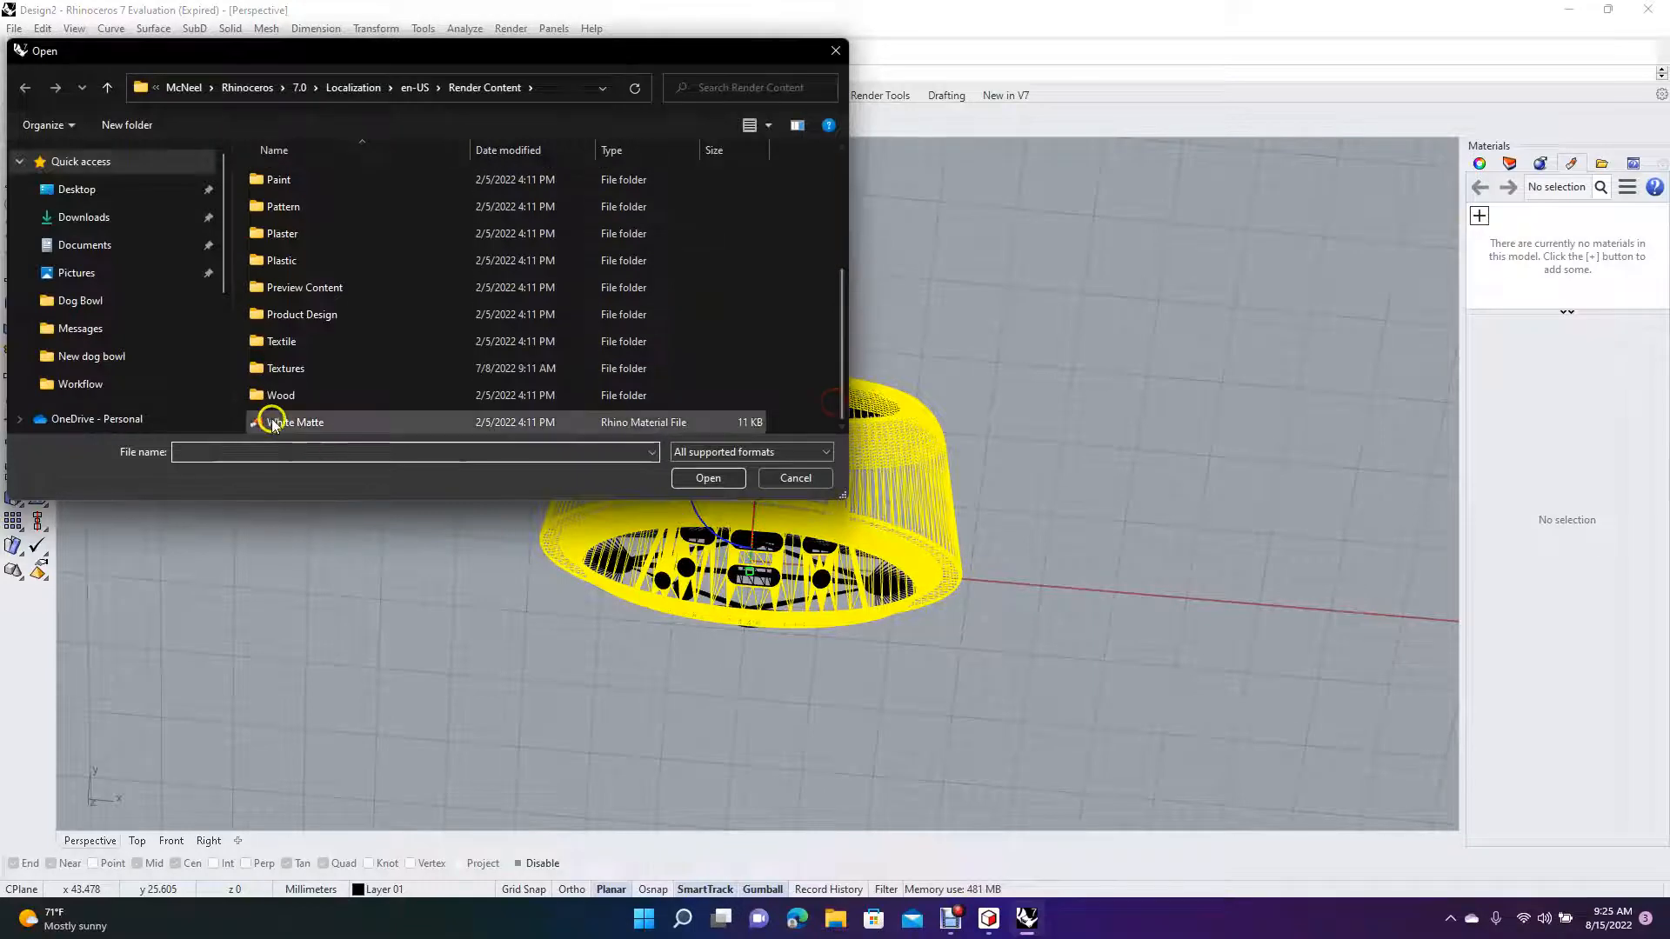
{"action": "double_click", "coordinate": [271, 396]}
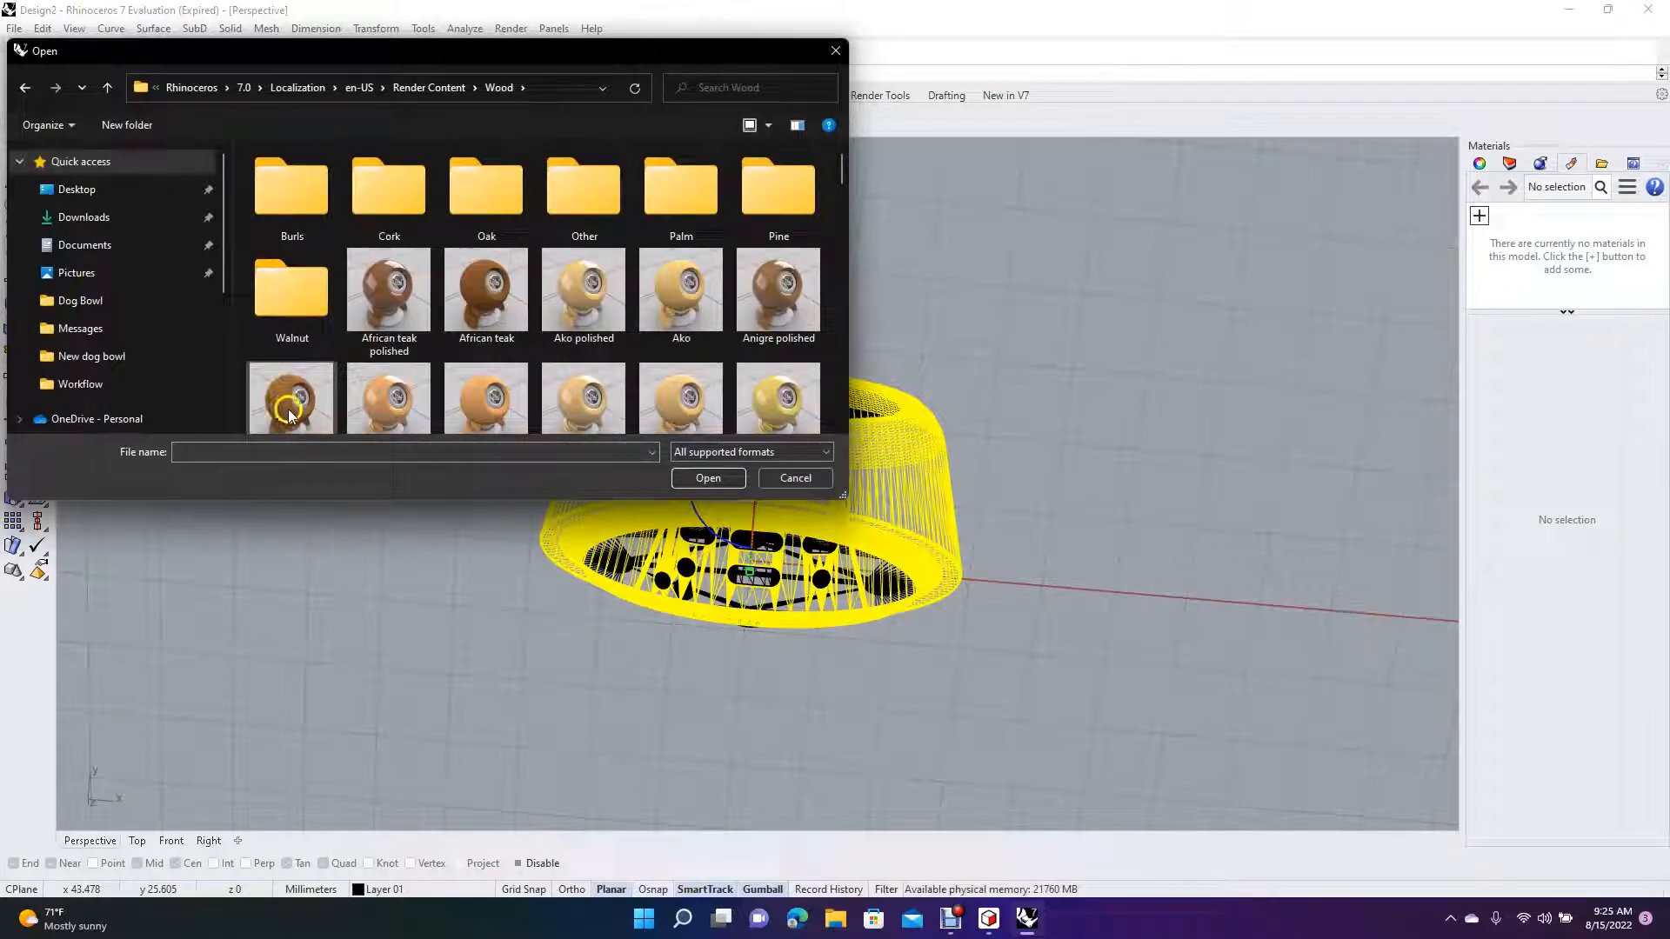
{"action": "double_click", "coordinate": [386, 406]}
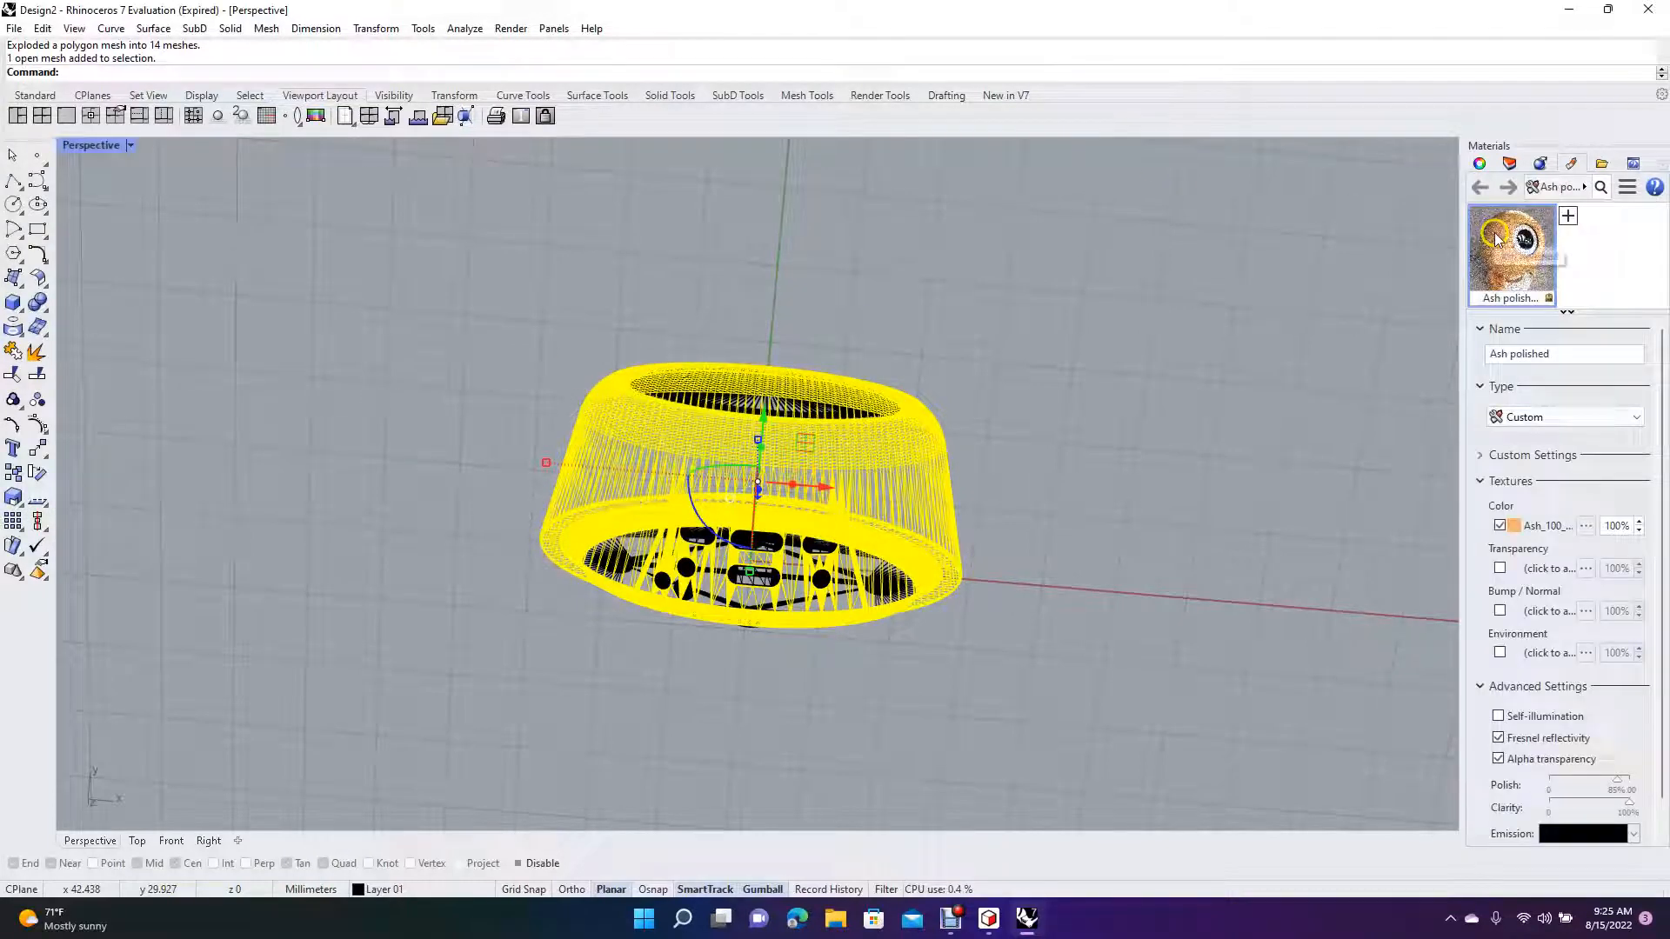
{"action": "right_click", "coordinate": [1496, 236]}
{"action": "left_click", "coordinate": [1488, 224]}
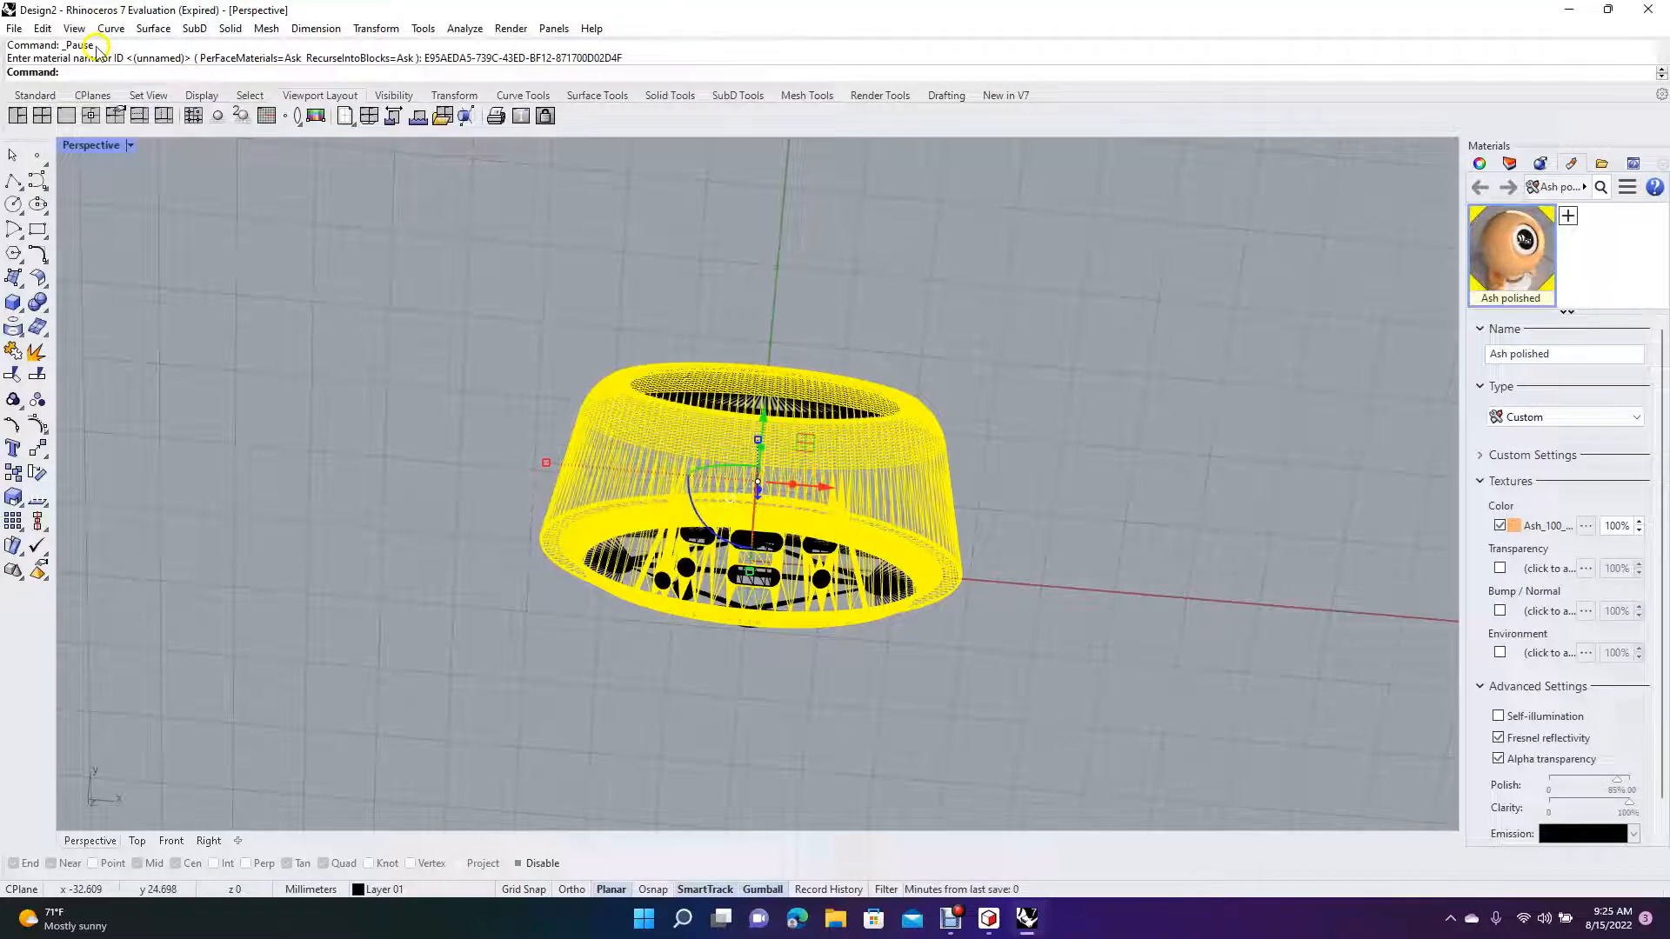
Set the Perspective viewport's display mode to Raytraced and clear the selection
{"action": "left_click", "coordinate": [74, 29]}
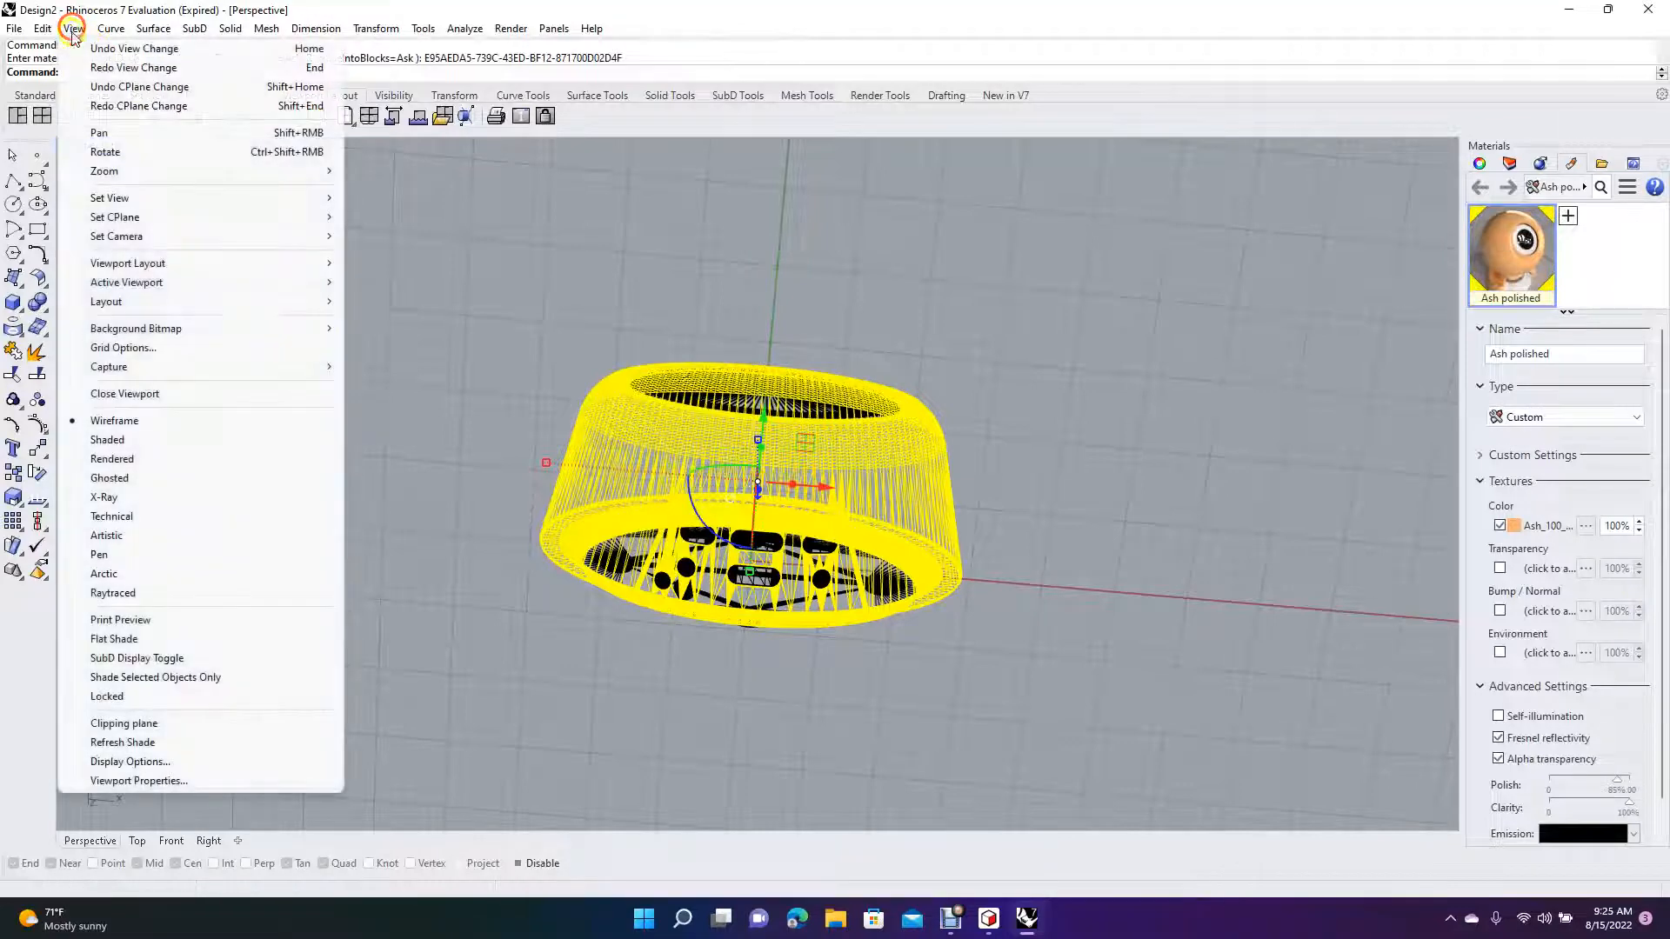
{"action": "left_click", "coordinate": [129, 592]}
{"action": "left_click", "coordinate": [410, 402]}
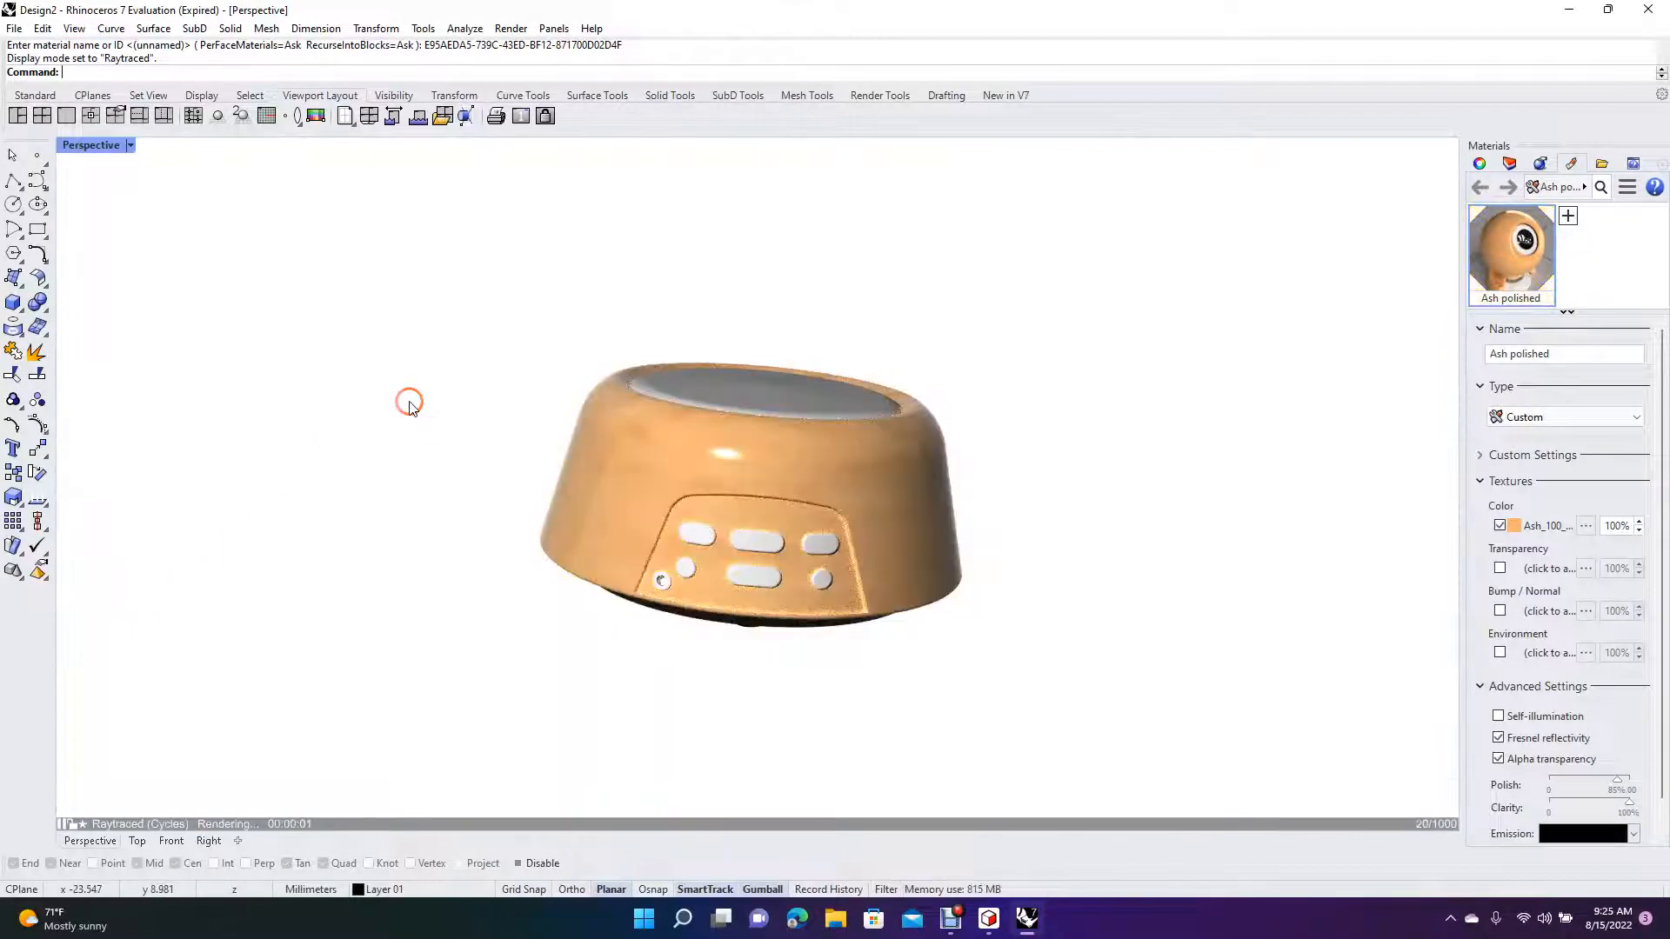
Select the appliance's top disc mesh and import the Leather dark brown material from the library's Organic Leather folder
{"action": "right_click_drag", "start_coordinate": [1060, 206], "coordinate": [1050, 283]}
{"action": "left_click", "coordinate": [899, 414]}
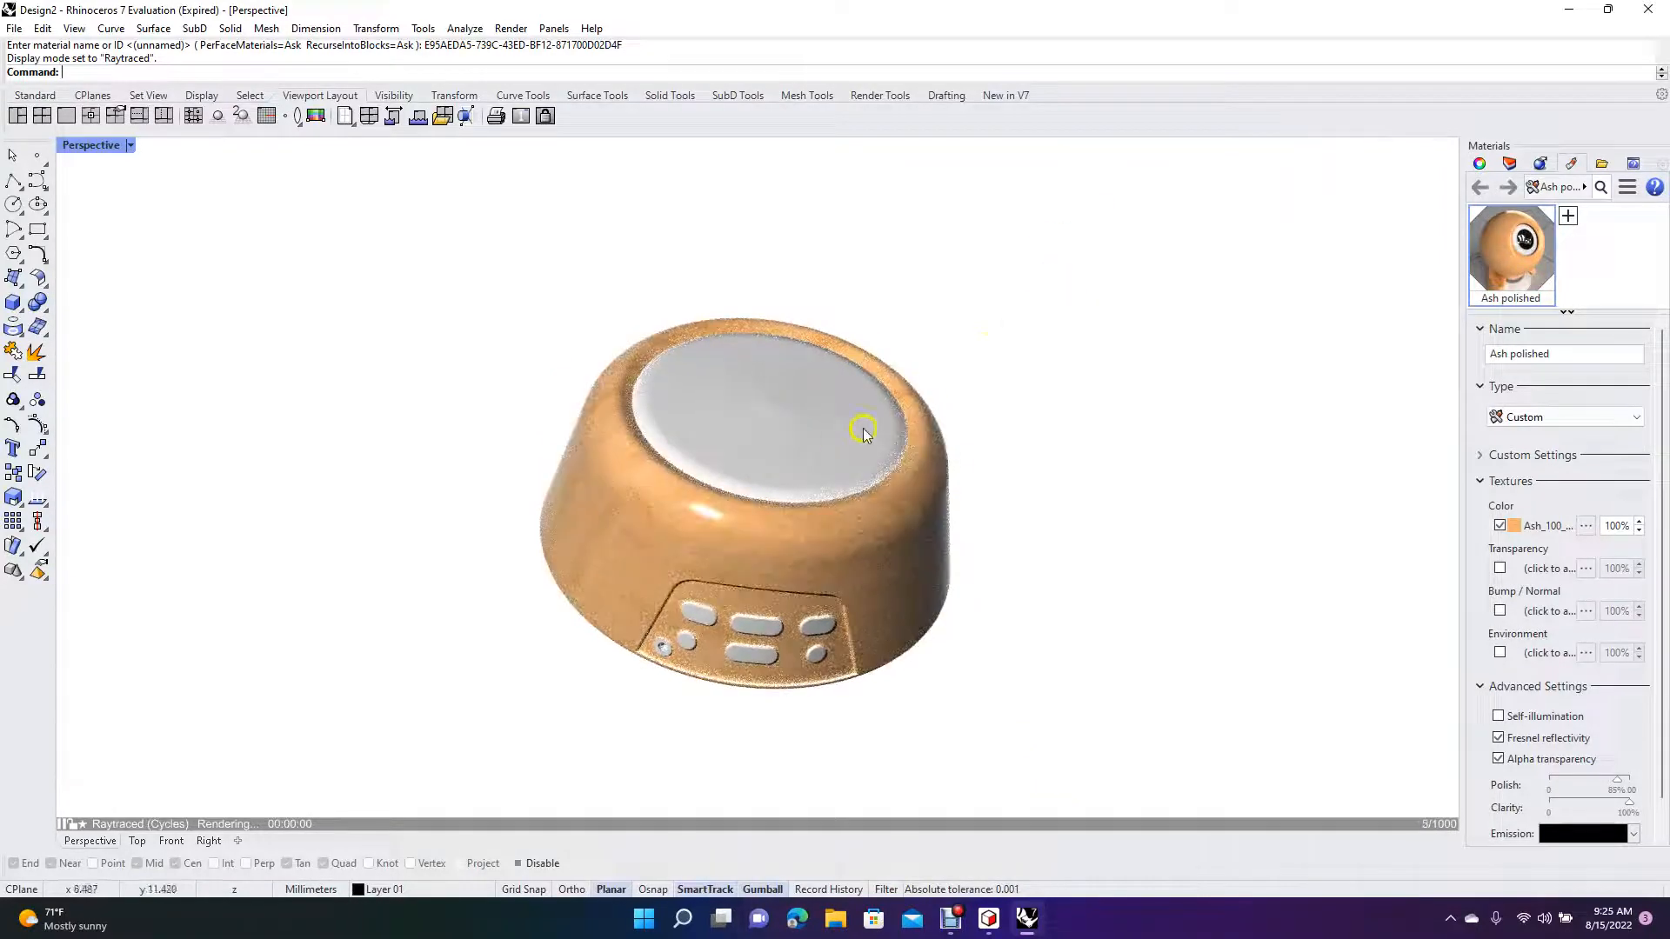
{"action": "left_click", "coordinate": [816, 454]}
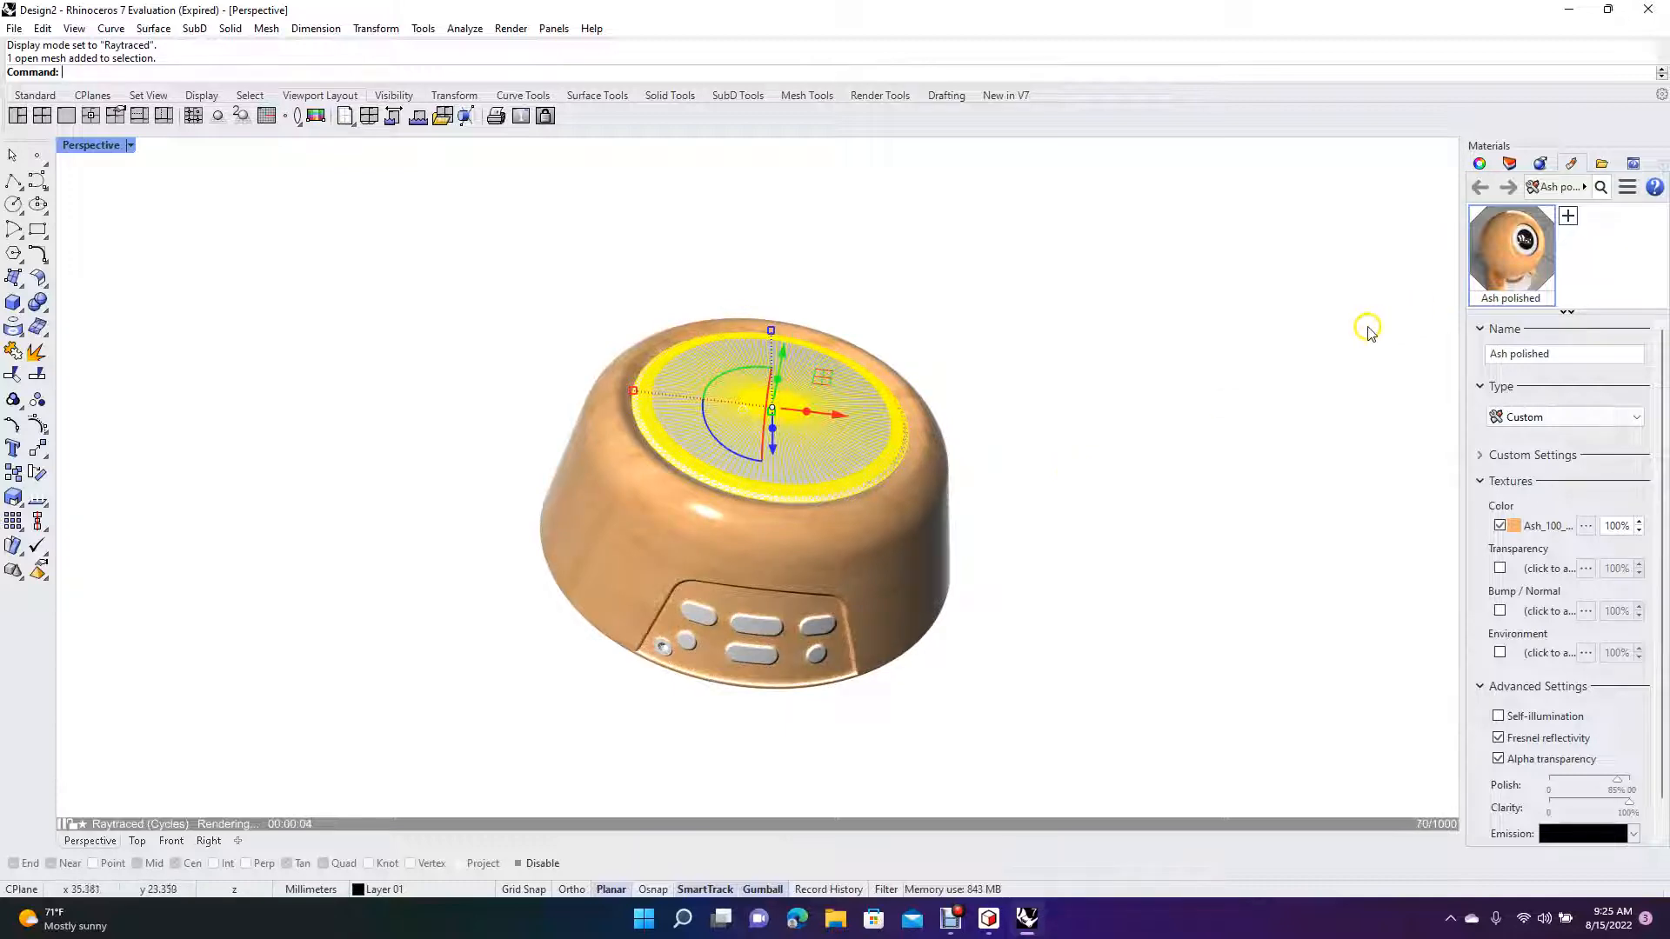
{"action": "left_click", "coordinate": [1568, 216]}
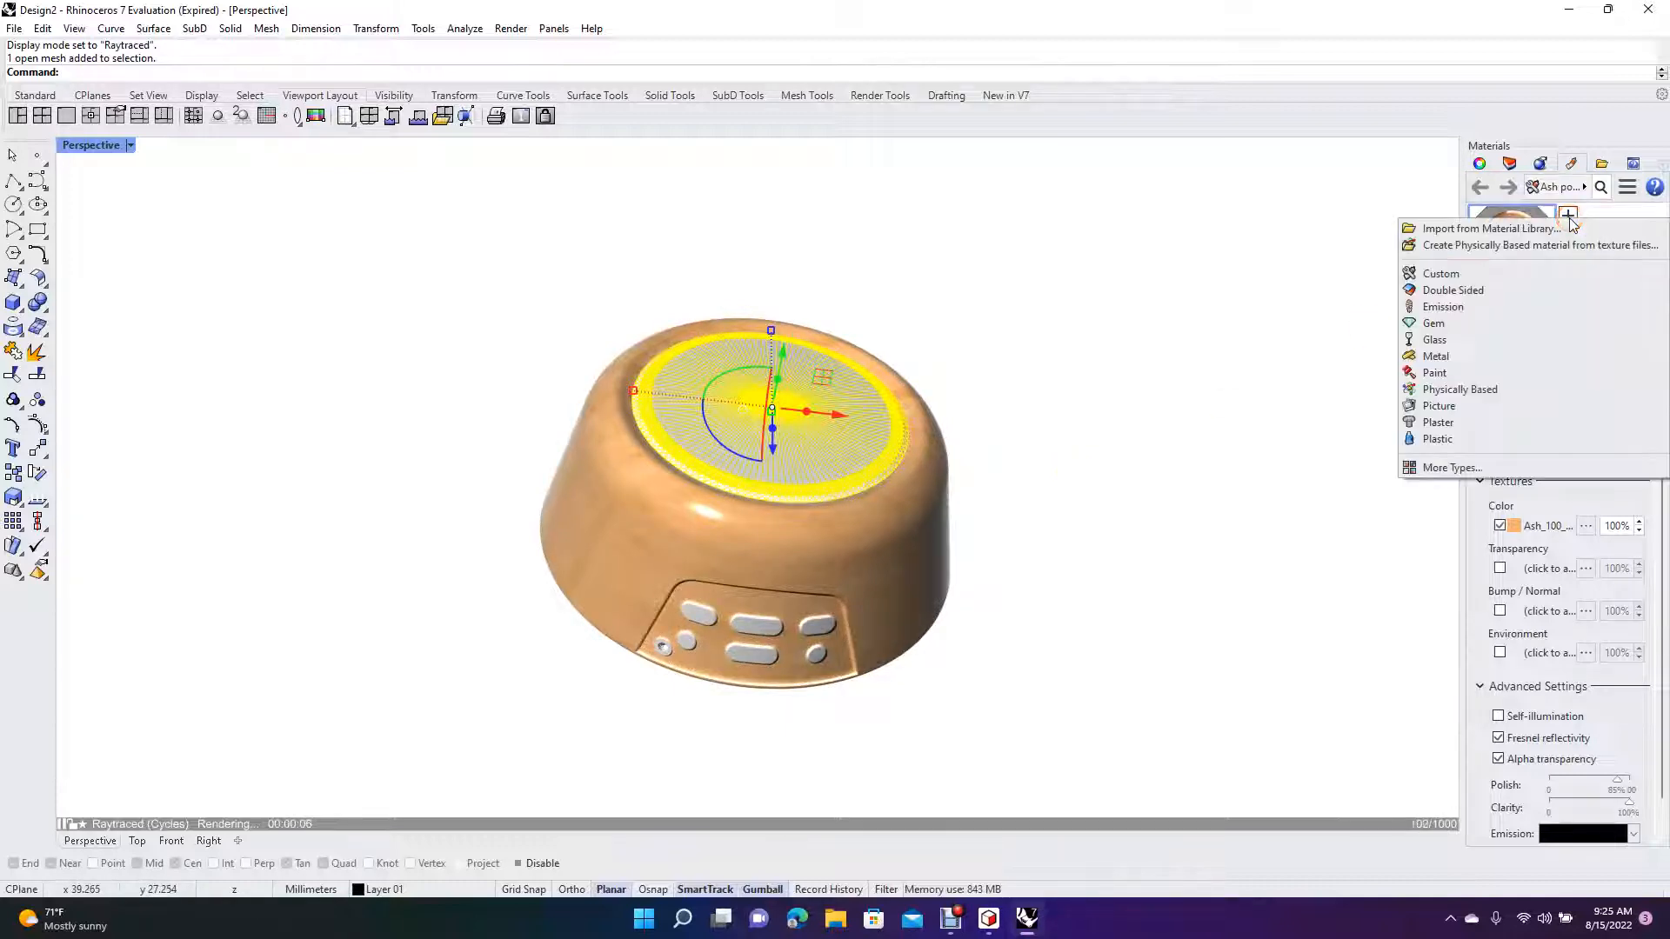
{"action": "left_click", "coordinate": [1573, 227]}
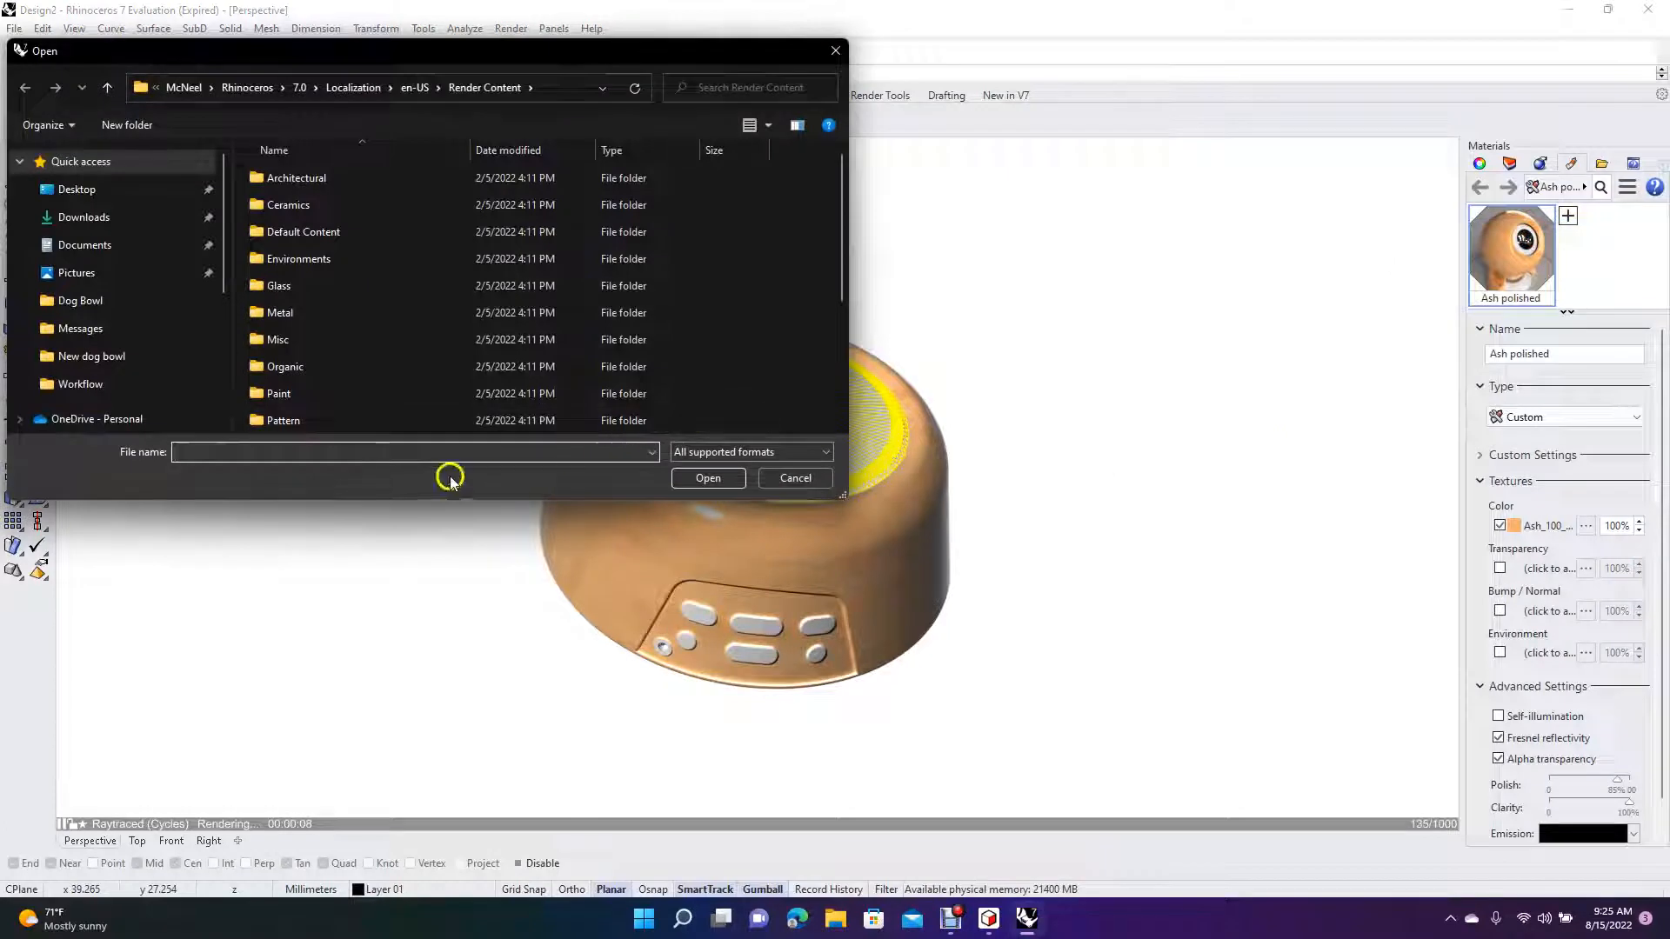
{"action": "double_click", "coordinate": [292, 369]}
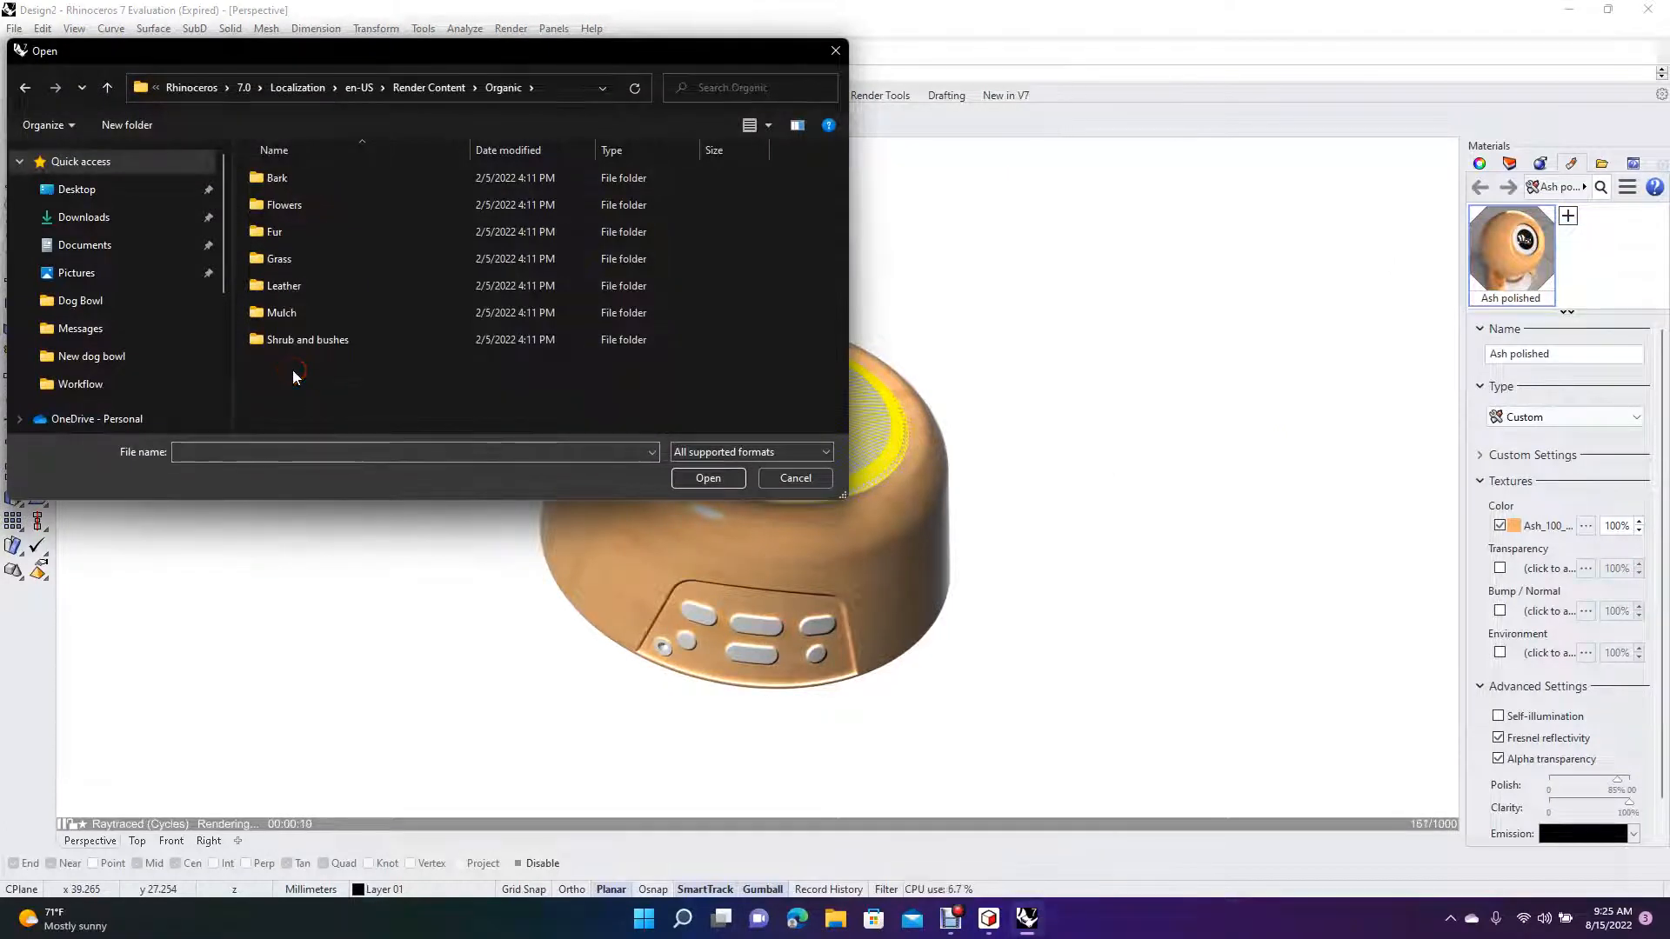
{"action": "double_click", "coordinate": [297, 292]}
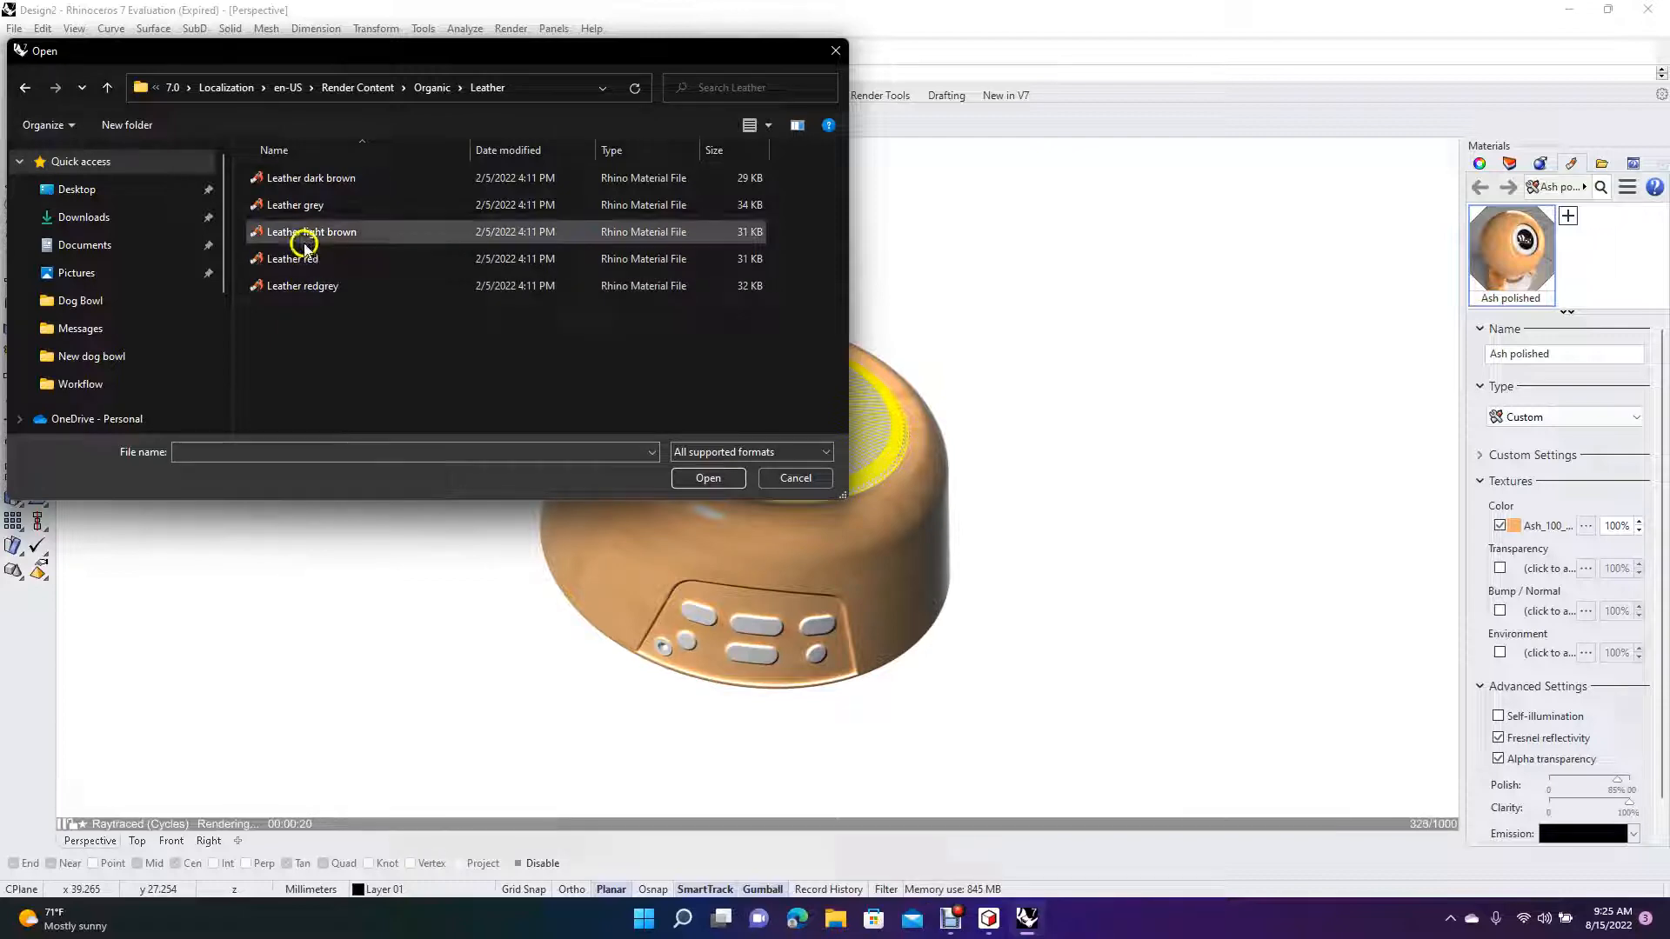
{"action": "double_click", "coordinate": [311, 180]}
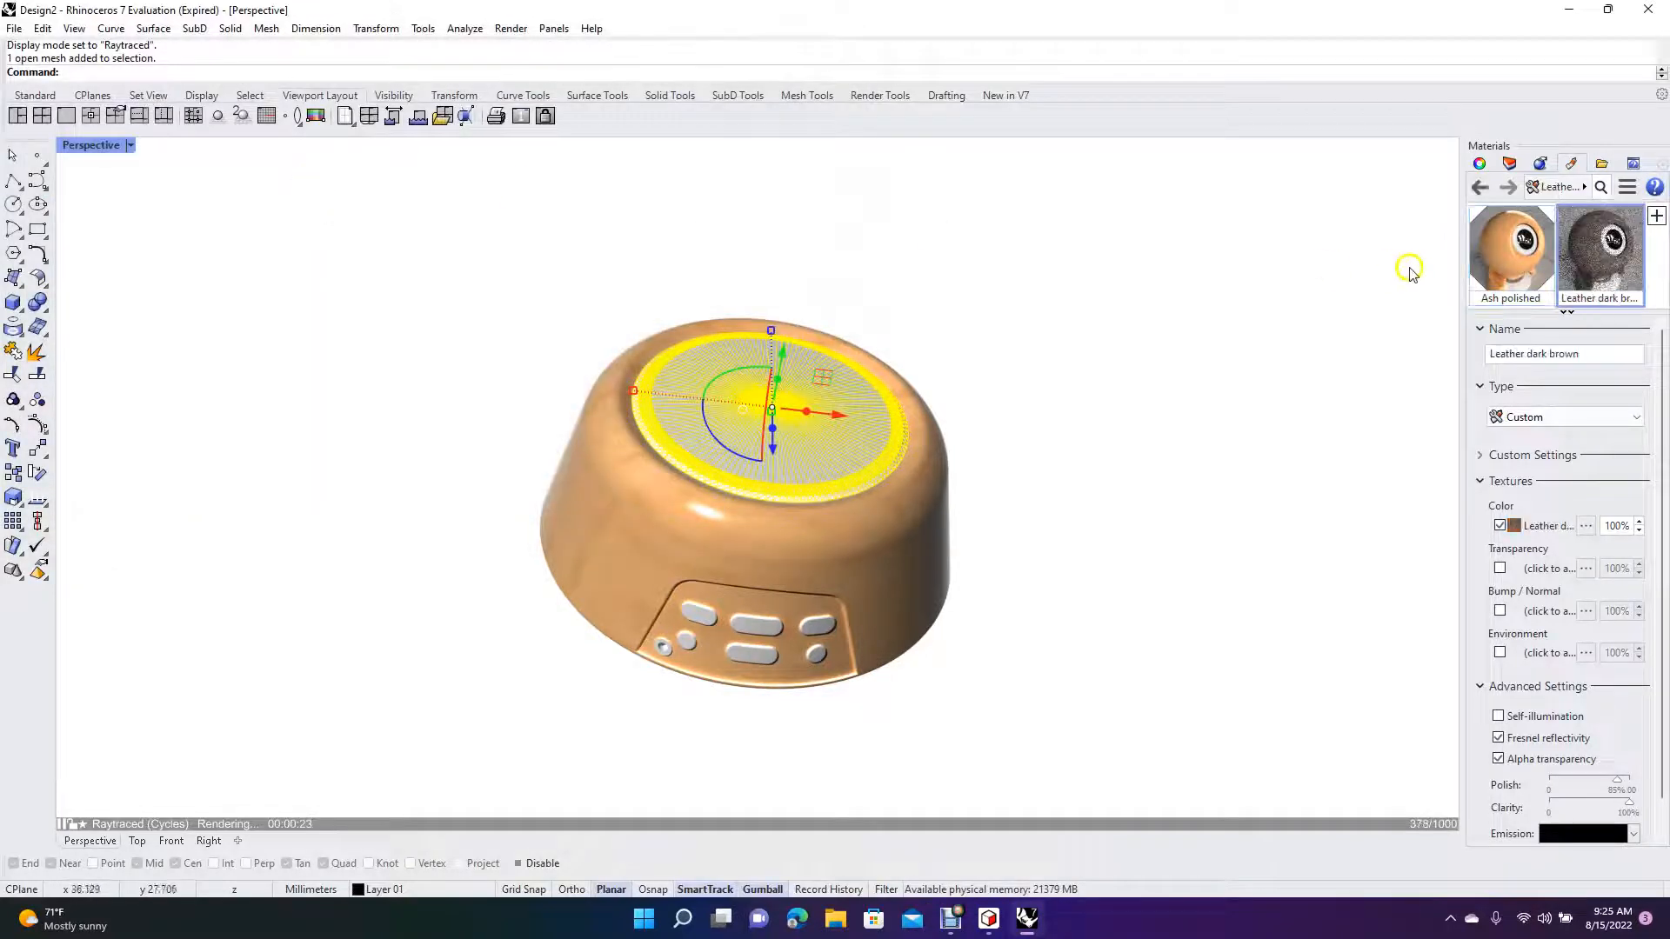
Try the Leather dark brown material on the top disc mesh, undo the assignment and return to the material list
{"action": "right_click", "coordinate": [1601, 253]}
{"action": "left_click", "coordinate": [1514, 228]}
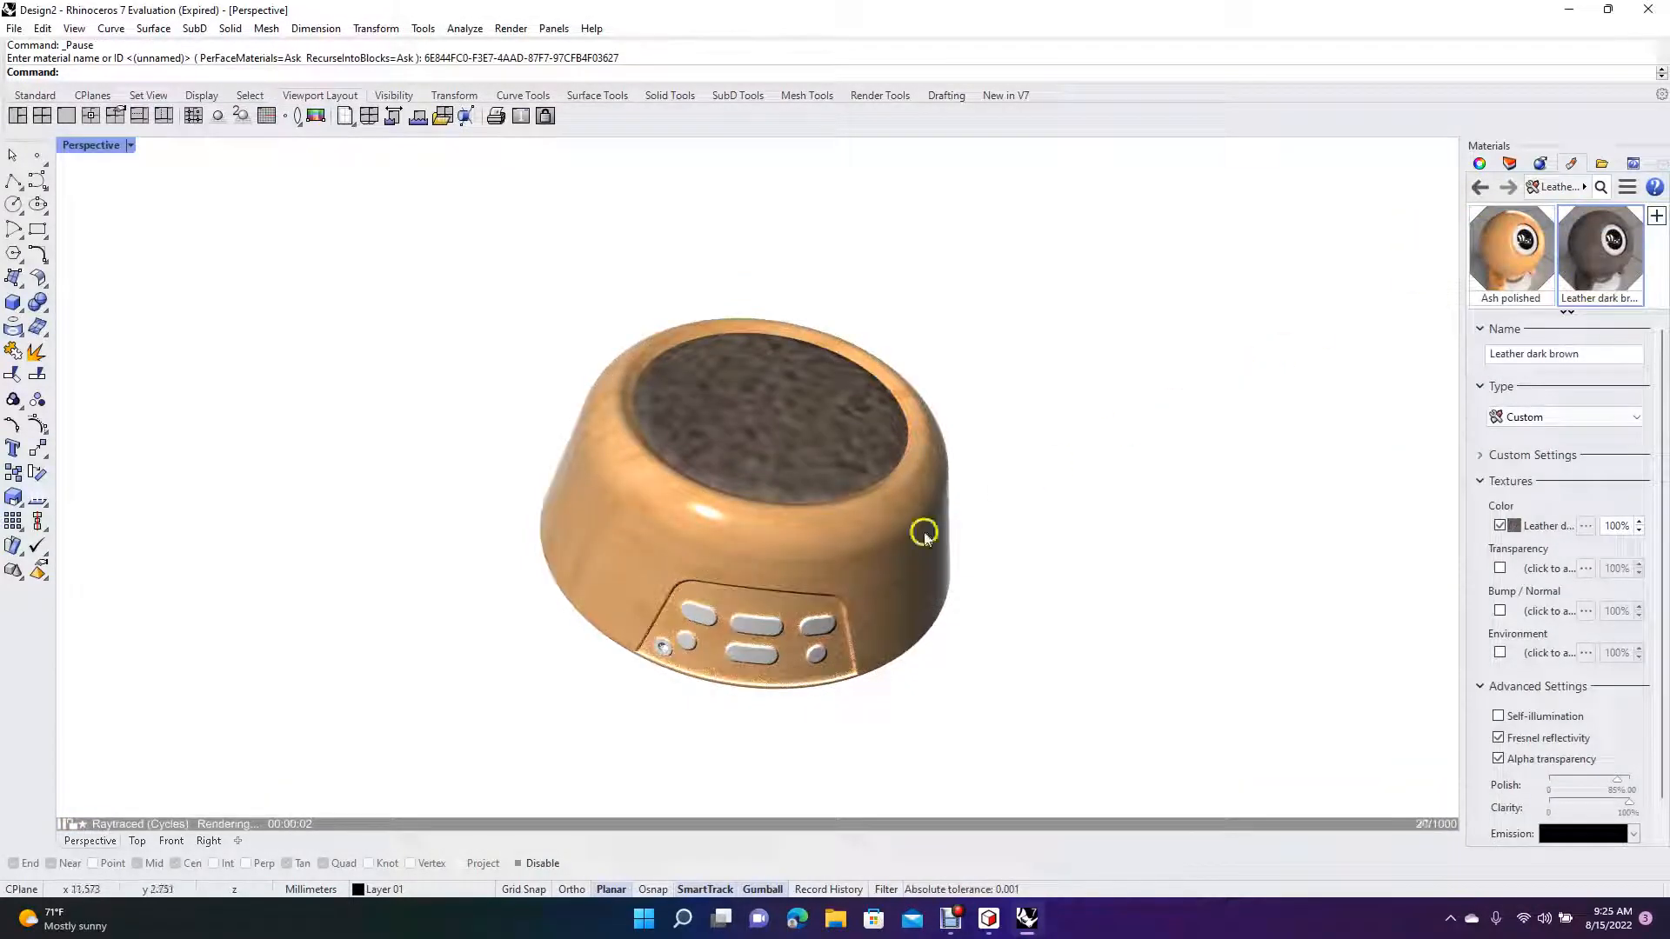
{"action": "mouse_move", "coordinate": [424, 460]}
{"action": "right_mouse_down"}
{"action": "mouse_move", "coordinate": [436, 406]}
{"action": "mouse_move", "coordinate": [438, 445]}
{"action": "right_mouse_up"}
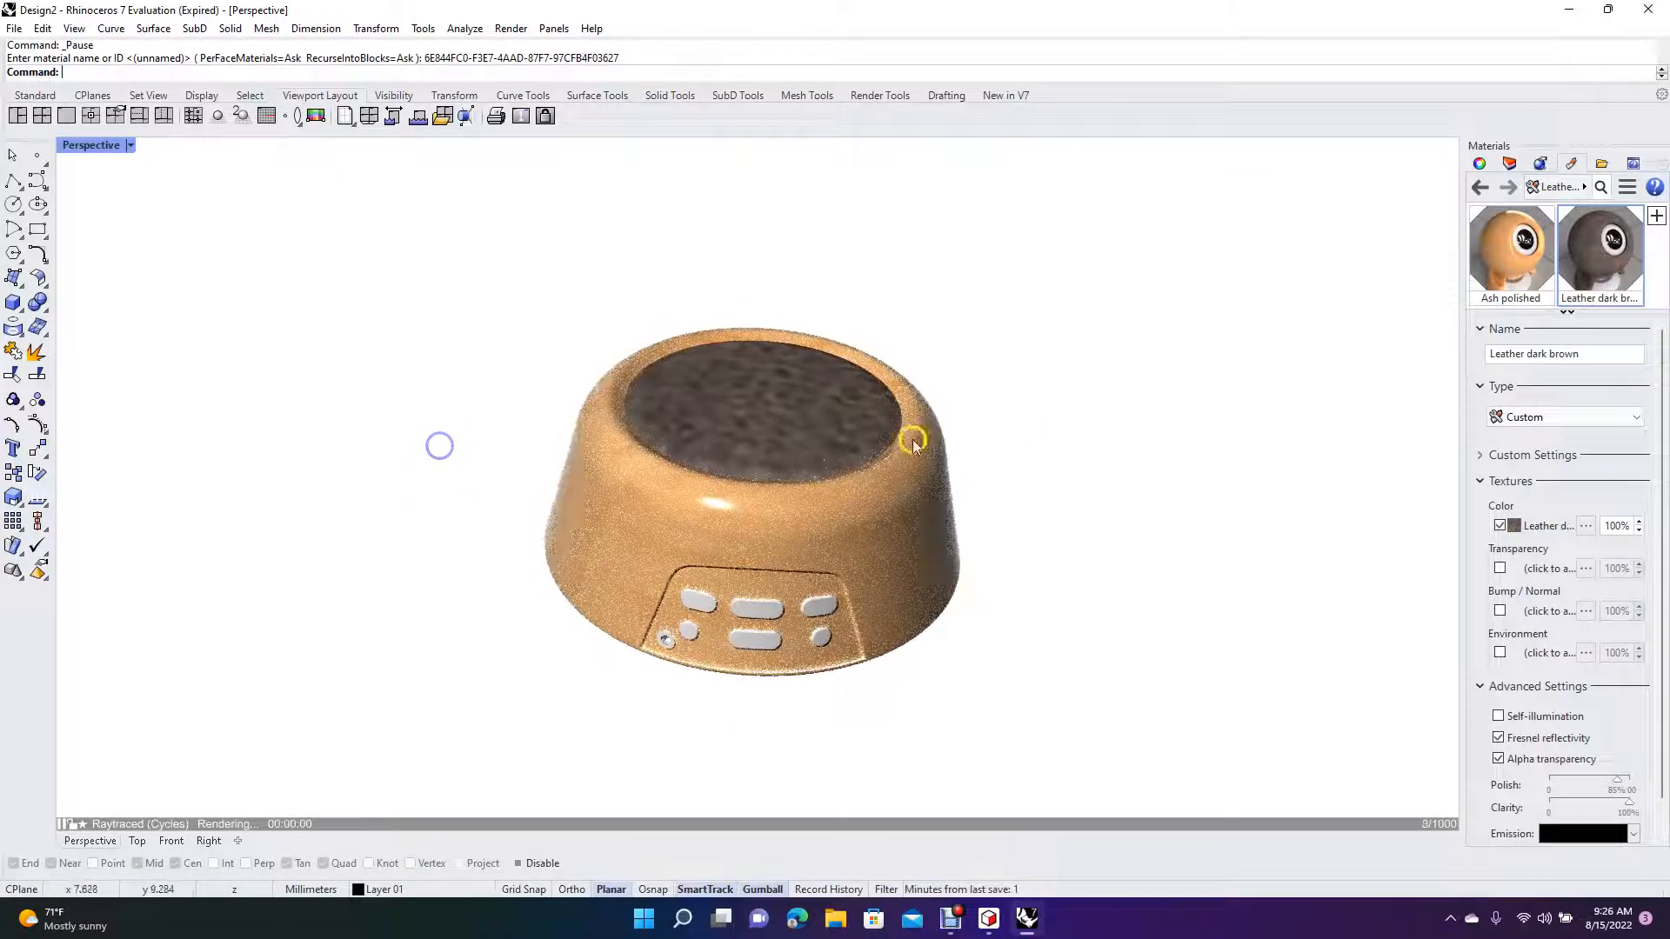
{"action": "key", "text": "ctrl+z"}
{"action": "left_click", "coordinate": [1203, 426]}
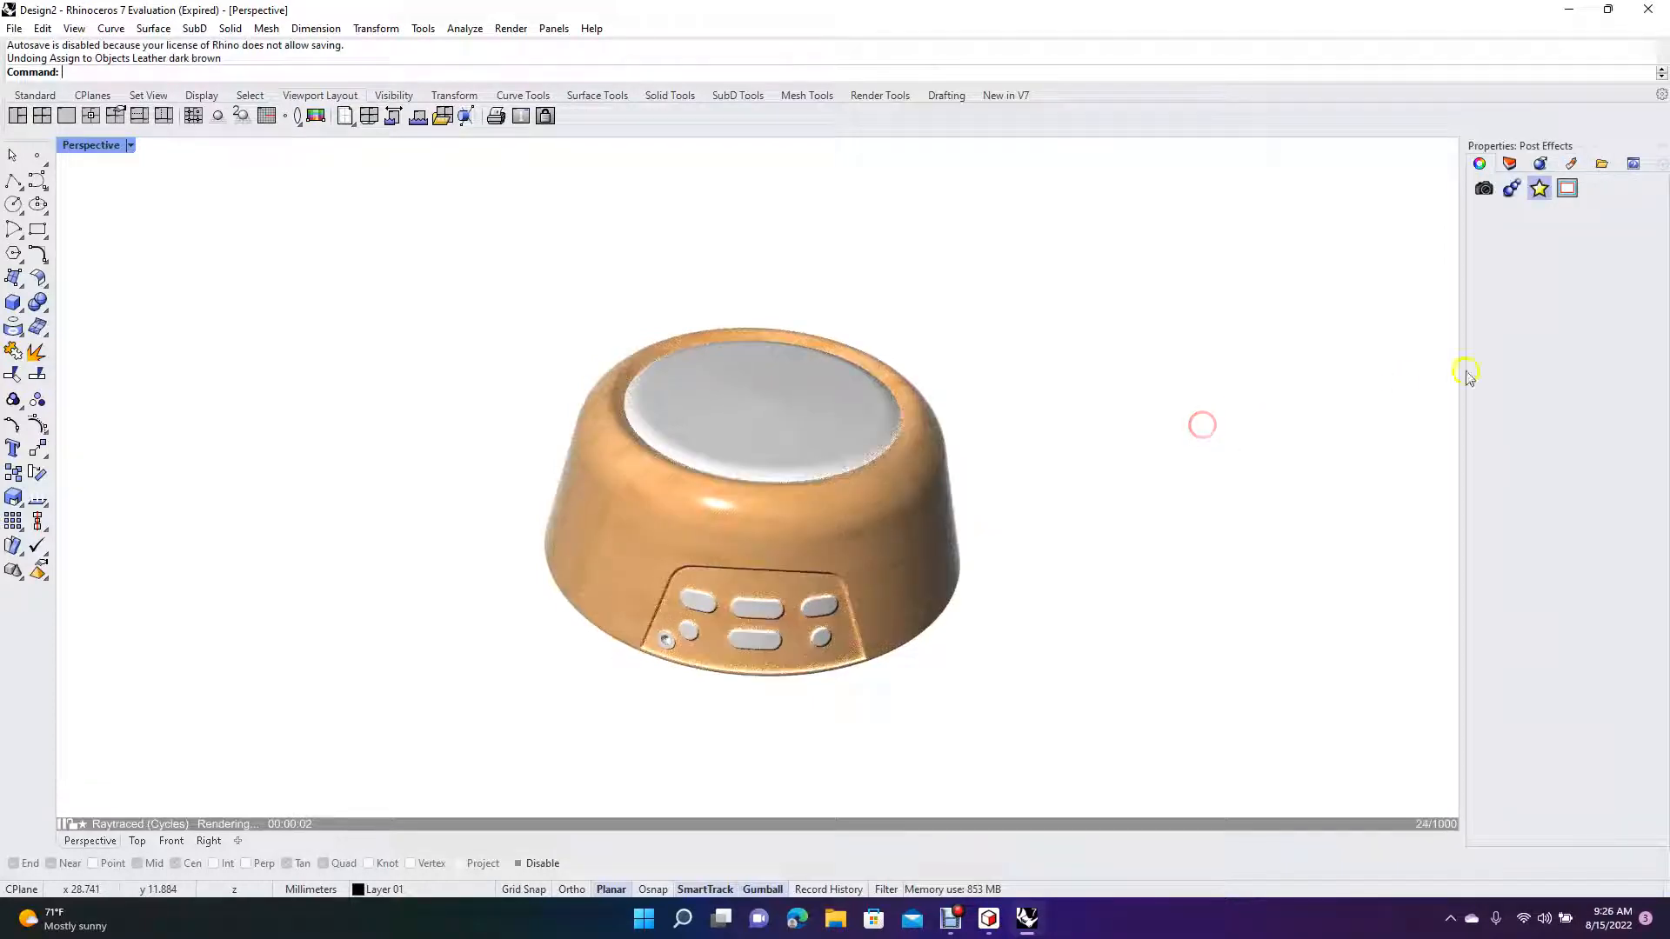
{"action": "left_click", "coordinate": [1567, 166]}
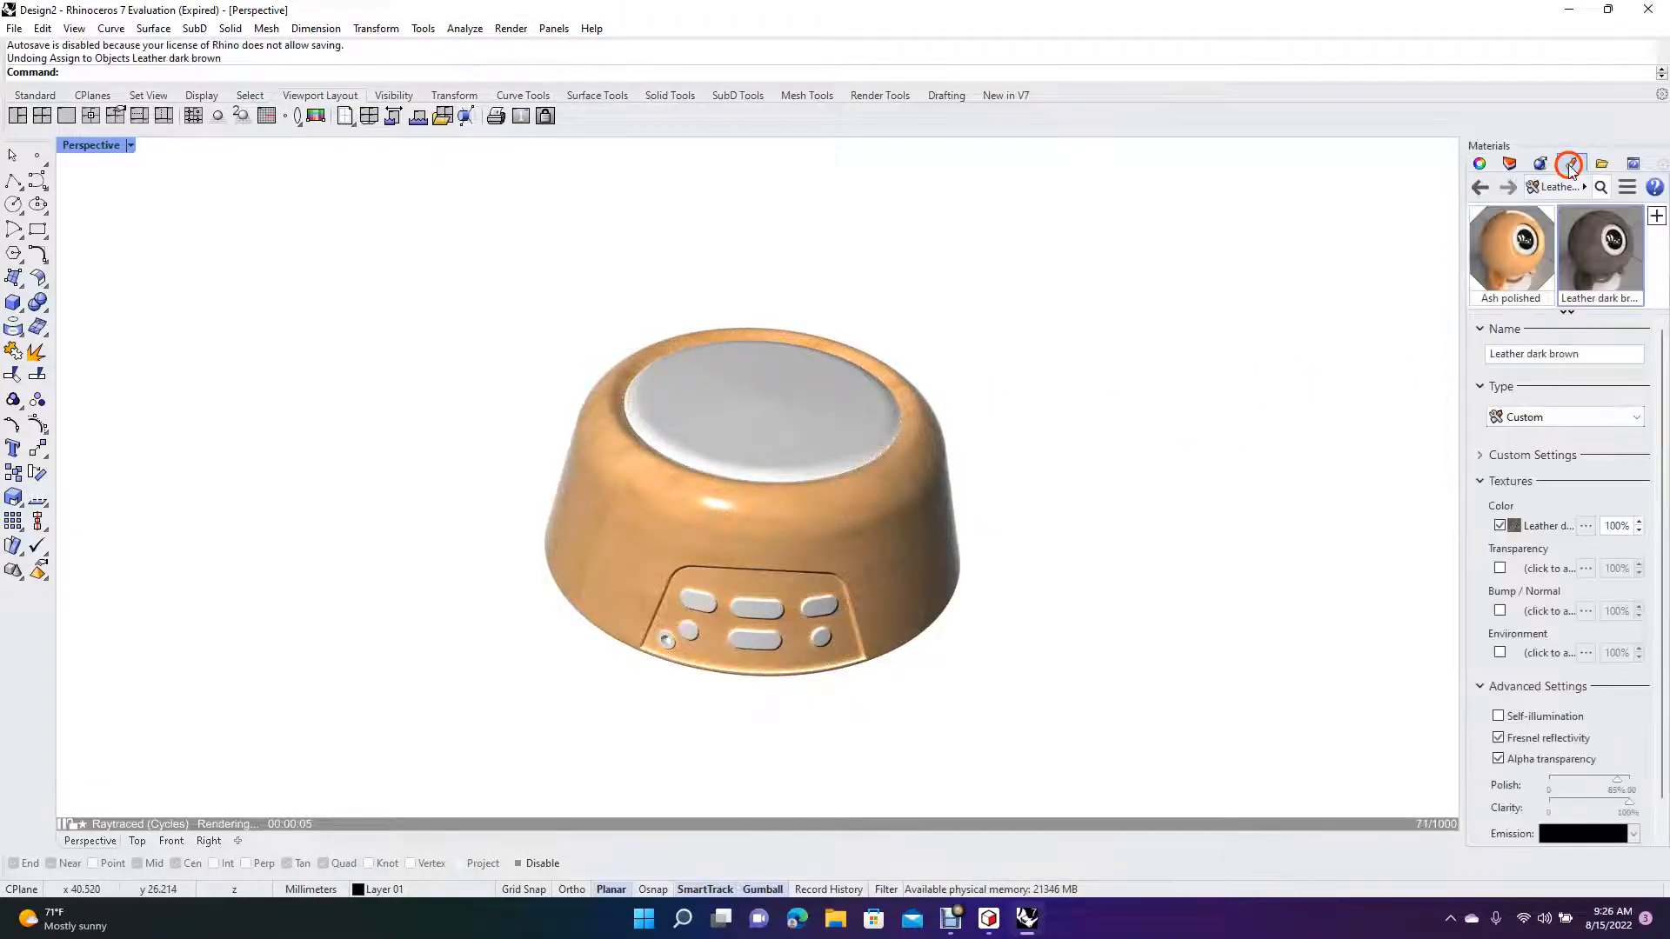
Import the Gray lined fabric material from the Textile folder of the material library
{"action": "left_click", "coordinate": [1655, 219]}
{"action": "left_click", "coordinate": [1590, 230]}
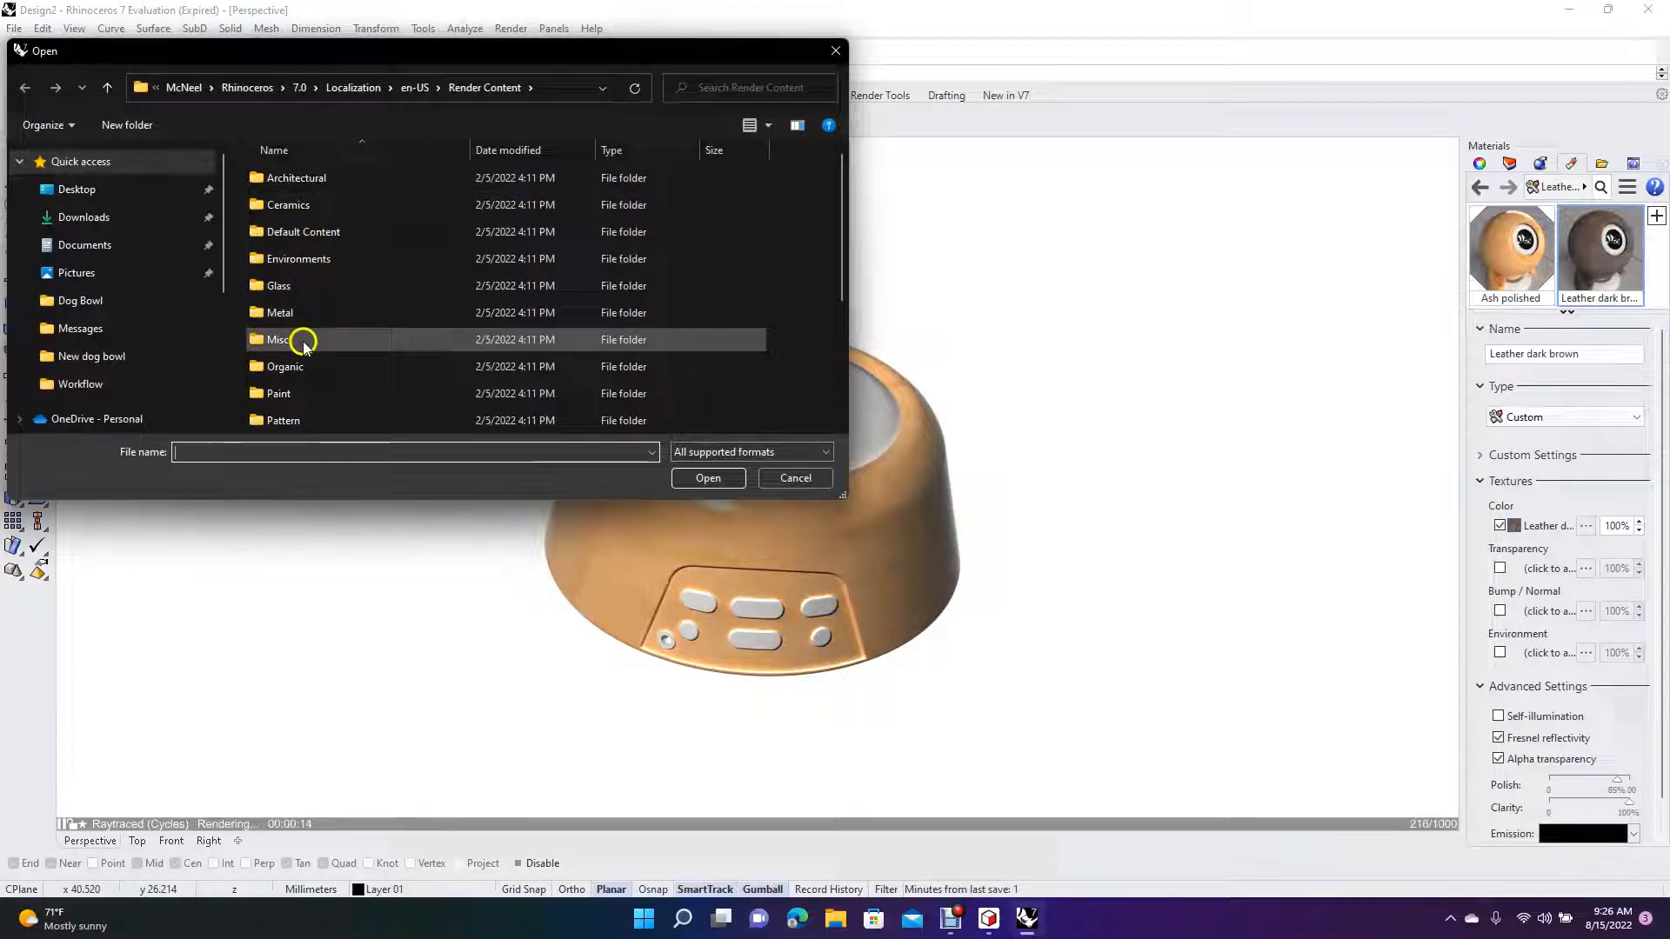
{"action": "left_click_drag", "start_coordinate": [846, 283], "coordinate": [842, 381]}
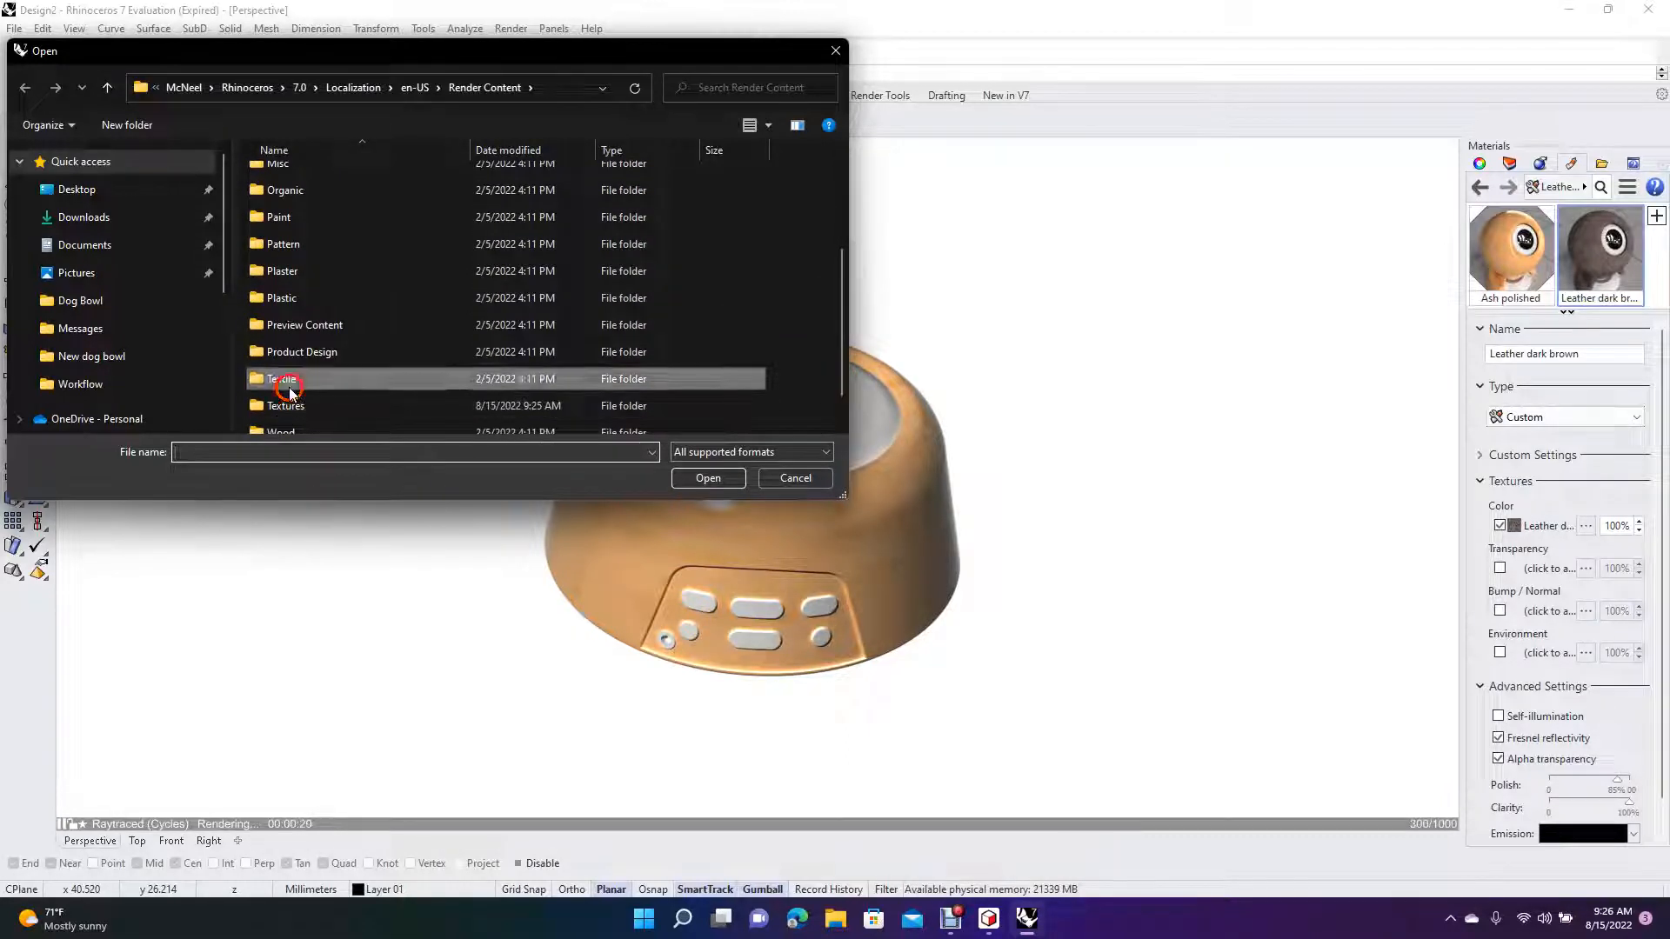
{"action": "double_click", "coordinate": [285, 383]}
{"action": "left_click", "coordinate": [377, 346]}
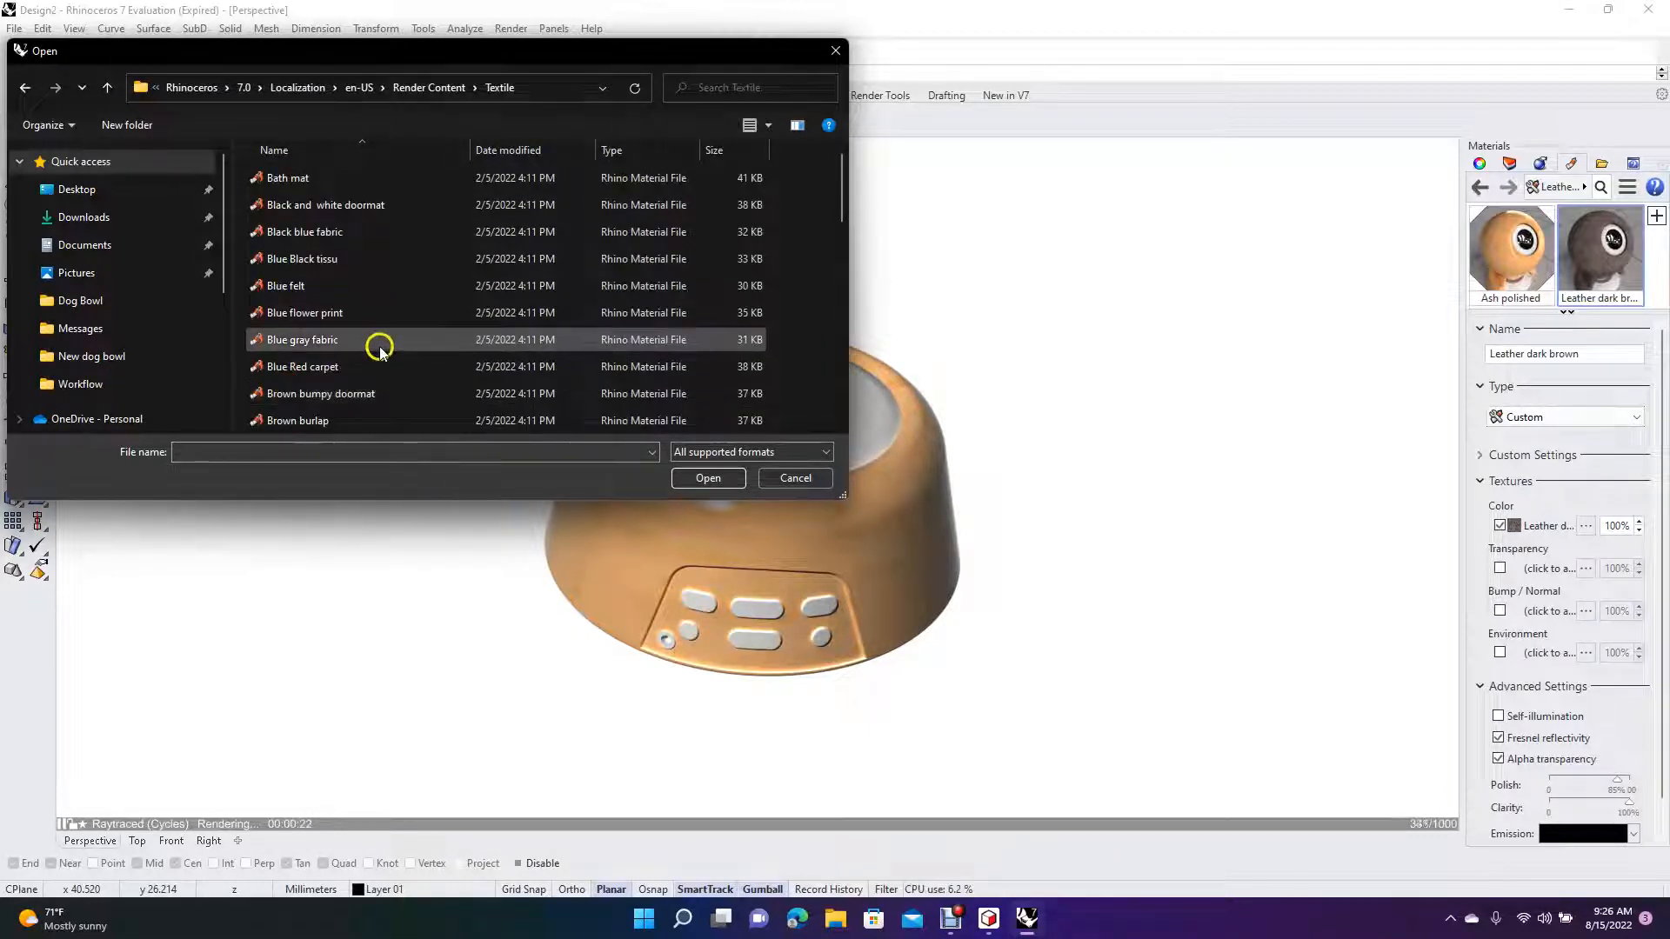
{"action": "left_click", "coordinate": [361, 366]}
{"action": "left_click", "coordinate": [362, 374]}
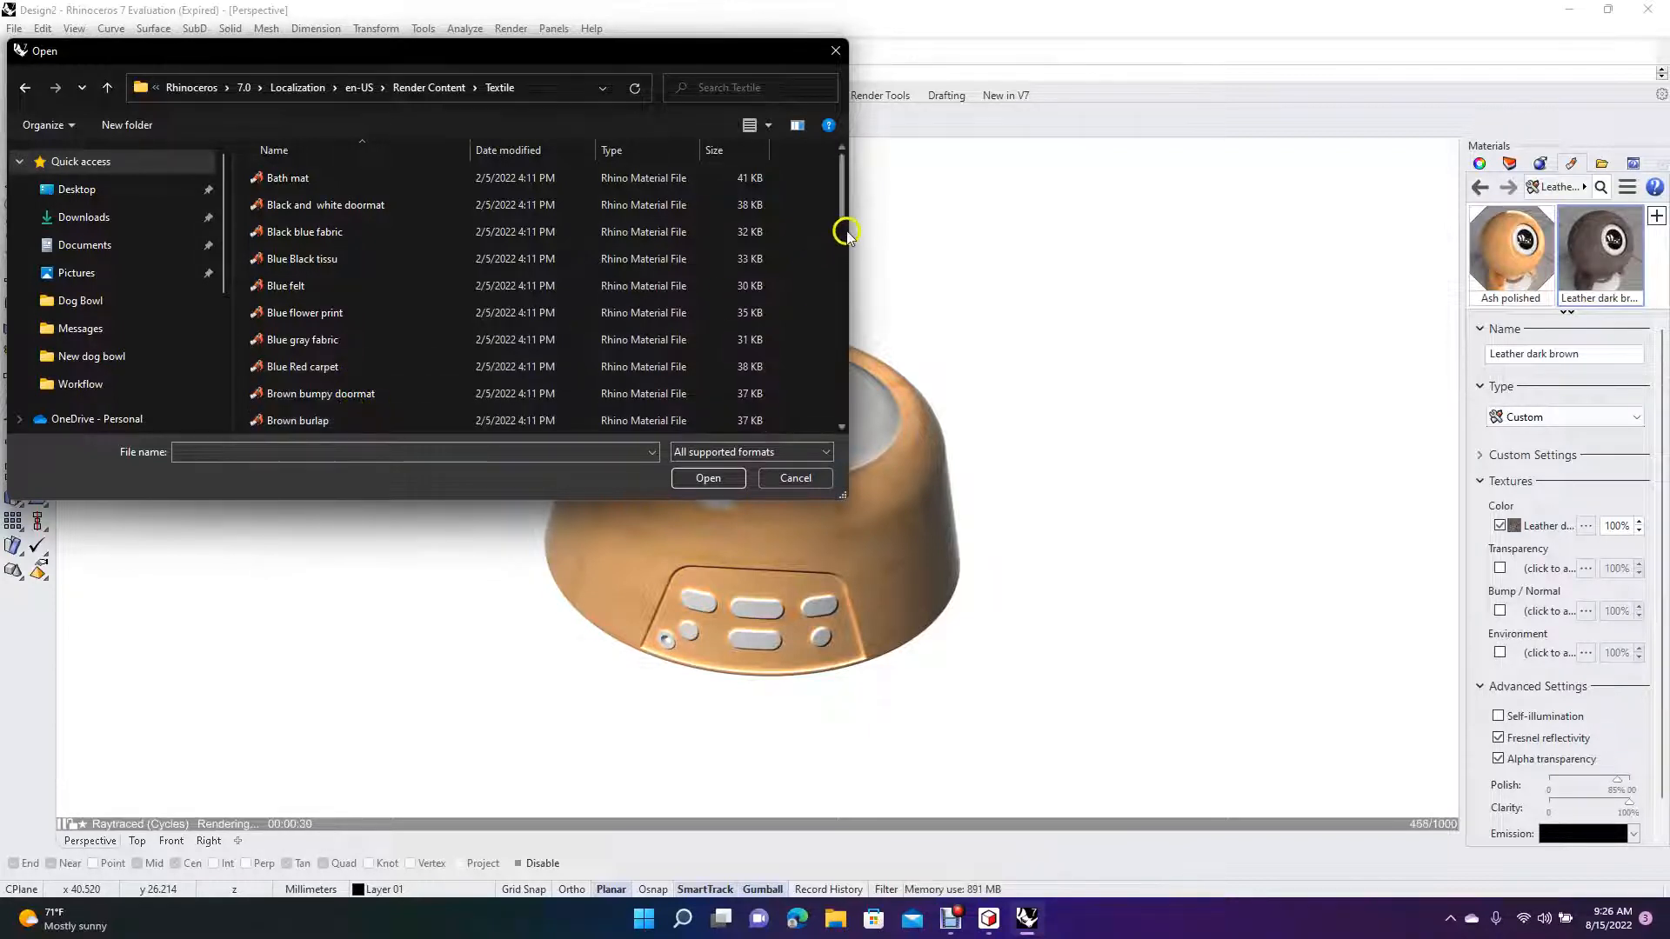
{"action": "left_click_drag", "start_coordinate": [841, 214], "coordinate": [840, 331]}
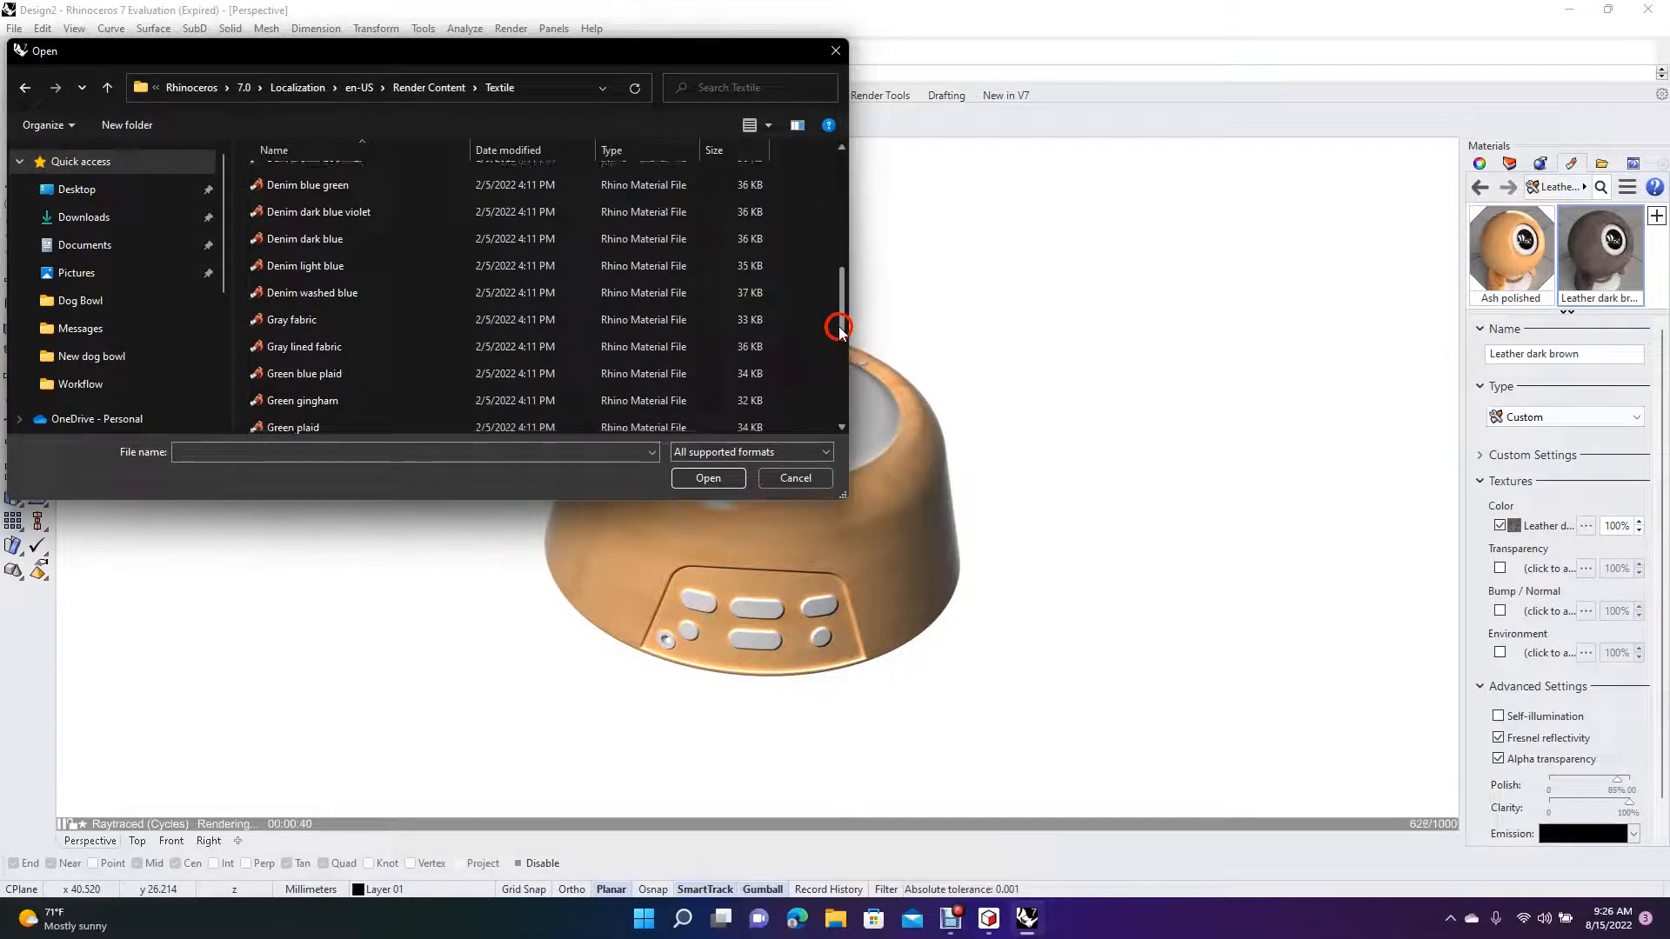
{"action": "double_click", "coordinate": [332, 348]}
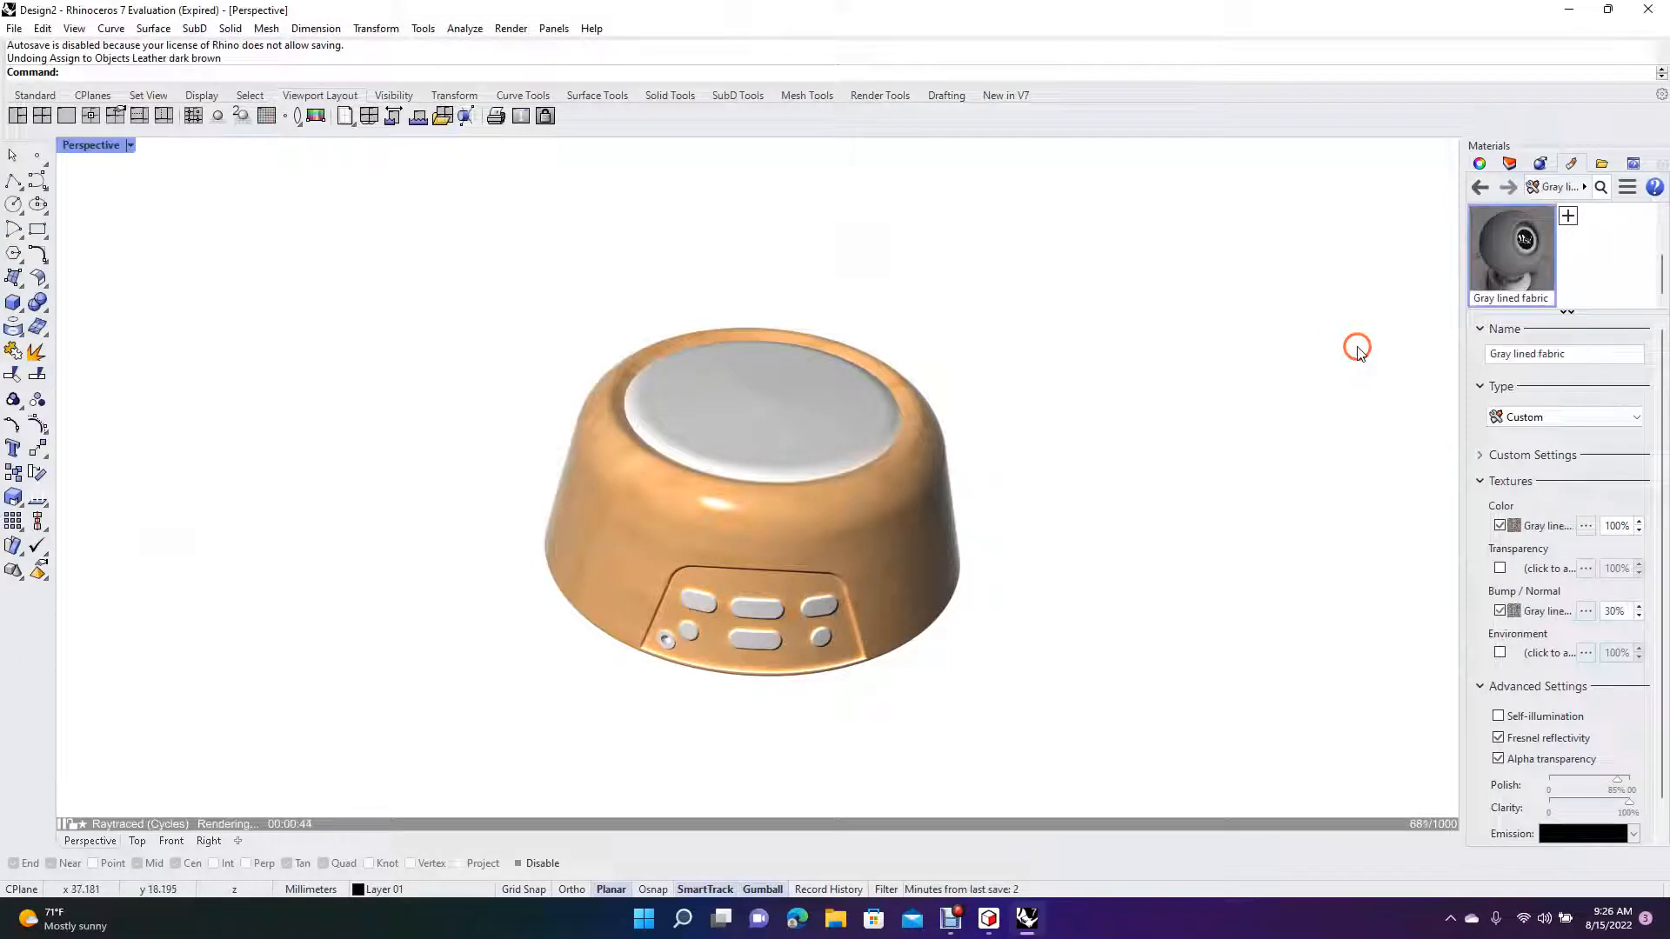
Assign the Gray lined fabric material to the top disc mesh and clear the selection
{"action": "left_click", "coordinate": [783, 420]}
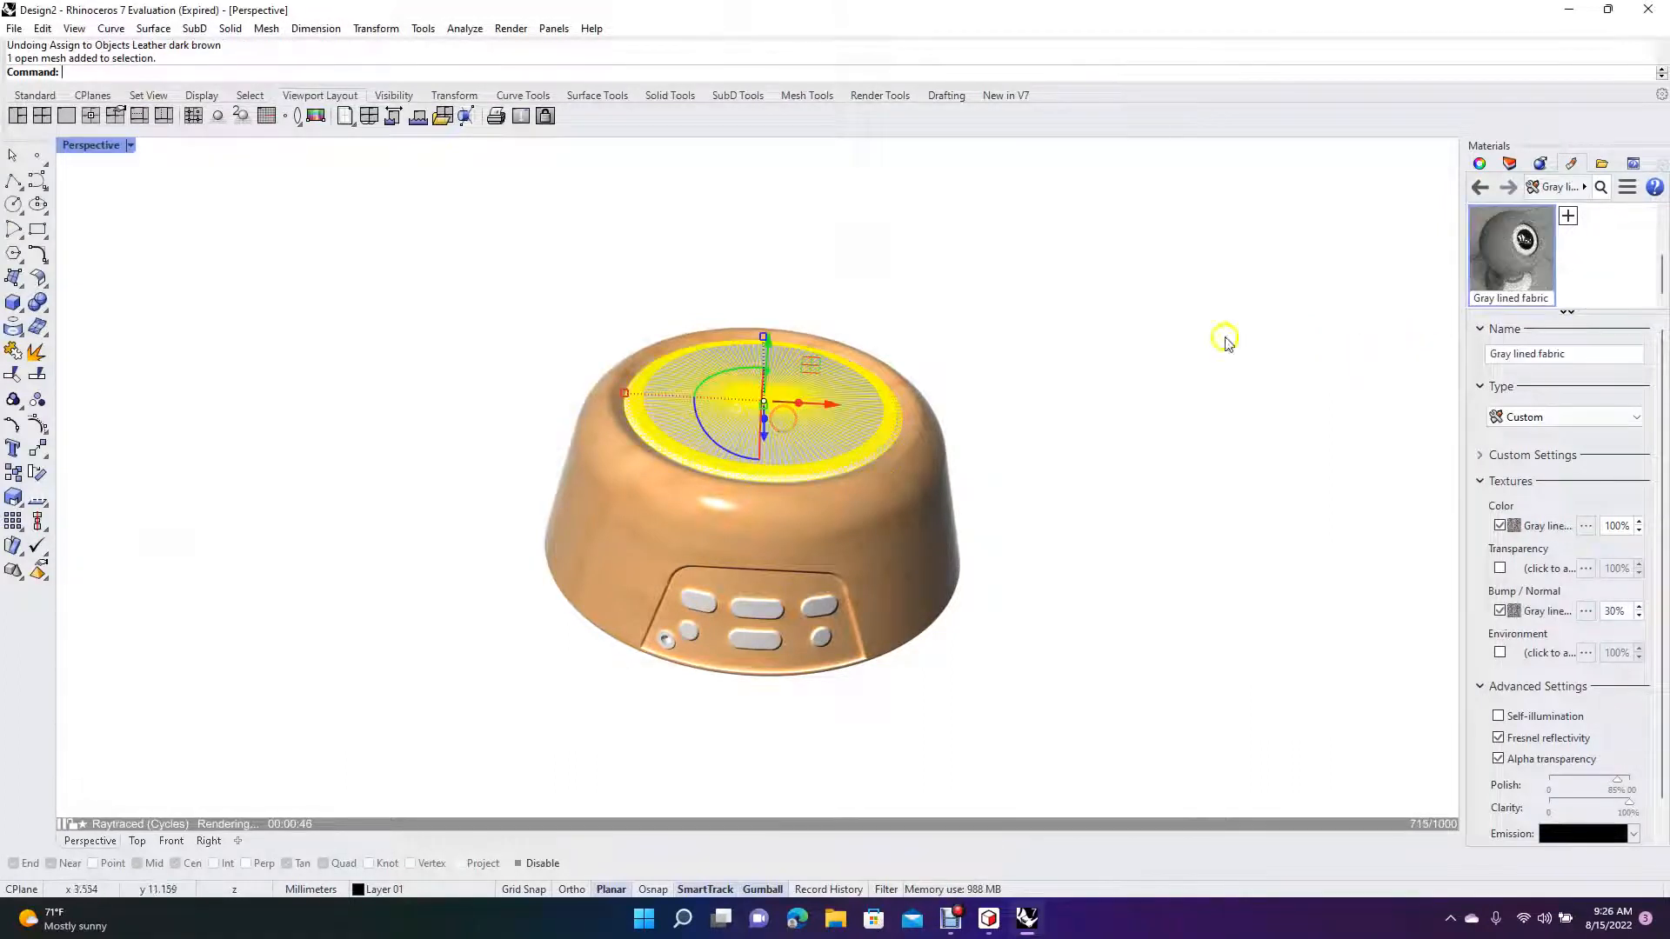
{"action": "right_click", "coordinate": [1522, 254]}
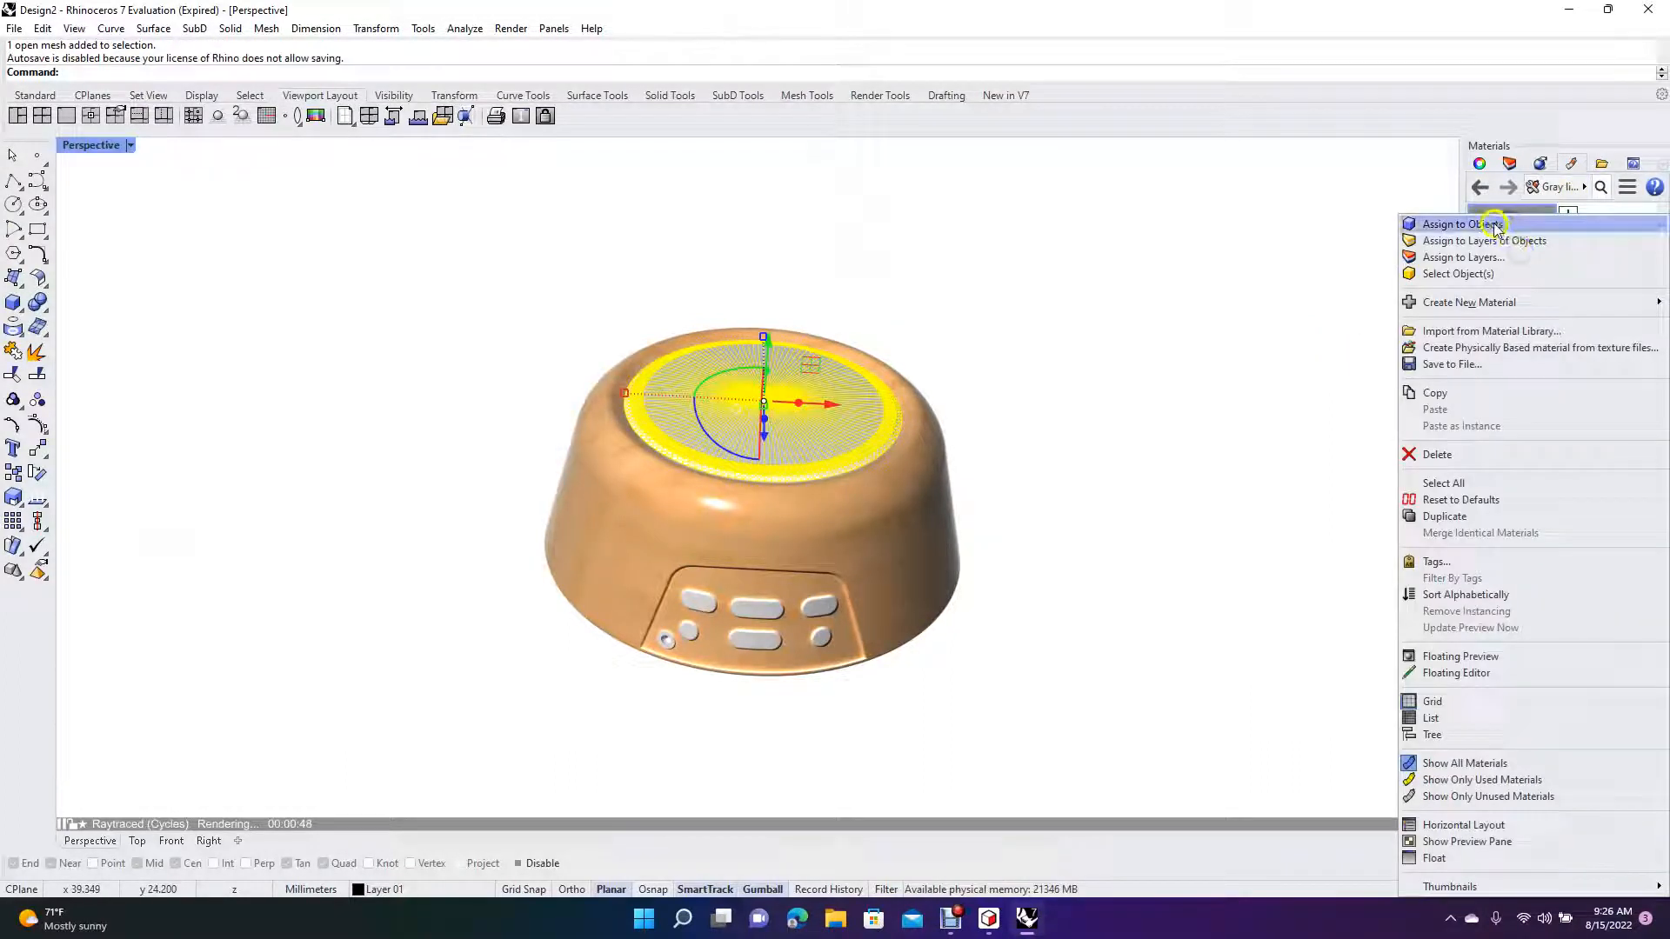
{"action": "left_click", "coordinate": [1495, 227]}
{"action": "left_click", "coordinate": [1268, 321]}
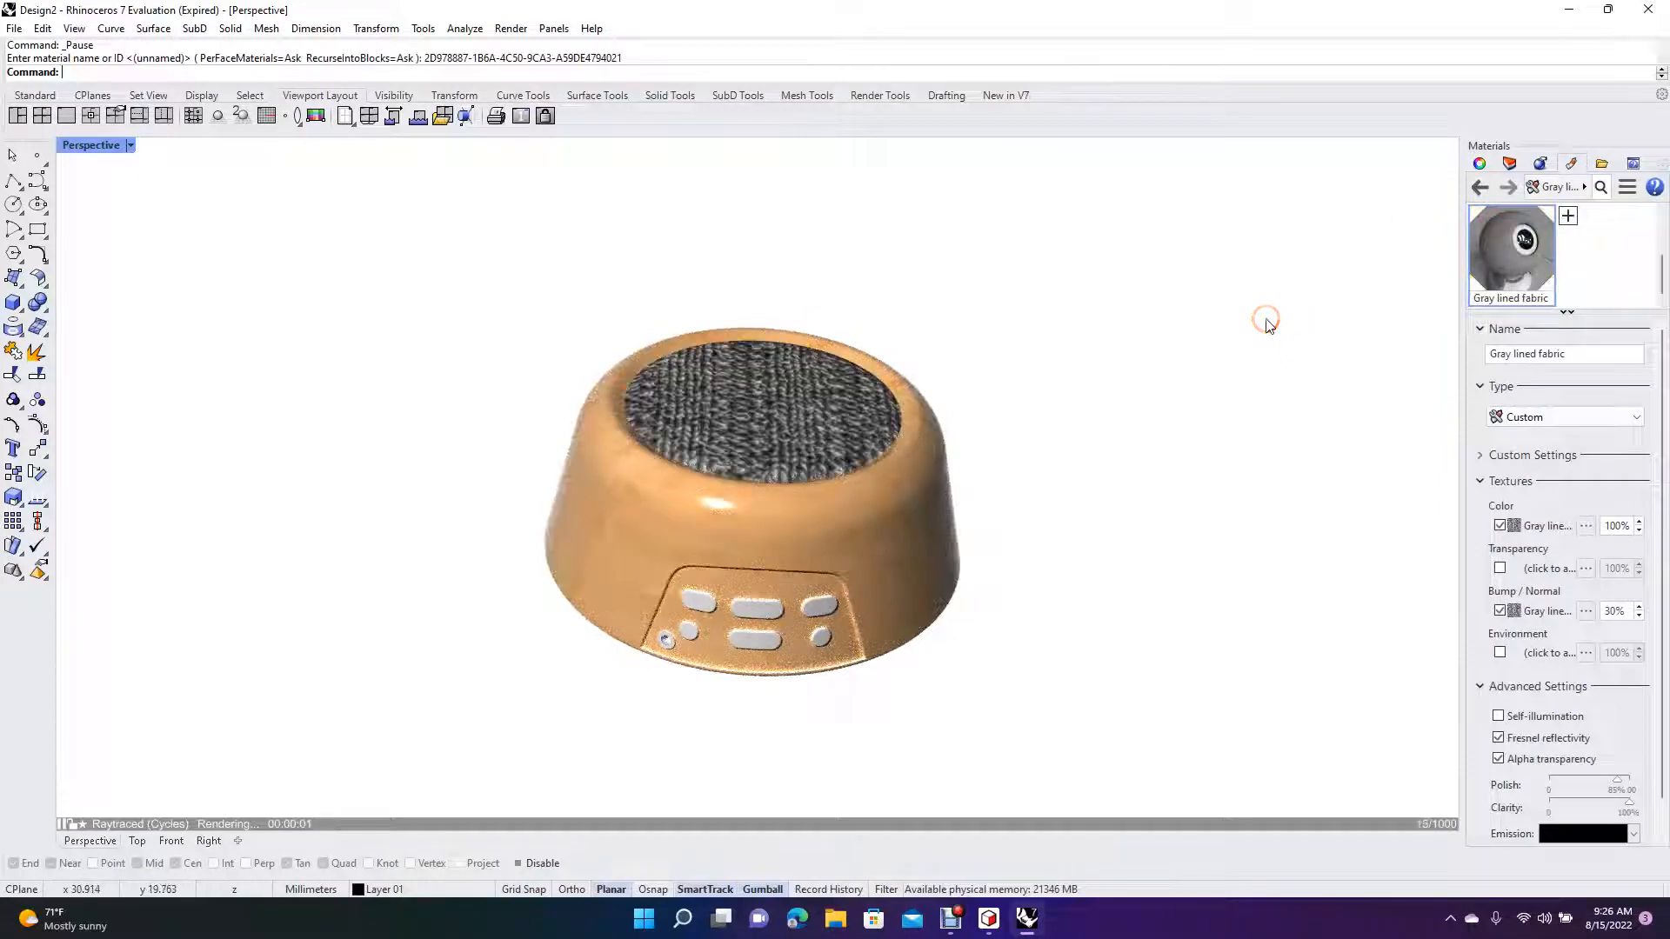
{"action": "mouse_move", "coordinate": [1050, 426]}
{"action": "right_mouse_down"}
{"action": "mouse_move", "coordinate": [1052, 366]}
{"action": "mouse_move", "coordinate": [1050, 423]}
{"action": "right_mouse_up"}
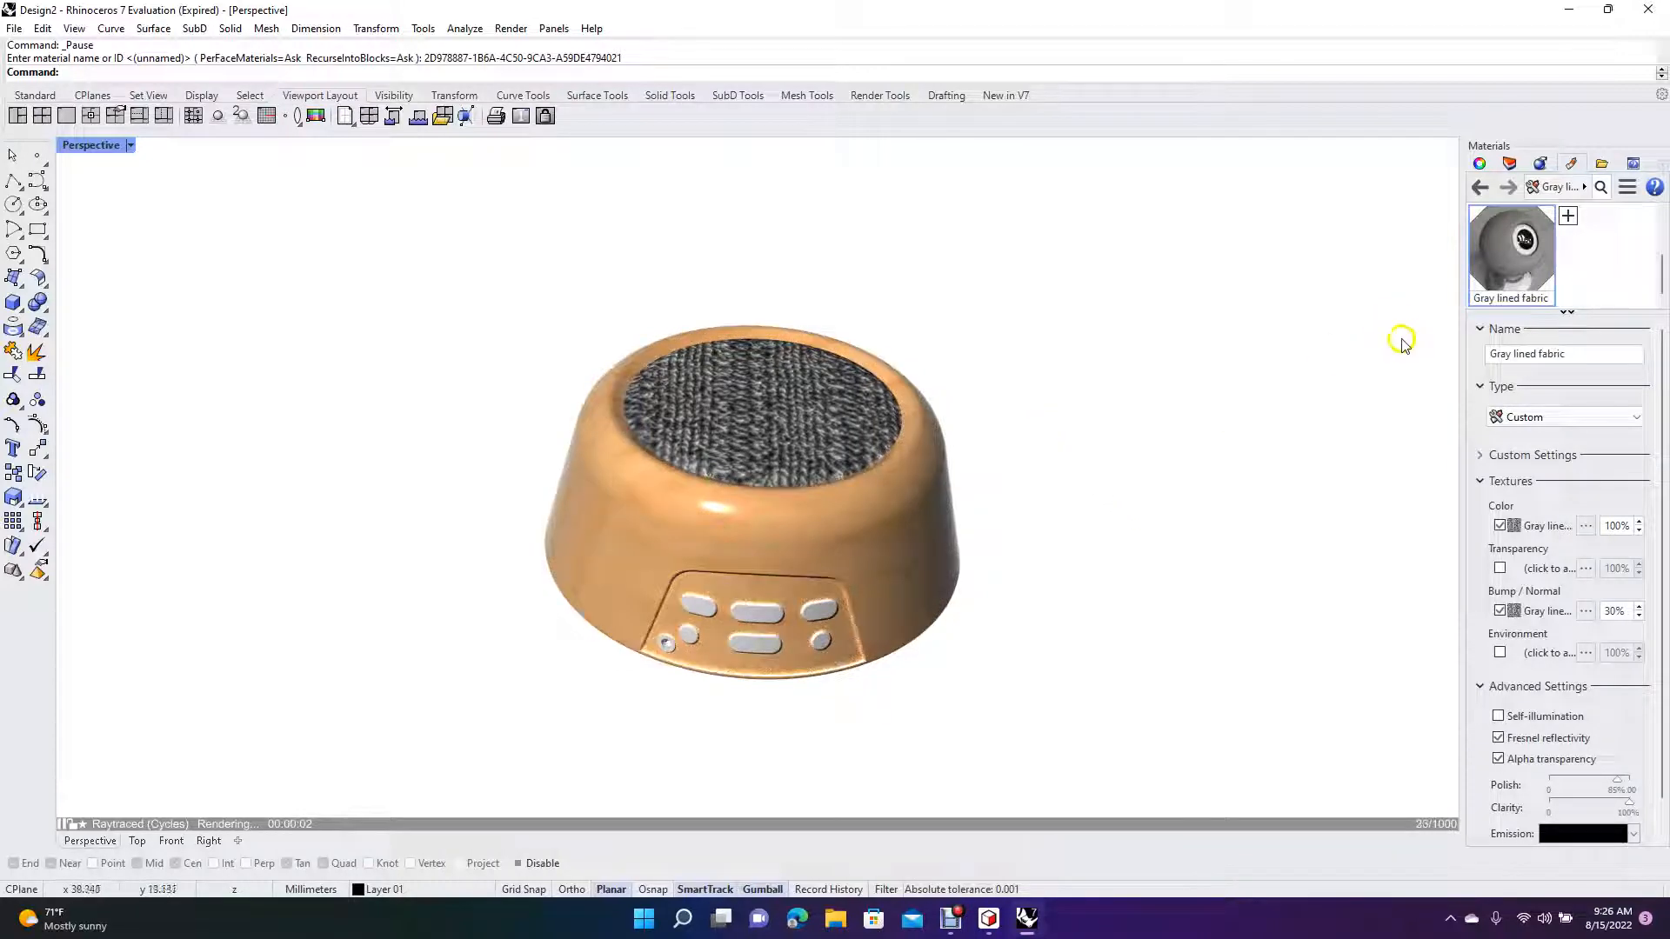
Import the Blue felt material from the Textile folder of the material library
{"action": "left_click", "coordinate": [1568, 215]}
{"action": "left_click", "coordinate": [1529, 231]}
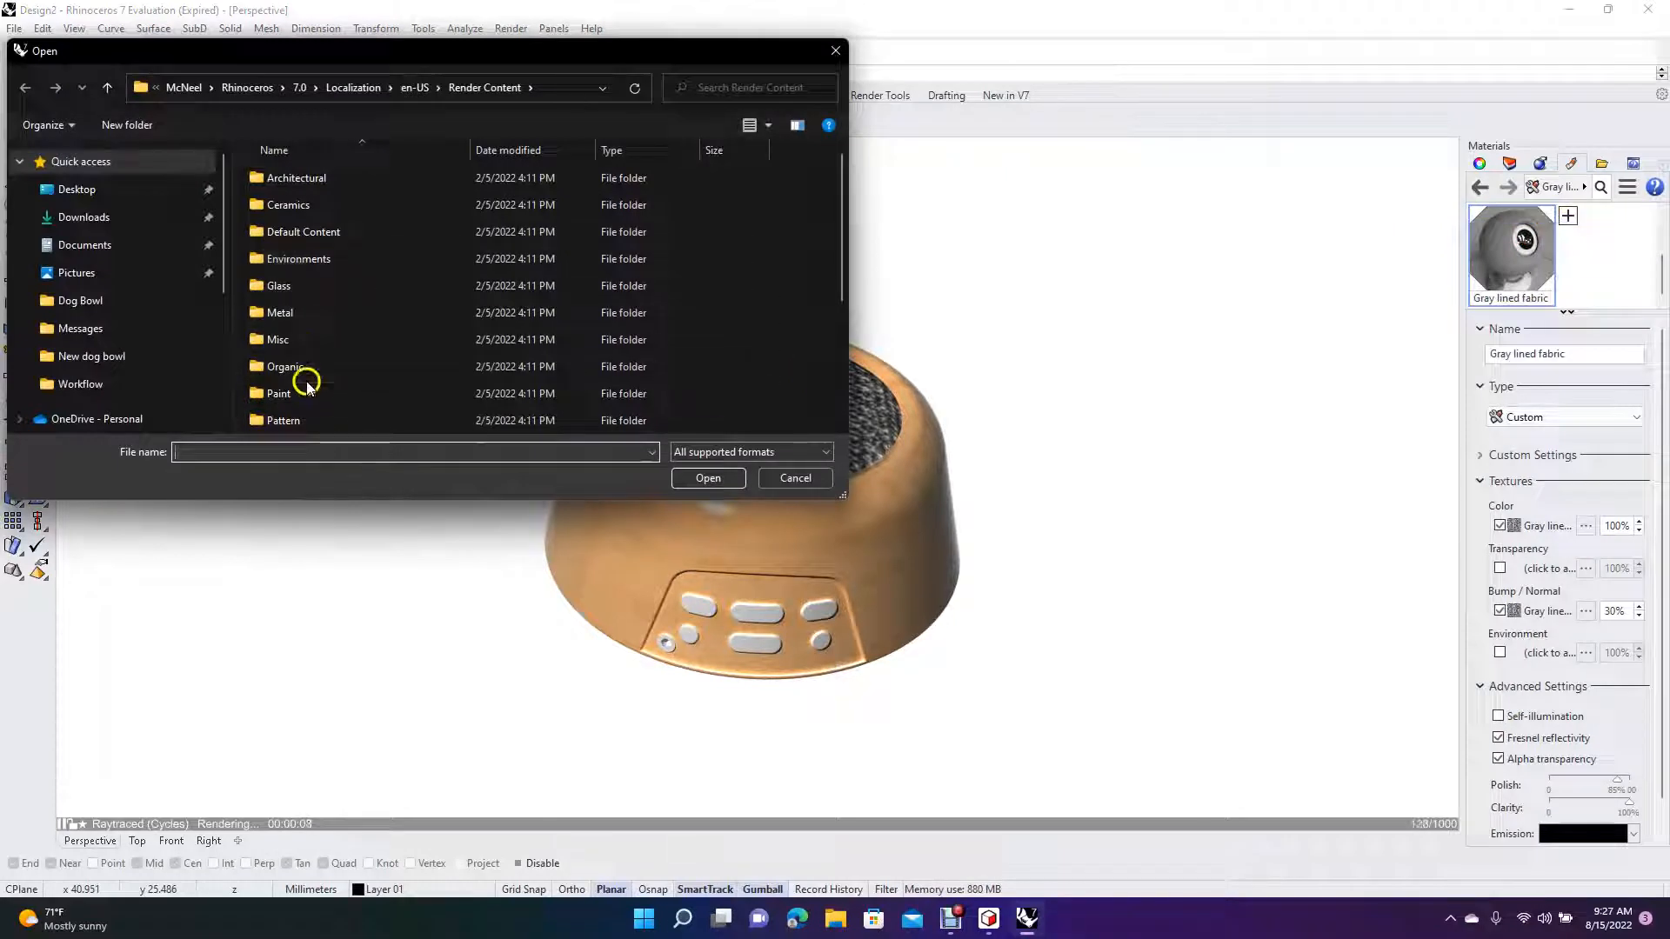
{"action": "left_click_drag", "start_coordinate": [842, 235], "coordinate": [840, 360]}
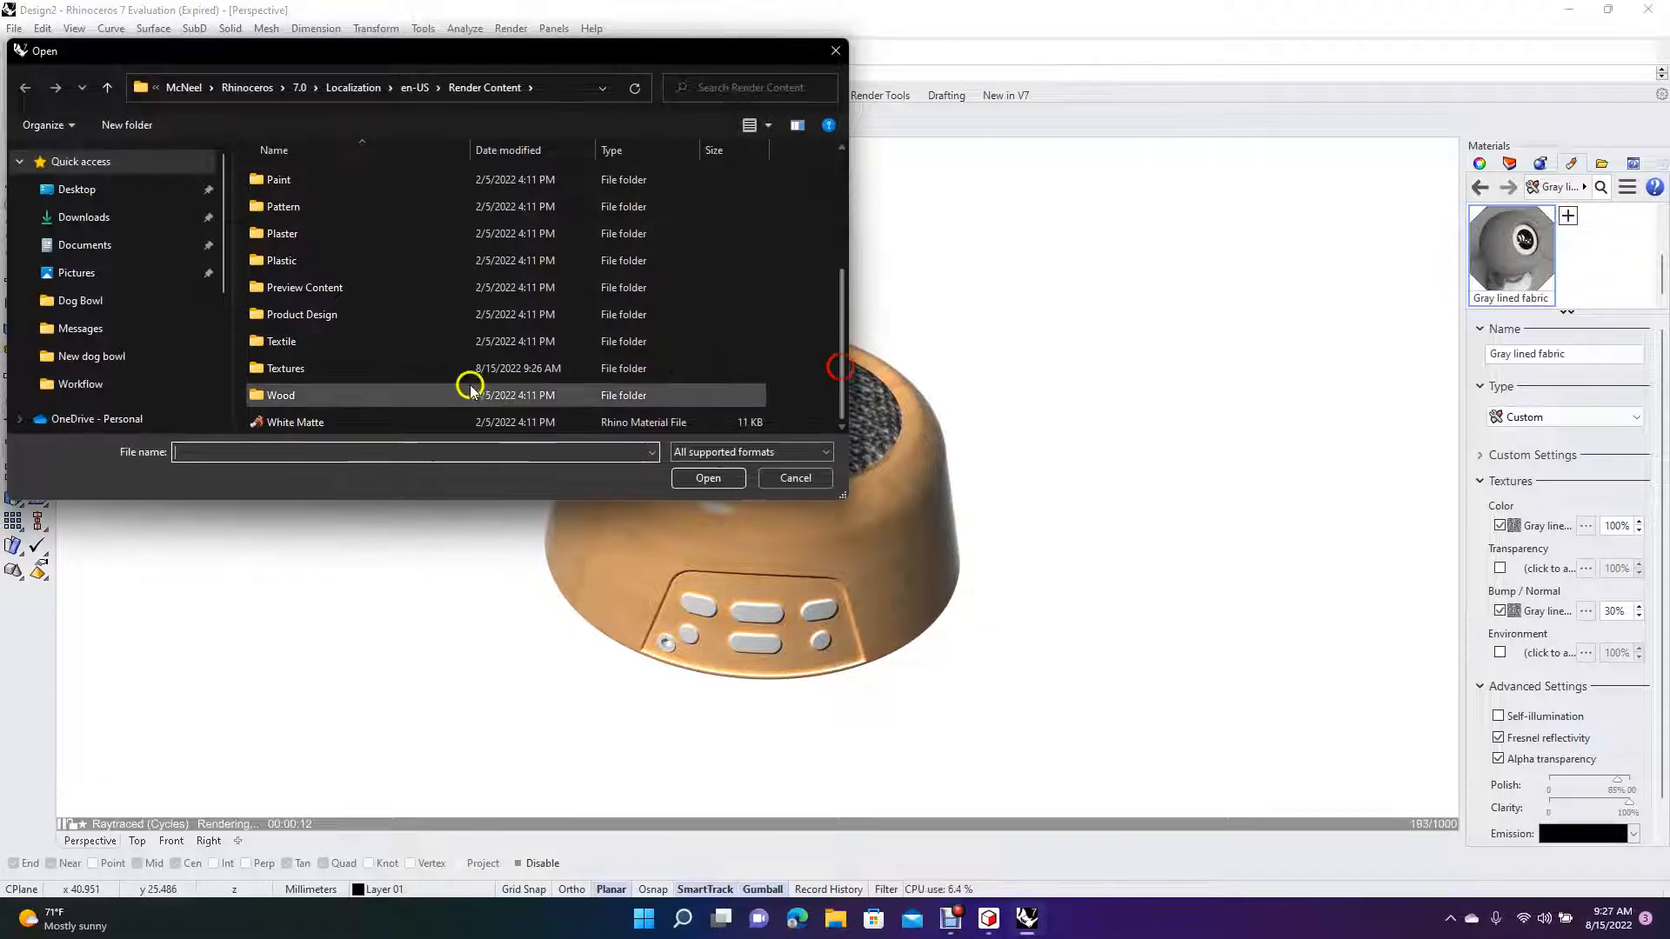
{"action": "double_click", "coordinate": [311, 368]}
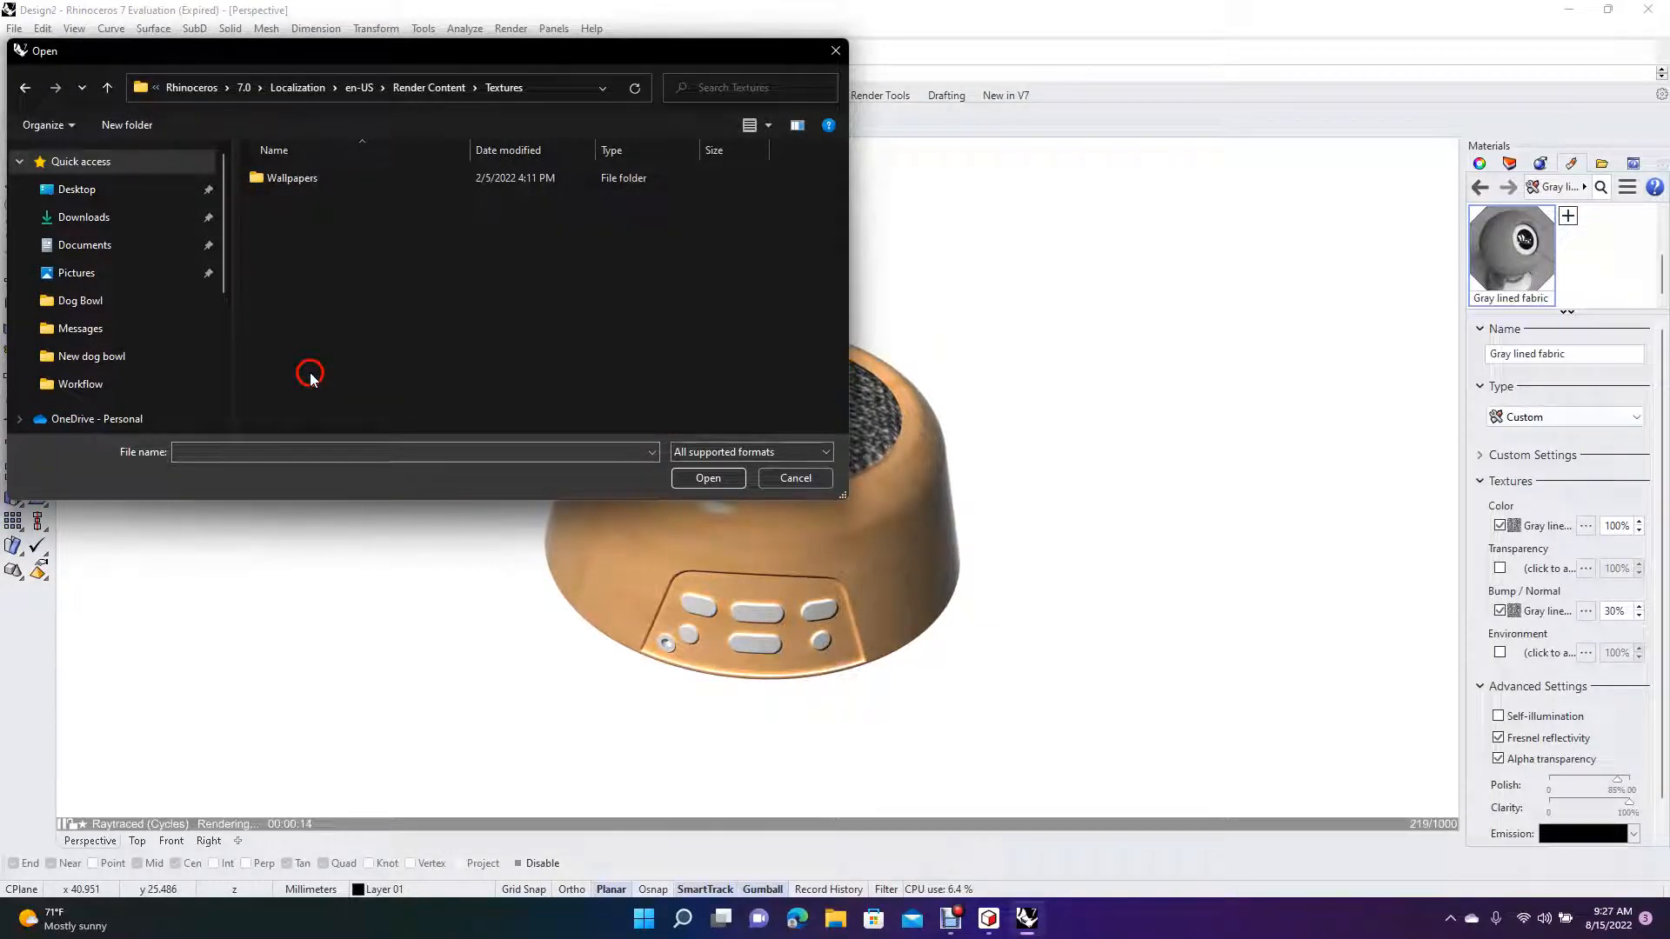
{"action": "double_click", "coordinate": [307, 180]}
{"action": "left_click", "coordinate": [27, 89]}
{"action": "left_click", "coordinate": [27, 89]}
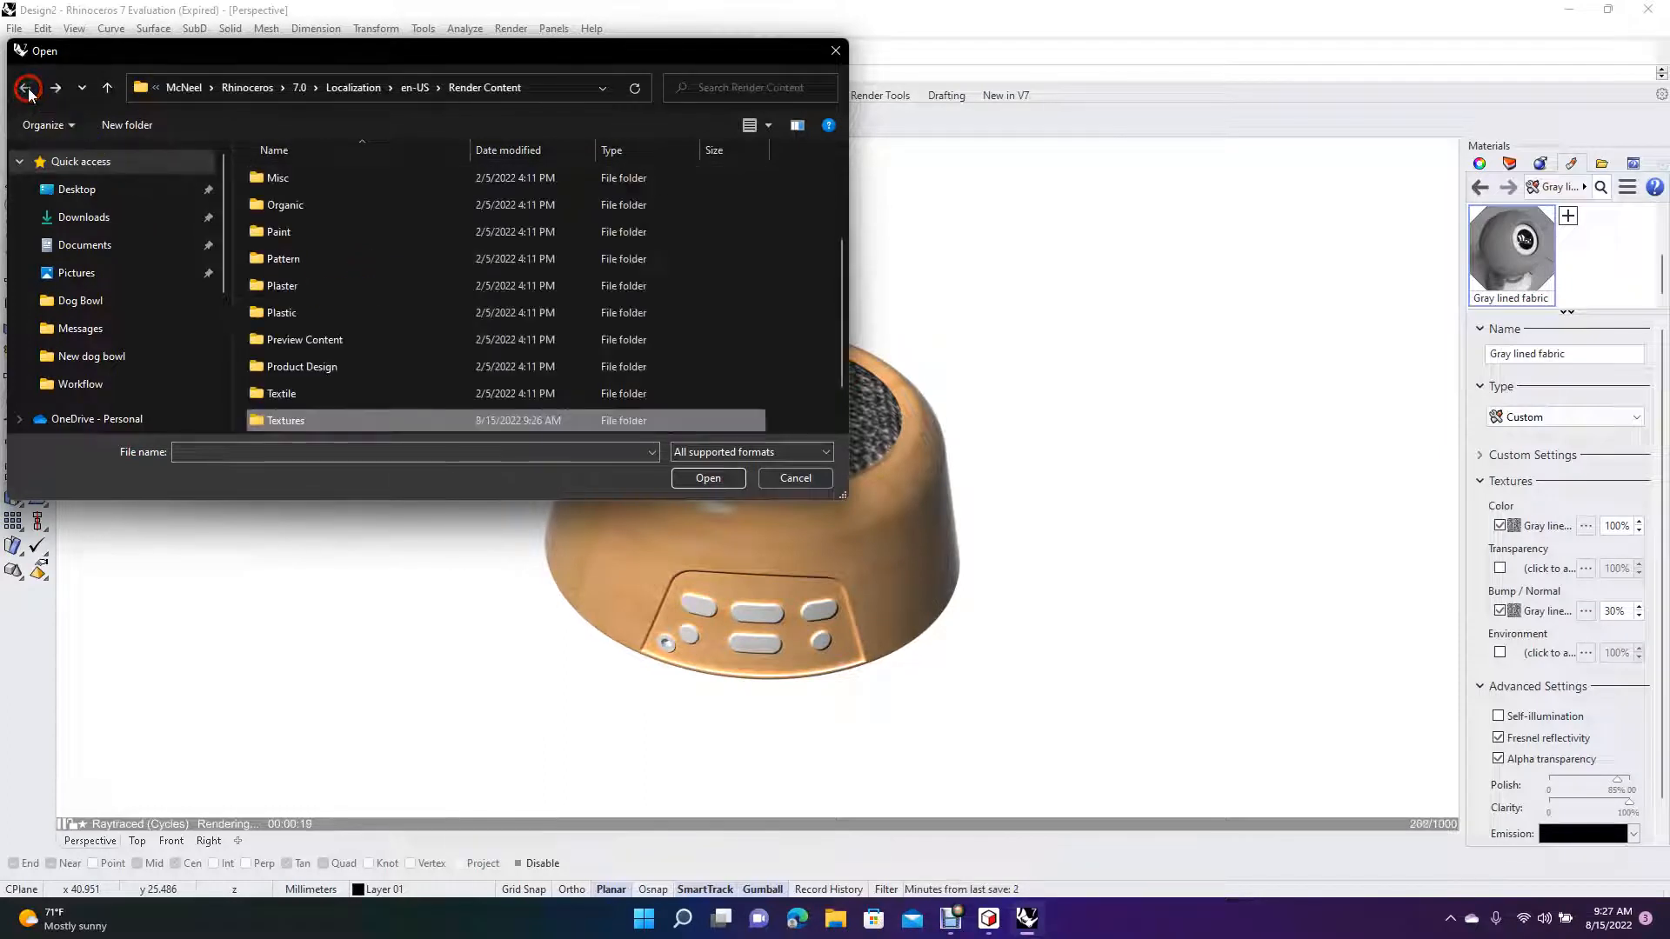
{"action": "double_click", "coordinate": [328, 395]}
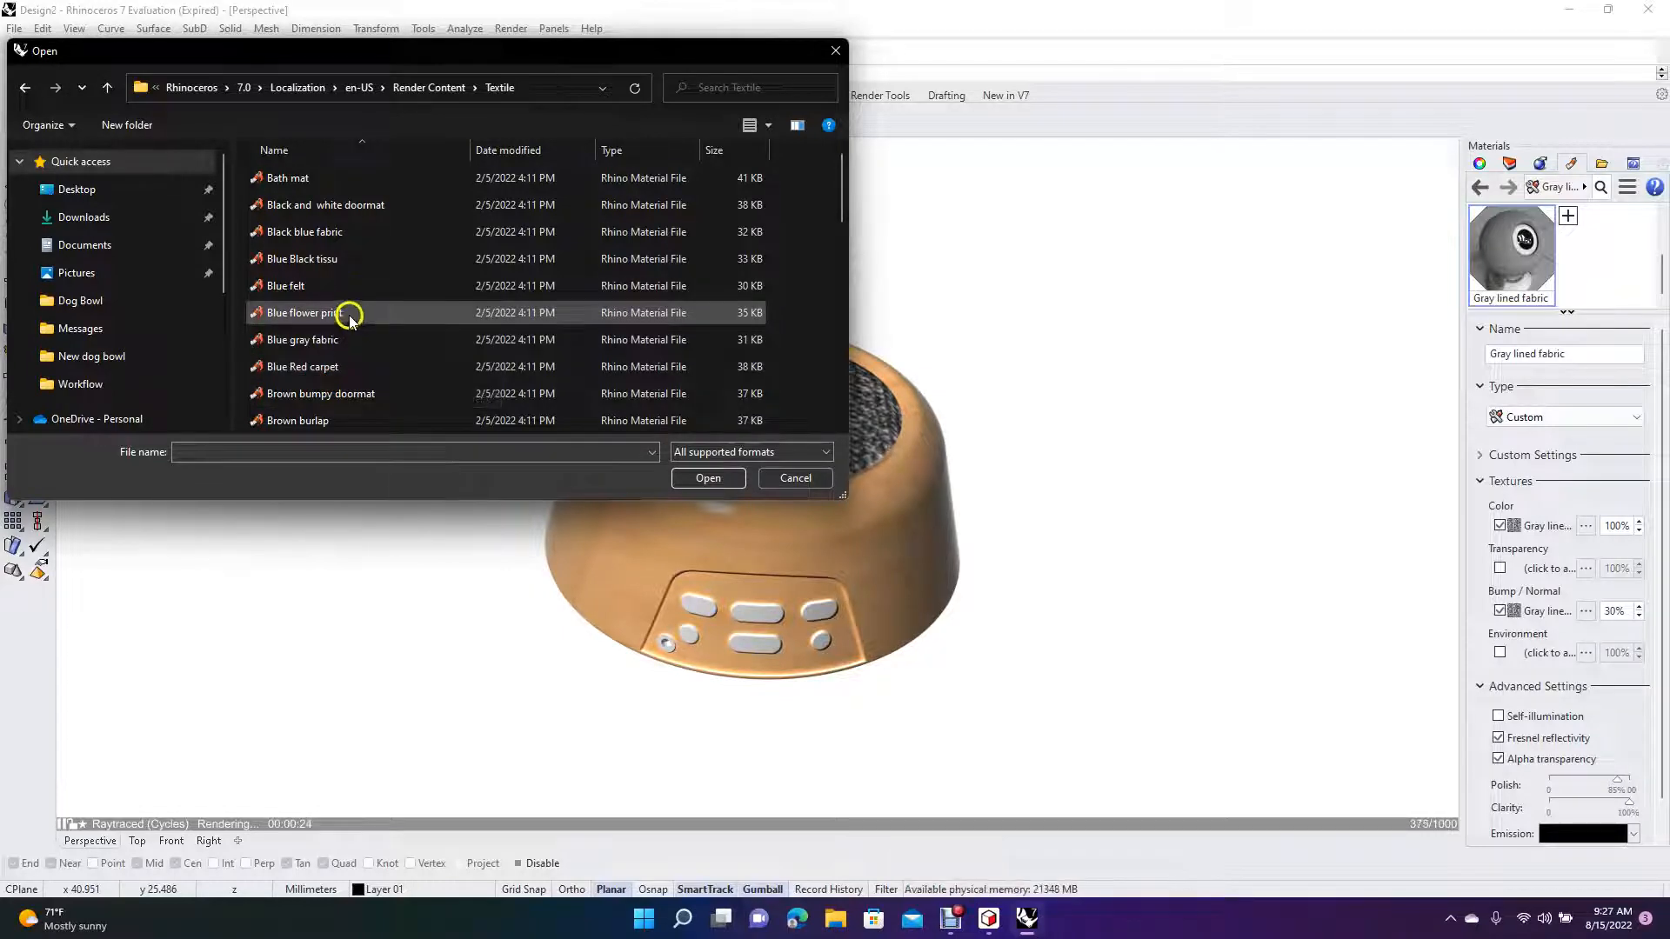
{"action": "double_click", "coordinate": [313, 288]}
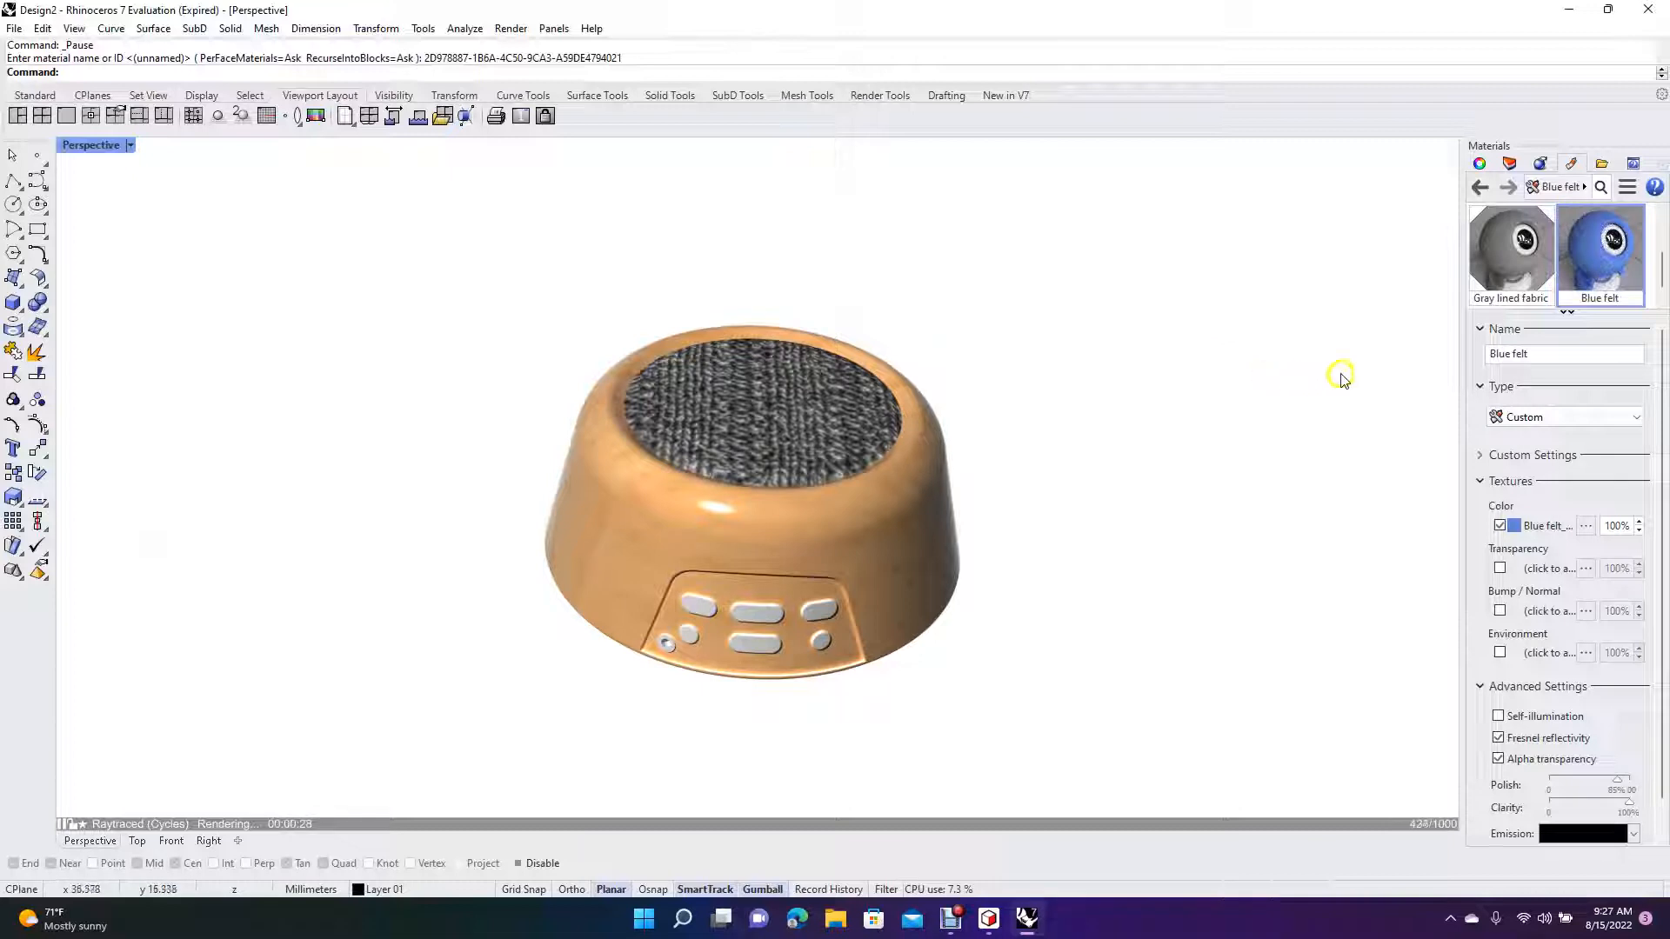
Assign the Blue felt material to the top disc mesh in place of its current fabric
{"action": "left_click", "coordinate": [787, 416]}
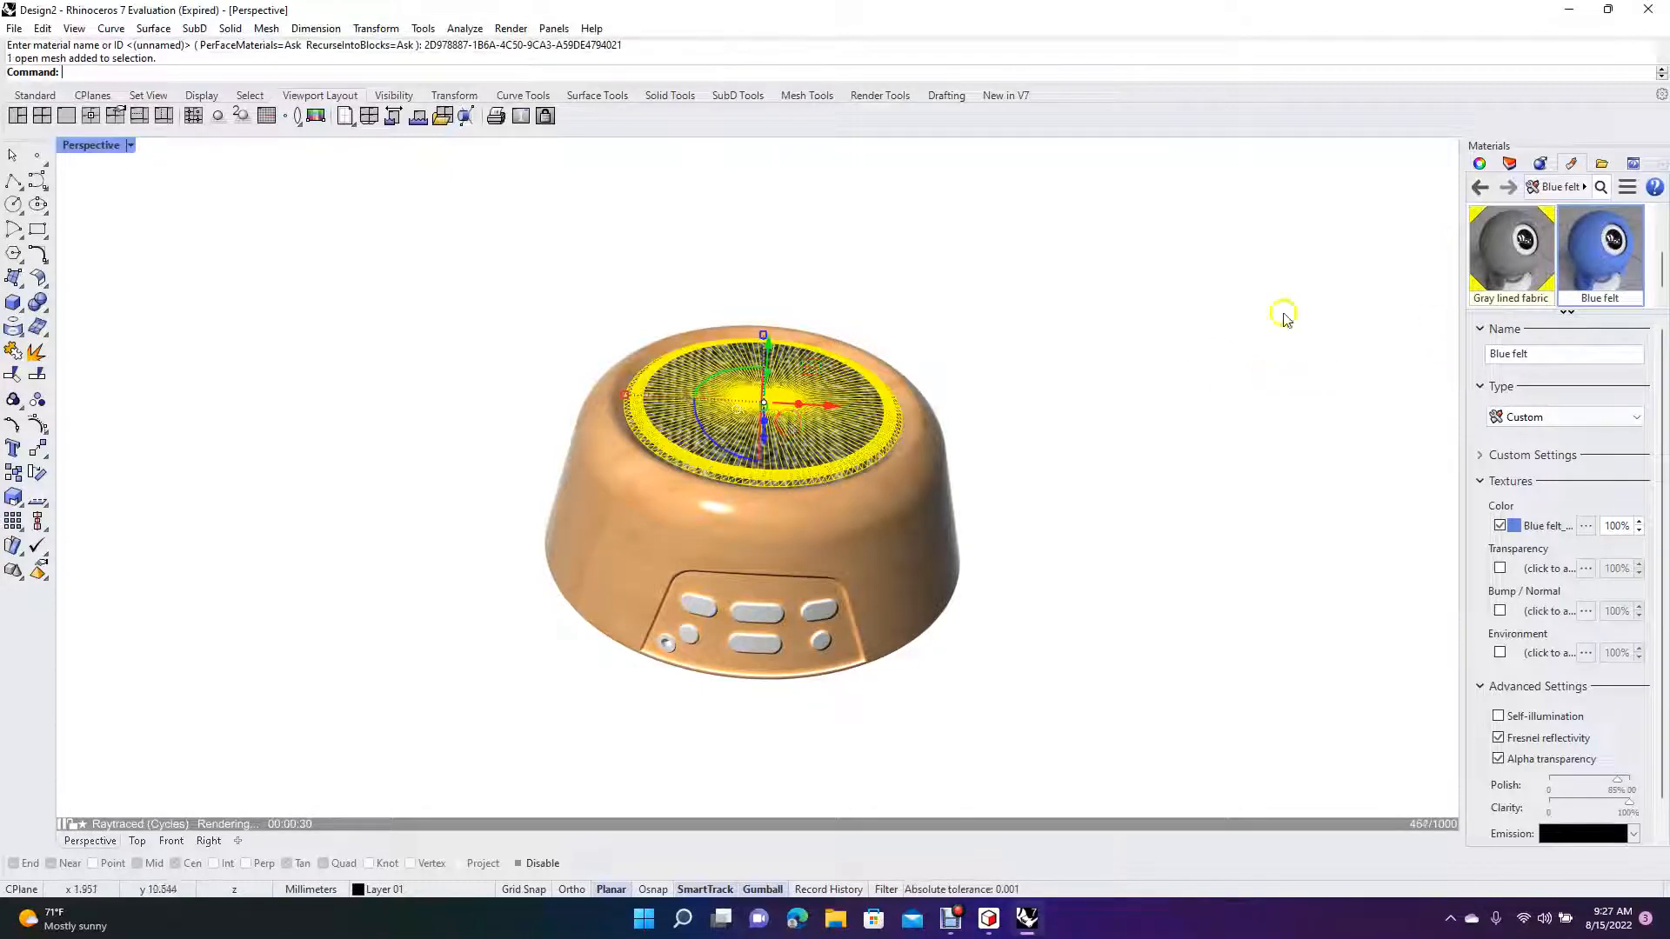
{"action": "right_click", "coordinate": [1608, 261]}
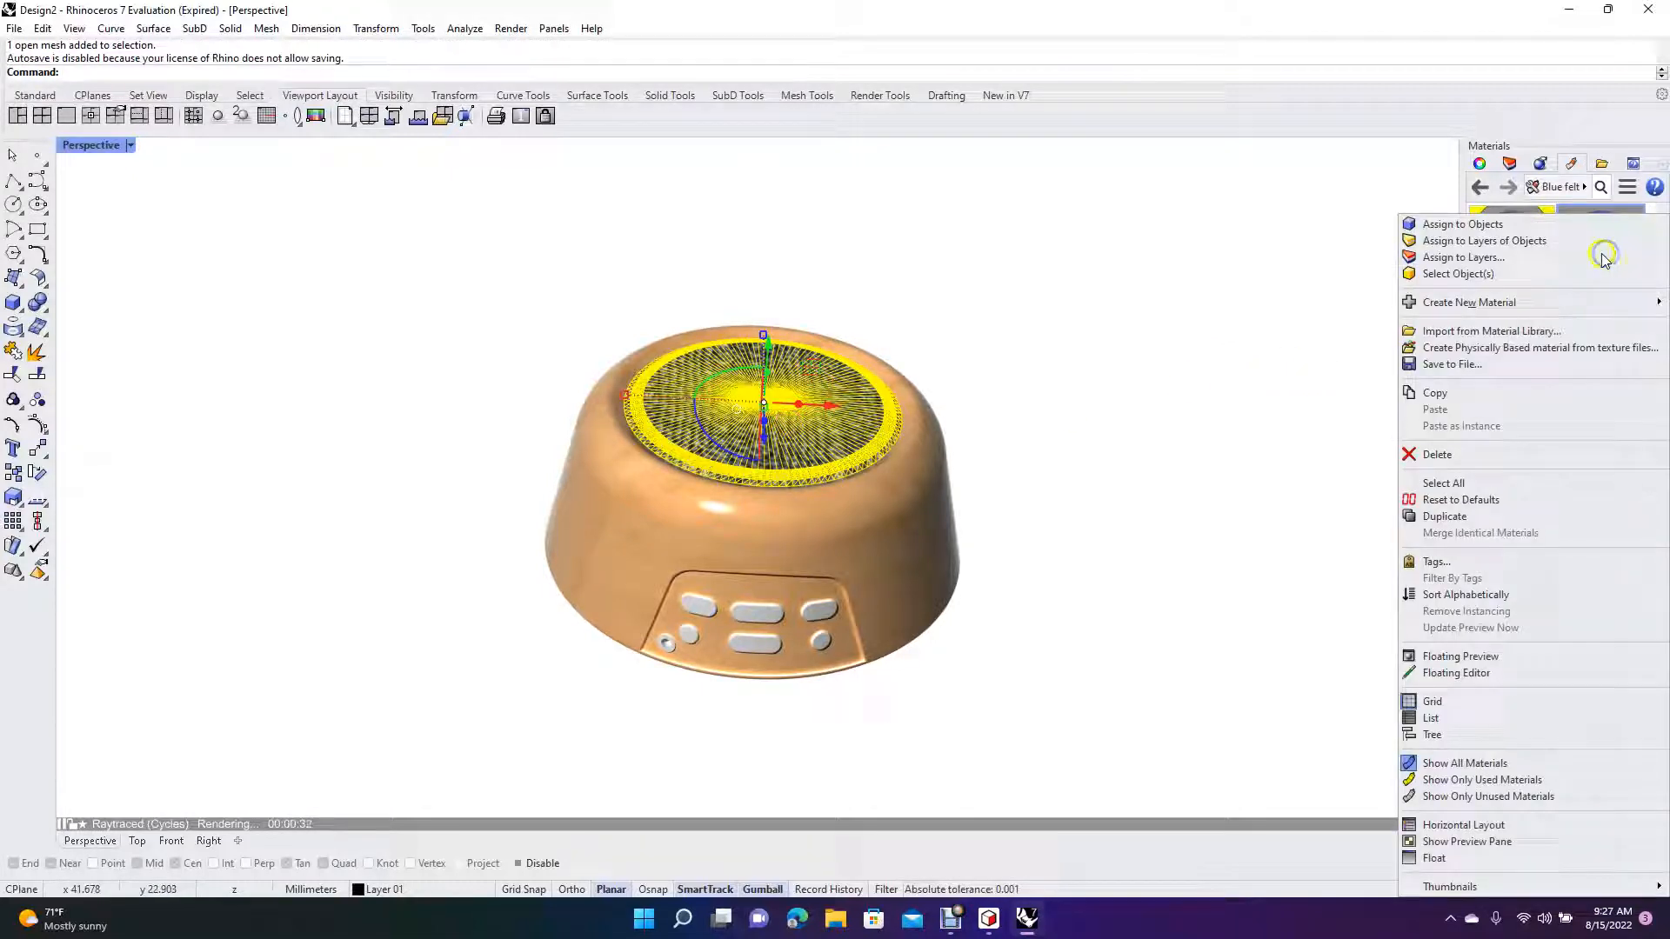
{"action": "left_click", "coordinate": [1533, 228]}
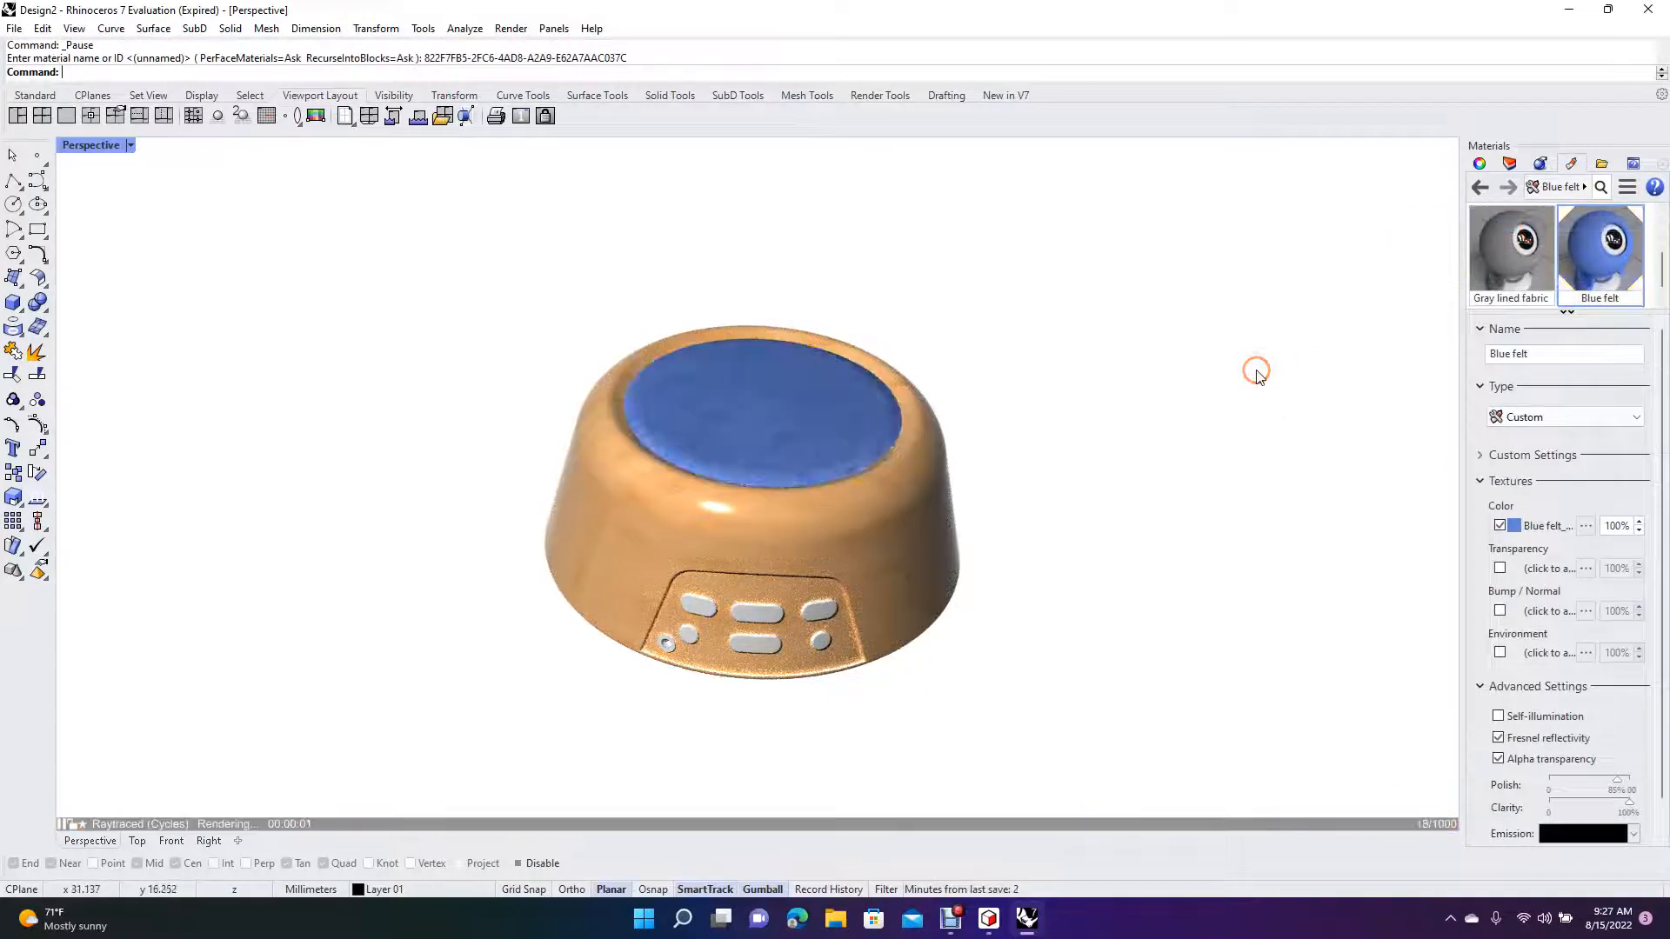
Turn off the color texture of the top disc's Blue felt material and open the rendering settings
{"action": "left_click", "coordinate": [850, 428]}
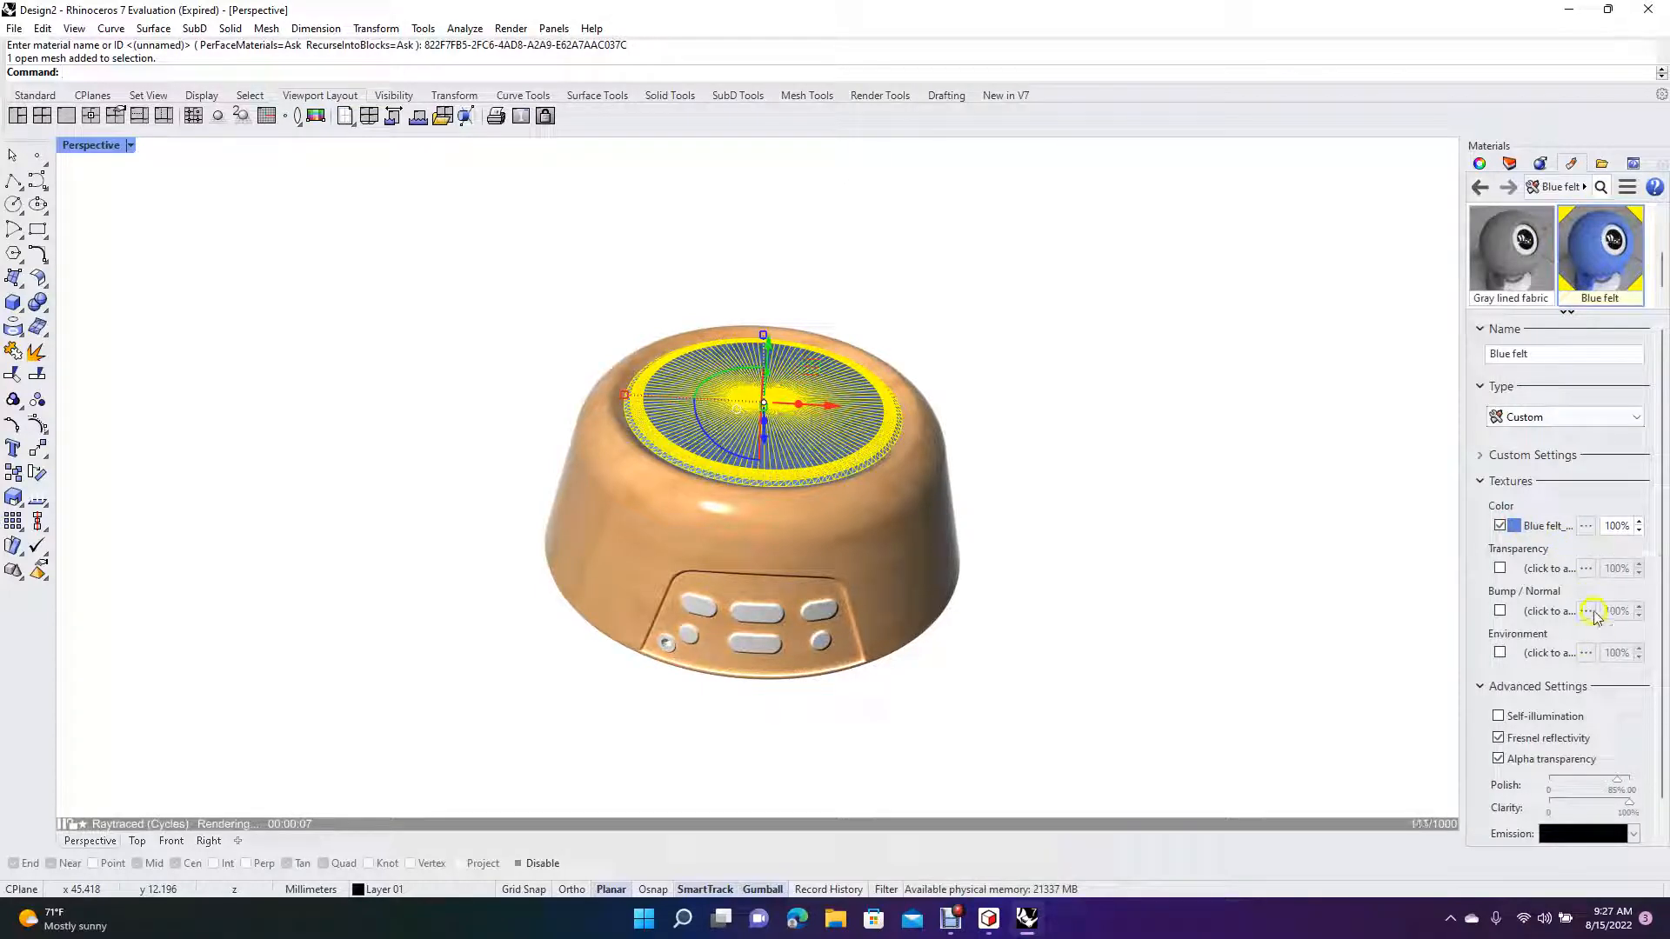
{"action": "left_click", "coordinate": [1588, 526]}
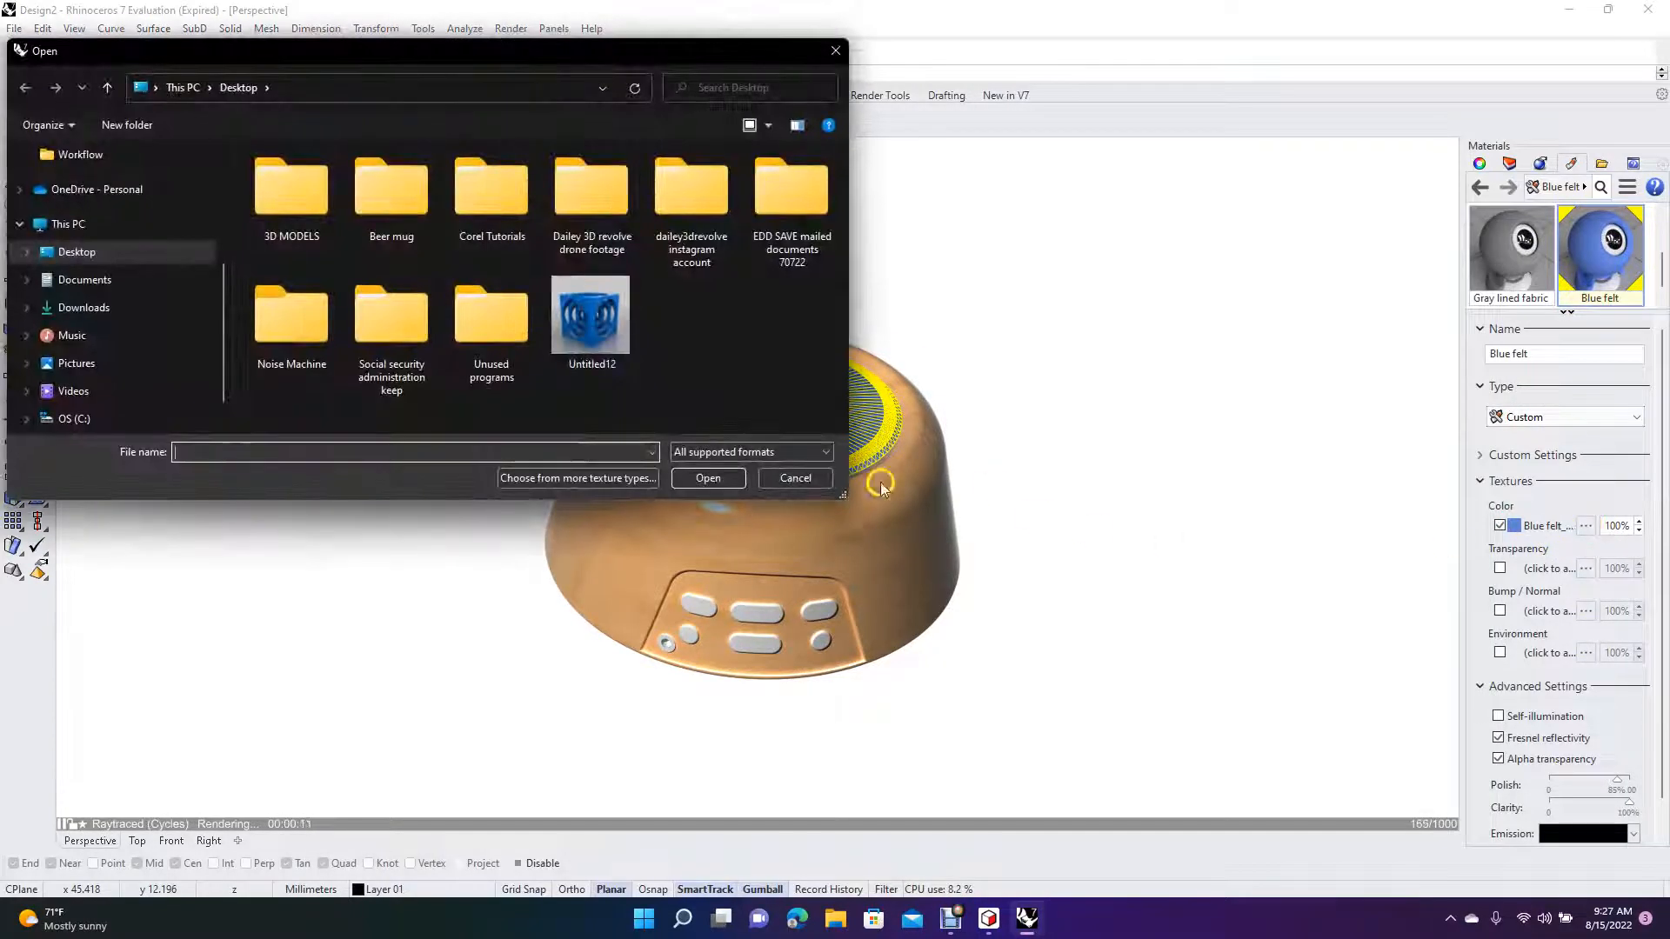
{"action": "left_click", "coordinate": [810, 478]}
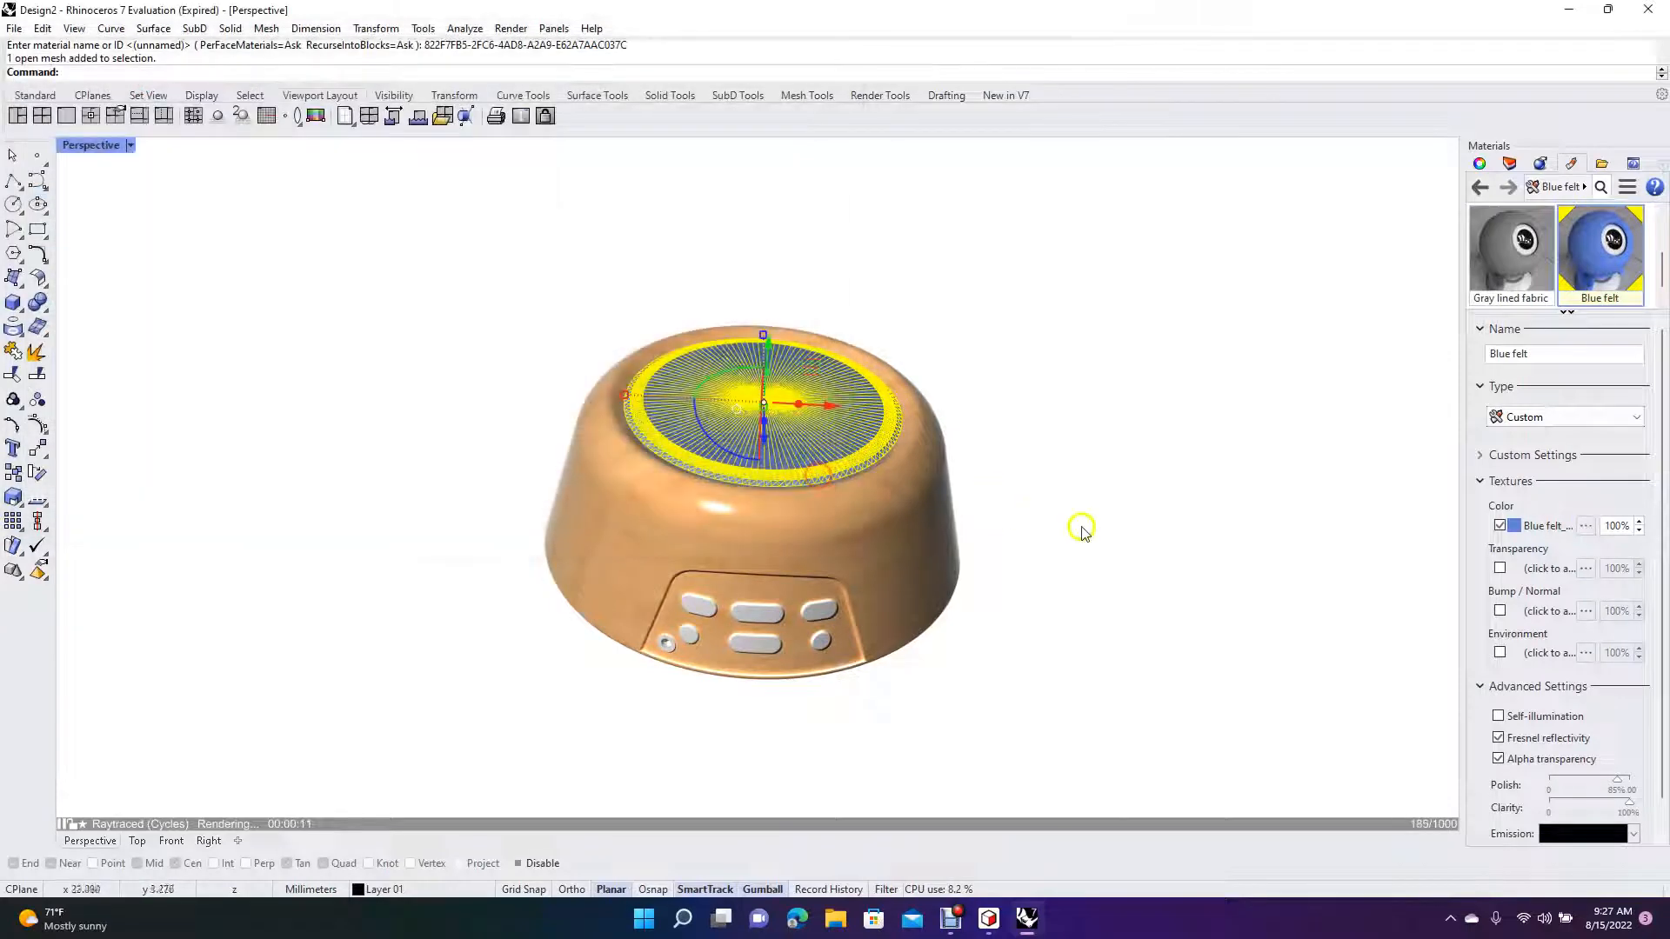
{"action": "left_click", "coordinate": [1500, 528]}
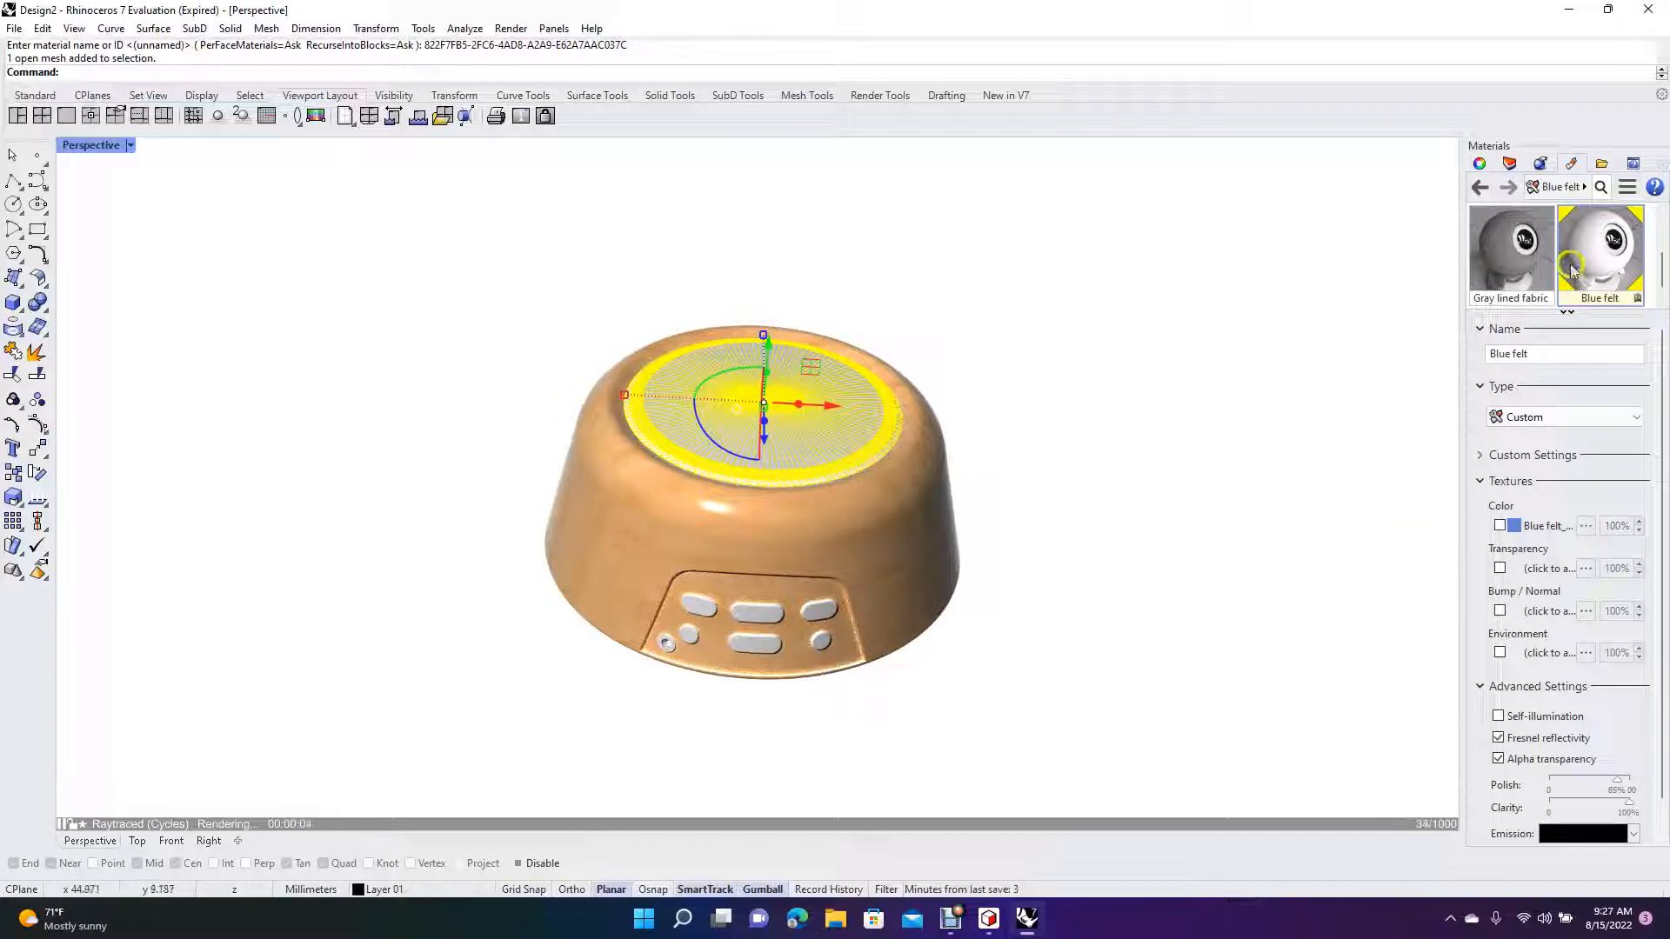
{"action": "left_click", "coordinate": [1542, 163]}
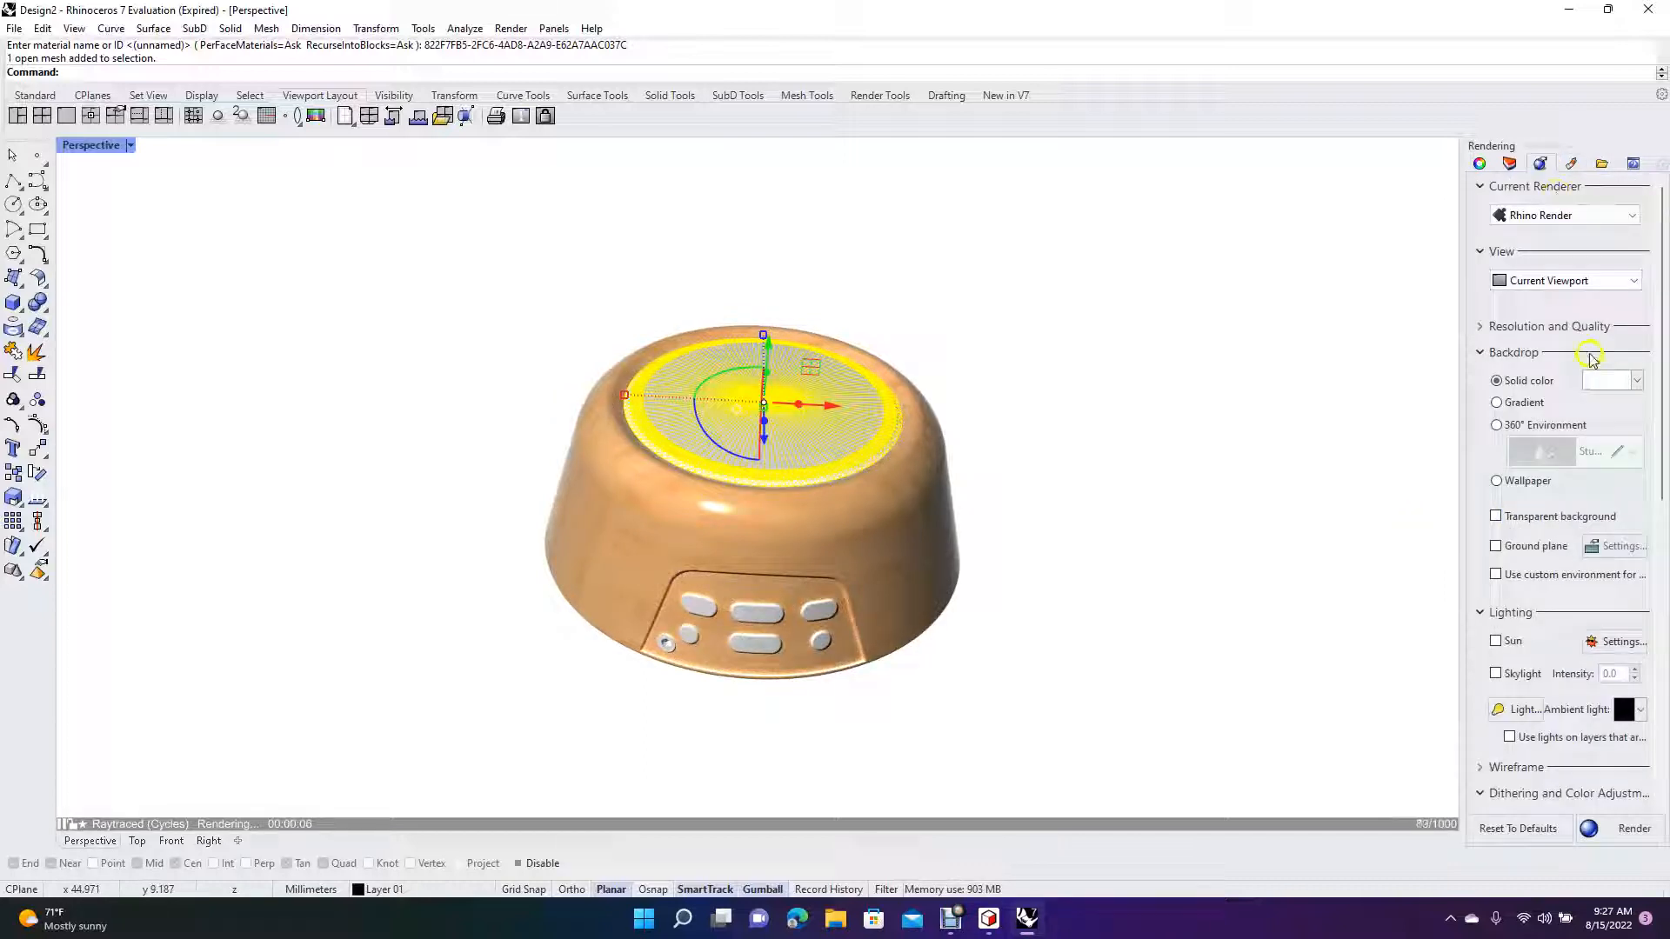
Set the render backdrop's solid color to Gray and clear the selection
{"action": "left_click", "coordinate": [1605, 381]}
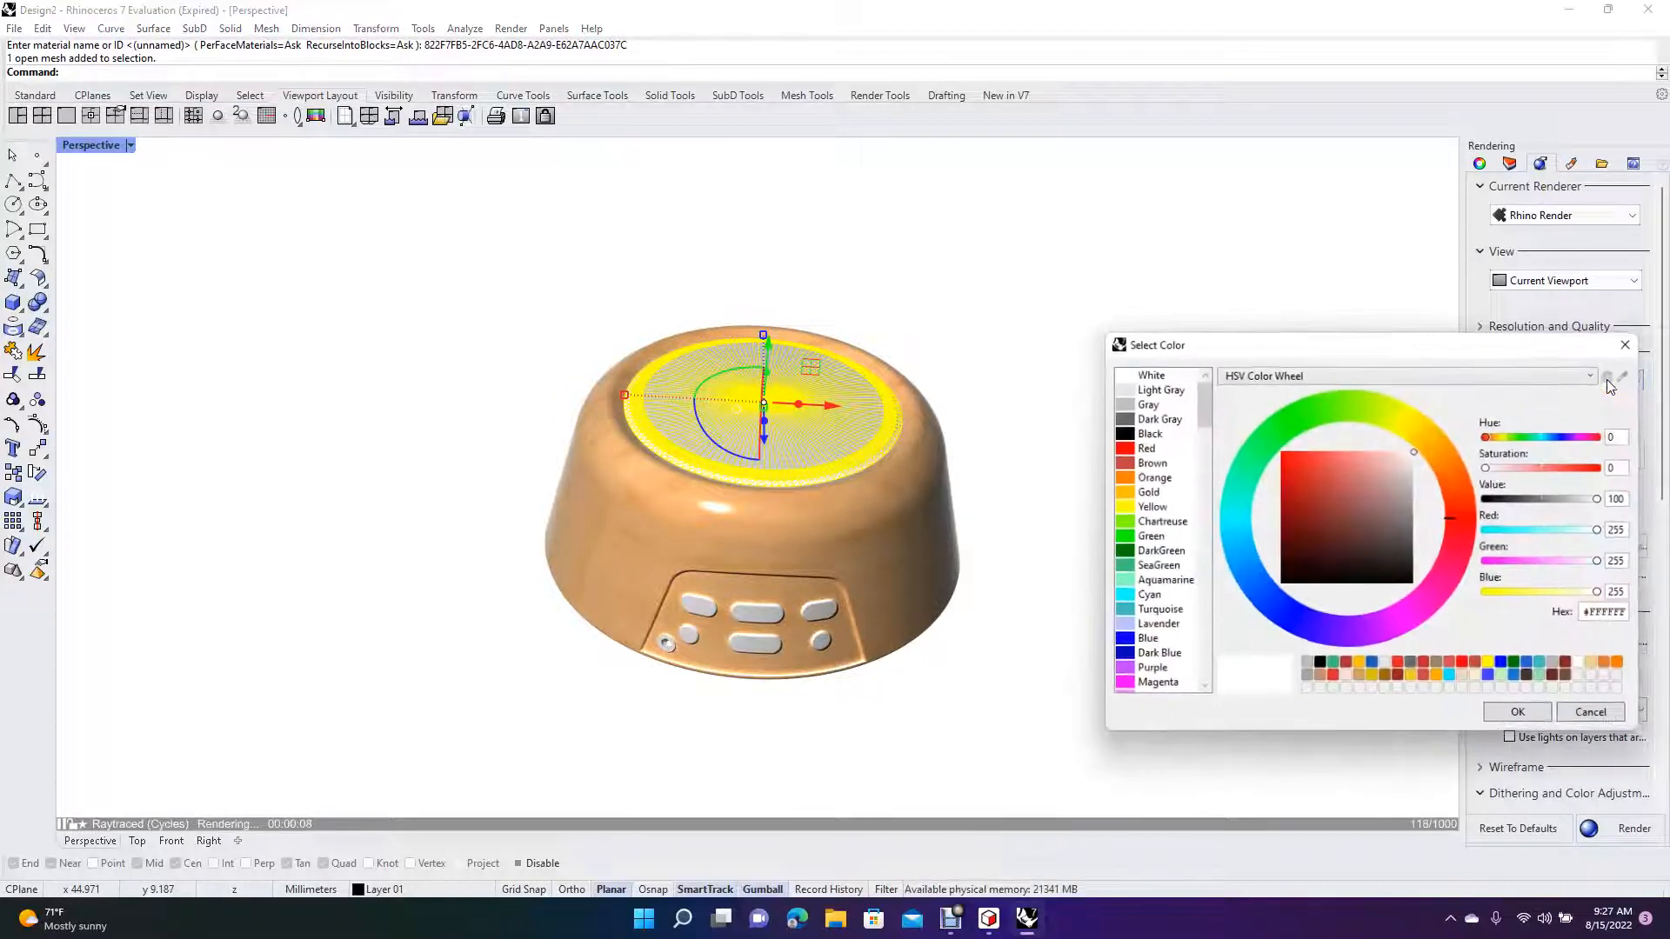
{"action": "left_click", "coordinate": [1154, 417]}
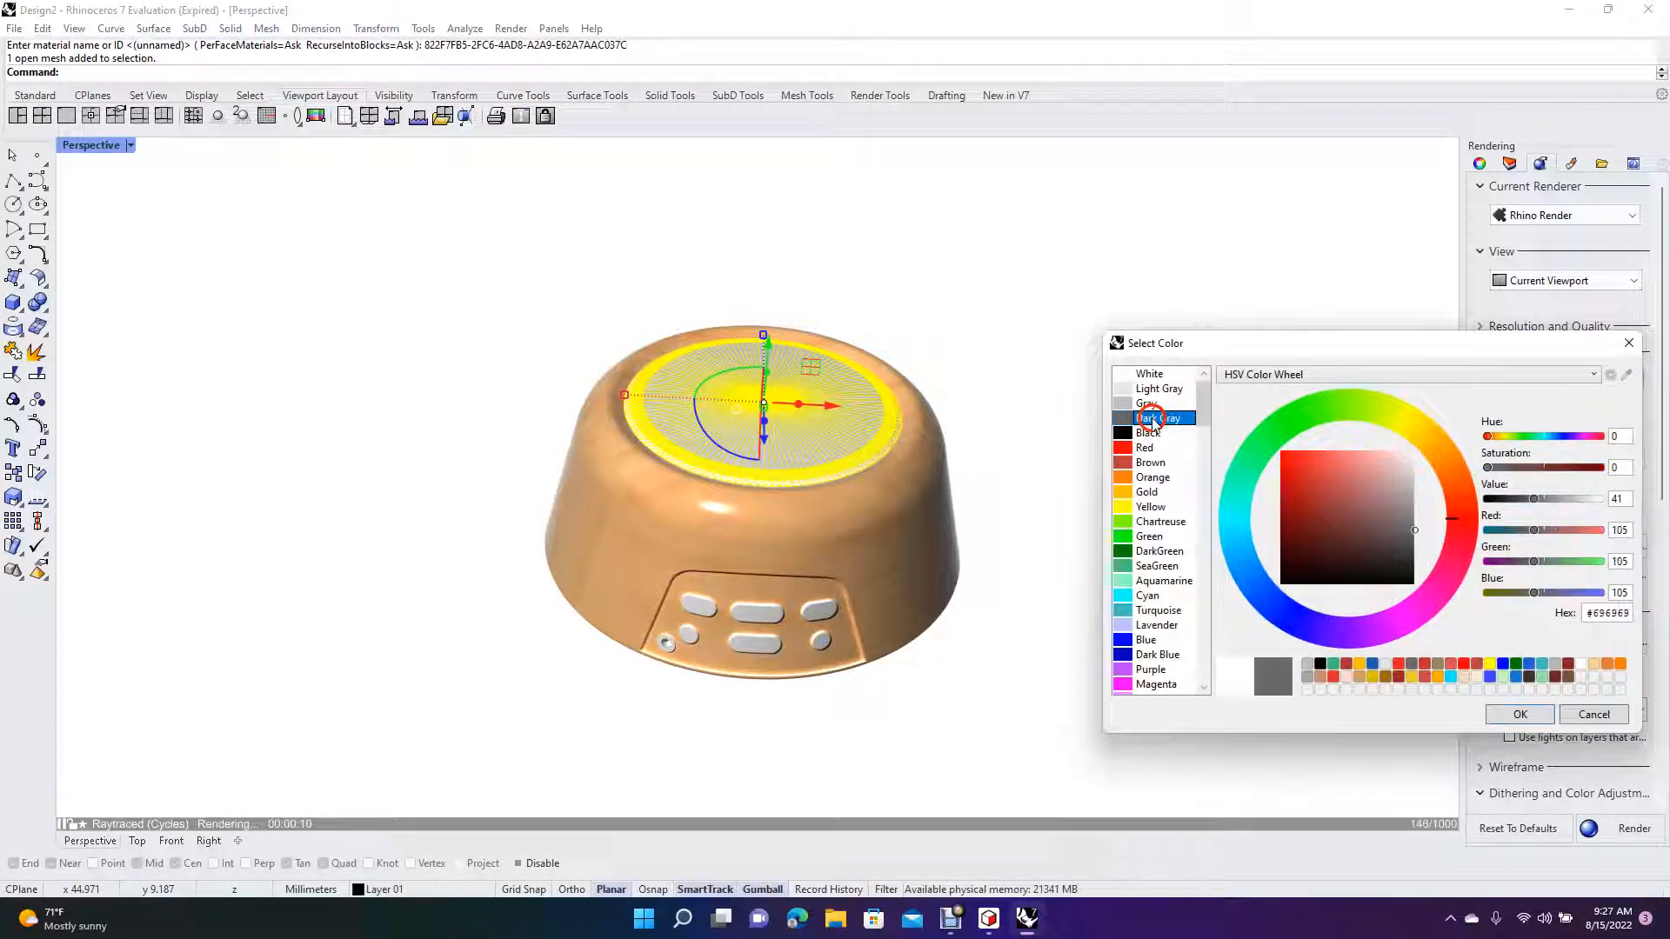
{"action": "left_click", "coordinate": [1149, 405]}
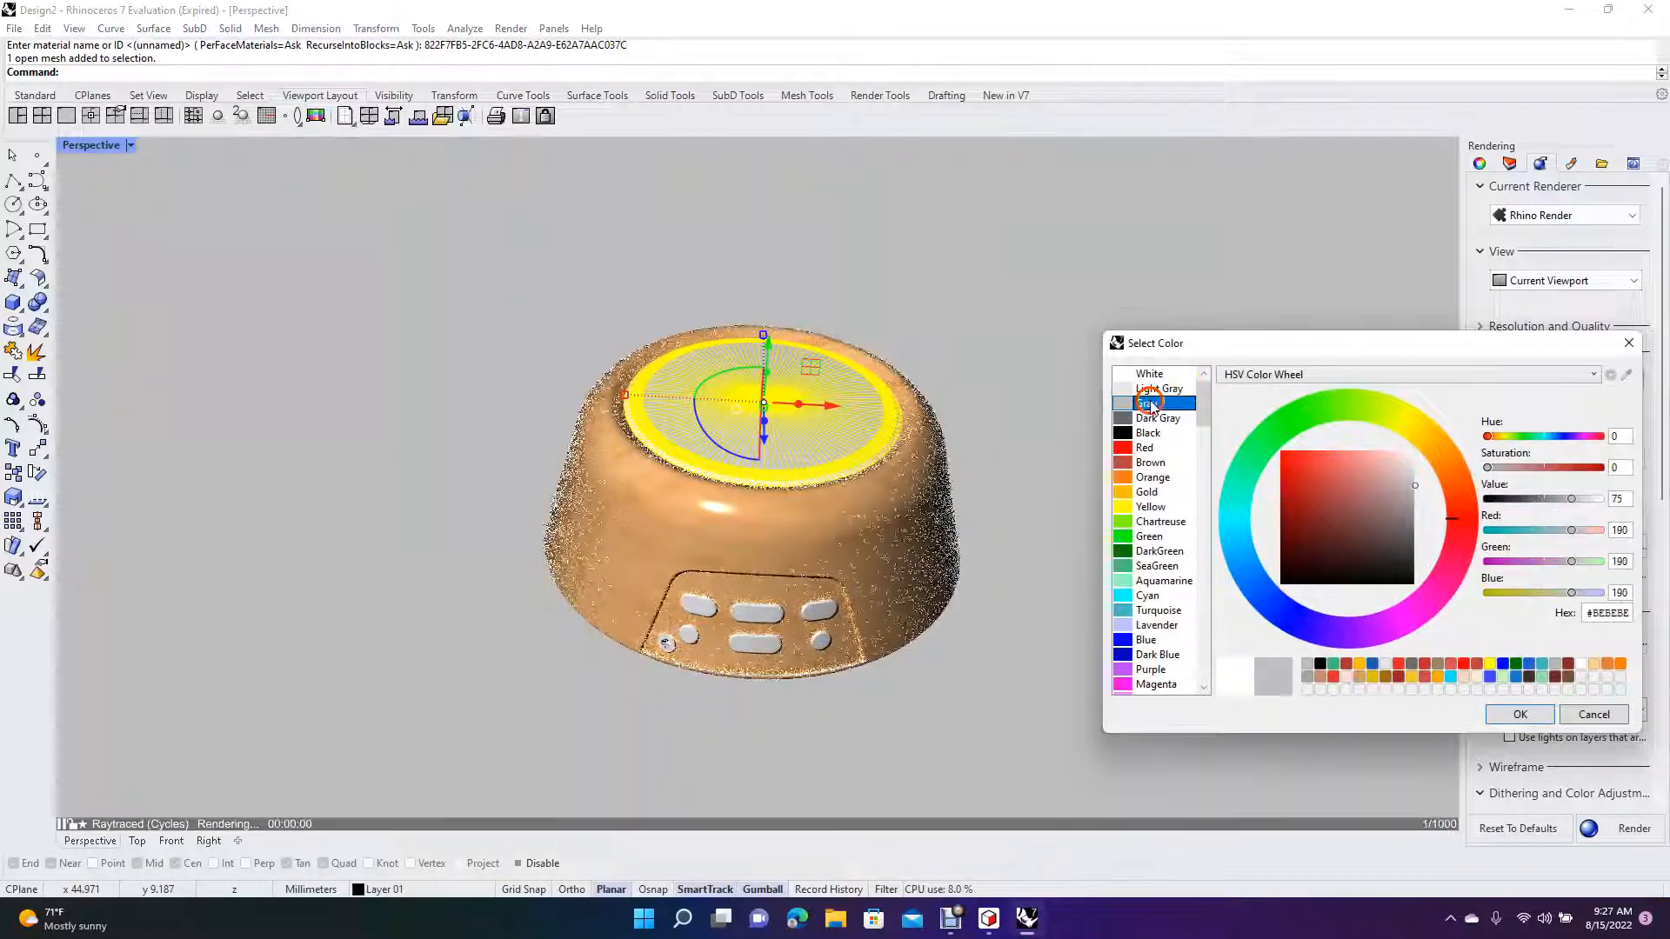
{"action": "left_click", "coordinate": [1522, 715]}
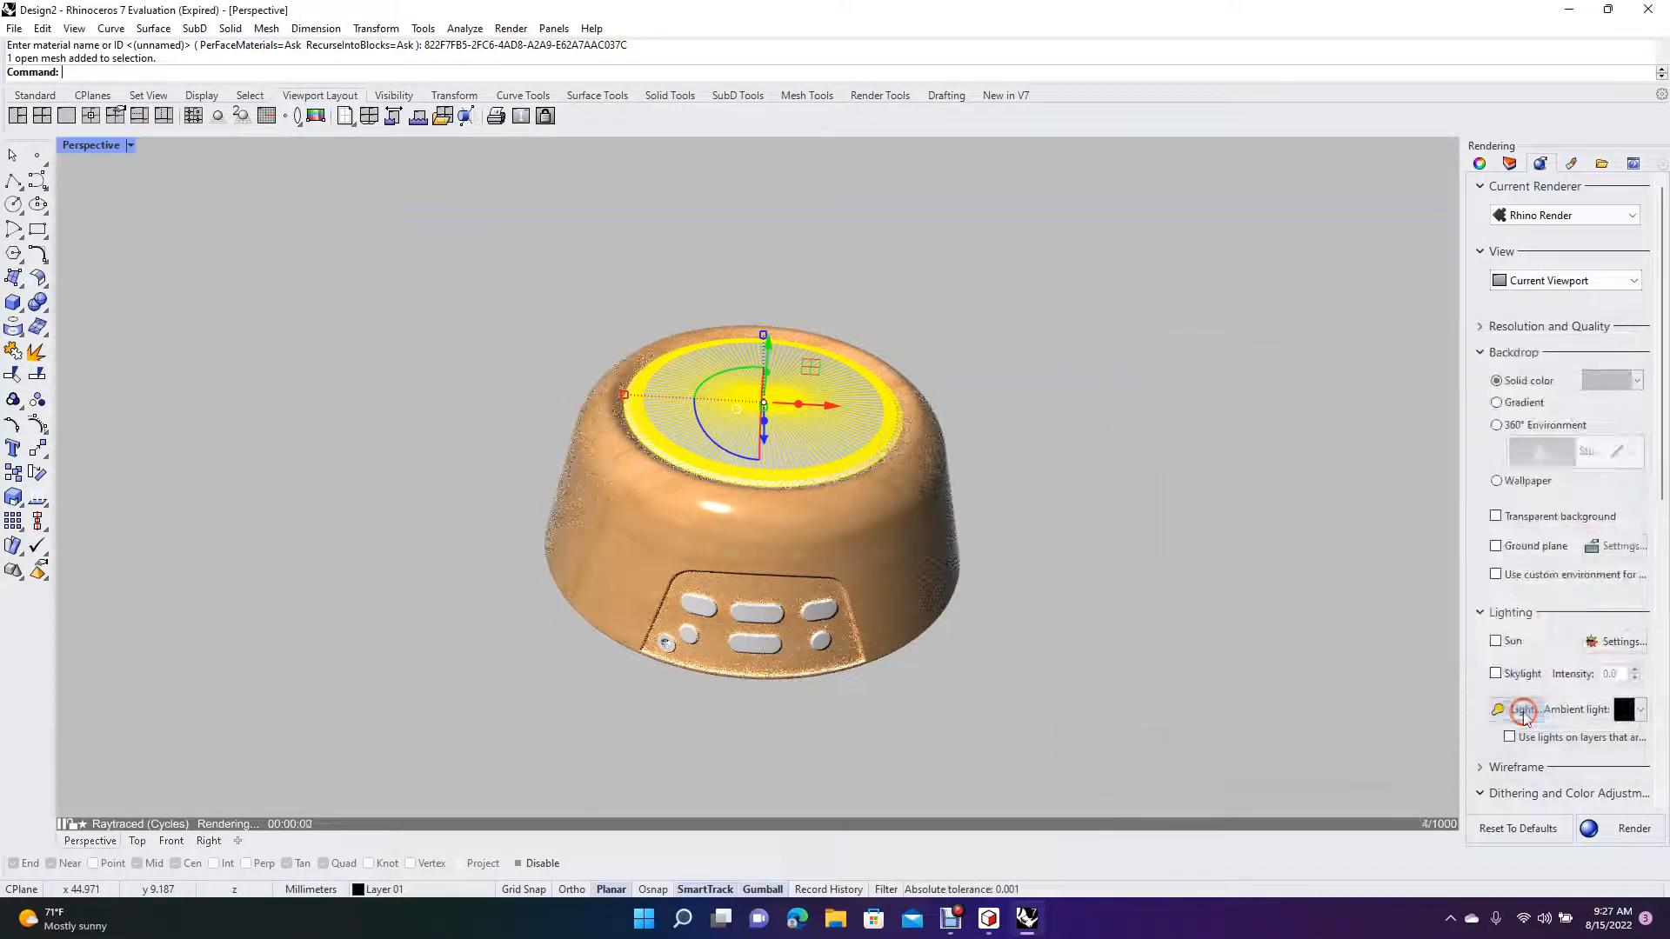
{"action": "left_click", "coordinate": [1296, 640]}
Select the top disc, open its Blue felt color texture's settings, and try to edit the bitmap file in an external program
{"action": "left_click", "coordinate": [738, 451]}
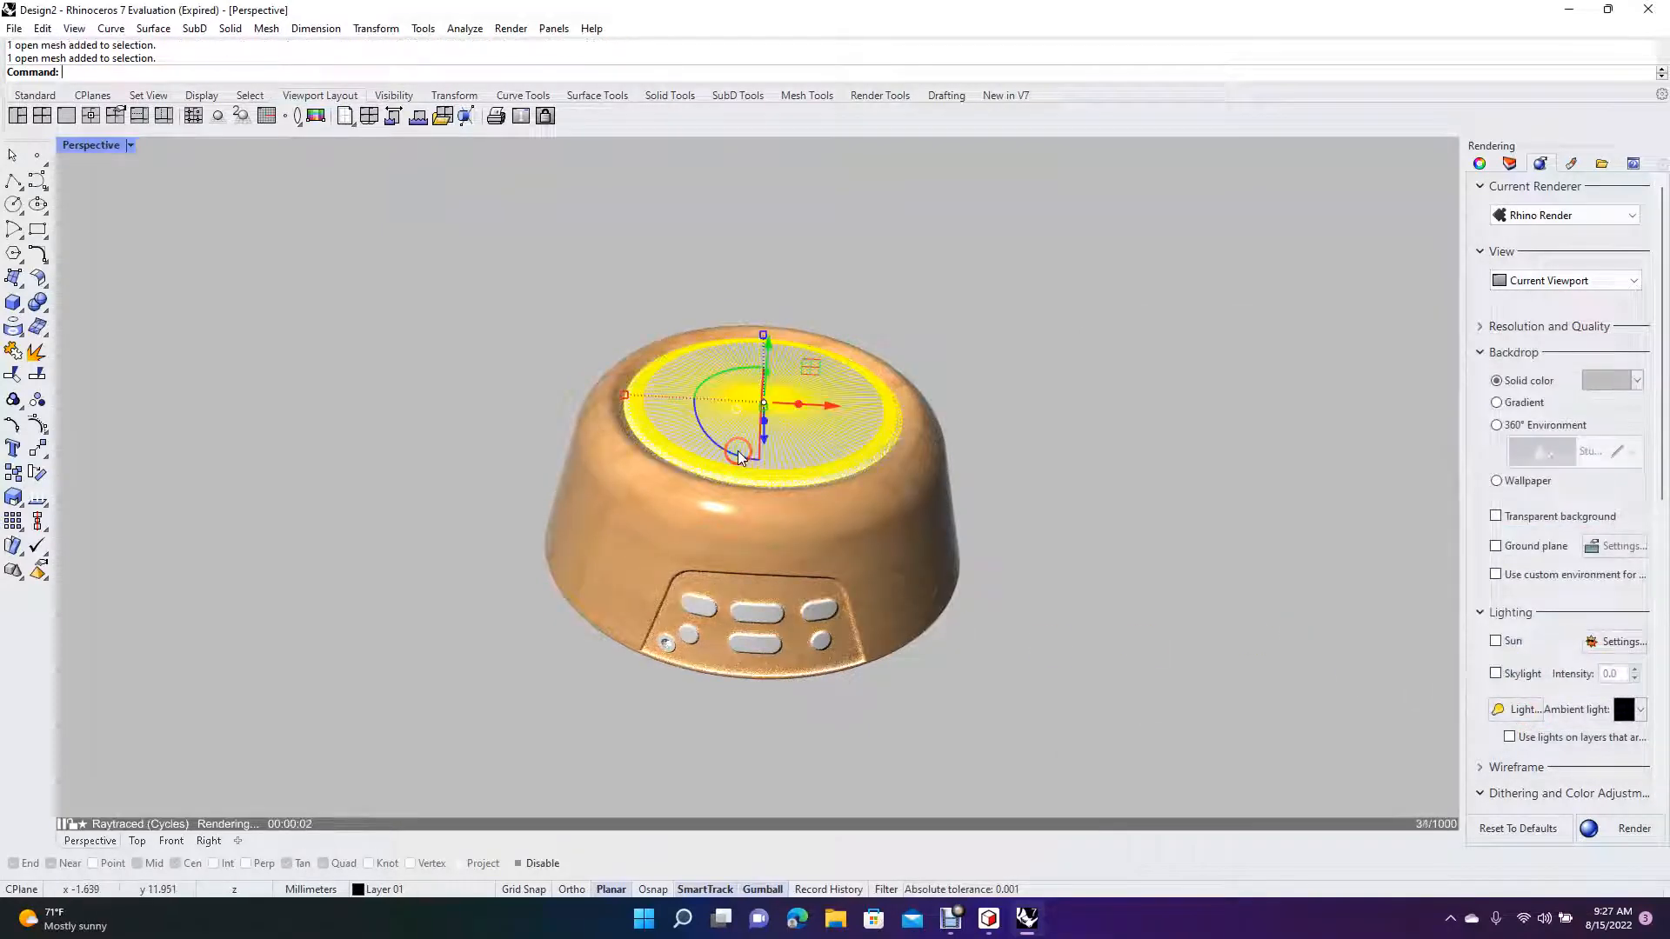
{"action": "left_click", "coordinate": [1571, 165]}
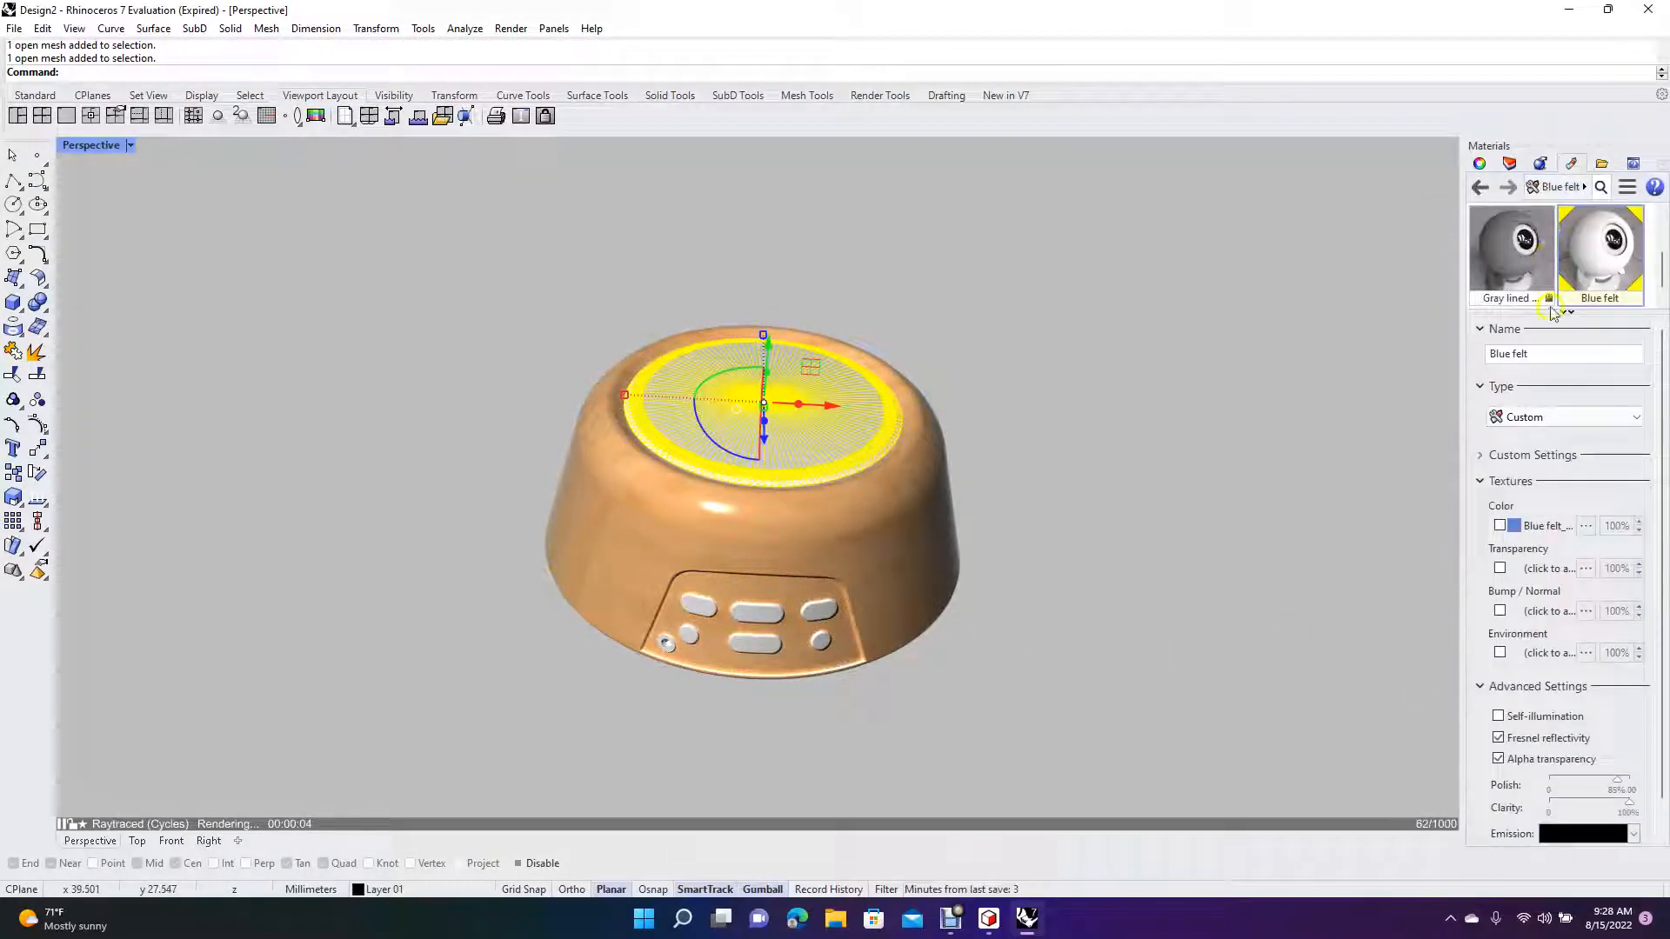
{"action": "left_click", "coordinate": [1534, 528]}
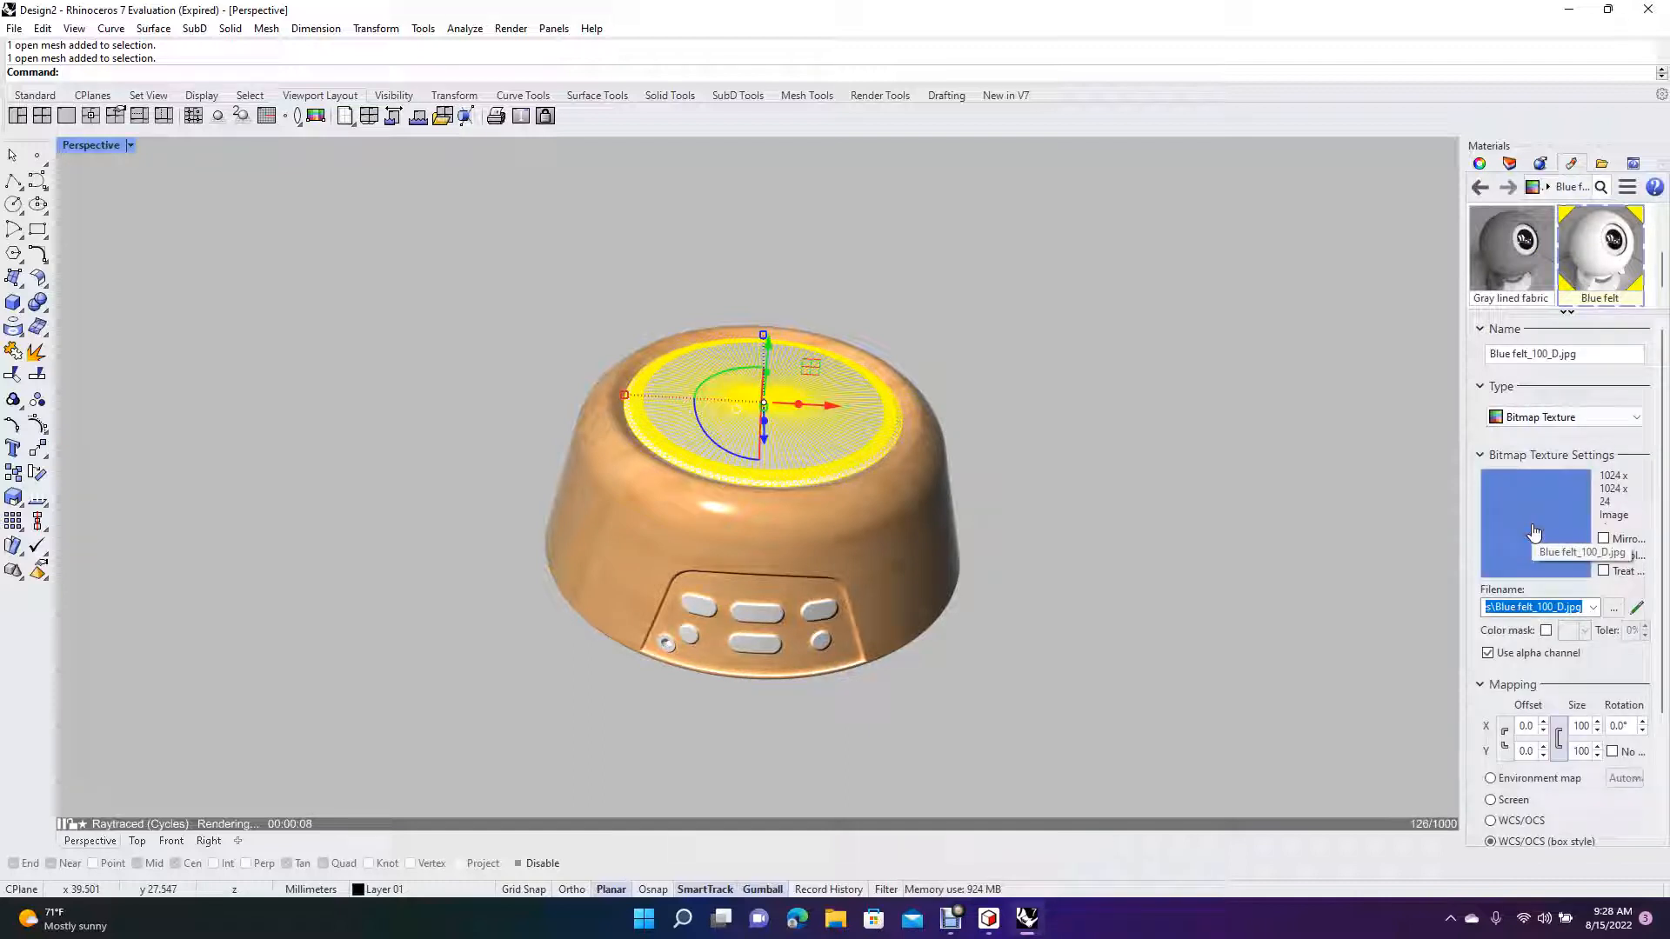
{"action": "left_click", "coordinate": [1556, 567]}
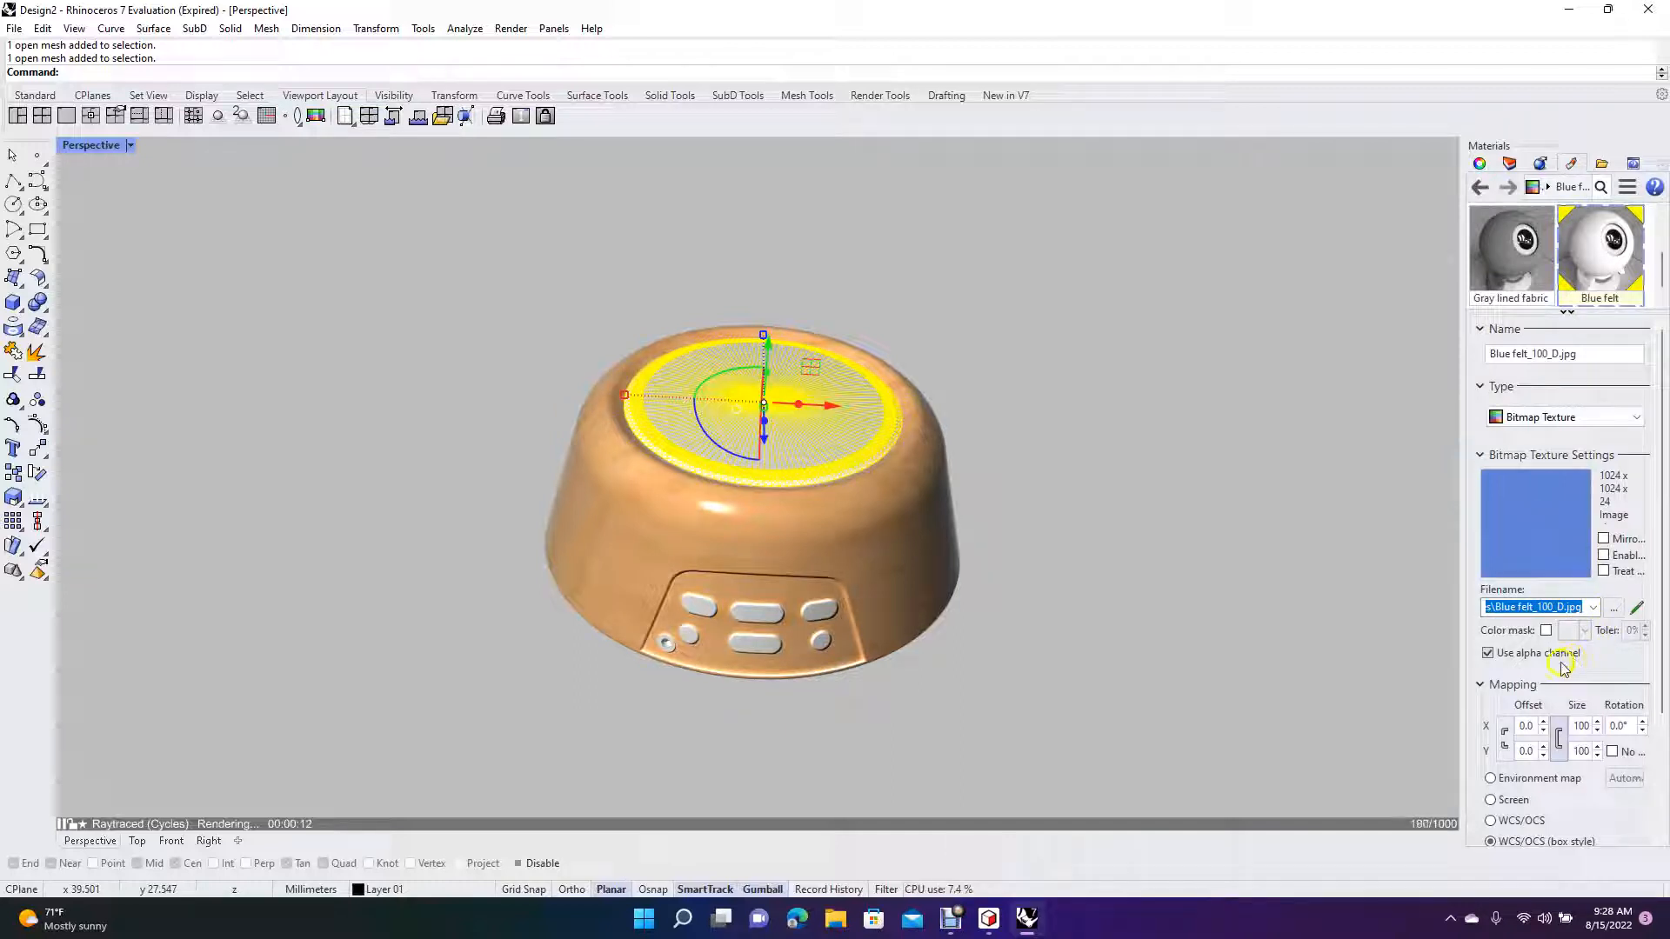
{"action": "left_click", "coordinate": [1636, 609]}
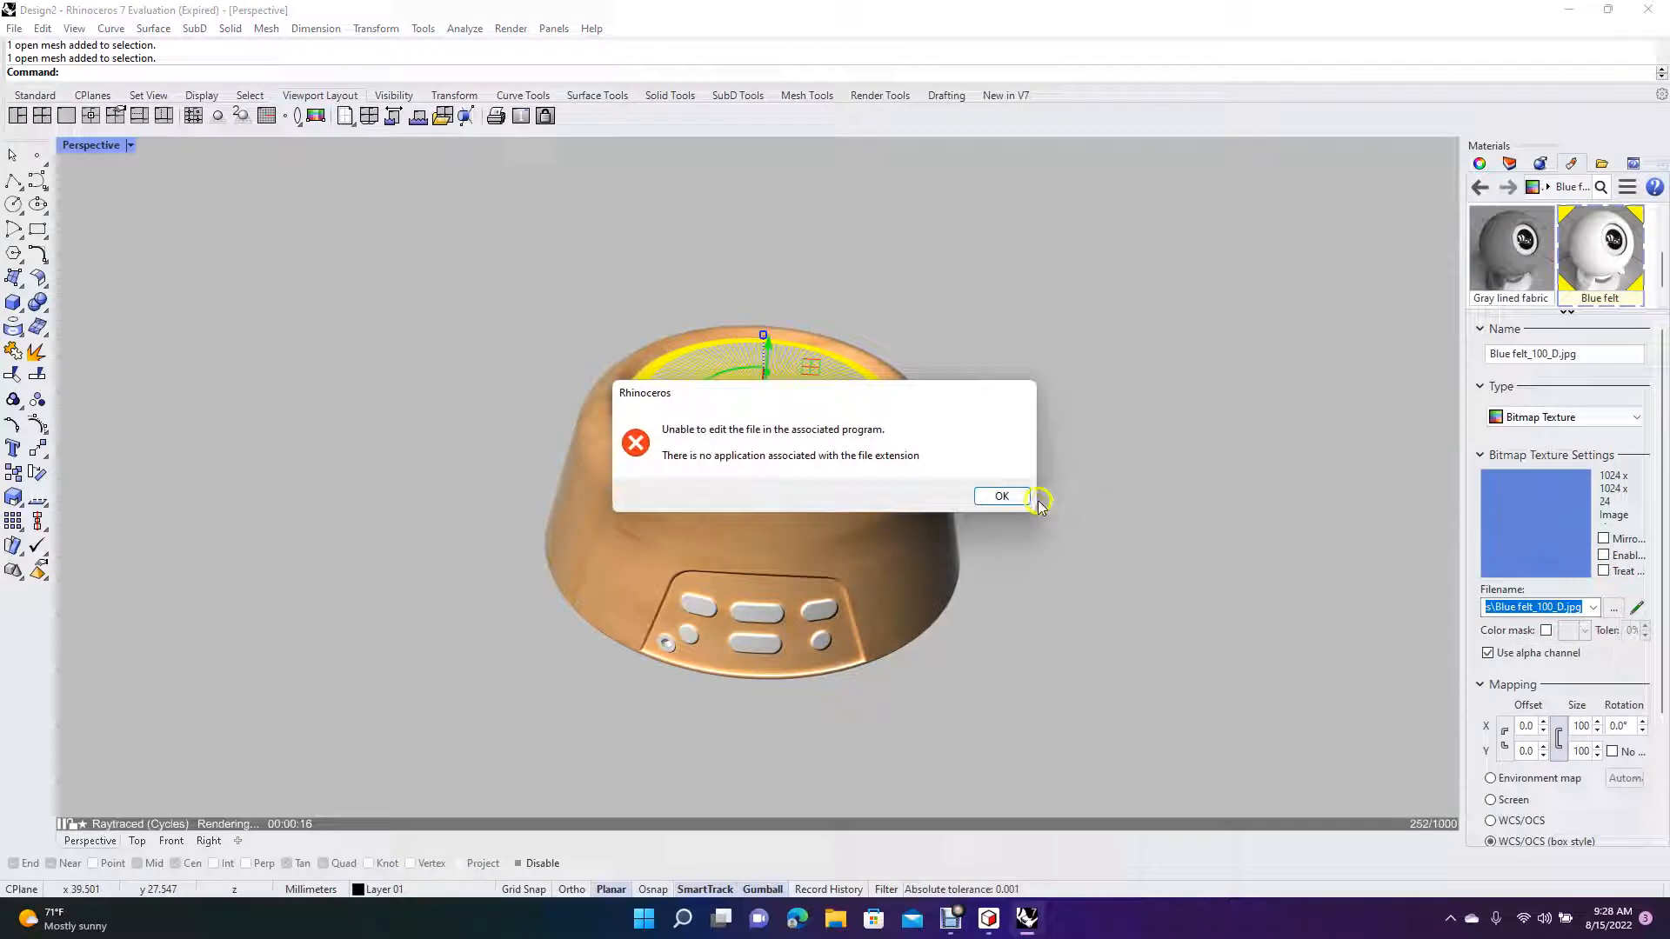
{"action": "left_click", "coordinate": [1005, 494]}
{"action": "left_click", "coordinate": [1552, 546]}
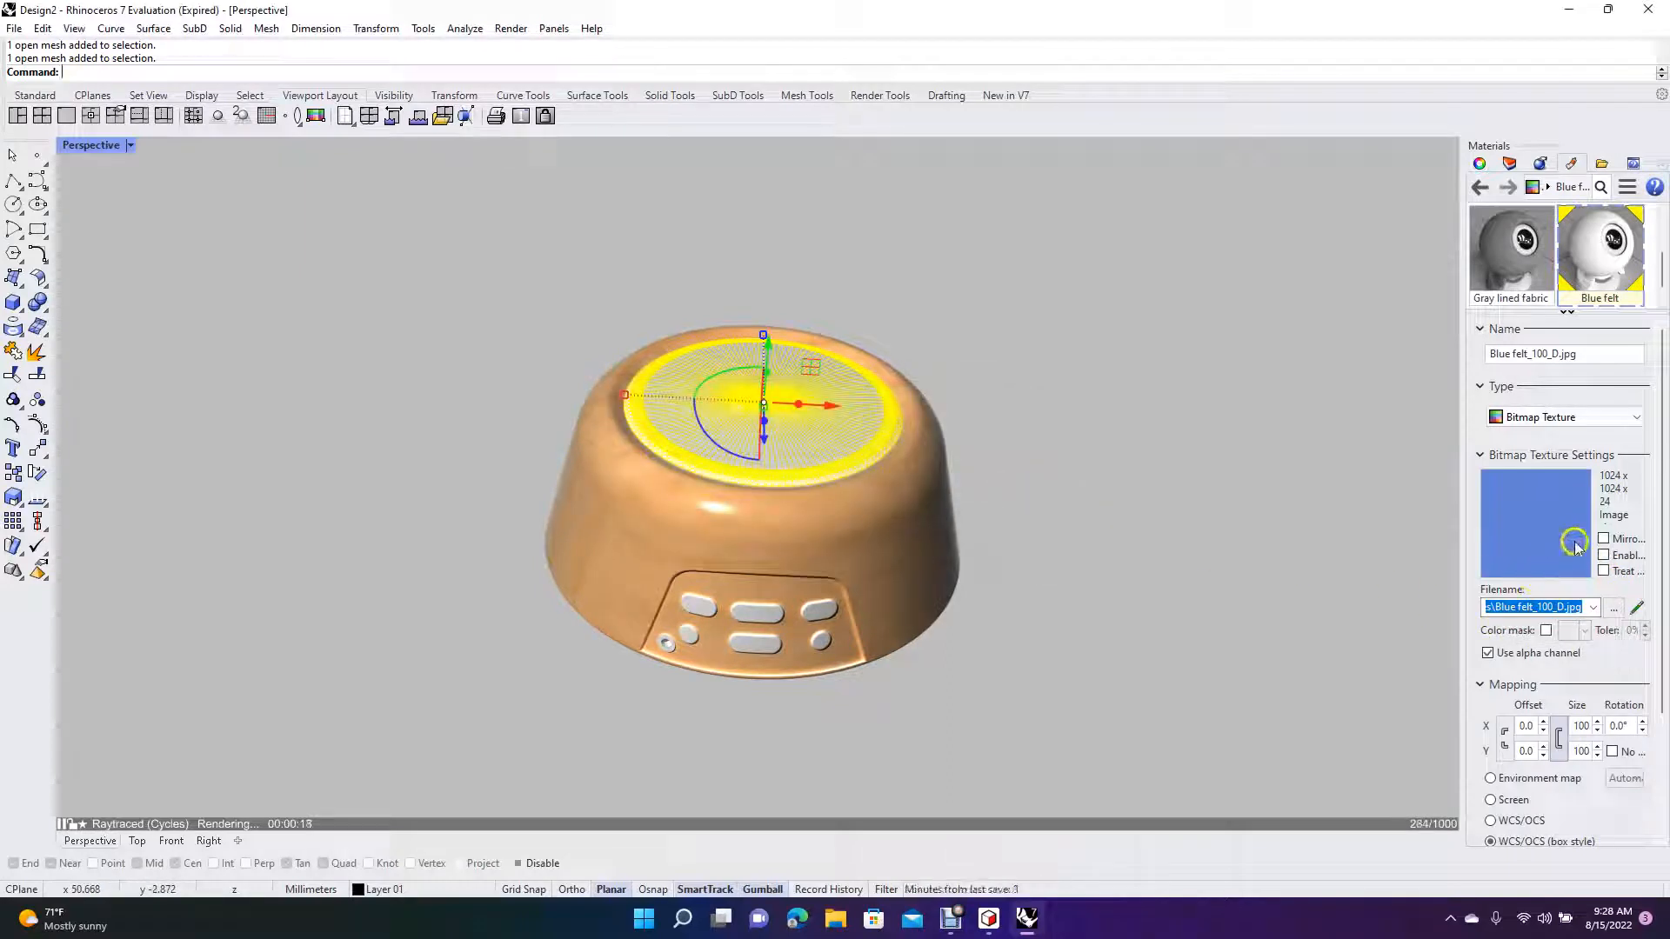
{"action": "left_click", "coordinate": [1555, 419]}
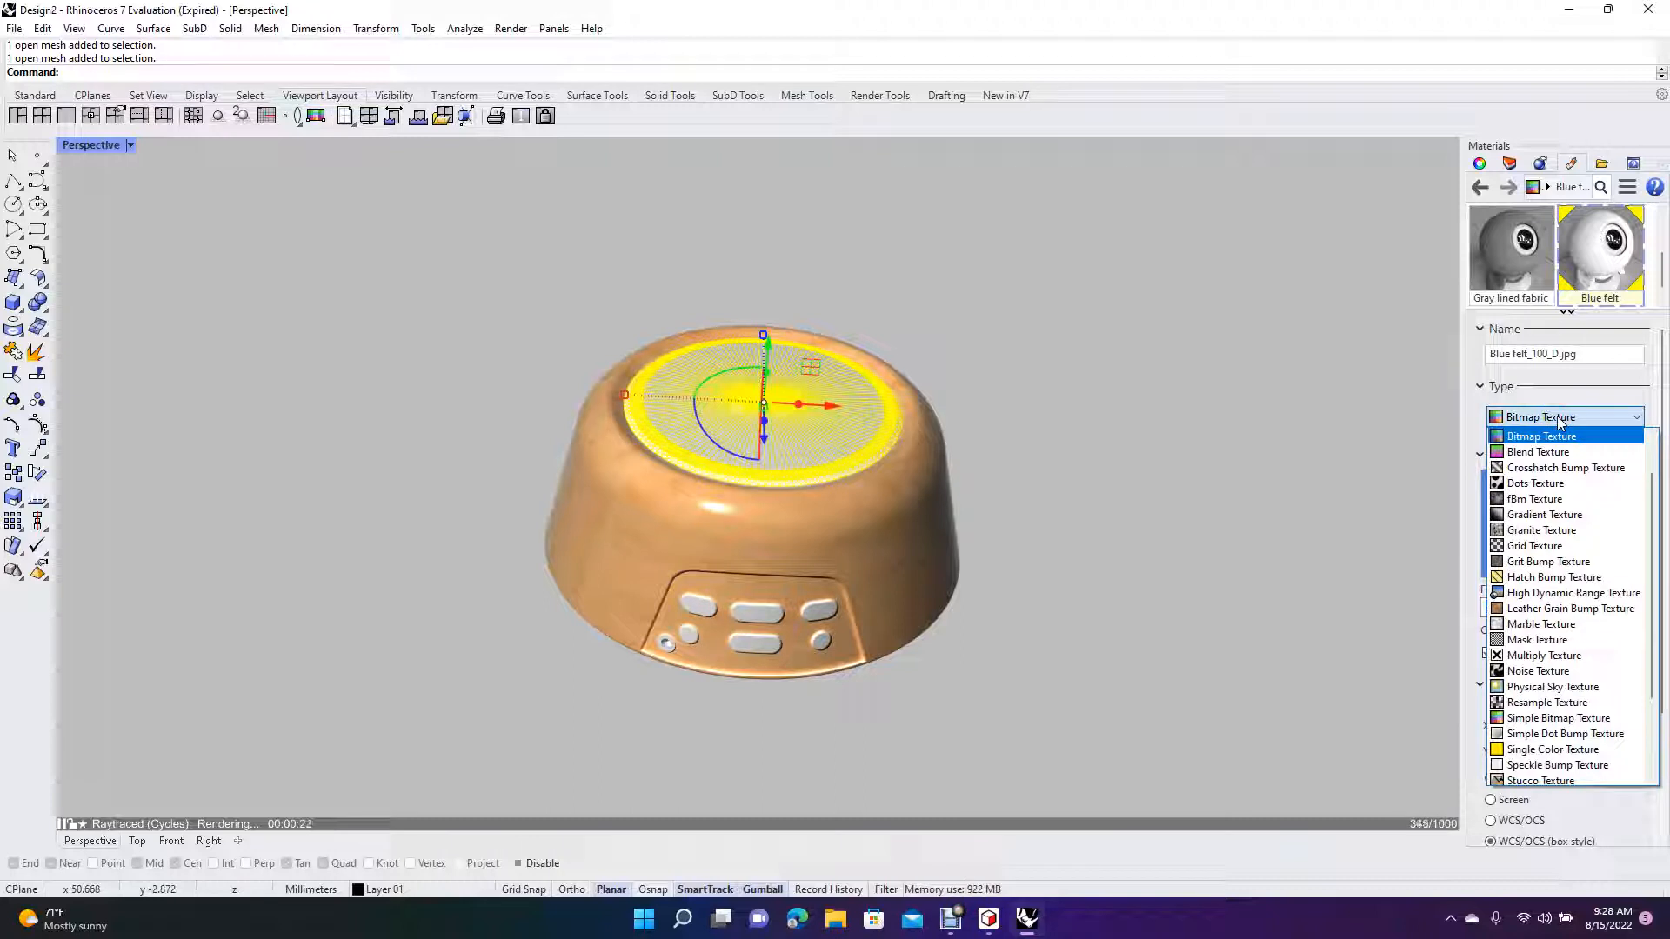
{"action": "left_click", "coordinate": [1382, 462]}
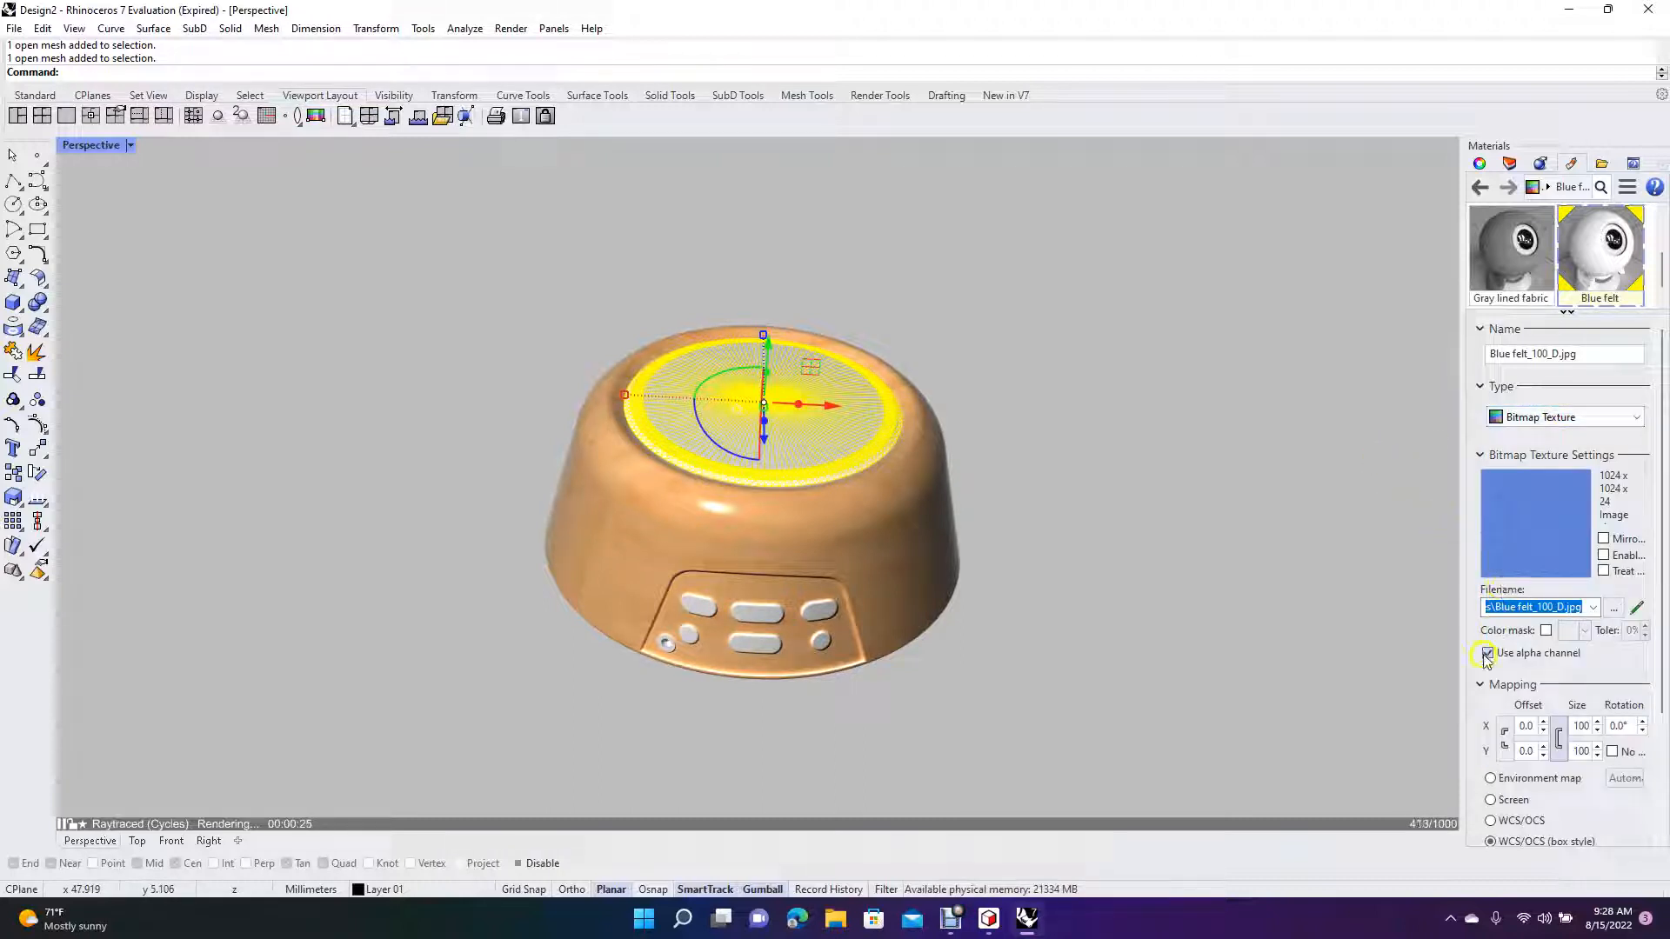
Enable the color mask on the Blue felt bitmap texture, with black as the mask color
{"action": "left_click", "coordinate": [1547, 631]}
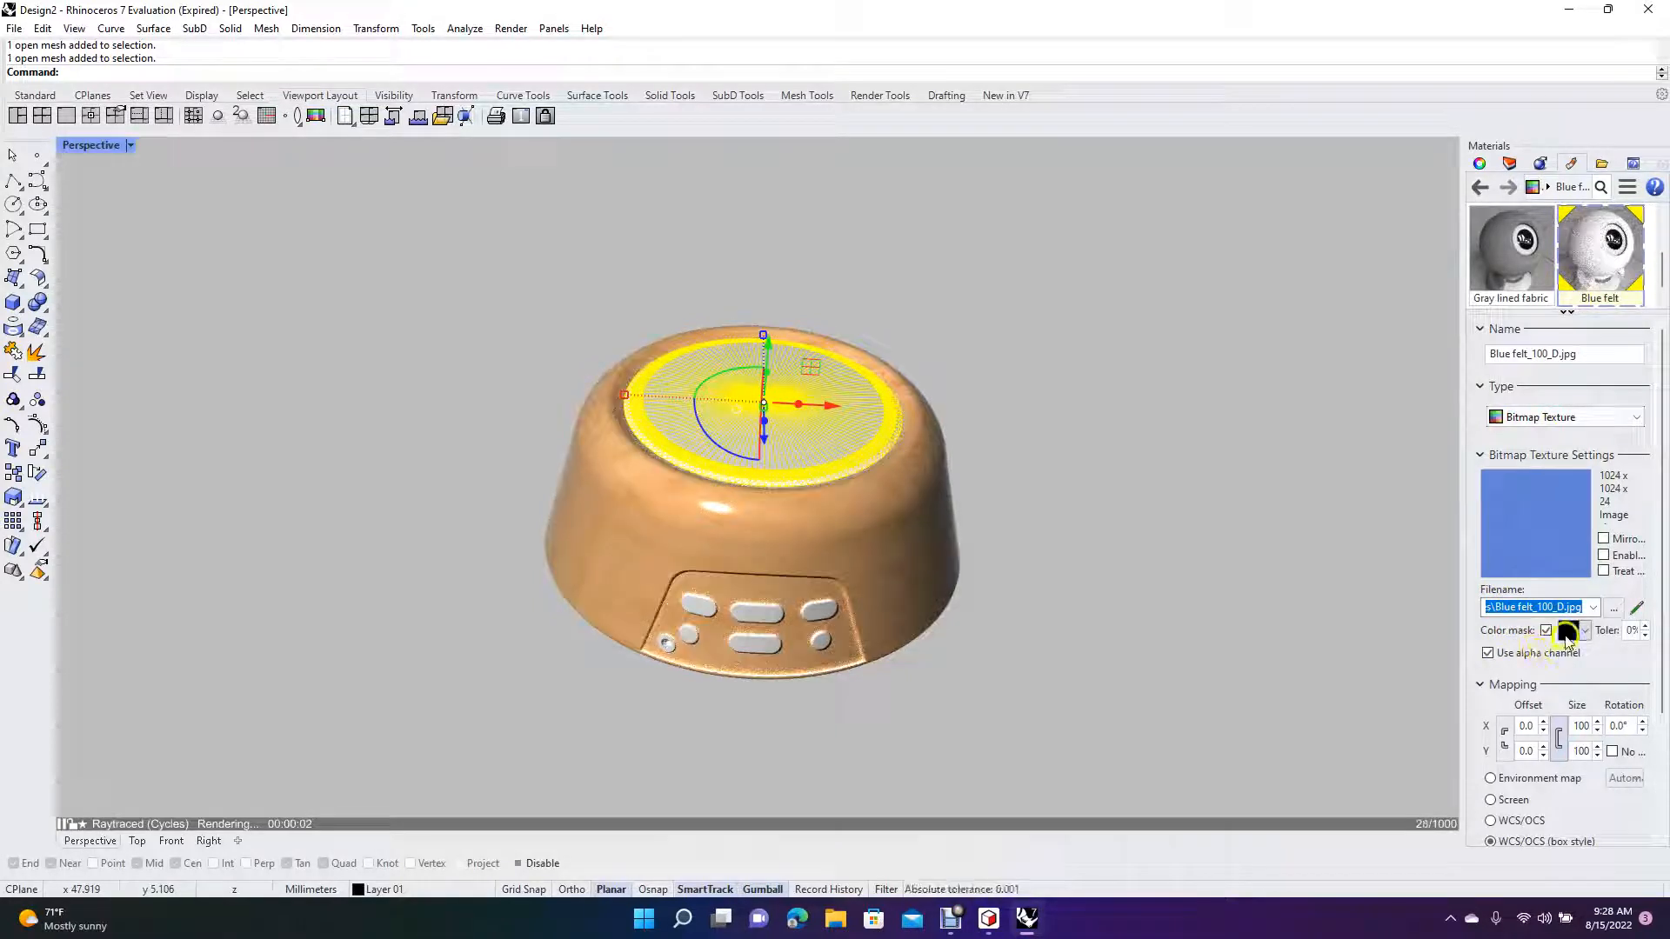
{"action": "left_click", "coordinate": [1381, 598]}
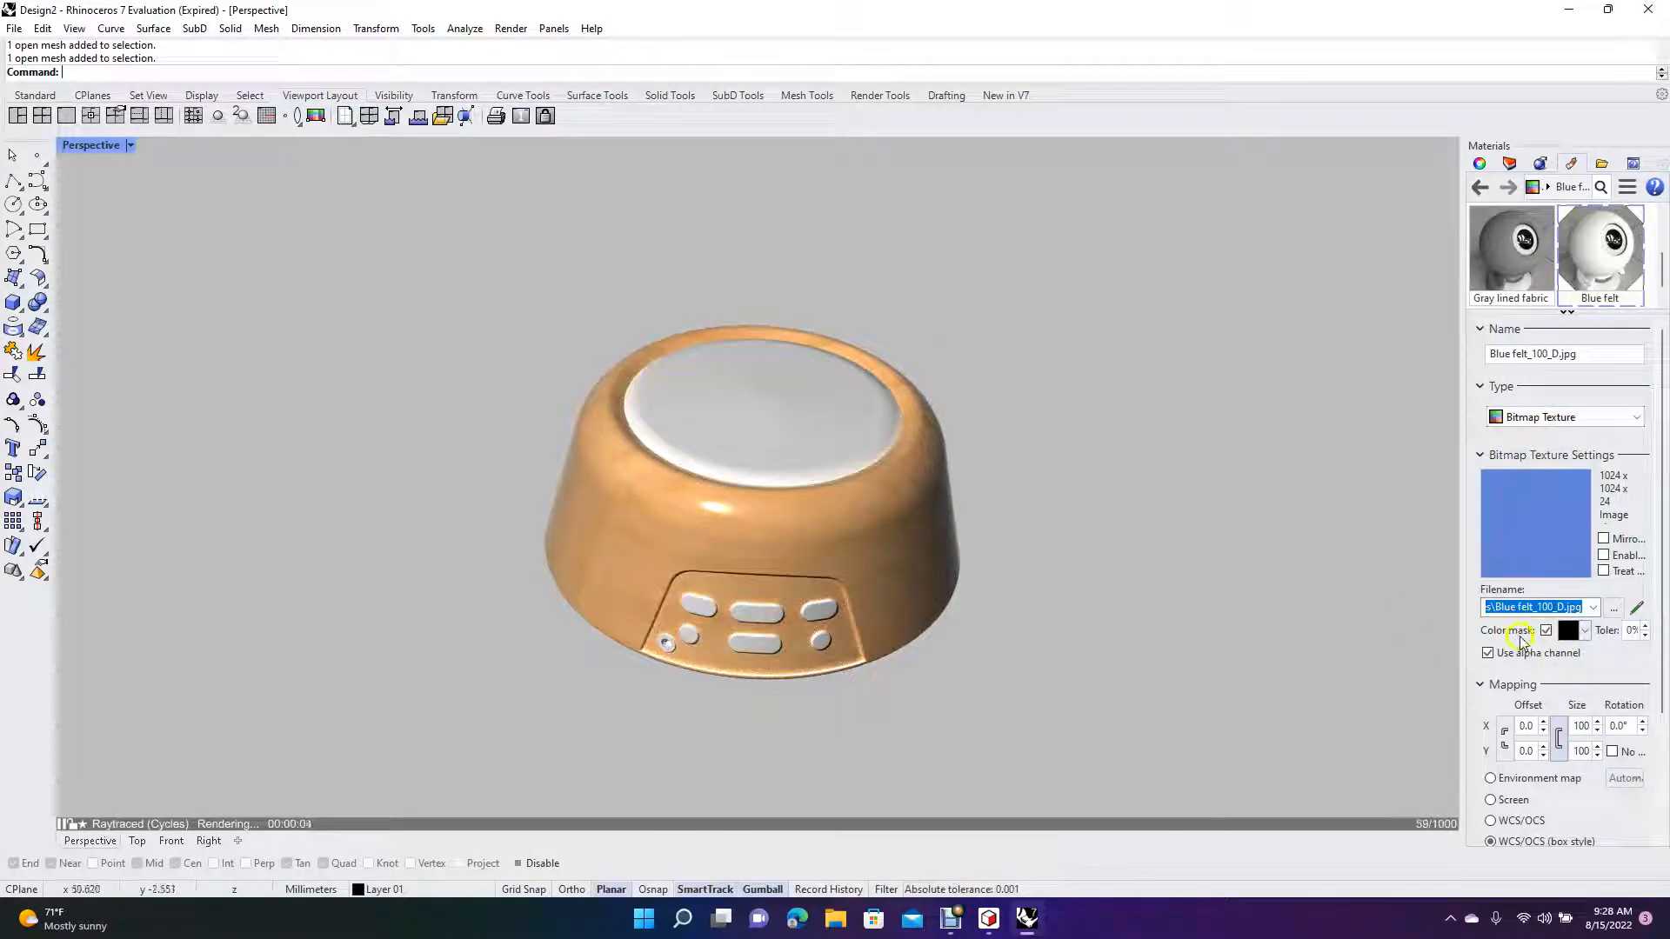
{"action": "left_click", "coordinate": [1585, 632]}
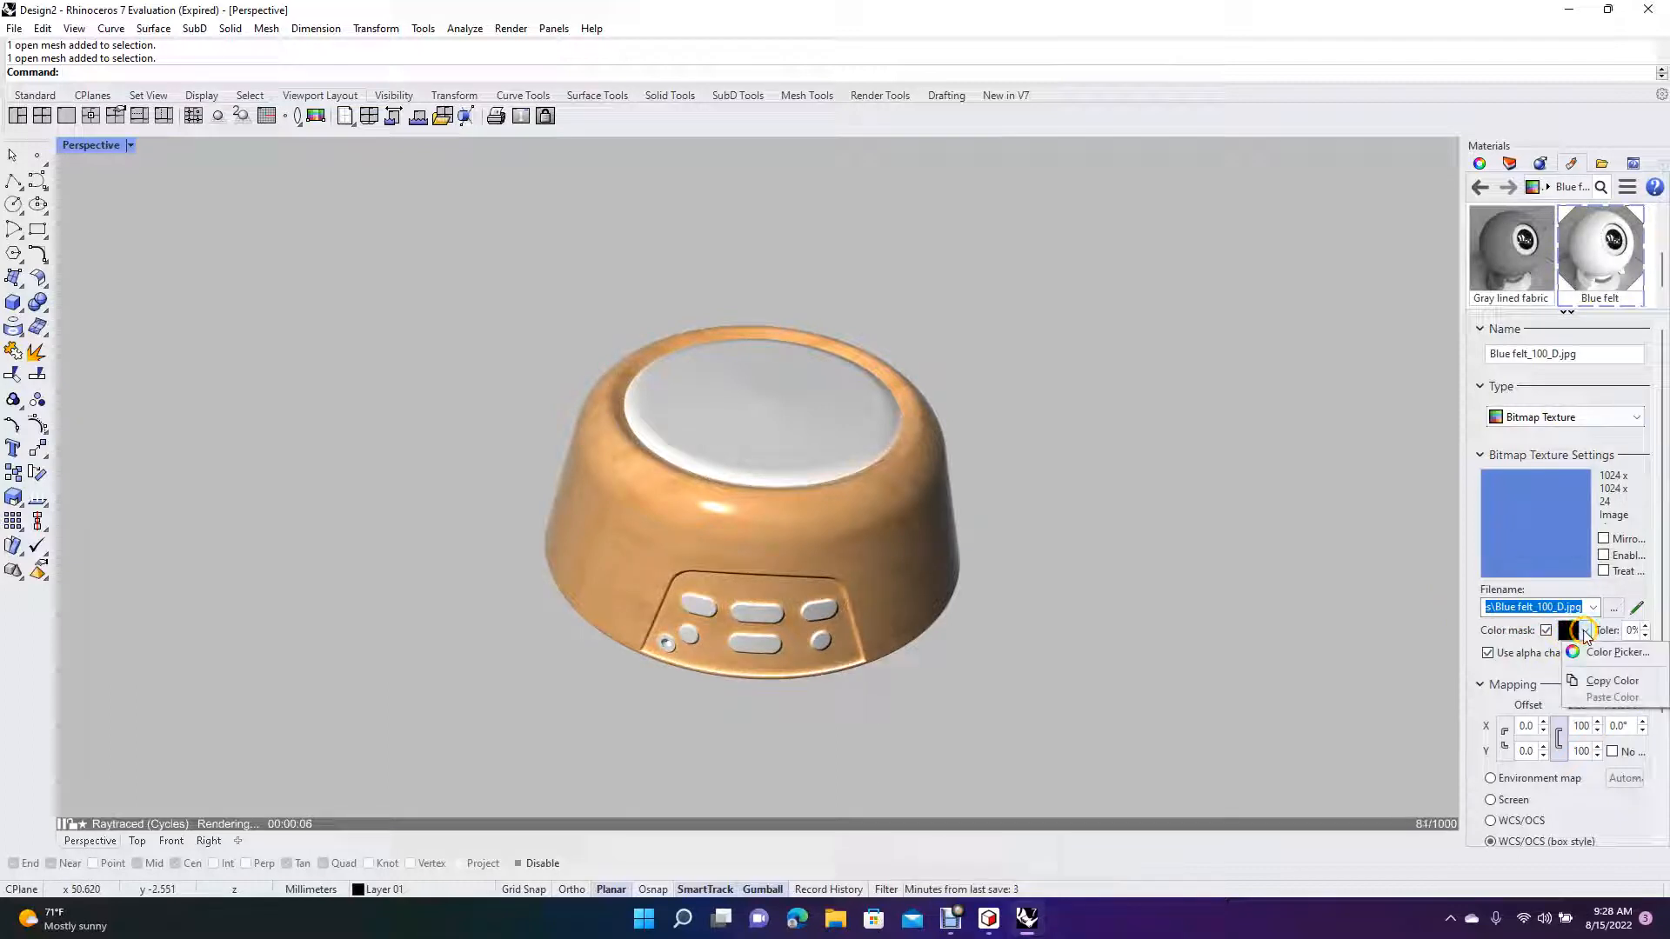
{"action": "left_click", "coordinate": [1611, 652]}
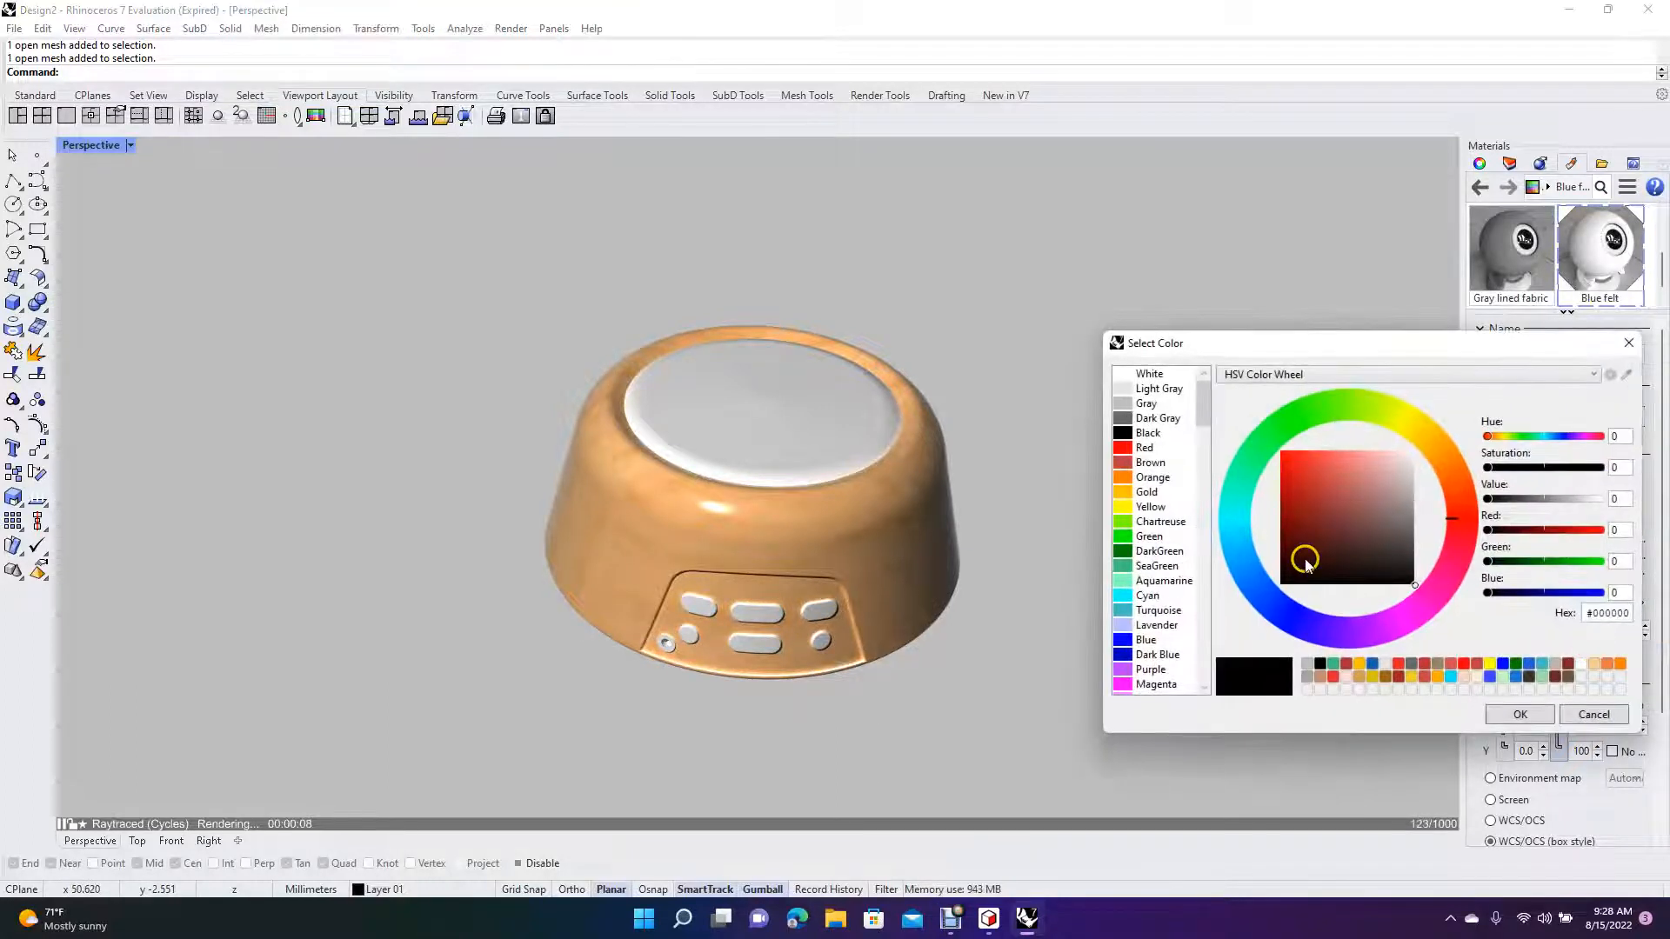
{"action": "left_click", "coordinate": [1521, 715]}
Reselect the top disc and review the bitmap texture settings of its Blue felt material
{"action": "left_click", "coordinate": [797, 435]}
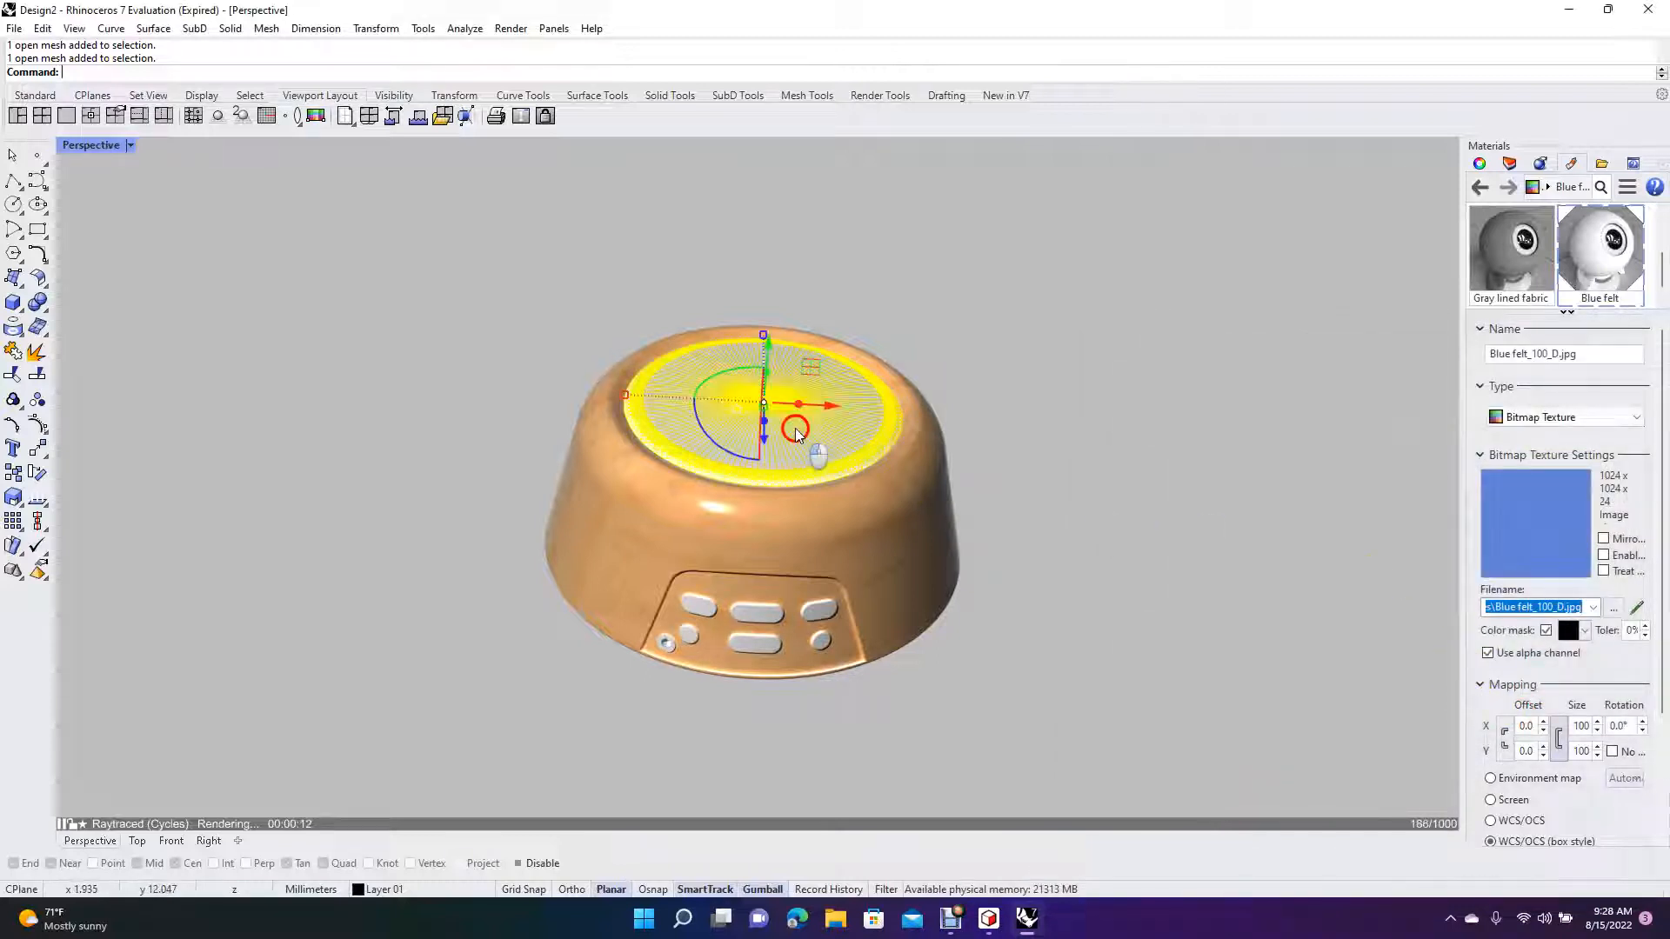
{"action": "left_click", "coordinate": [1601, 257]}
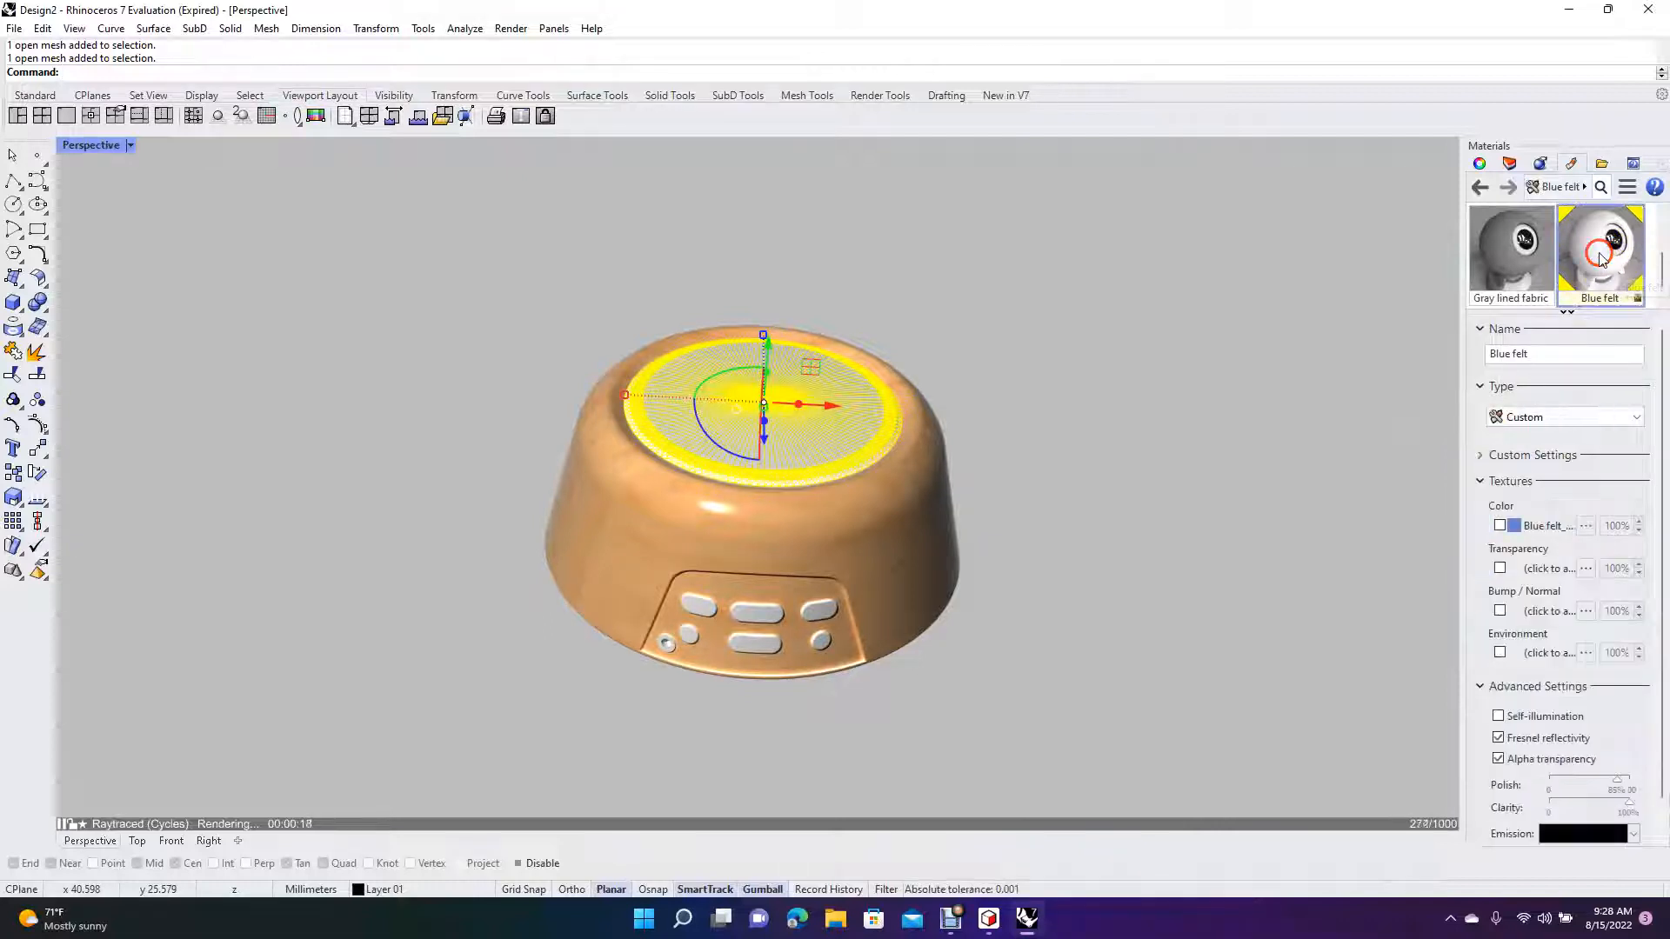
{"action": "left_click", "coordinate": [1538, 533]}
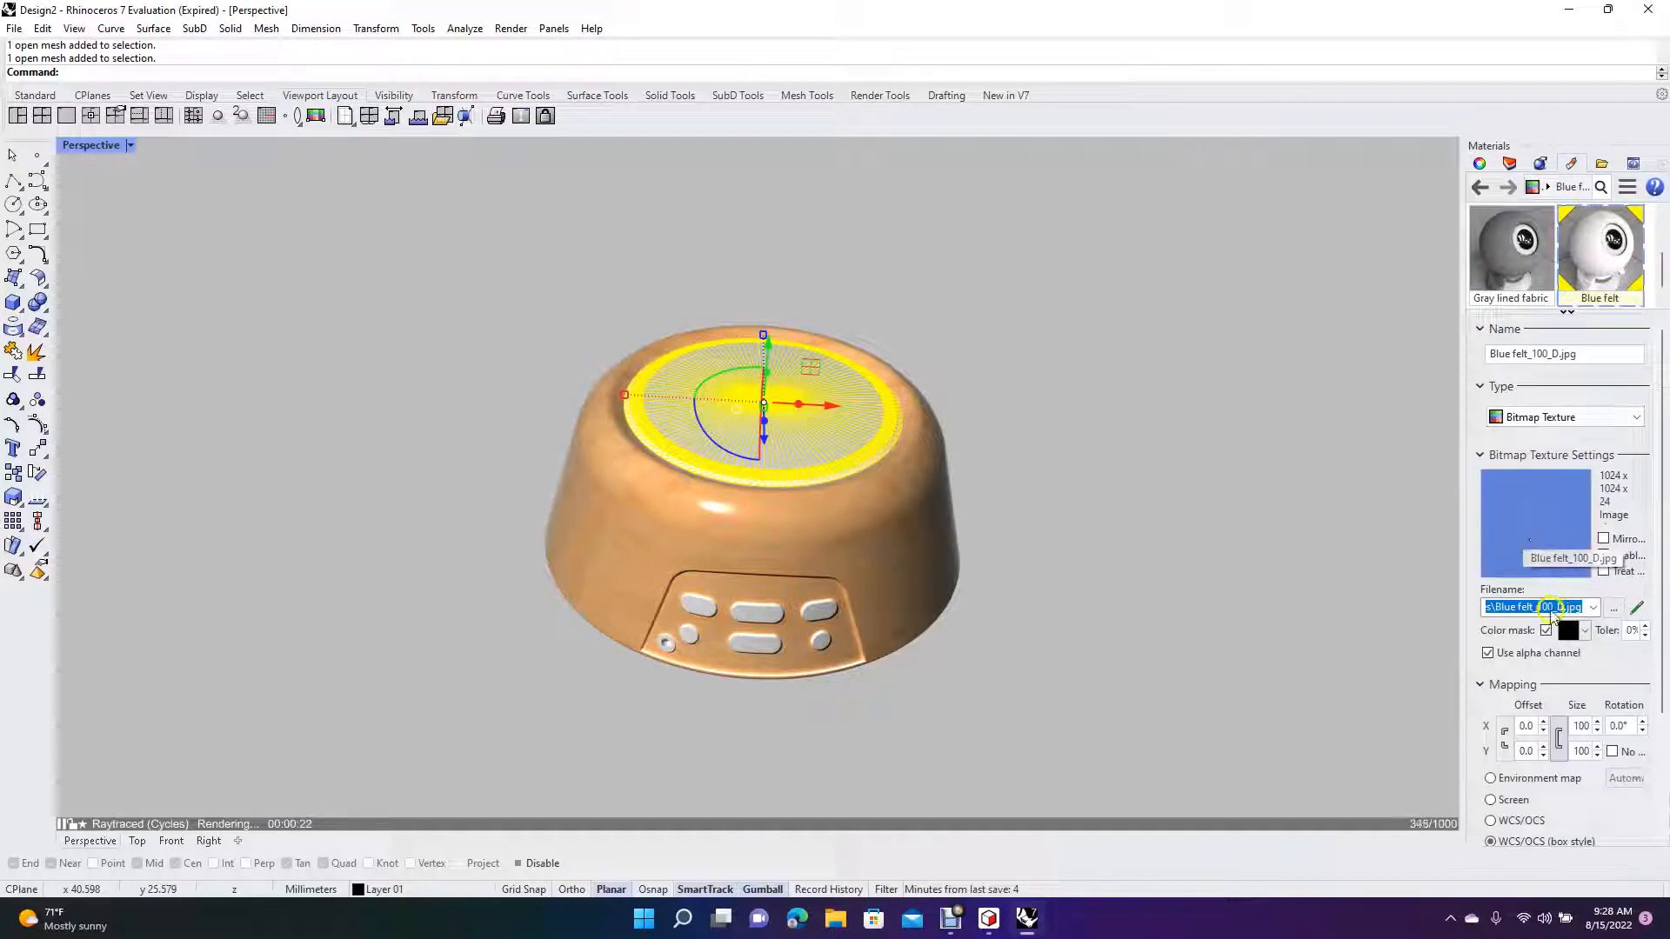
{"action": "left_click", "coordinate": [1344, 557]}
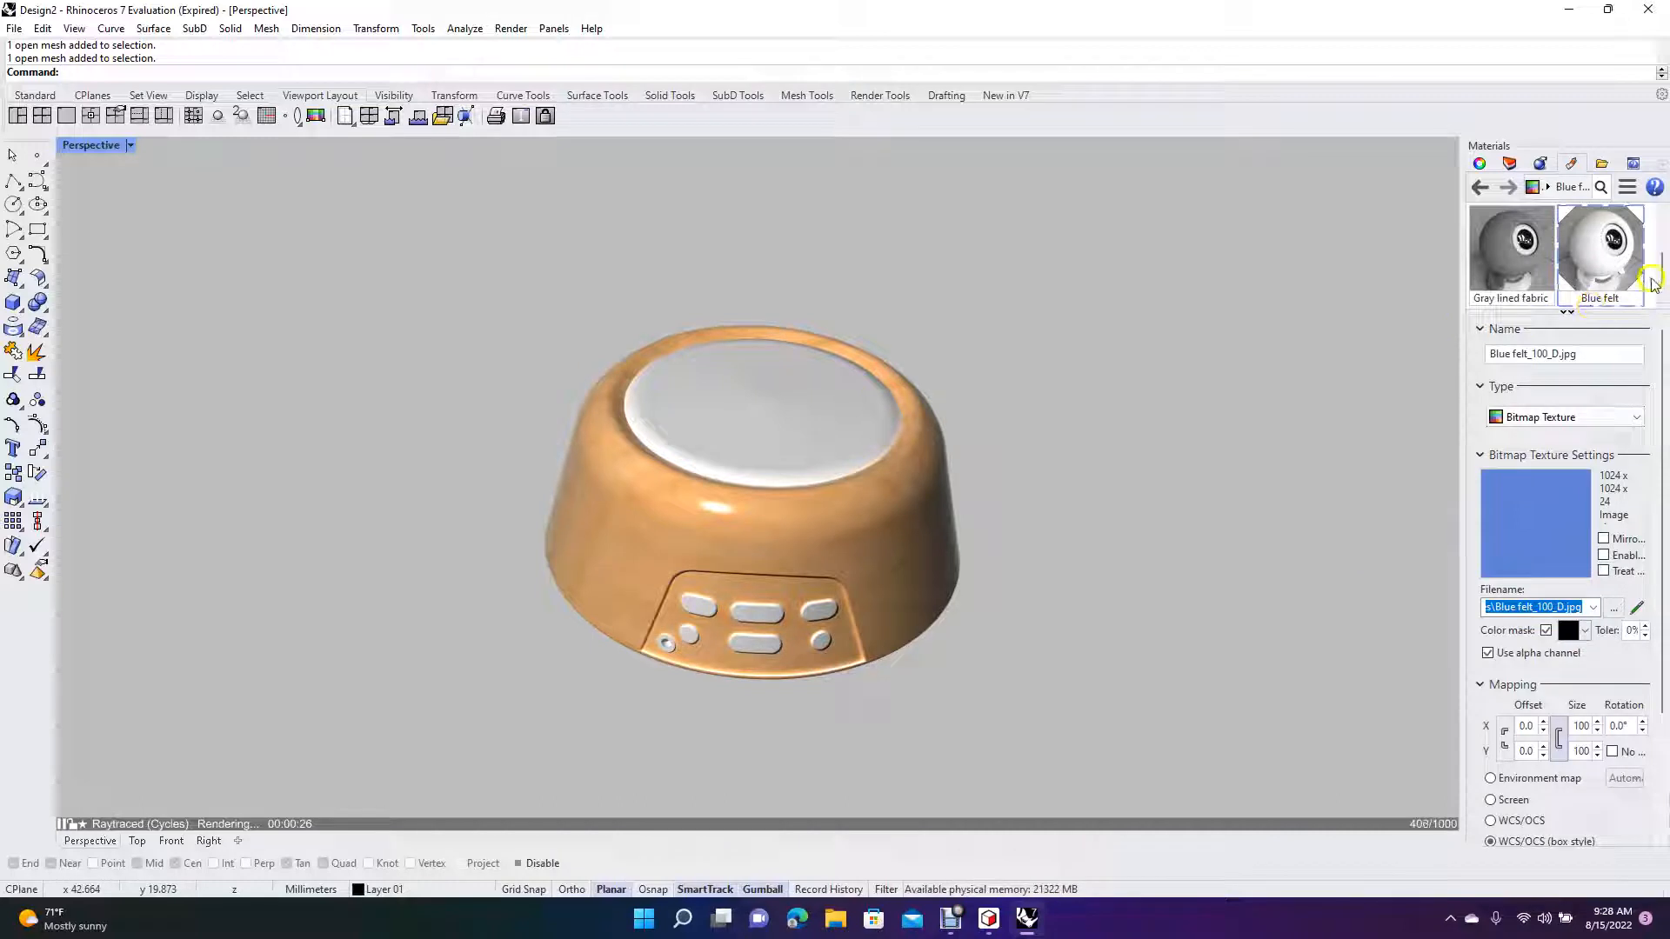
Select the top disc again and import the Woven material from the Pattern > Weave folder of the material library
{"action": "left_click_drag", "start_coordinate": [1663, 277], "coordinate": [1661, 278]}
{"action": "left_click", "coordinate": [774, 435]}
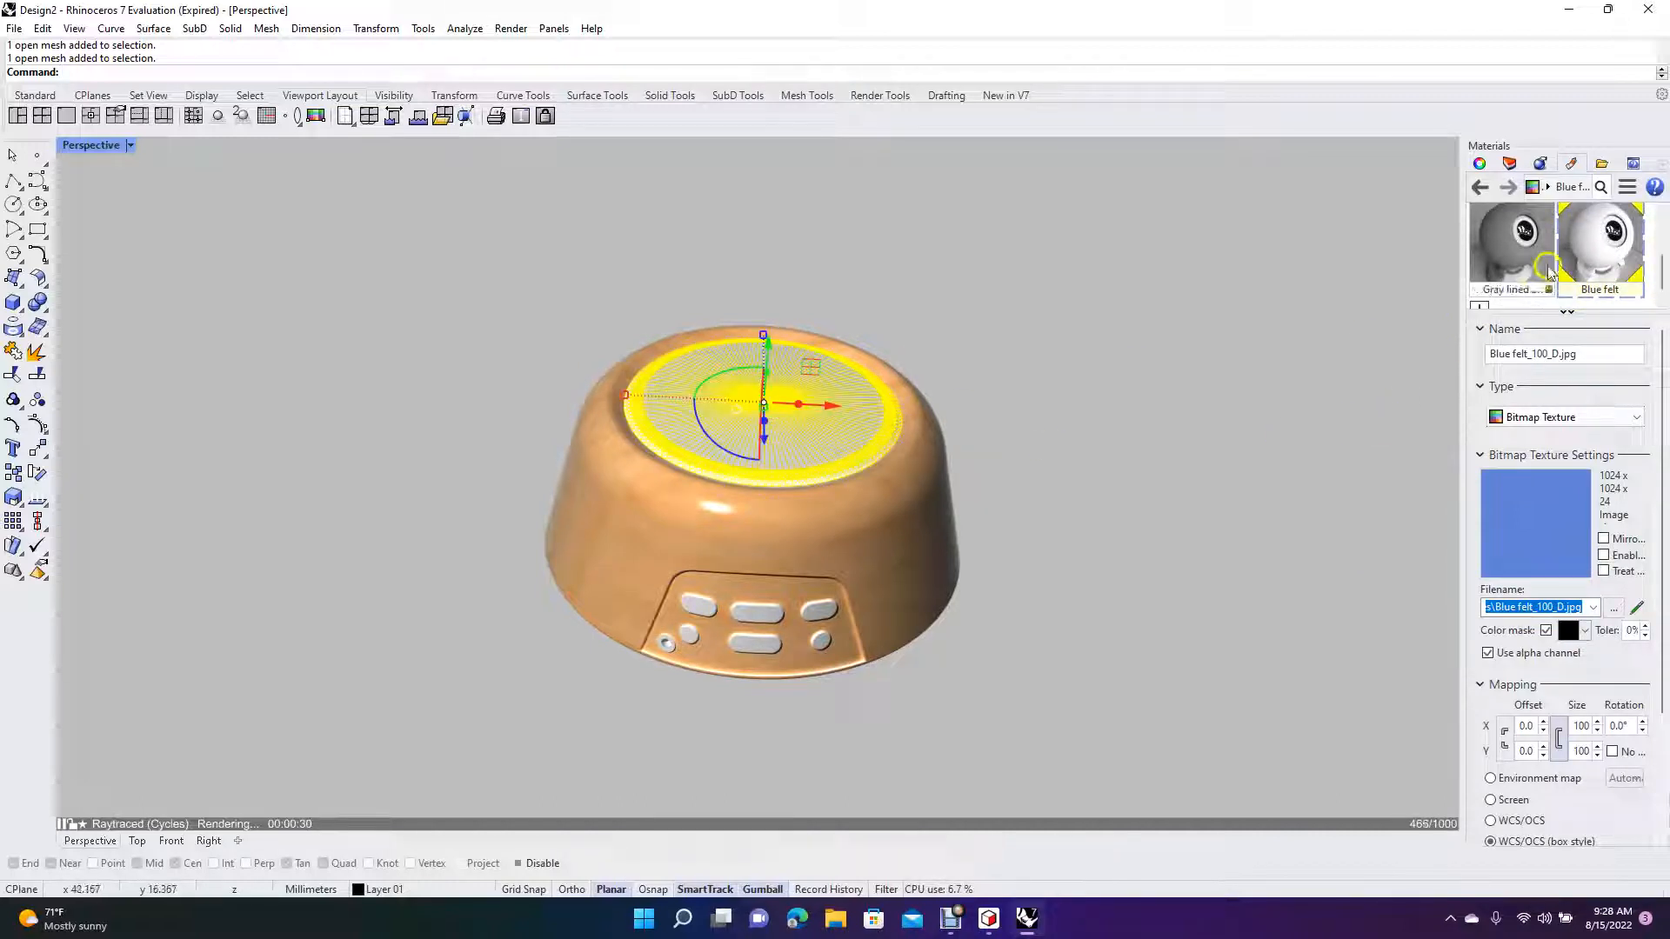
{"action": "left_click_drag", "start_coordinate": [1661, 264], "coordinate": [1661, 314]}
{"action": "left_click", "coordinate": [1483, 301]}
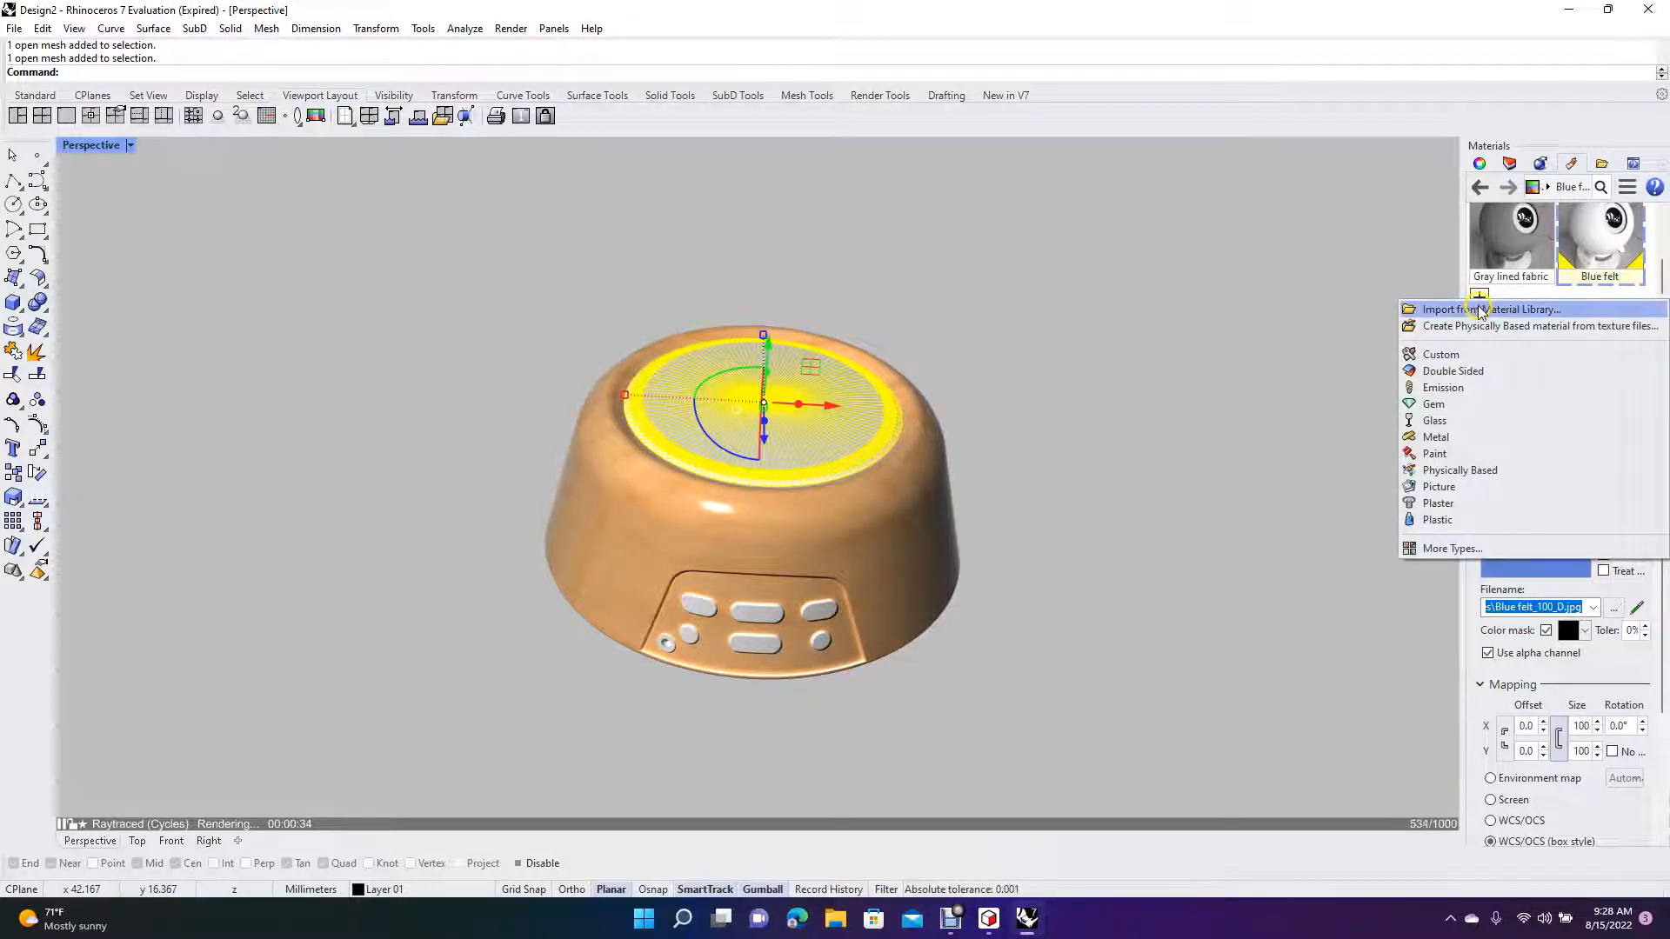
{"action": "left_click", "coordinate": [1479, 311]}
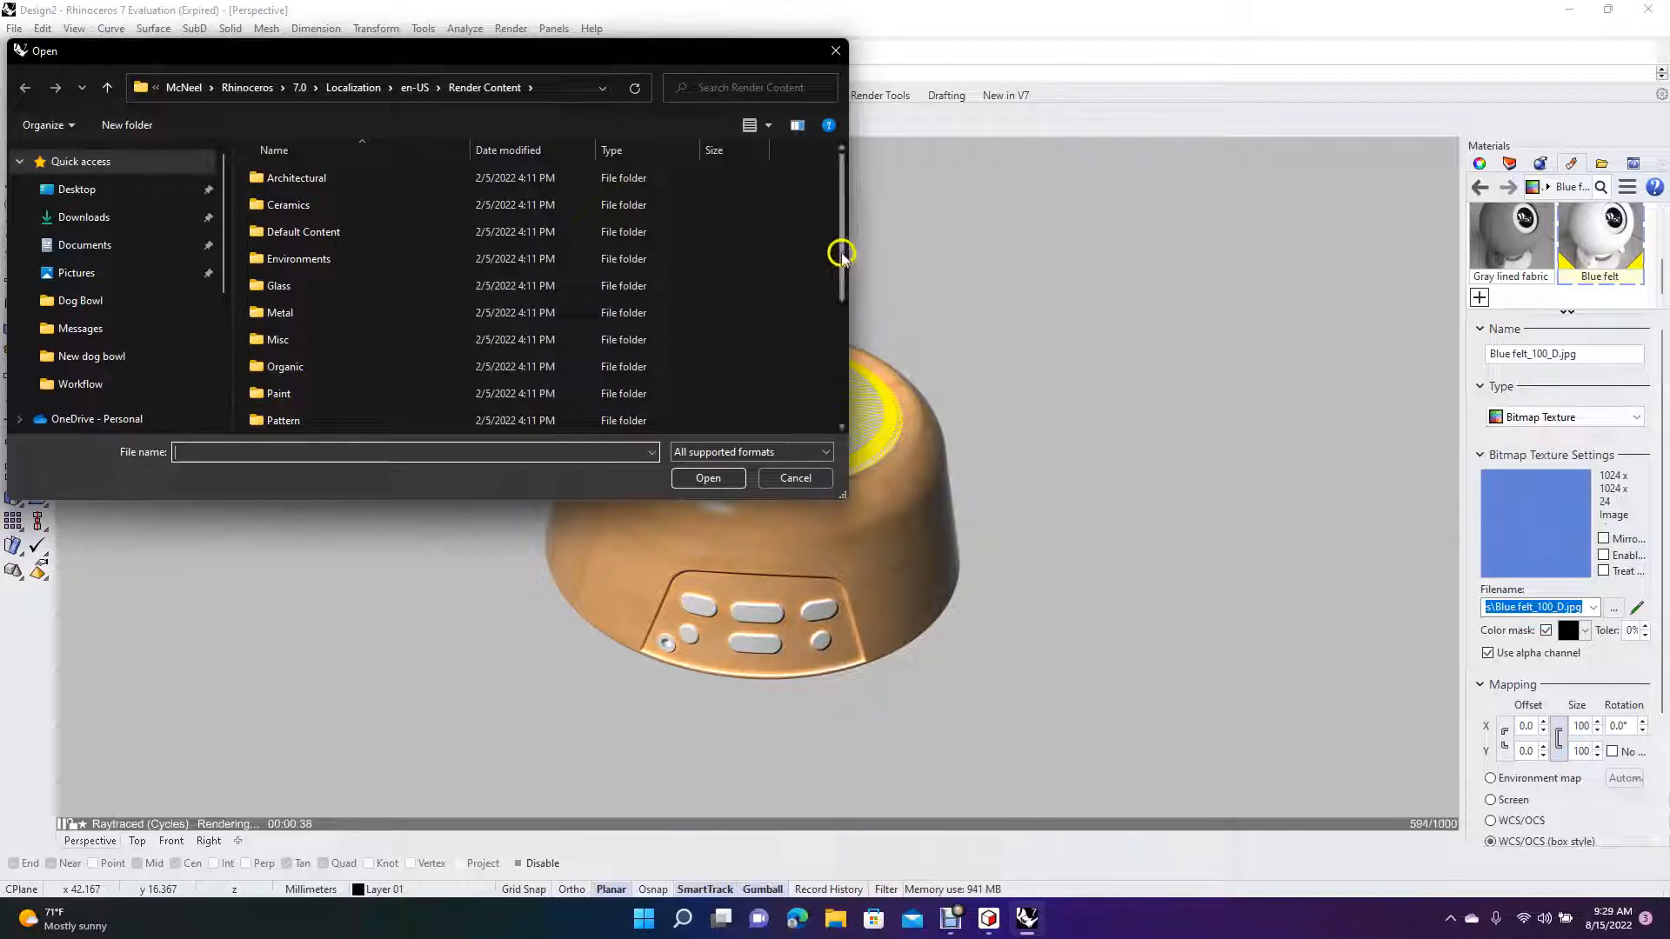
{"action": "left_click_drag", "start_coordinate": [842, 255], "coordinate": [850, 294]}
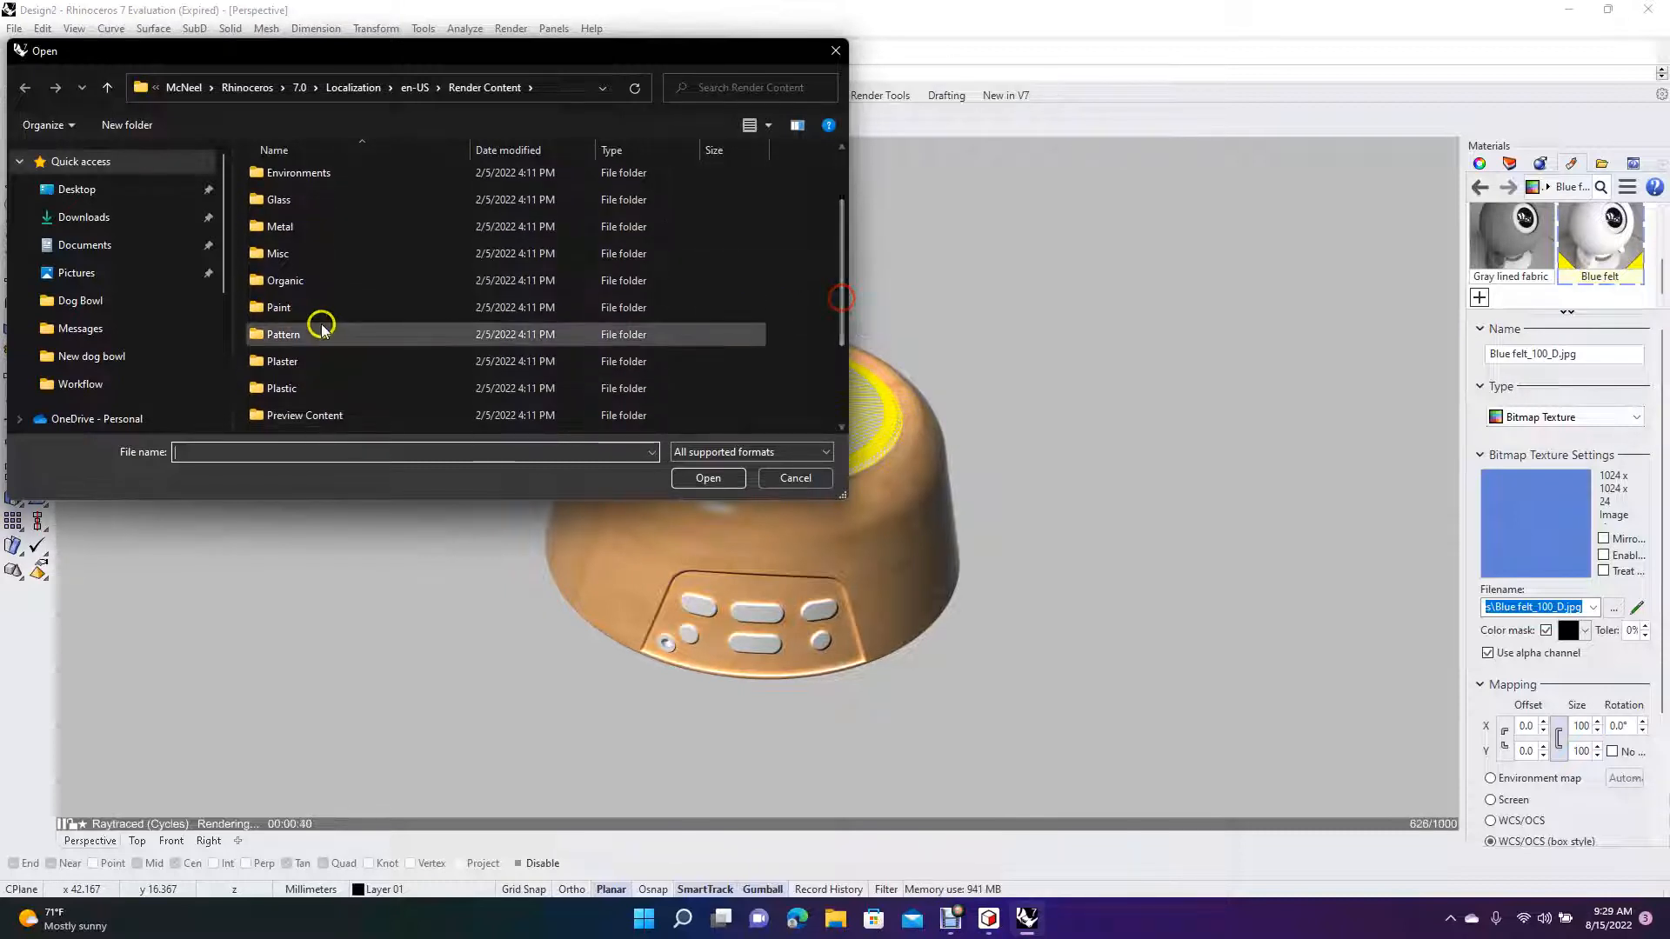
{"action": "double_click", "coordinate": [287, 335]}
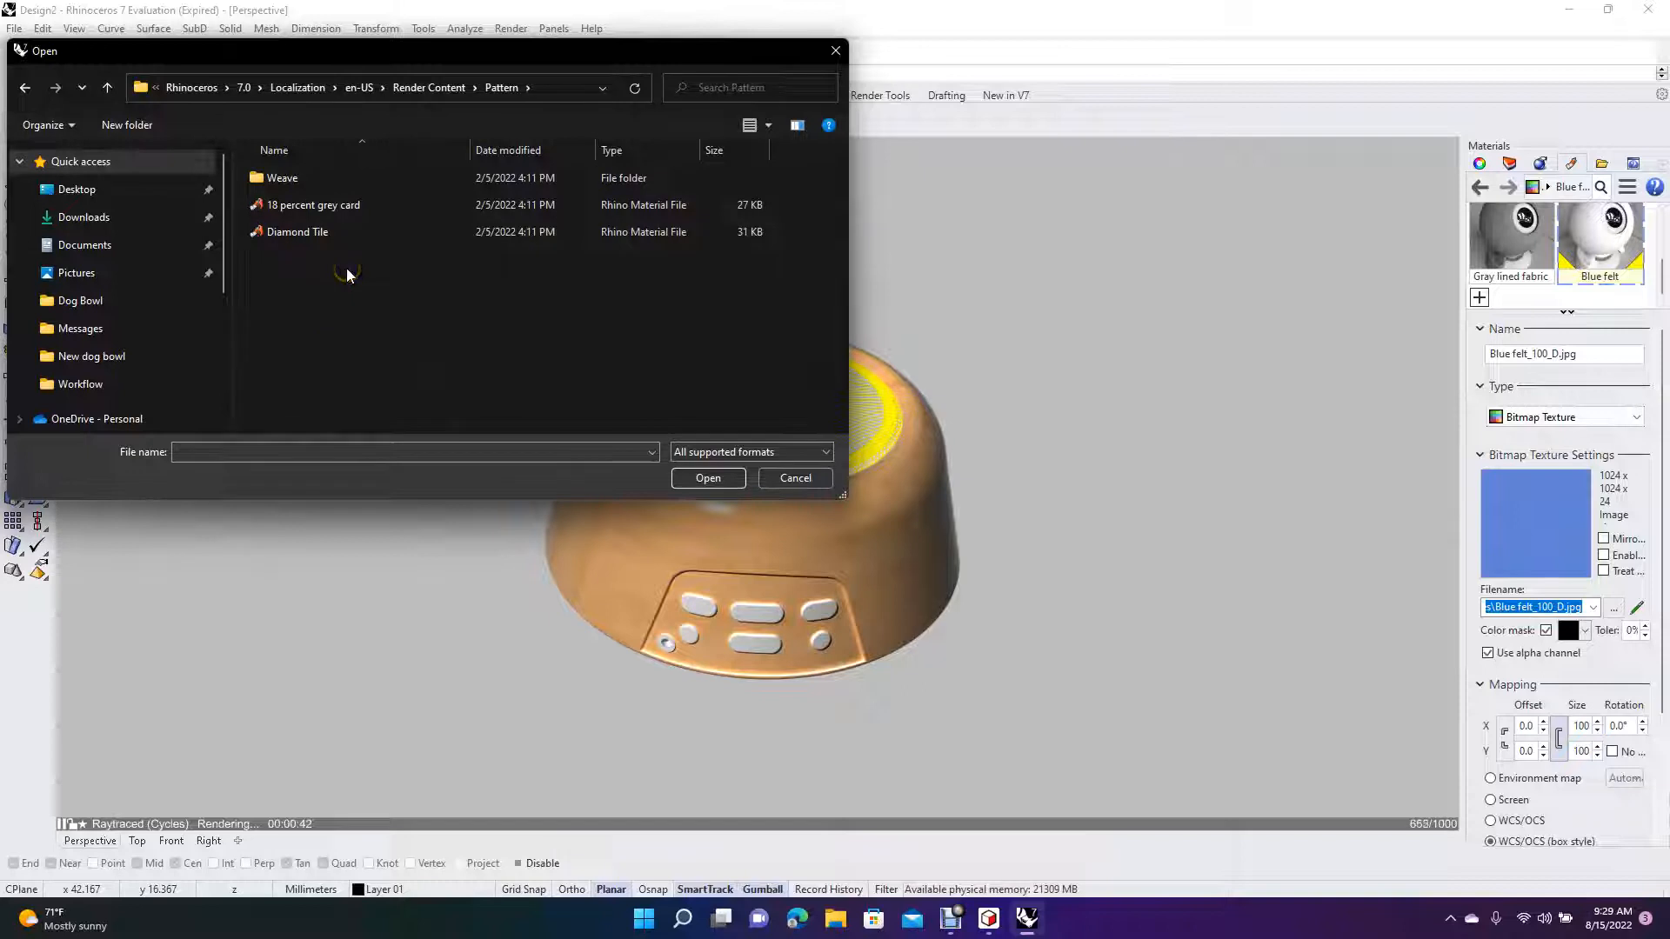
{"action": "double_click", "coordinate": [274, 176]}
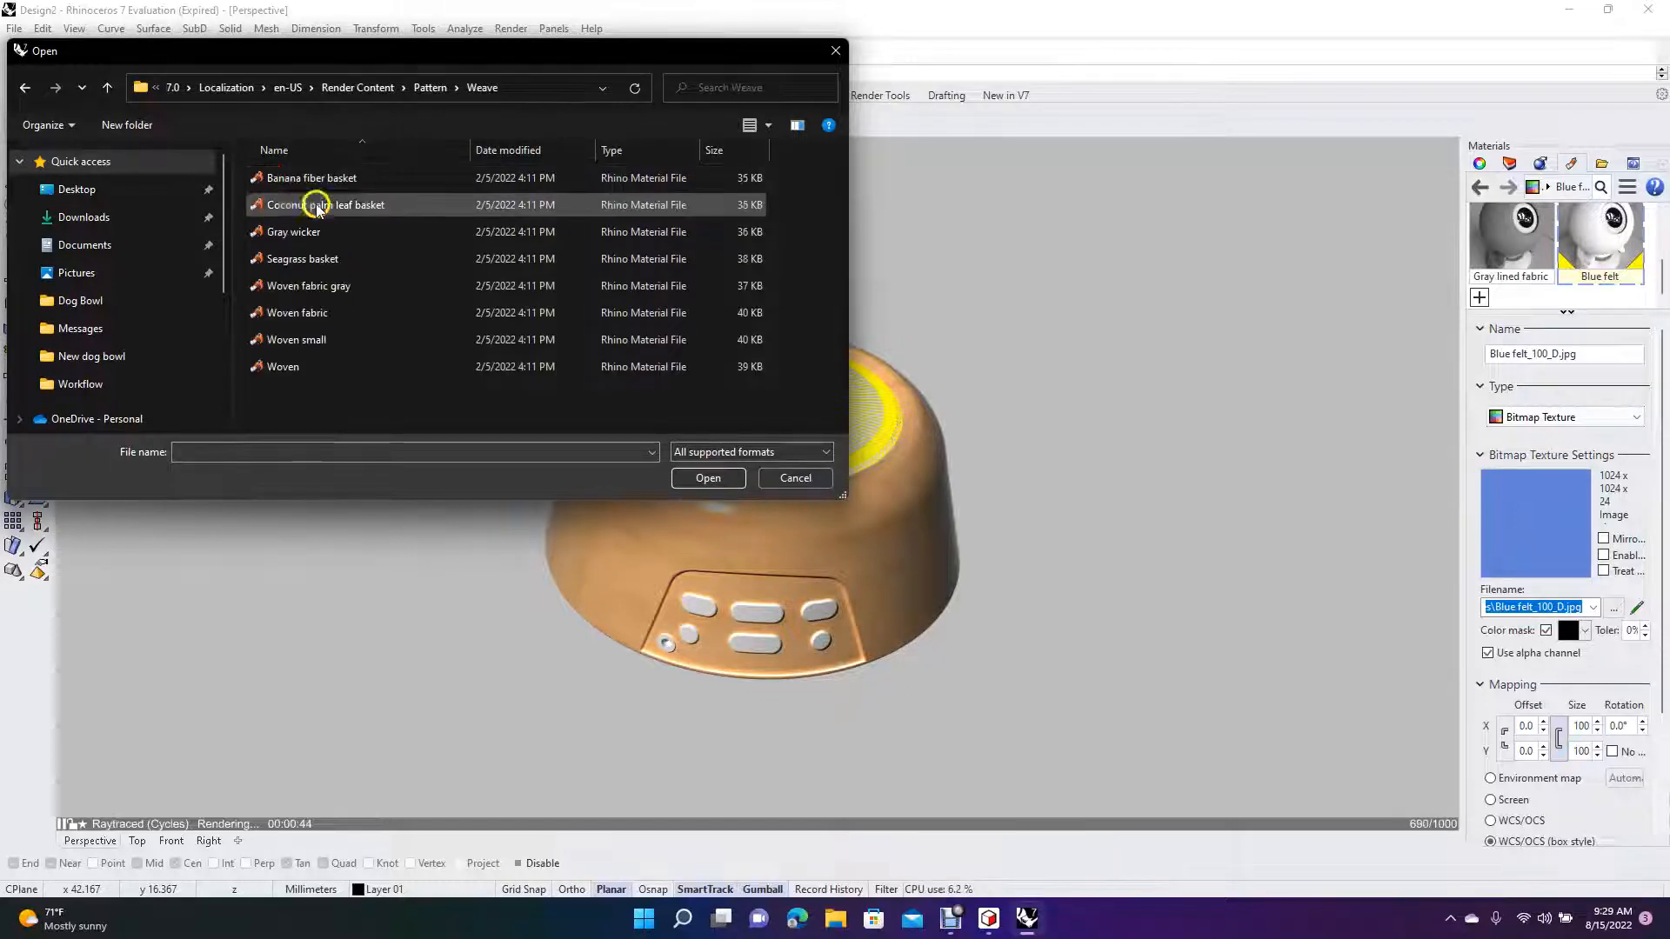
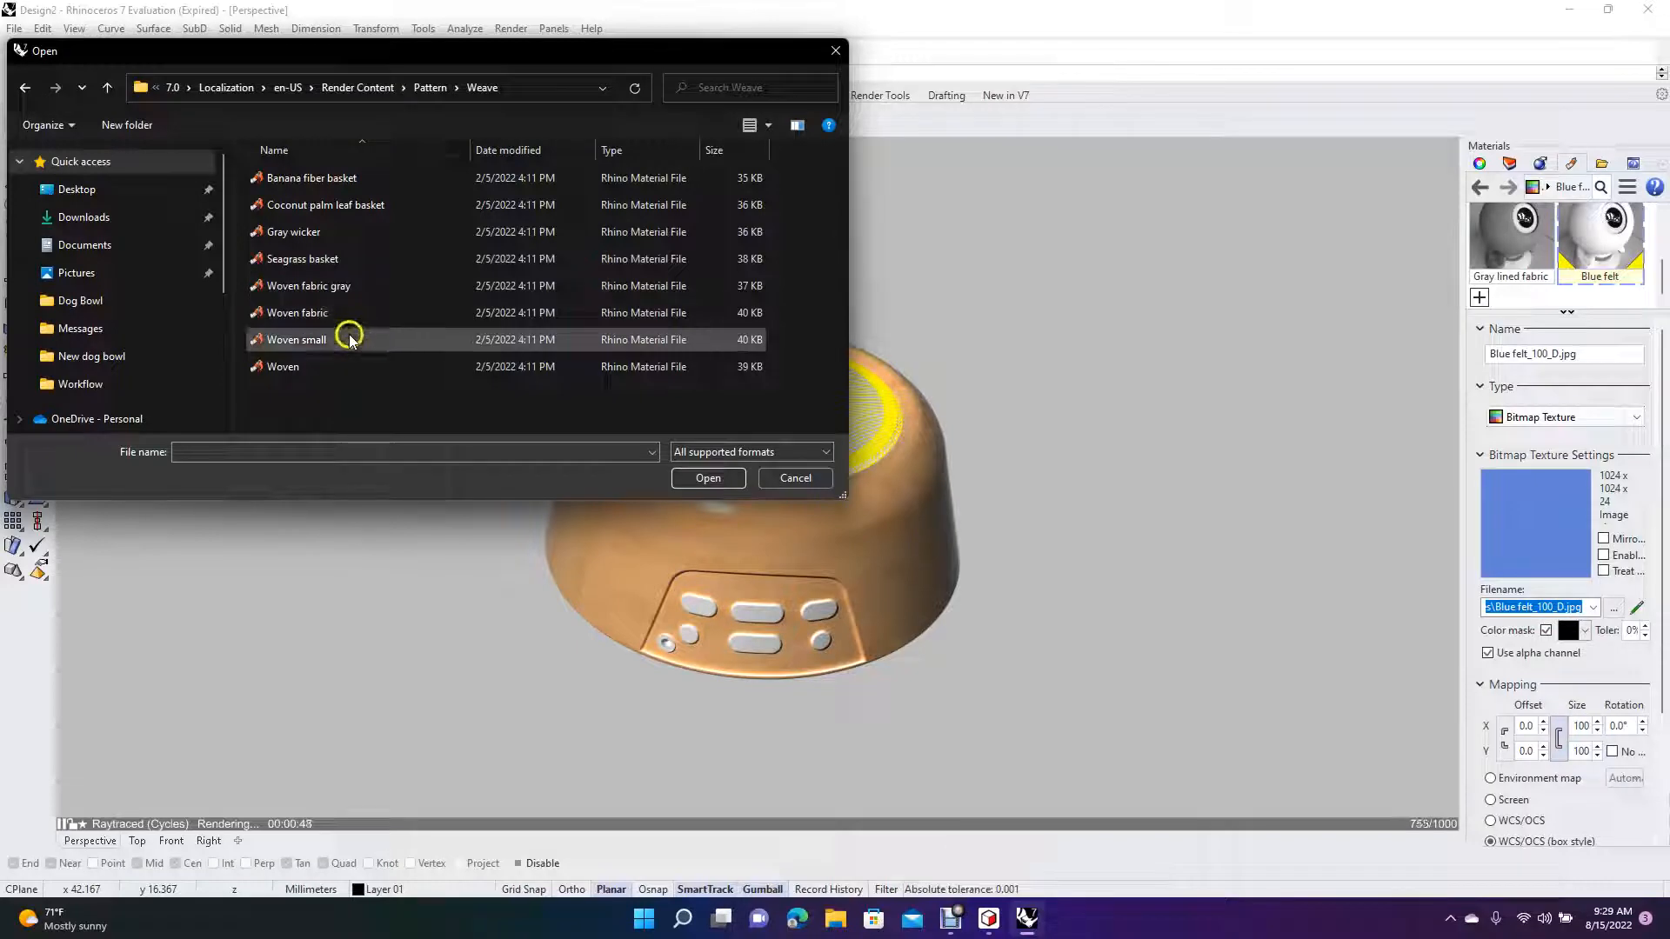
{"action": "double_click", "coordinate": [291, 367]}
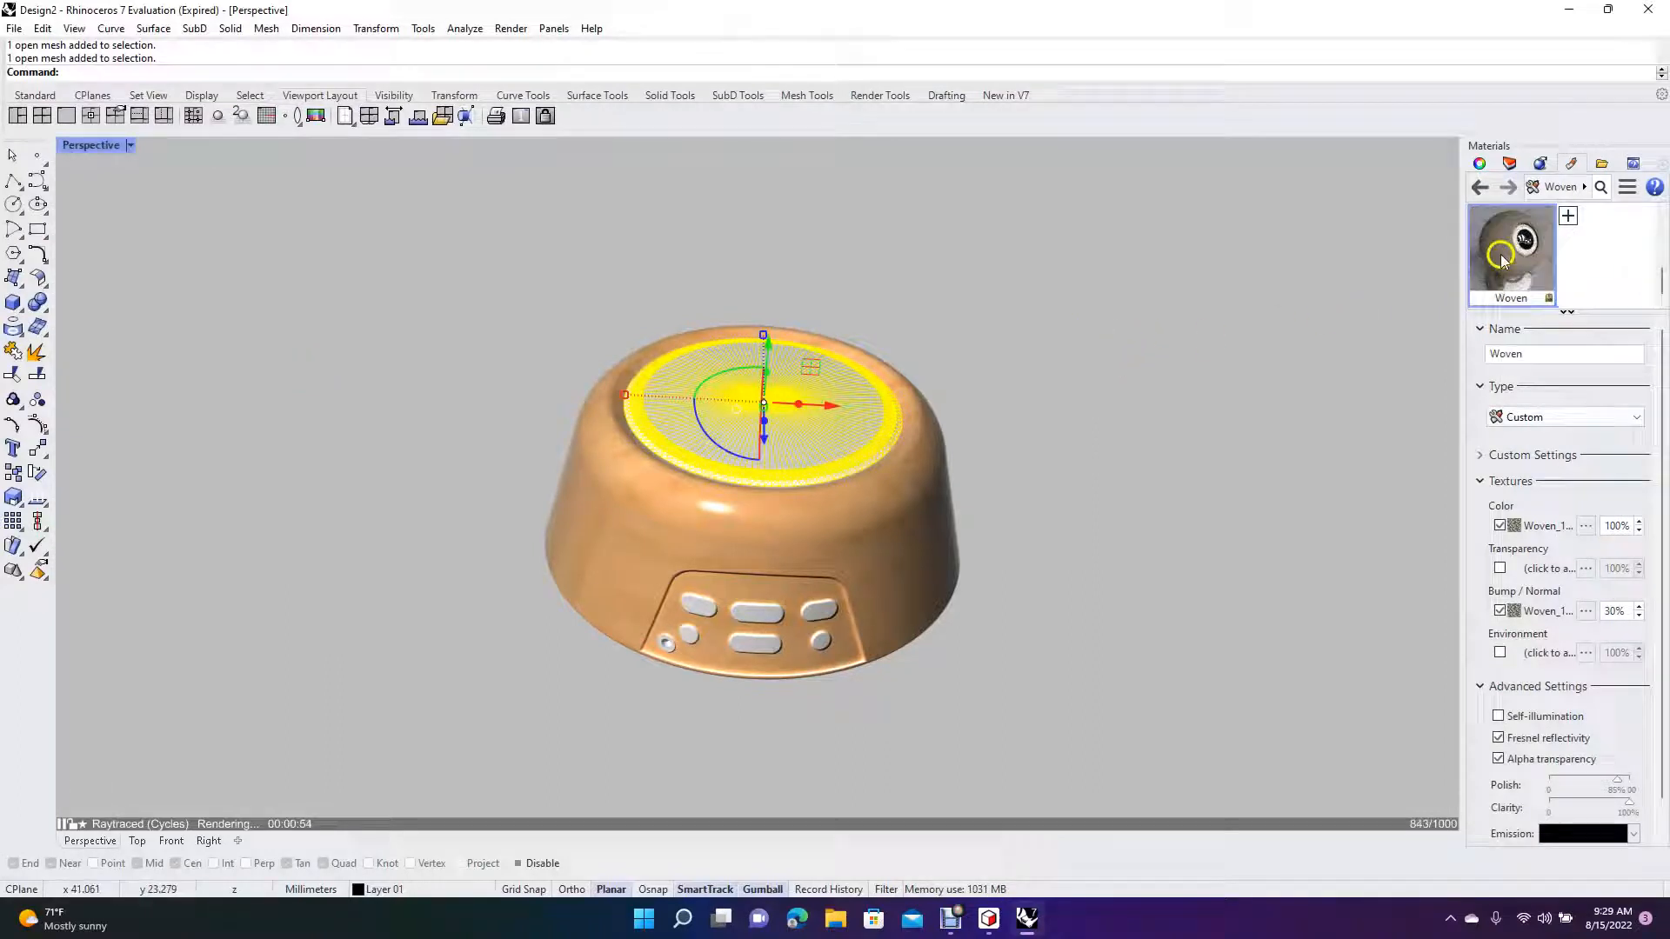
Assign the Woven material to the top disc mesh and clear the selection
{"action": "right_click", "coordinate": [1502, 261]}
{"action": "left_click", "coordinate": [1495, 217]}
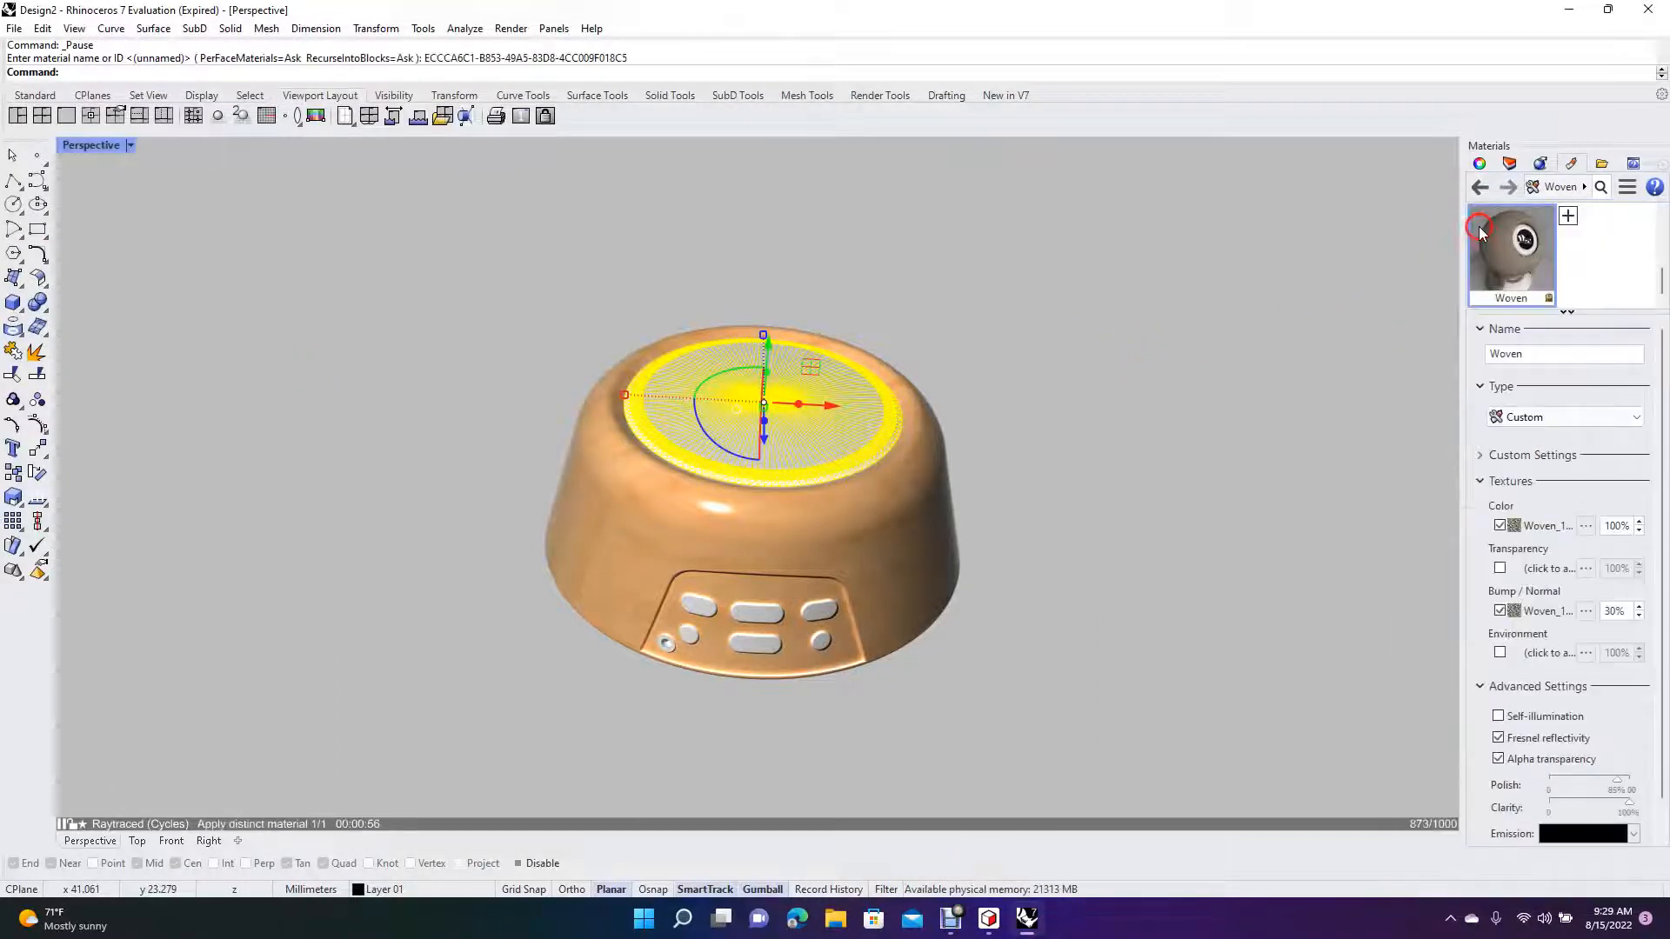
{"action": "left_click", "coordinate": [1221, 331]}
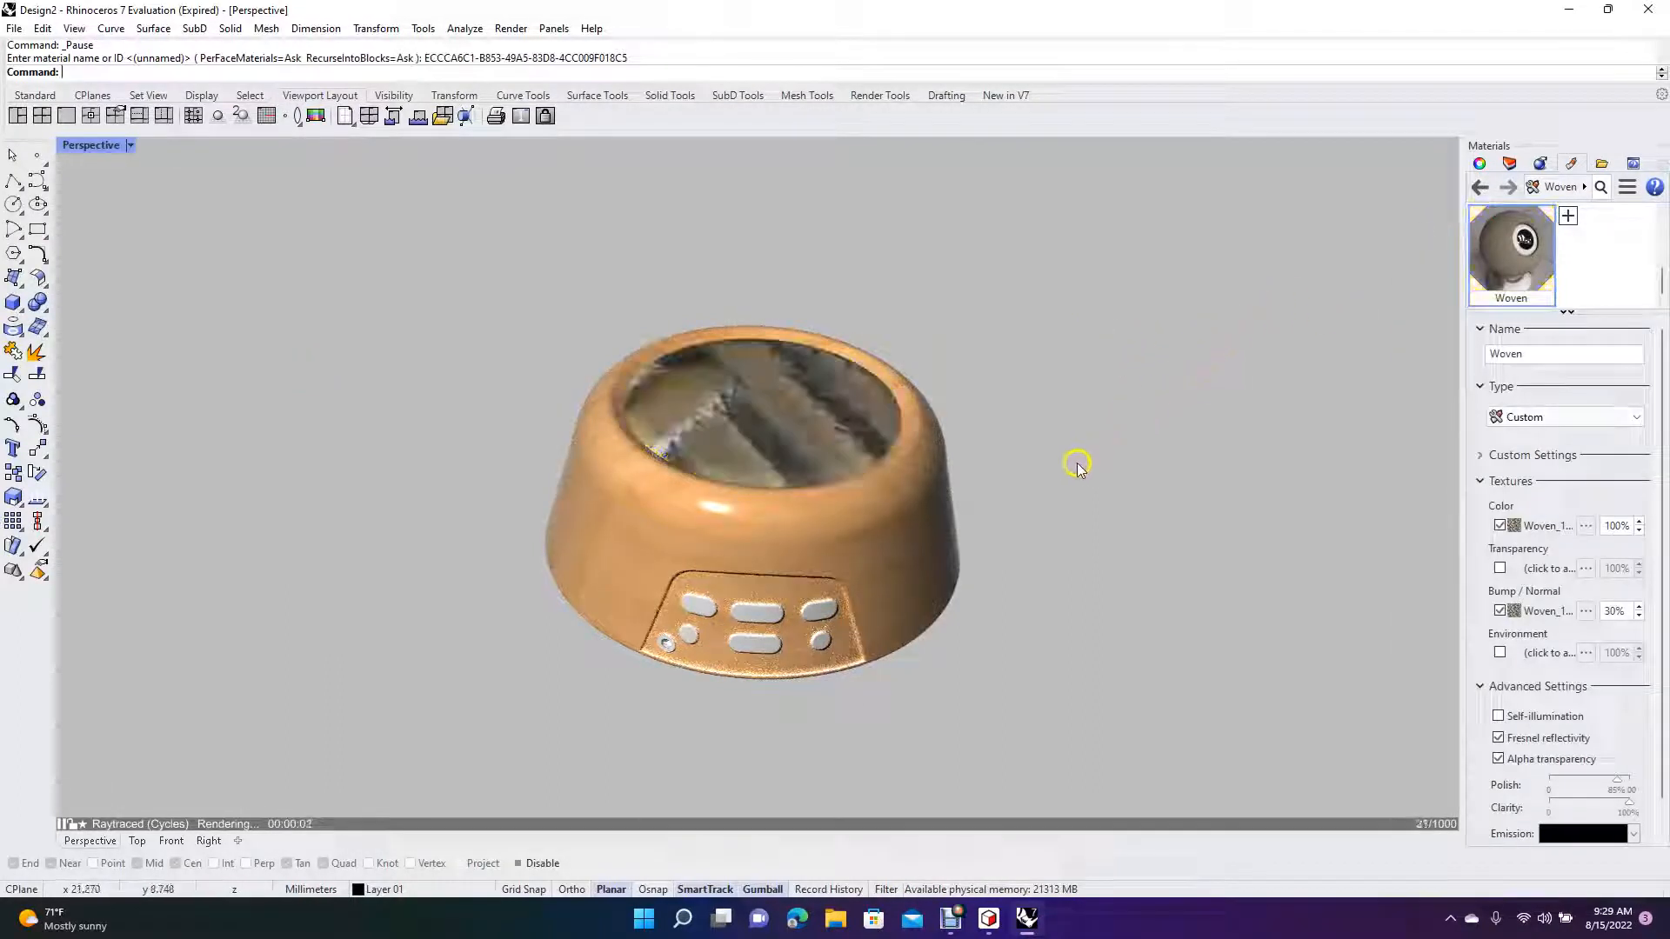
Select the six front panel buttons together, leaving out the small ringed part in the panel's corner
{"action": "right_click_drag", "start_coordinate": [1052, 455], "coordinate": [1044, 417]}
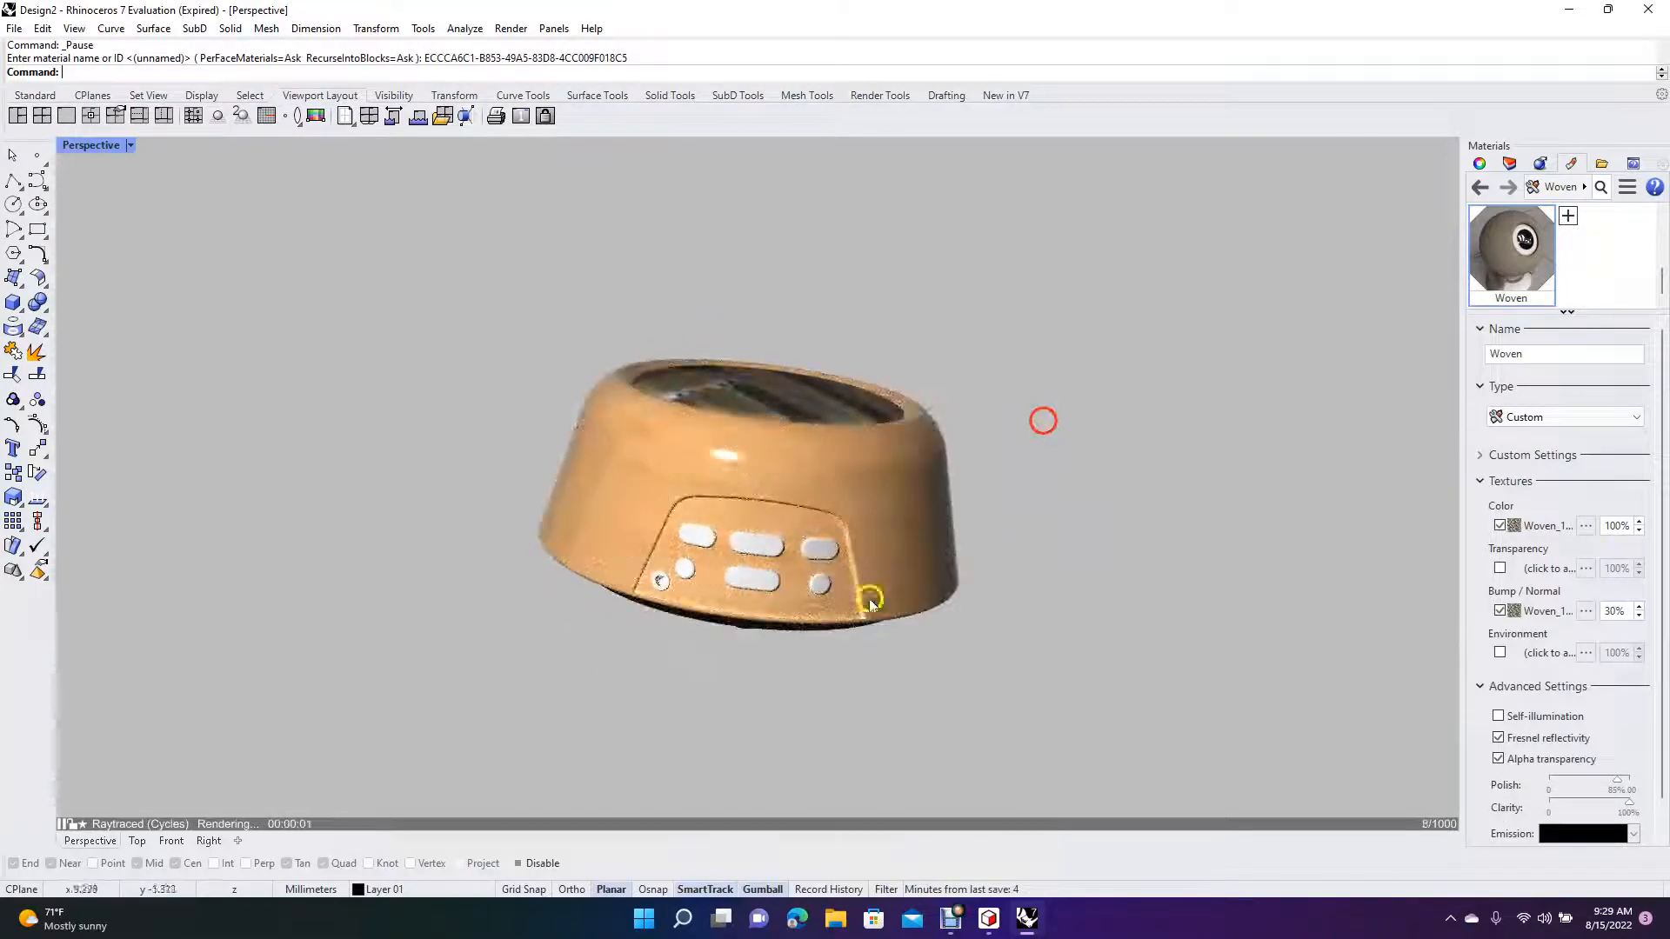
{"action": "left_click", "coordinate": [690, 546]}
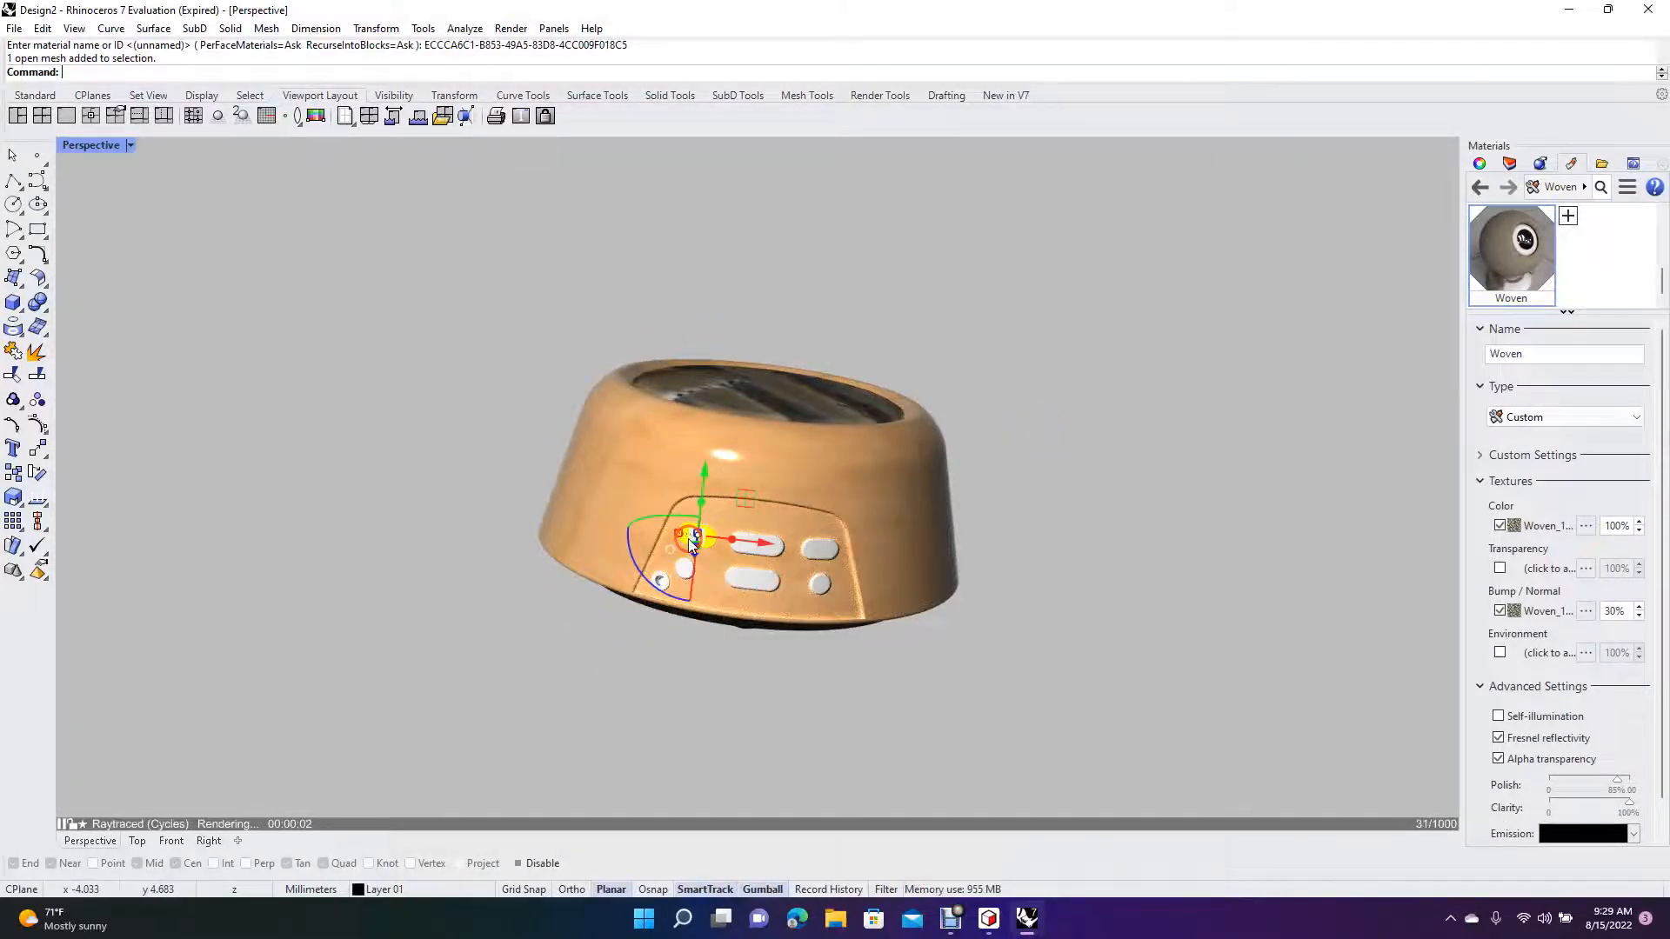
{"action": "left_click", "coordinate": [772, 553], "text": "shift"}
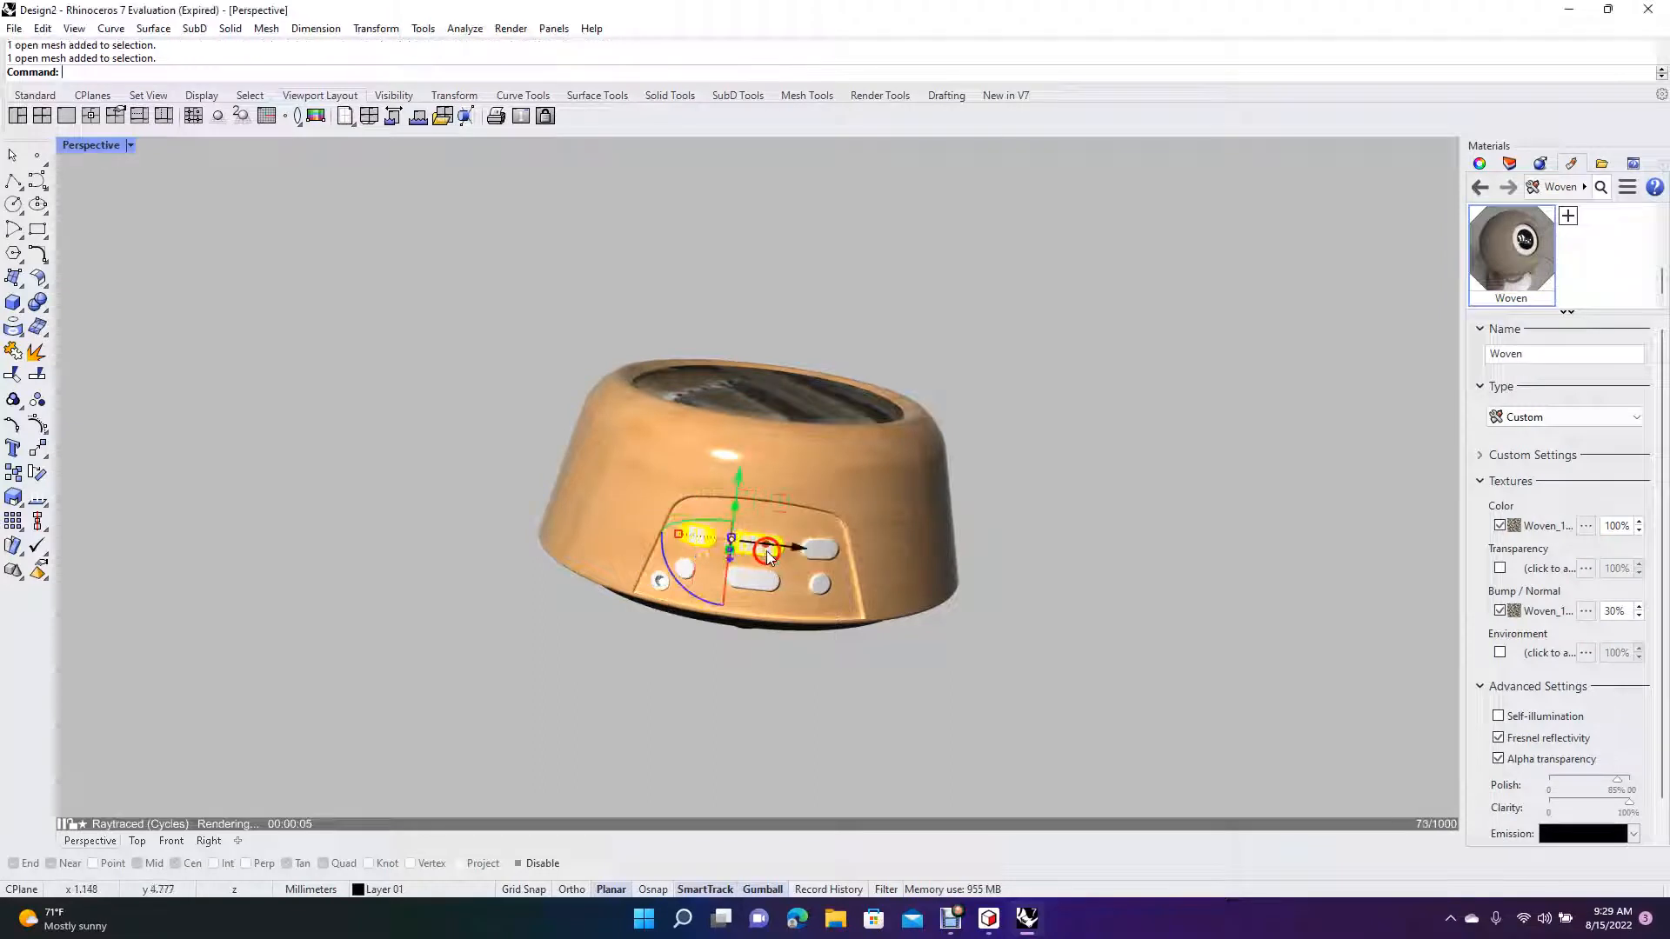
{"action": "left_click", "coordinate": [826, 559], "text": "shift"}
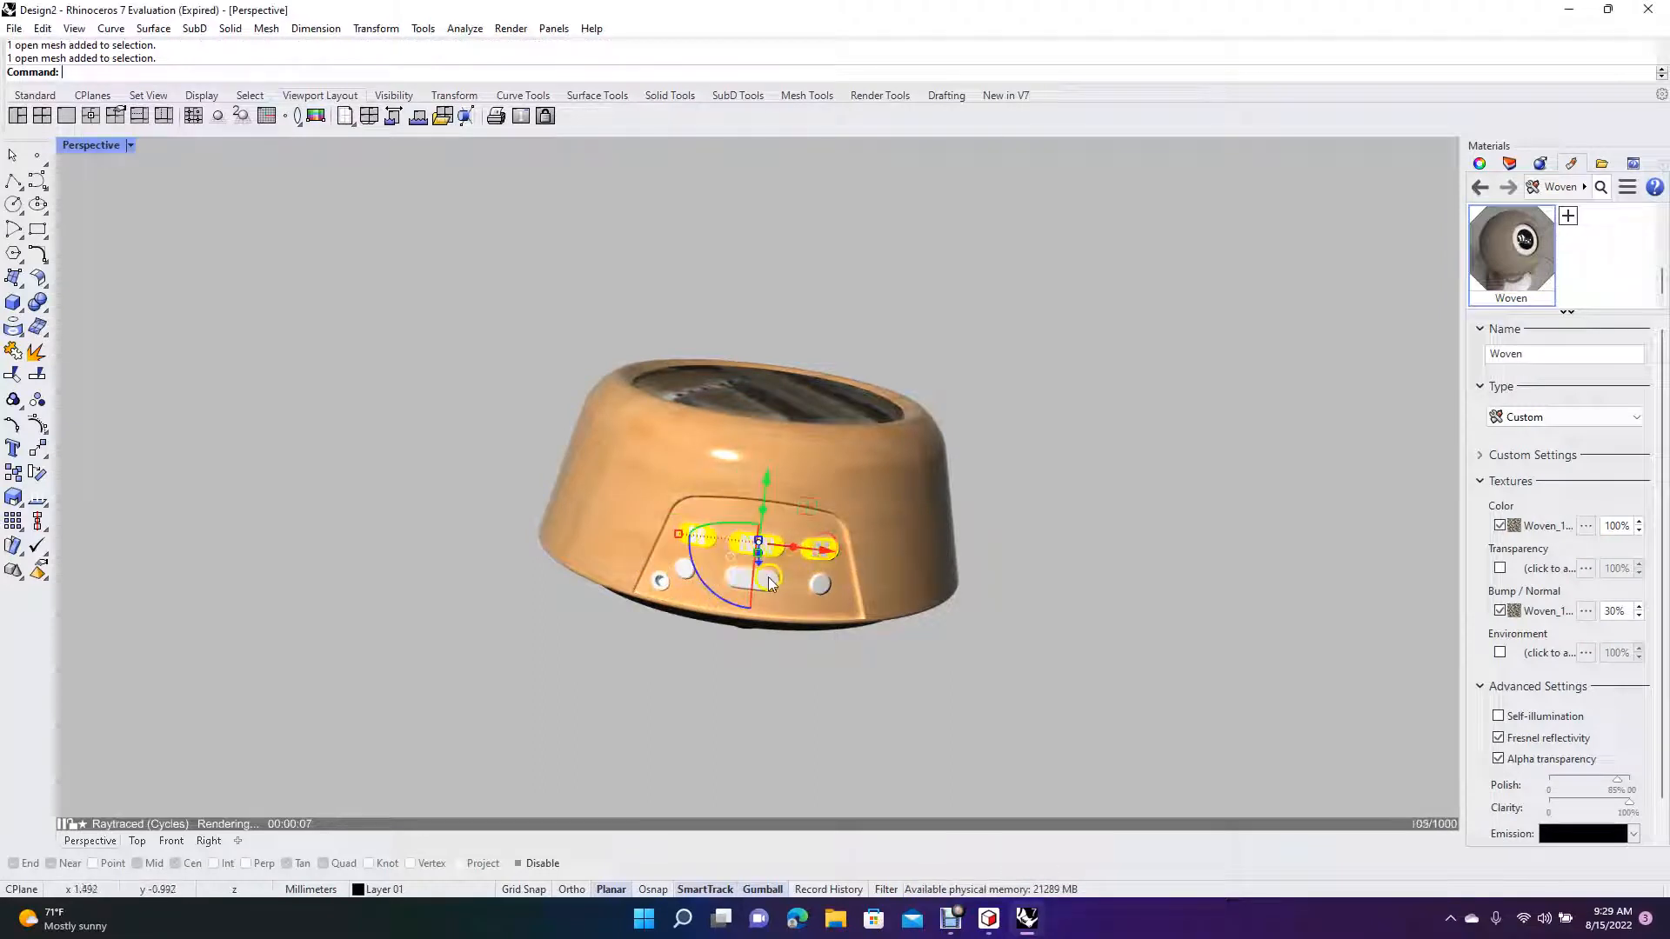
{"action": "left_click", "coordinate": [769, 582], "text": "shift"}
{"action": "left_click", "coordinate": [821, 584], "text": "shift"}
{"action": "left_click", "coordinate": [694, 581], "text": "shift"}
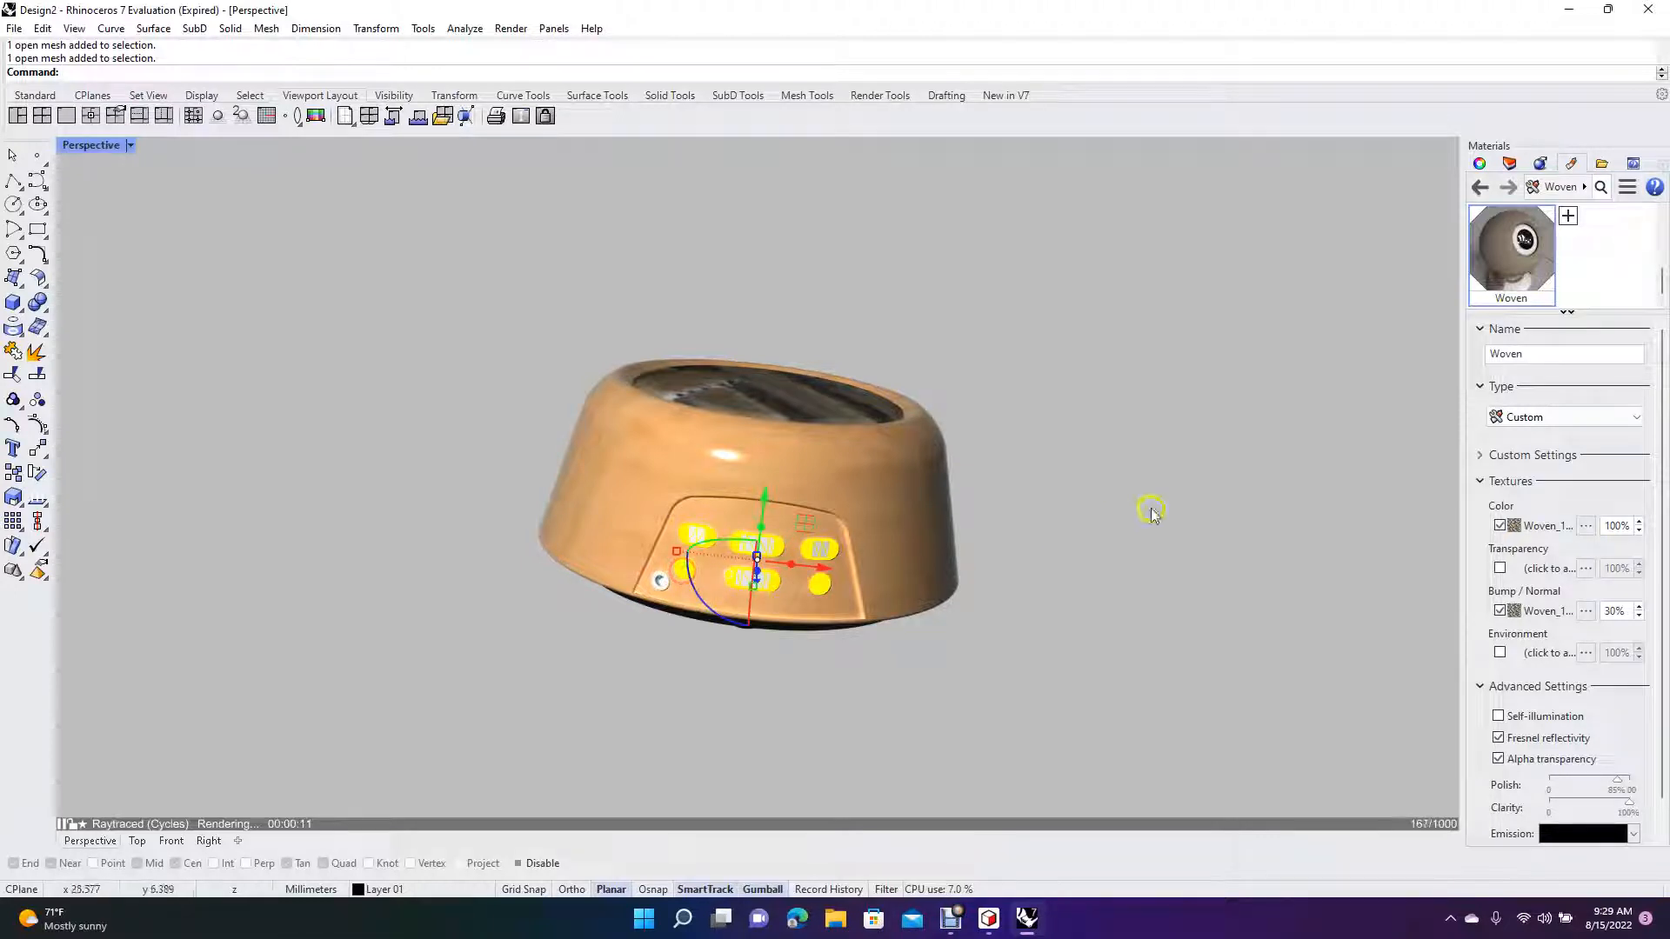
Create a new Plastic material in brown color #A16611 and assign it to the six selected front buttons
{"action": "left_click", "coordinate": [1568, 214]}
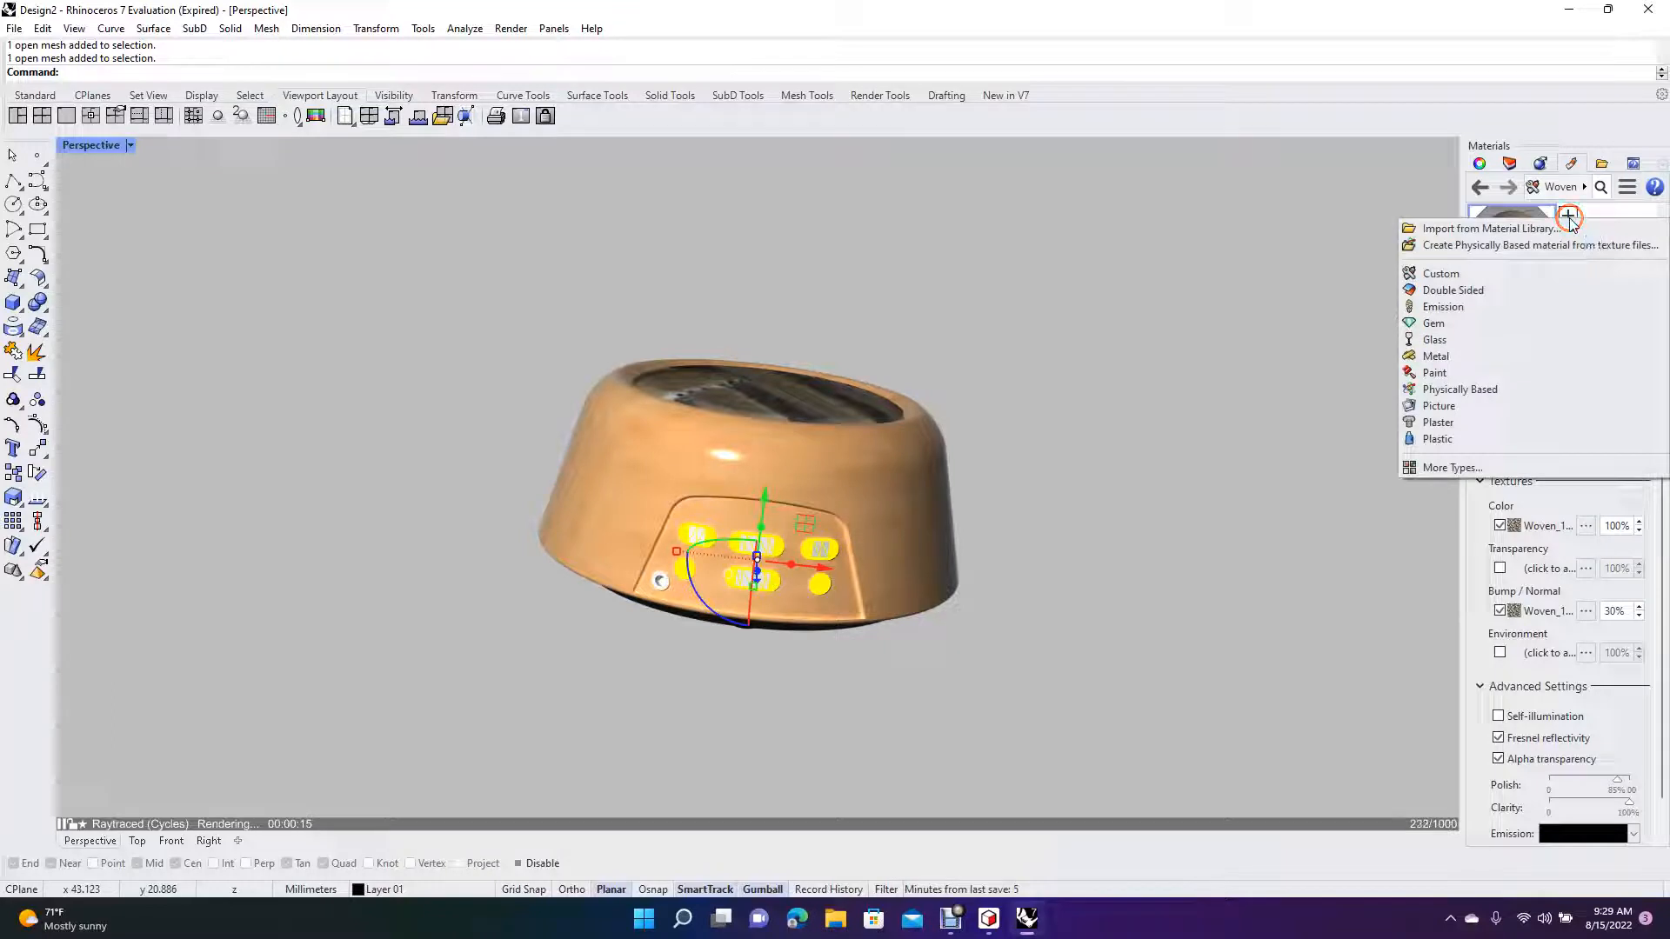
{"action": "left_click", "coordinate": [1451, 438]}
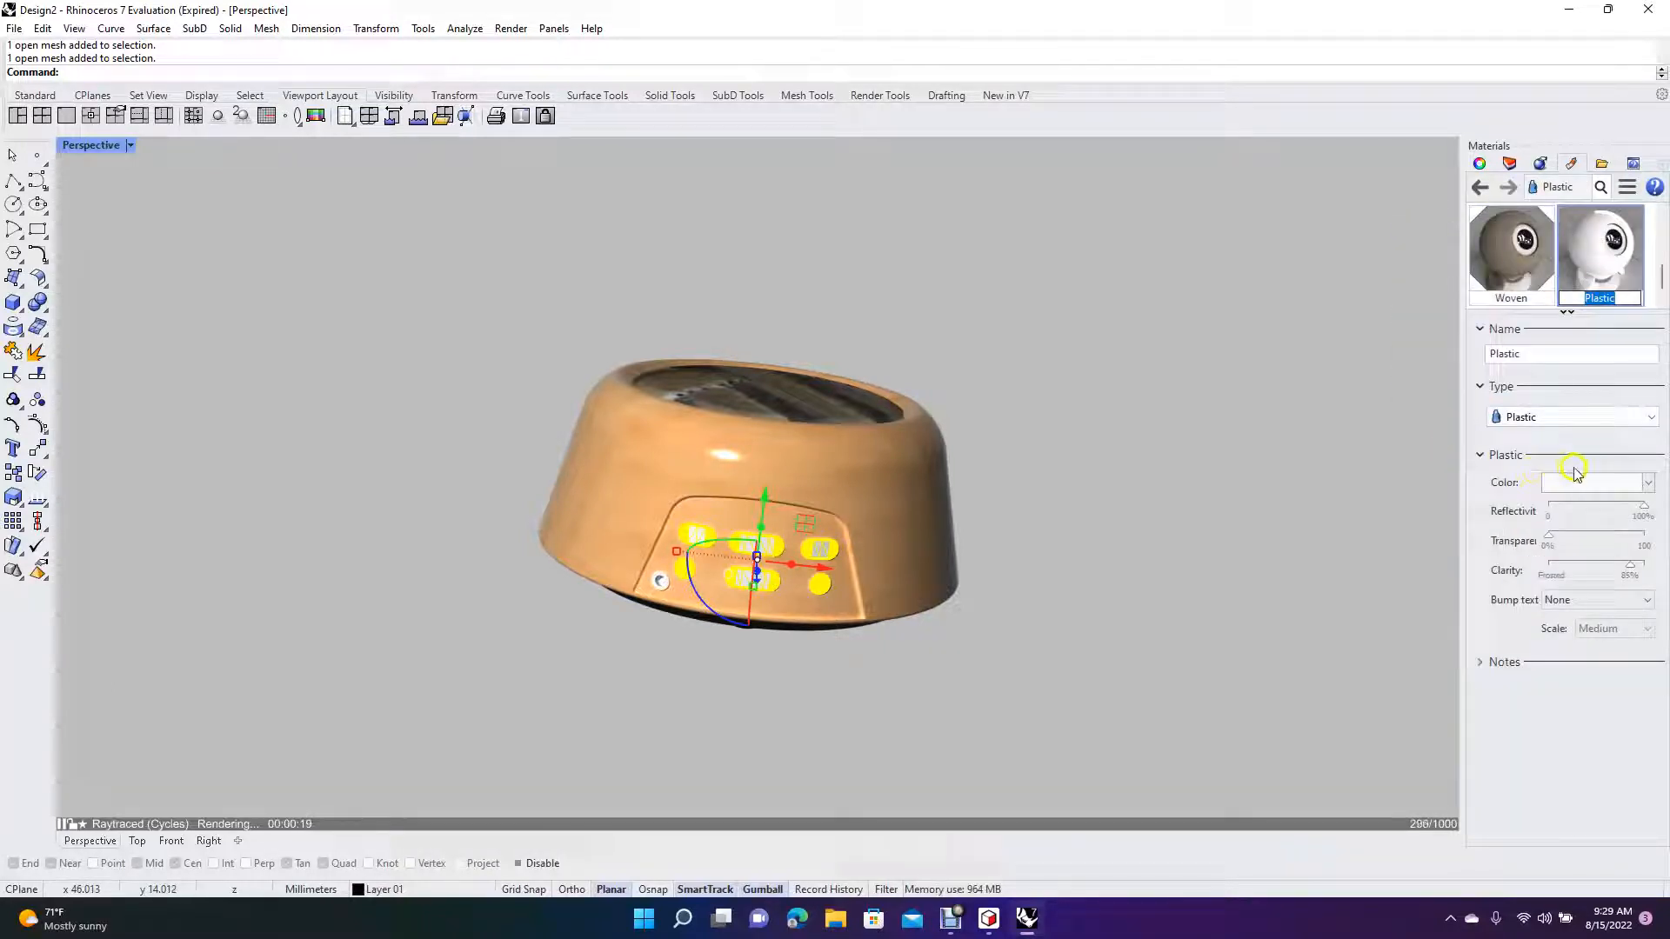
{"action": "left_click", "coordinate": [1572, 485]}
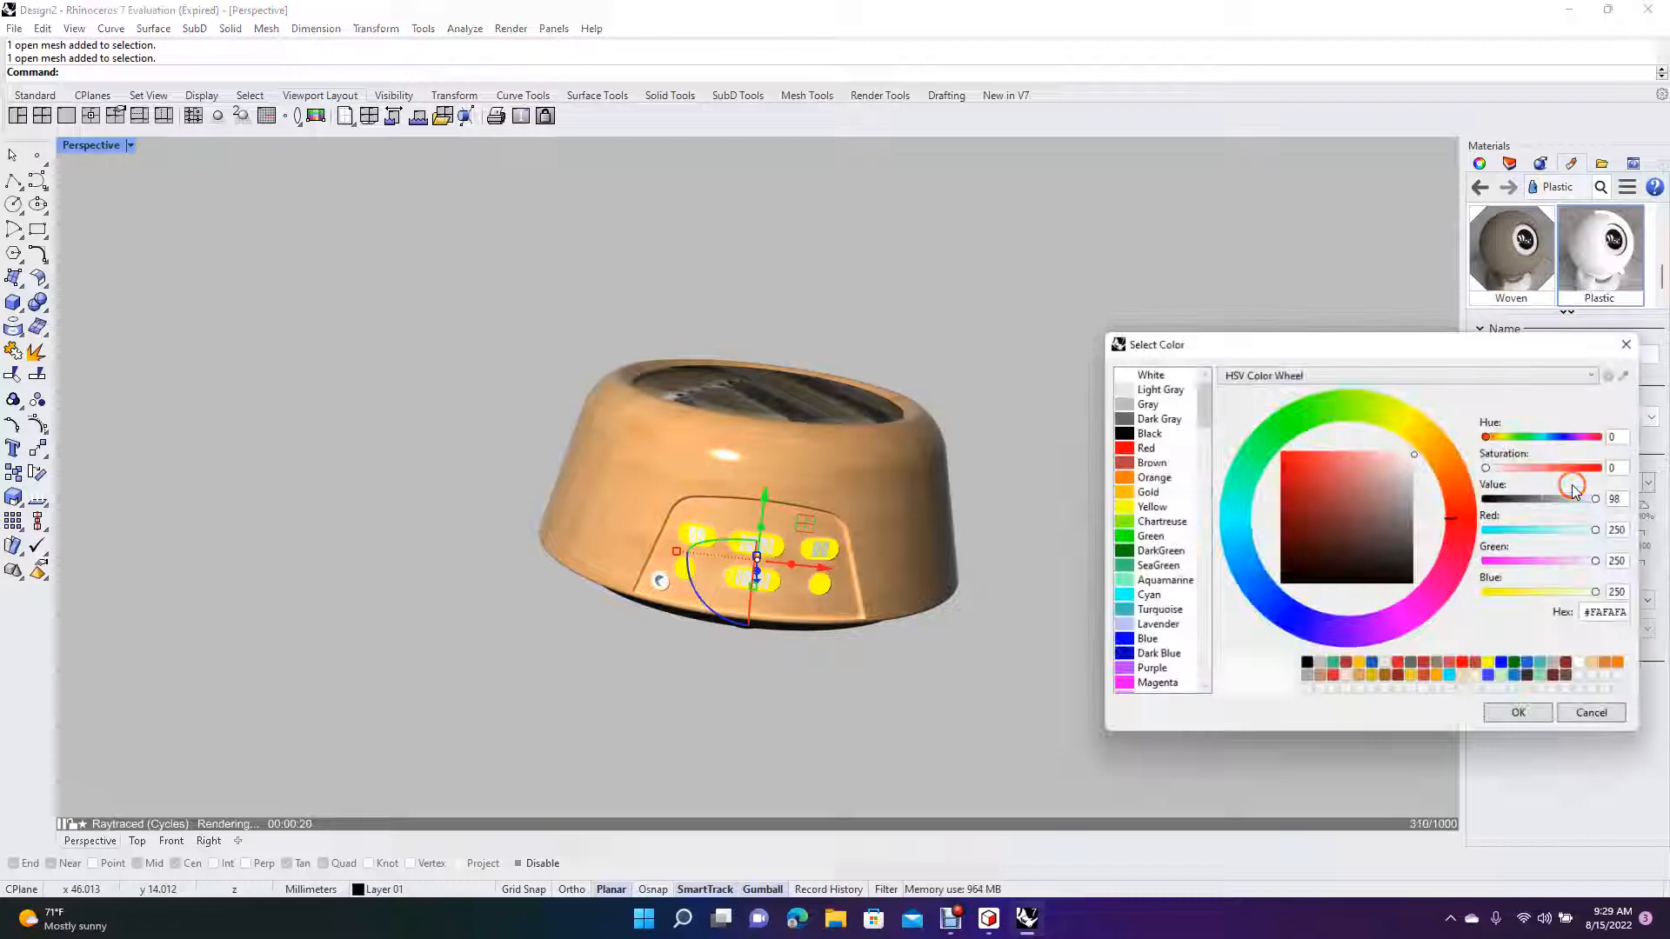
{"action": "left_click", "coordinate": [1157, 463]}
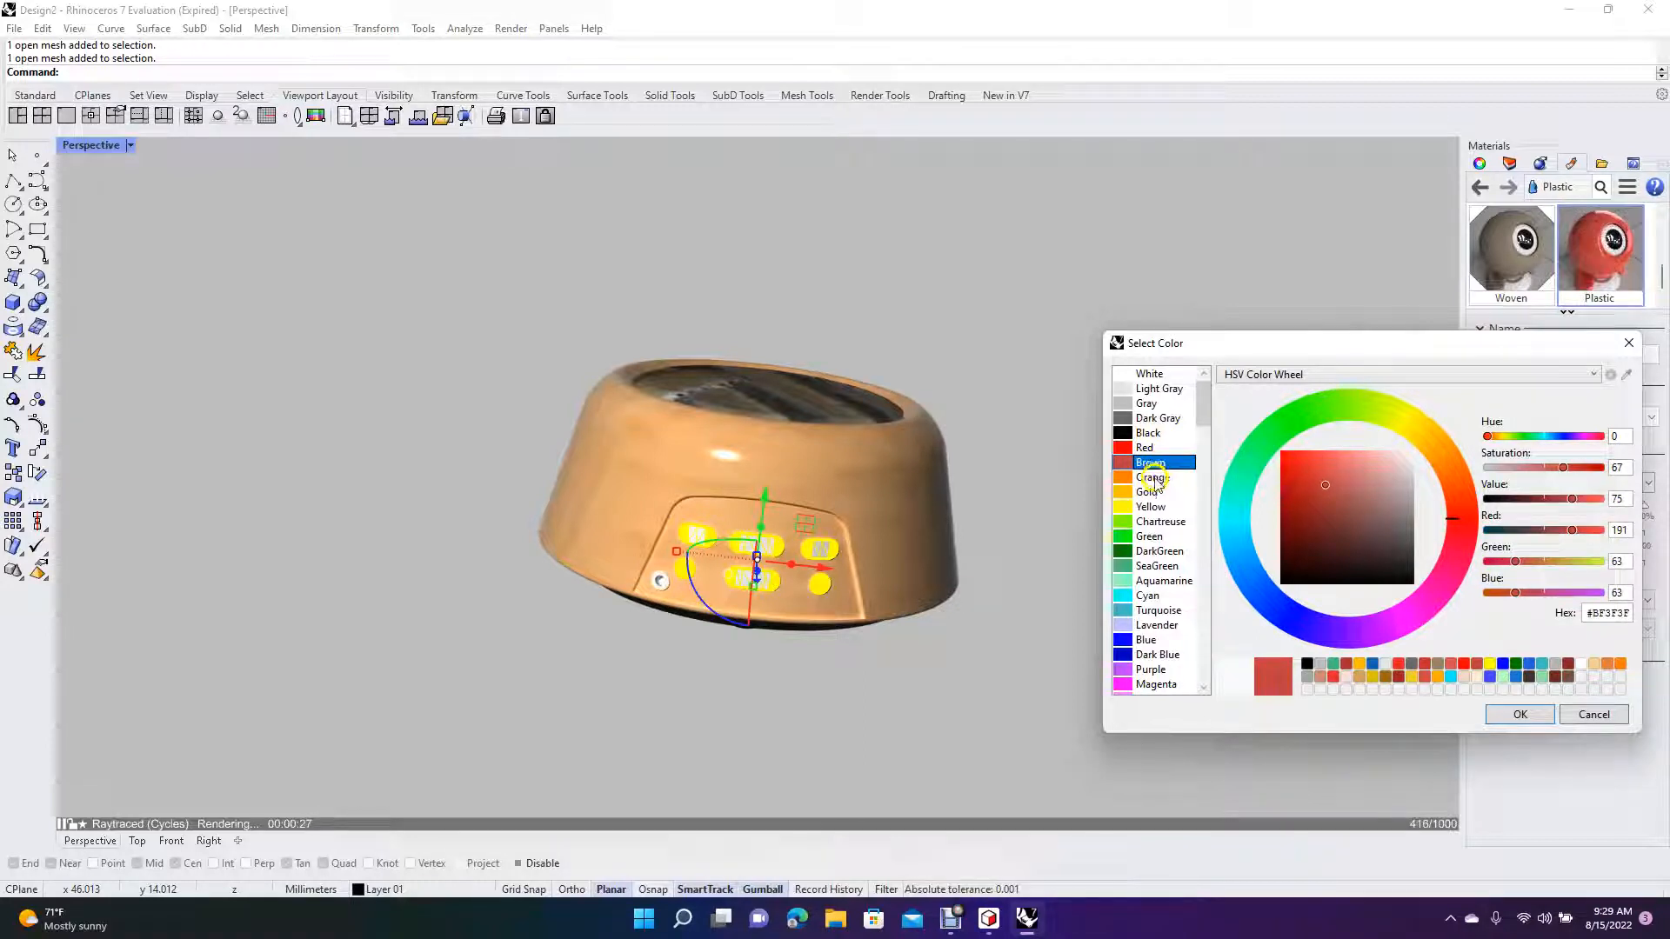
{"action": "left_click", "coordinate": [1568, 664]}
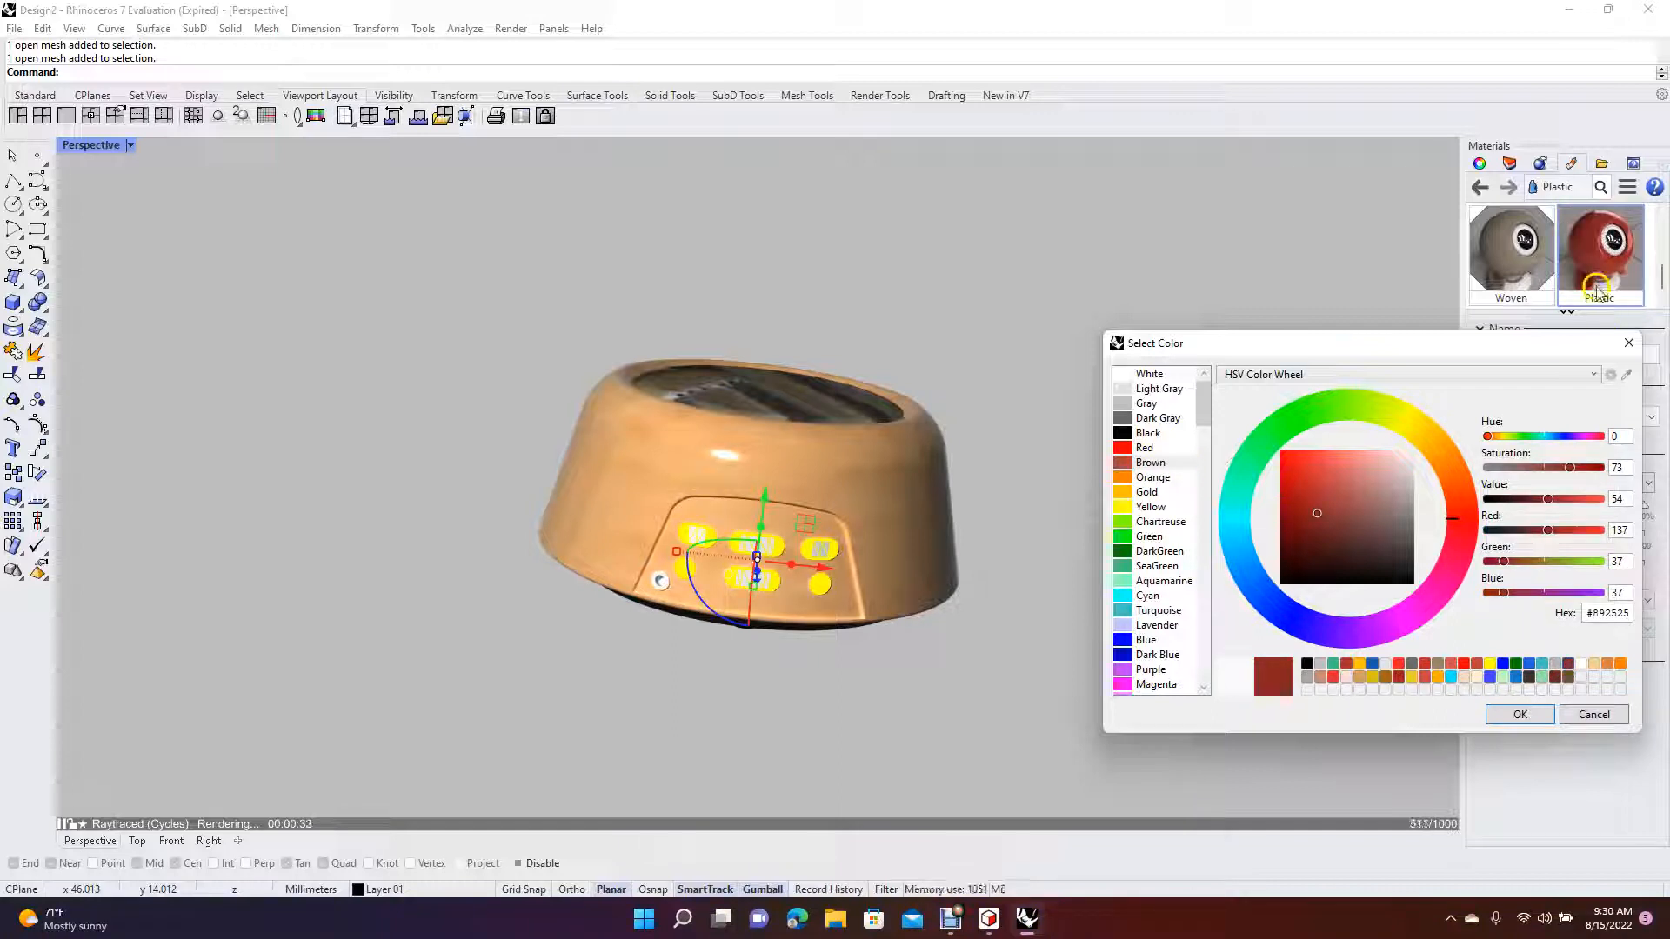
{"action": "left_click", "coordinate": [1359, 680]}
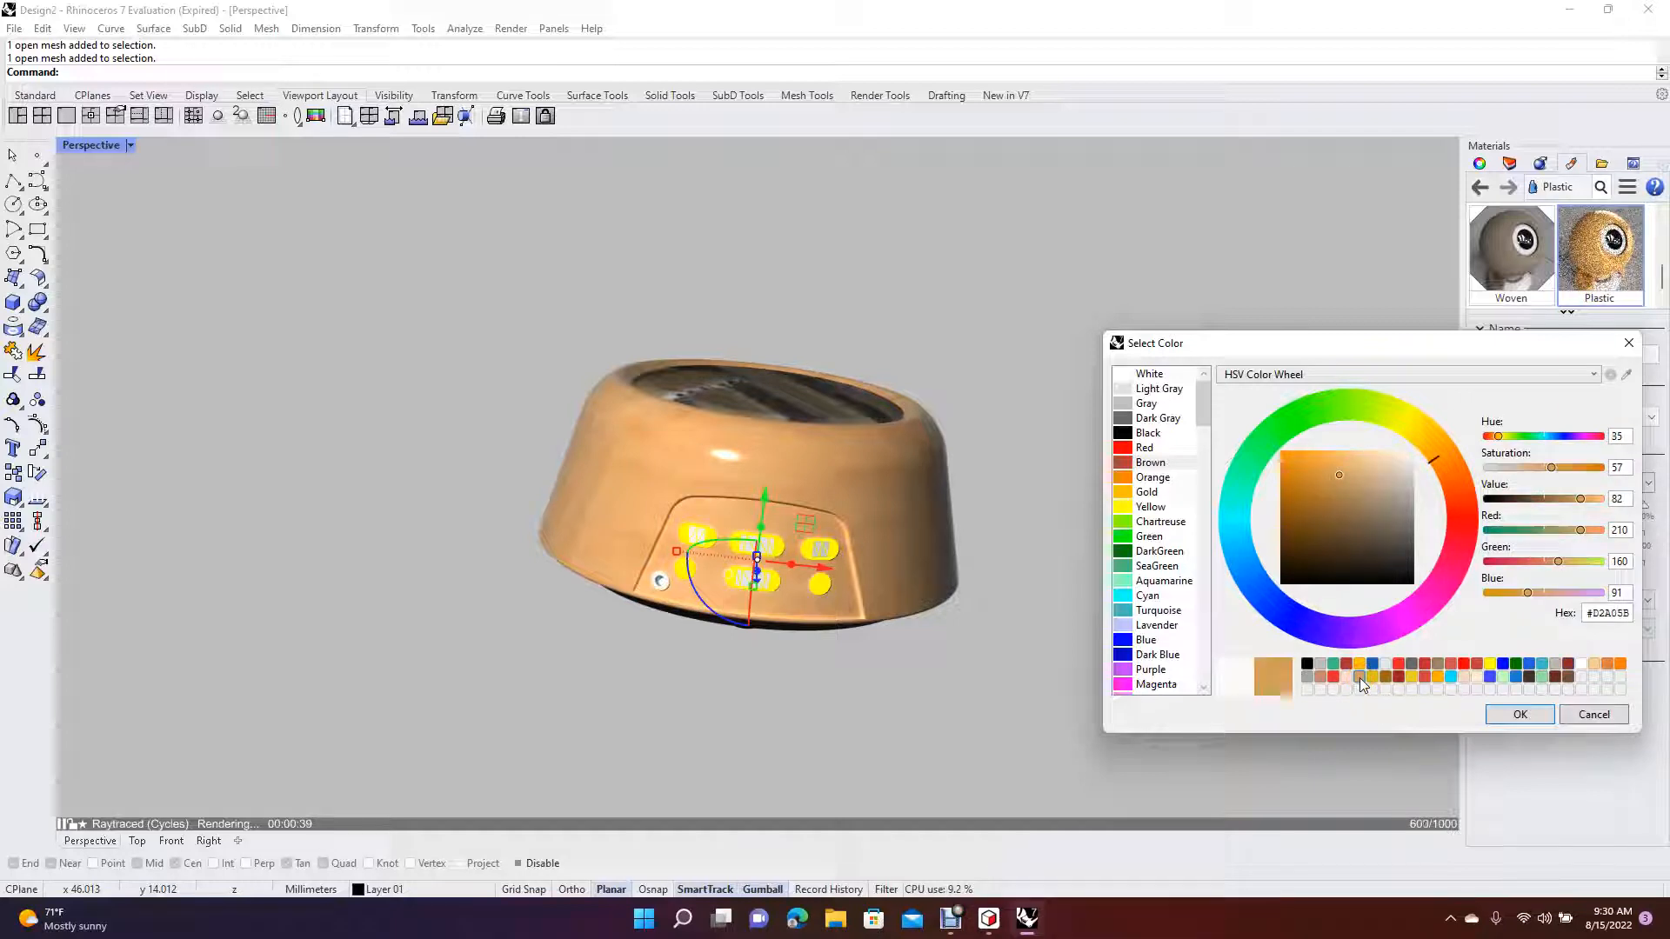
{"action": "left_click", "coordinate": [1386, 678]}
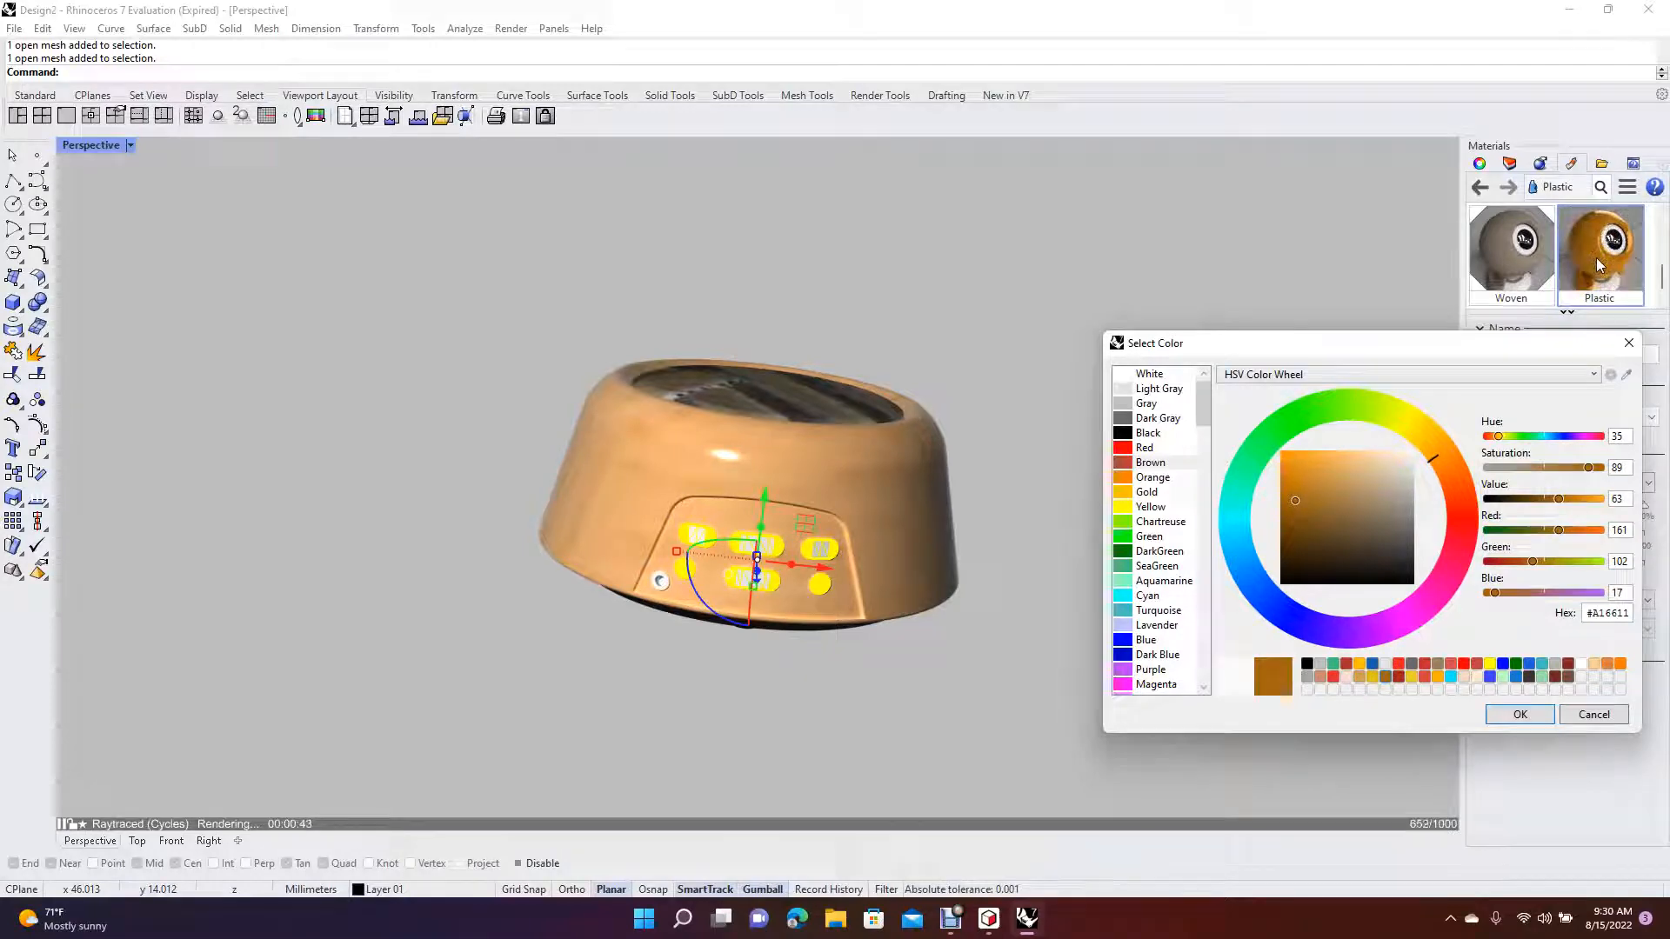
{"action": "left_click", "coordinate": [1518, 717]}
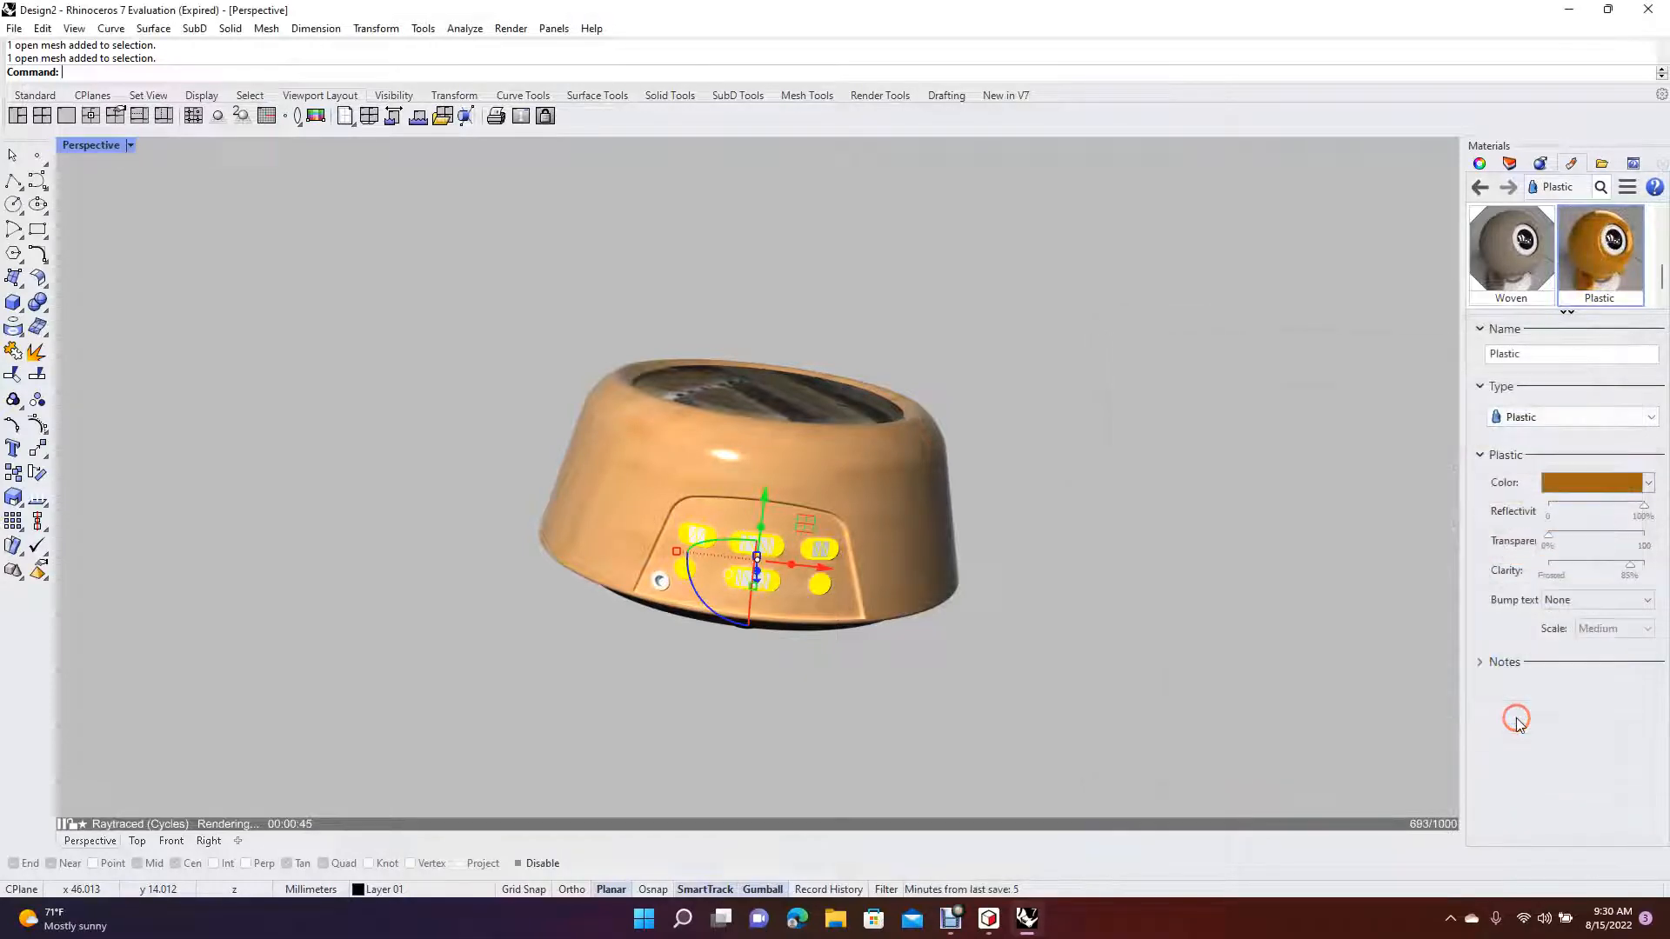
{"action": "right_click", "coordinate": [1601, 251]}
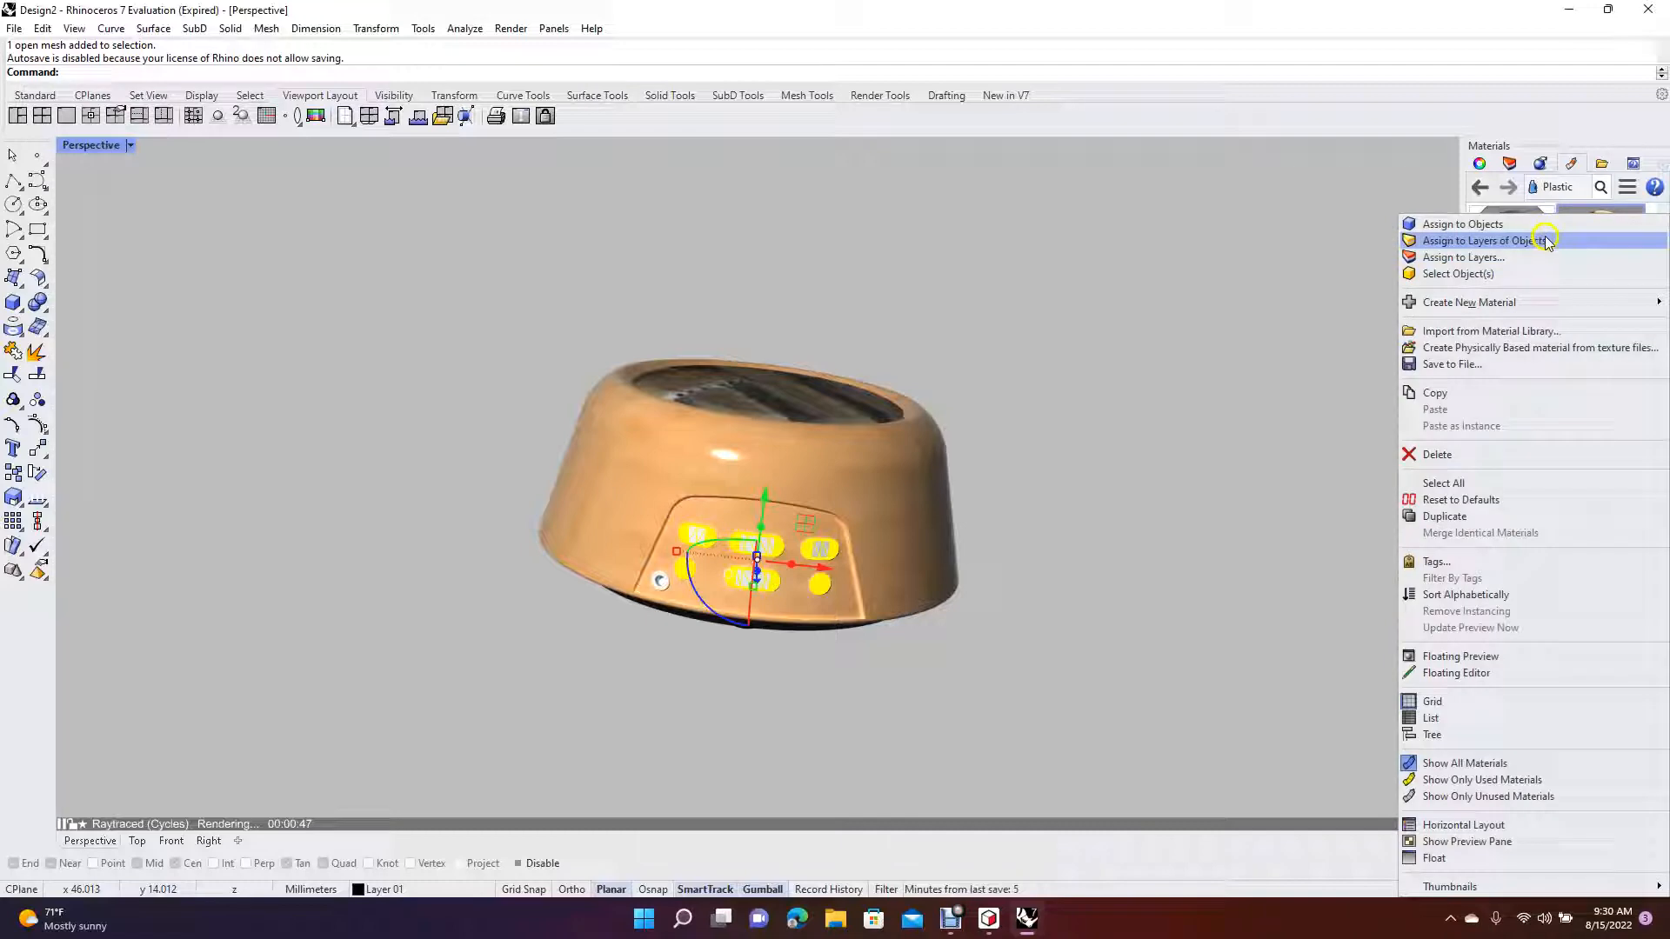
{"action": "left_click", "coordinate": [1536, 227]}
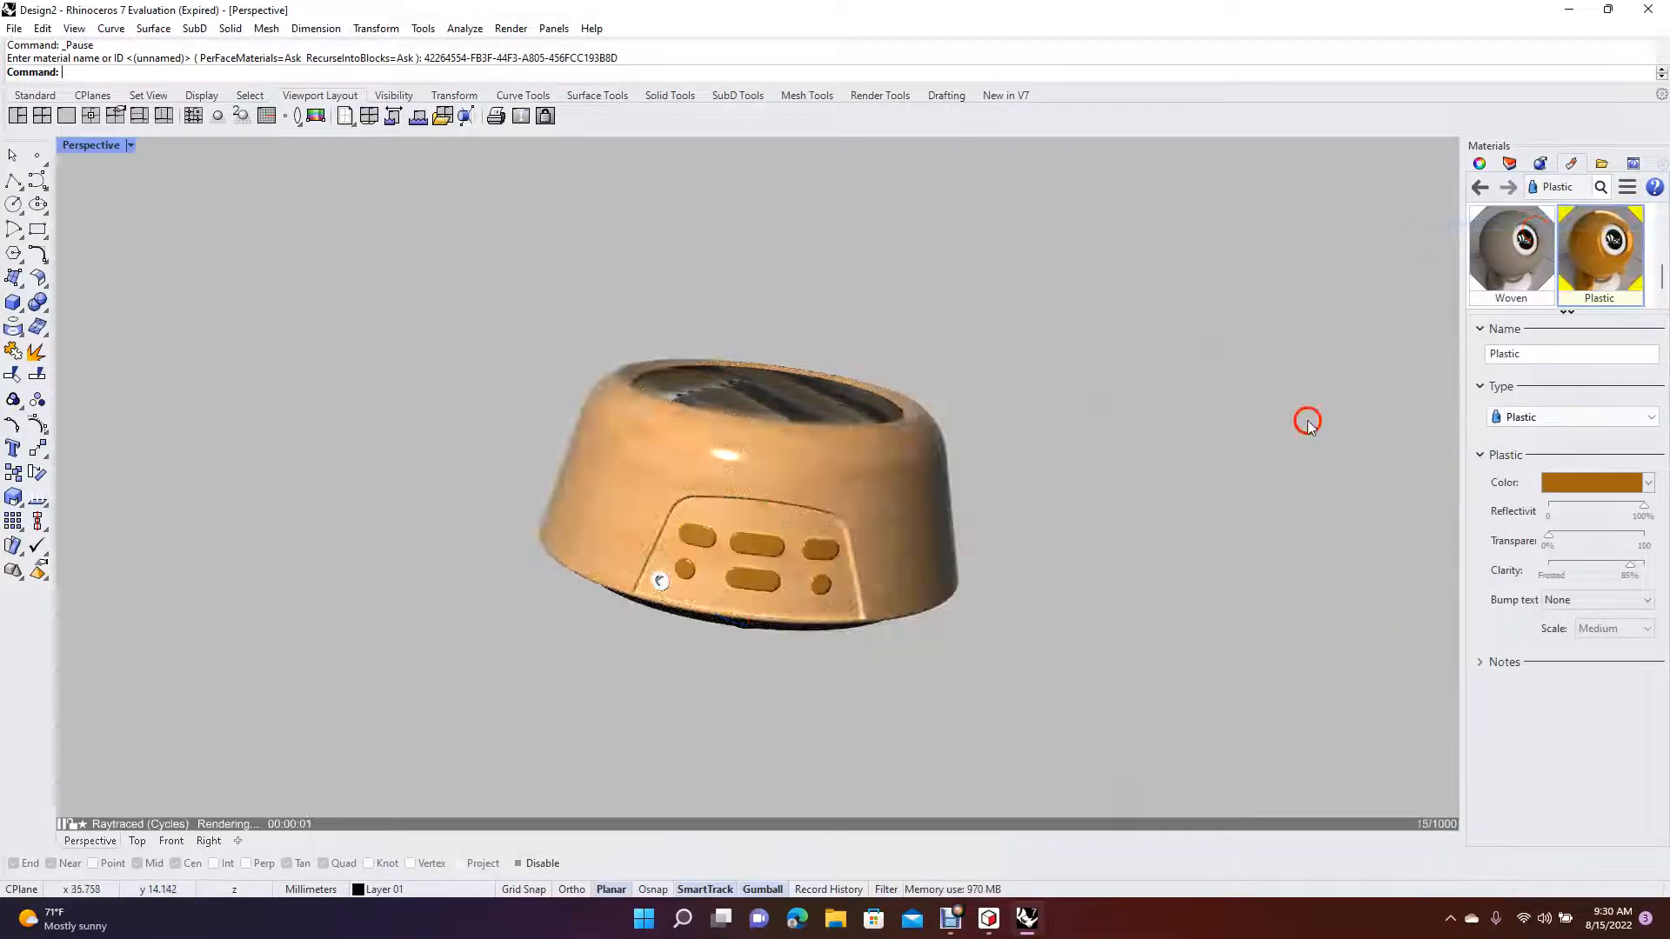
Select the small ringed part in the front panel's corner and assign the brown Plastic material to it
{"action": "right_click_drag", "start_coordinate": [1025, 377], "coordinate": [1055, 496]}
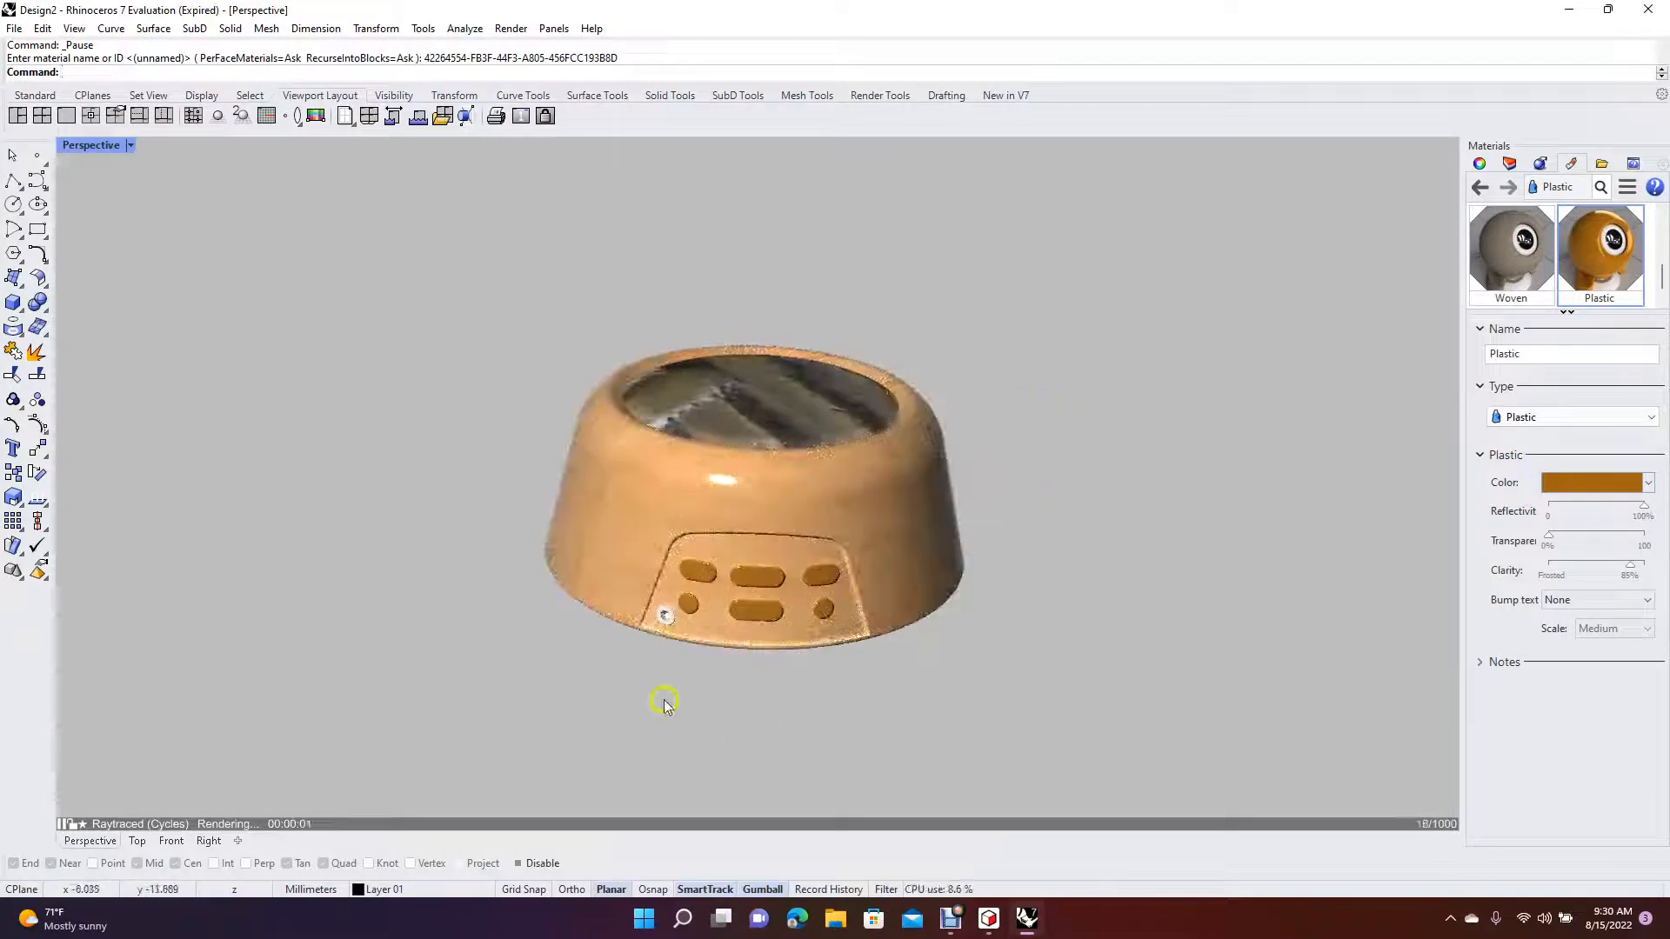
{"action": "left_click", "coordinate": [666, 618]}
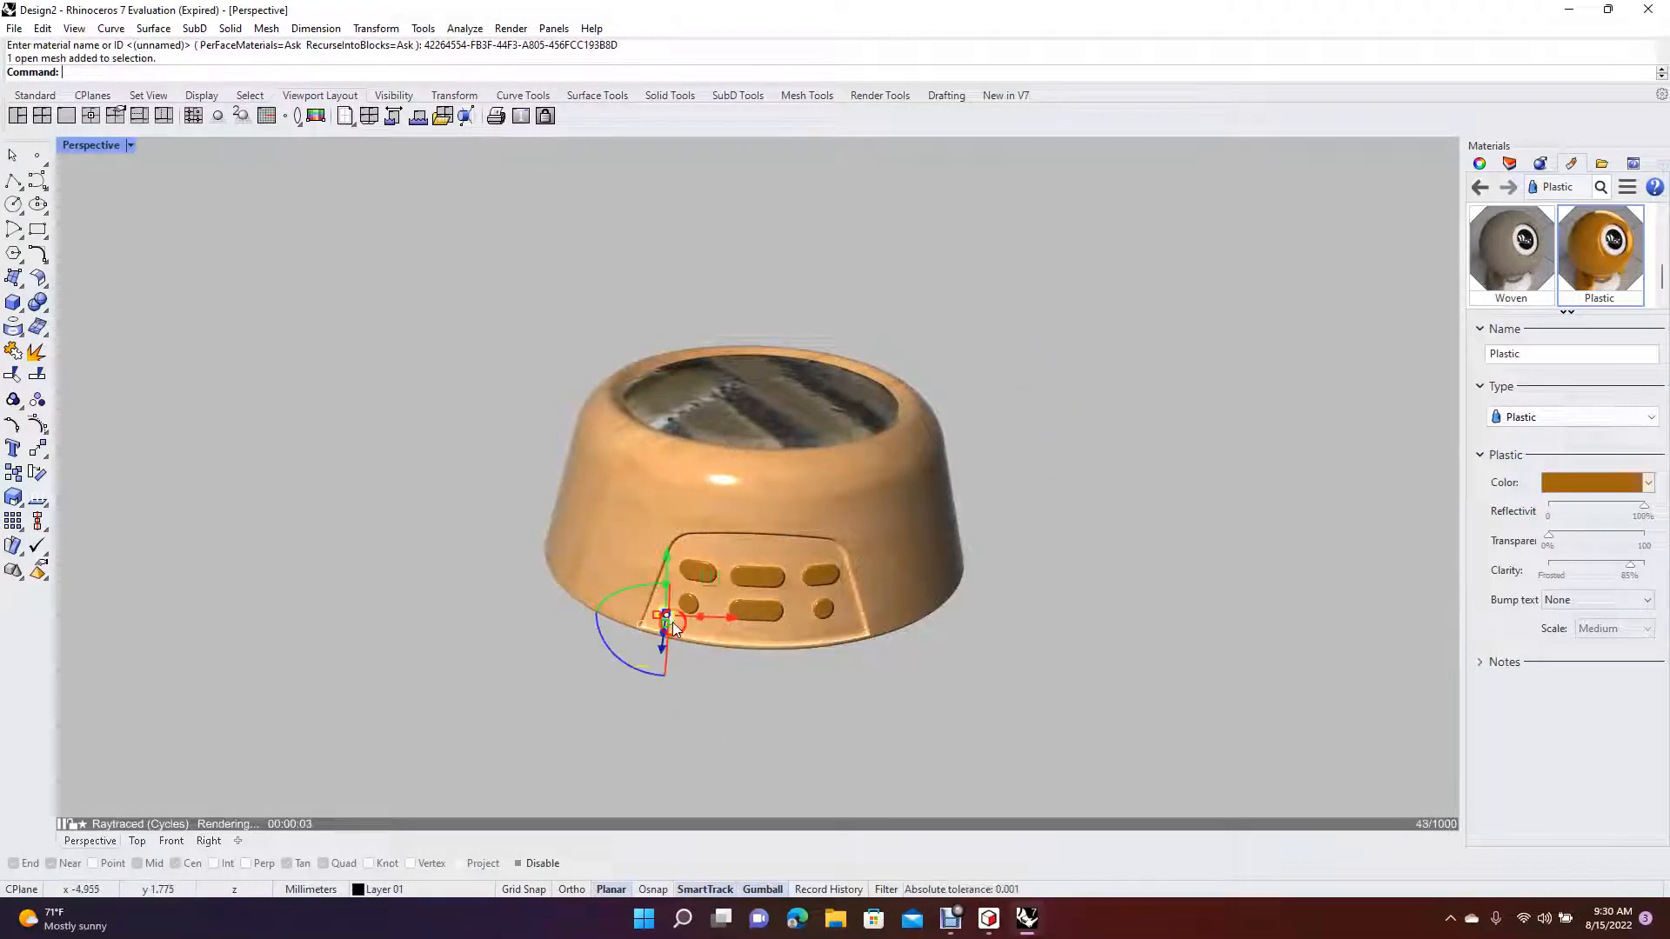
{"action": "left_click", "coordinate": [609, 709]}
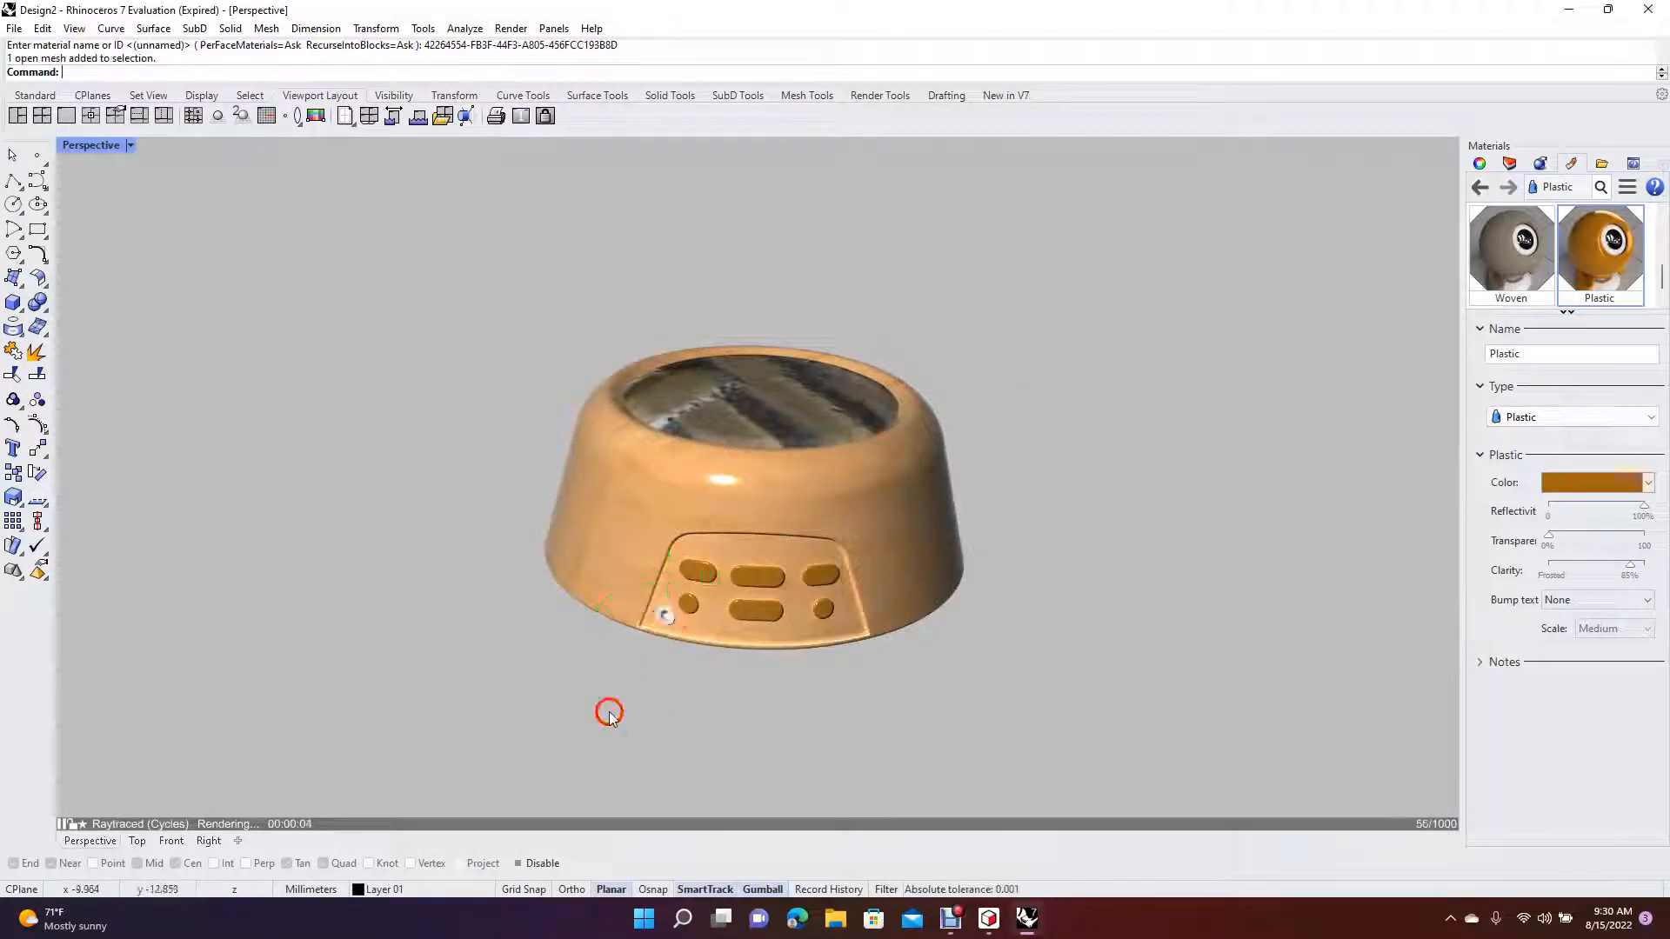
{"action": "left_click", "coordinate": [661, 609]}
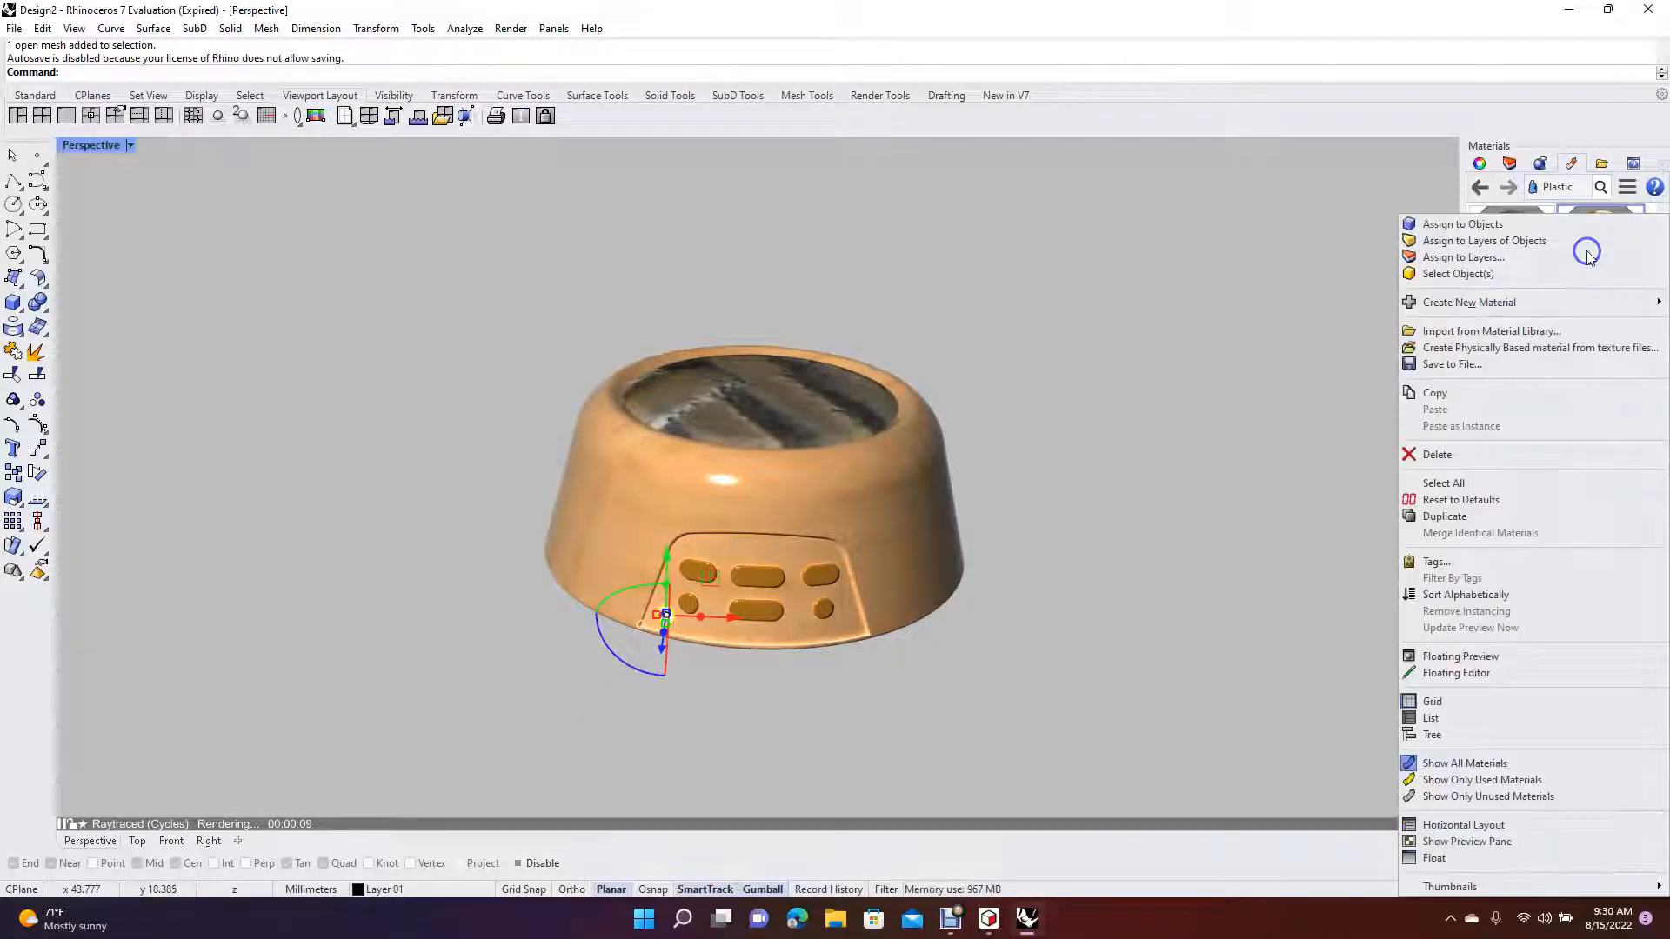
{"action": "right_click", "coordinate": [1588, 252]}
{"action": "left_click", "coordinate": [1531, 226]}
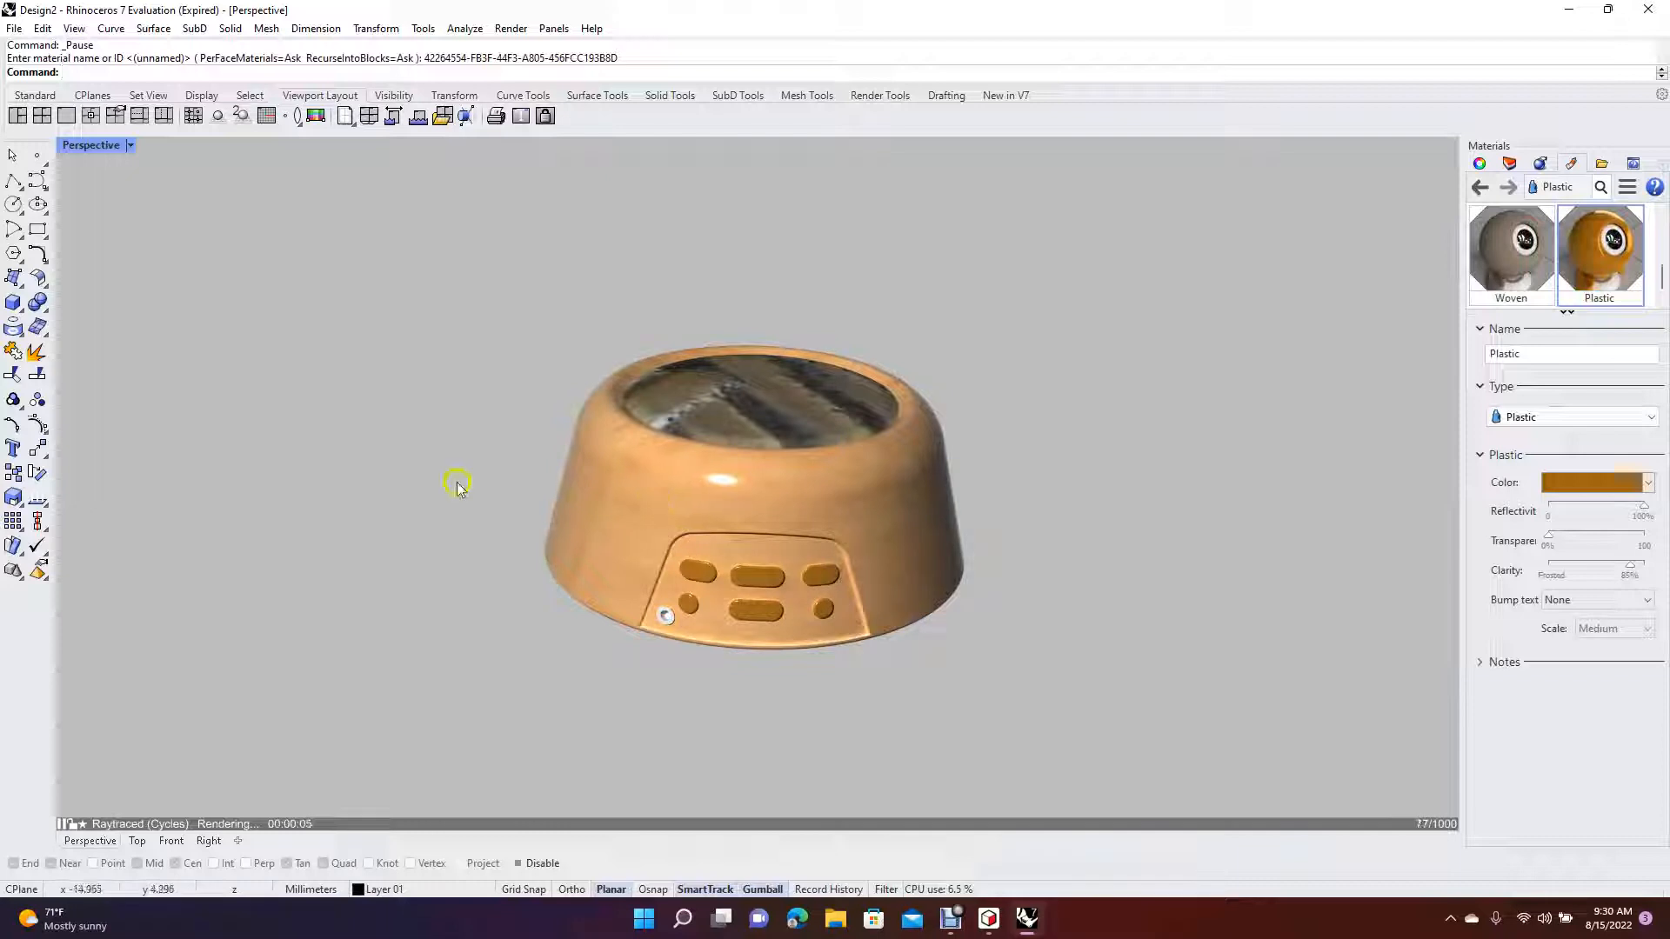
Select the top disc, create a new Paint material in Dark Gray and assign it to the disc
{"action": "left_click", "coordinate": [790, 429]}
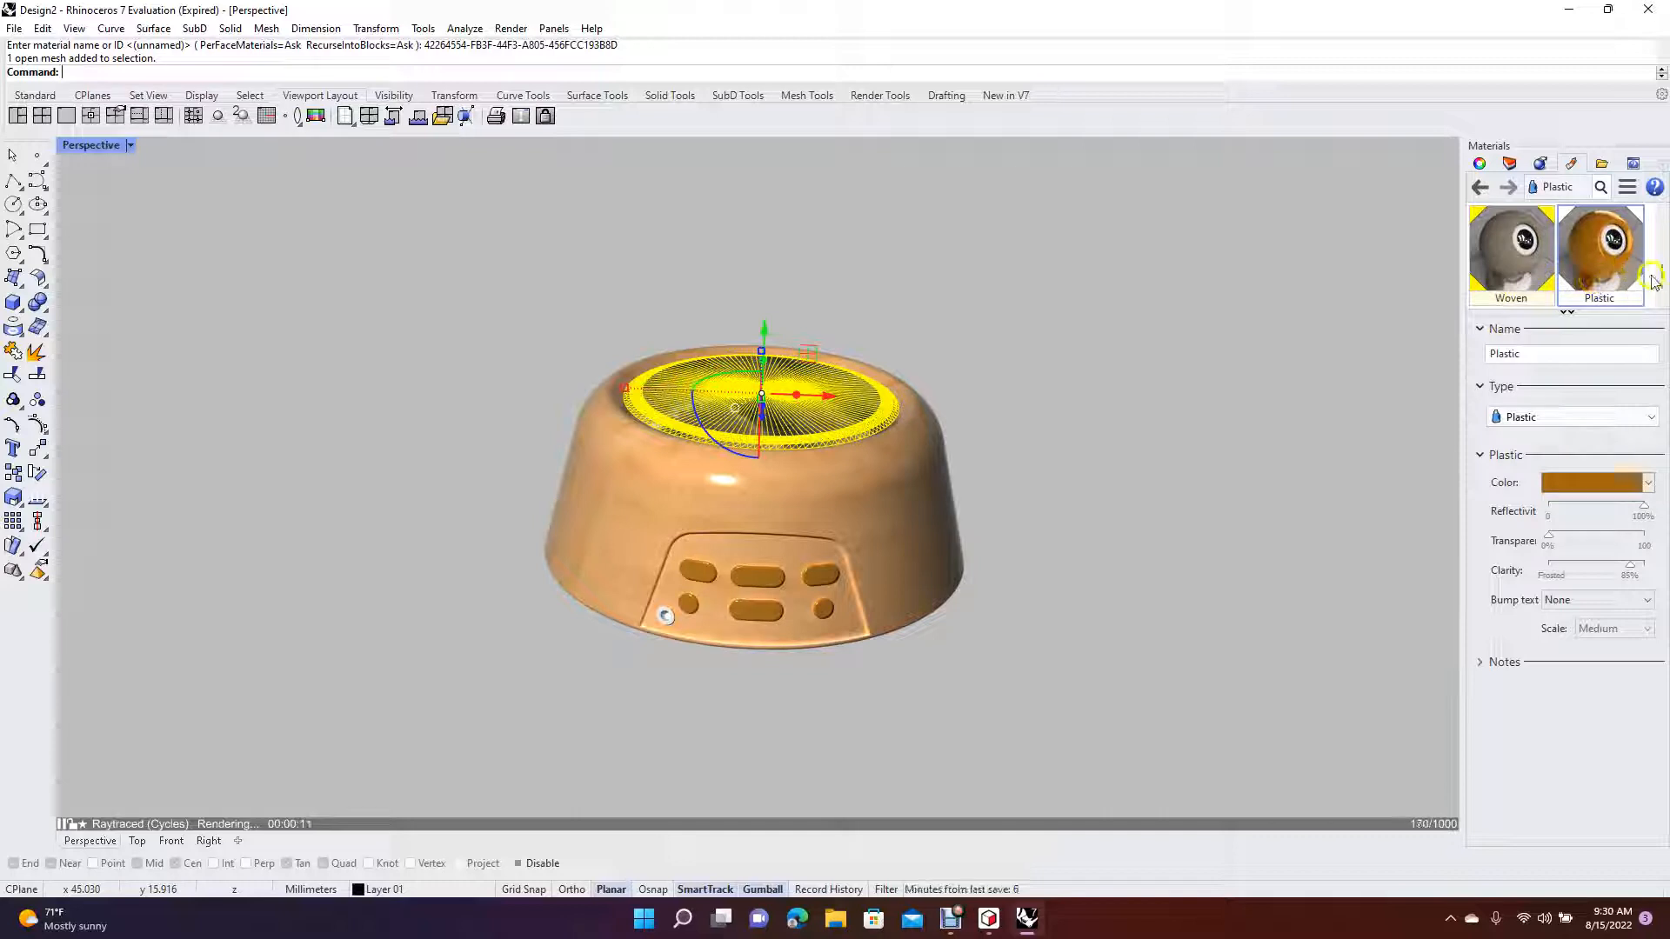
{"action": "scroll", "coordinate": [1662, 280], "scroll_direction": "down", "scroll_amount": 1}
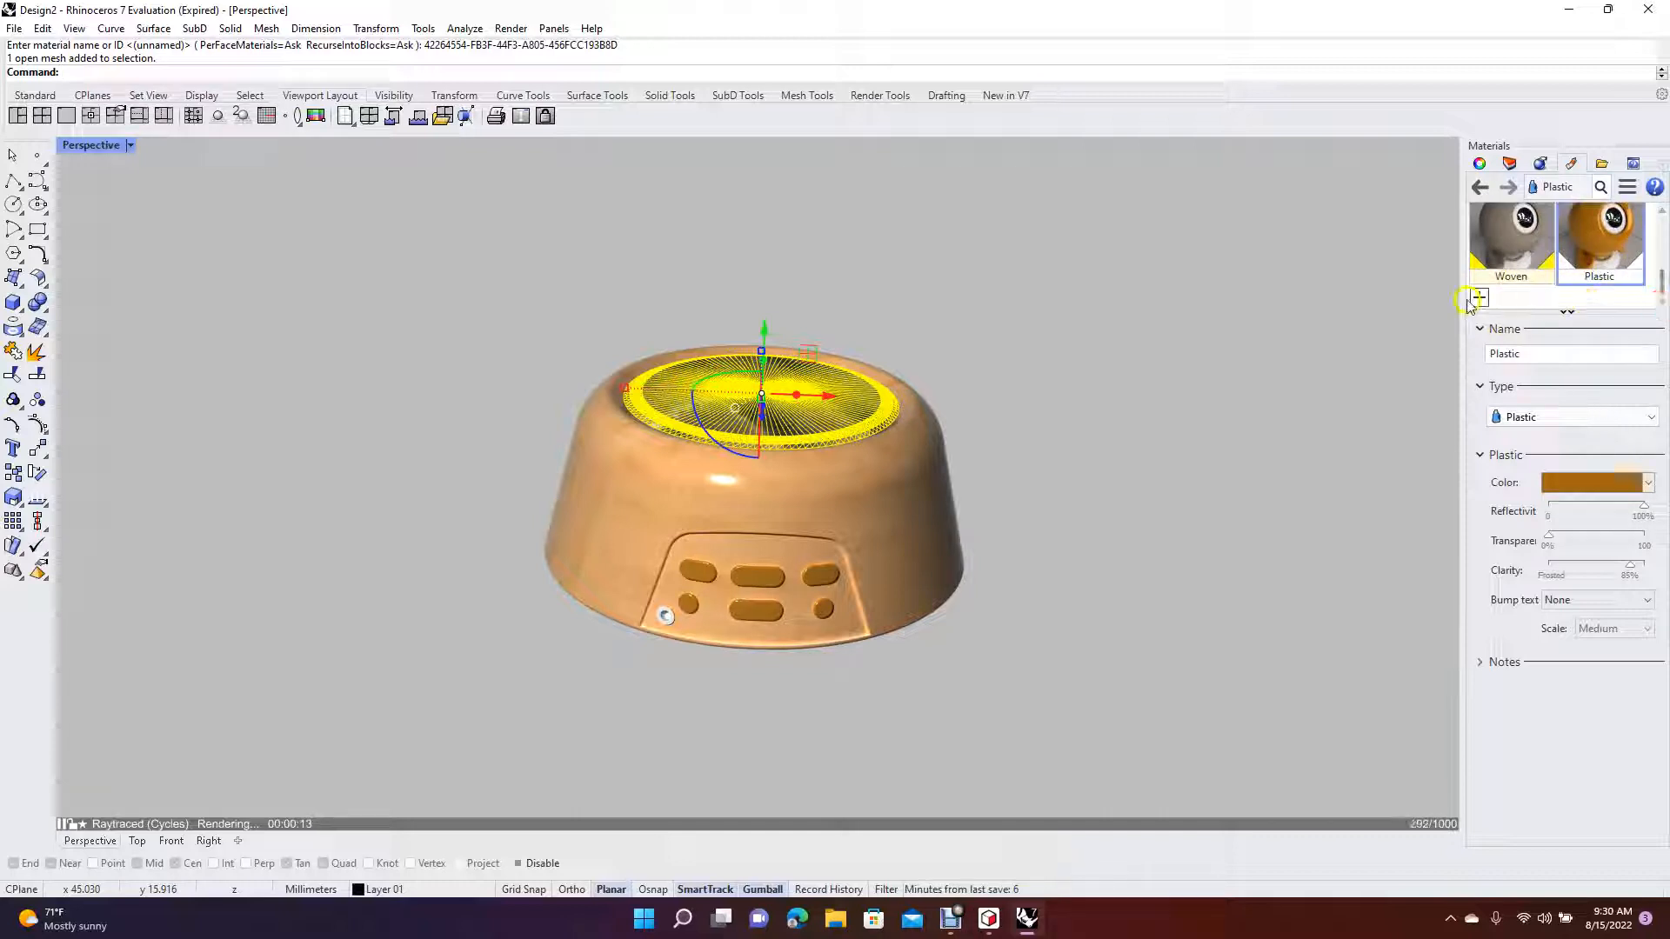
{"action": "left_click", "coordinate": [1479, 297]}
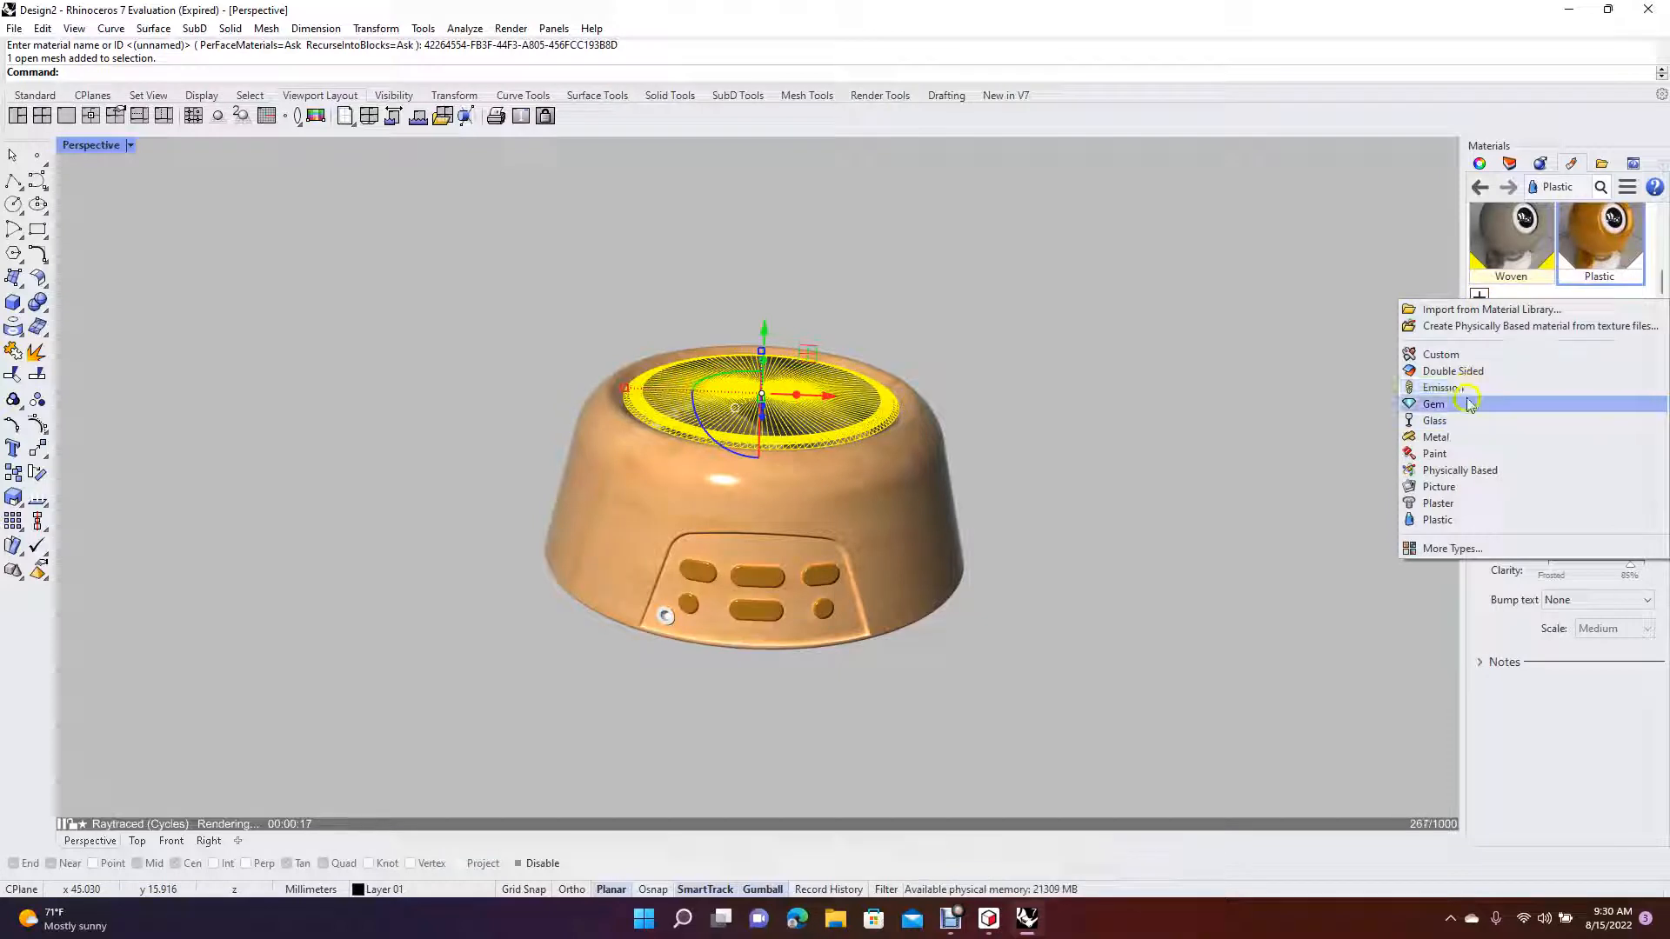
{"action": "left_click", "coordinate": [1450, 454]}
{"action": "left_click", "coordinate": [1583, 484]}
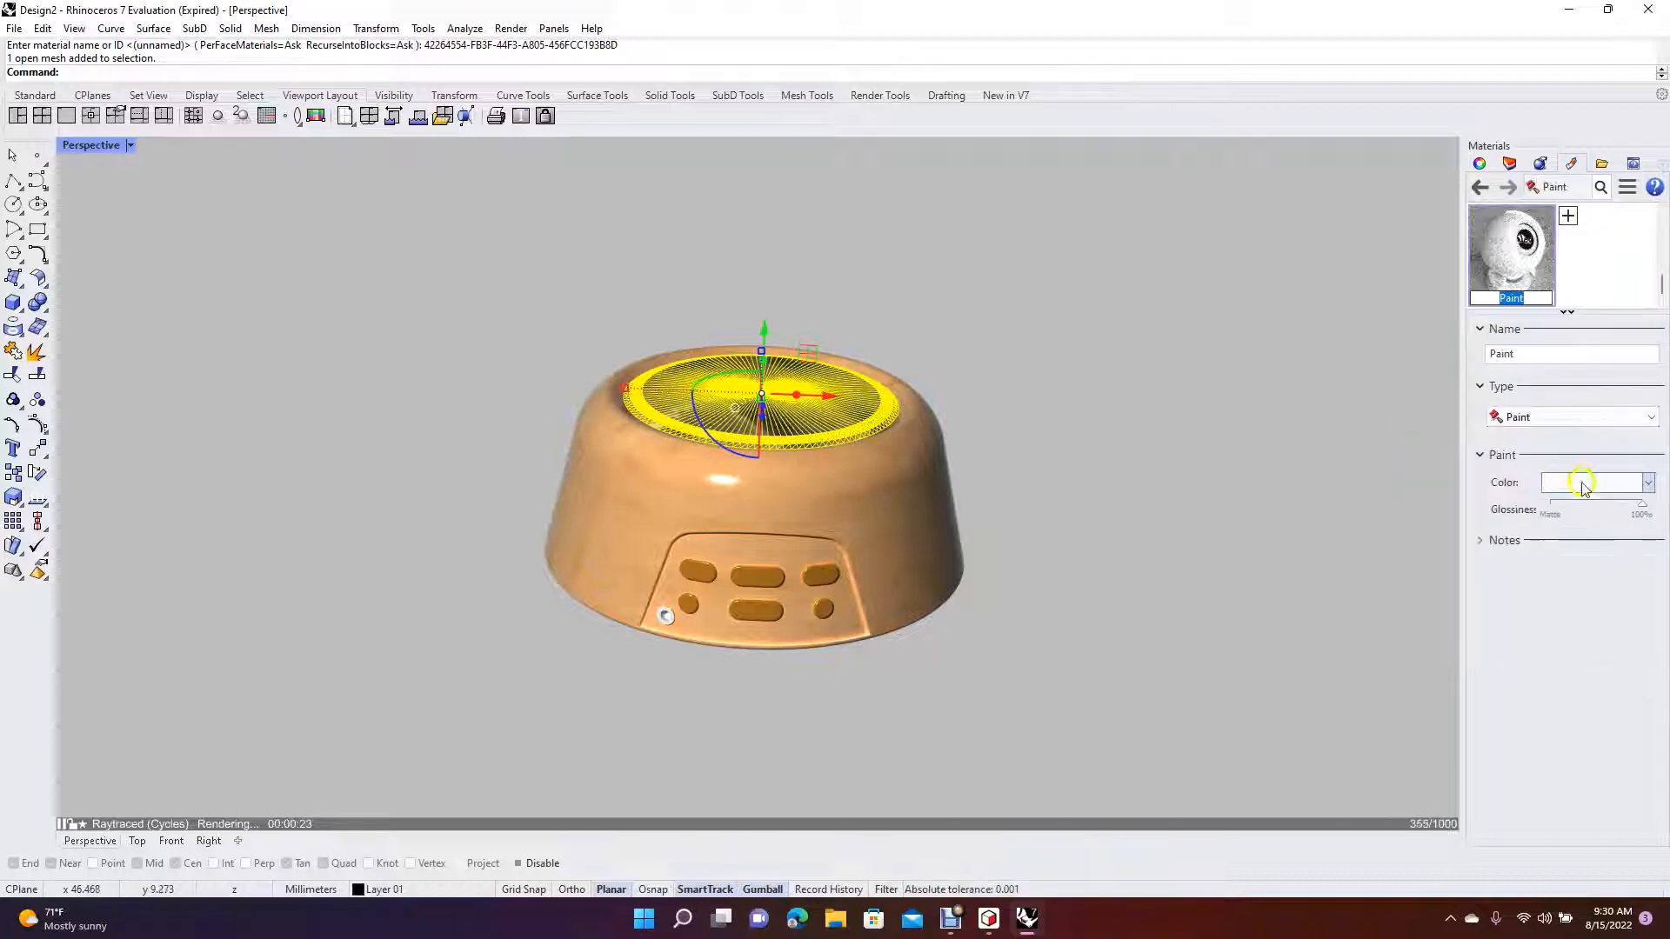
{"action": "left_click", "coordinate": [1582, 484]}
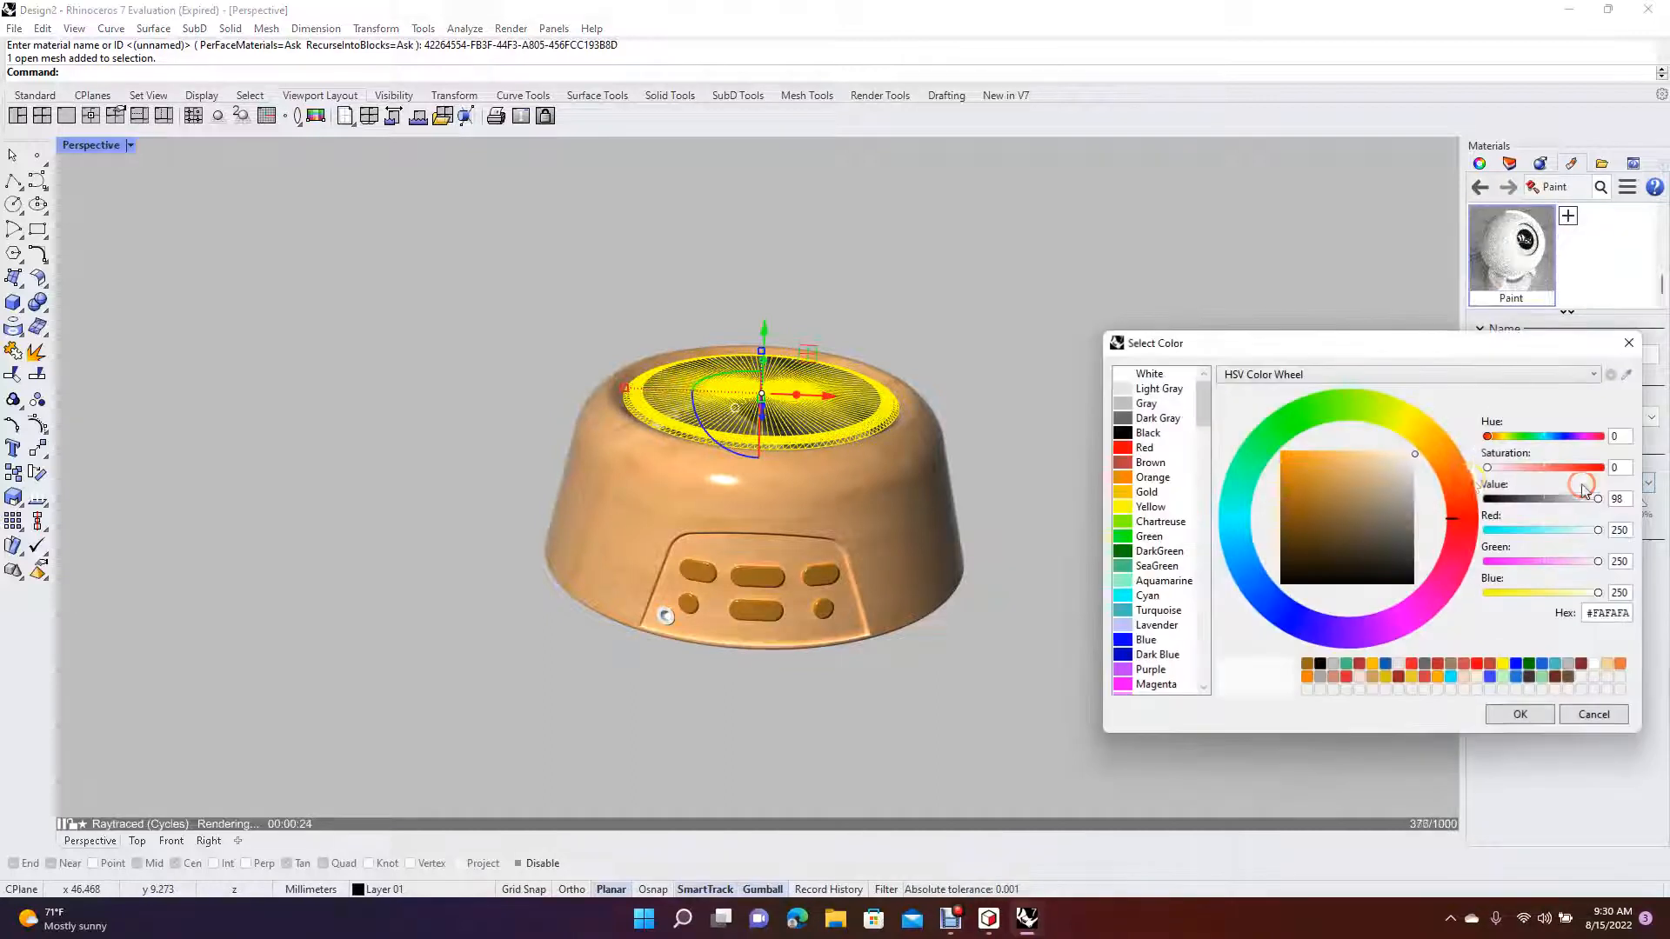
{"action": "left_click", "coordinate": [1157, 419]}
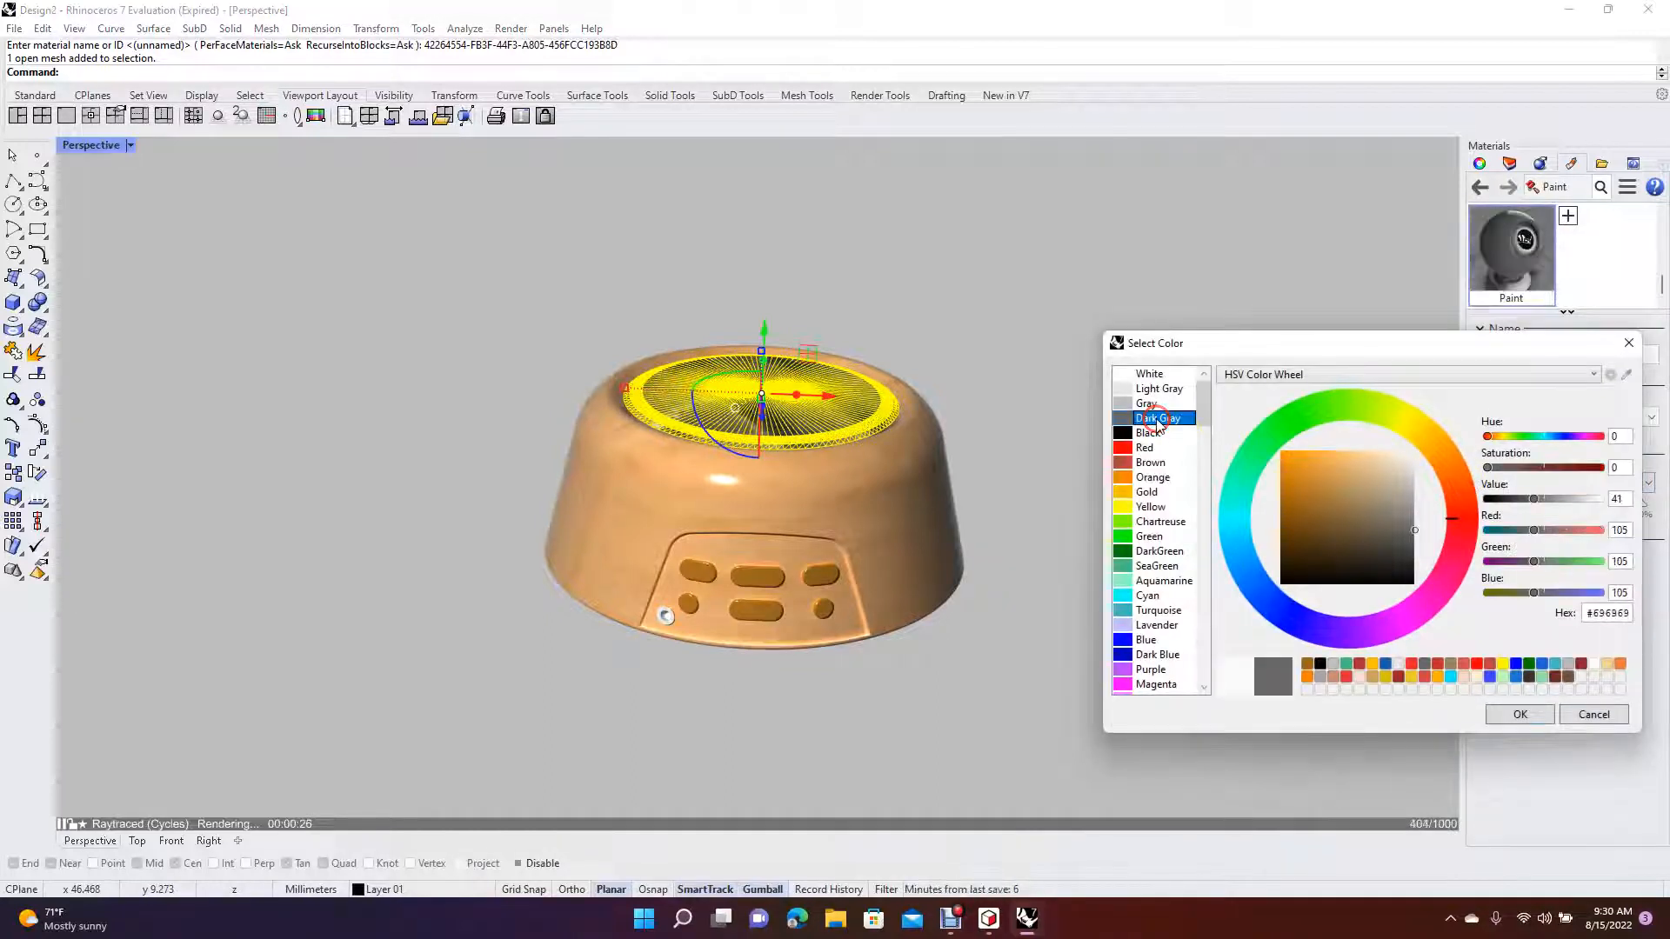
{"action": "left_click", "coordinate": [1539, 712]}
{"action": "left_click", "coordinate": [1509, 277]}
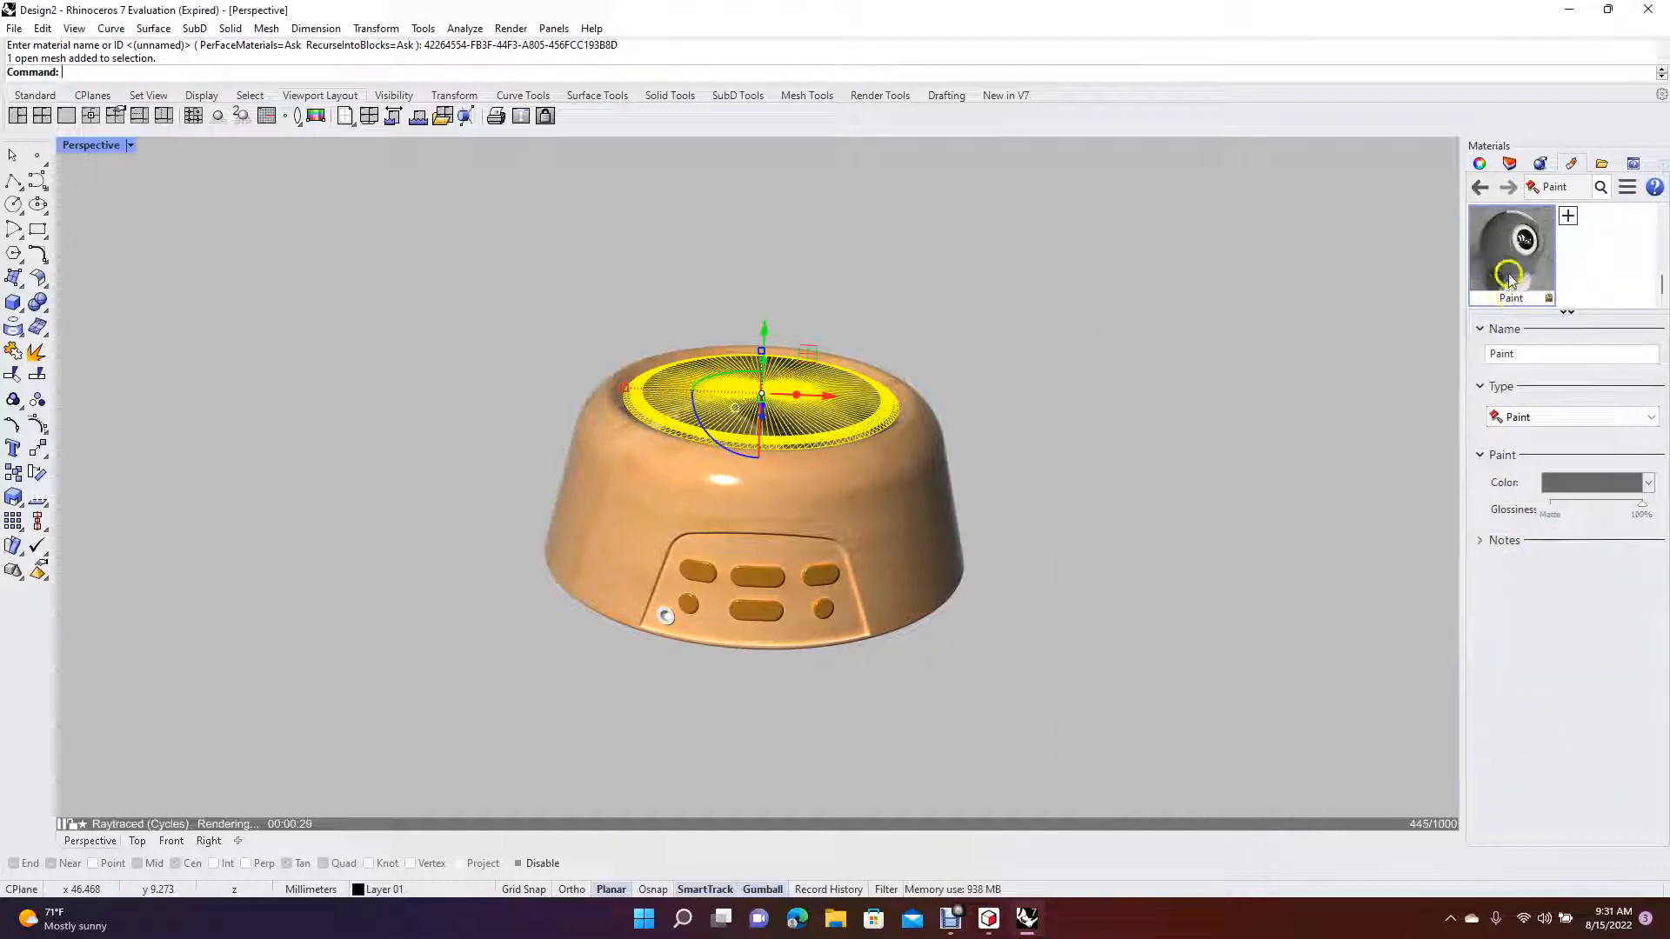
{"action": "right_click", "coordinate": [1510, 277]}
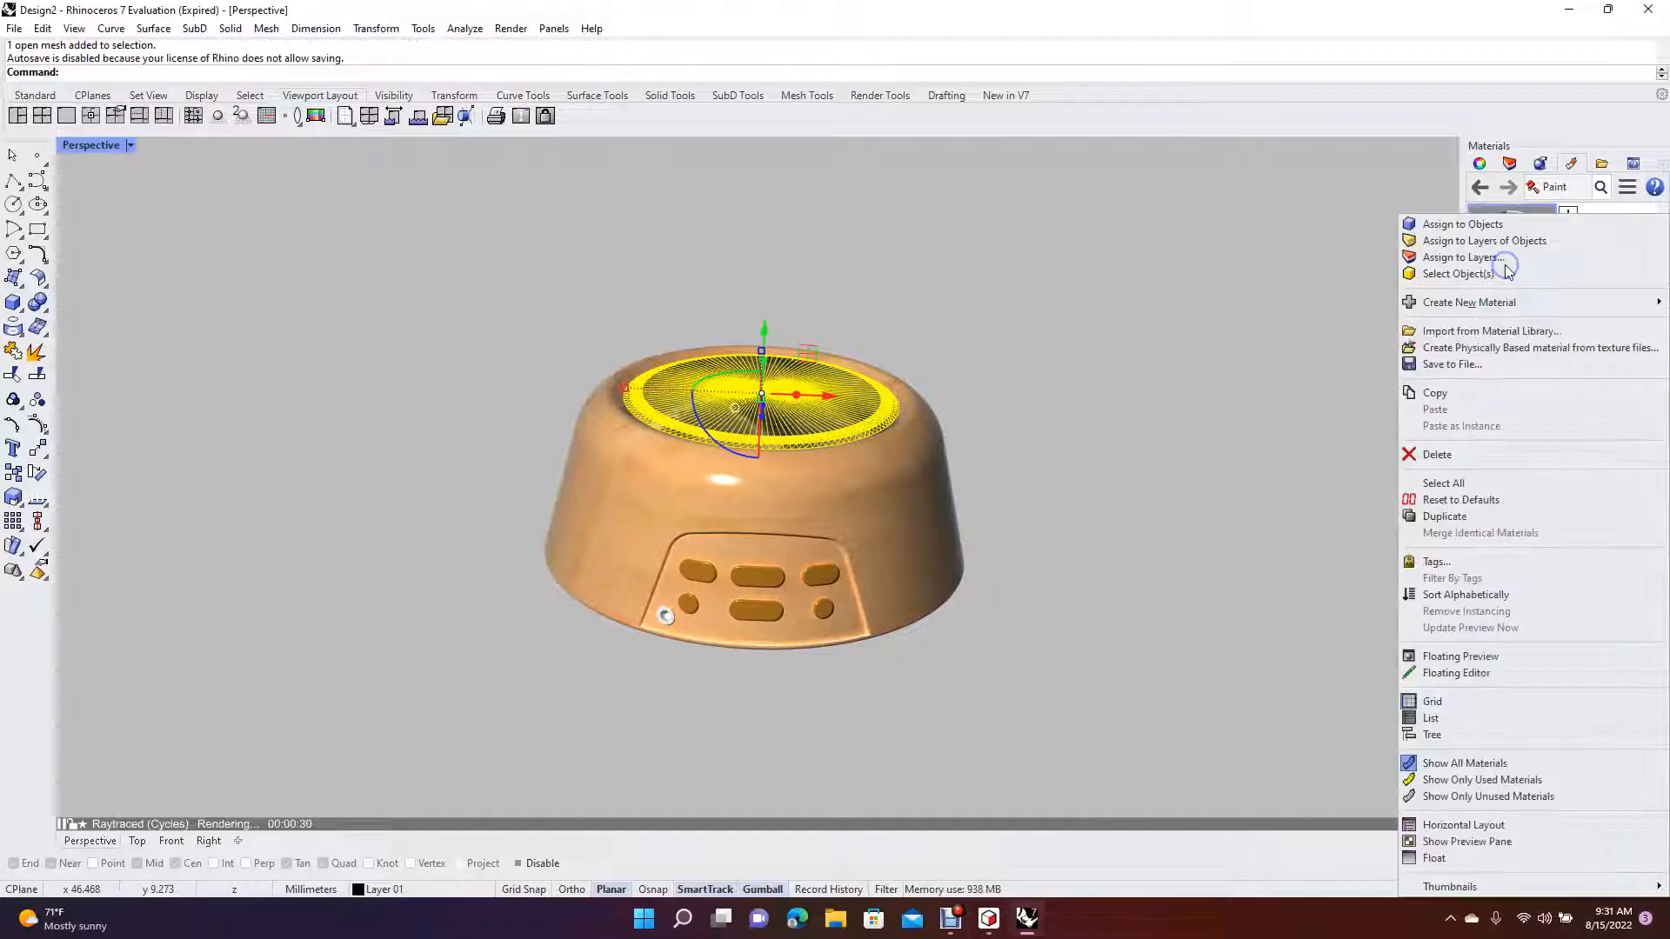
{"action": "left_click", "coordinate": [1467, 225]}
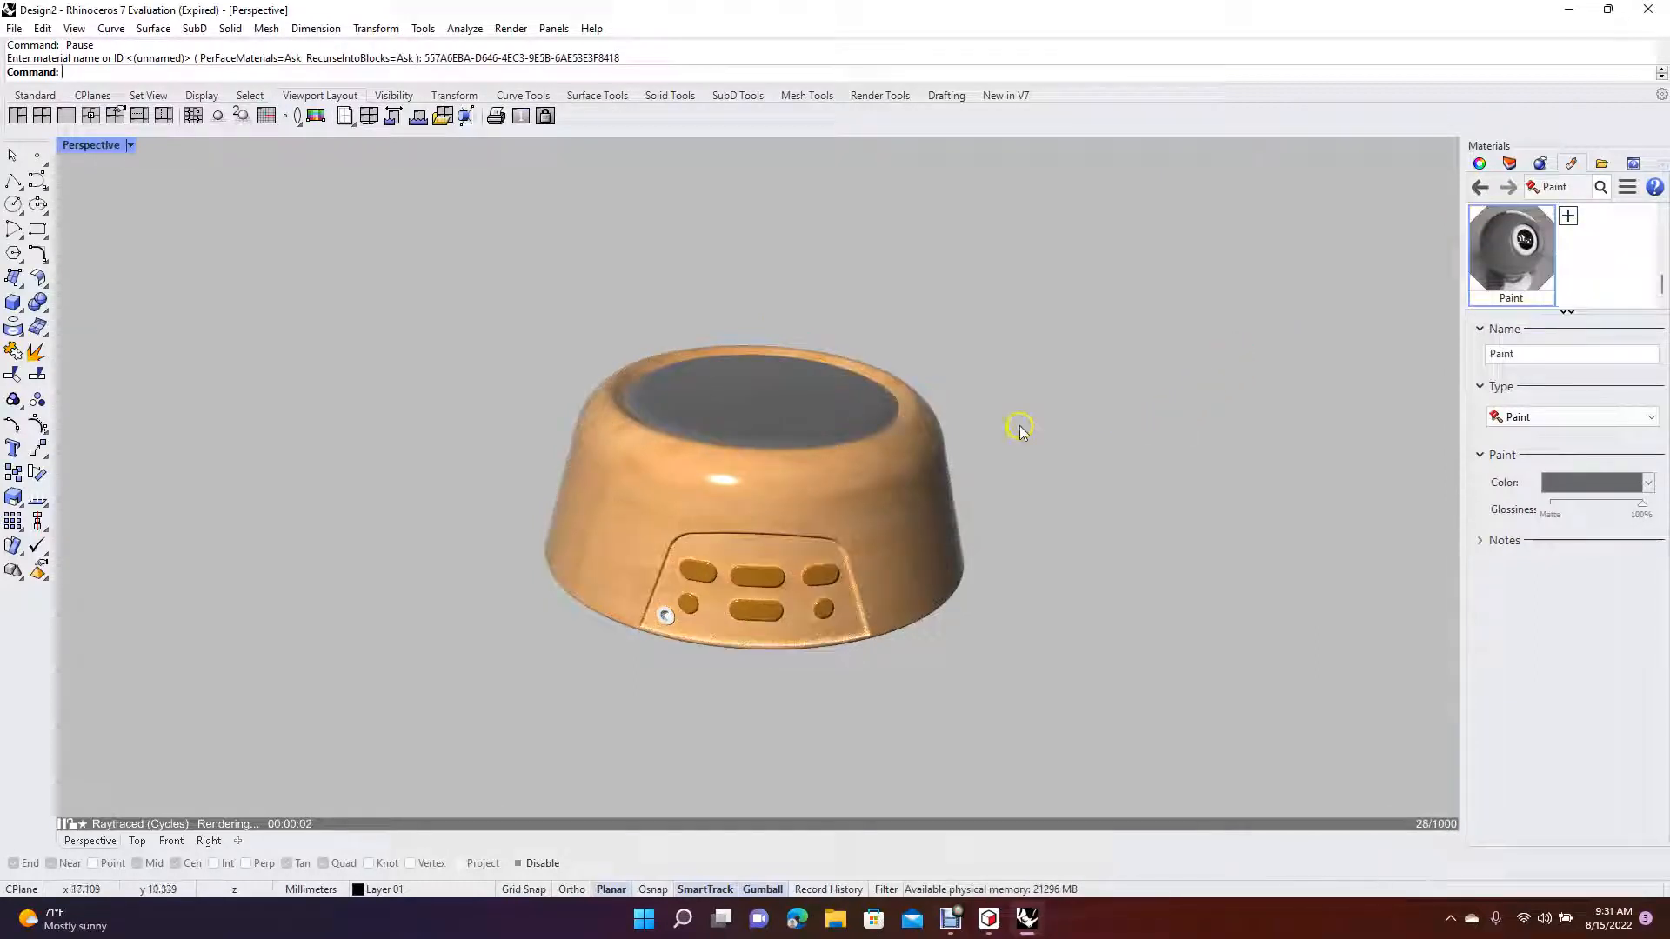
Enlarge the front panel in the Perspective view using the Zoom command's Dynamic option
{"action": "left_click", "coordinate": [773, 571]}
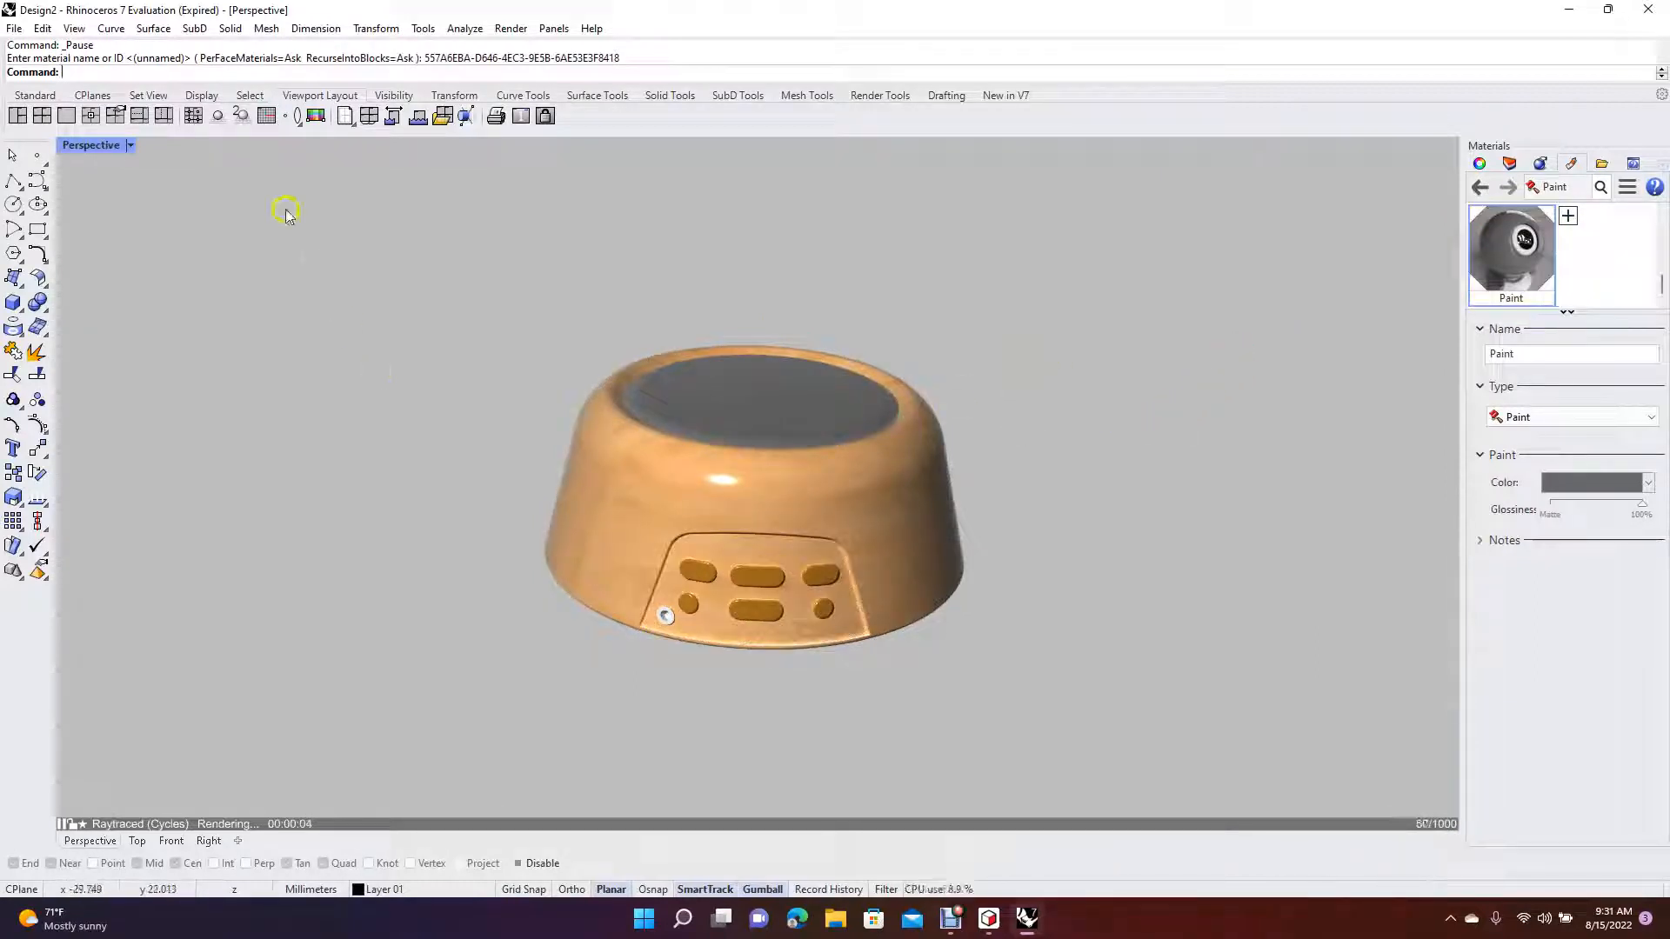
{"action": "type", "text": "Zoom"}
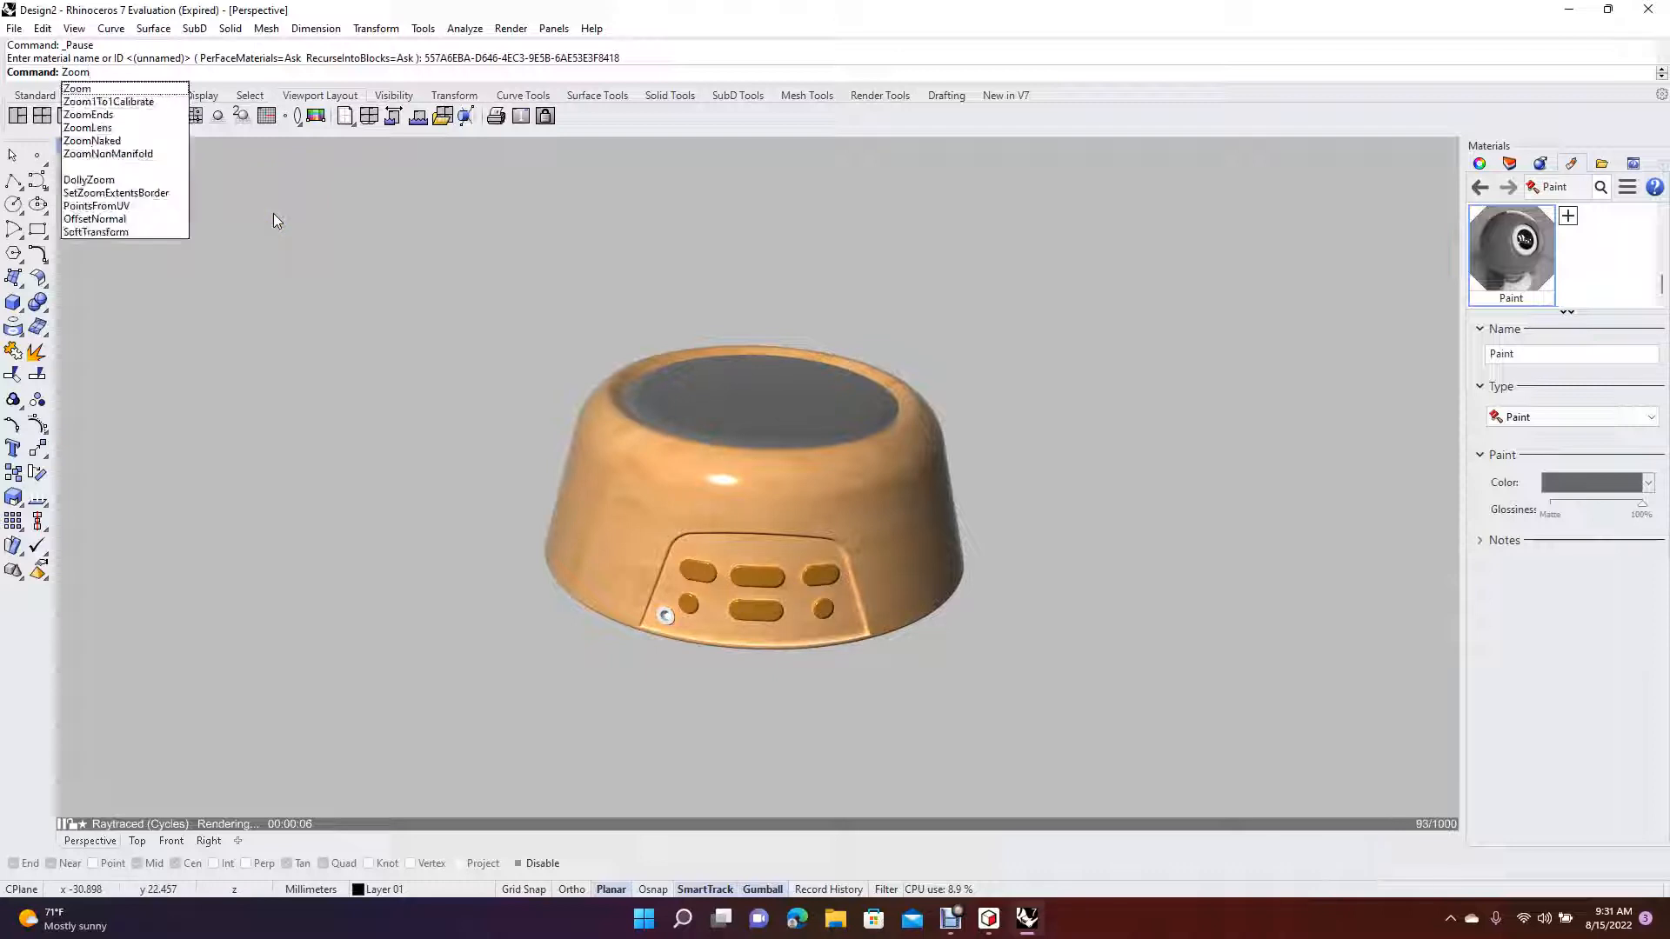
{"action": "key", "text": "Return"}
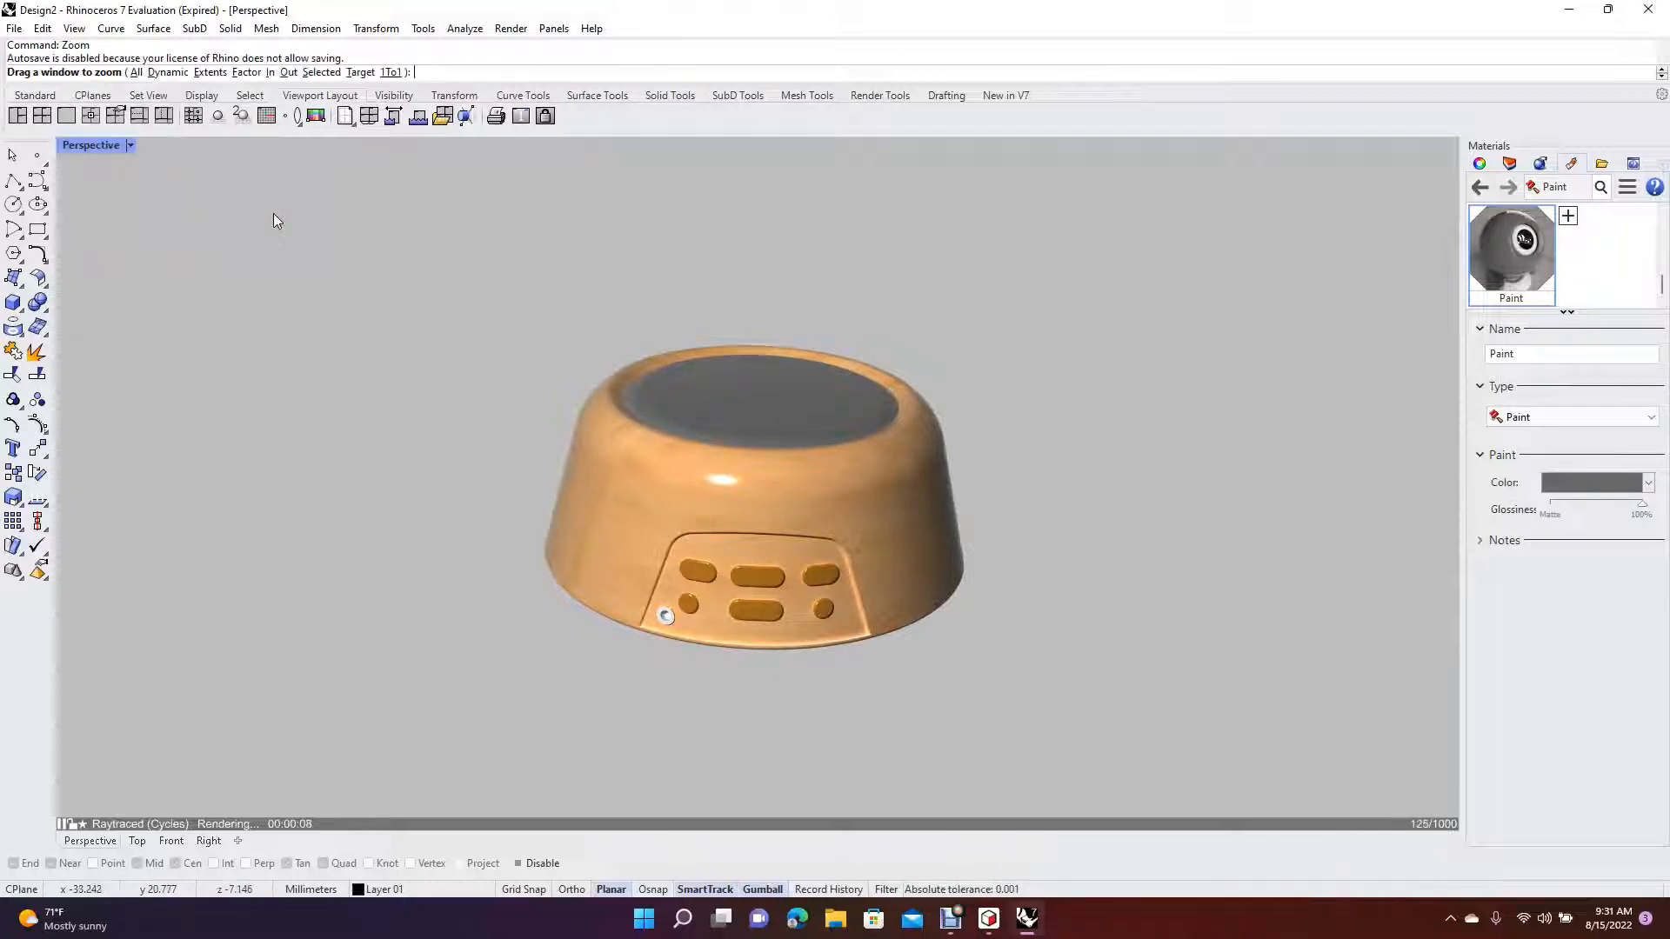
{"action": "left_click", "coordinate": [197, 16]}
{"action": "left_click", "coordinate": [167, 73]}
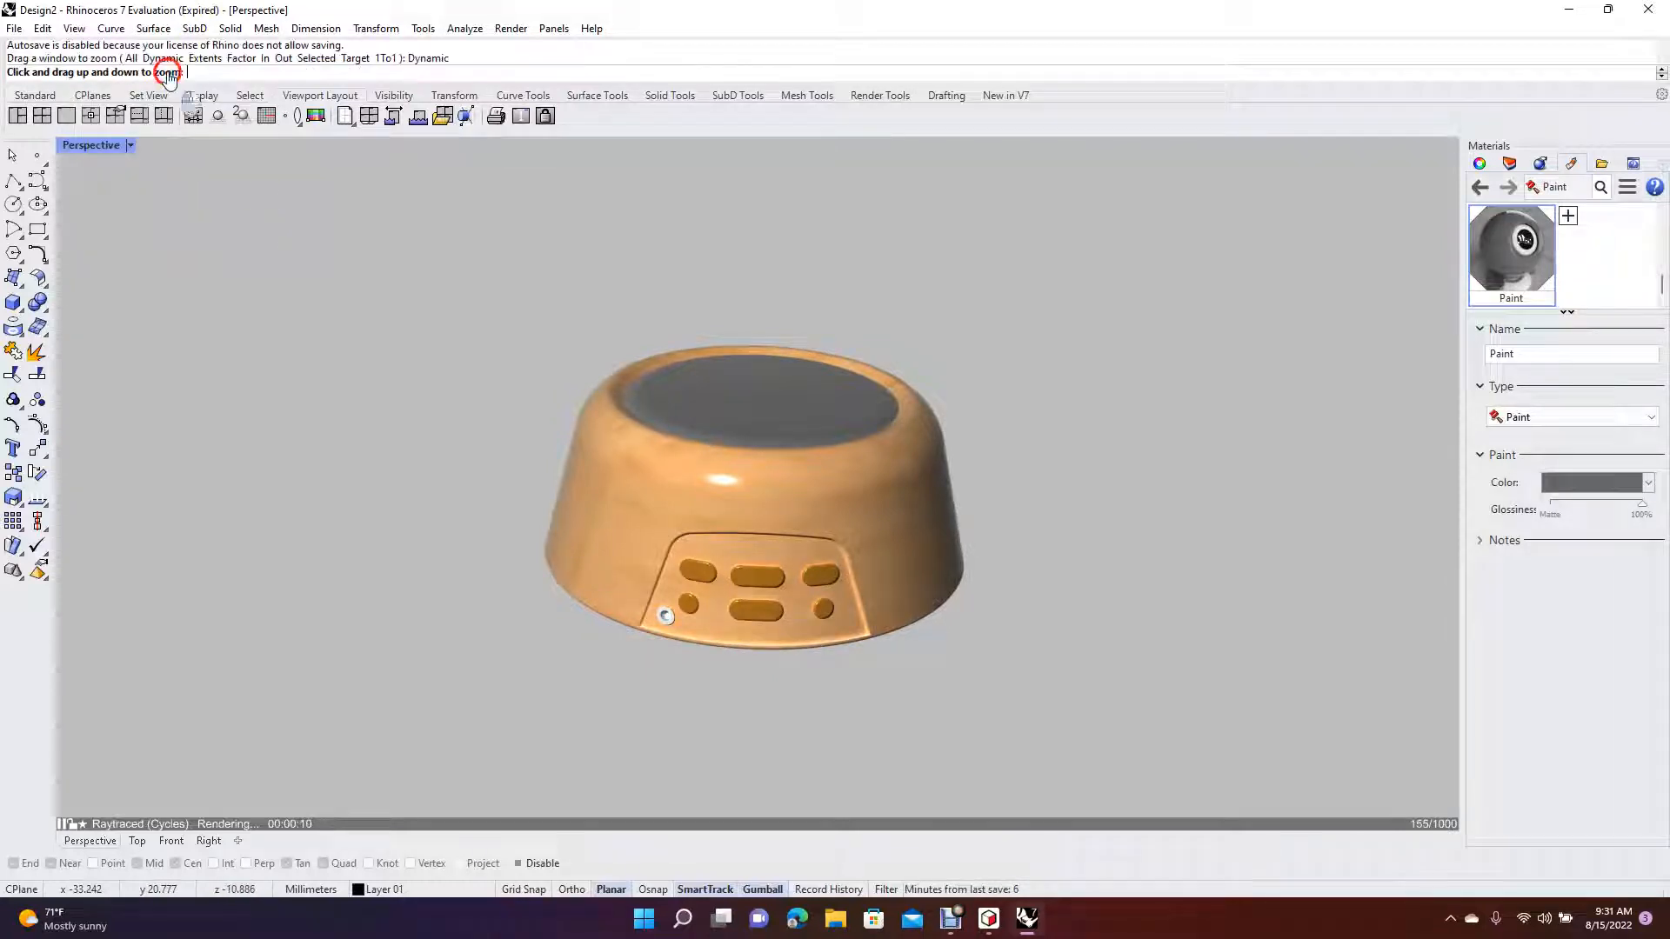
{"action": "left_click_drag", "start_coordinate": [533, 520], "coordinate": [433, 469]}
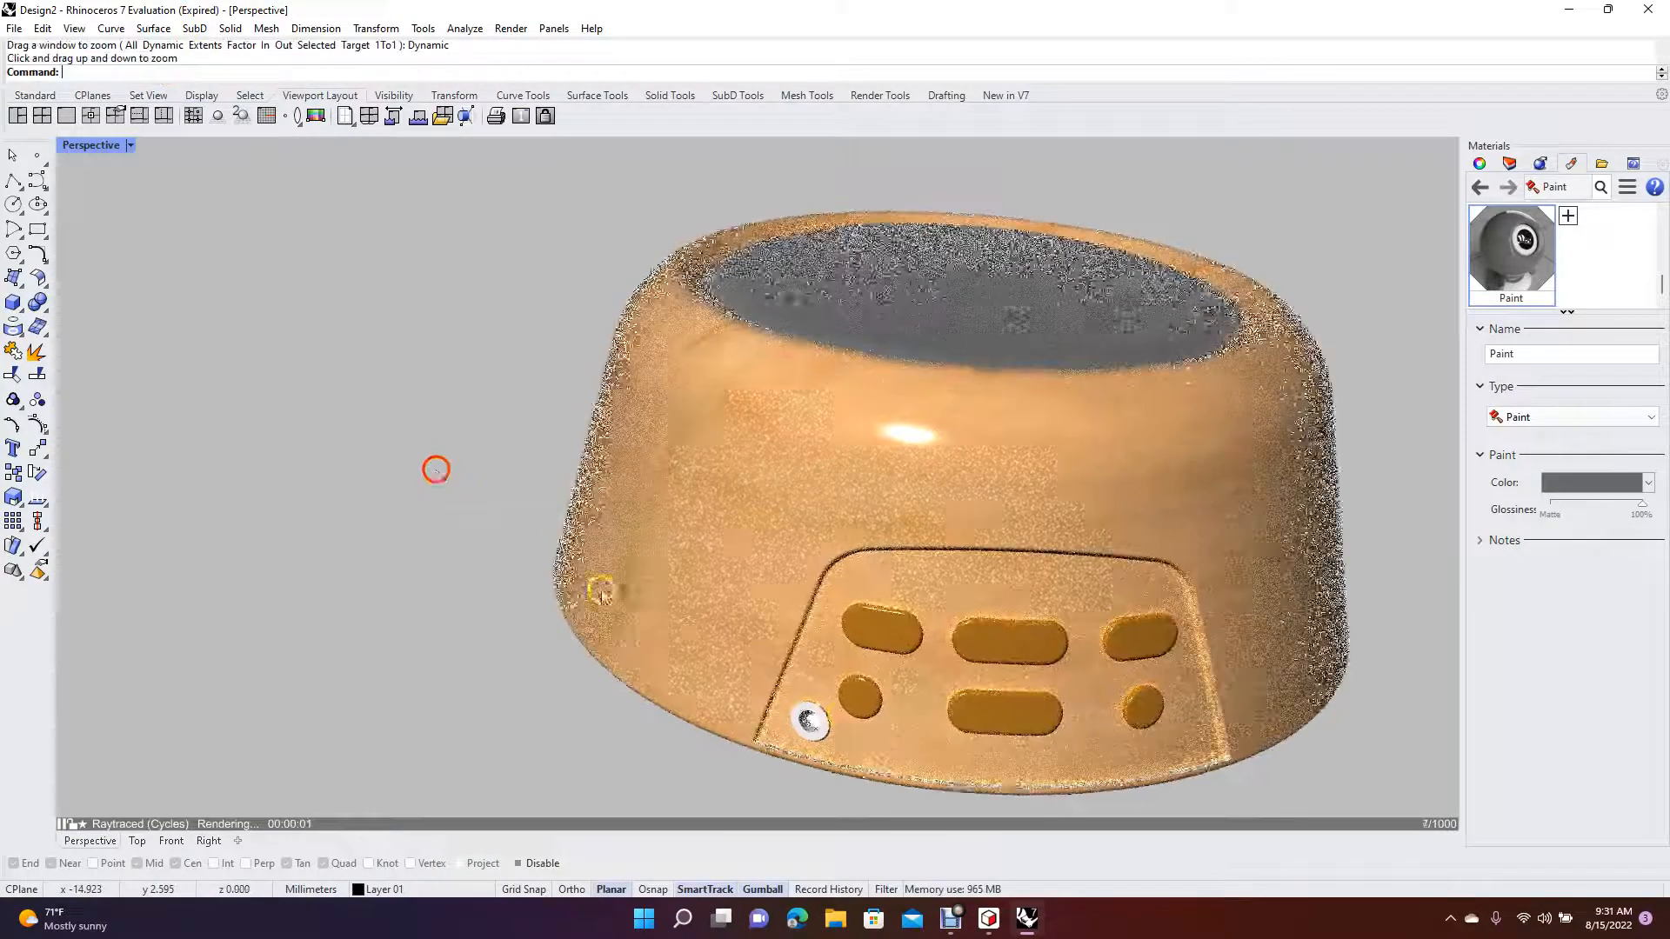
Try to select the white ringed part in the front panel's corner by itself, clearing the selection between attempts
{"action": "left_click", "coordinate": [812, 715]}
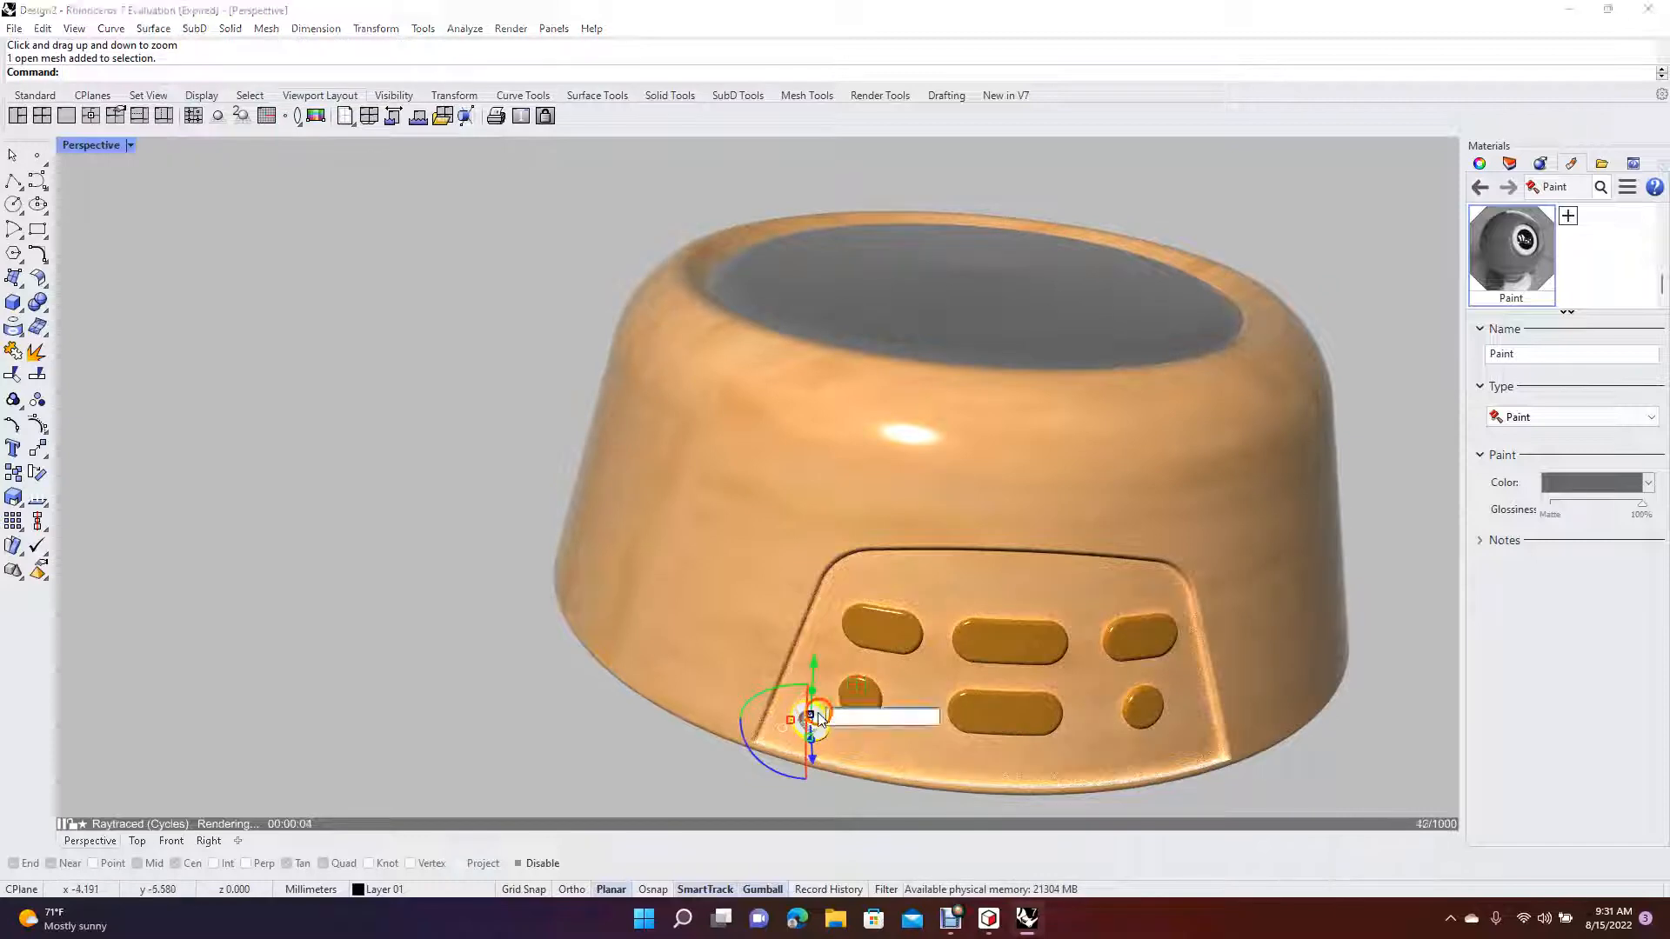
{"action": "left_click", "coordinate": [738, 754]}
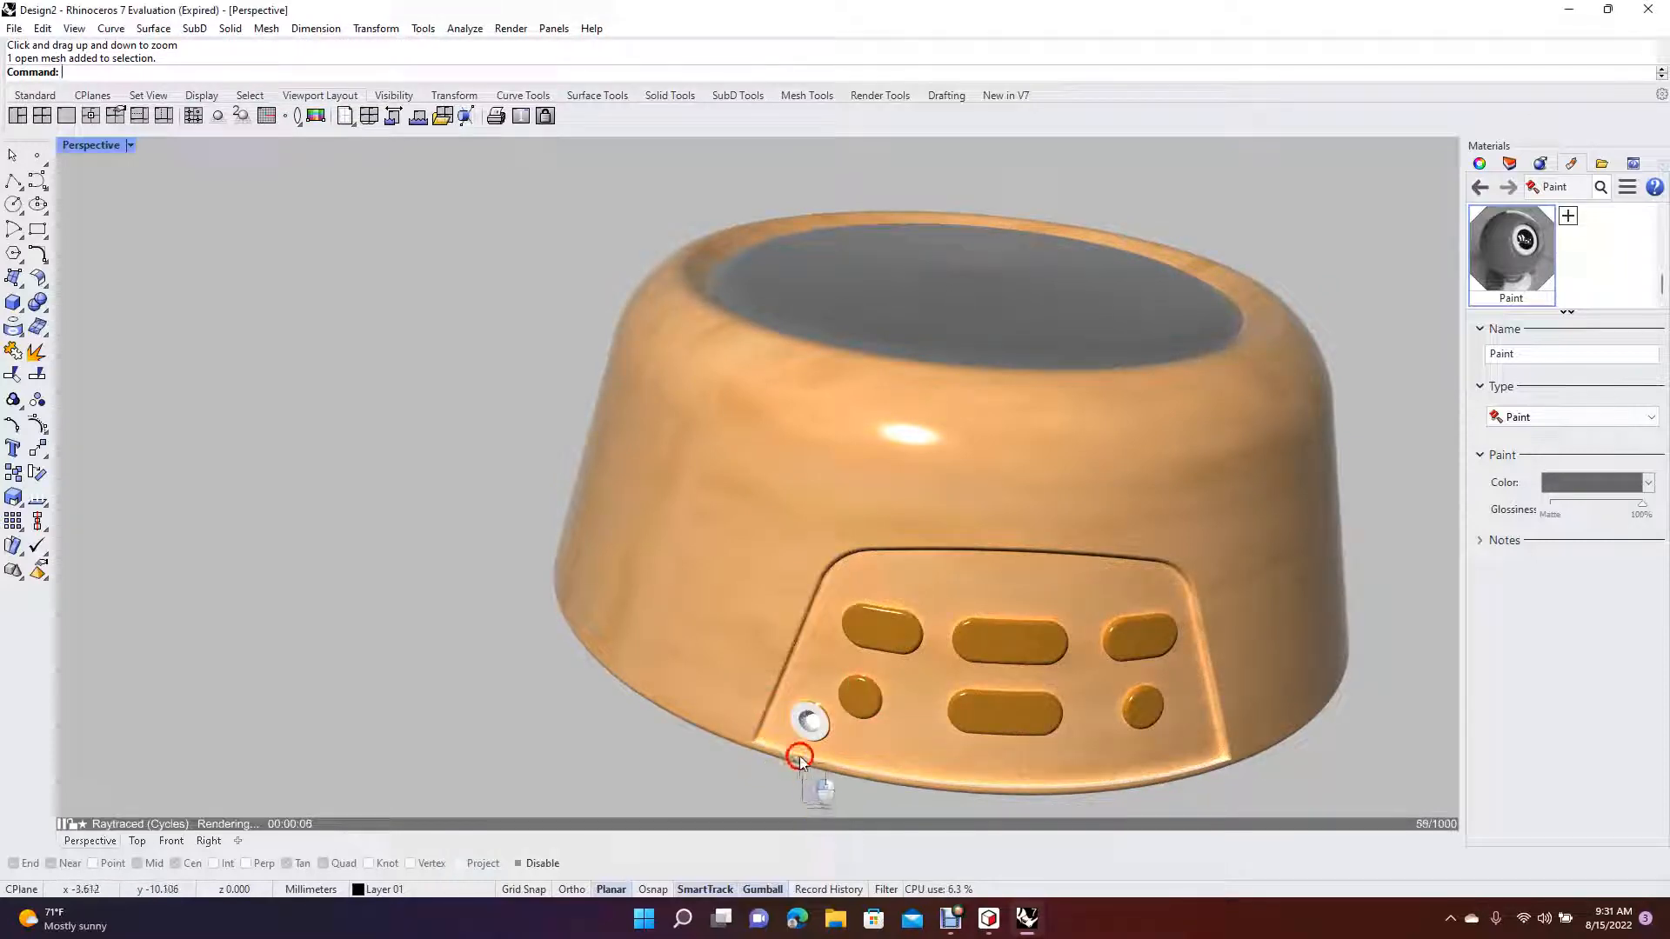
{"action": "left_click", "coordinate": [785, 701]}
{"action": "left_click", "coordinate": [742, 796]}
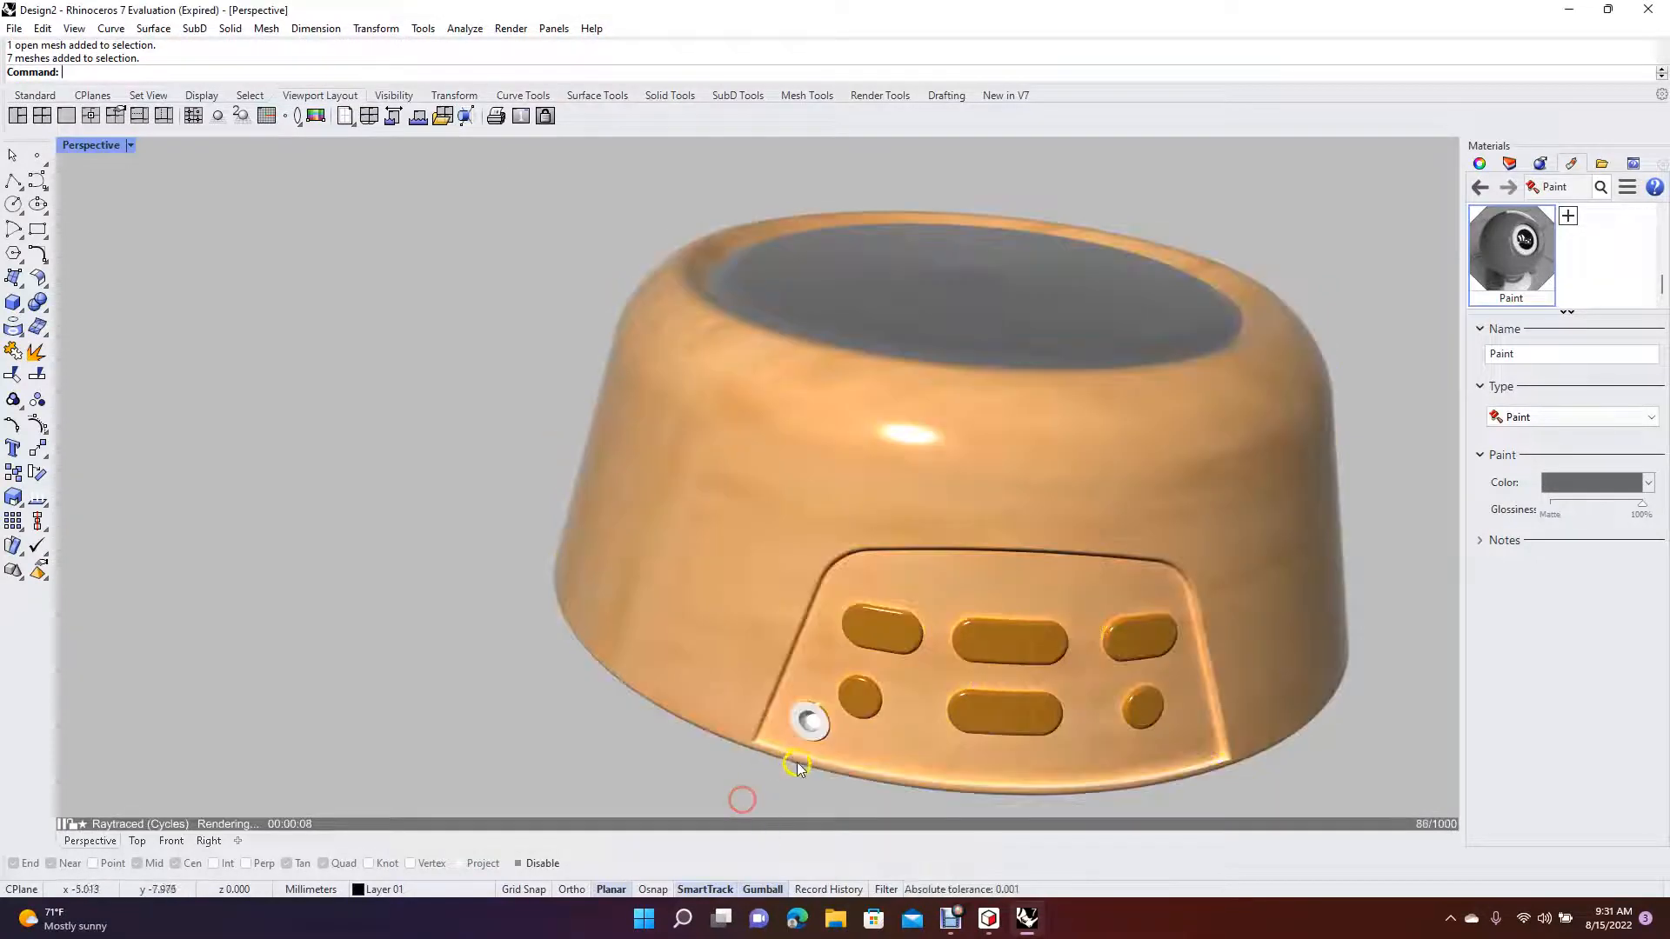
{"action": "left_click", "coordinate": [812, 738]}
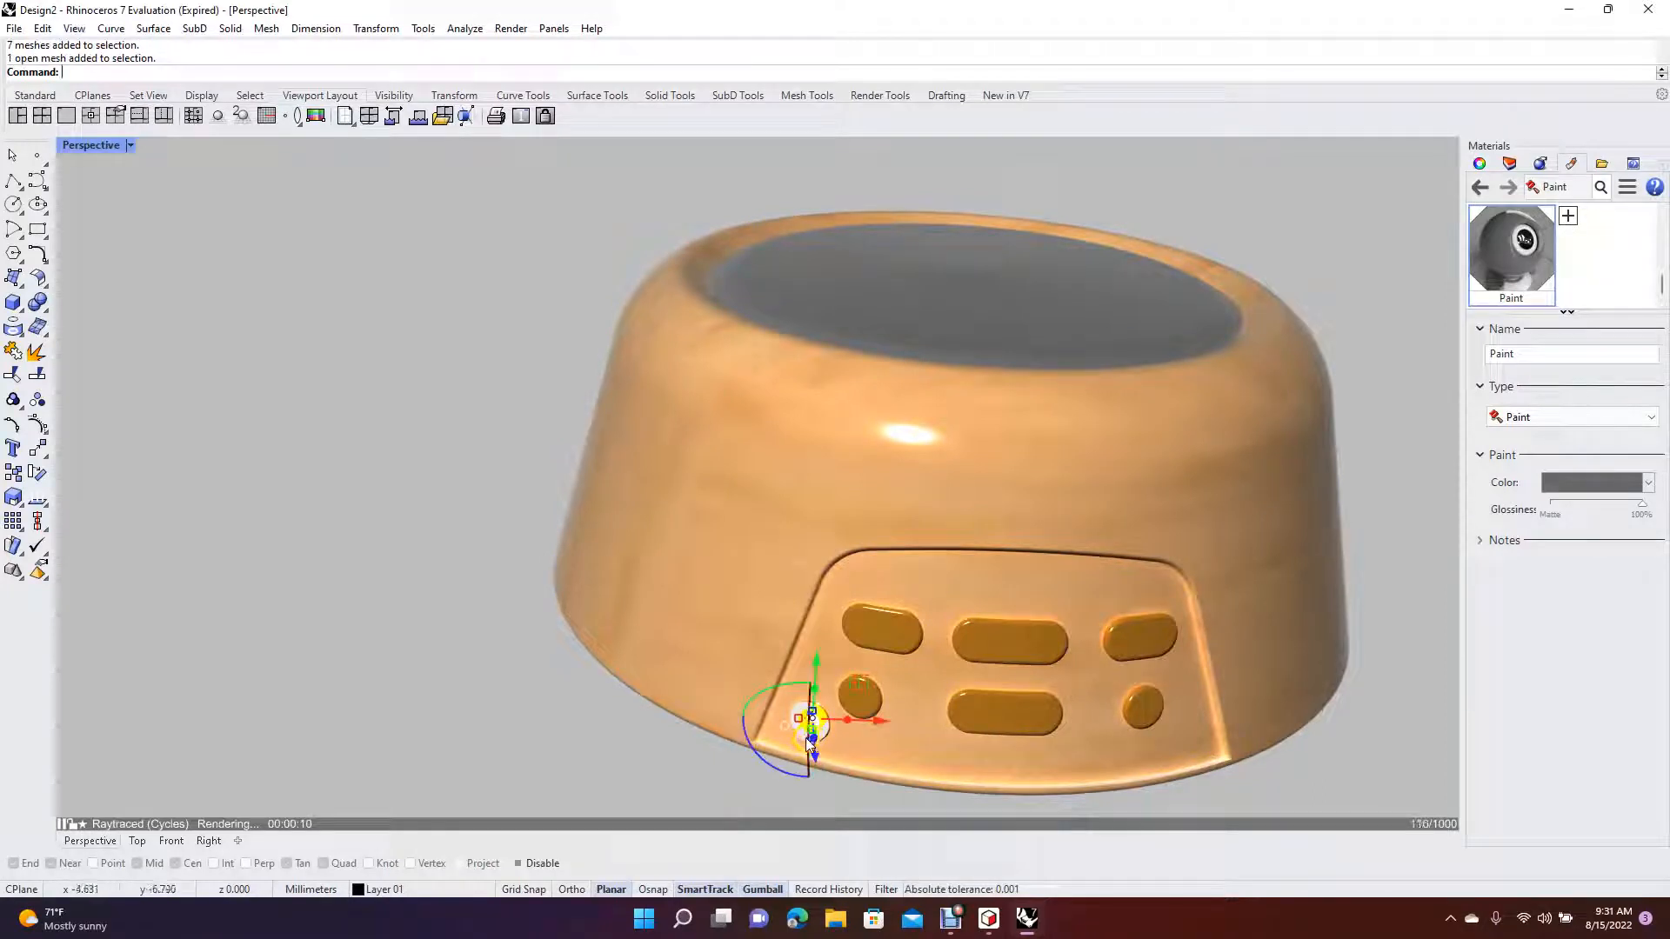
{"action": "left_click", "coordinate": [807, 738]}
{"action": "left_click", "coordinate": [799, 731]}
{"action": "left_click", "coordinate": [680, 771]}
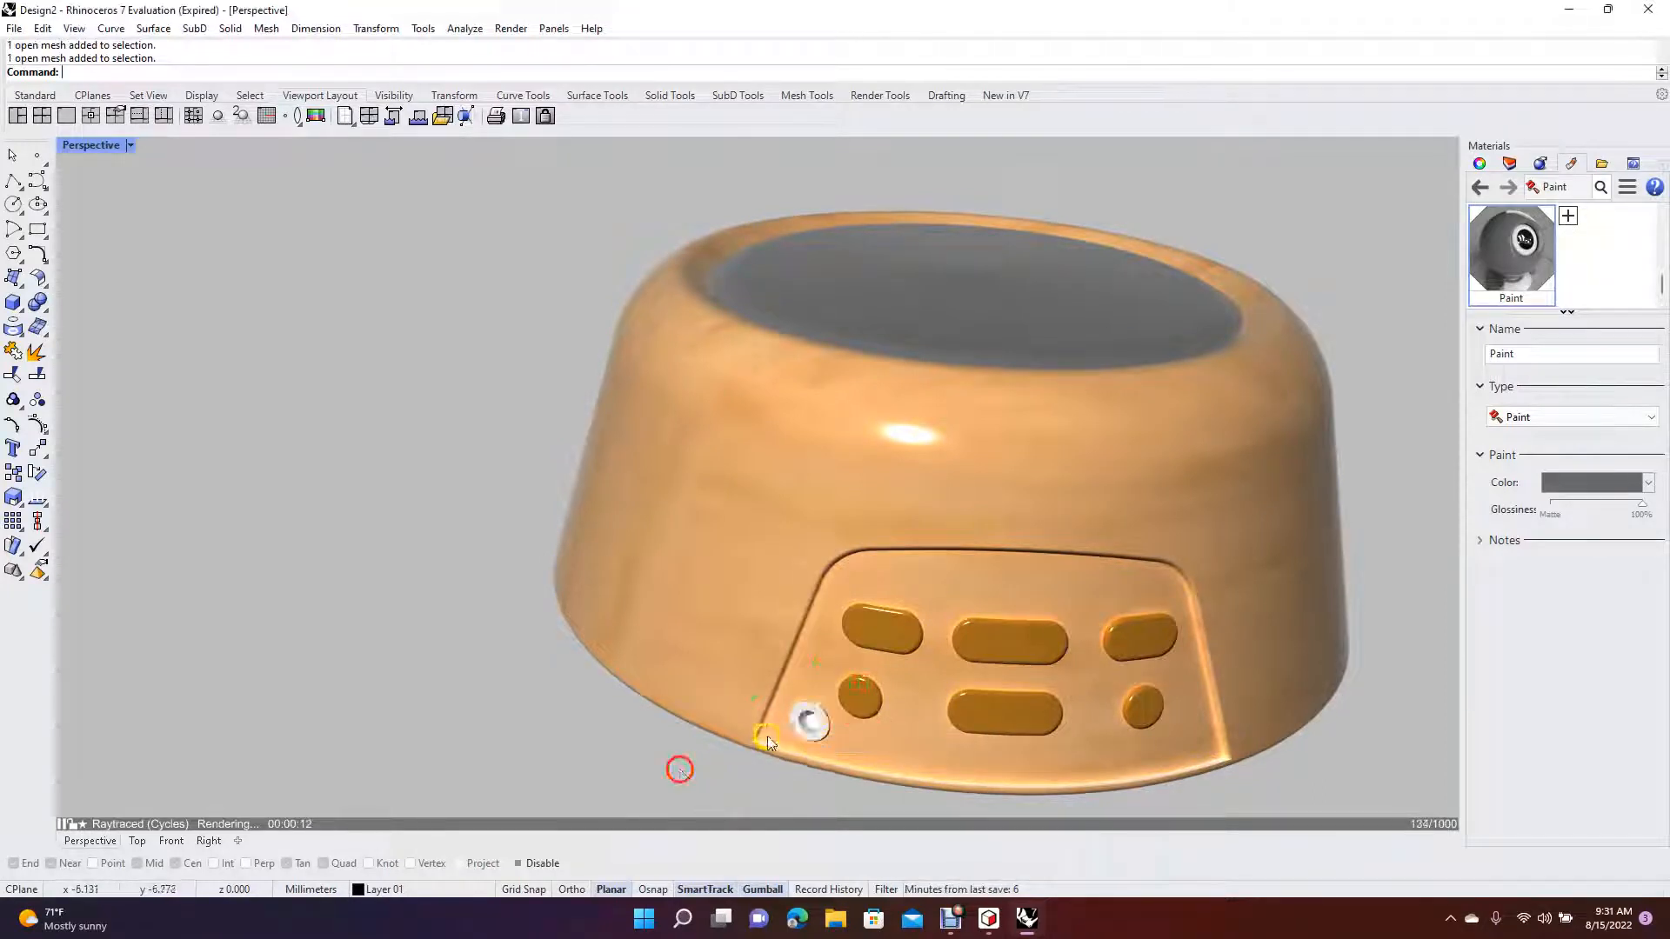
{"action": "left_click", "coordinate": [799, 717]}
{"action": "left_click", "coordinate": [452, 686]}
{"action": "key", "text": "Escape"}
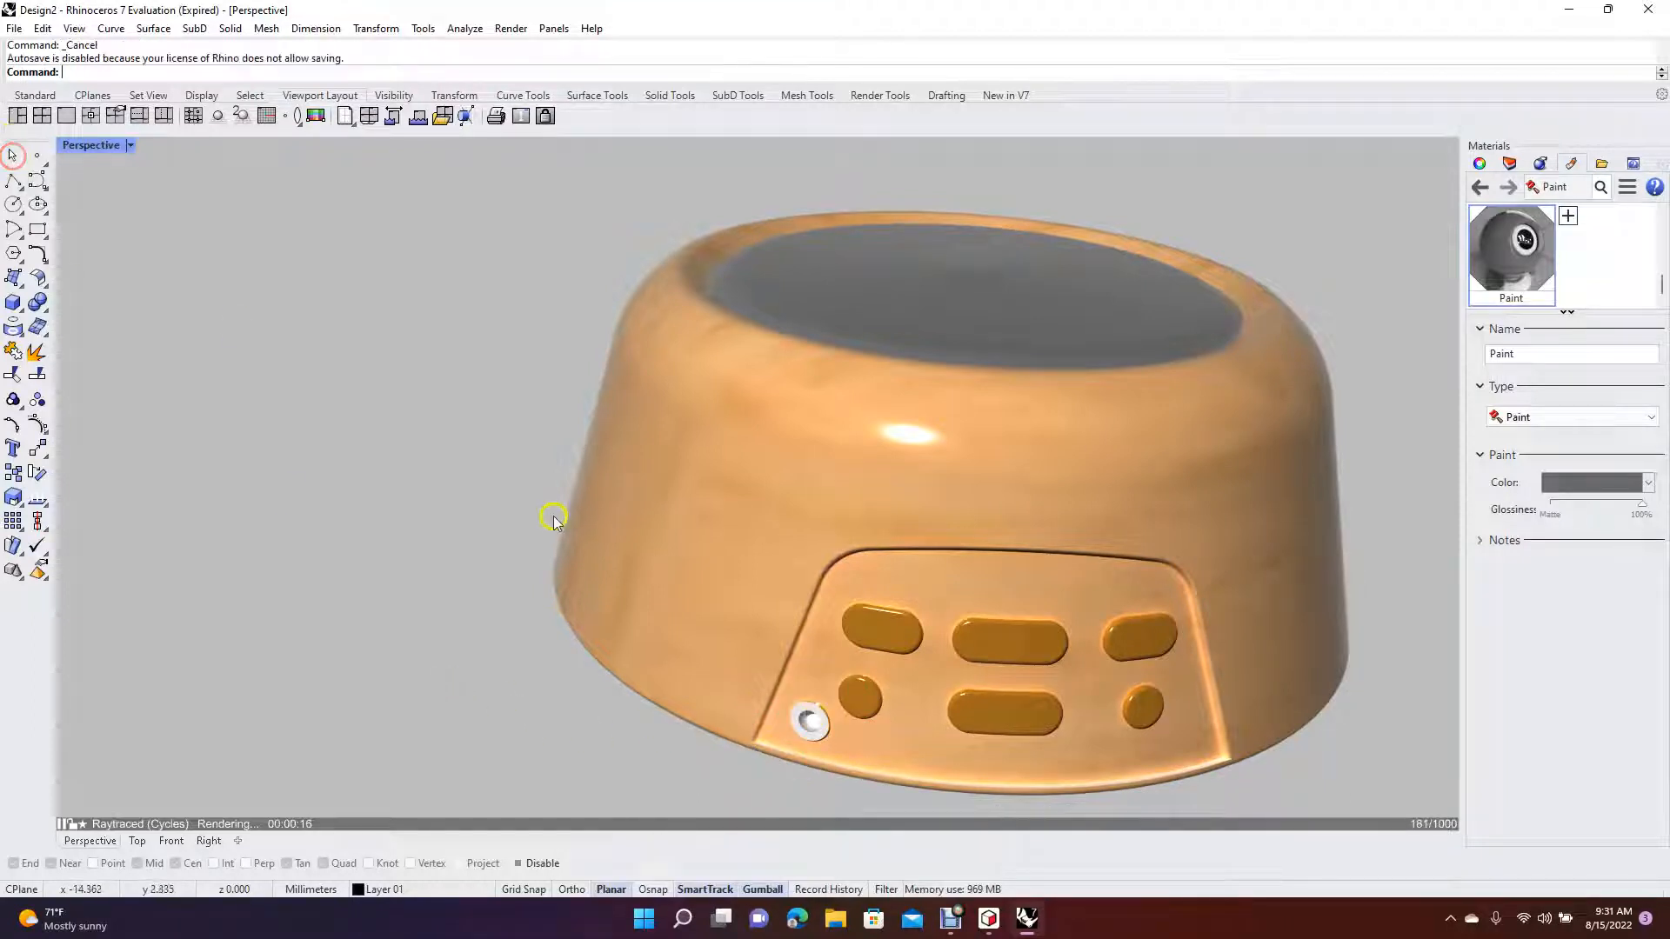
Retry picking the white ringed part, undo the accidental drag of the wooden housing, and clear the selection
{"action": "left_click", "coordinate": [797, 711]}
{"action": "left_click", "coordinate": [797, 712]}
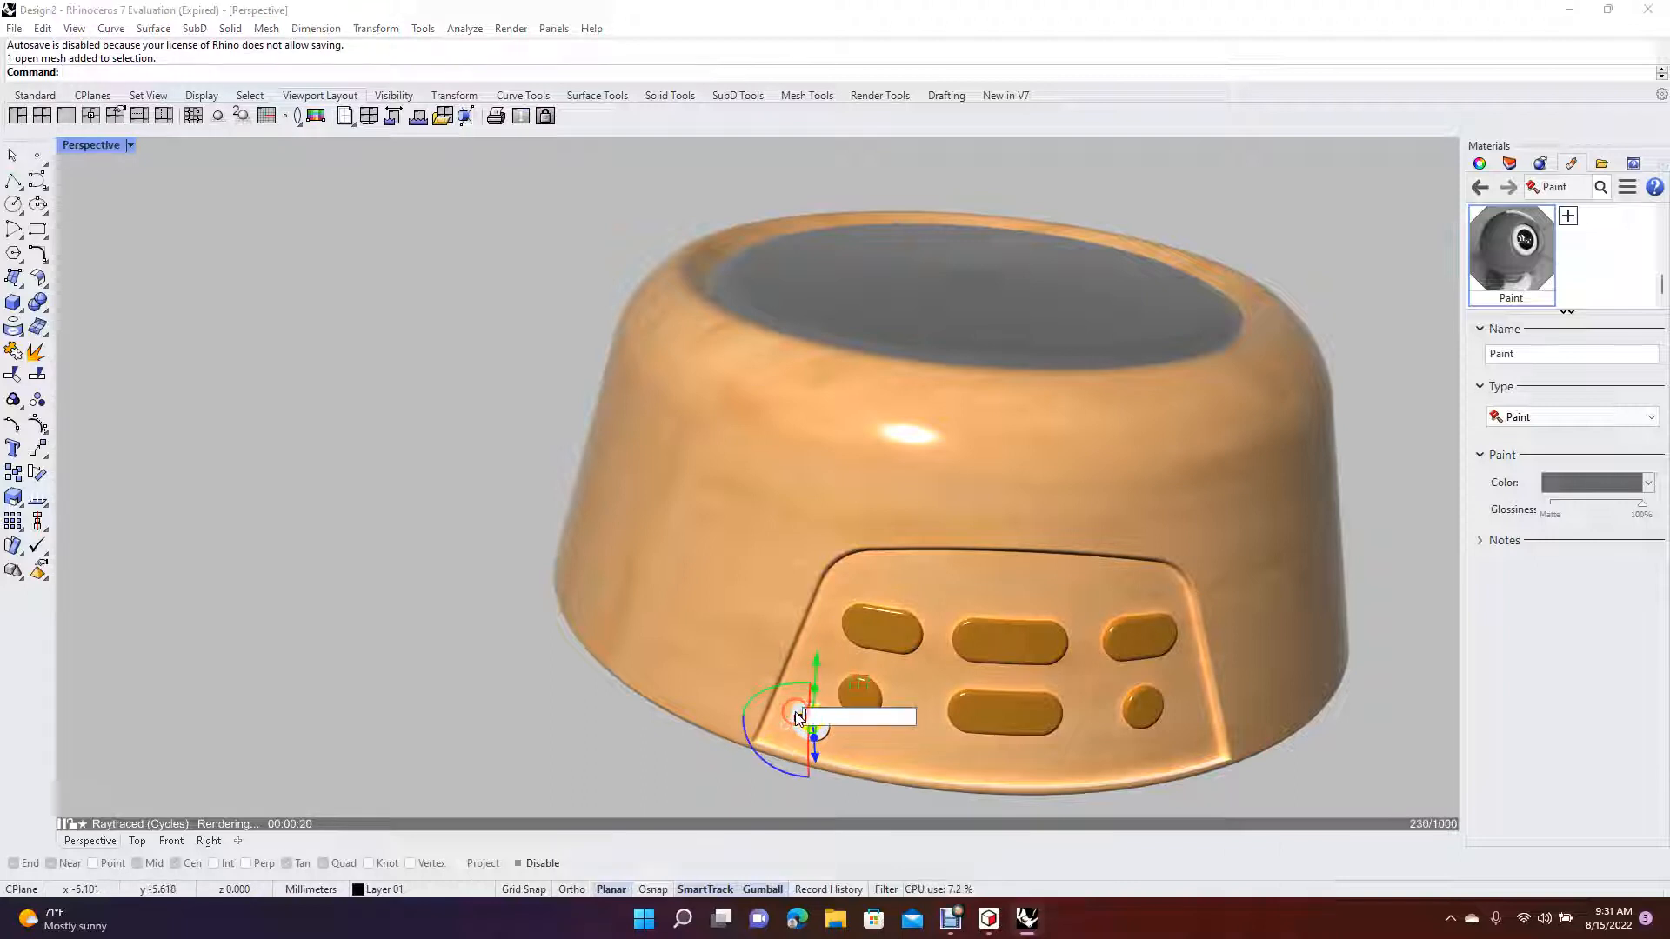
{"action": "left_click", "coordinate": [662, 821]}
{"action": "left_click", "coordinate": [677, 755]}
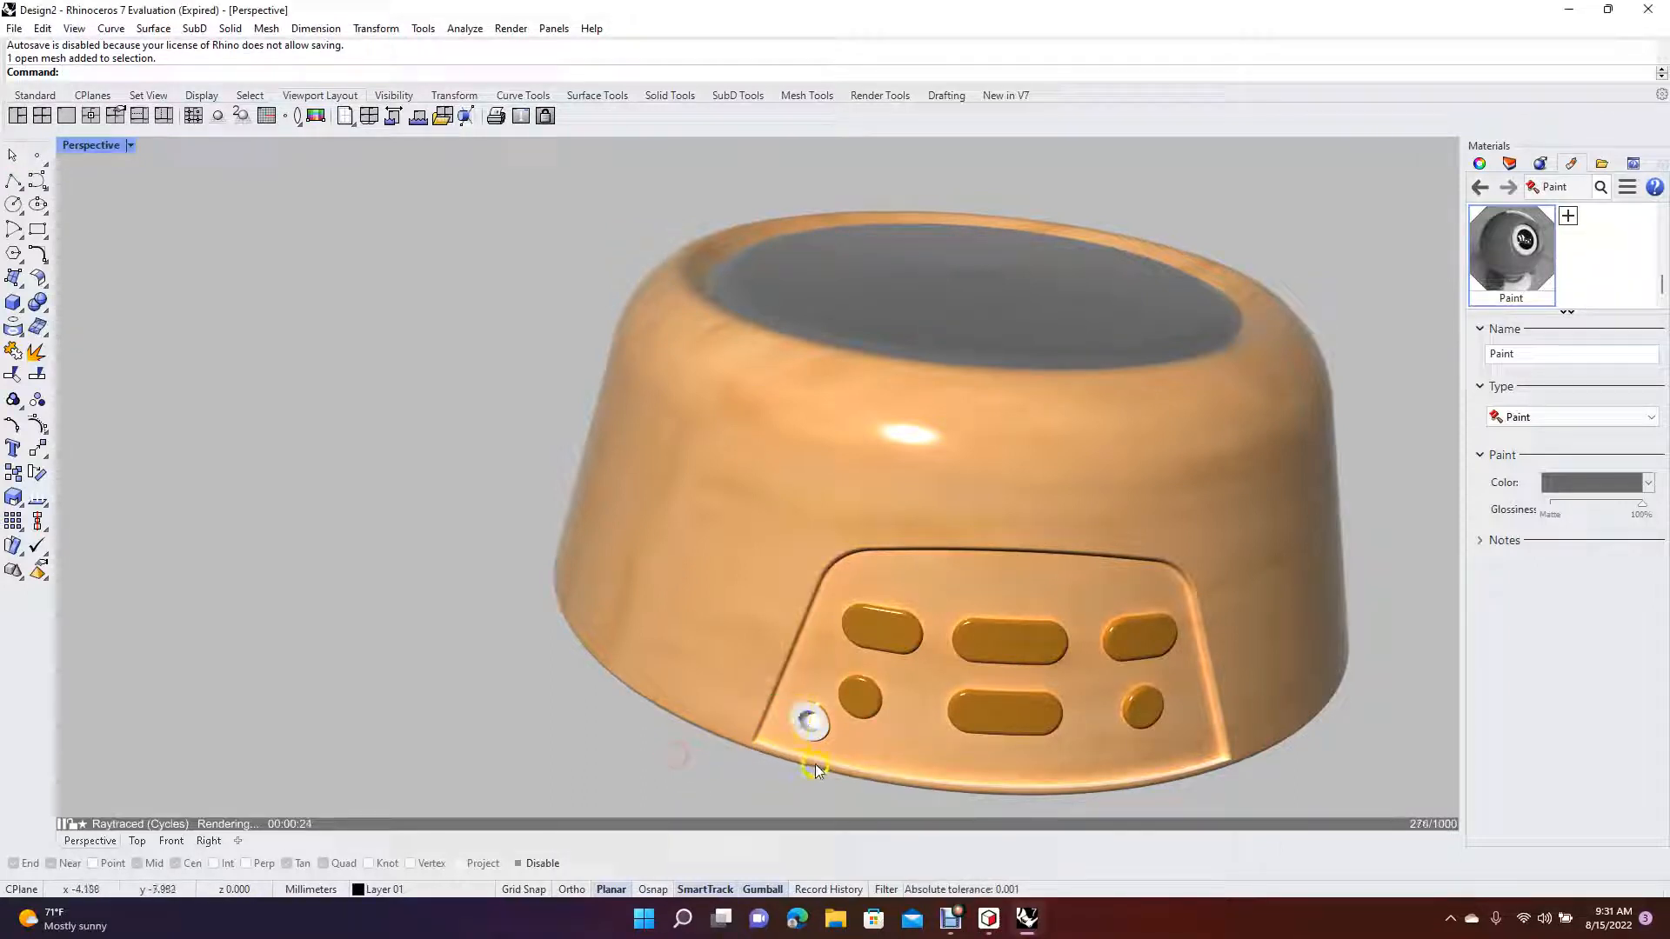
{"action": "left_click", "coordinate": [787, 707]}
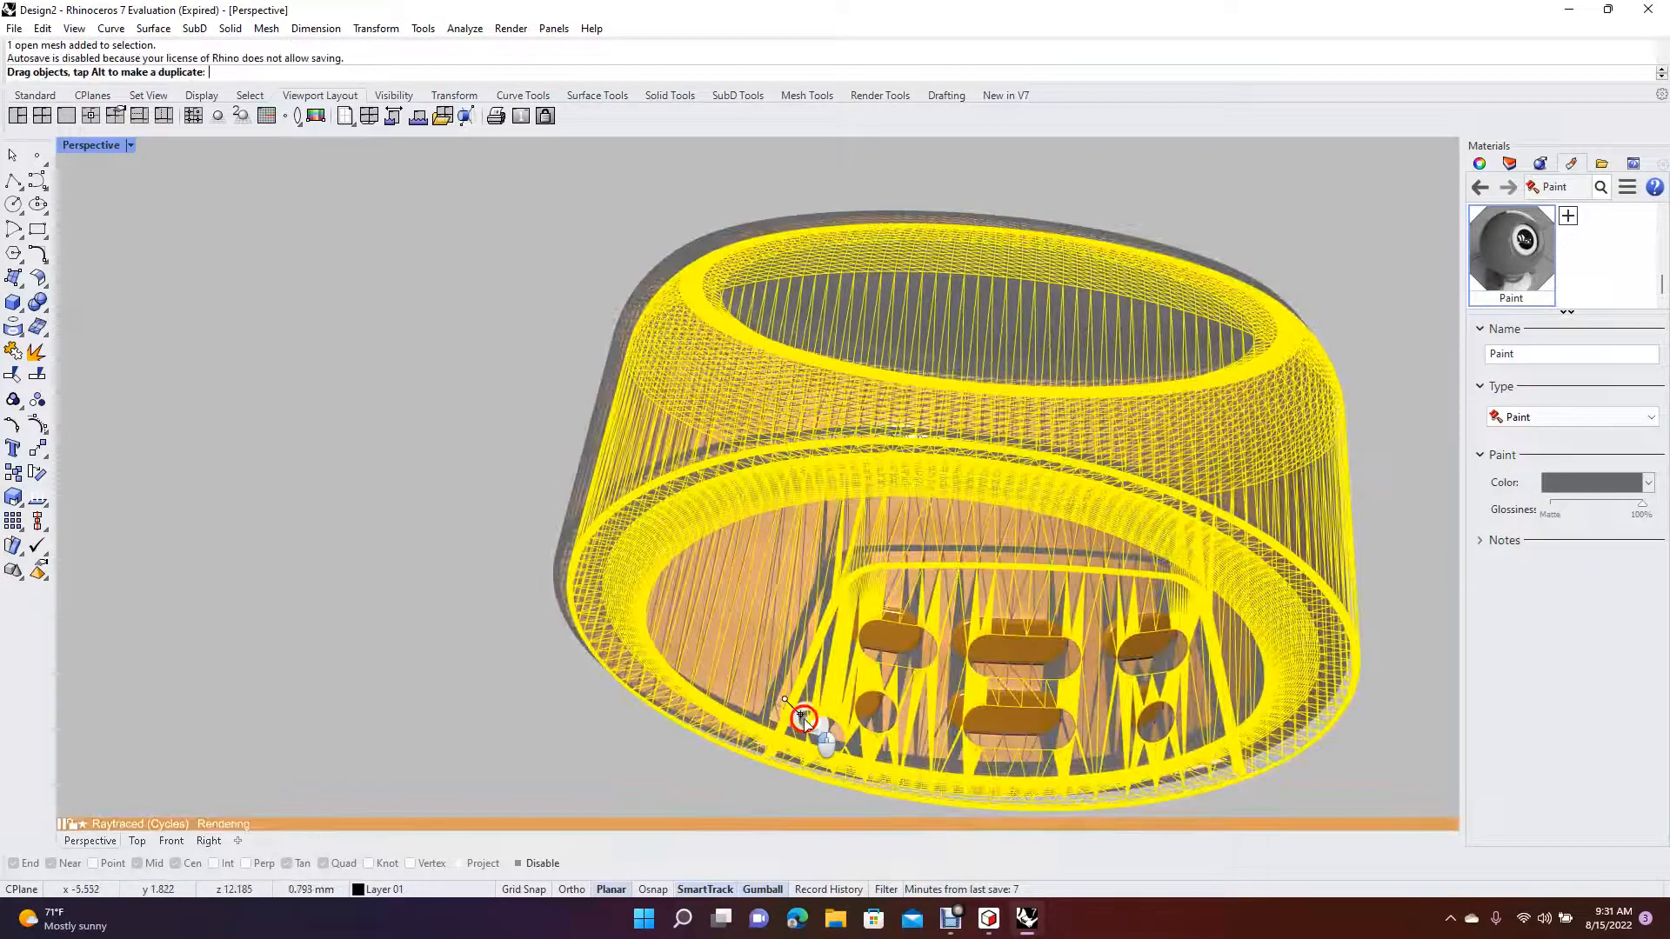
{"action": "key", "text": "ctrl+z"}
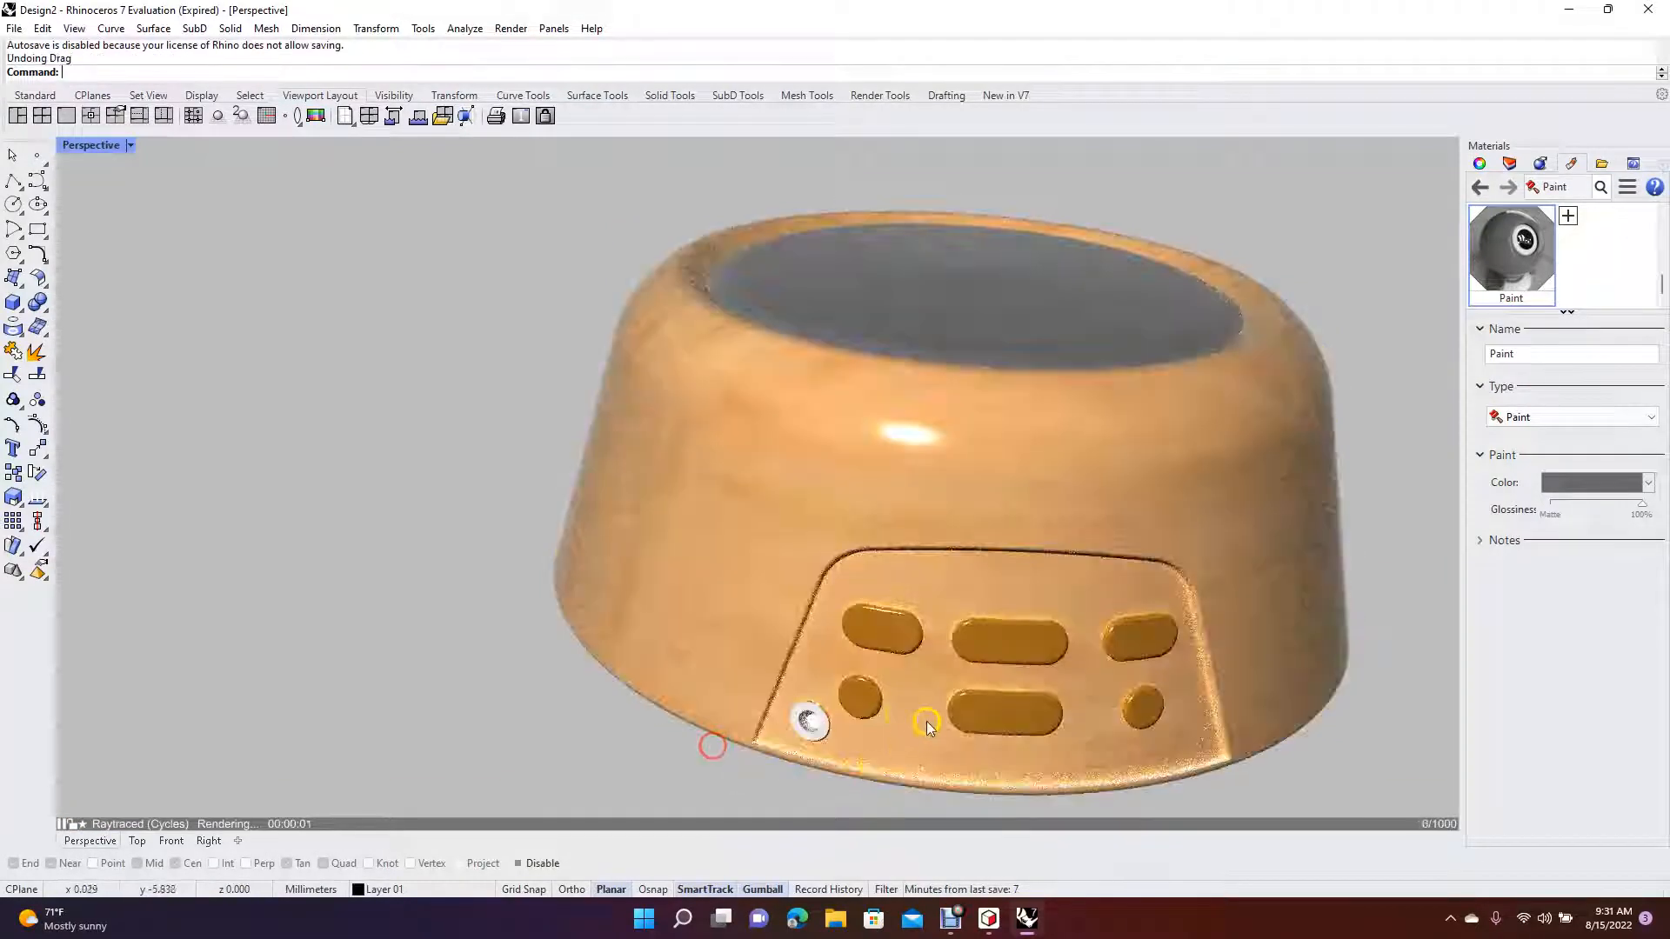
{"action": "left_click", "coordinate": [822, 728]}
{"action": "left_click", "coordinate": [822, 728]}
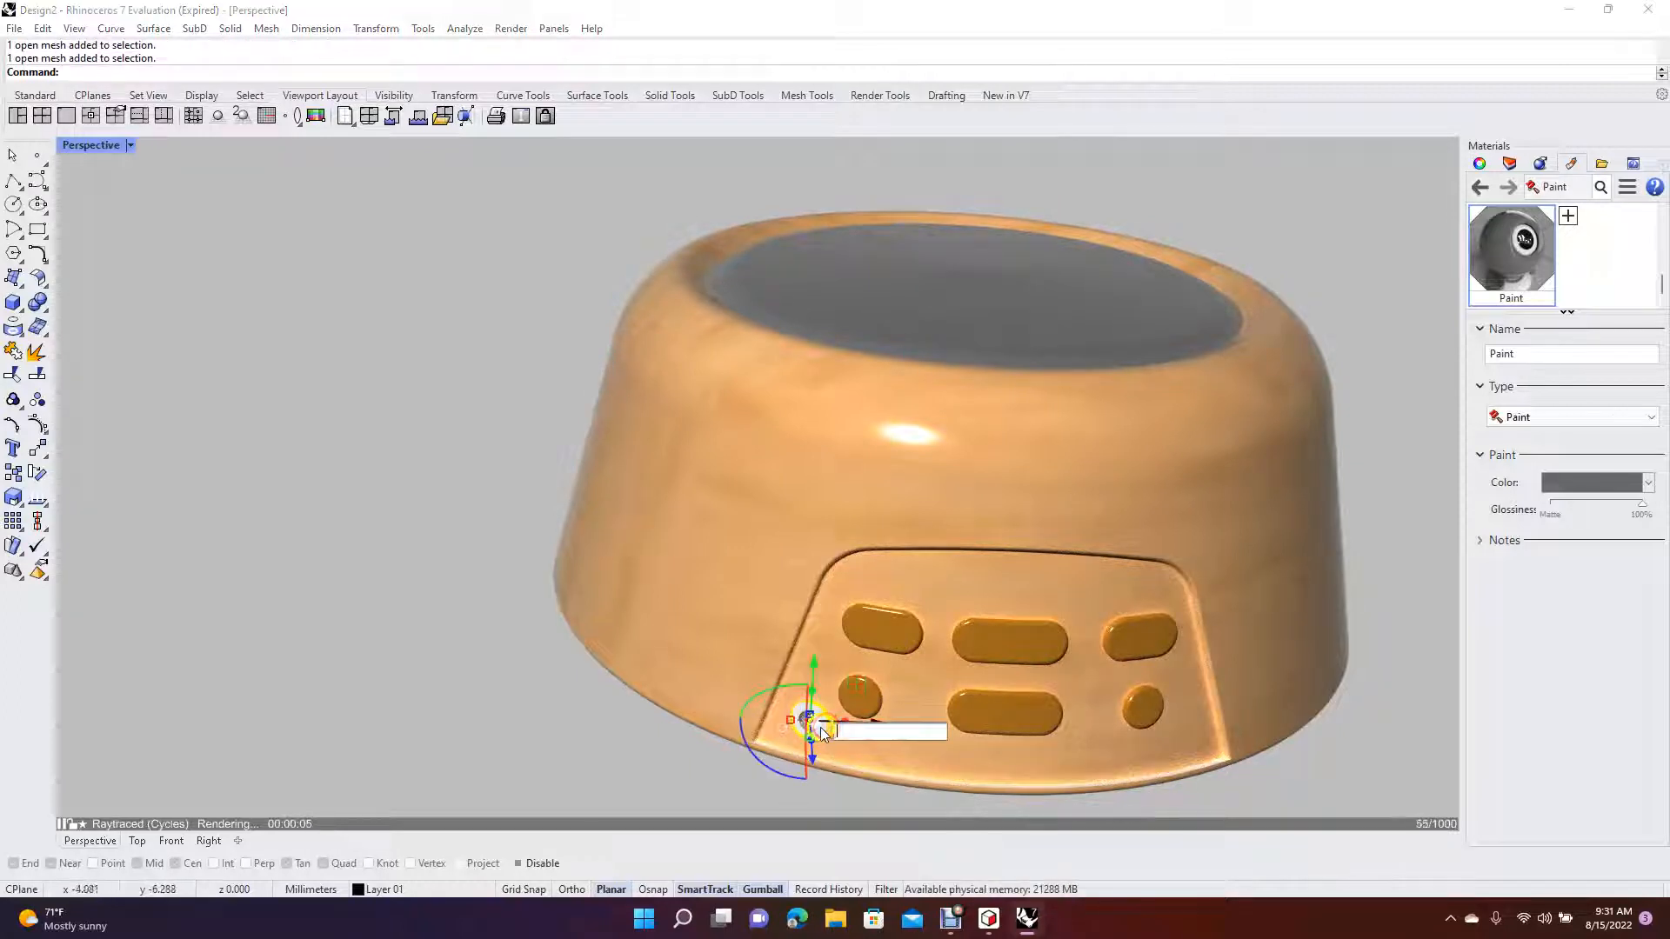
{"action": "left_click", "coordinate": [731, 814]}
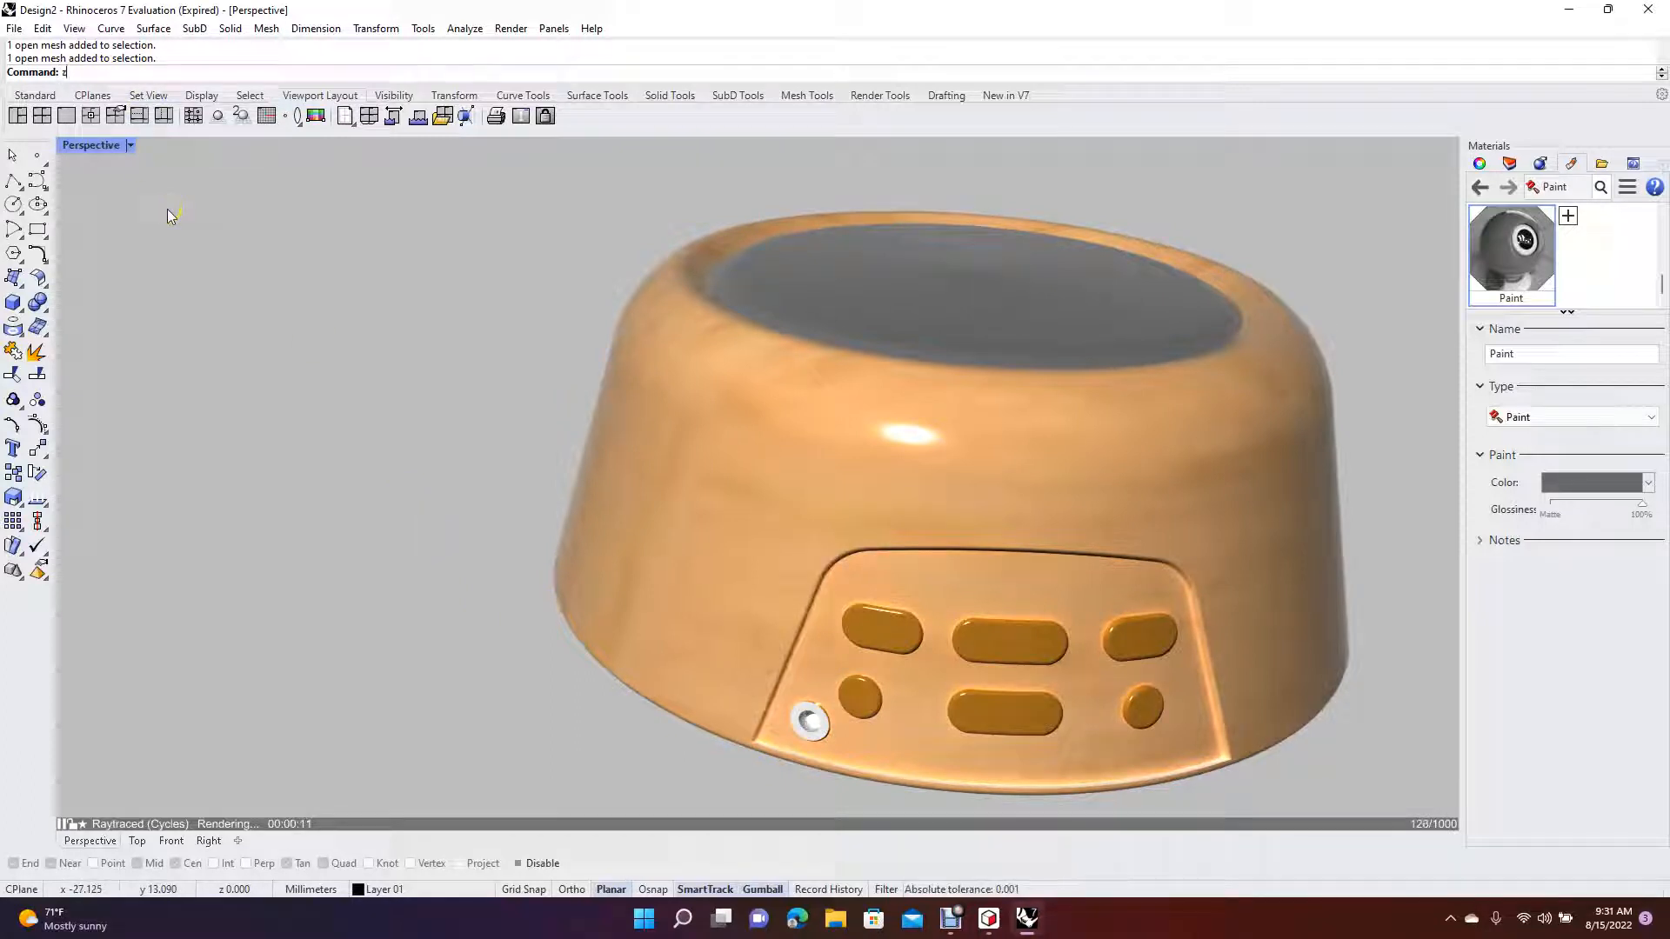
Zoom back out with the Zoom command's Dynamic option until the whole model is in view
{"action": "type", "text": "zoom"}
{"action": "key", "text": "Return"}
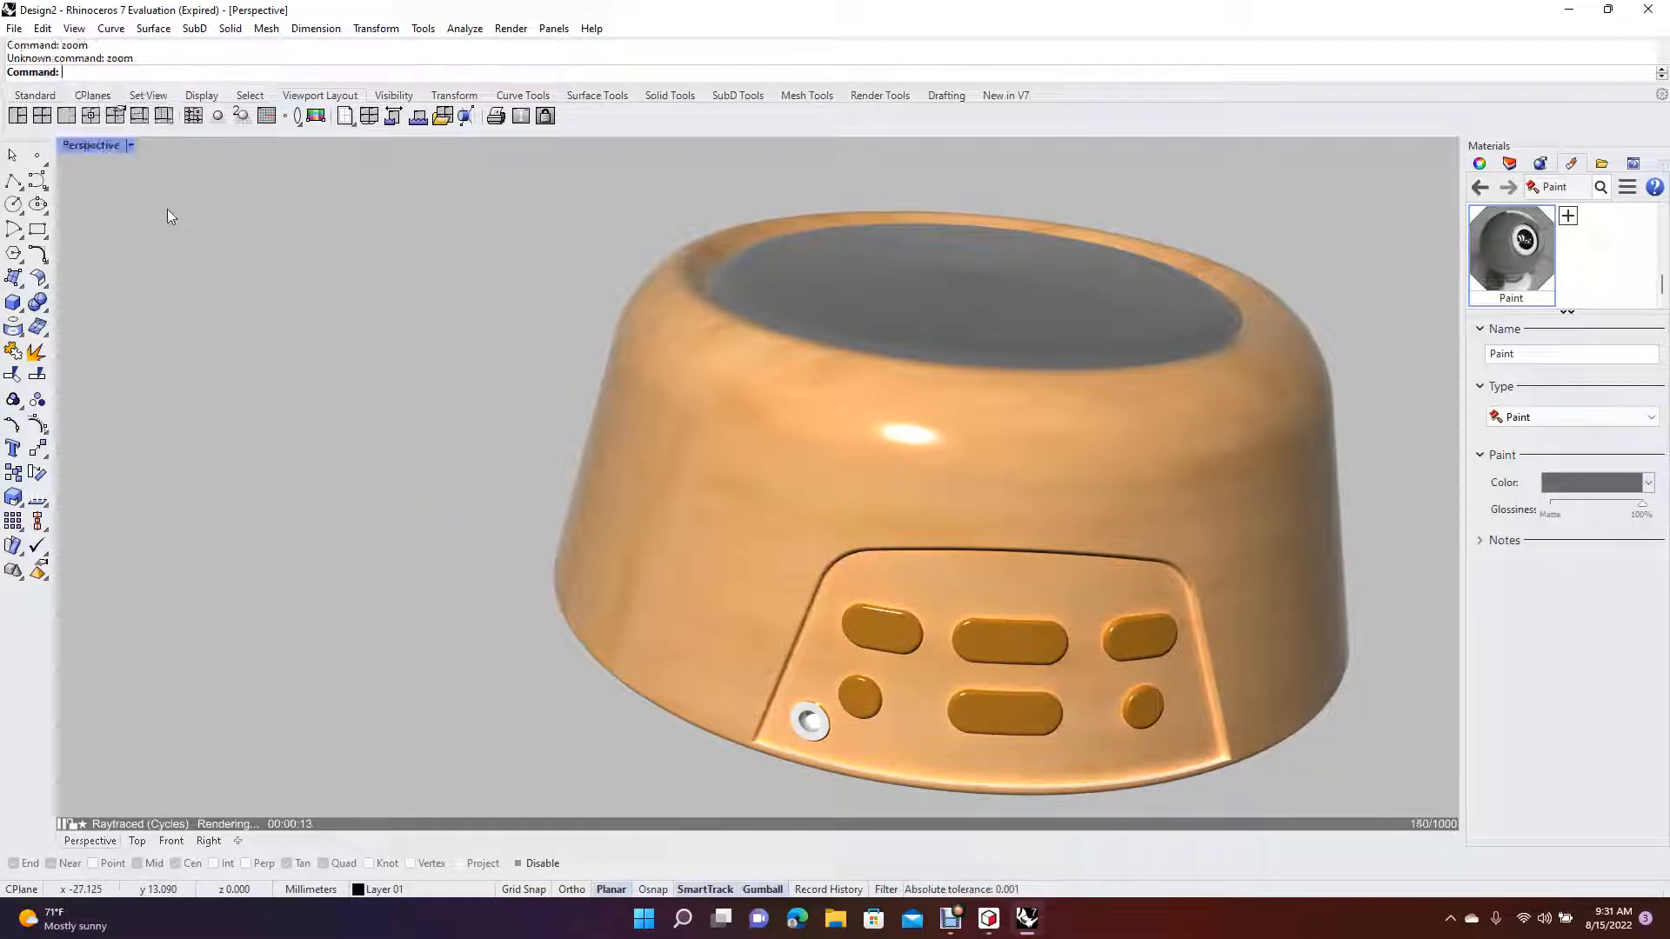
{"action": "left_click", "coordinate": [83, 72]}
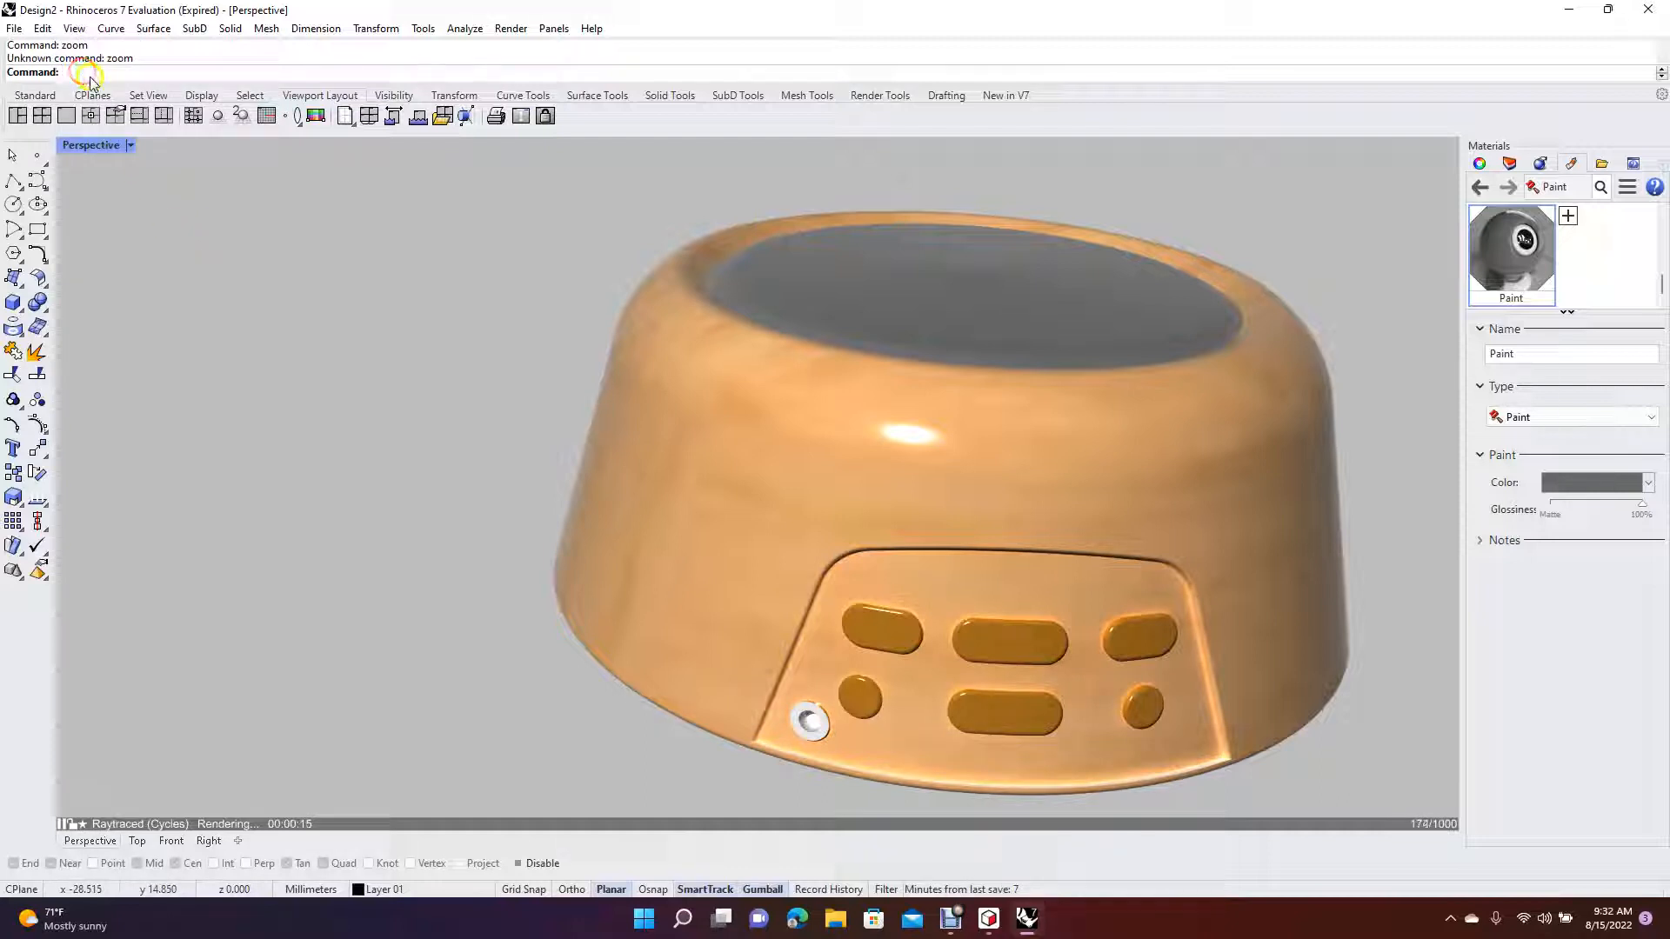
{"action": "type", "text": "Zoom"}
{"action": "key", "text": "Return"}
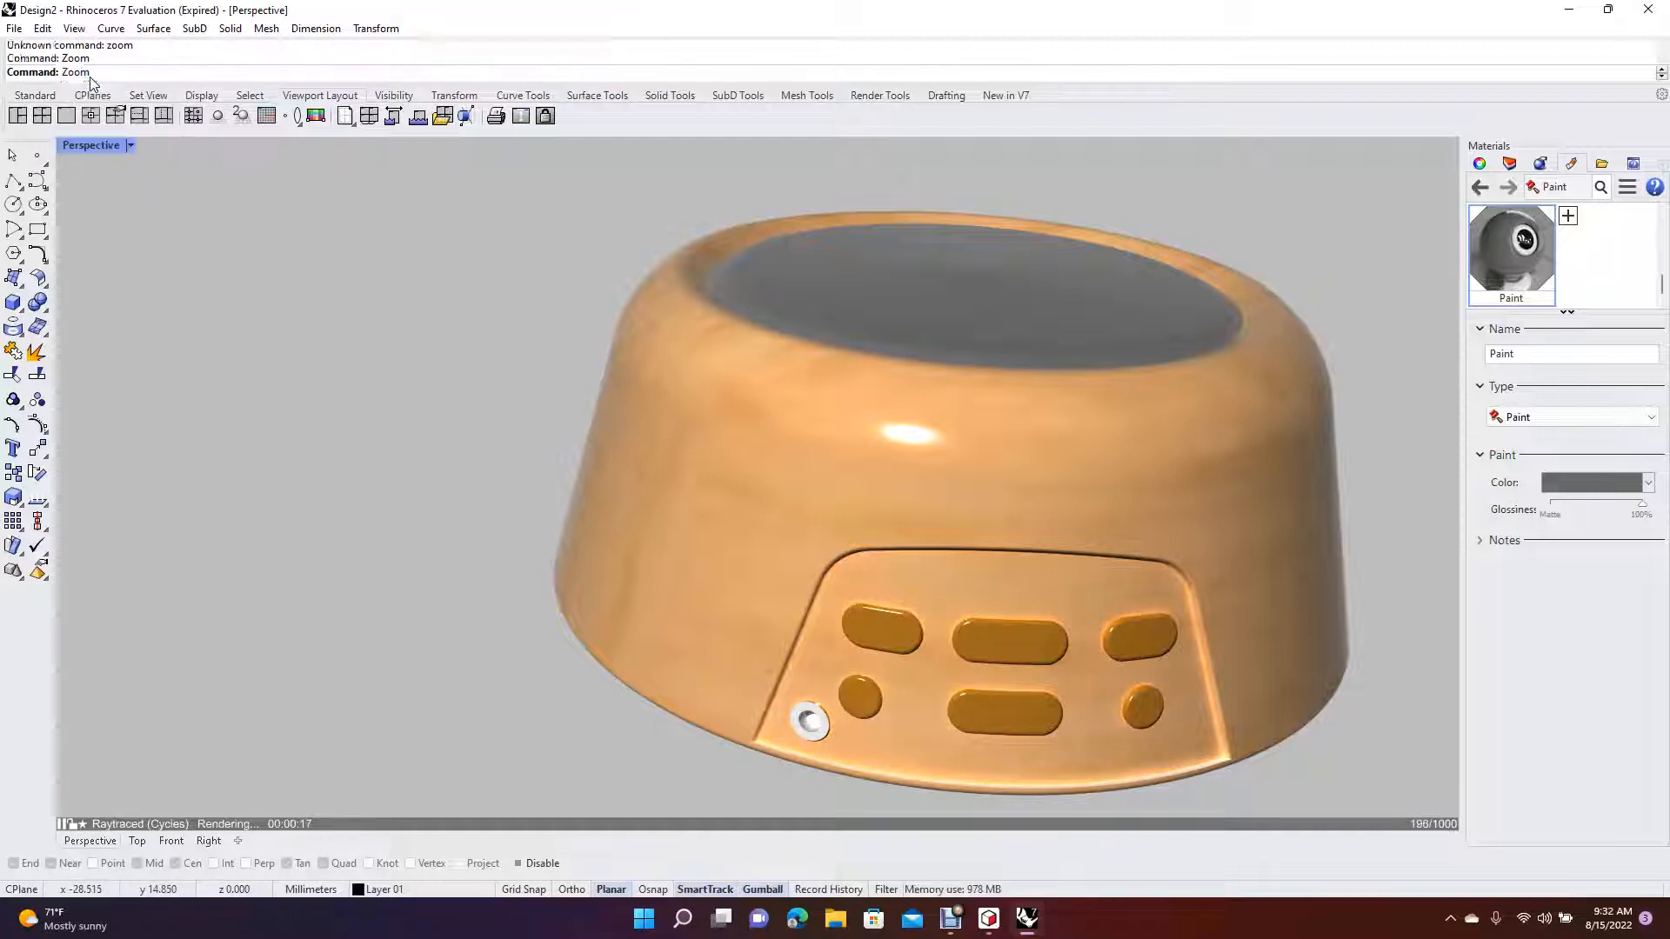
{"action": "left_click", "coordinate": [139, 72]}
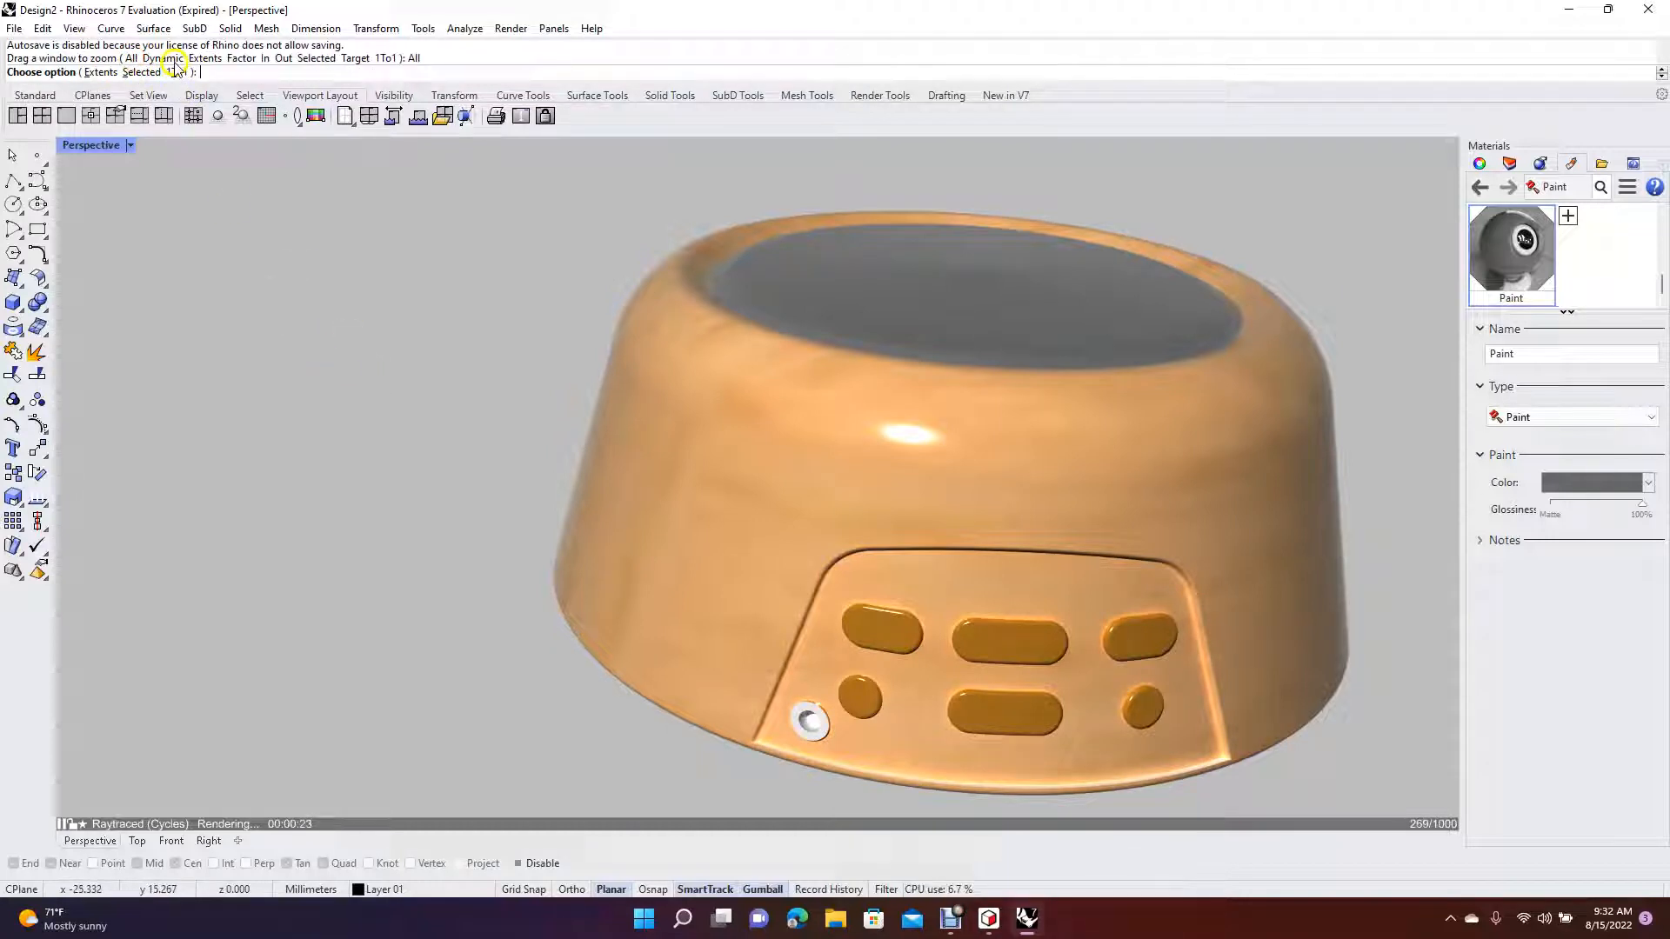
{"action": "right_click", "coordinate": [262, 304]}
{"action": "right_click", "coordinate": [261, 303]}
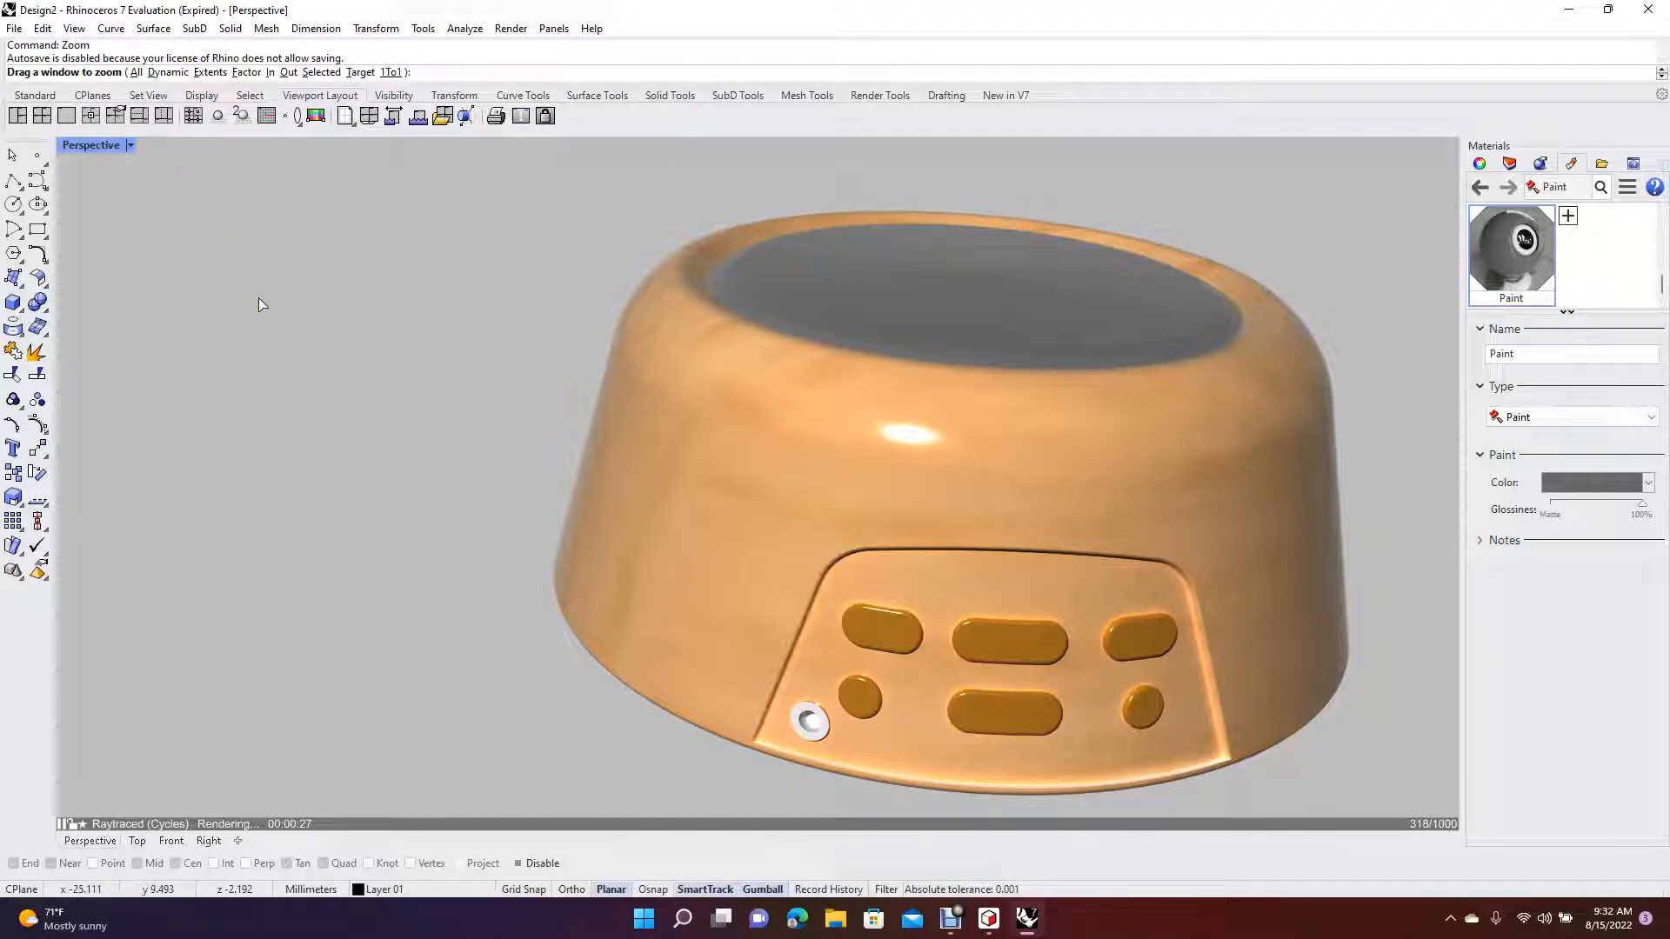
{"action": "left_click", "coordinate": [168, 73]}
{"action": "left_click_drag", "start_coordinate": [435, 405], "coordinate": [410, 447]}
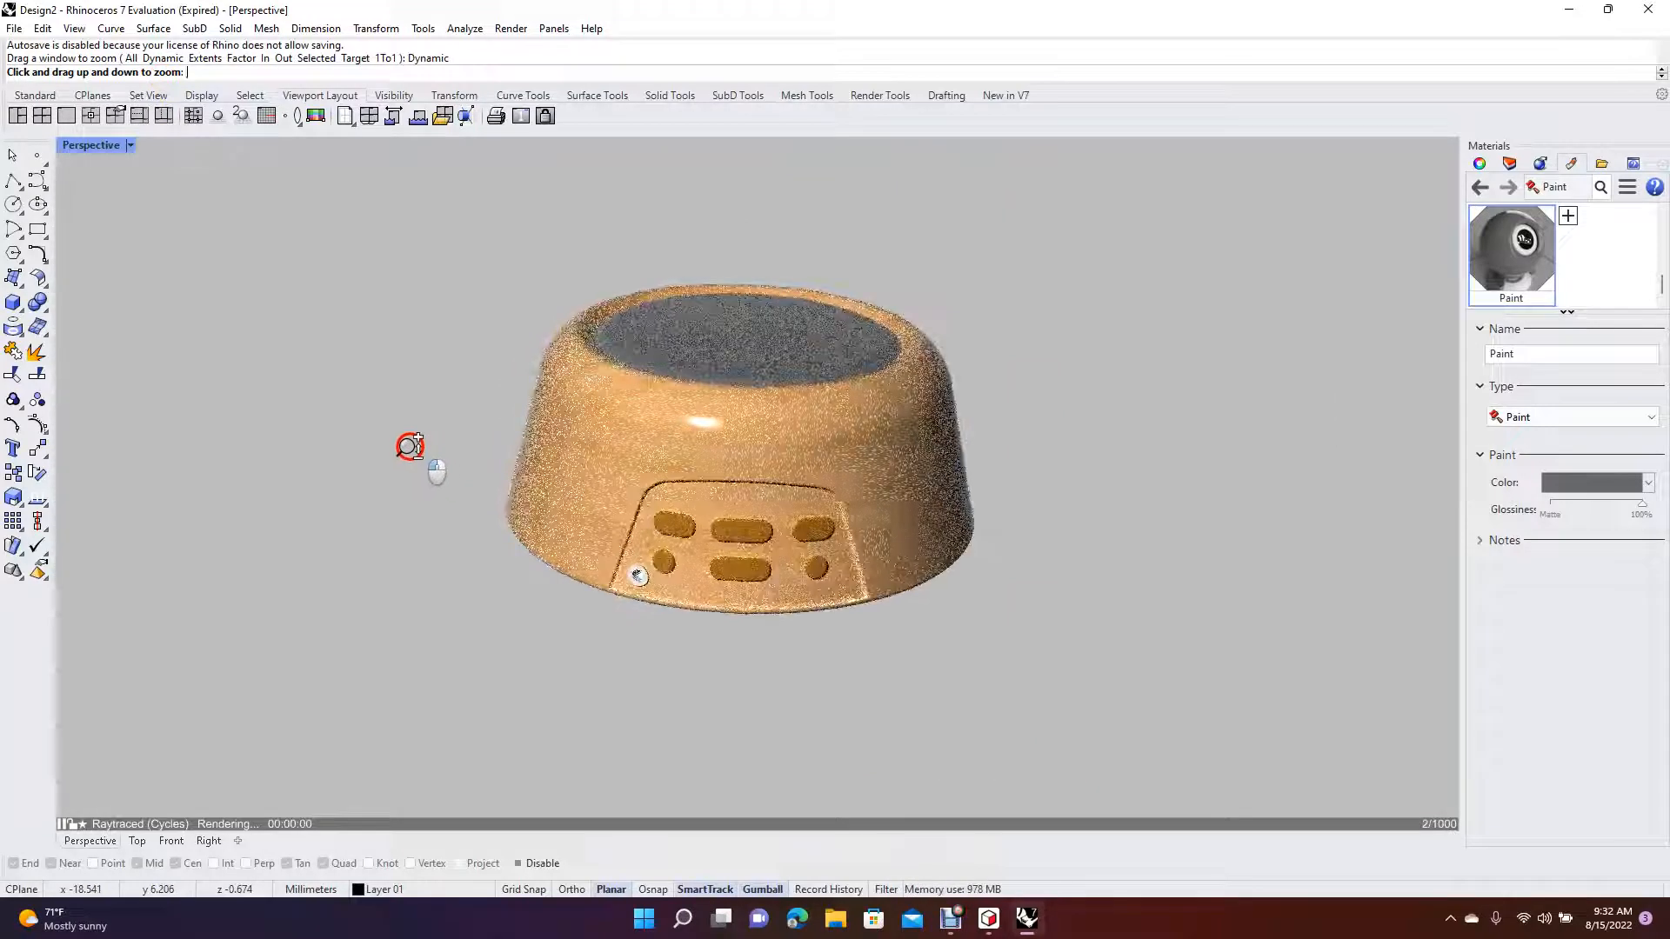
{"action": "right_click", "coordinate": [411, 407]}
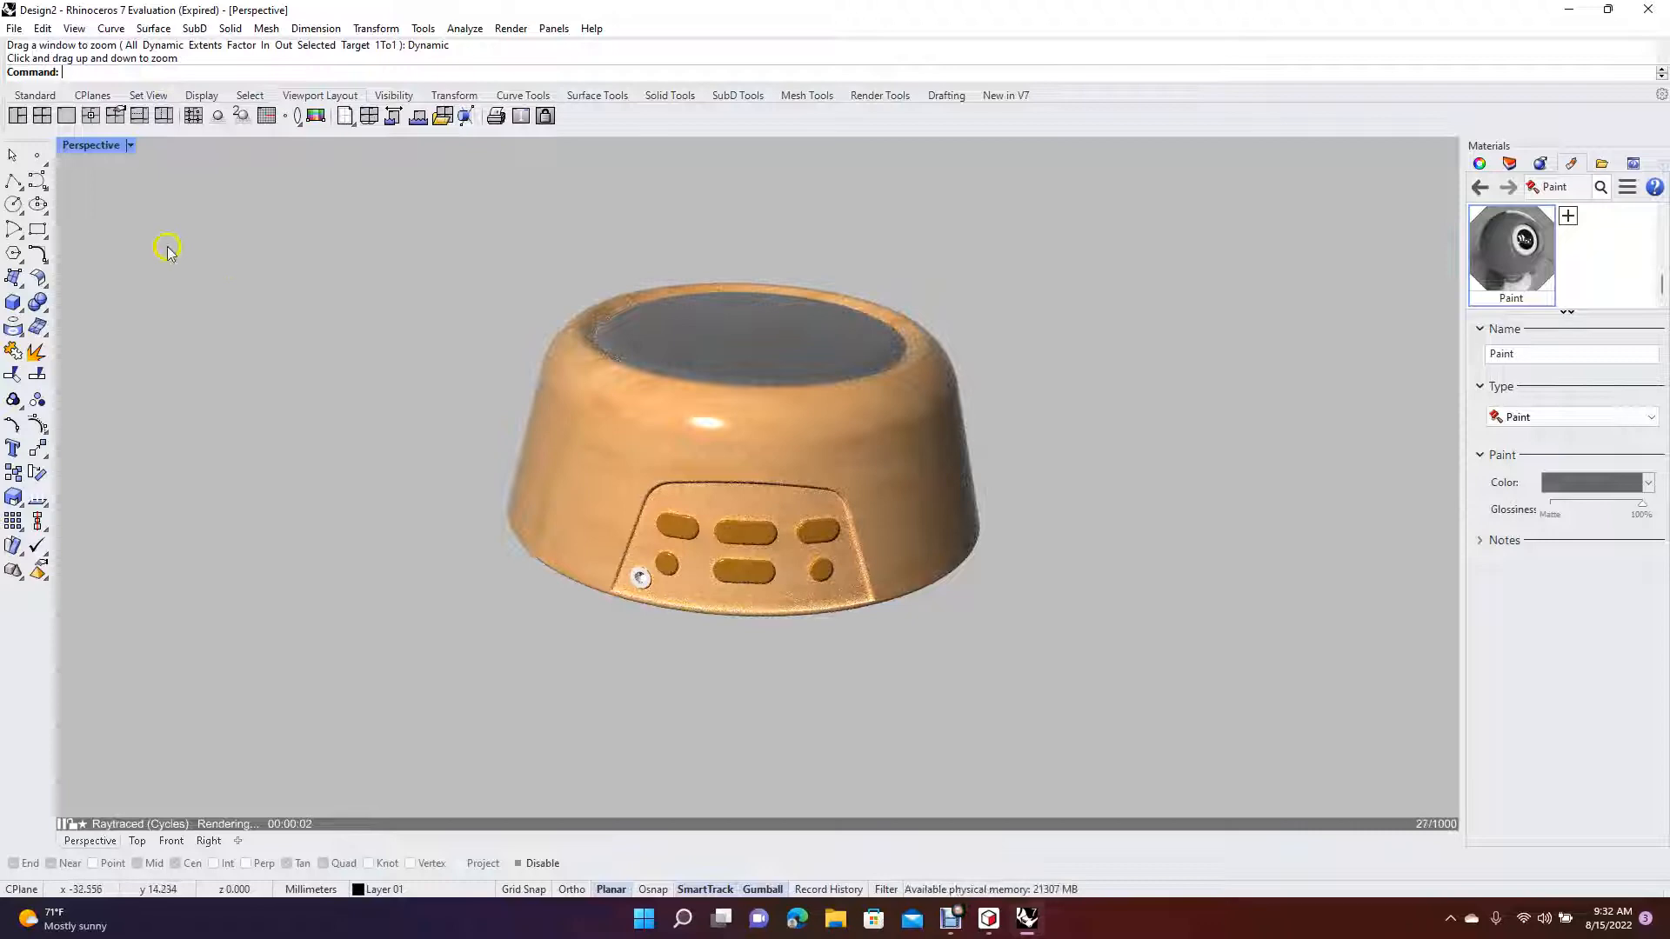
Select the base plate with its four feet on the model's underside and assign the existing brown Plastic material to it
{"action": "left_click", "coordinate": [11, 155]}
{"action": "right_click_drag", "start_coordinate": [399, 387], "coordinate": [380, 240]}
{"action": "left_click", "coordinate": [368, 486]}
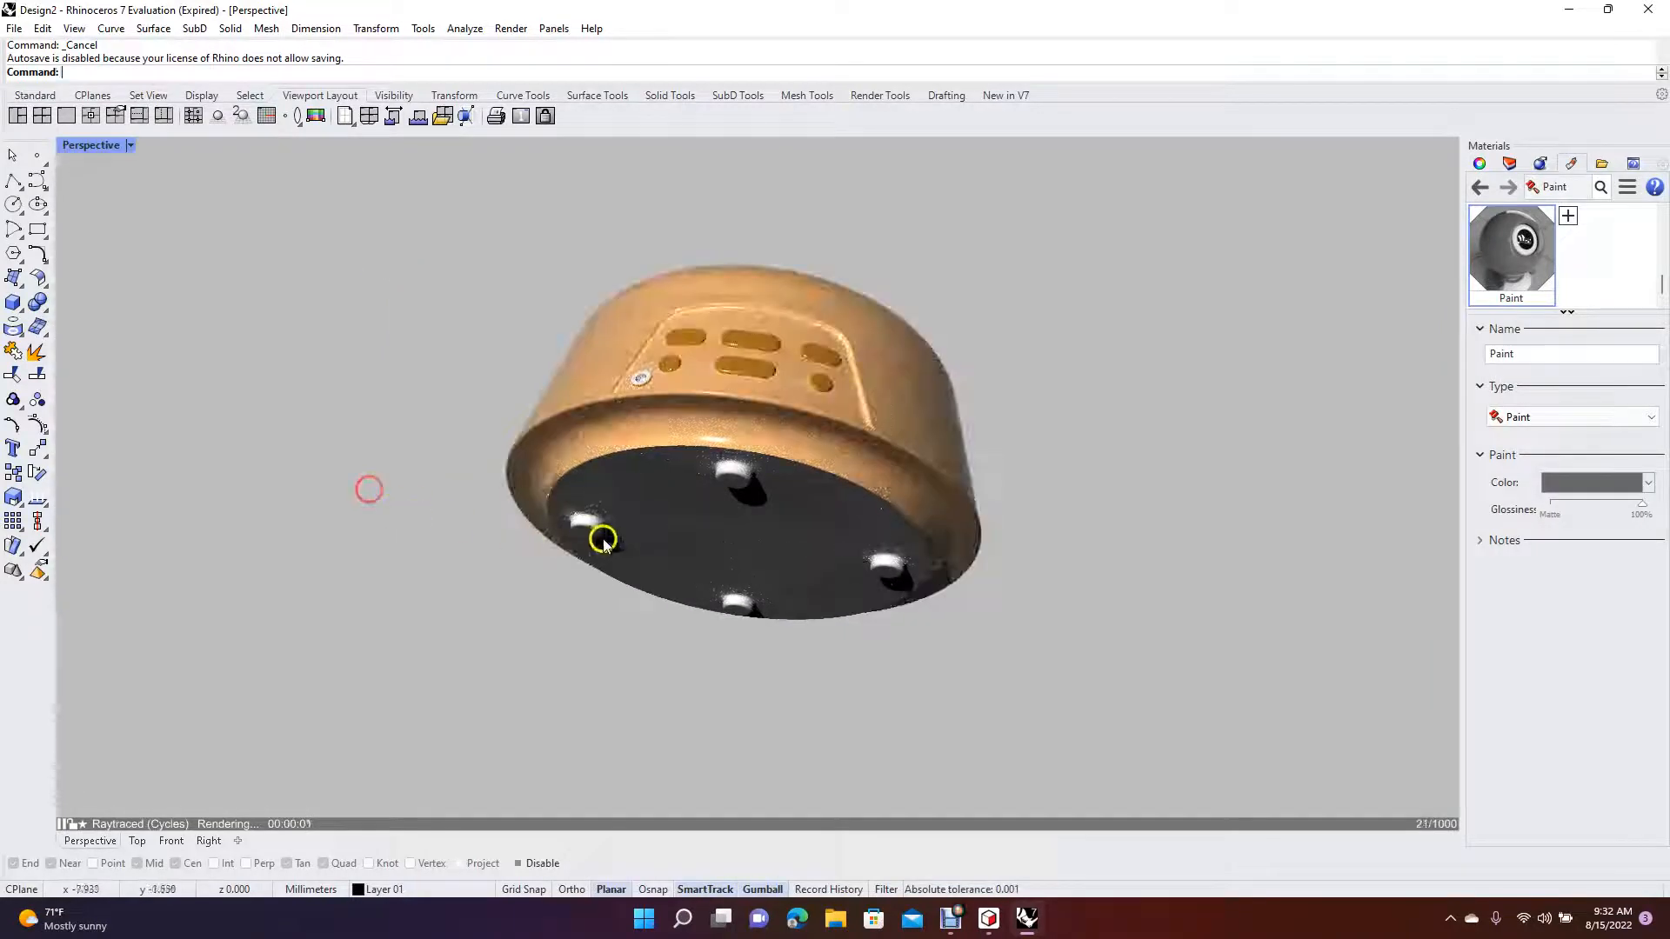
{"action": "left_click", "coordinate": [667, 498]}
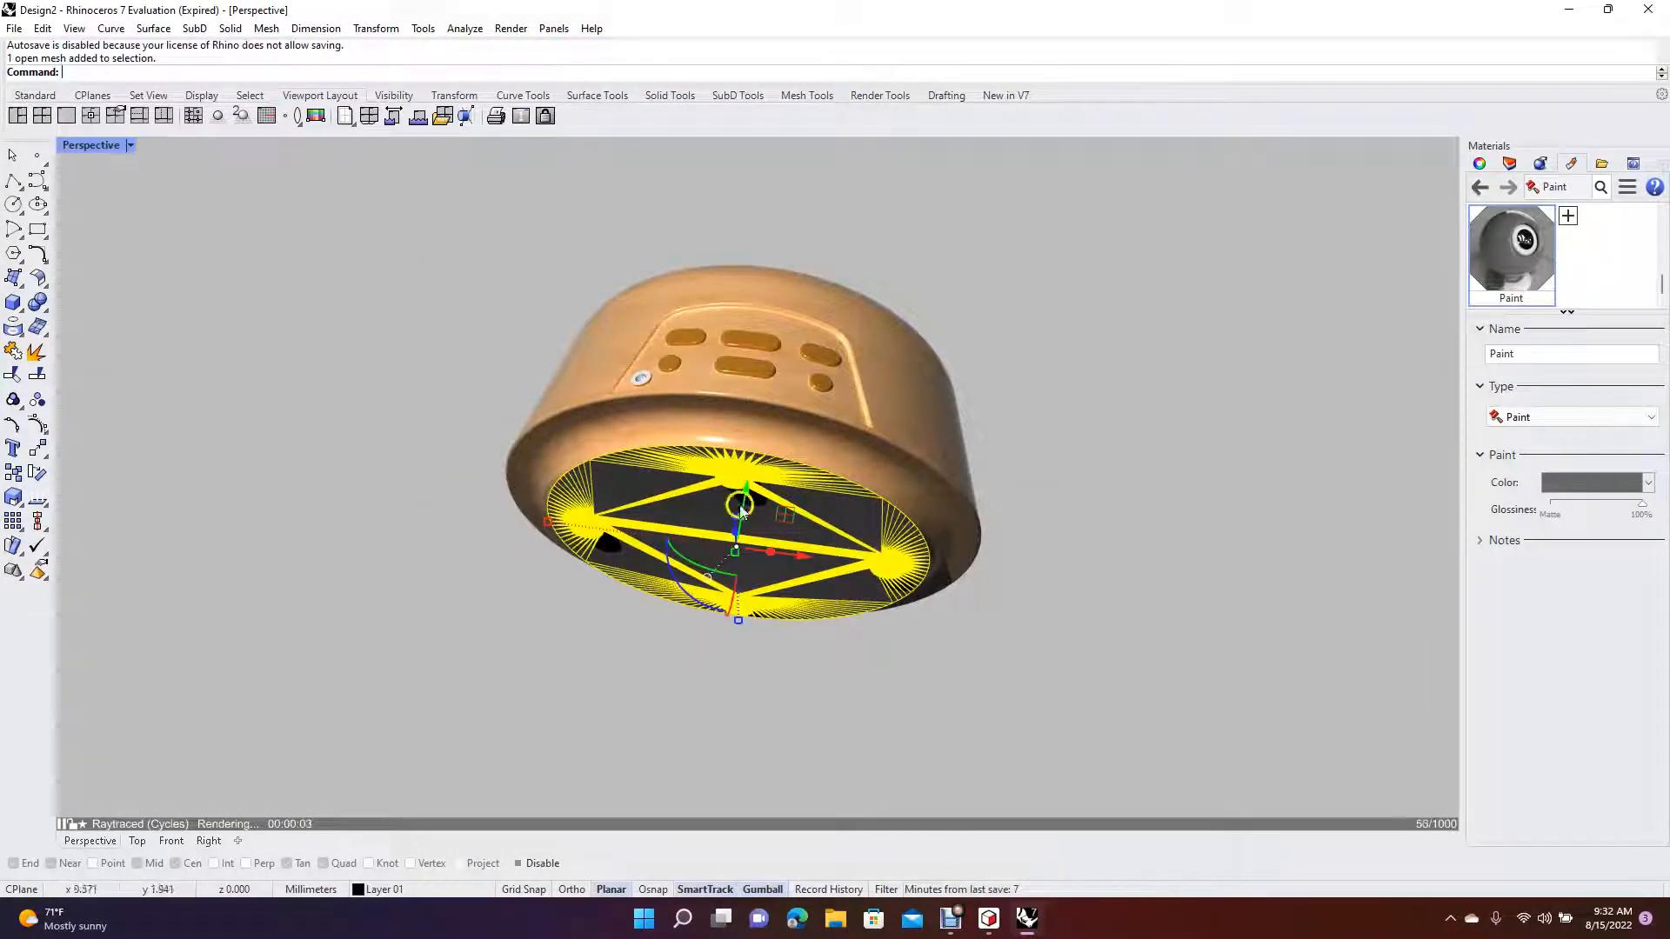
{"action": "left_click", "coordinate": [688, 520]}
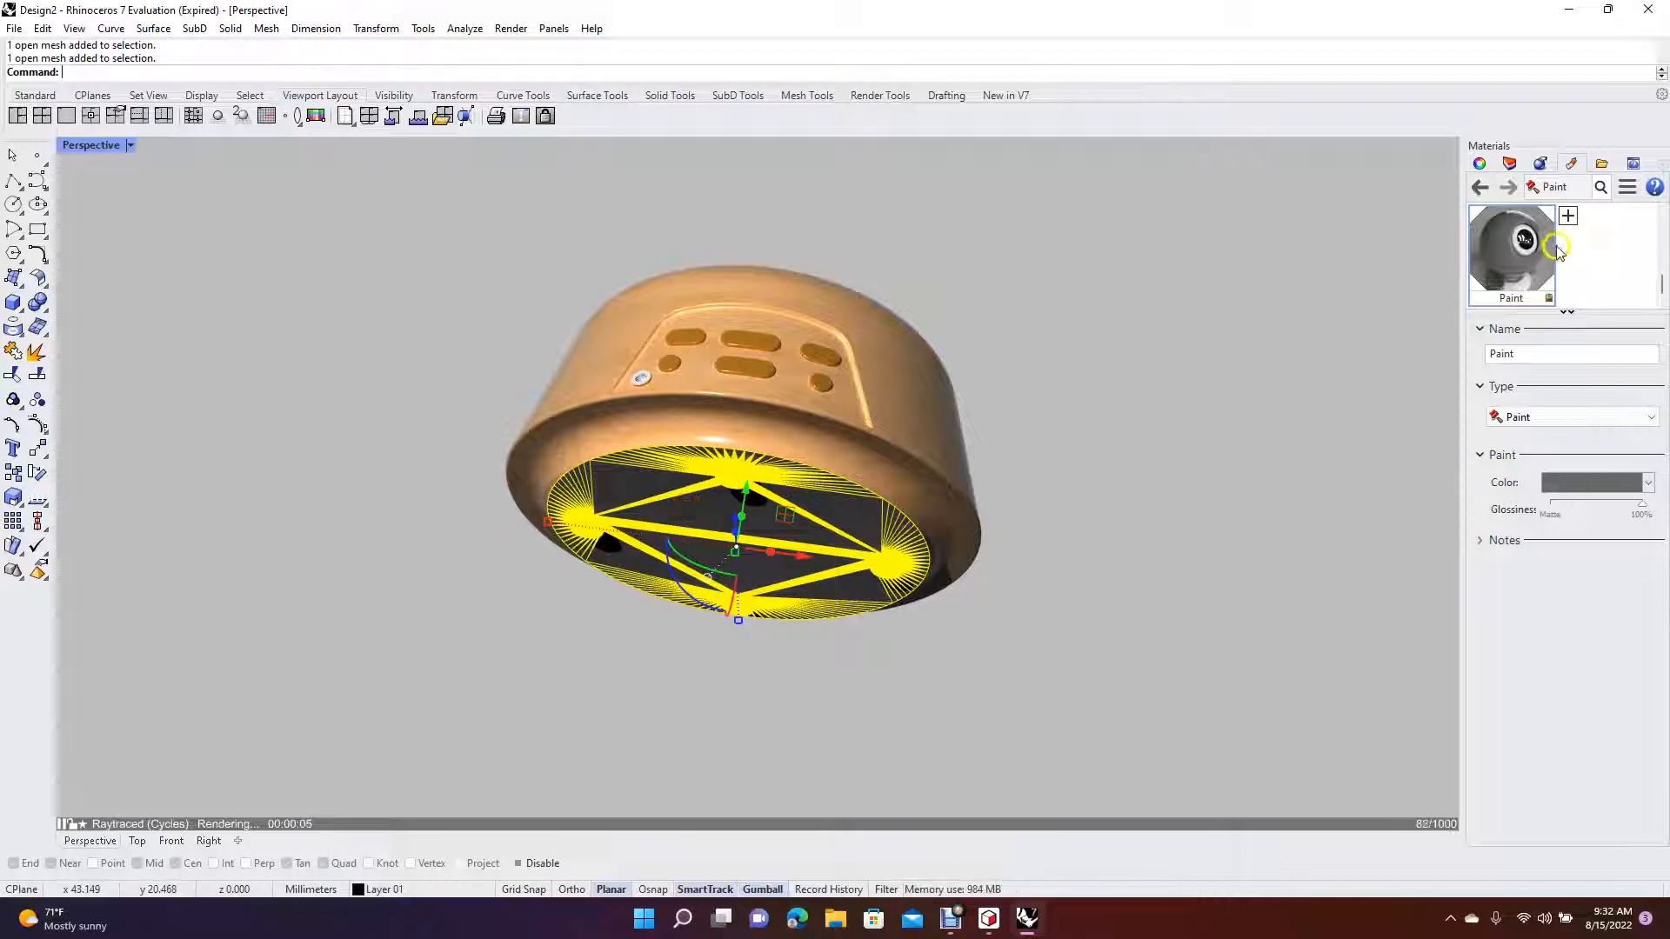
{"action": "scroll", "coordinate": [1662, 292], "scroll_direction": "up", "scroll_amount": 5}
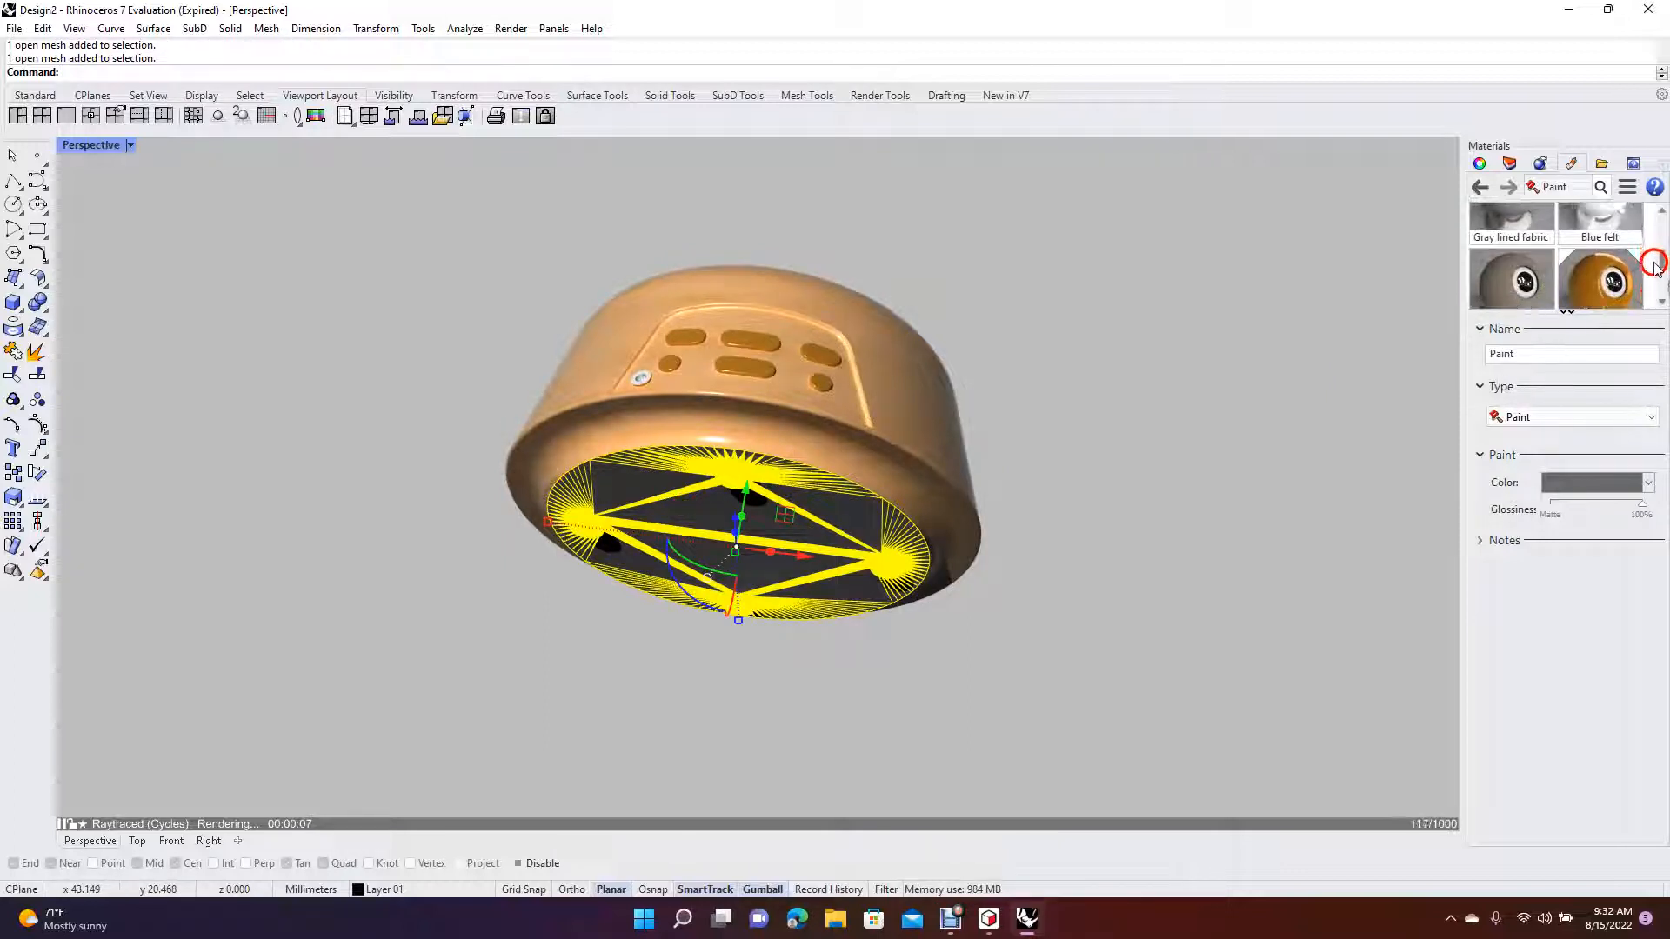
{"action": "right_click", "coordinate": [1605, 271]}
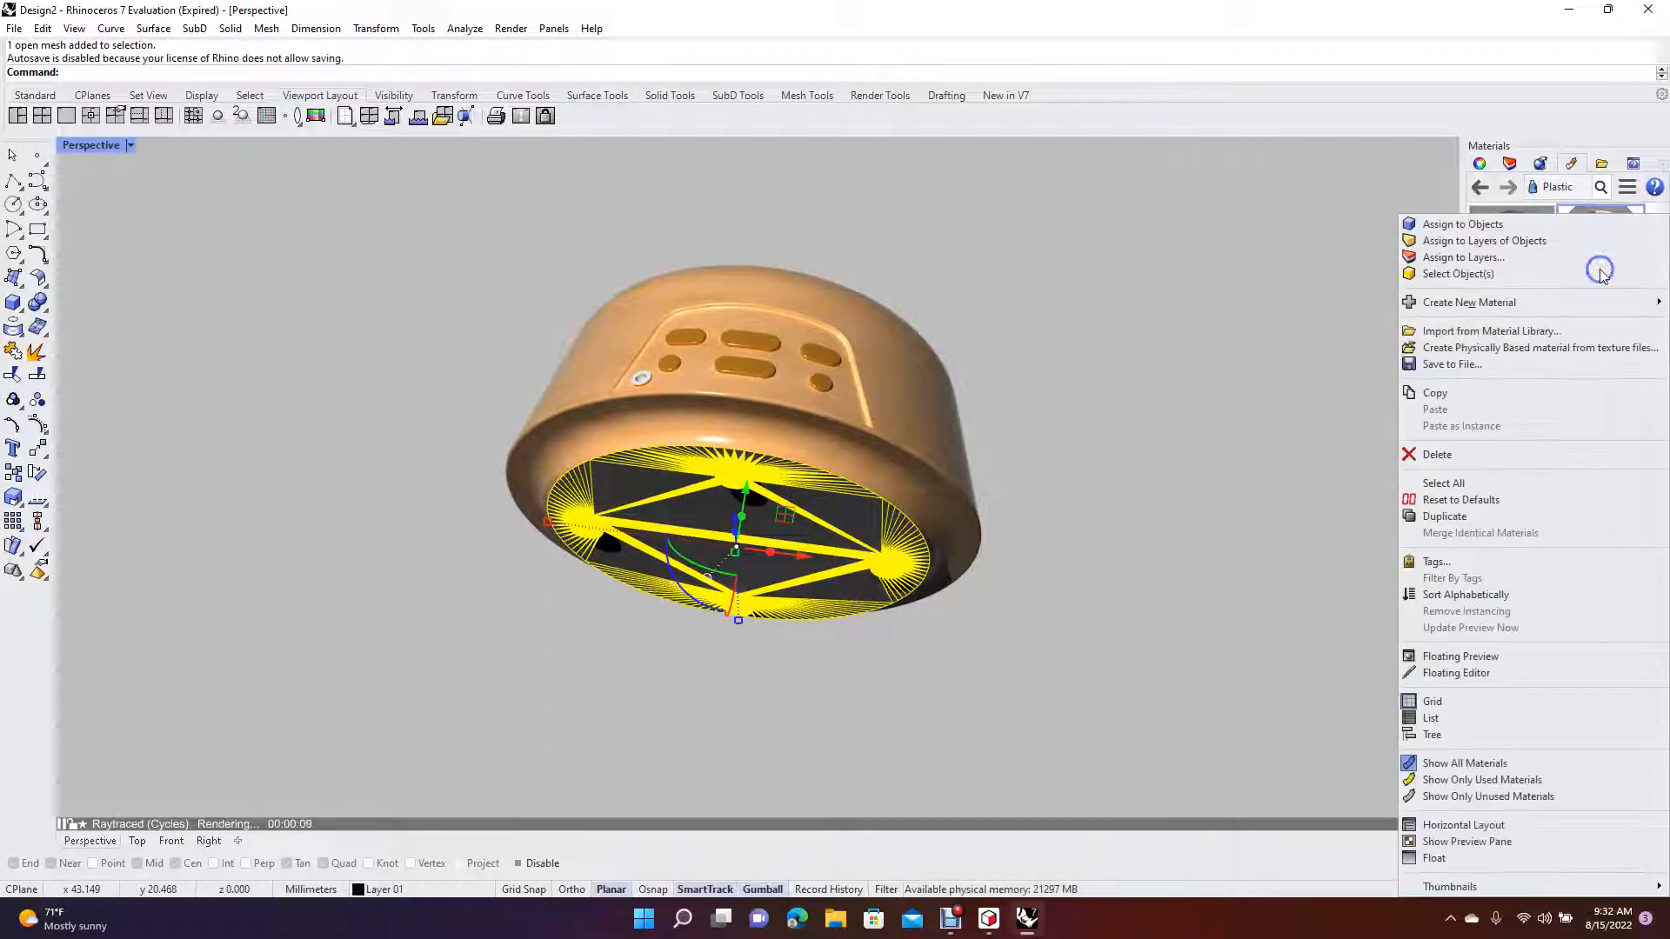
{"action": "left_click", "coordinate": [1514, 226]}
{"action": "left_click", "coordinate": [1281, 380]}
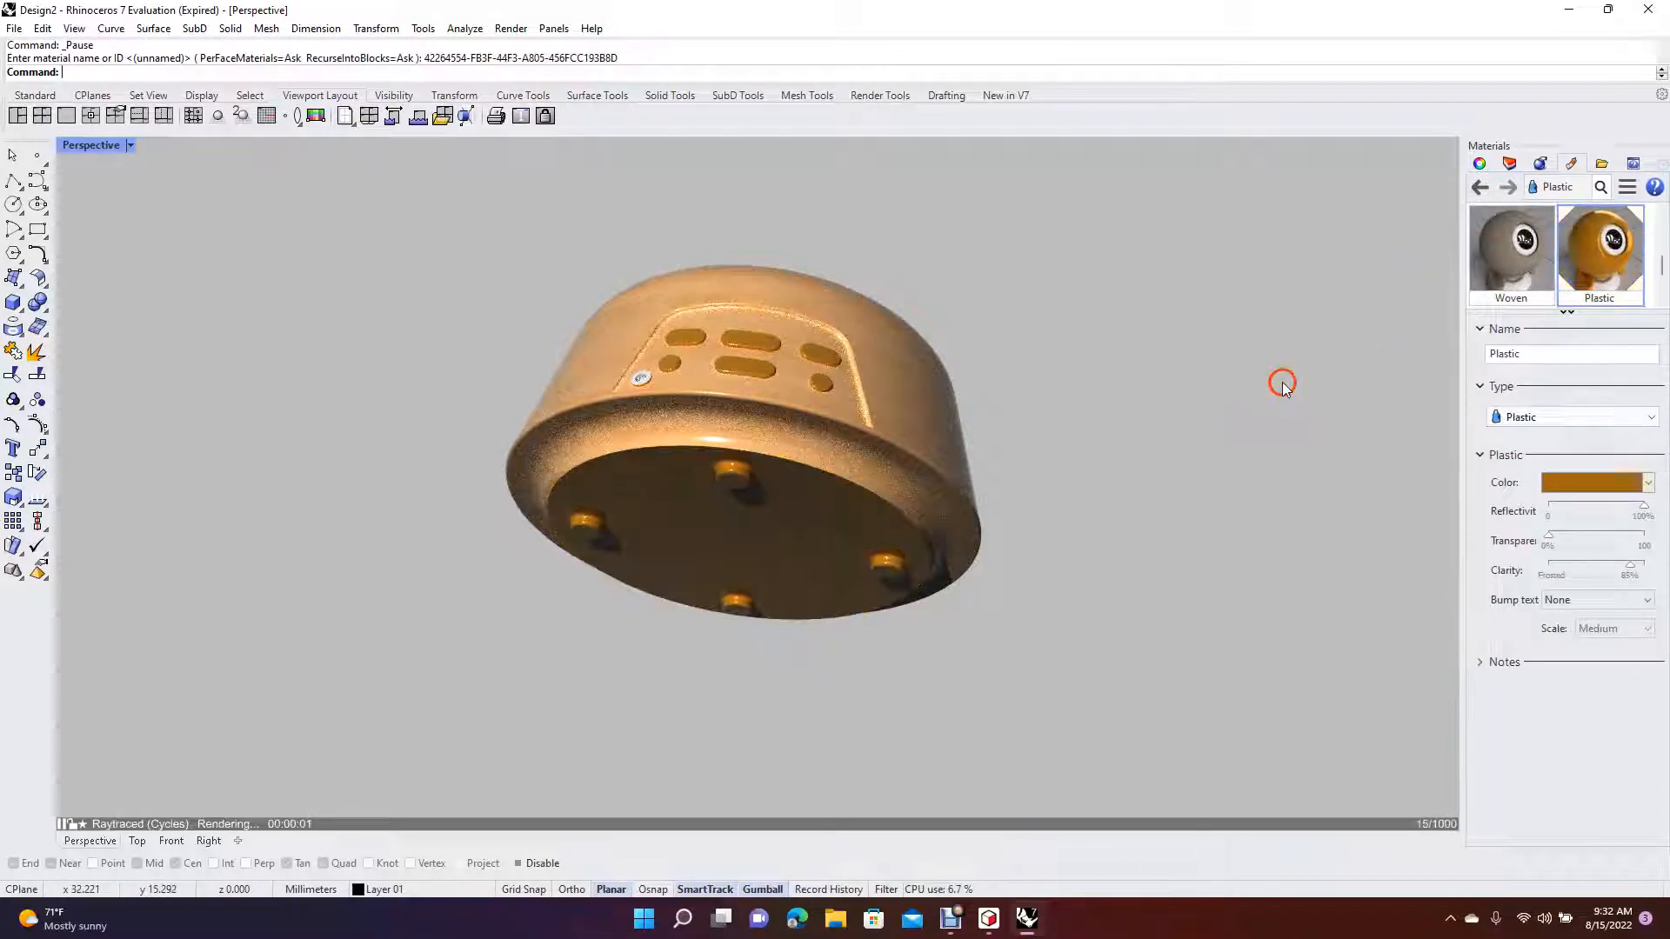
Examine the dark top disc, wooden housing and front buttons in the raytraced view, and minimize the Rhino window
{"action": "right_click_drag", "start_coordinate": [1114, 389], "coordinate": [1110, 557]}
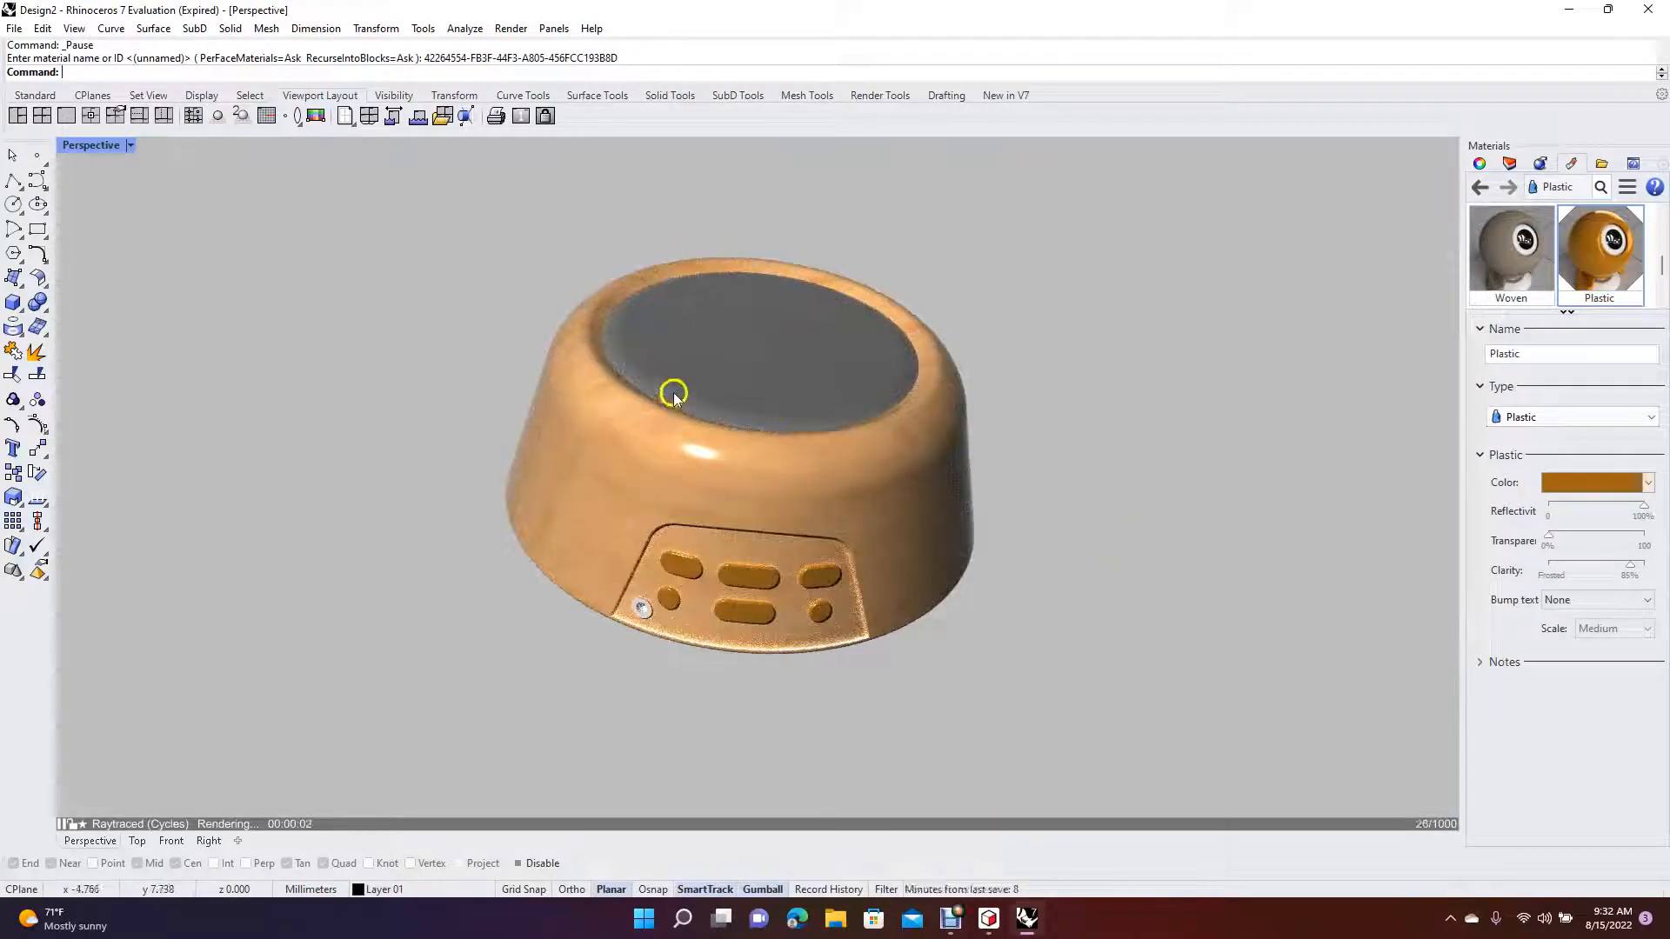
{"action": "right_click", "coordinate": [1208, 426]}
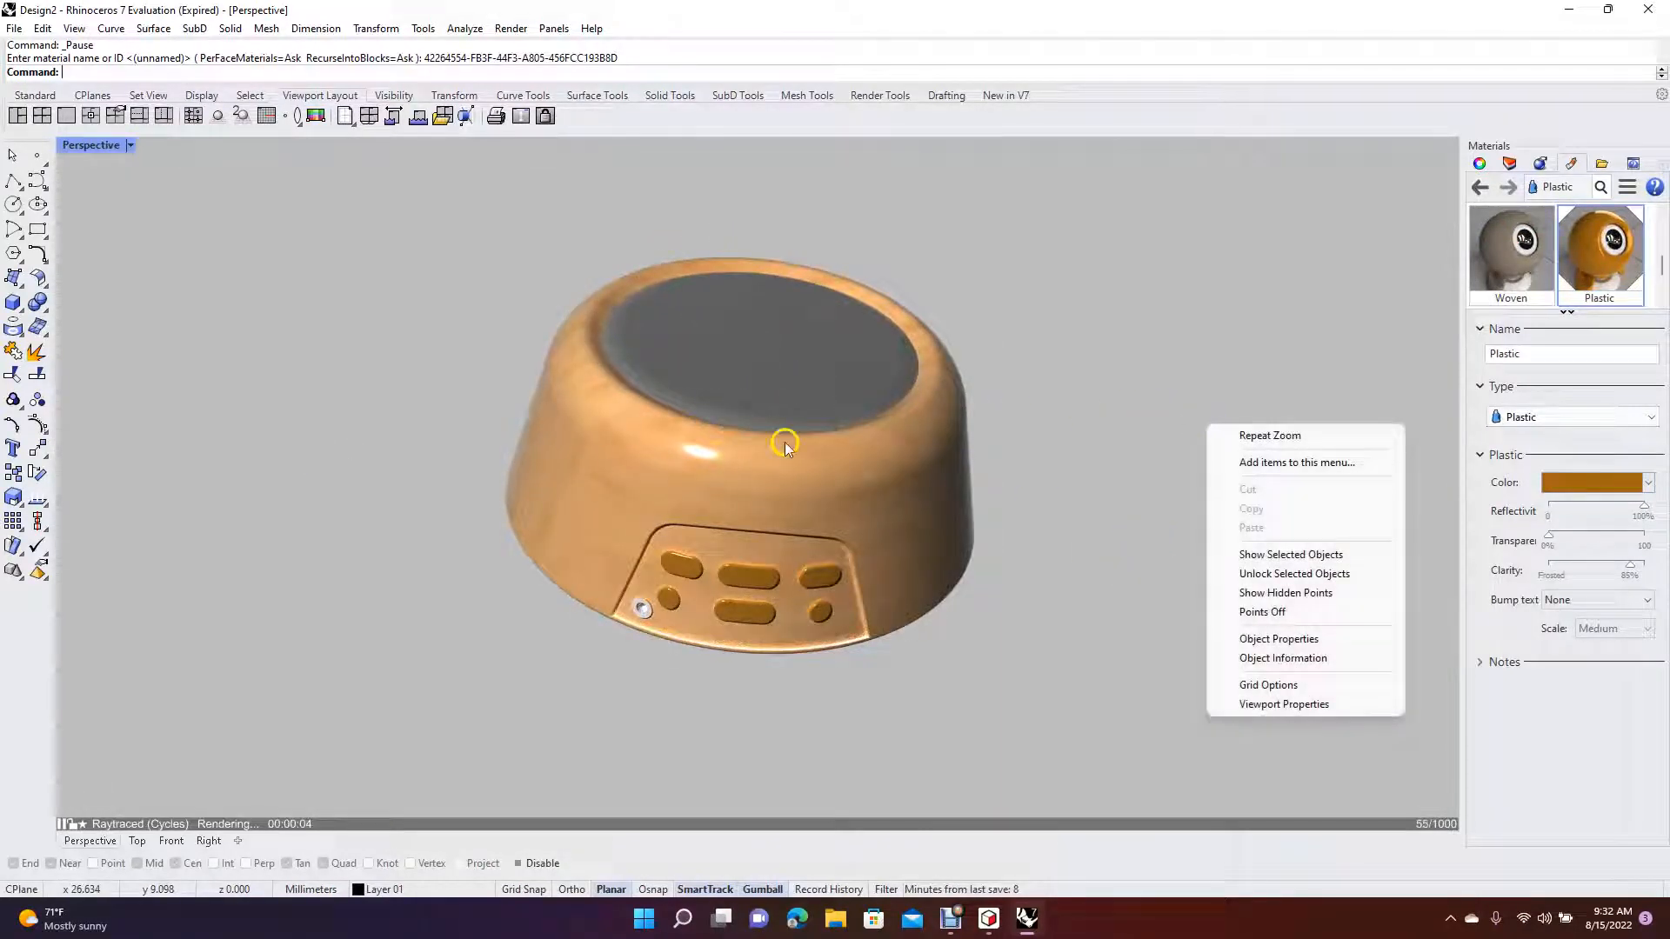
{"action": "left_click", "coordinate": [1018, 447]}
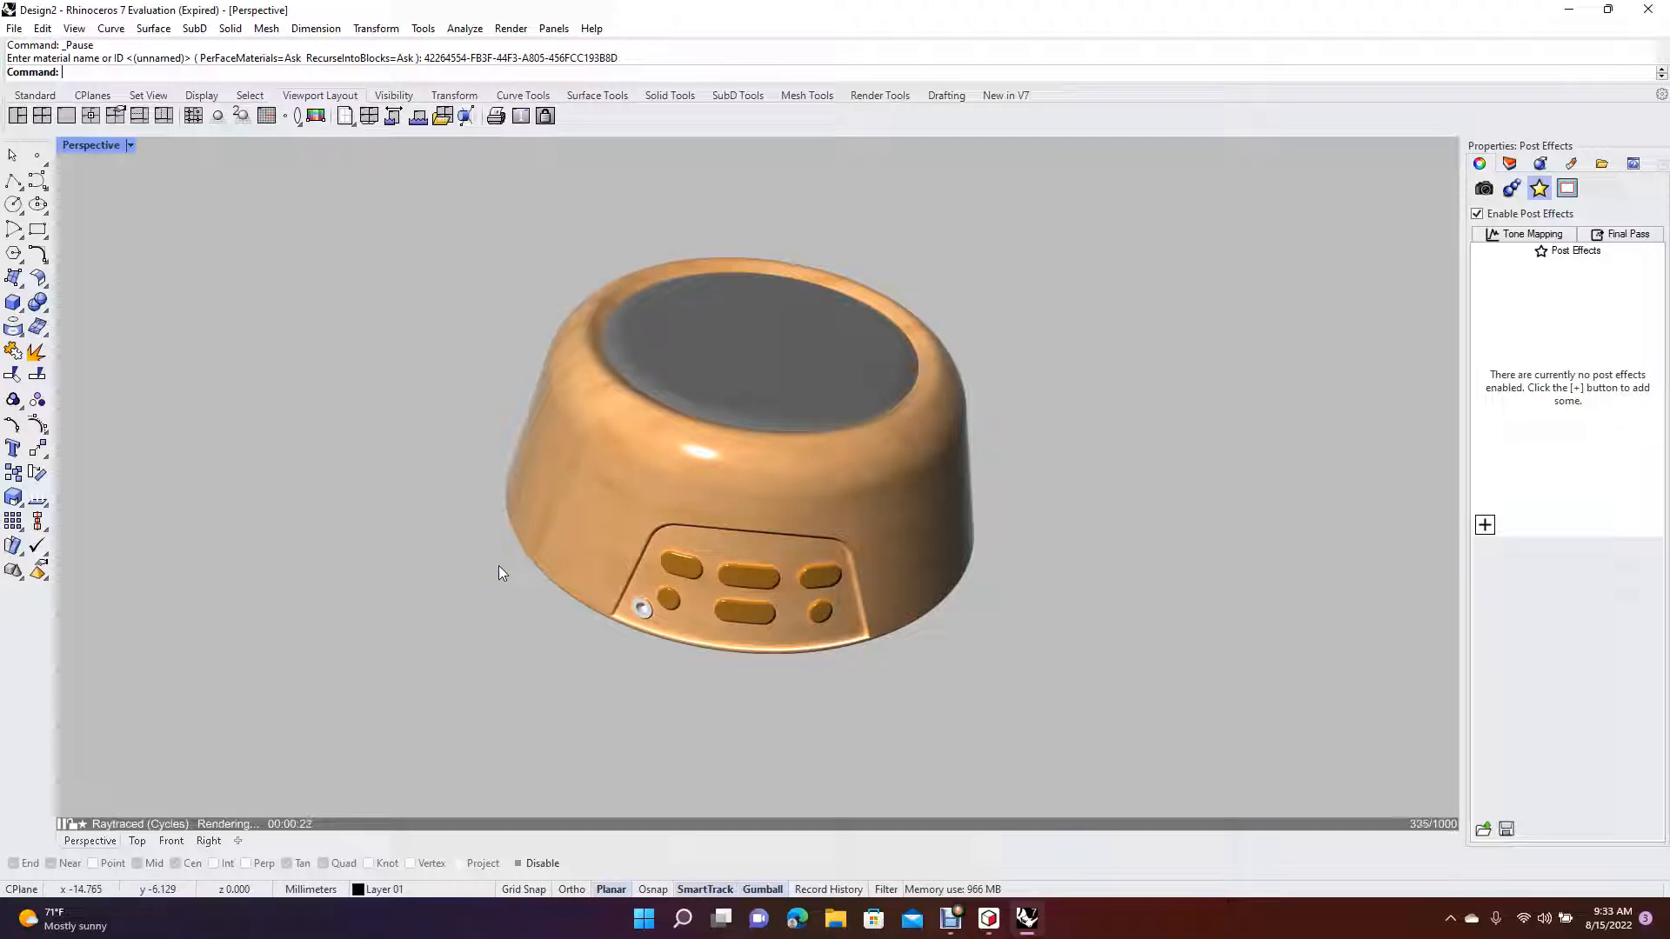
{"action": "left_click", "coordinate": [533, 580]}
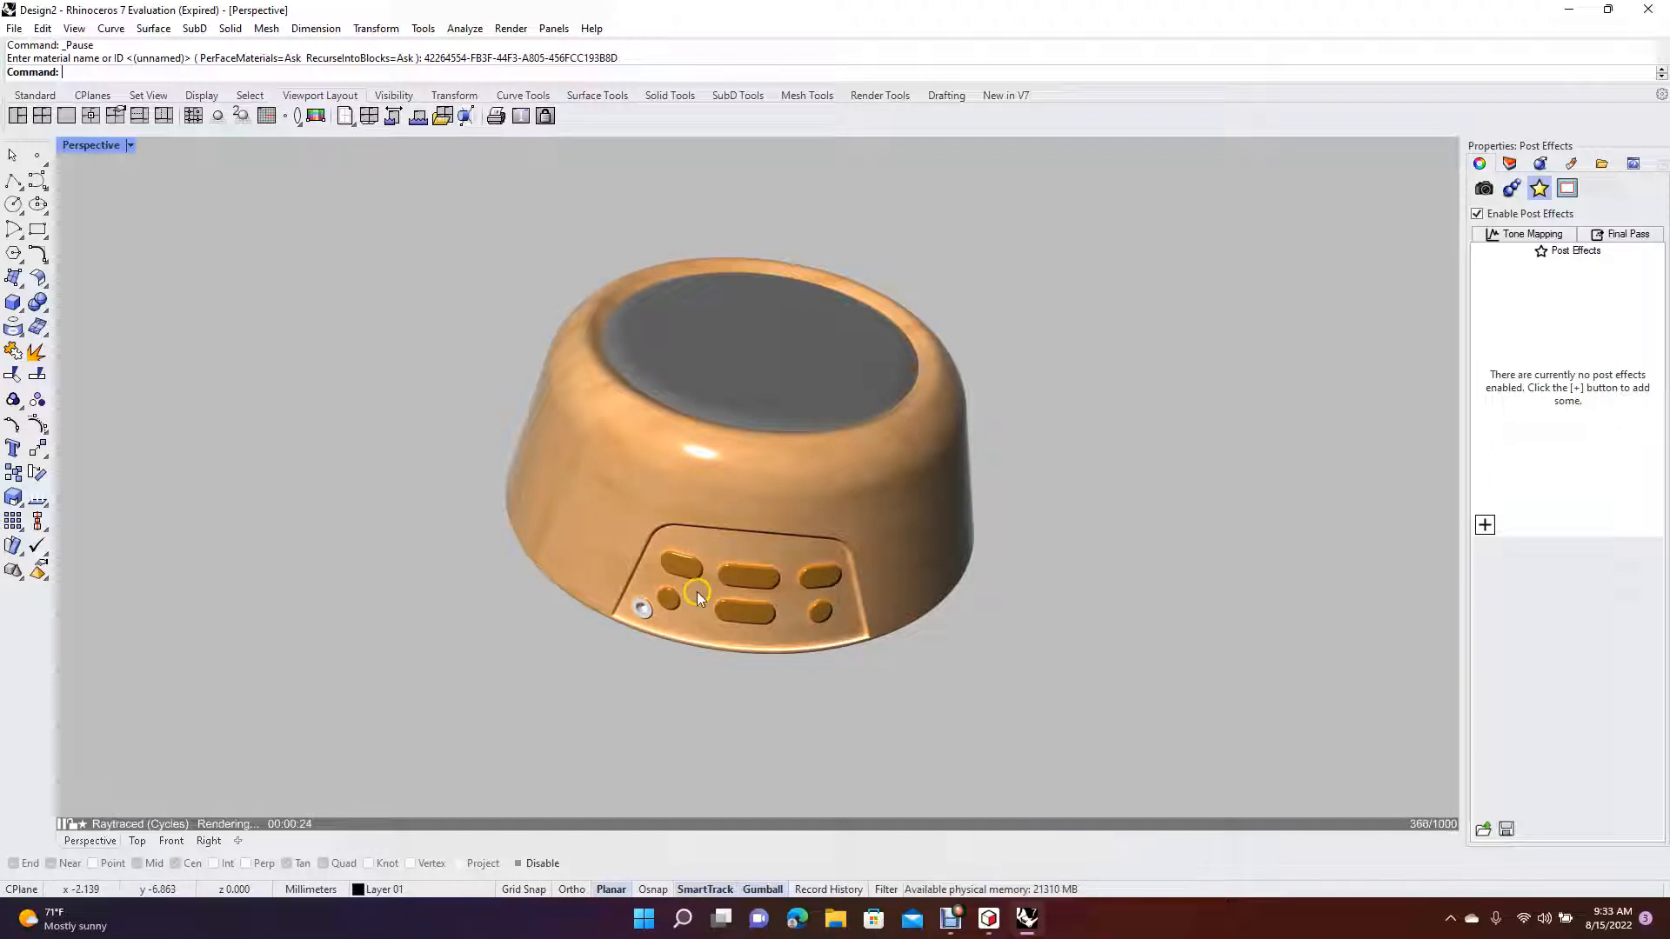
{"action": "left_click", "coordinate": [723, 567]}
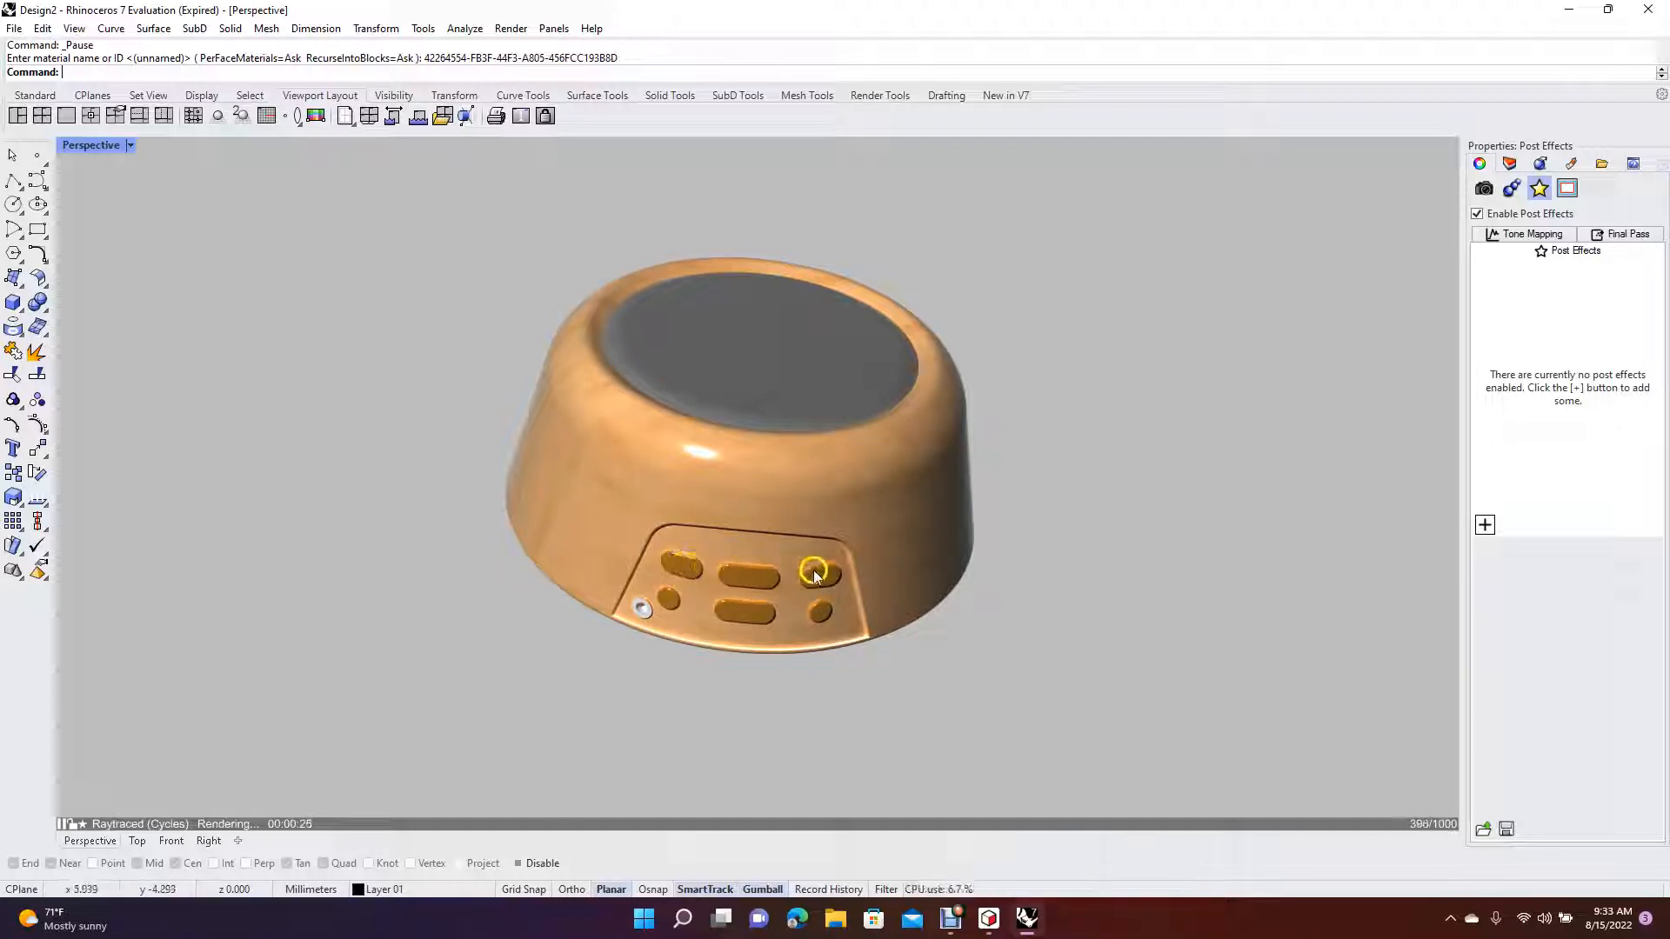
{"action": "left_click", "coordinate": [728, 597]}
{"action": "left_click", "coordinate": [1078, 477]}
{"action": "mouse_move", "coordinate": [1079, 476]}
{"action": "right_mouse_down"}
{"action": "mouse_move", "coordinate": [1055, 283]}
{"action": "mouse_move", "coordinate": [1036, 388]}
{"action": "mouse_move", "coordinate": [1069, 395]}
{"action": "mouse_move", "coordinate": [1091, 447]}
{"action": "right_mouse_up"}
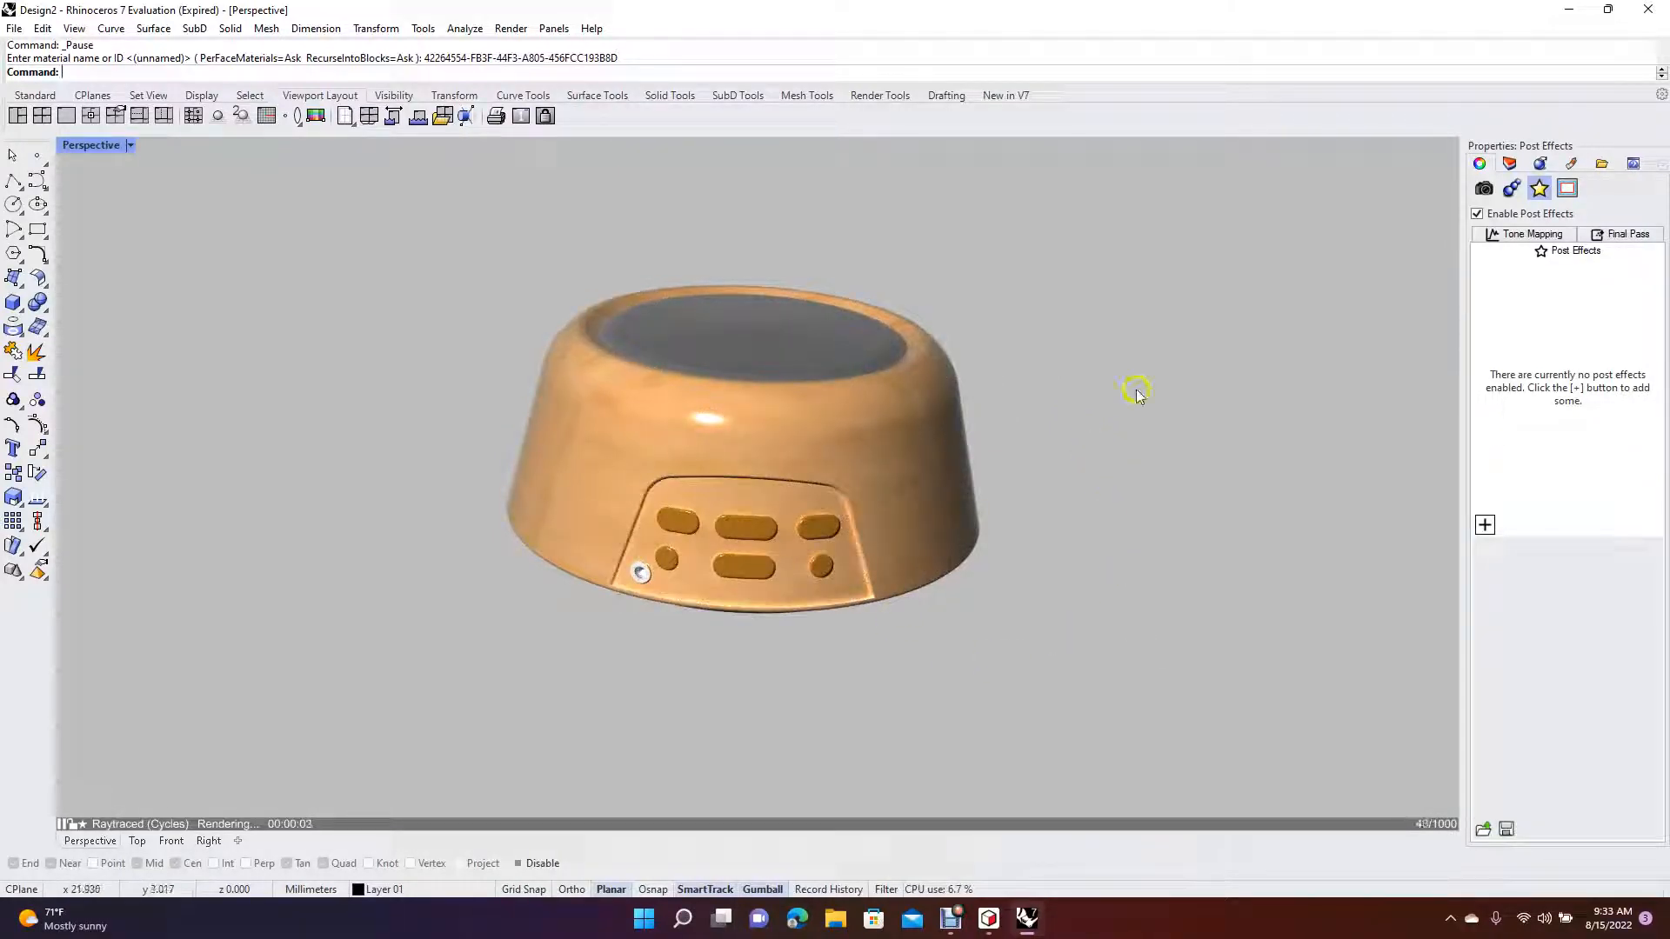
{"action": "left_click", "coordinate": [1568, 10]}
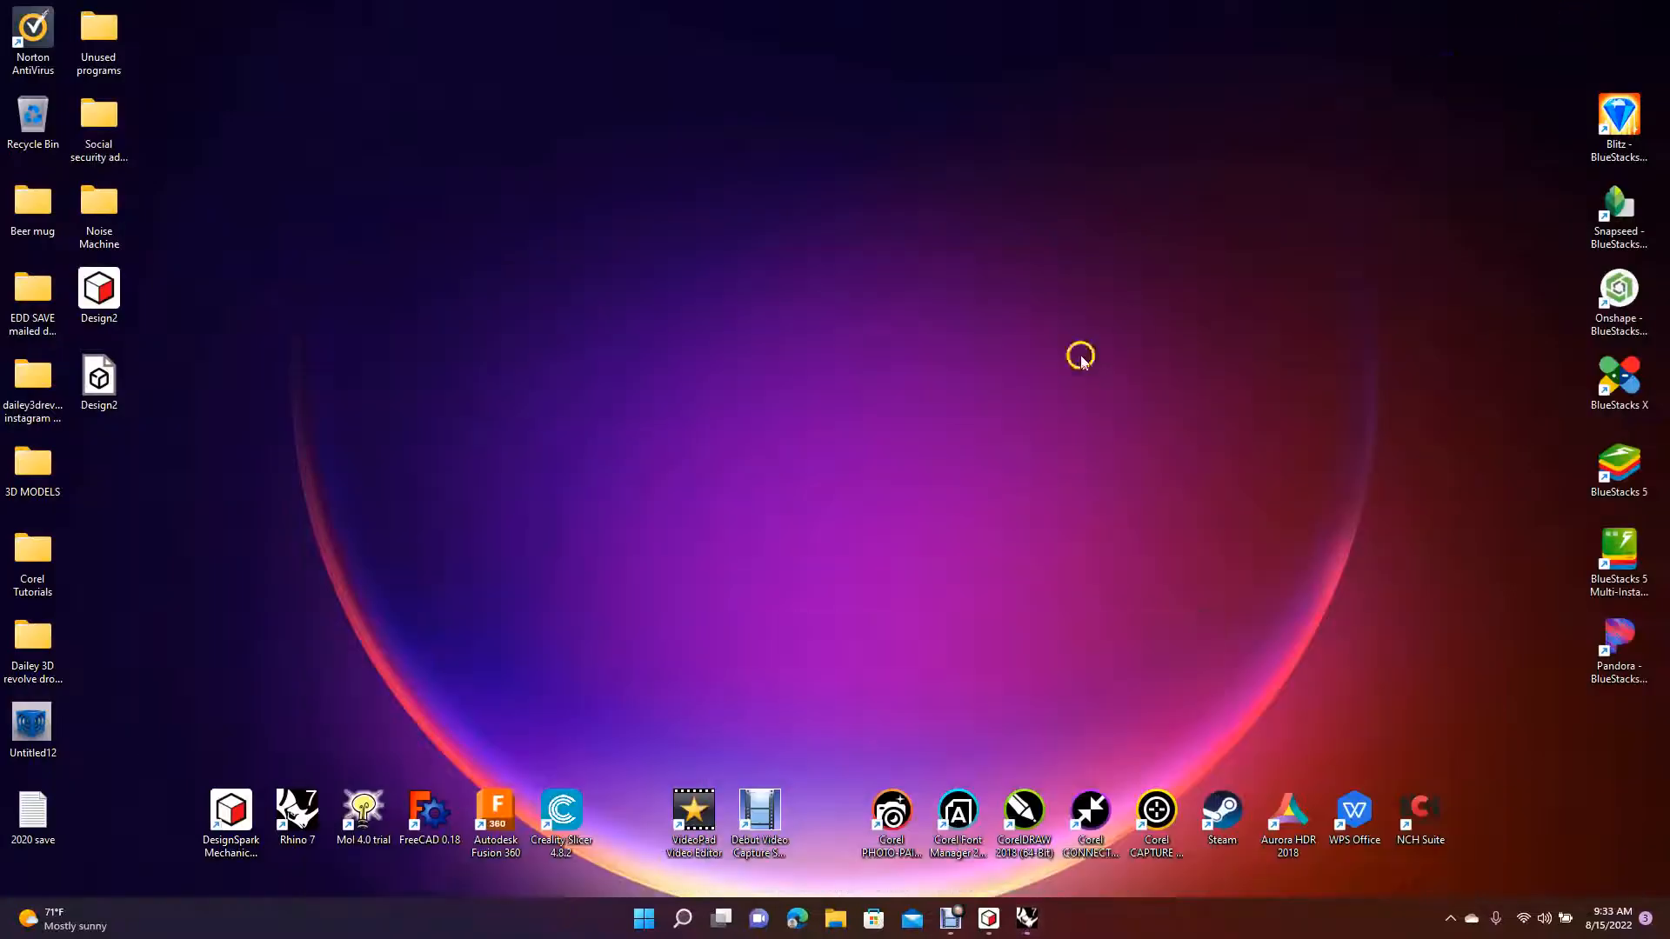